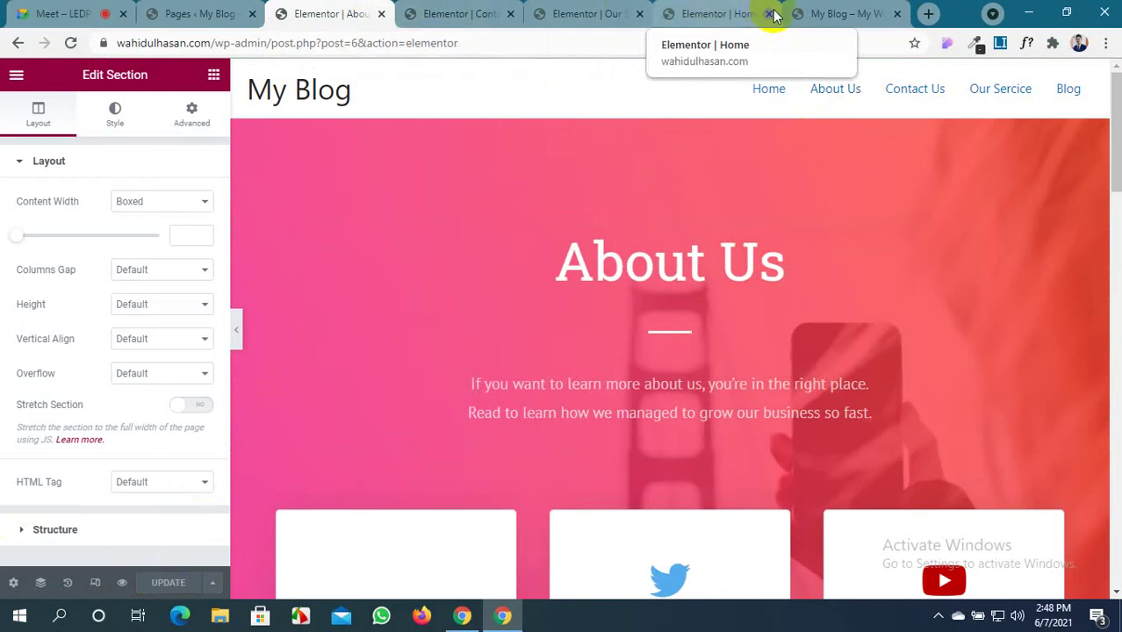
# Close the Home and Our Sercice page editors, keep the Contact Us editor open and update that page
pyautogui.click(769, 14)
pyautogui.click(639, 14)
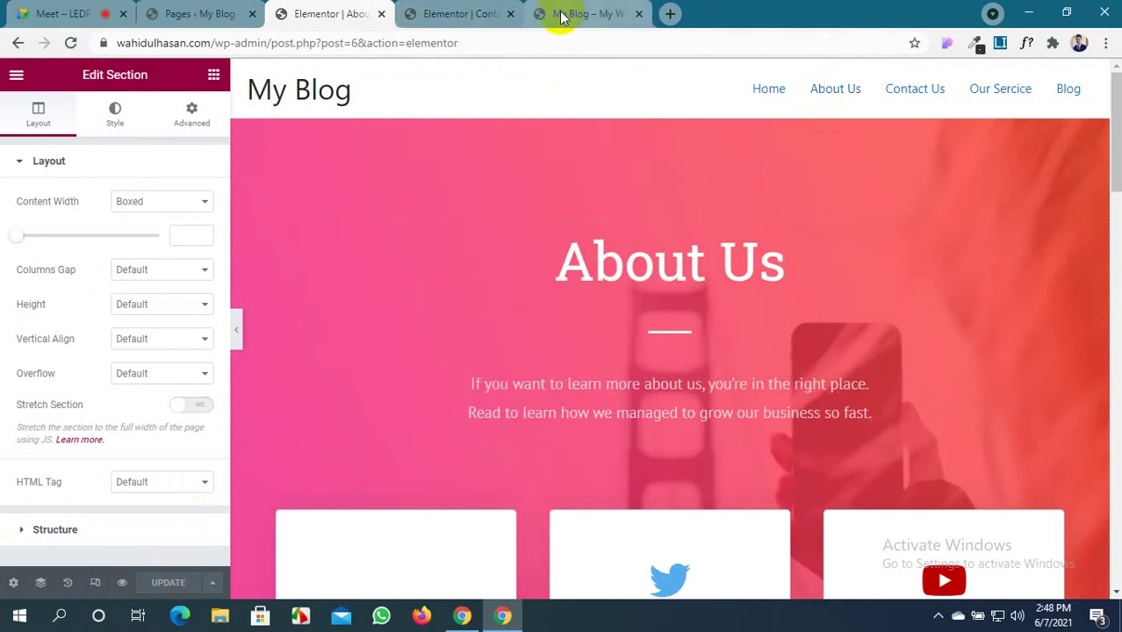
pyautogui.click(509, 14)
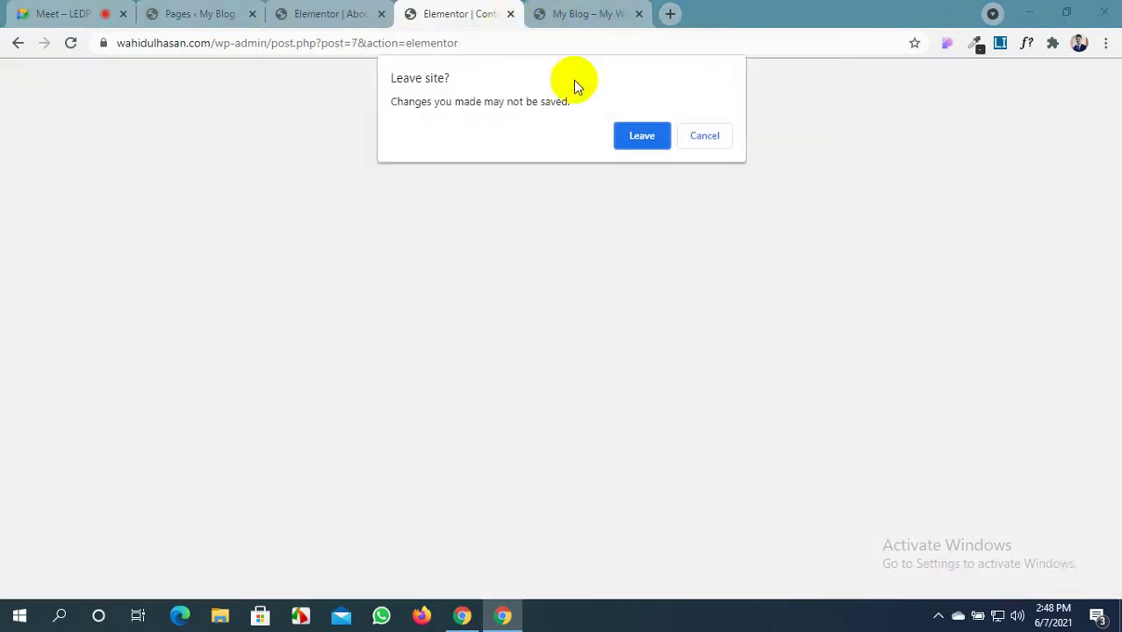
pyautogui.click(721, 137)
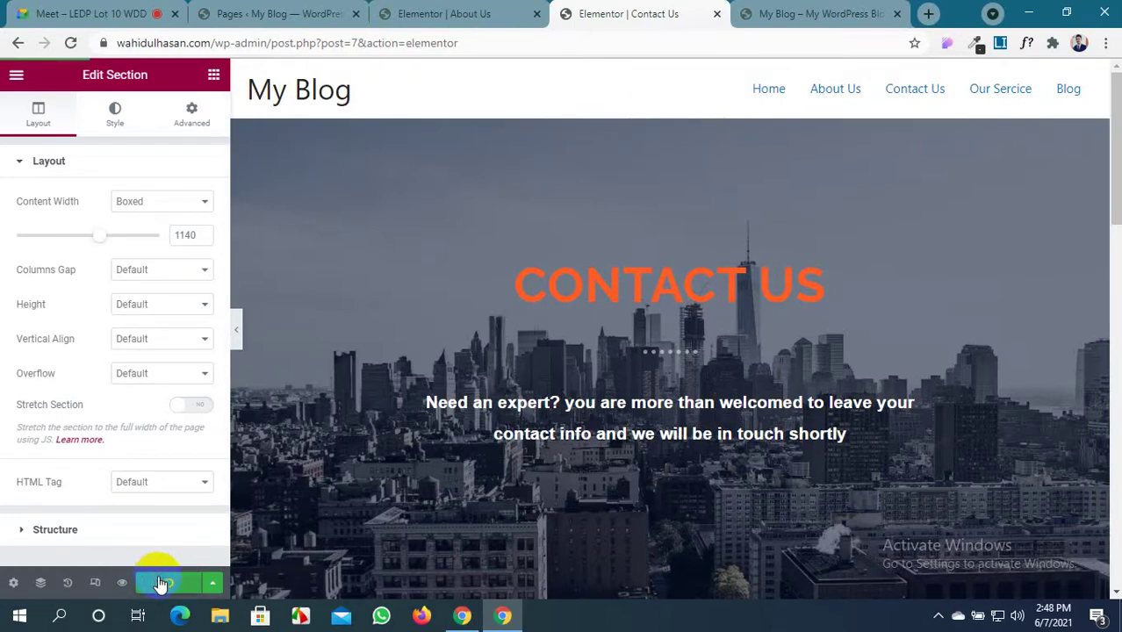
# Close the About Us and Contact Us page editors and go from the pages list to the WordPress dashboard
pyautogui.click(479, 12)
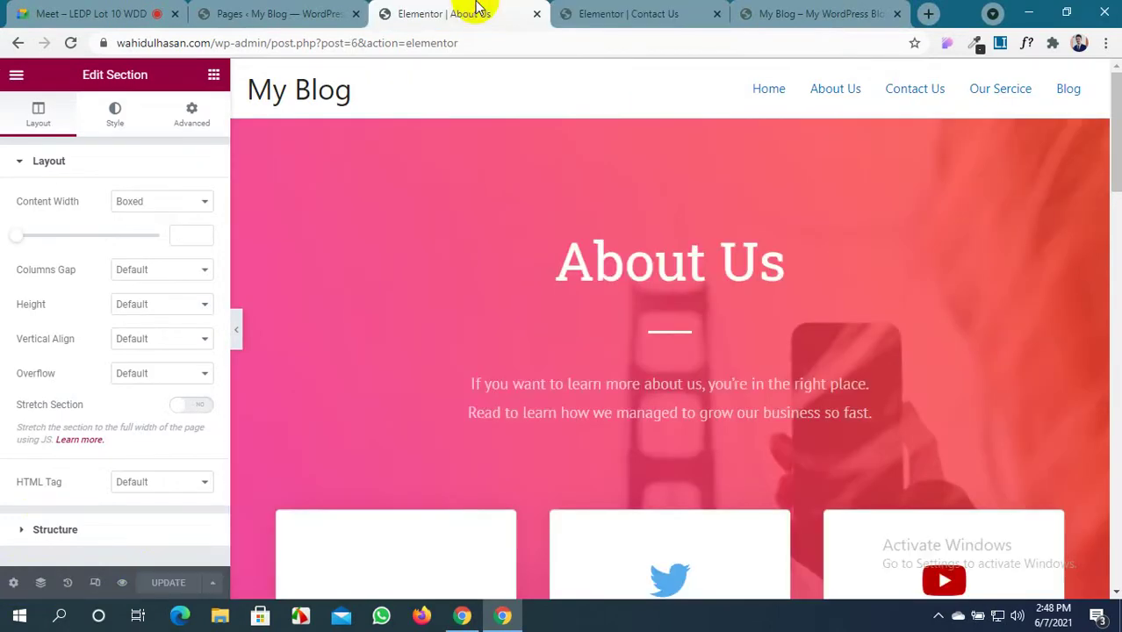
pyautogui.click(535, 15)
pyautogui.click(293, 9)
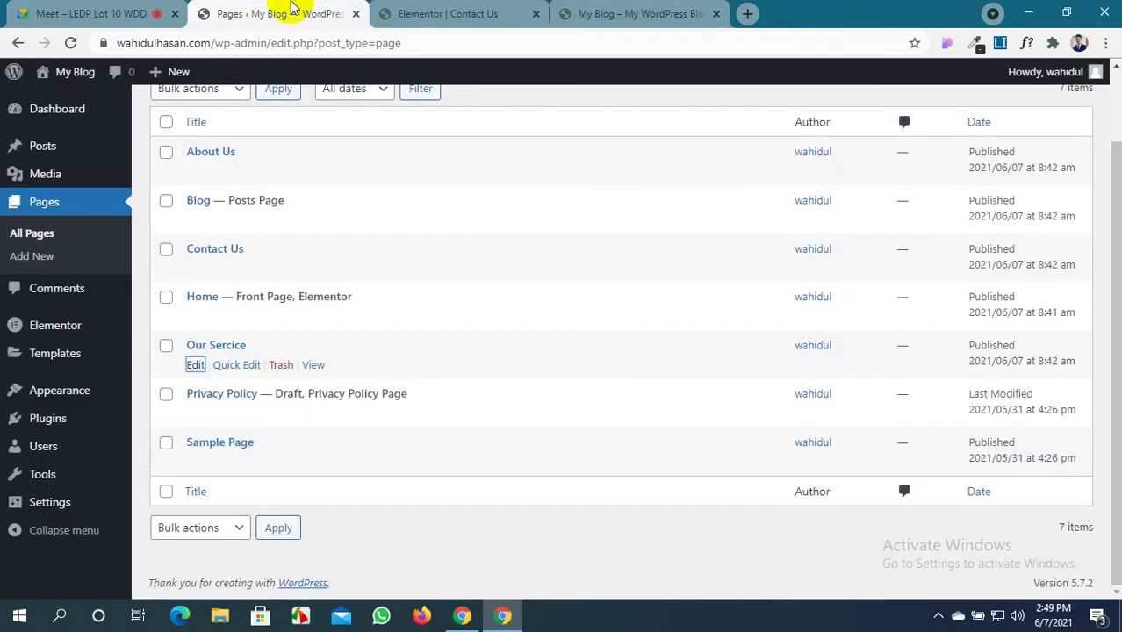
pyautogui.click(55, 110)
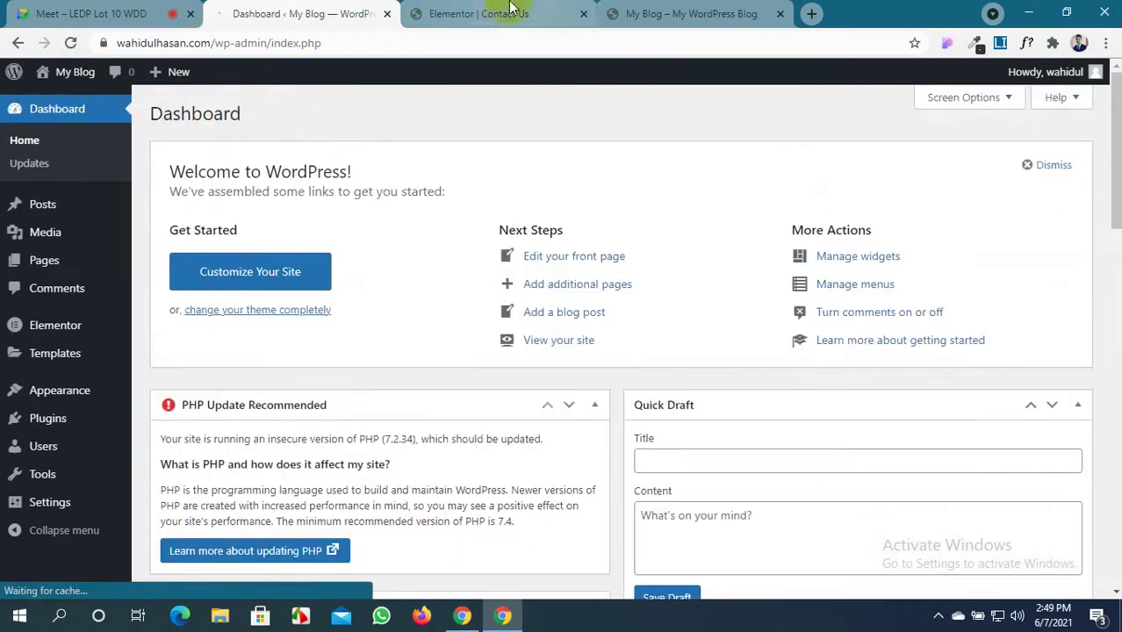
pyautogui.click(518, 13)
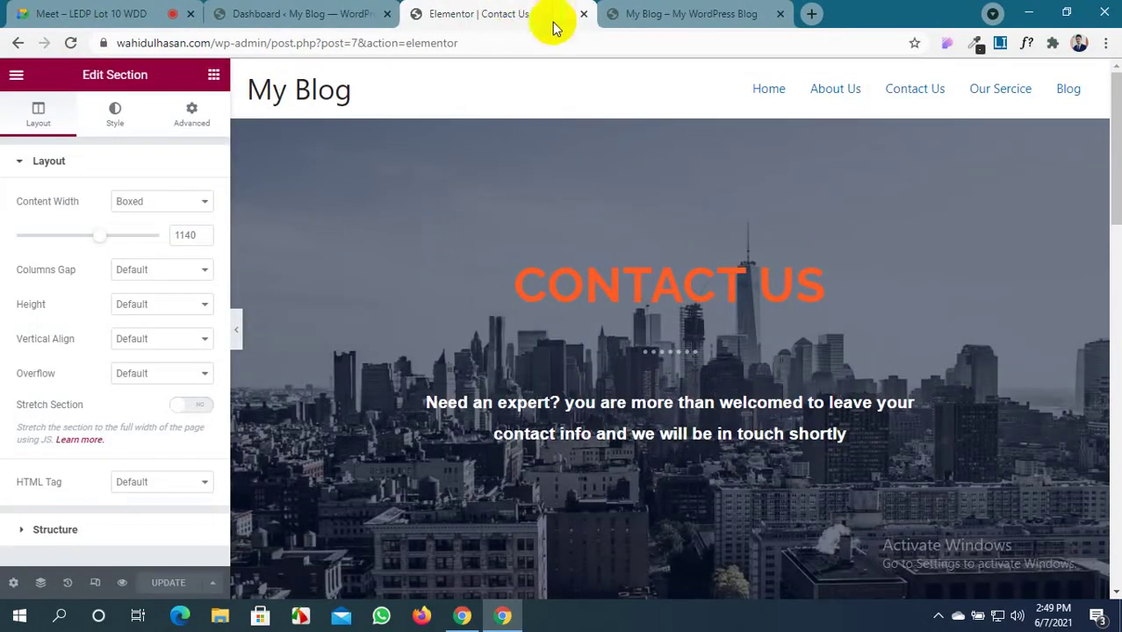
pyautogui.click(584, 15)
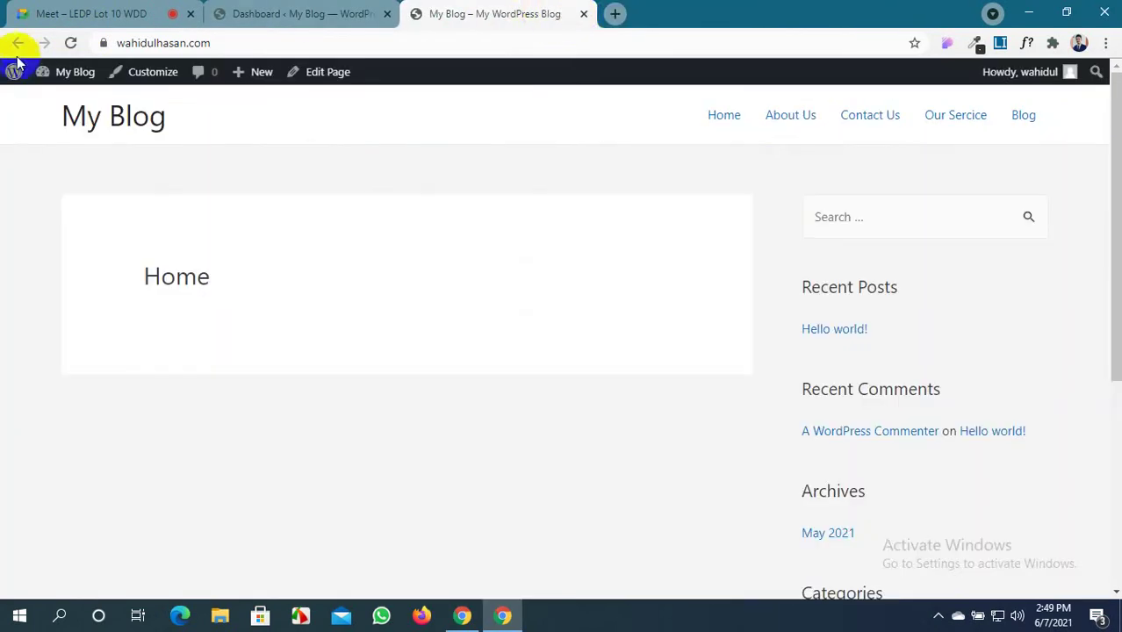
# Reload the live site and review the About Us, Contact Us and Our Sercice pages
pyautogui.click(70, 42)
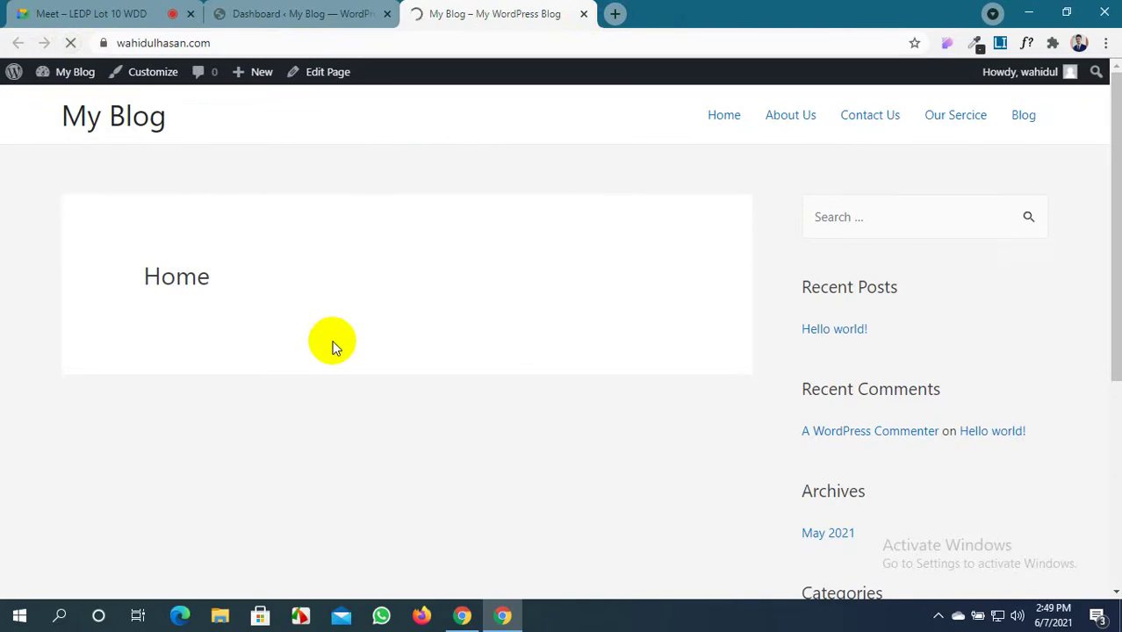
pyautogui.scroll(-3, 333, 350)
pyautogui.scroll(3, 333, 351)
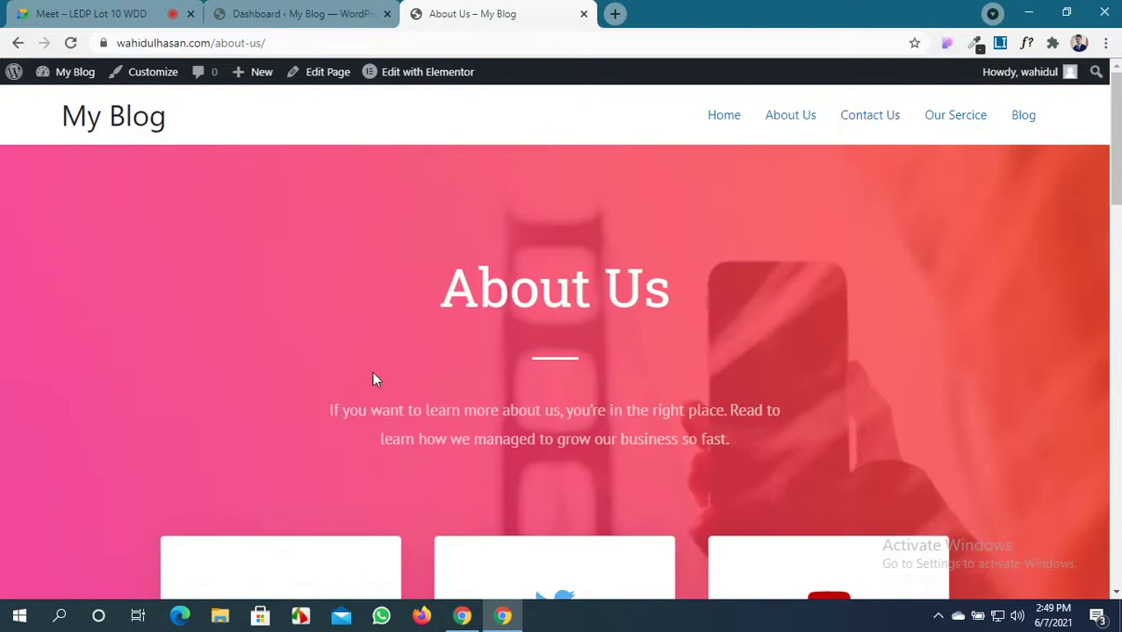
pyautogui.click(864, 127)
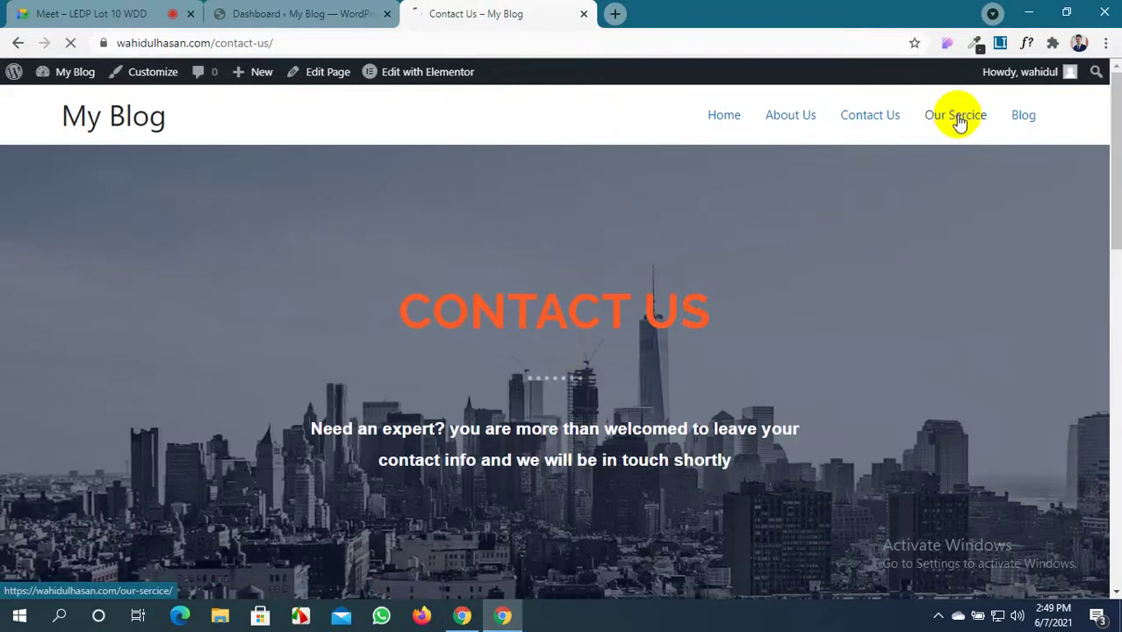
pyautogui.click(956, 115)
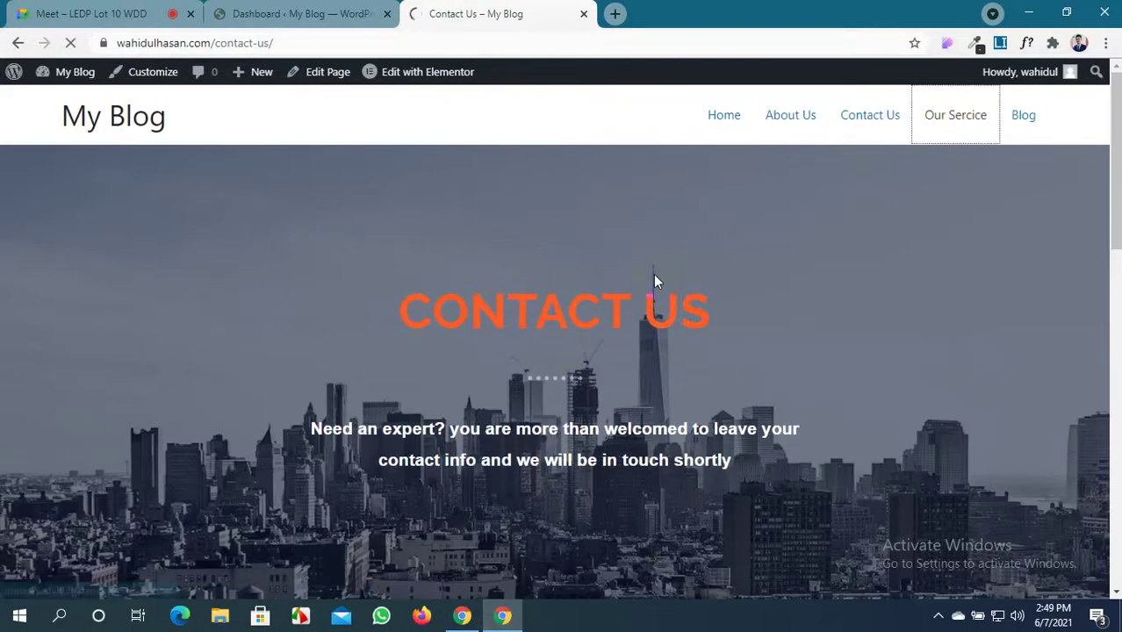
pyautogui.scroll(-5, 653, 274)
pyautogui.scroll(-8, 653, 281)
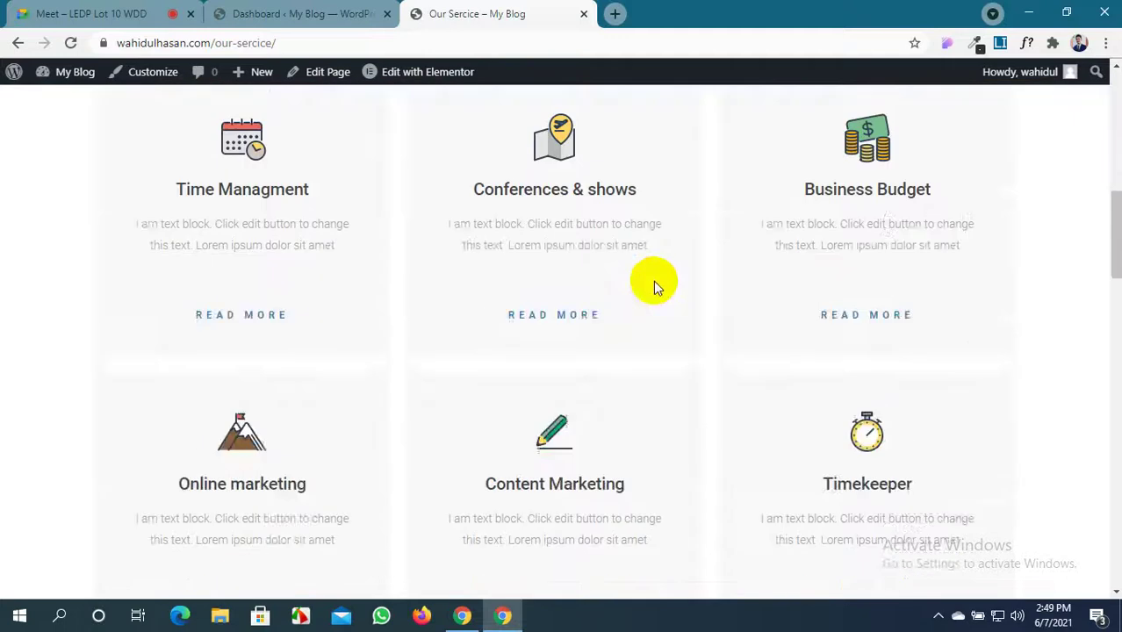
pyautogui.scroll(5, 653, 290)
pyautogui.scroll(5, 653, 303)
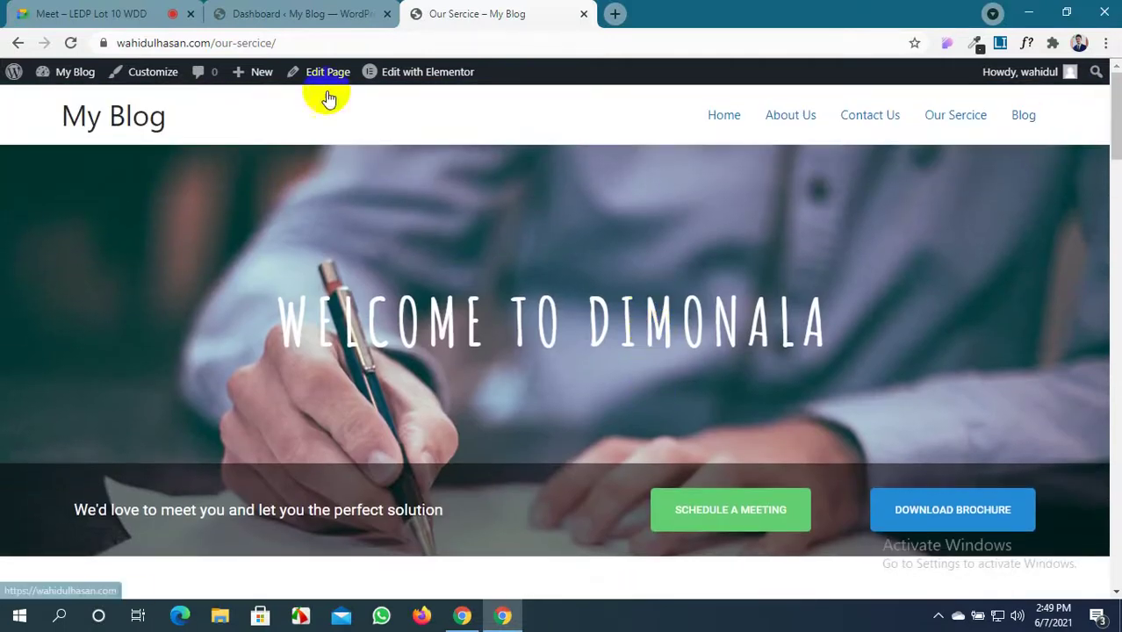
# Open the theme customizer and look at the Header Builder options
pyautogui.click(299, 13)
pyautogui.moveTo(50, 386)
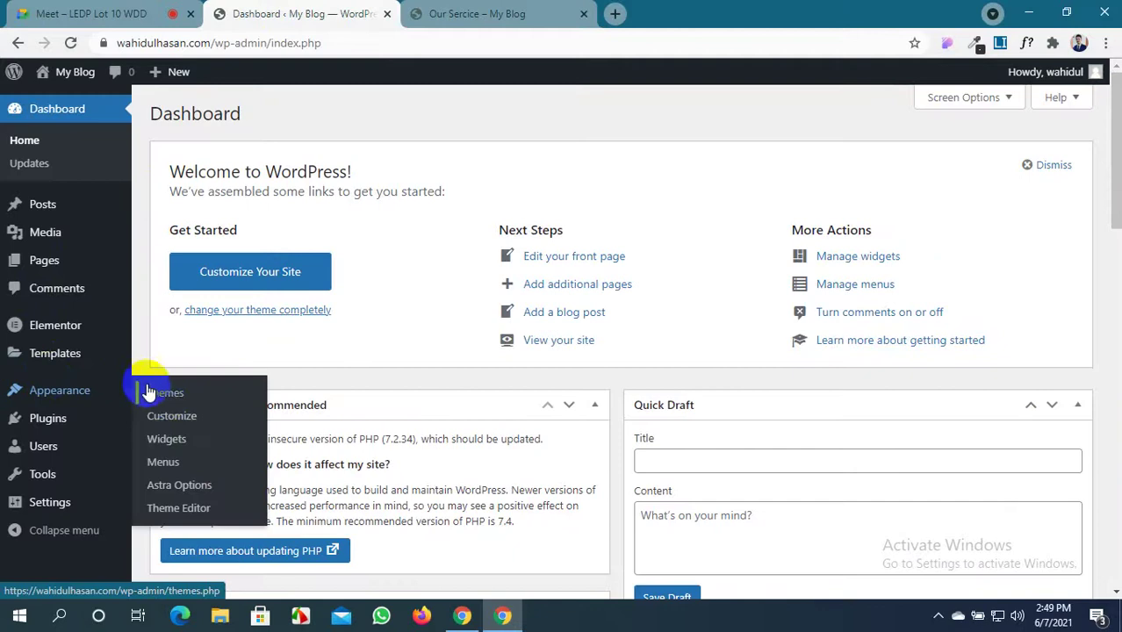
pyautogui.click(168, 418)
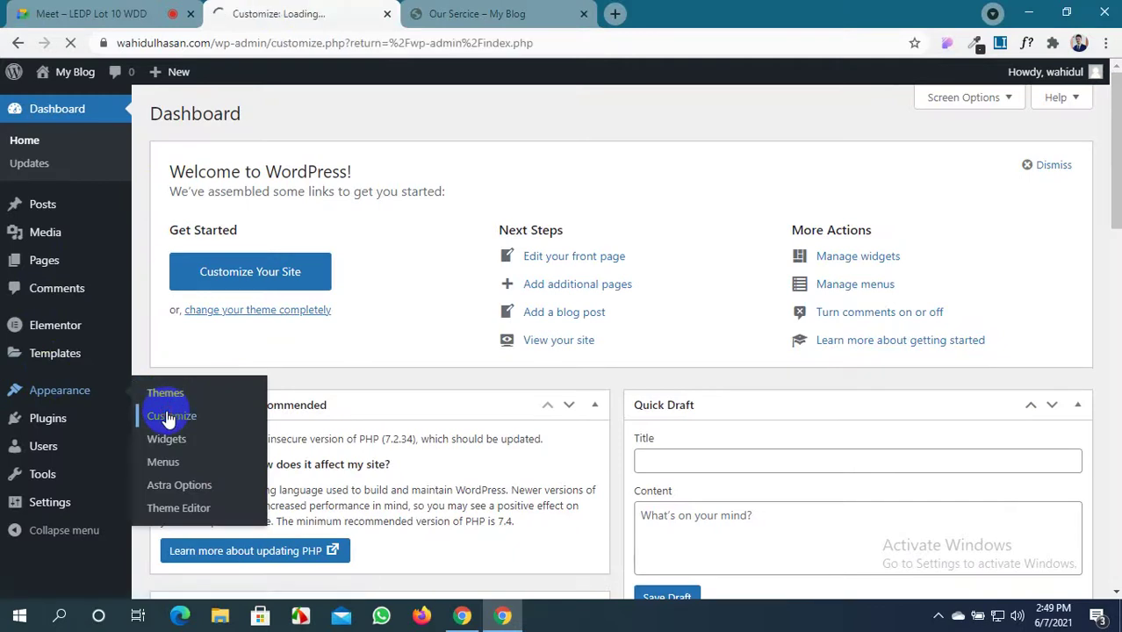
pyautogui.click(526, 10)
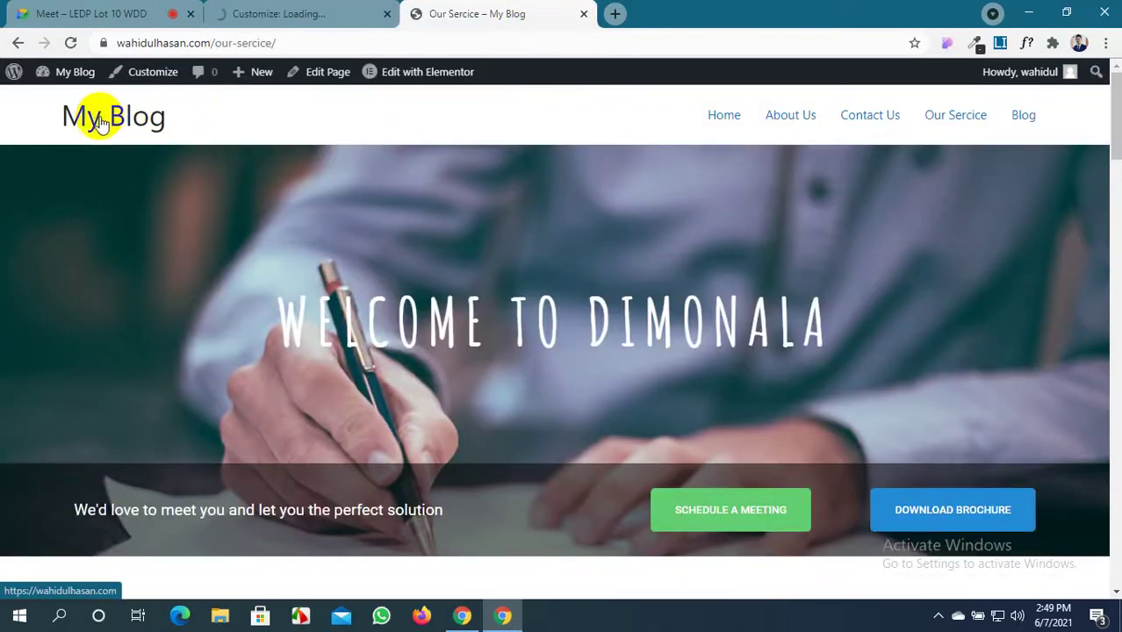
pyautogui.scroll(-4, 175, 166)
pyautogui.scroll(4, 175, 166)
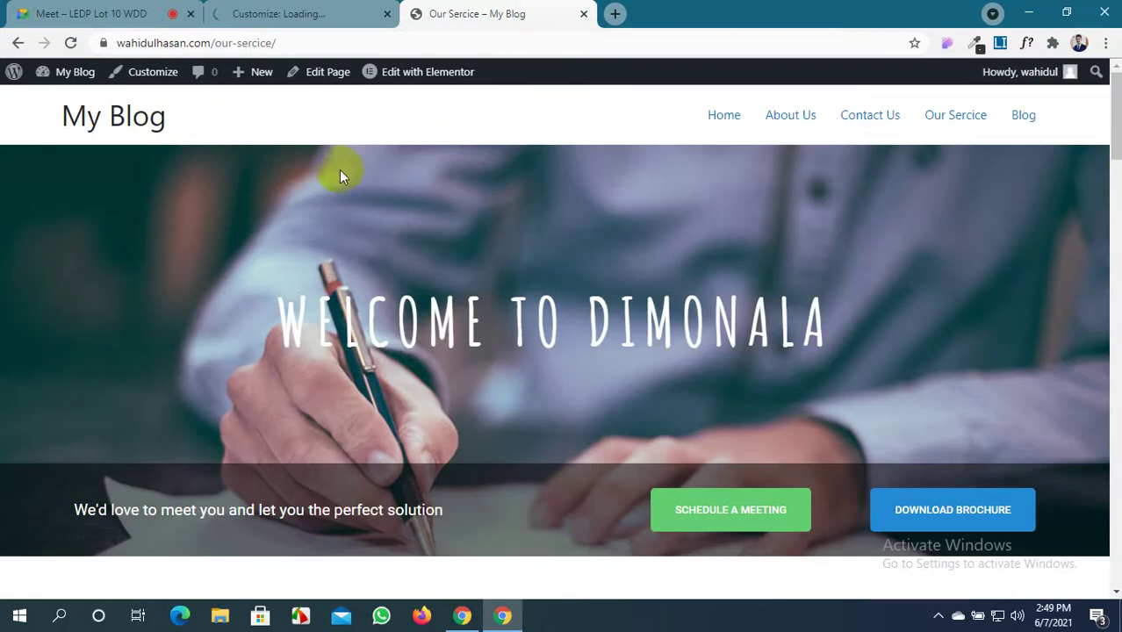
pyautogui.click(277, 7)
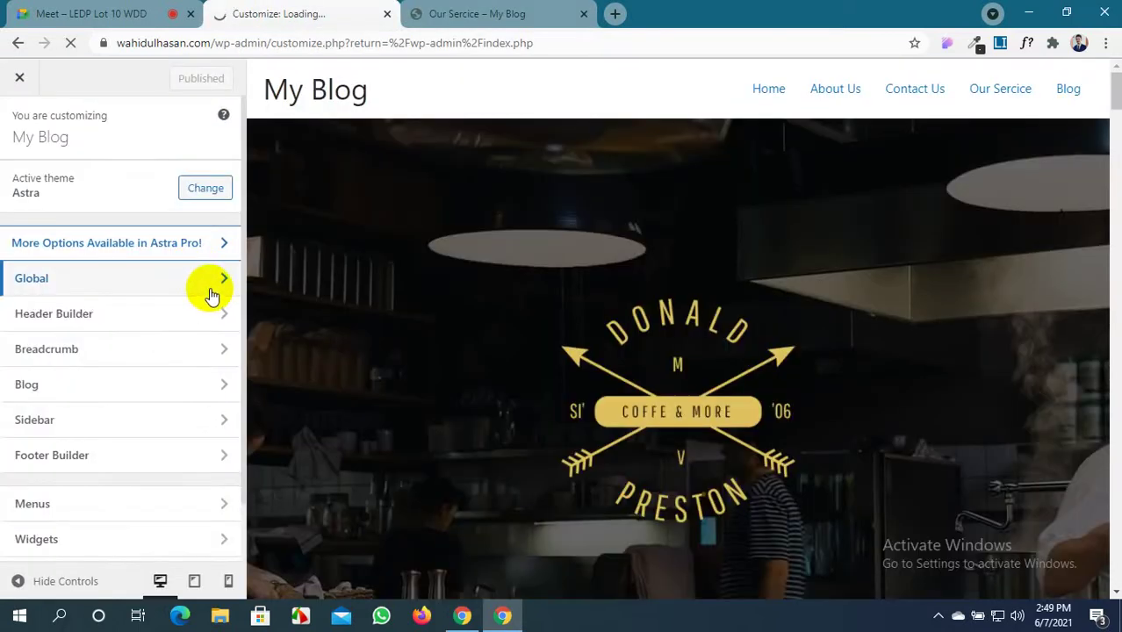
pyautogui.click(208, 318)
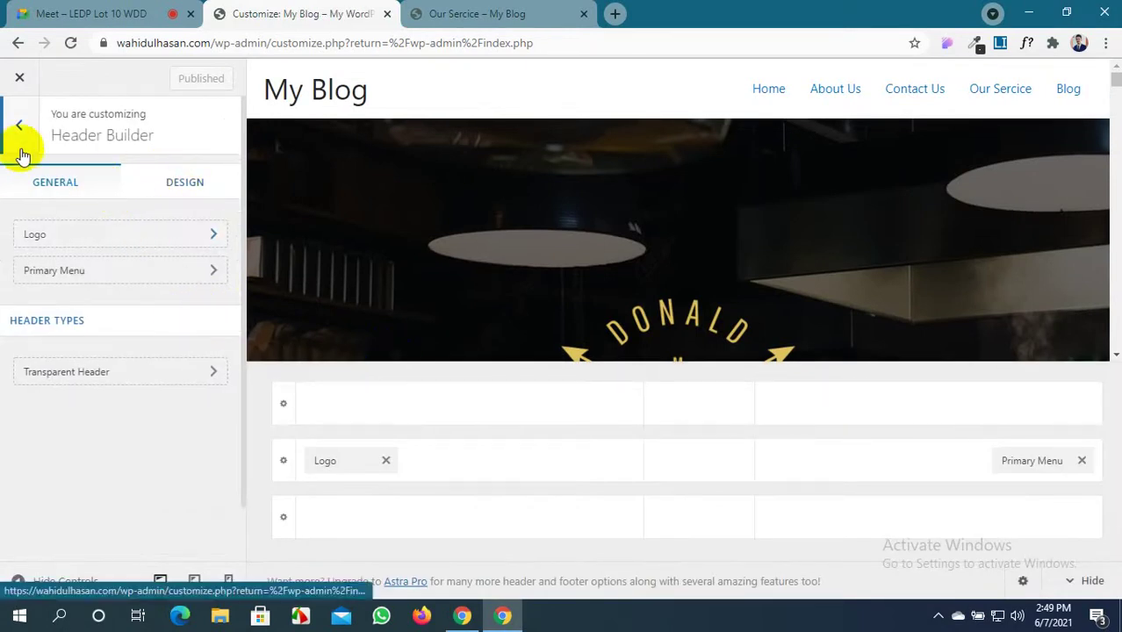
pyautogui.click(18, 125)
# Look over the home page preview in the customizer and return to the dashboard
pyautogui.scroll(-3, 490, 213)
pyautogui.scroll(-10, 491, 216)
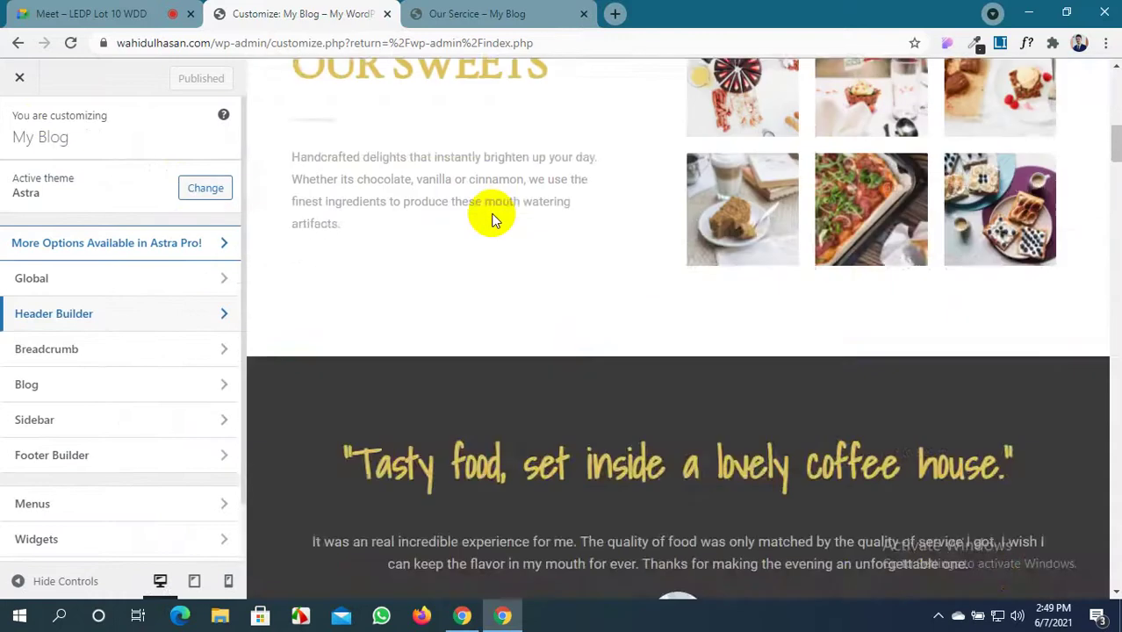
pyautogui.scroll(5, 494, 217)
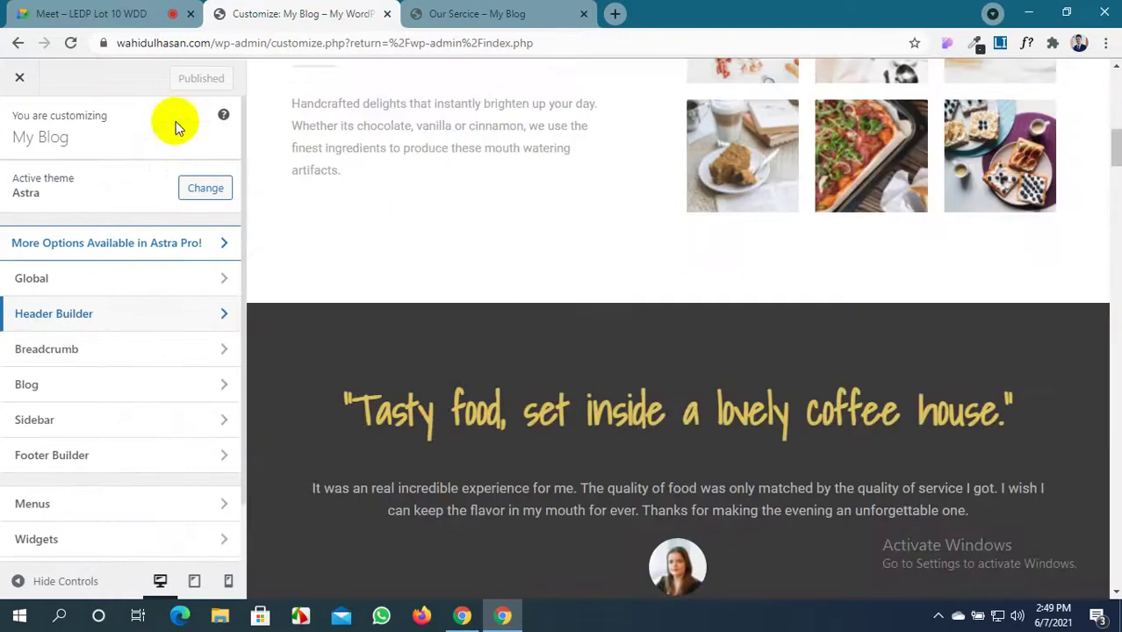
pyautogui.click(20, 79)
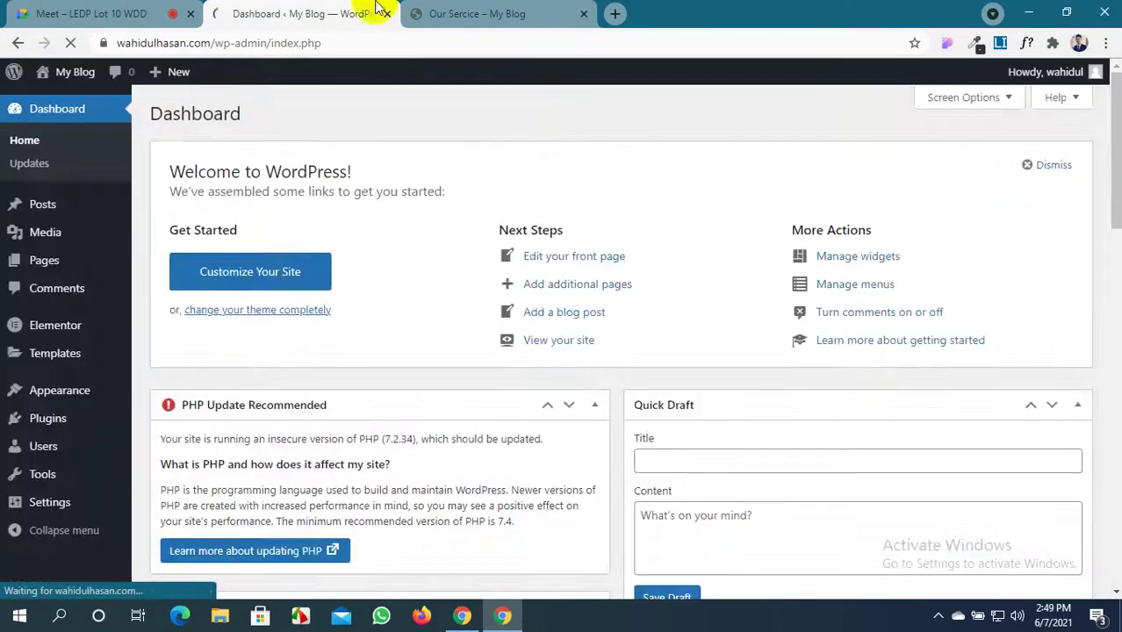
# Examine the header and content sections of the live Our Sercice page
pyautogui.click(464, 13)
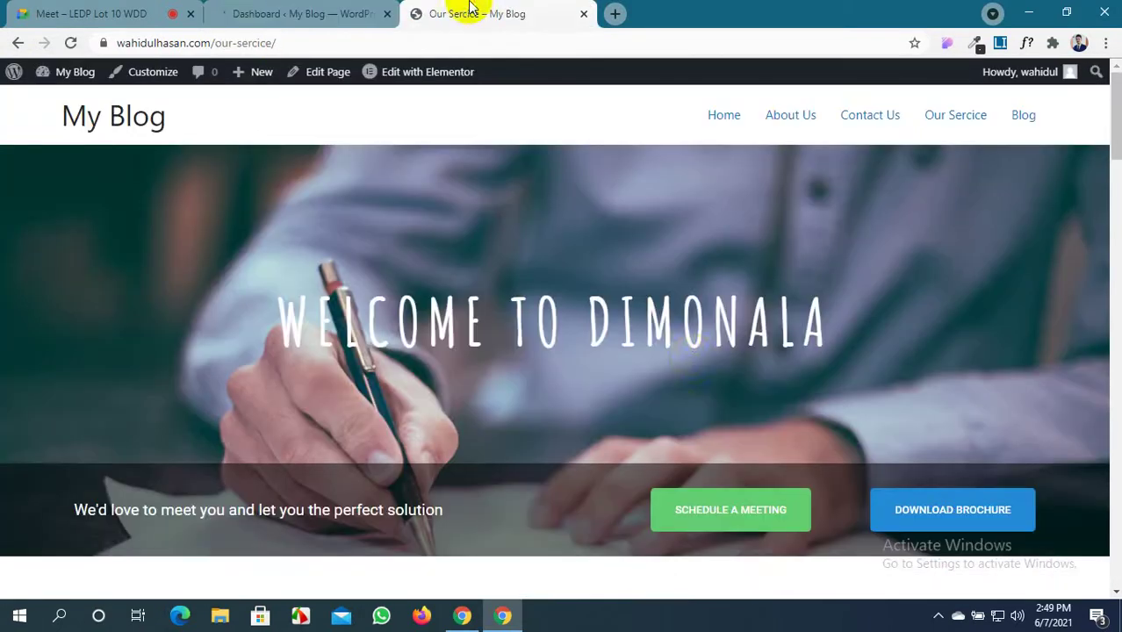
pyautogui.scroll(-5, 733, 379)
pyautogui.scroll(5, 733, 380)
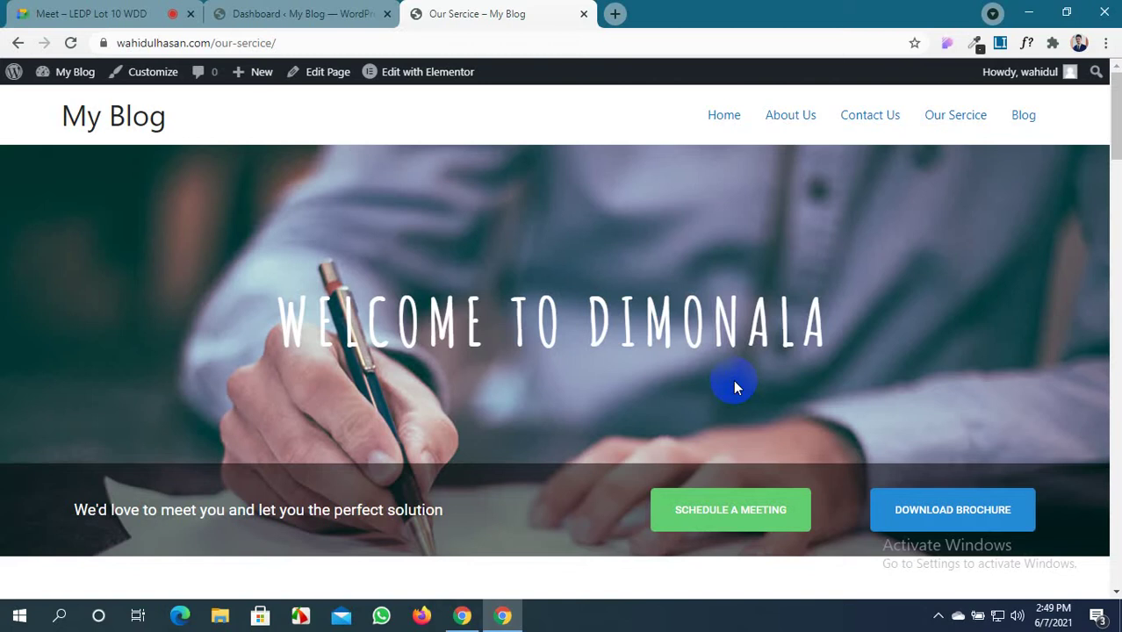
pyautogui.scroll(-10, 733, 379)
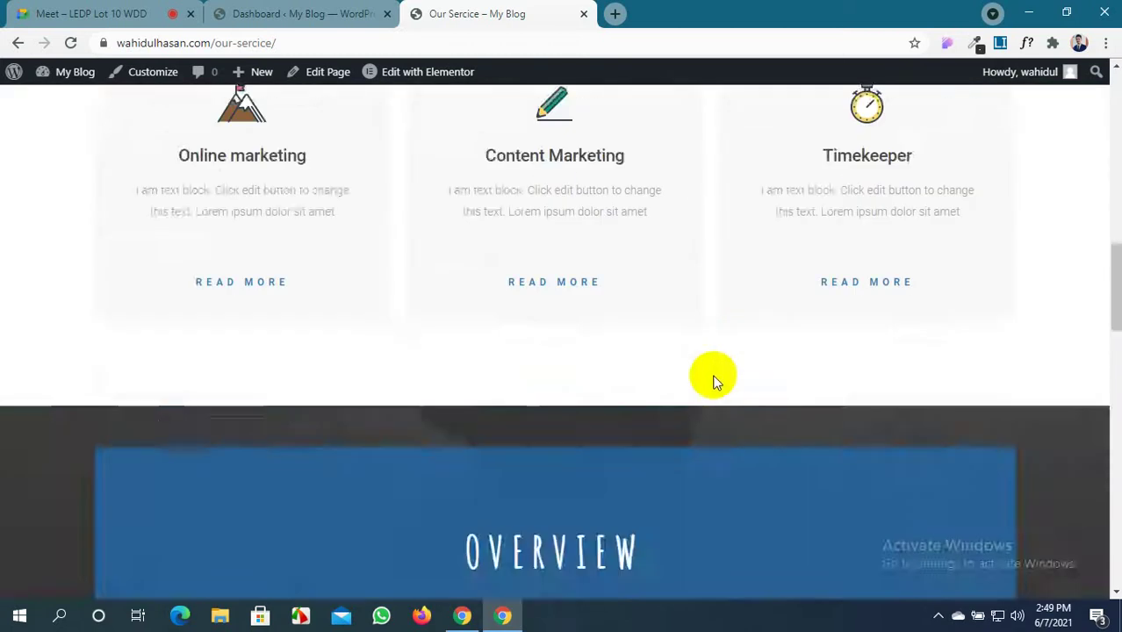
pyautogui.scroll(10, 712, 380)
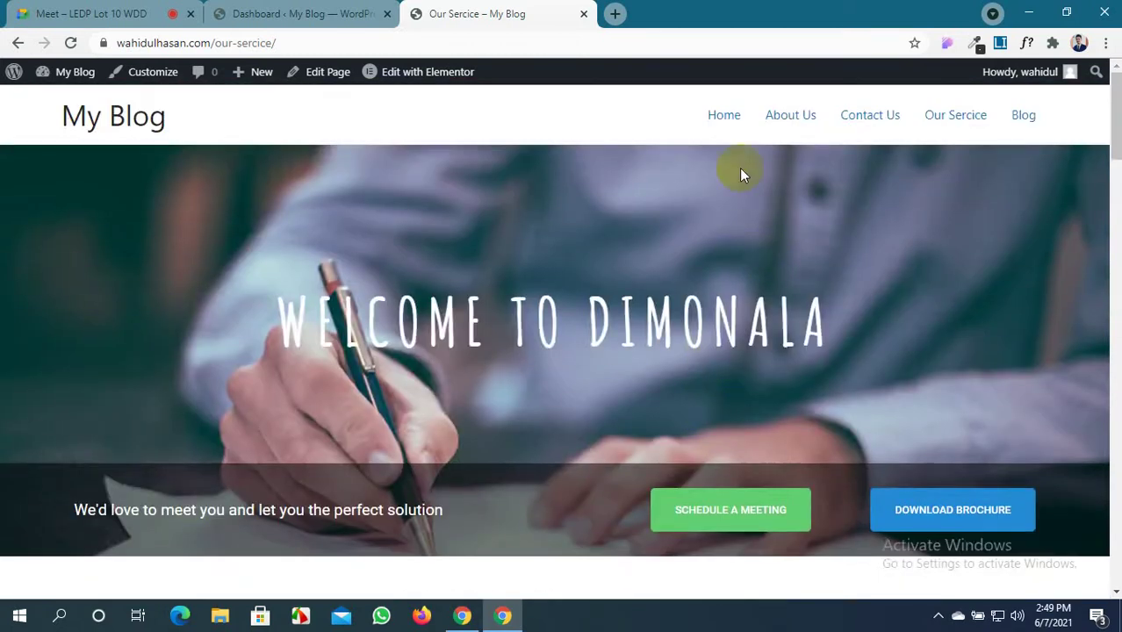
# Open the live Home page and examine its header and content sections
pyautogui.click(723, 116)
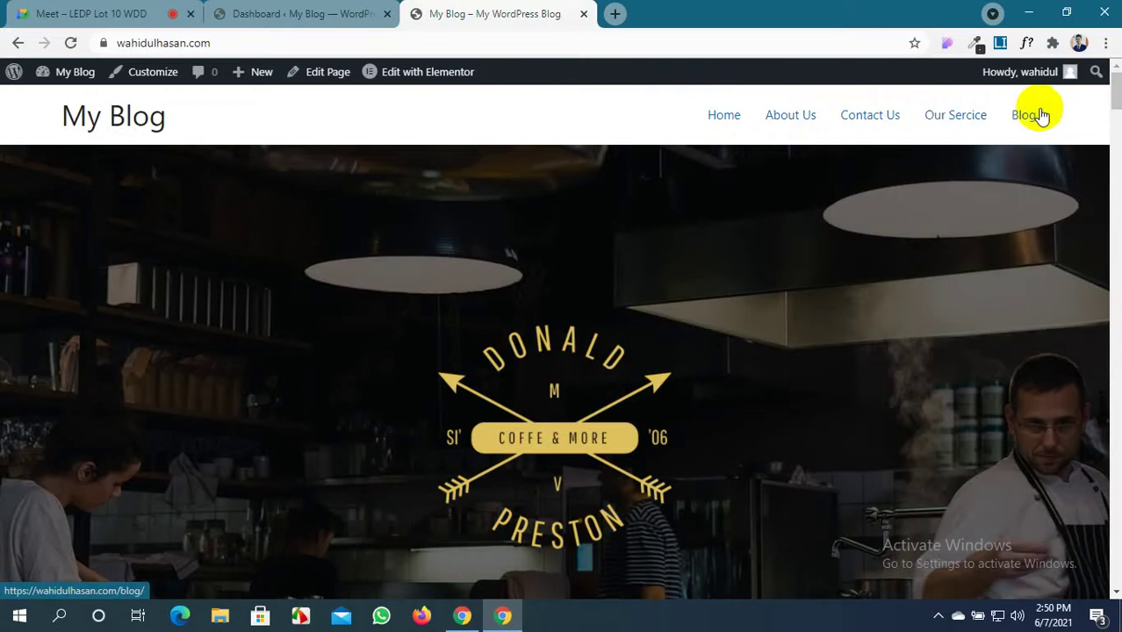
pyautogui.scroll(-1, 744, 172)
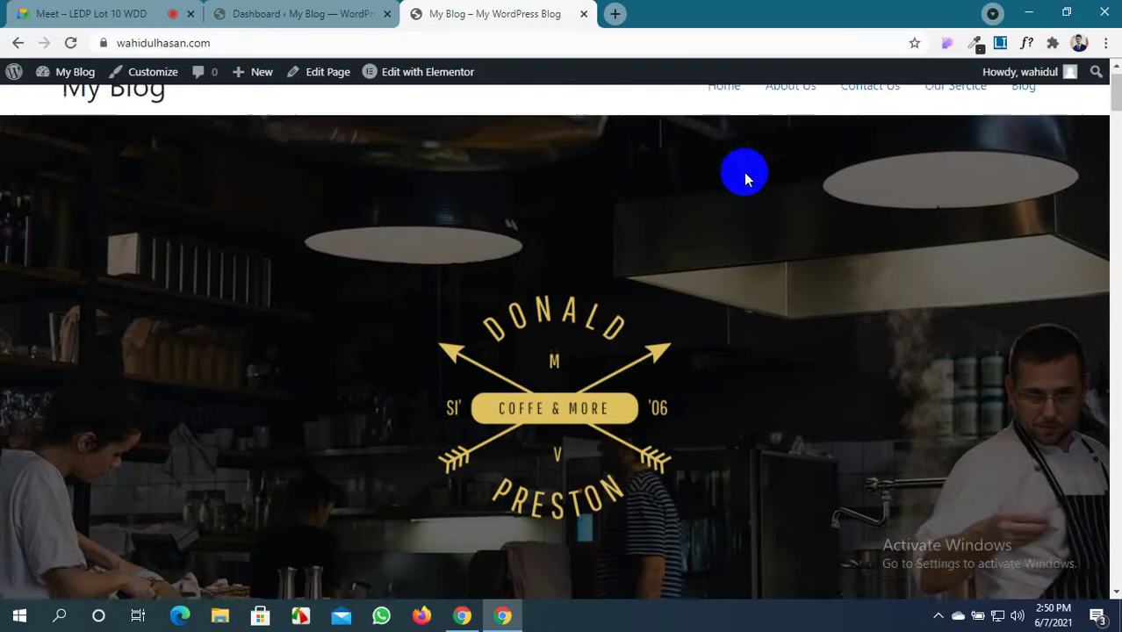
pyautogui.scroll(-4, 743, 172)
pyautogui.scroll(5, 743, 172)
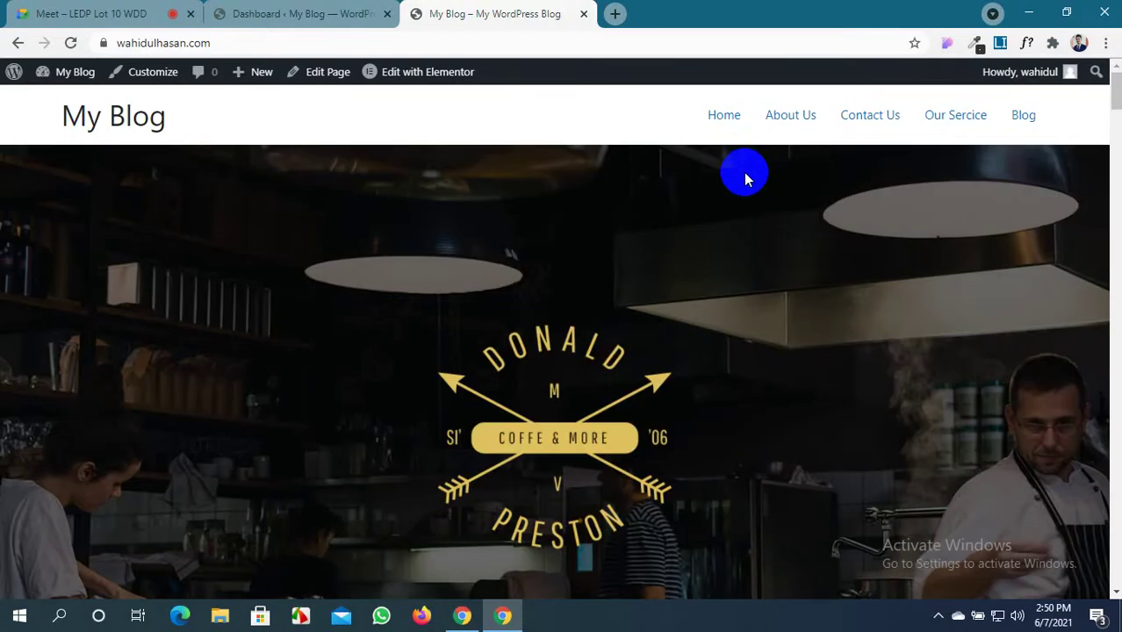
pyautogui.scroll(-10, 744, 172)
pyautogui.scroll(9, 736, 161)
pyautogui.scroll(1, 736, 160)
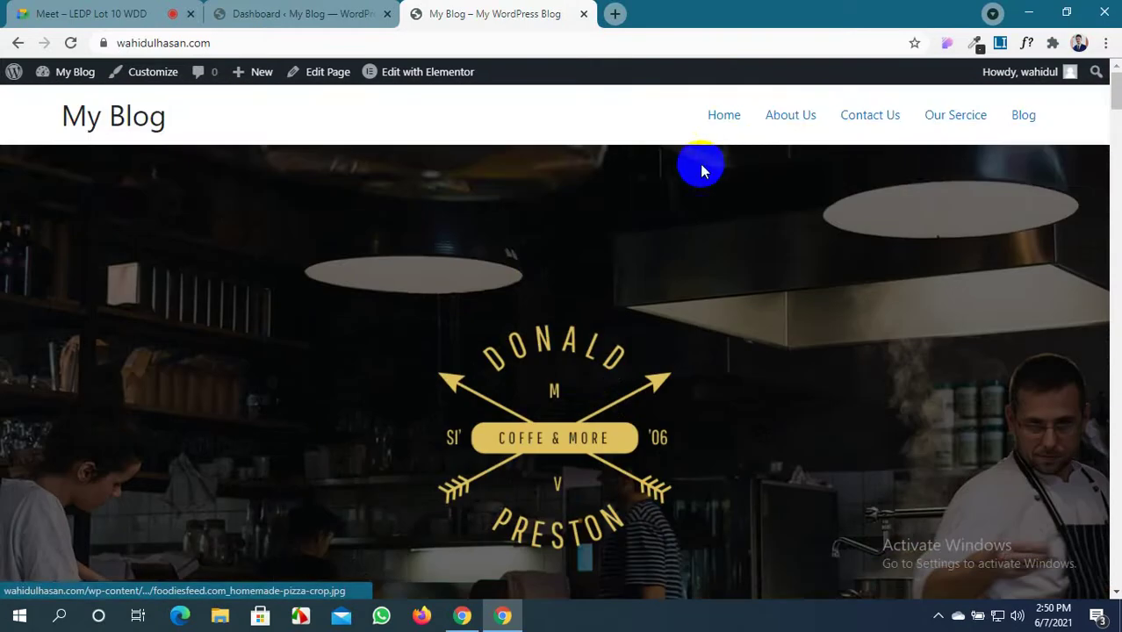
# Open the page for adding new plugins from the dashboard and search for "ultimate member"
pyautogui.click(283, 11)
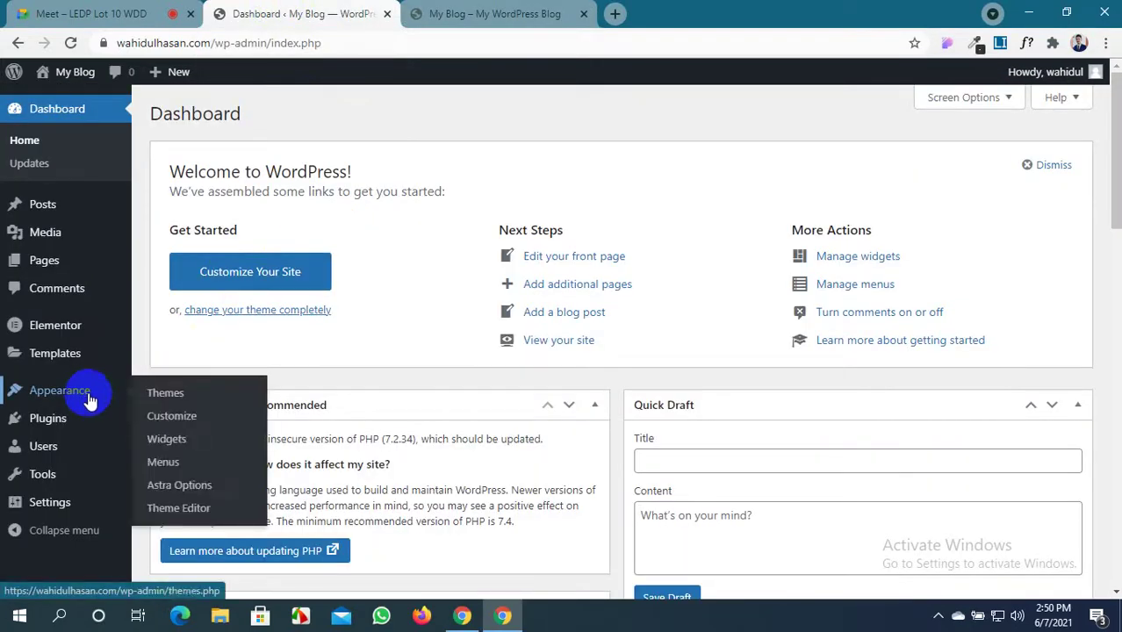
pyautogui.moveTo(52, 425)
pyautogui.click(193, 423)
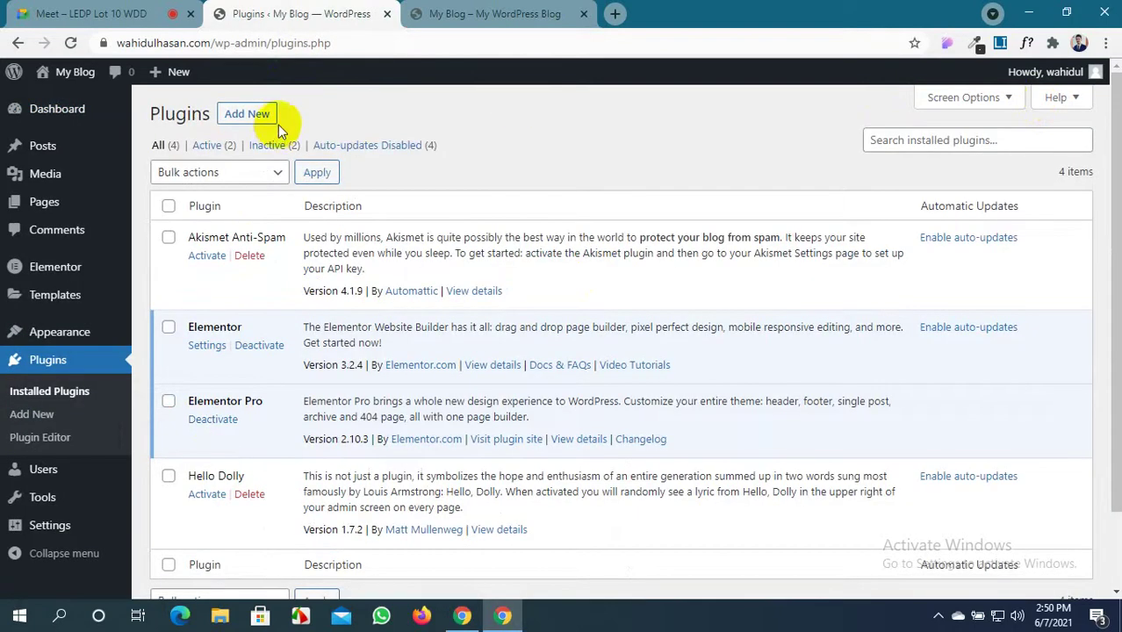
pyautogui.click(263, 120)
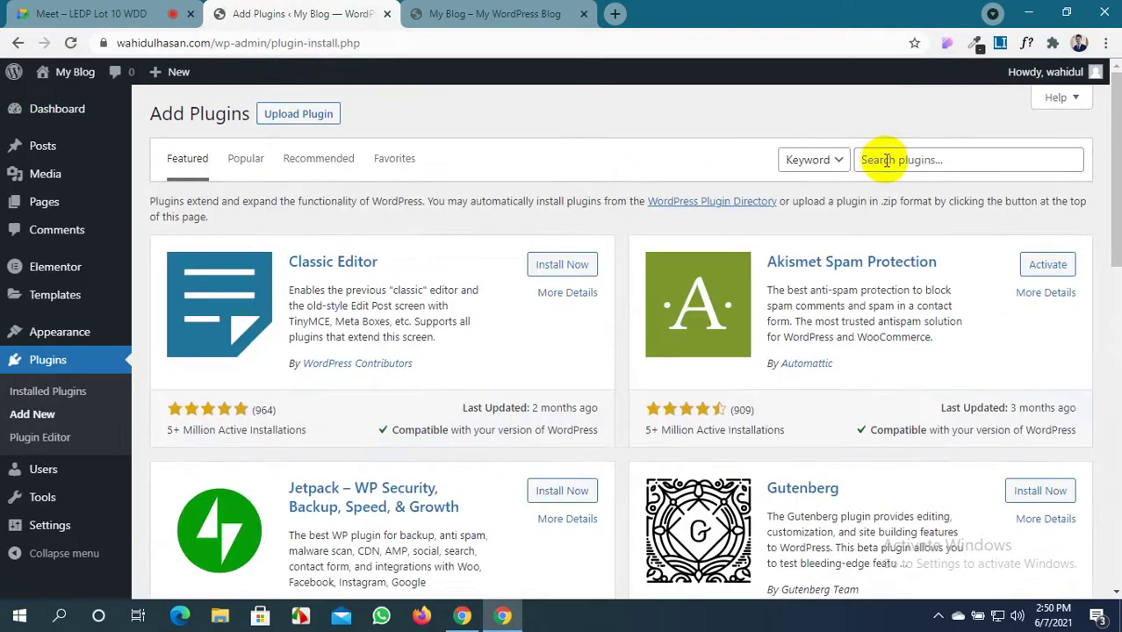
pyautogui.click(887, 160)
pyautogui.write('ultimate member')
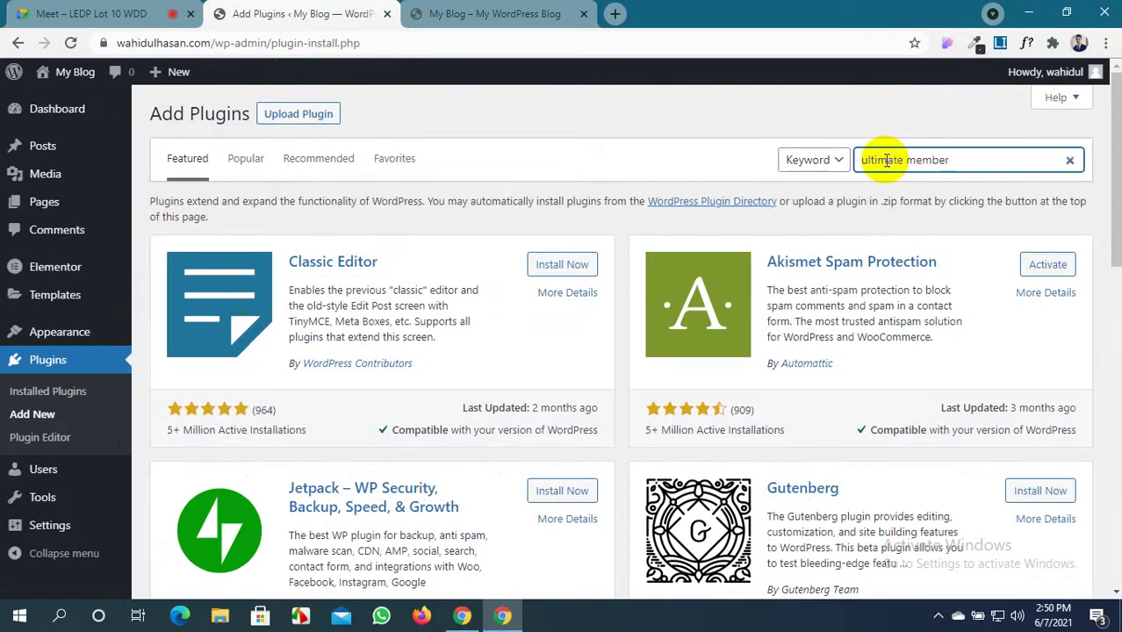
# Run the plugin search and install Ultimate Member – User Profile, User Registration, Login & Membership Plugin
pyautogui.press('Return')
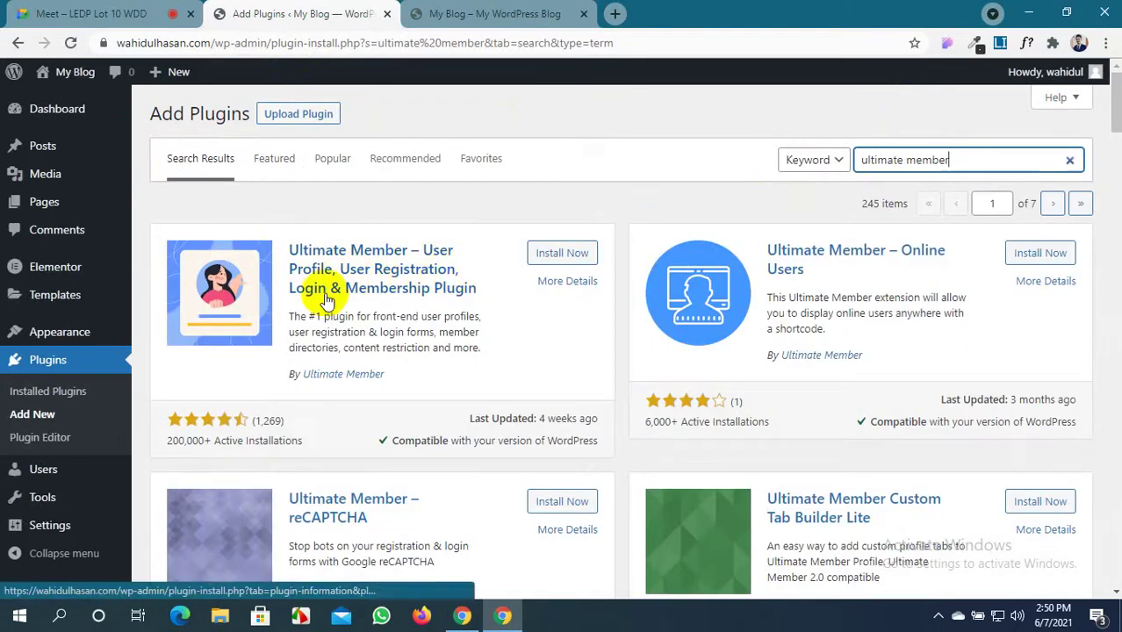
pyautogui.click(549, 254)
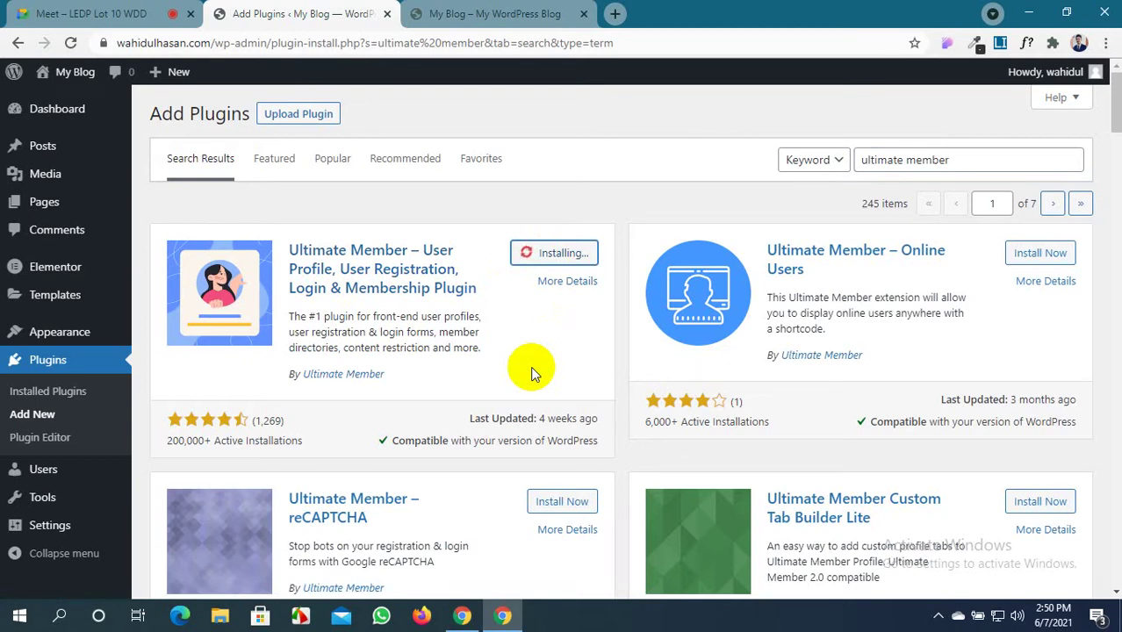
# Look through the other Ultimate Member add-ons and related plugins in the search results
pyautogui.scroll(-3, 532, 367)
pyautogui.scroll(2, 533, 369)
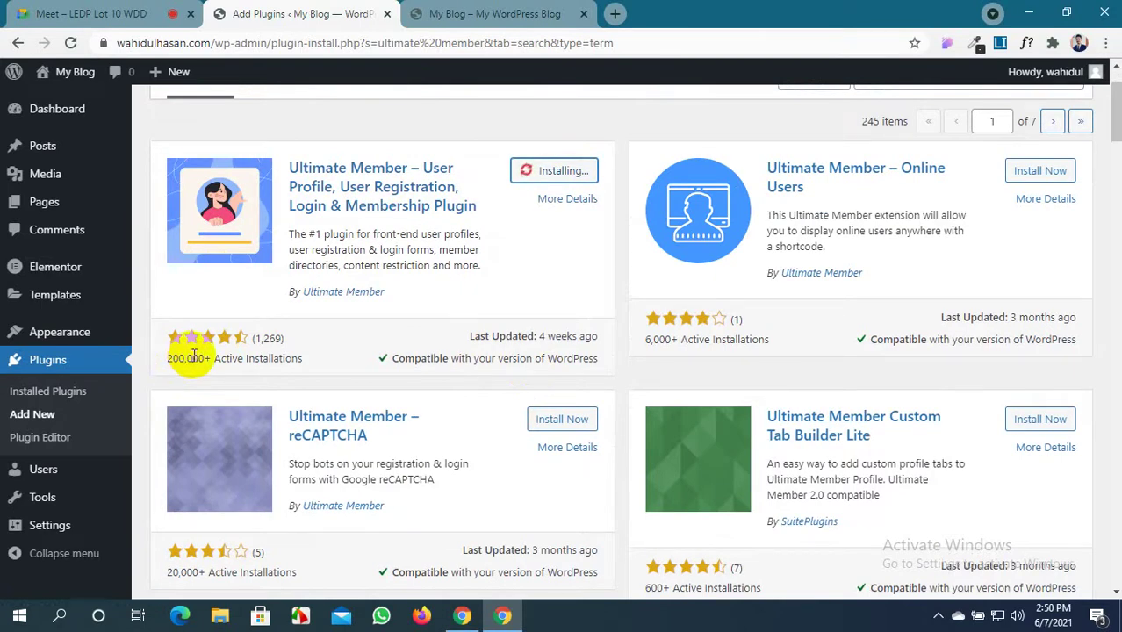
pyautogui.scroll(-5, 193, 355)
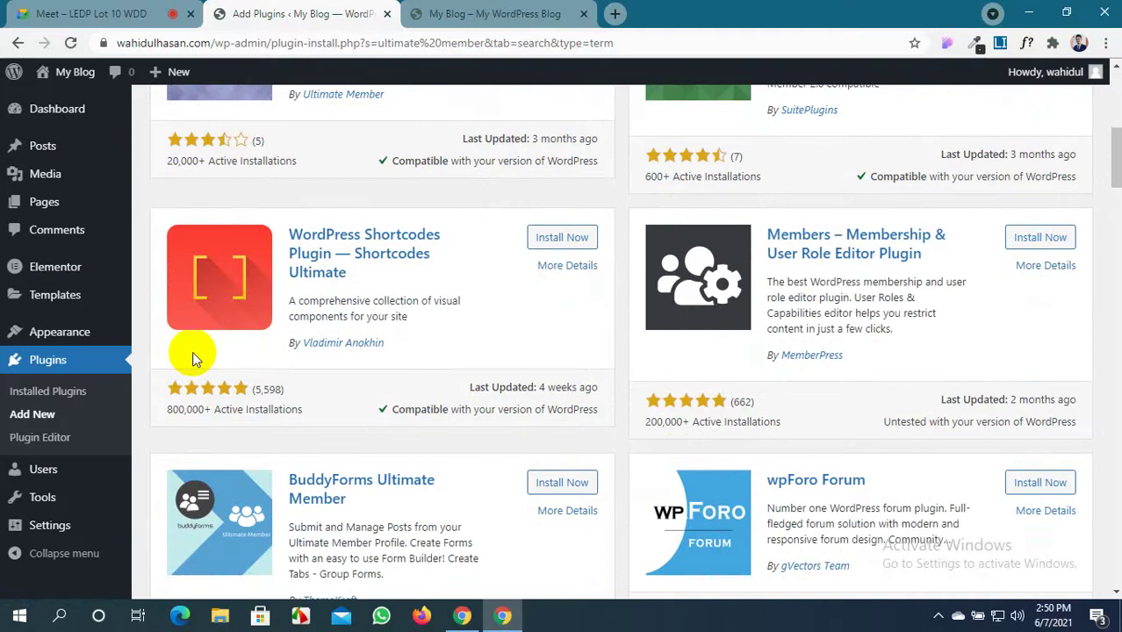
pyautogui.scroll(-3, 192, 351)
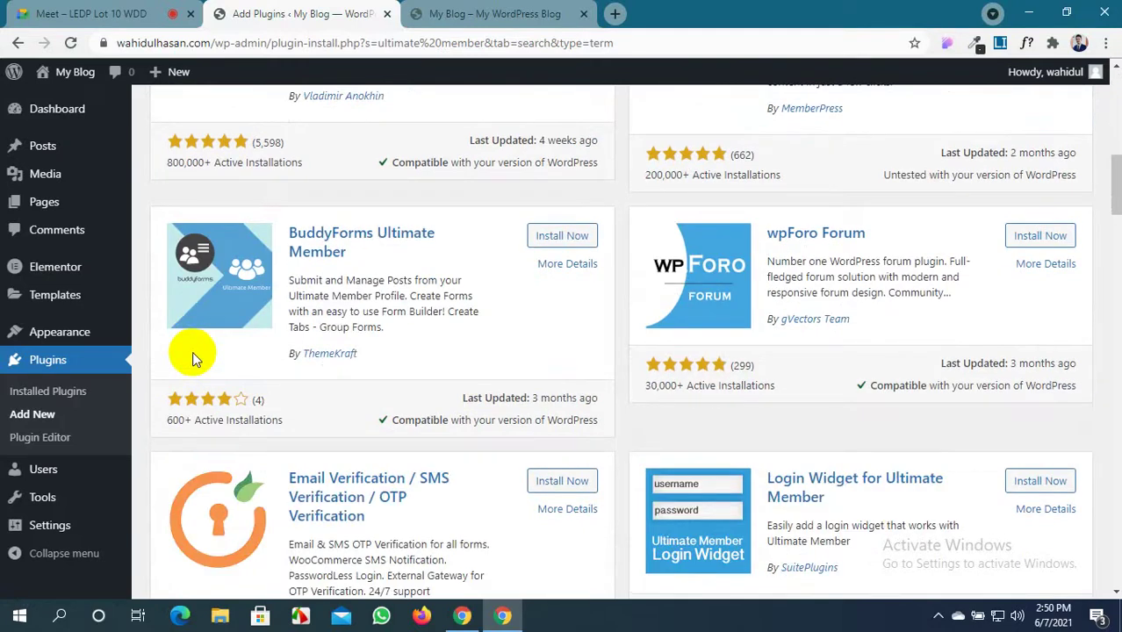
pyautogui.scroll(-4, 192, 351)
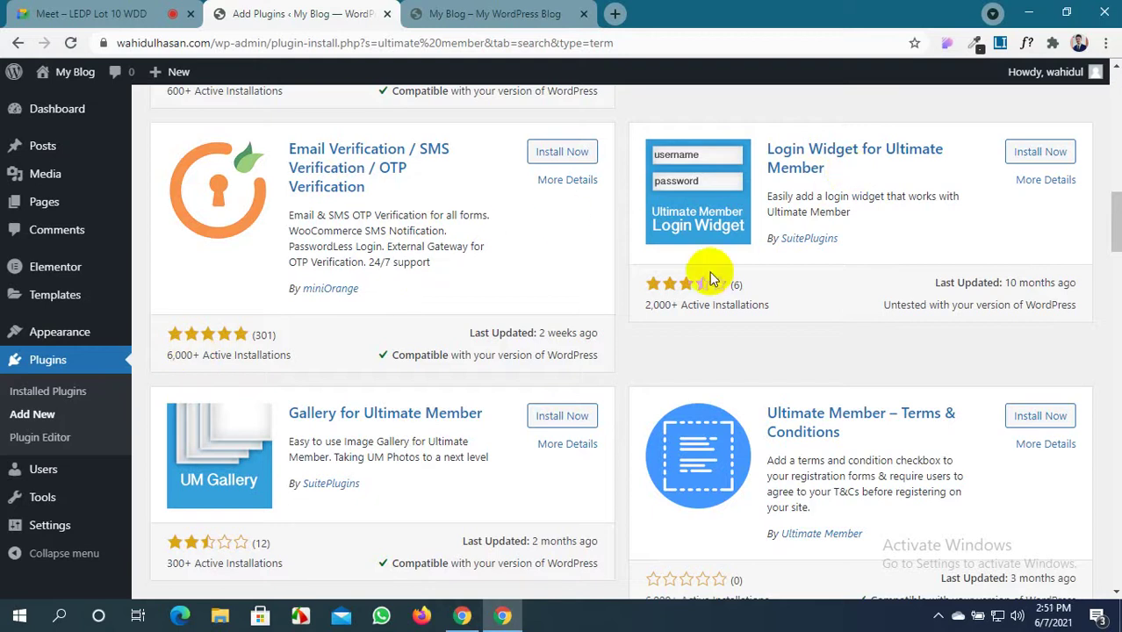
pyautogui.scroll(-7, 421, 303)
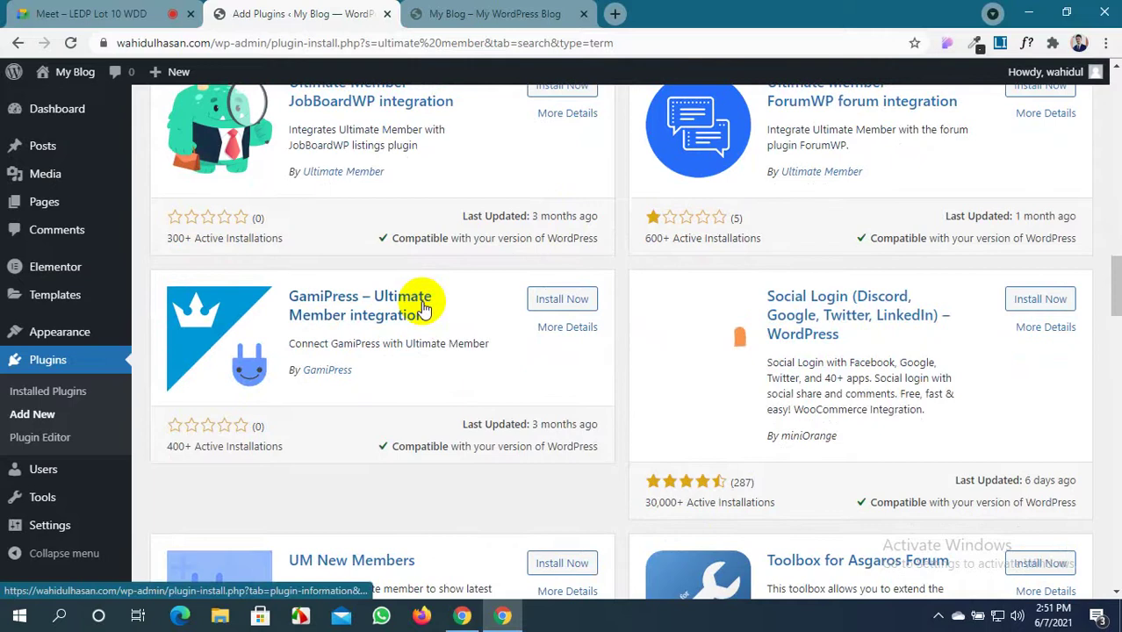
pyautogui.scroll(-5, 423, 320)
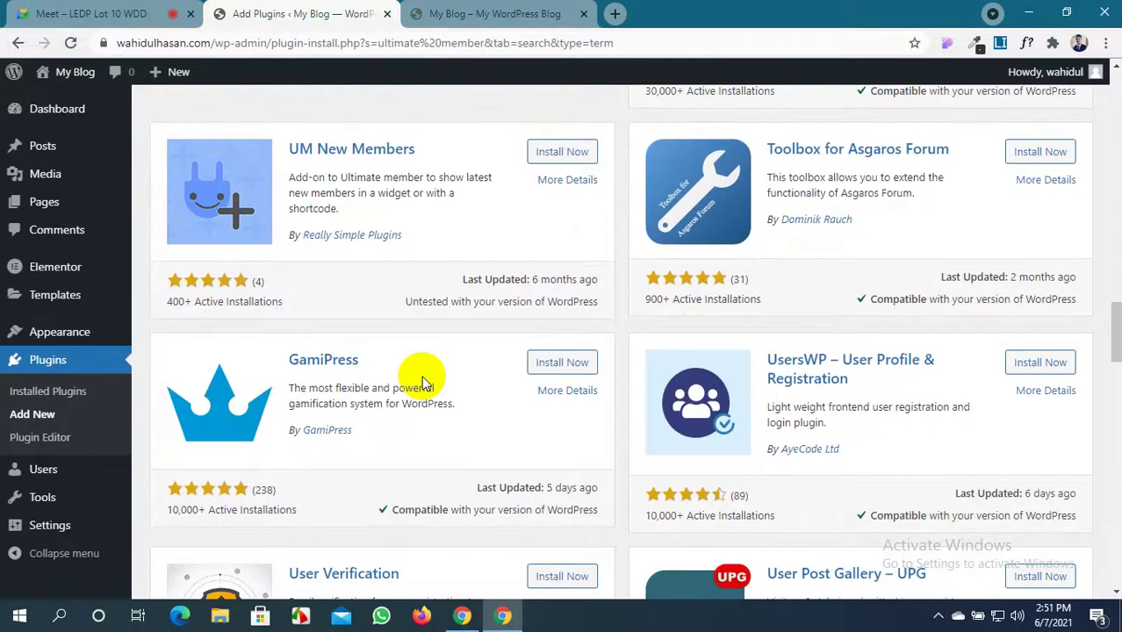
pyautogui.scroll(-4, 421, 375)
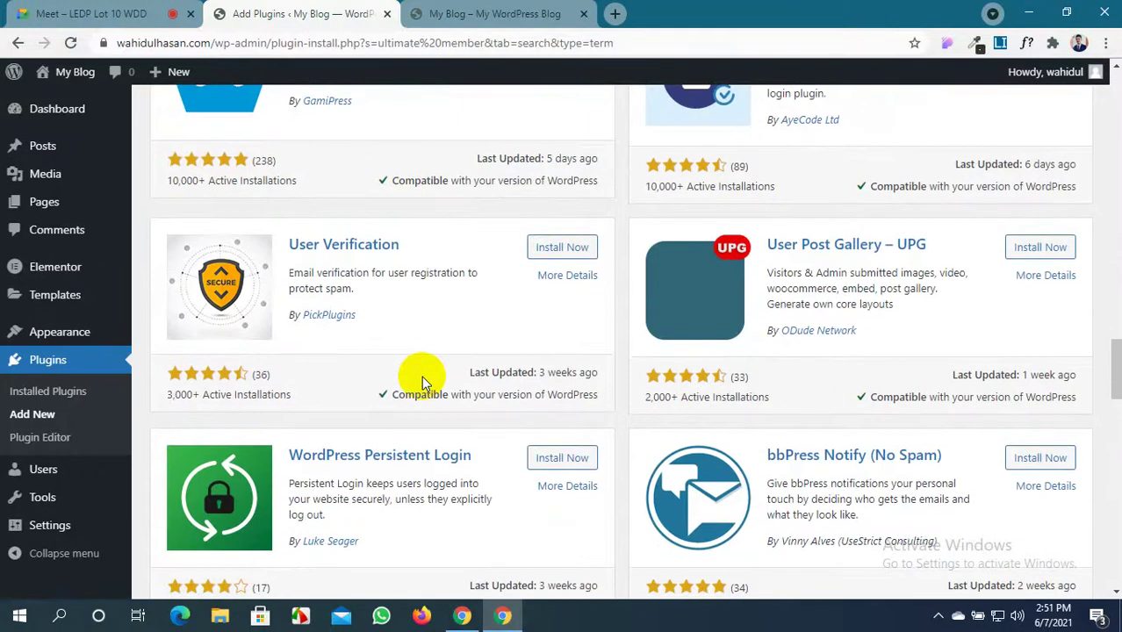
# Activate the installed Ultimate Member plugin
pyautogui.scroll(15, 422, 376)
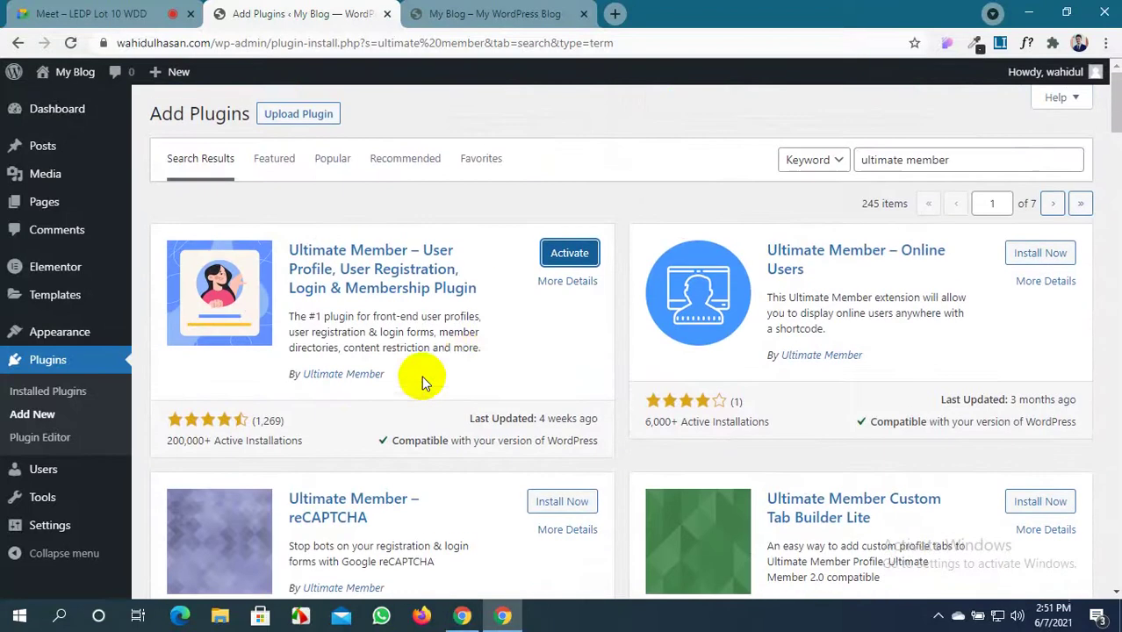
pyautogui.click(565, 257)
pyautogui.click(24, 13)
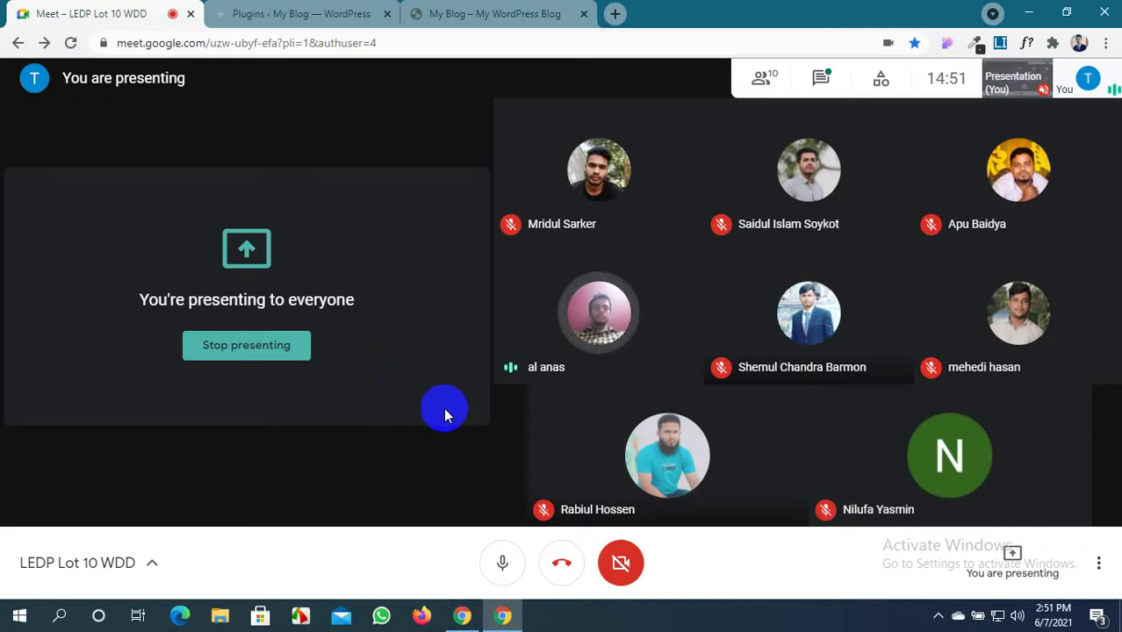
pyautogui.click(316, 10)
pyautogui.click(471, 10)
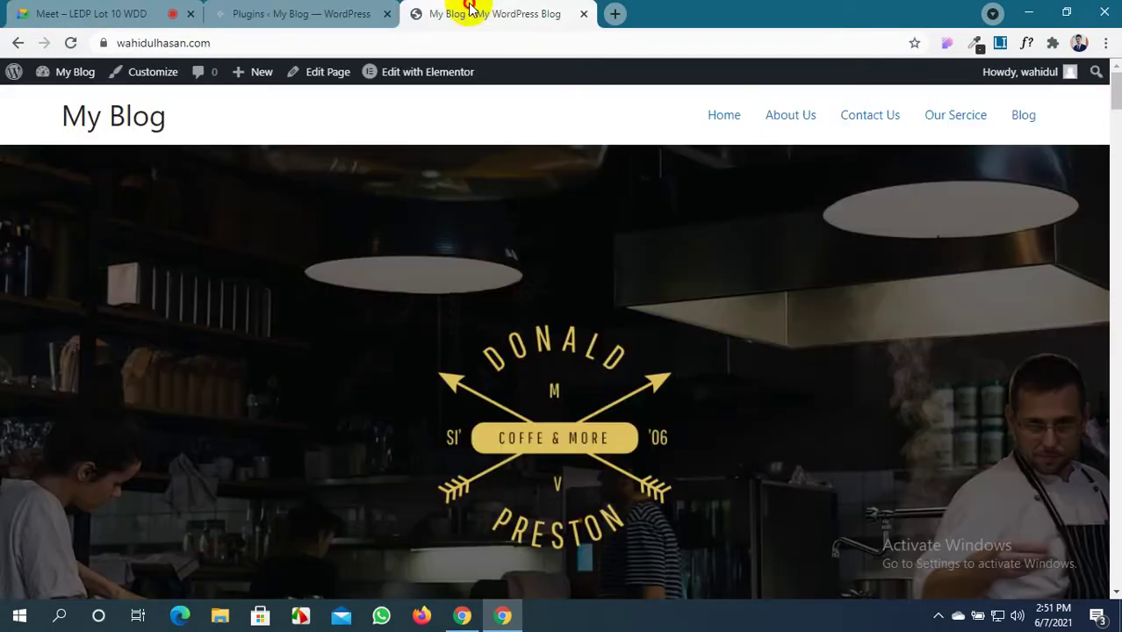
pyautogui.click(52, 11)
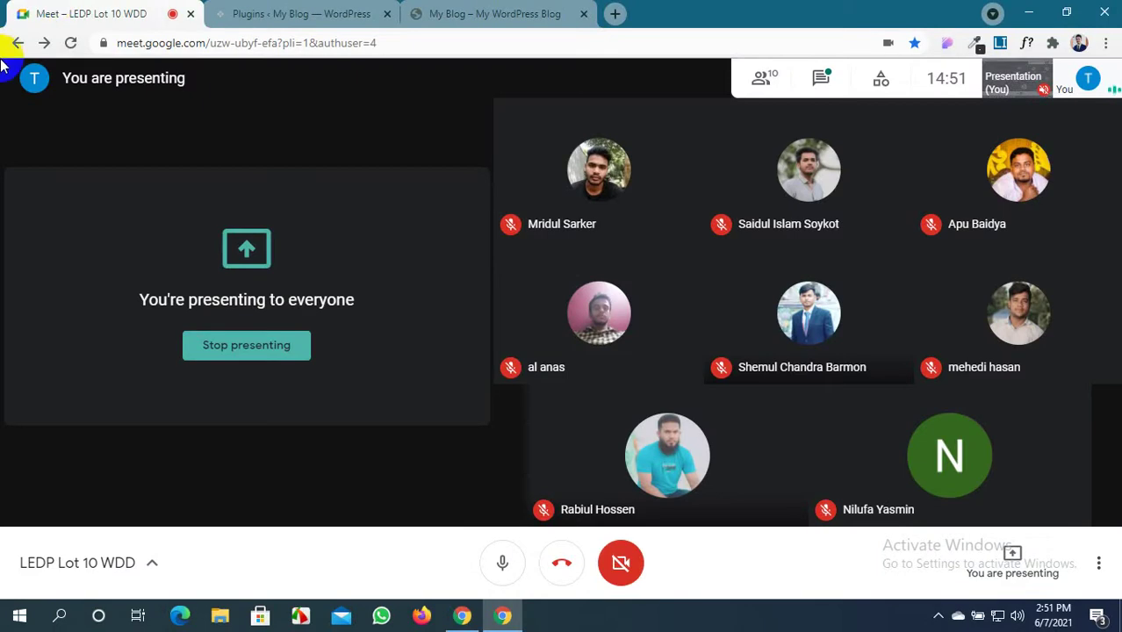
pyautogui.click(290, 13)
pyautogui.click(488, 13)
pyautogui.click(363, 10)
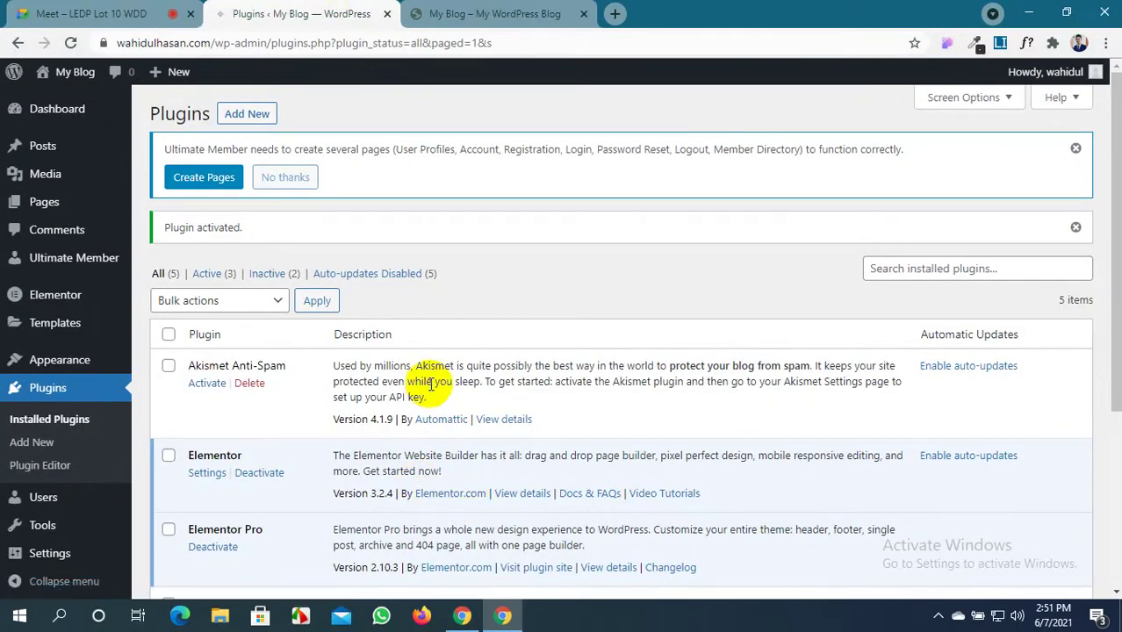
# Open the list of all site pages and look over the existing pages
pyautogui.moveTo(81, 272)
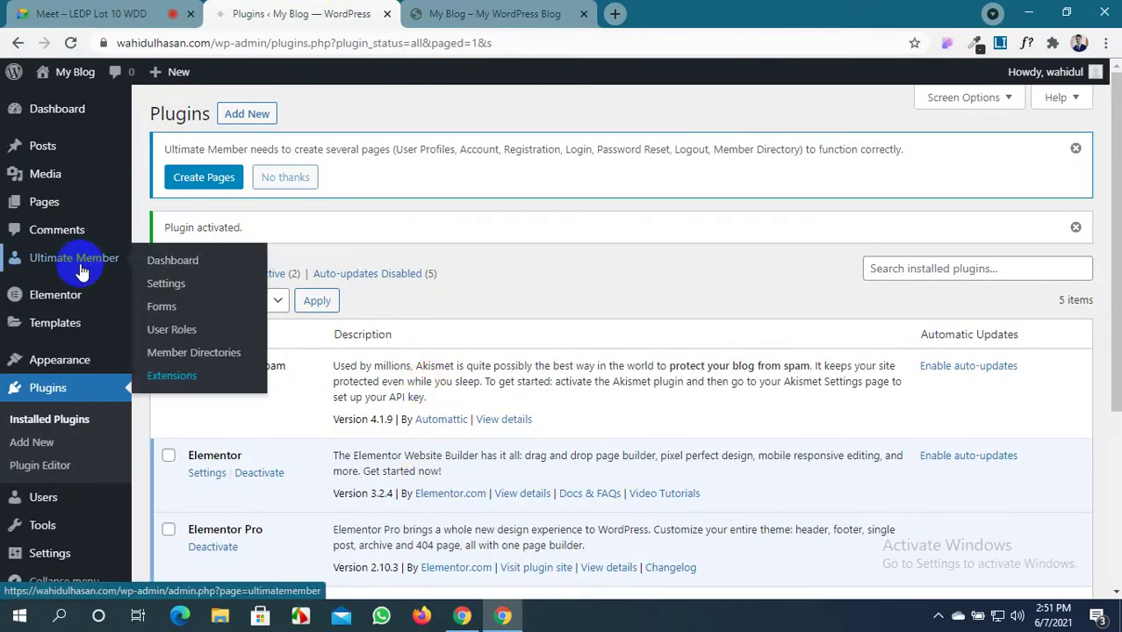
pyautogui.moveTo(48, 175)
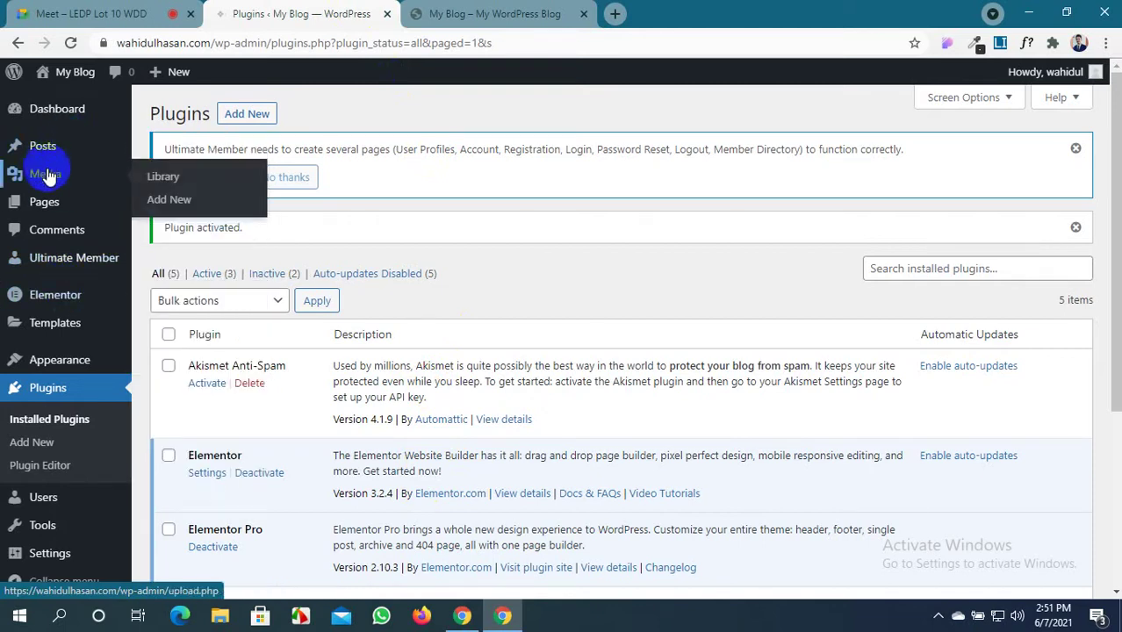
pyautogui.moveTo(60, 204)
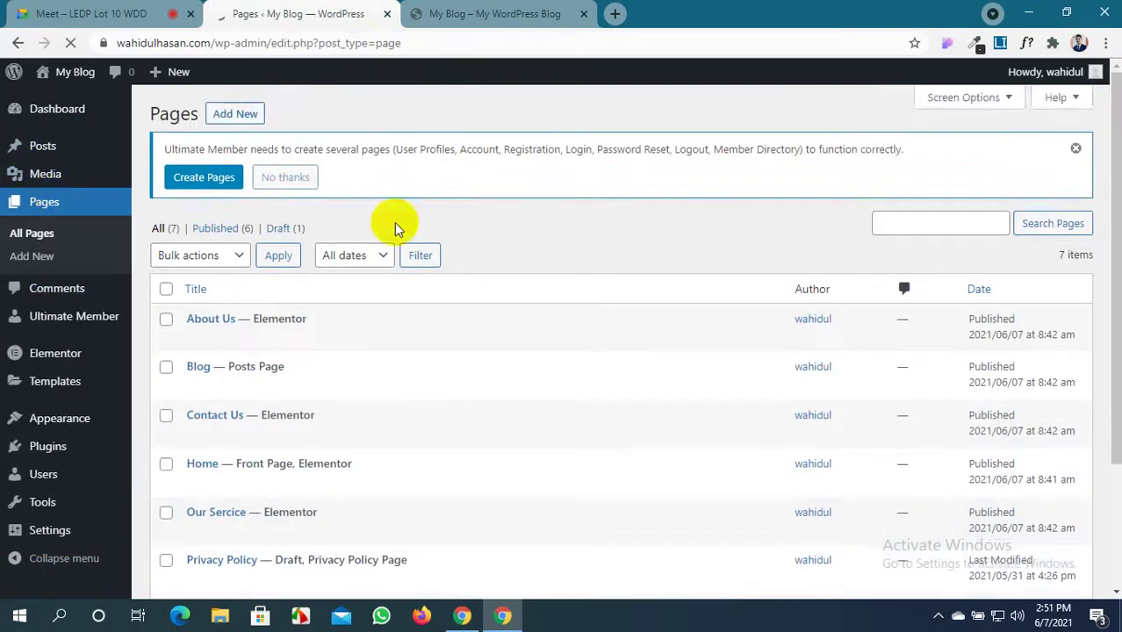
pyautogui.scroll(-3, 394, 222)
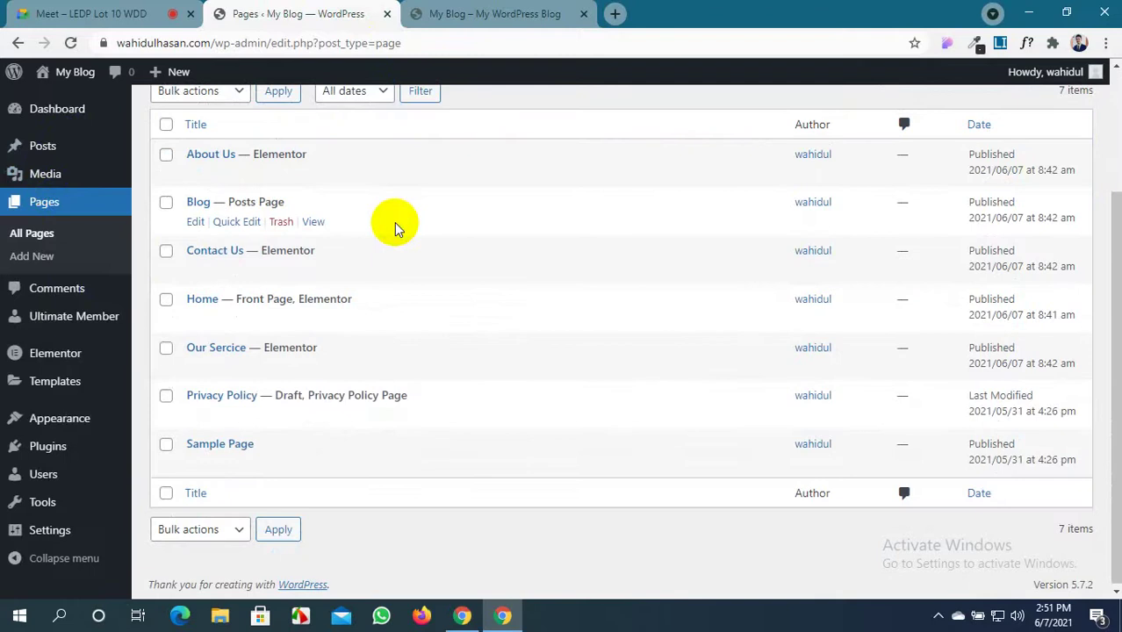
pyautogui.scroll(3, 394, 226)
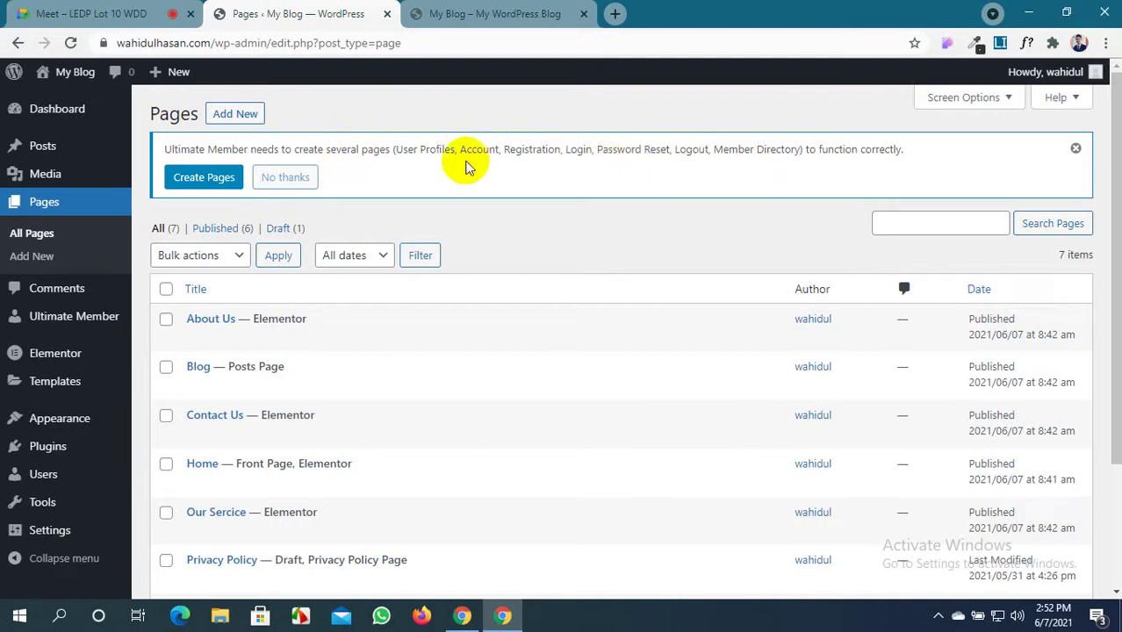
pyautogui.click(106, 14)
pyautogui.click(717, 166)
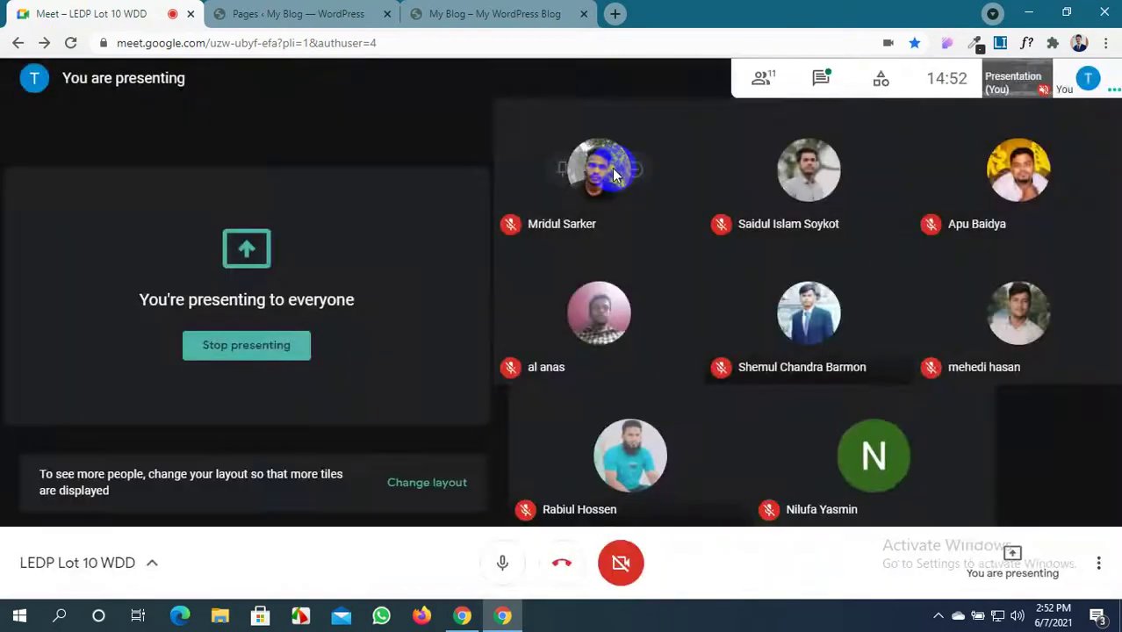
pyautogui.click(281, 11)
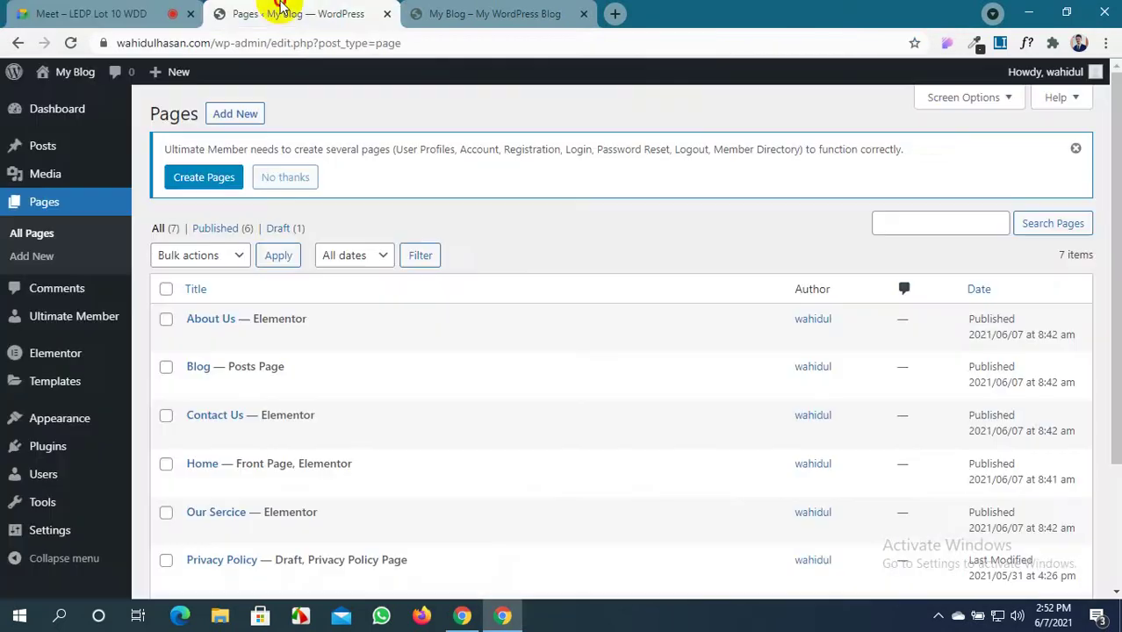
# Create the pages Ultimate Member requires and review their assignments in the plugin's general page settings
pyautogui.click(211, 182)
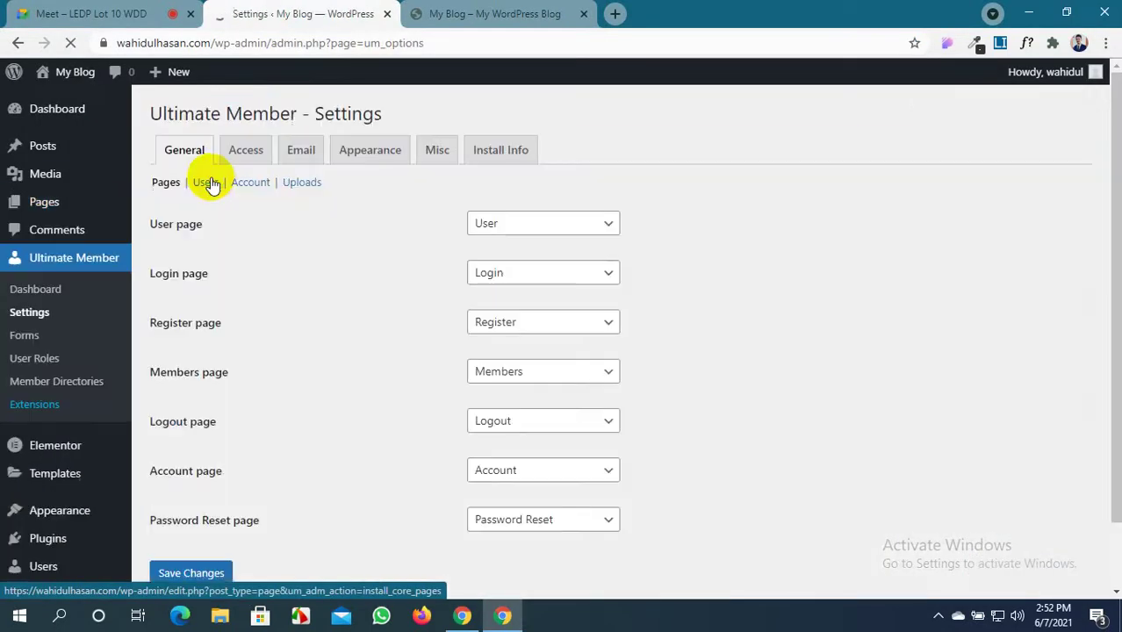
pyautogui.scroll(-2, 287, 244)
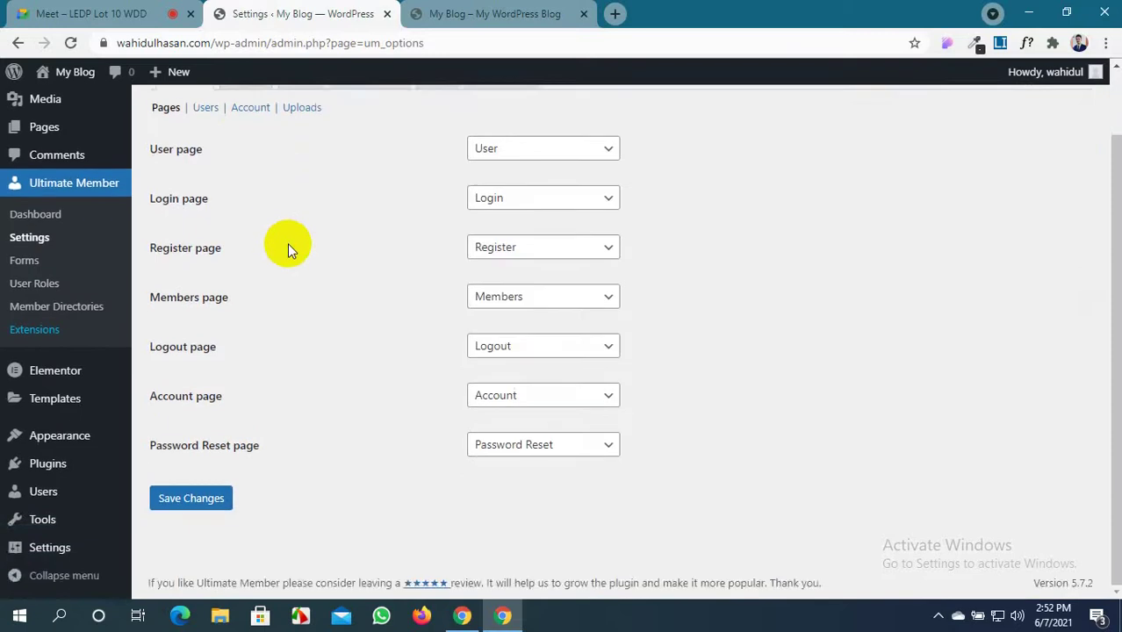
pyautogui.scroll(2, 287, 243)
pyautogui.scroll(-2, 287, 243)
pyautogui.scroll(2, 287, 243)
pyautogui.scroll(-2, 287, 243)
pyautogui.scroll(2, 281, 290)
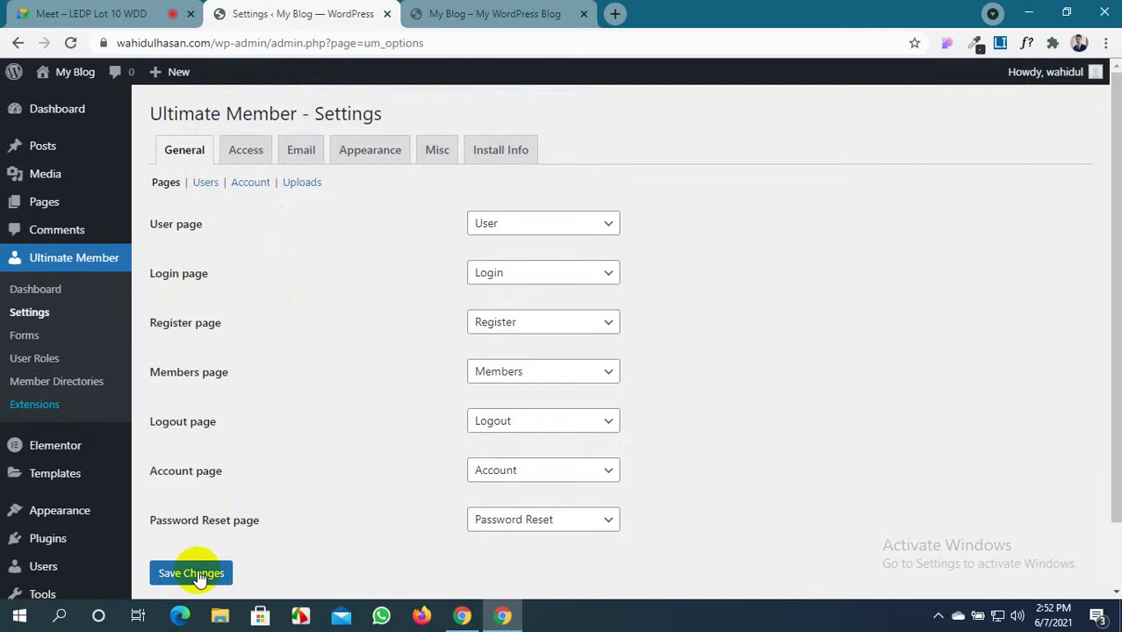
# Open the list of all pages and examine the newly created Ultimate Member pages
pyautogui.click(57, 215)
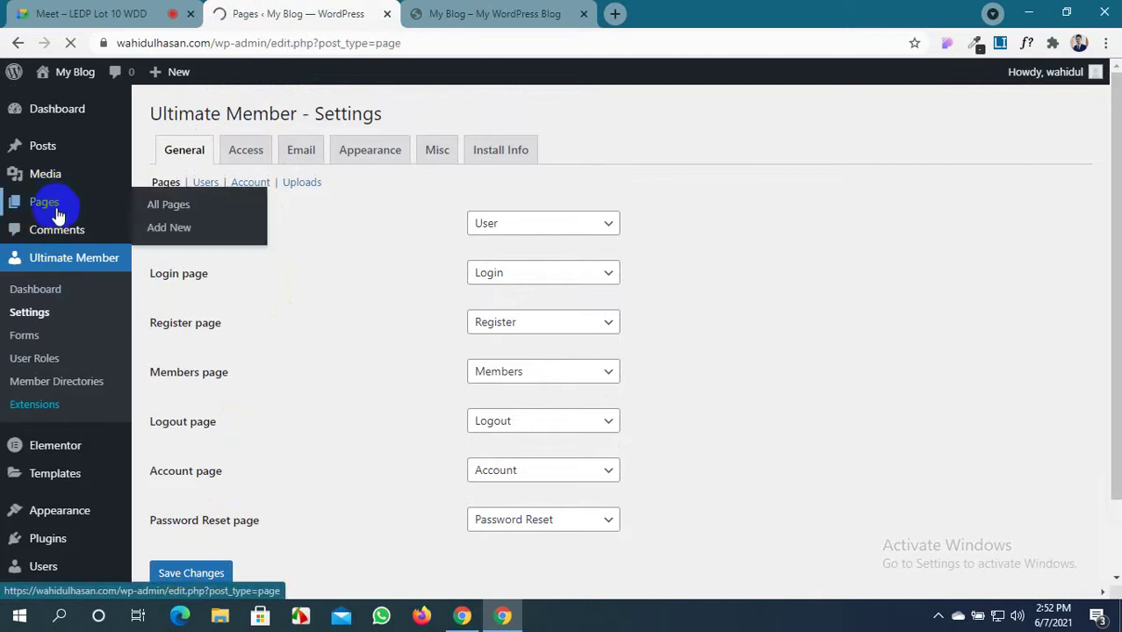
pyautogui.scroll(-1, 246, 231)
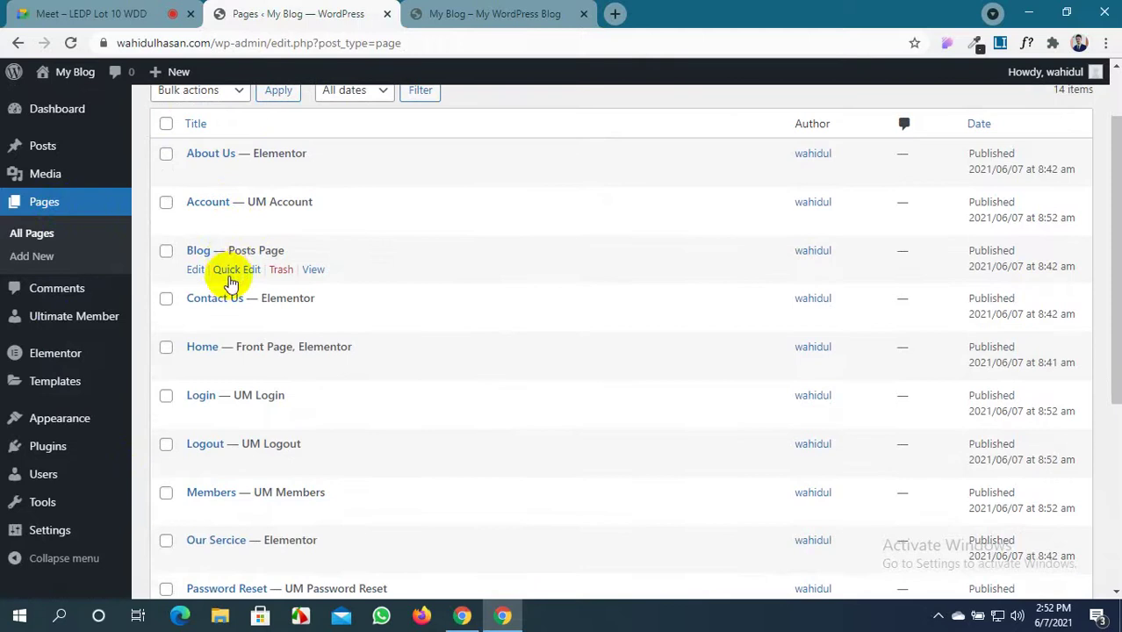
pyautogui.scroll(-1, 226, 272)
pyautogui.scroll(-1, 217, 314)
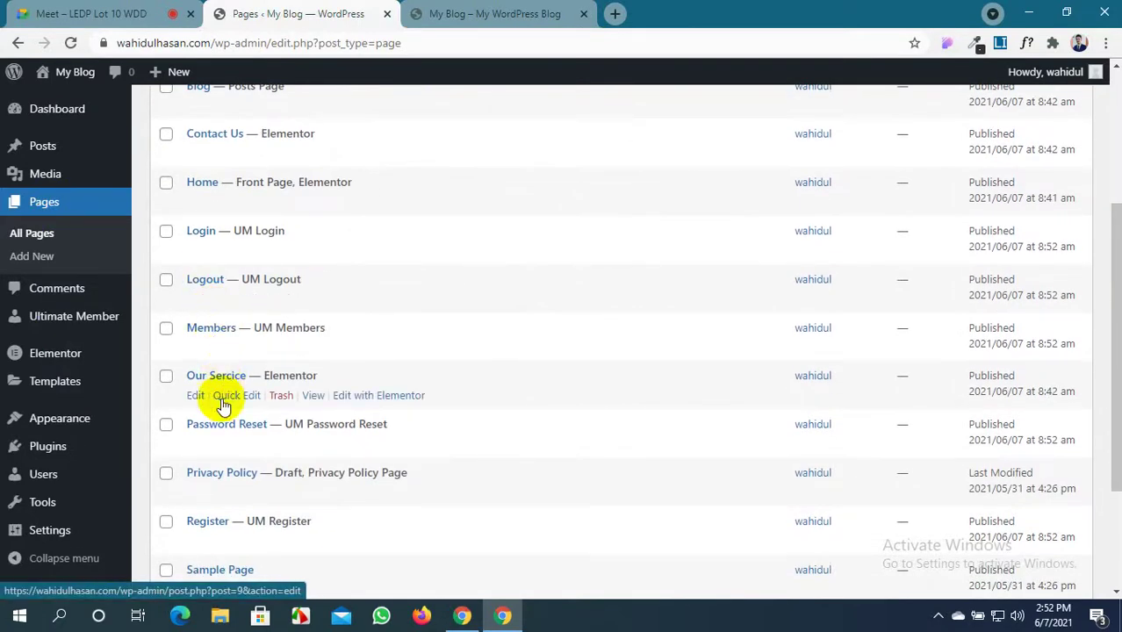
pyautogui.scroll(-1, 226, 428)
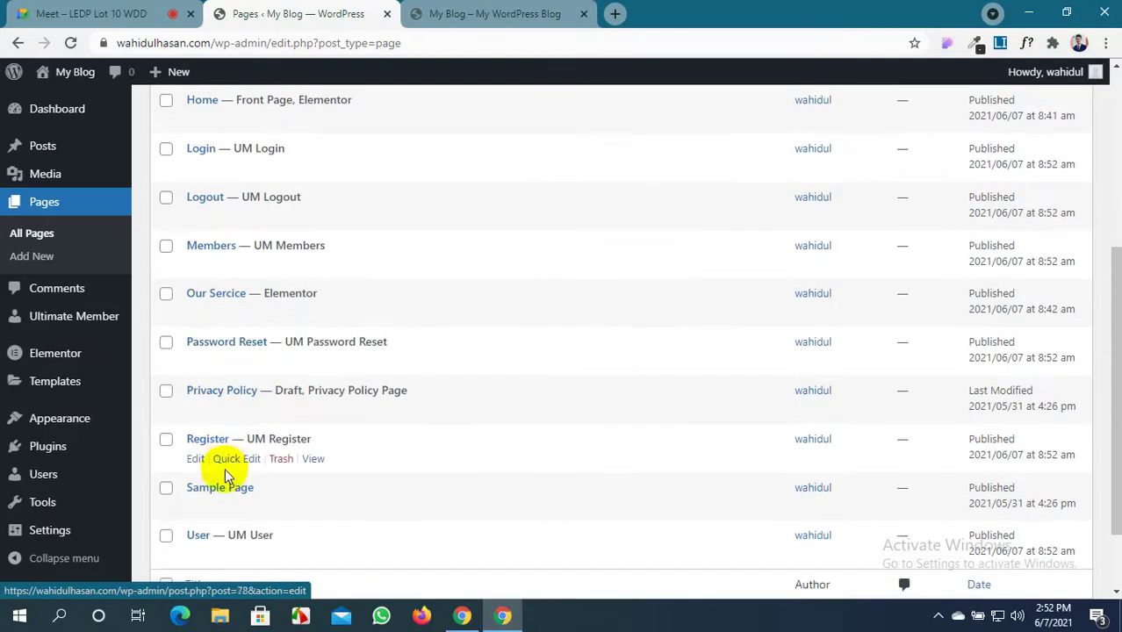
pyautogui.scroll(-1, 210, 502)
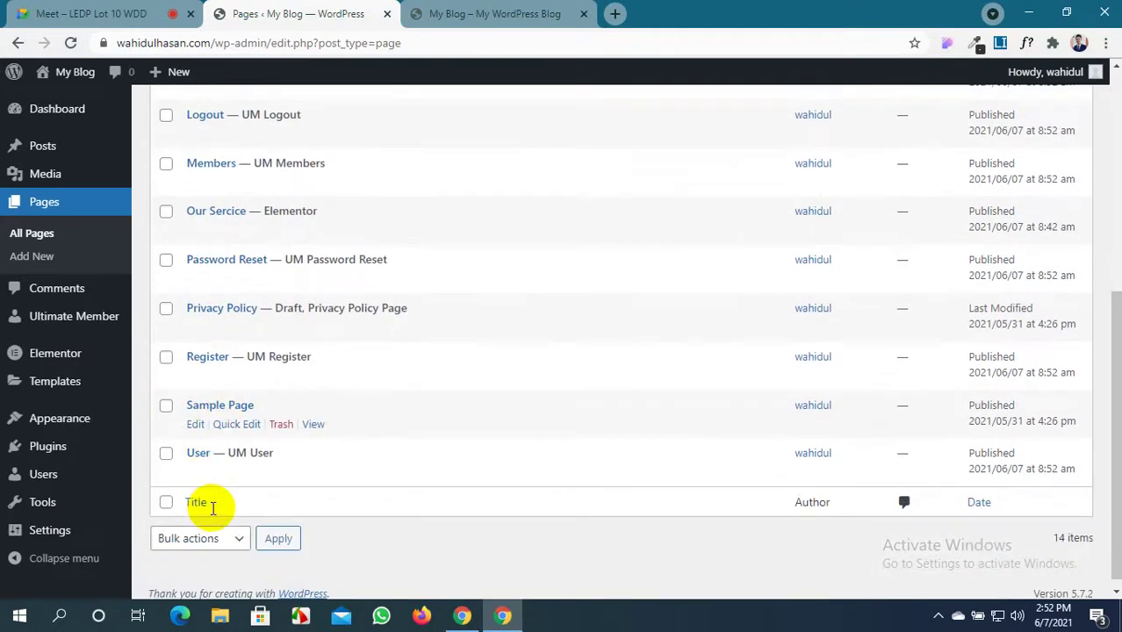
pyautogui.scroll(1, 375, 335)
pyautogui.scroll(5, 374, 334)
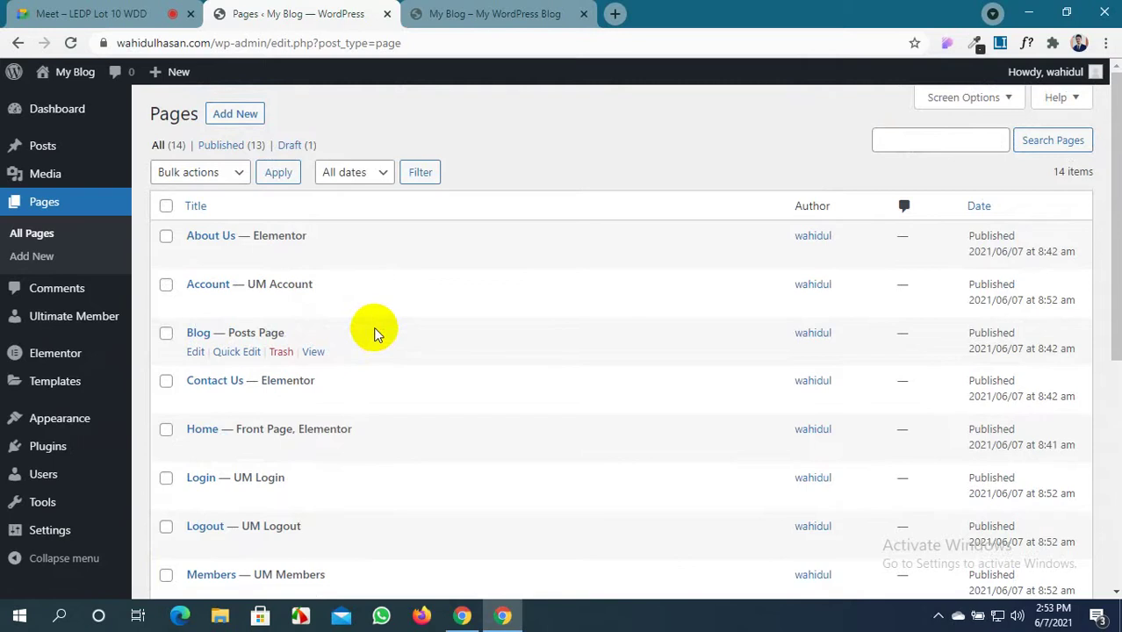
# Check the navigation links on the live home page and open the site's menu editor
pyautogui.click(492, 14)
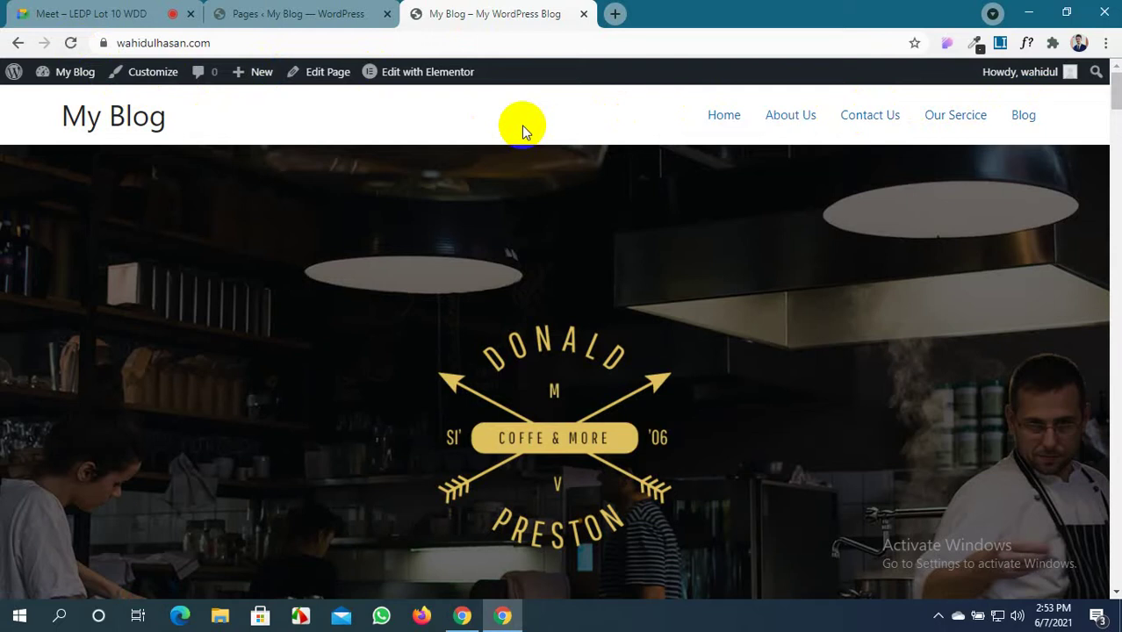
pyautogui.click(356, 12)
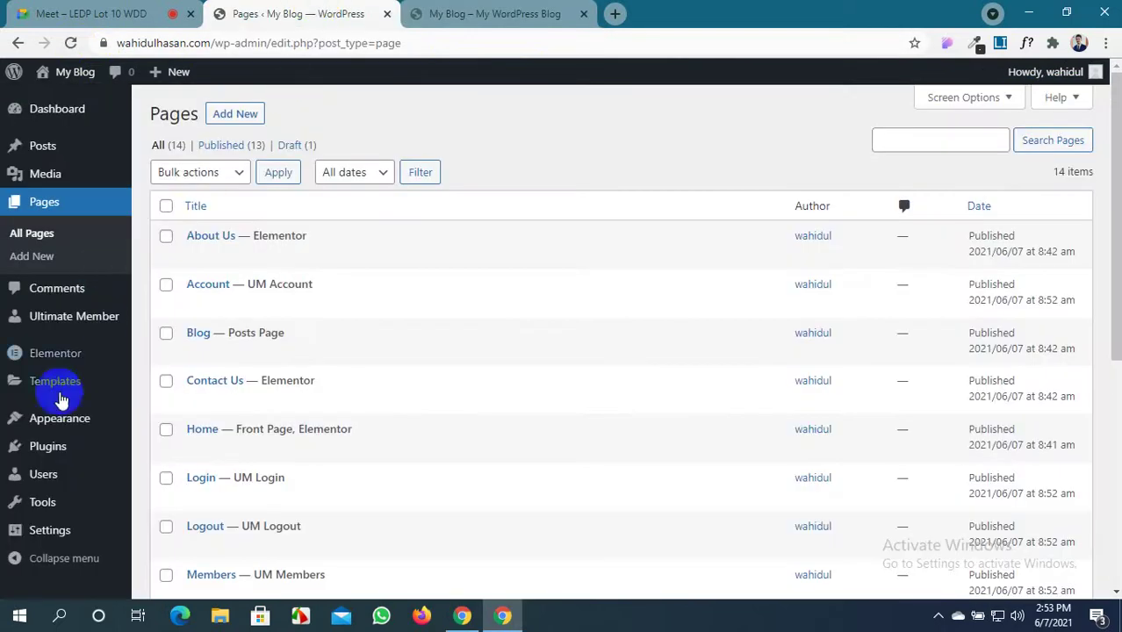
pyautogui.moveTo(45, 420)
pyautogui.click(170, 494)
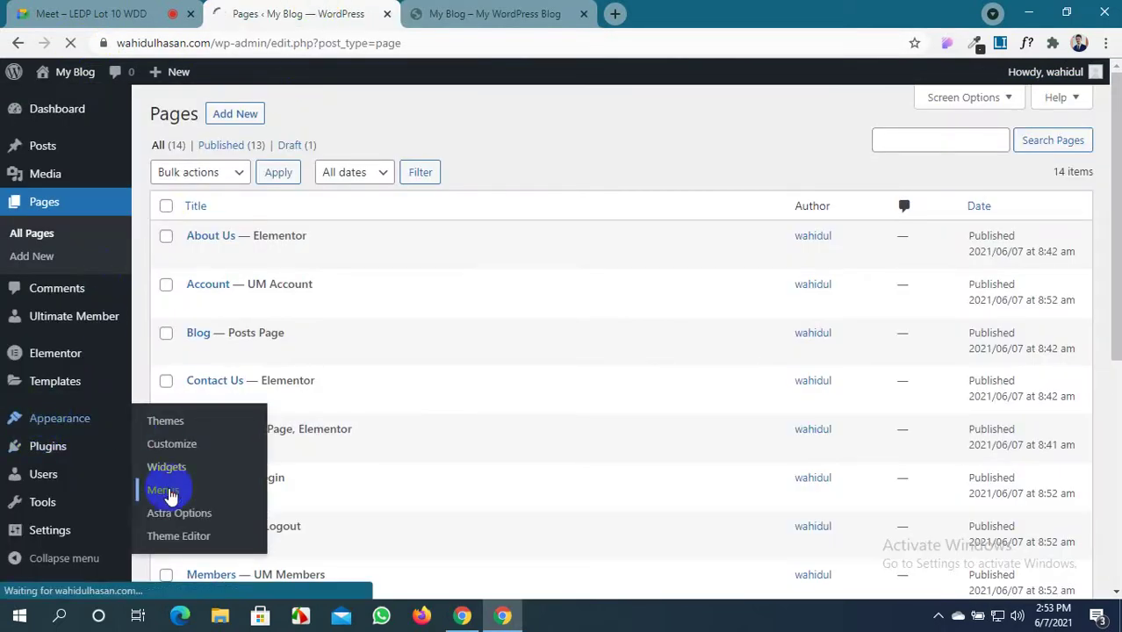
# Add the Register and Login pages to main-menu and save the menu
pyautogui.scroll(-2, 195, 439)
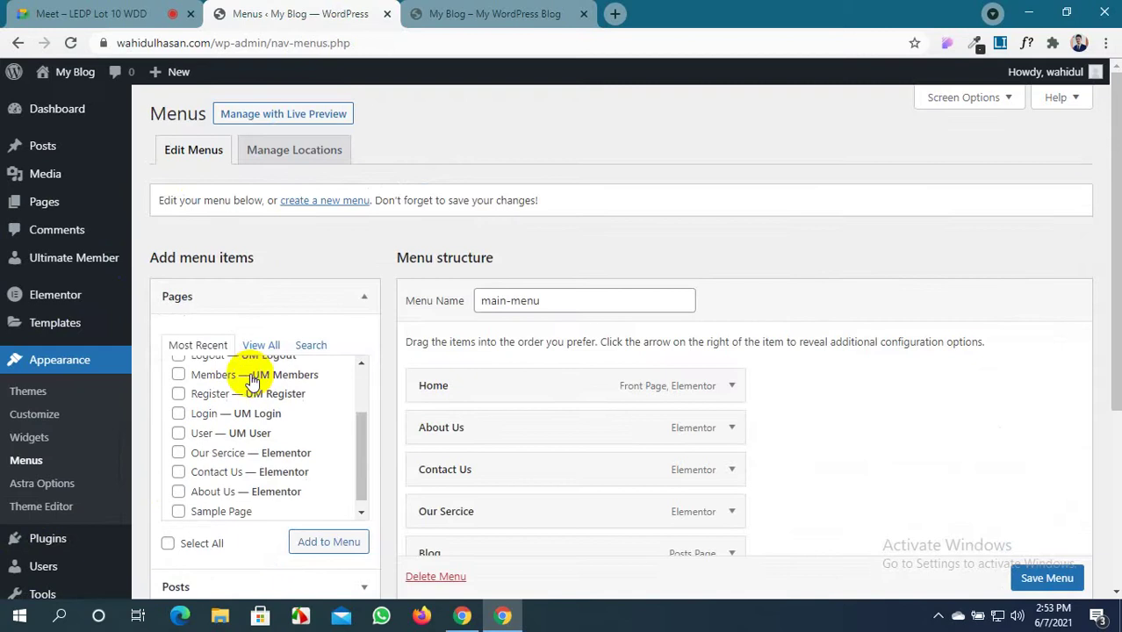
pyautogui.scroll(-1, 571, 395)
pyautogui.scroll(2, 188, 346)
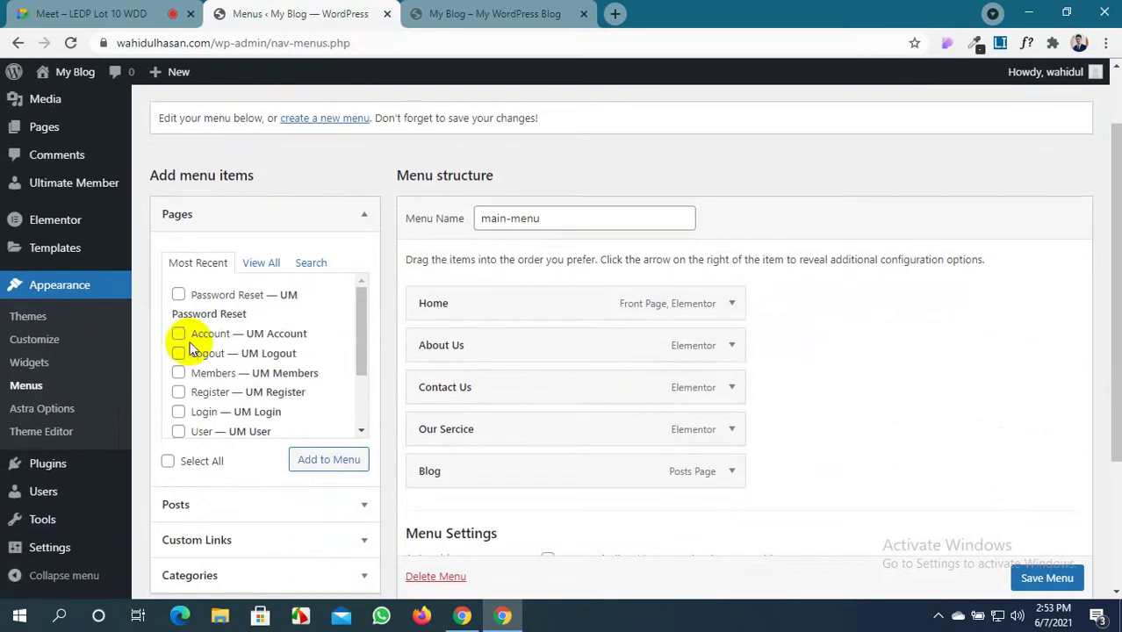
pyautogui.click(179, 393)
pyautogui.scroll(-2, 226, 386)
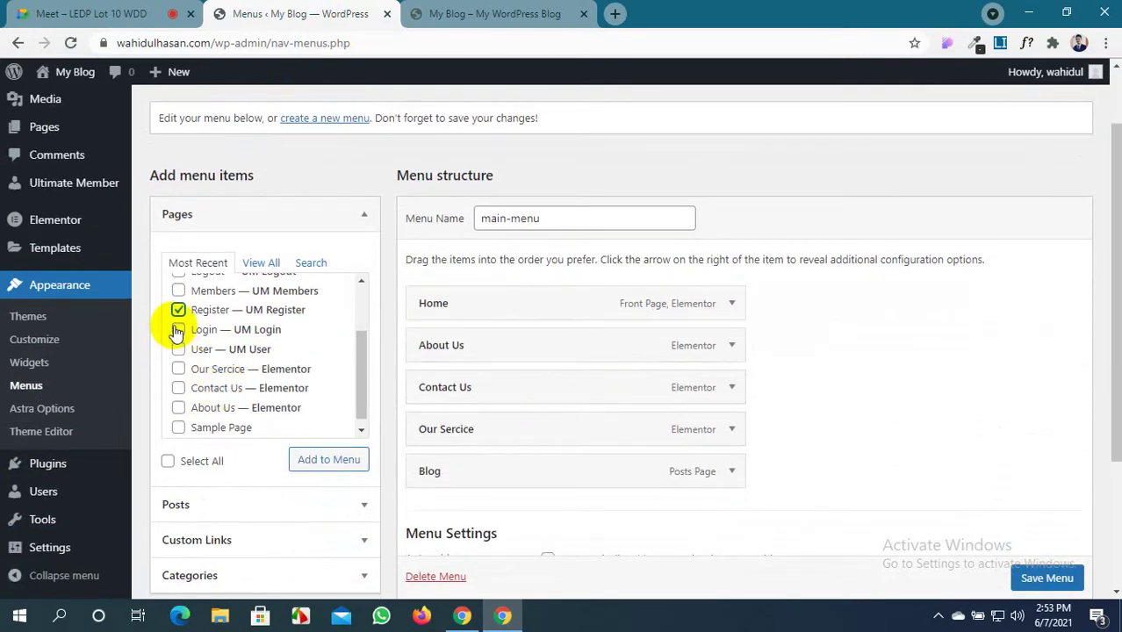
pyautogui.click(326, 469)
pyautogui.scroll(-1, 500, 401)
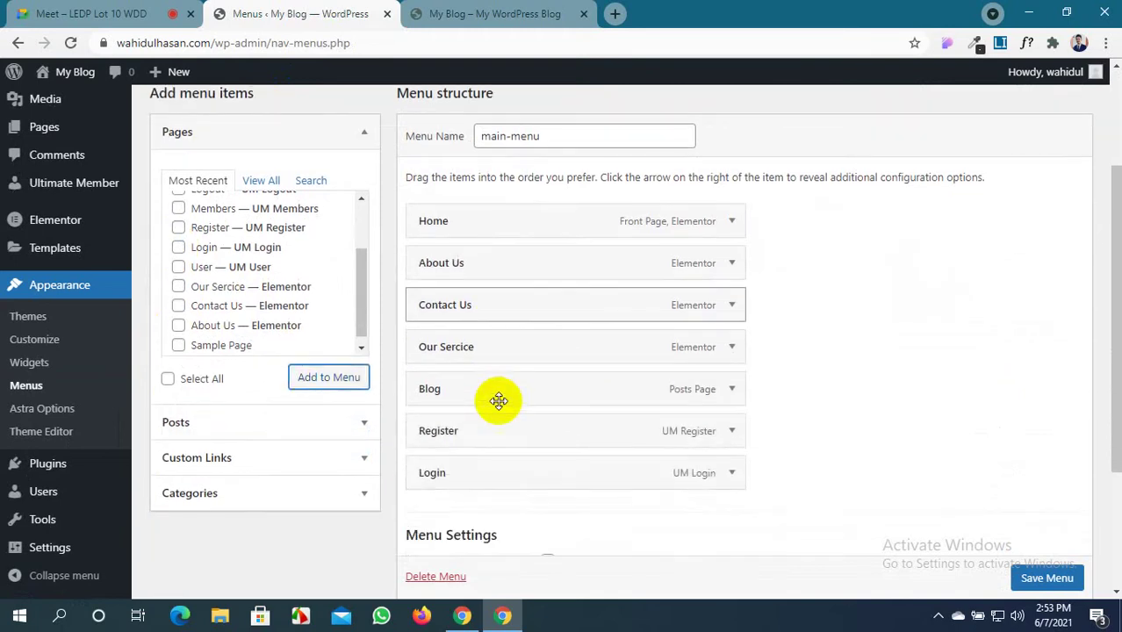
pyautogui.click(1039, 581)
pyautogui.scroll(-1, 1040, 579)
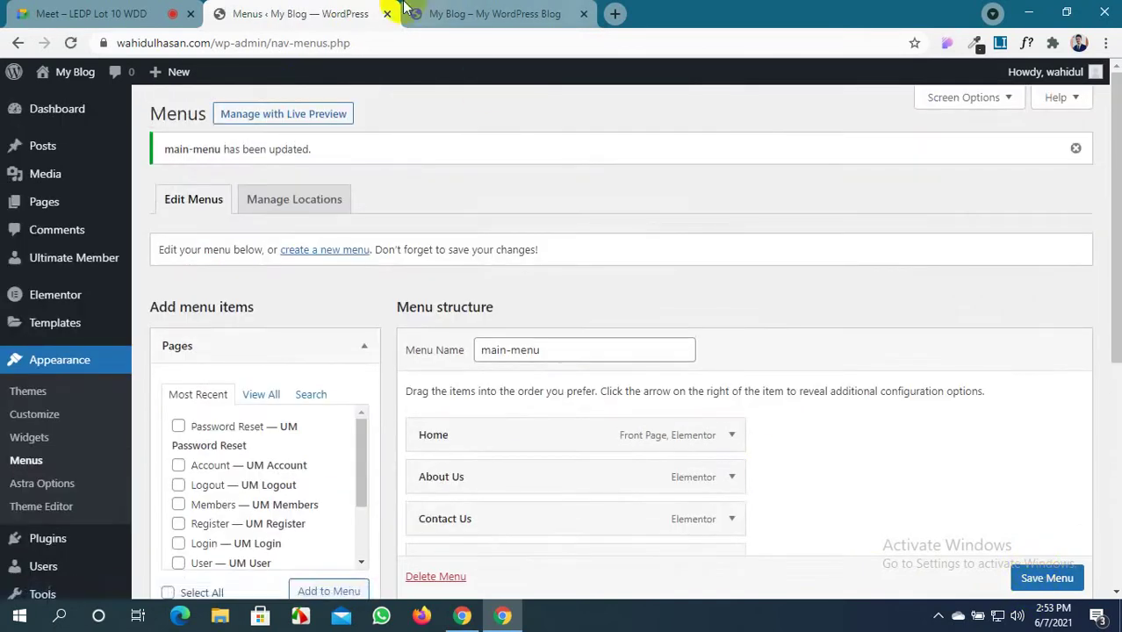
# Reload the live home page and check its navigation menu for the added links
pyautogui.click(489, 10)
pyautogui.click(71, 42)
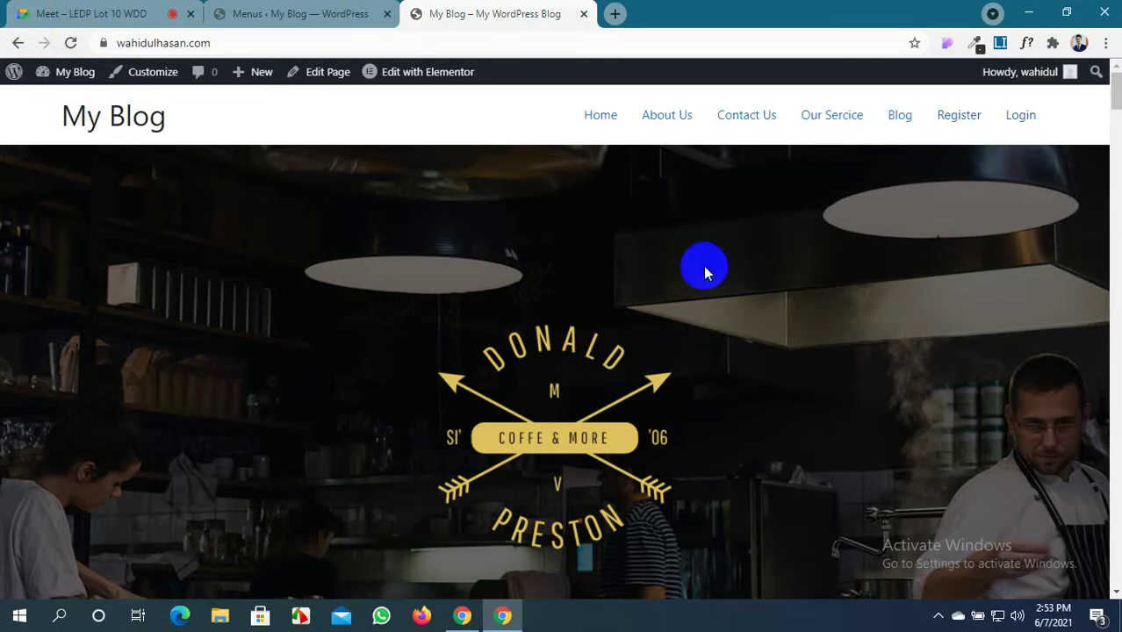
pyautogui.scroll(-3, 187, 303)
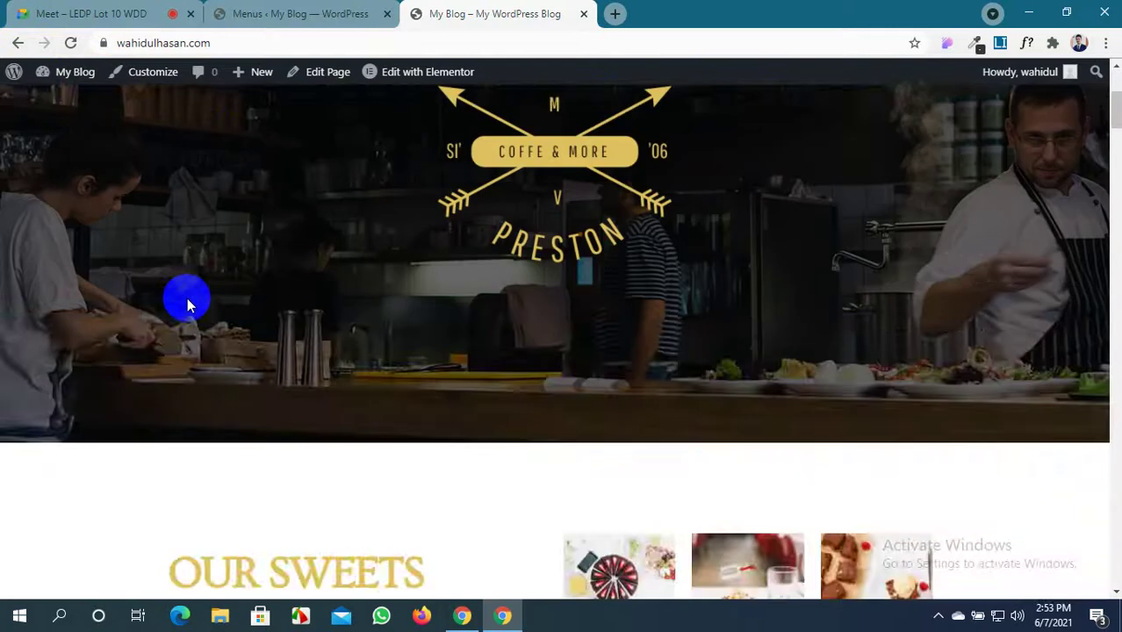
pyautogui.scroll(3, 187, 303)
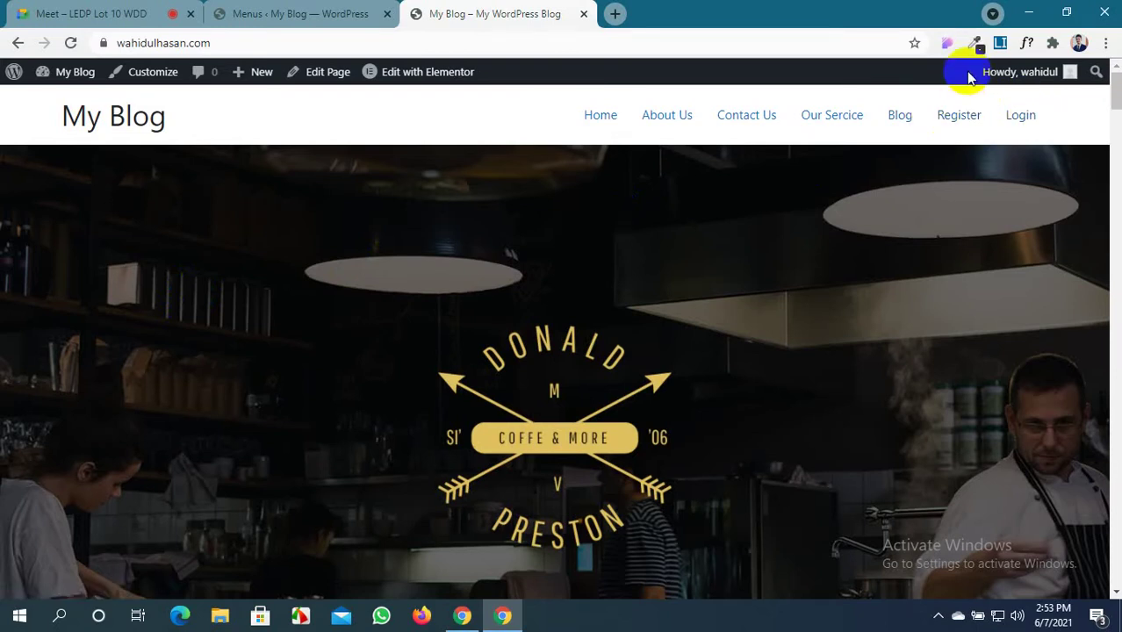
# Add the Ultimate Member User page to main-menu and save the menu
pyautogui.click(263, 13)
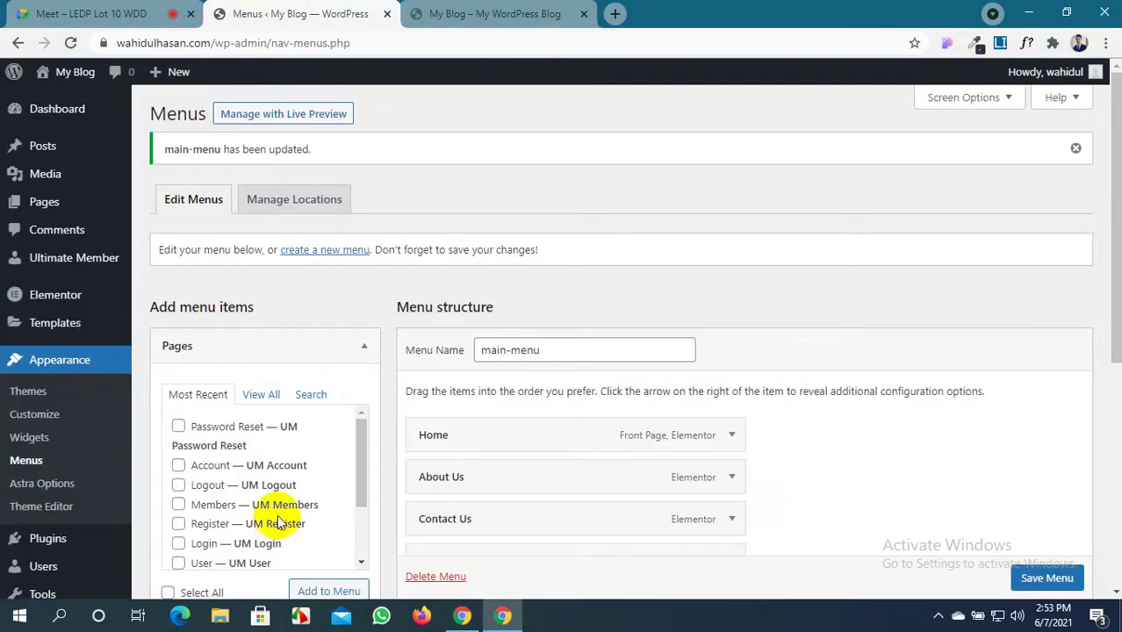
pyautogui.scroll(-2, 279, 523)
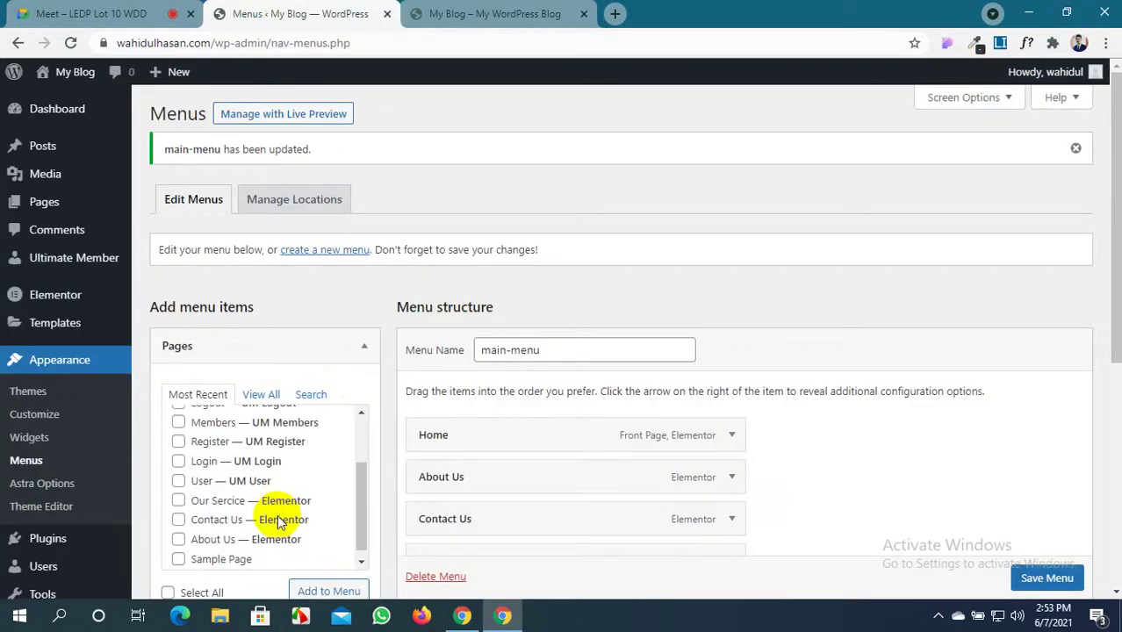
pyautogui.click(179, 483)
pyautogui.click(318, 591)
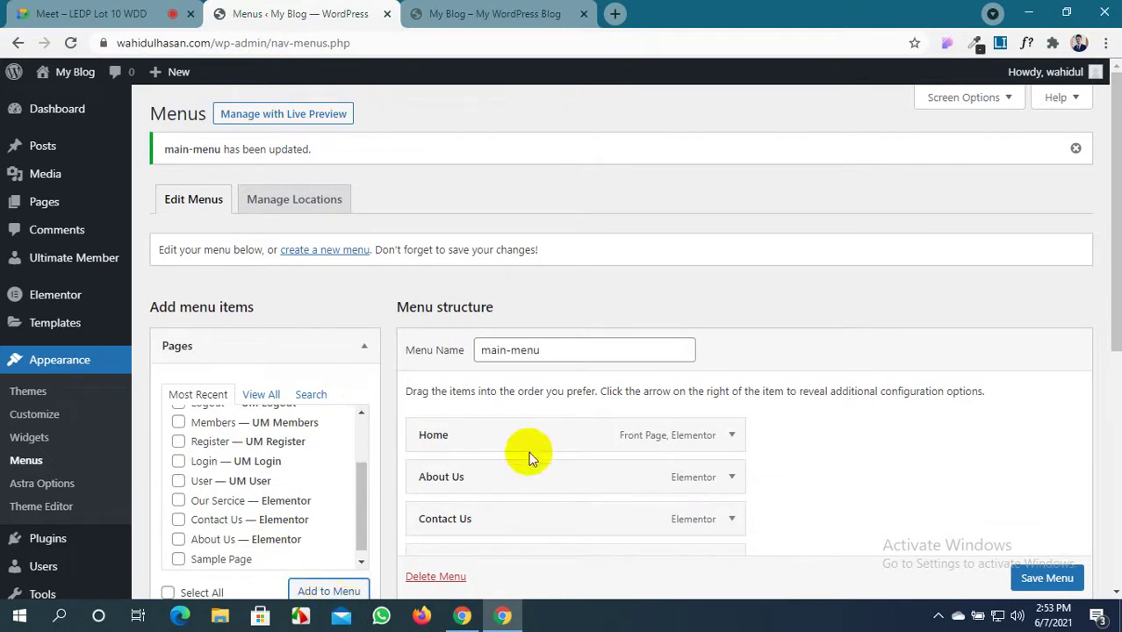
pyautogui.scroll(-3, 529, 452)
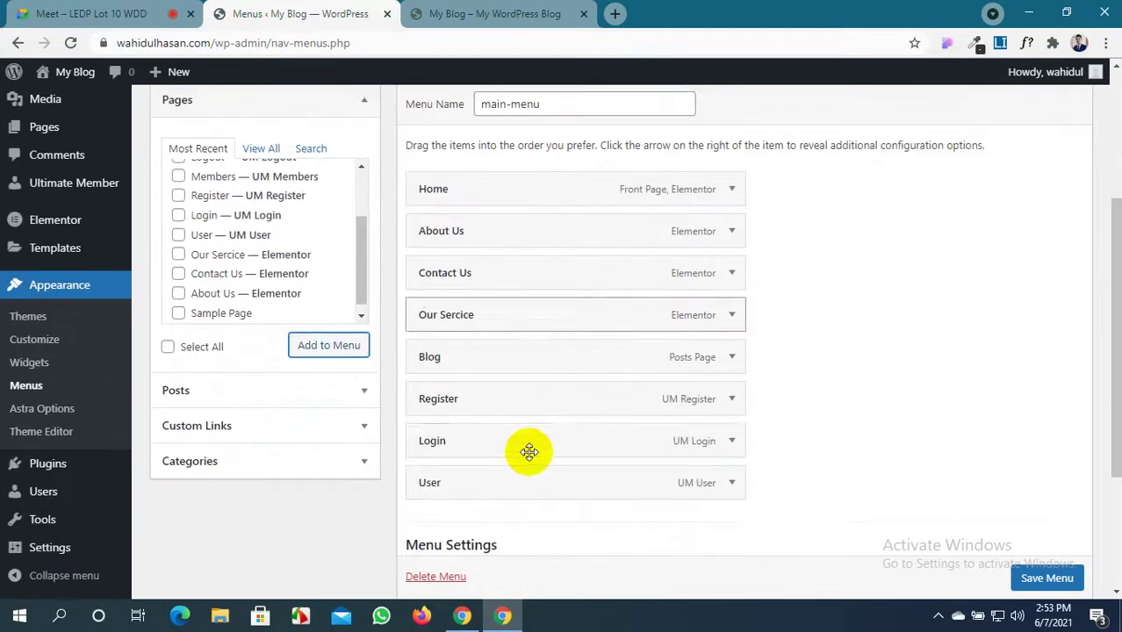
pyautogui.click(1062, 576)
pyautogui.scroll(-1, 1062, 576)
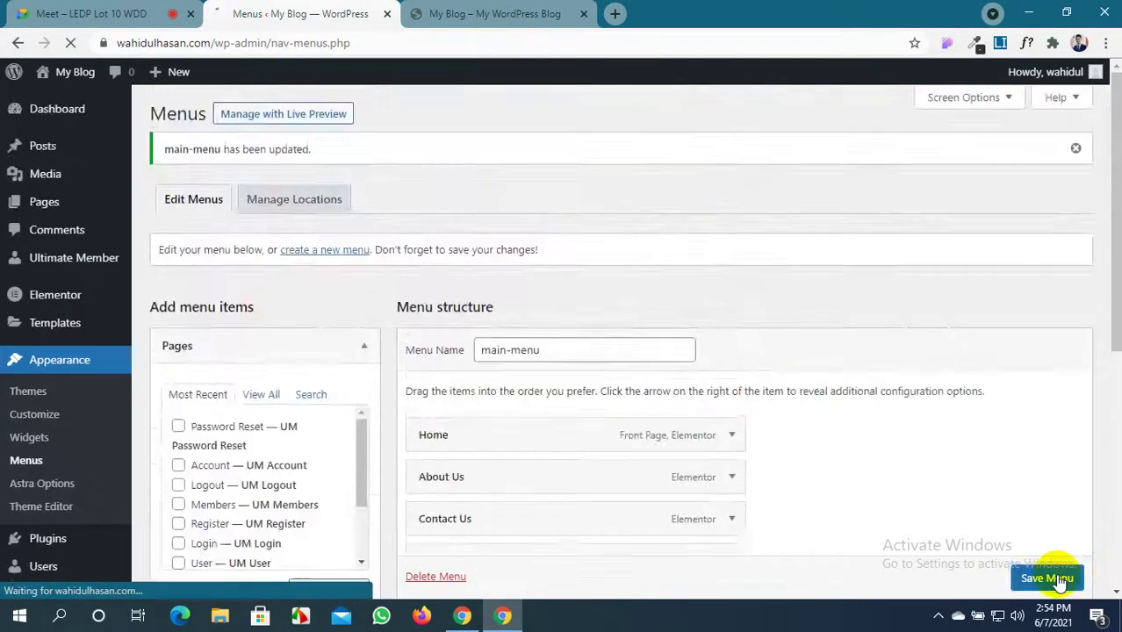
# View the Register, Login and User pages on the live site and examine their content and layout
pyautogui.click(476, 13)
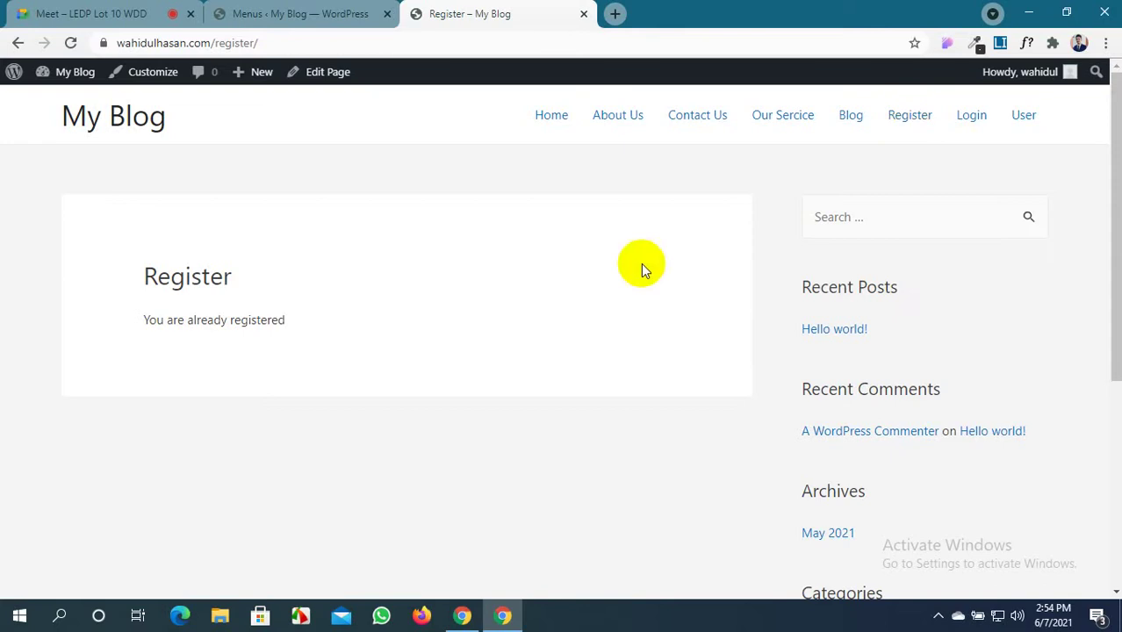
pyautogui.scroll(-2, 640, 268)
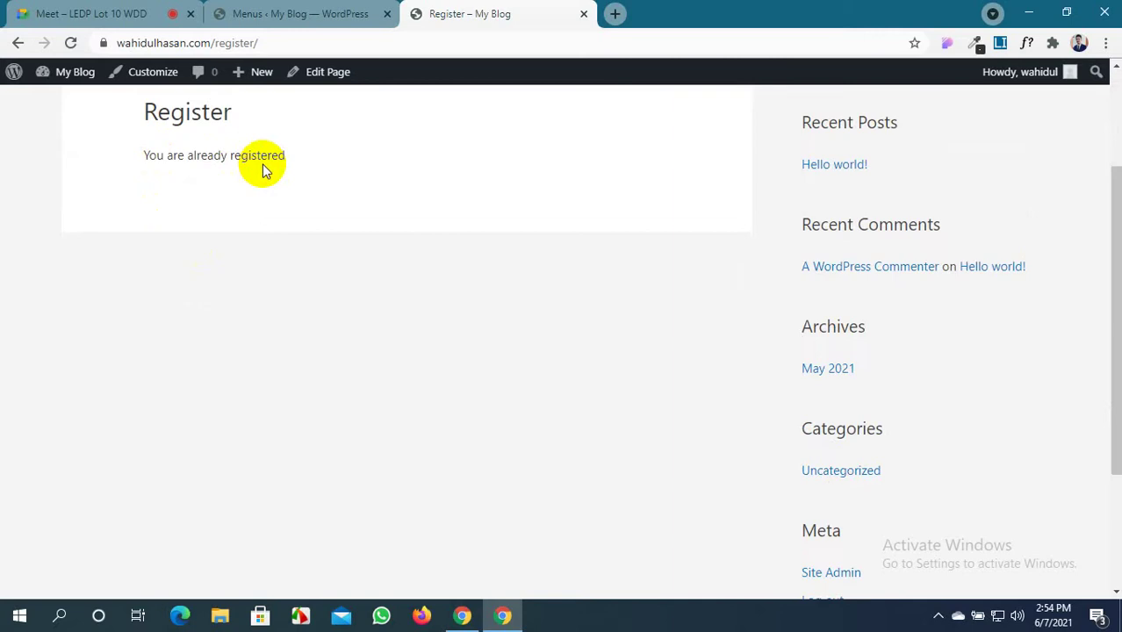
pyautogui.scroll(2, 773, 205)
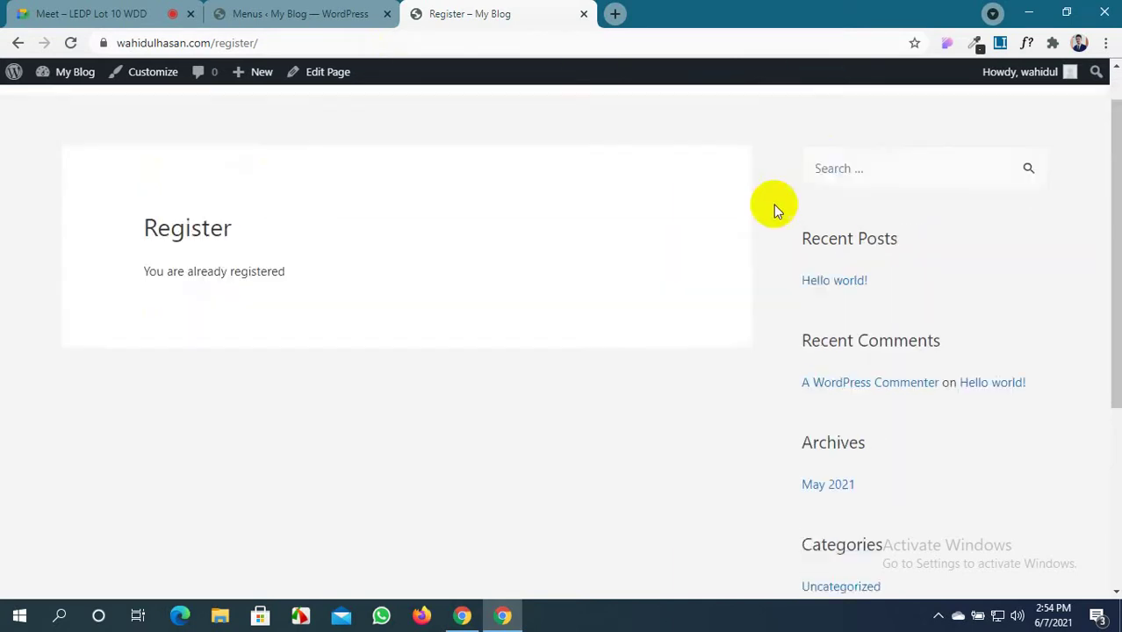
pyautogui.click(971, 117)
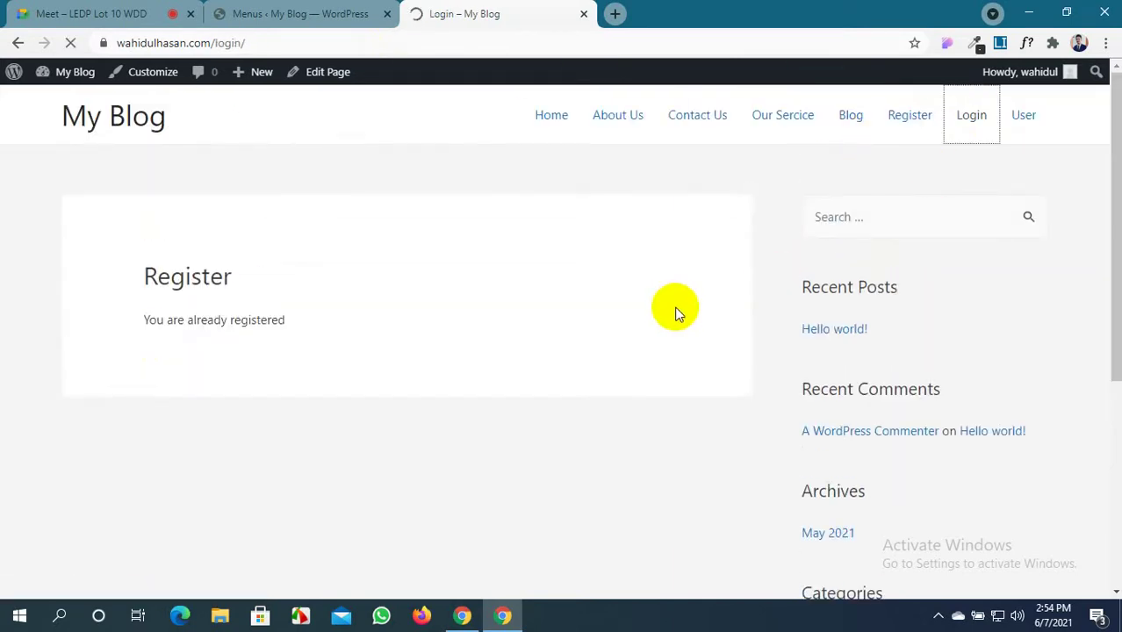
pyautogui.scroll(-1, 272, 364)
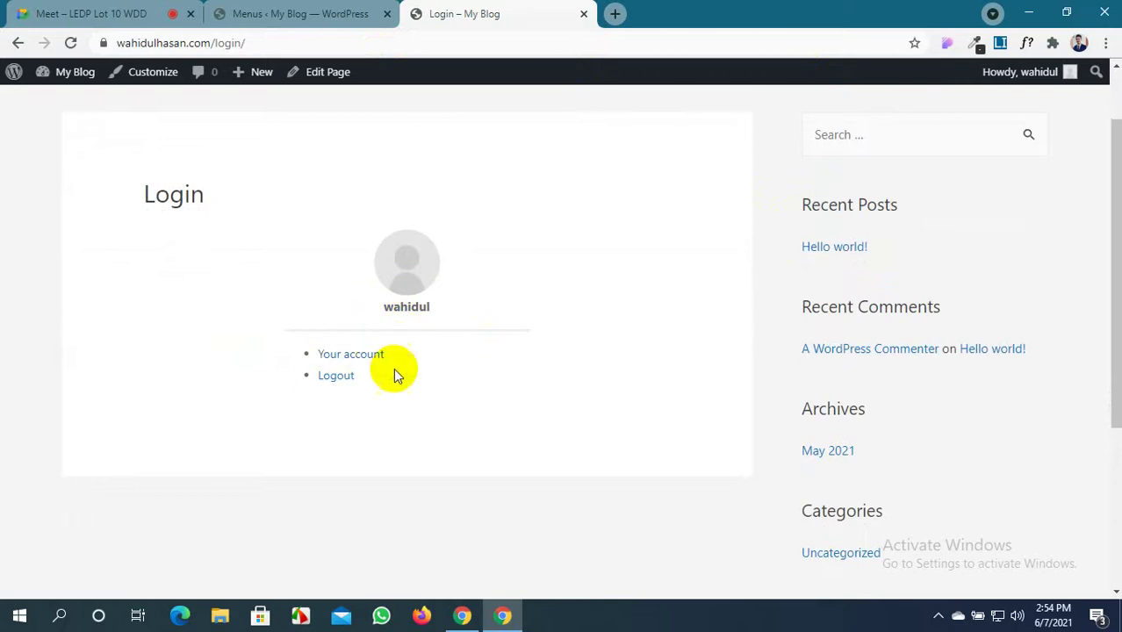
pyautogui.scroll(1, 393, 371)
pyautogui.click(1026, 115)
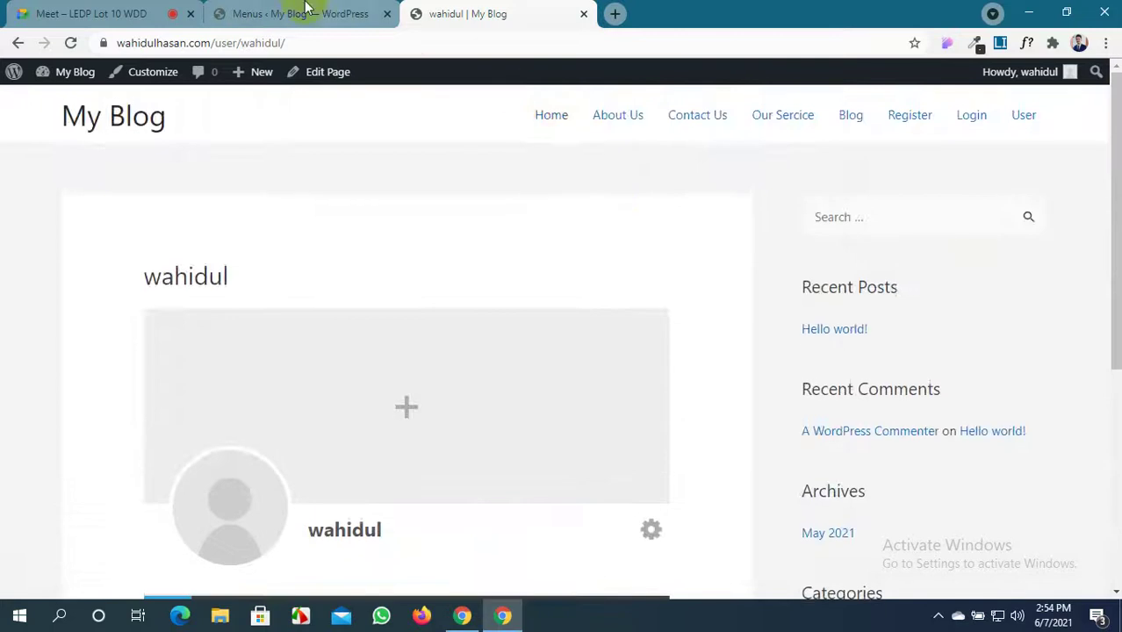
# Open the list of all site pages in a separate browser tab, keeping the menu editor open
pyautogui.click(298, 12)
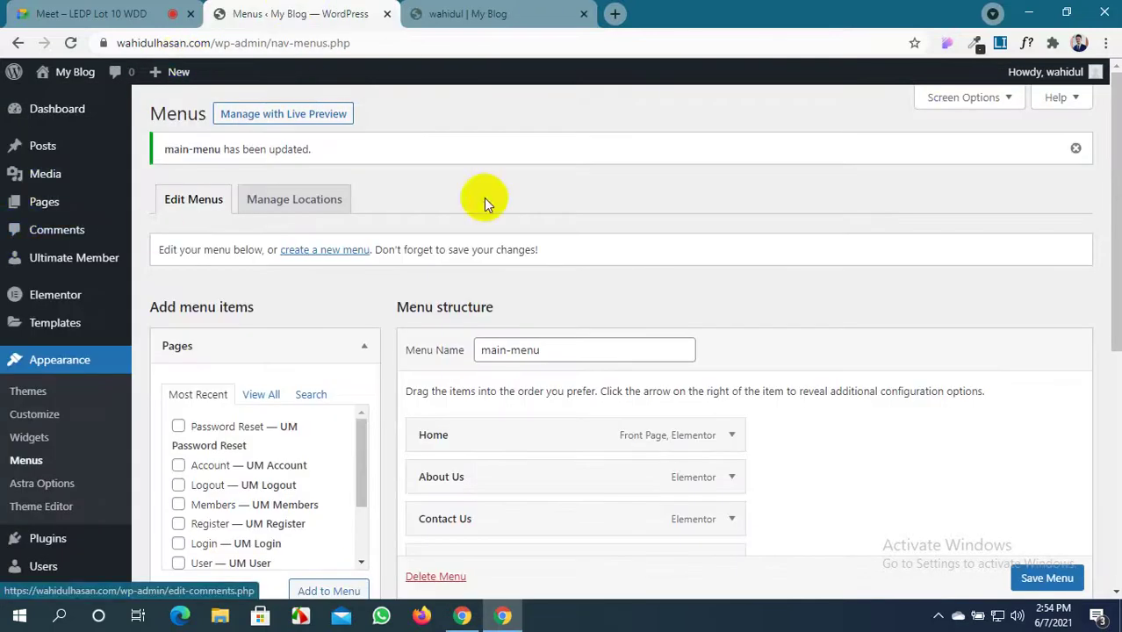
pyautogui.click(46, 205)
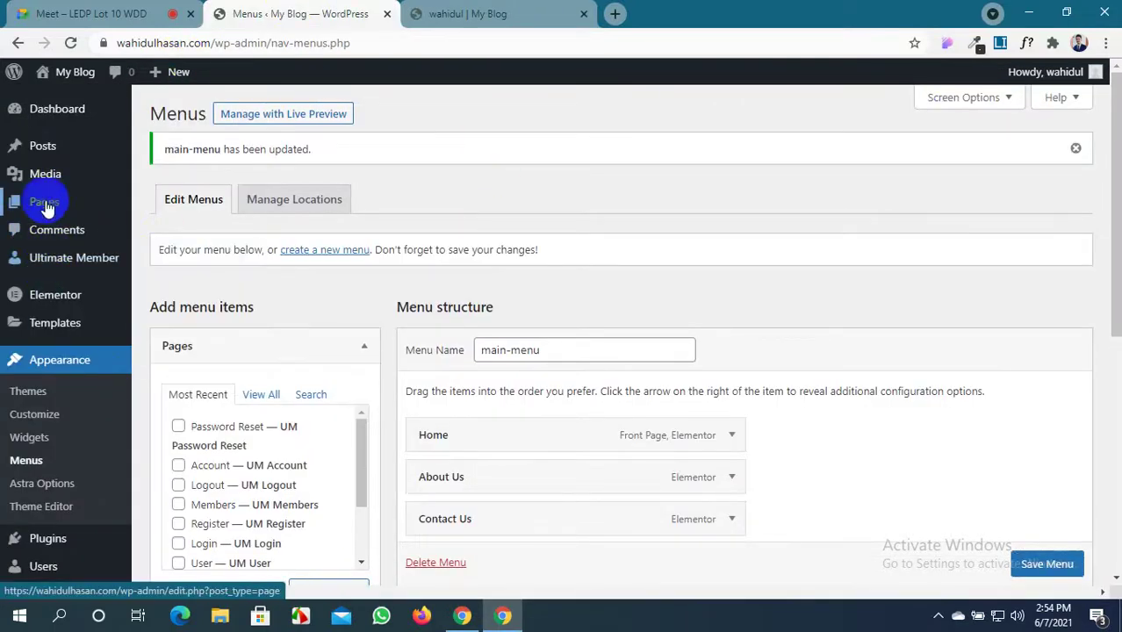
pyautogui.moveTo(46, 205)
pyautogui.middleClick(180, 208)
pyautogui.click(491, 14)
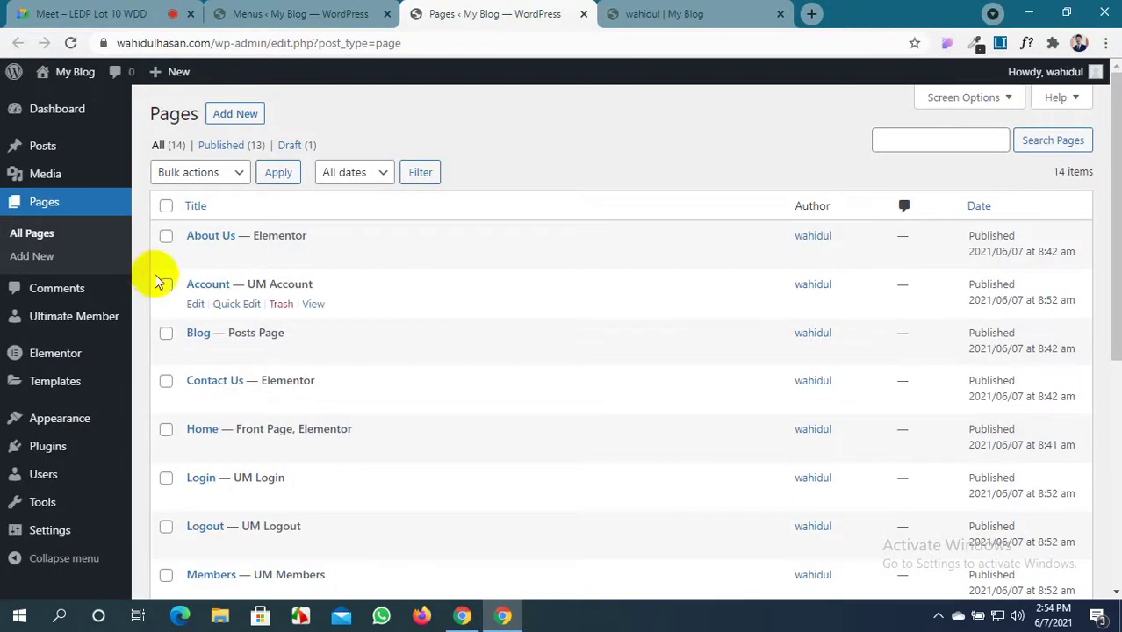
# Open the Account, Login, Logout, Members, Password Reset, Register and User pages for editing, each in its own browser tab
pyautogui.scroll(-1, 198, 294)
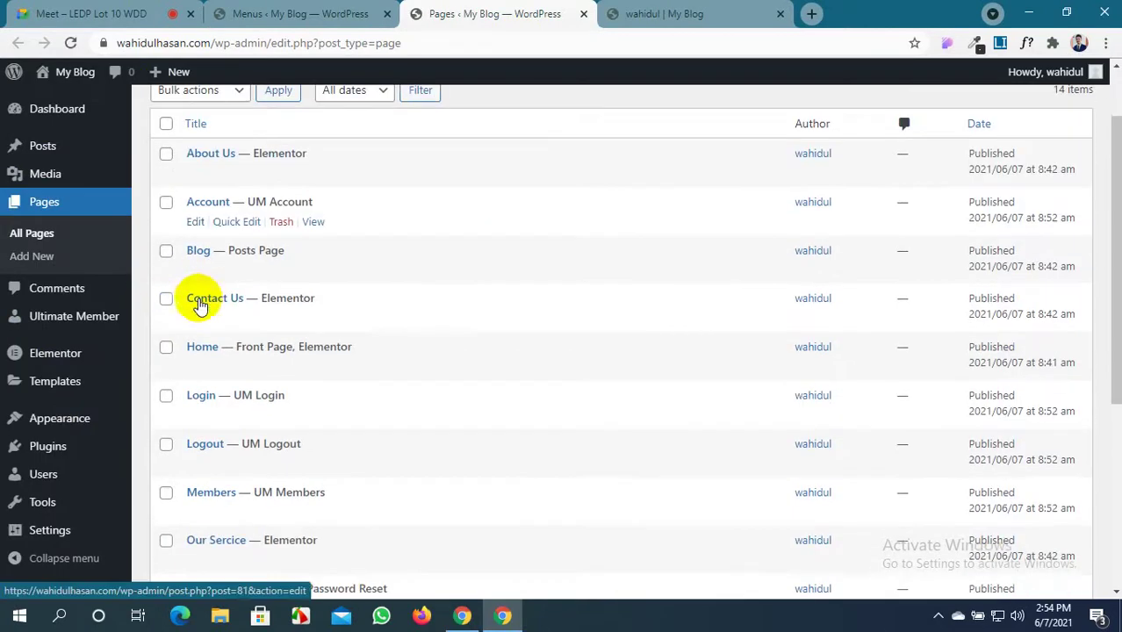
pyautogui.middleClick(197, 222)
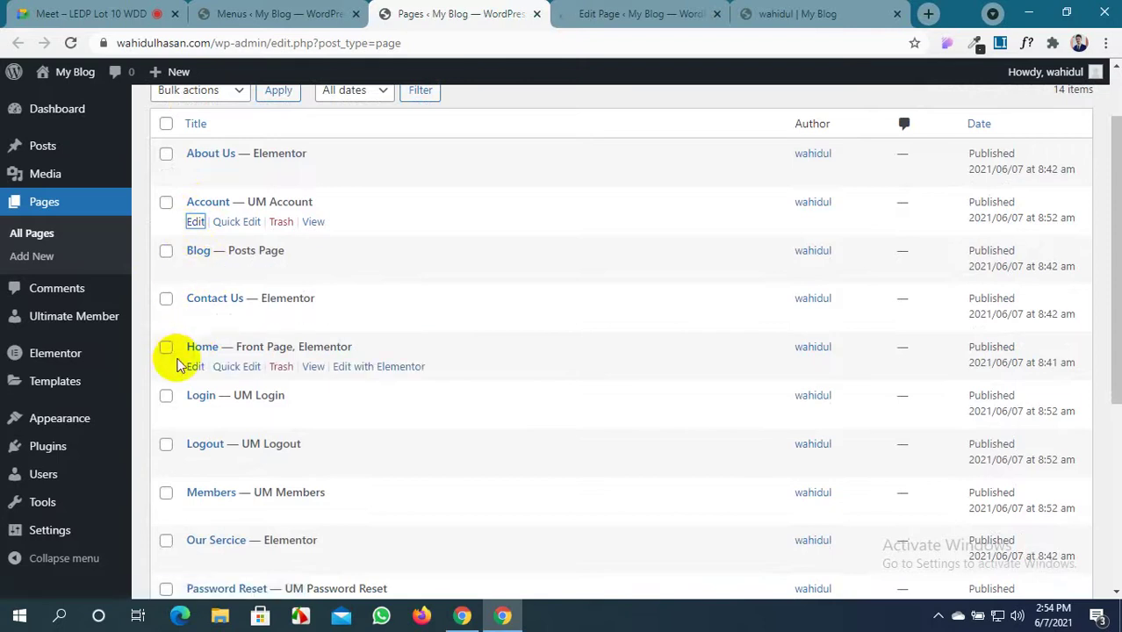
pyautogui.middleClick(196, 415)
pyautogui.middleClick(195, 464)
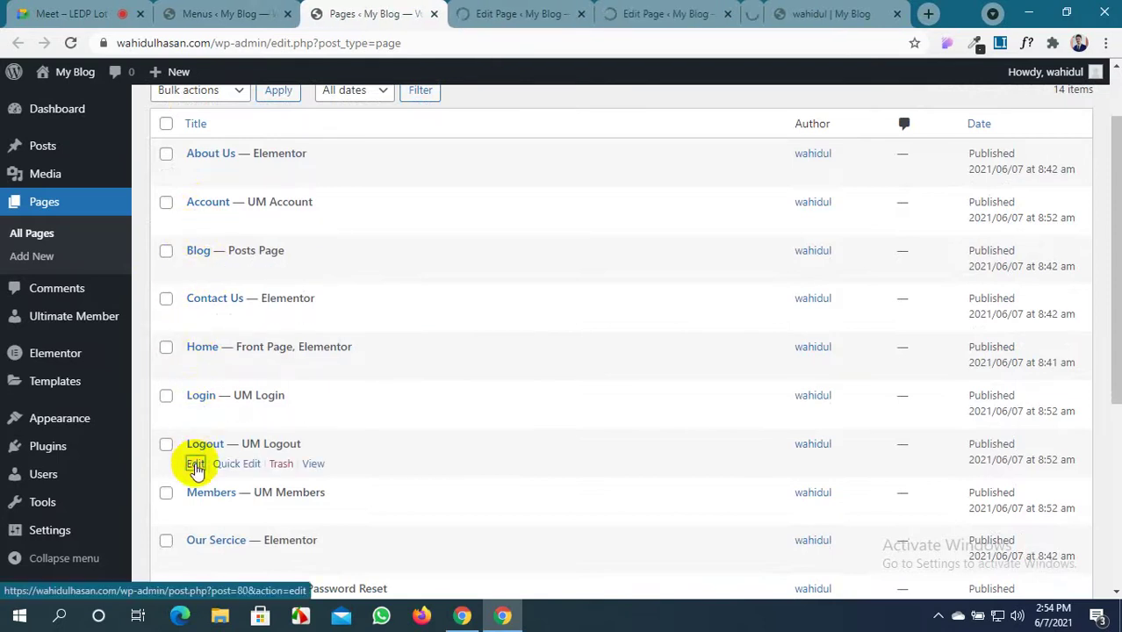
pyautogui.scroll(-1, 202, 460)
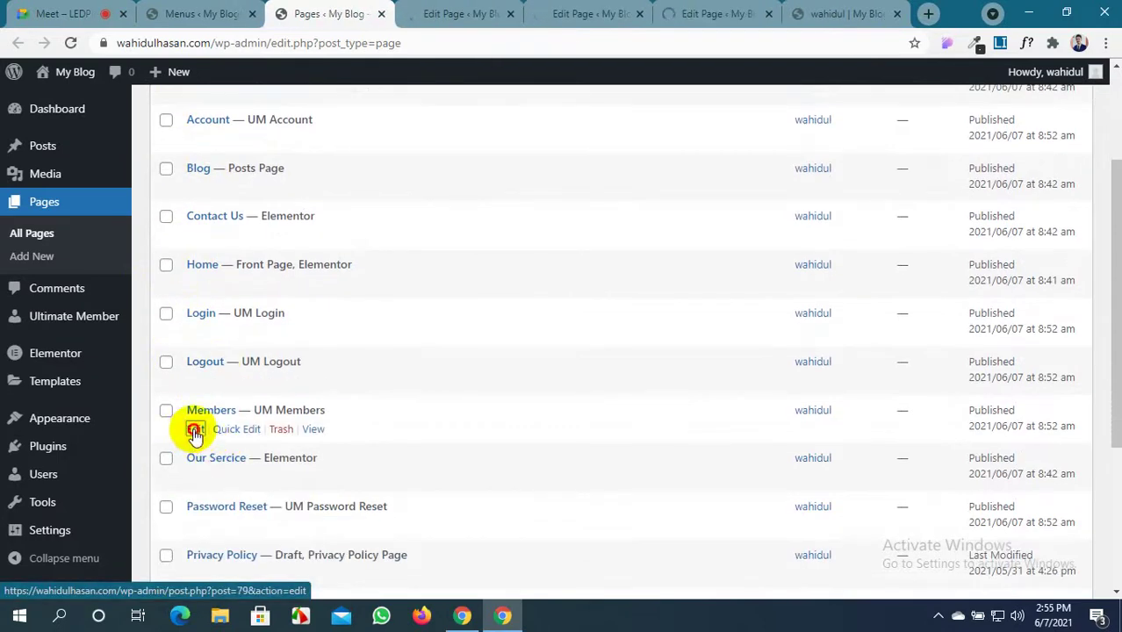
pyautogui.middleClick(195, 432)
pyautogui.scroll(-3, 194, 452)
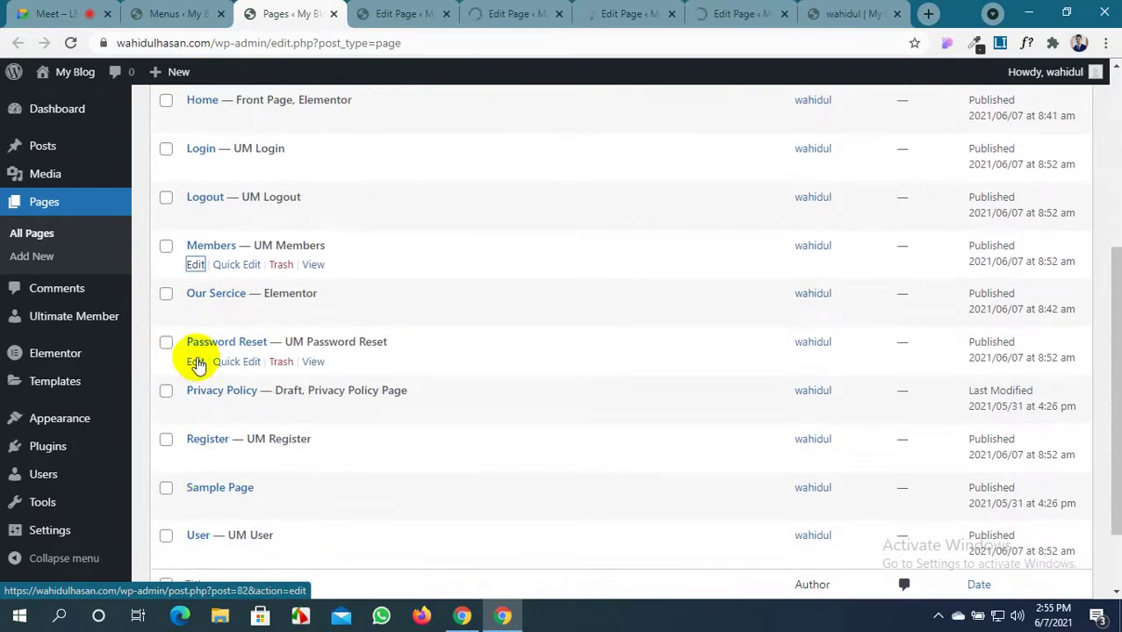
pyautogui.middleClick(195, 362)
pyautogui.middleClick(194, 459)
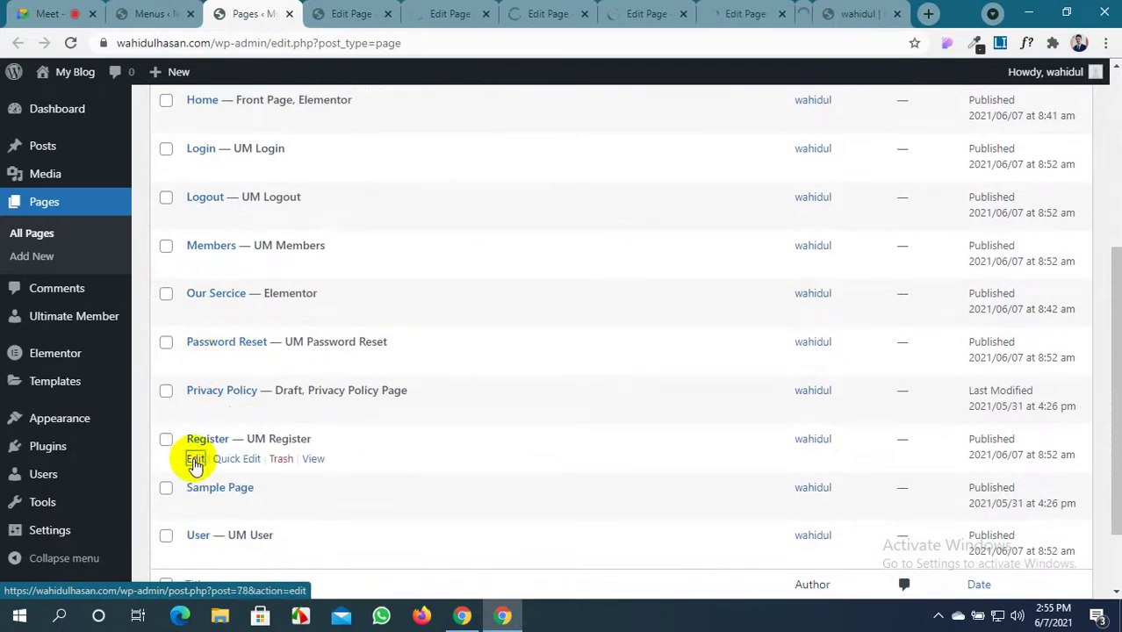
pyautogui.middleClick(194, 555)
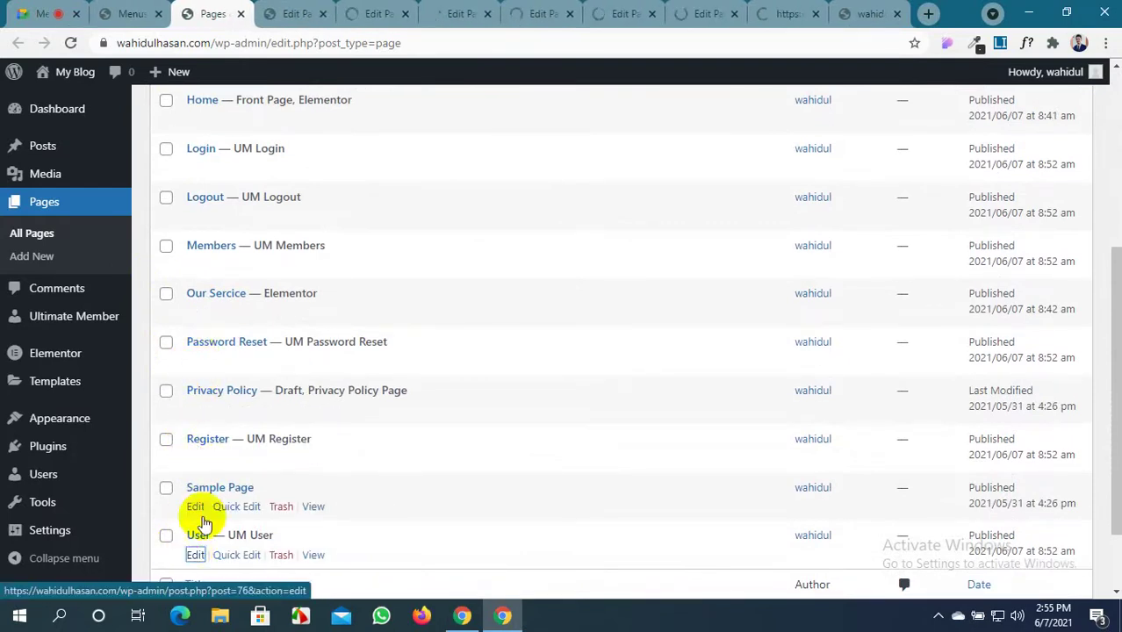
# Set the Account page's Astra sidebar option to No Sidebar and update the page
pyautogui.click(295, 13)
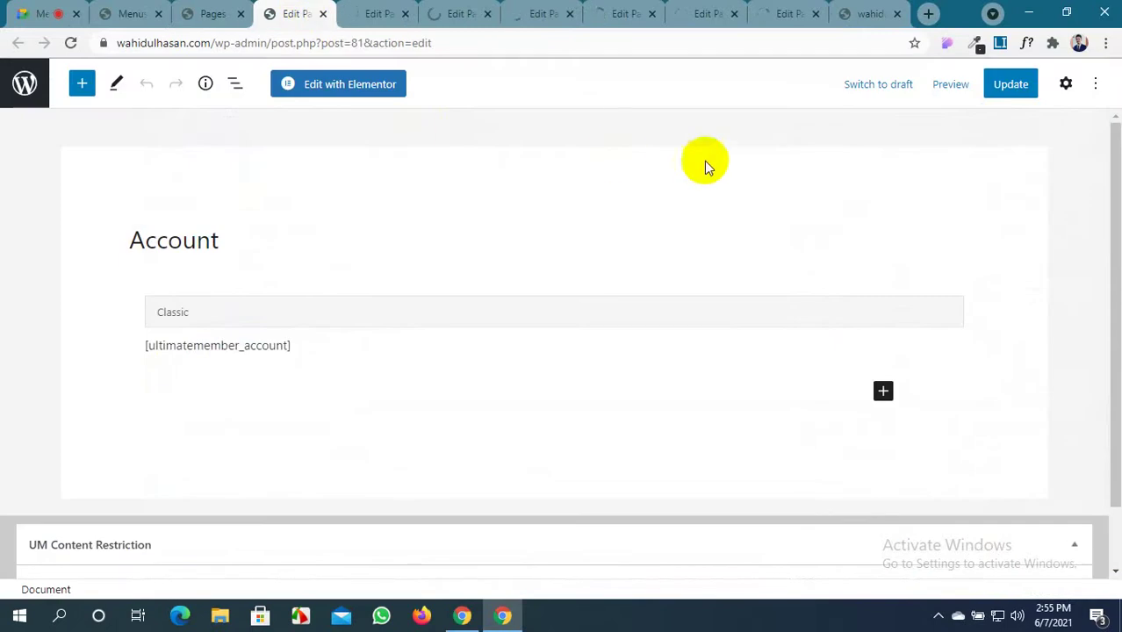
pyautogui.click(1080, 92)
pyautogui.scroll(-3, 974, 351)
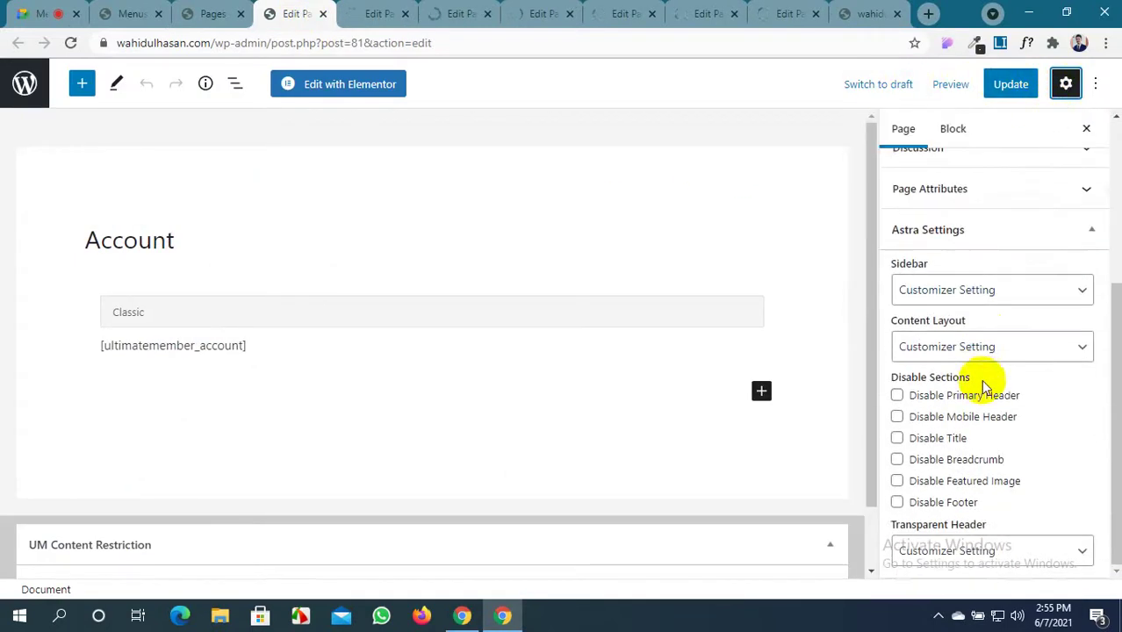
pyautogui.click(1033, 289)
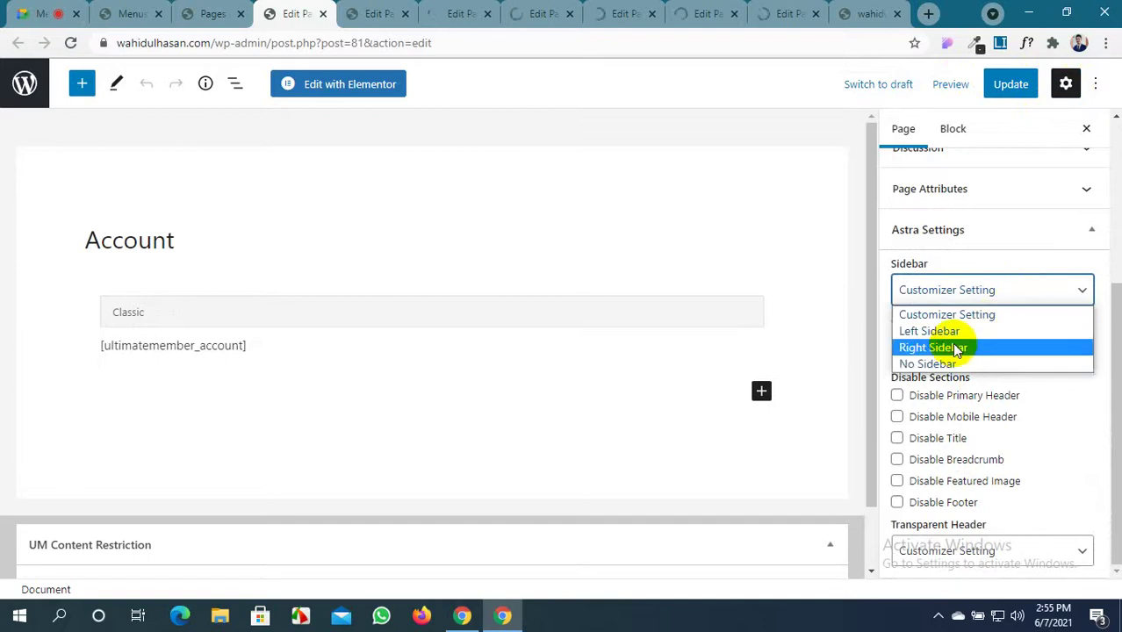
pyautogui.click(952, 363)
pyautogui.click(1016, 87)
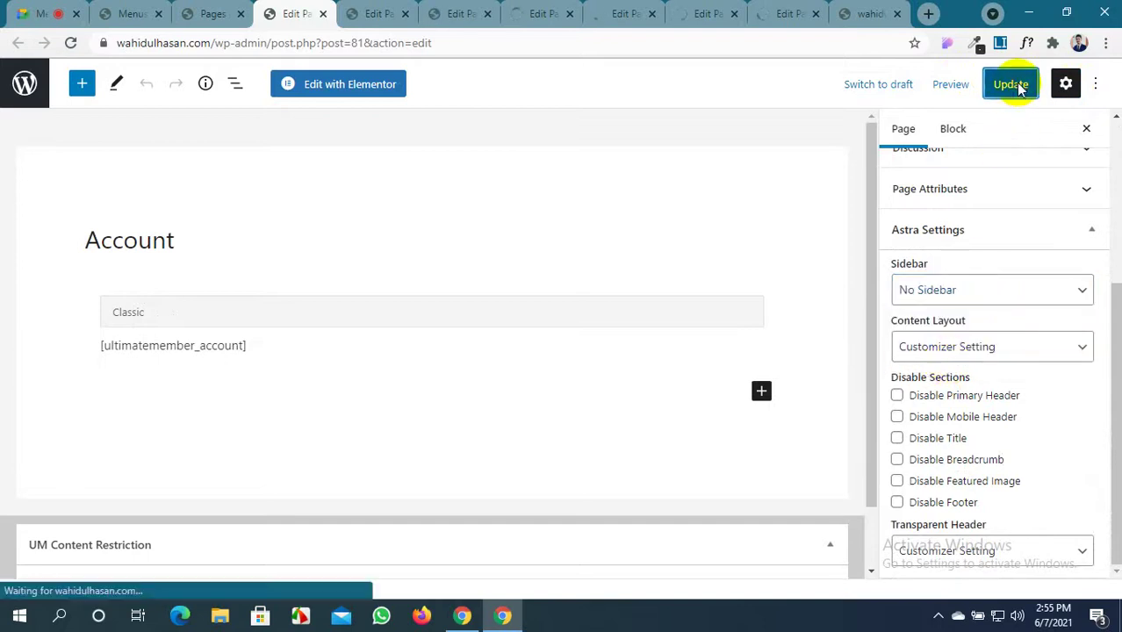
# Set the Login page's Astra sidebar option to No Sidebar and update the page
pyautogui.click(369, 15)
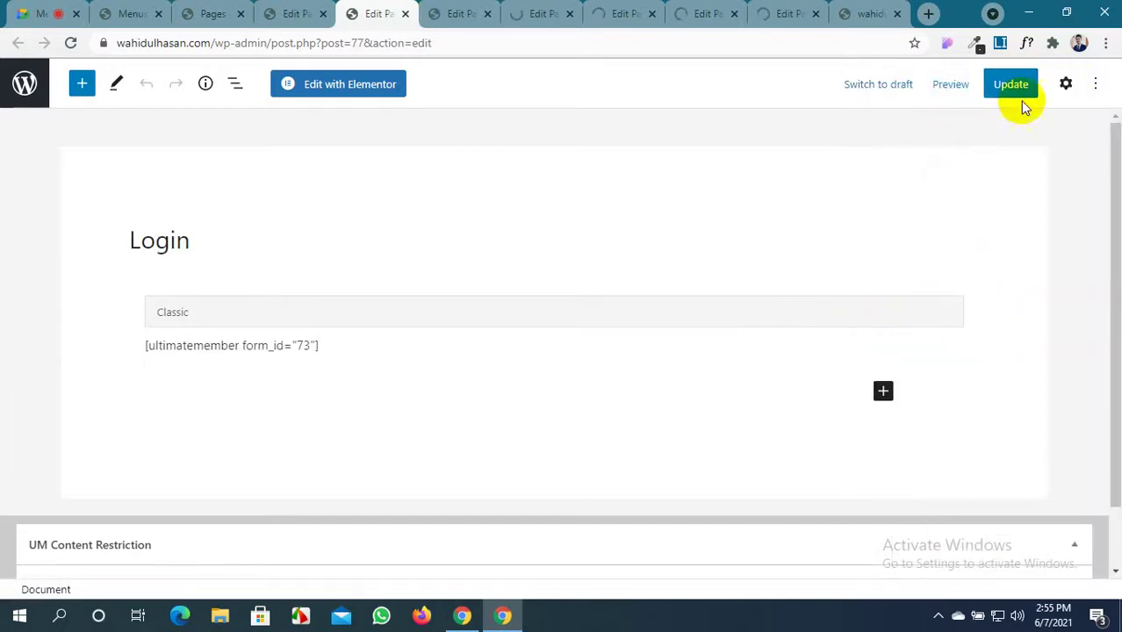
pyautogui.click(1063, 86)
pyautogui.scroll(-3, 987, 420)
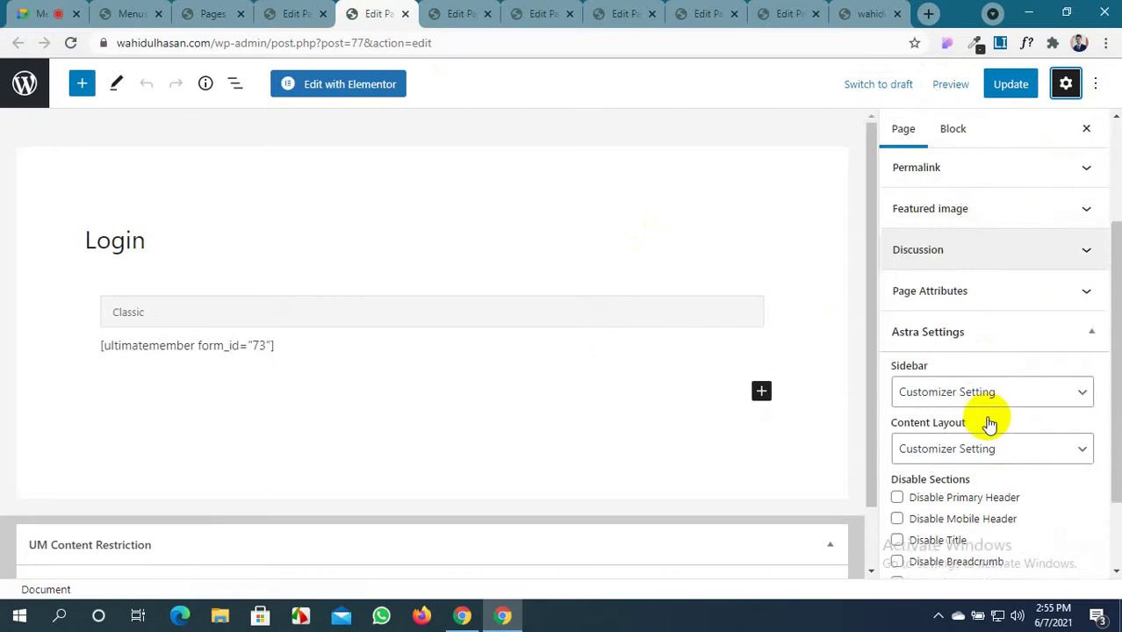
pyautogui.click(1037, 313)
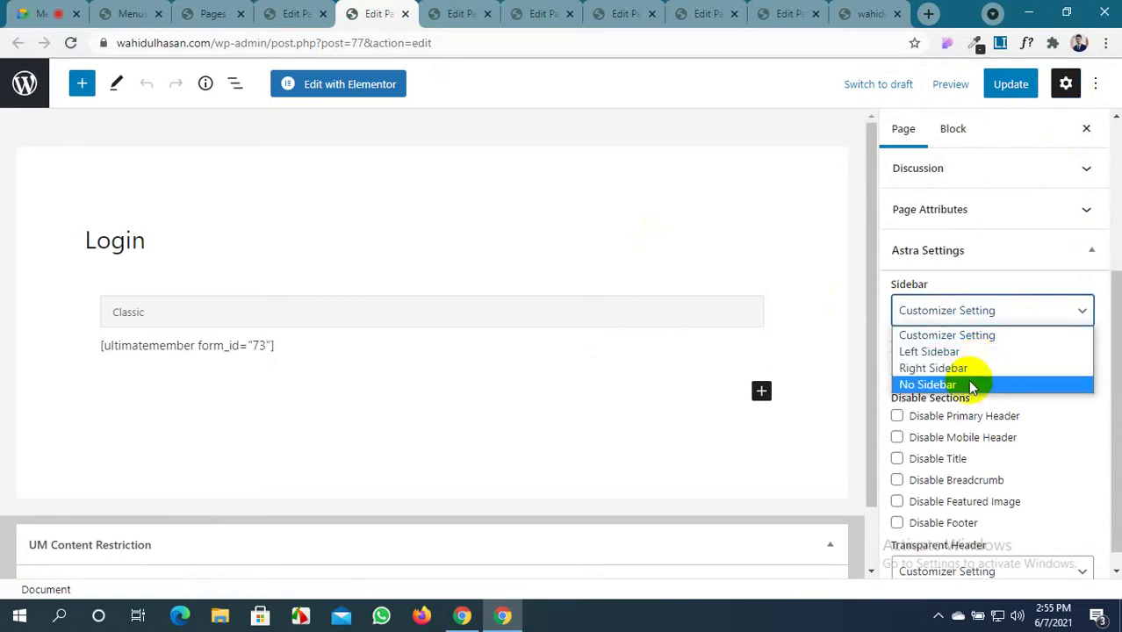
pyautogui.click(975, 382)
pyautogui.click(1011, 84)
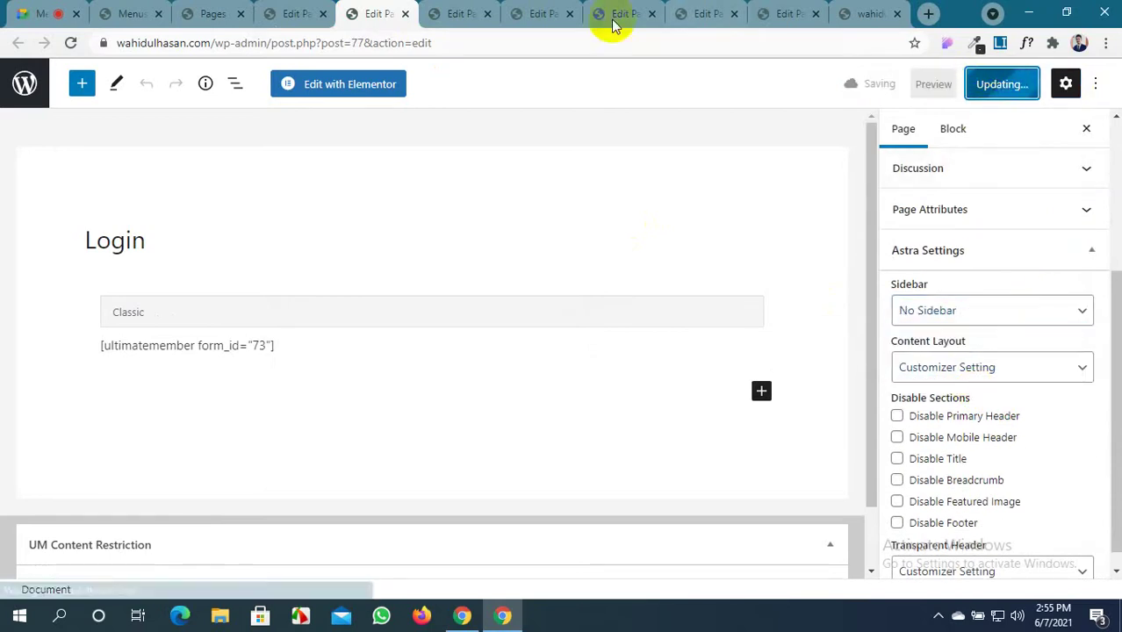
# Set the Logout page's Astra sidebar option to No Sidebar and update the page
pyautogui.click(456, 14)
pyautogui.click(1064, 85)
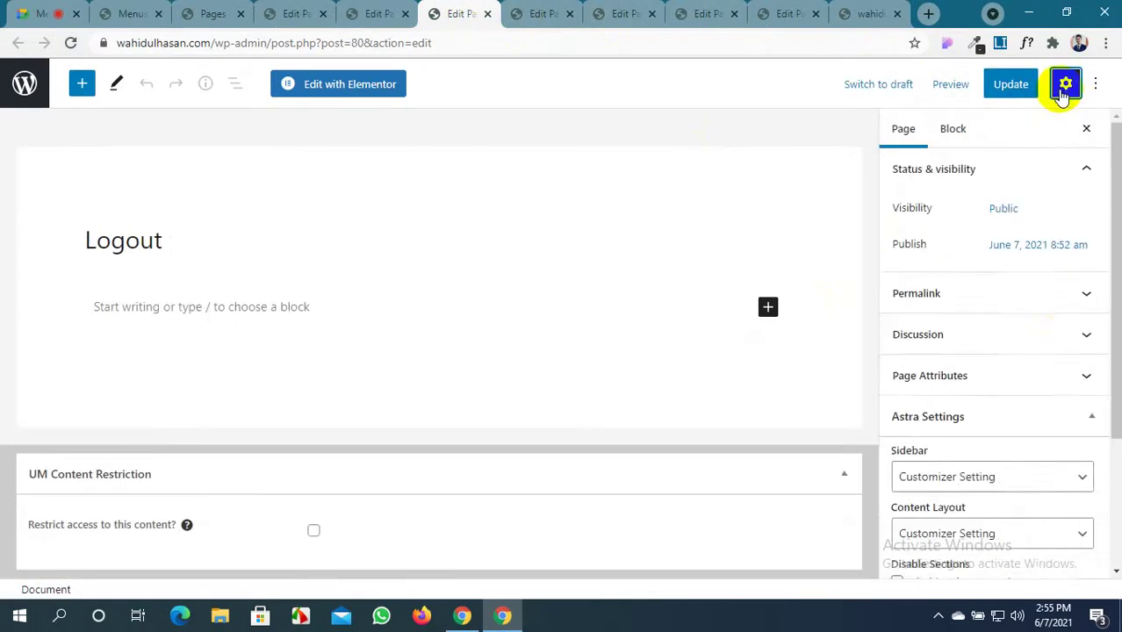
pyautogui.scroll(-3, 1056, 380)
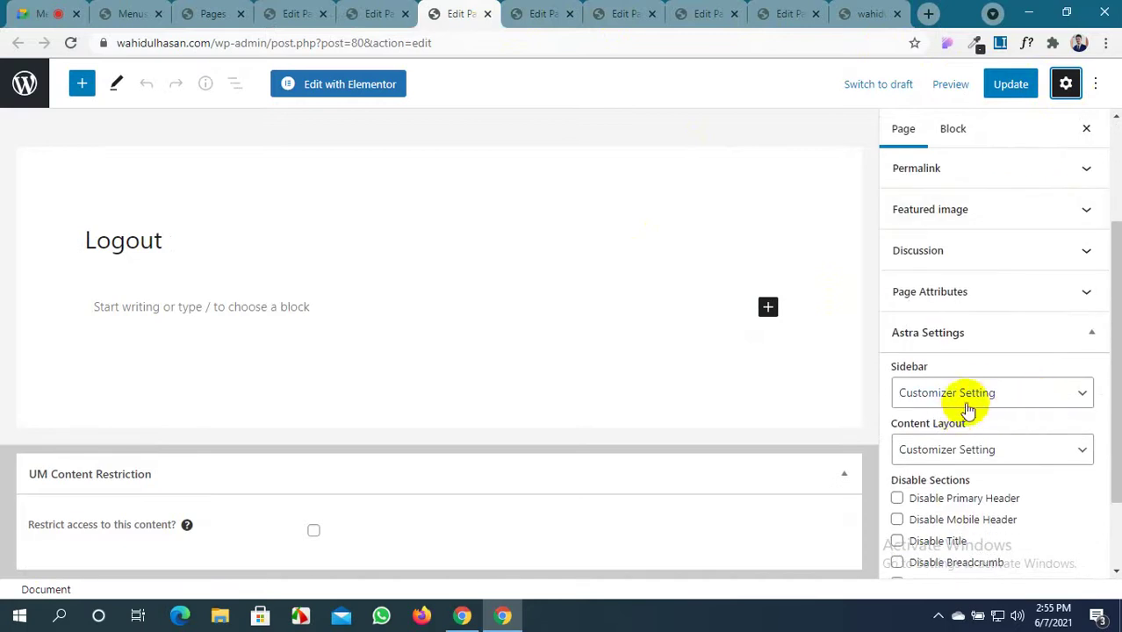
pyautogui.click(980, 397)
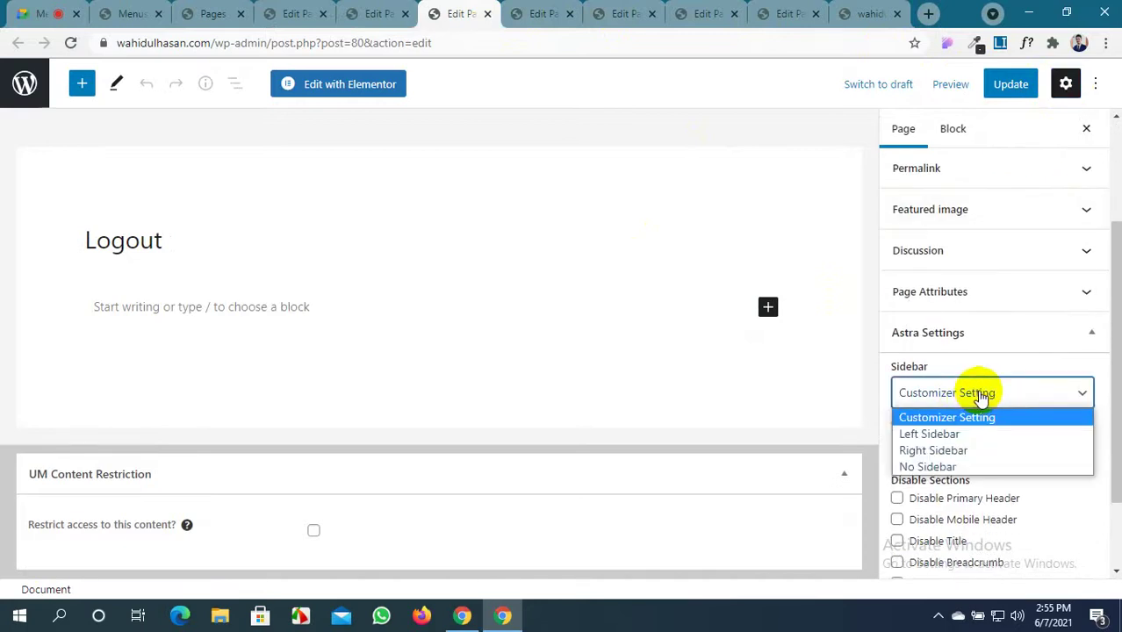
pyautogui.click(944, 467)
pyautogui.click(1005, 90)
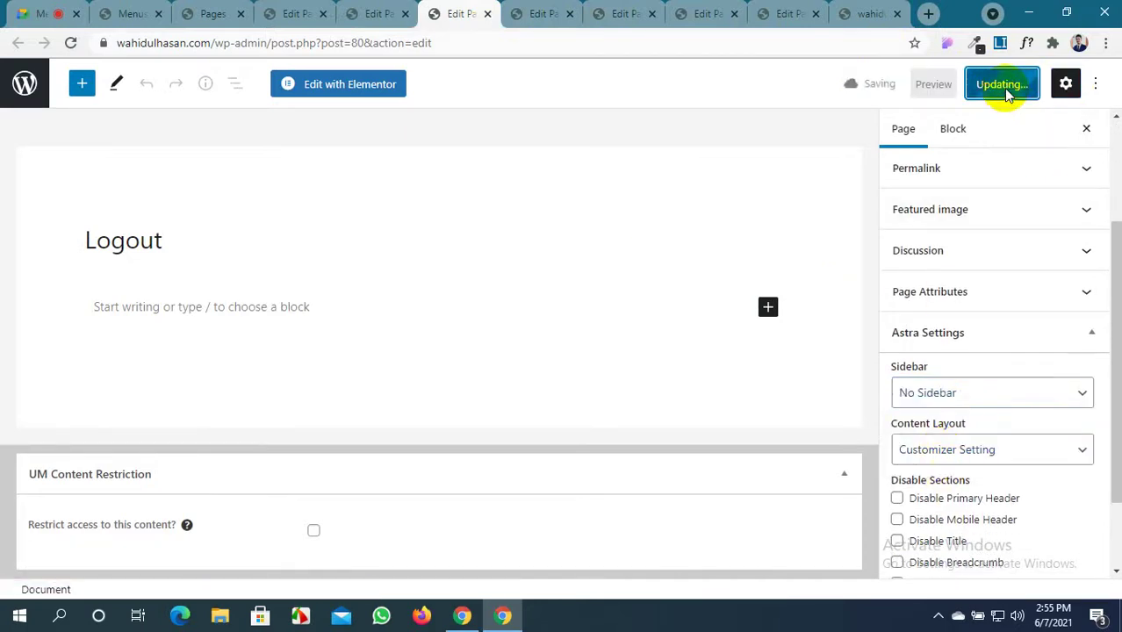
# Set the Members page's Astra sidebar option to No Sidebar and update the page
pyautogui.click(542, 13)
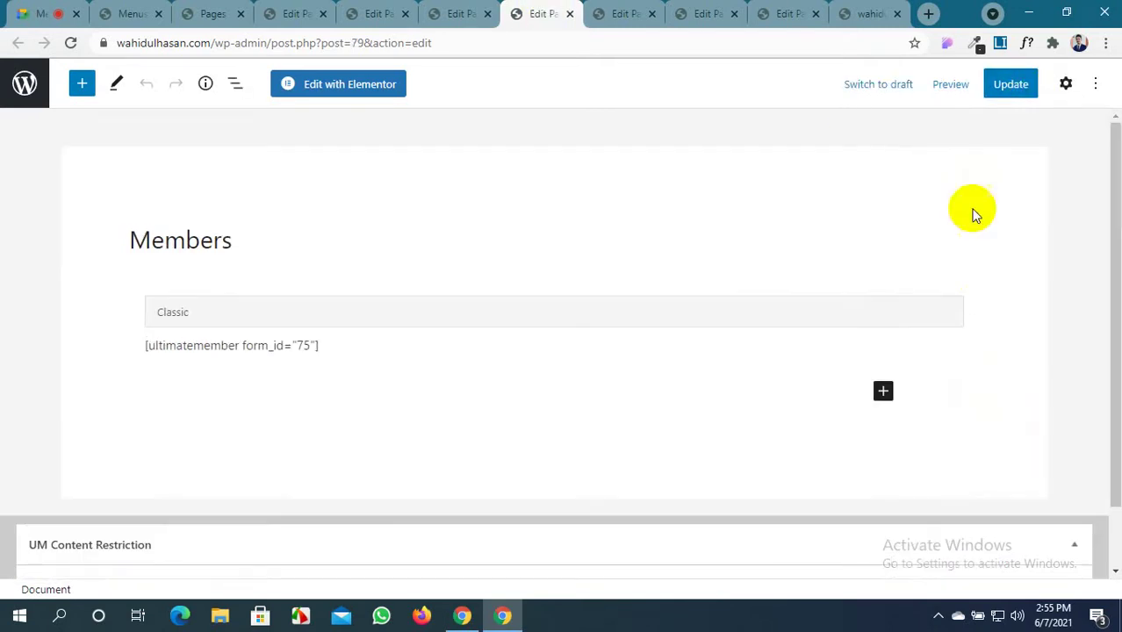
pyautogui.click(1062, 83)
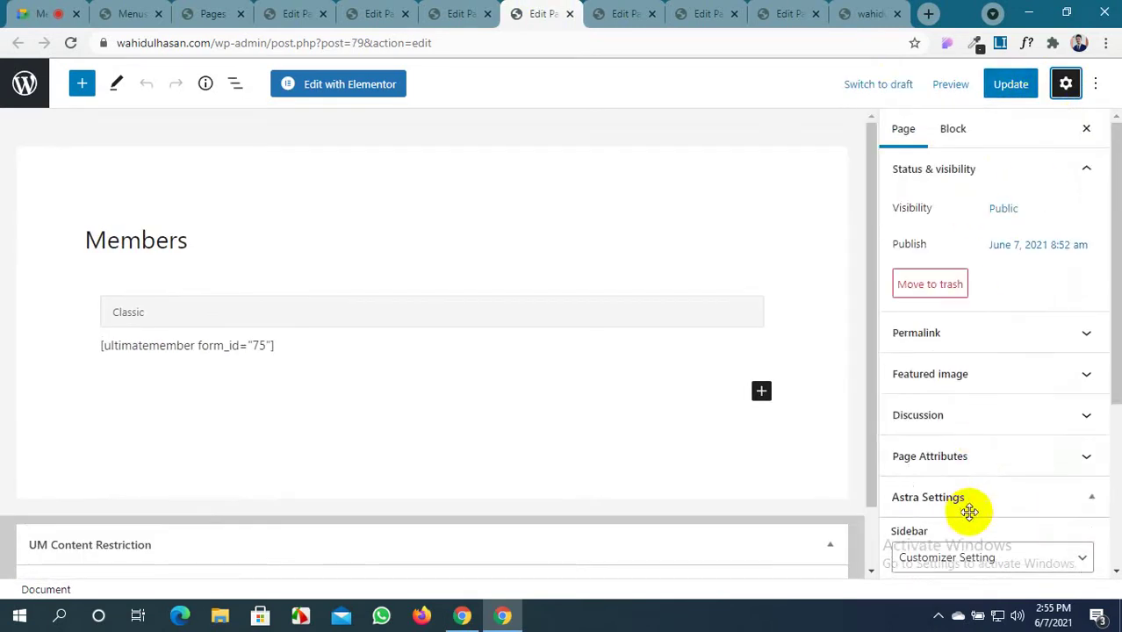
pyautogui.scroll(-3, 970, 491)
pyautogui.click(985, 316)
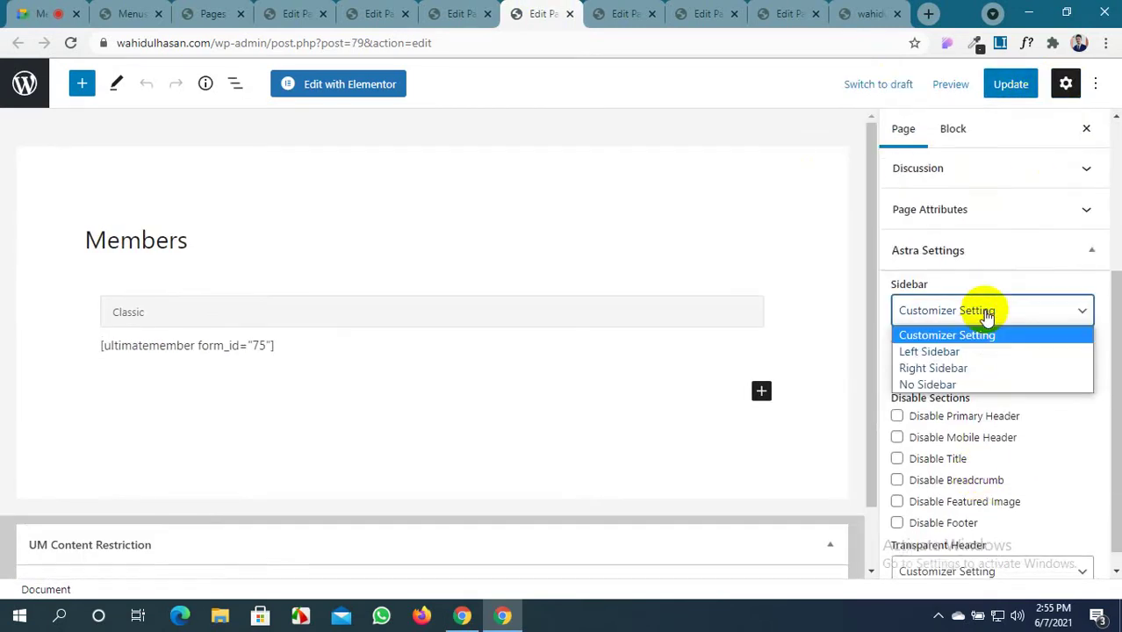
pyautogui.click(957, 383)
pyautogui.click(1005, 88)
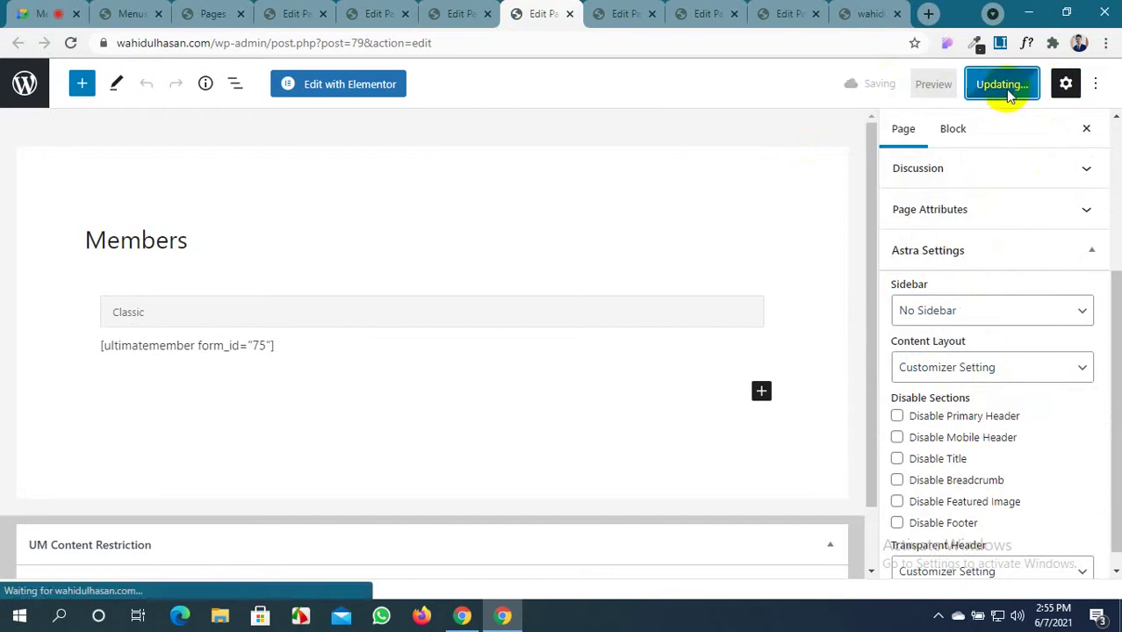
# Set the Password Reset page's Astra sidebar option to No Sidebar and update the page
pyautogui.click(627, 14)
pyautogui.click(1062, 83)
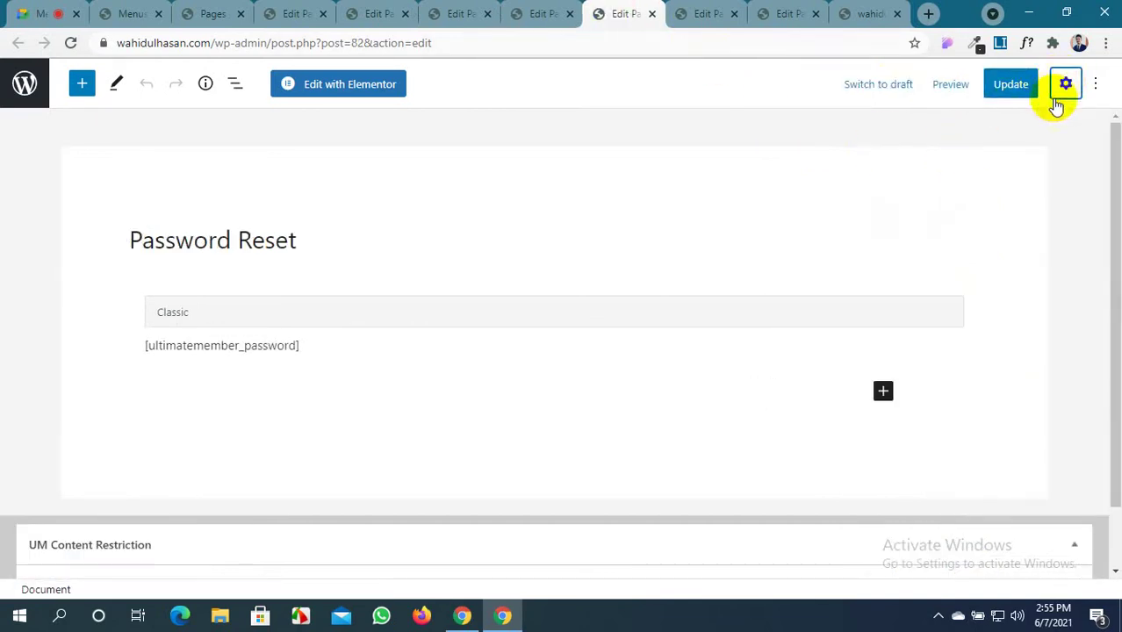
pyautogui.scroll(-2, 965, 452)
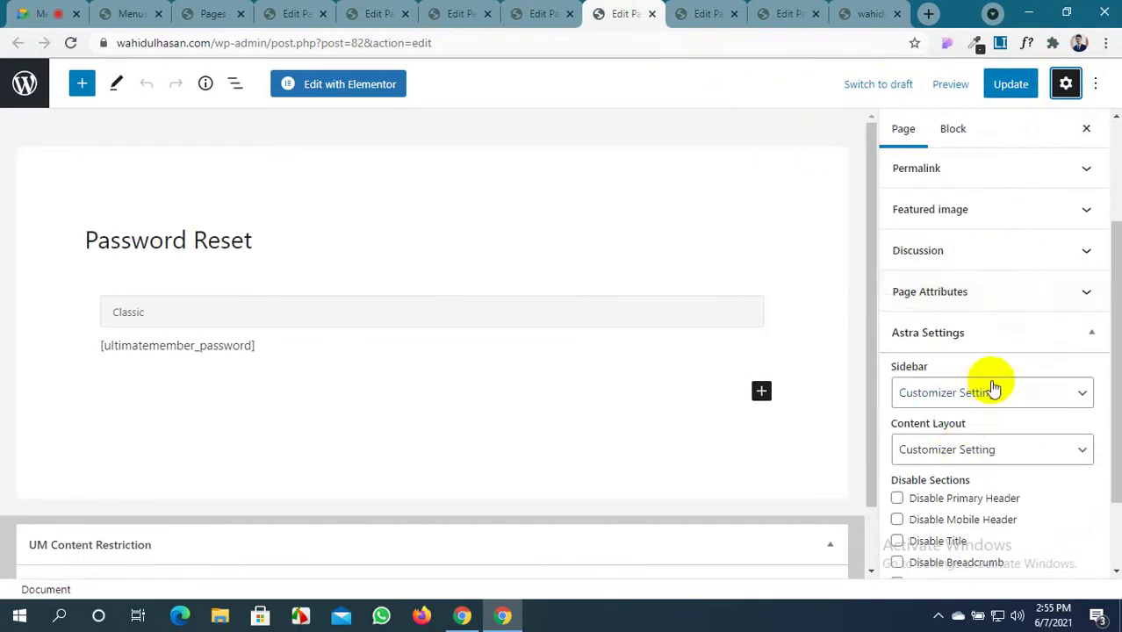
pyautogui.click(990, 394)
pyautogui.click(951, 467)
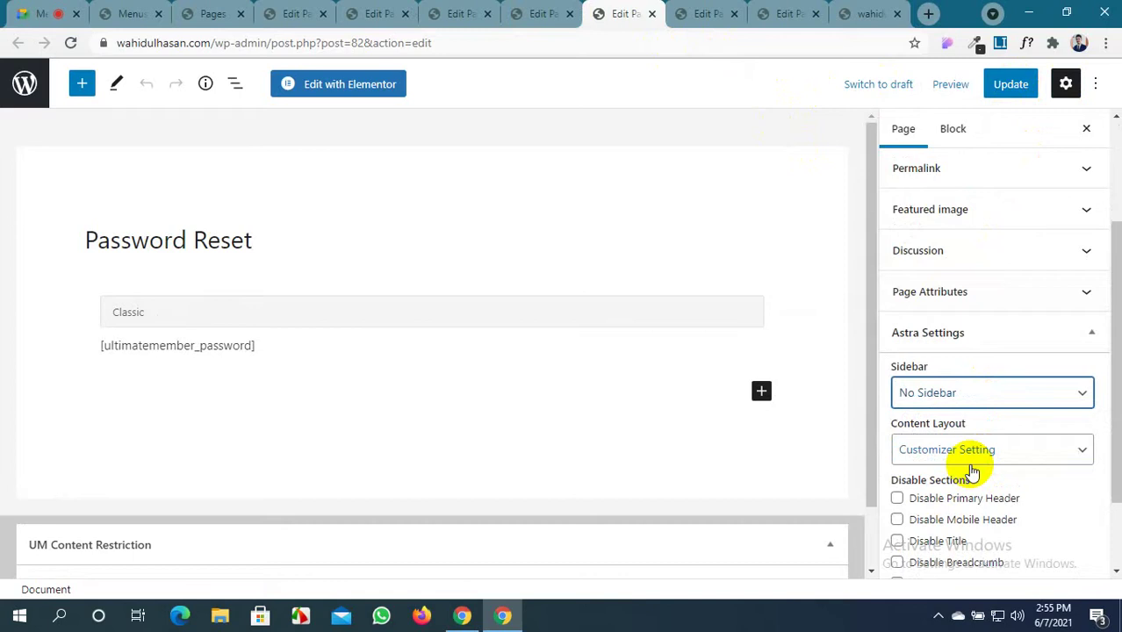
pyautogui.click(1011, 86)
# Set the Register page's Astra sidebar option to No Sidebar and update the page
pyautogui.click(709, 13)
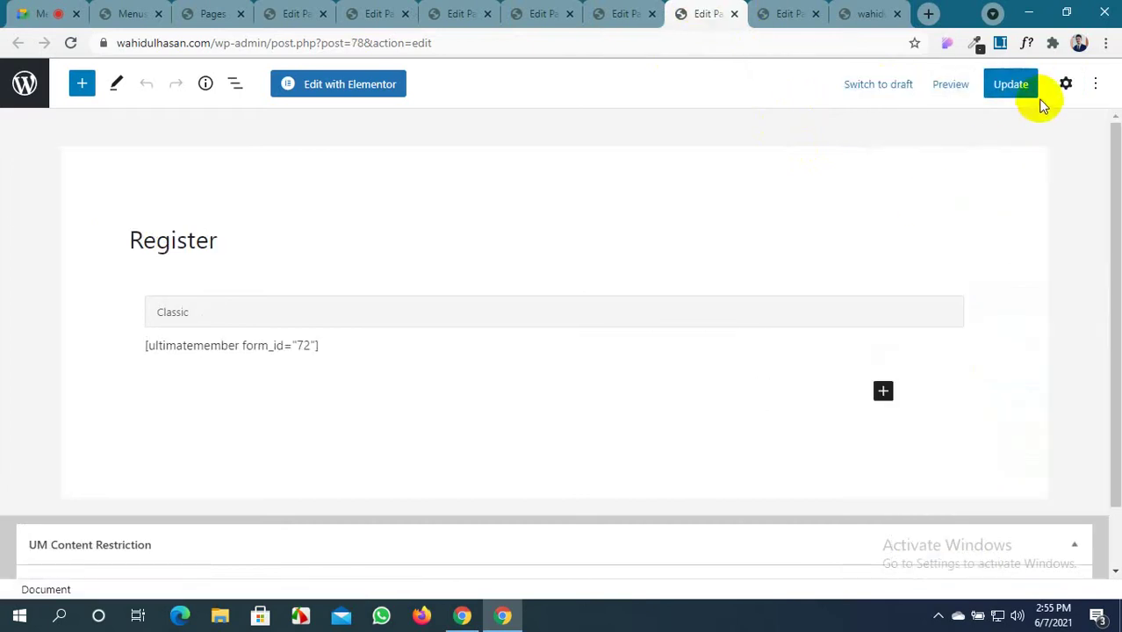
pyautogui.click(1065, 84)
pyautogui.scroll(-2, 965, 439)
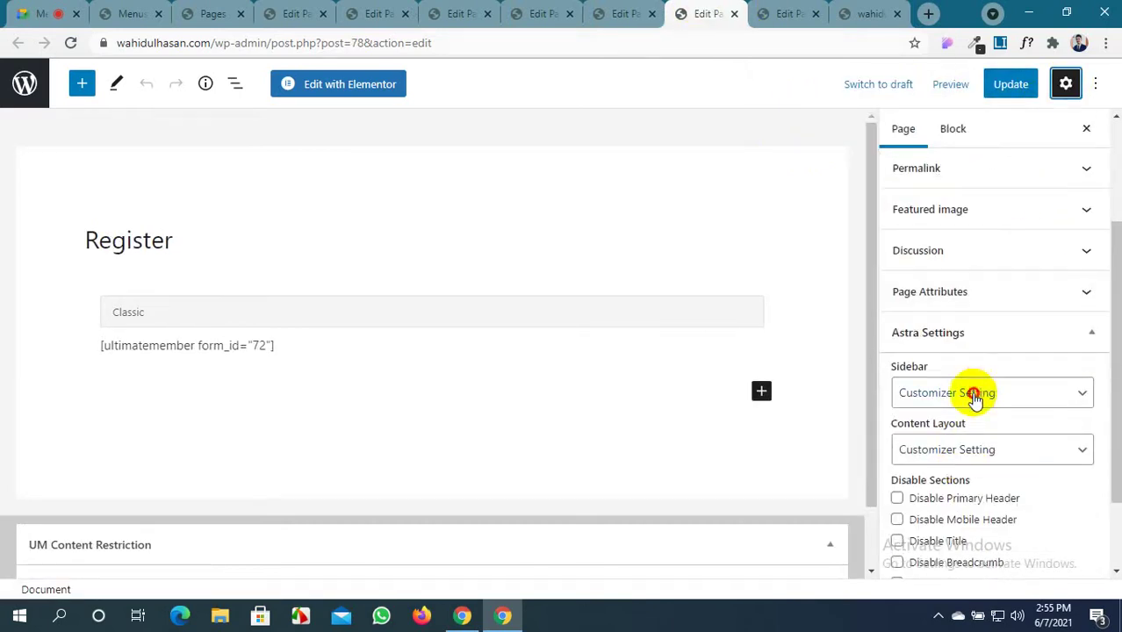
pyautogui.click(975, 394)
pyautogui.click(966, 466)
pyautogui.click(1009, 85)
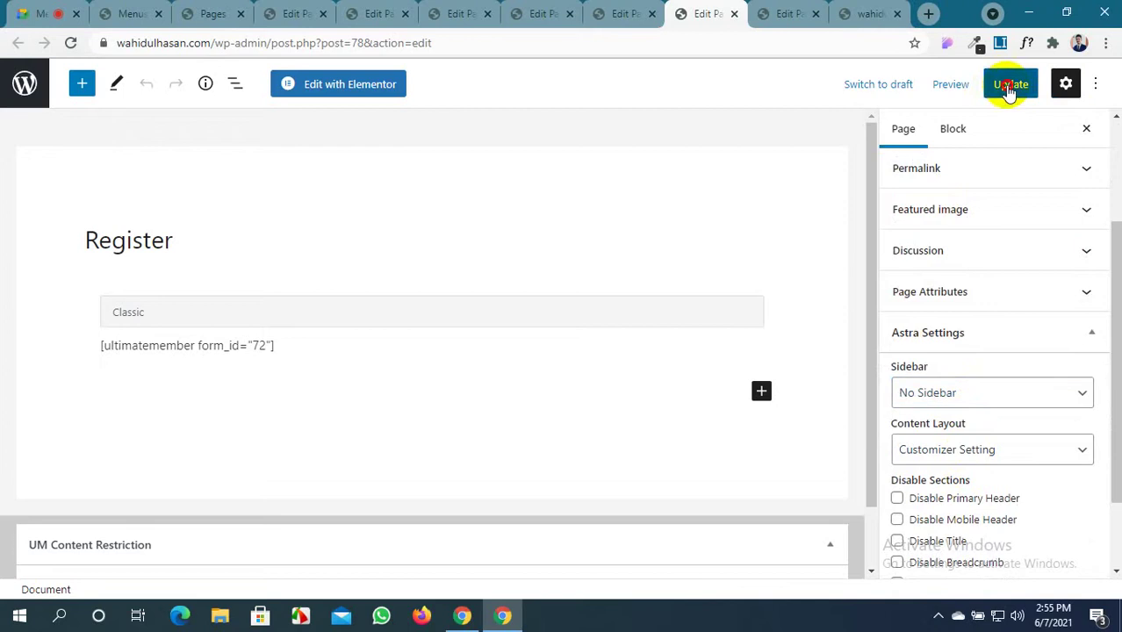
# Set the User page's Astra sidebar option to No Sidebar and update the page
pyautogui.click(780, 16)
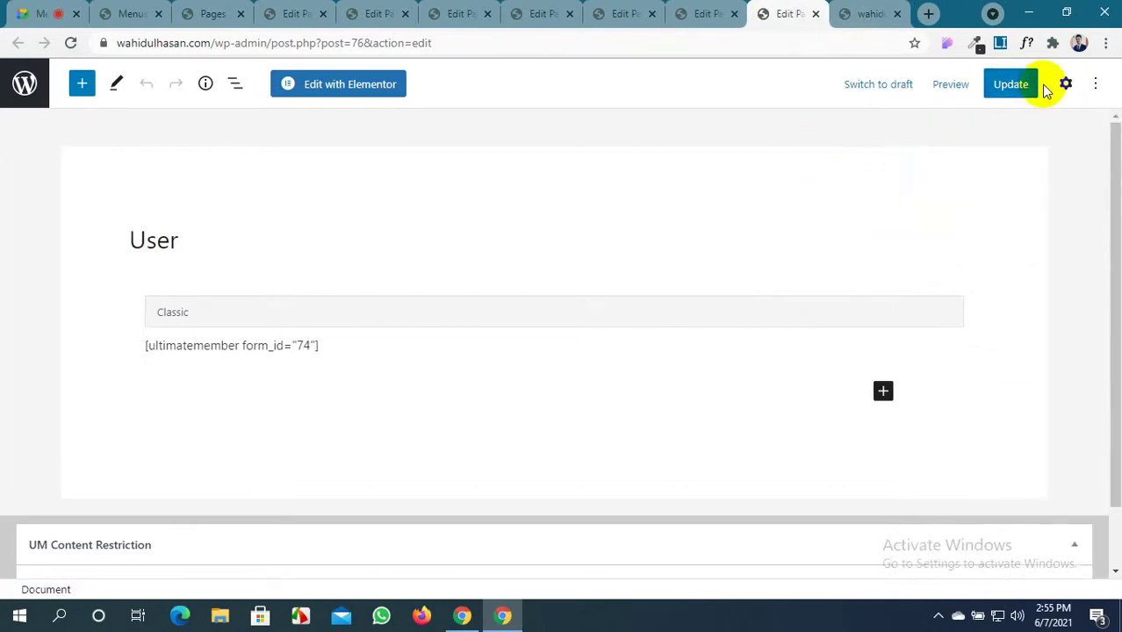
pyautogui.click(1063, 85)
pyautogui.scroll(-2, 953, 489)
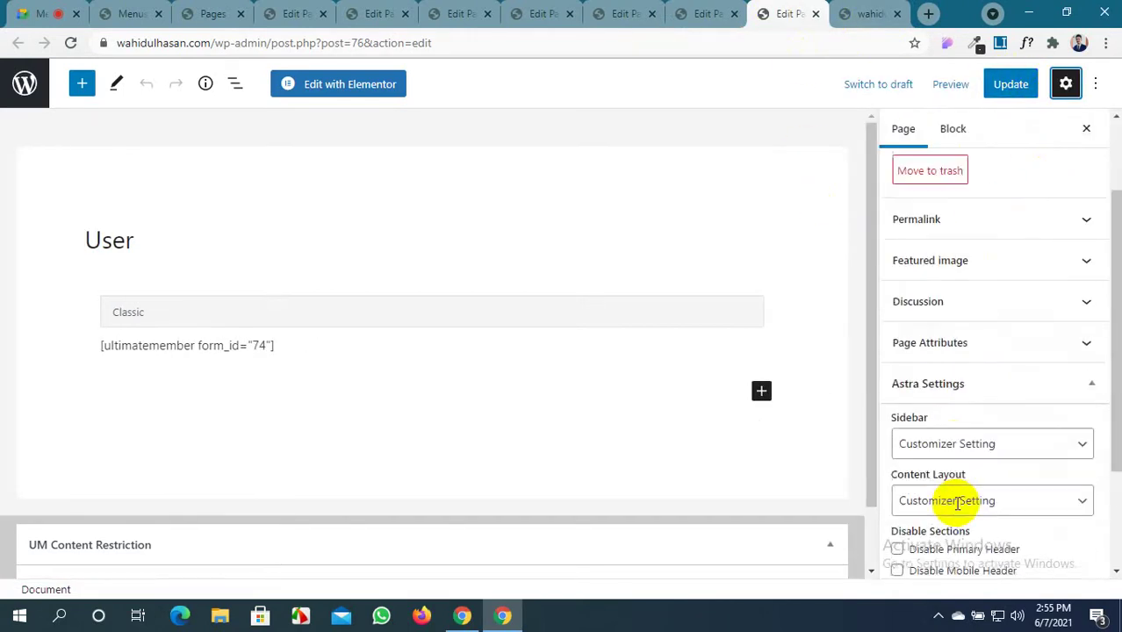
pyautogui.click(957, 396)
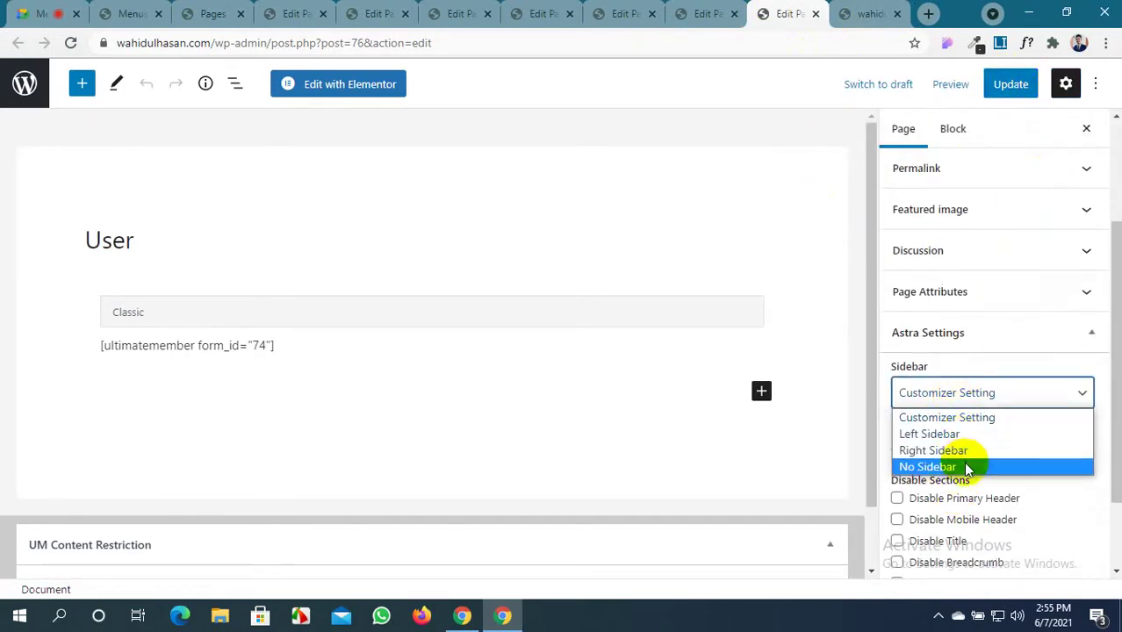
pyautogui.click(964, 466)
pyautogui.click(1005, 84)
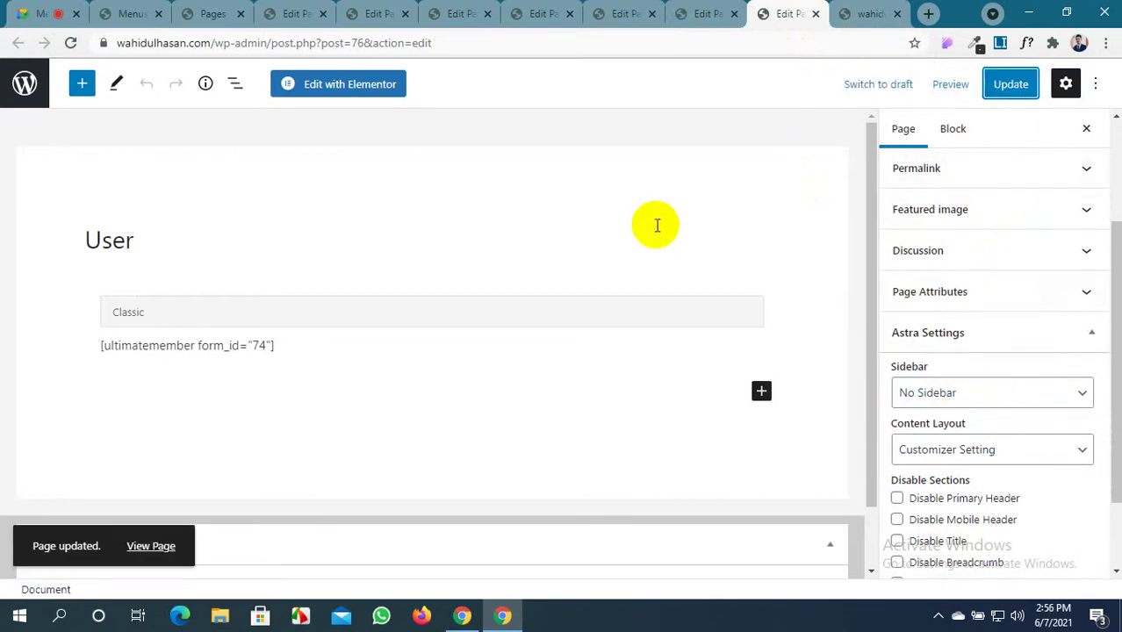
# Close all seven page-editing browser tabs, keeping the menu editor, the pages list and the live site open
pyautogui.click(324, 14)
pyautogui.click(323, 15)
pyautogui.click(324, 14)
pyautogui.click(324, 14)
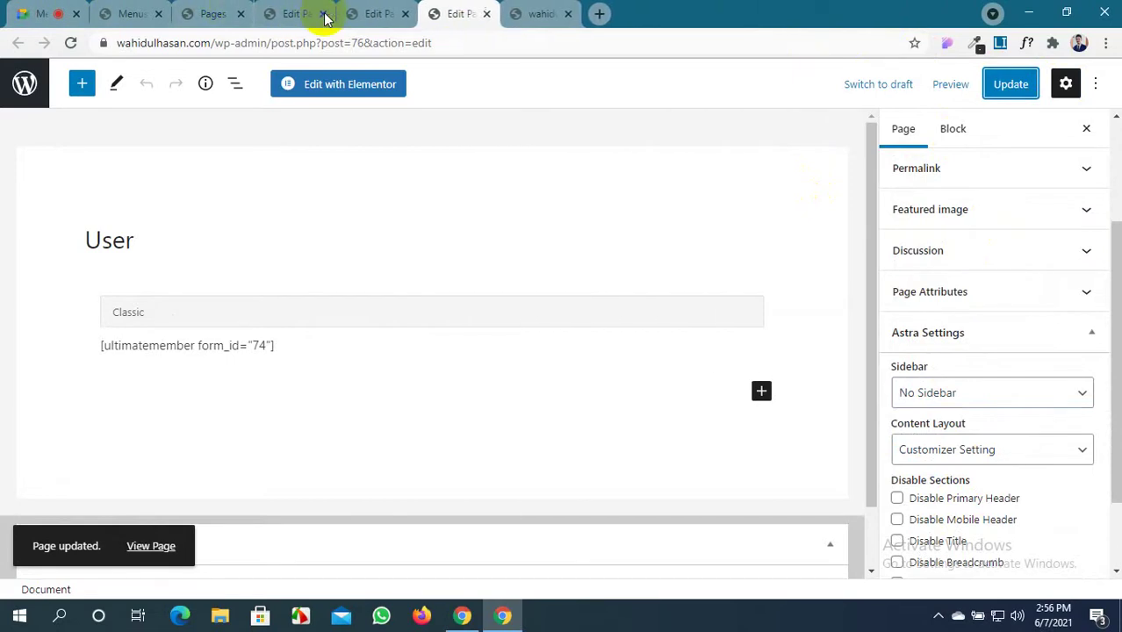
pyautogui.click(323, 14)
pyautogui.click(323, 14)
pyautogui.click(324, 14)
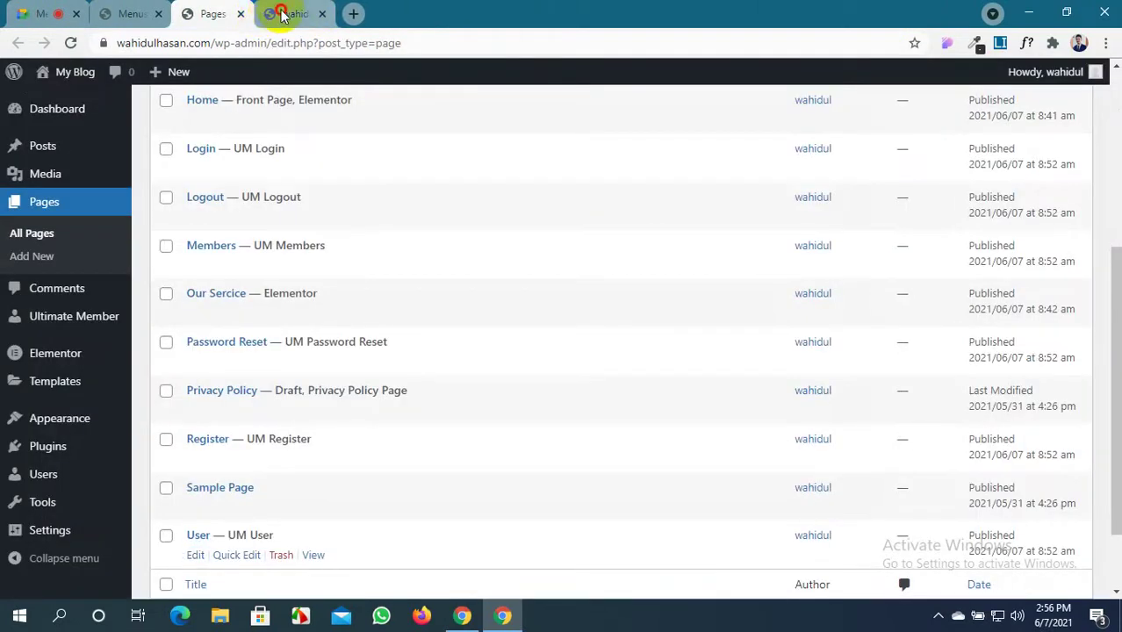
# Go to the live site's home page, copy its address and load it in a new incognito window
pyautogui.click(282, 14)
pyautogui.click(552, 115)
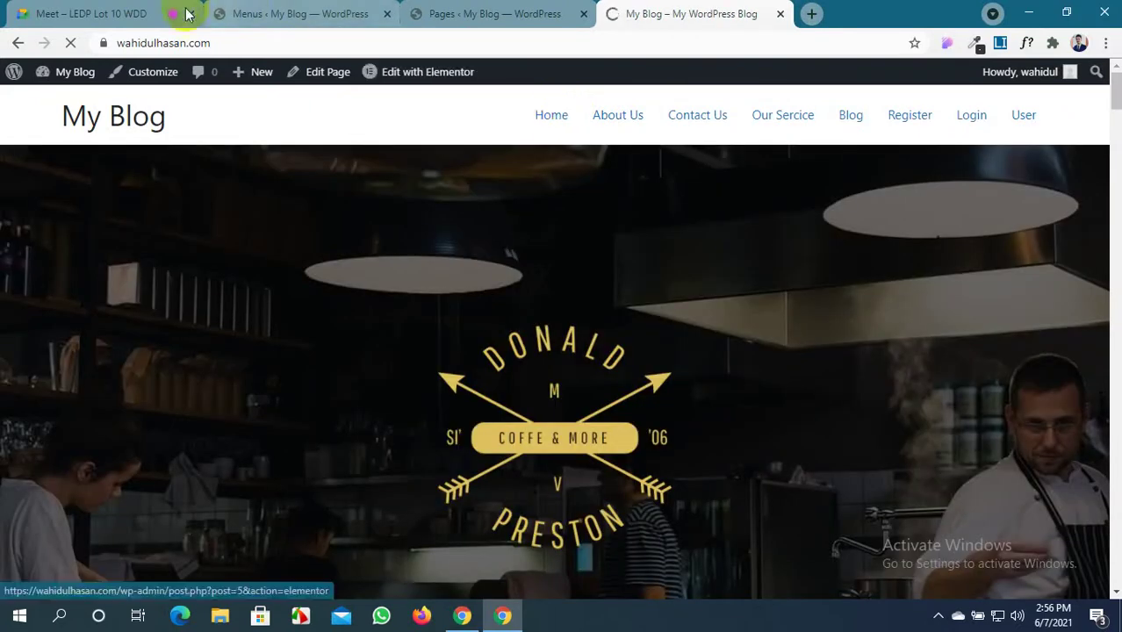
pyautogui.click(189, 43)
pyautogui.hotkey('ctrl', 'c')
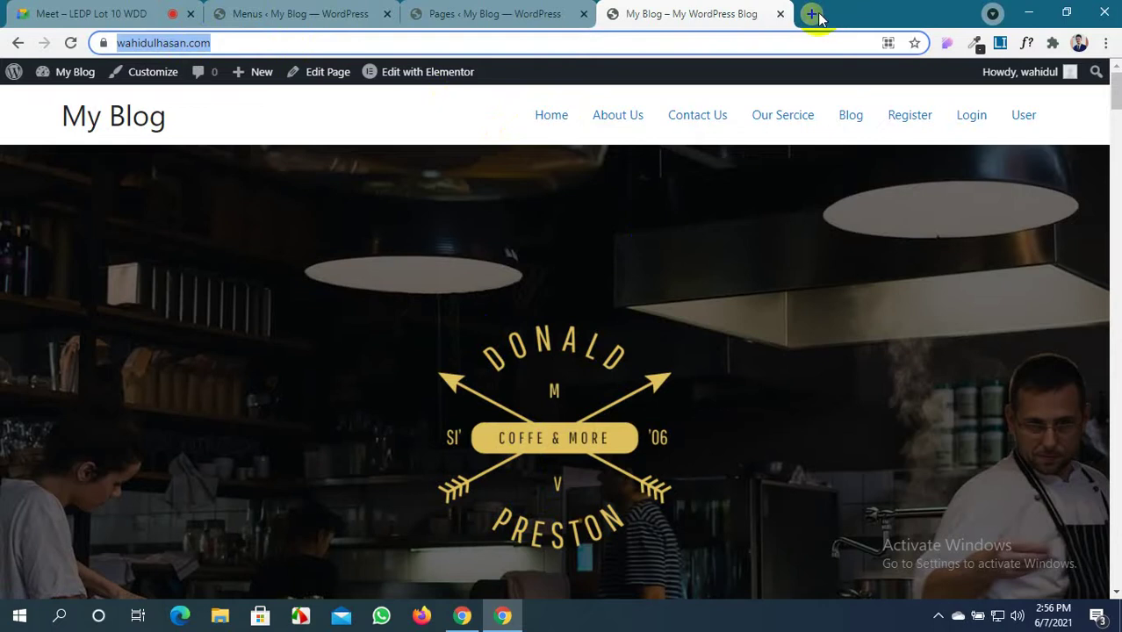
pyautogui.click(1105, 43)
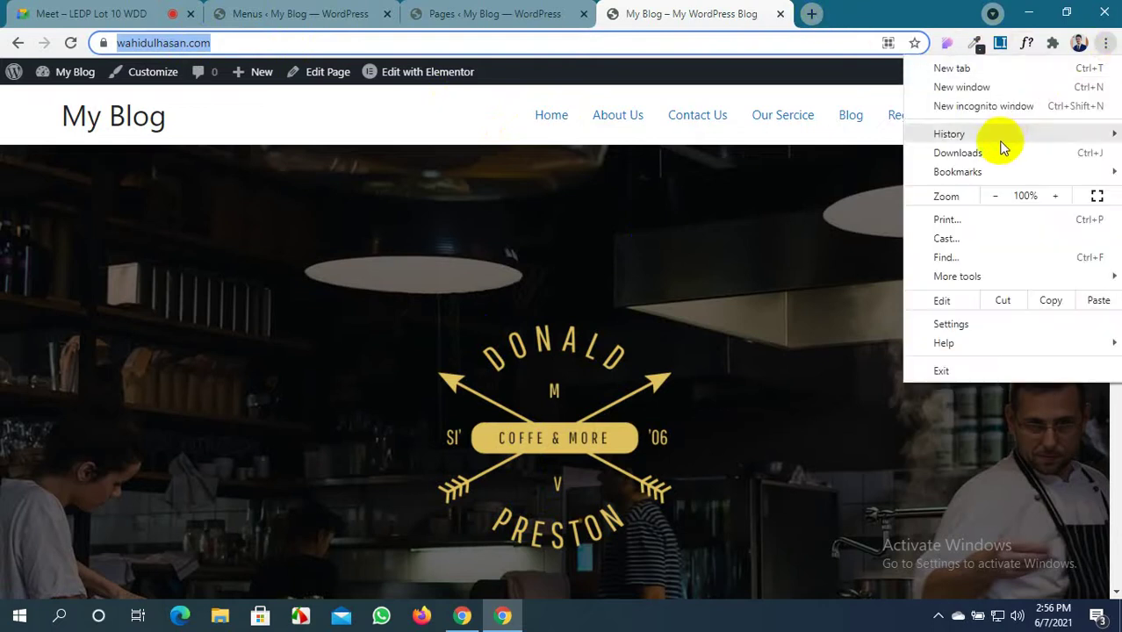
pyautogui.click(1021, 107)
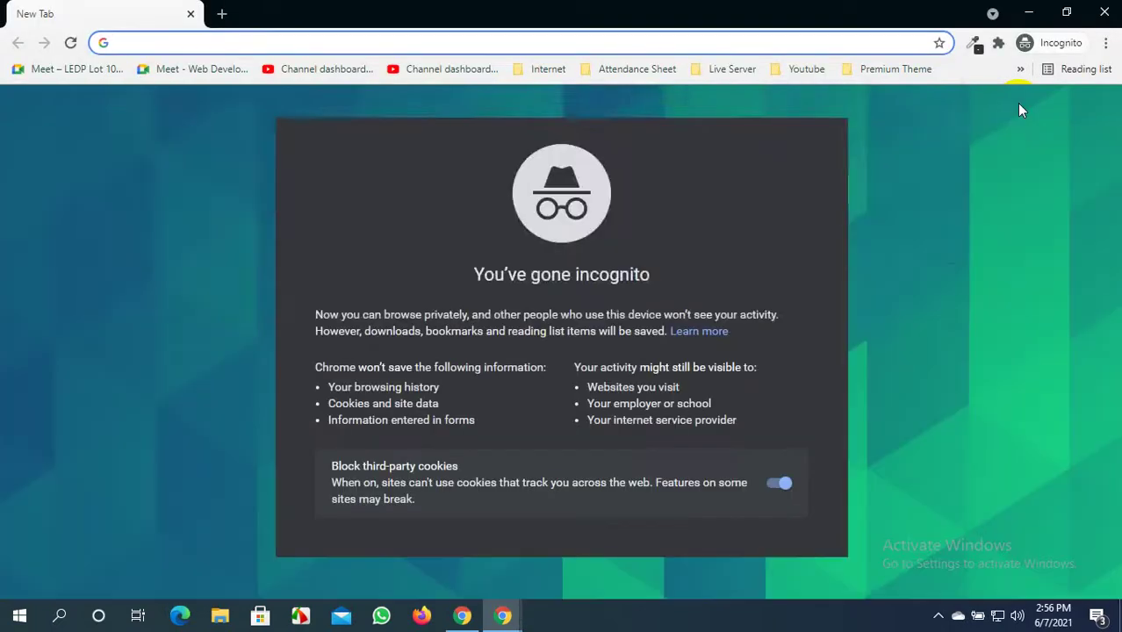
pyautogui.hotkey('ctrl', 'v')
pyautogui.press('Return')
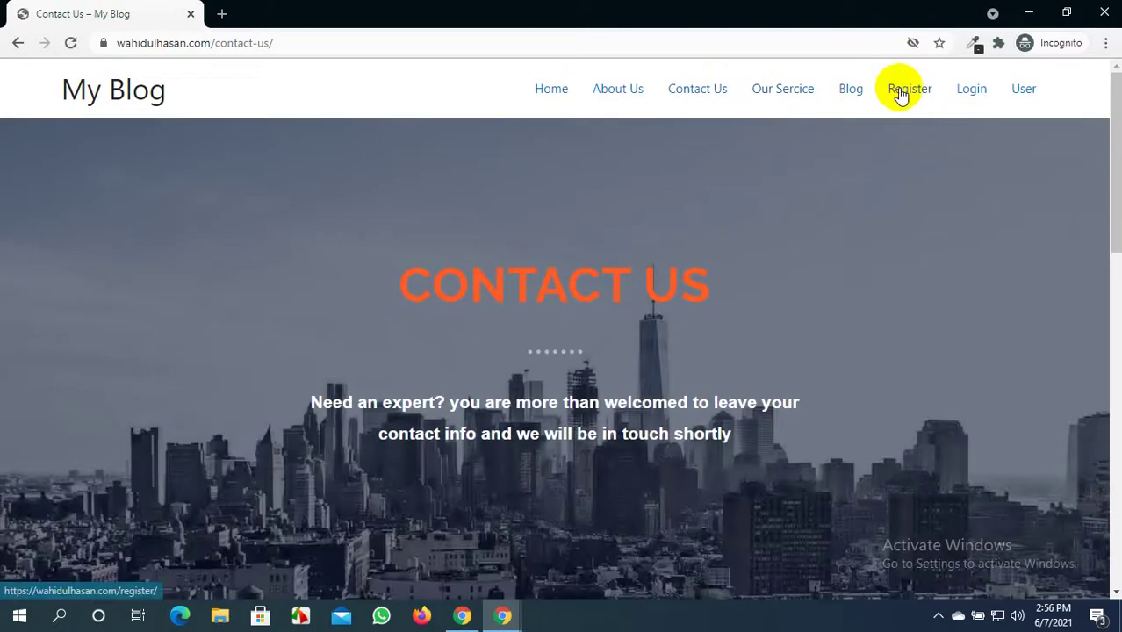
# View the Register page as a logged-out visitor and examine the full registration form and its layout
pyautogui.click(902, 96)
pyautogui.scroll(-4, 419, 230)
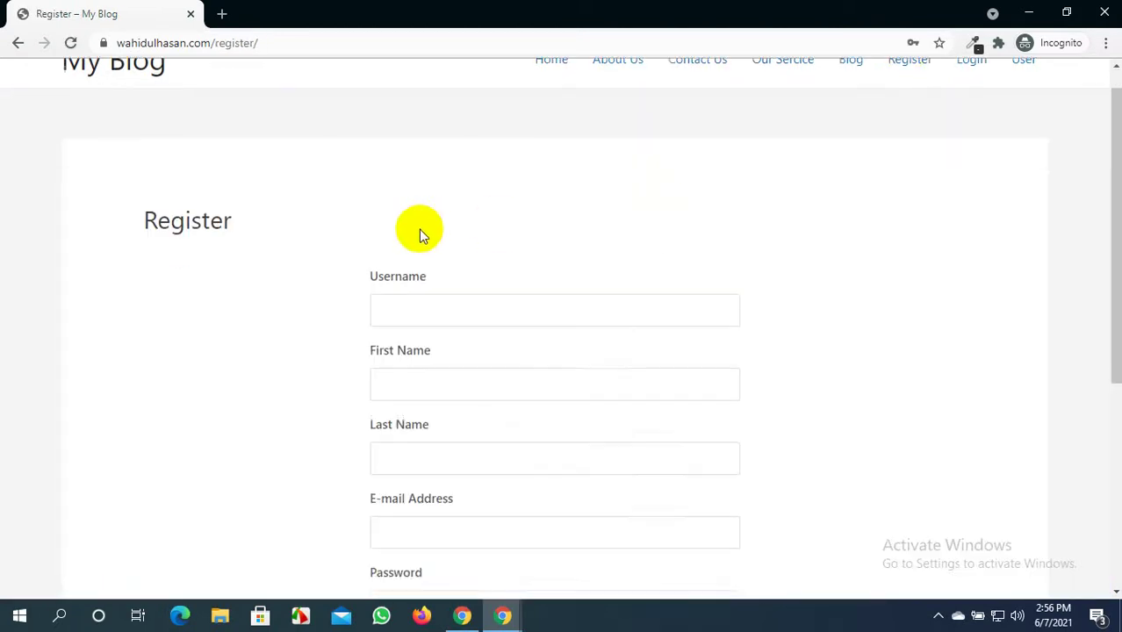
pyautogui.scroll(-1, 419, 233)
pyautogui.scroll(4, 419, 234)
pyautogui.scroll(-4, 418, 233)
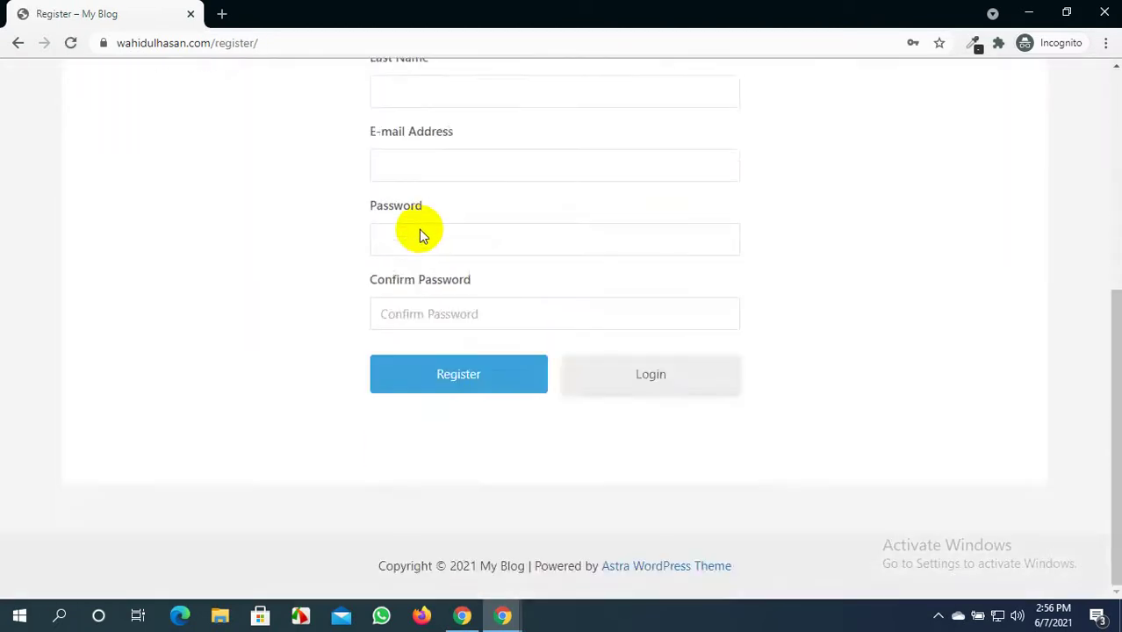
# Go from the registration form to the Login page as a logged-out visitor and examine the login form
pyautogui.scroll(3, 419, 234)
pyautogui.scroll(-2, 418, 230)
pyautogui.scroll(2, 546, 301)
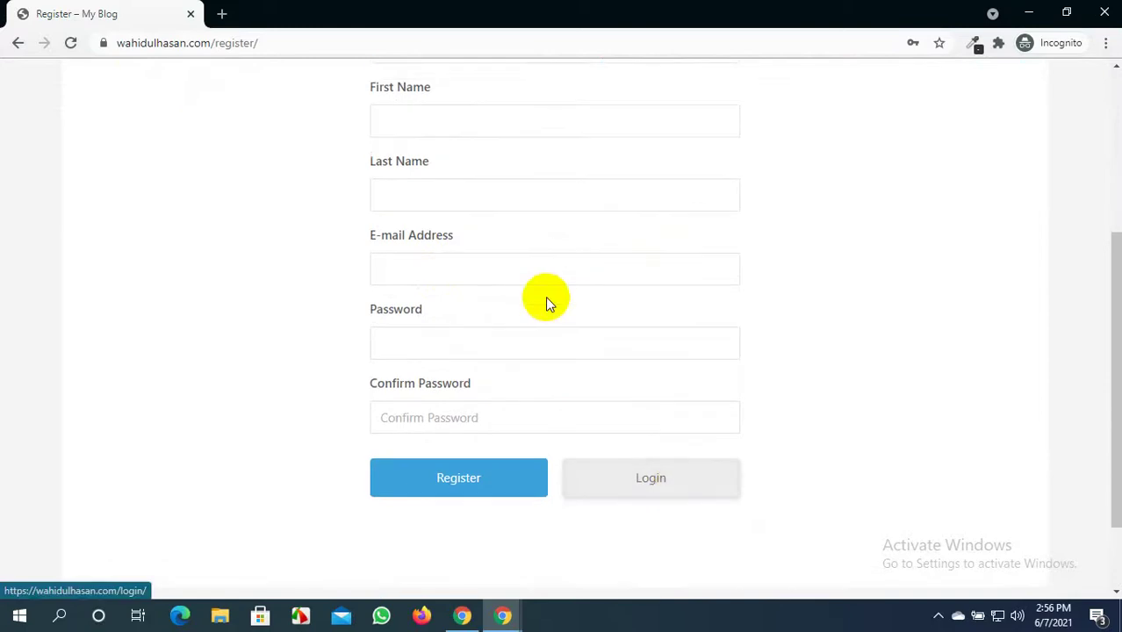
pyautogui.scroll(-2, 465, 491)
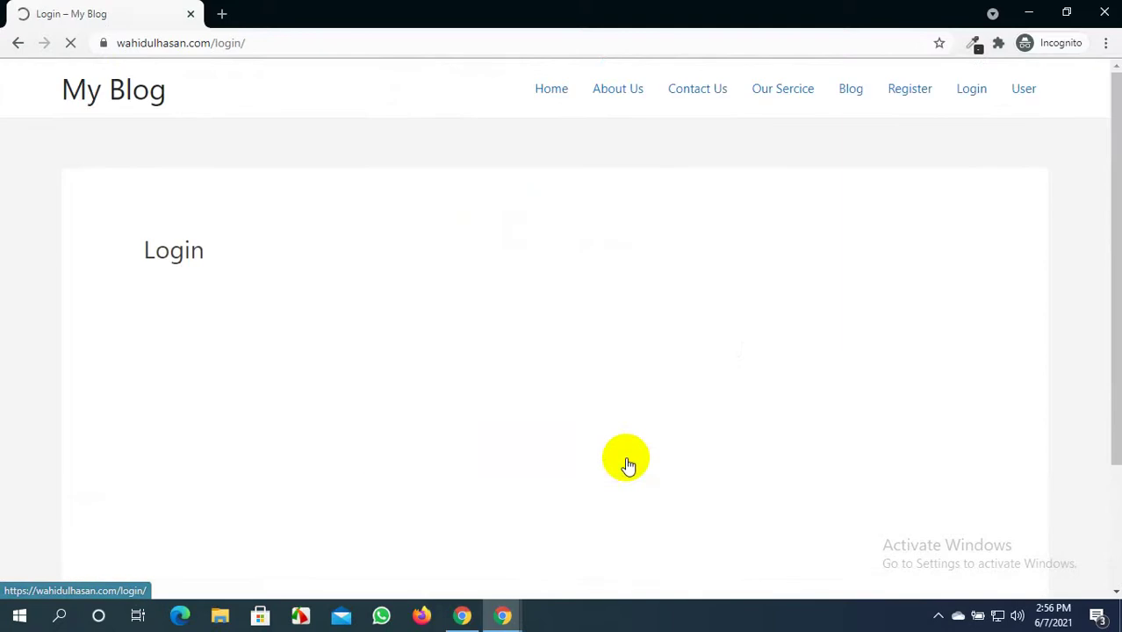
pyautogui.scroll(-1, 396, 342)
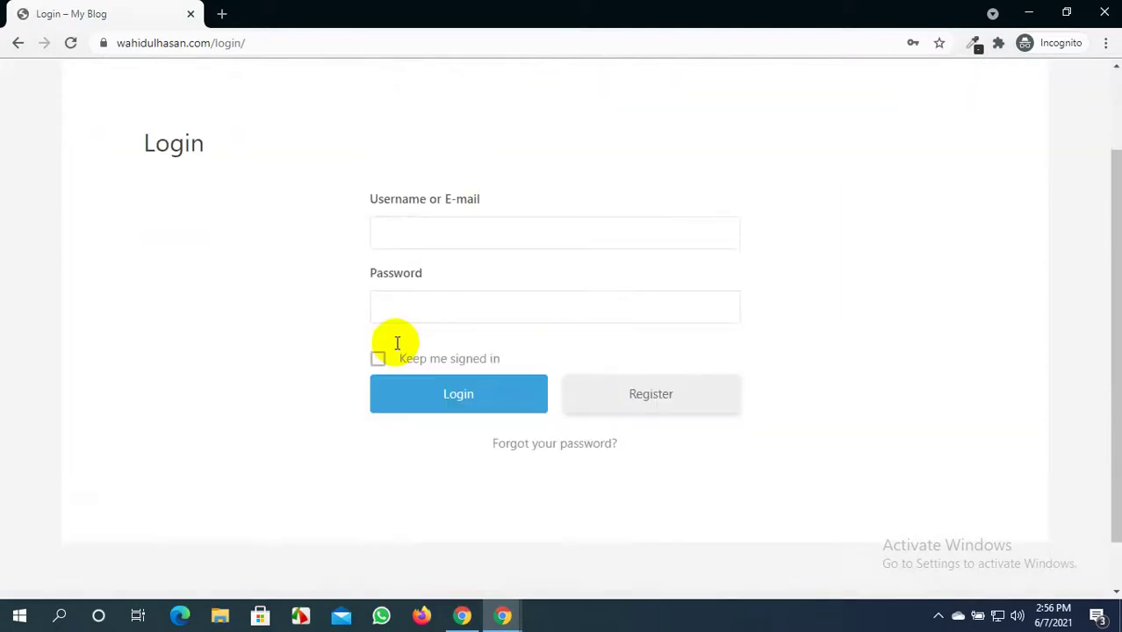
pyautogui.scroll(2, 395, 342)
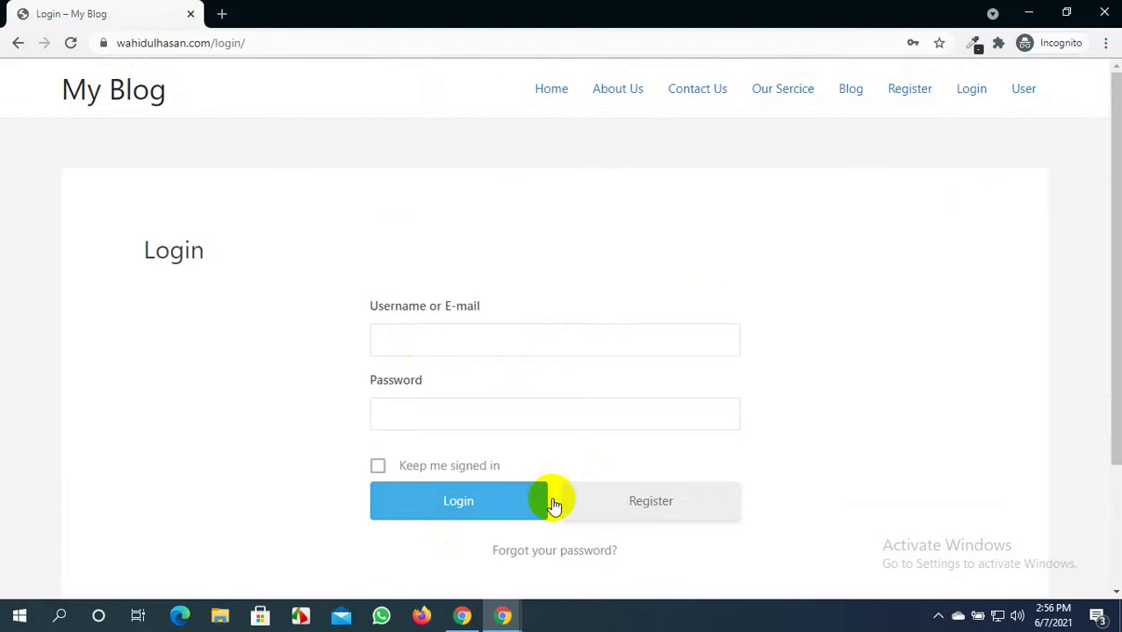
# Return from the login form to the Register page and look over its fields and the site menu links
pyautogui.click(638, 509)
pyautogui.scroll(-5, 435, 471)
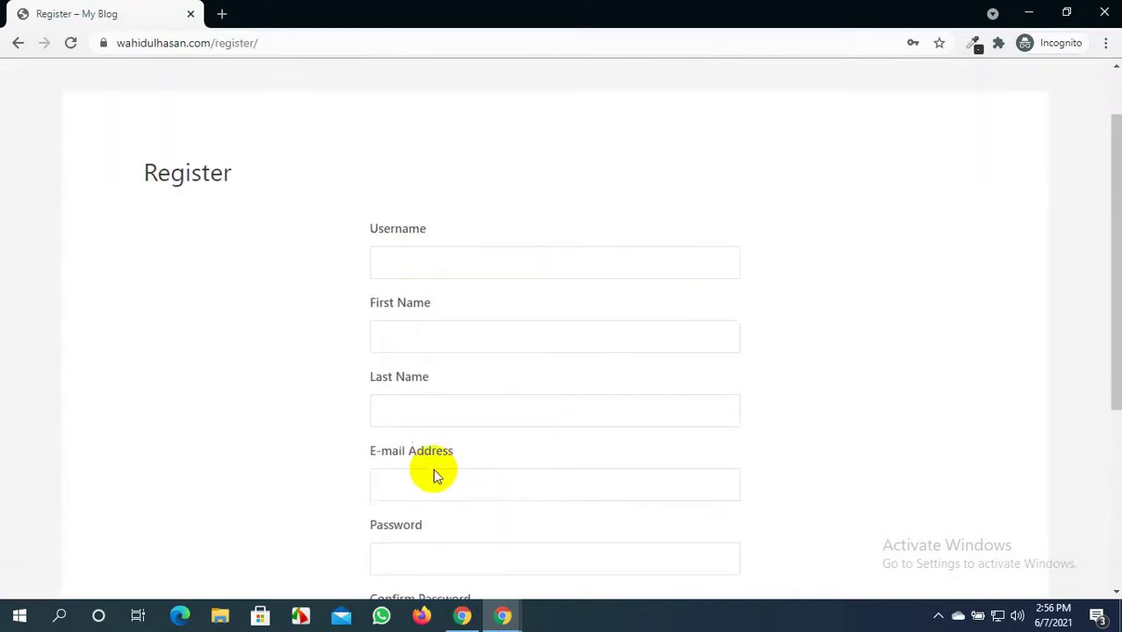
pyautogui.scroll(5, 640, 372)
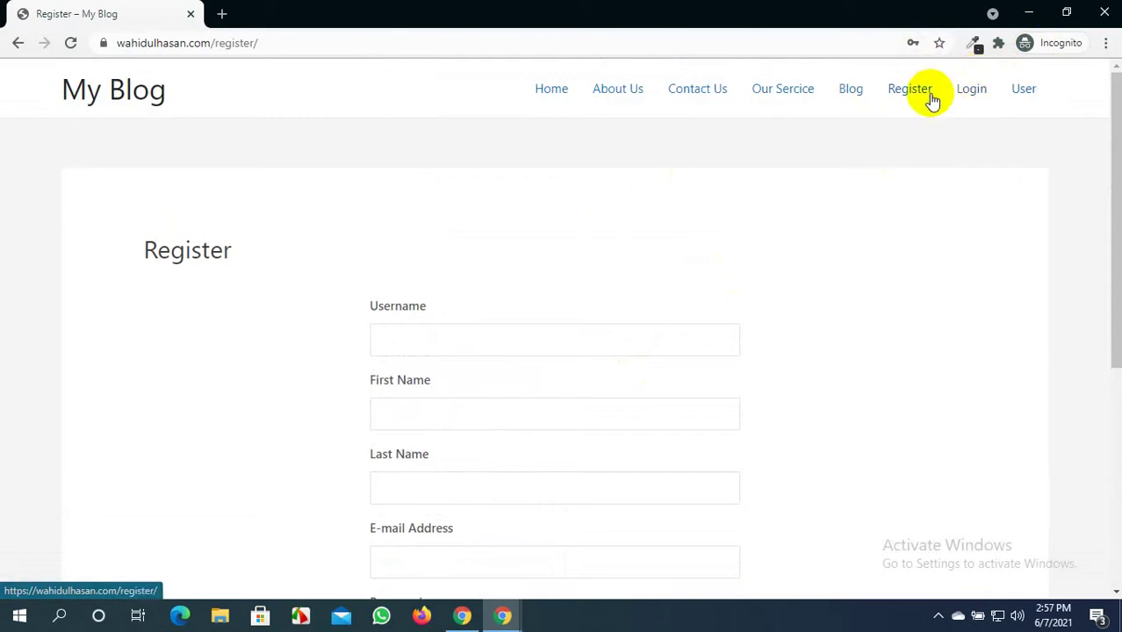
pyautogui.scroll(-3, 505, 262)
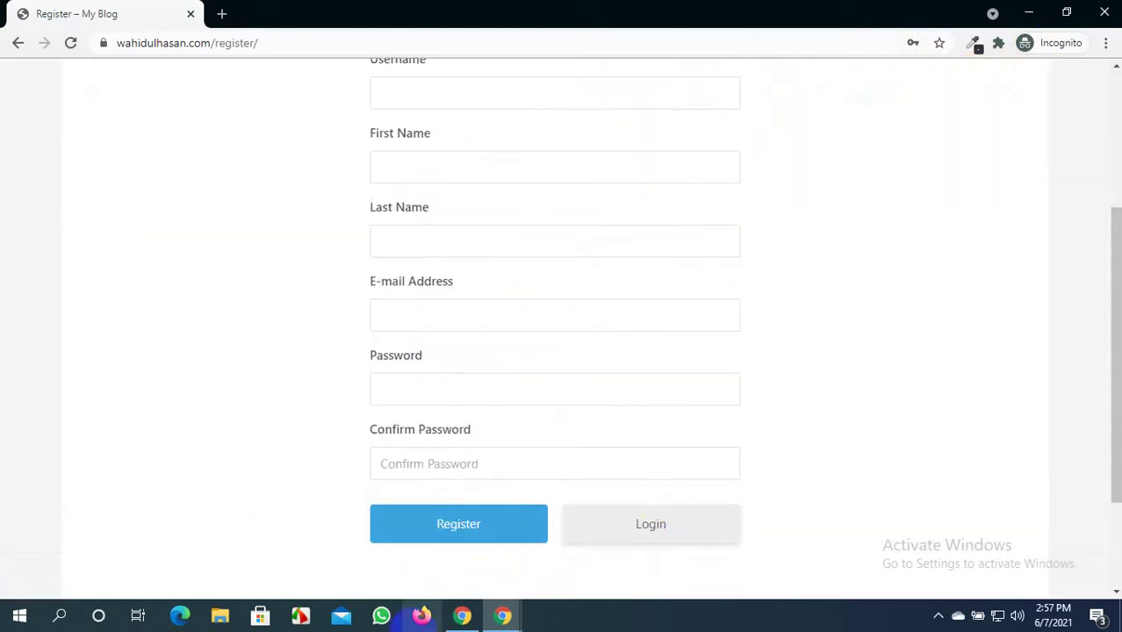
# Switch to the WordPress menu editor in the logged-in window and remove the Register item from main-menu
pyautogui.moveTo(513, 617)
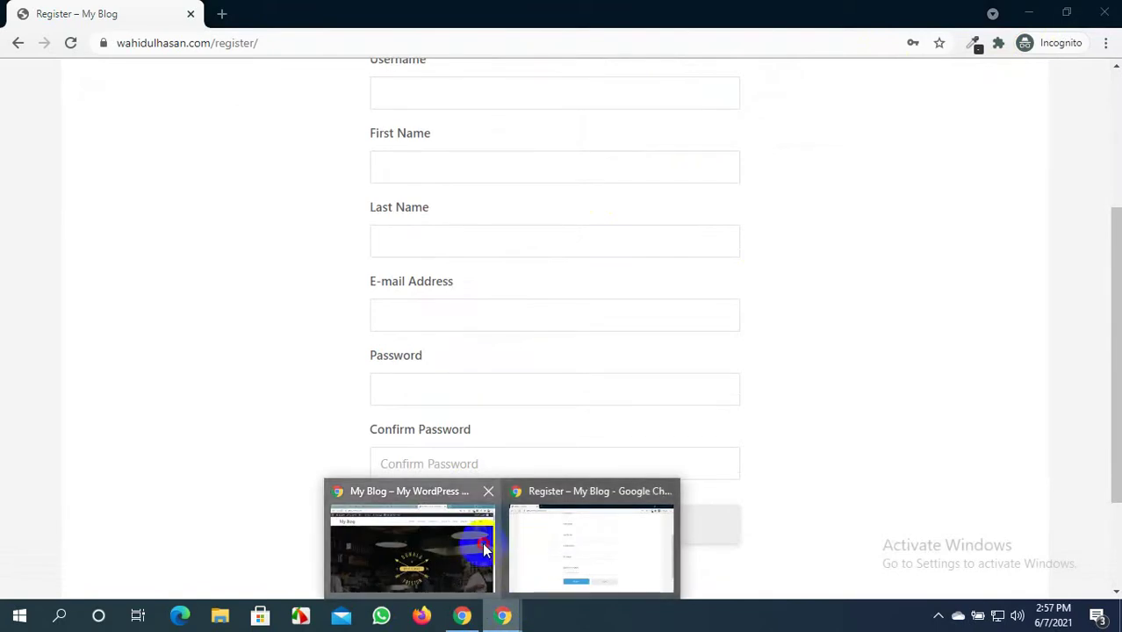
pyautogui.click(414, 526)
pyautogui.click(349, 10)
pyautogui.scroll(-5, 320, 226)
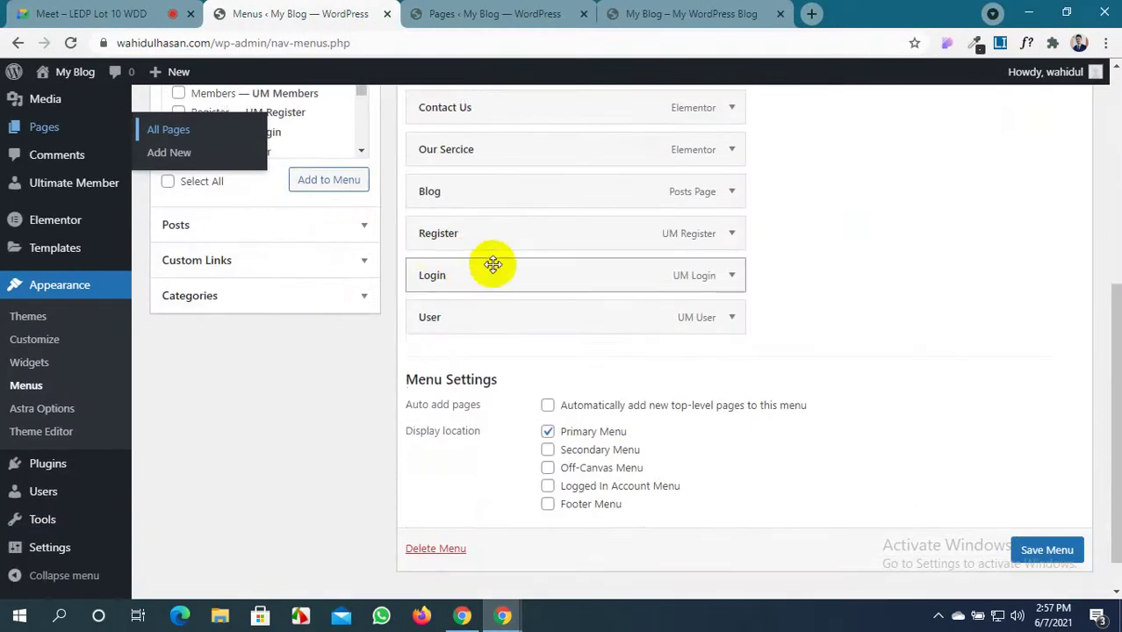
pyautogui.click(732, 233)
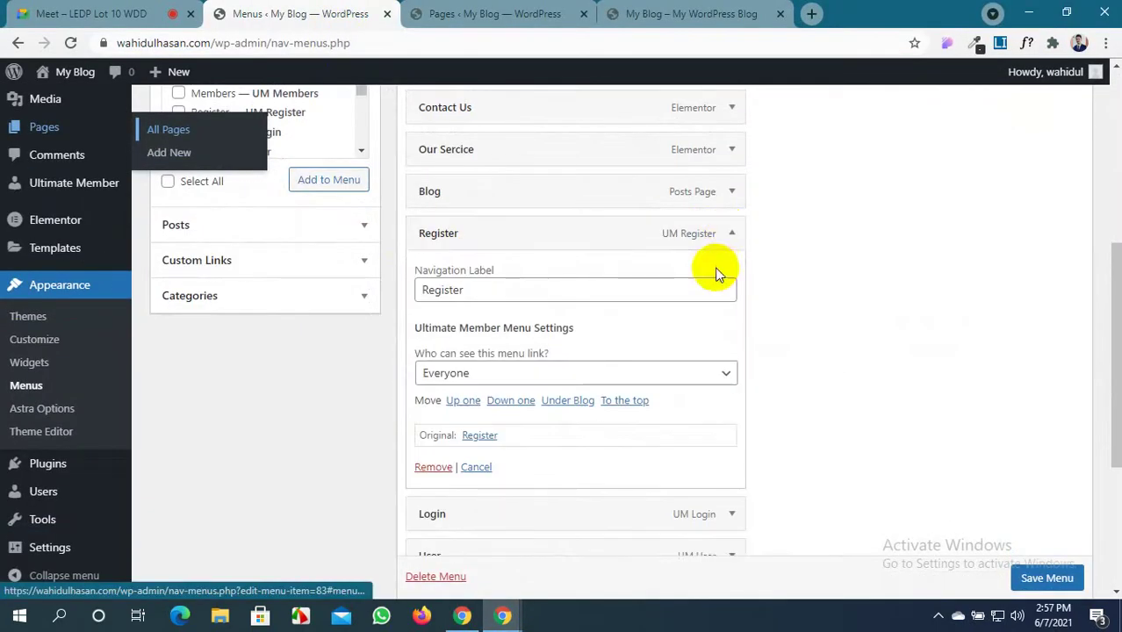
pyautogui.click(427, 467)
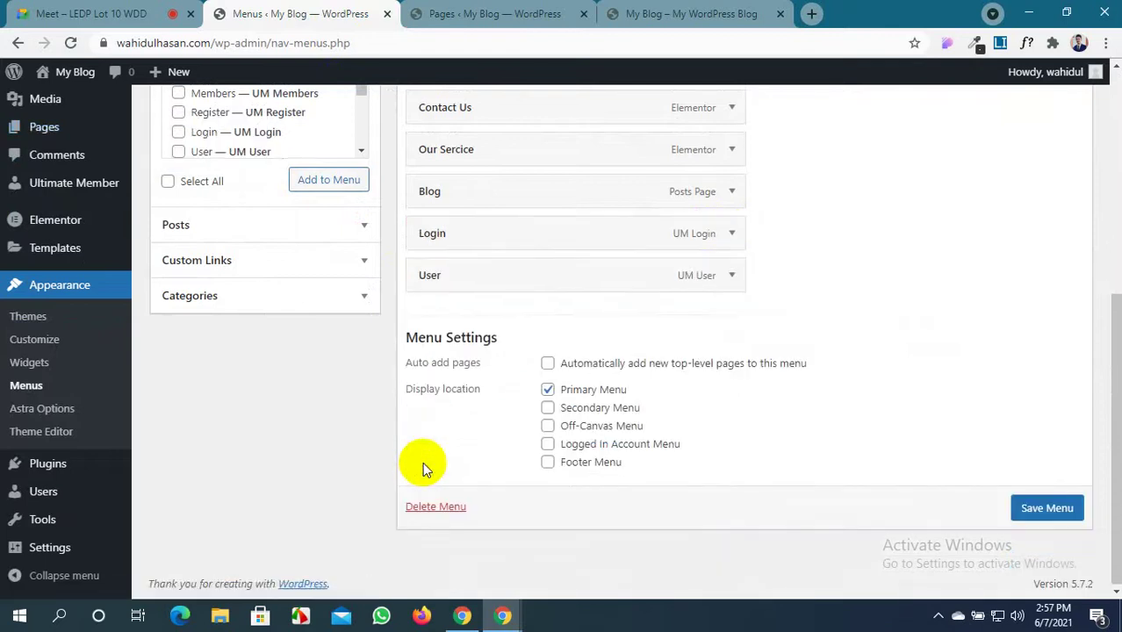
# Change the Login menu item's navigation label to "Login/ Reg" and save the menu
pyautogui.click(733, 234)
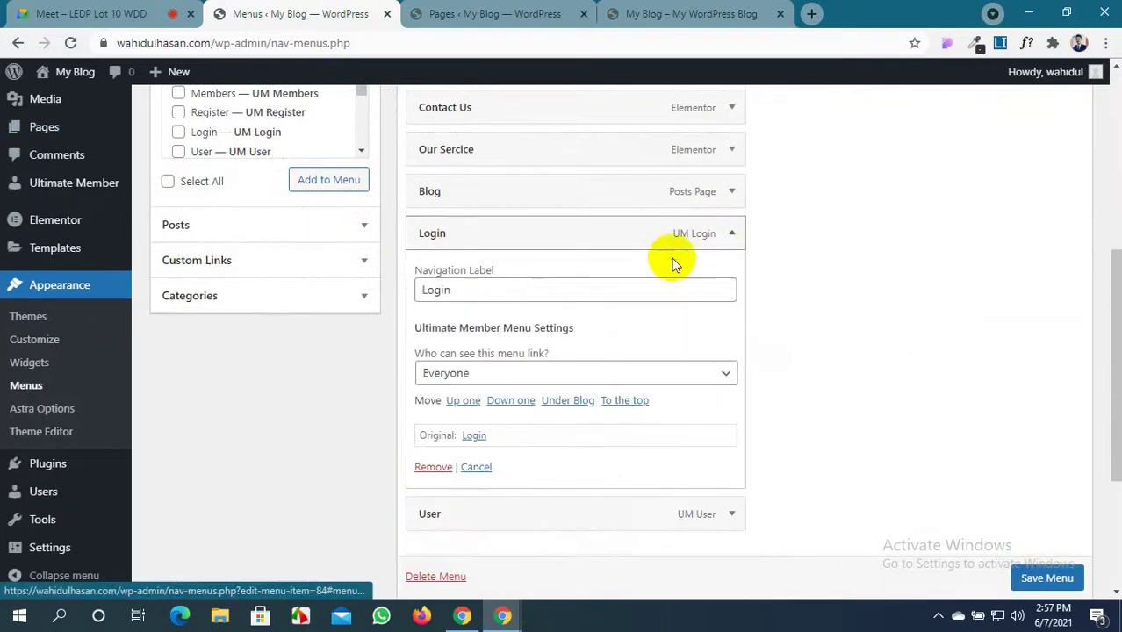
pyautogui.click(458, 290)
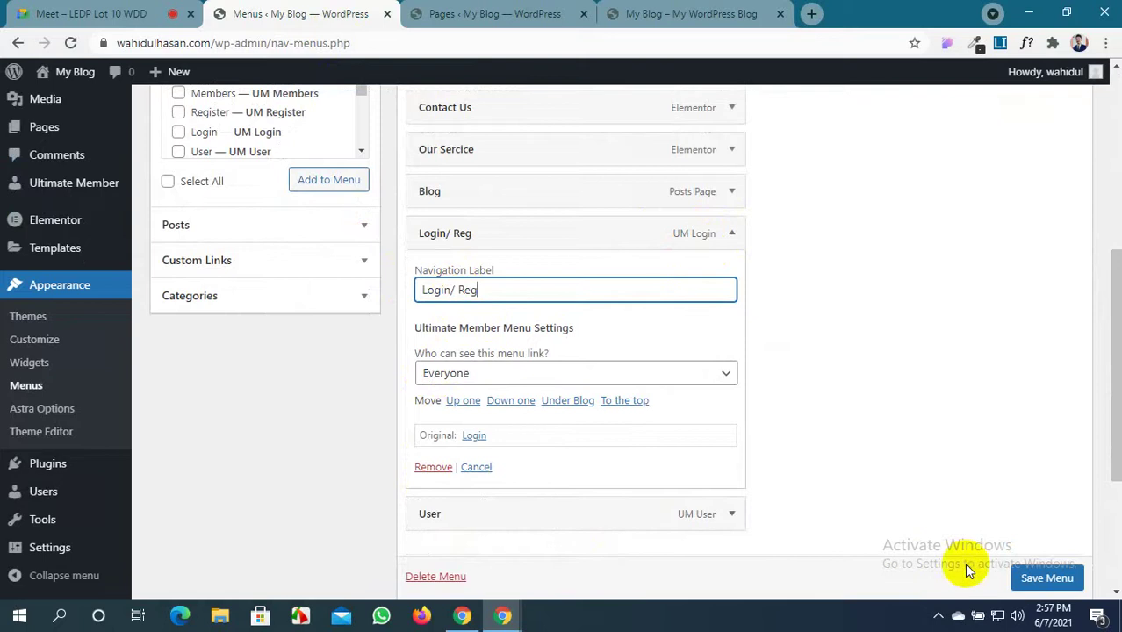
pyautogui.scroll(-1, 1009, 566)
pyautogui.click(1047, 577)
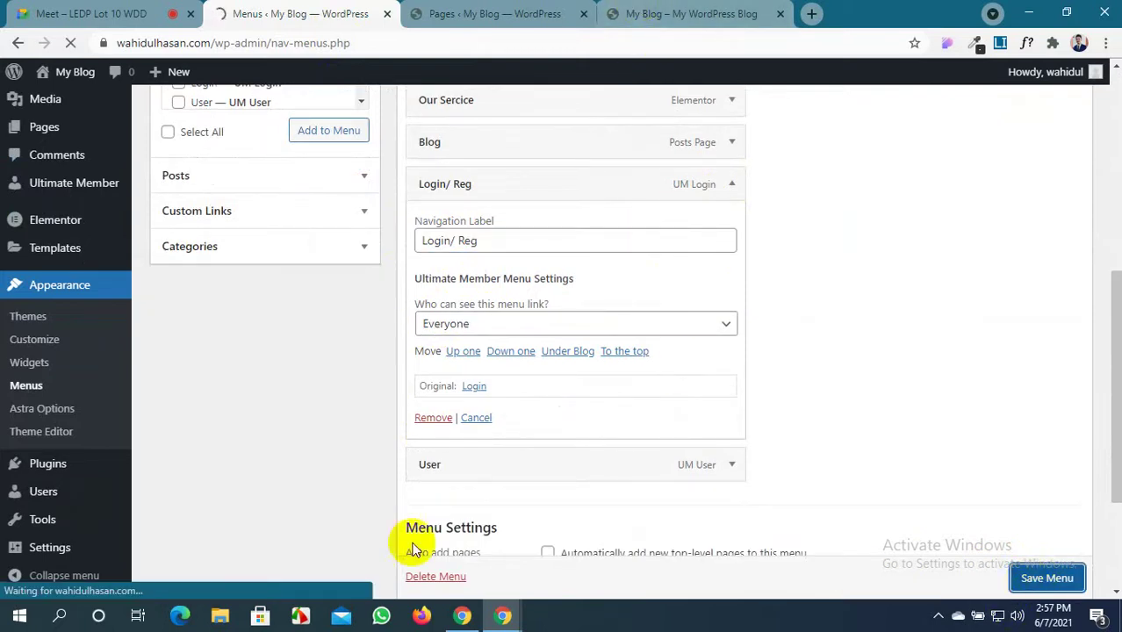
# Reload the live site while logged in and check the page that the Login/ Reg menu link opens
pyautogui.click(646, 12)
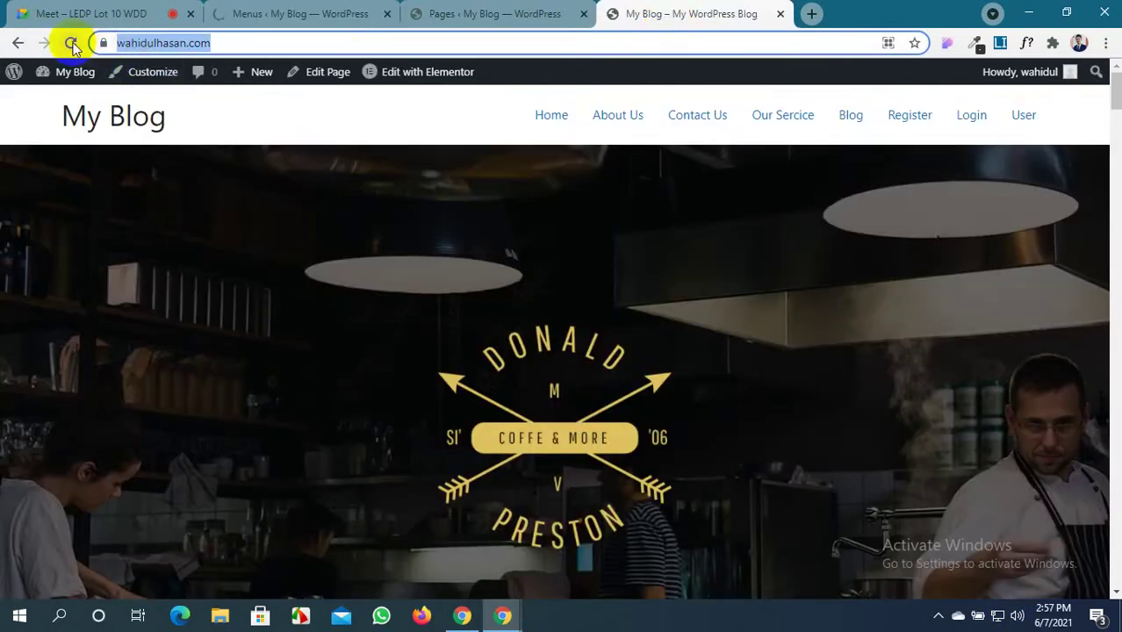
pyautogui.click(241, 8)
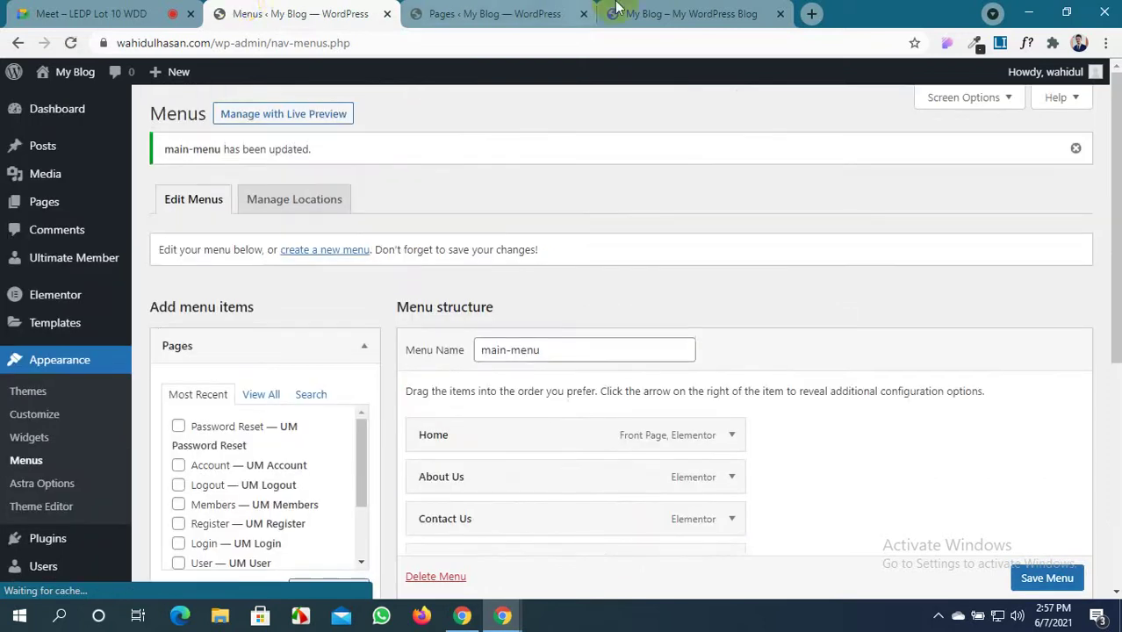
pyautogui.click(646, 12)
pyautogui.click(71, 43)
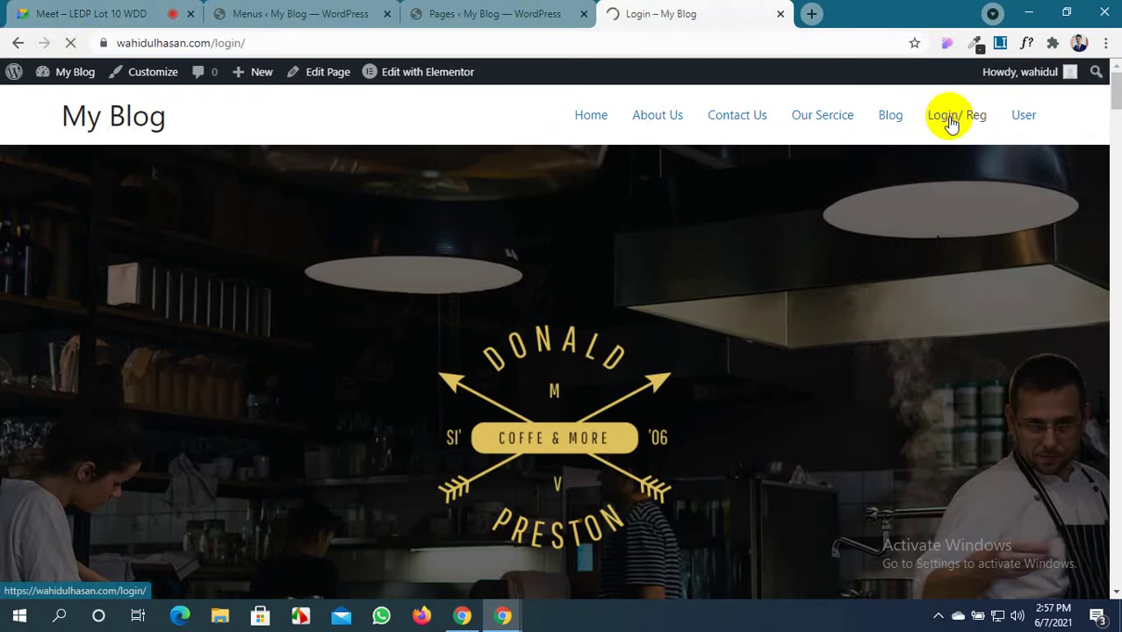
pyautogui.scroll(-1, 518, 346)
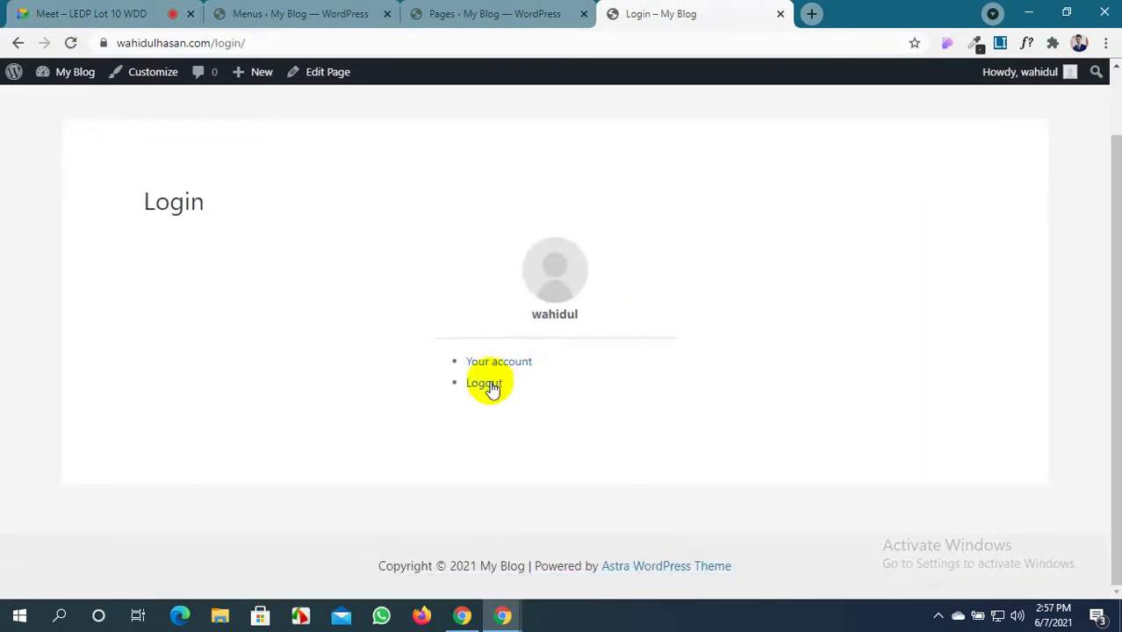
pyautogui.scroll(1, 492, 389)
# In the incognito window, open the Login page and check the links between the login and registration forms
pyautogui.moveTo(502, 615)
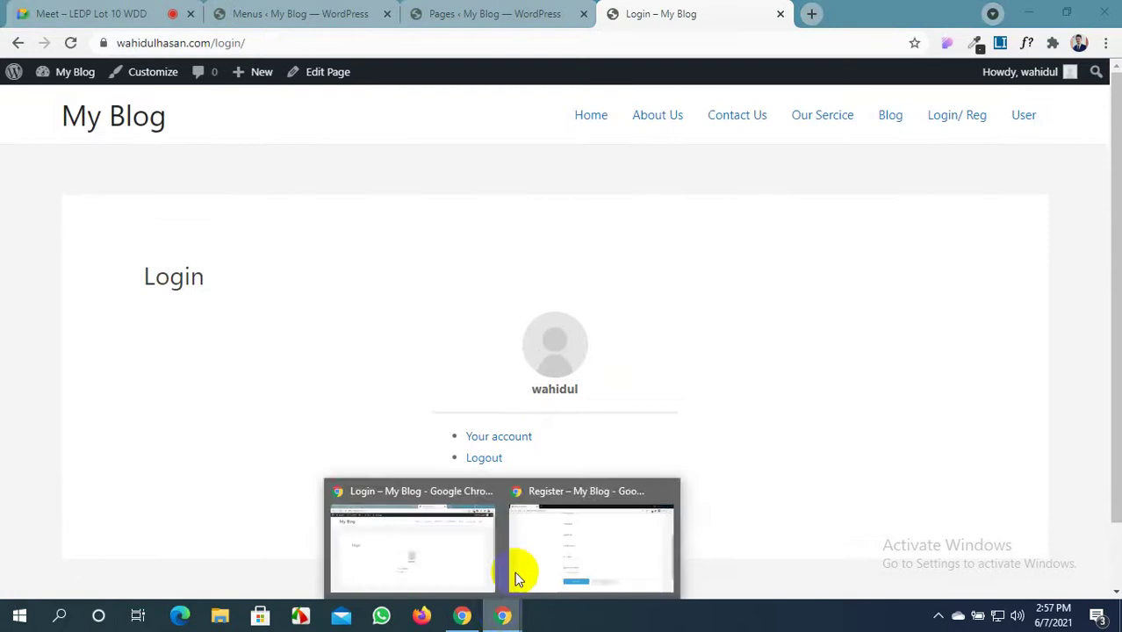
pyautogui.click(549, 525)
pyautogui.scroll(3, 597, 395)
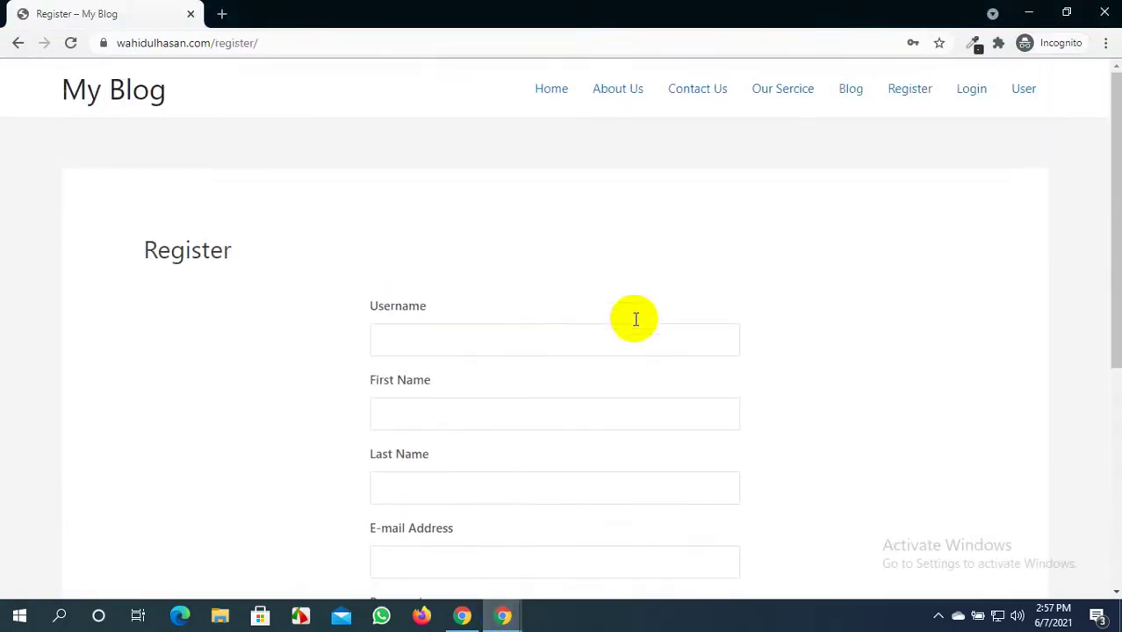
pyautogui.click(966, 87)
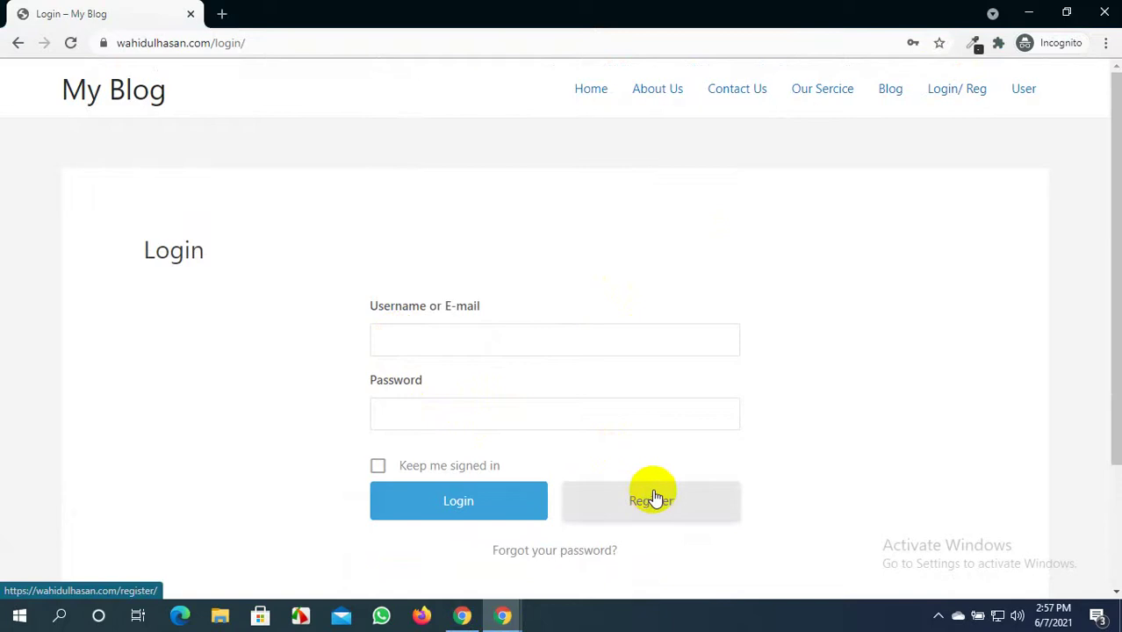
pyautogui.scroll(-5, 546, 316)
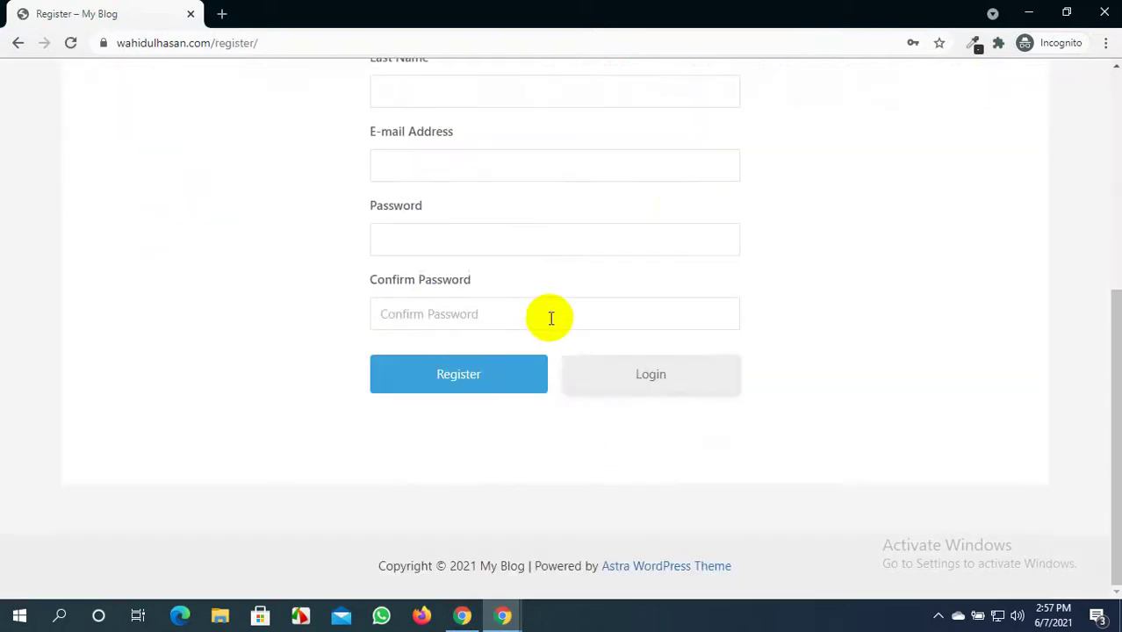
pyautogui.scroll(5, 605, 376)
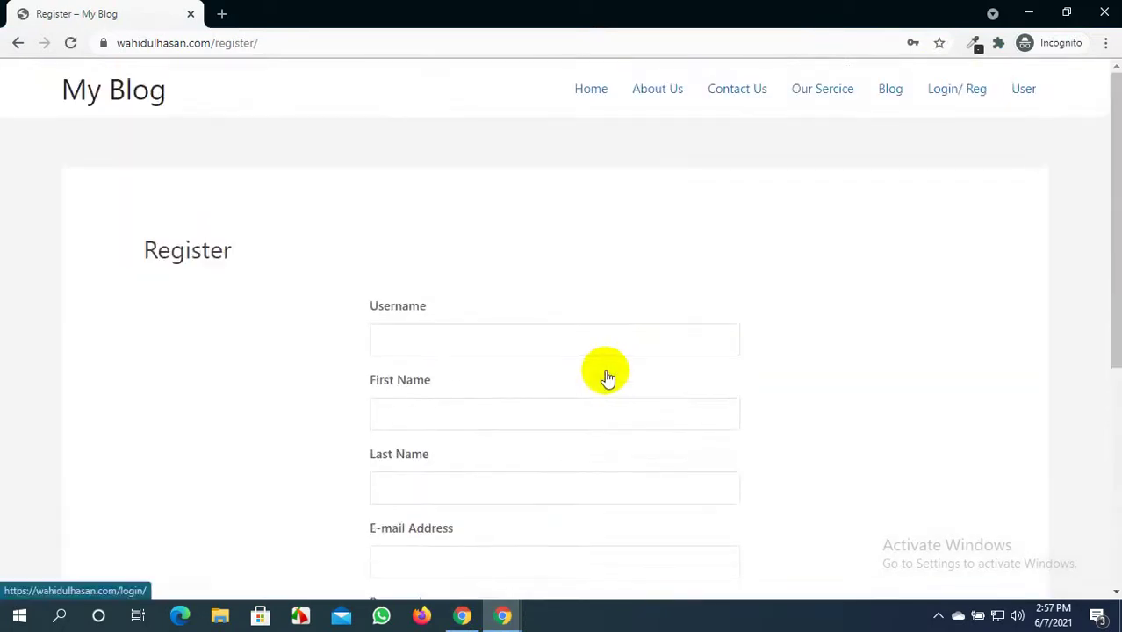
pyautogui.scroll(-5, 597, 365)
pyautogui.click(640, 383)
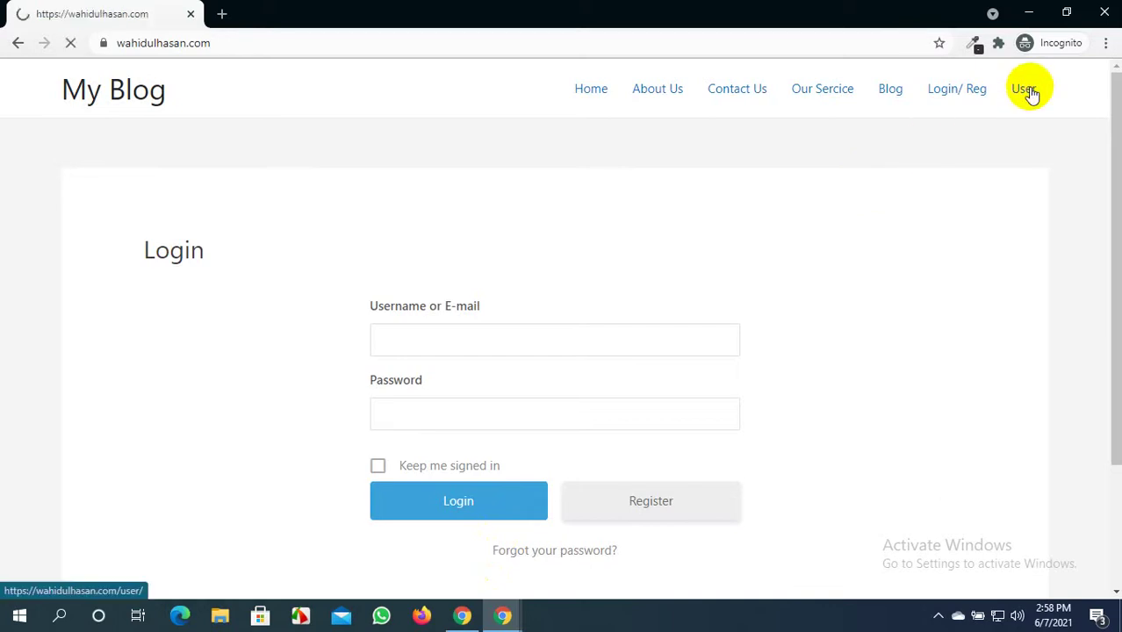
# Follow the User menu link as a logged-out visitor and examine the page it leads to
pyautogui.scroll(-2, 339, 347)
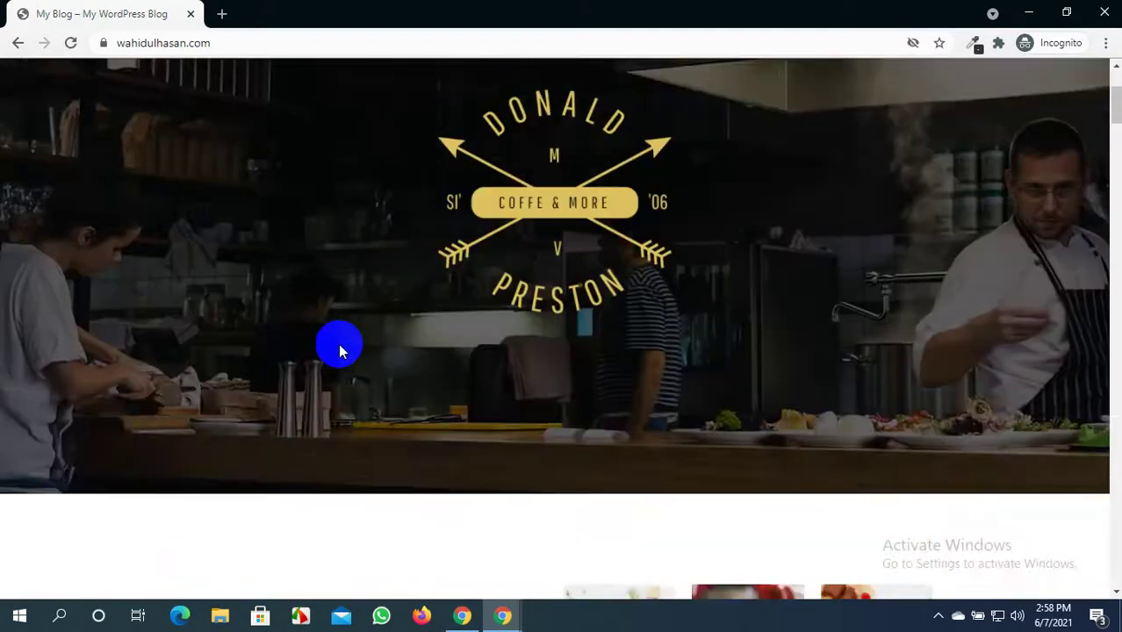
pyautogui.scroll(2, 339, 346)
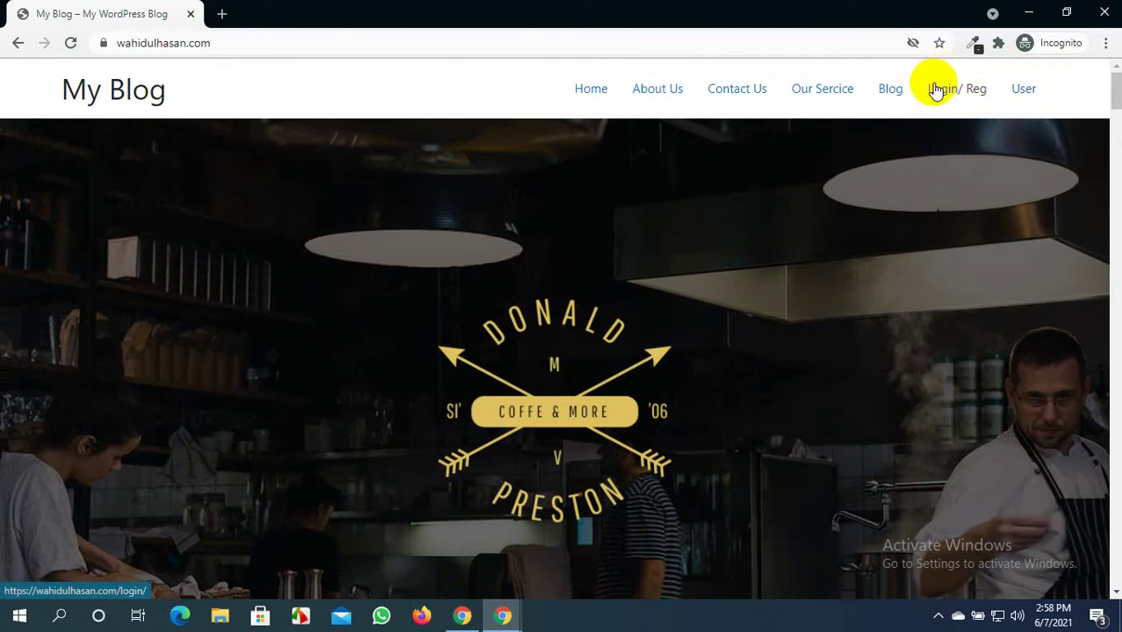
pyautogui.click(465, 618)
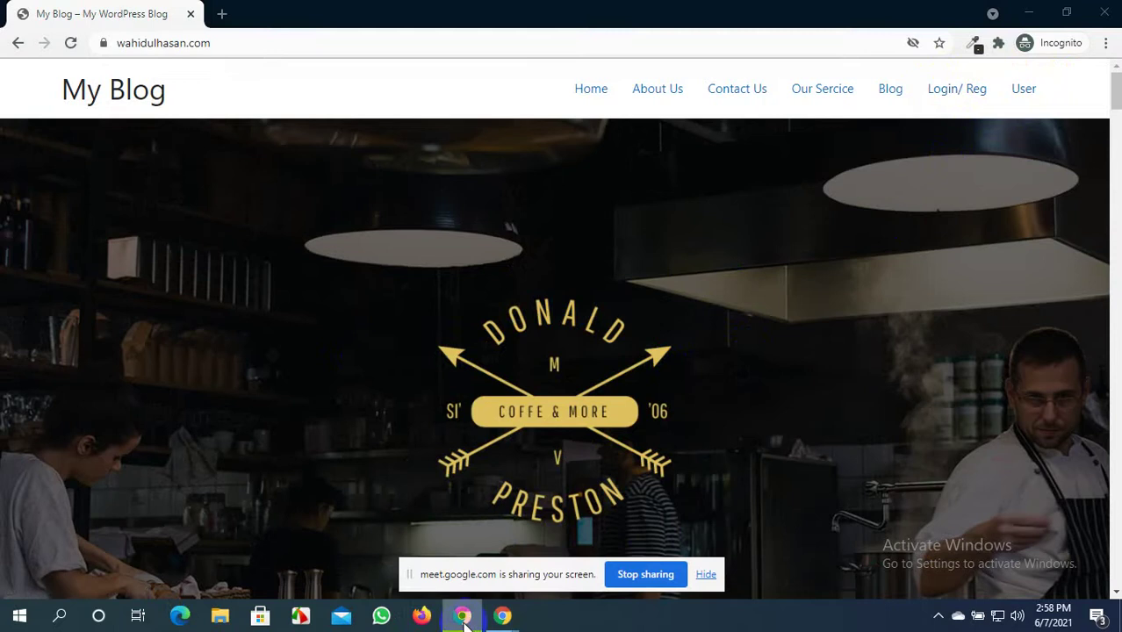
pyautogui.click(709, 574)
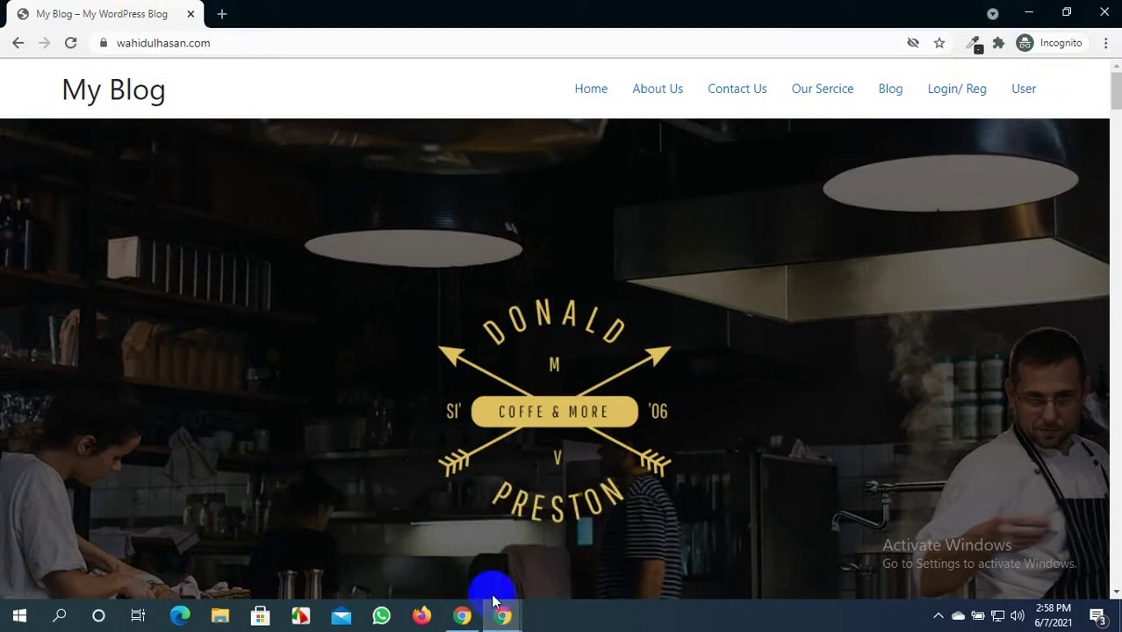
pyautogui.moveTo(503, 617)
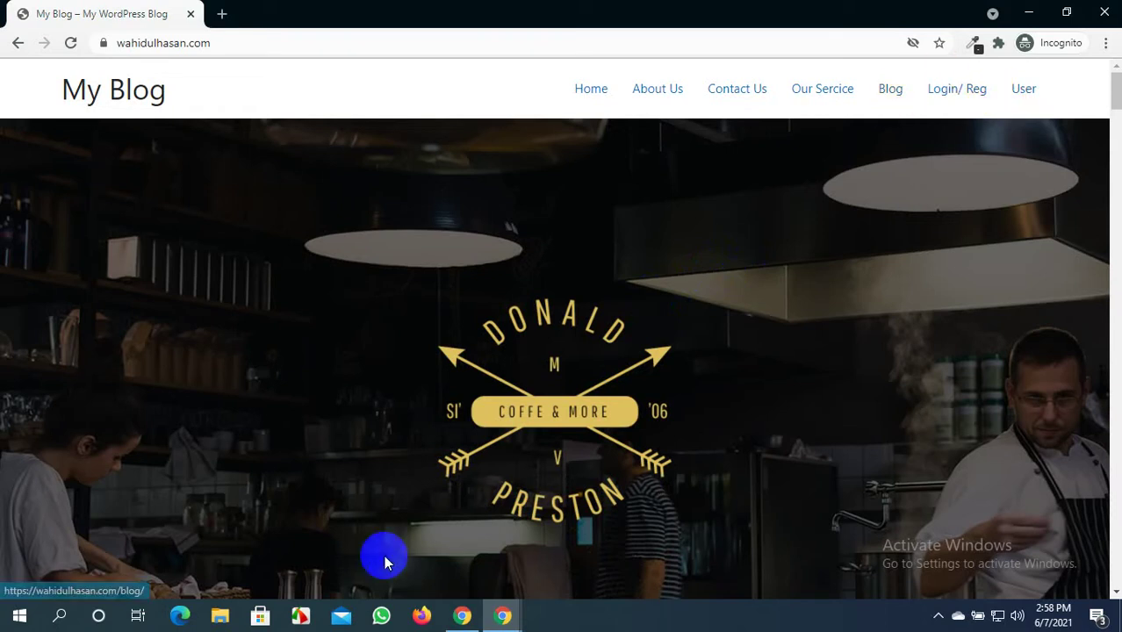
# Return to the menu editor in the logged-in window and make the Login/ Reg menu link visible to Logged Out Users only
pyautogui.click(503, 616)
pyautogui.click(464, 553)
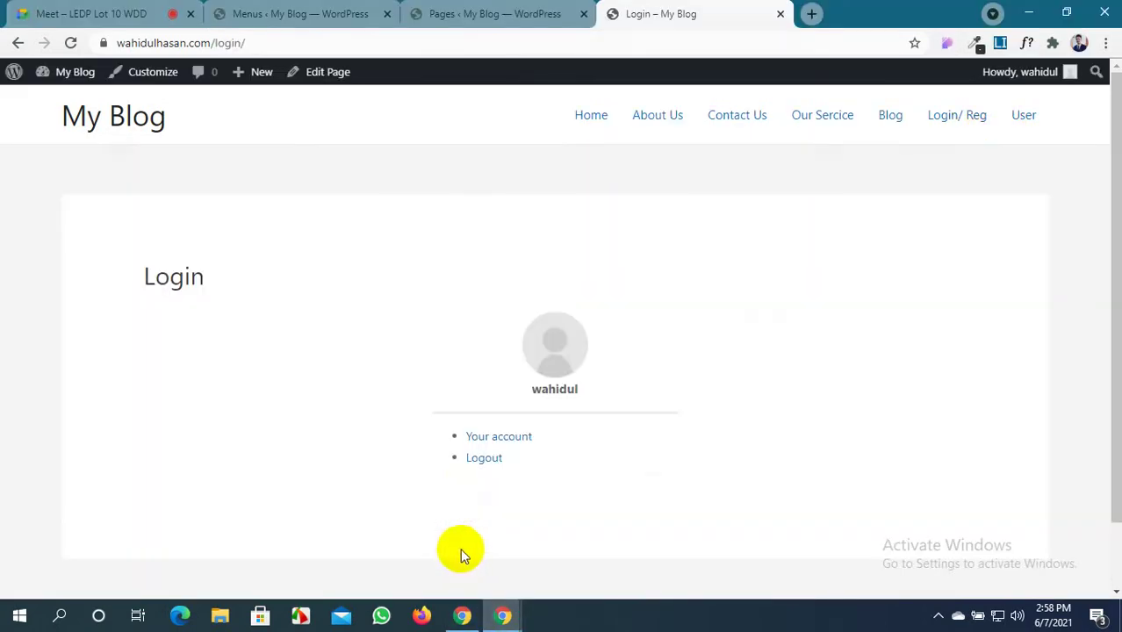
pyautogui.click(458, 14)
pyautogui.scroll(3, 493, 200)
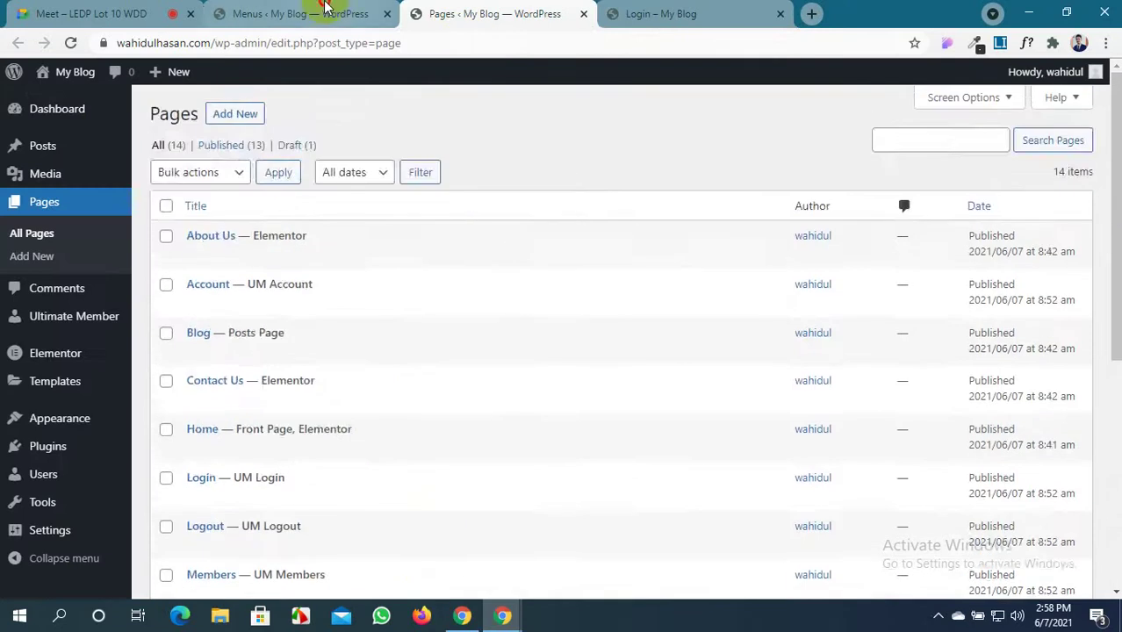
pyautogui.click(325, 13)
pyautogui.scroll(-4, 466, 400)
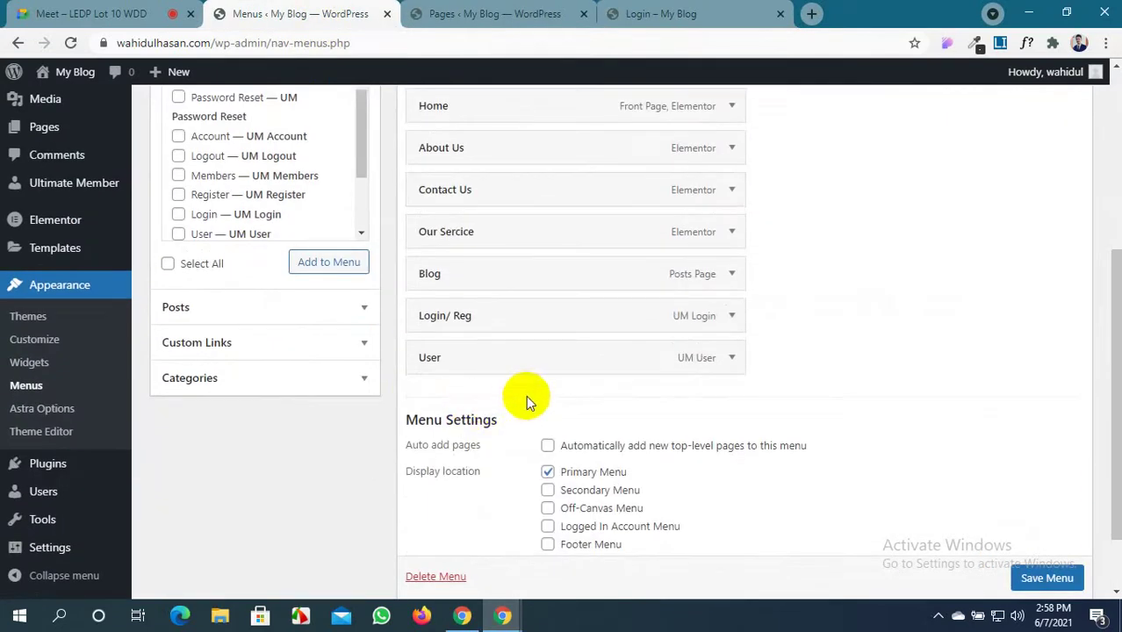
pyautogui.click(732, 318)
pyautogui.scroll(-1, 539, 367)
pyautogui.scroll(-1, 539, 367)
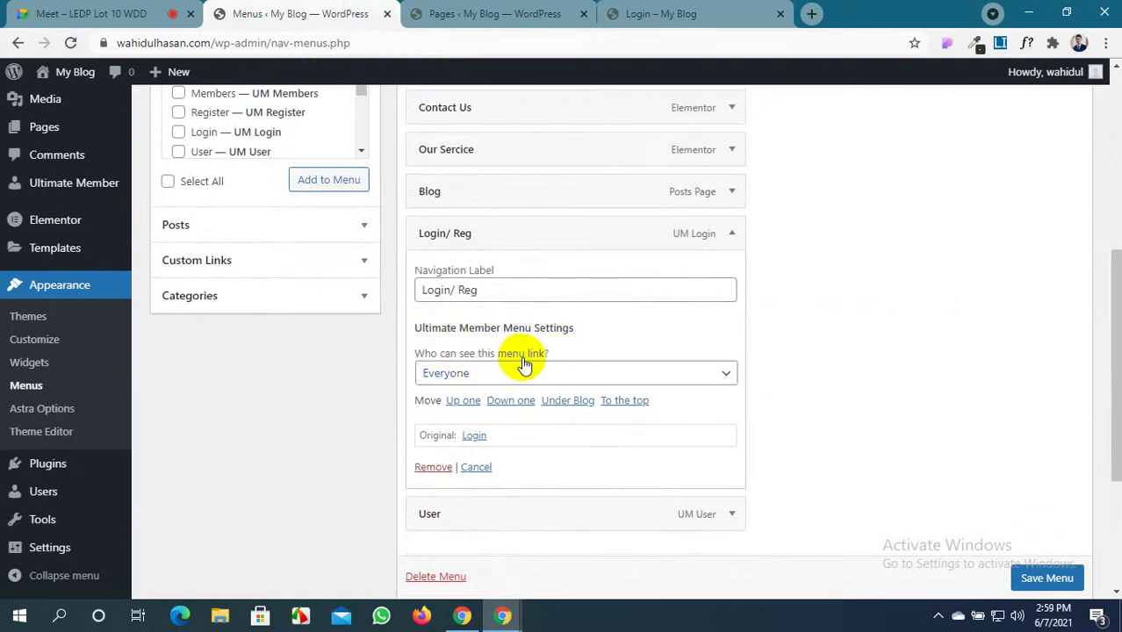
pyautogui.click(718, 376)
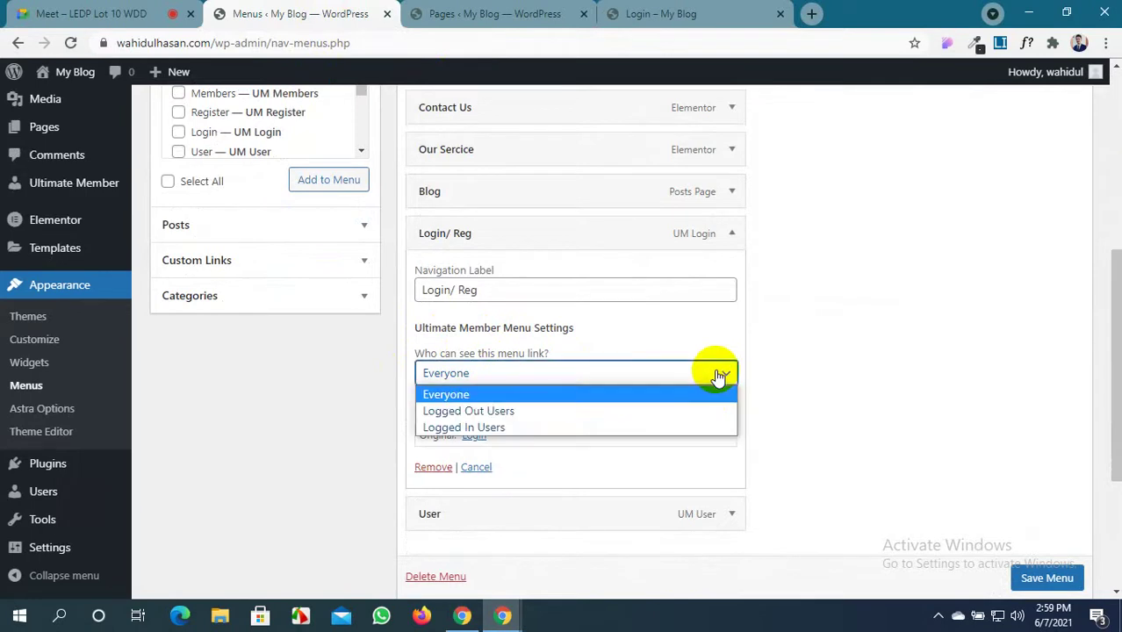
pyautogui.click(632, 411)
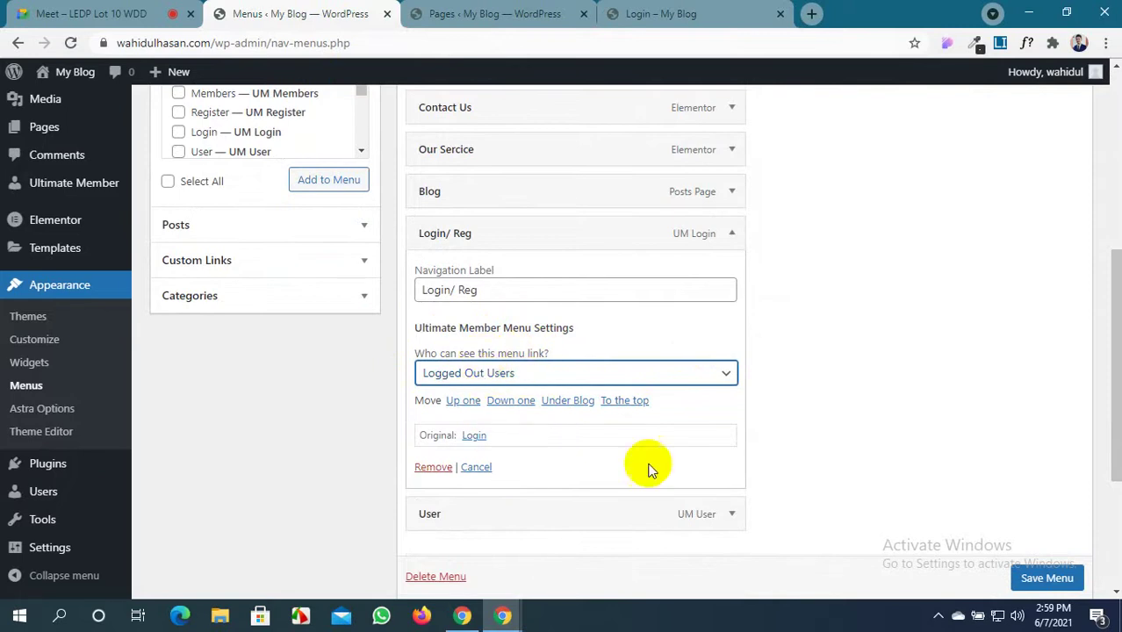
# Rename the User menu item to Profile and make its link visible to Logged In Users only
pyautogui.scroll(-3, 790, 368)
pyautogui.click(732, 276)
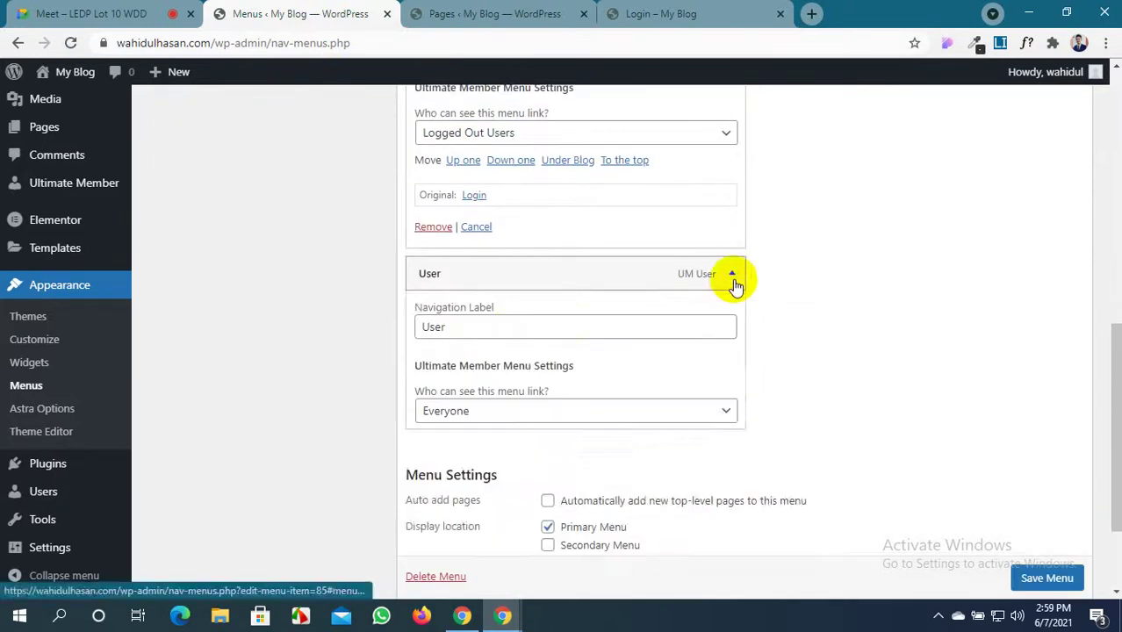
pyautogui.moveTo(474, 330); pyautogui.dragTo(419, 331)
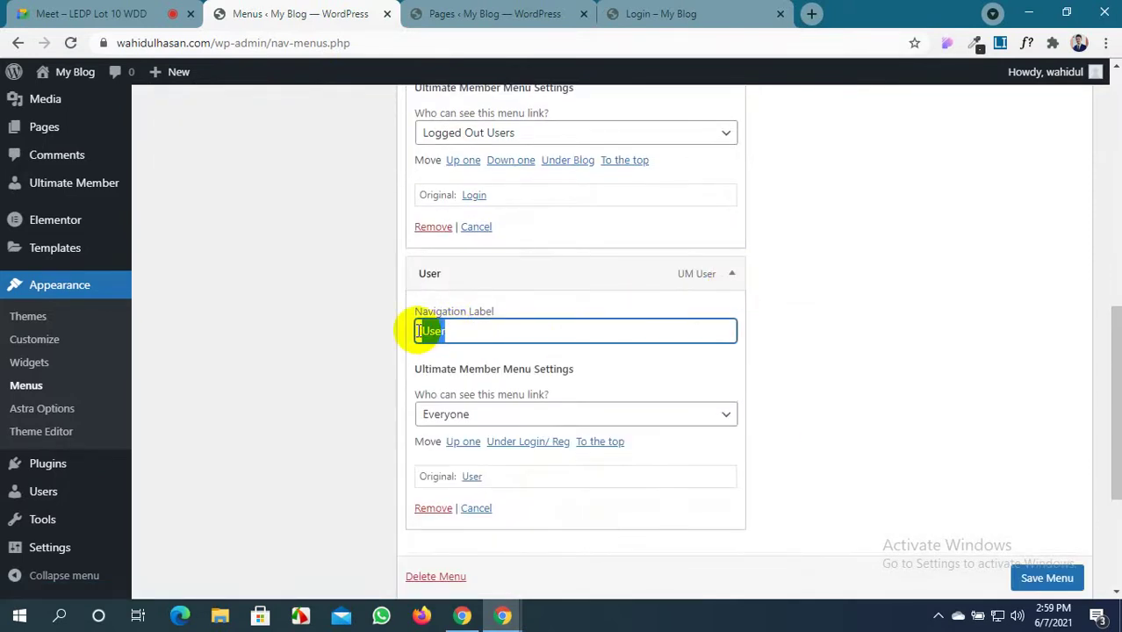
pyautogui.write('Profile')
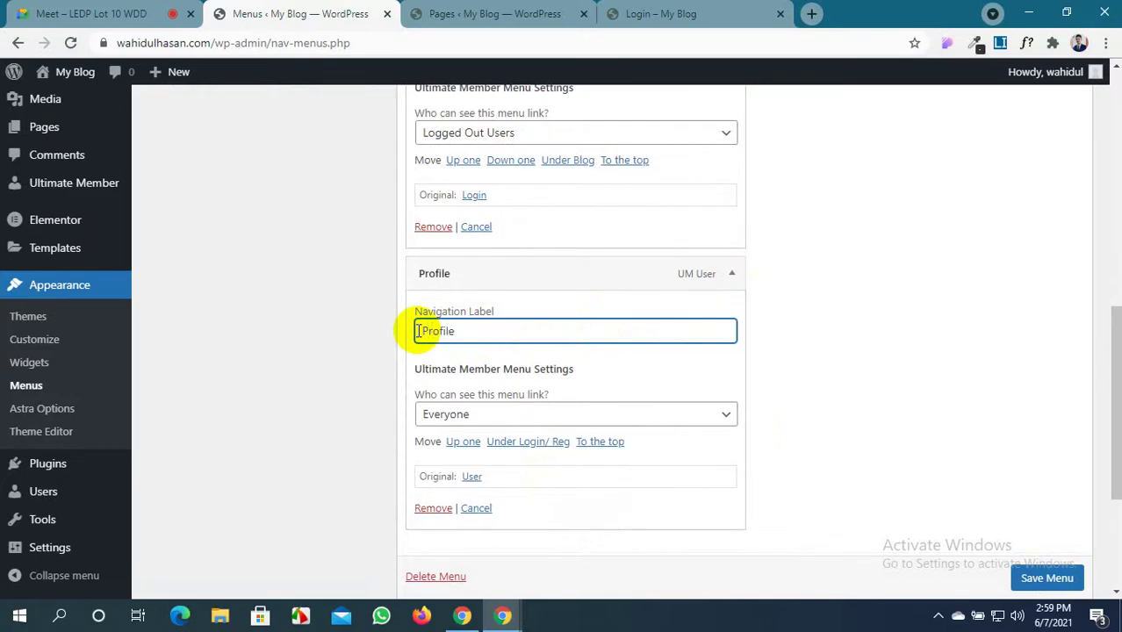
pyautogui.click(590, 417)
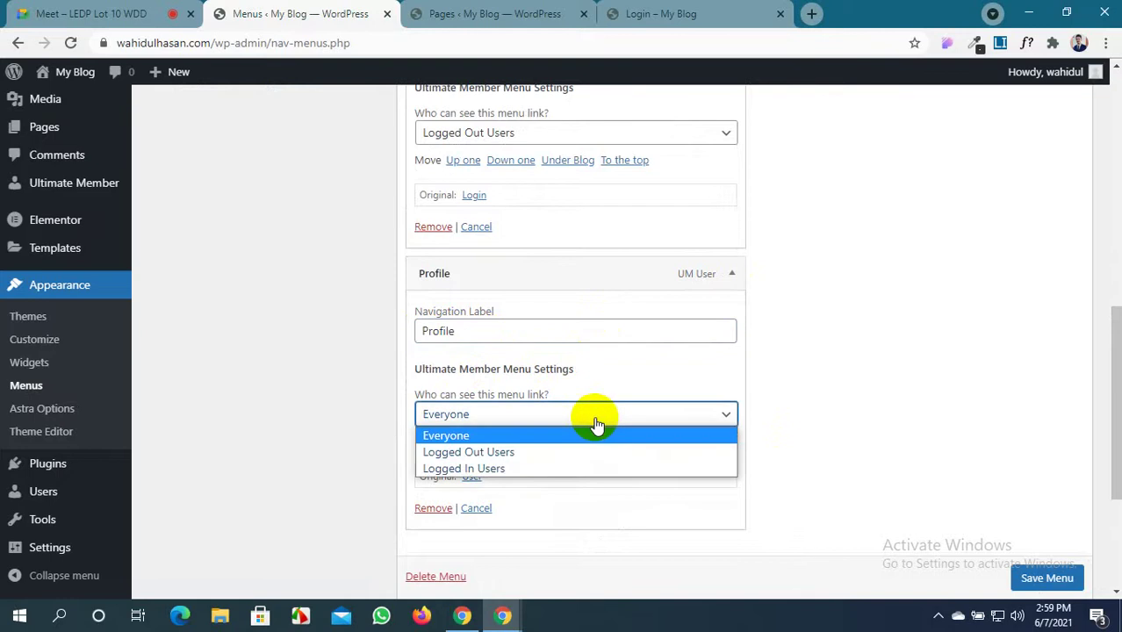
pyautogui.click(544, 469)
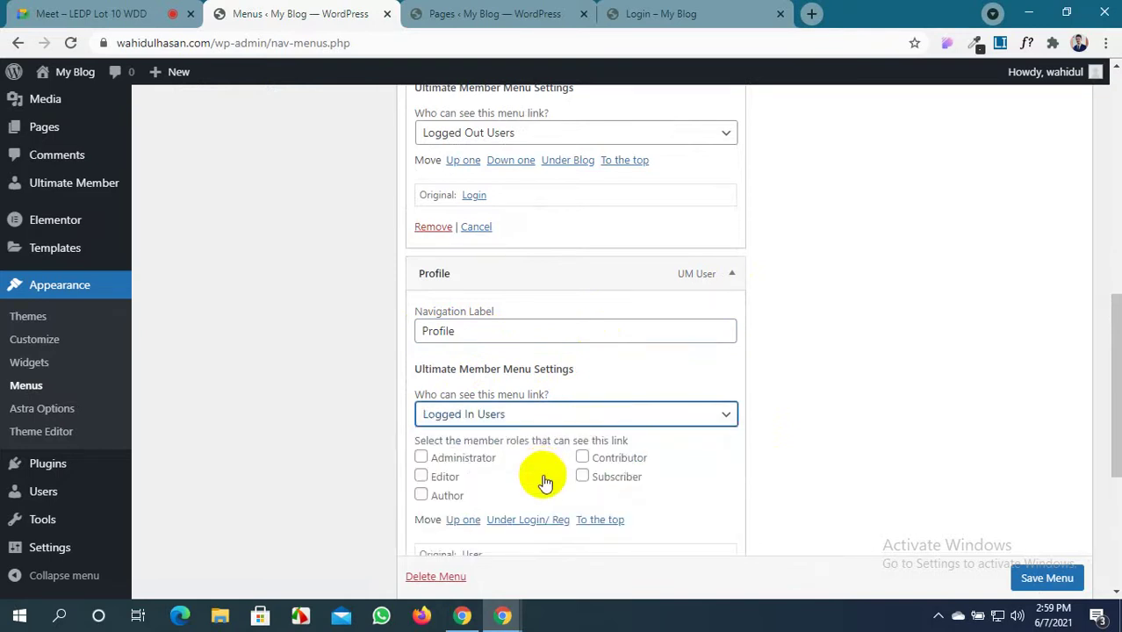
# Allow the Administrator, Editor, Author, Contributor and Subscriber roles to see the Profile link, and save the menu
pyautogui.scroll(-1, 546, 481)
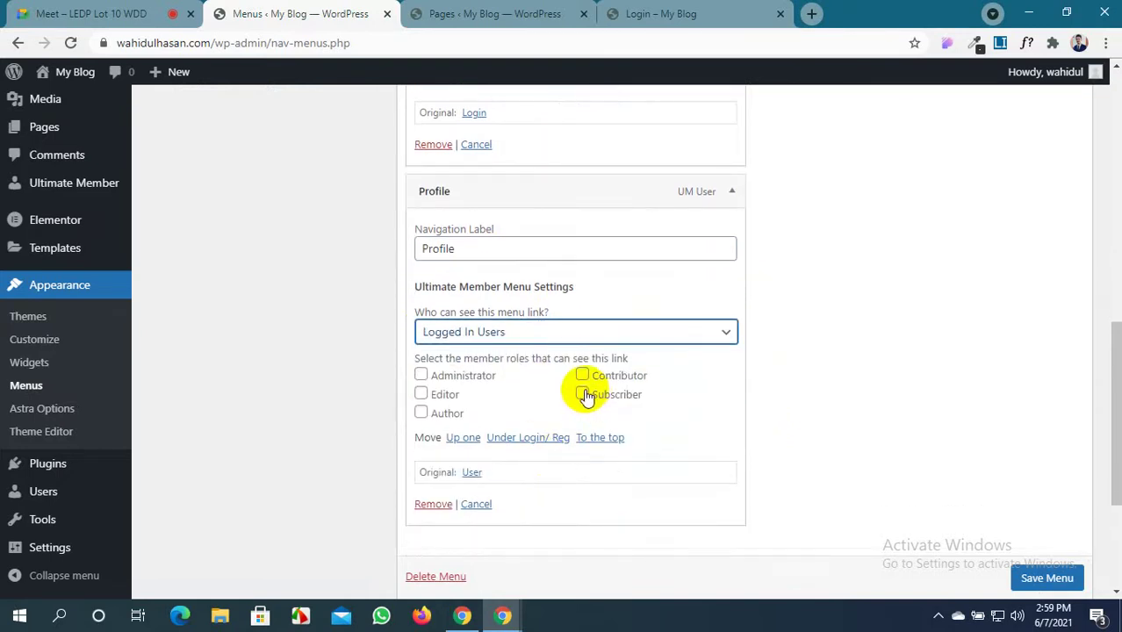
pyautogui.click(421, 375)
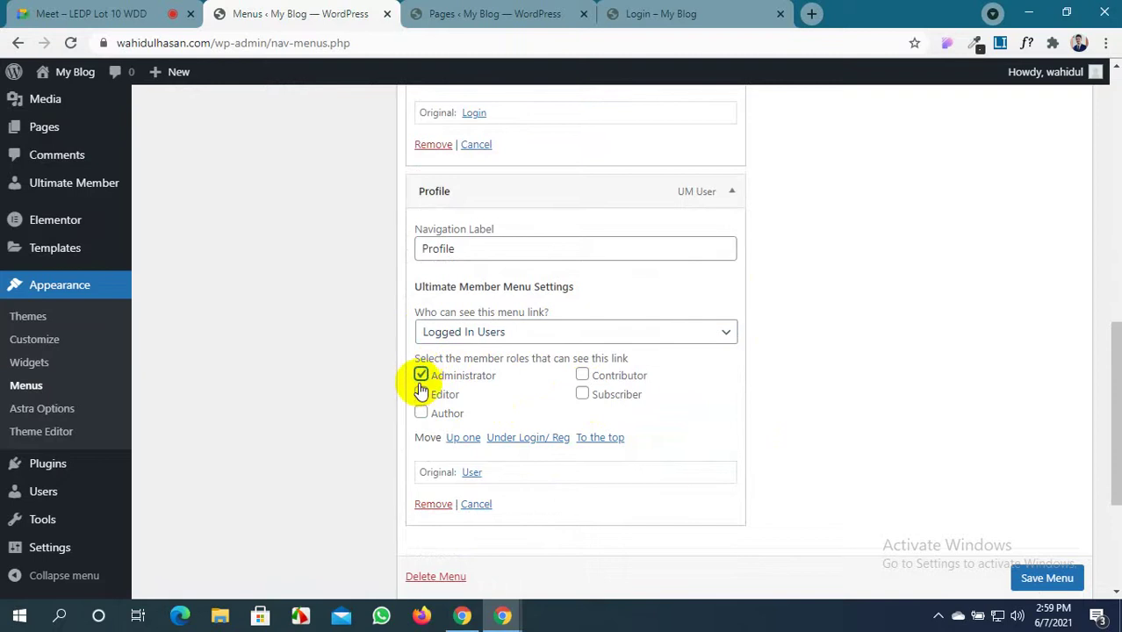
pyautogui.click(421, 393)
pyautogui.click(423, 413)
pyautogui.click(584, 377)
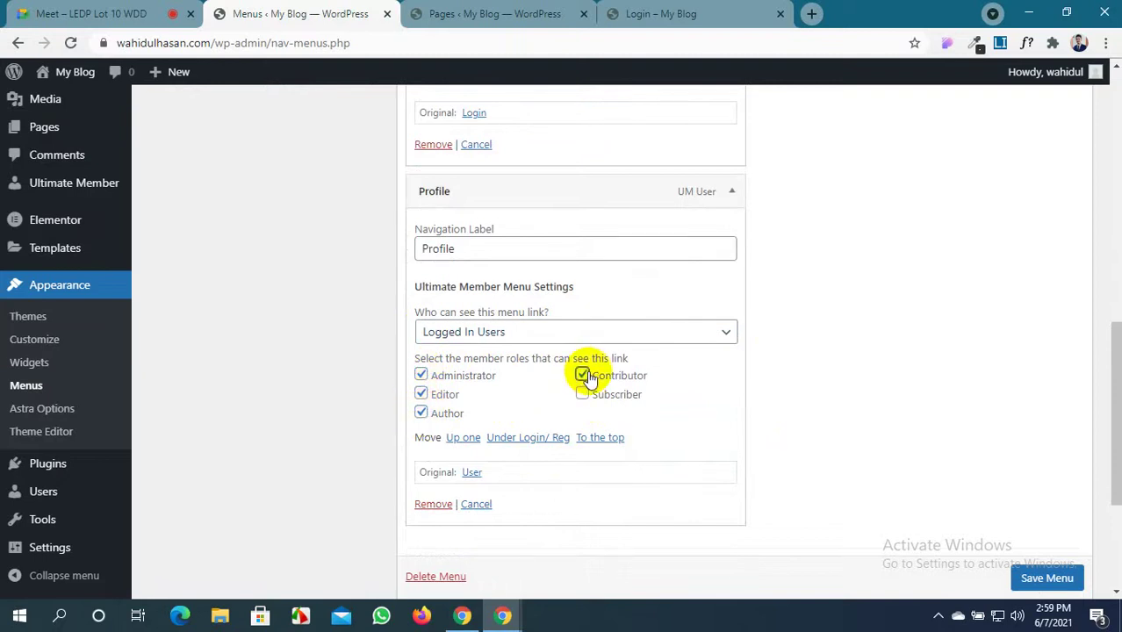
pyautogui.click(582, 394)
pyautogui.scroll(-1, 1040, 579)
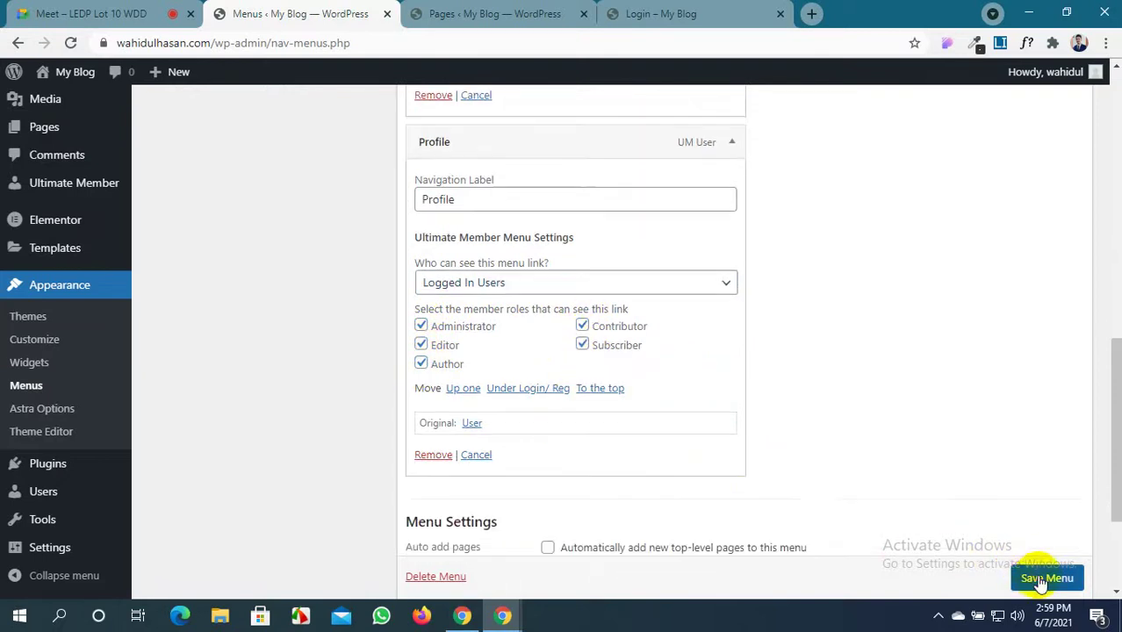
pyautogui.click(1044, 578)
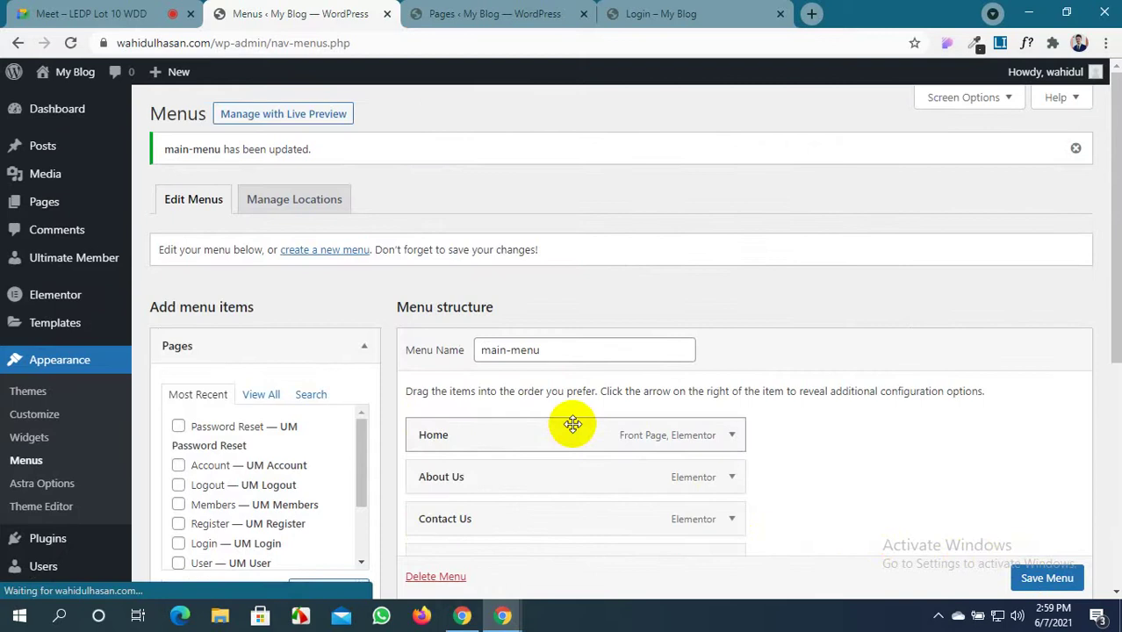
pyautogui.scroll(-5, 572, 423)
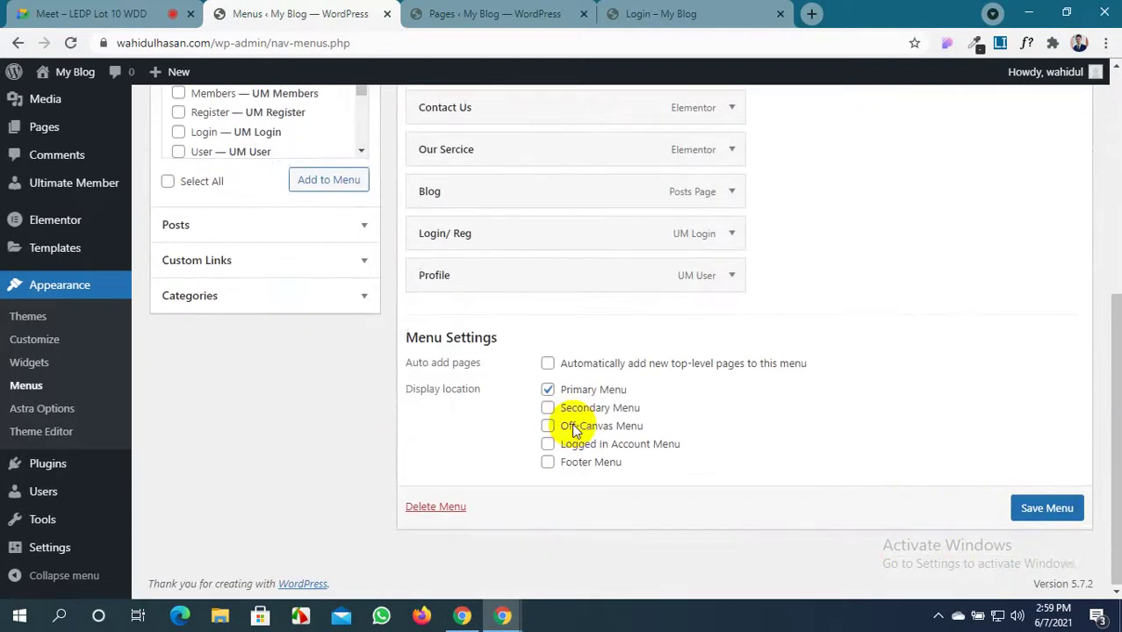
pyautogui.click(1079, 512)
# Reload the live site while logged in, follow the Profile menu link and examine the profile page
pyautogui.click(689, 13)
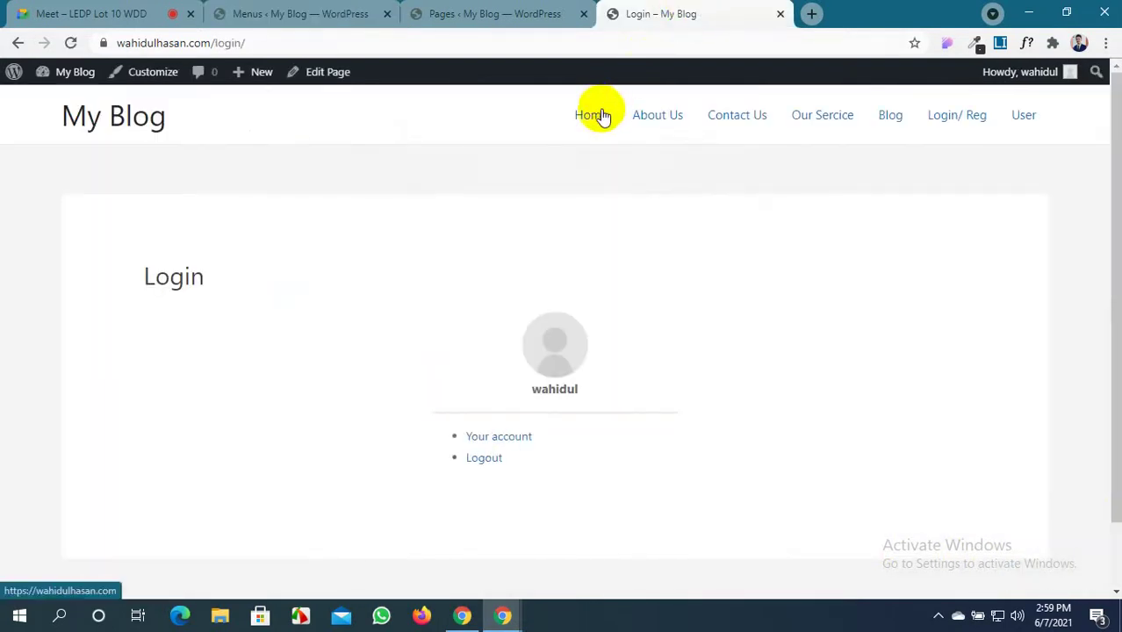
pyautogui.click(71, 43)
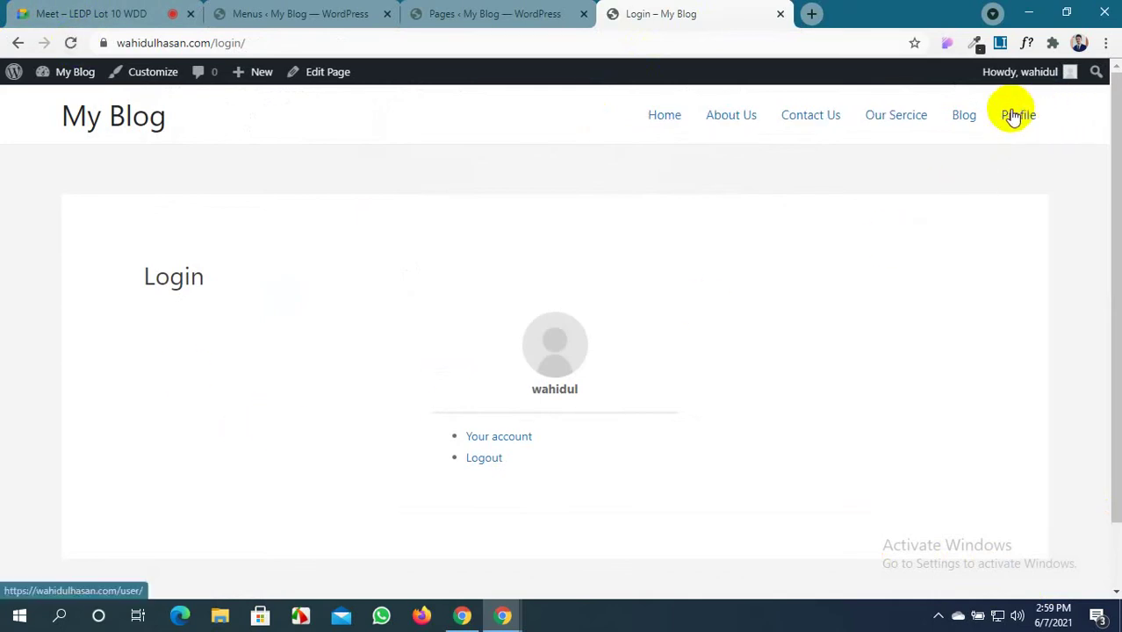
pyautogui.click(1014, 117)
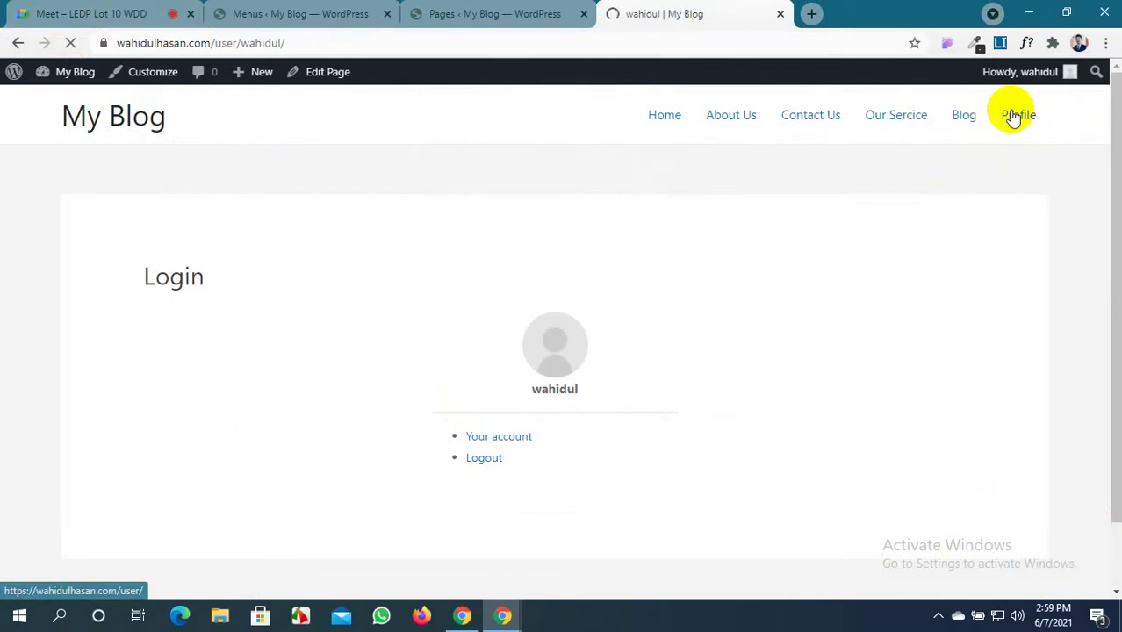
pyautogui.scroll(-3, 524, 340)
pyautogui.scroll(-3, 525, 340)
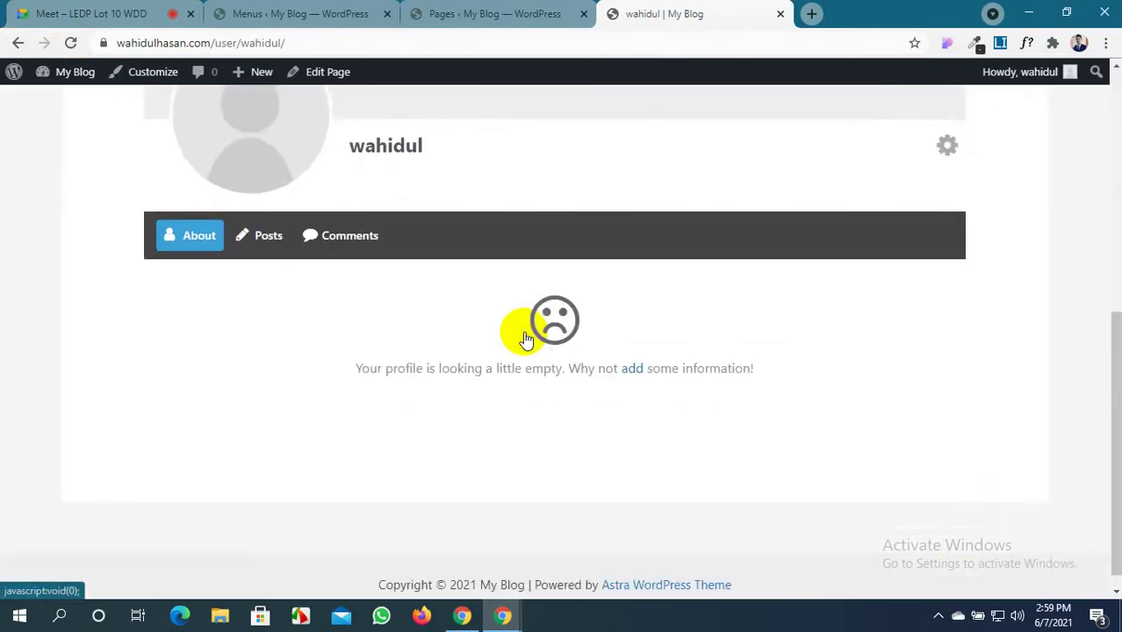
pyautogui.scroll(5, 525, 340)
pyautogui.scroll(-3, 525, 339)
pyautogui.scroll(3, 525, 340)
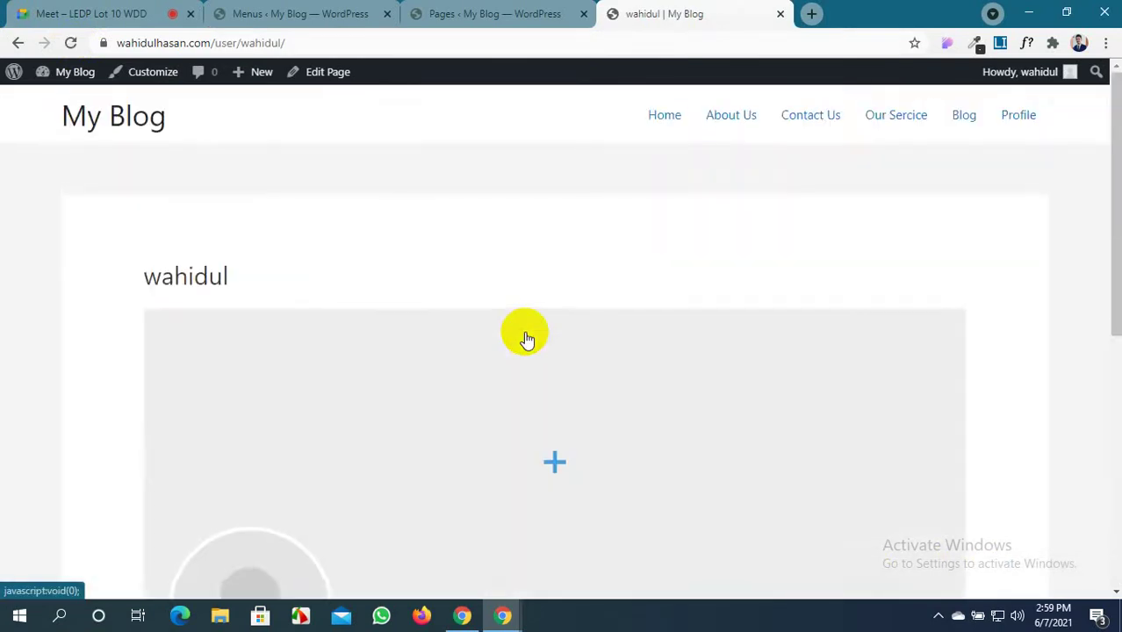
pyautogui.scroll(-6, 525, 340)
pyautogui.scroll(6, 524, 340)
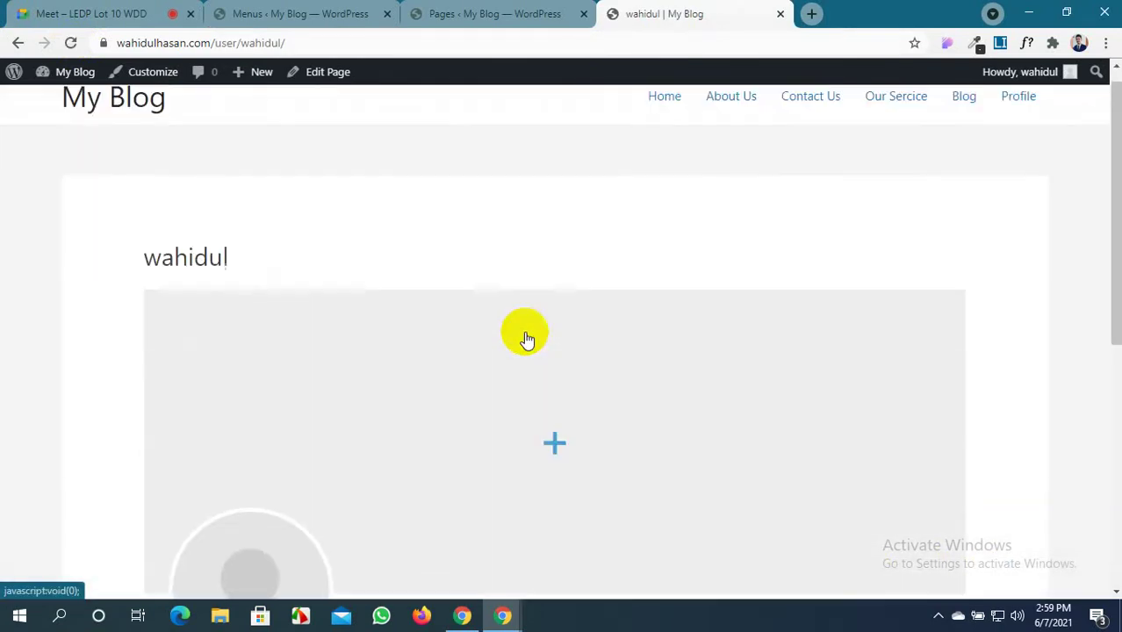
# Switch to the incognito window, reload the home page and check which menu links a logged-out visitor gets
pyautogui.click(551, 8)
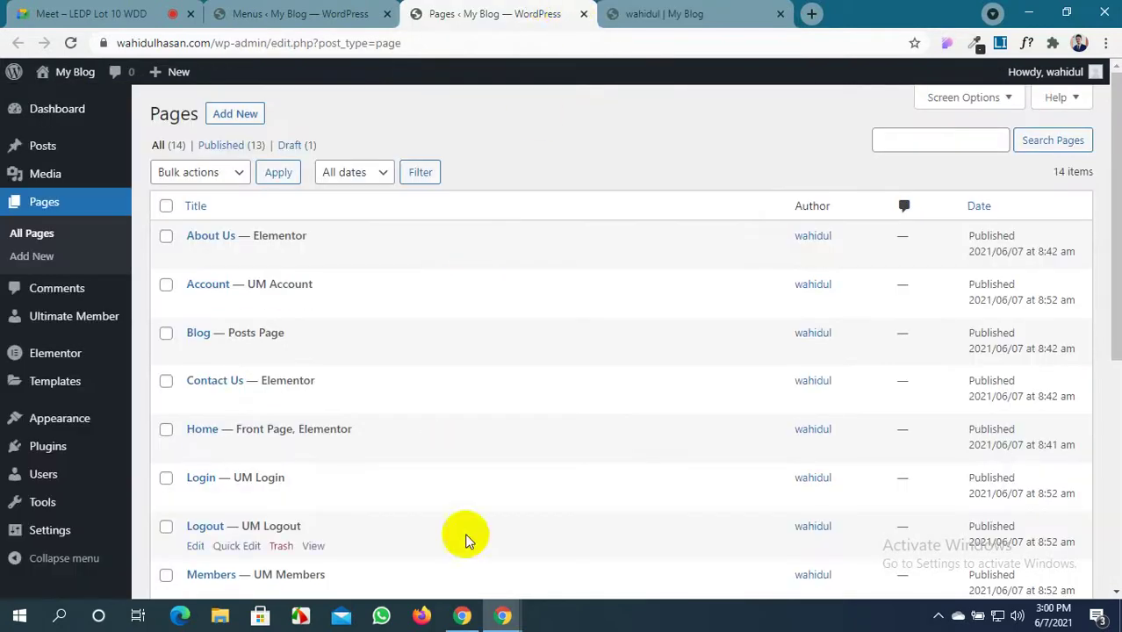
pyautogui.click(513, 595)
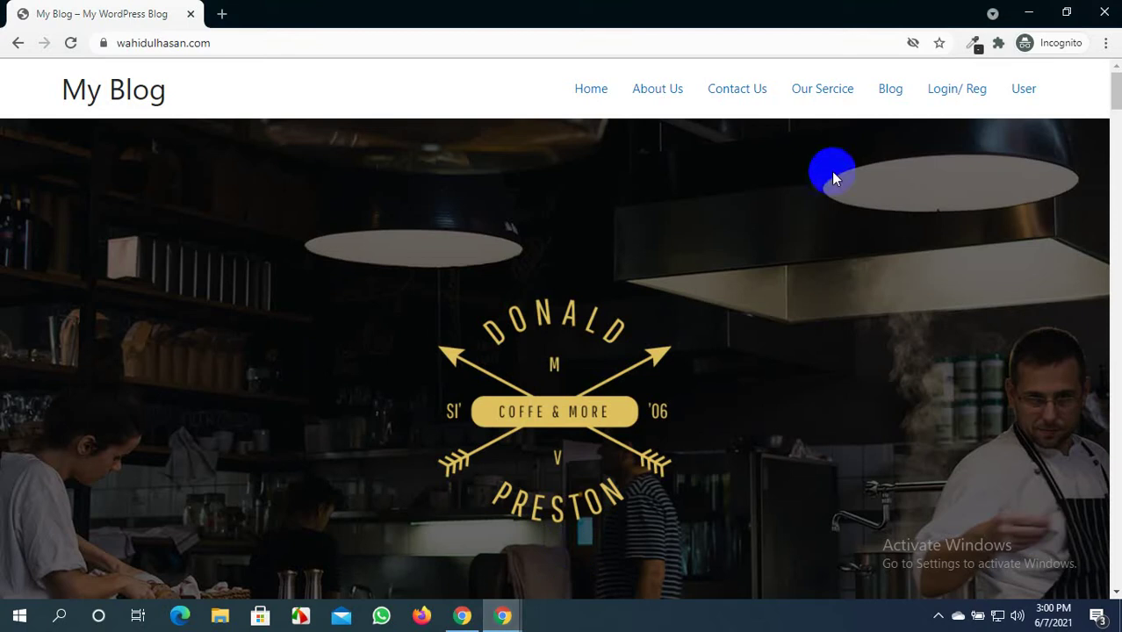
pyautogui.click(70, 42)
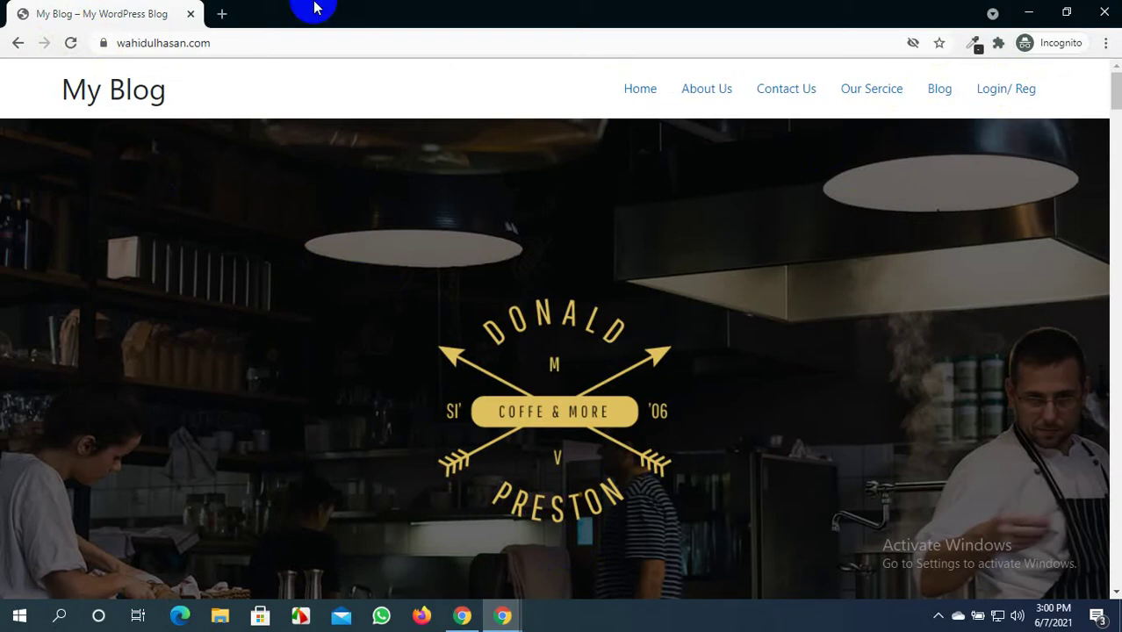
pyautogui.scroll(-5, 860, 303)
pyautogui.scroll(5, 860, 285)
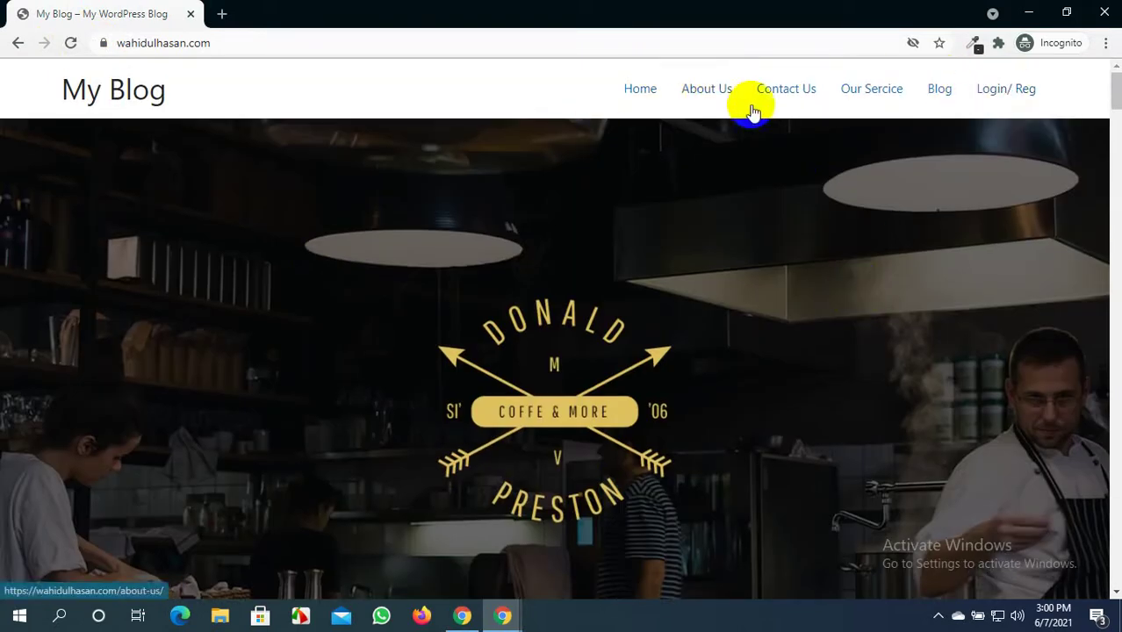
# Follow the Login/ Reg link as a logged-out visitor and check the login, registration and password reset forms
pyautogui.click(1008, 91)
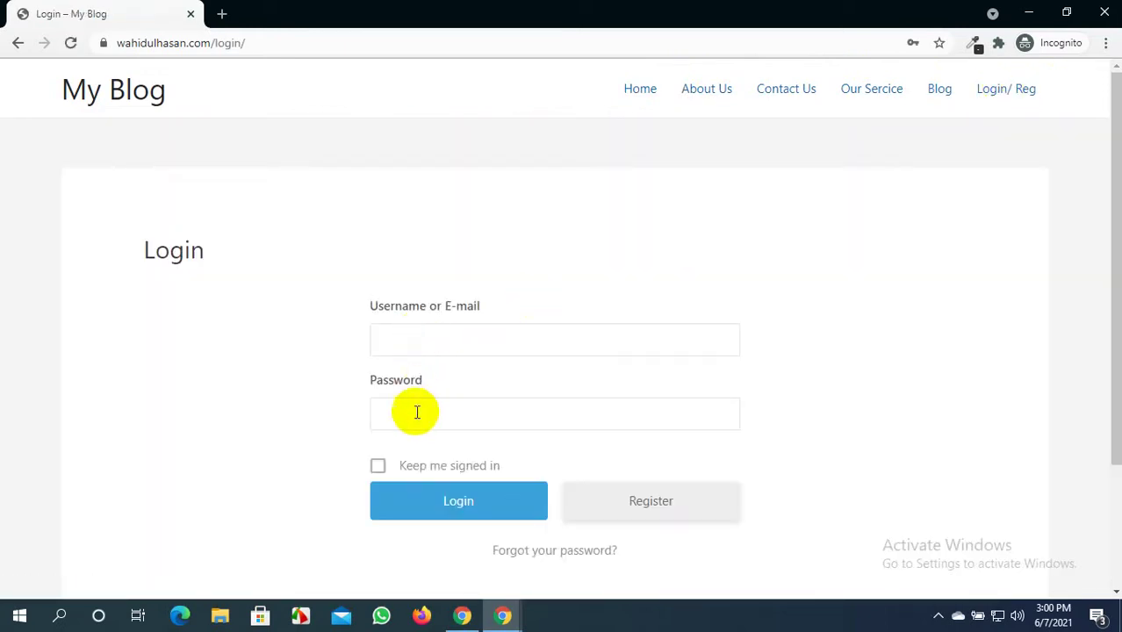
pyautogui.click(447, 338)
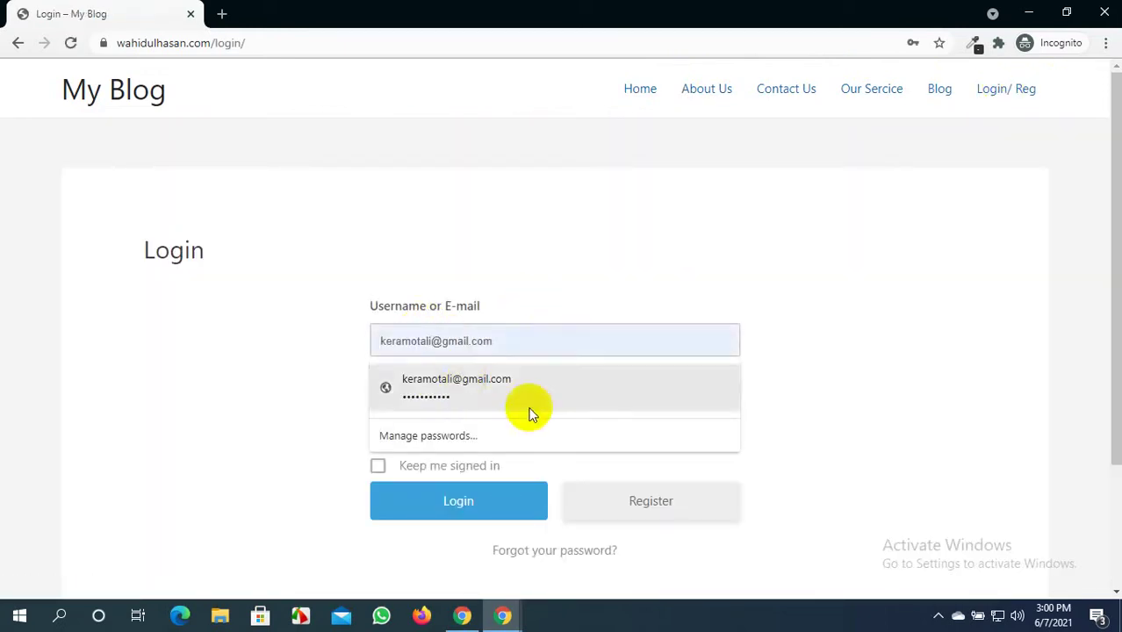
pyautogui.click(857, 407)
pyautogui.scroll(-2, 526, 421)
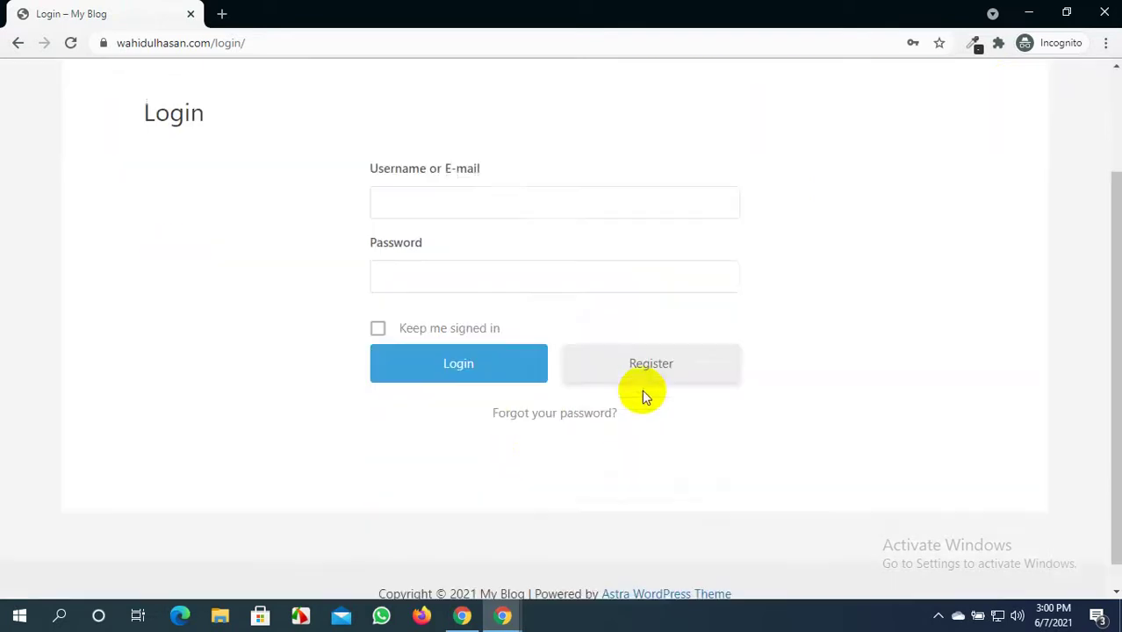
pyautogui.click(681, 341)
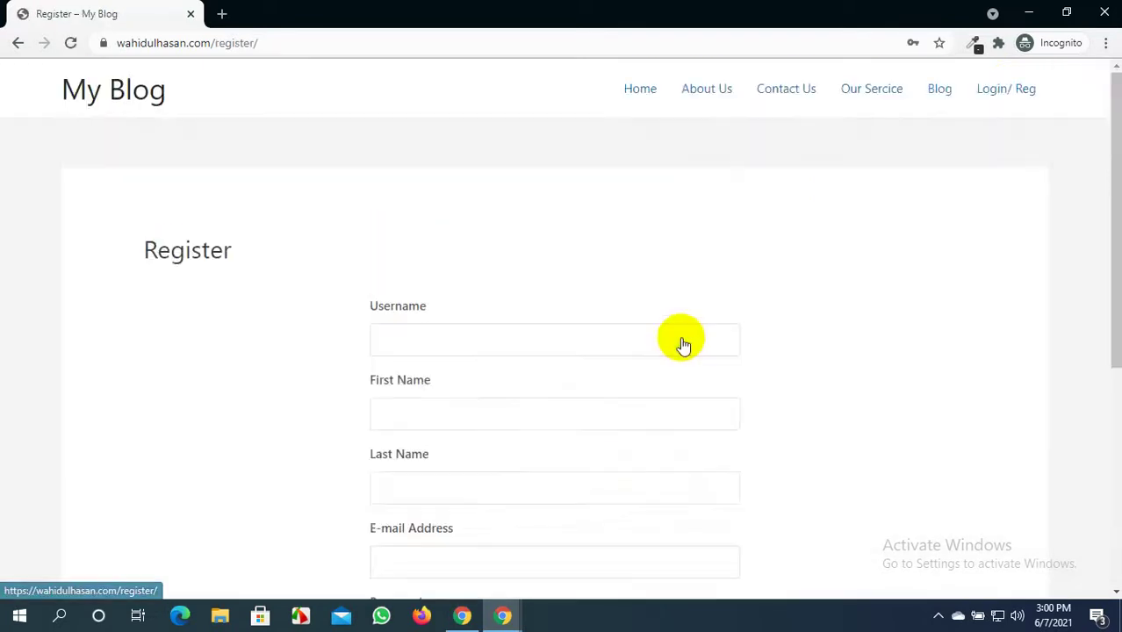
pyautogui.scroll(-4, 682, 341)
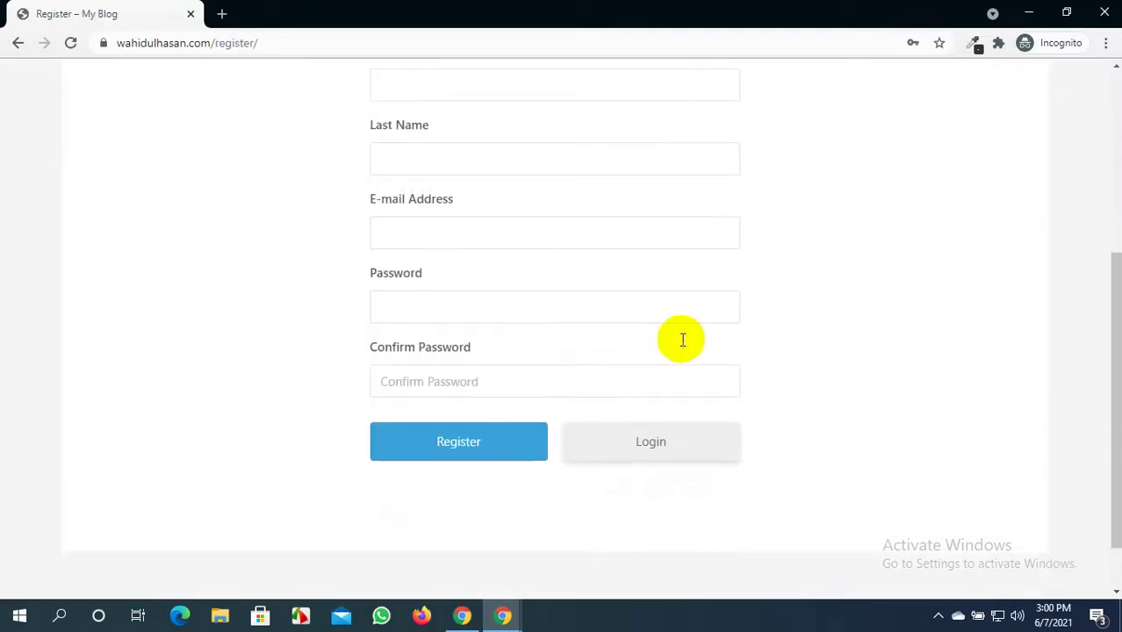
pyautogui.click(609, 450)
pyautogui.scroll(-2, 413, 306)
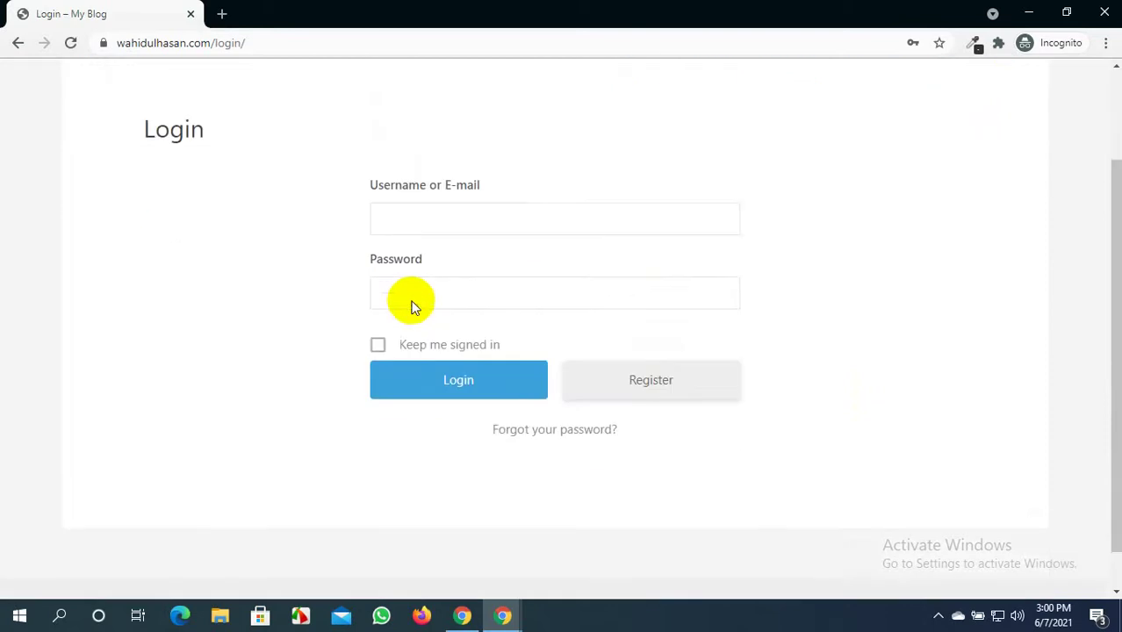
pyautogui.click(541, 386)
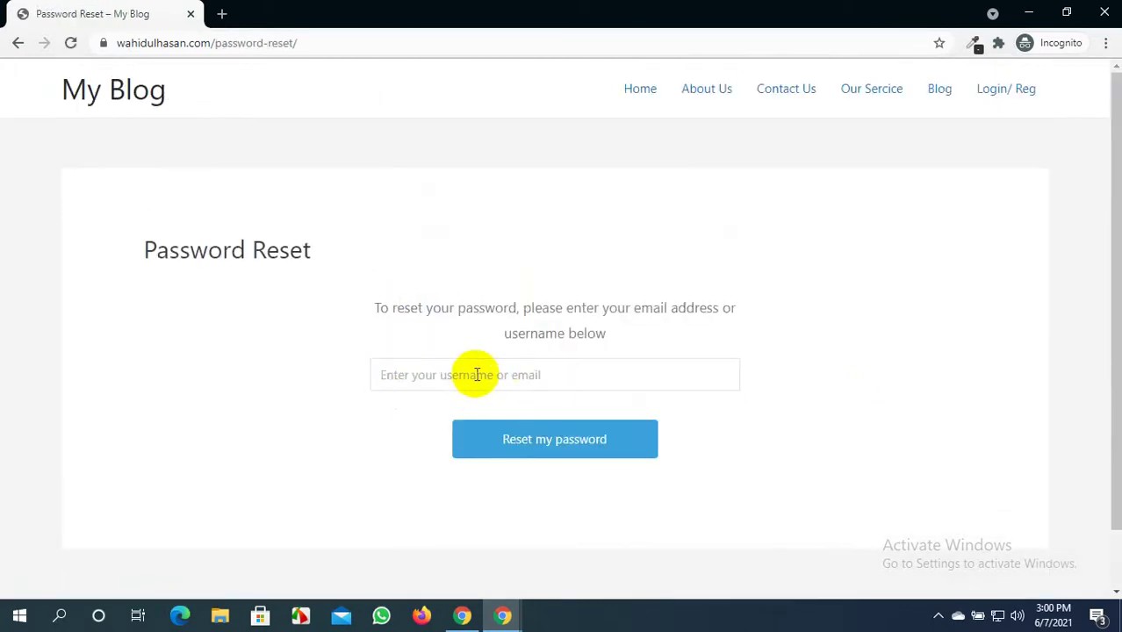
pyautogui.click(475, 375)
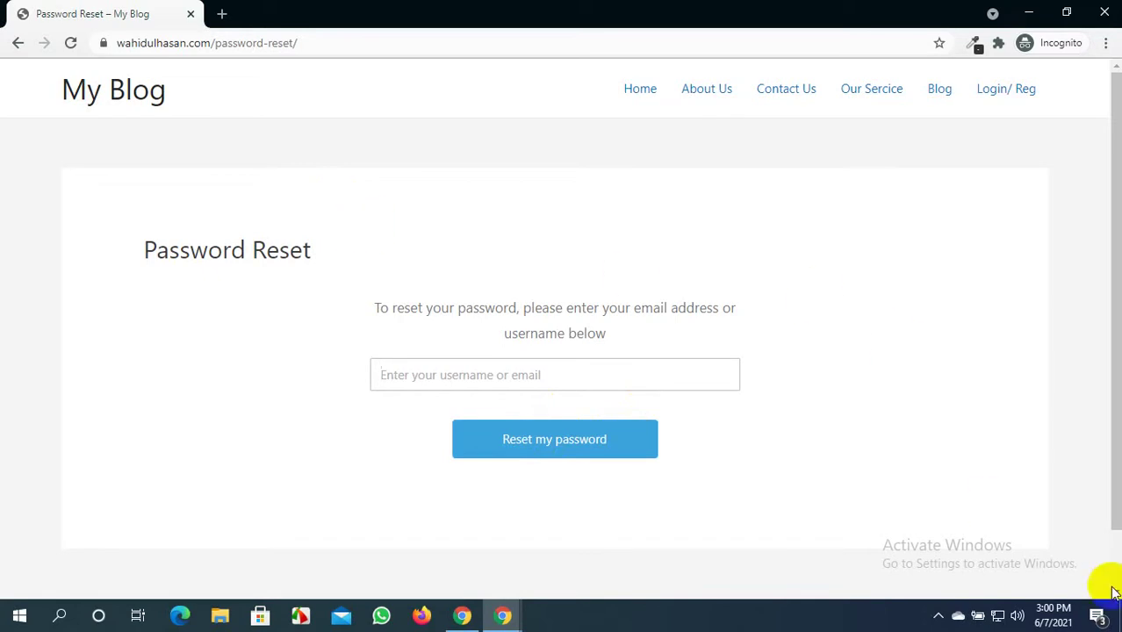
# Clear all notifications in the Windows notification centre and return to the browser
pyautogui.click(1104, 617)
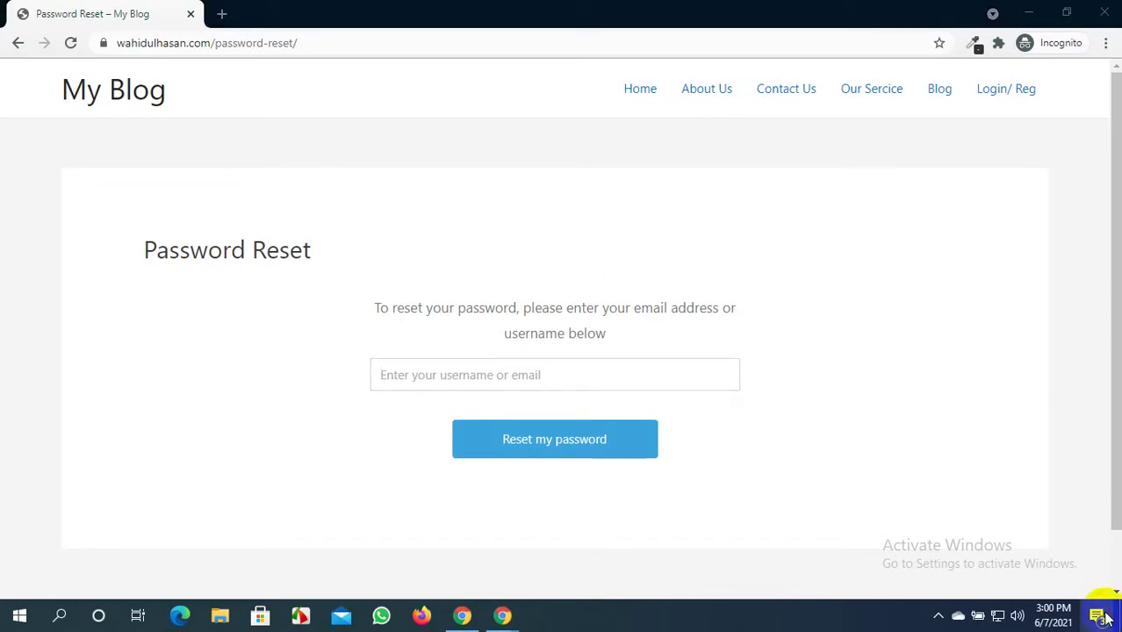
pyautogui.click(1104, 617)
pyautogui.click(1104, 617)
pyautogui.click(1104, 618)
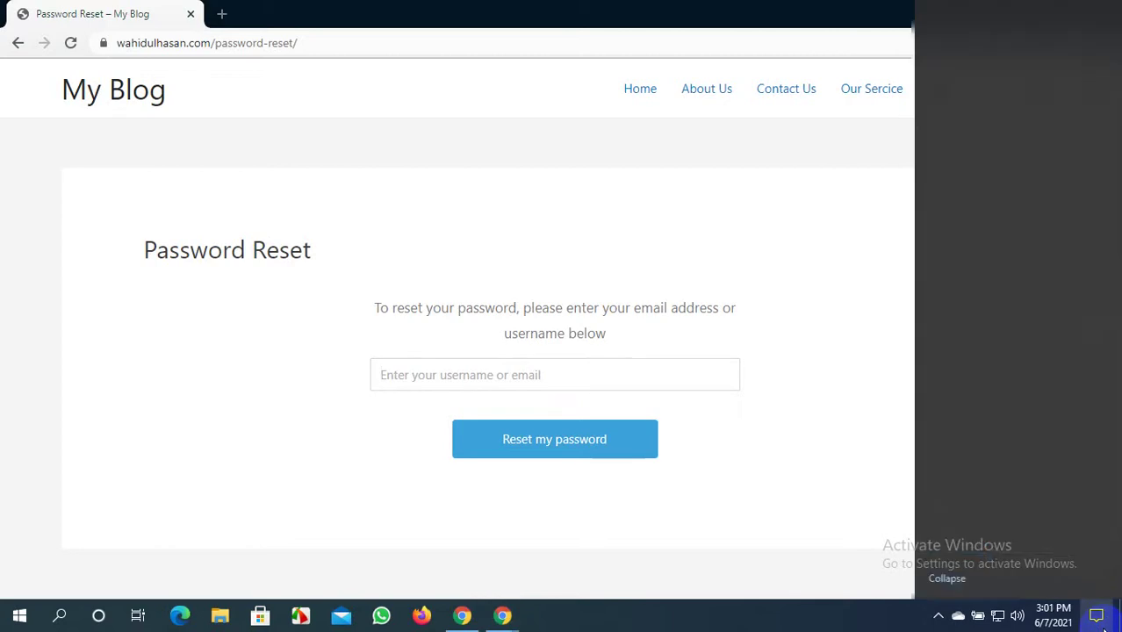
pyautogui.click(1058, 281)
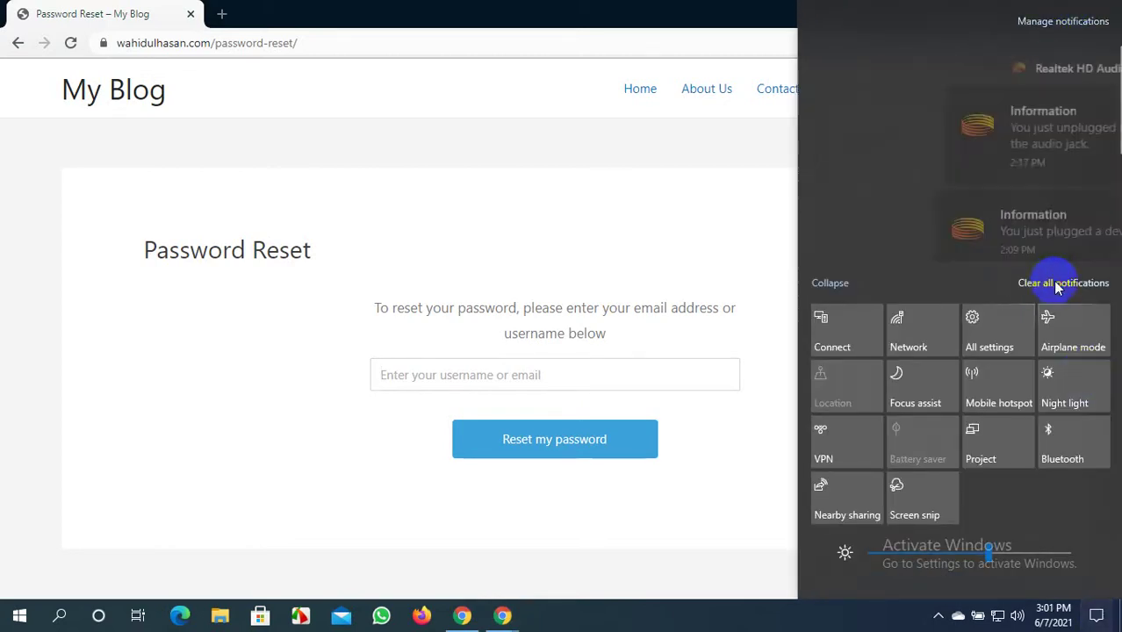
pyautogui.click(679, 625)
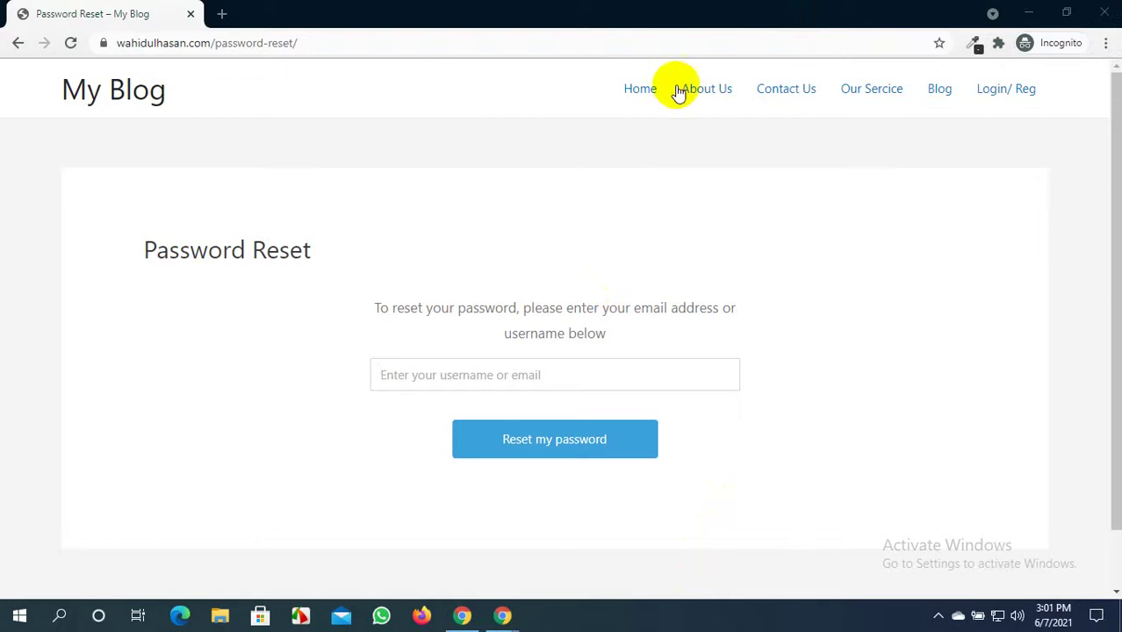
# Open the home page as a logged-out visitor, look through its sections and return to the logged-in browser window
pyautogui.click(627, 92)
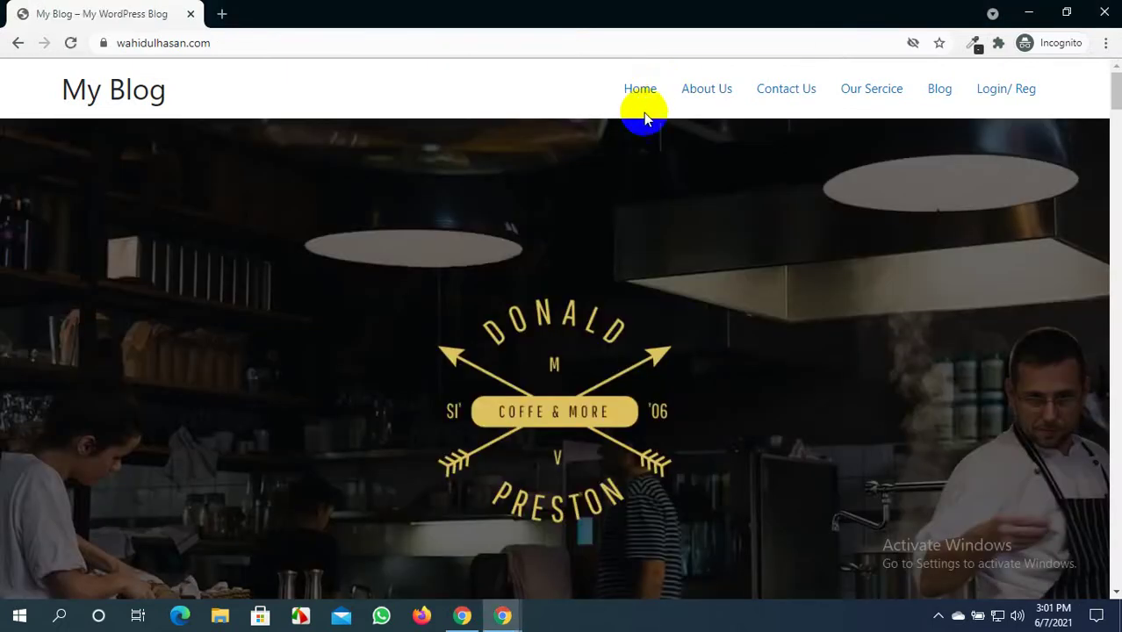
pyautogui.scroll(-15, 809, 356)
pyautogui.scroll(-20, 779, 386)
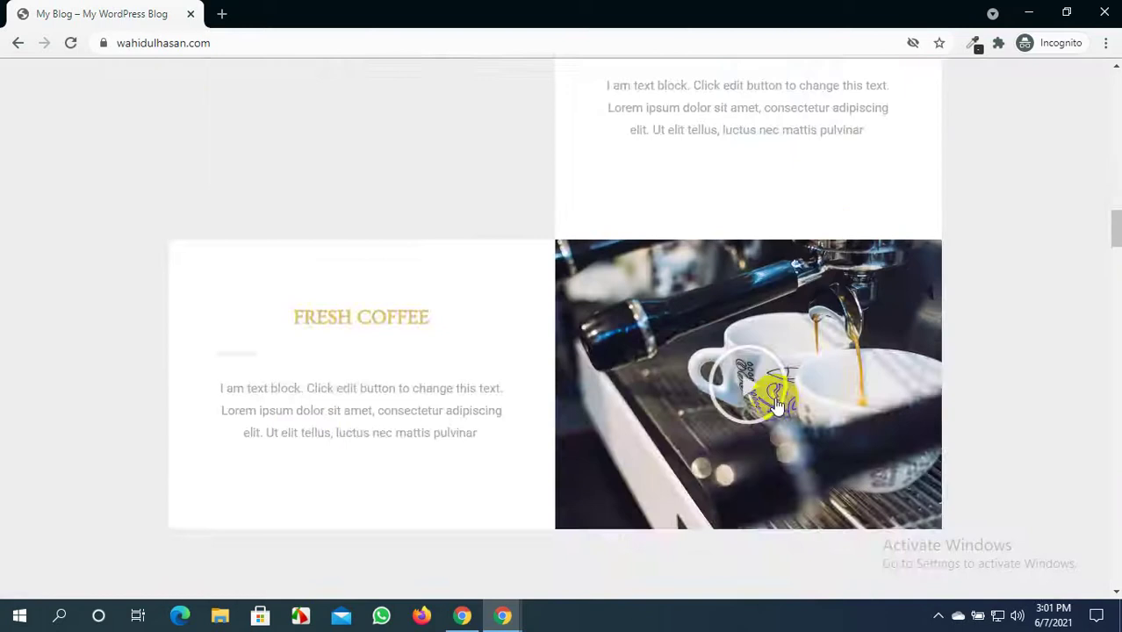
pyautogui.scroll(-20, 778, 407)
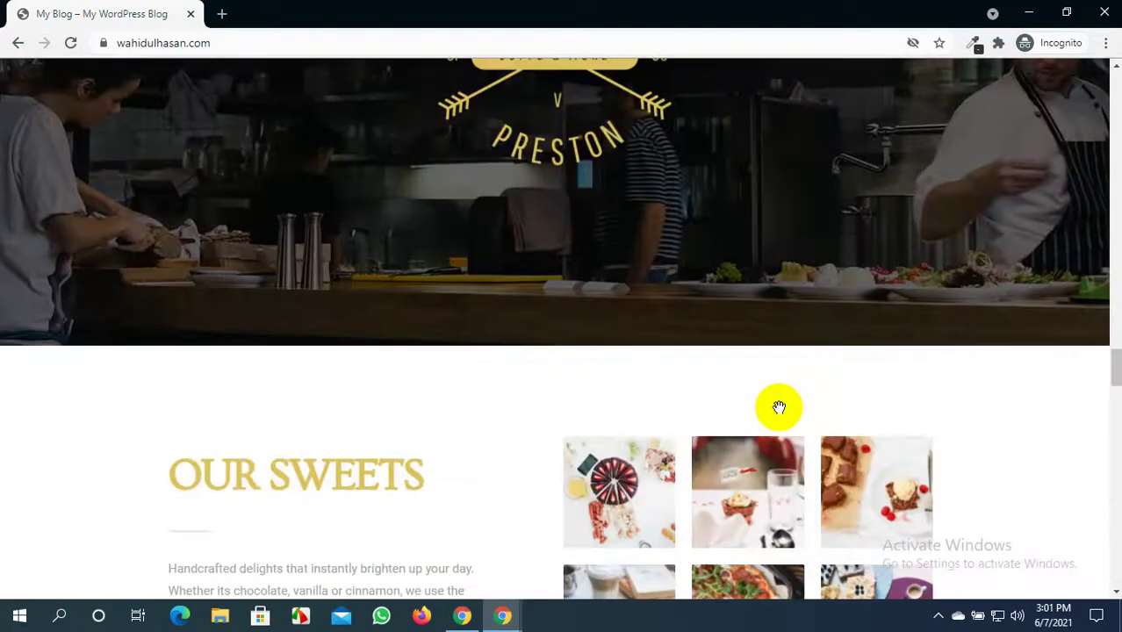
pyautogui.scroll(15, 778, 407)
pyautogui.scroll(-15, 778, 407)
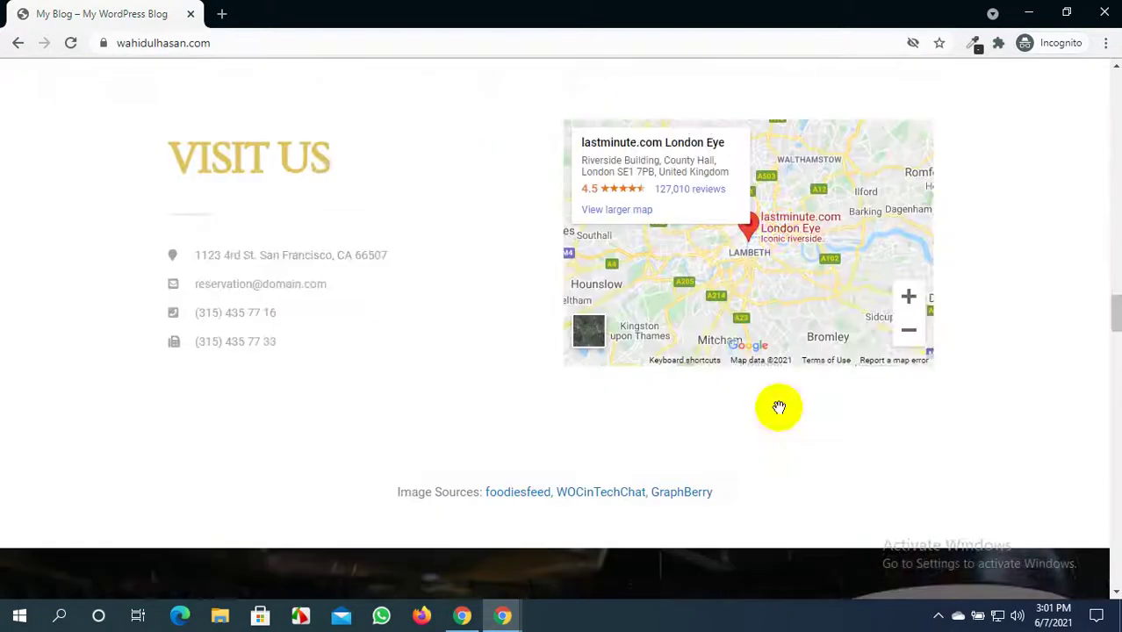
pyautogui.scroll(18, 778, 407)
pyautogui.scroll(15, 778, 408)
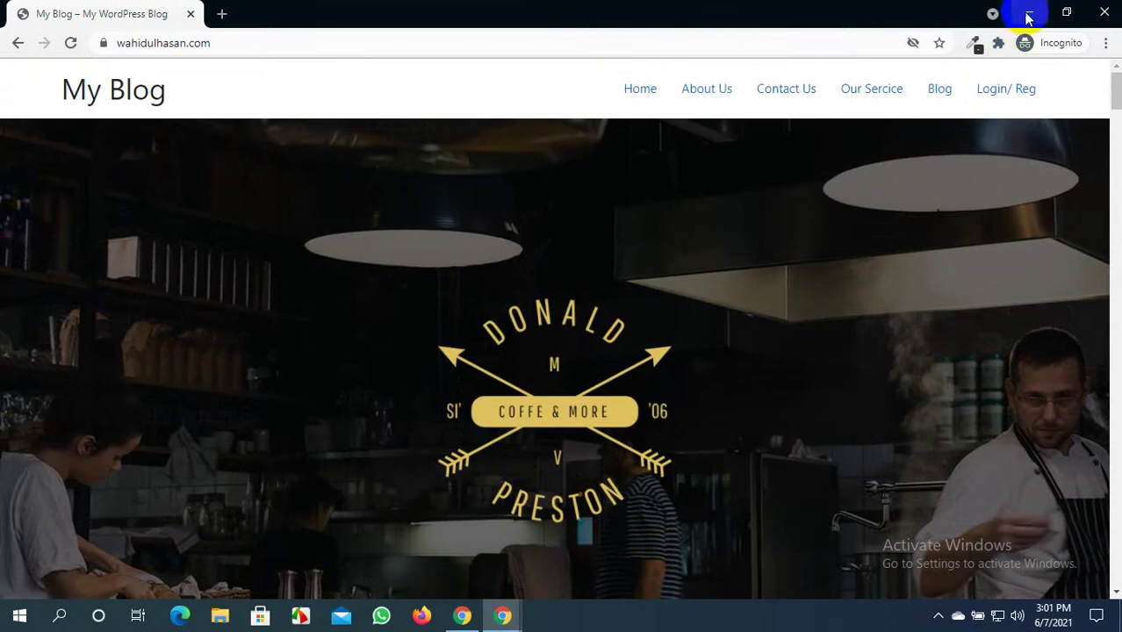
pyautogui.click(1029, 14)
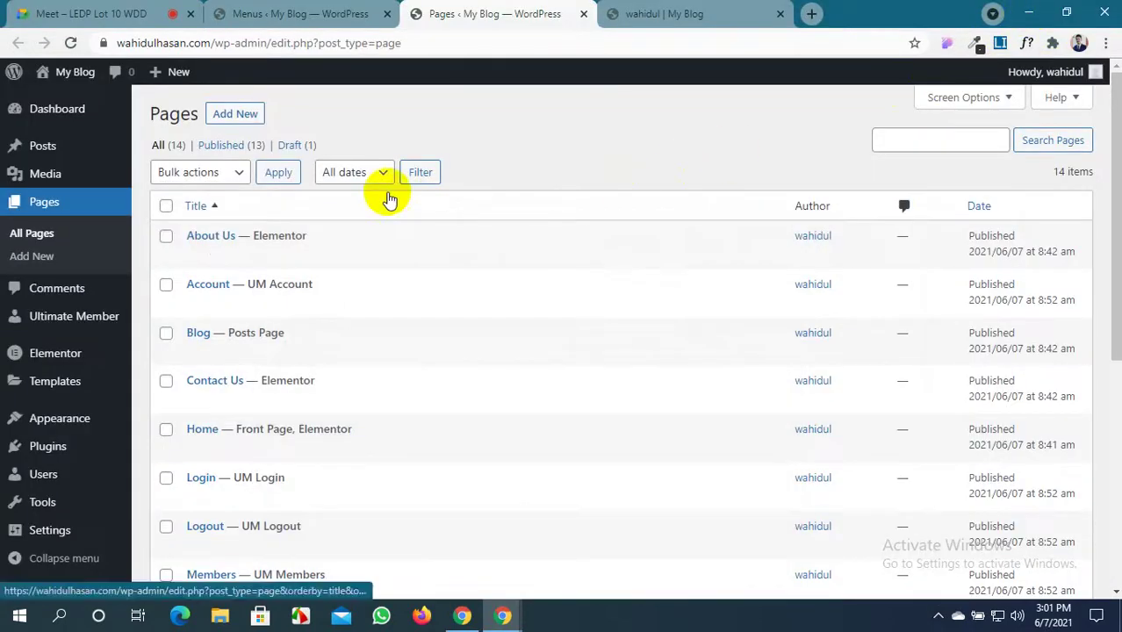
# Check the Google Meet call, return to the logged-in live site and examine the home page down to the testimonial
pyautogui.click(5, 11)
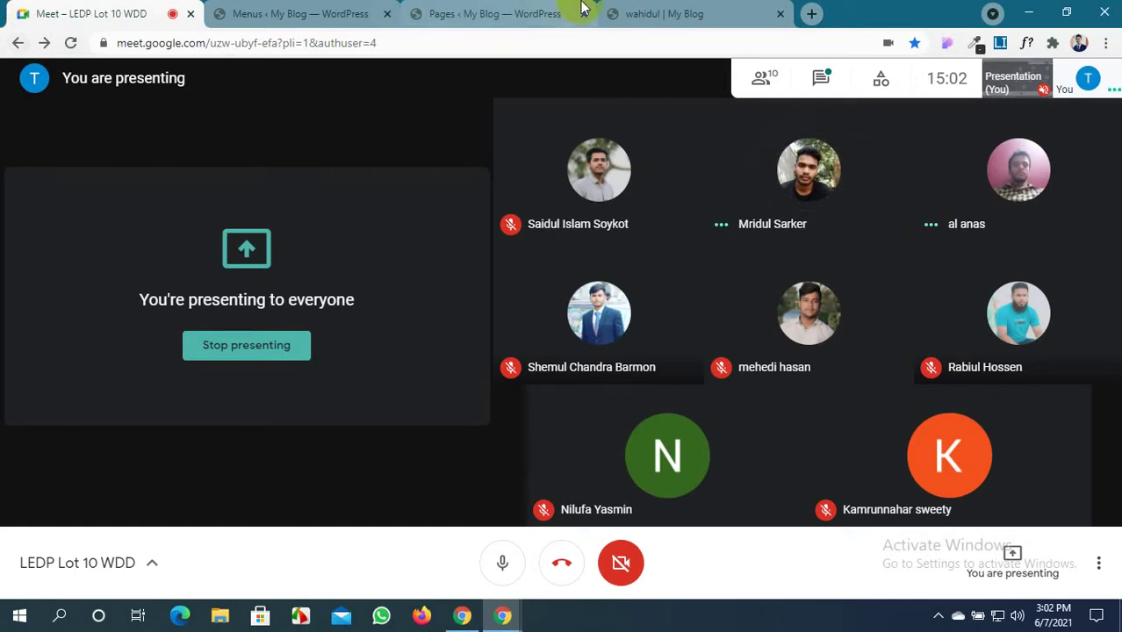
pyautogui.click(684, 9)
pyautogui.click(536, 10)
pyautogui.click(627, 12)
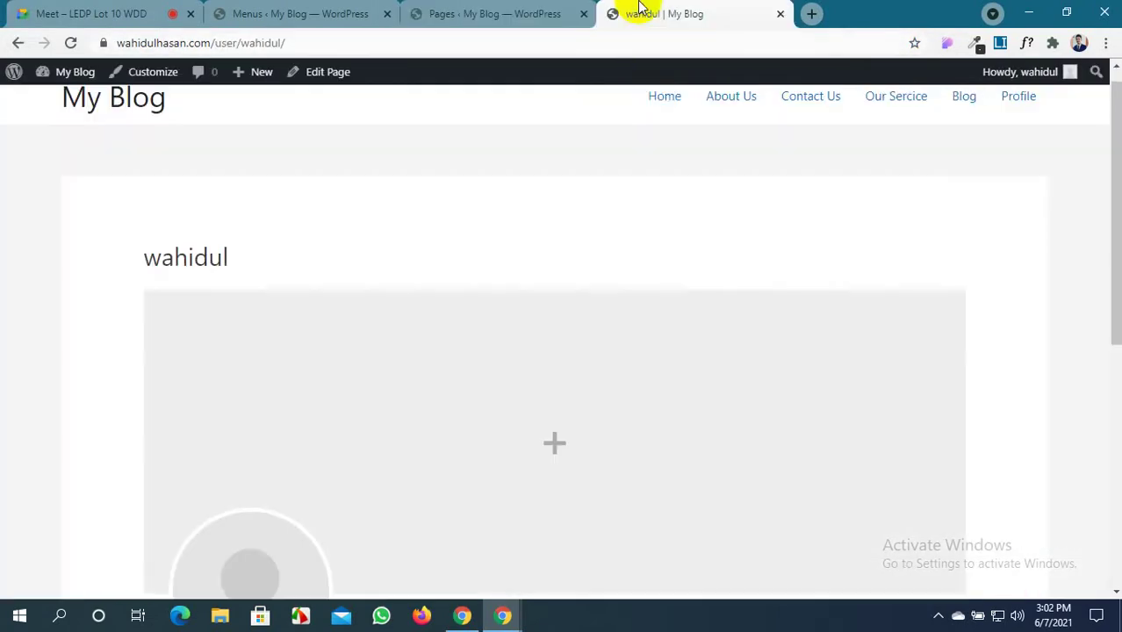
pyautogui.click(658, 98)
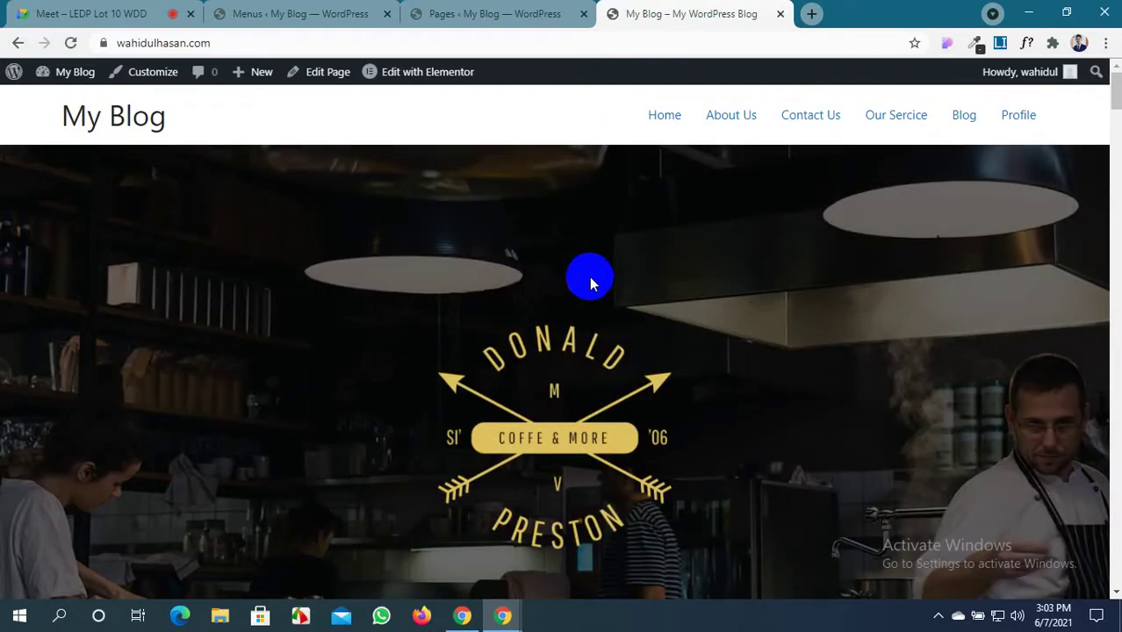
pyautogui.scroll(-15, 615, 313)
pyautogui.scroll(15, 615, 313)
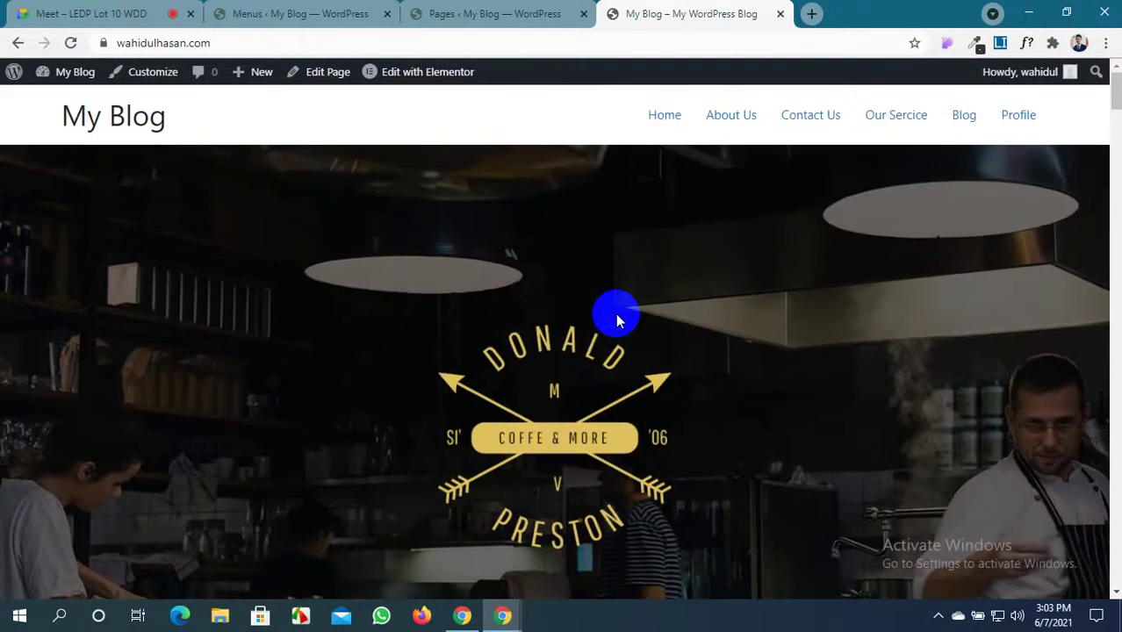
pyautogui.scroll(-5, 572, 492)
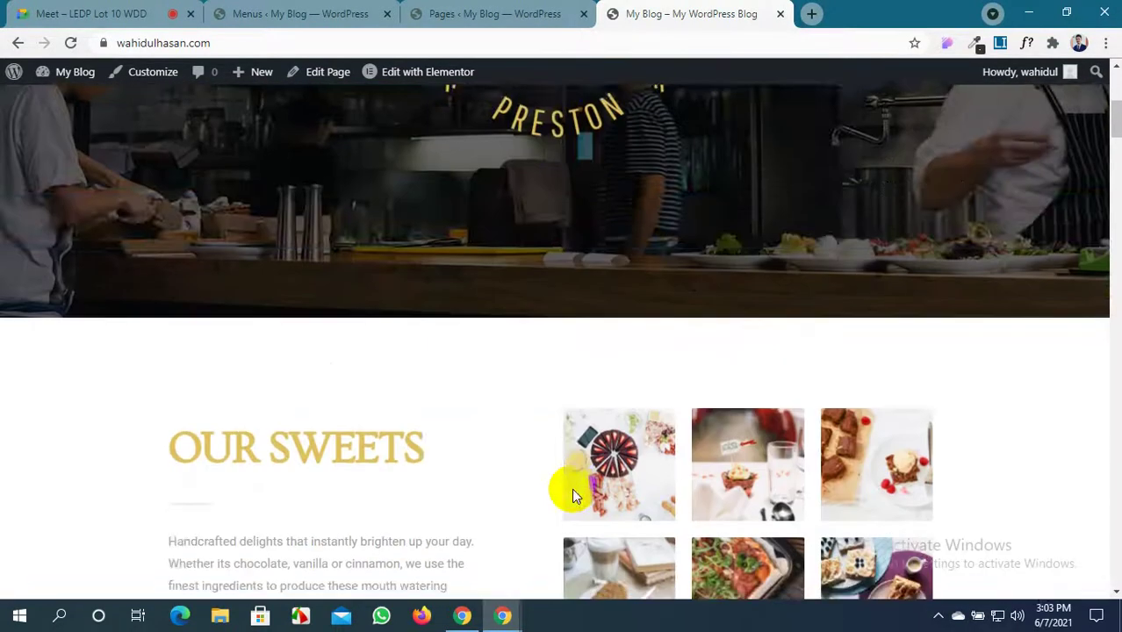
pyautogui.scroll(-4, 571, 492)
pyautogui.scroll(2, 573, 494)
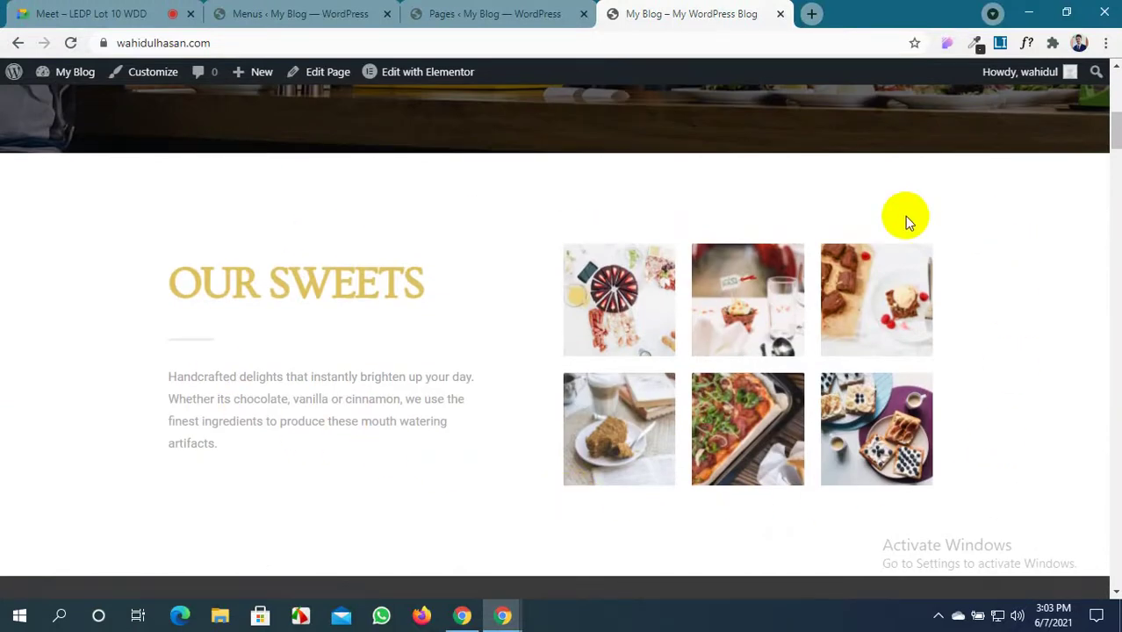
pyautogui.scroll(-5, 596, 319)
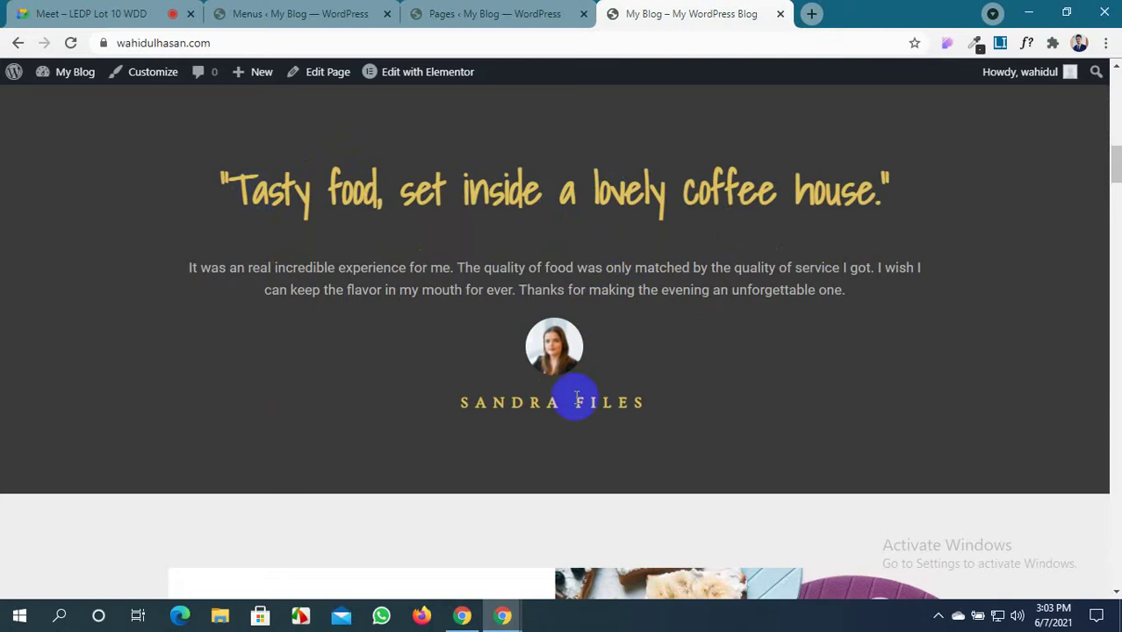
pyautogui.scroll(10, 890, 250)
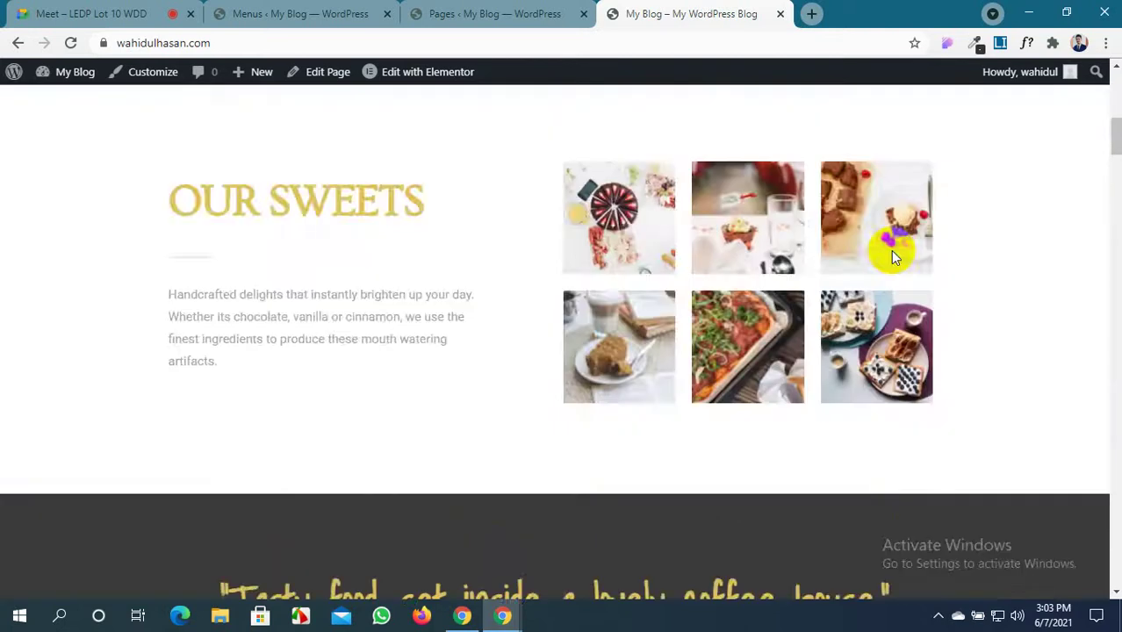
# Examine the home page's testimonial, Tasty Breakfast, Birthdays & Events and Fresh Coffee sections and return to the page header
pyautogui.scroll(-2, 686, 325)
pyautogui.scroll(-6, 686, 325)
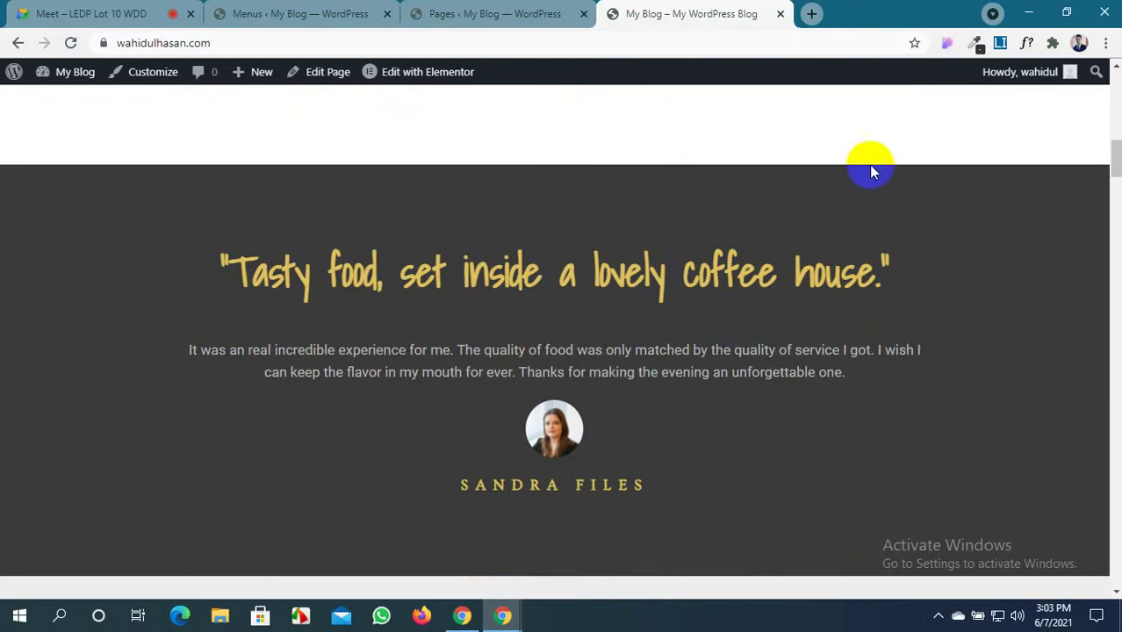
pyautogui.scroll(-2, 416, 387)
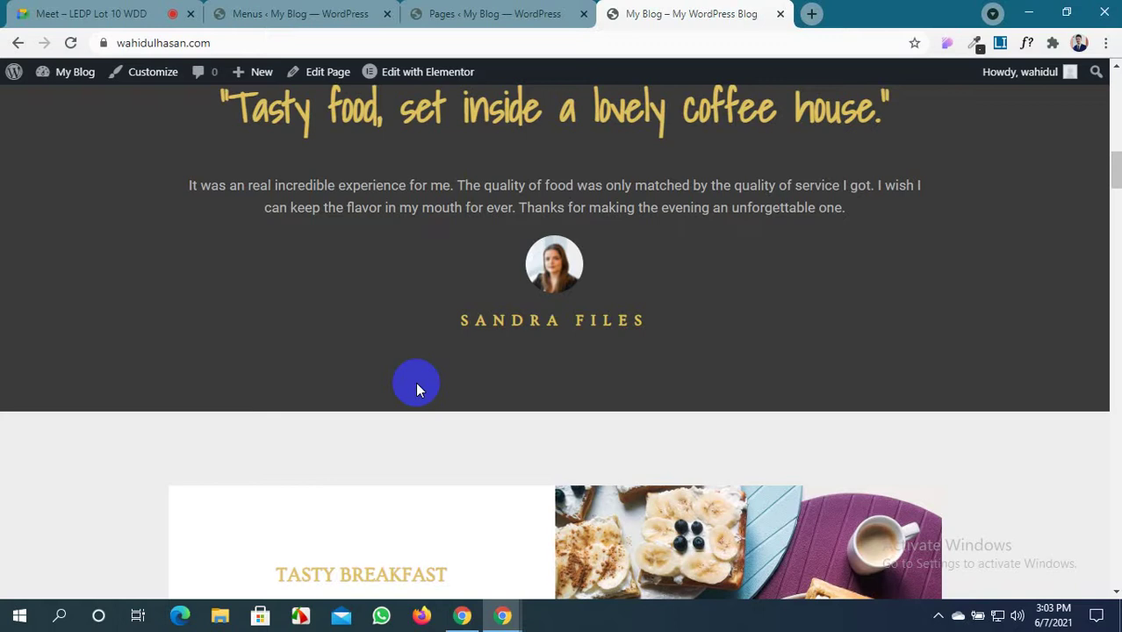
pyautogui.scroll(-5, 443, 464)
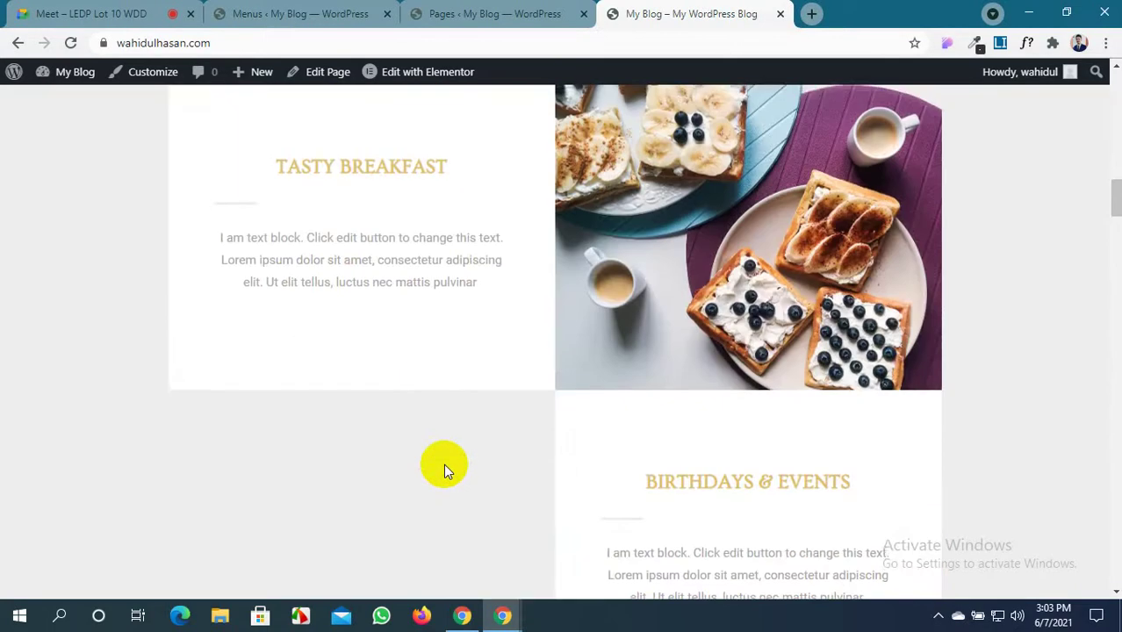
pyautogui.scroll(-4, 447, 463)
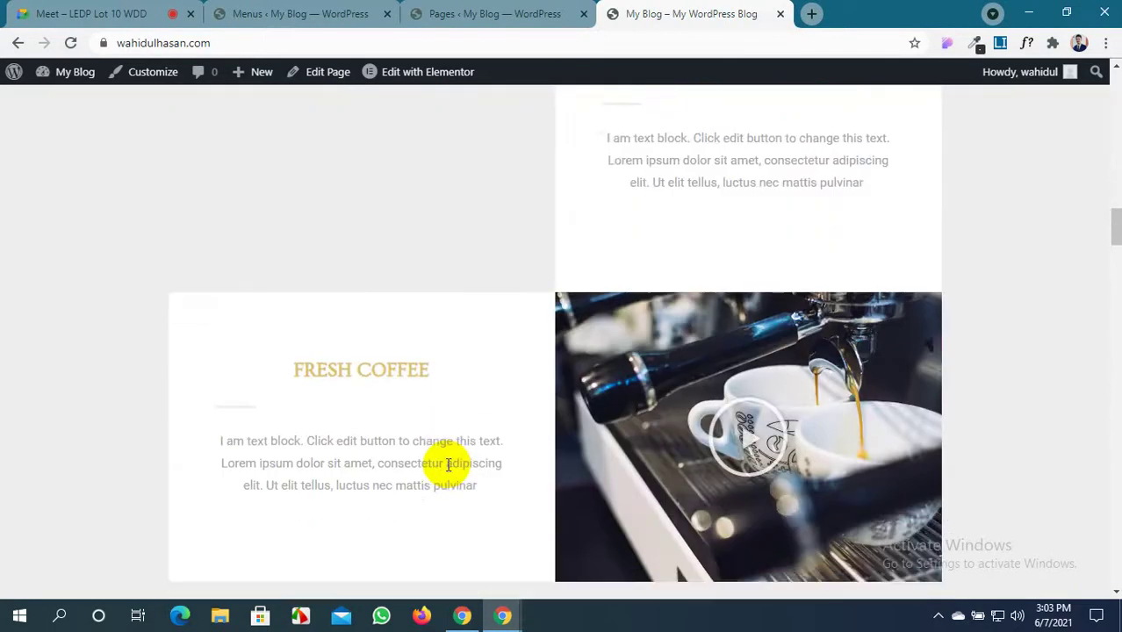
pyautogui.scroll(2, 447, 464)
pyautogui.scroll(-4, 446, 463)
pyautogui.scroll(-5, 446, 463)
pyautogui.scroll(13, 446, 464)
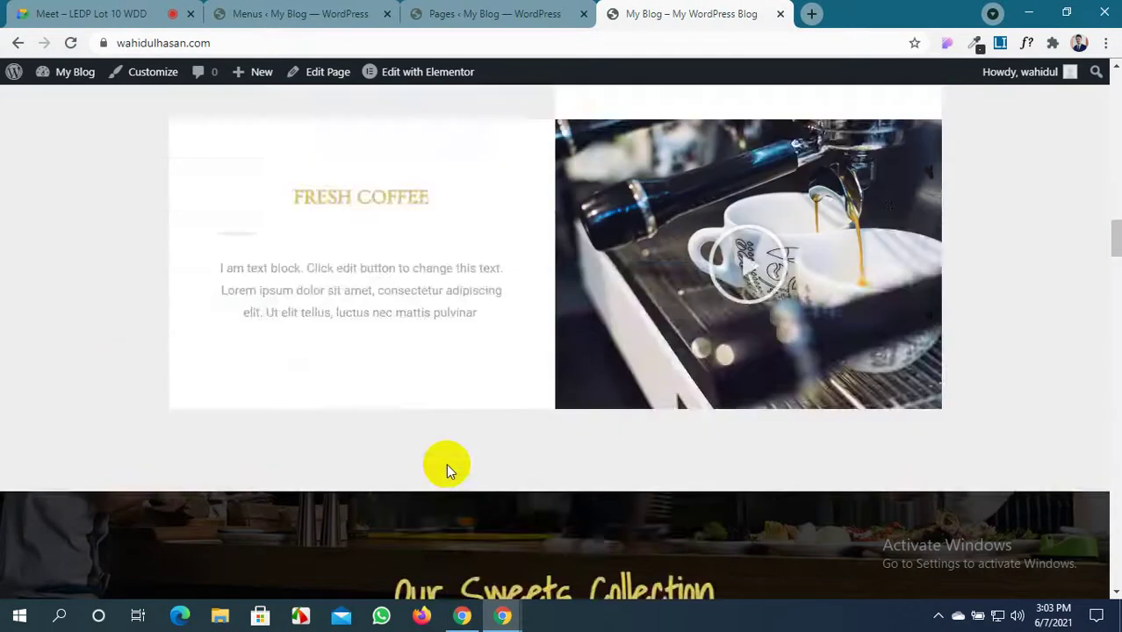
pyautogui.scroll(15, 385, 483)
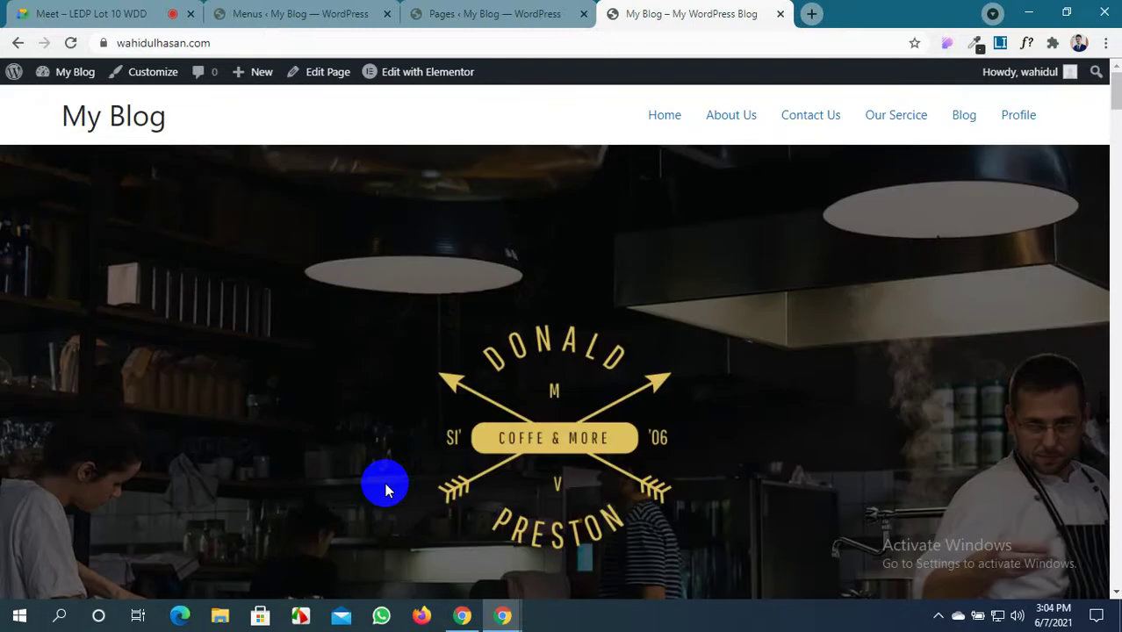
# Switch to the Google Meet call, read the chat messages and close the chat
pyautogui.click(128, 11)
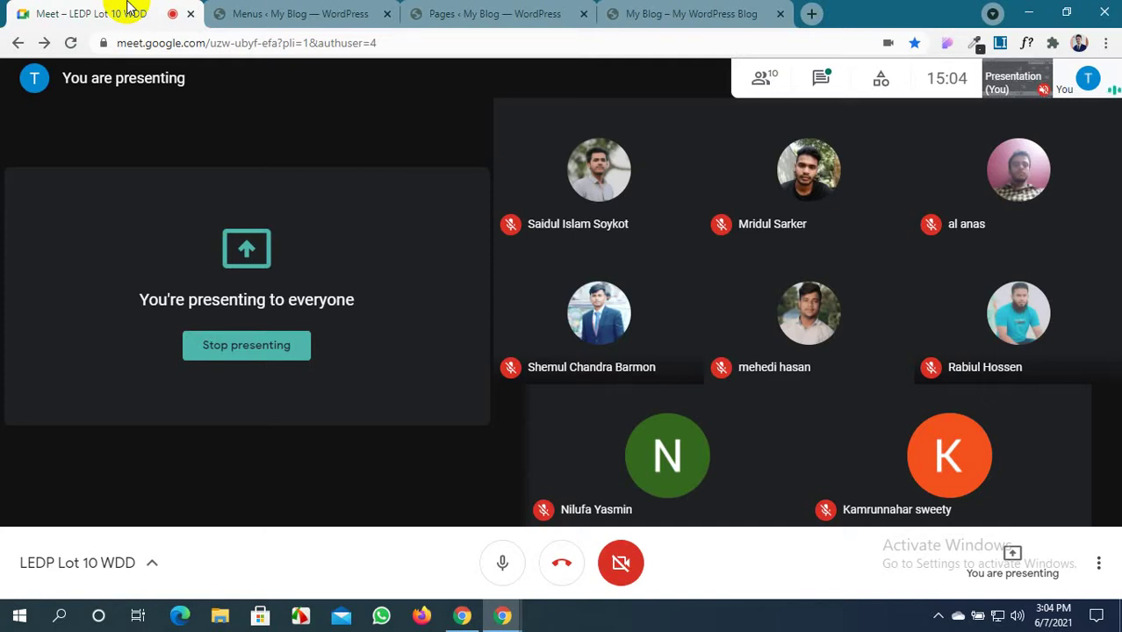
pyautogui.click(820, 78)
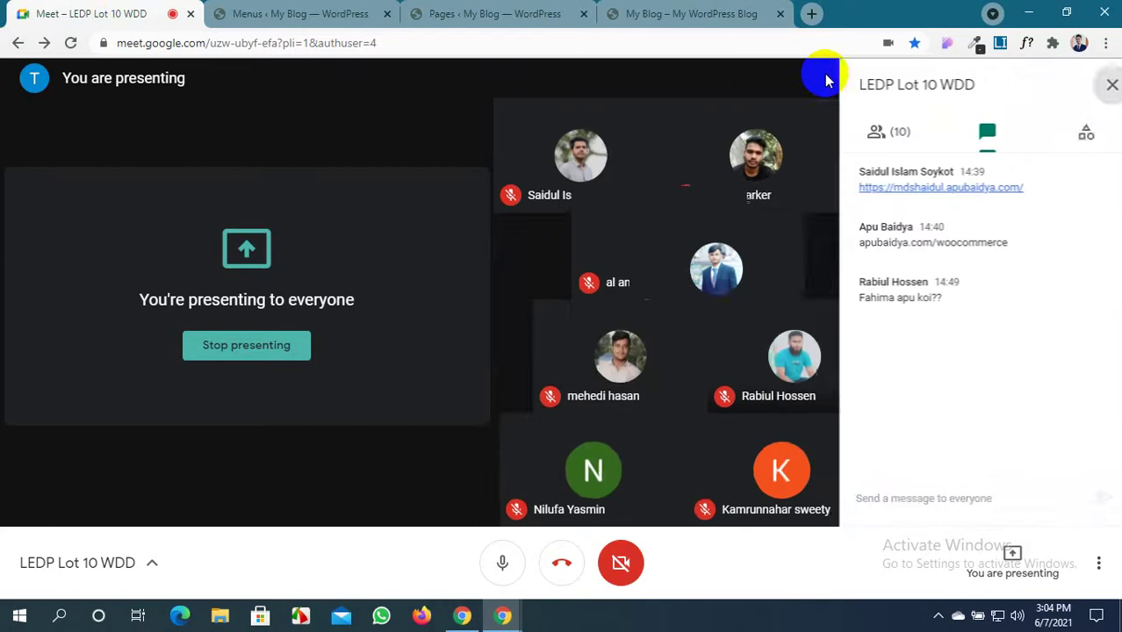
pyautogui.click(1110, 85)
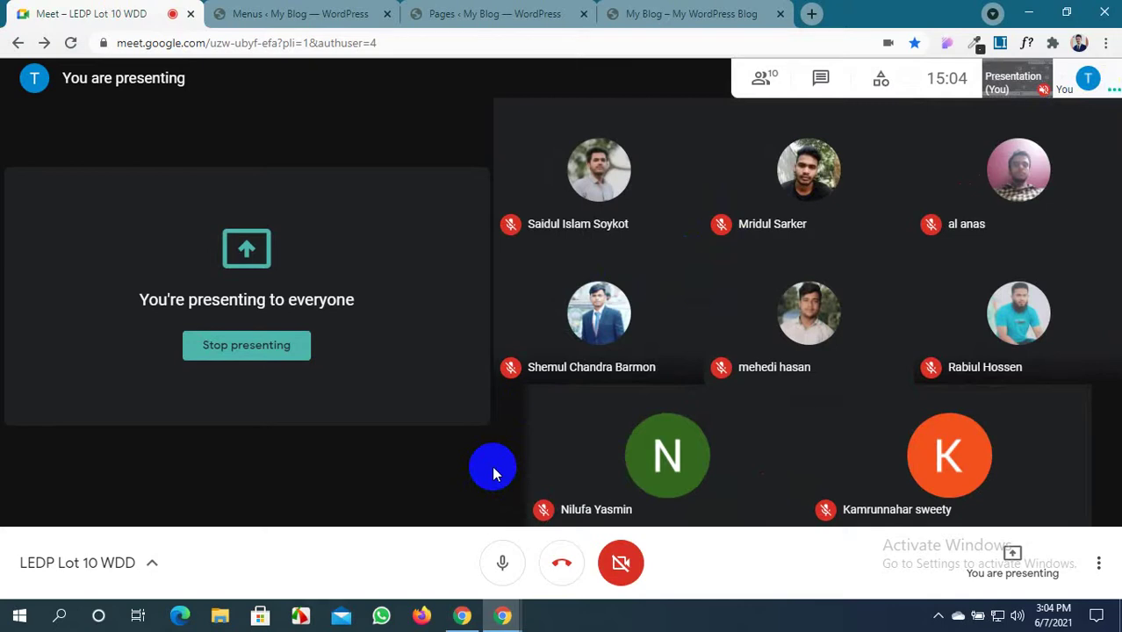
pyautogui.click(611, 13)
pyautogui.scroll(-3, 566, 246)
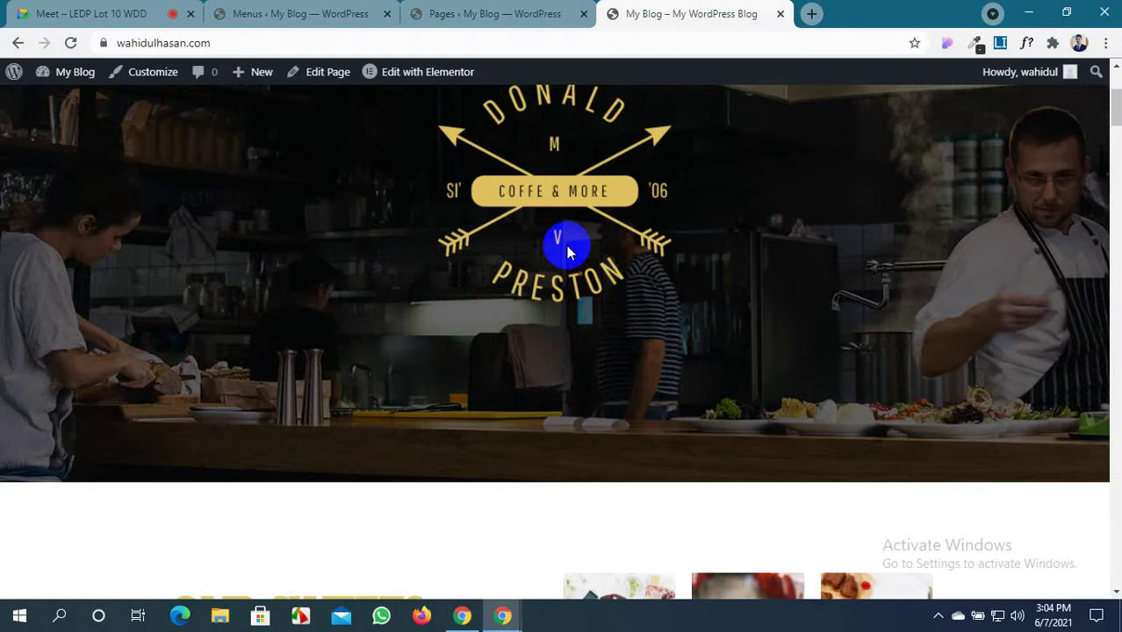
pyautogui.scroll(3, 566, 248)
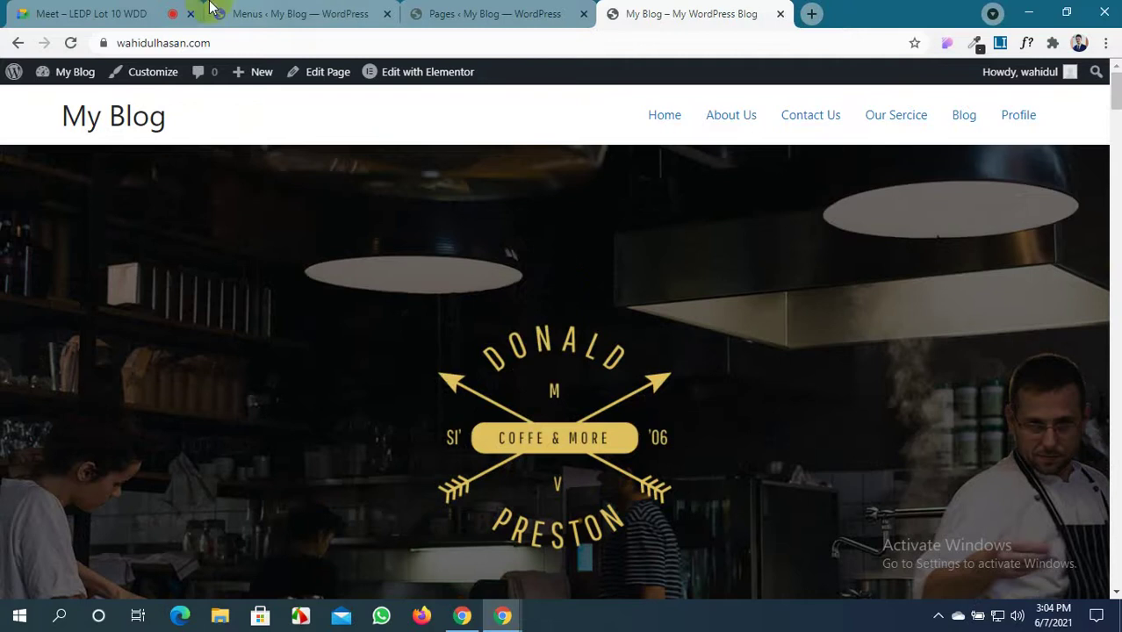
pyautogui.click(151, 9)
pyautogui.click(493, 11)
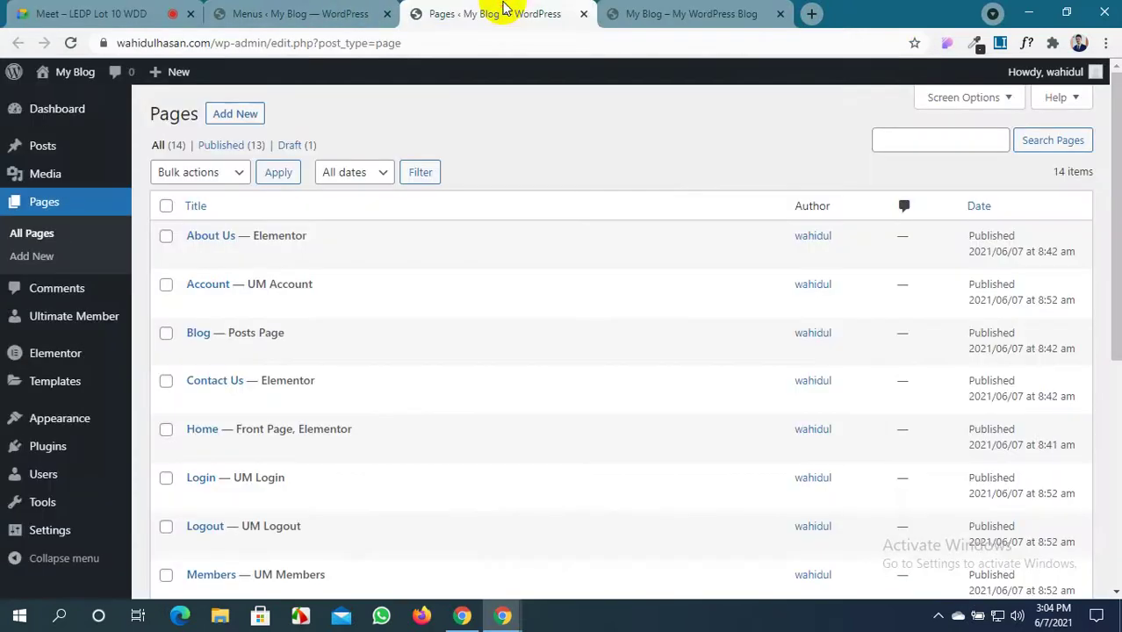
pyautogui.click(311, 8)
pyautogui.click(88, 13)
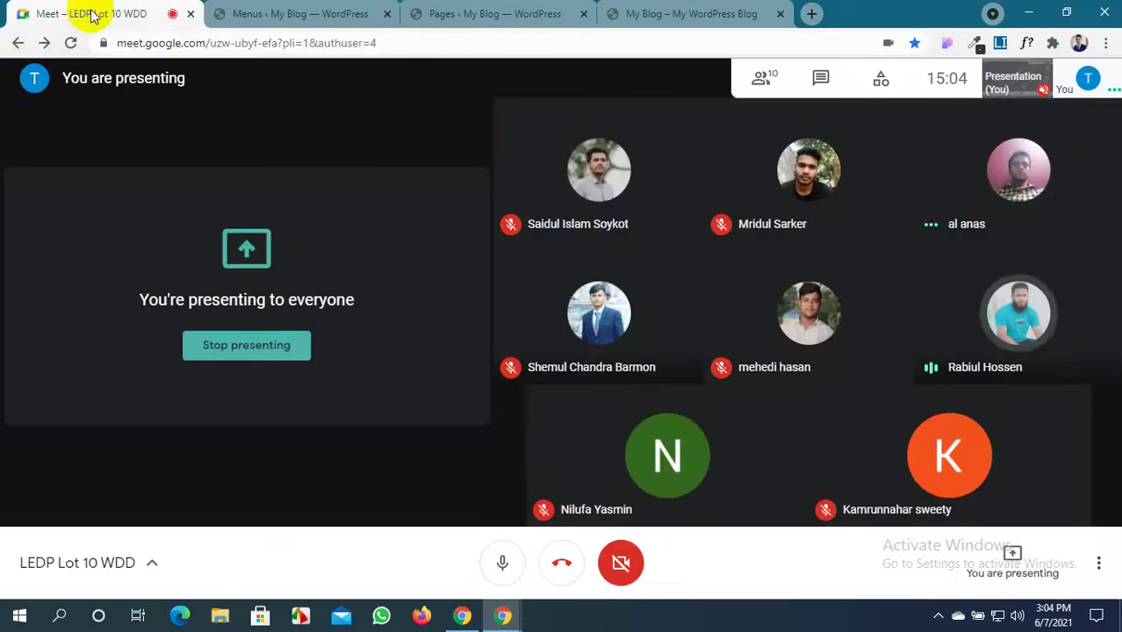
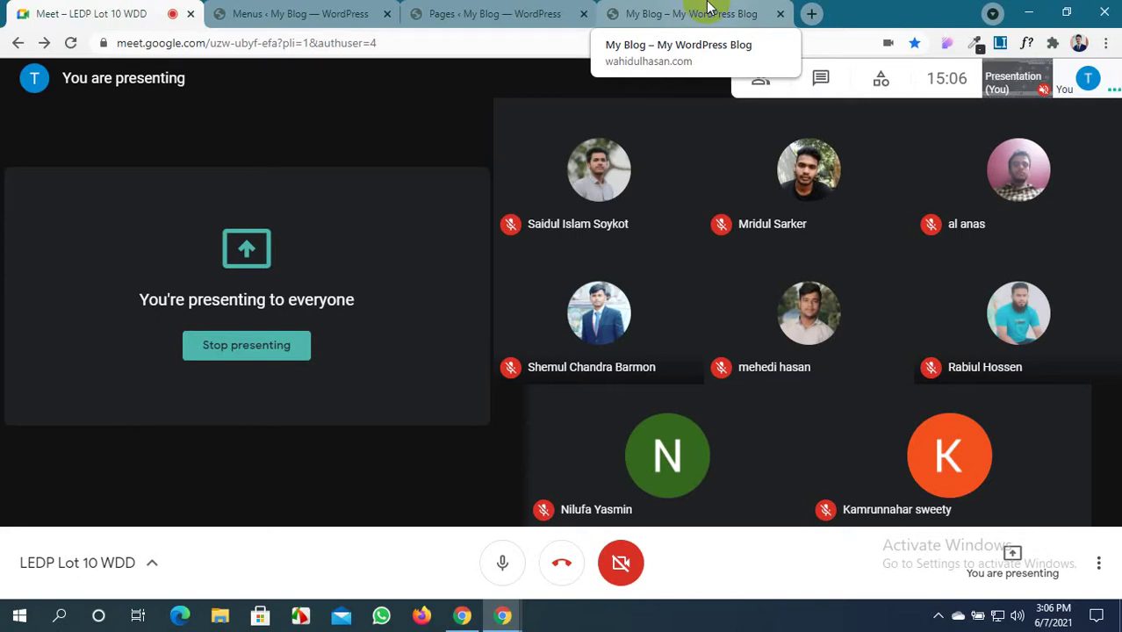
# Check the live home page's menu links, then examine the main-menu setup and available pages in the WordPress admin
pyautogui.click(693, 14)
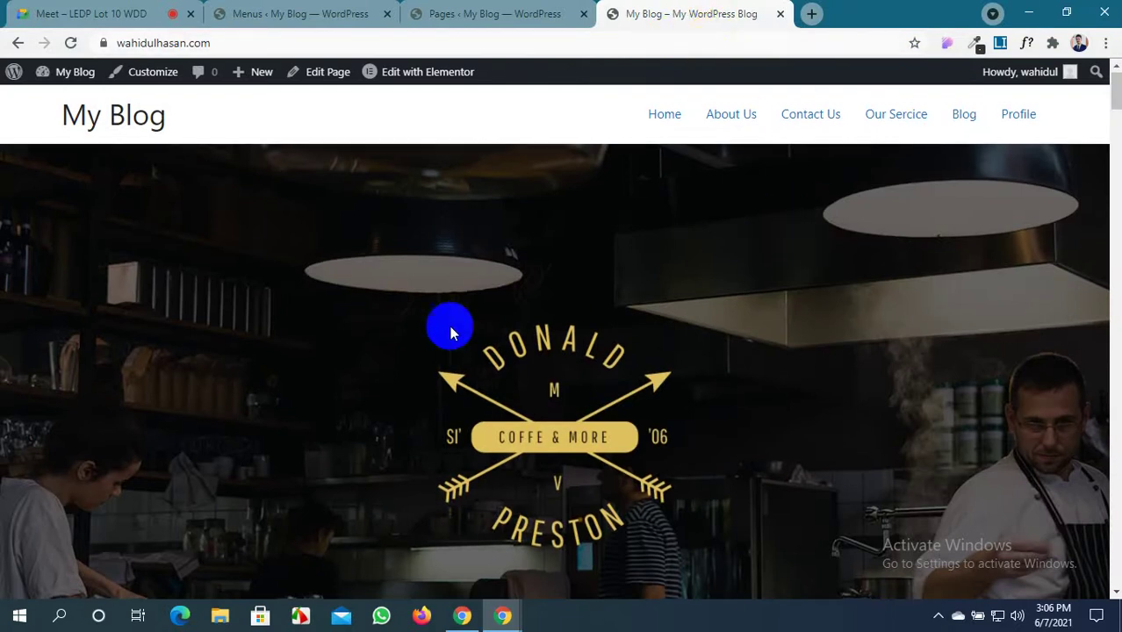
pyautogui.scroll(-4, 438, 329)
pyautogui.scroll(4, 438, 328)
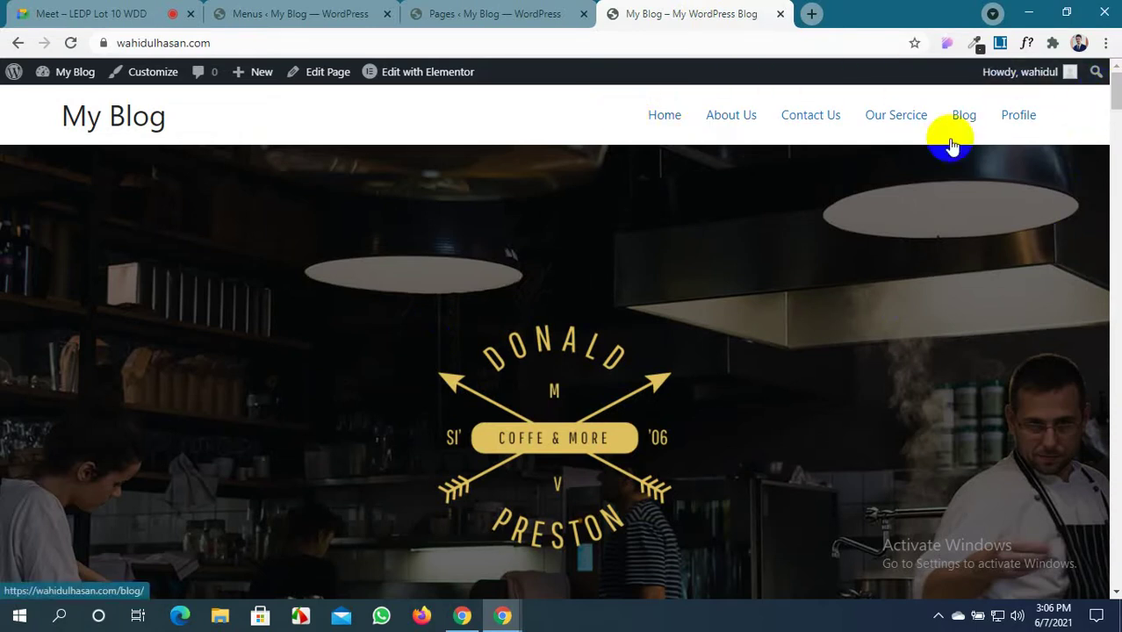
pyautogui.click(268, 11)
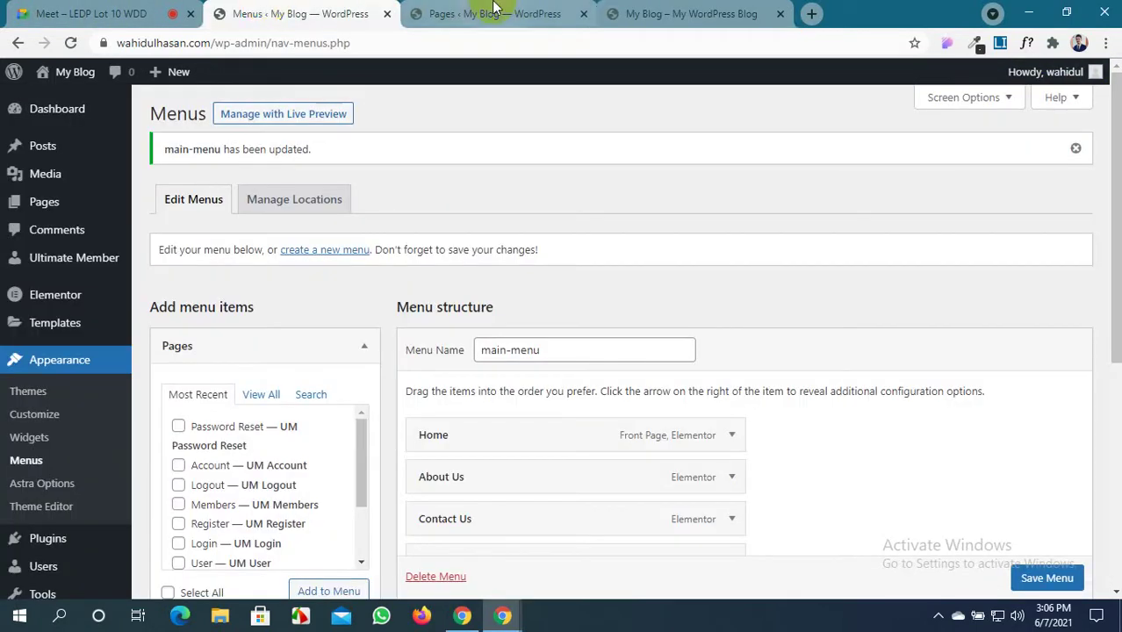
pyautogui.scroll(-3, 333, 513)
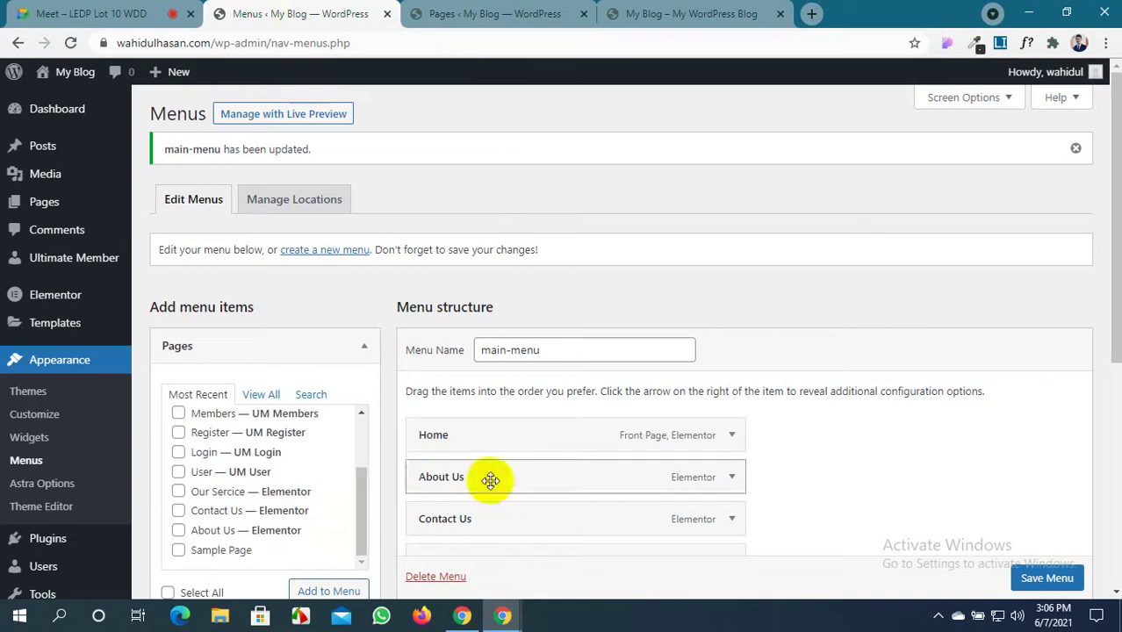
pyautogui.scroll(-4, 492, 439)
pyautogui.scroll(-2, 493, 487)
pyautogui.scroll(5, 492, 487)
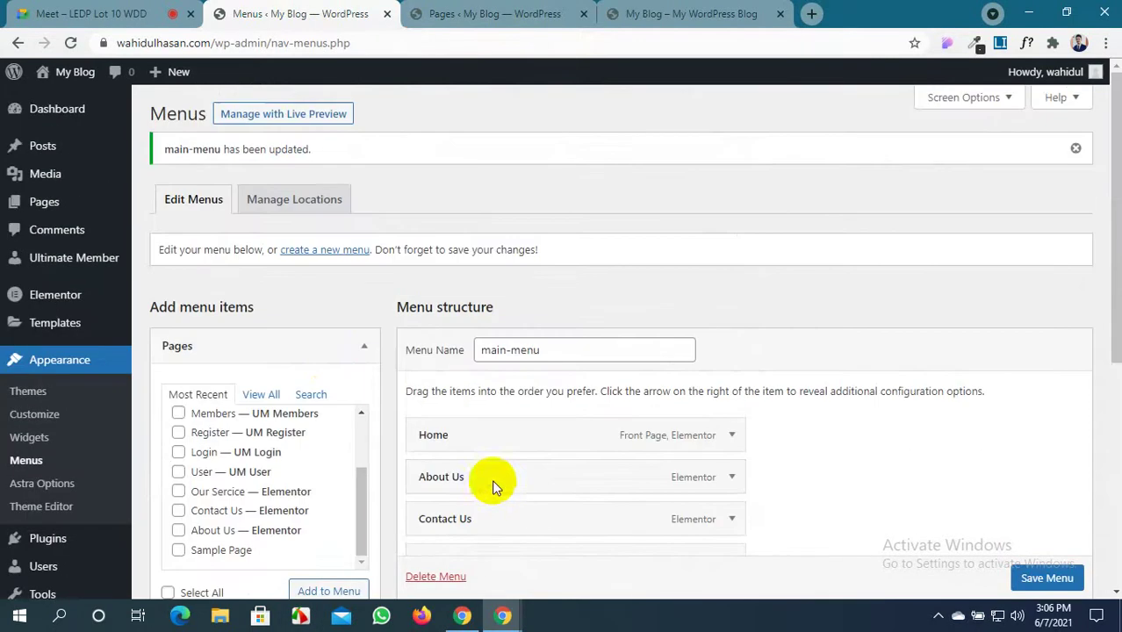
# Open the WordPress admin Dashboard and return to the live site's home page
pyautogui.click(62, 120)
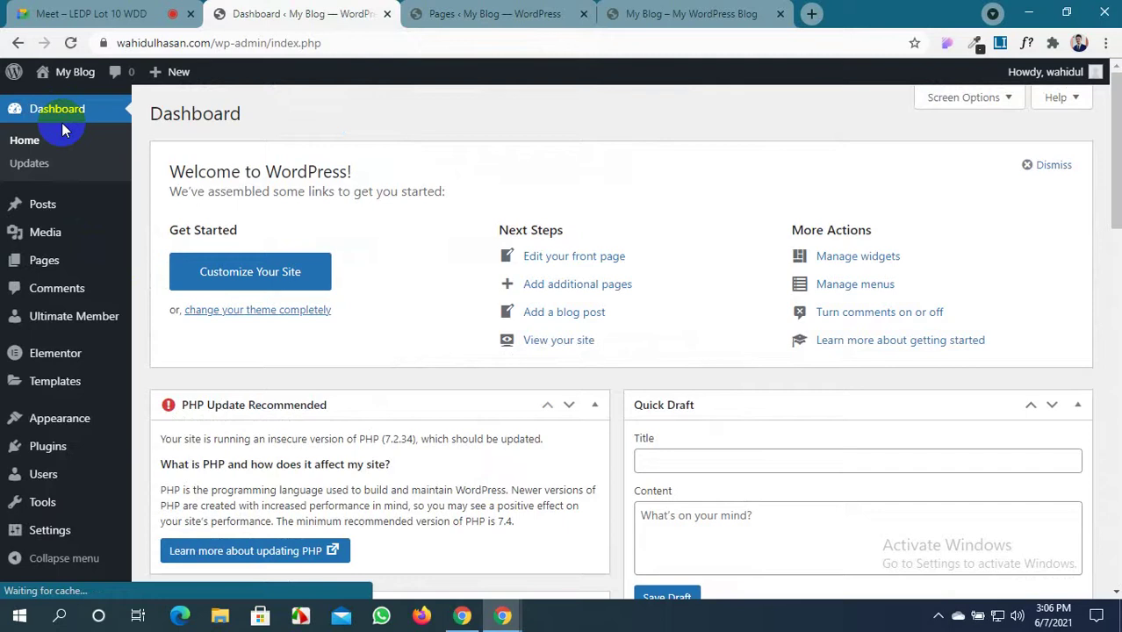
pyautogui.click(667, 14)
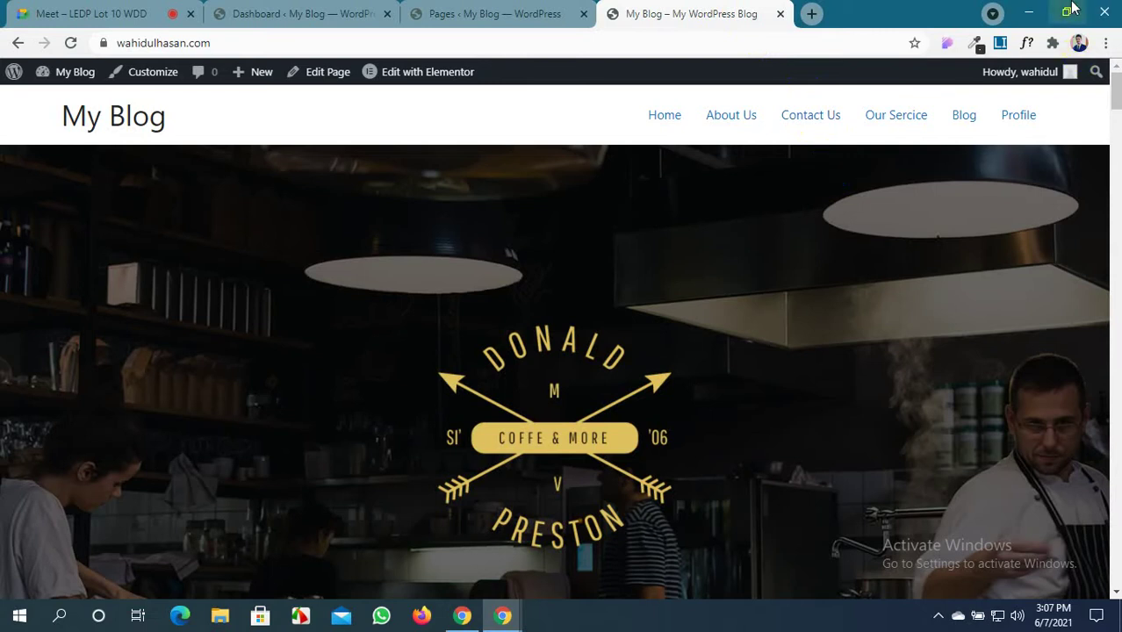
pyautogui.click(491, 13)
pyautogui.click(331, 9)
pyautogui.click(691, 13)
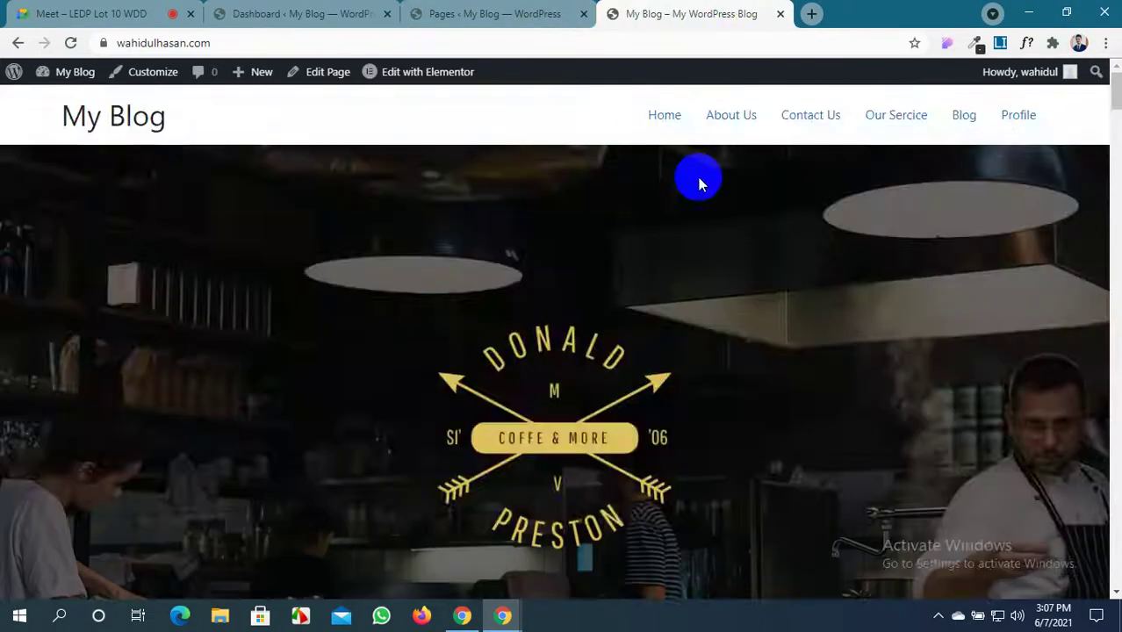
pyautogui.scroll(-3, 701, 358)
pyautogui.scroll(1, 702, 356)
pyautogui.scroll(2, 703, 355)
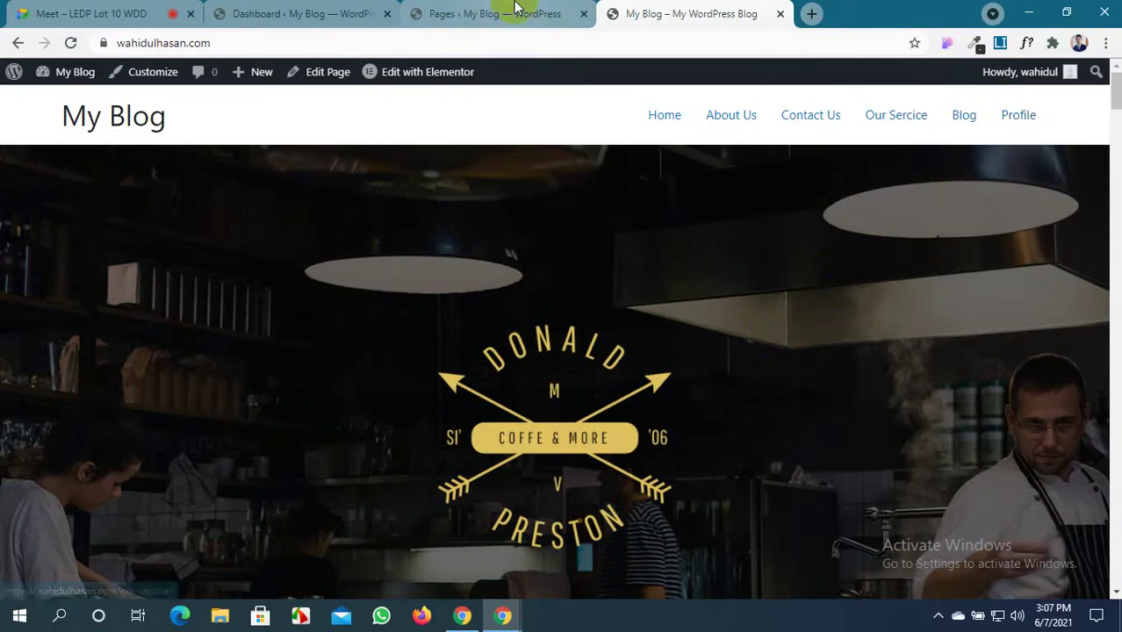
# Open the Ultimate Member dashboard in the WordPress admin and examine its users overview, temp files and user cache sections
pyautogui.click(338, 10)
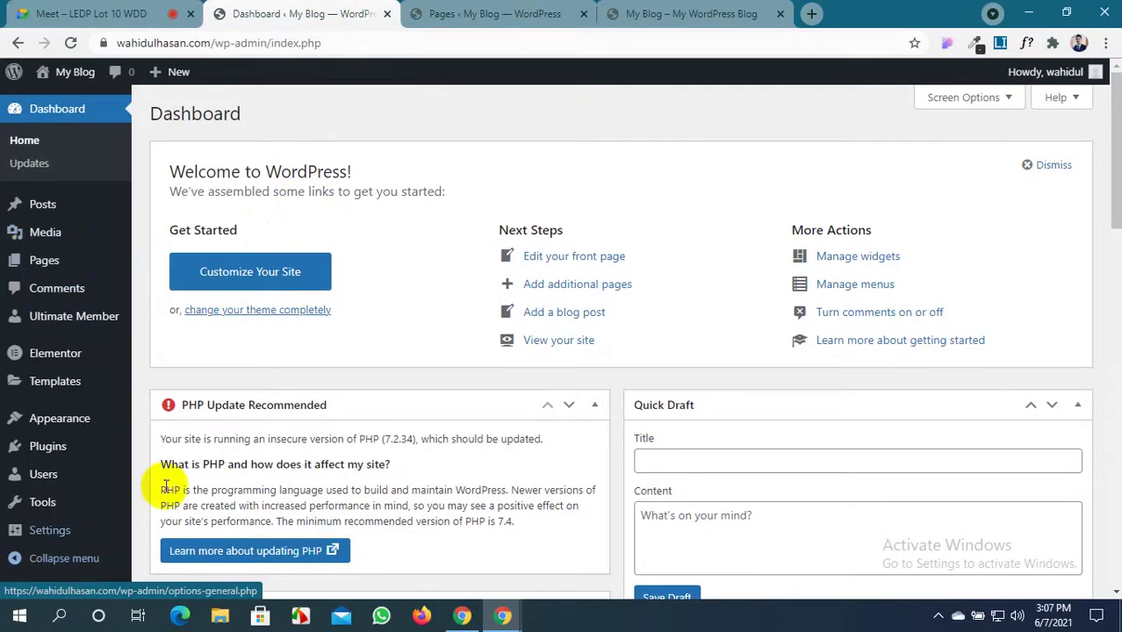
pyautogui.scroll(-4, 176, 466)
pyautogui.moveTo(103, 507)
pyautogui.scroll(4, 104, 506)
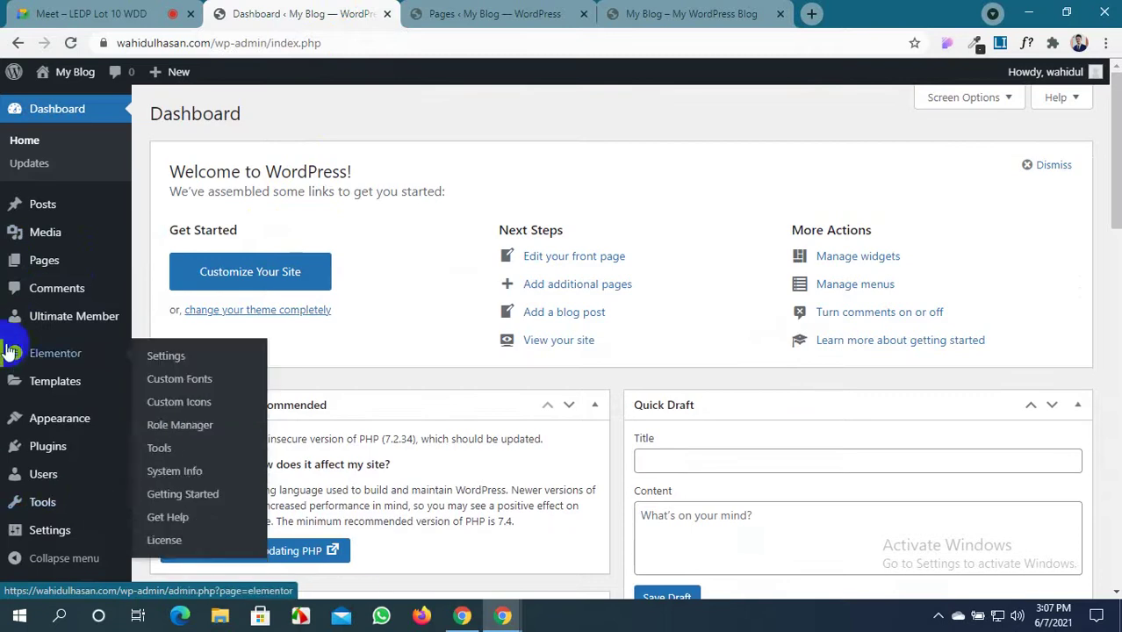
pyautogui.moveTo(48, 325)
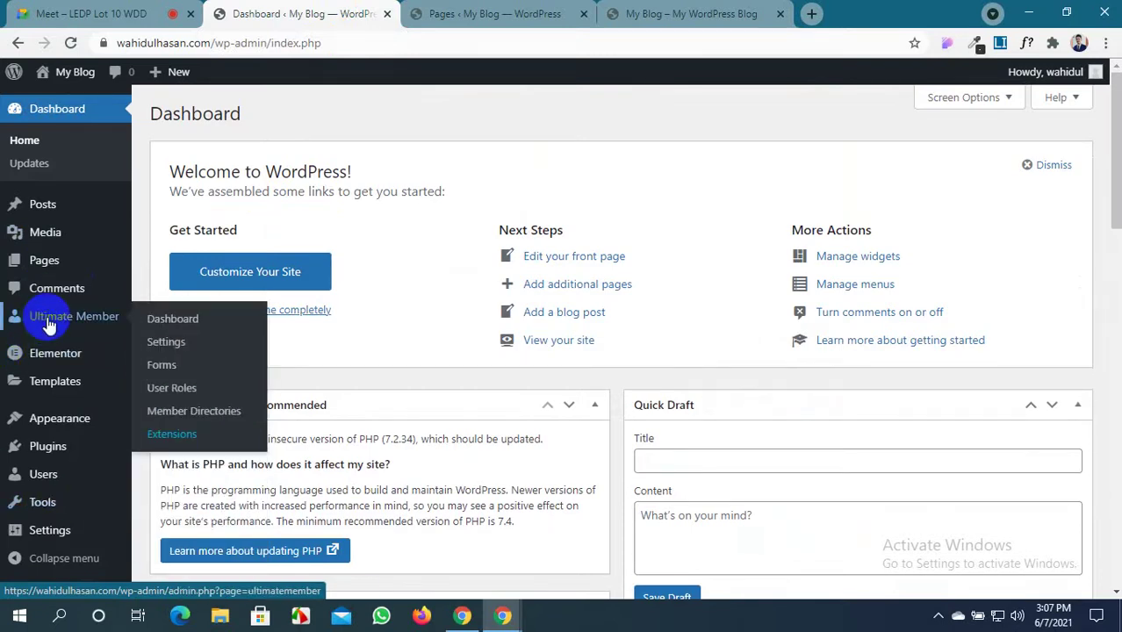
pyautogui.click(157, 322)
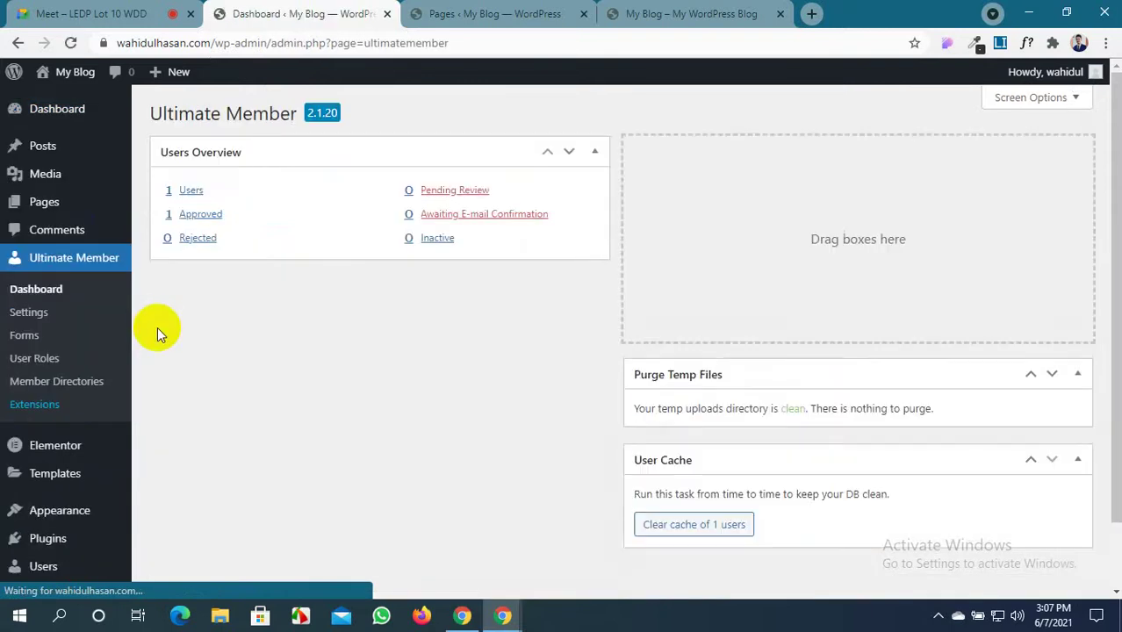
pyautogui.scroll(-2, 646, 370)
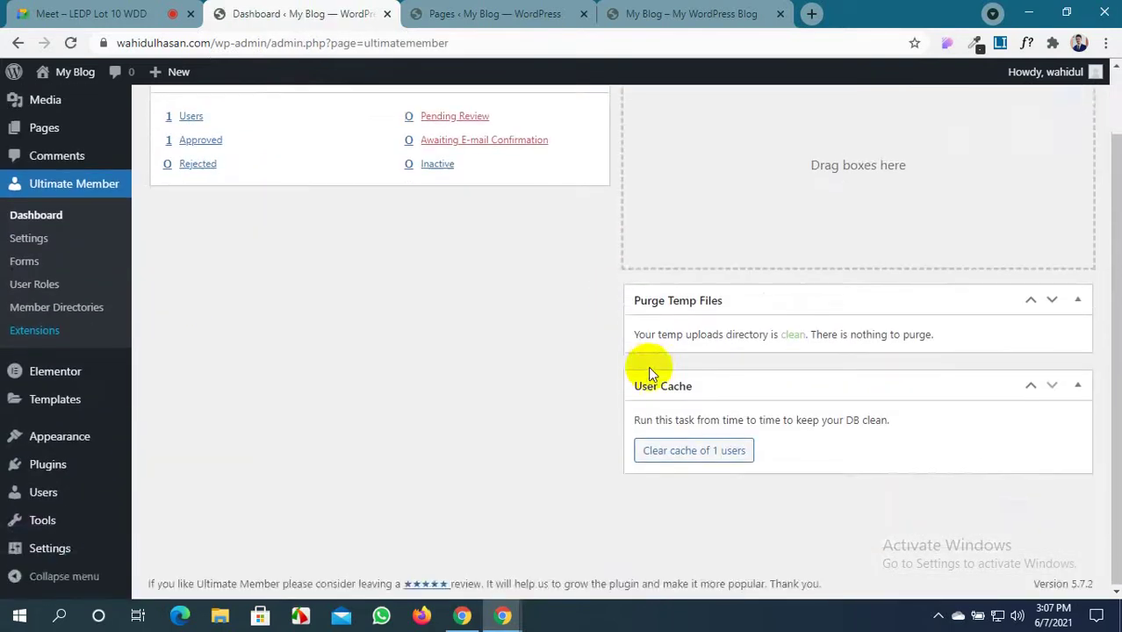
pyautogui.scroll(2, 646, 369)
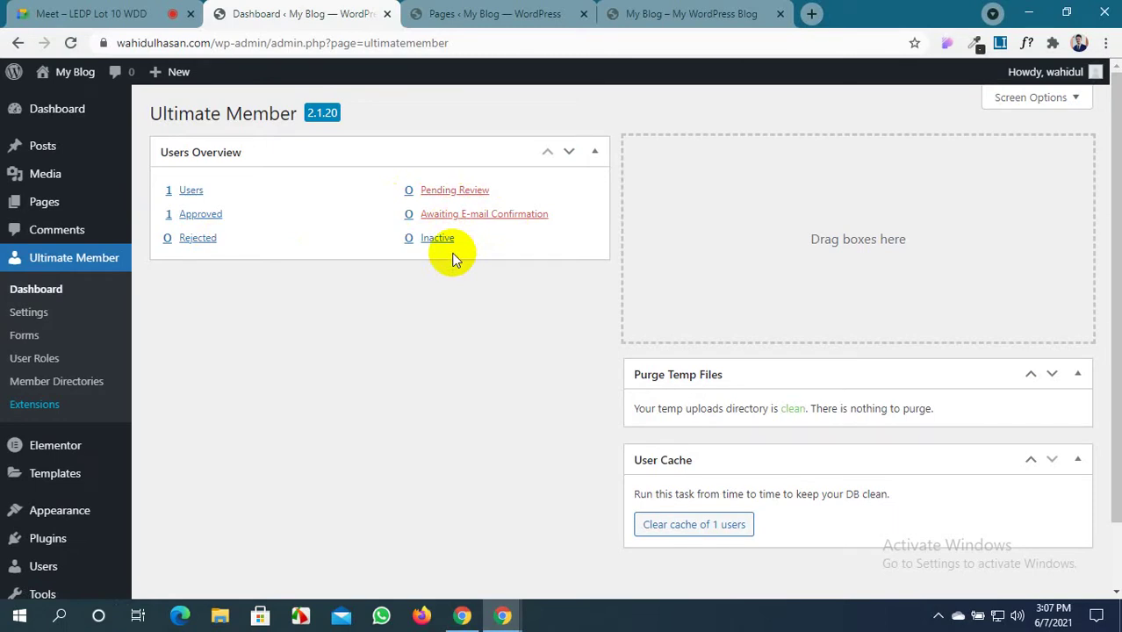
pyautogui.click(25, 293)
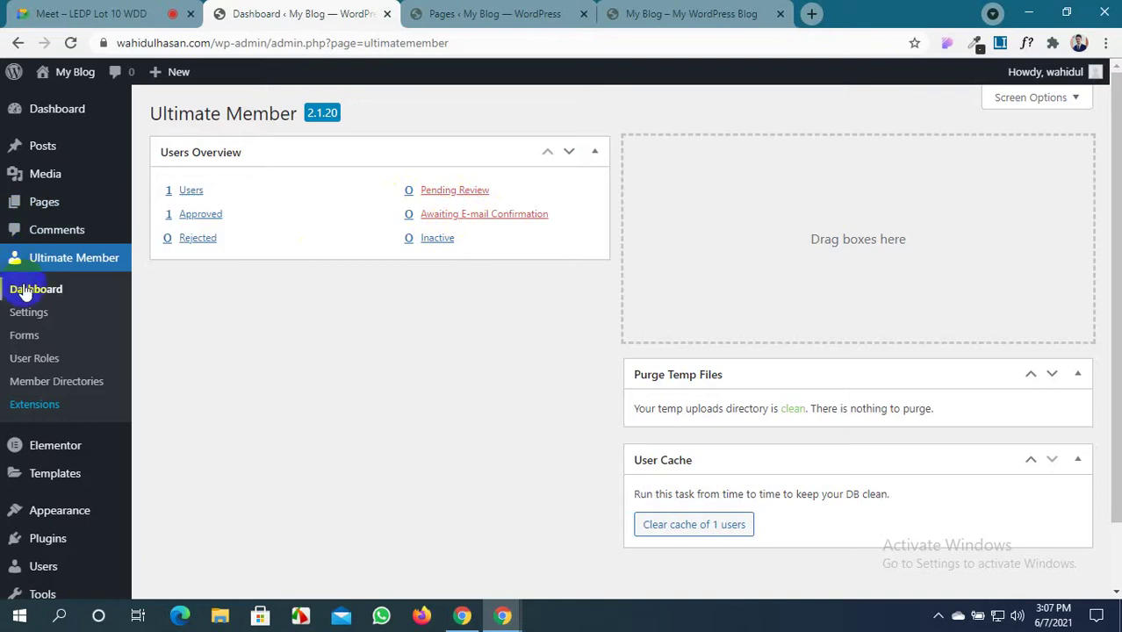
# Open the Ultimate Member settings and examine the general page assignments
pyautogui.click(30, 315)
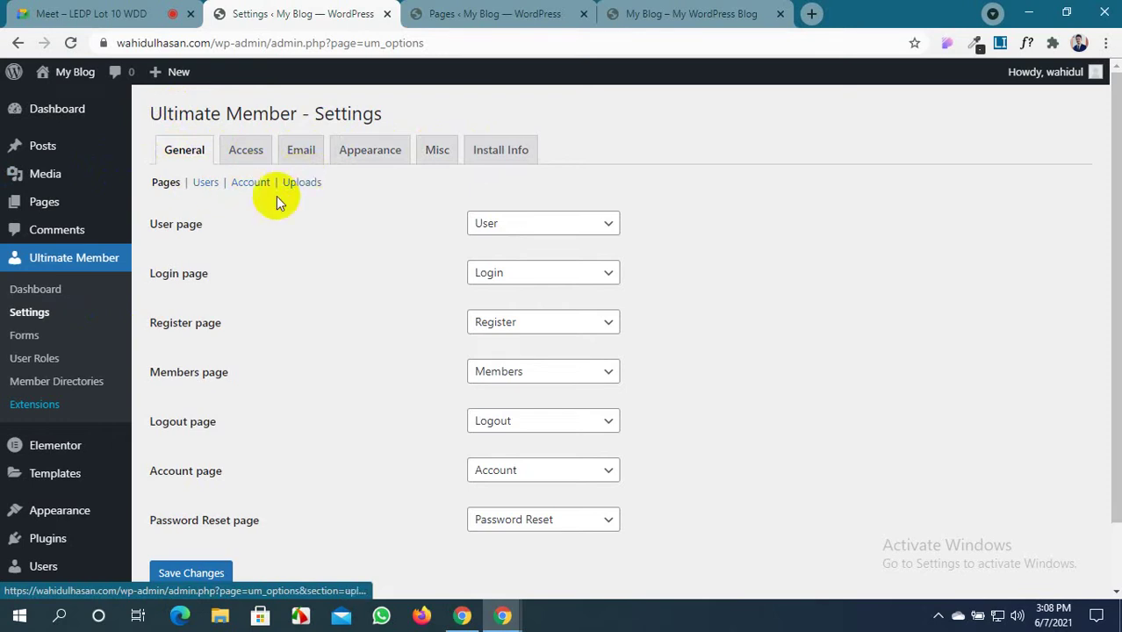
pyautogui.scroll(-2, 363, 248)
pyautogui.scroll(1, 362, 249)
pyautogui.scroll(-1, 362, 248)
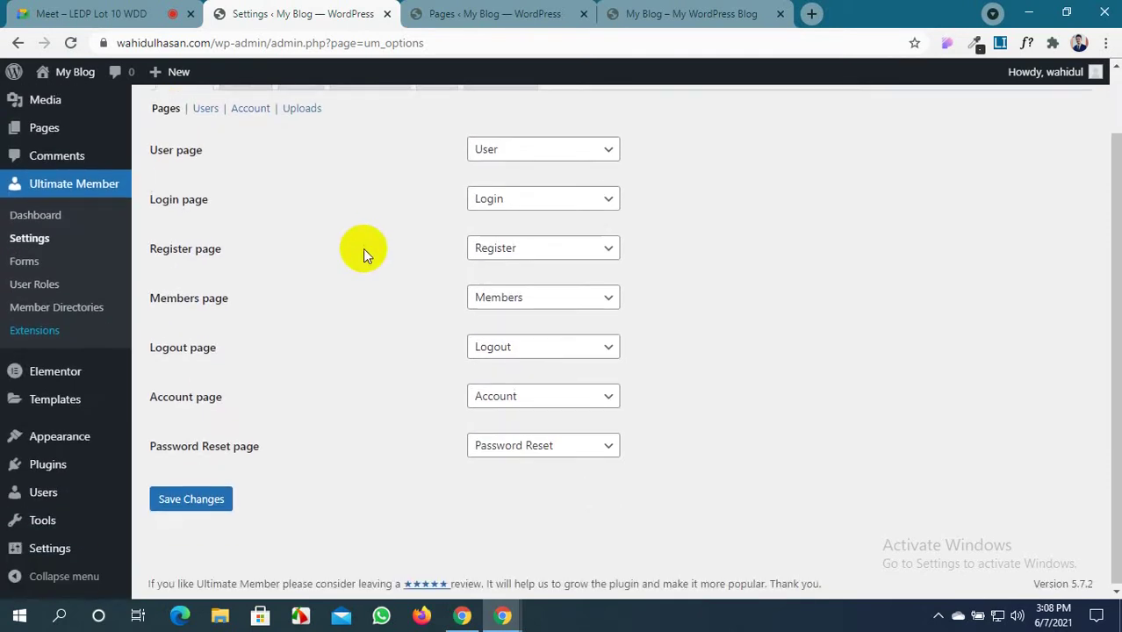
pyautogui.scroll(2, 362, 250)
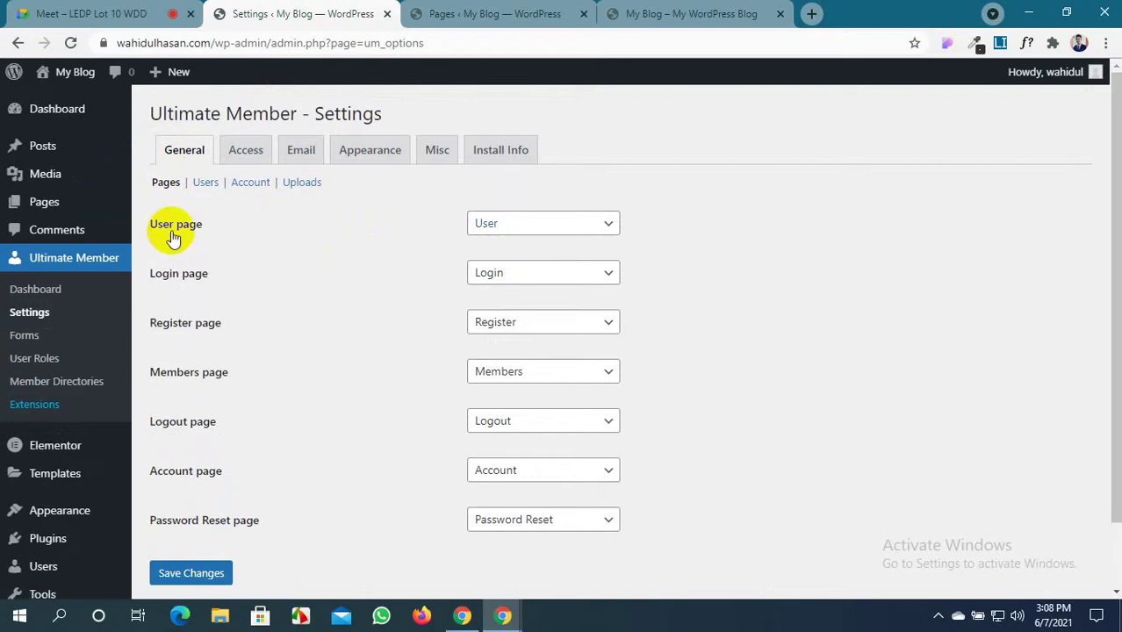
# Select User as the User page, check the choices for the Password Reset page and save the page settings
pyautogui.click(558, 226)
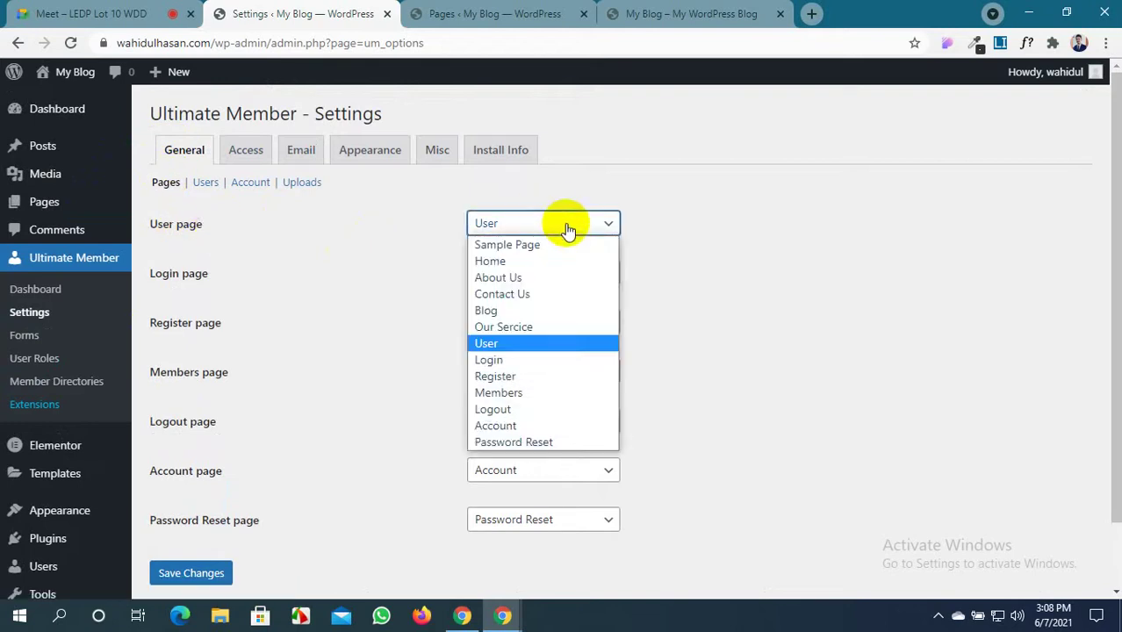
pyautogui.click(549, 344)
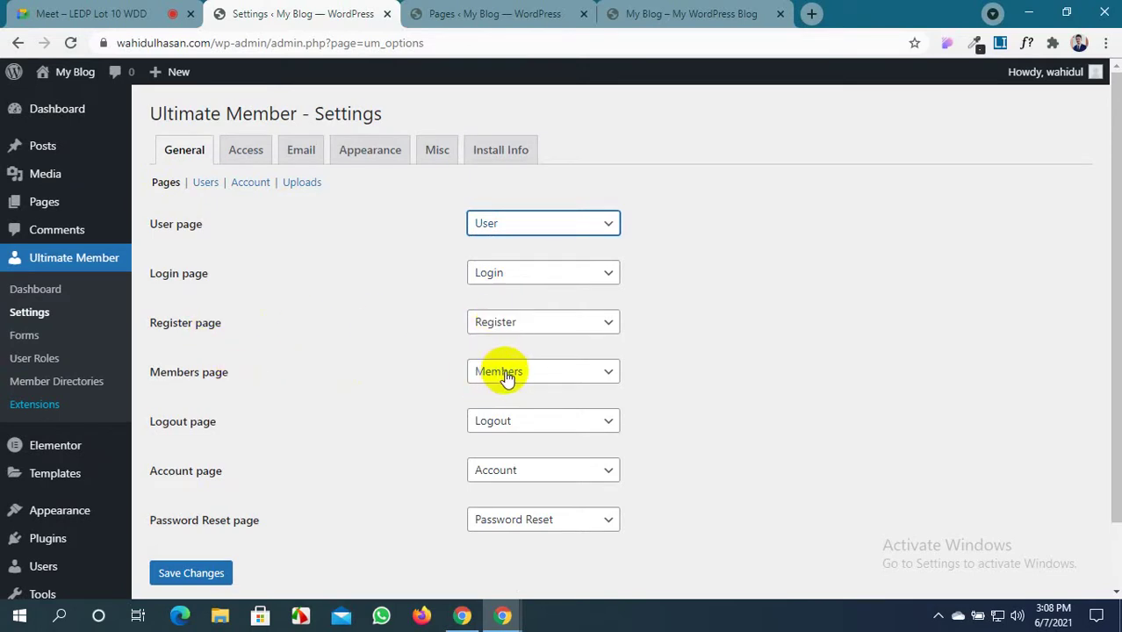
pyautogui.scroll(-2, 496, 370)
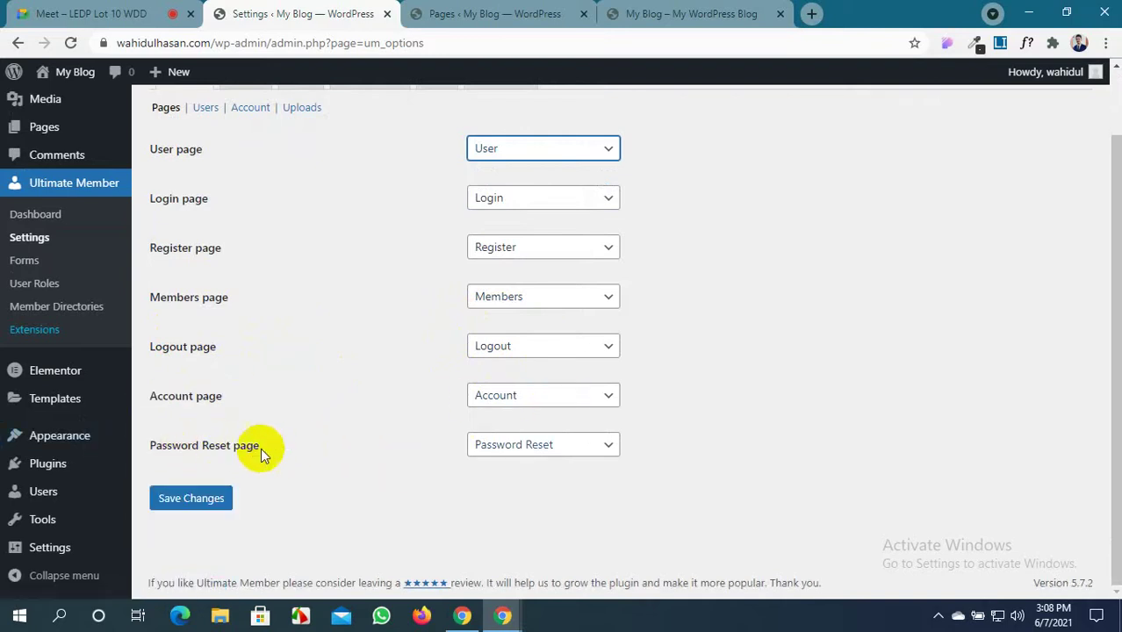
pyautogui.click(596, 448)
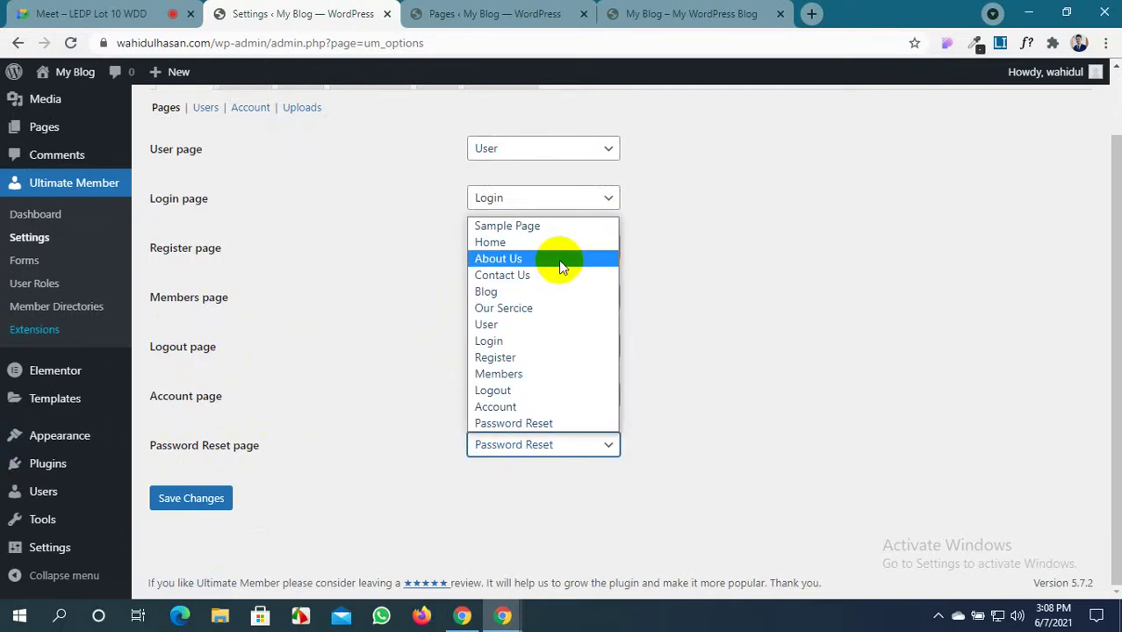
pyautogui.click(828, 356)
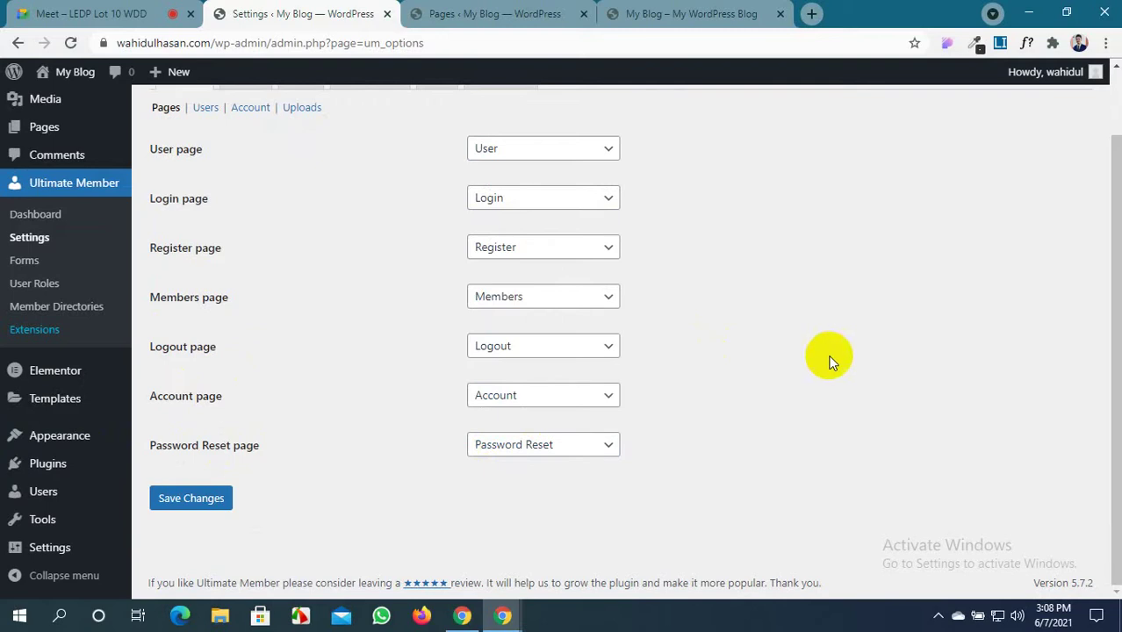
pyautogui.click(212, 499)
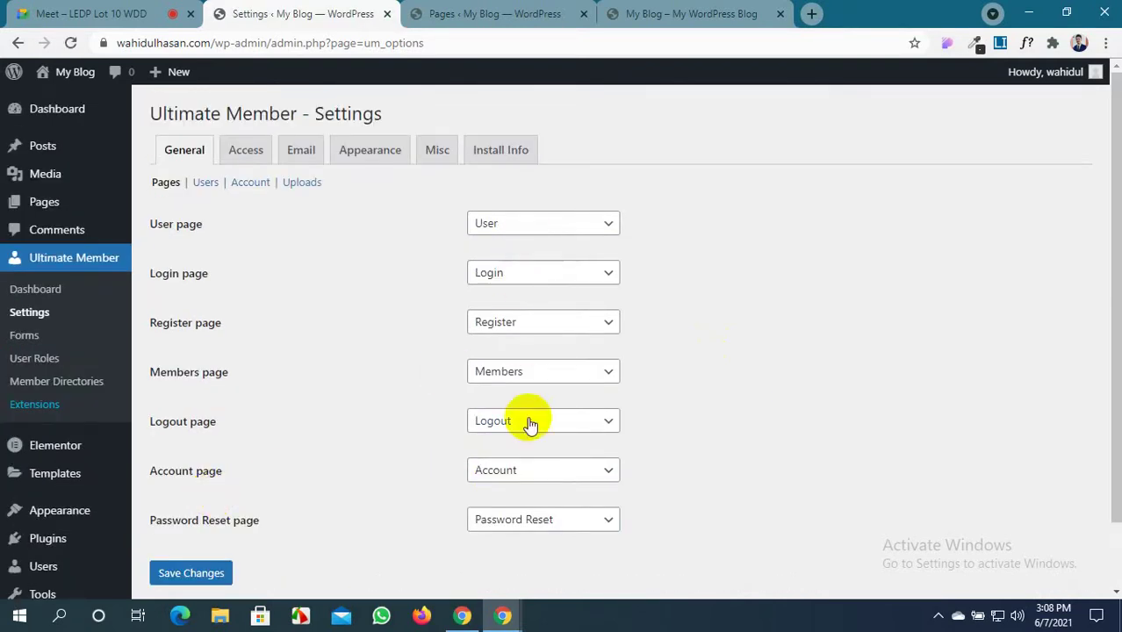
# Open Ultimate Member's Users settings, check the live Profile page's URL and close the WordPress Pages list
pyautogui.click(204, 185)
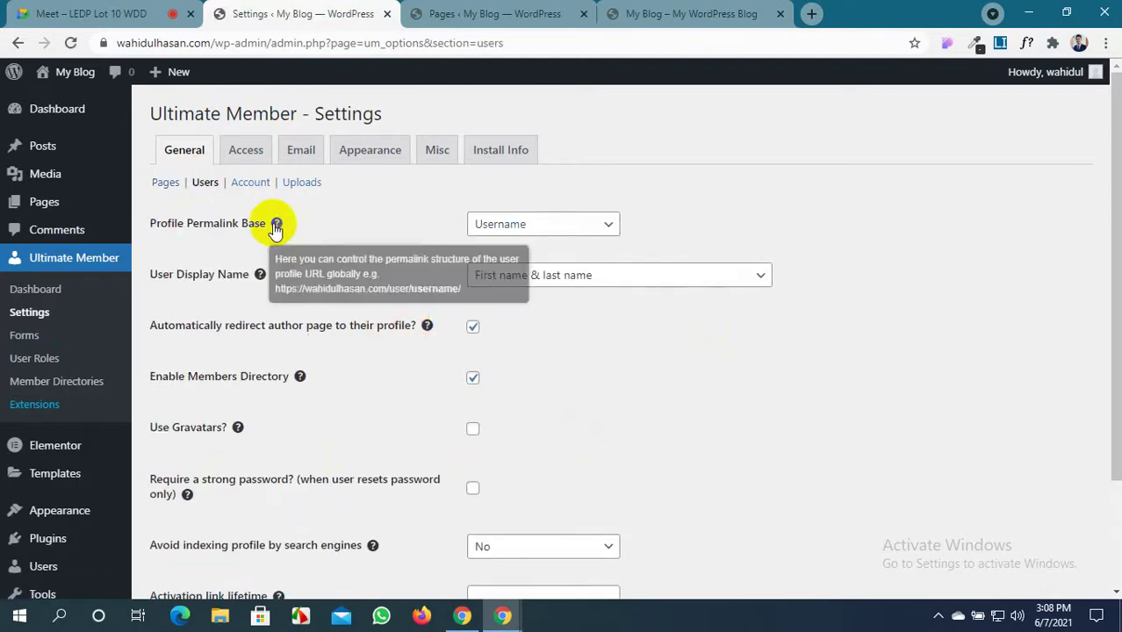
pyautogui.click(729, 14)
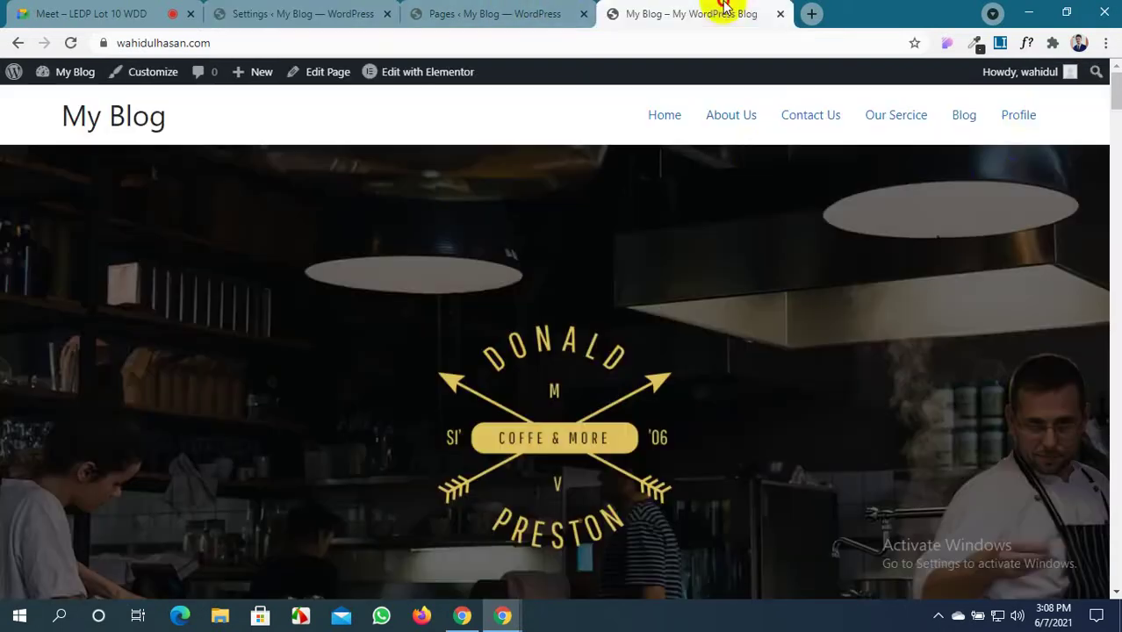
pyautogui.click(1023, 117)
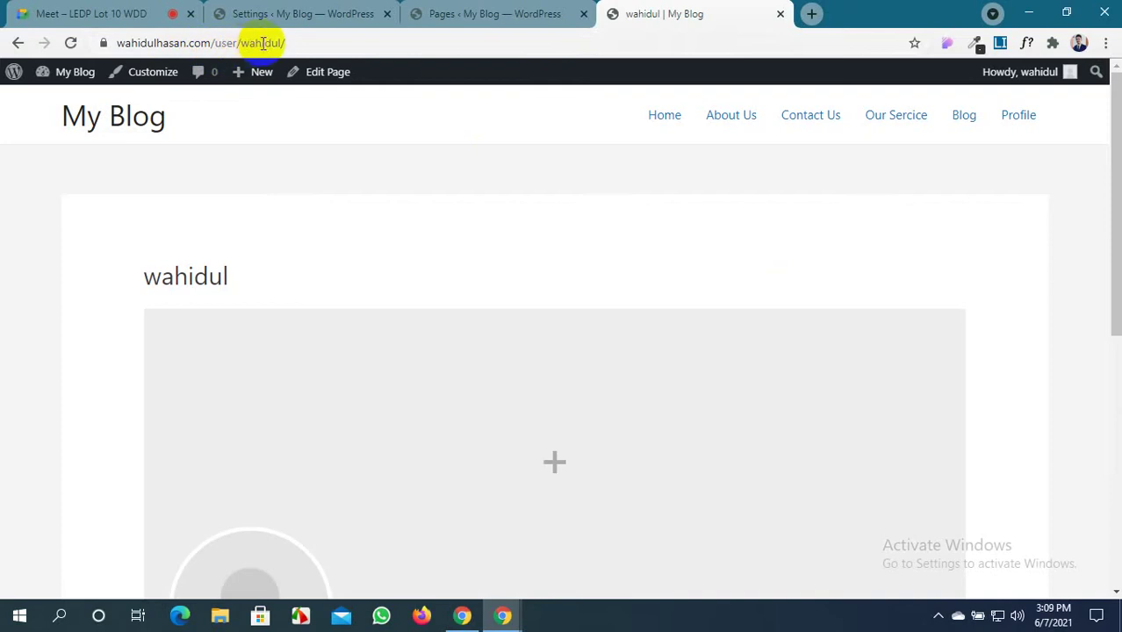
pyautogui.click(465, 13)
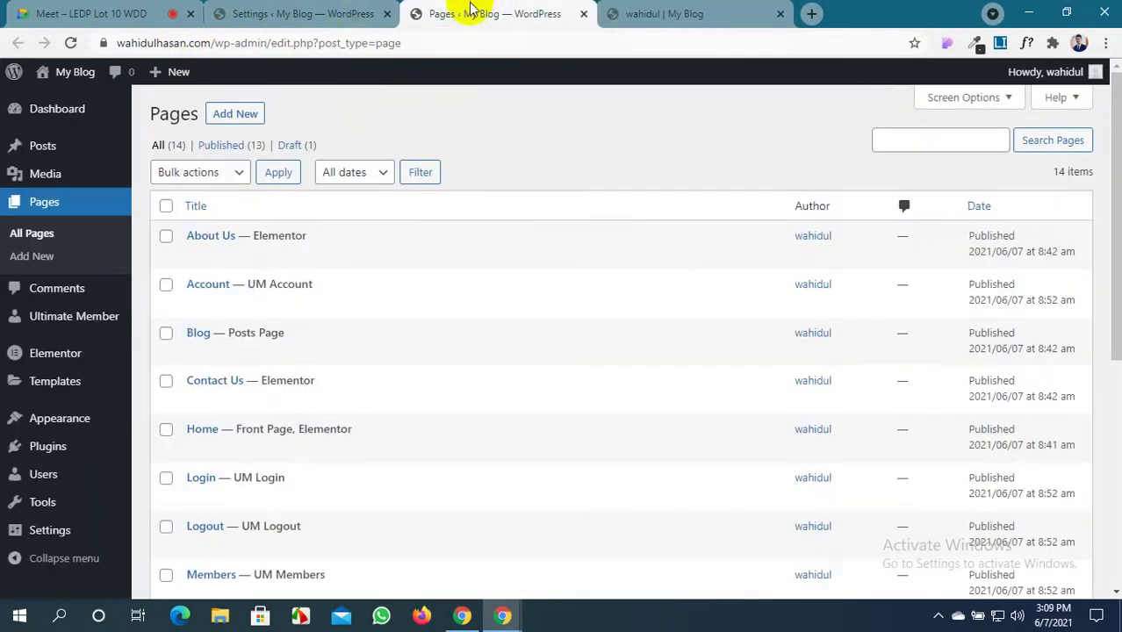
pyautogui.click(583, 15)
# Set the Profile Permalink Base to First and Last Name with '.' in the Users settings and save the changes
pyautogui.click(298, 12)
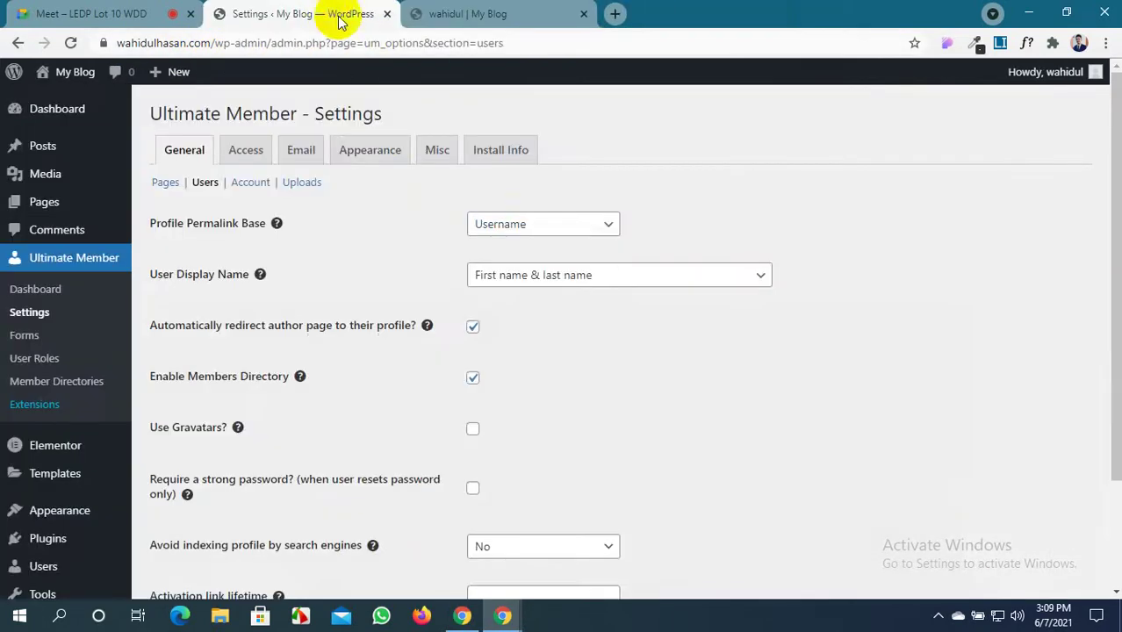
pyautogui.click(561, 224)
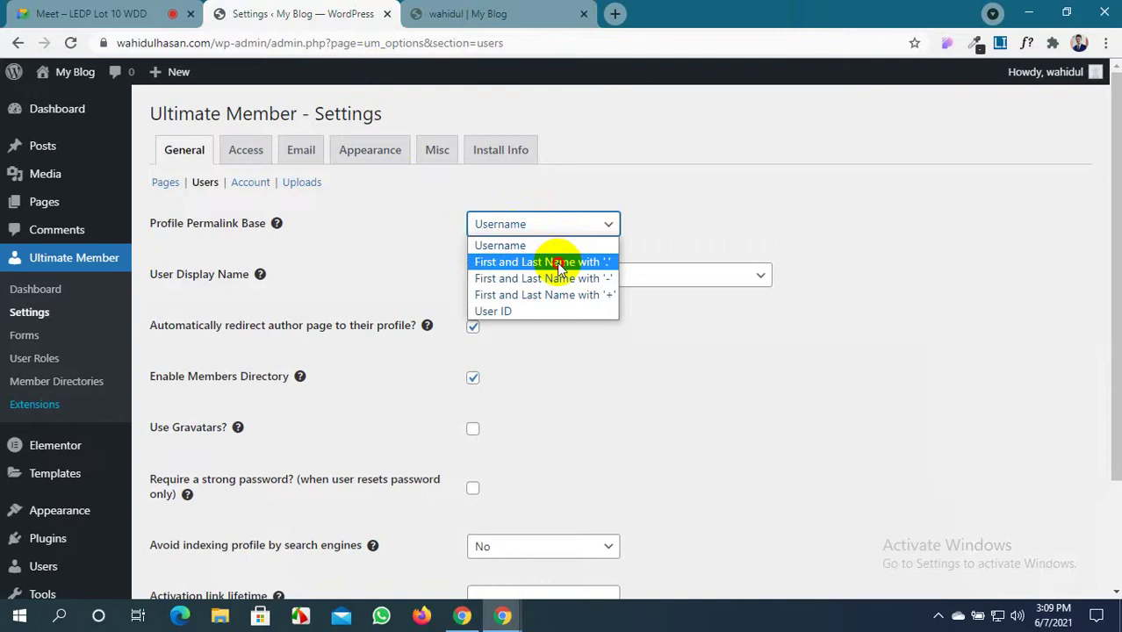
pyautogui.click(559, 263)
pyautogui.scroll(-2, 500, 386)
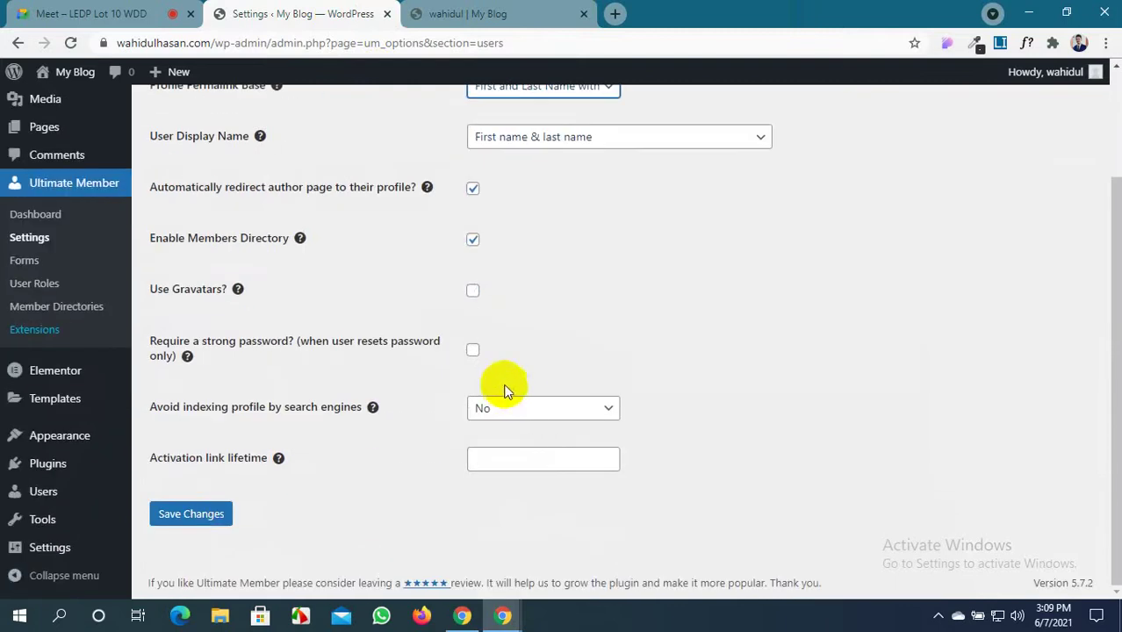
pyautogui.click(189, 517)
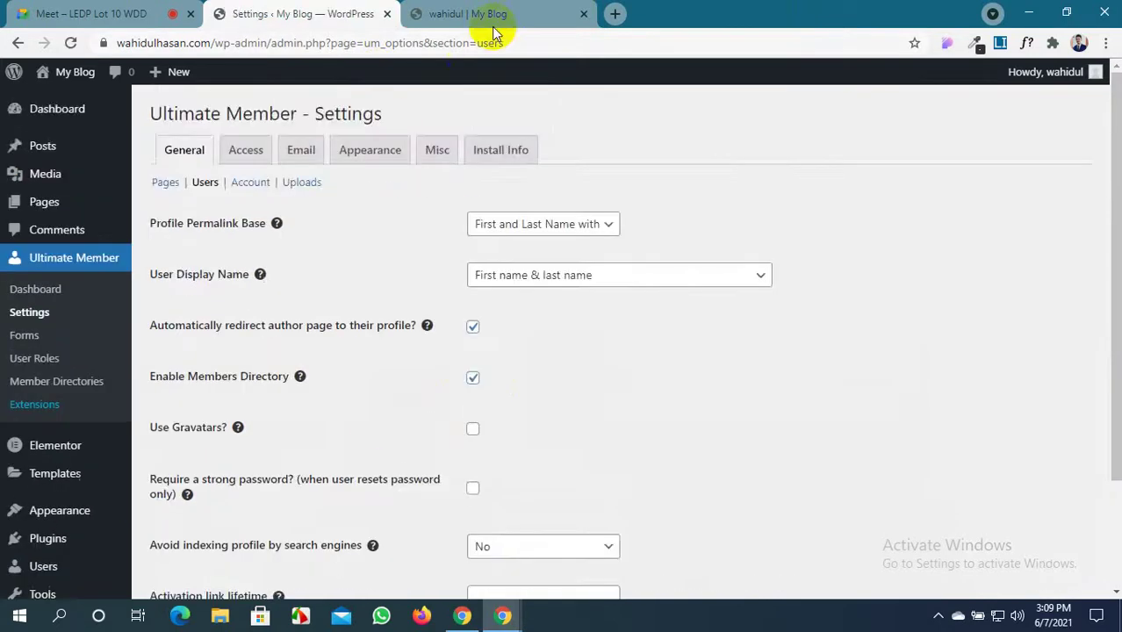
# Reload the live profile page and check its URL and the displayed profile name
pyautogui.click(466, 13)
pyautogui.click(71, 42)
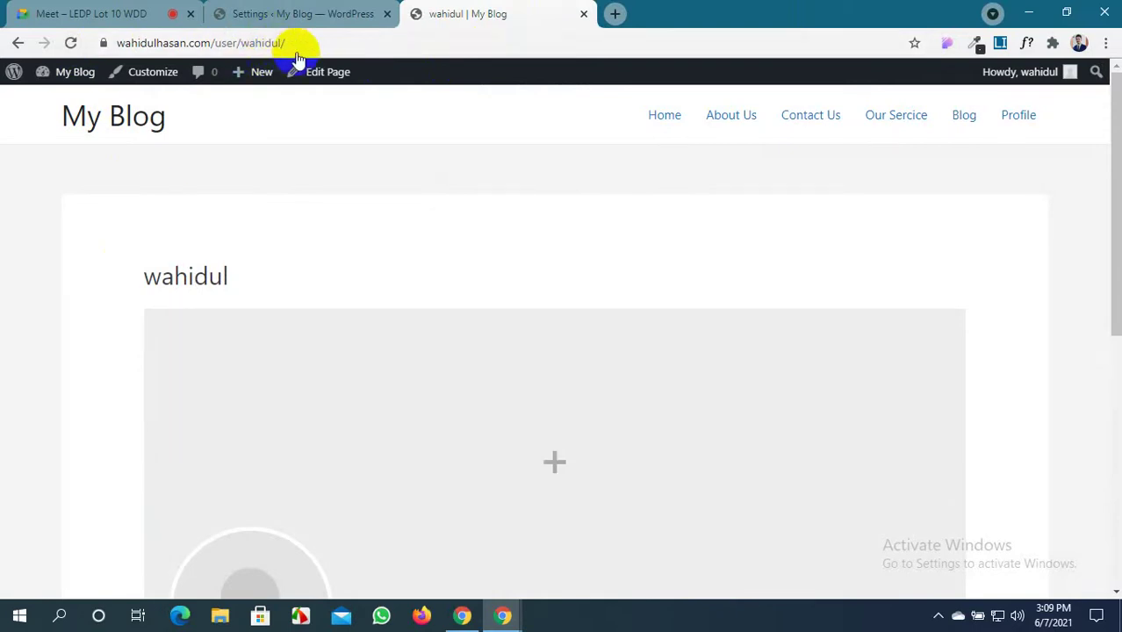
pyautogui.scroll(-5, 371, 230)
pyautogui.scroll(1, 371, 240)
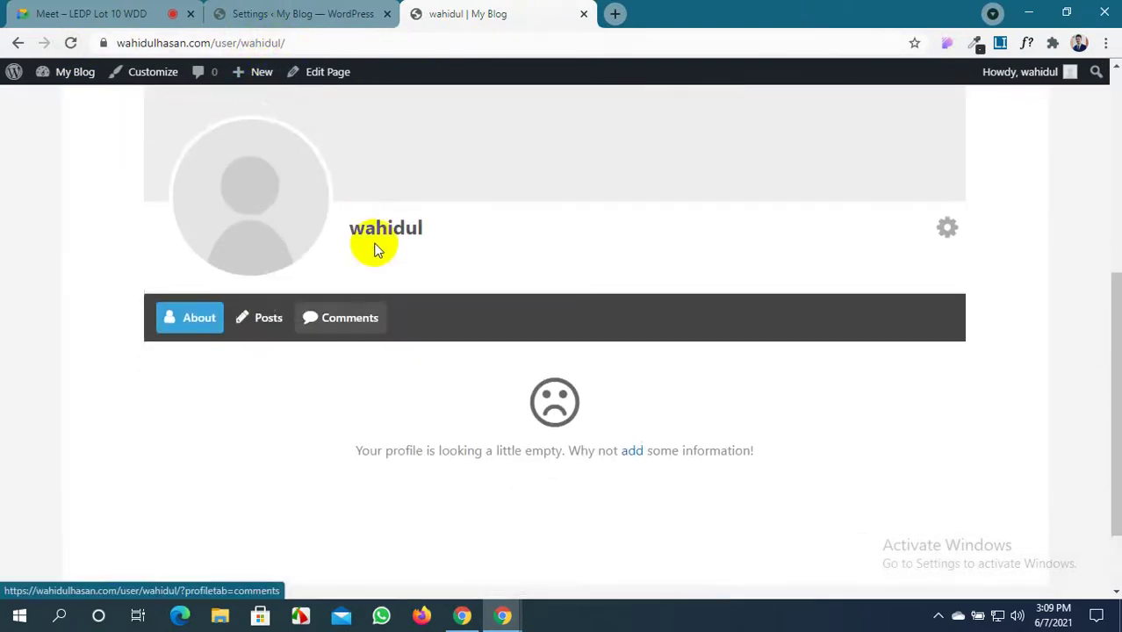
pyautogui.scroll(5, 377, 253)
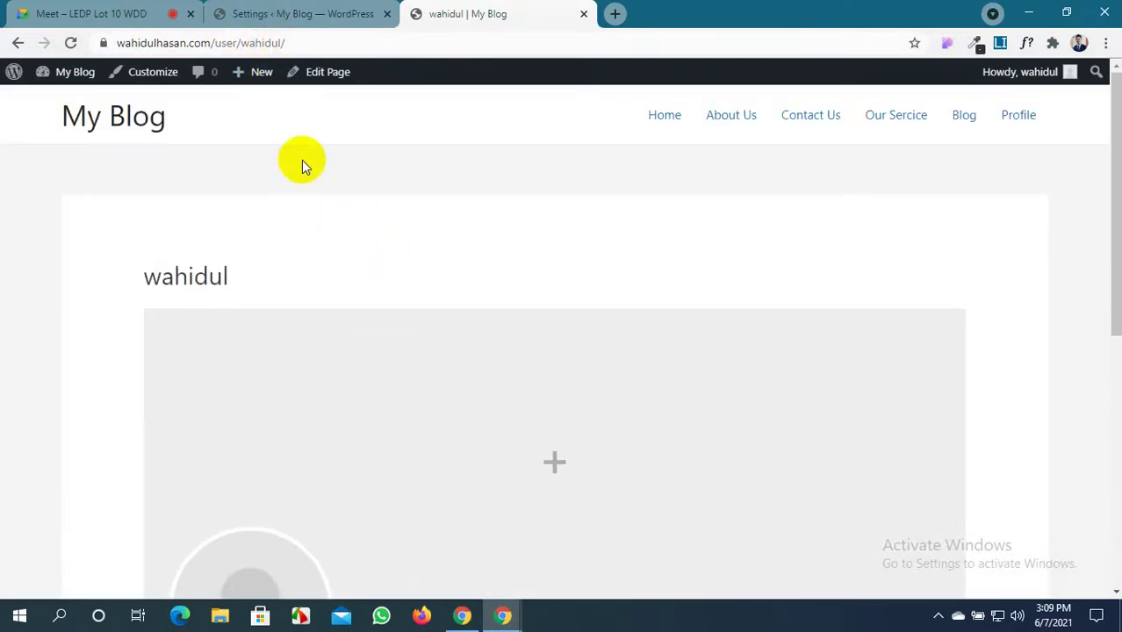
pyautogui.scroll(-4, 302, 167)
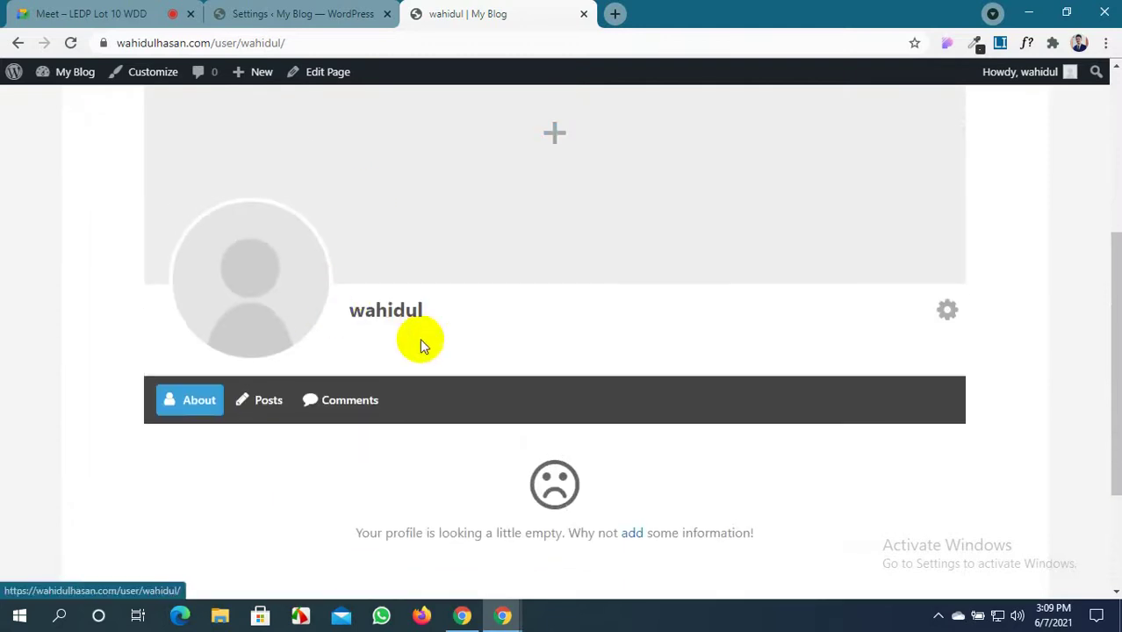
# Open the user's profile for editing and bring up the profile photo upload dialog
pyautogui.click(946, 311)
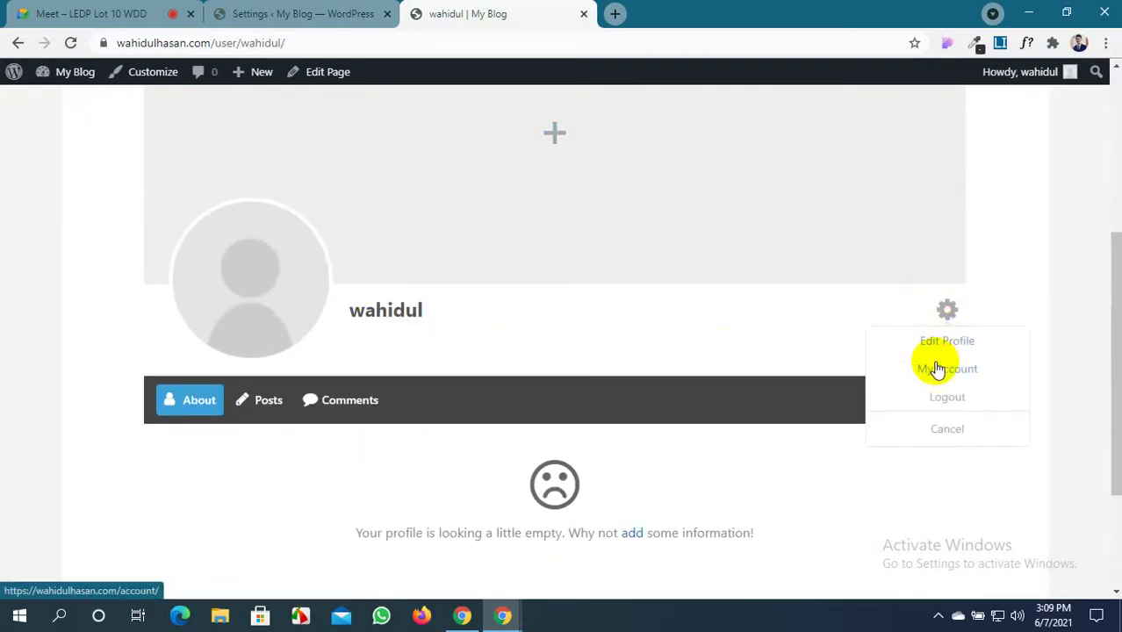
pyautogui.click(937, 342)
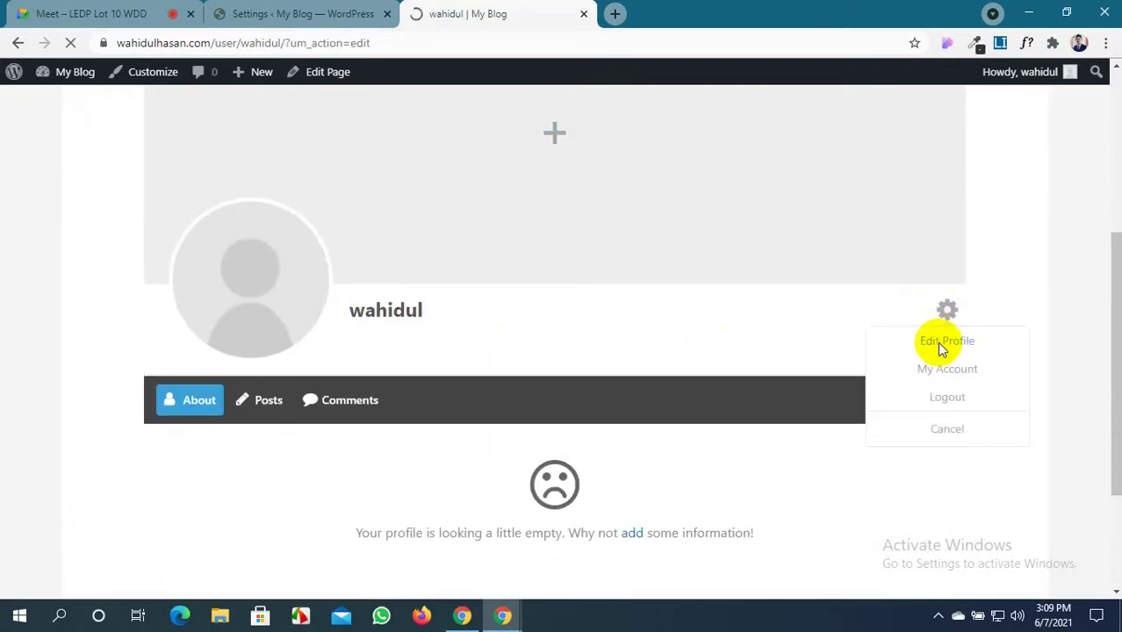
pyautogui.scroll(-5, 614, 377)
pyautogui.scroll(2, 382, 368)
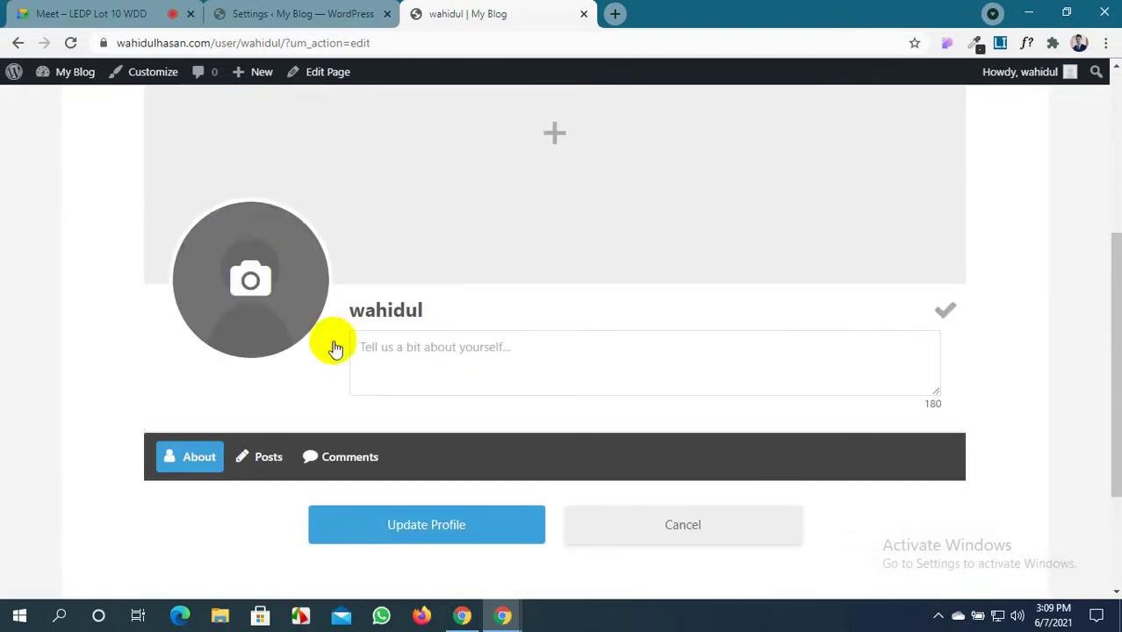
pyautogui.click(255, 281)
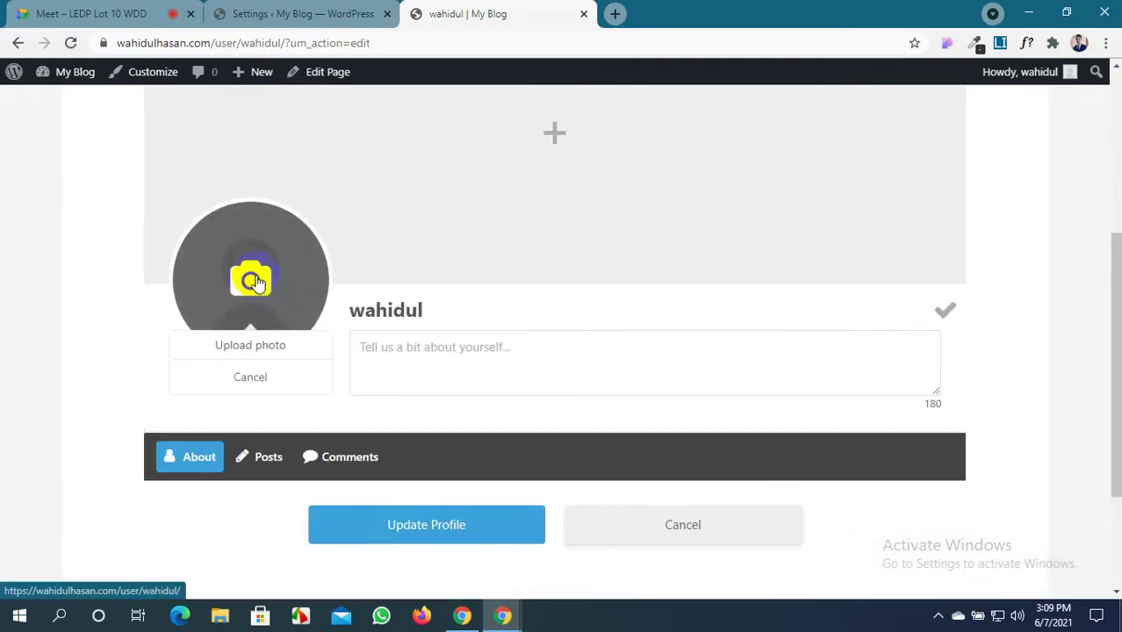
pyautogui.click(274, 344)
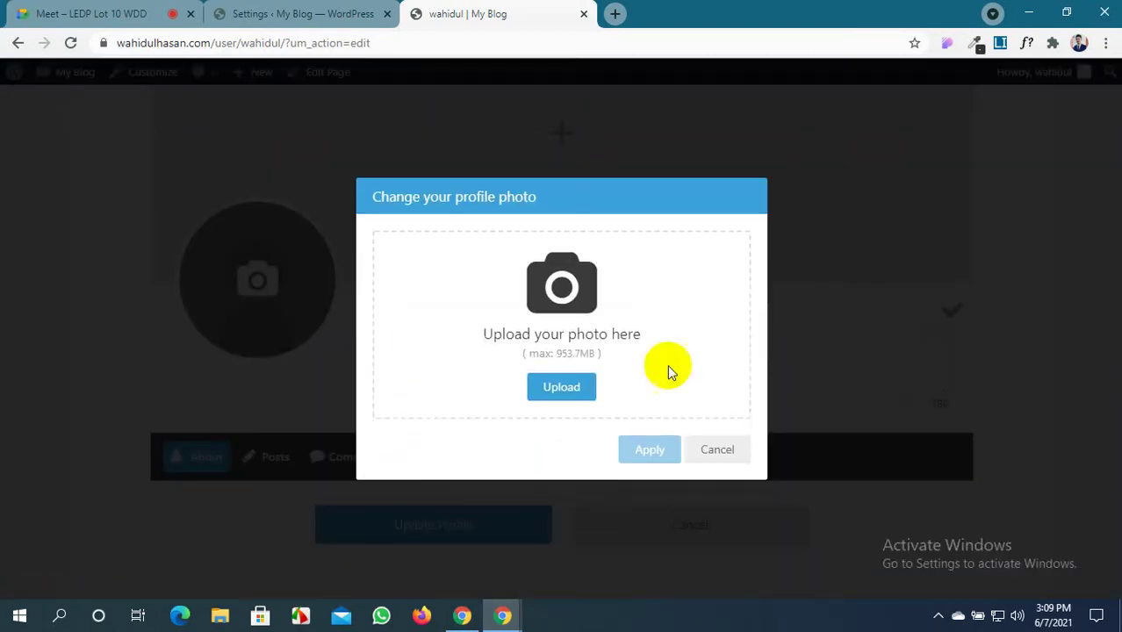
pyautogui.click(571, 386)
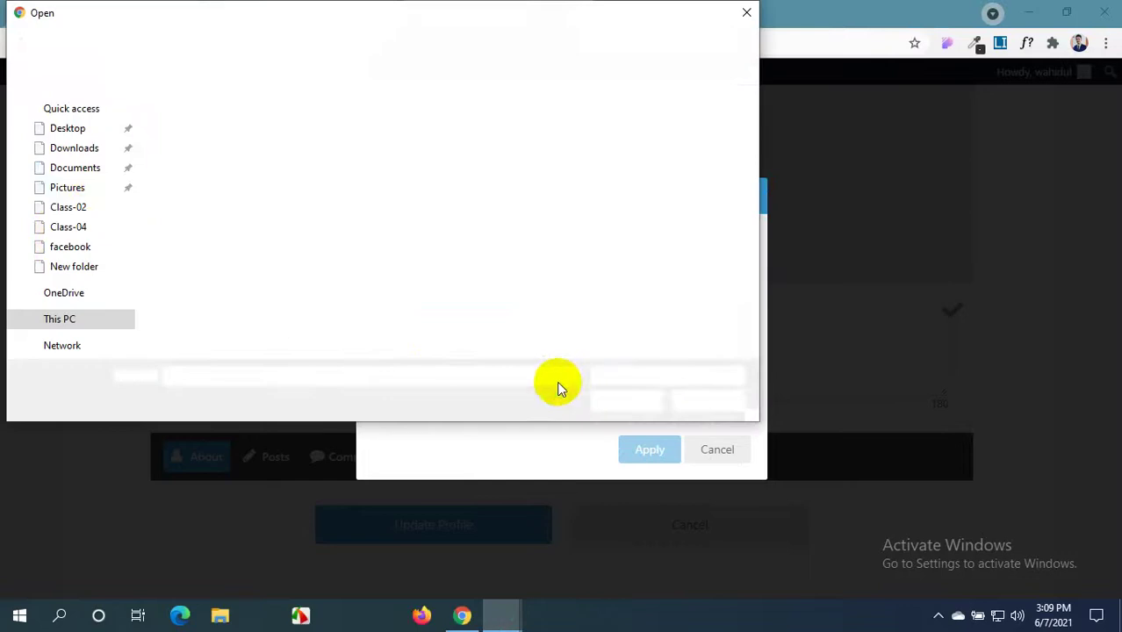
pyautogui.click(74, 189)
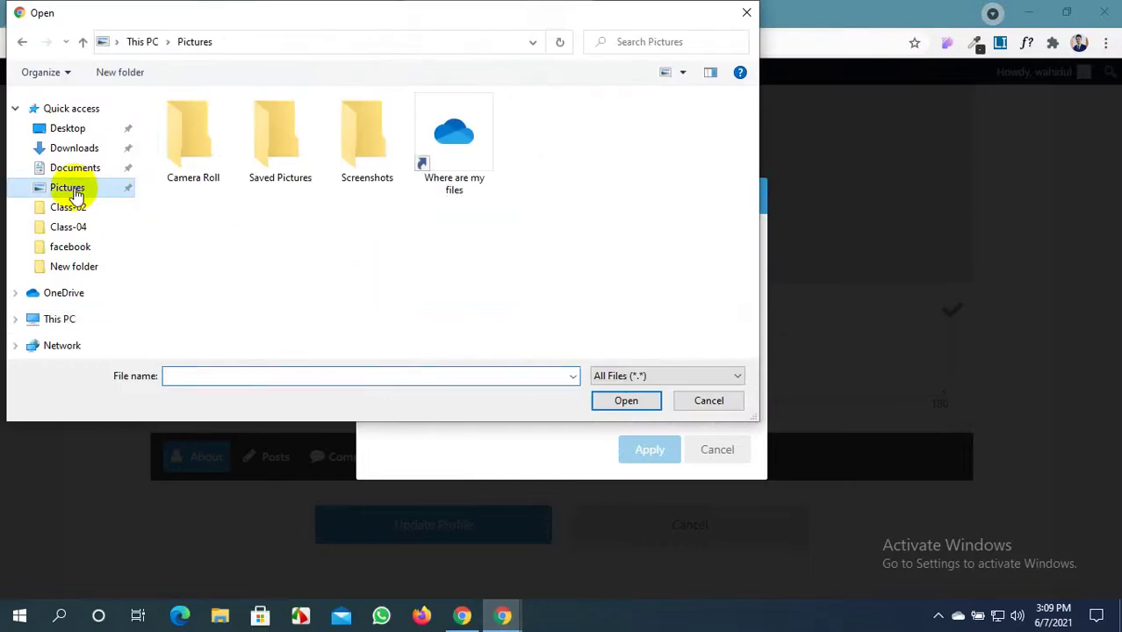
pyautogui.click(72, 320)
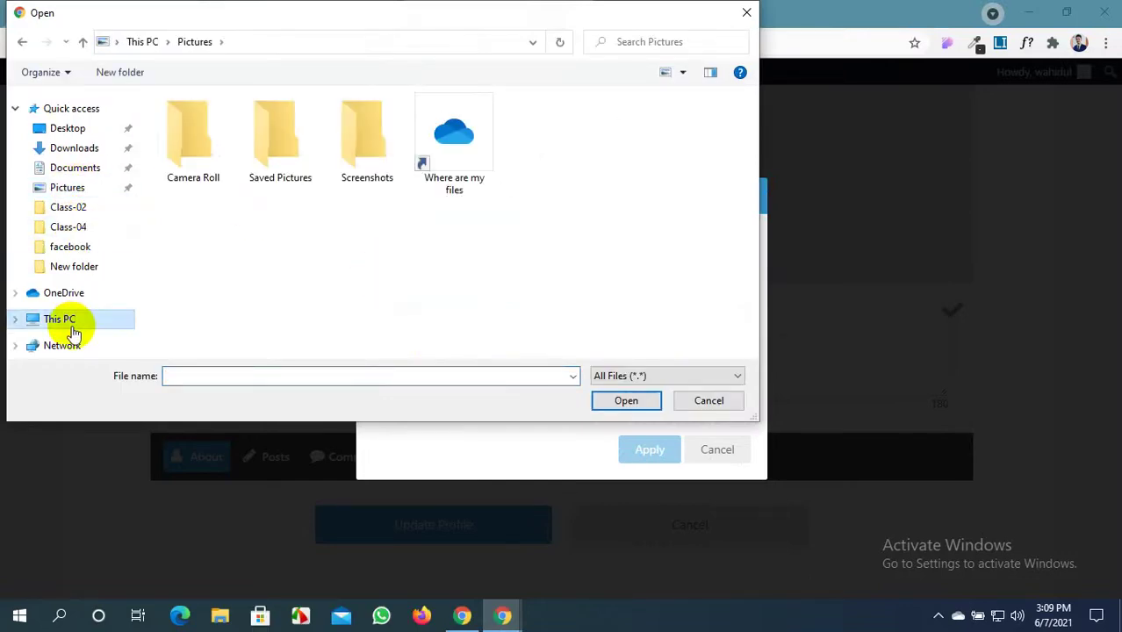
pyautogui.scroll(-2, 489, 218)
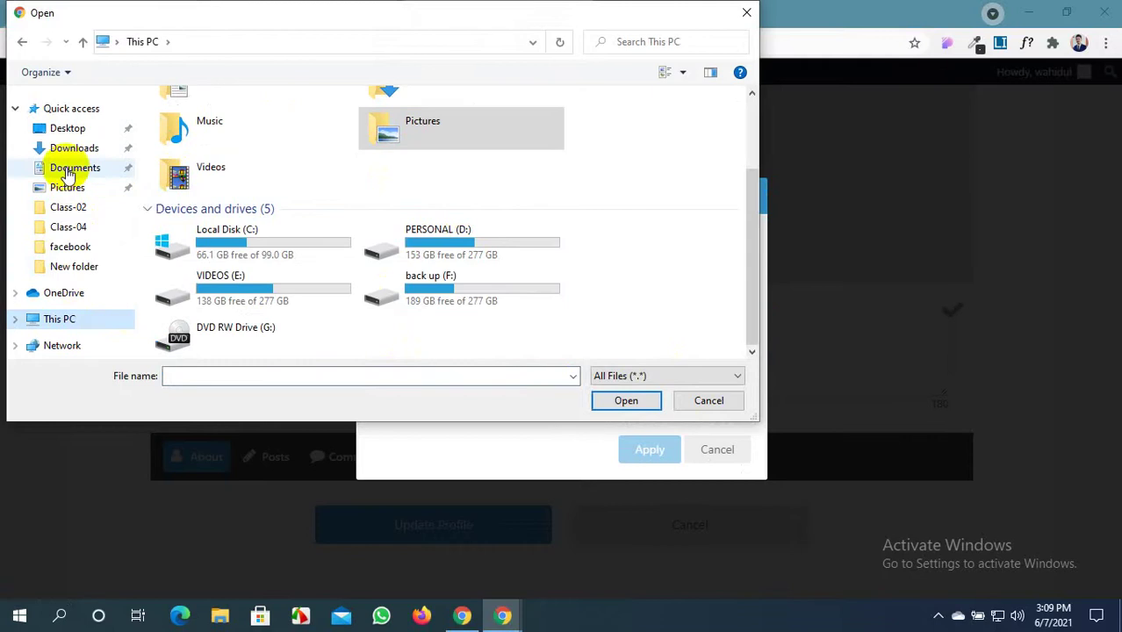
pyautogui.click(69, 130)
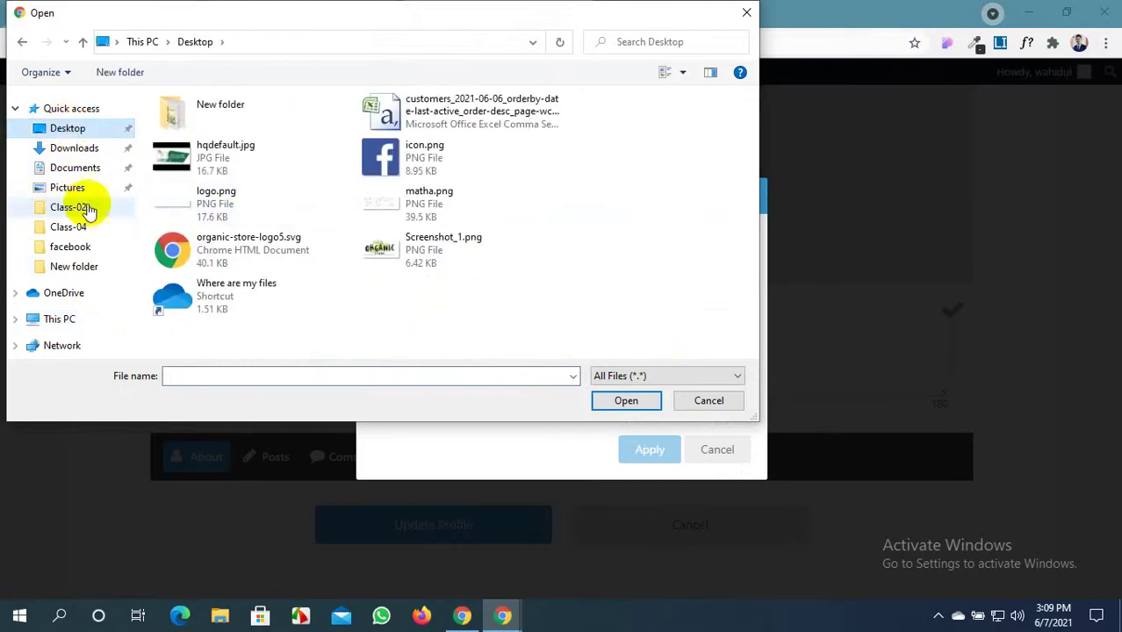
pyautogui.click(59, 319)
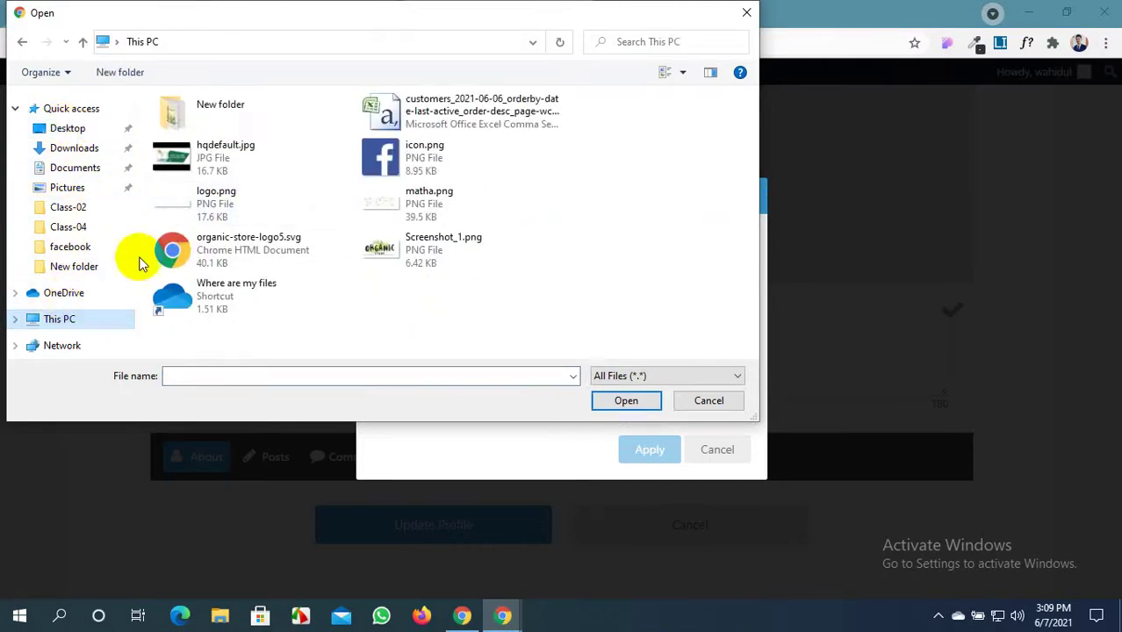
pyautogui.scroll(-2, 243, 183)
pyautogui.doubleClick(465, 235)
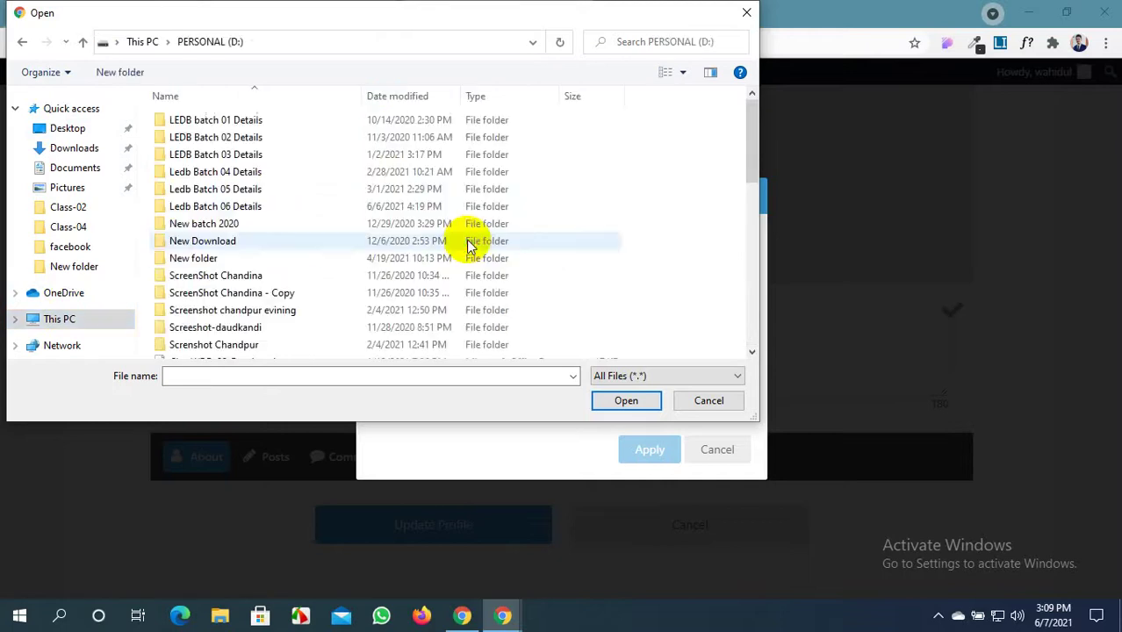
pyautogui.scroll(-4, 175, 241)
pyautogui.scroll(4, 176, 244)
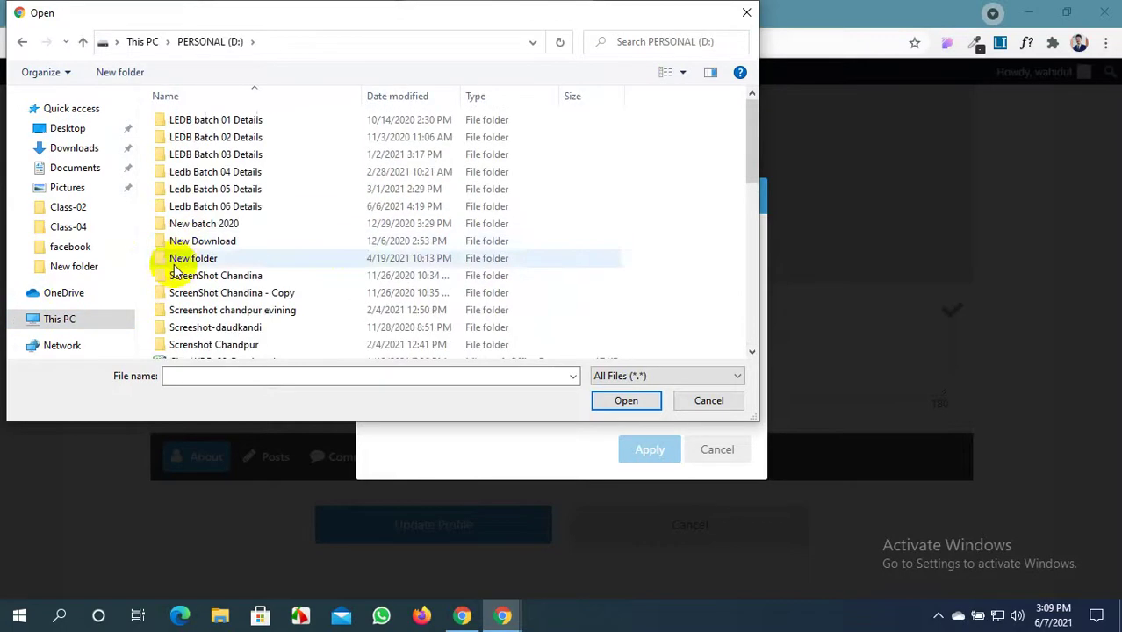
pyautogui.click(105, 321)
pyautogui.scroll(-2, 325, 243)
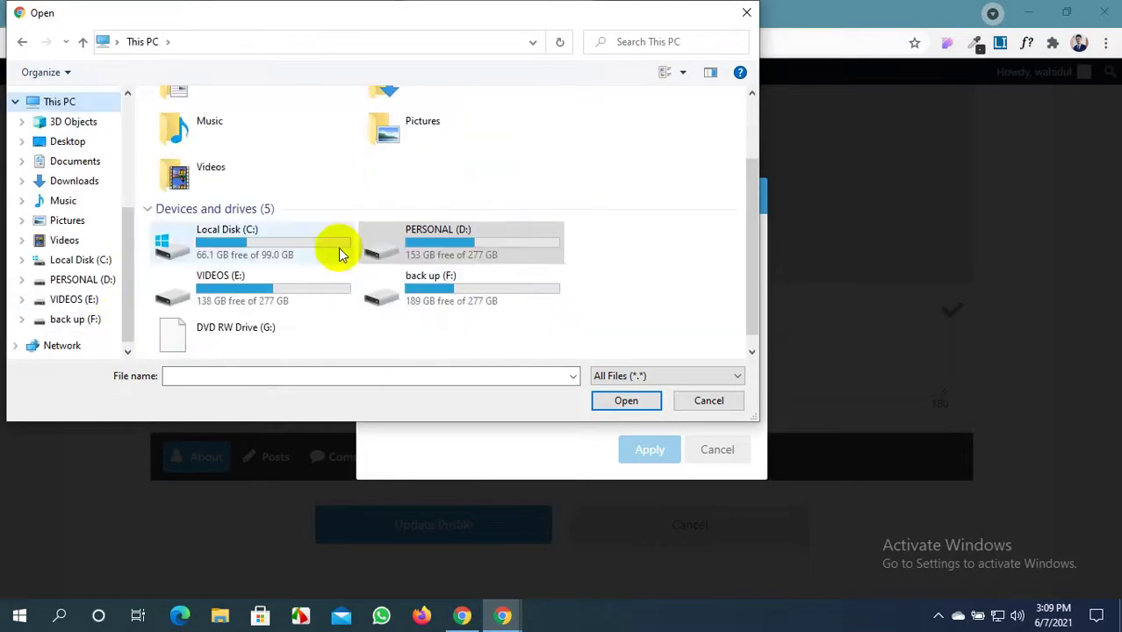
pyautogui.click(492, 286)
pyautogui.doubleClick(492, 285)
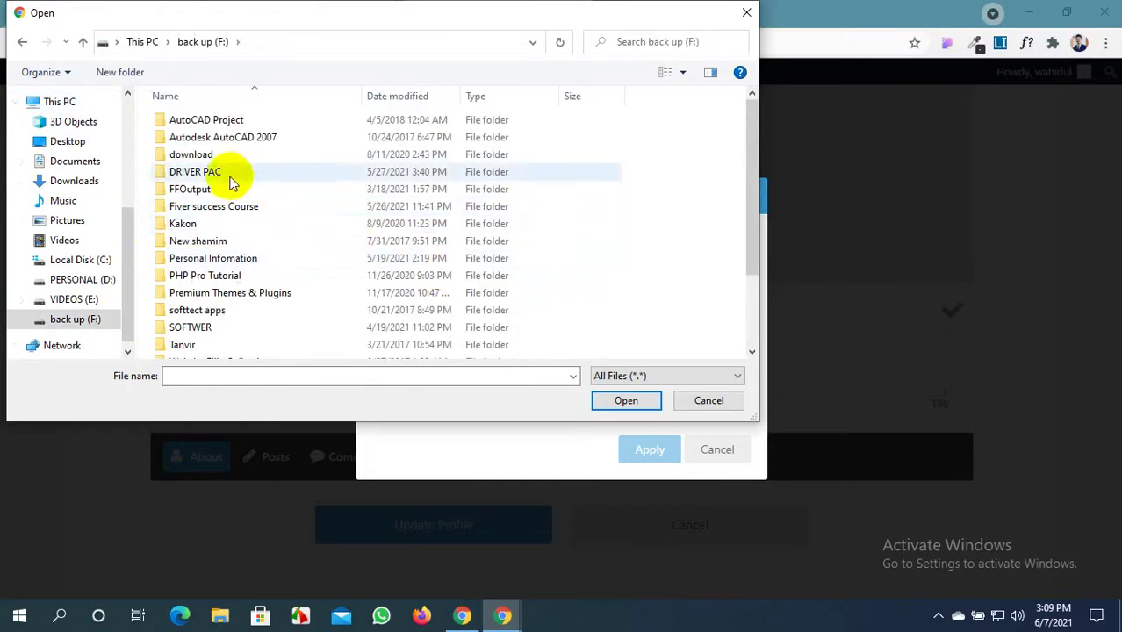
pyautogui.scroll(-1, 226, 216)
pyautogui.scroll(-1, 227, 218)
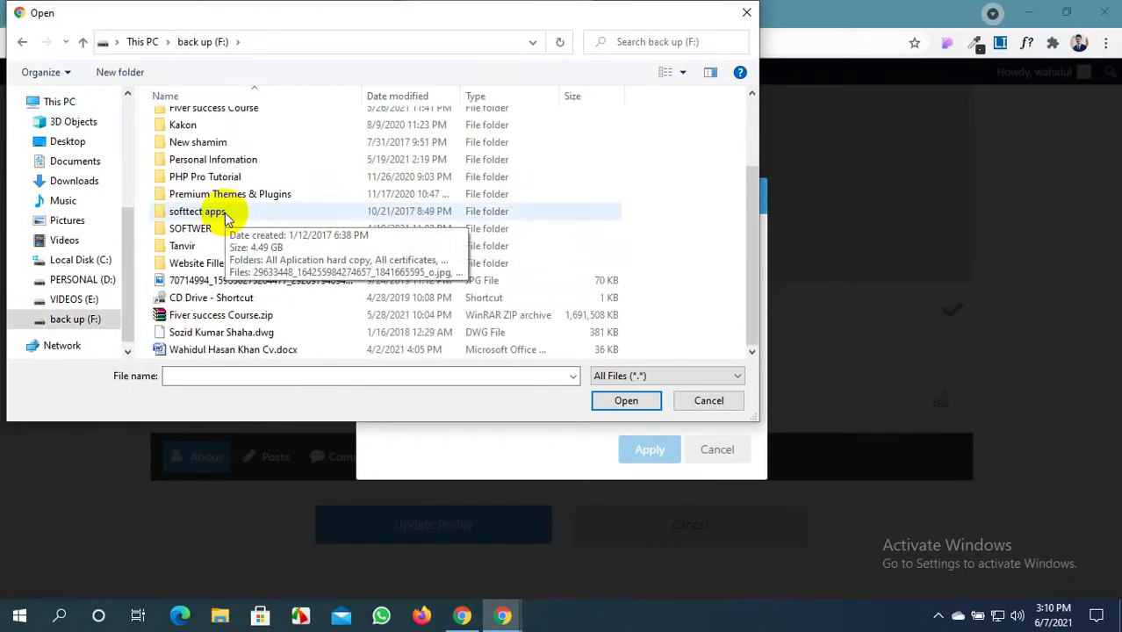
pyautogui.scroll(2, 227, 218)
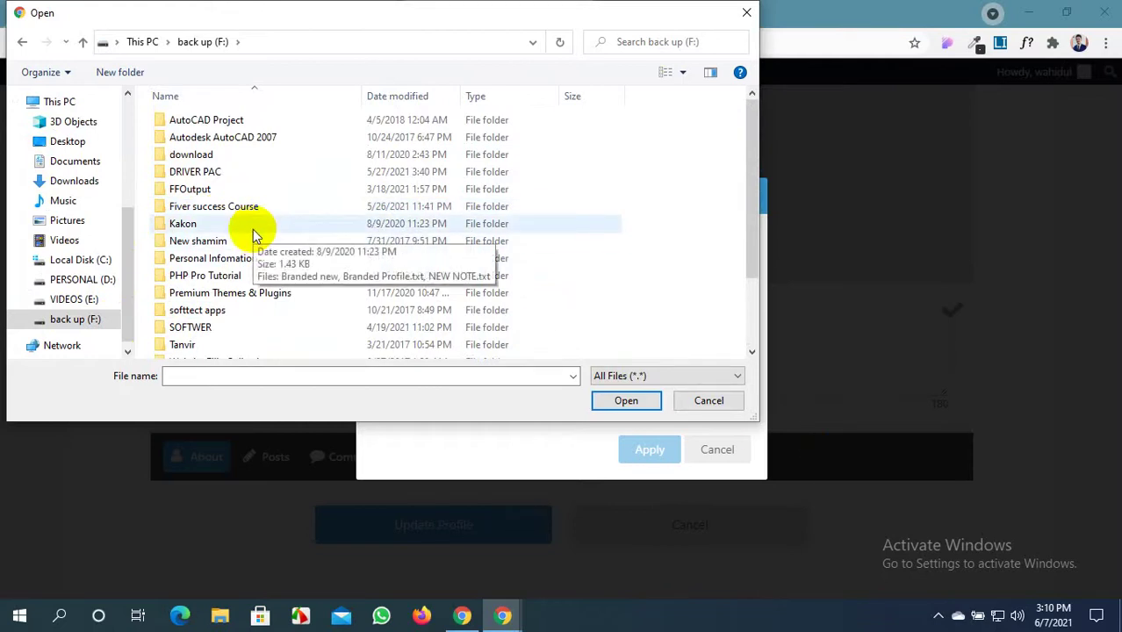
pyautogui.click(726, 399)
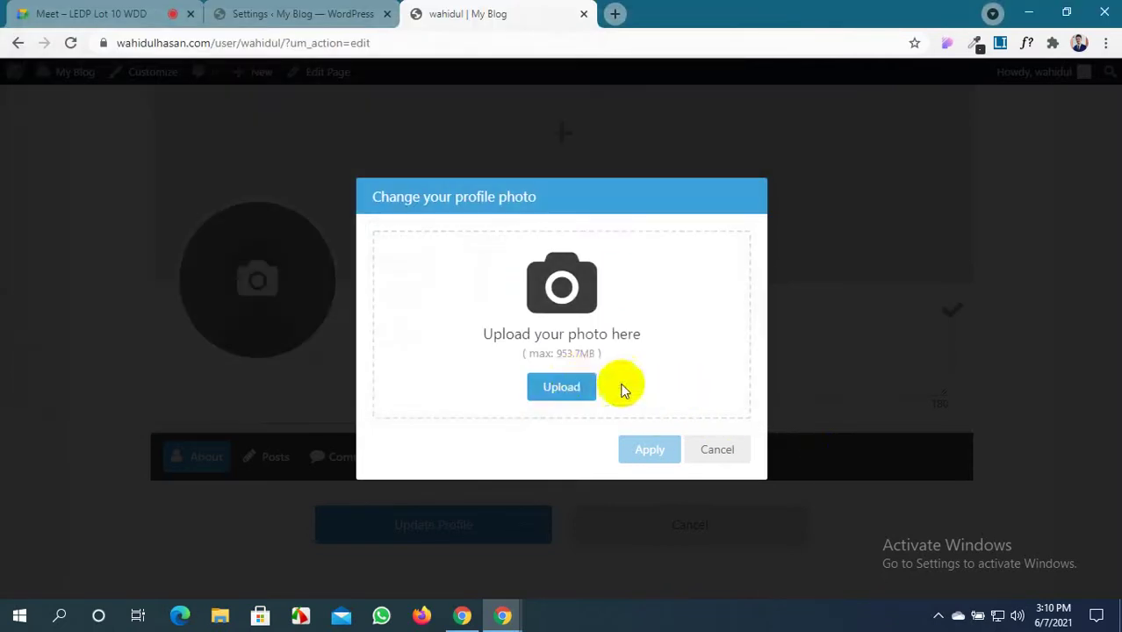
# Try to upload asset 13.jpeg from the Documents folder as the profile photo
pyautogui.click(569, 382)
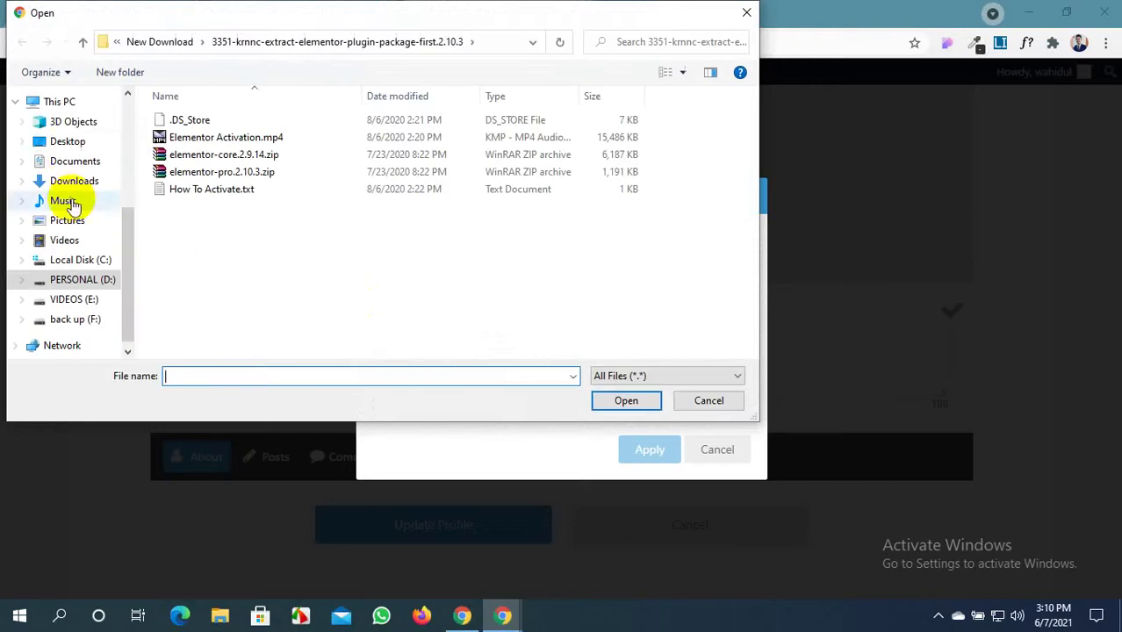
pyautogui.click(68, 143)
pyautogui.click(74, 160)
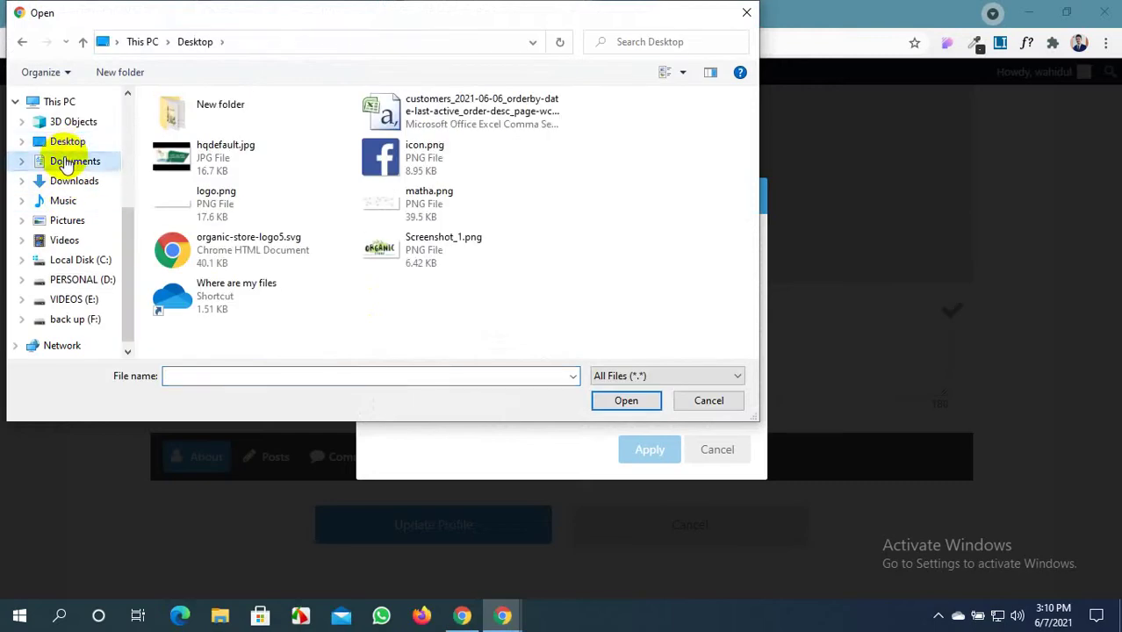
pyautogui.scroll(-1, 389, 241)
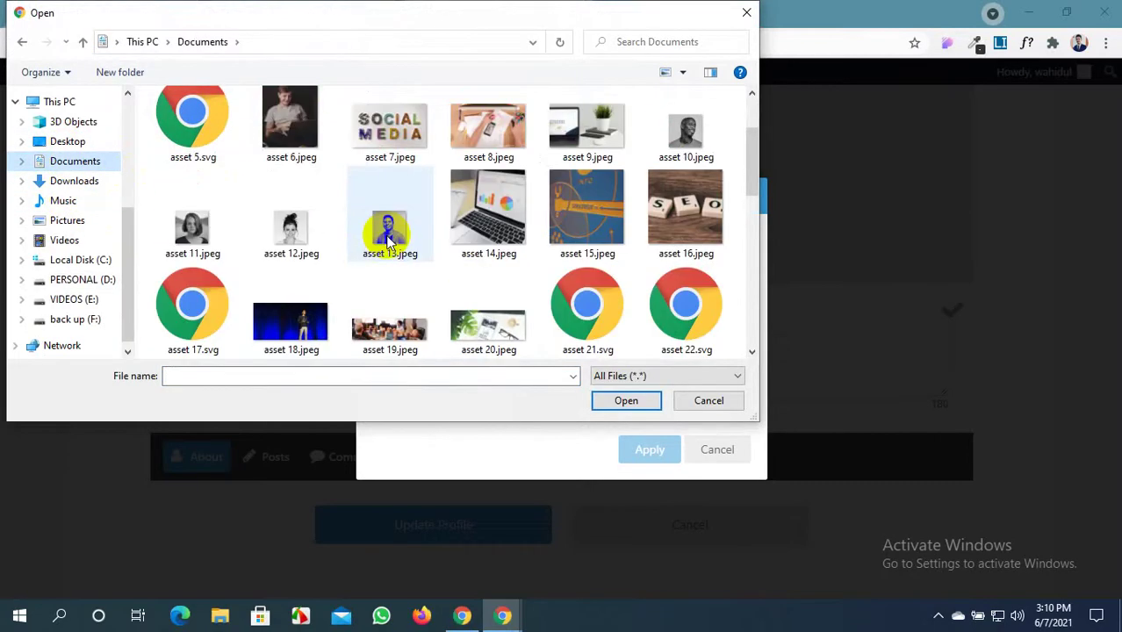
pyautogui.scroll(-1, 389, 241)
pyautogui.click(389, 145)
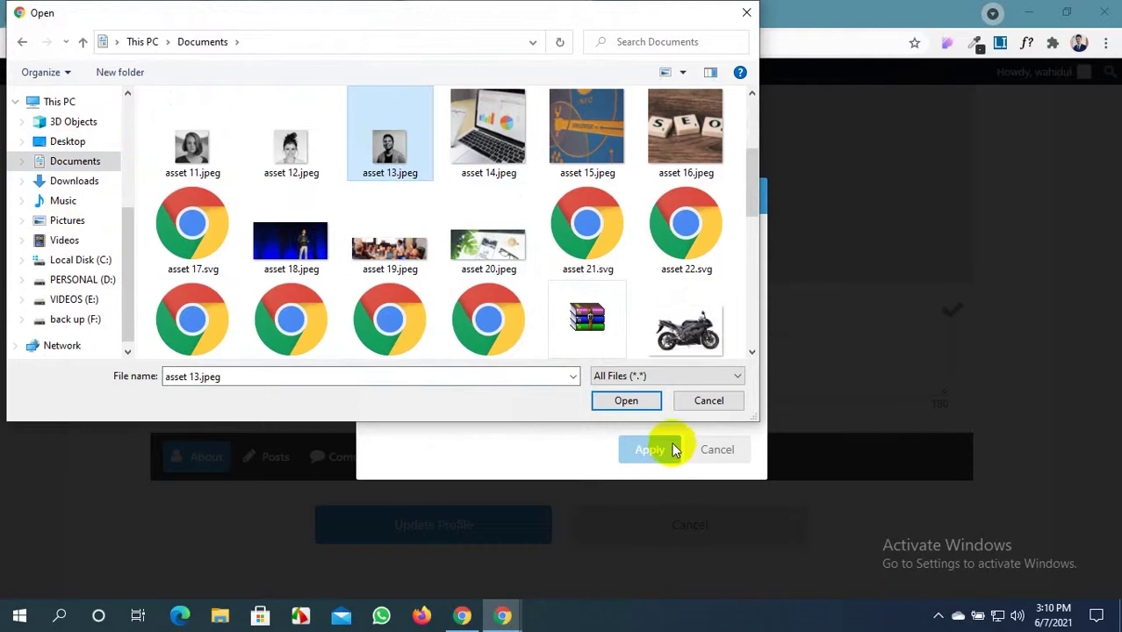
pyautogui.click(657, 404)
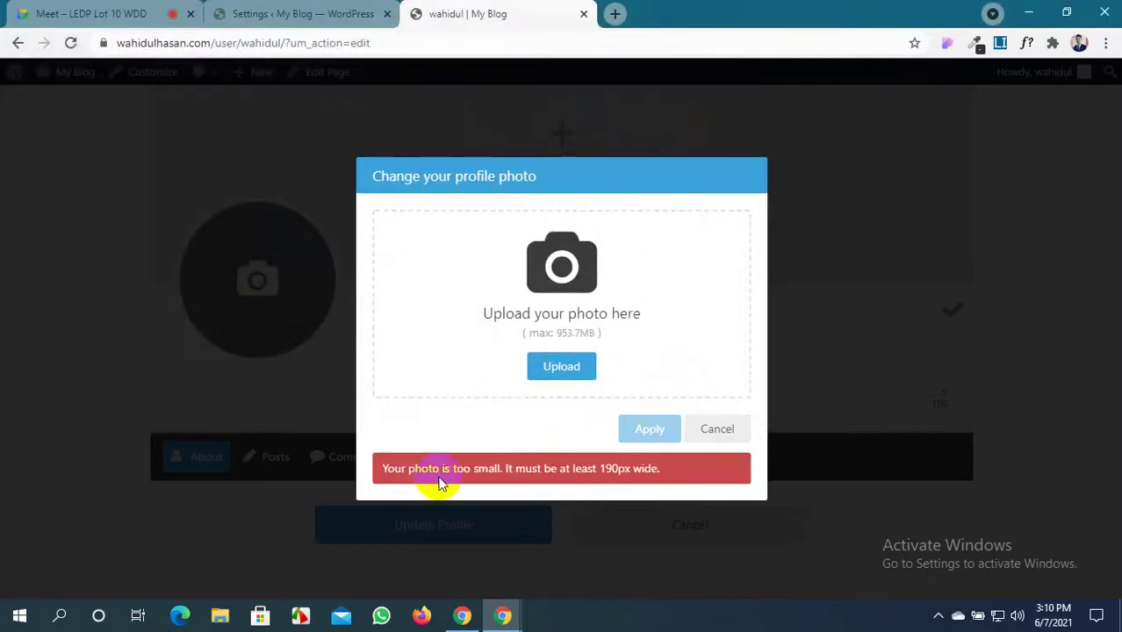
# Upload Screenshot_5.png from the Documents folder as the profile photo, crop it to the man's head and upper body and apply it
pyautogui.click(562, 369)
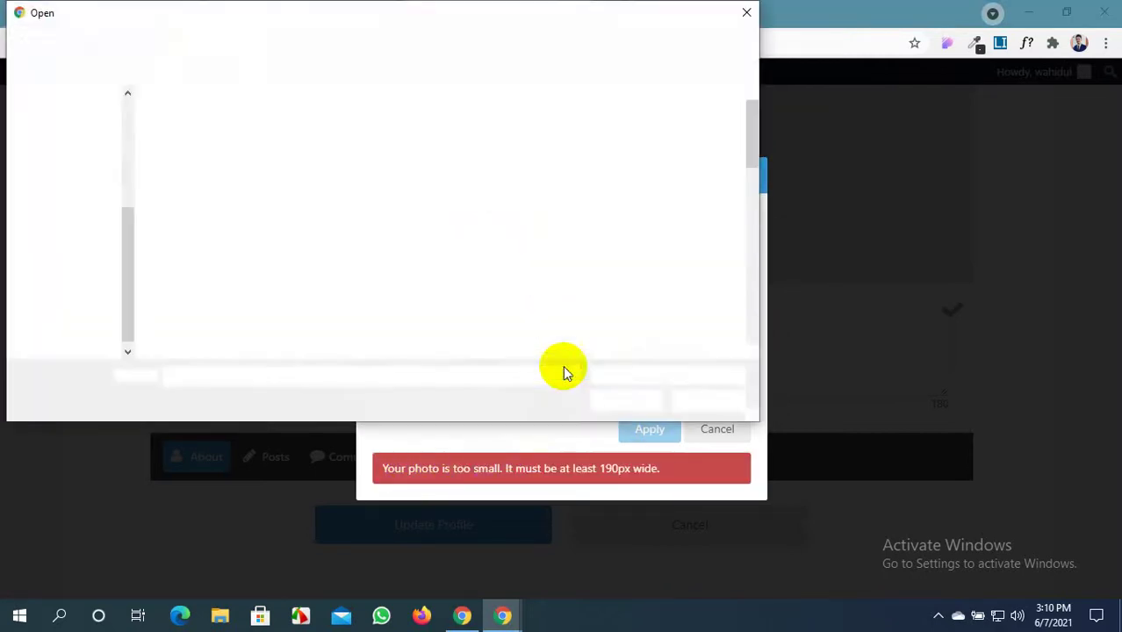
pyautogui.scroll(-10, 366, 294)
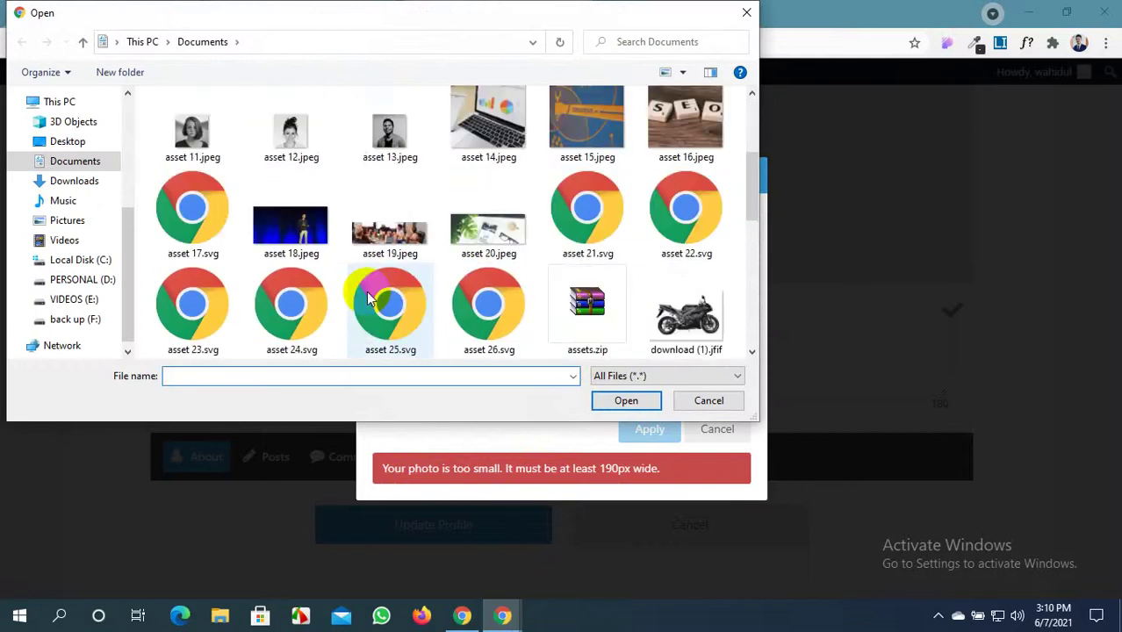
pyautogui.scroll(-3, 364, 294)
pyautogui.scroll(2, 358, 294)
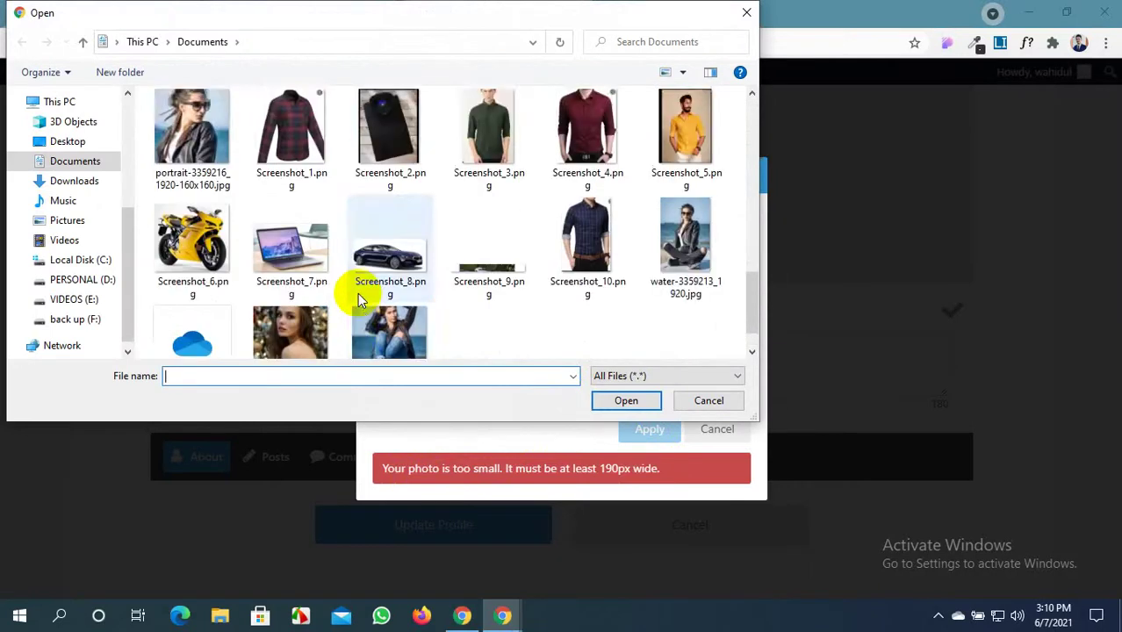
pyautogui.scroll(1, 357, 294)
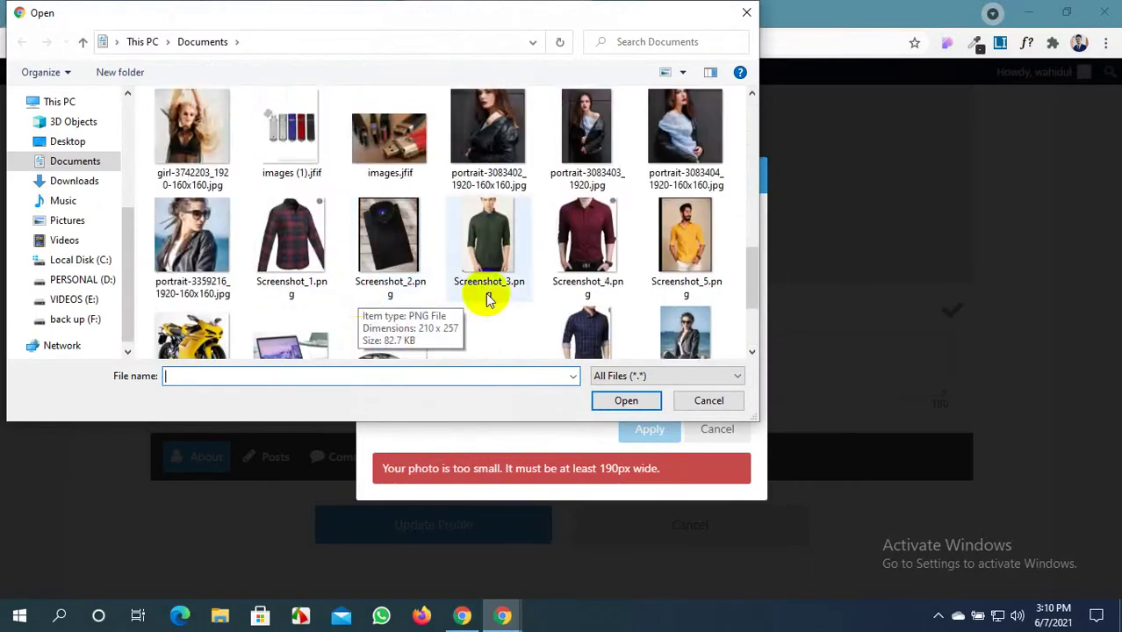
pyautogui.click(674, 243)
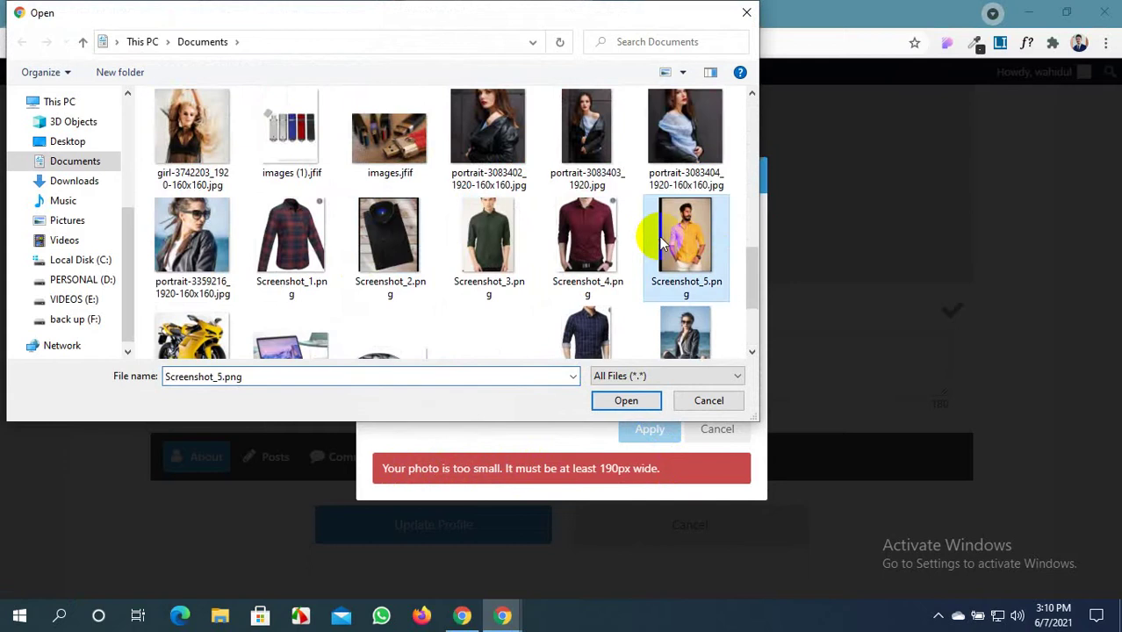
pyautogui.click(622, 399)
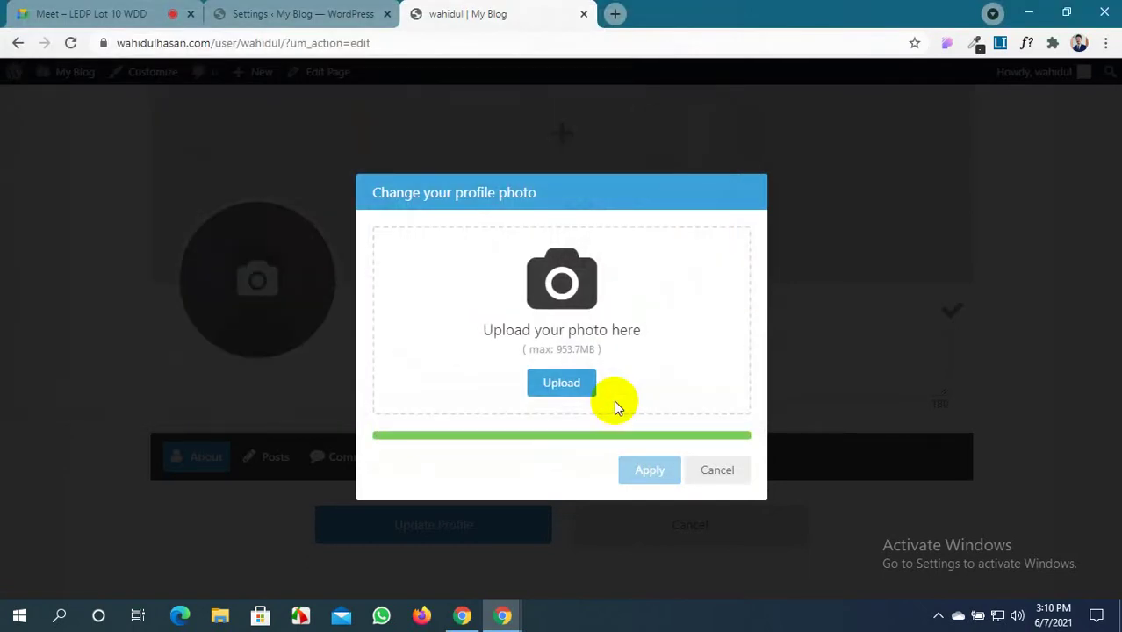
pyautogui.moveTo(511, 293); pyautogui.dragTo(536, 244)
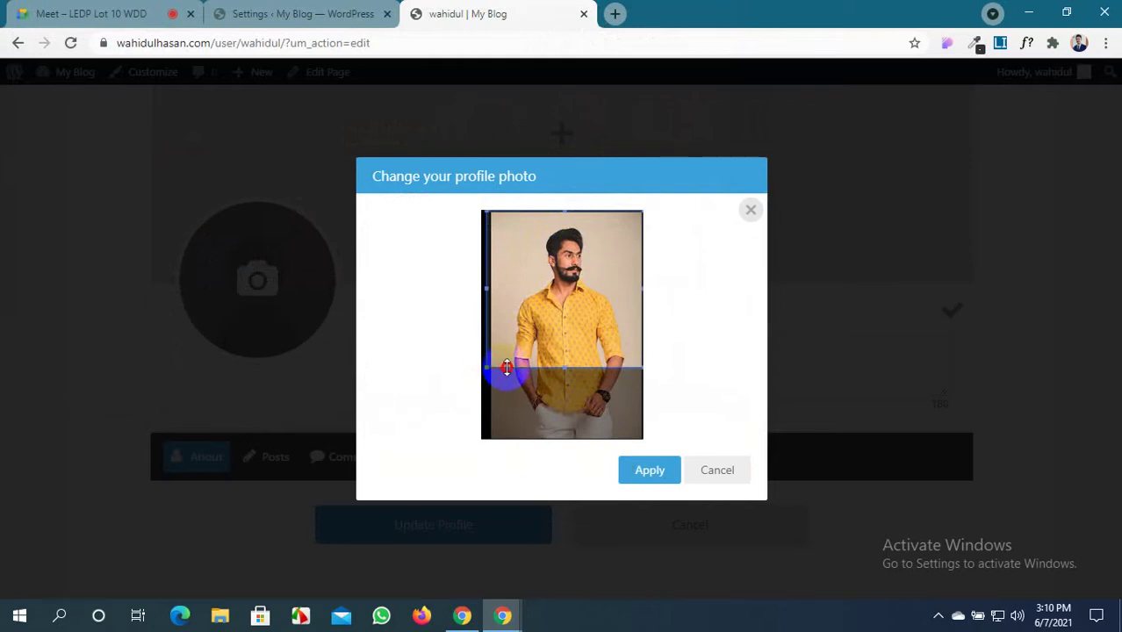
pyautogui.click(649, 470)
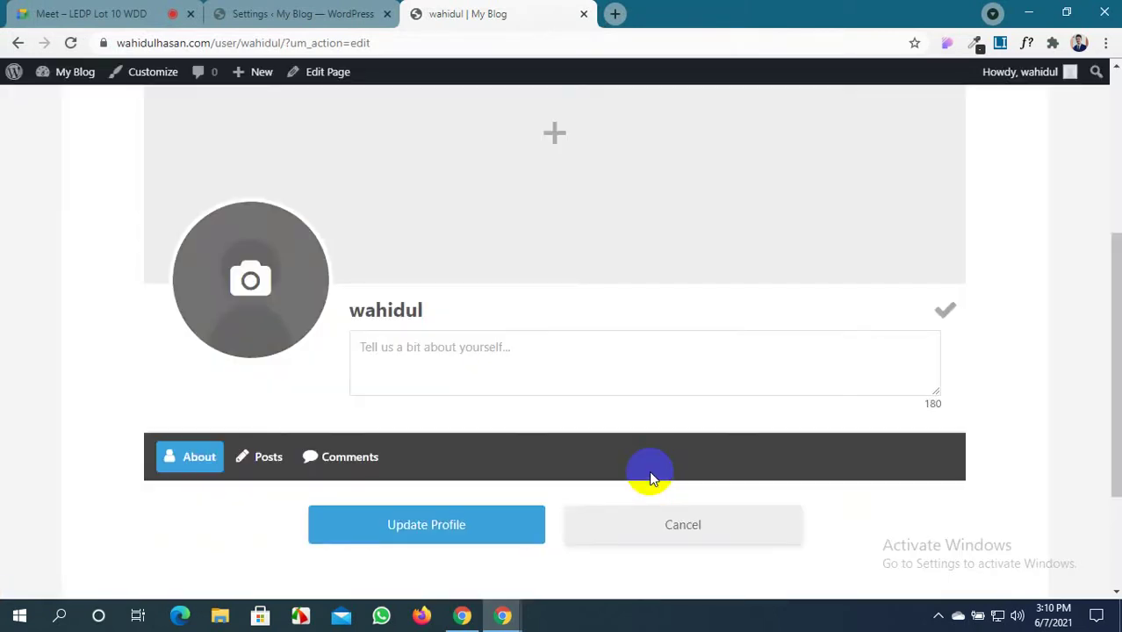
# Upload 191738.jpg from the Documents folder as the cover photo, frame the crop around the car and apply it
pyautogui.scroll(2, 471, 378)
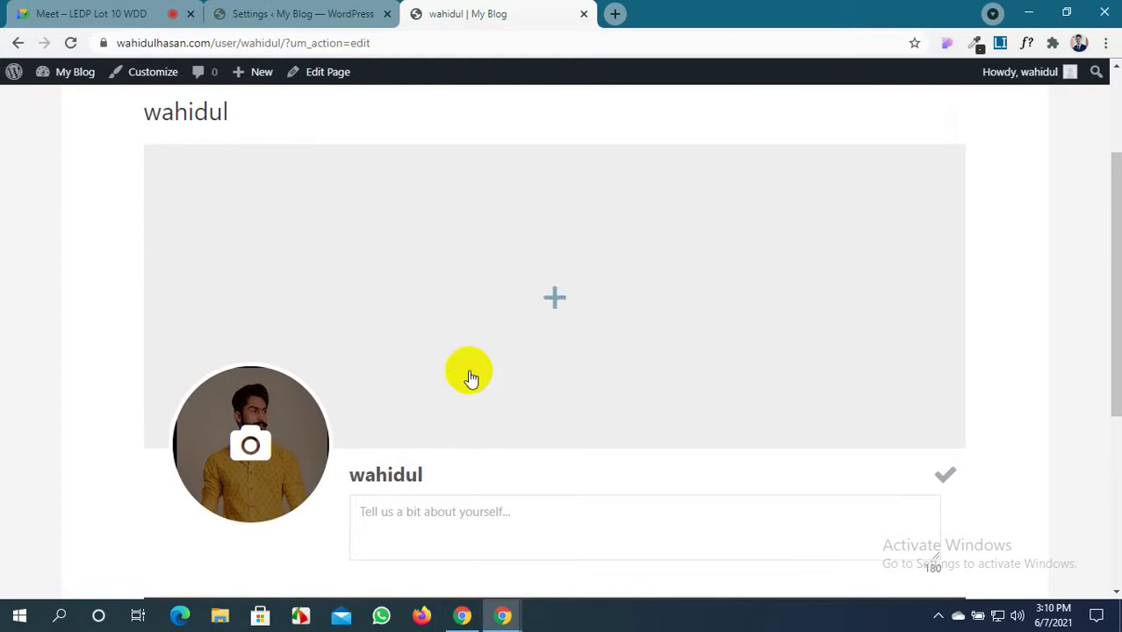
pyautogui.click(551, 299)
pyautogui.click(583, 360)
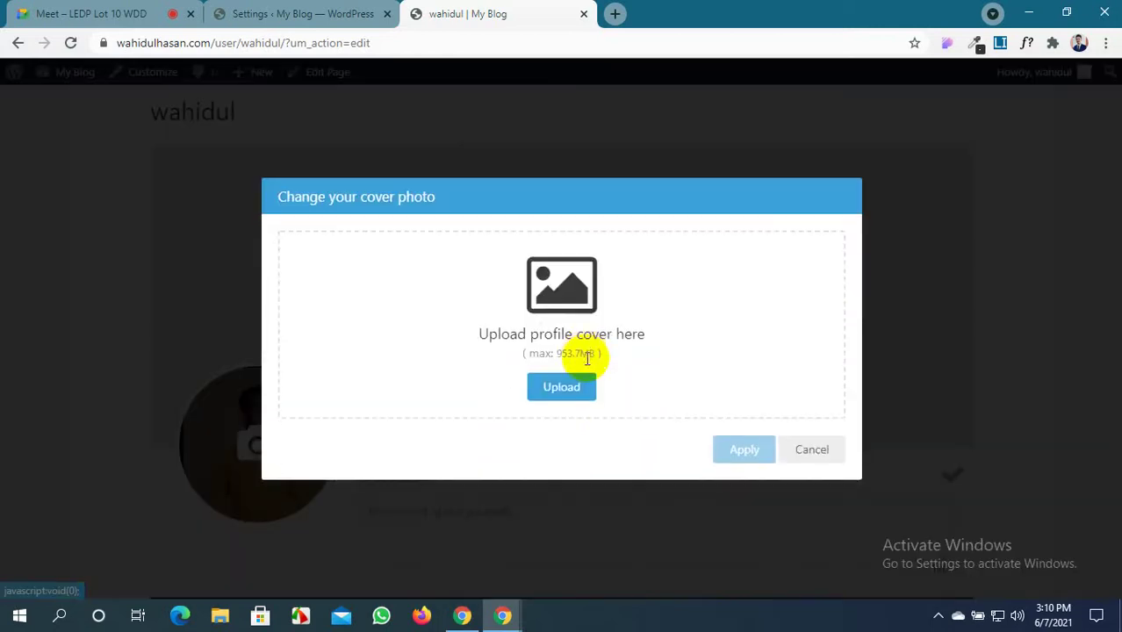
pyautogui.click(561, 386)
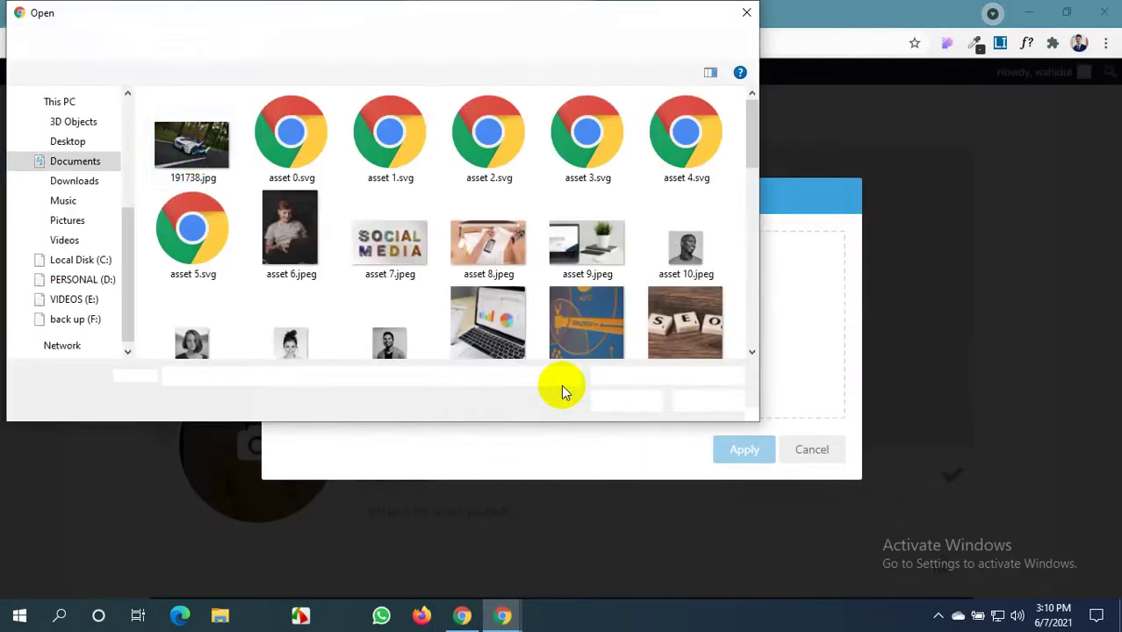
pyautogui.click(191, 153)
pyautogui.click(624, 400)
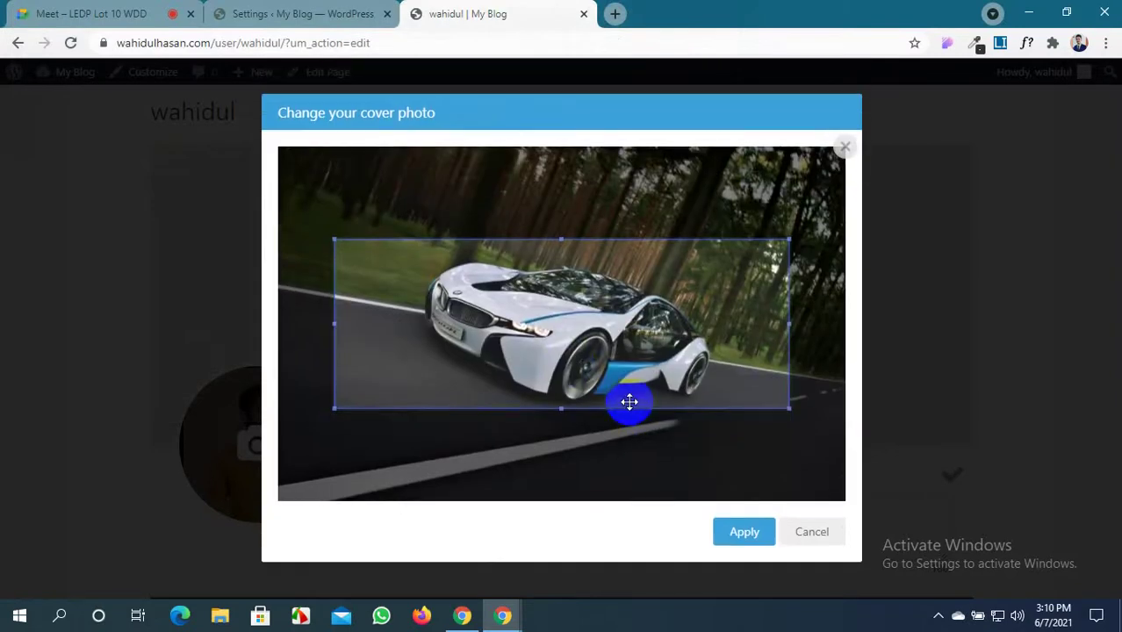
pyautogui.moveTo(628, 401); pyautogui.dragTo(575, 373)
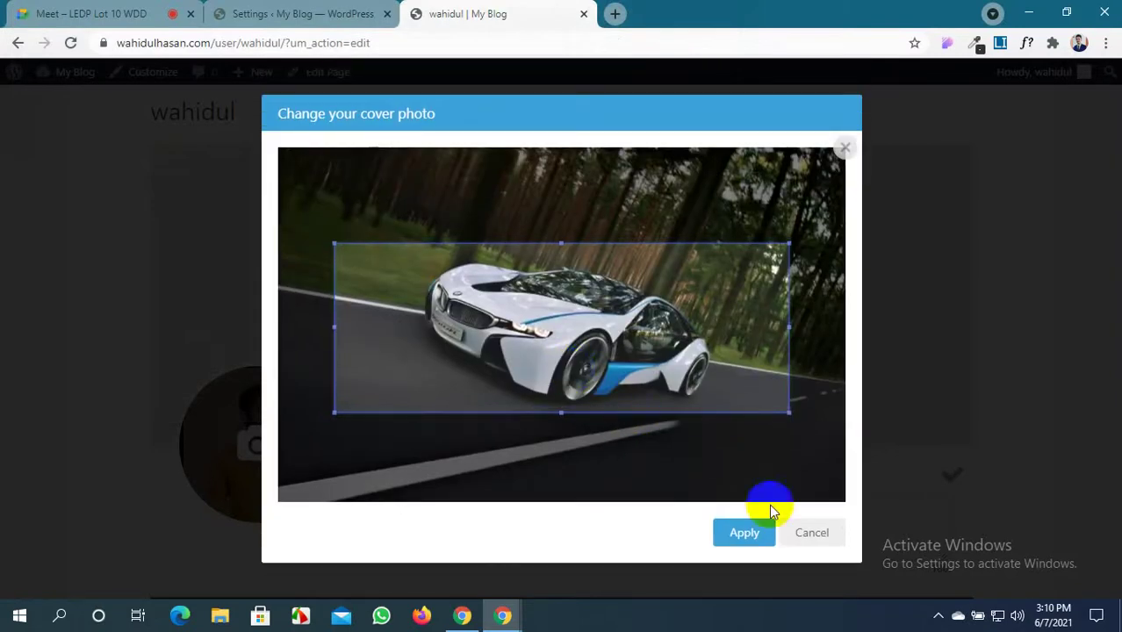
pyautogui.click(758, 533)
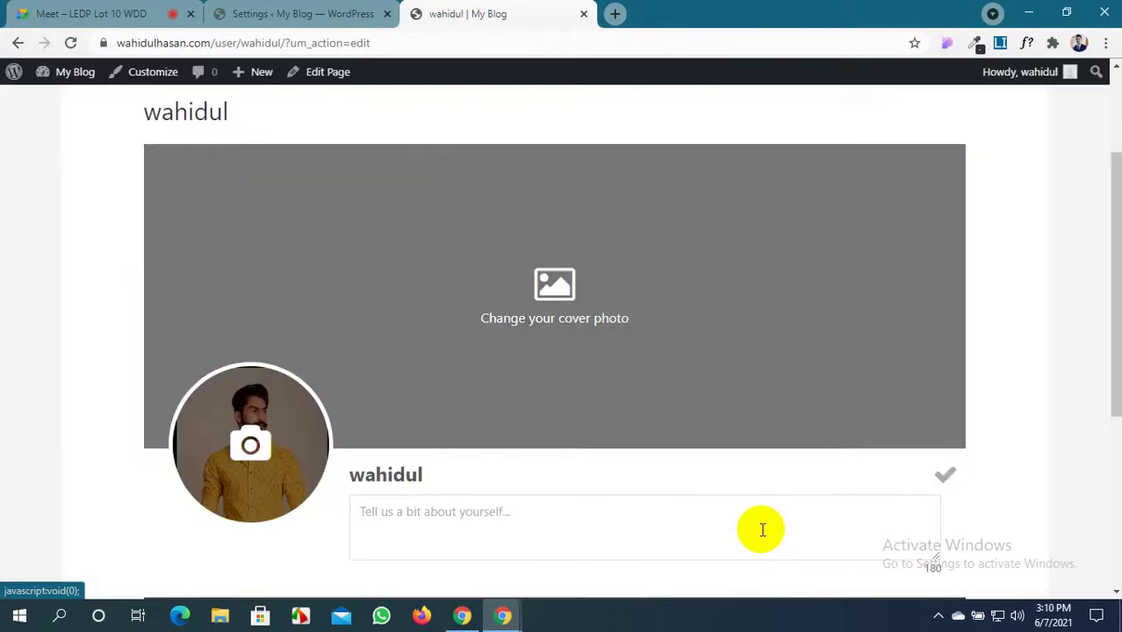
# Enter "Web Developer" as the profile biography and update the profile
pyautogui.scroll(-4, 762, 529)
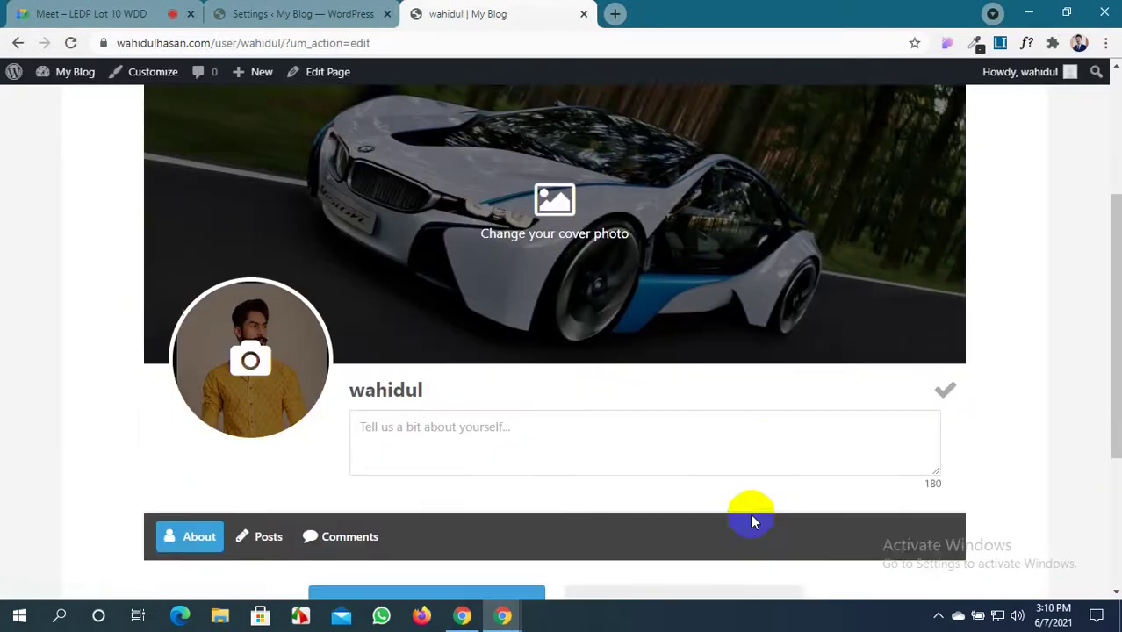
pyautogui.click(452, 164)
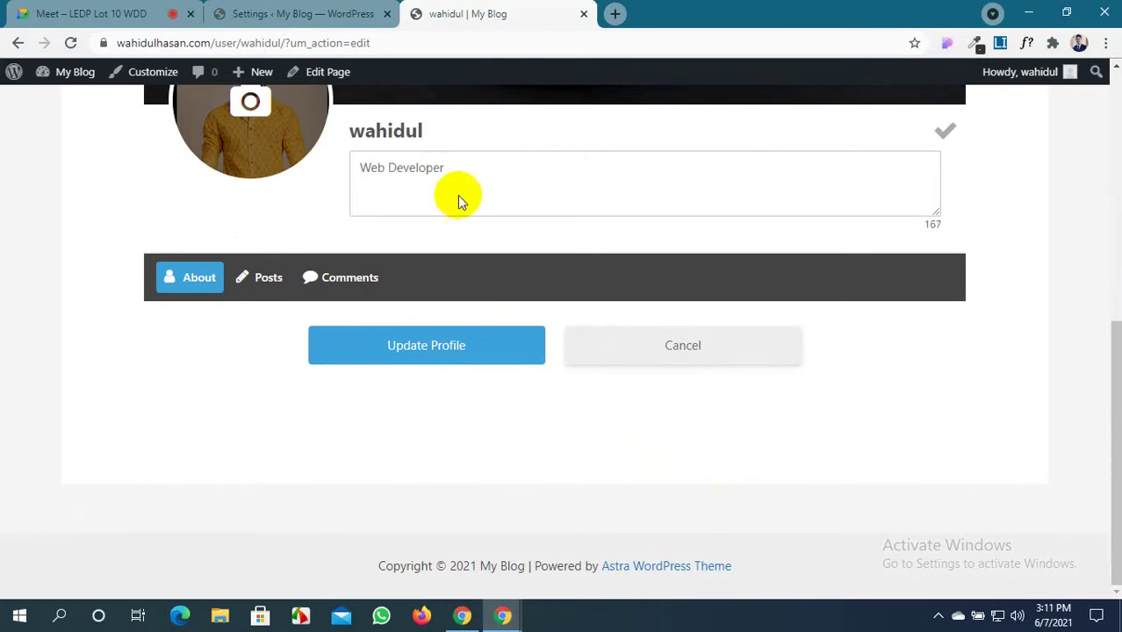
pyautogui.click(488, 351)
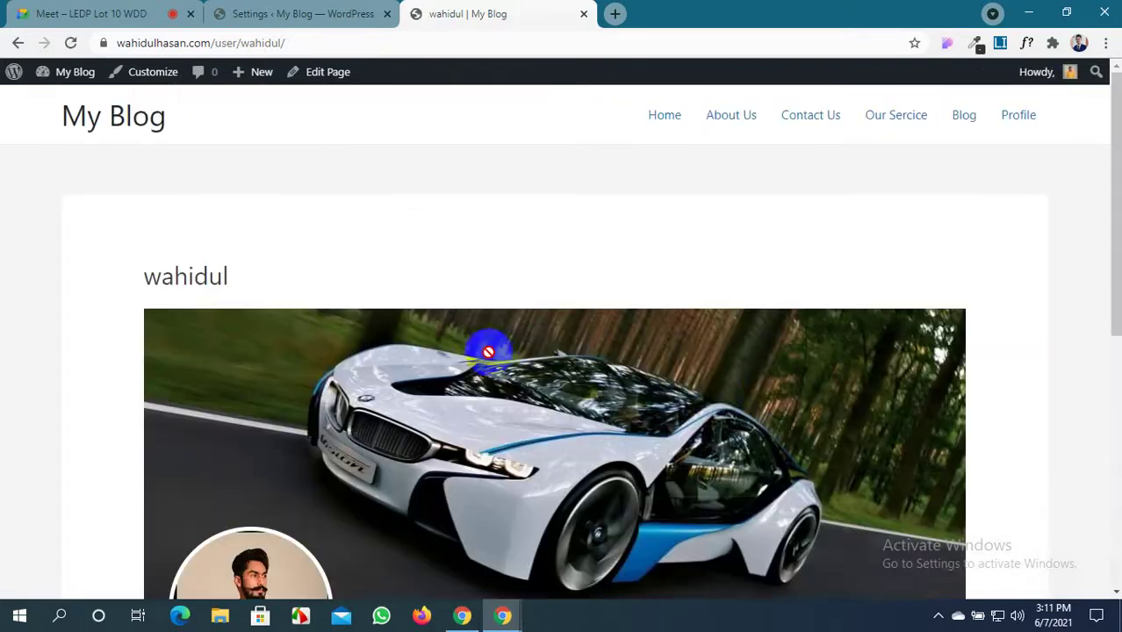
# Fill in the user's first and last name in the account settings, update the account and return to the profile page
pyautogui.scroll(-3, 720, 396)
pyautogui.scroll(-2, 720, 400)
pyautogui.click(945, 144)
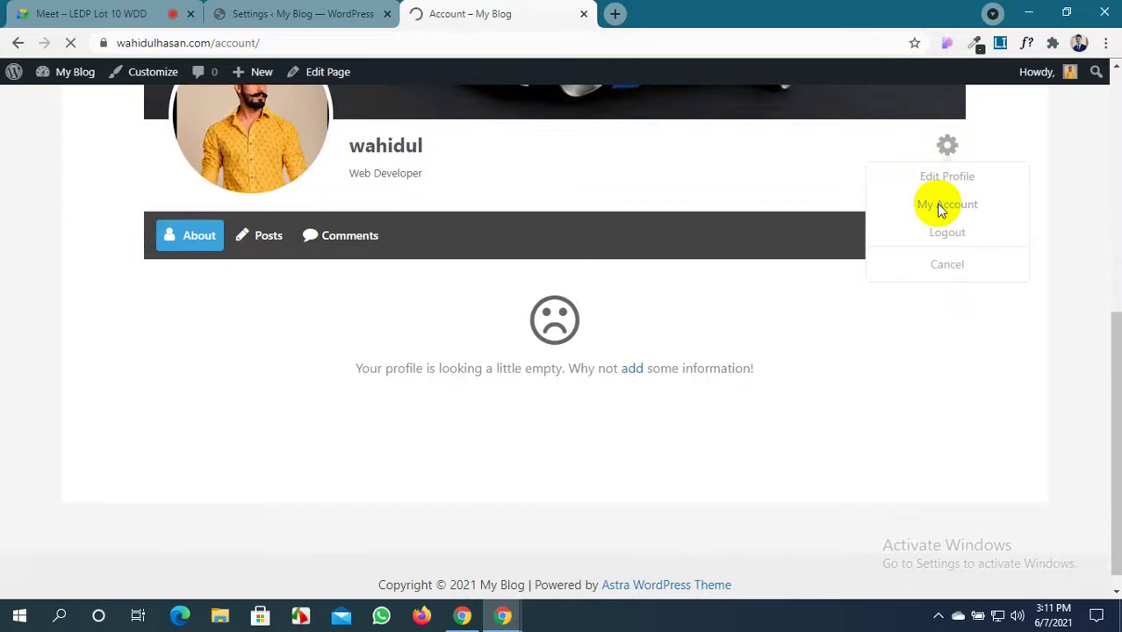
pyautogui.scroll(-1, 509, 363)
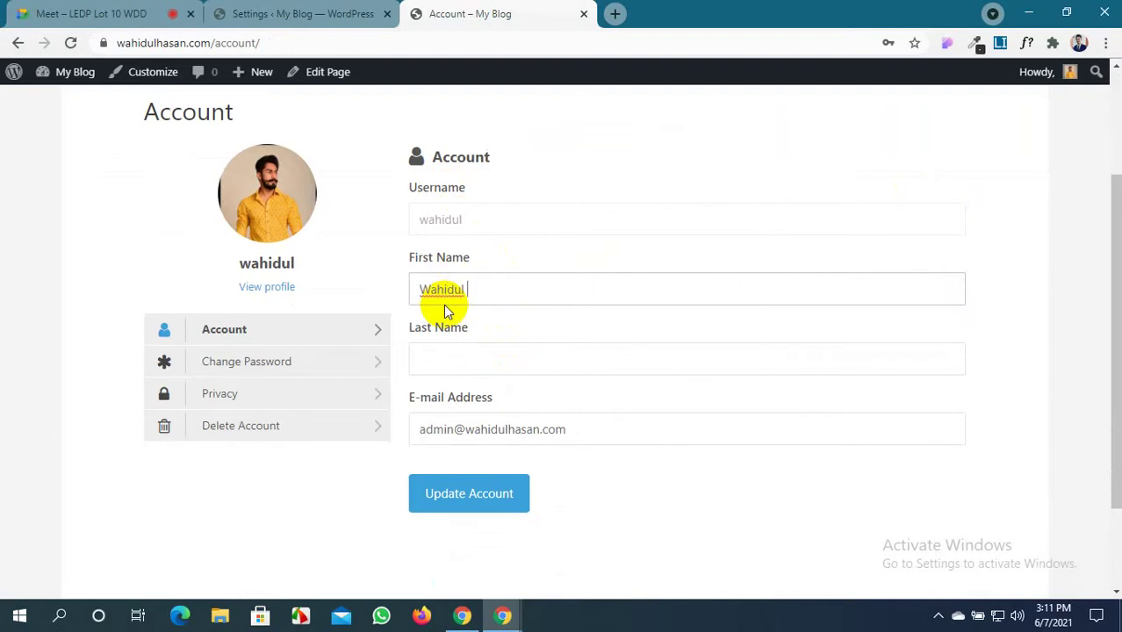
pyautogui.click(442, 368)
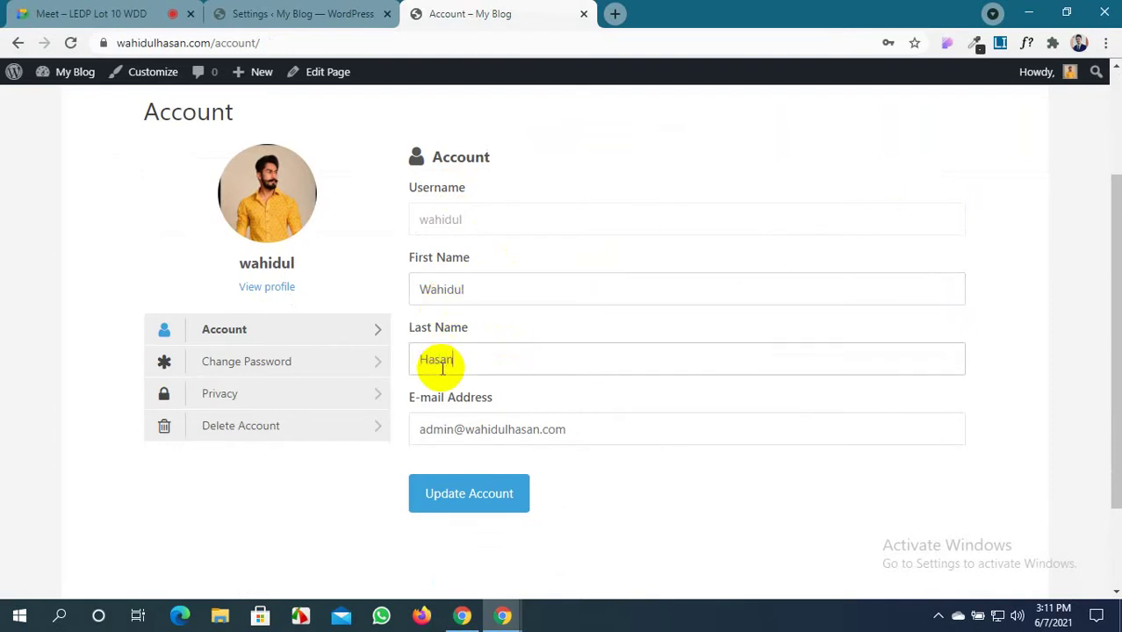
pyautogui.click(467, 500)
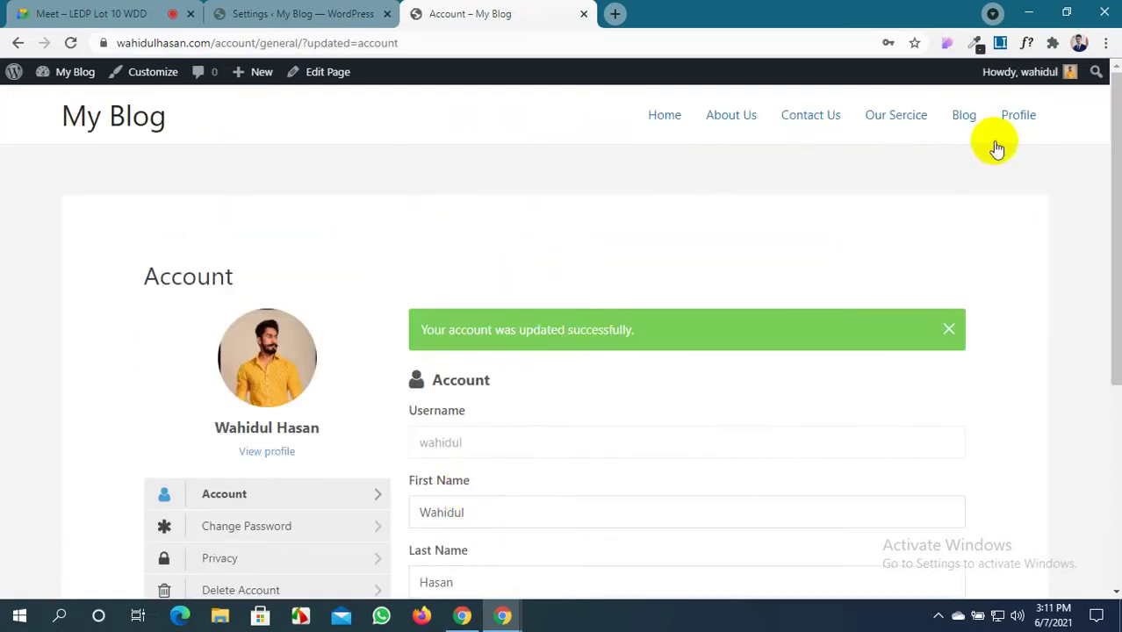
pyautogui.click(1016, 116)
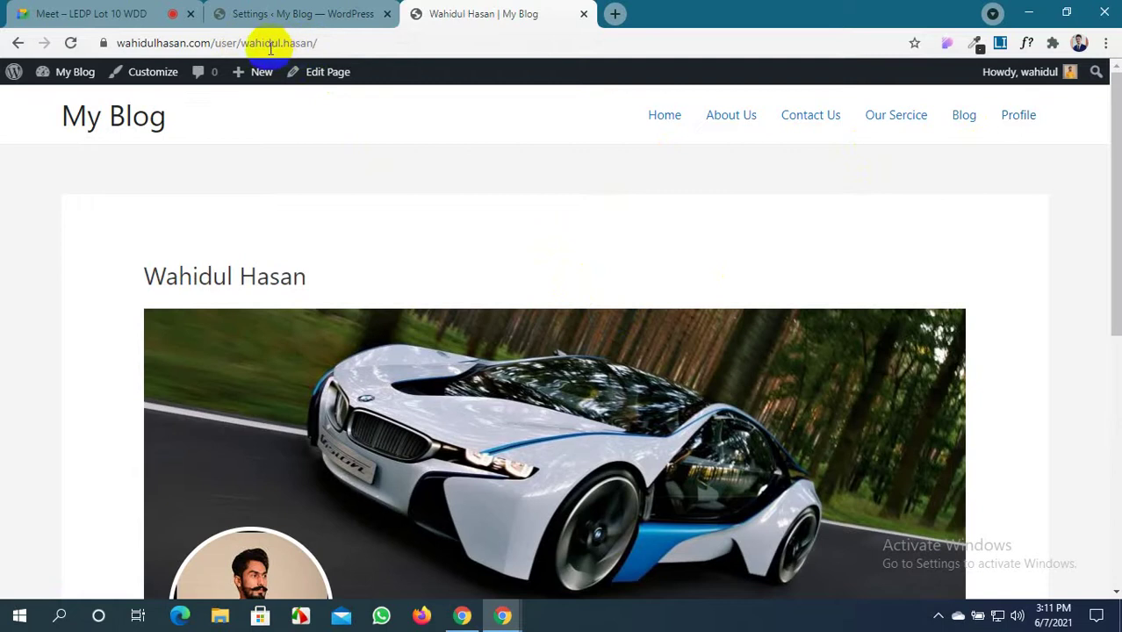
# Set the Profile Permalink Base to User ID in the Ultimate Member user settings and save the changes
pyautogui.click(329, 11)
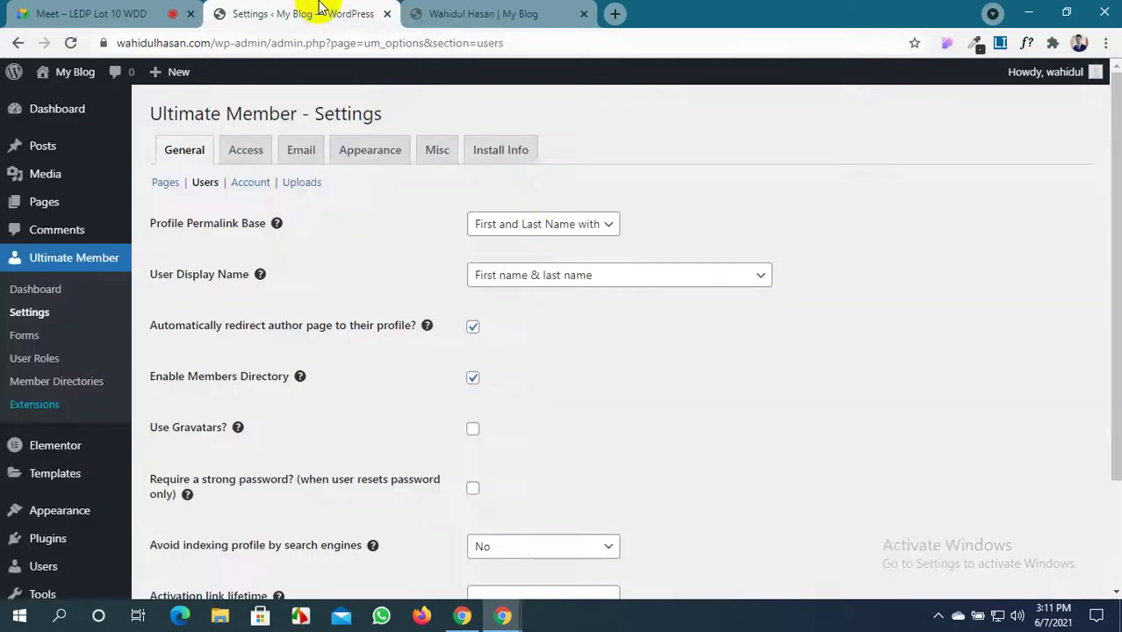
pyautogui.click(603, 227)
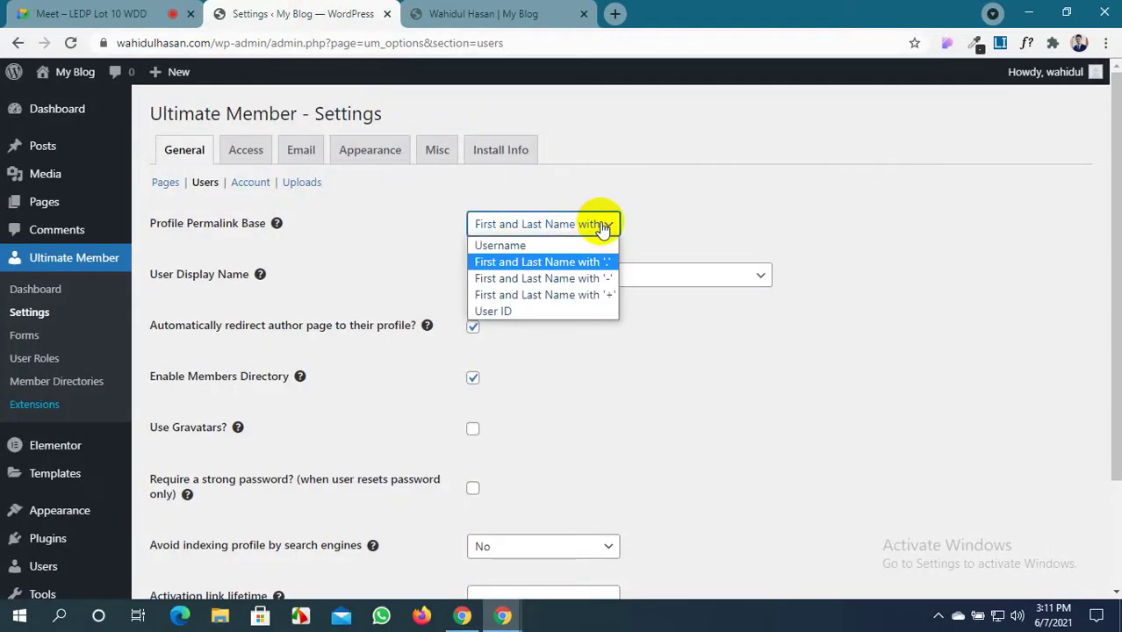
pyautogui.click(564, 295)
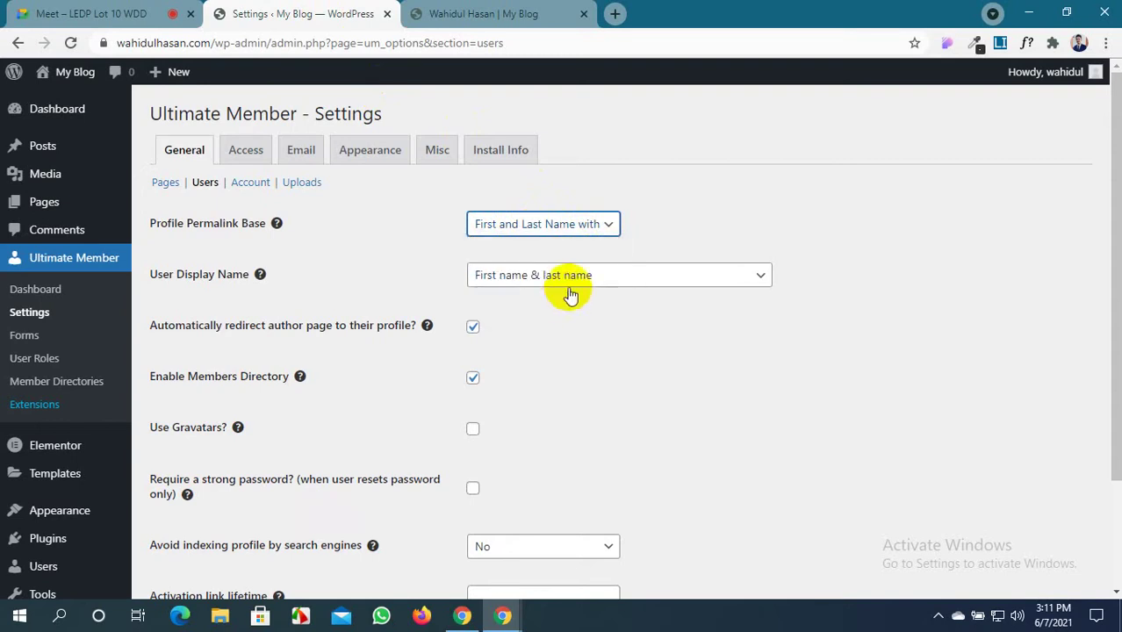
pyautogui.click(579, 224)
pyautogui.click(549, 312)
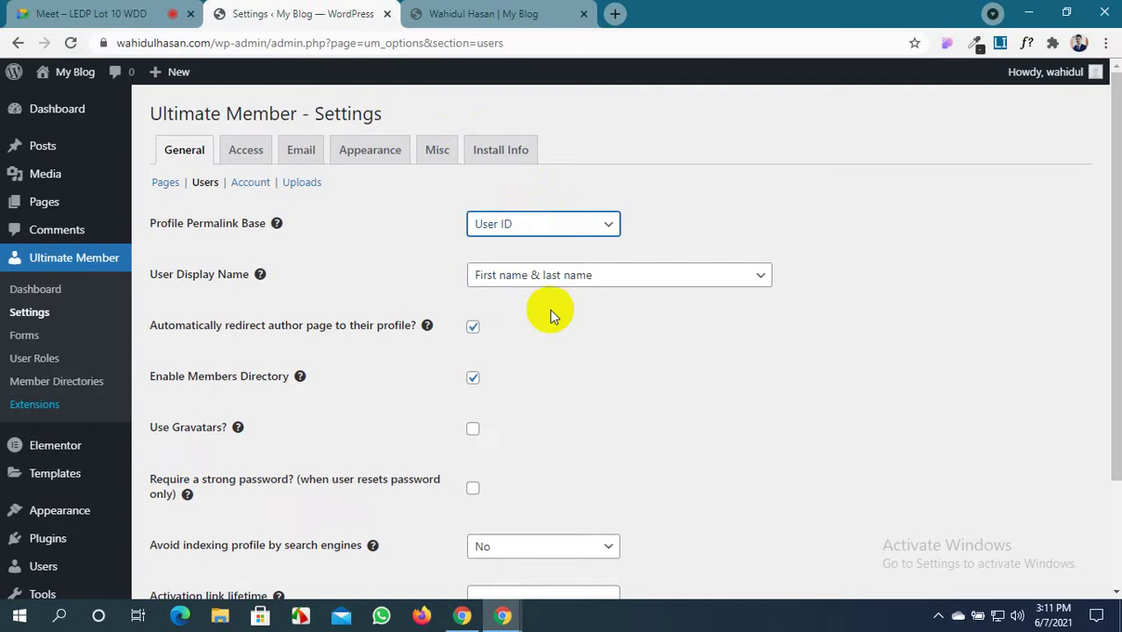
pyautogui.scroll(-2, 553, 303)
pyautogui.click(220, 511)
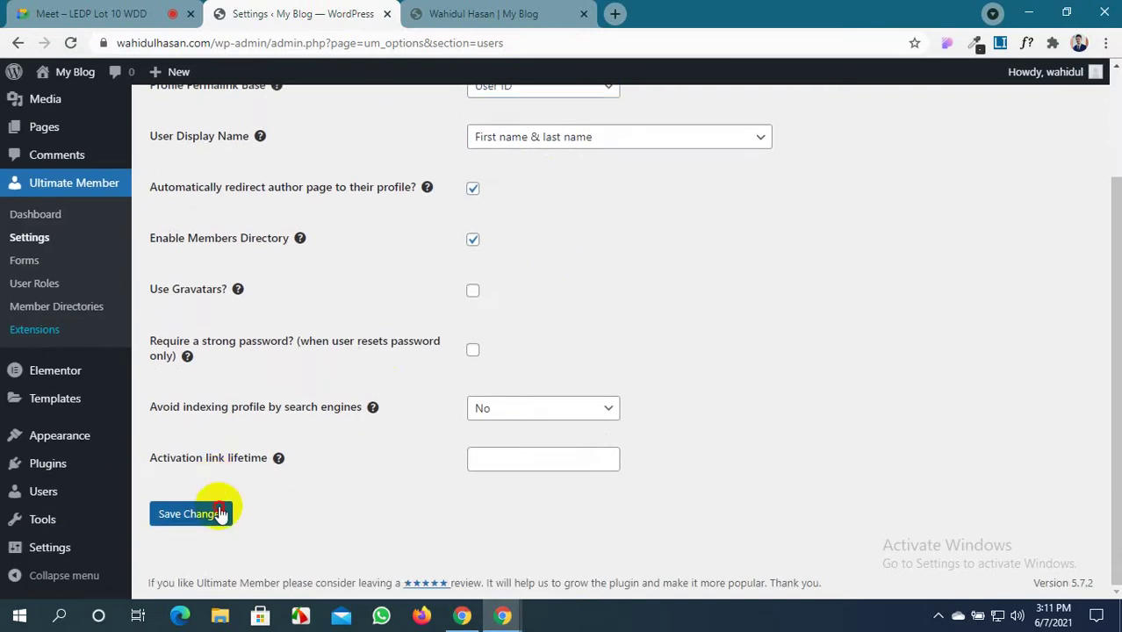
# Reload the live profile page and check how the permalink setting affects its URL
pyautogui.click(575, 9)
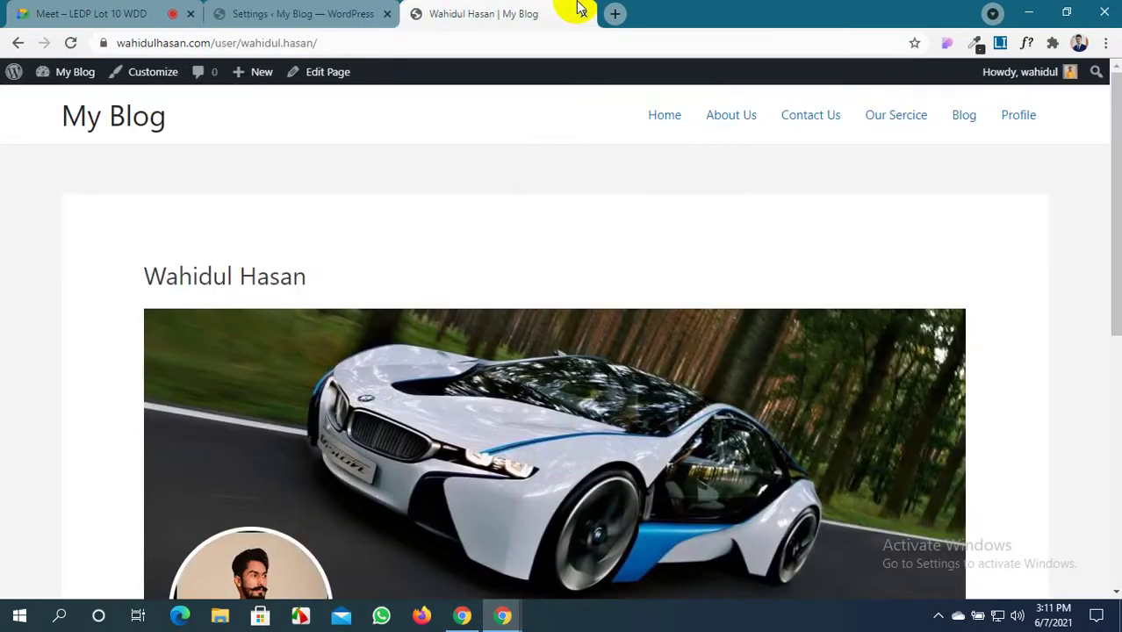
pyautogui.click(71, 44)
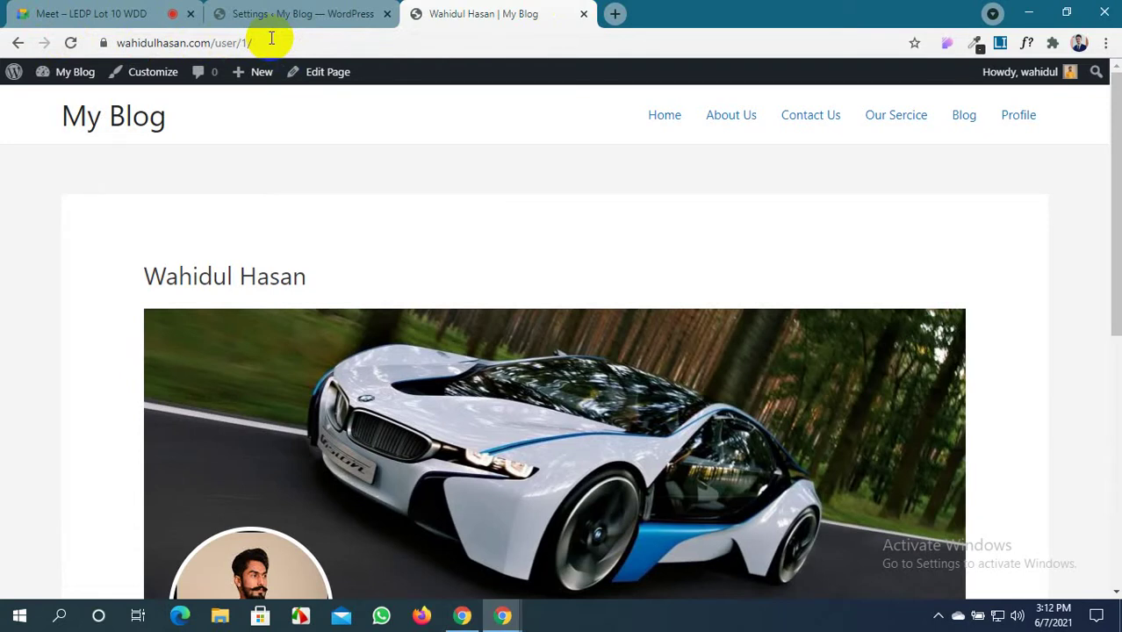
pyautogui.scroll(-1, 342, 354)
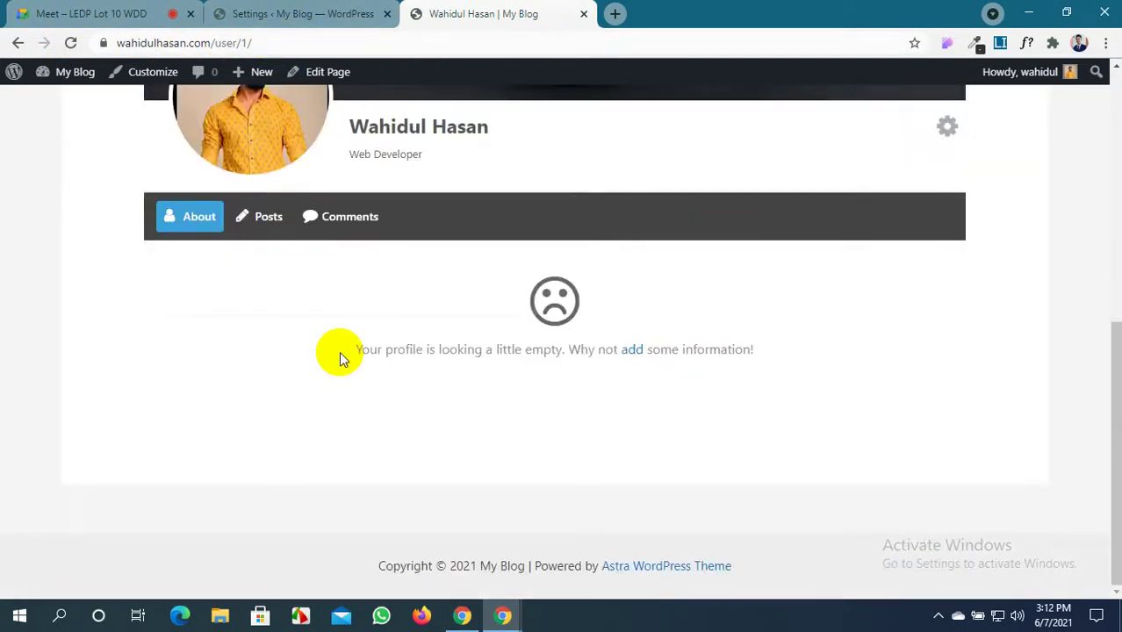
pyautogui.scroll(5, 339, 351)
# Set the Profile Permalink Base to Username in the Ultimate Member user settings and save the changes
pyautogui.click(303, 13)
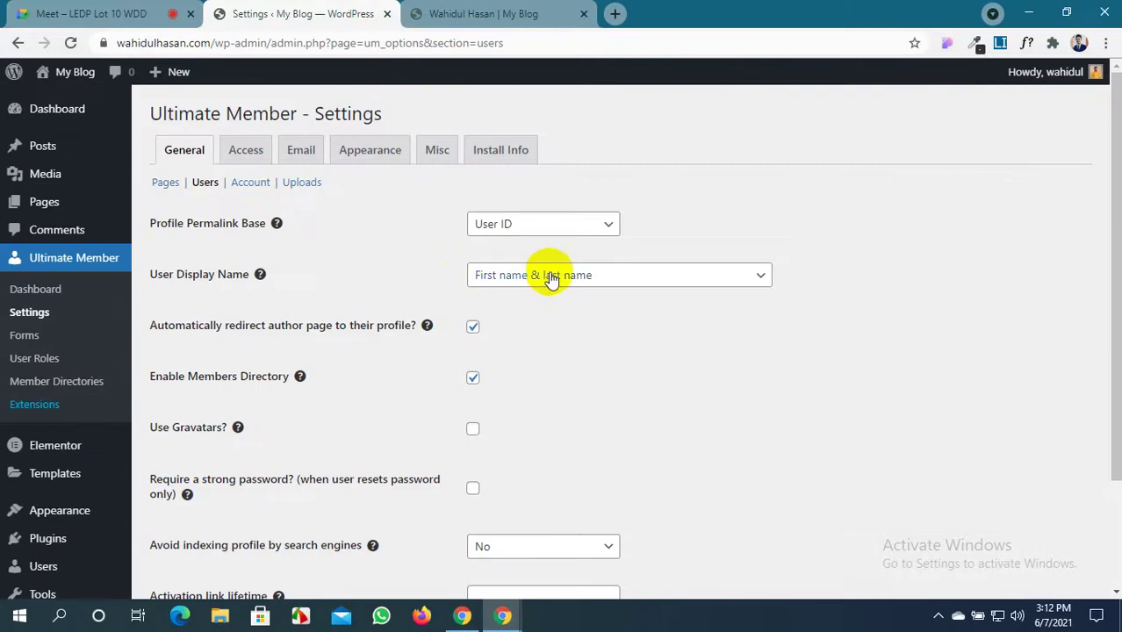
pyautogui.click(571, 223)
pyautogui.click(550, 250)
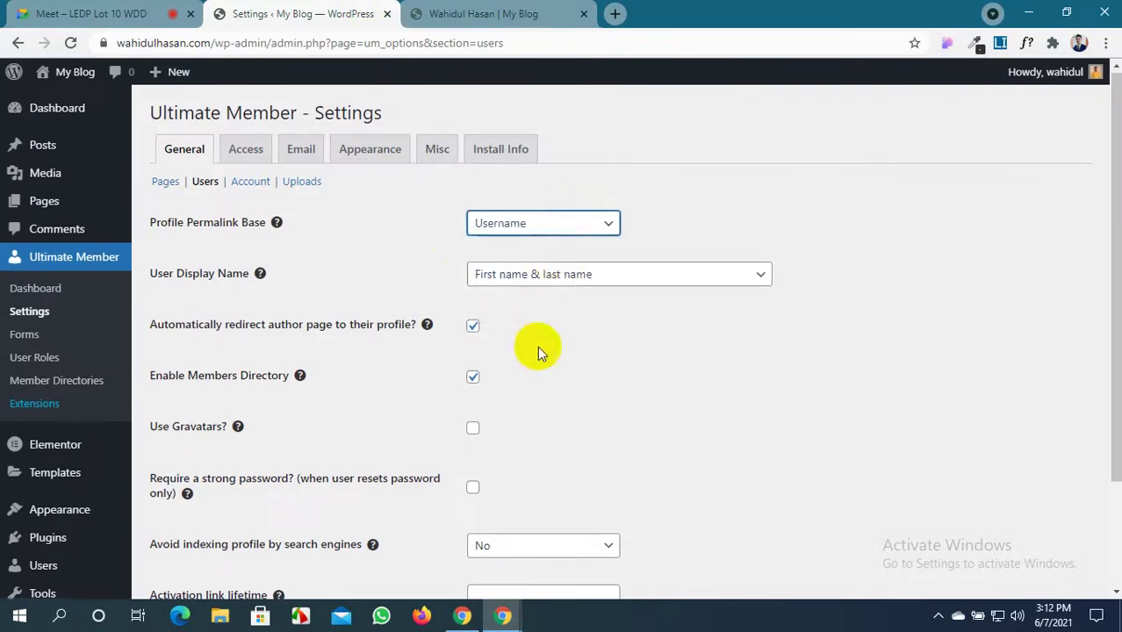
pyautogui.scroll(-2, 538, 346)
pyautogui.click(157, 514)
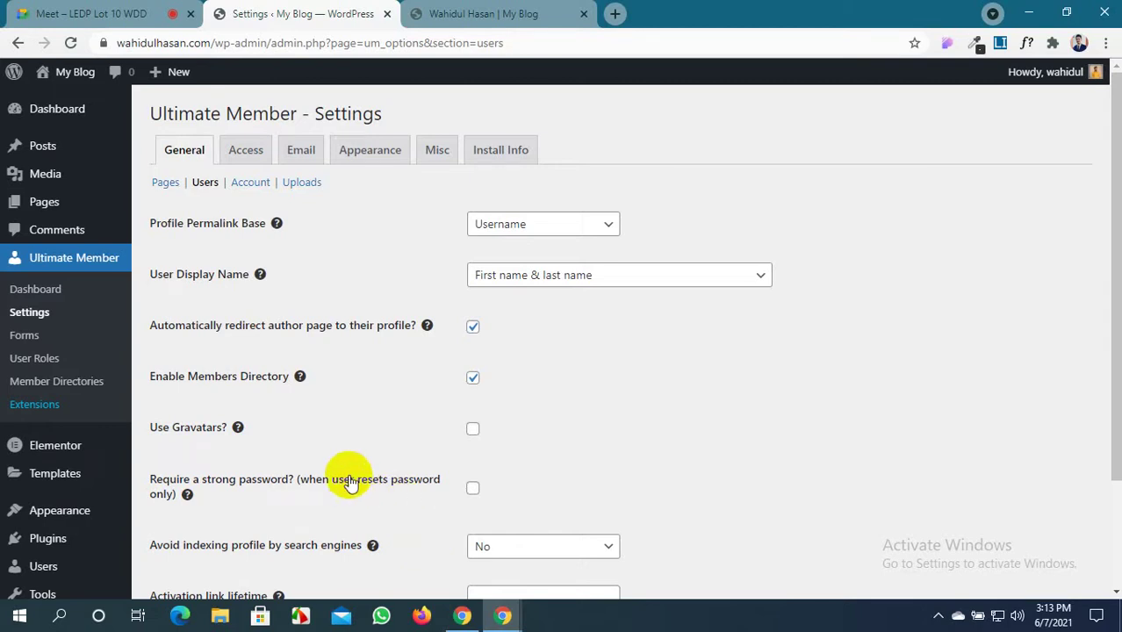
# Review the User Display Name options and examine the name in the title and header of the live profile
pyautogui.scroll(-1, 404, 419)
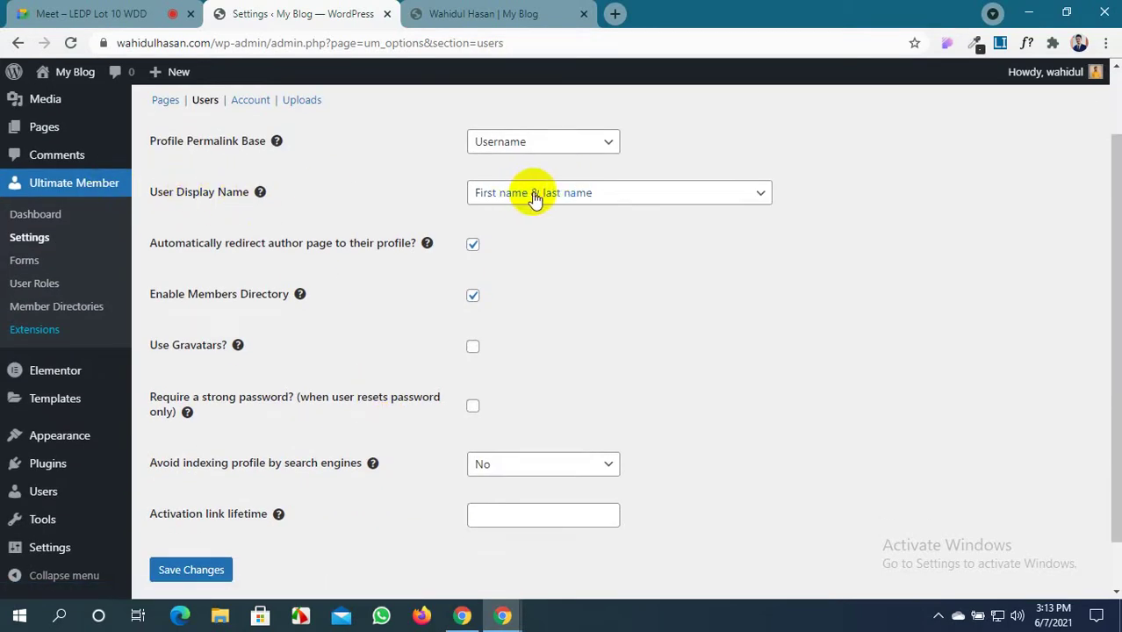
pyautogui.click(600, 192)
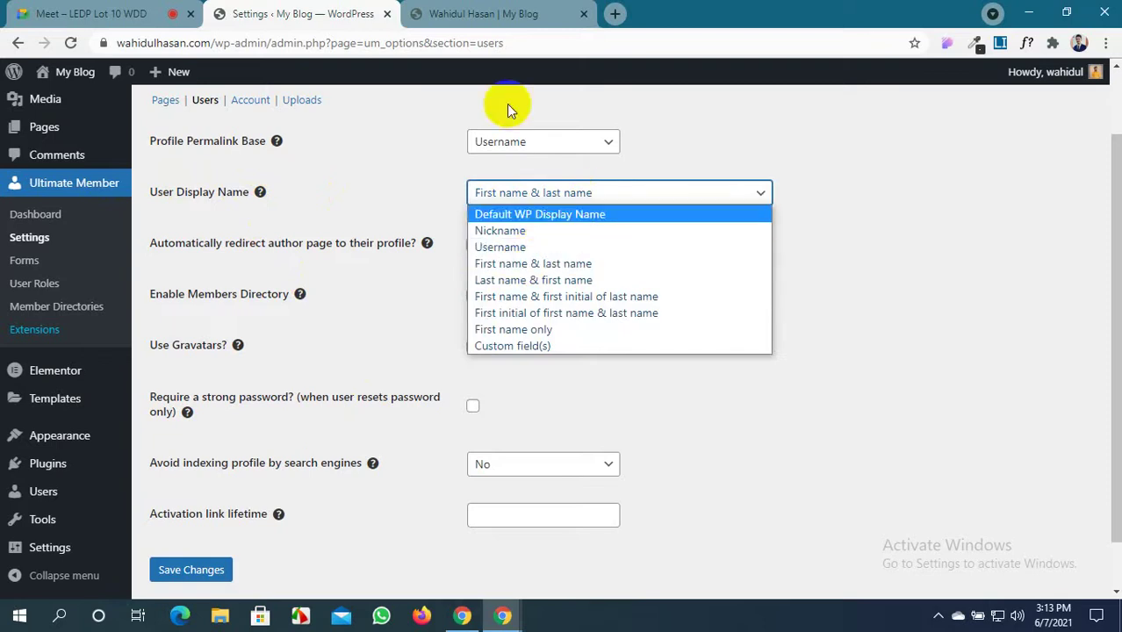
pyautogui.click(491, 13)
pyautogui.moveTo(298, 278); pyautogui.dragTo(137, 271)
pyautogui.scroll(-4, 325, 250)
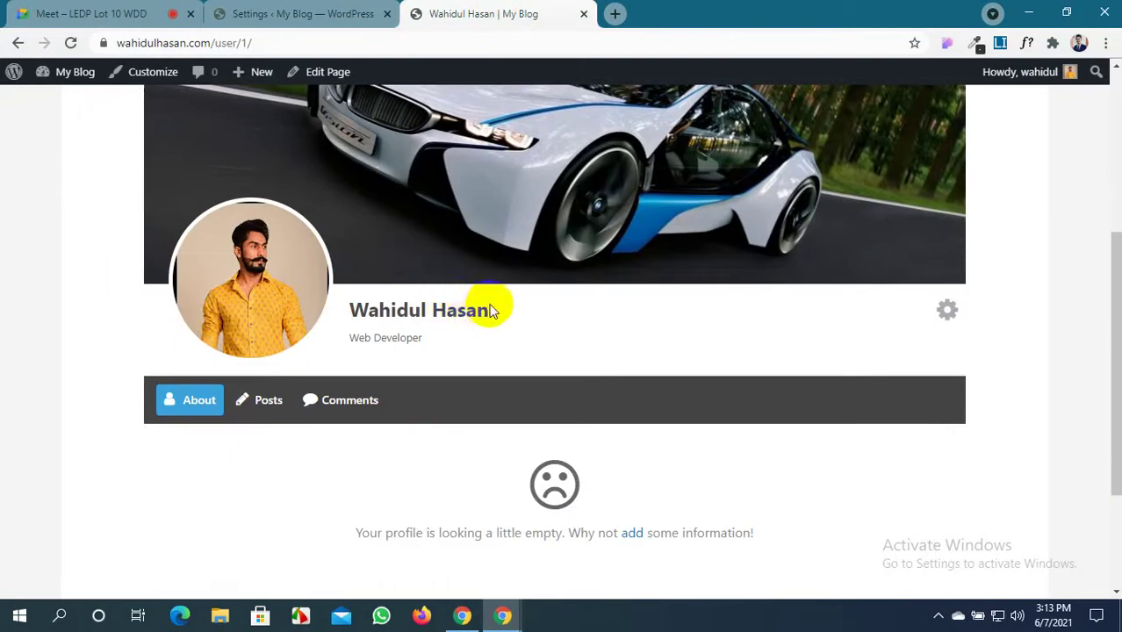
pyautogui.moveTo(490, 305); pyautogui.dragTo(313, 238)
# Set the User Display Name to Username in the Ultimate Member user settings and save the changes
pyautogui.click(338, 7)
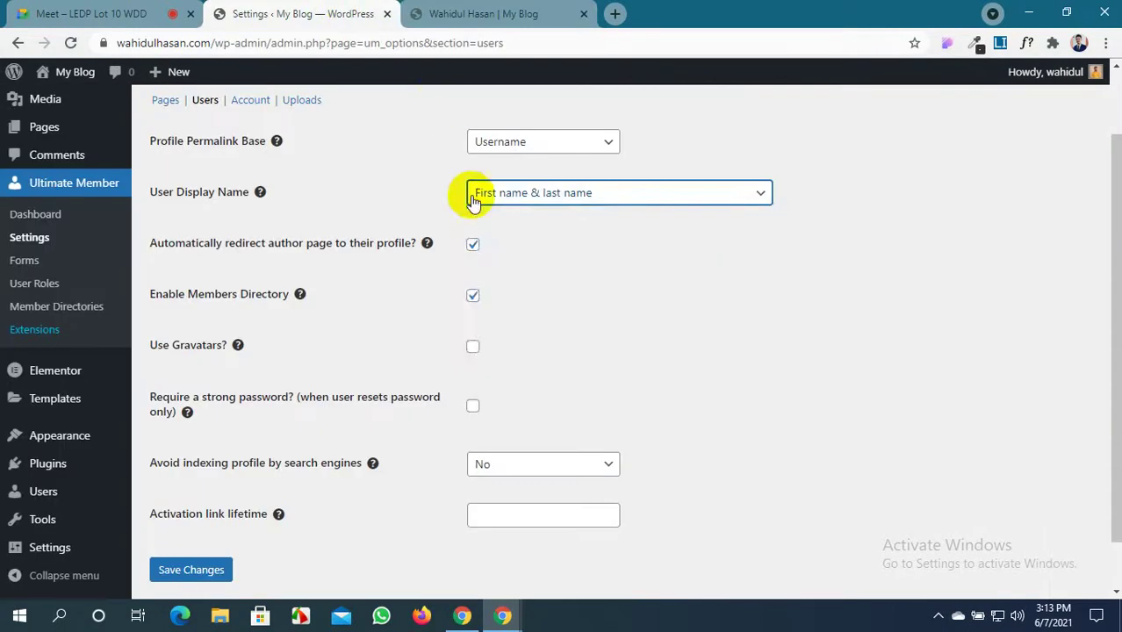
pyautogui.click(487, 192)
pyautogui.click(516, 248)
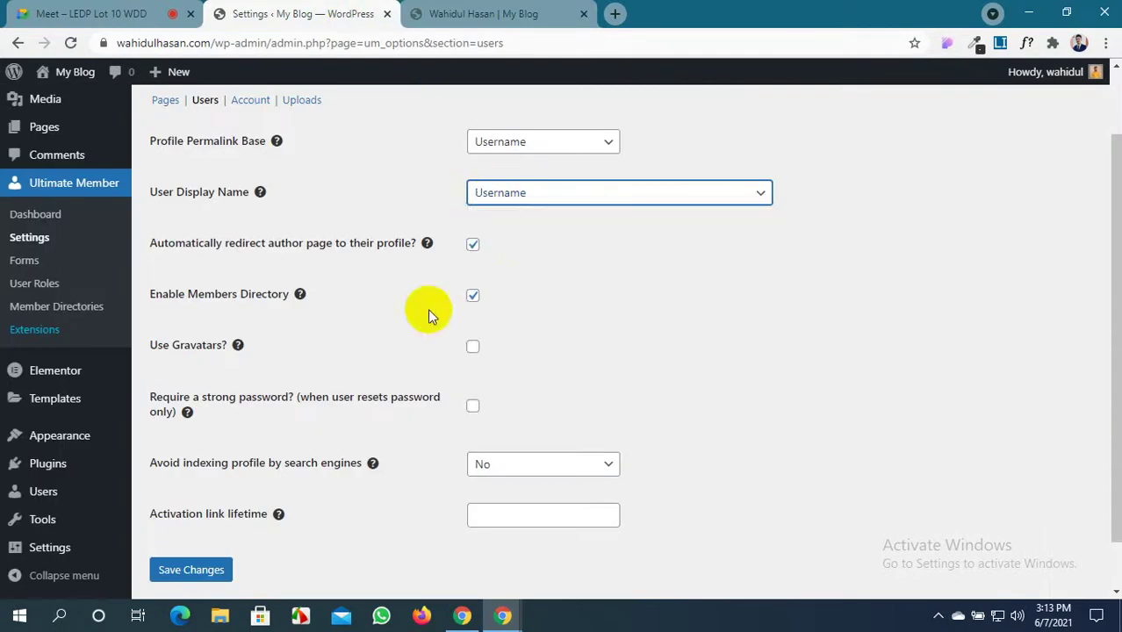
pyautogui.click(176, 570)
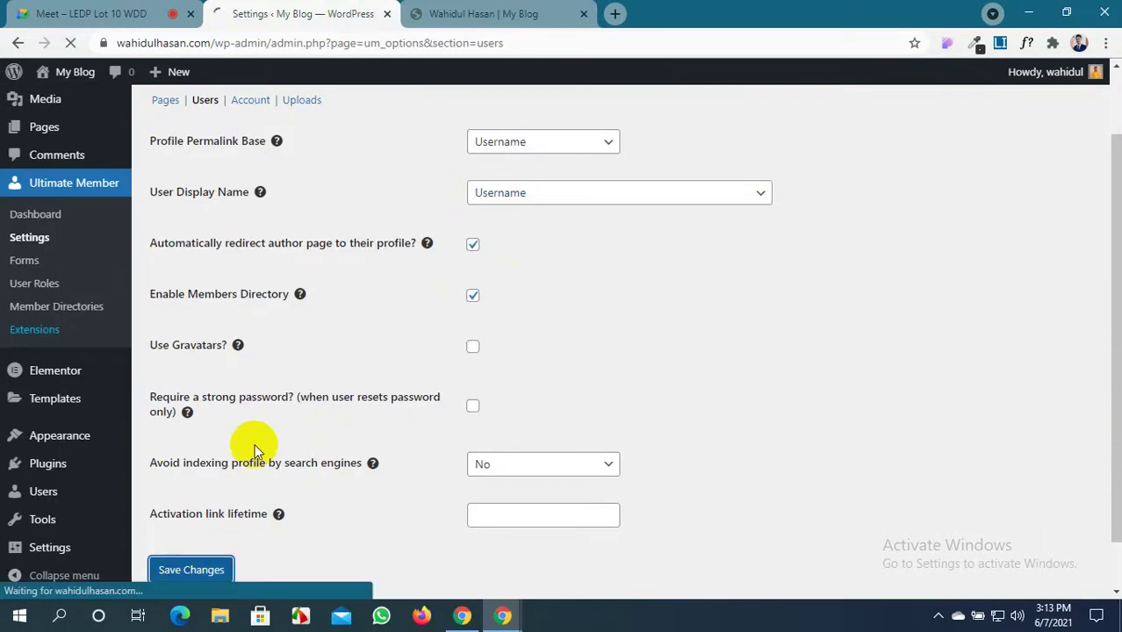
# Reload the live profile page and check its URL and the name displayed in the title and header
pyautogui.click(492, 10)
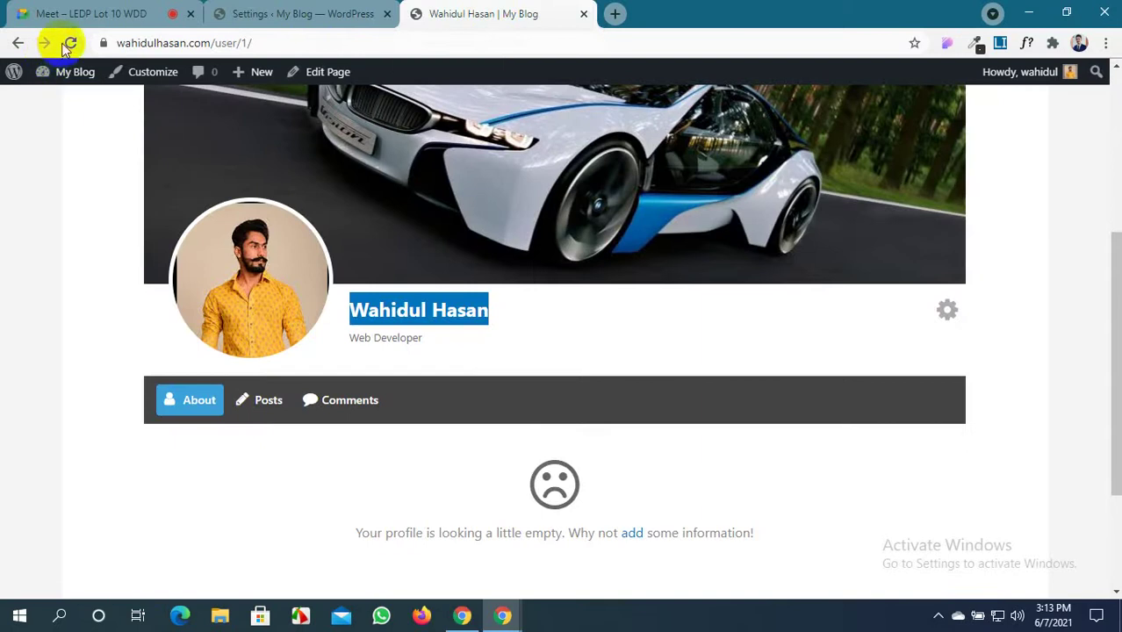
pyautogui.click(71, 42)
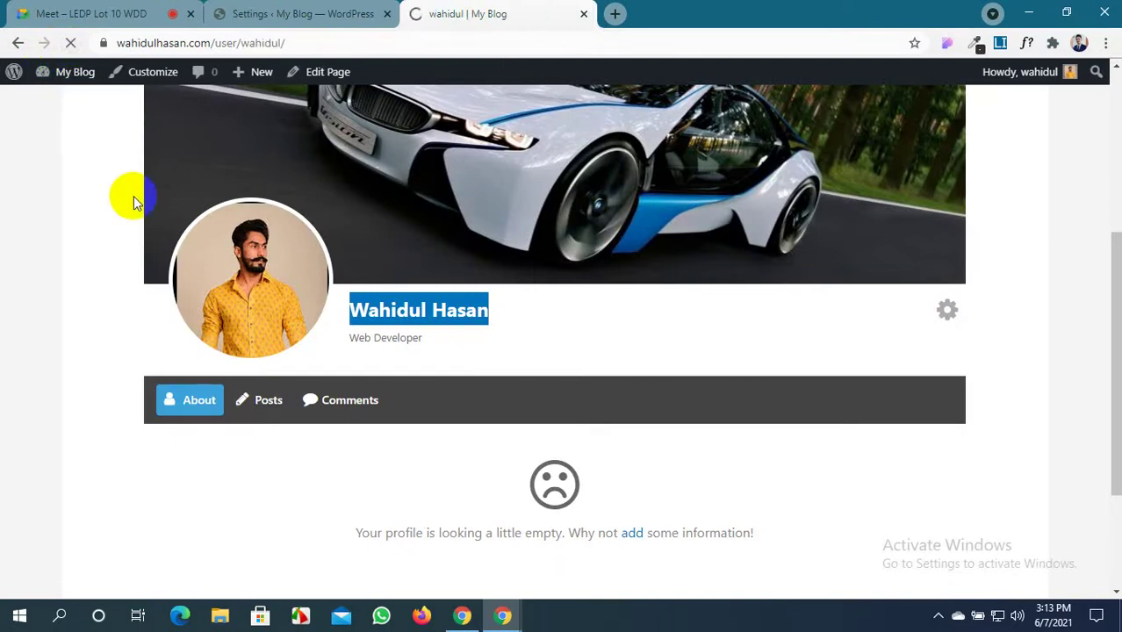
pyautogui.scroll(-5, 168, 276)
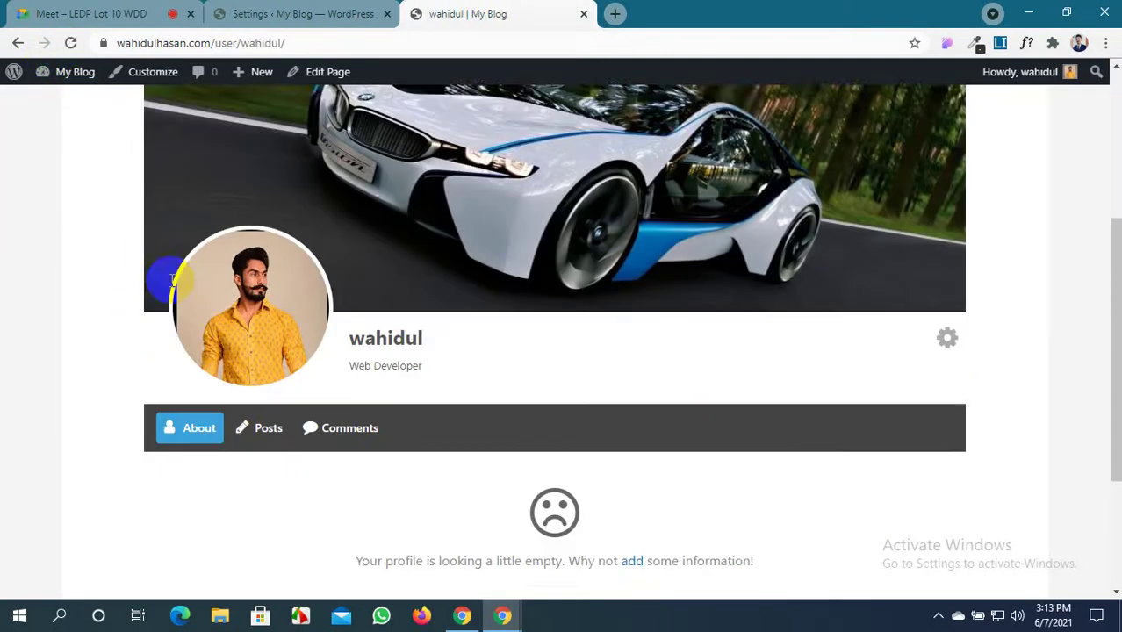
pyautogui.scroll(4, 320, 226)
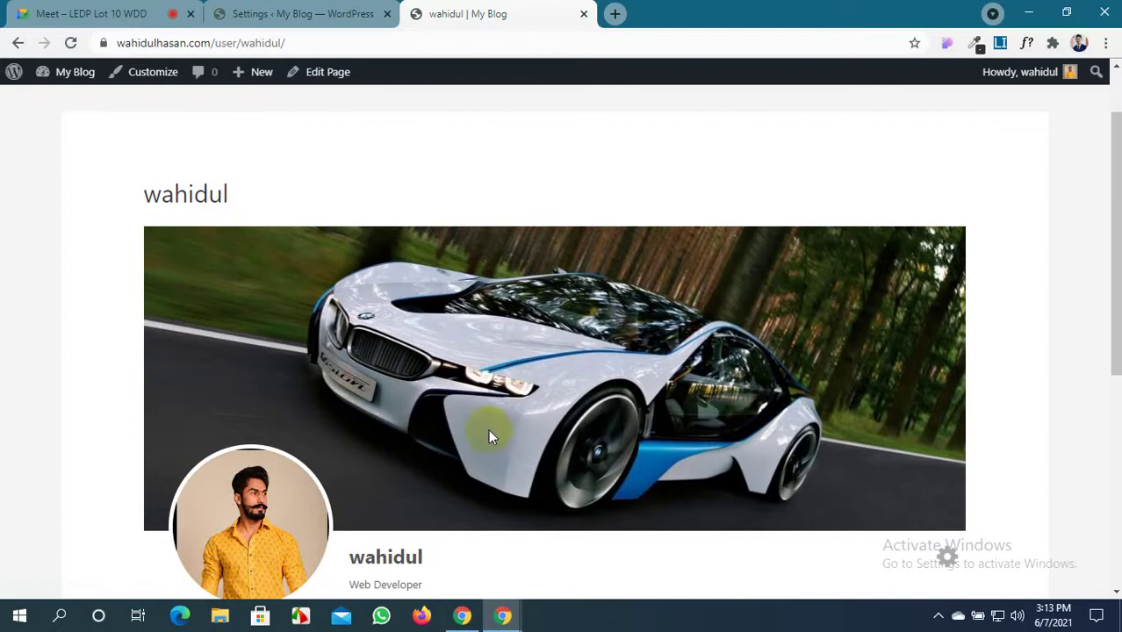
# Set the User Display Name to First name & last name in the Ultimate Member user settings and save the changes
pyautogui.click(345, 9)
pyautogui.click(693, 272)
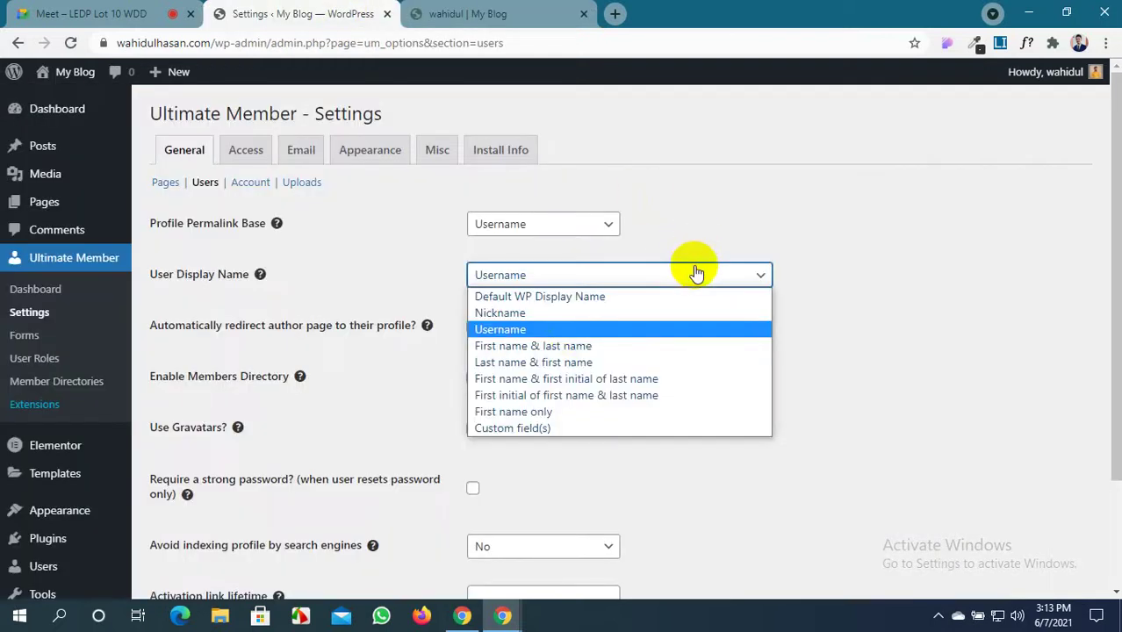
pyautogui.click(573, 347)
pyautogui.click(630, 286)
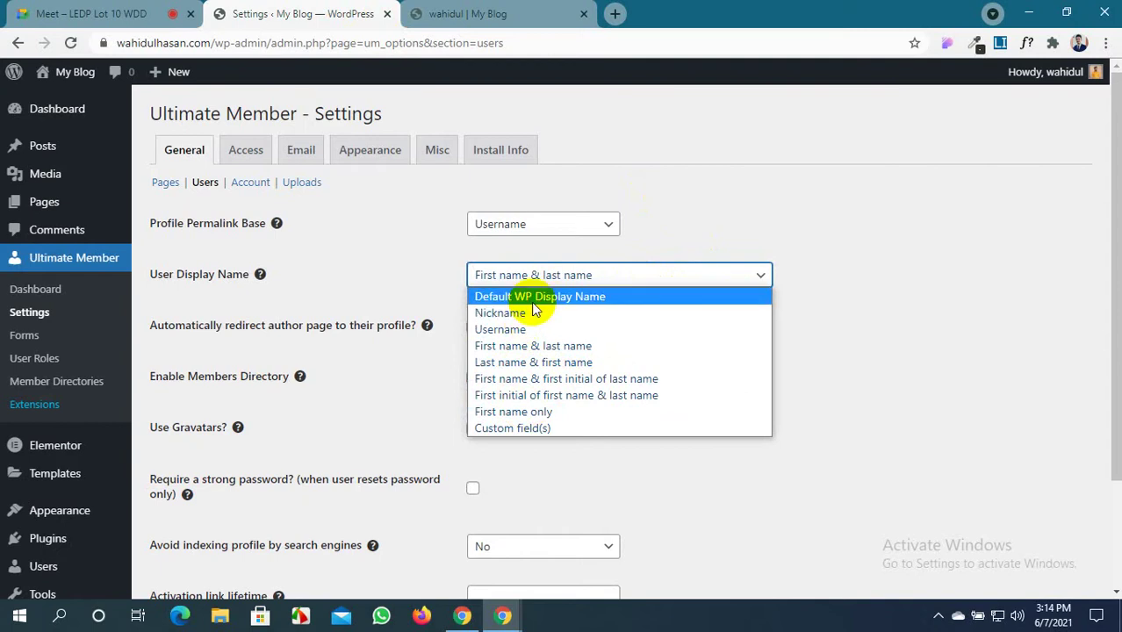
pyautogui.click(538, 346)
pyautogui.scroll(-3, 535, 347)
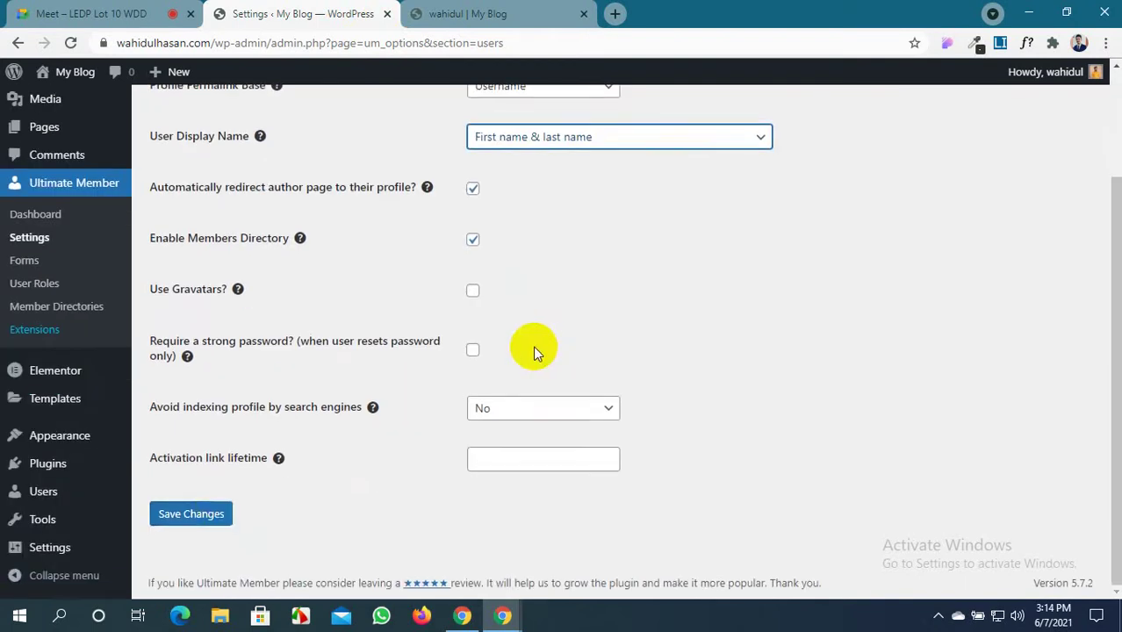
pyautogui.click(219, 514)
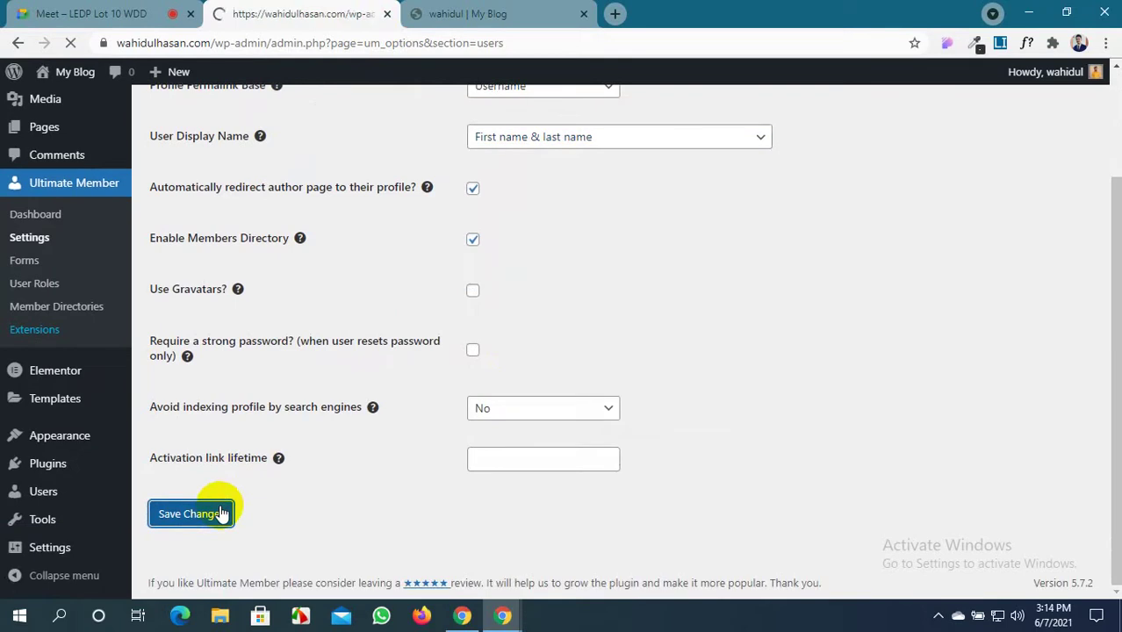
# Reload the live profile page and check the name shown in the title and profile header
pyautogui.click(468, 14)
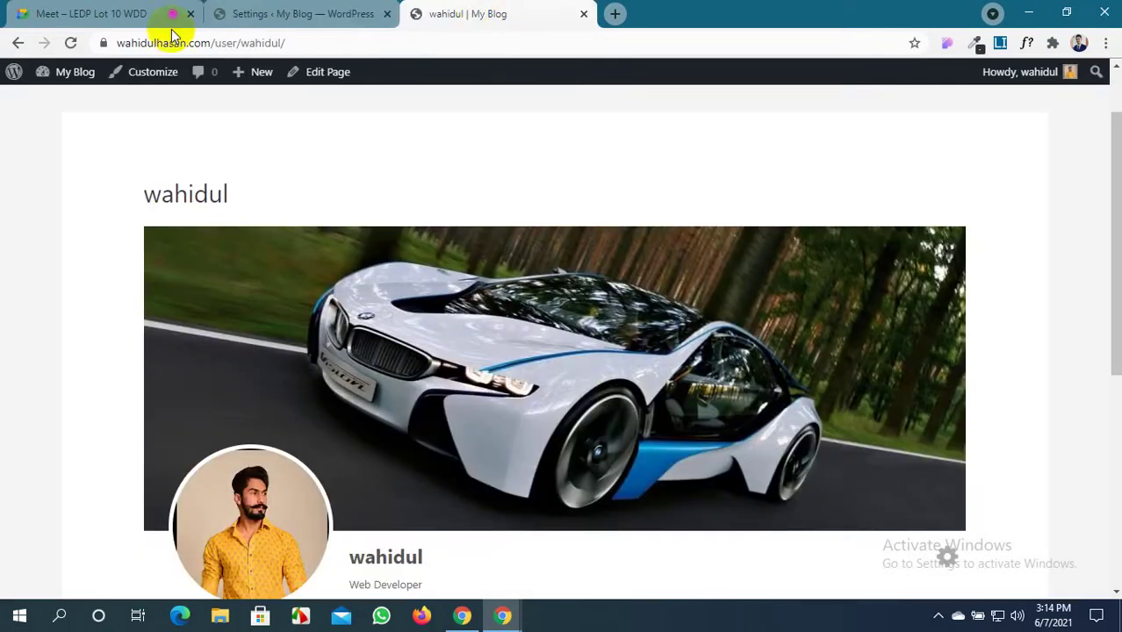
pyautogui.click(71, 42)
pyautogui.click(303, 12)
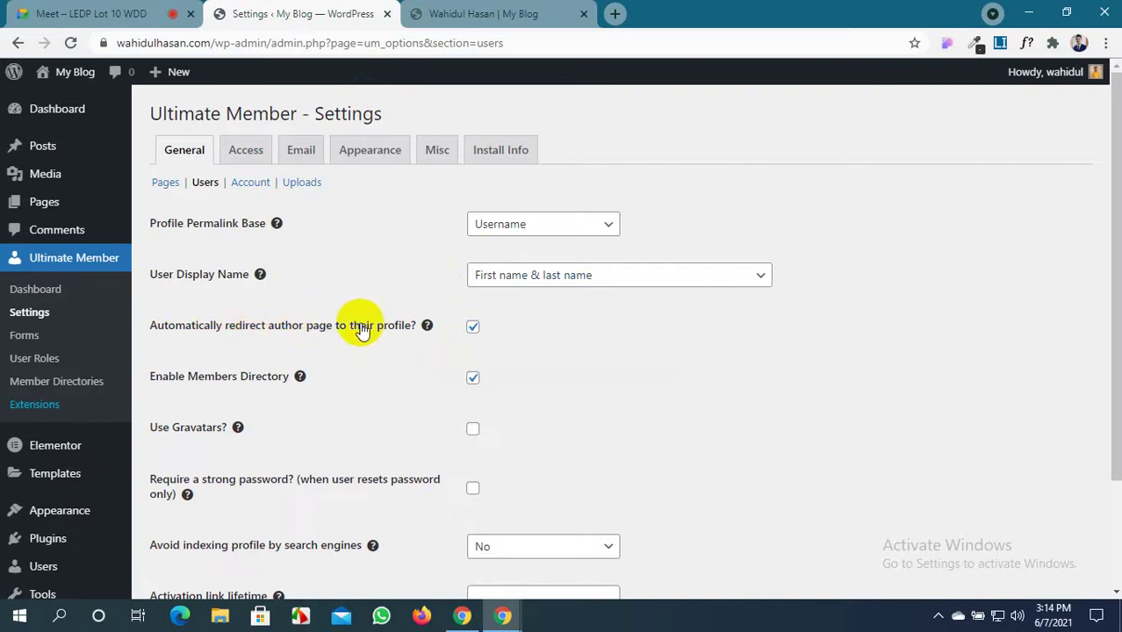
pyautogui.click(478, 14)
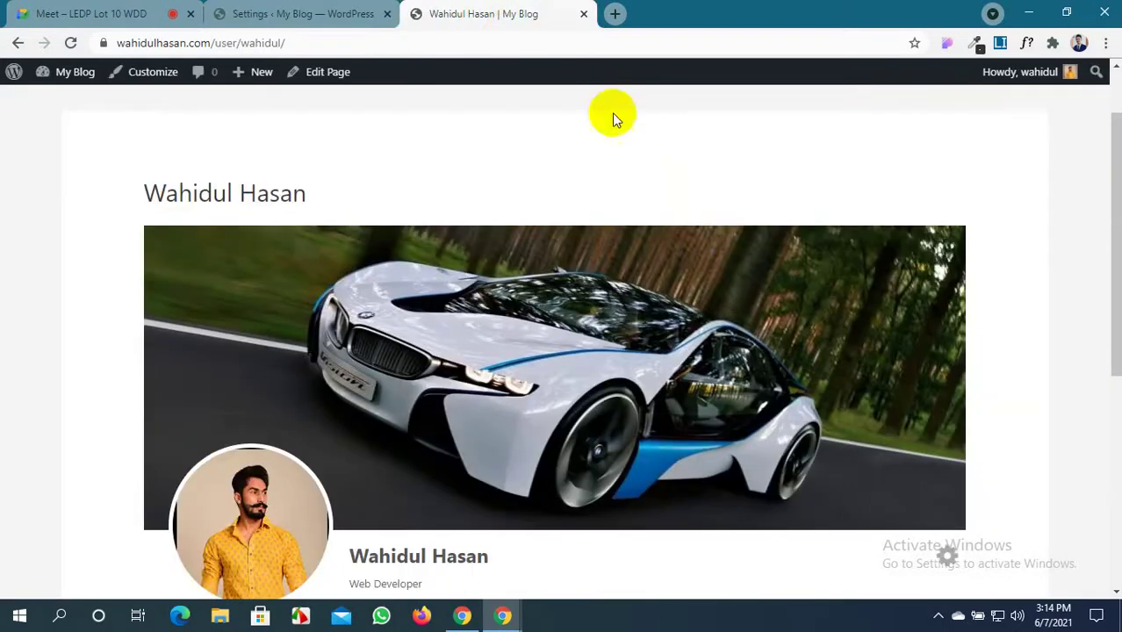
pyautogui.scroll(-5, 711, 220)
pyautogui.scroll(6, 710, 225)
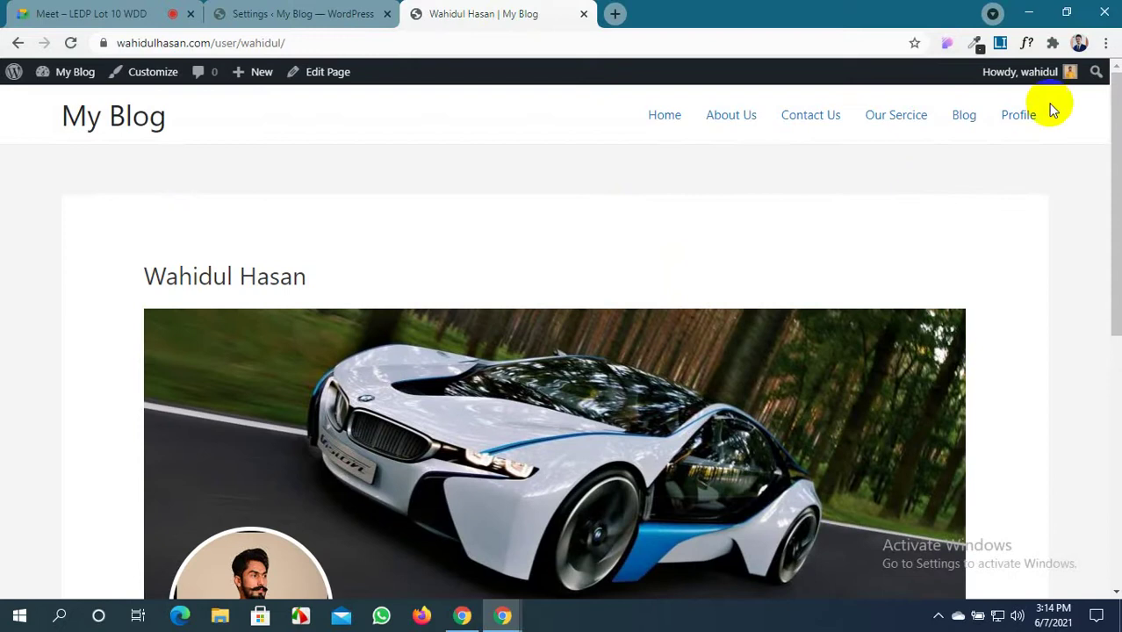
pyautogui.scroll(-6, 607, 239)
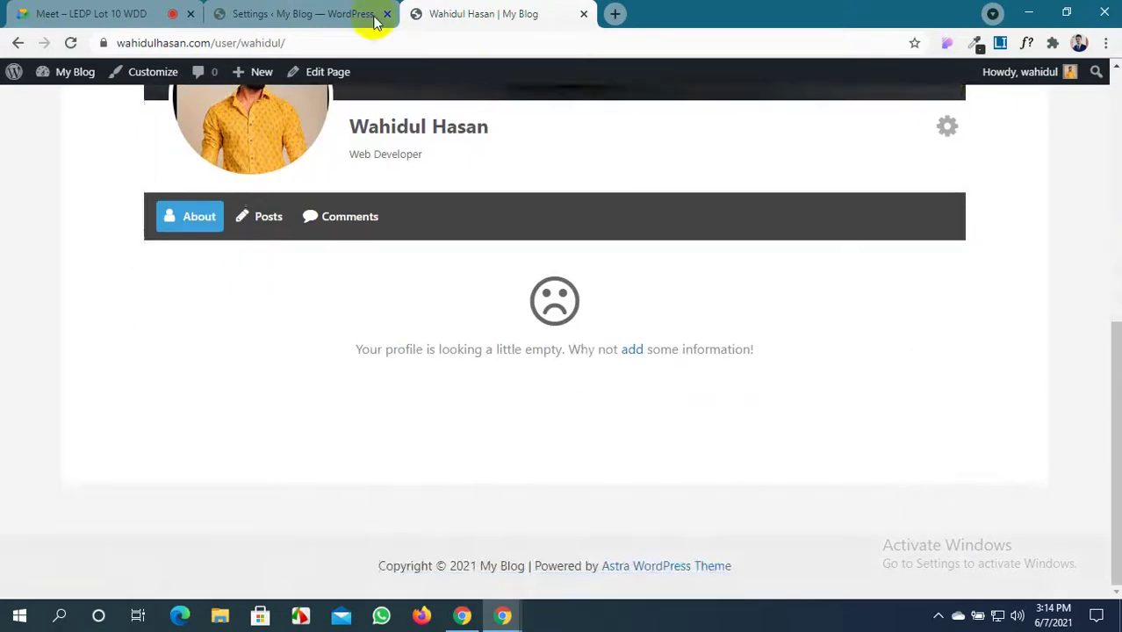
# Review the author page redirect and Members Directory options in the user settings alongside the live profile page
pyautogui.click(373, 19)
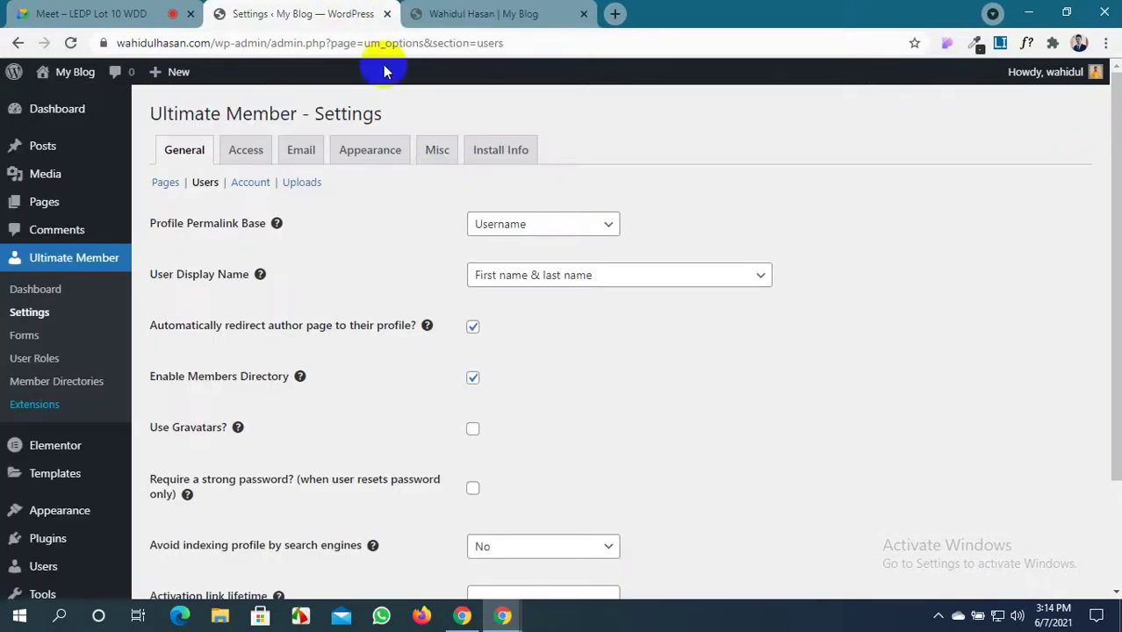
pyautogui.click(472, 327)
pyautogui.moveTo(430, 328)
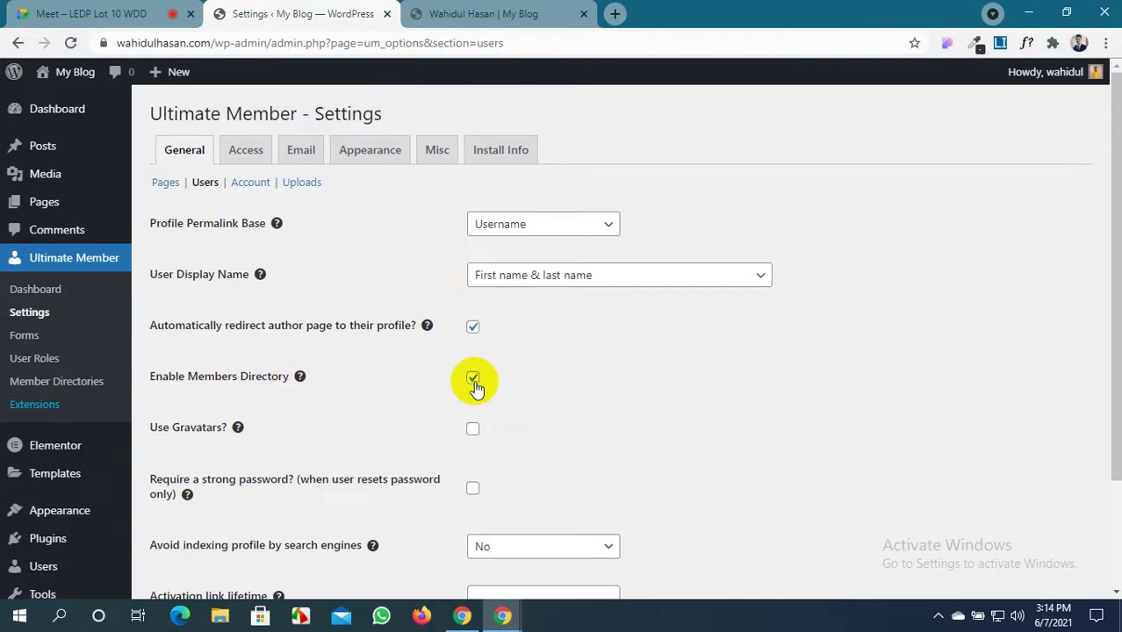
pyautogui.click(481, 7)
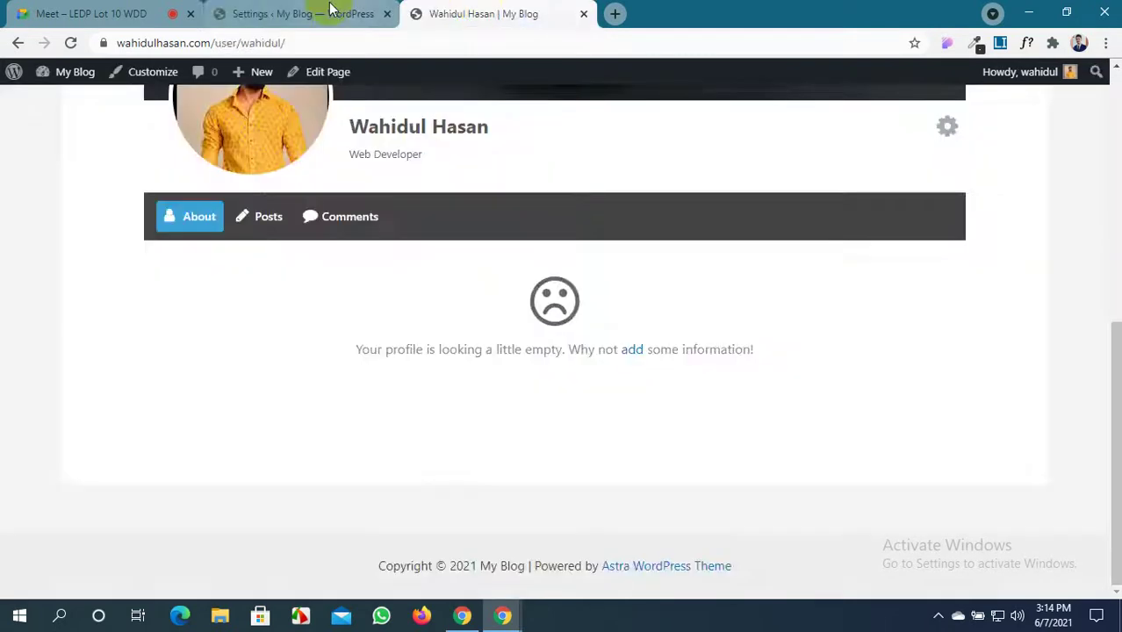
pyautogui.click(326, 8)
pyautogui.moveTo(37, 212)
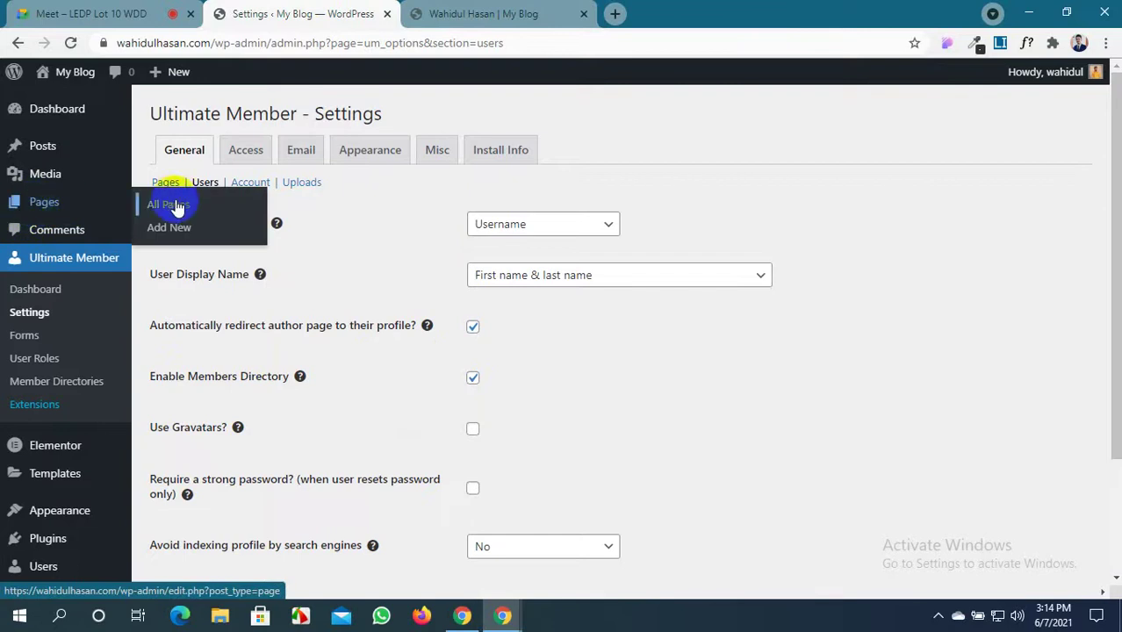
pyautogui.click(446, 8)
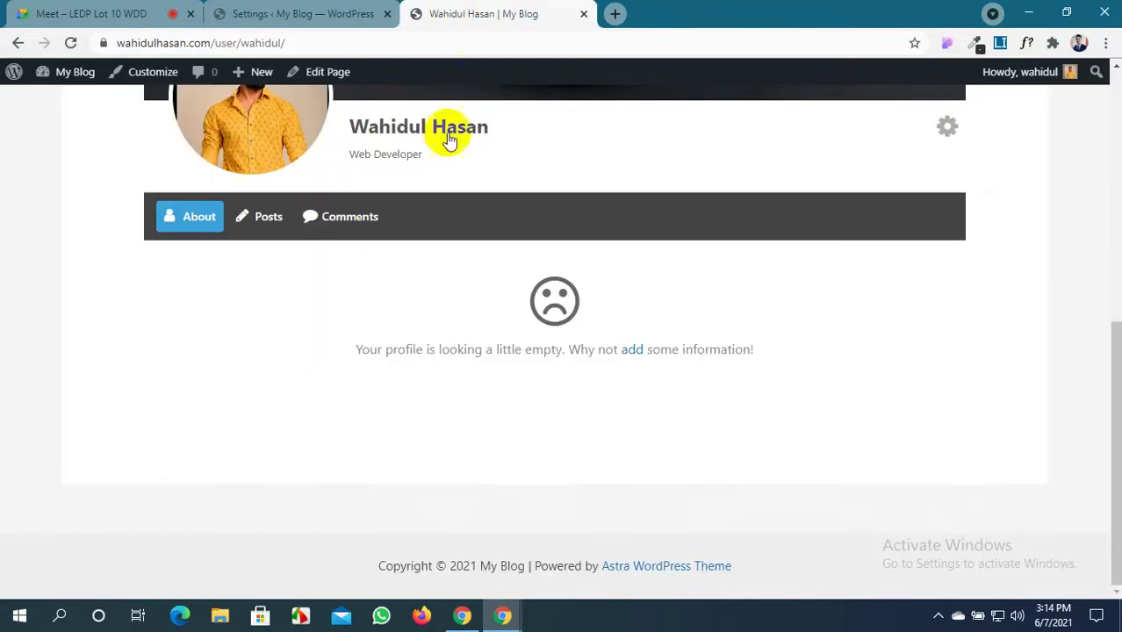
pyautogui.scroll(2, 351, 254)
pyautogui.click(325, 13)
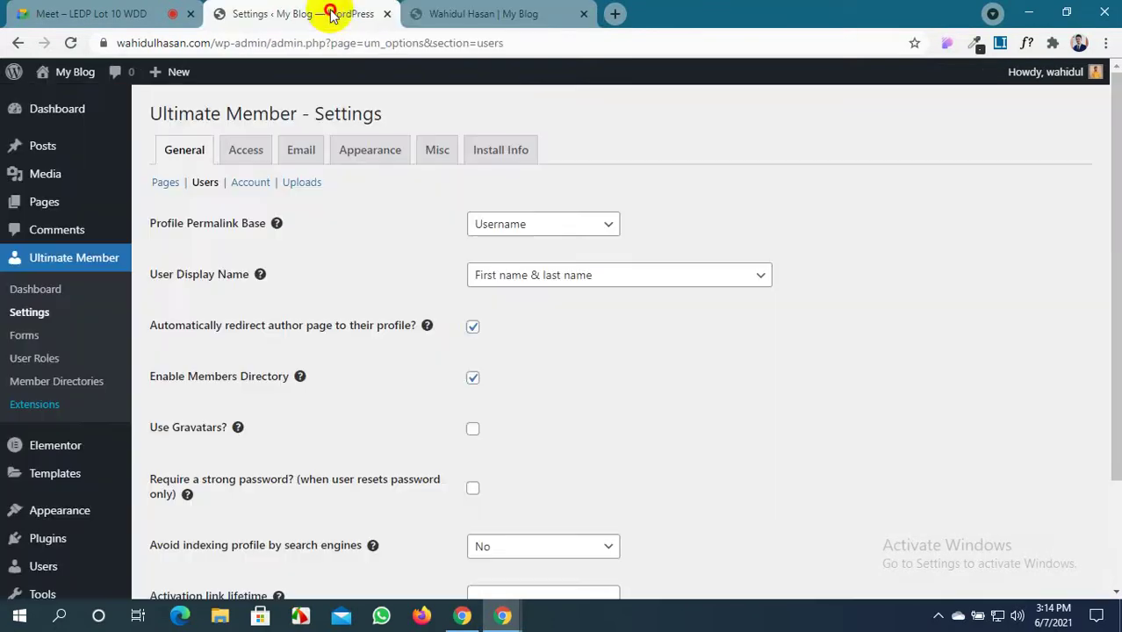
# Enable Use Gravatars to review its avatar options against the live profile picture, and disable it again
pyautogui.scroll(-2, 448, 351)
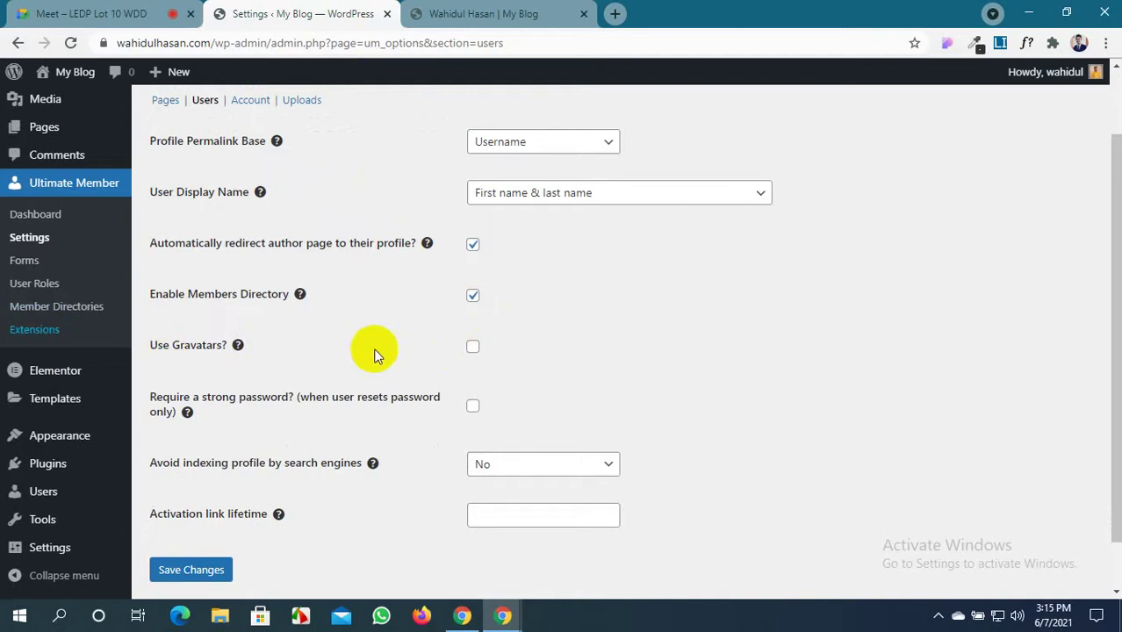
pyautogui.click(472, 346)
pyautogui.scroll(-2, 326, 318)
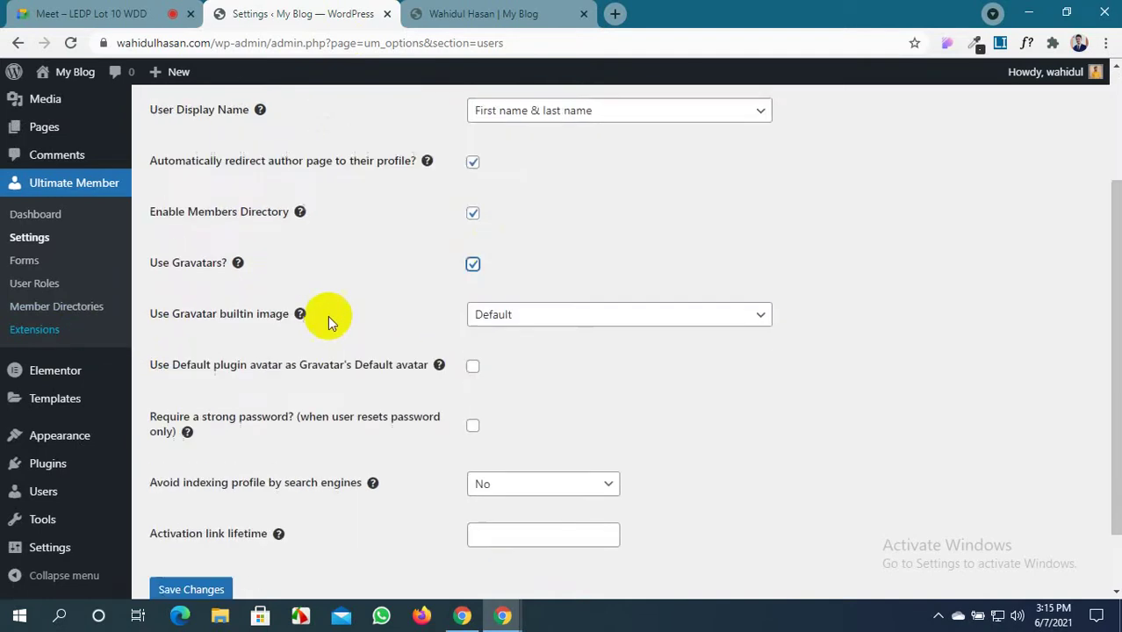
pyautogui.click(487, 7)
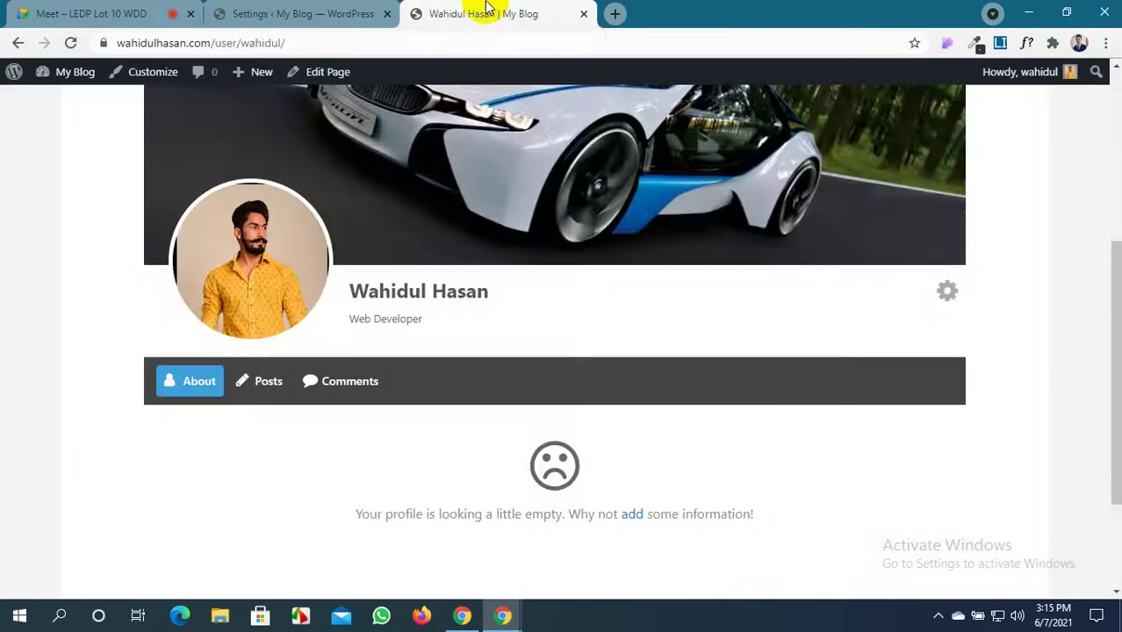
pyautogui.click(293, 12)
pyautogui.click(470, 191)
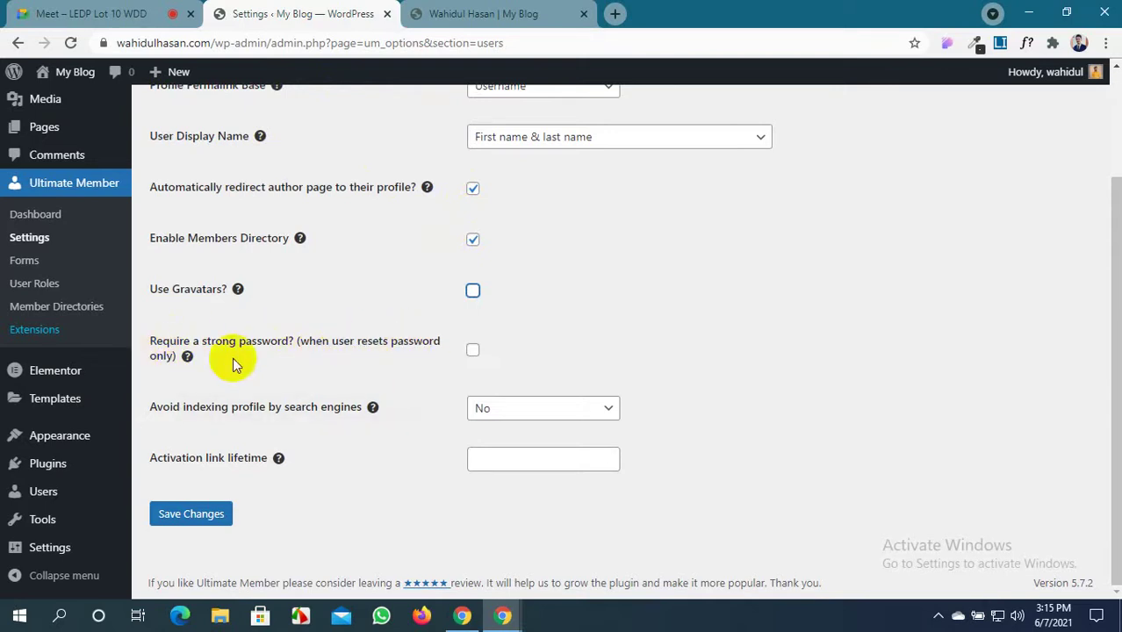
# Require a strong password for password resets, check the help for Activation link lifetime, and save the user settings
pyautogui.click(473, 351)
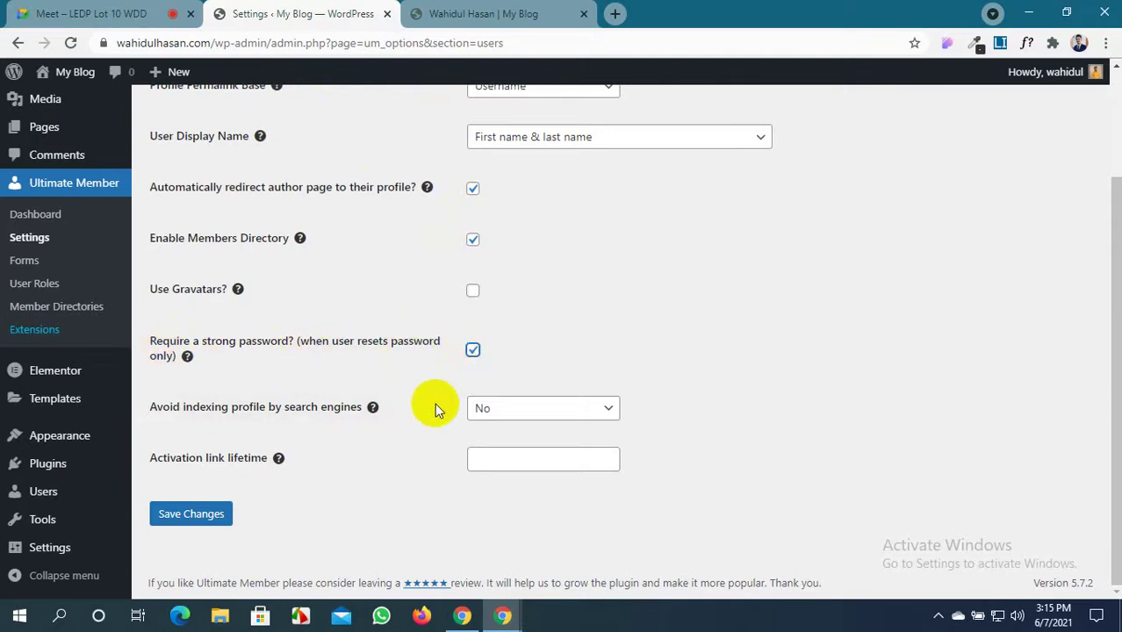
pyautogui.click(219, 520)
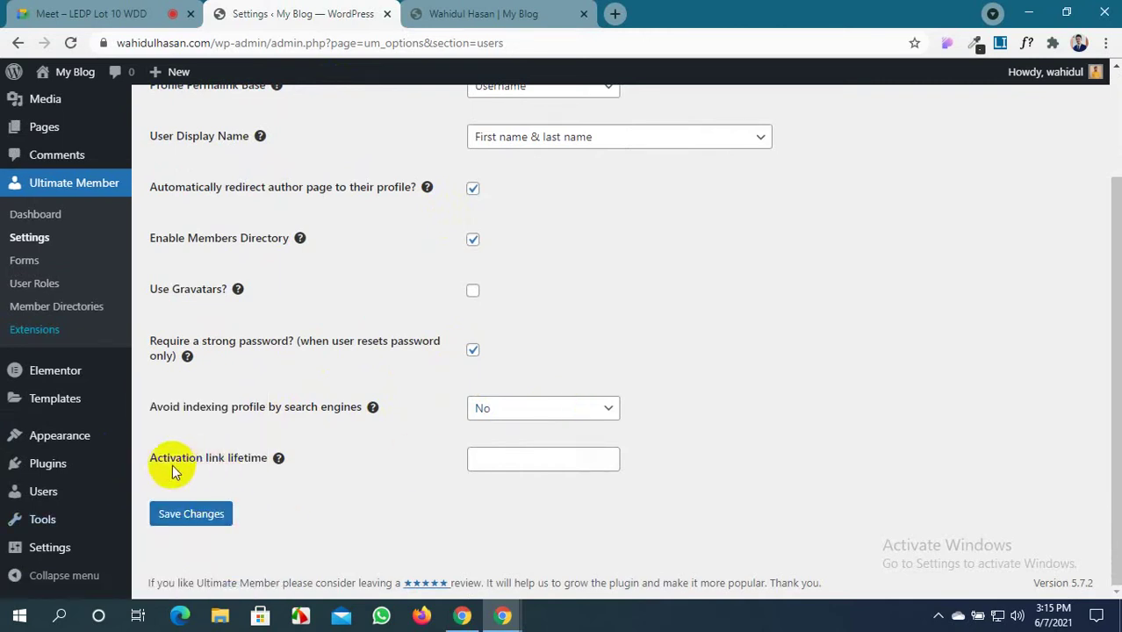
pyautogui.click(230, 470)
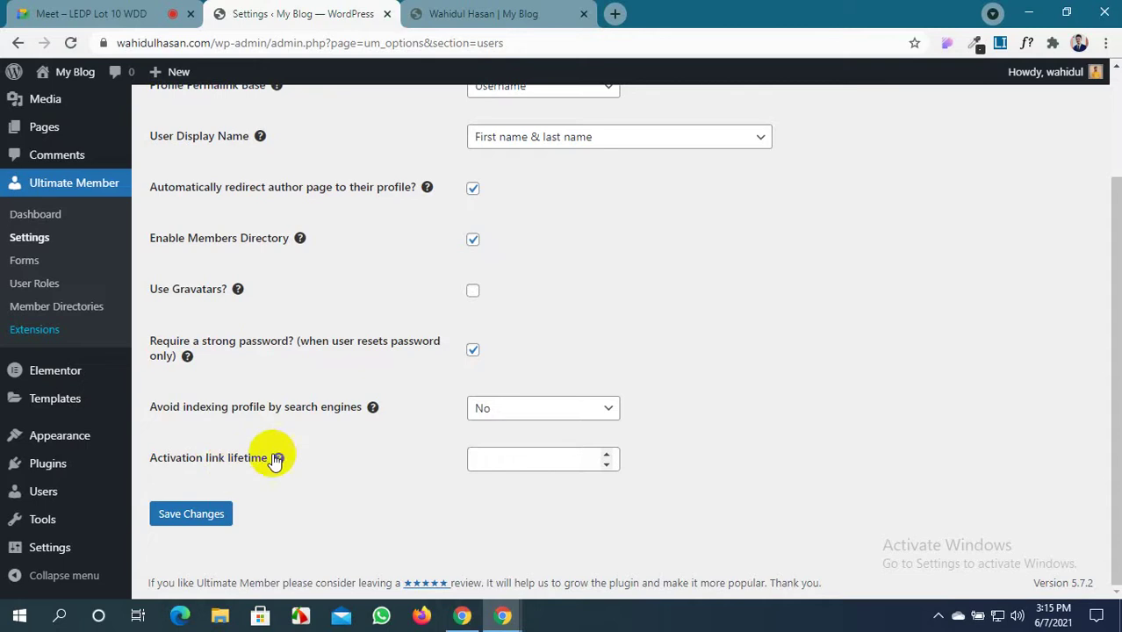
pyautogui.moveTo(279, 460)
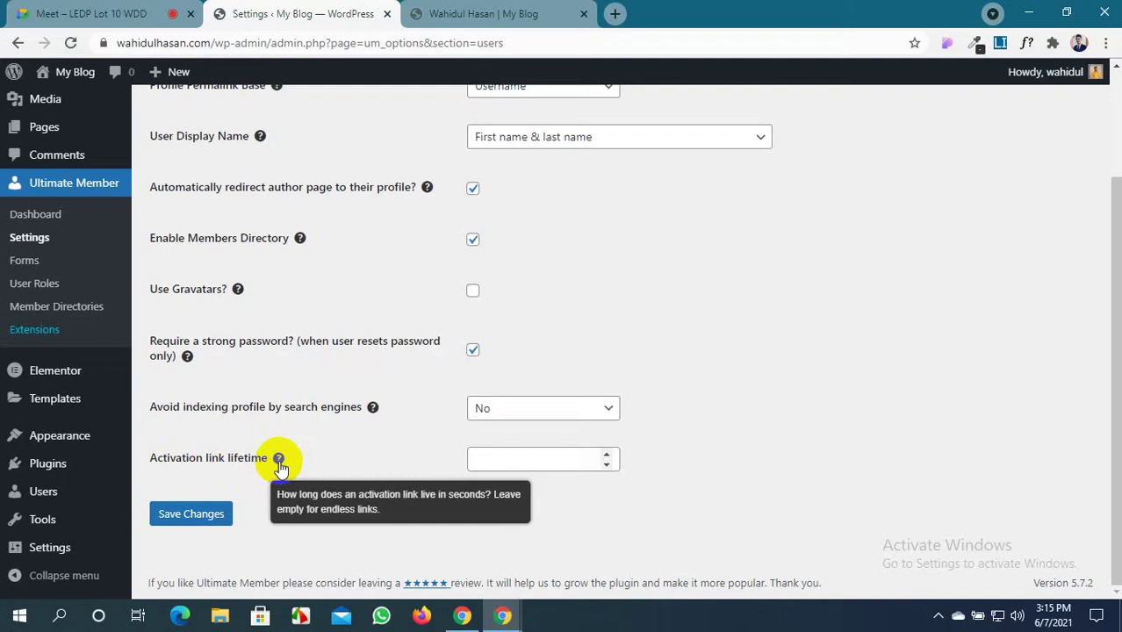
pyautogui.click(221, 516)
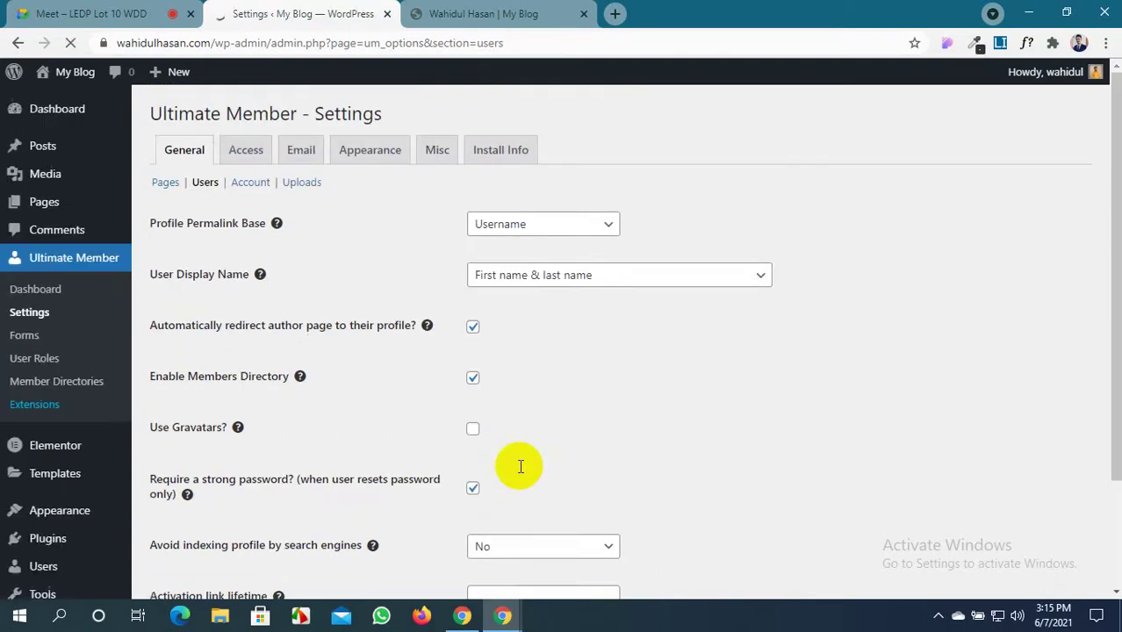
# Try Yes for Avoid indexing profile by search engines and set the option back to No
pyautogui.scroll(-3, 520, 466)
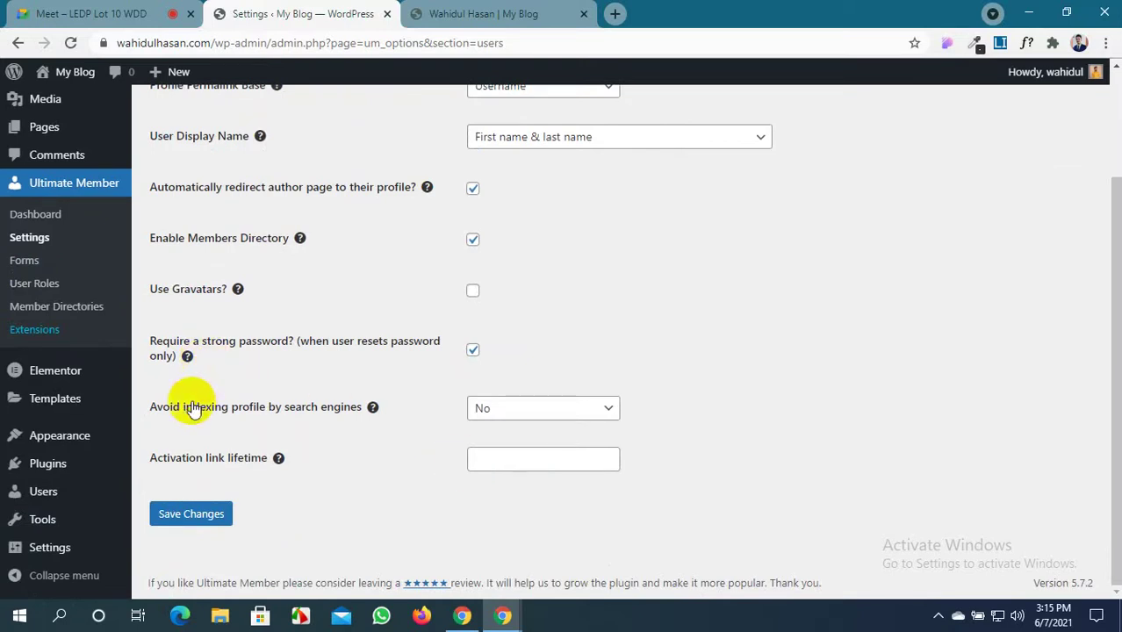
pyautogui.scroll(1, 189, 408)
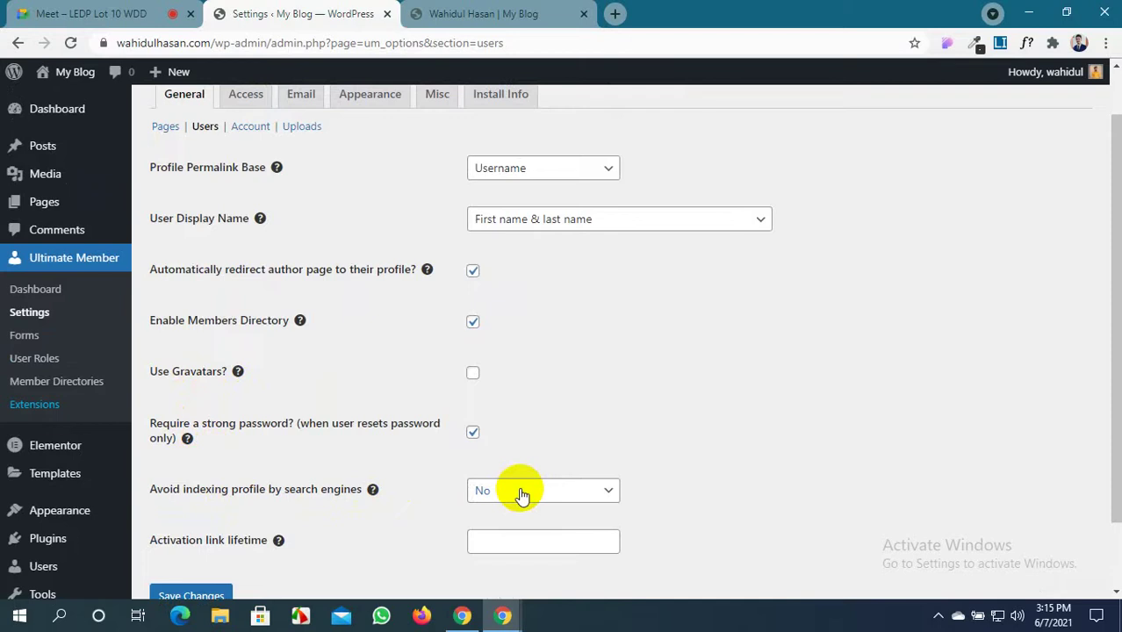
pyautogui.click(452, 11)
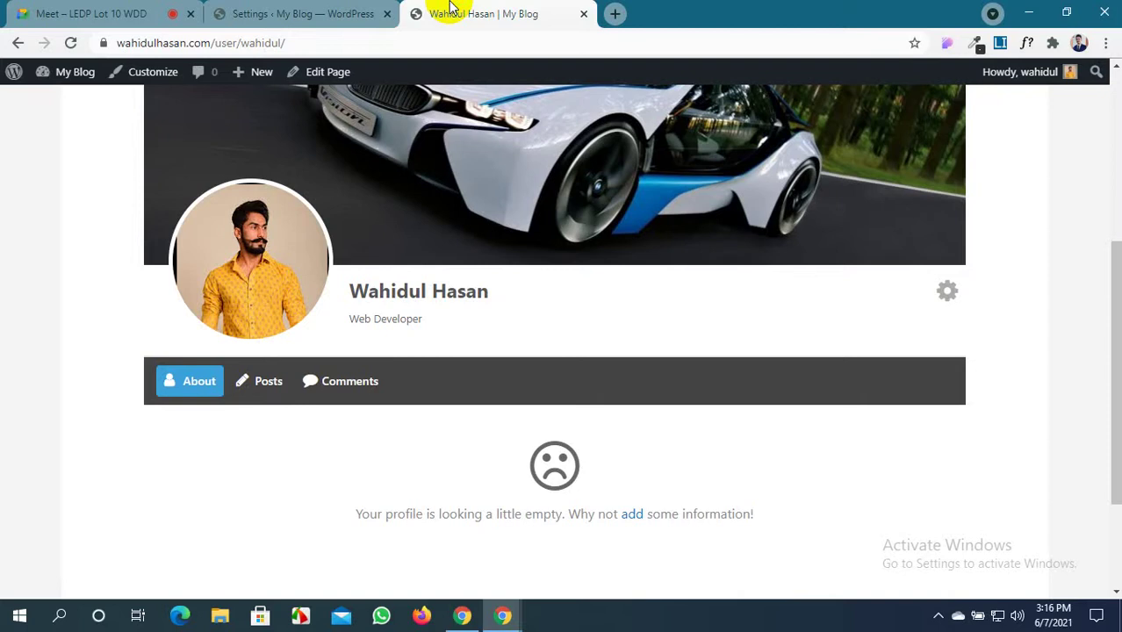
pyautogui.click(368, 8)
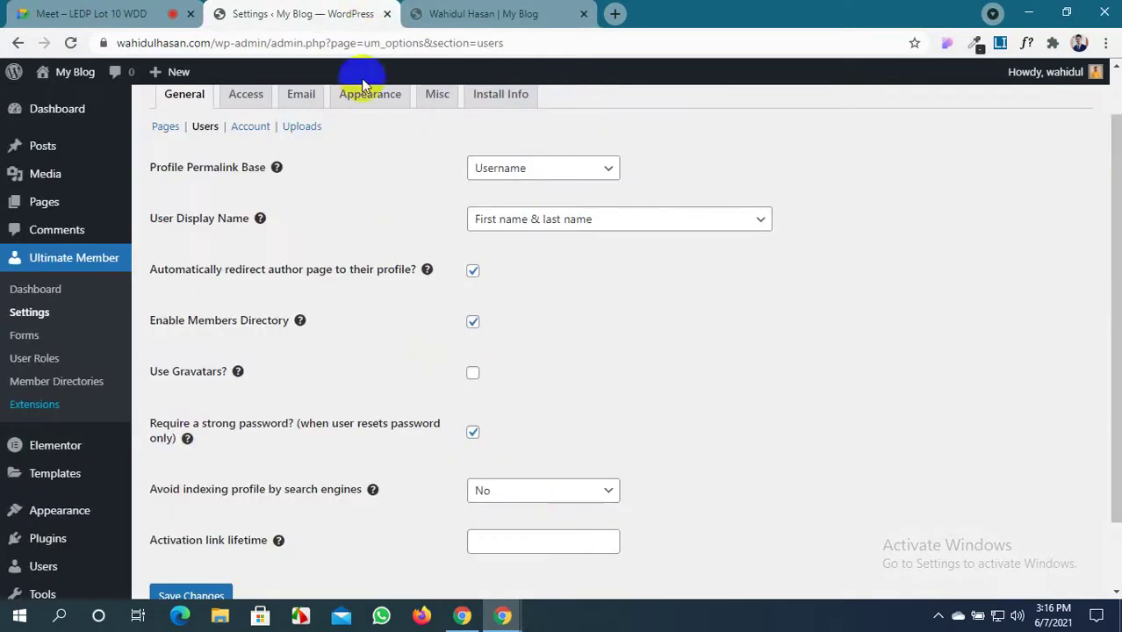
pyautogui.click(549, 505)
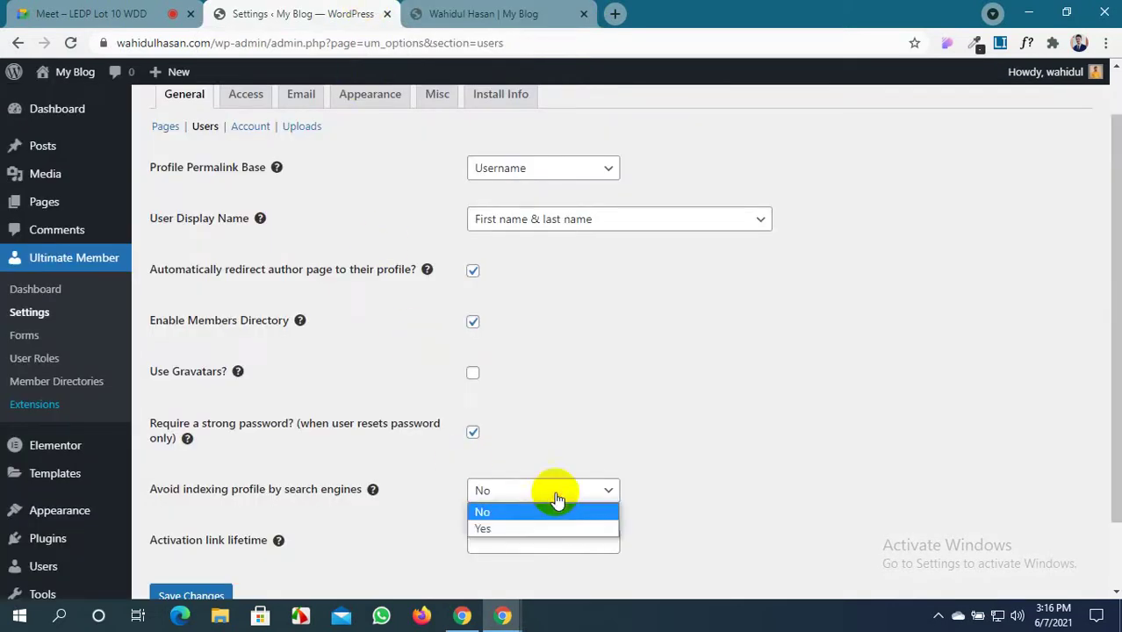
pyautogui.click(562, 525)
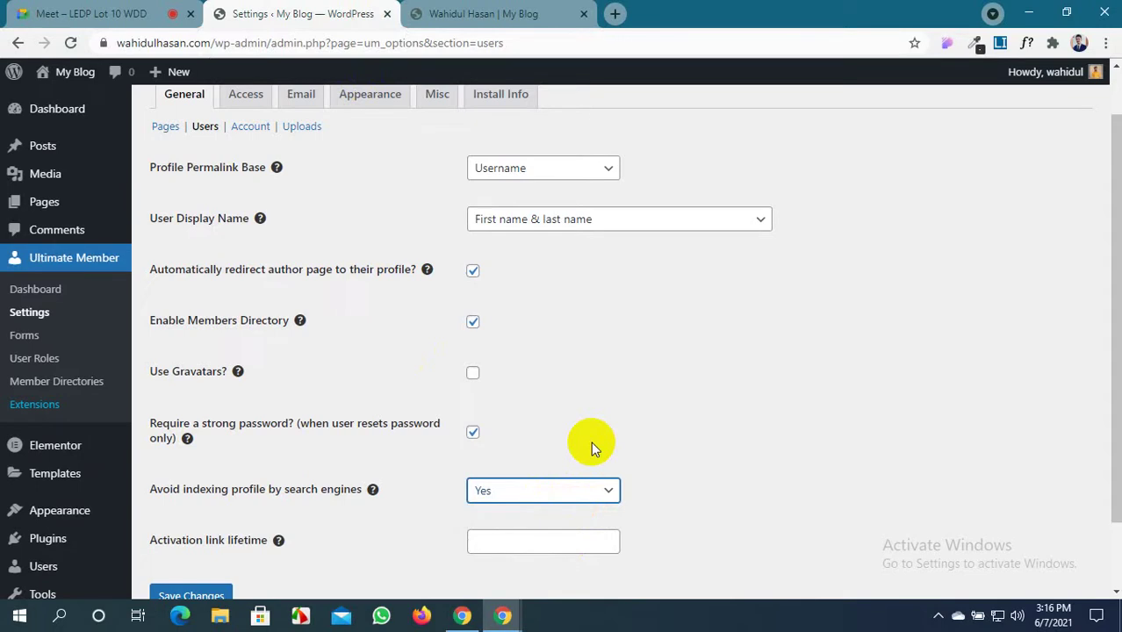
pyautogui.click(573, 491)
pyautogui.click(567, 511)
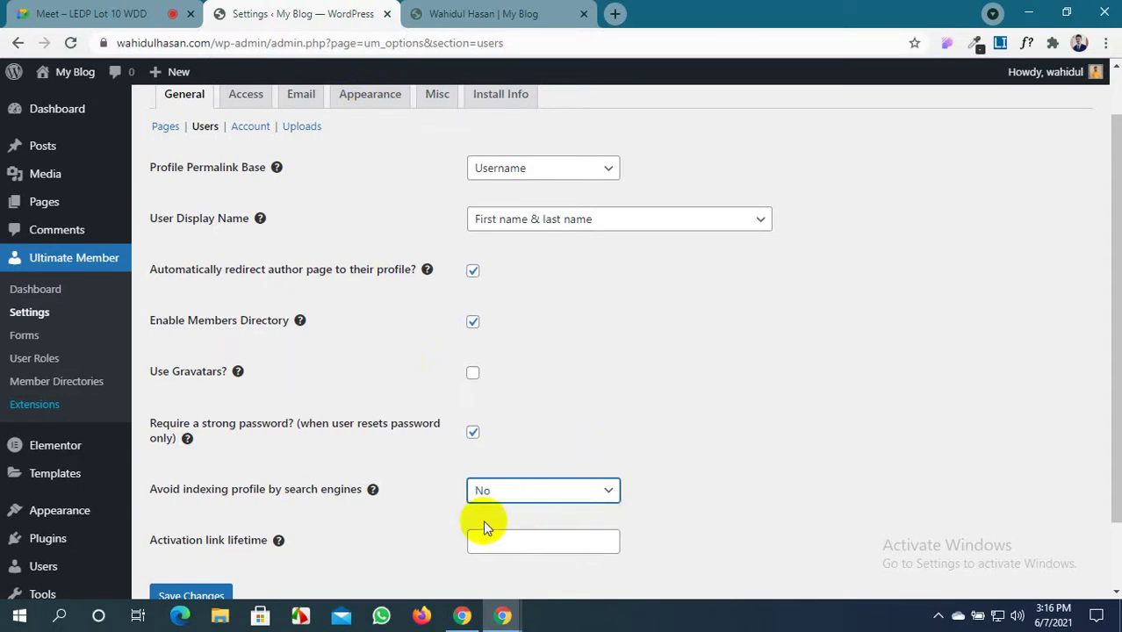
# Save the Ultimate Member user settings and look over the options on the reloaded page
pyautogui.click(198, 593)
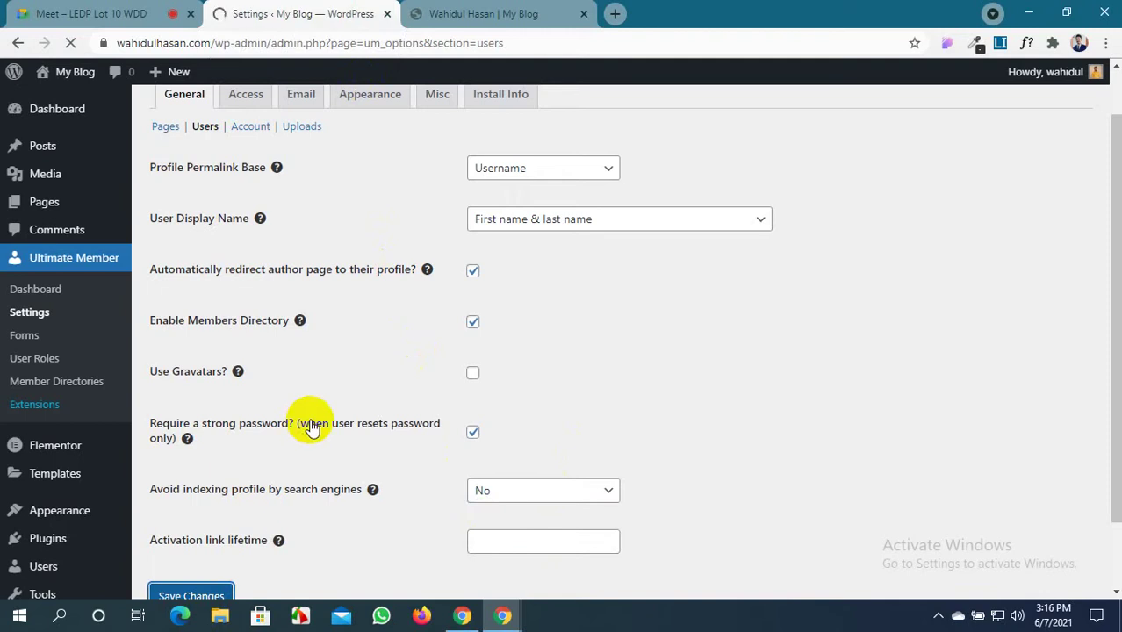
pyautogui.scroll(-2, 351, 377)
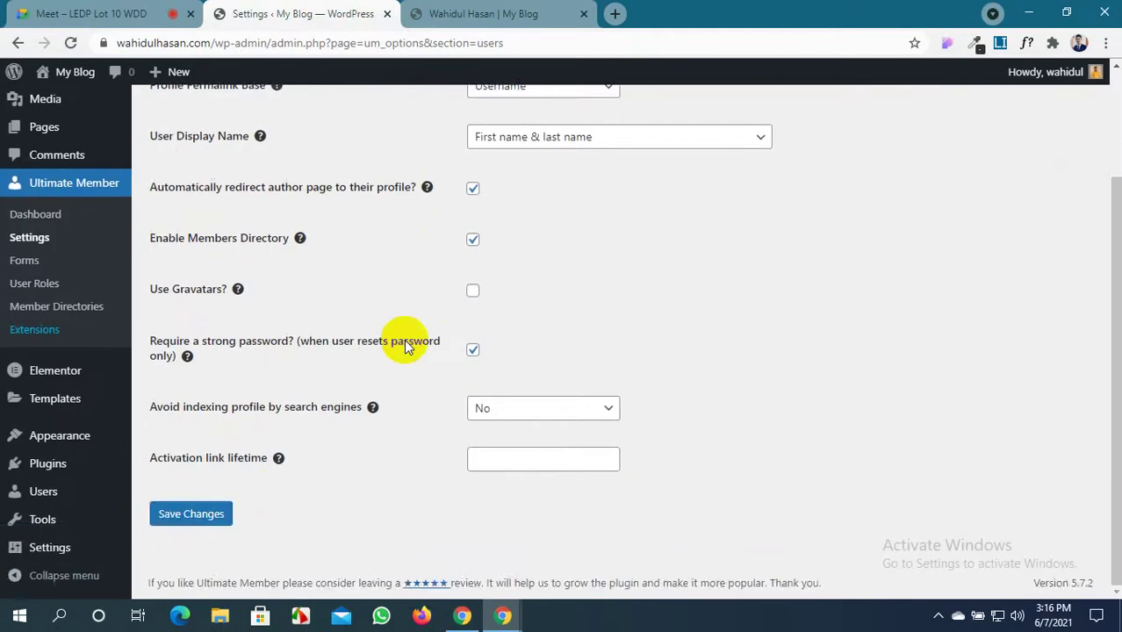
pyautogui.scroll(2, 405, 343)
pyautogui.scroll(-2, 406, 342)
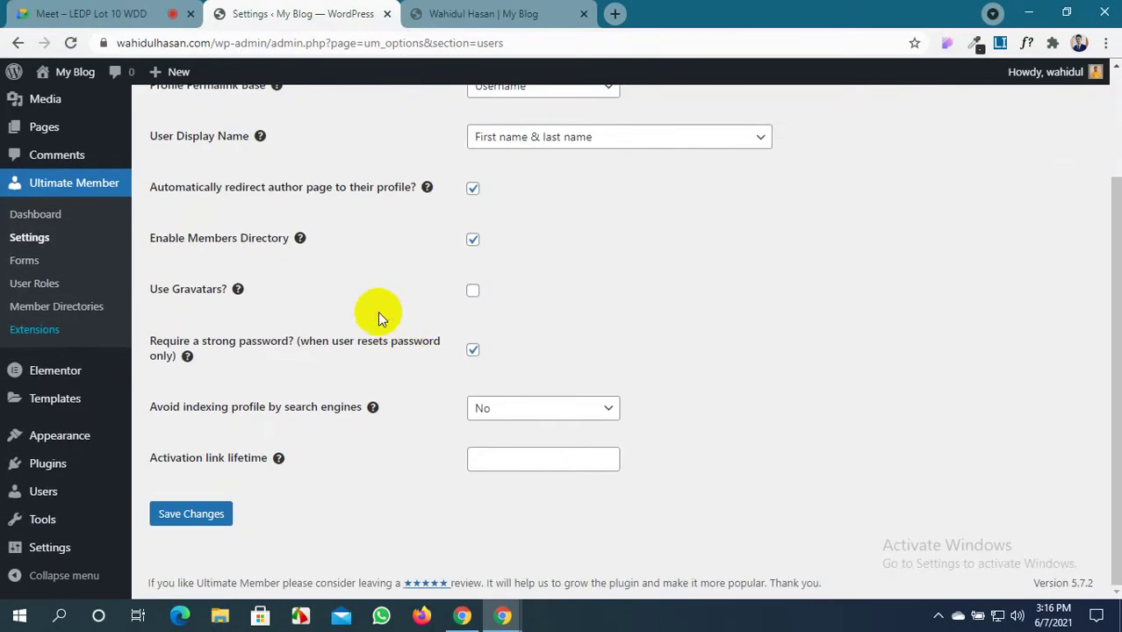
# Open the Account section of the Ultimate Member settings and the My Account page from the site's user profile
pyautogui.scroll(2, 376, 307)
pyautogui.click(250, 184)
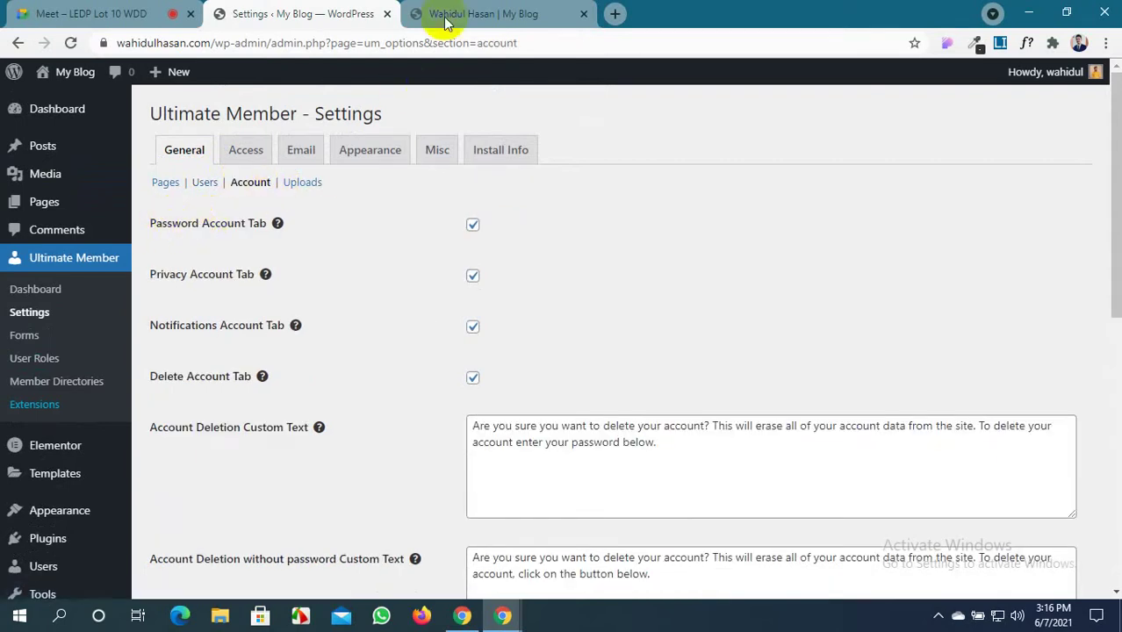
pyautogui.click(471, 11)
pyautogui.scroll(-2, 351, 320)
pyautogui.scroll(2, 996, 351)
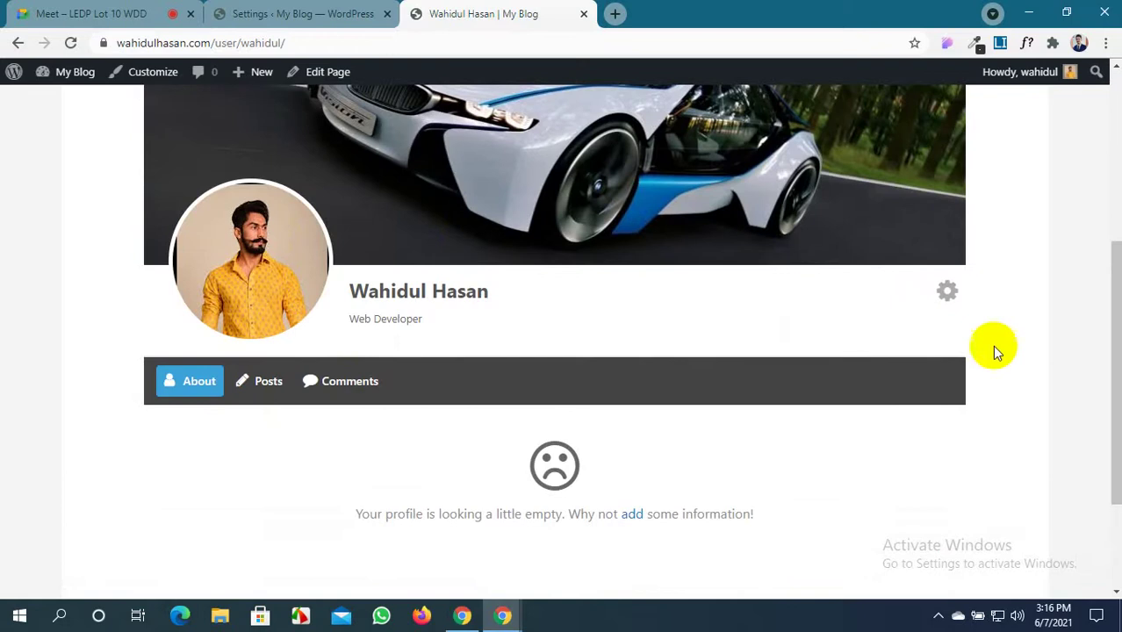
pyautogui.click(947, 291)
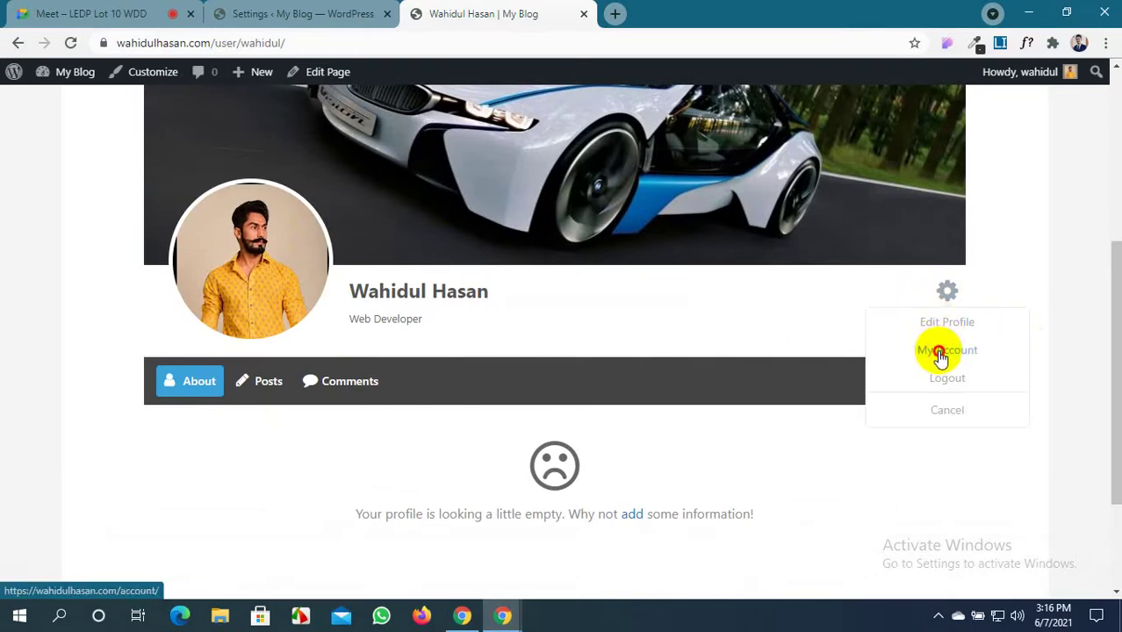
pyautogui.click(937, 351)
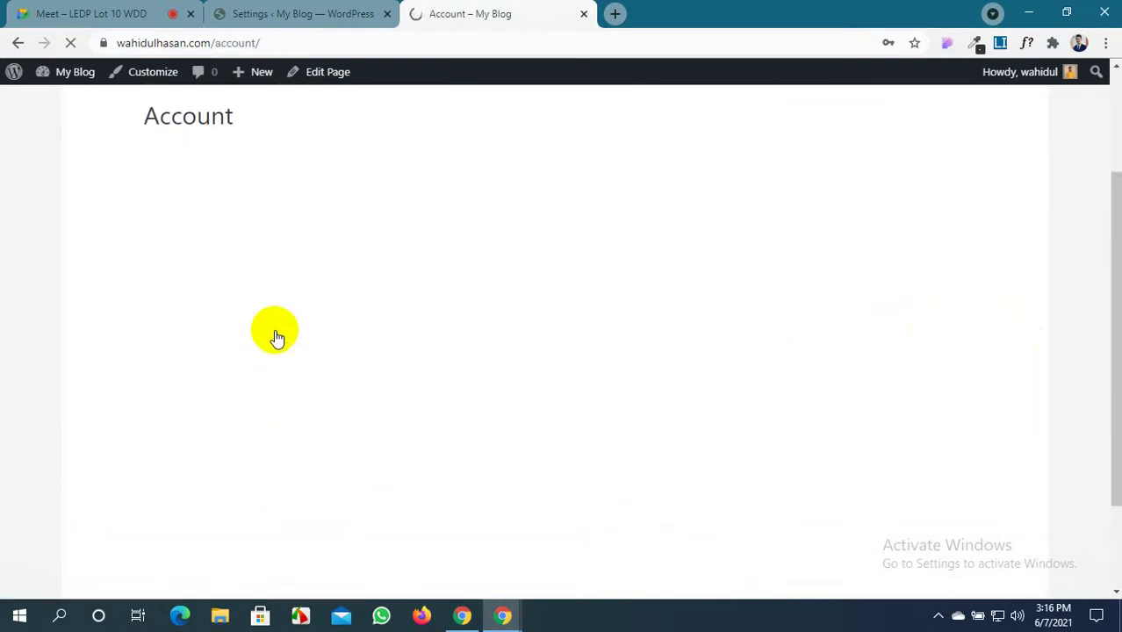
pyautogui.scroll(-1, 277, 338)
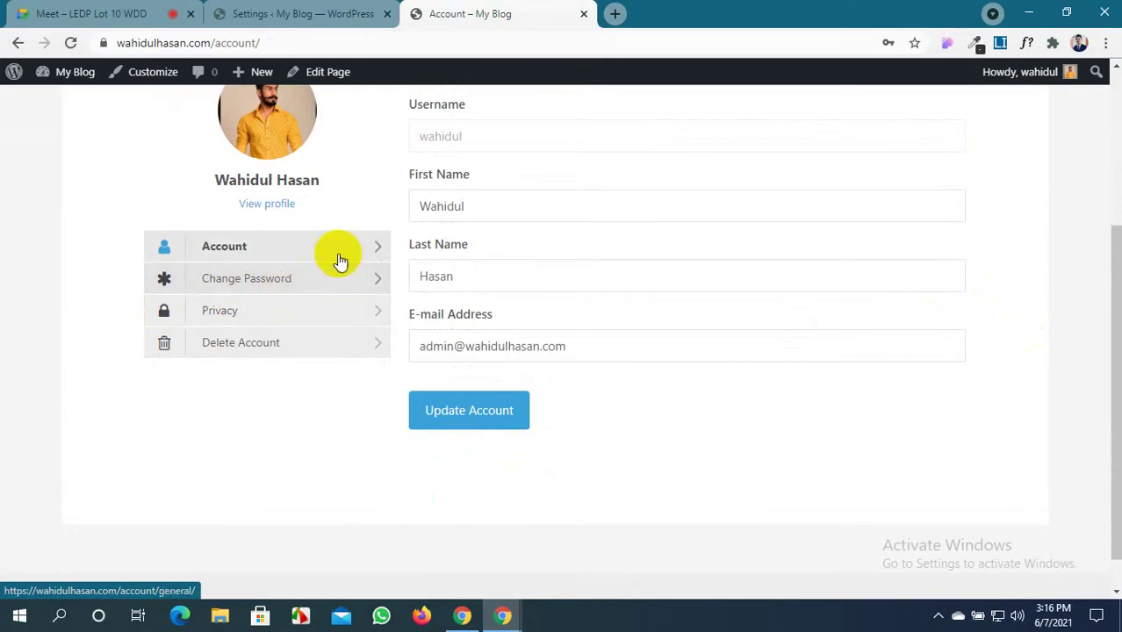
pyautogui.scroll(1, 336, 253)
# Disable the Password Account Tab, save the settings, and reload the site's account page
pyautogui.click(333, 13)
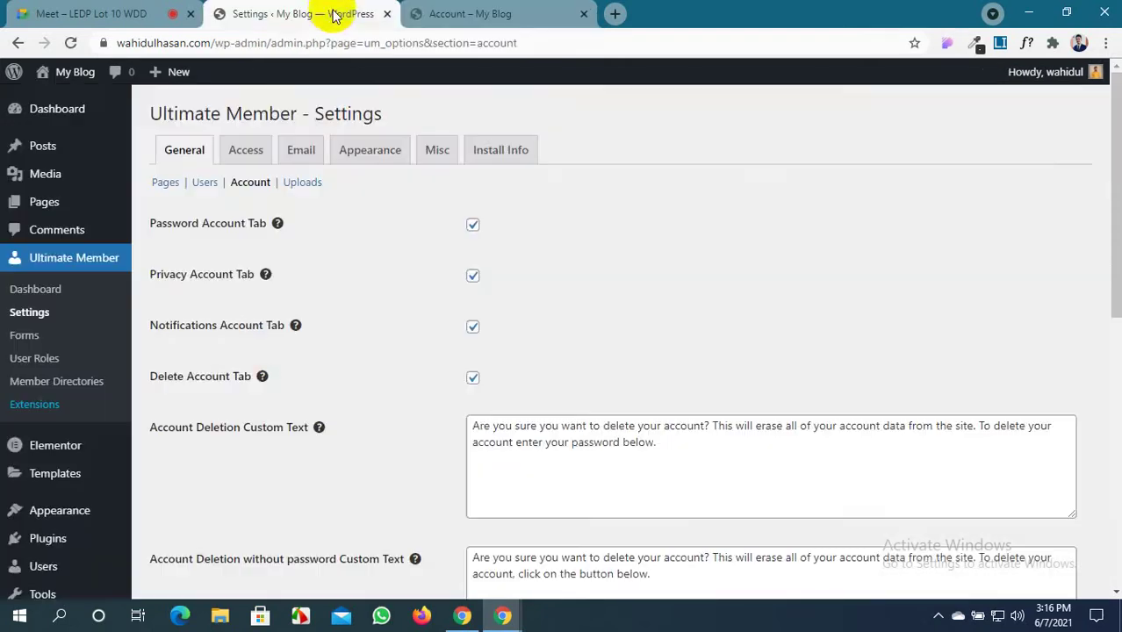
pyautogui.click(472, 224)
pyautogui.scroll(-5, 393, 331)
pyautogui.scroll(5, 272, 448)
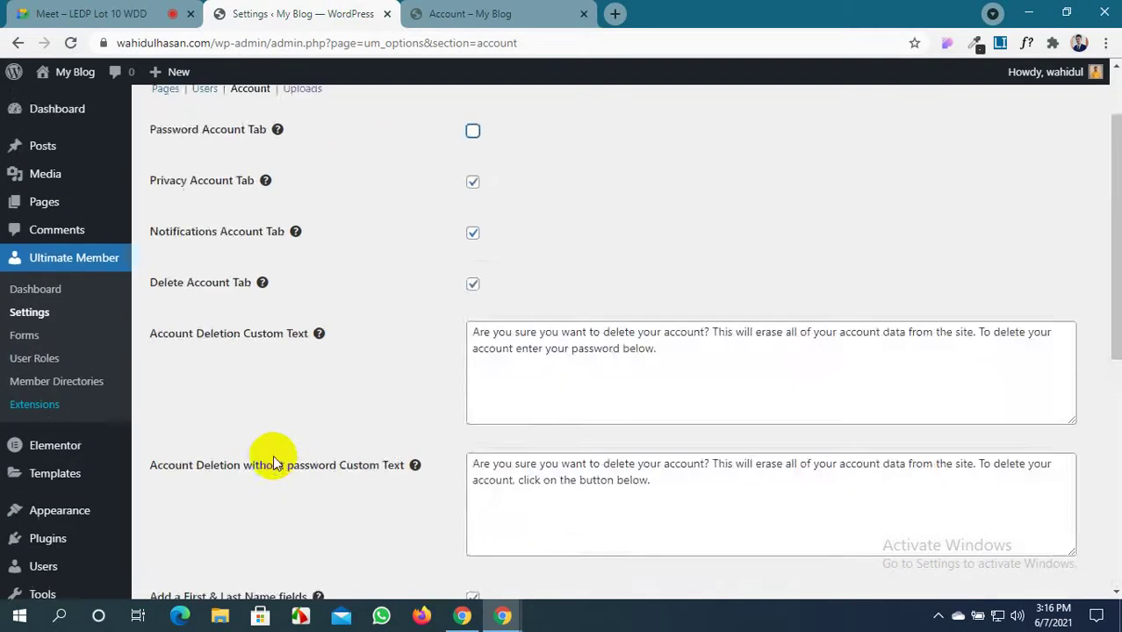
pyautogui.scroll(-5, 282, 438)
pyautogui.click(190, 513)
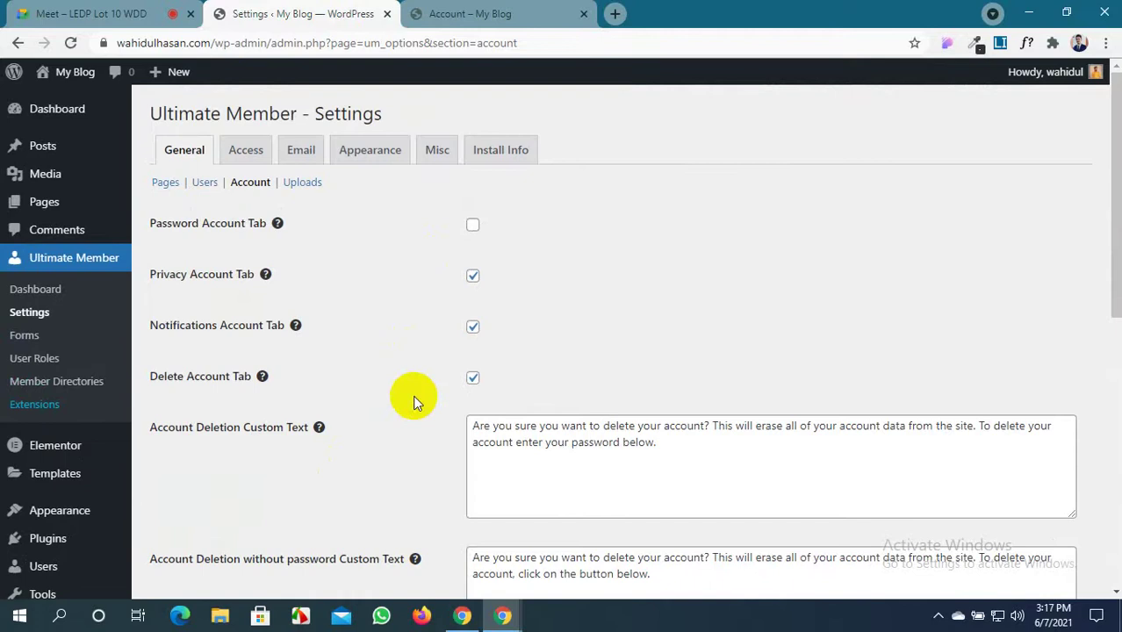
pyautogui.click(474, 13)
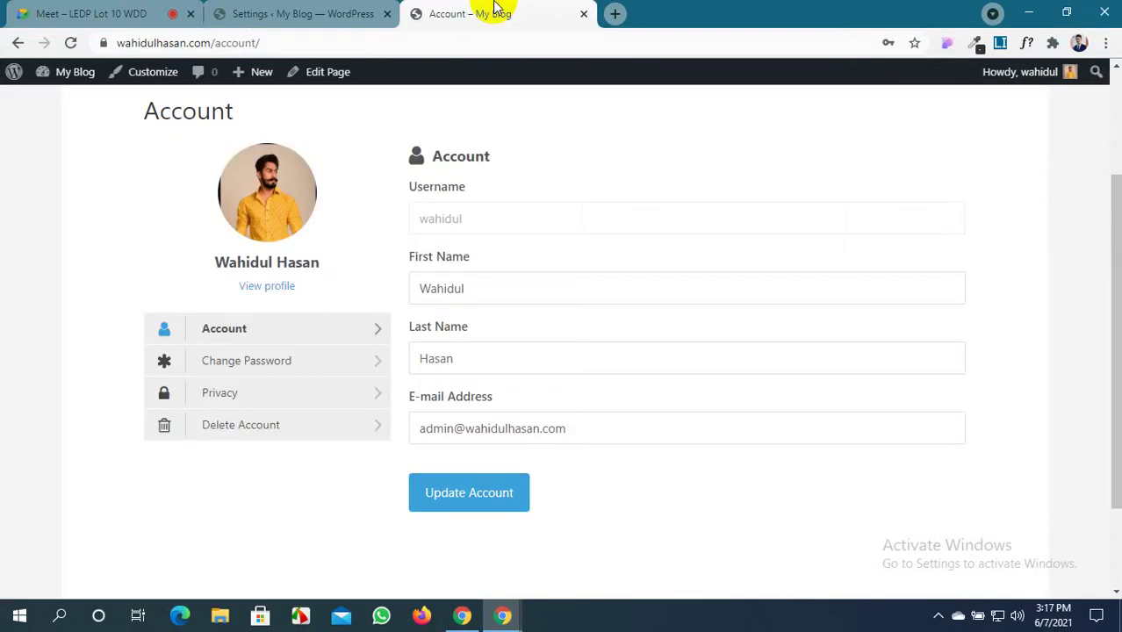
pyautogui.click(72, 43)
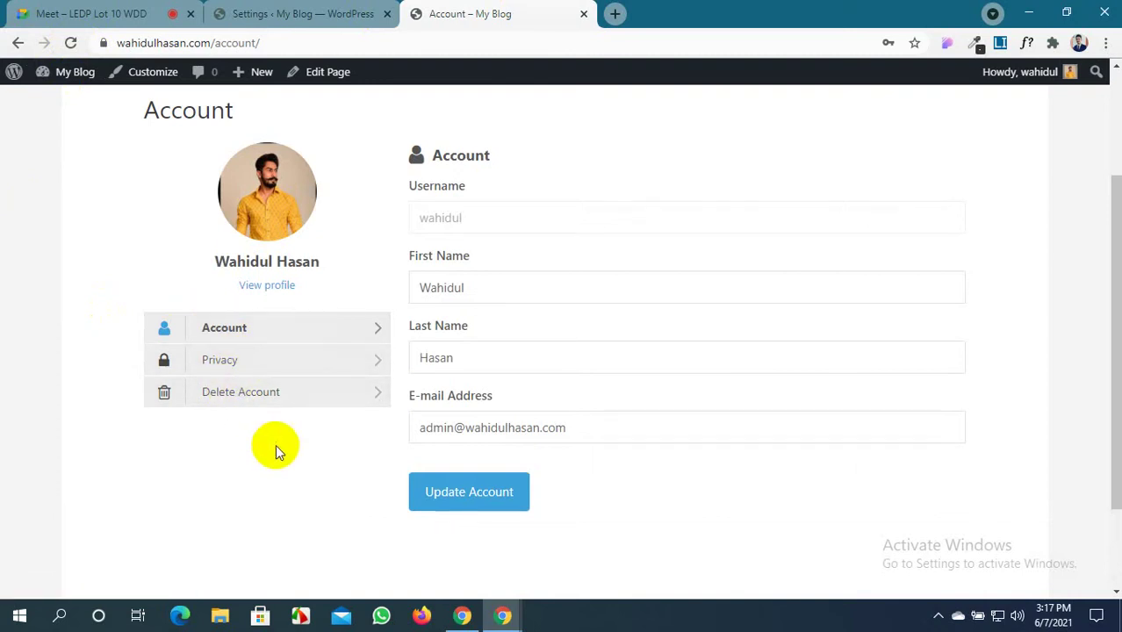
# Re-enable the Password Account Tab, save the settings, and refresh the site's account page
pyautogui.click(289, 11)
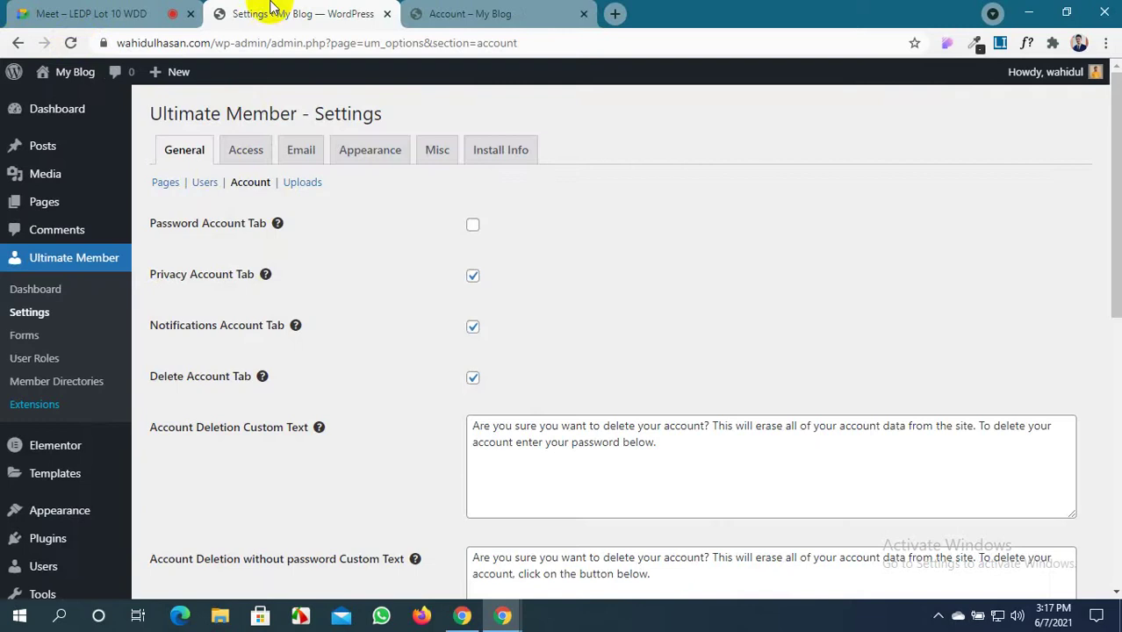
pyautogui.click(472, 224)
pyautogui.scroll(-4, 186, 507)
pyautogui.scroll(-3, 208, 508)
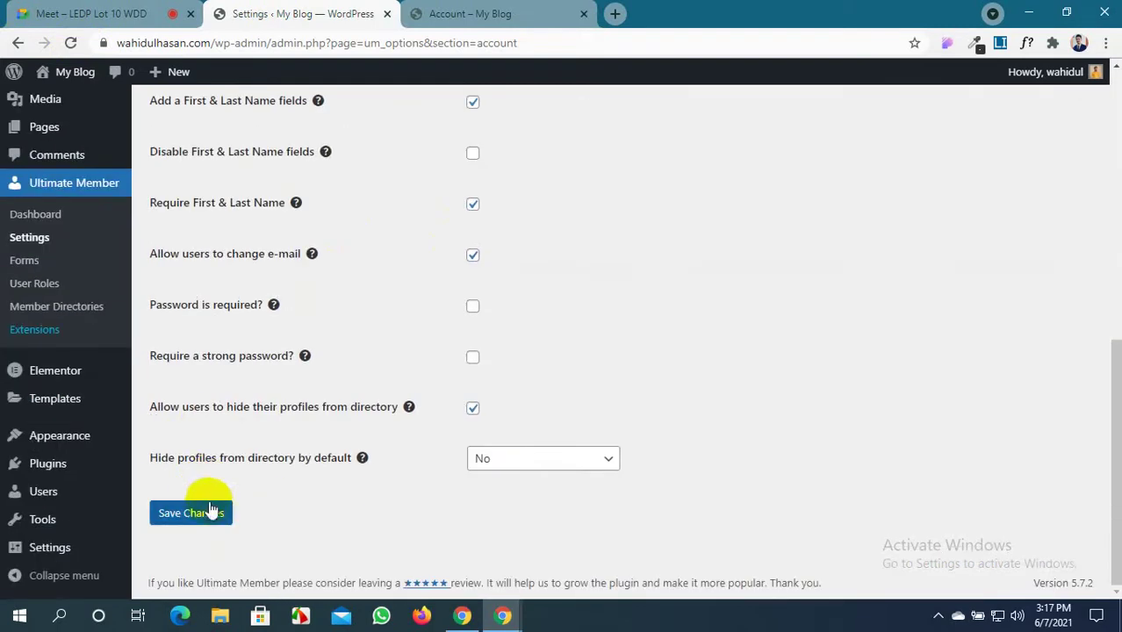
pyautogui.click(214, 520)
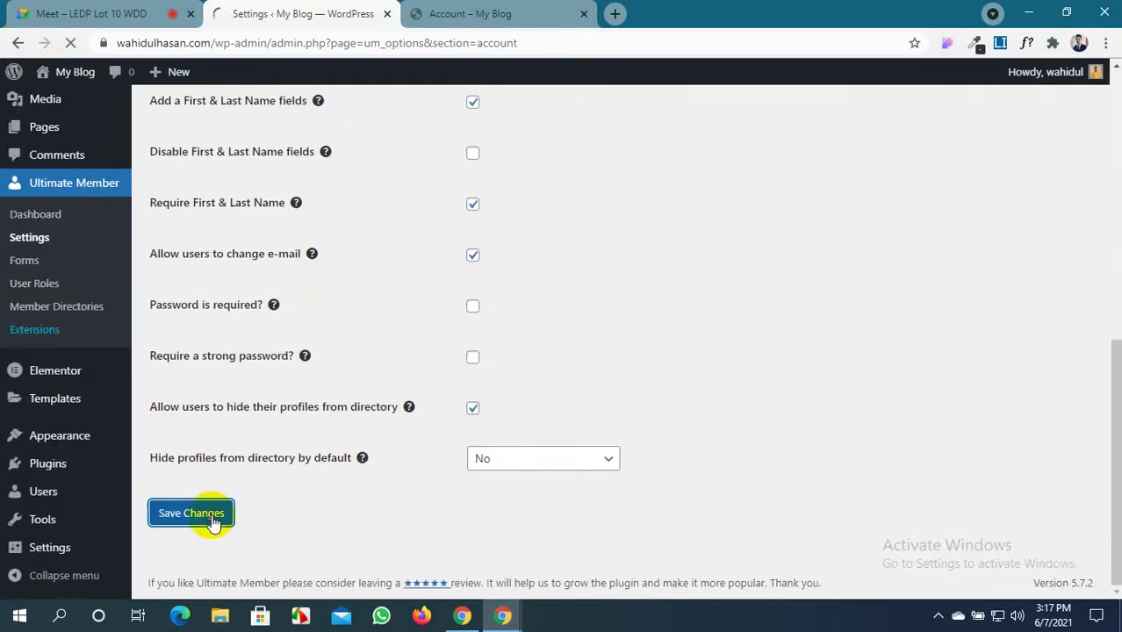
pyautogui.click(458, 13)
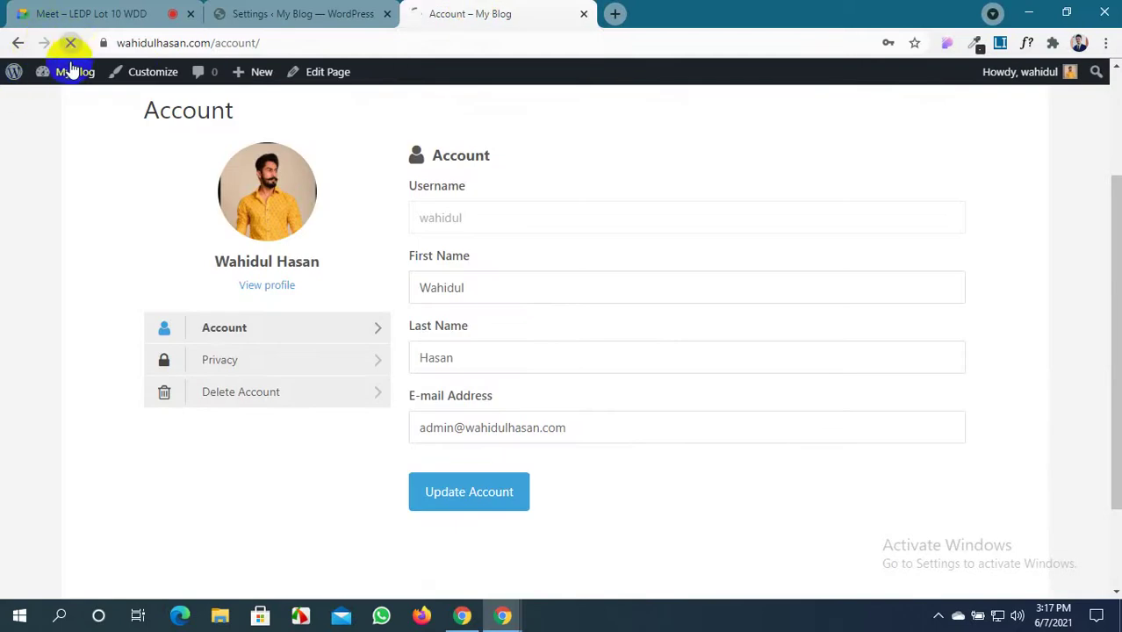
pyautogui.click(316, 333)
pyautogui.scroll(-1, 314, 335)
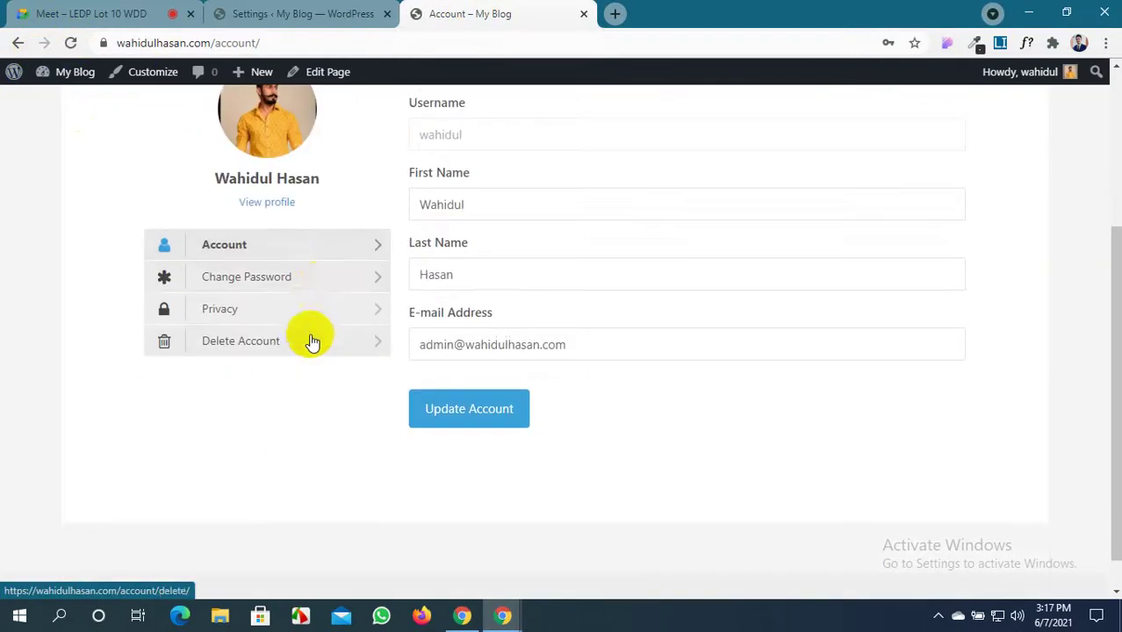
# Open the Change Password section of the account page and look over its password fields
pyautogui.click(310, 286)
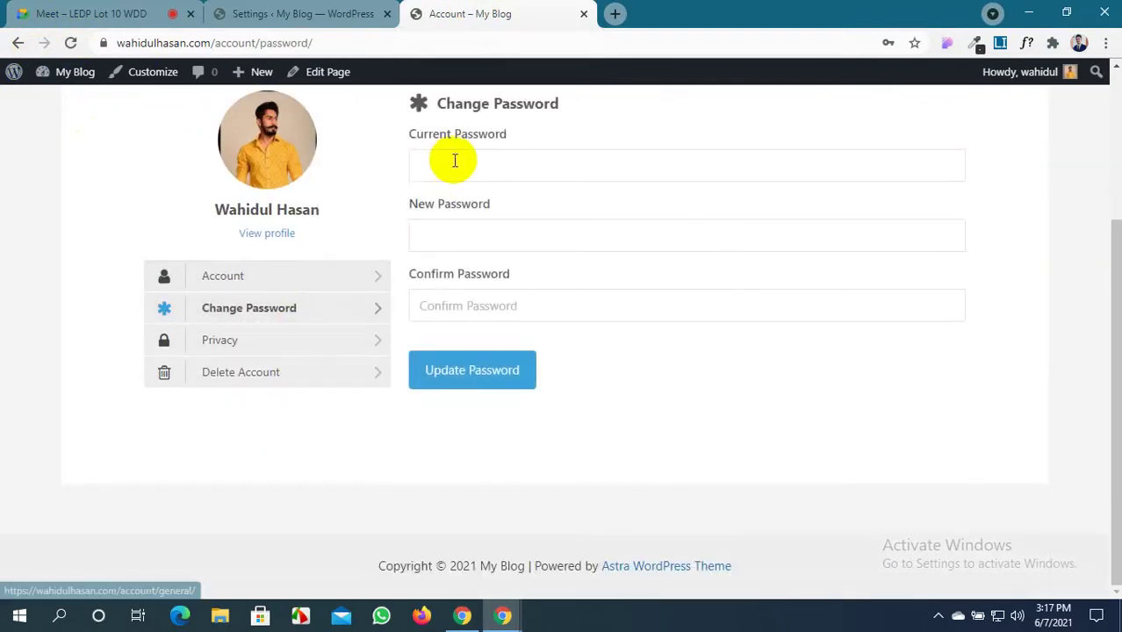
pyautogui.click(454, 164)
pyautogui.click(682, 210)
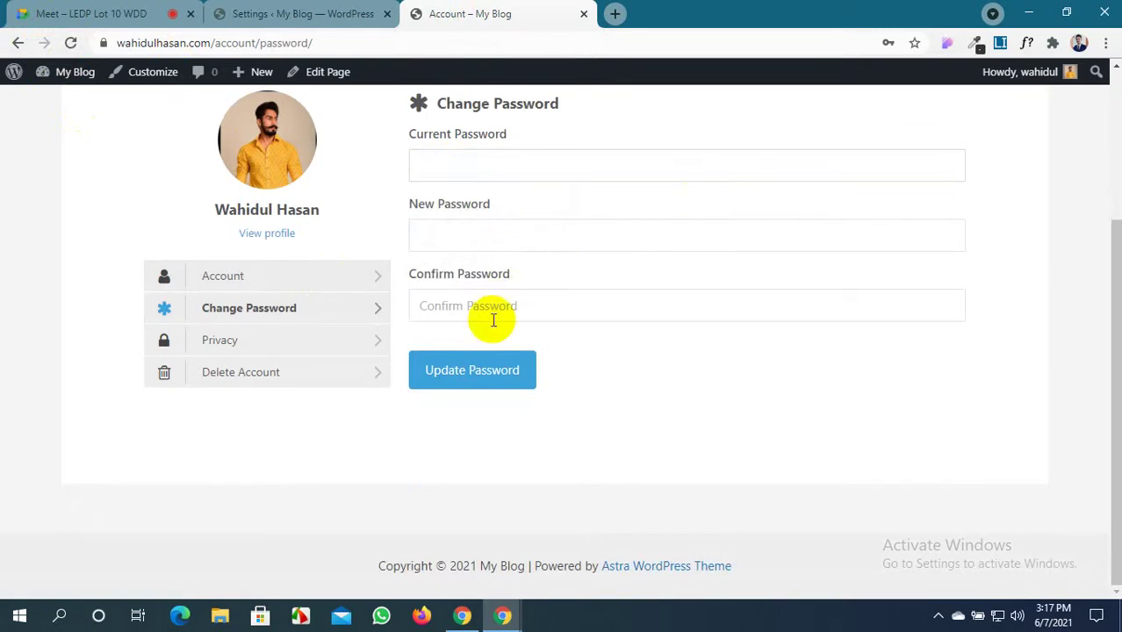
# Open the account page's Privacy section and examine its profile visibility, search indexing, directory, data download and data erasure options
pyautogui.click(268, 13)
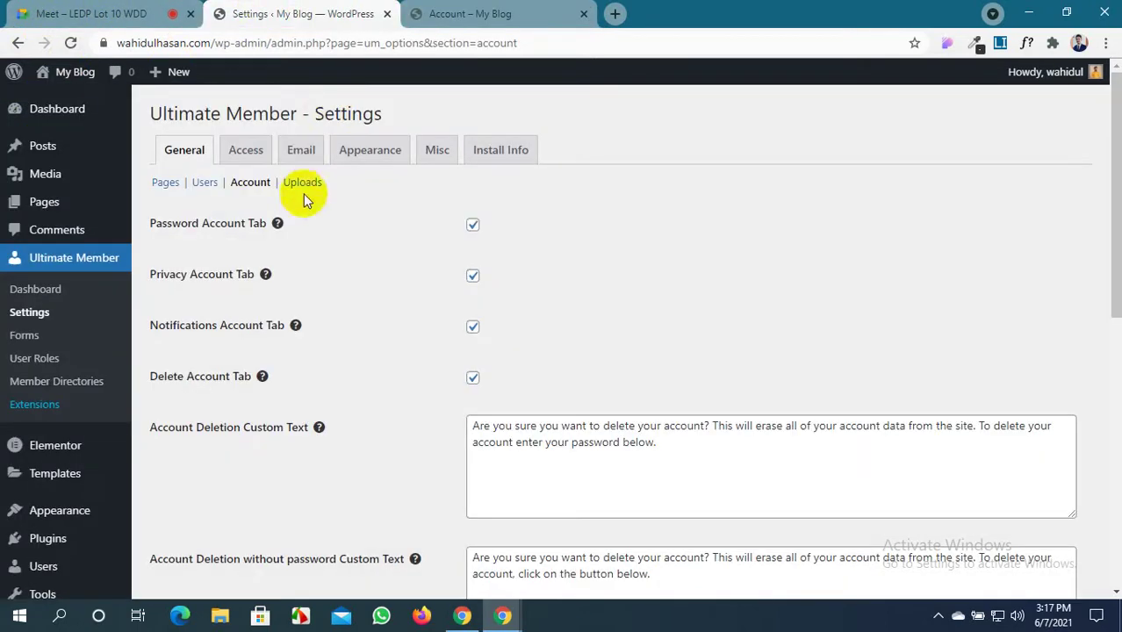
pyautogui.click(465, 7)
pyautogui.click(230, 344)
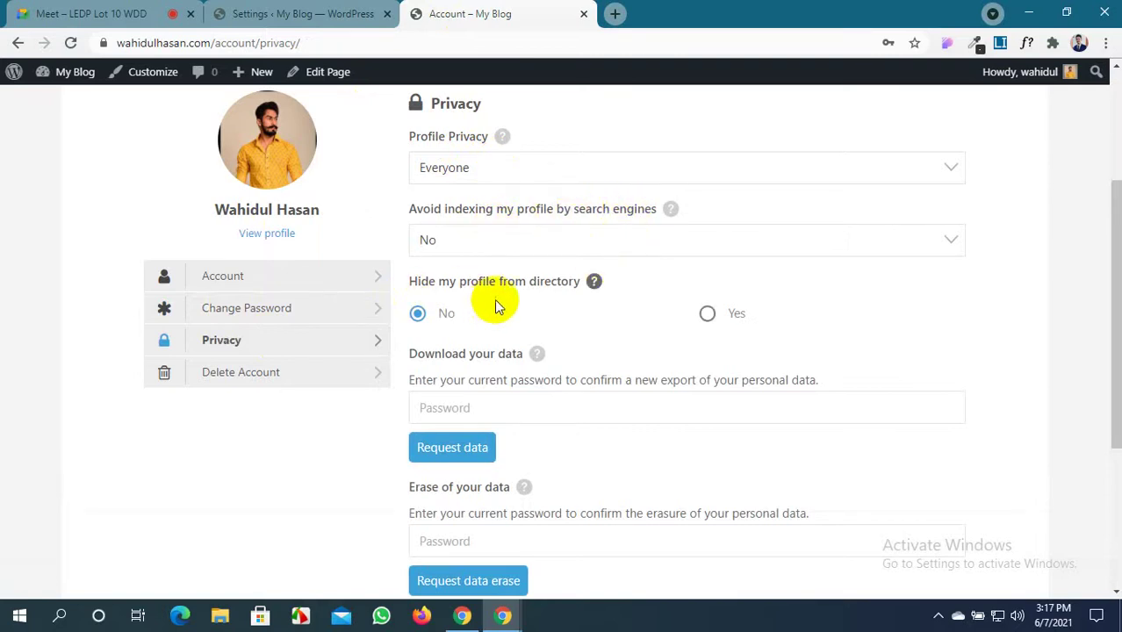
pyautogui.scroll(-1, 431, 295)
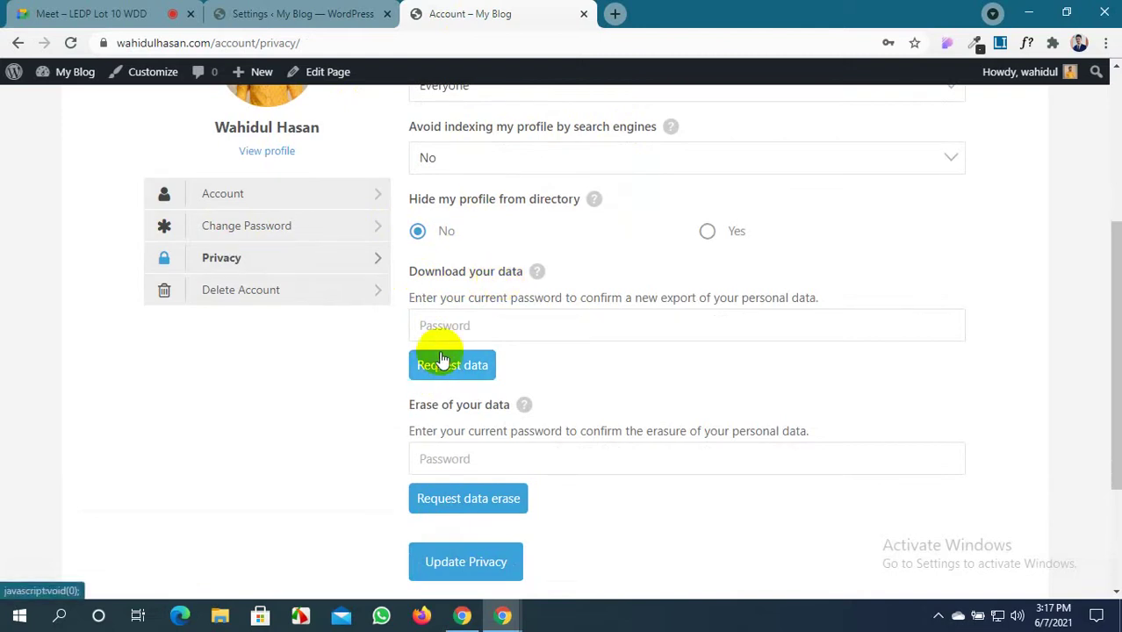
pyautogui.scroll(-1, 476, 308)
pyautogui.click(466, 240)
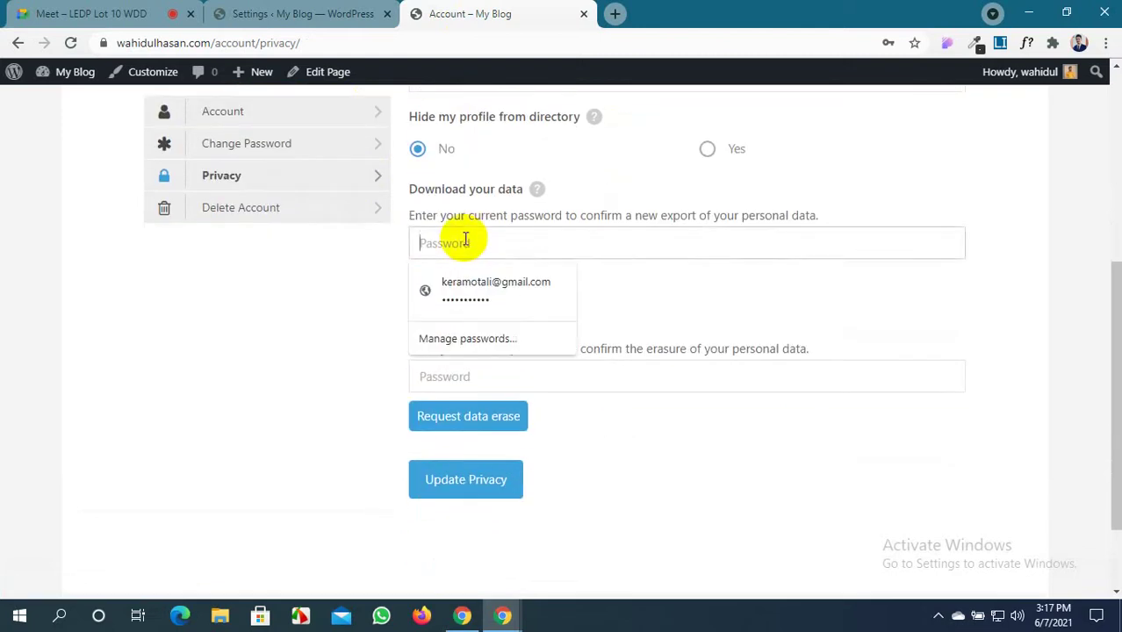
pyautogui.click(193, 322)
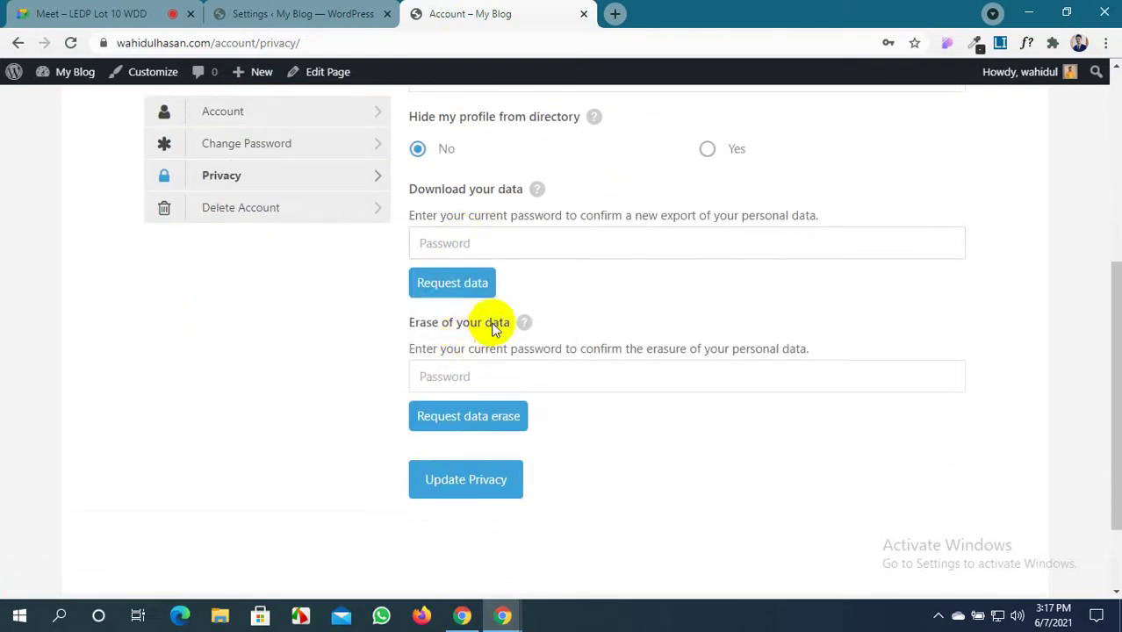
pyautogui.click(464, 375)
pyautogui.click(281, 377)
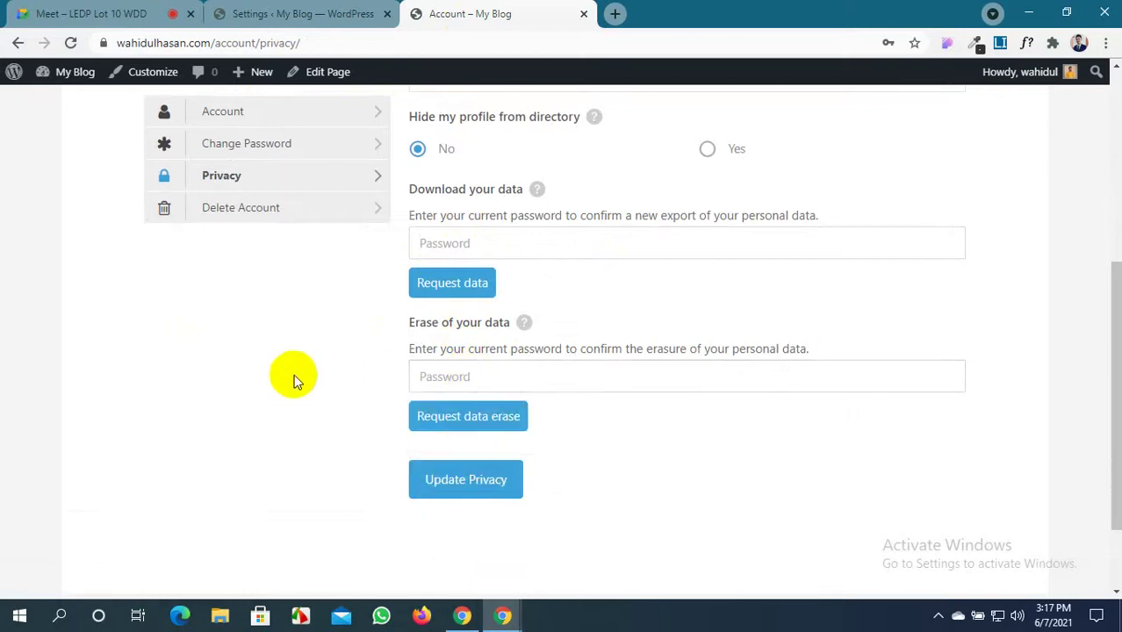
pyautogui.scroll(-1, 494, 428)
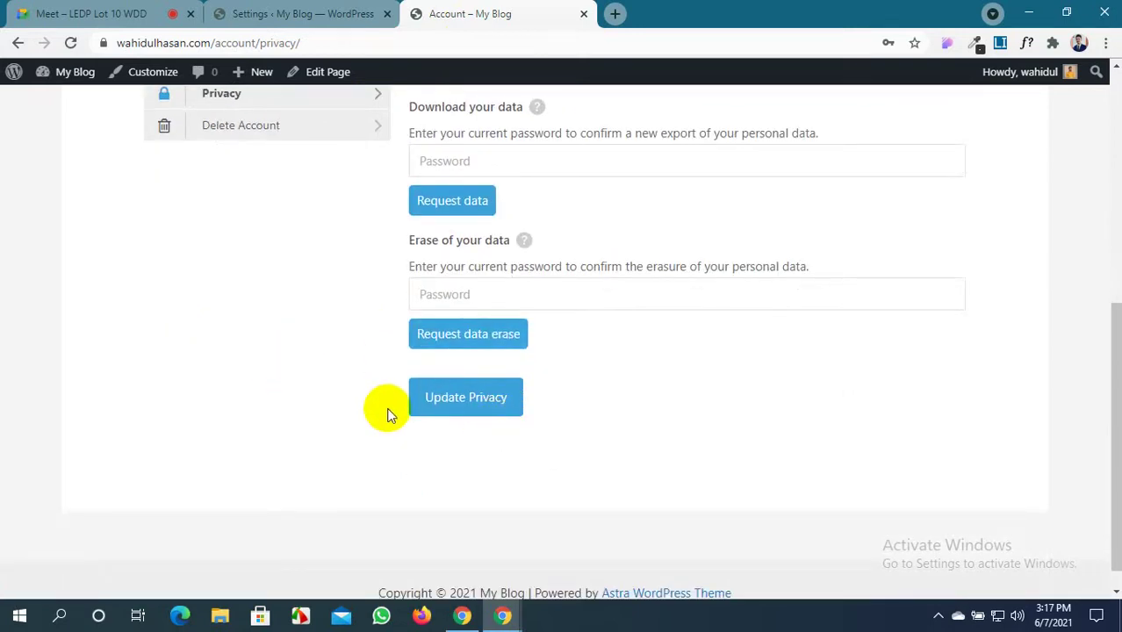
pyautogui.scroll(4, 475, 401)
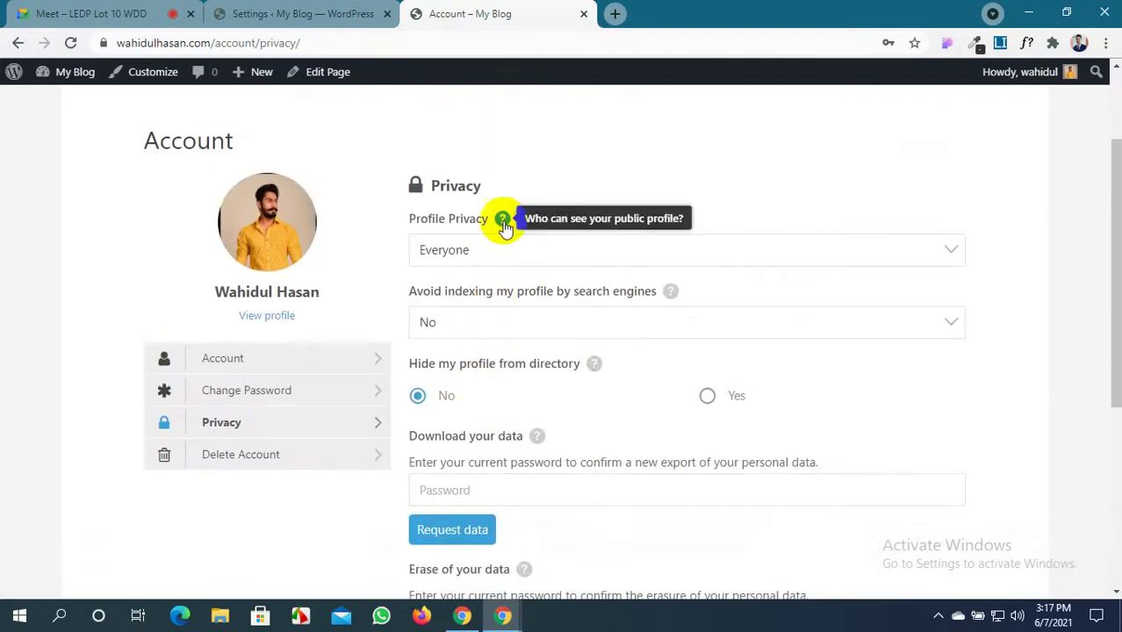
pyautogui.scroll(-2, 502, 220)
pyautogui.scroll(2, 528, 341)
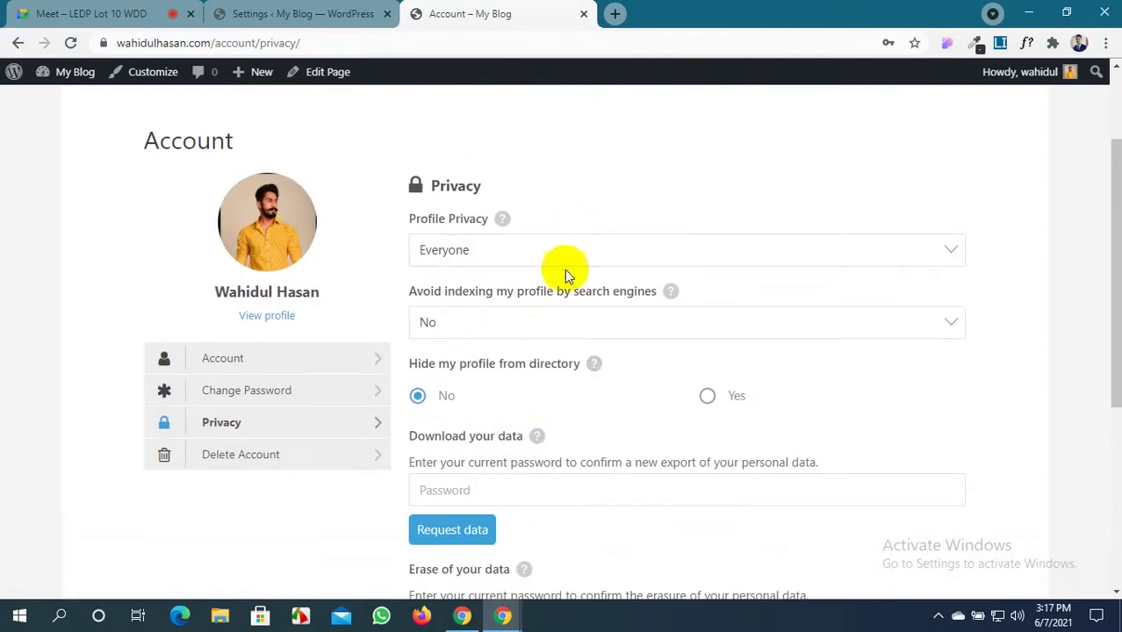
pyautogui.scroll(-4, 565, 306)
pyautogui.scroll(5, 566, 309)
pyautogui.scroll(-2, 566, 309)
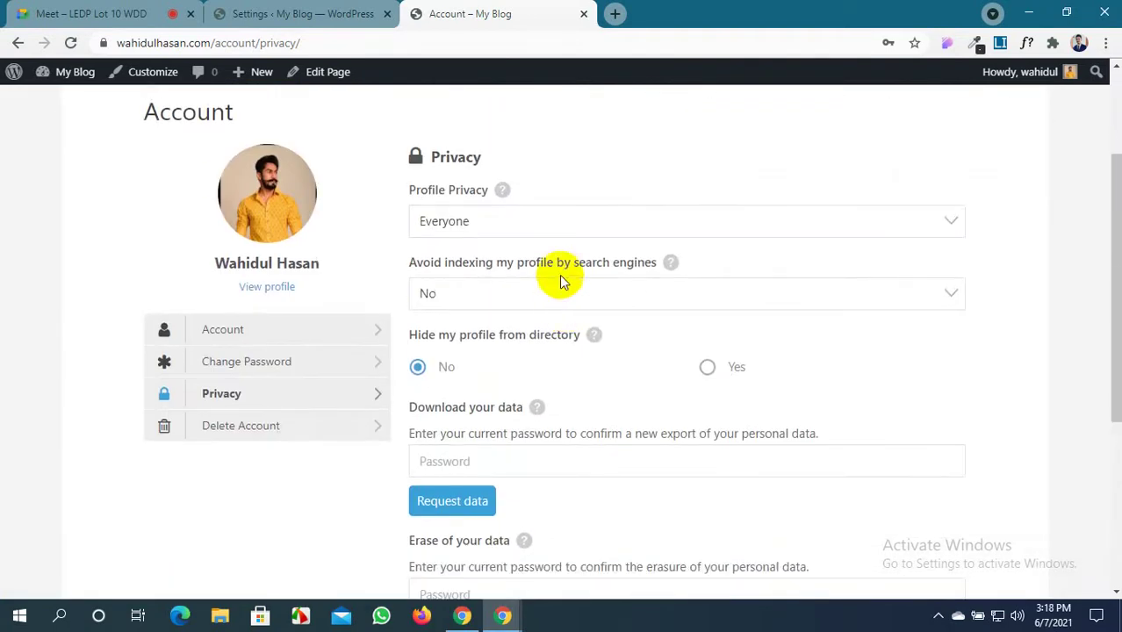
# Compare the Privacy and Notifications account tab options with the account page, read the Notifications help, and save the Account settings
pyautogui.click(331, 8)
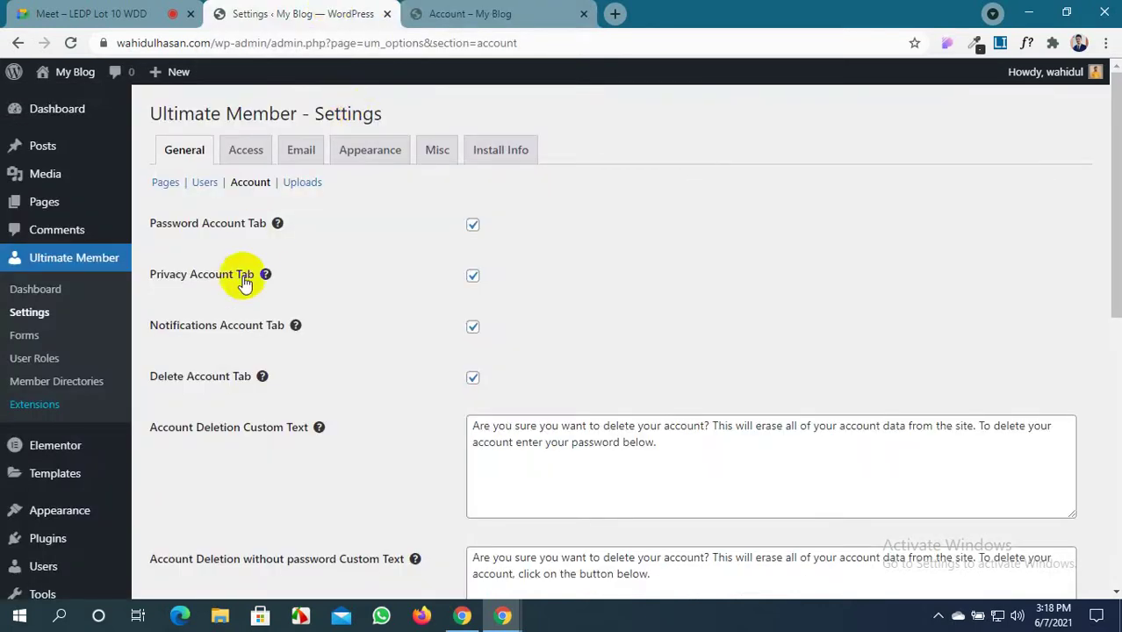
pyautogui.click(461, 12)
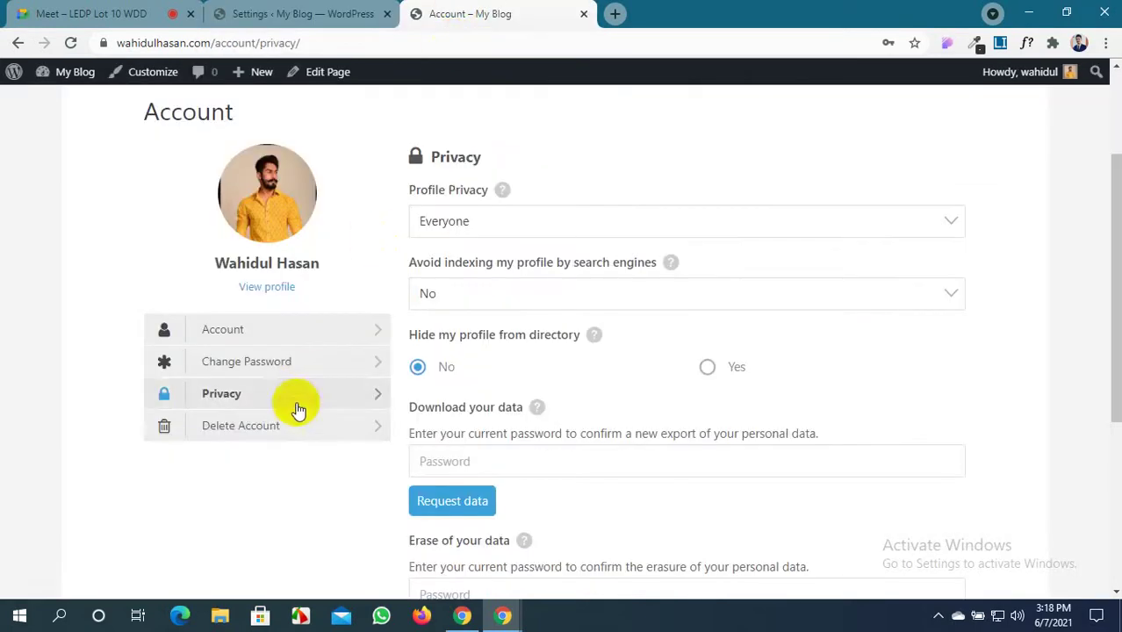
pyautogui.click(347, 14)
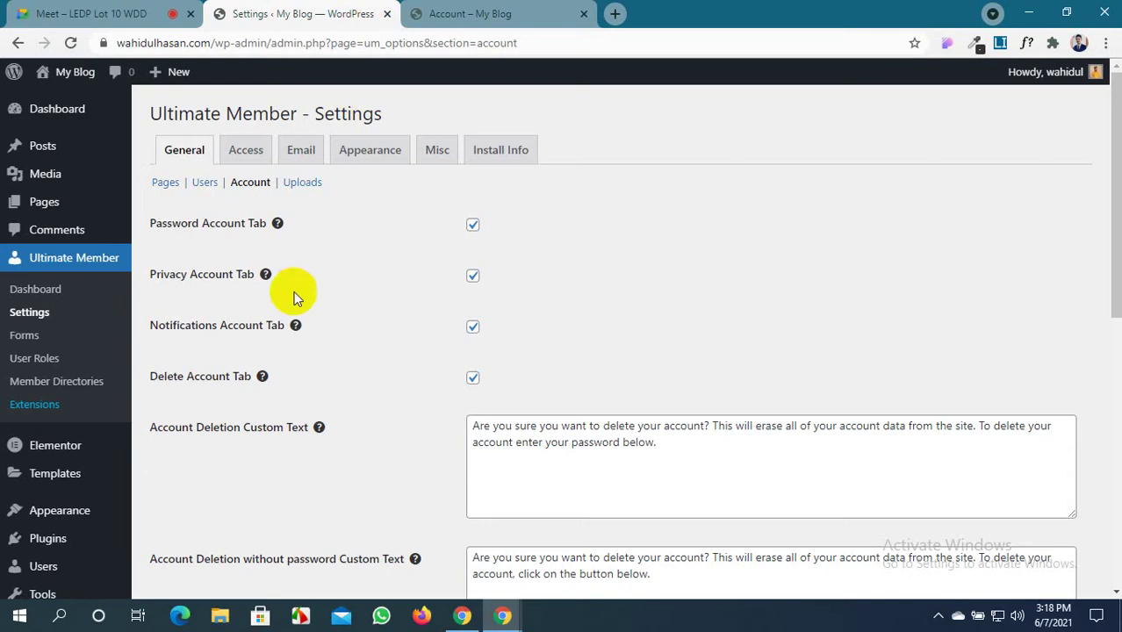
pyautogui.moveTo(296, 324)
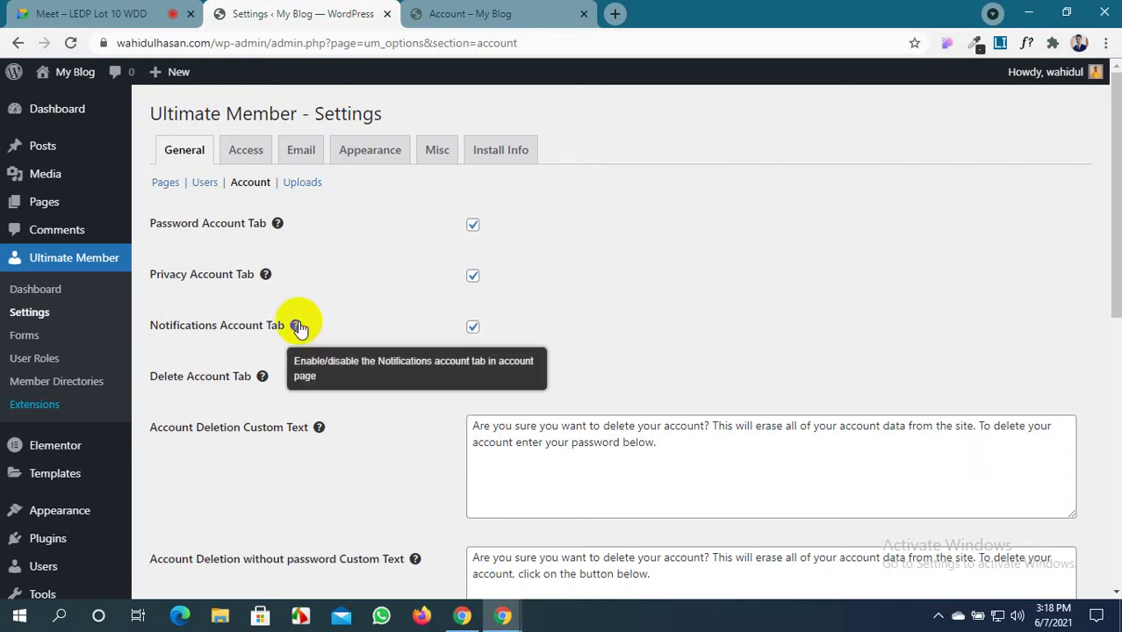
pyautogui.scroll(-7, 258, 501)
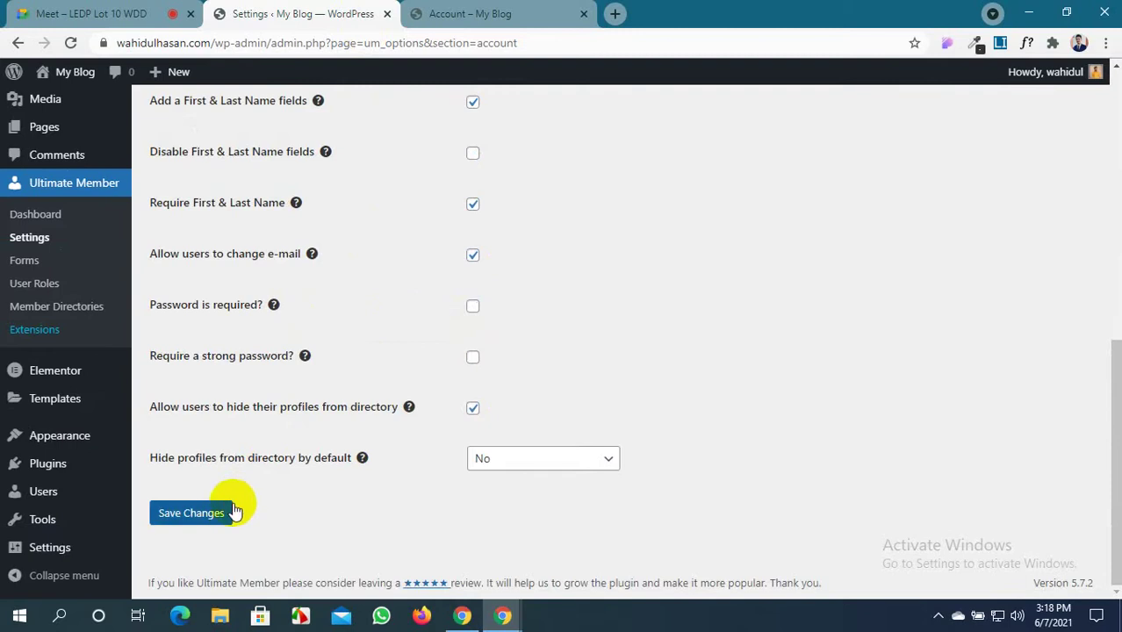
pyautogui.click(235, 511)
# Check the sections offered on the site's account page against the account tabs enabled in the settings
pyautogui.click(526, 14)
pyautogui.scroll(2, 493, 214)
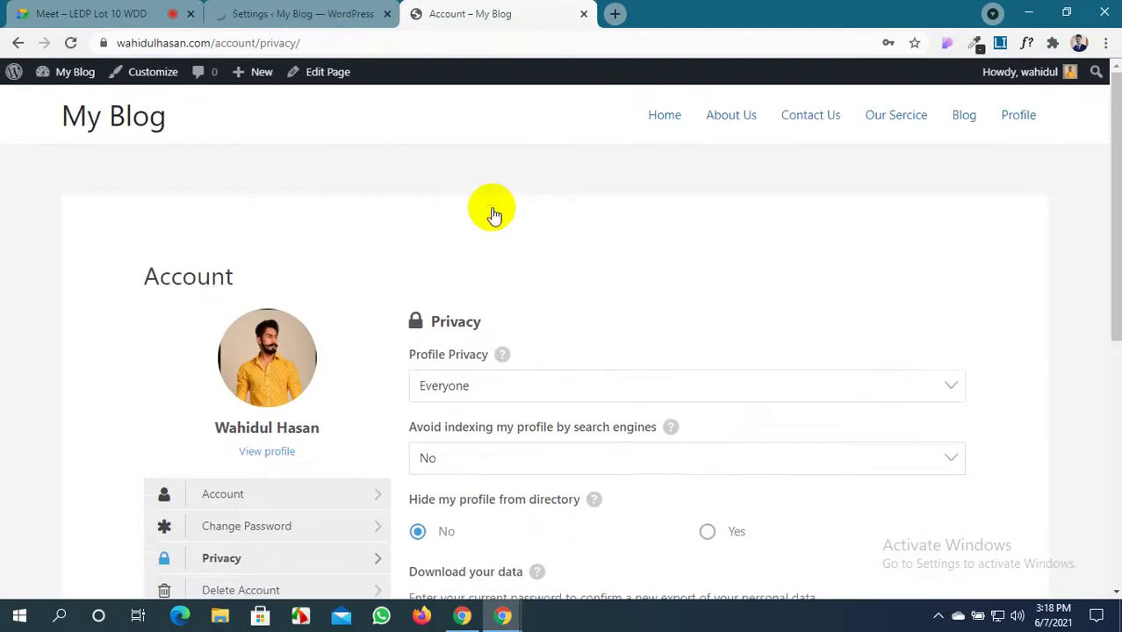
pyautogui.click(299, 14)
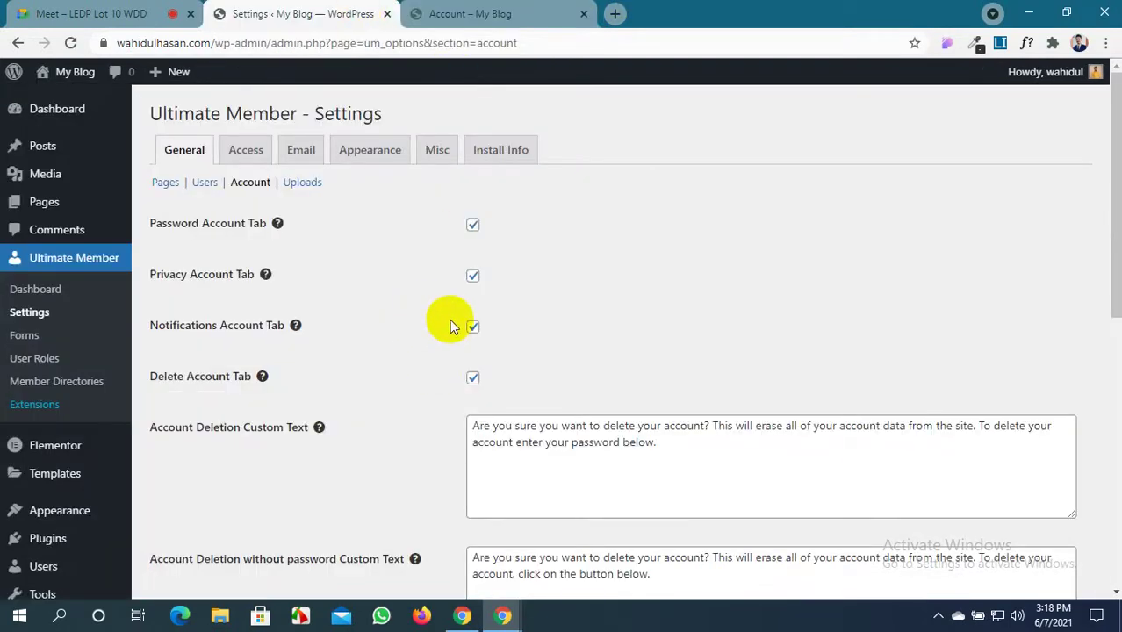
pyautogui.scroll(-1, 446, 318)
pyautogui.click(500, 13)
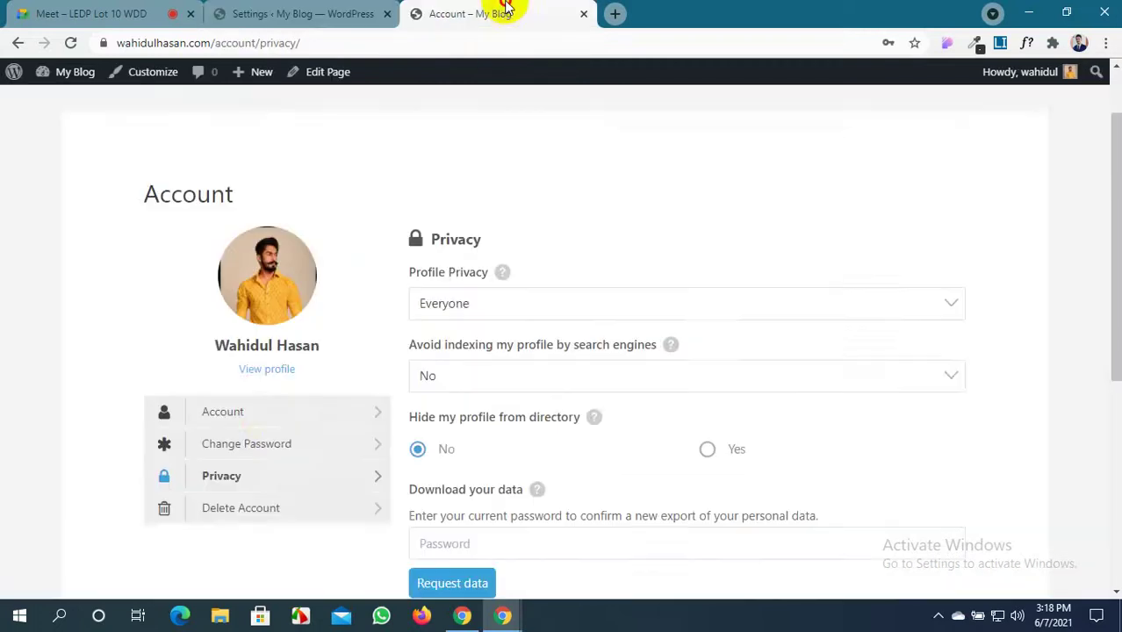
# Open the account page's Delete Account section and find the matching deletion options in the Account settings
pyautogui.scroll(-2, 264, 363)
pyautogui.click(356, 351)
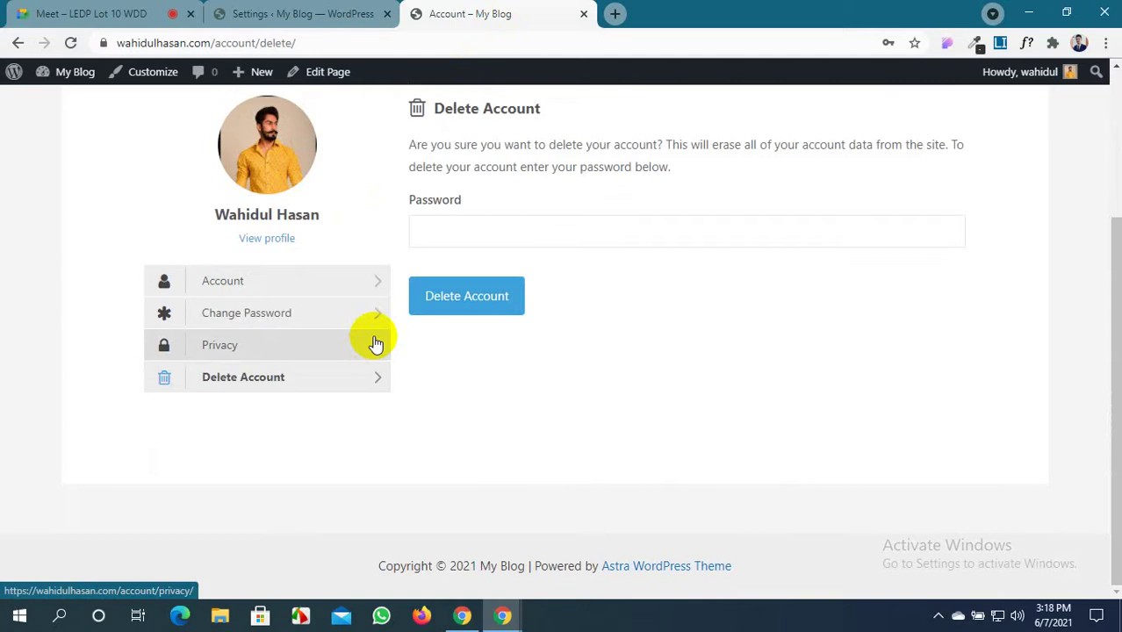
pyautogui.click(320, 14)
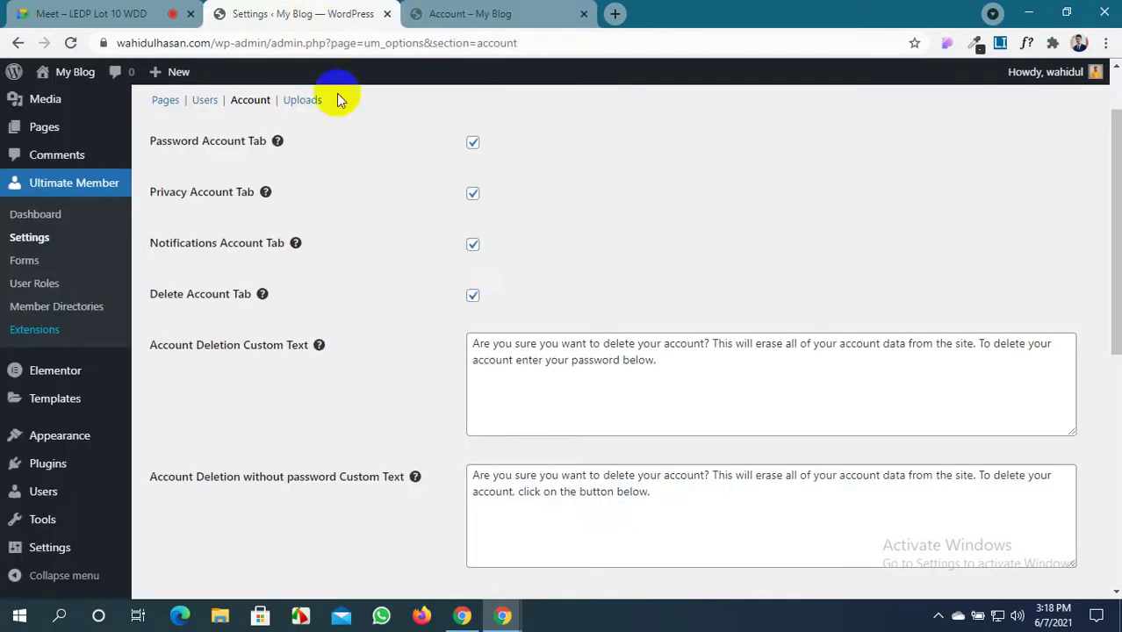
pyautogui.scroll(-1, 421, 296)
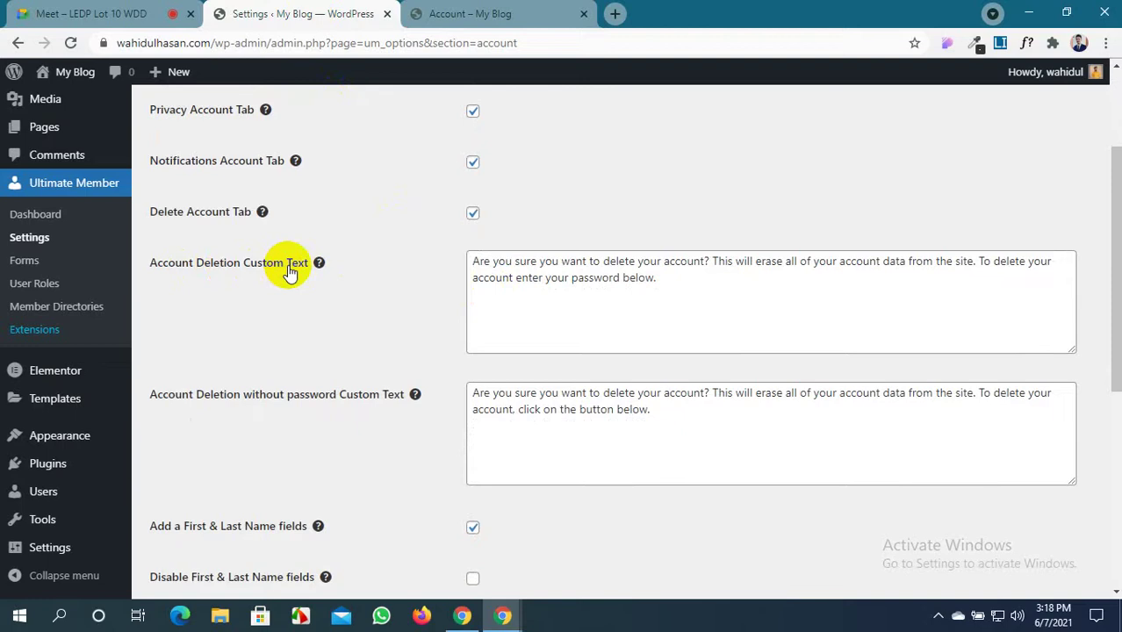
# Compare the Account Deletion Custom Text setting with the message in the account page's Delete Account section
pyautogui.click(686, 293)
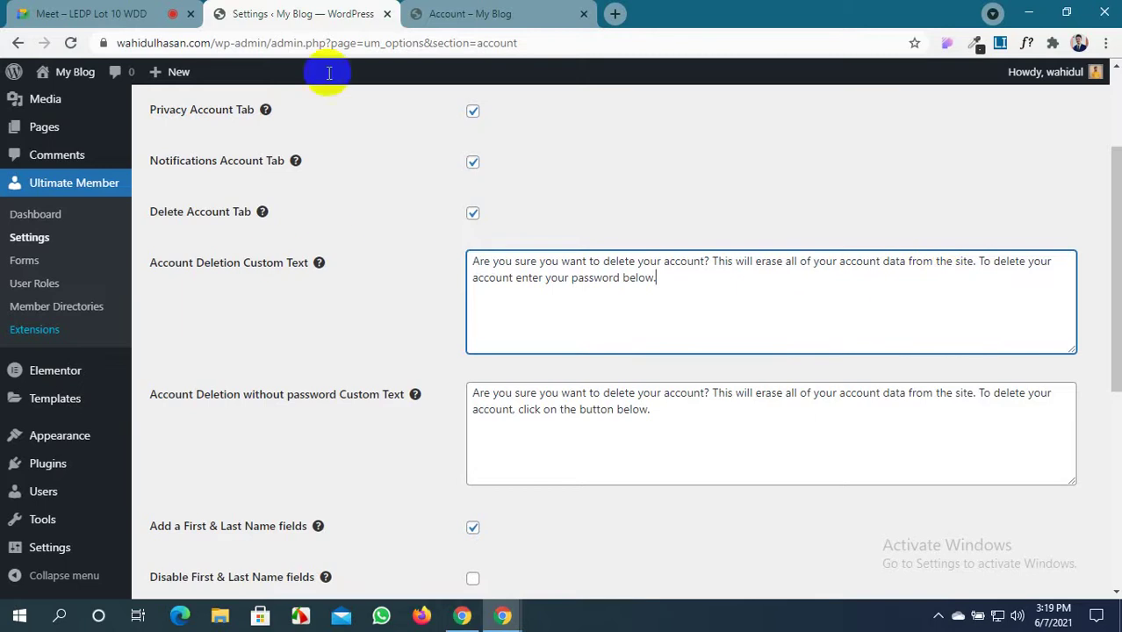
pyautogui.click(456, 13)
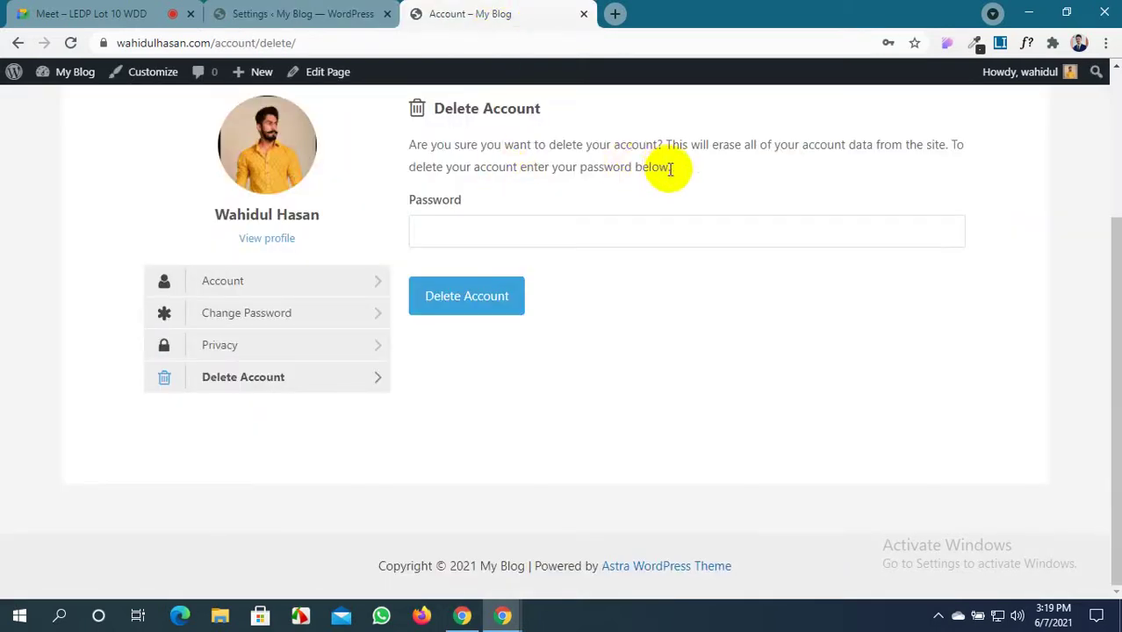
pyautogui.moveTo(670, 167); pyautogui.dragTo(410, 149)
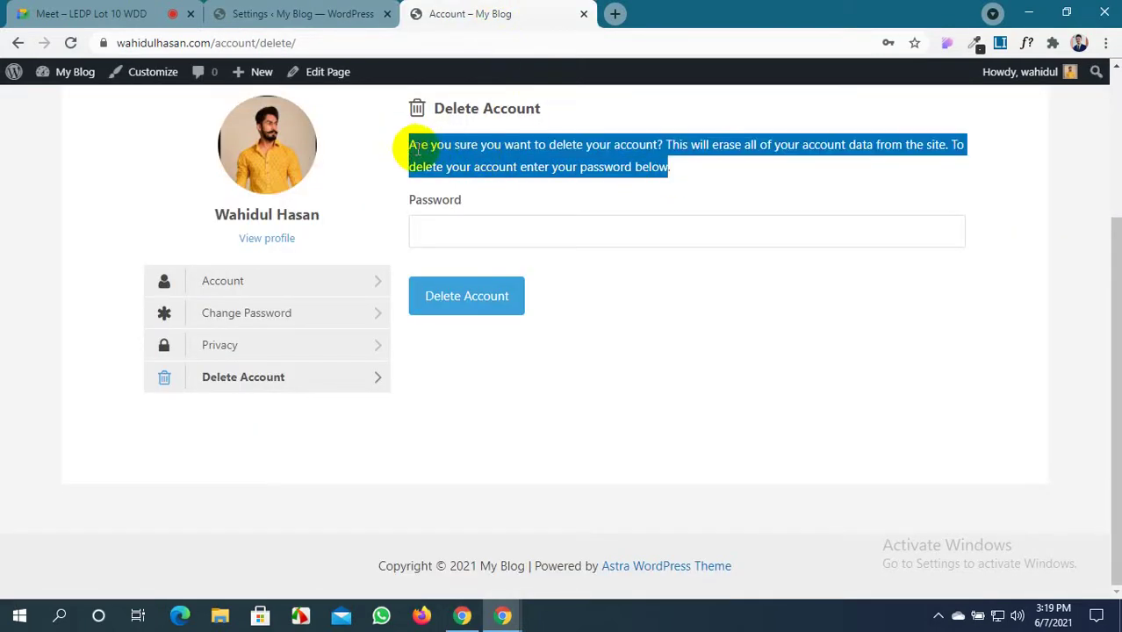
pyautogui.click(359, 13)
pyautogui.click(669, 278)
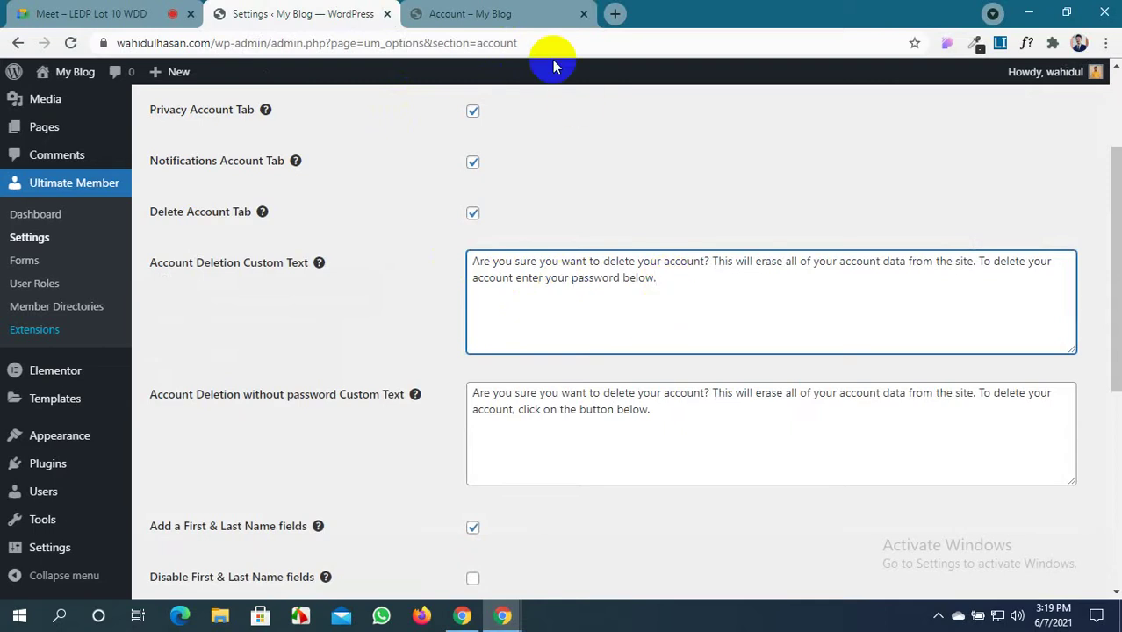
pyautogui.click(502, 13)
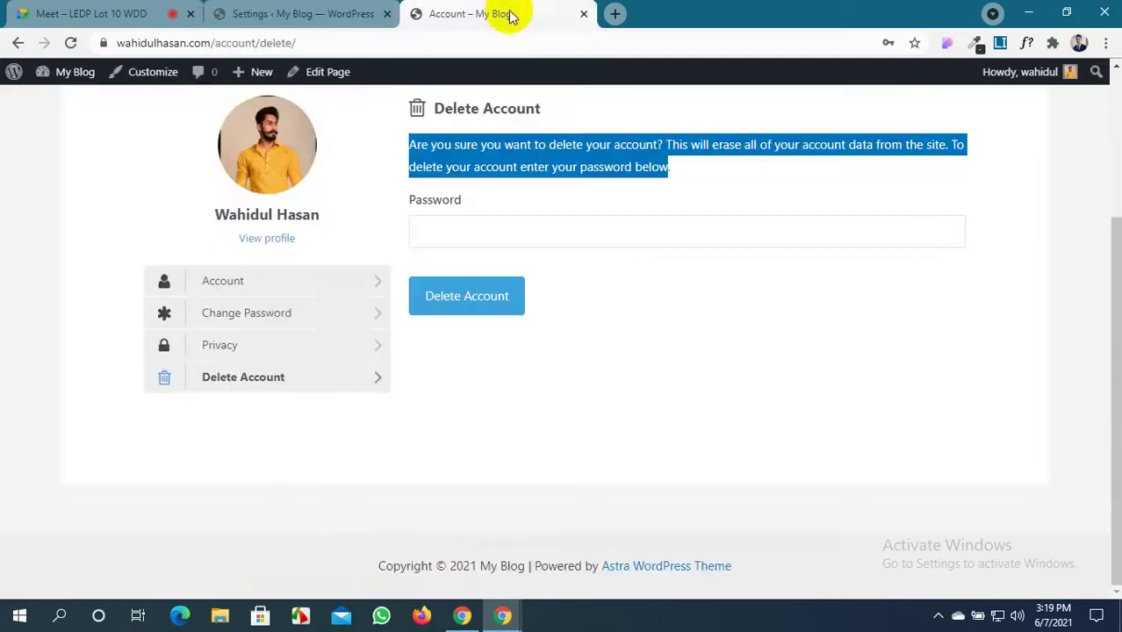
pyautogui.click(327, 13)
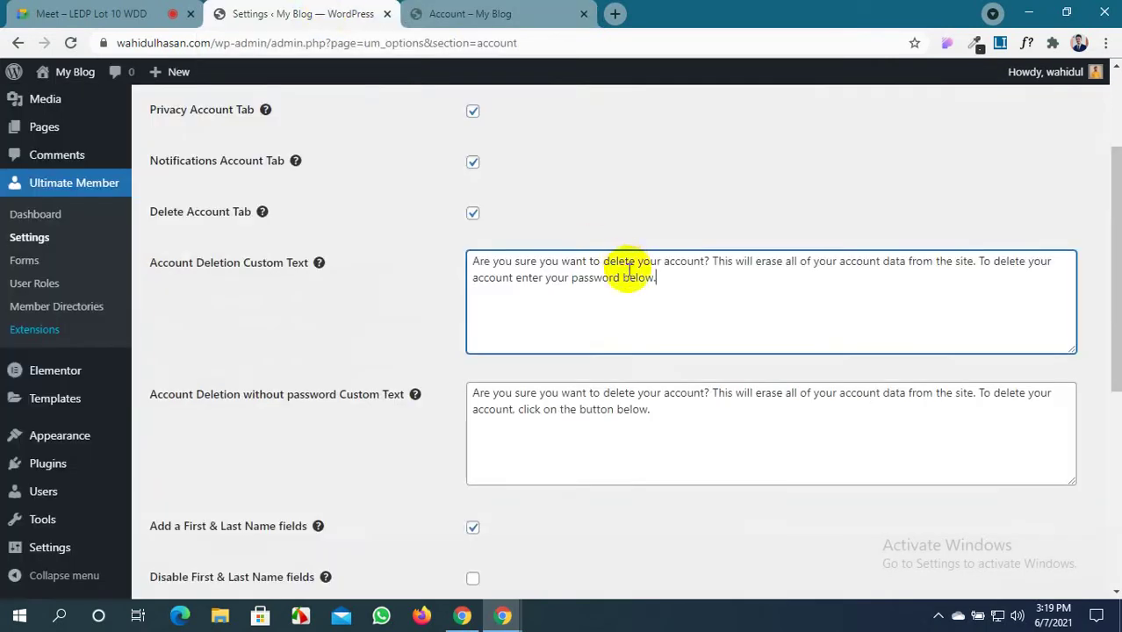
# Review the First & Last Name field options and compare them with the name fields in the account page's general Account section
pyautogui.scroll(-2, 648, 320)
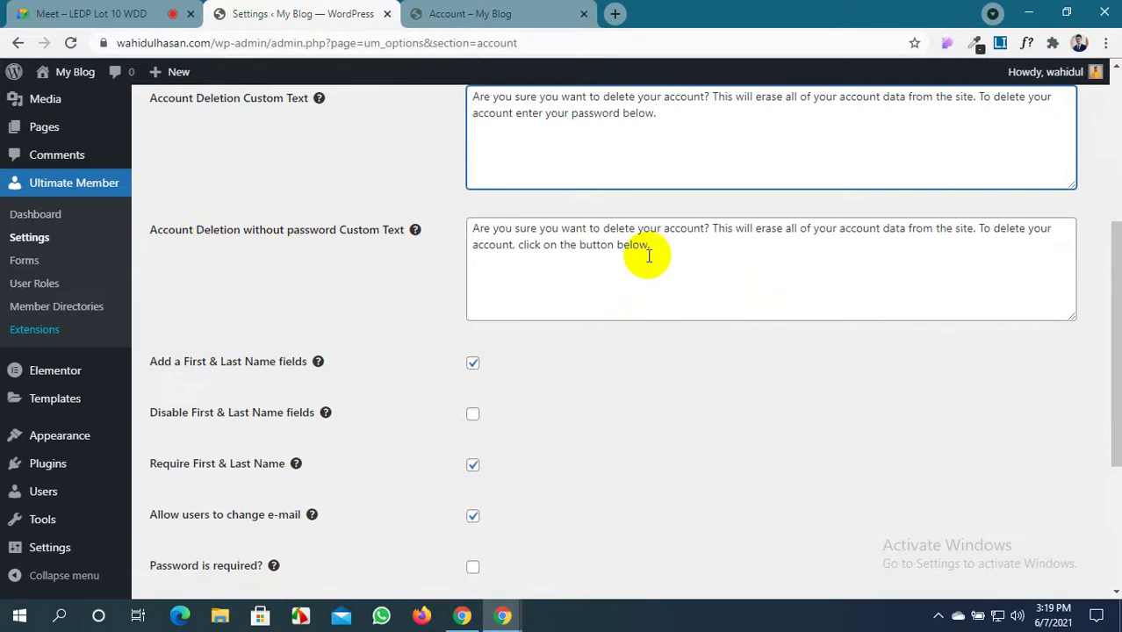
pyautogui.scroll(-1, 648, 254)
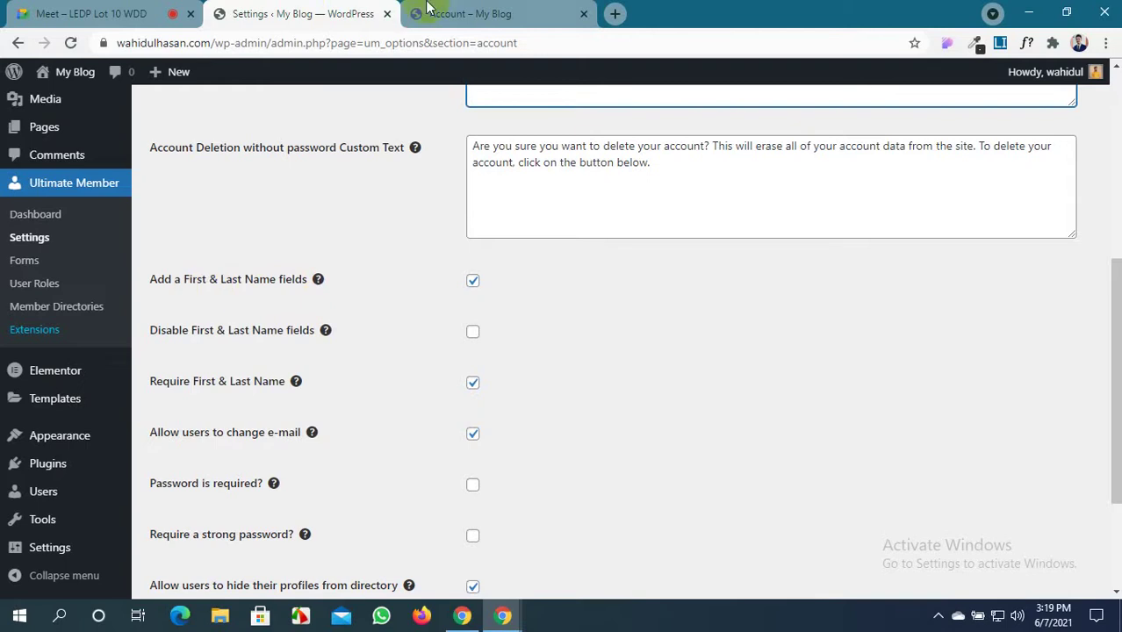
pyautogui.click(474, 13)
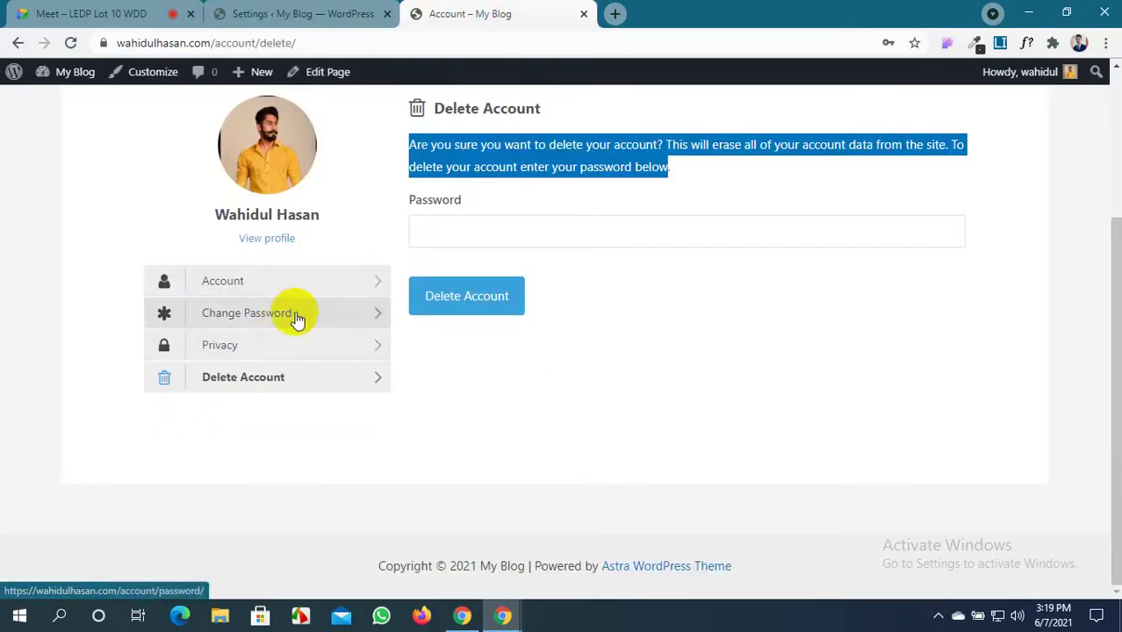
pyautogui.scroll(2, 298, 325)
pyautogui.click(282, 463)
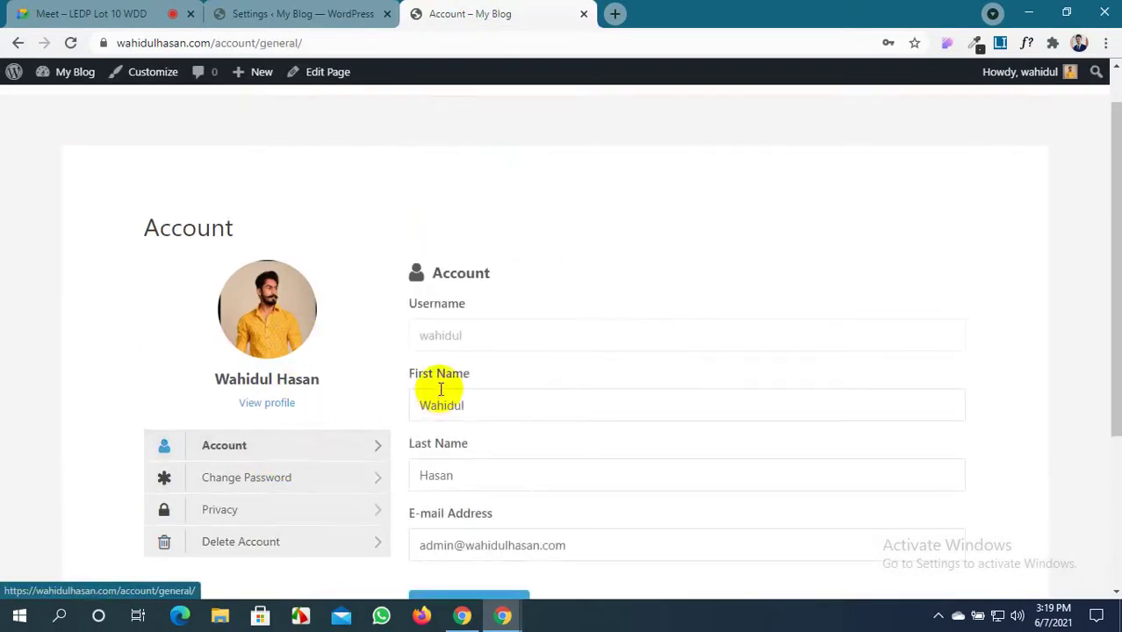
pyautogui.scroll(-1, 438, 388)
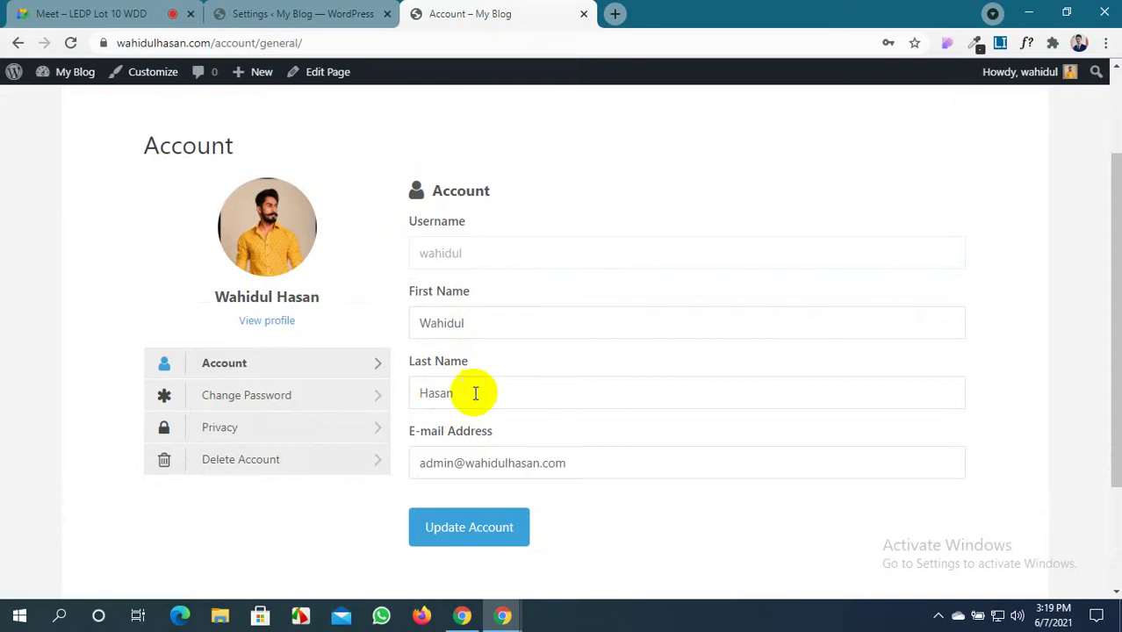
pyautogui.hotkey('ctrl', 'shift', 'Tab')
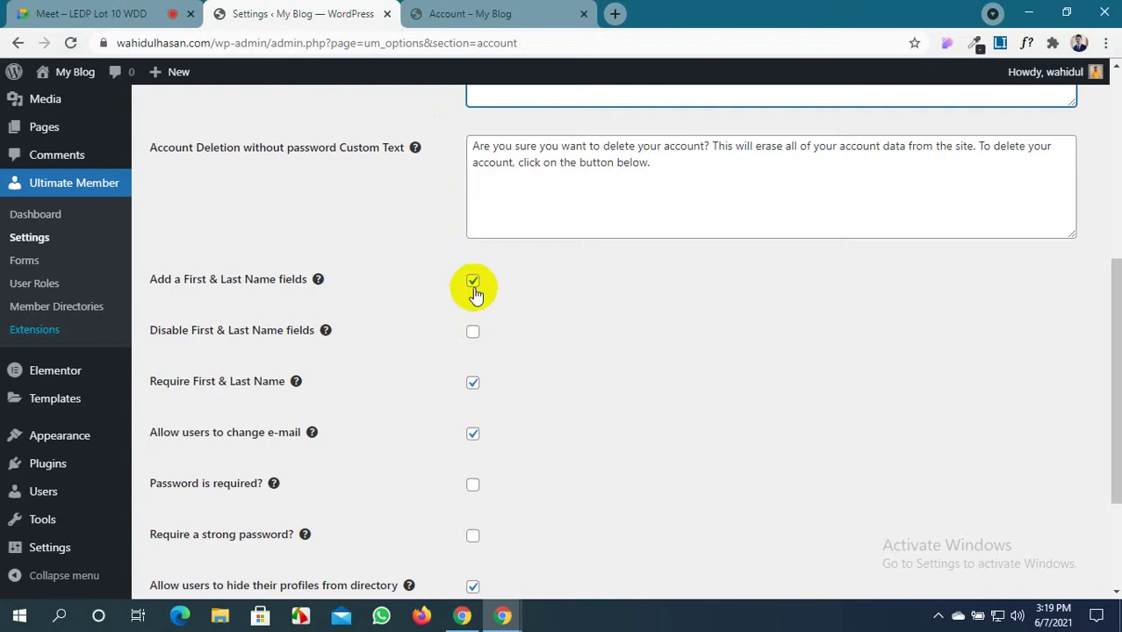
# Save the Account settings with Disable First & Last Name fields turned on and check the name fields on the reloaded account page
pyautogui.click(473, 334)
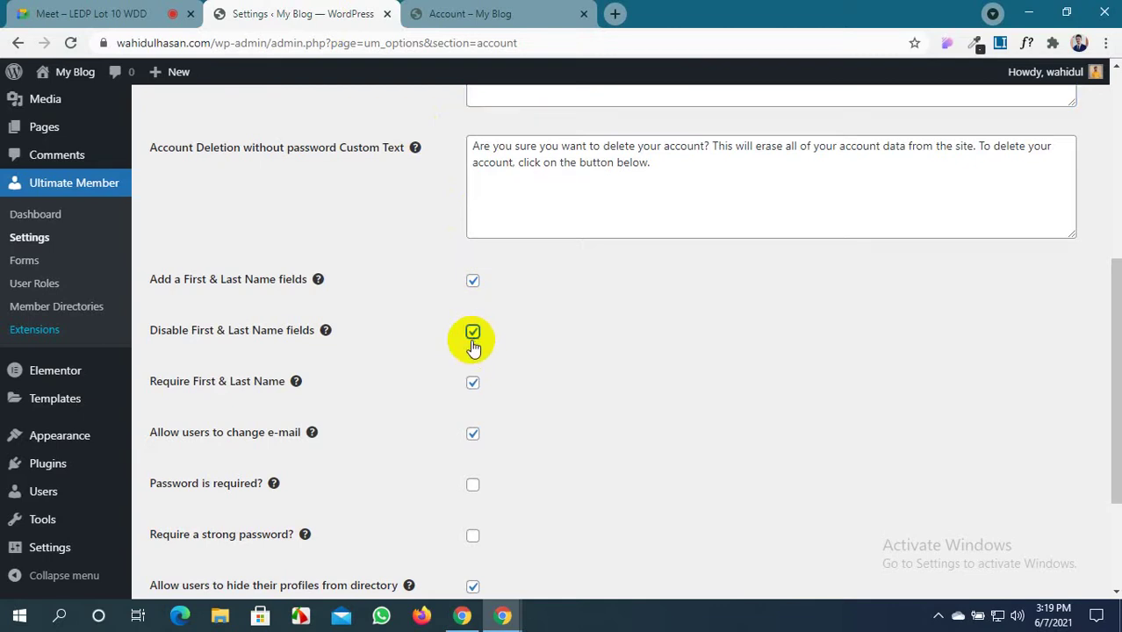
pyautogui.click(472, 281)
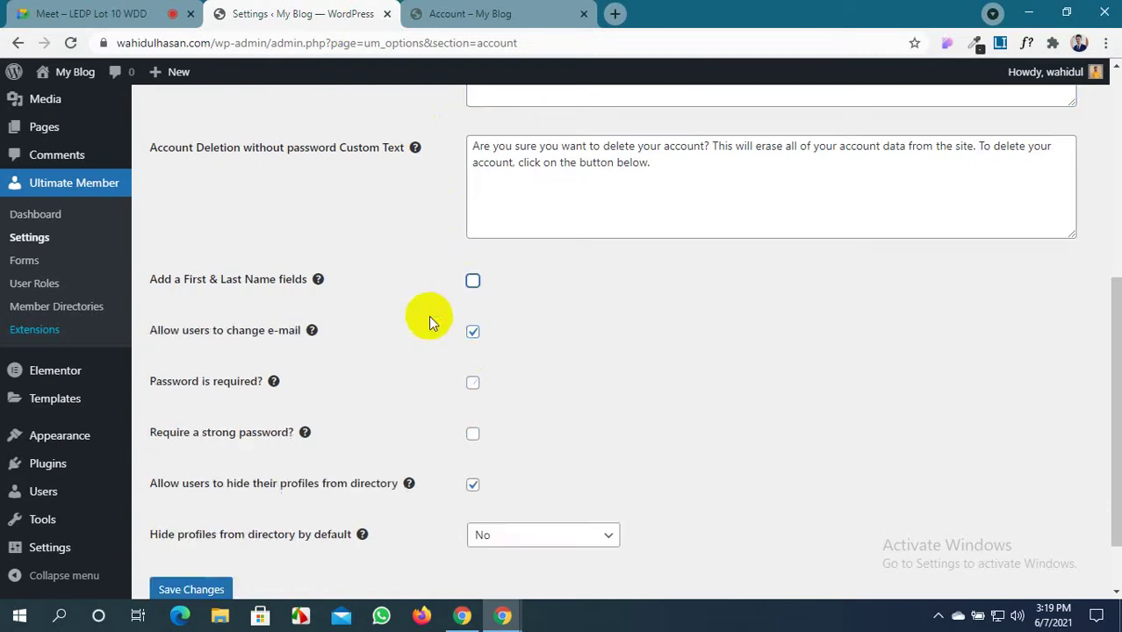
pyautogui.scroll(-1, 386, 351)
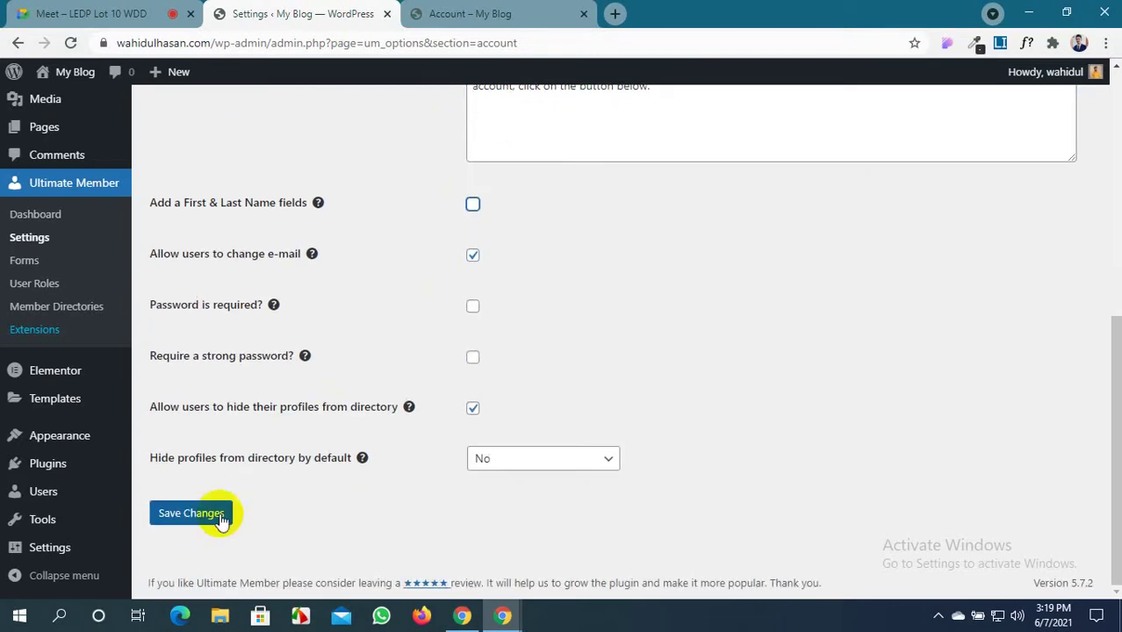
pyautogui.click(472, 204)
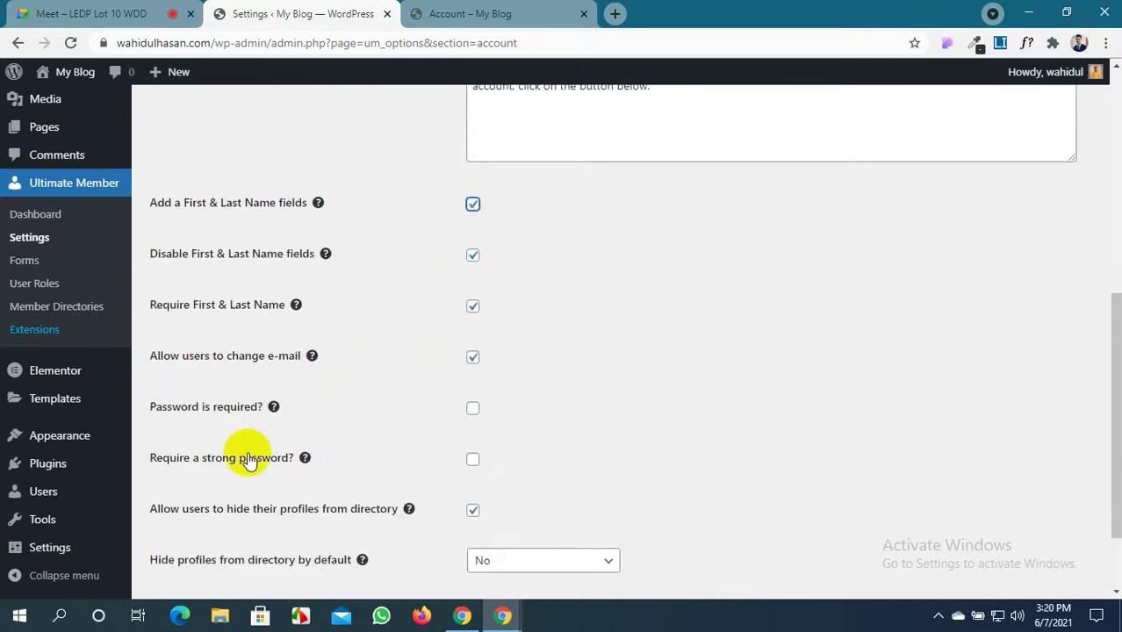
pyautogui.scroll(-1, 275, 457)
pyautogui.click(193, 521)
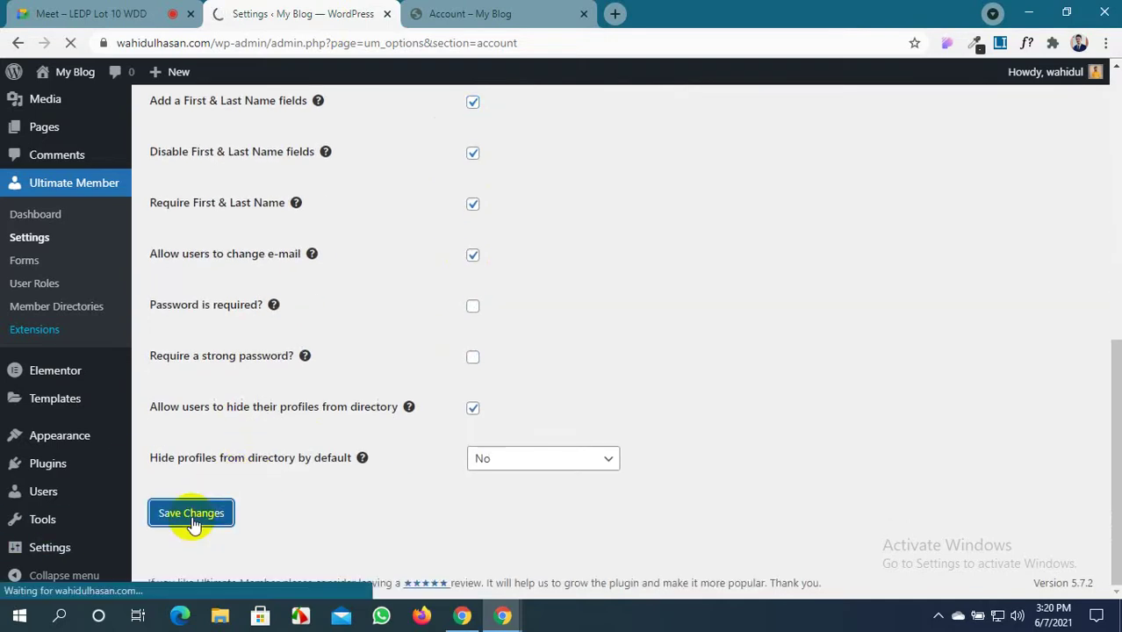
pyautogui.click(527, 13)
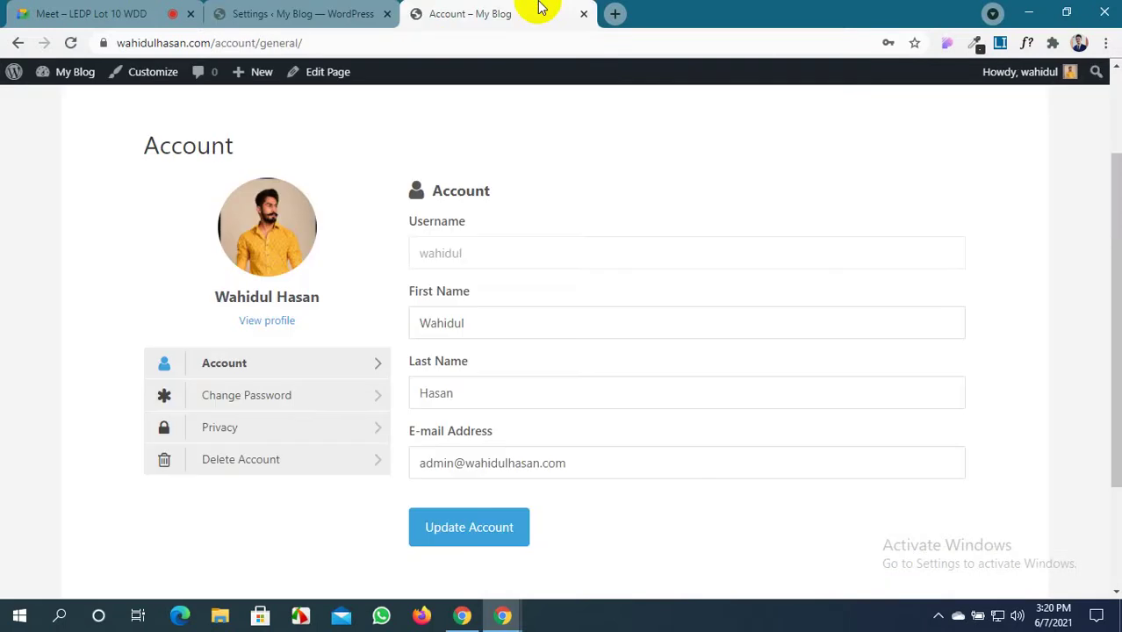
pyautogui.click(70, 42)
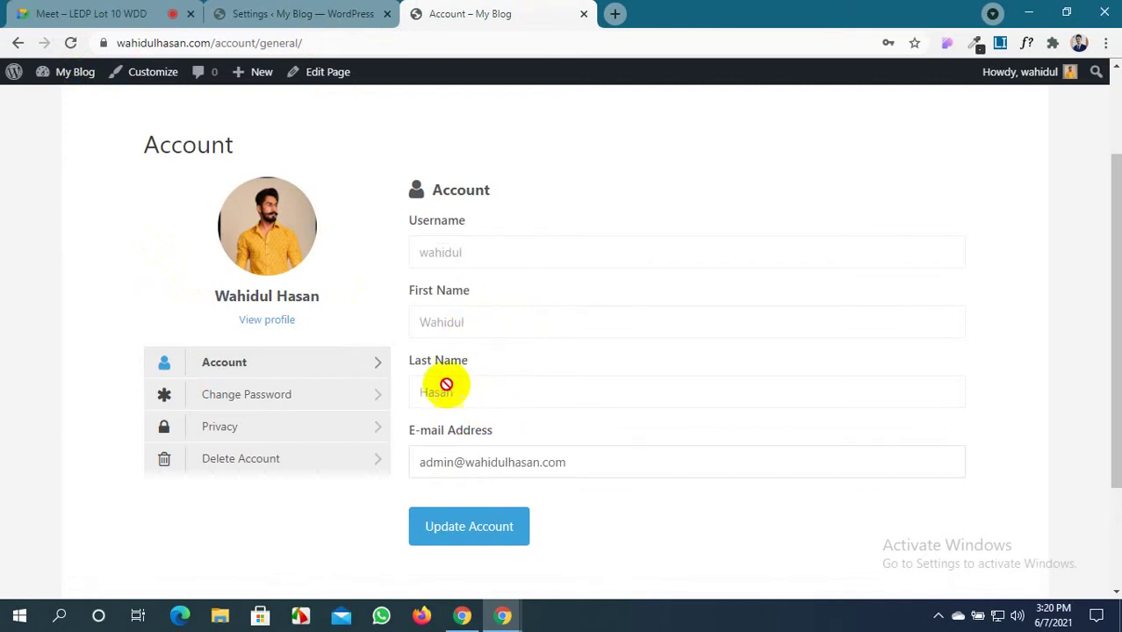
# Turn off Disable First & Last Name fields and save the Account settings
pyautogui.click(350, 14)
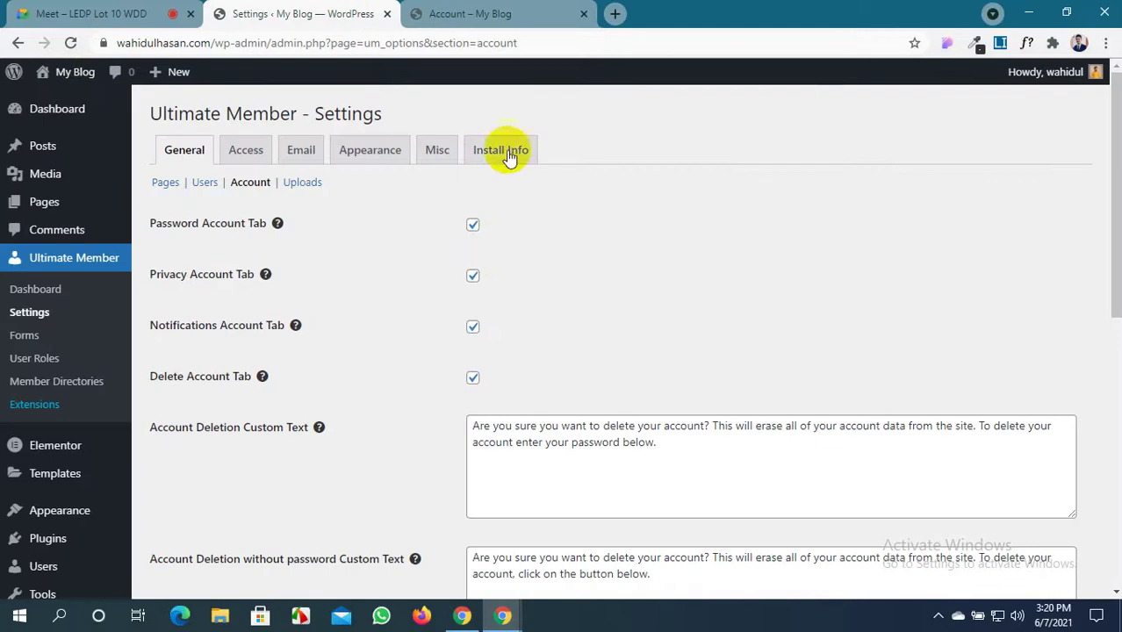
pyautogui.scroll(-7, 491, 258)
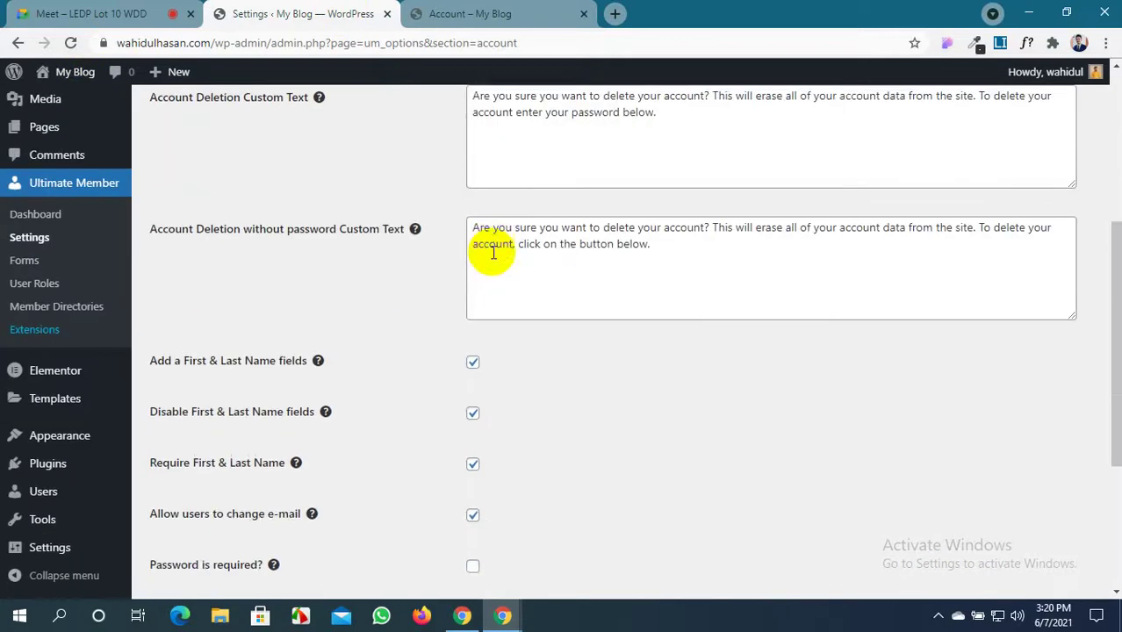
pyautogui.scroll(-1, 387, 359)
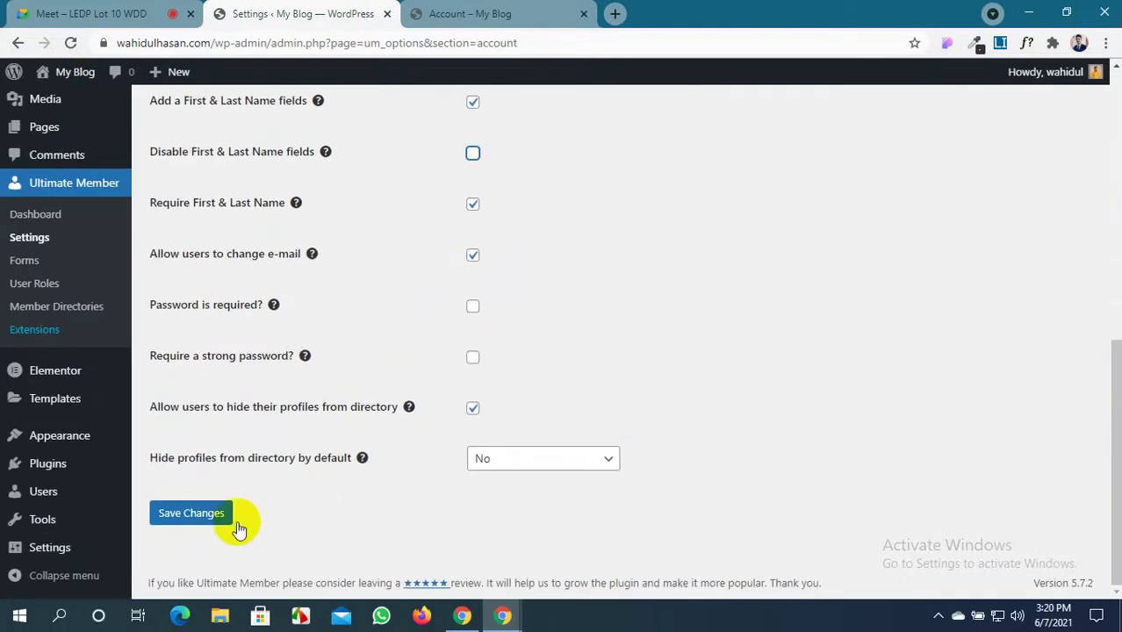
pyautogui.click(188, 519)
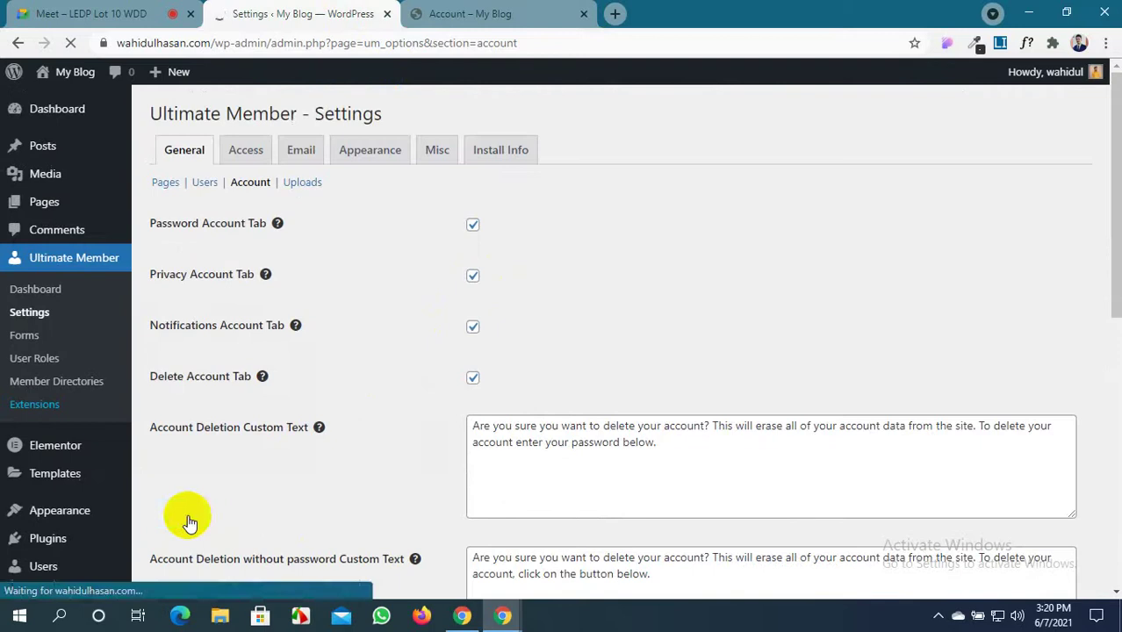
# Reload the account page and test whether the First Name and Last Name fields can be edited
pyautogui.click(439, 16)
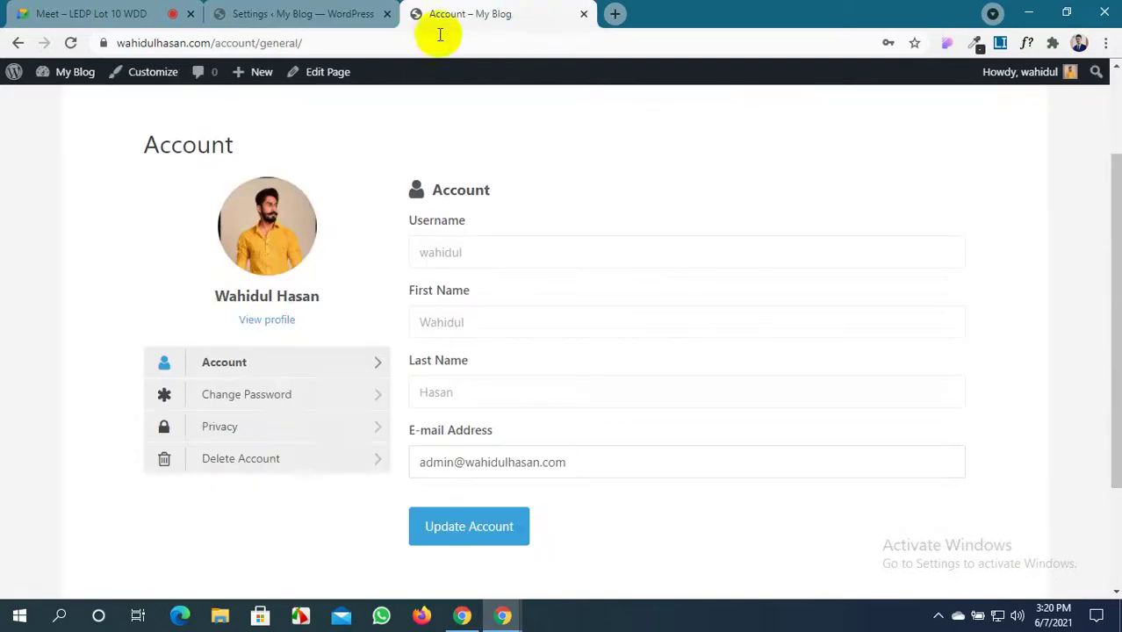
pyautogui.click(71, 43)
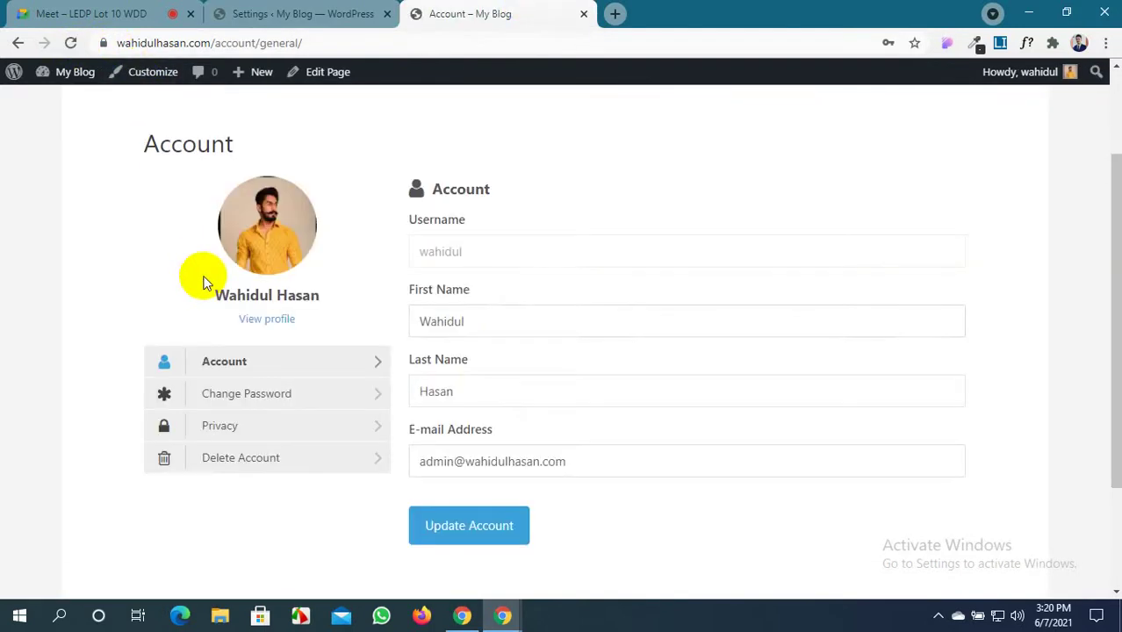
pyautogui.click(465, 326)
pyautogui.click(475, 385)
pyautogui.doubleClick(477, 316)
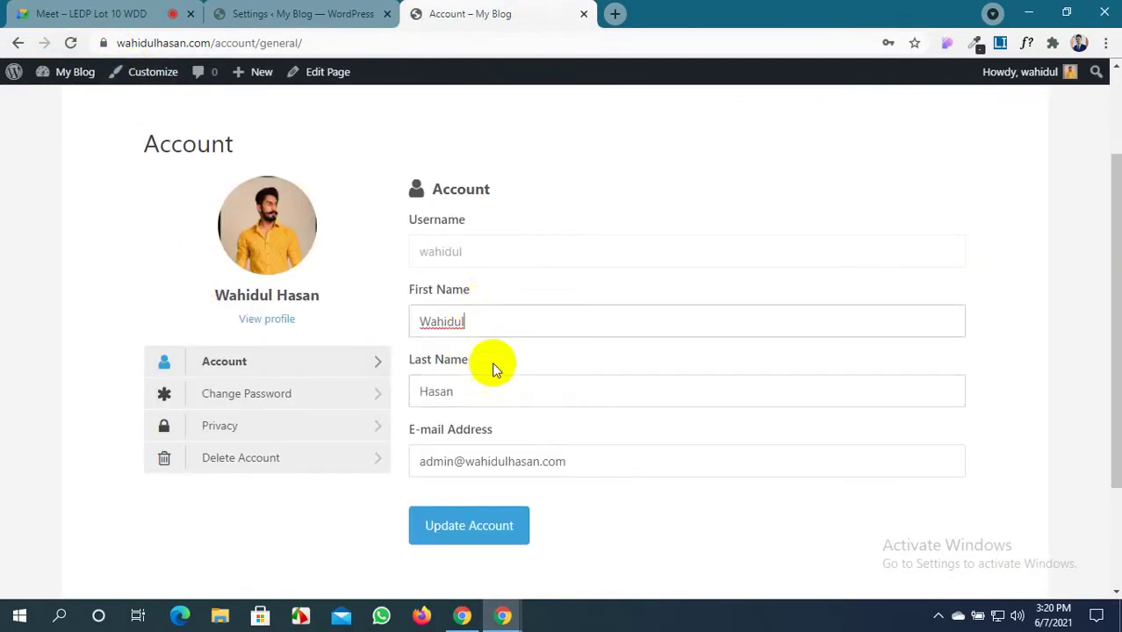
pyautogui.click(493, 391)
pyautogui.doubleClick(498, 329)
pyautogui.click(493, 393)
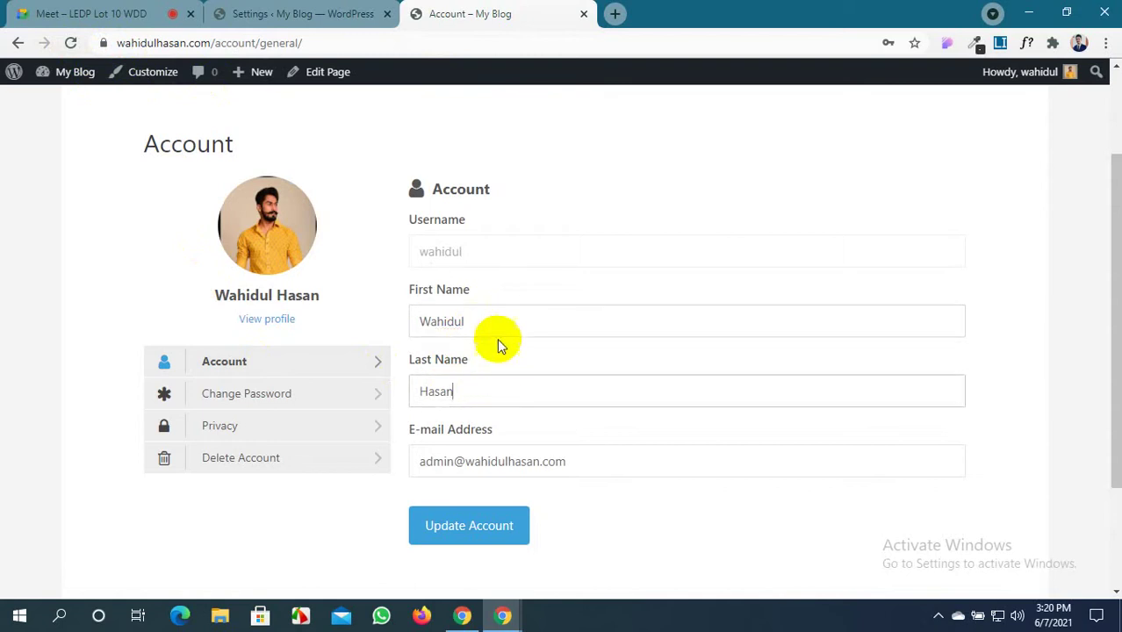
pyautogui.click(501, 318)
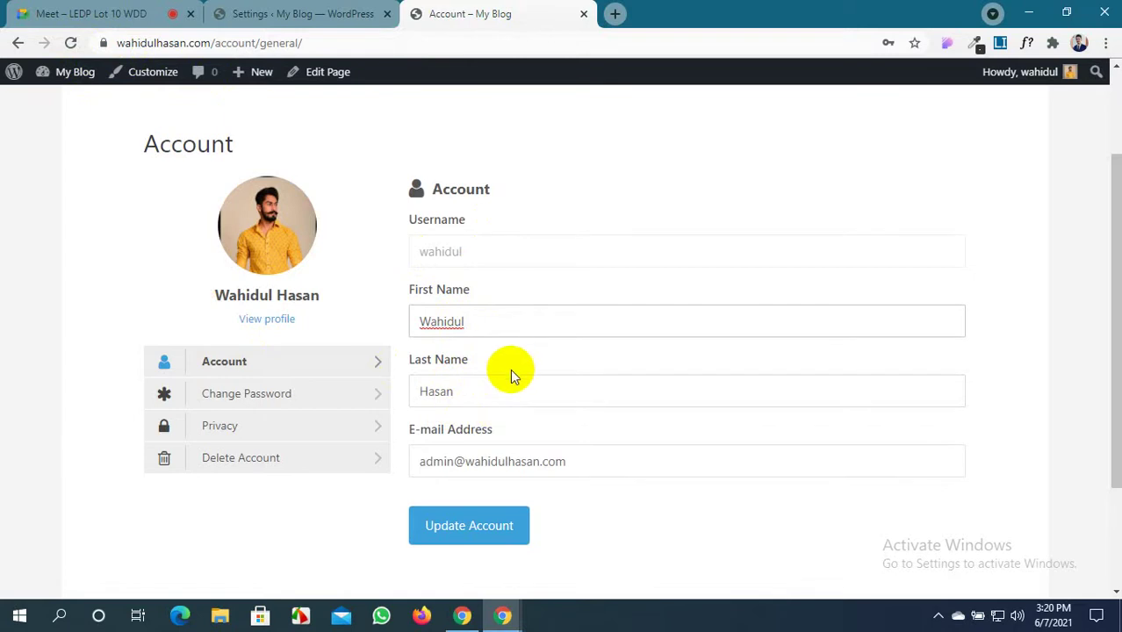
# Compare the Allow users to change e-mail option with the E-mail Address field on the account page
pyautogui.click(290, 13)
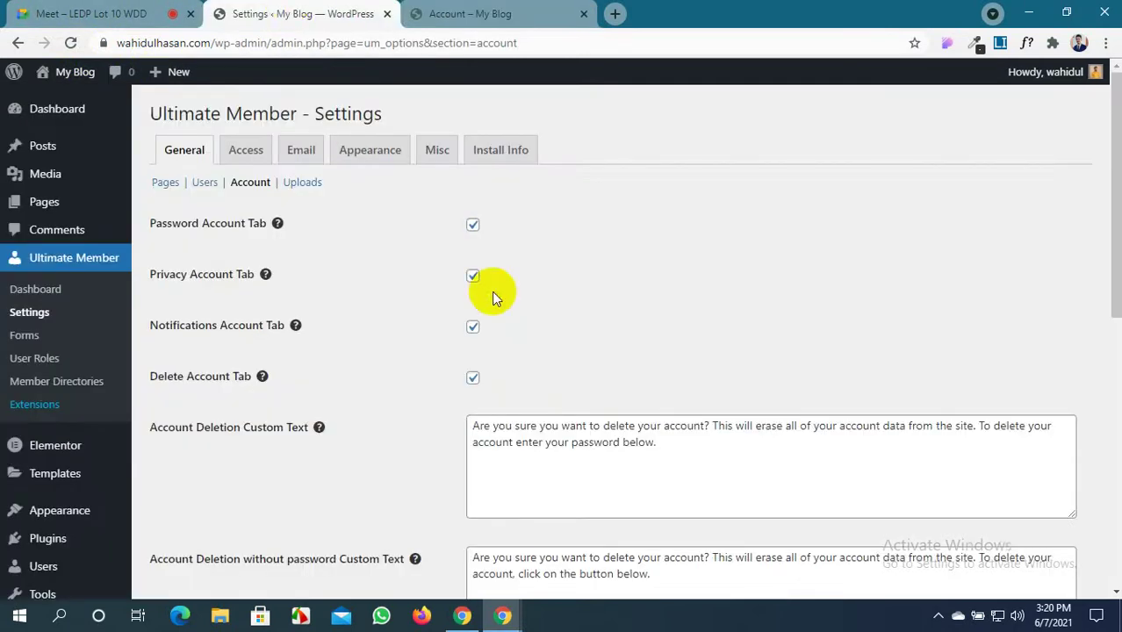
pyautogui.scroll(-1, 516, 373)
pyautogui.scroll(-5, 518, 368)
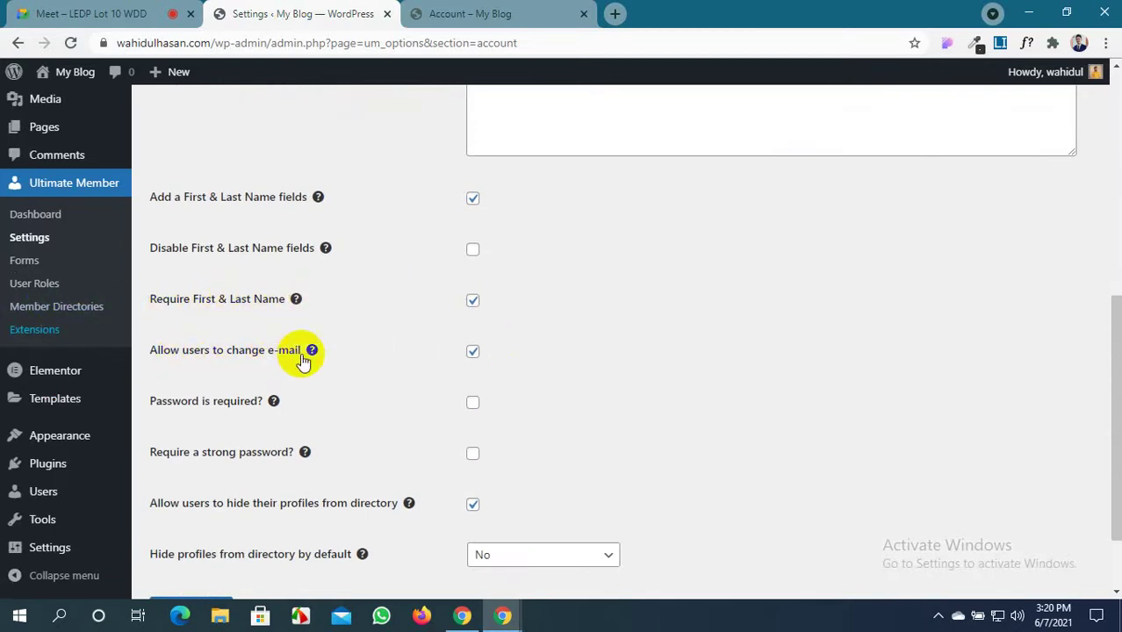
pyautogui.click(461, 14)
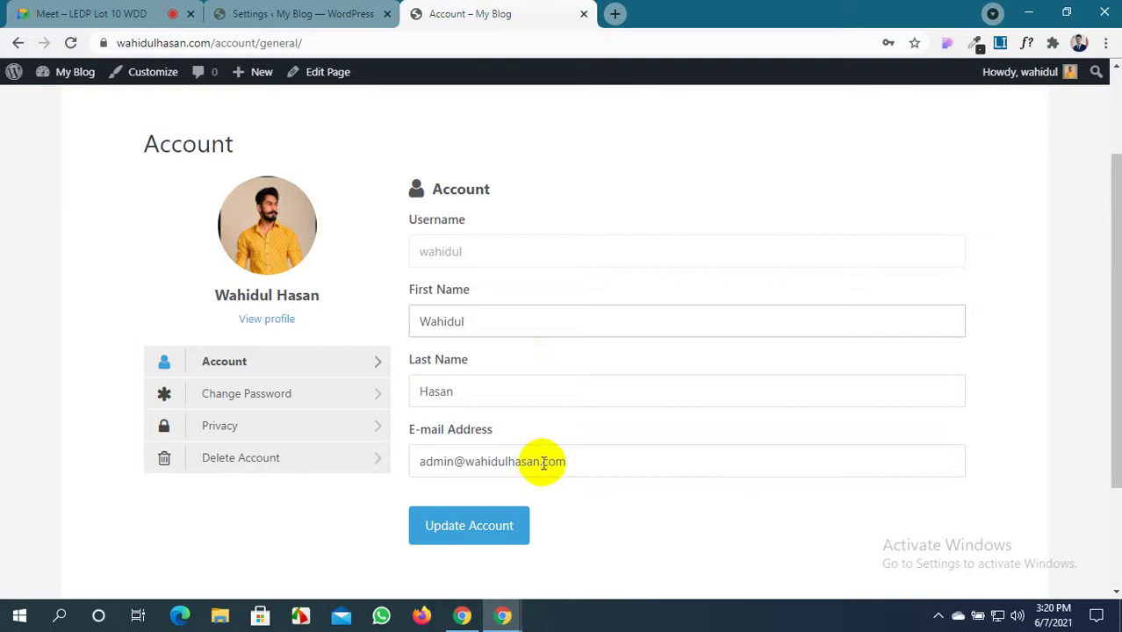
pyautogui.click(290, 14)
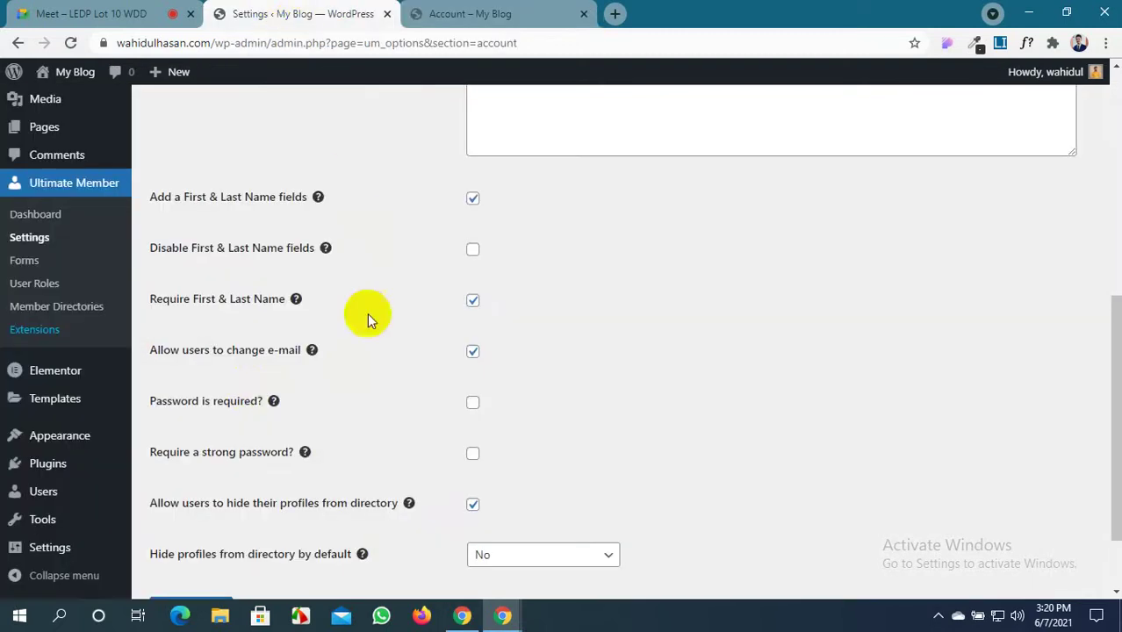
# Turn off Allow users to change e-mail and save the Account settings
pyautogui.click(473, 353)
pyautogui.scroll(-1, 280, 520)
pyautogui.click(193, 514)
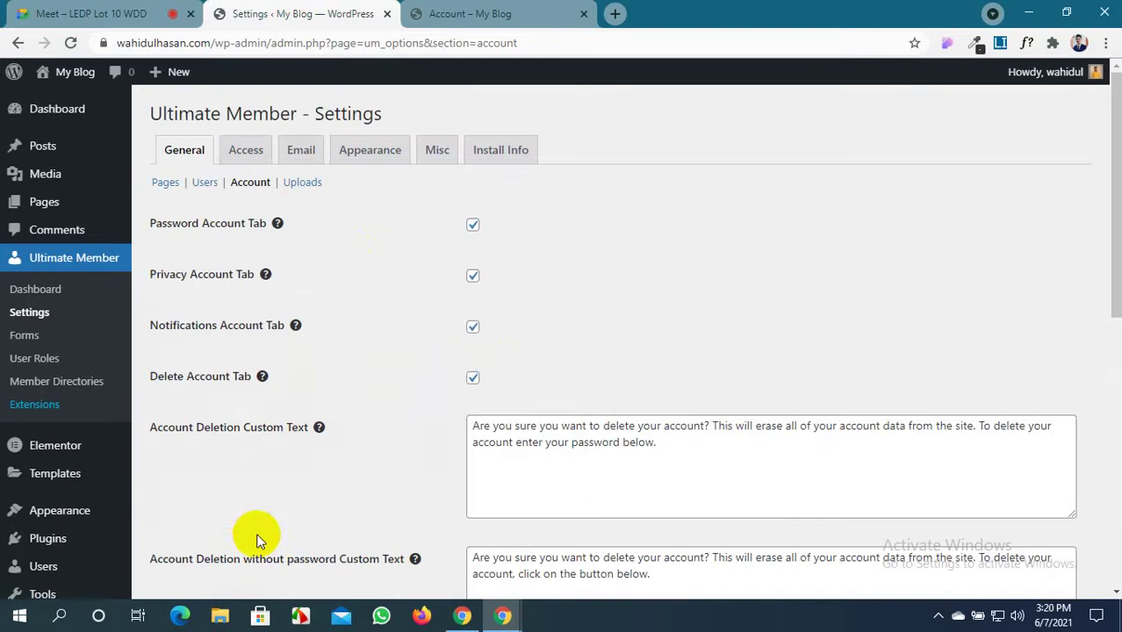
# Reload the front-end account page and test whether the E-mail Address field can be edited
pyautogui.click(419, 14)
pyautogui.click(79, 41)
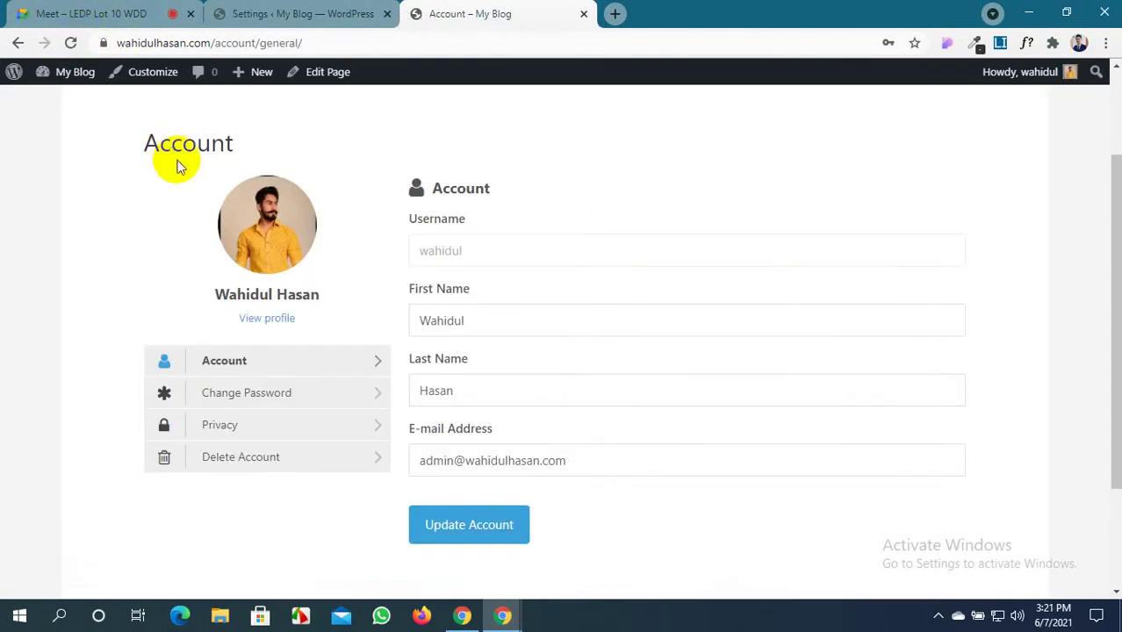
pyautogui.click(501, 461)
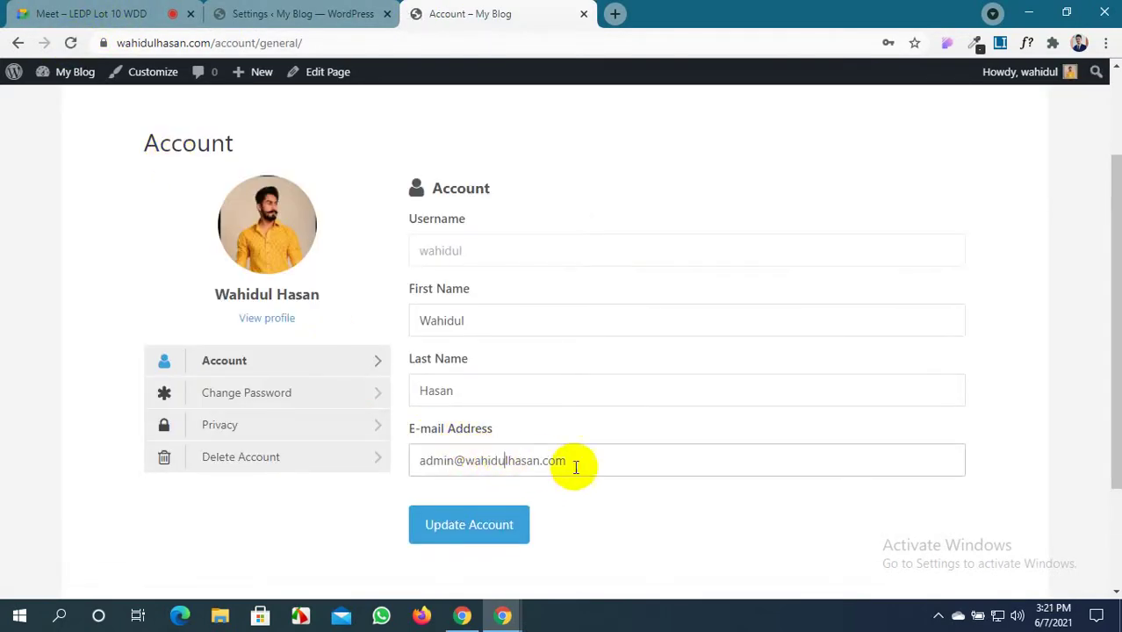
# In the Account settings, require a password and a strong password, disallow users hiding their profiles from the directory, and save
pyautogui.click(282, 8)
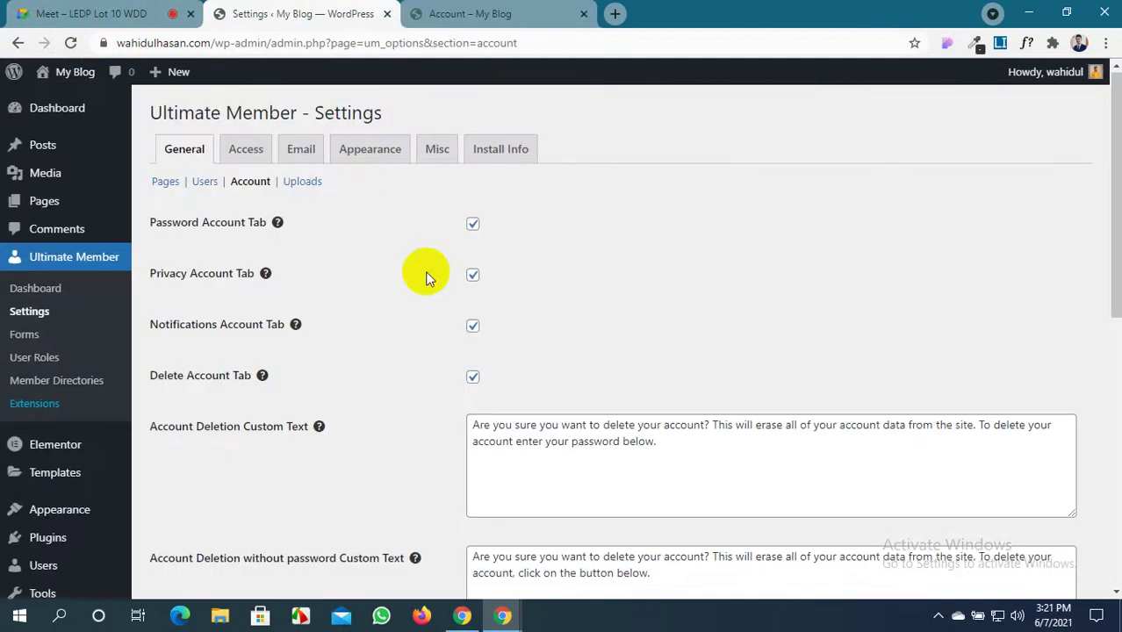
pyautogui.scroll(-10, 425, 275)
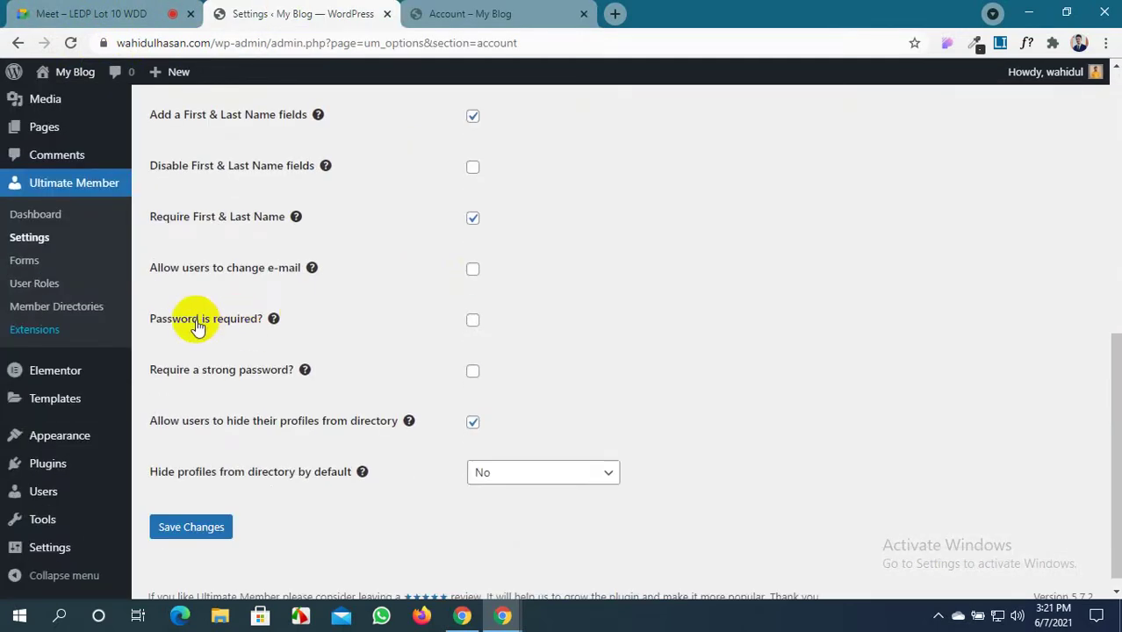
pyautogui.click(472, 321)
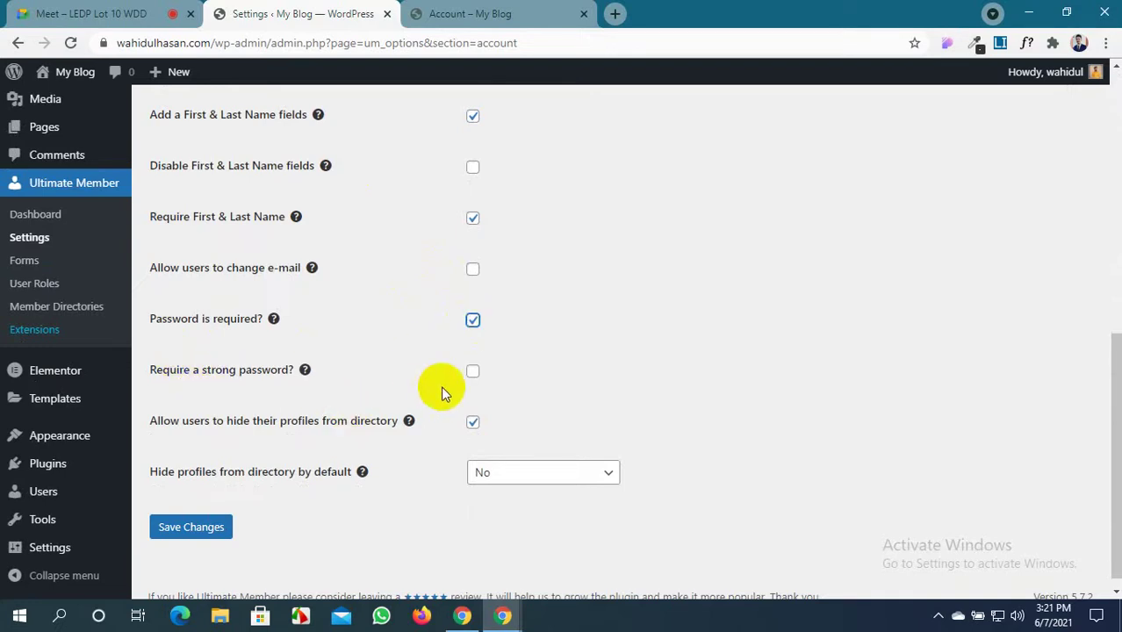
pyautogui.click(473, 372)
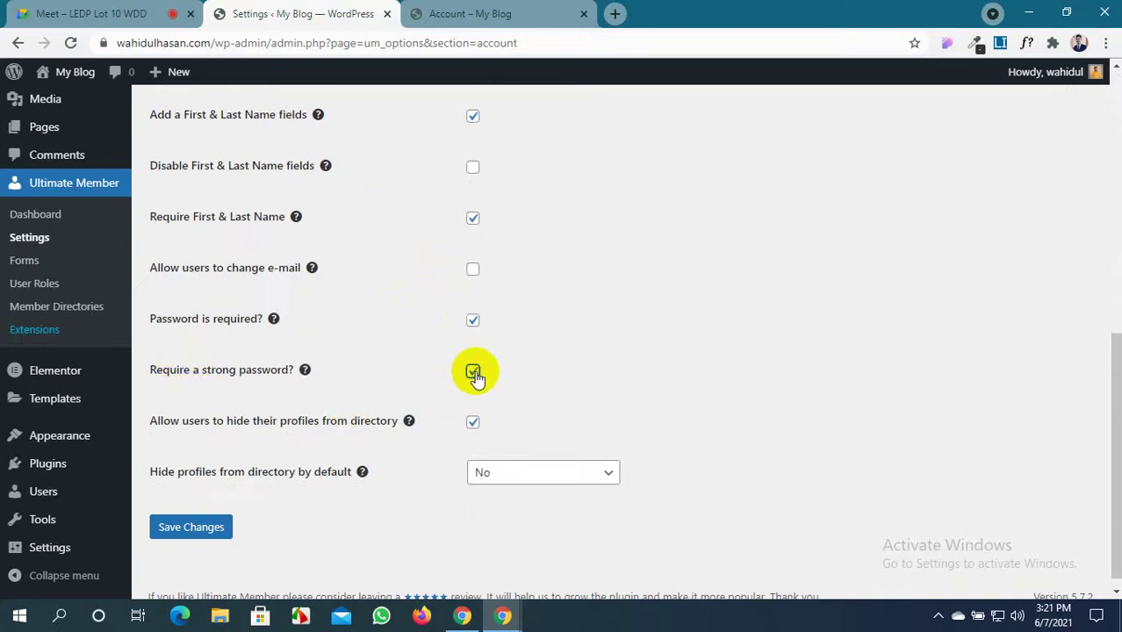
pyautogui.click(467, 423)
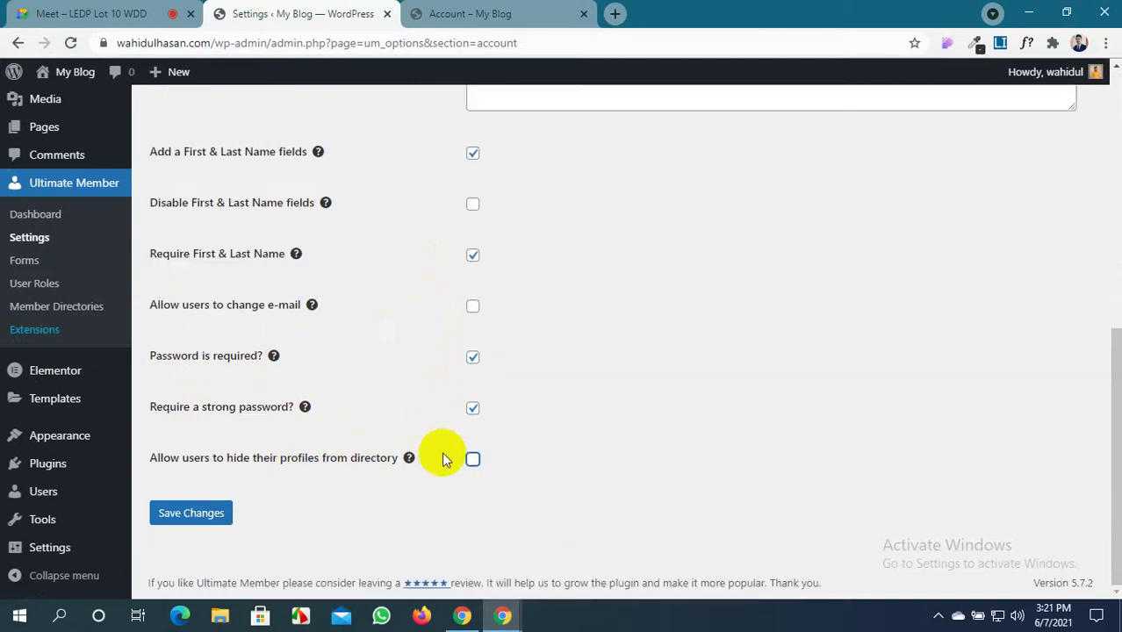
pyautogui.click(473, 458)
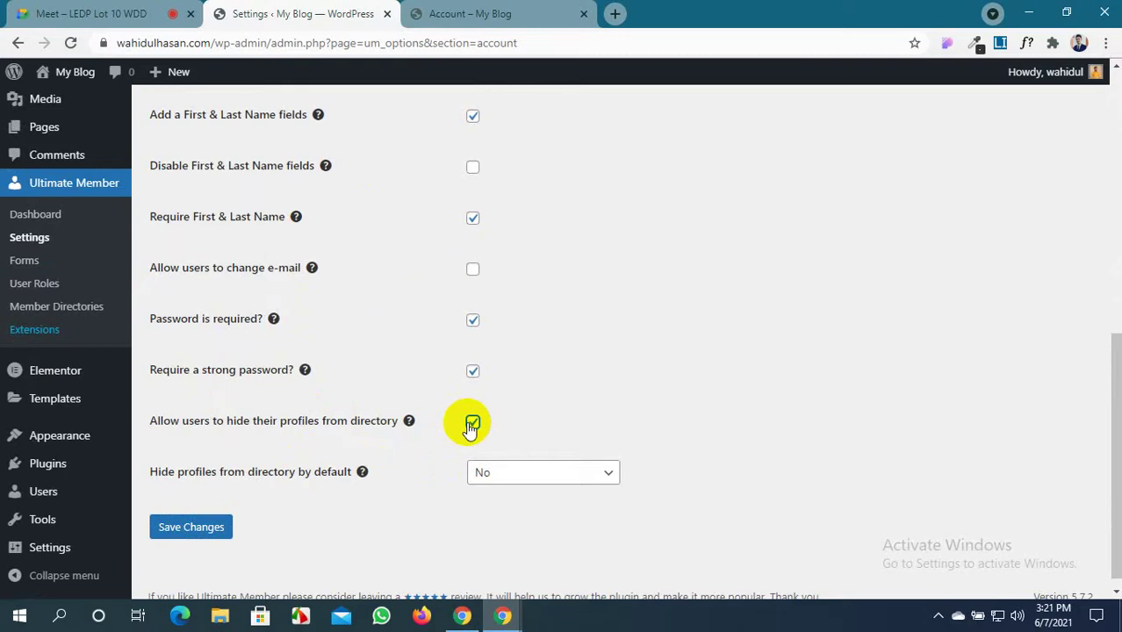
pyautogui.click(471, 425)
pyautogui.click(226, 512)
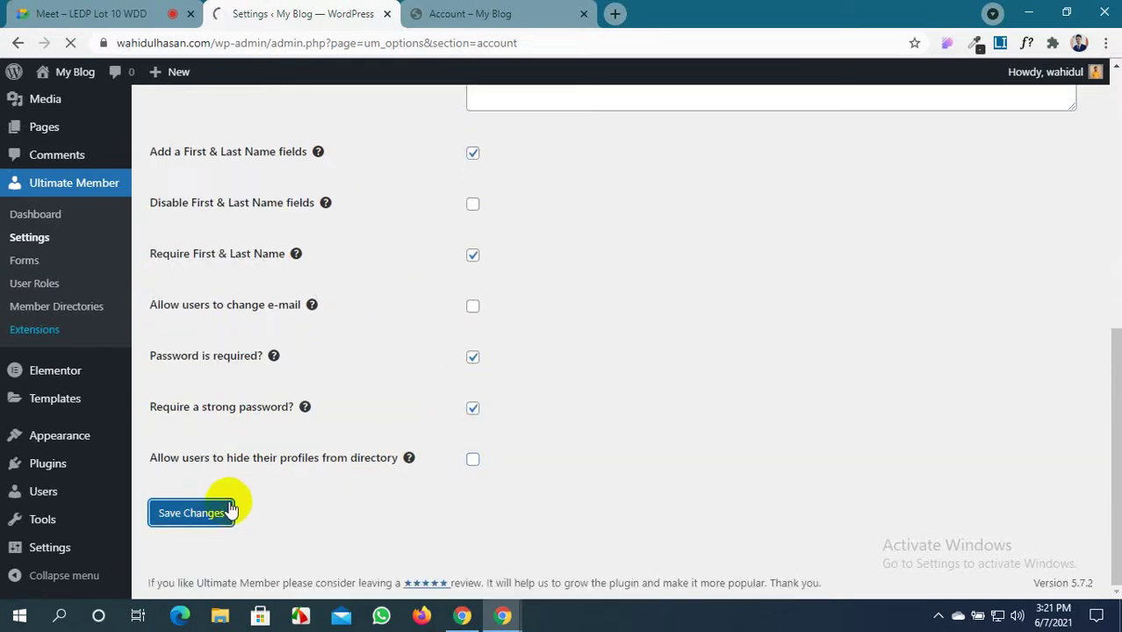
# Check the Password field on the reloaded account page and try placing the cursor in it
pyautogui.click(563, 10)
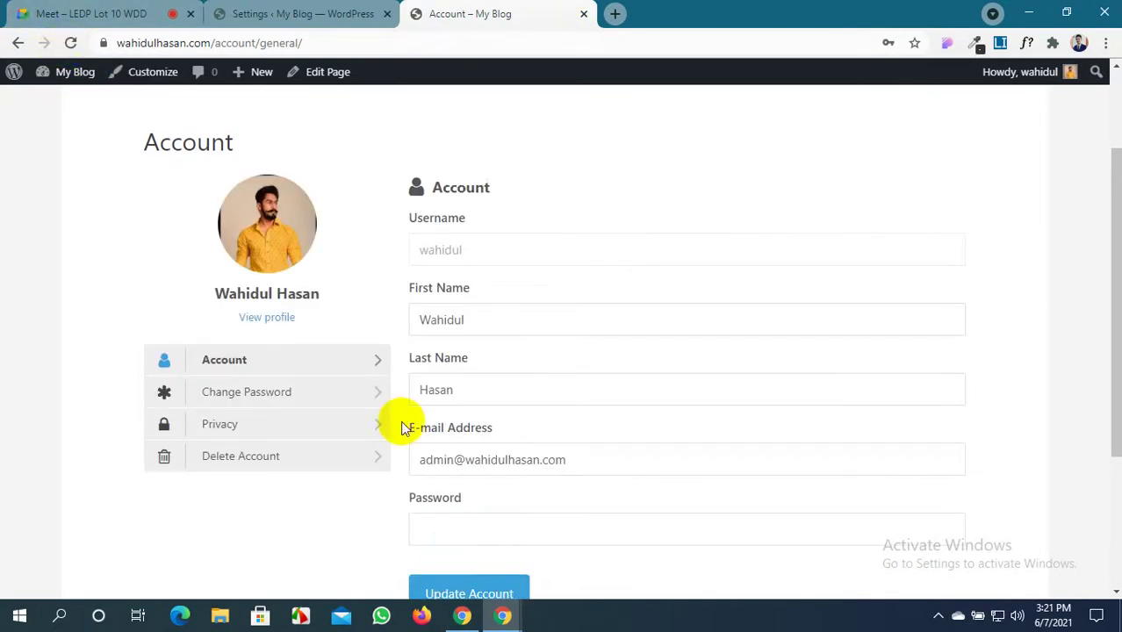
pyautogui.scroll(-3, 530, 447)
pyautogui.scroll(2, 530, 451)
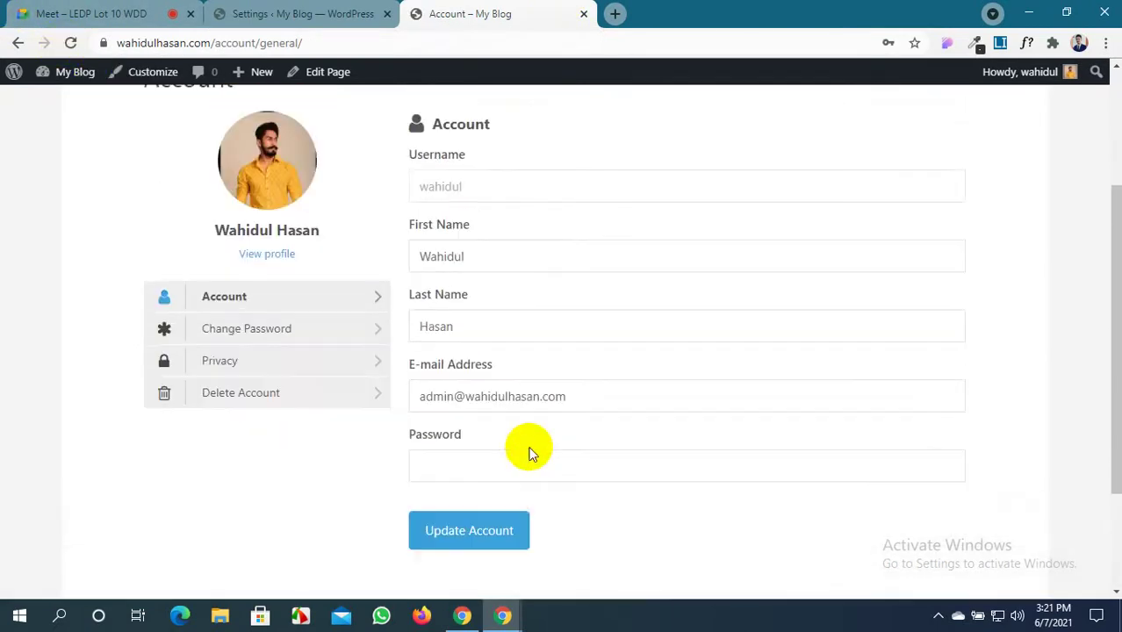
pyautogui.click(517, 462)
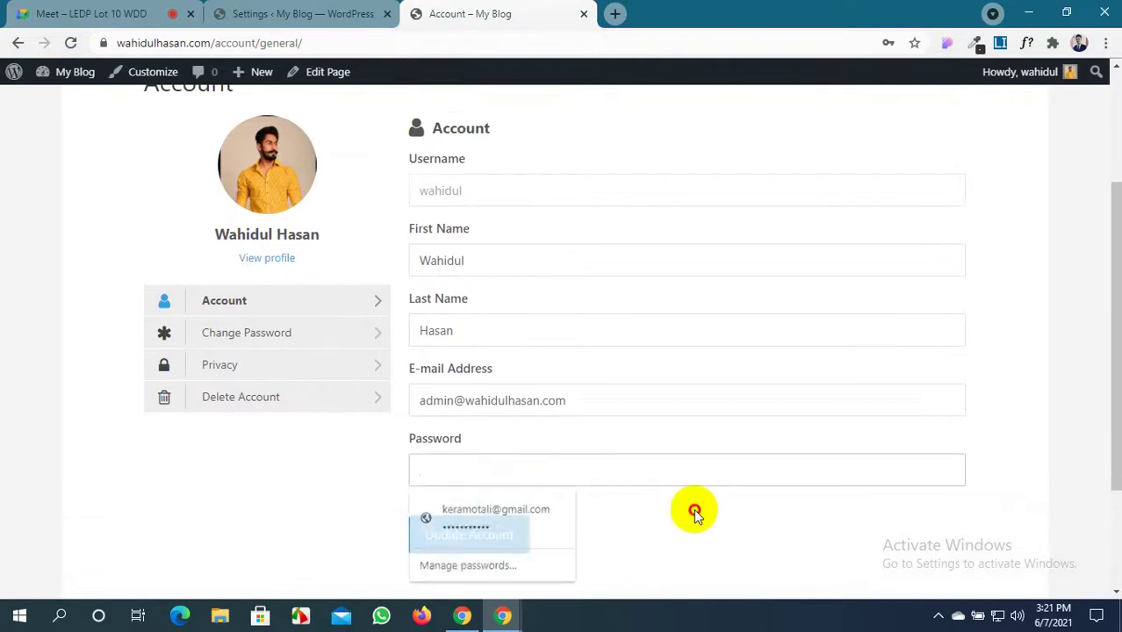
pyautogui.scroll(-2, 694, 512)
pyautogui.click(474, 371)
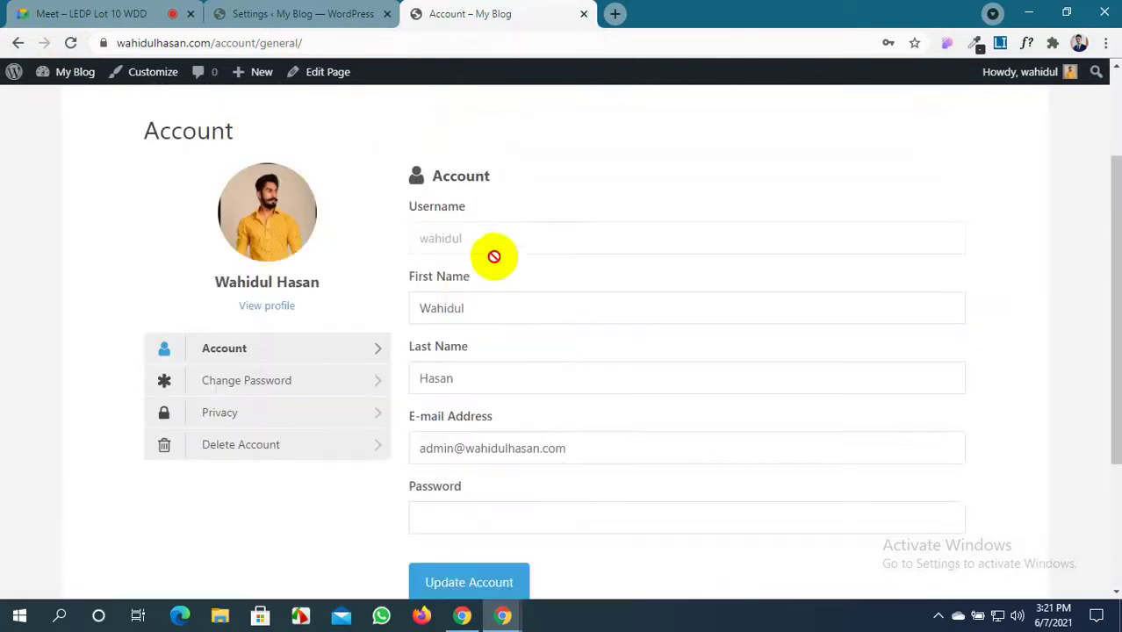
# Review the password options in the Account settings and open the Uploads settings
pyautogui.click(334, 13)
pyautogui.scroll(-1, 436, 367)
pyautogui.scroll(-5, 436, 367)
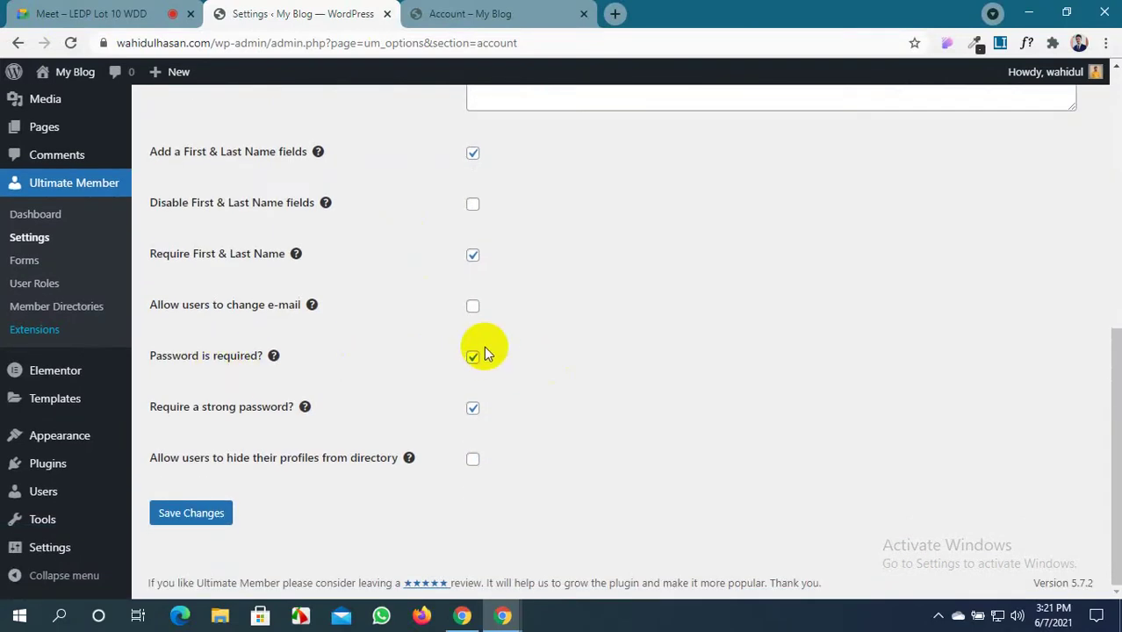
pyautogui.scroll(10, 483, 346)
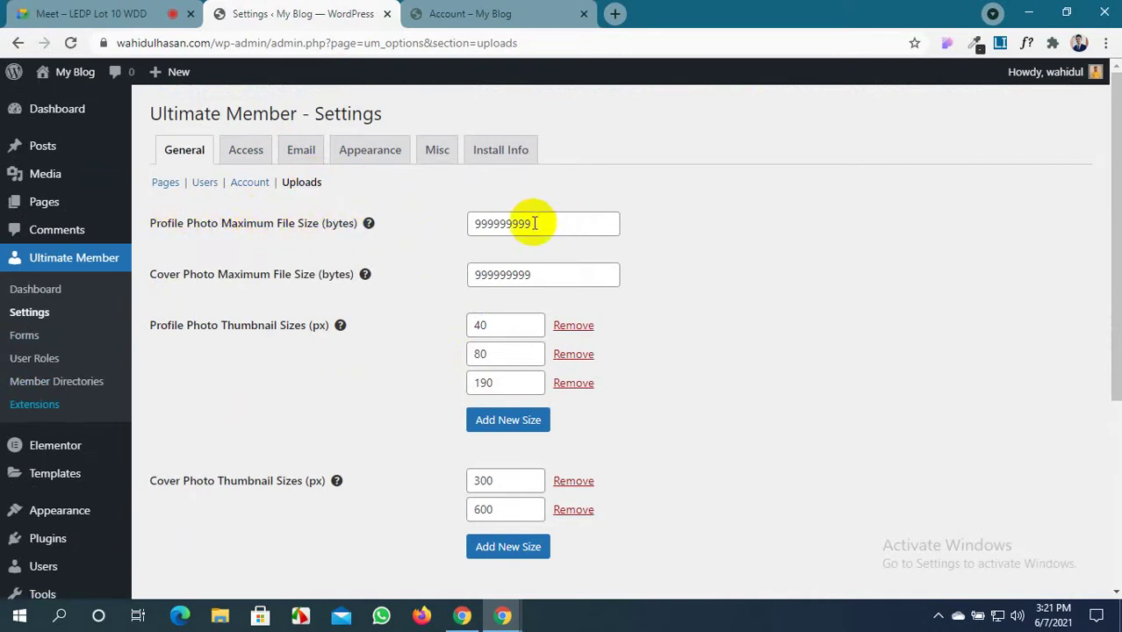
# Open the profile page from the front-end account page and view its cover and profile photos
pyautogui.click(484, 12)
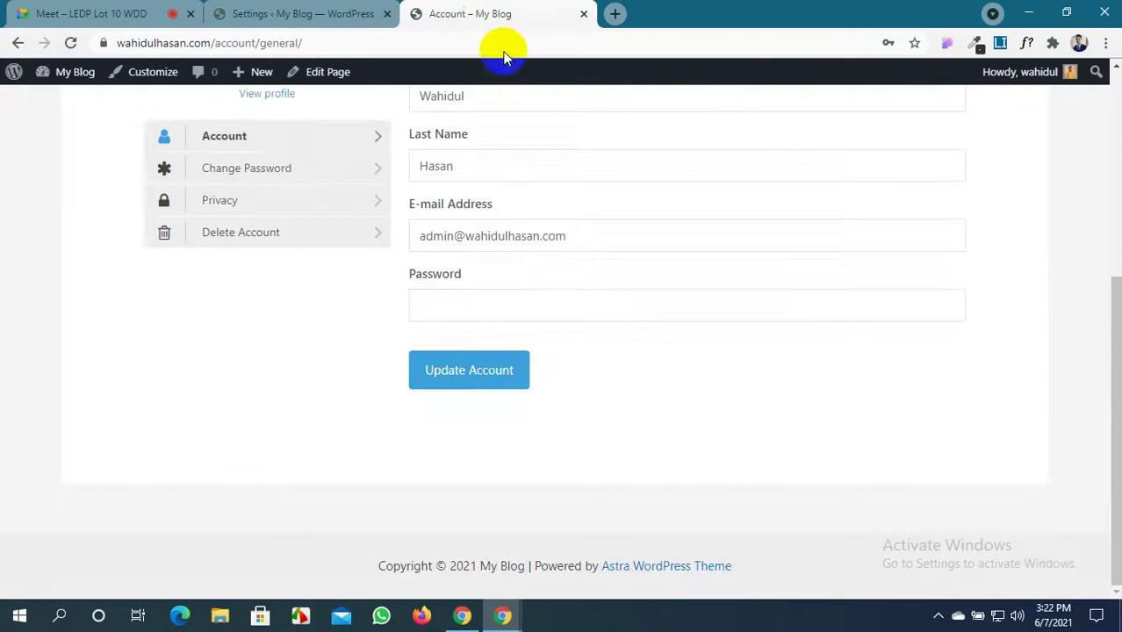
pyautogui.scroll(3, 514, 175)
pyautogui.scroll(1, 518, 191)
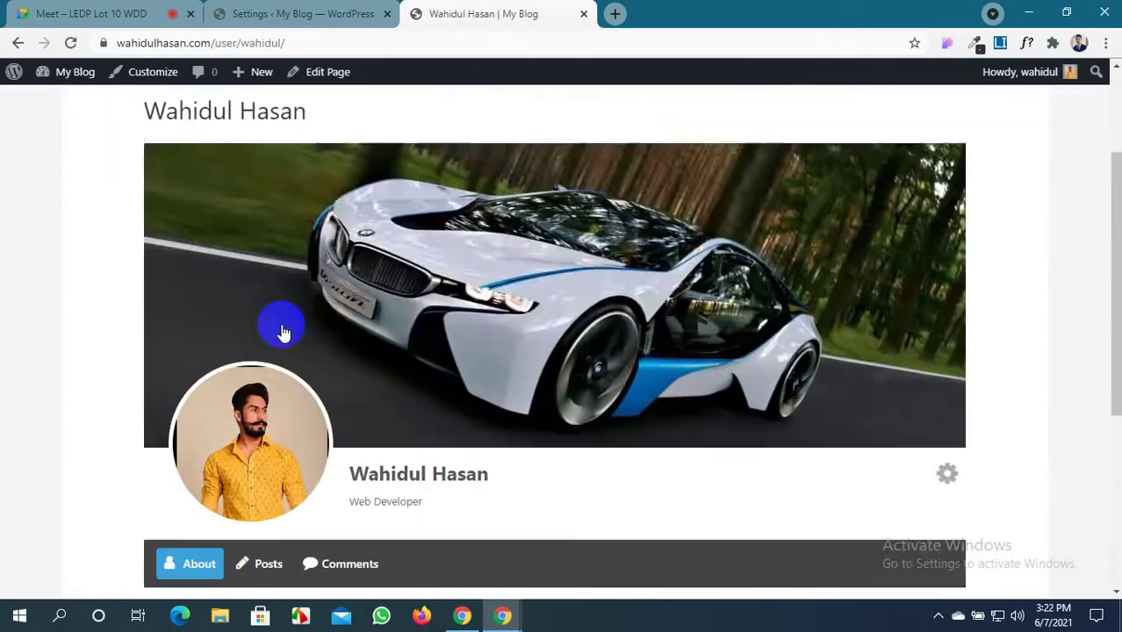
pyautogui.scroll(-3, 283, 331)
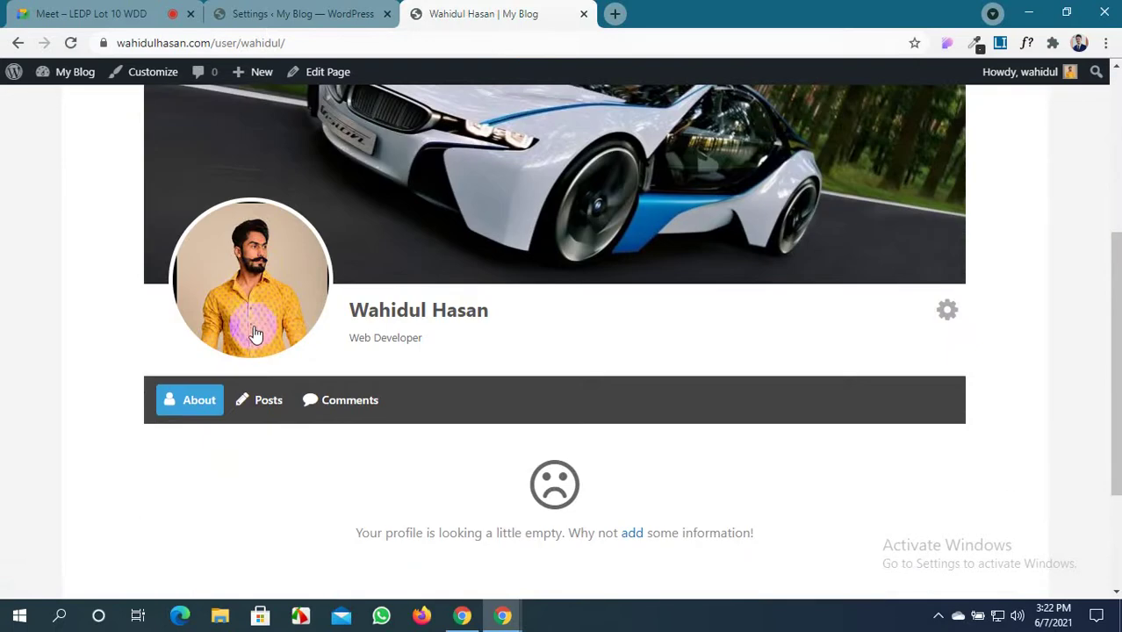
pyautogui.scroll(2, 252, 343)
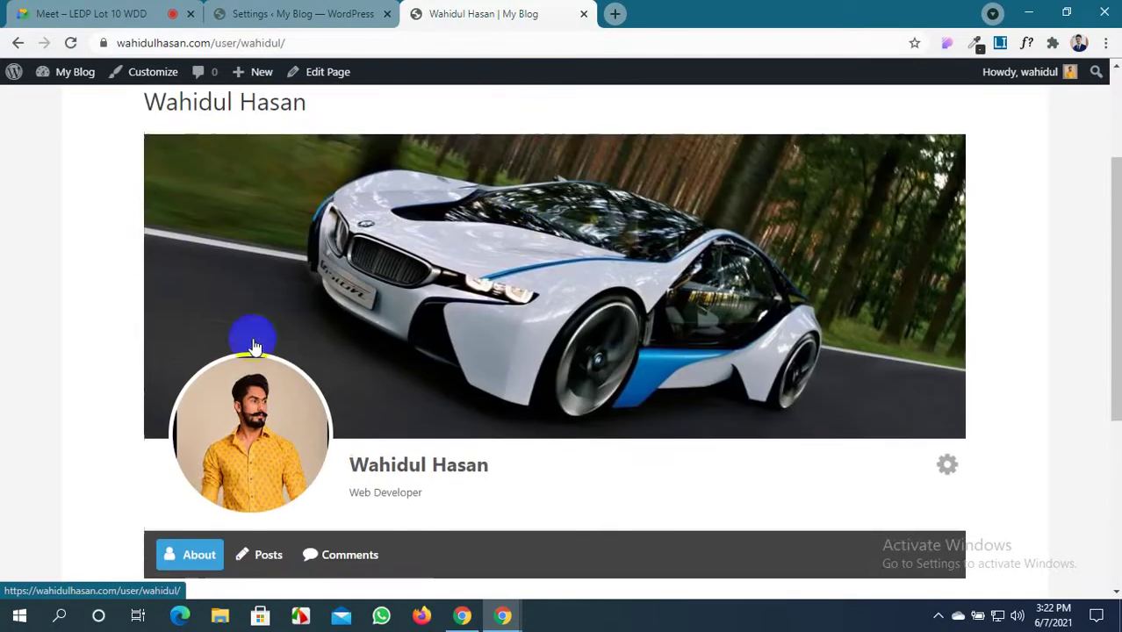
# Open the profile for editing, check the size limit in the profile photo upload dialog, and cancel the upload
pyautogui.click(950, 476)
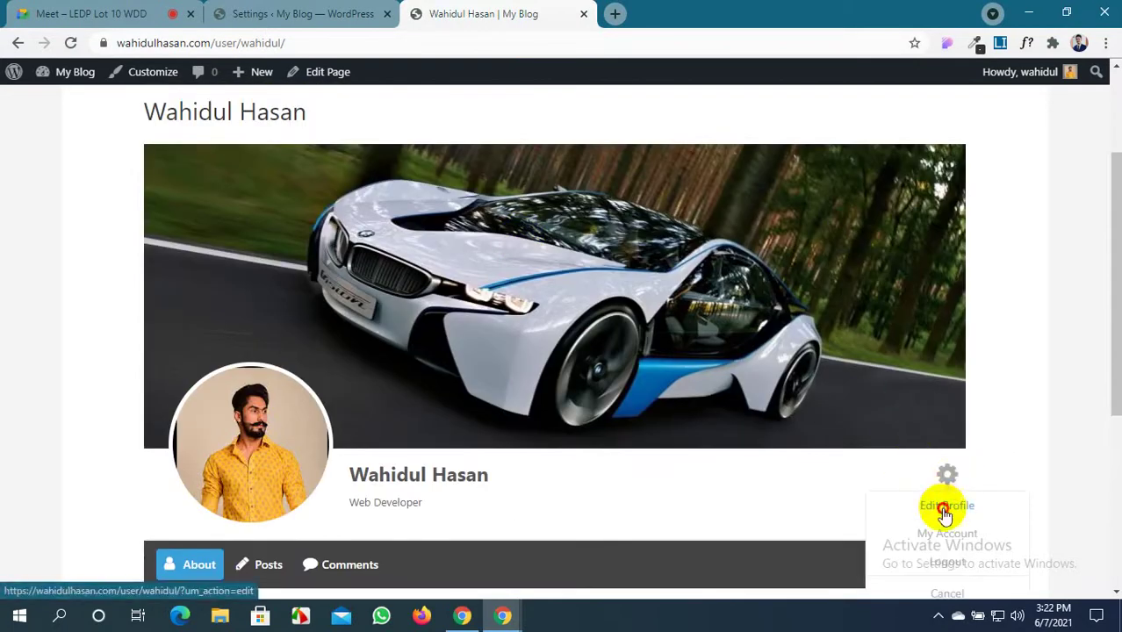
pyautogui.click(944, 506)
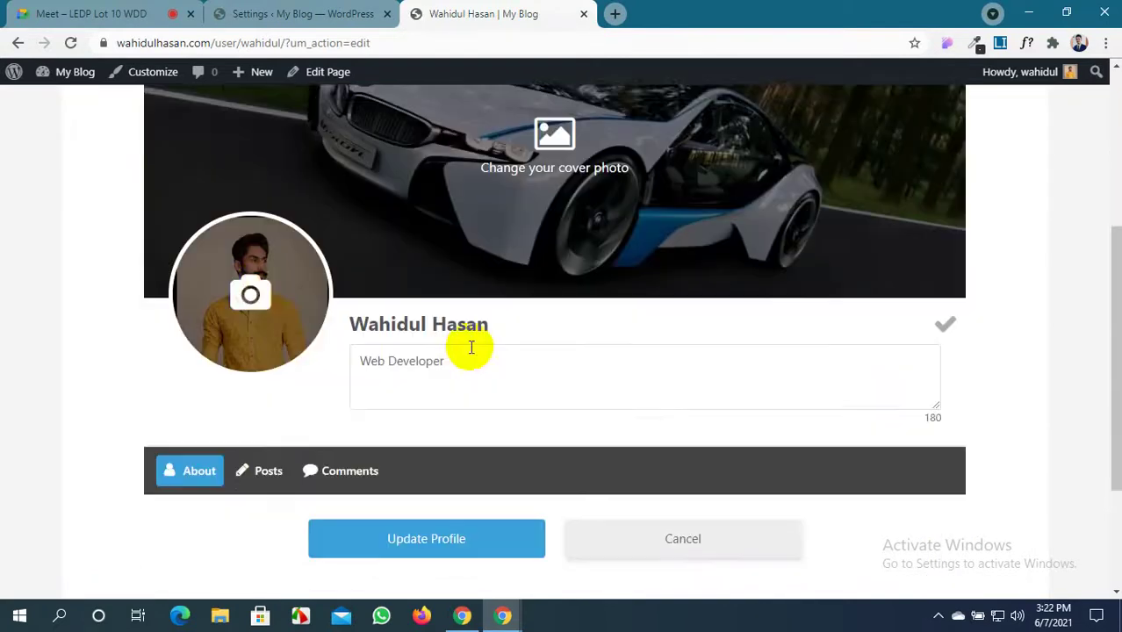
pyautogui.click(251, 281)
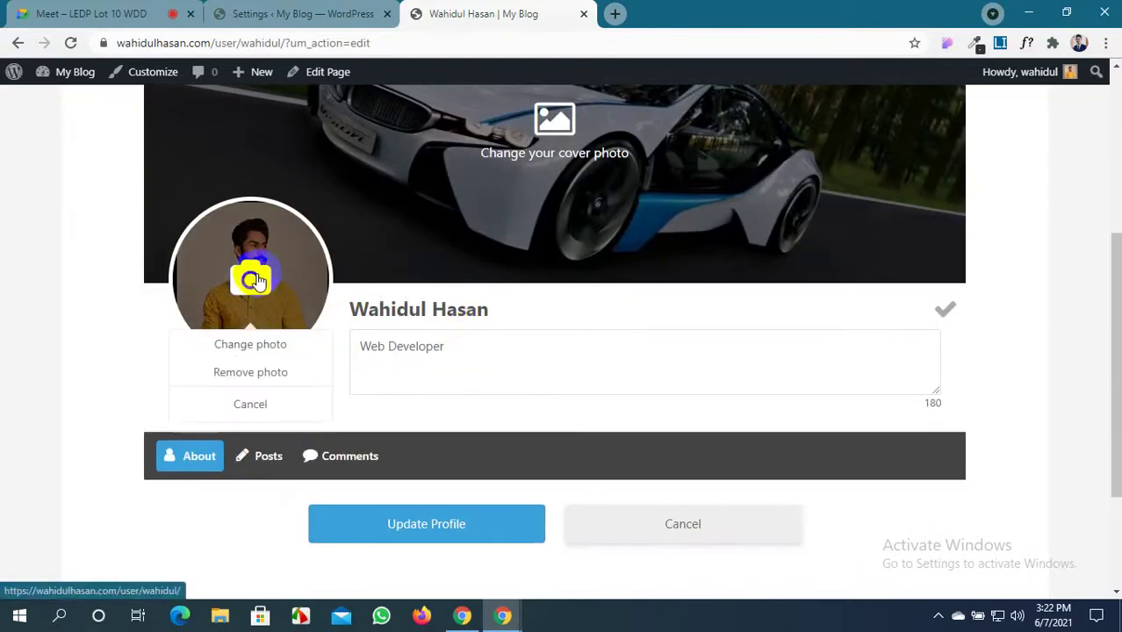
pyautogui.click(261, 343)
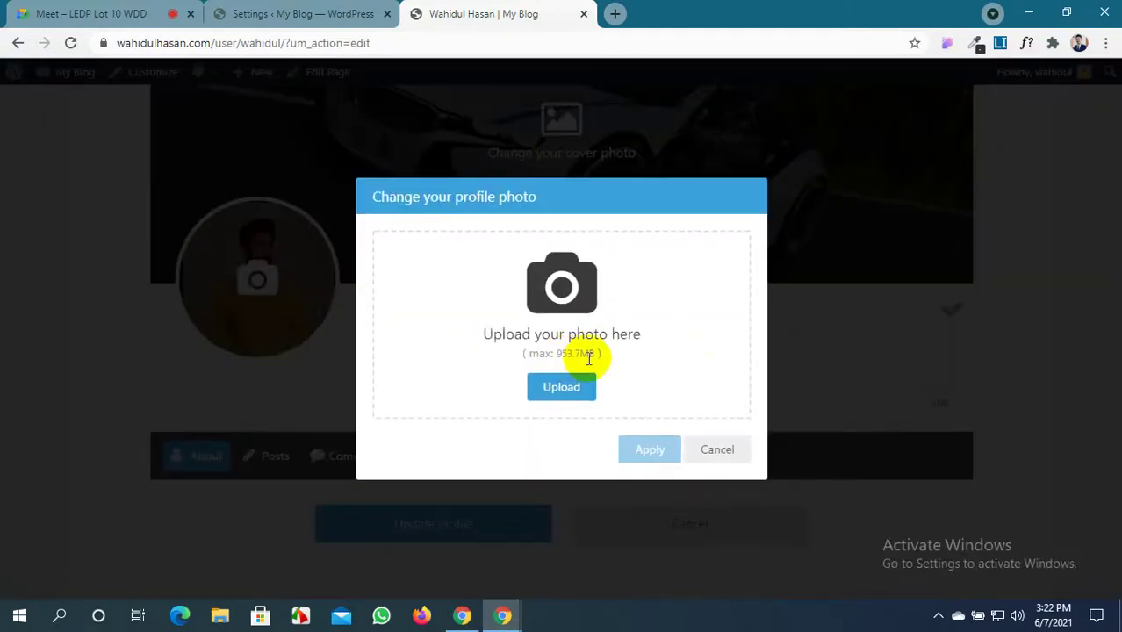
pyautogui.click(697, 449)
# Copy the Profile Photo Maximum File Size value from the Uploads settings and search Google for "999999999 byte" in a new tab
pyautogui.click(332, 19)
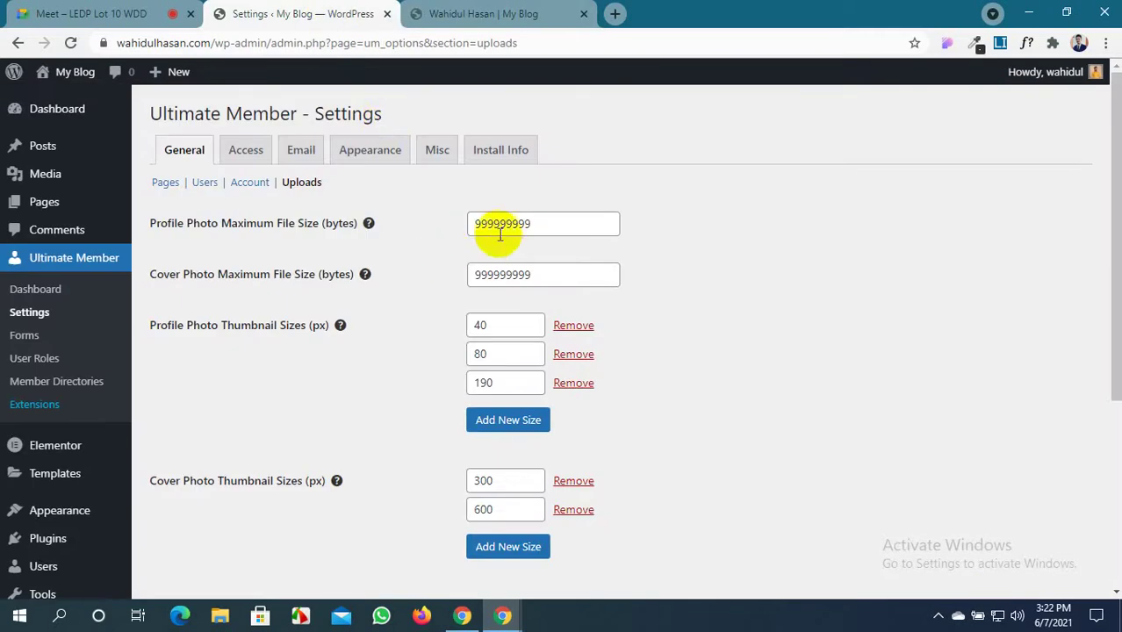
pyautogui.moveTo(531, 223); pyautogui.dragTo(472, 223)
pyautogui.hotkey('ctrl', 'c')
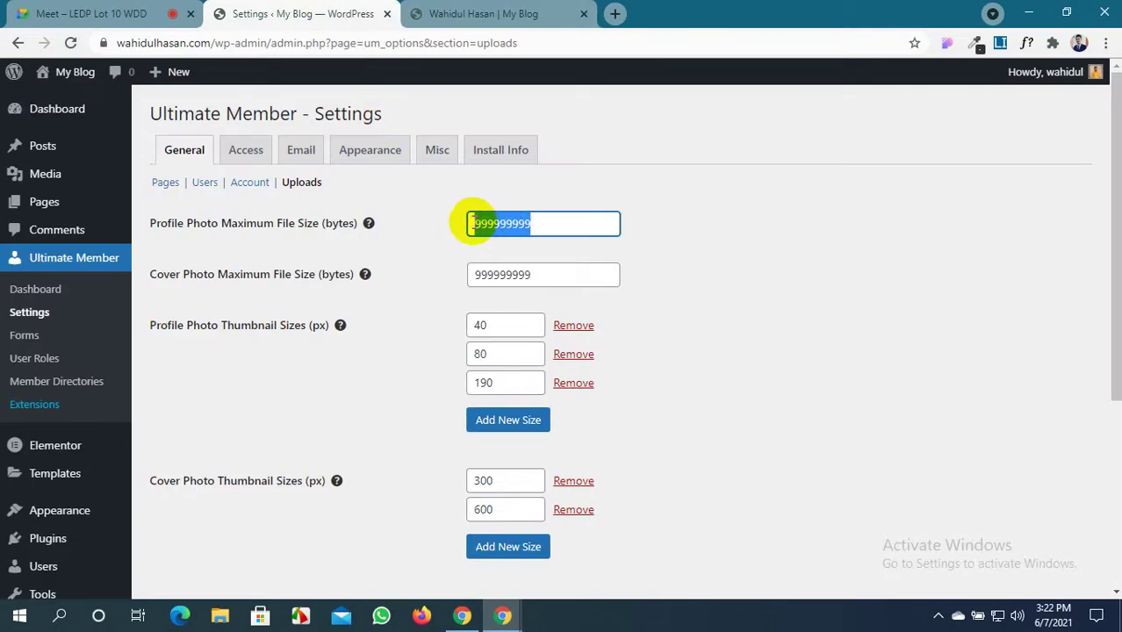
pyautogui.click(615, 13)
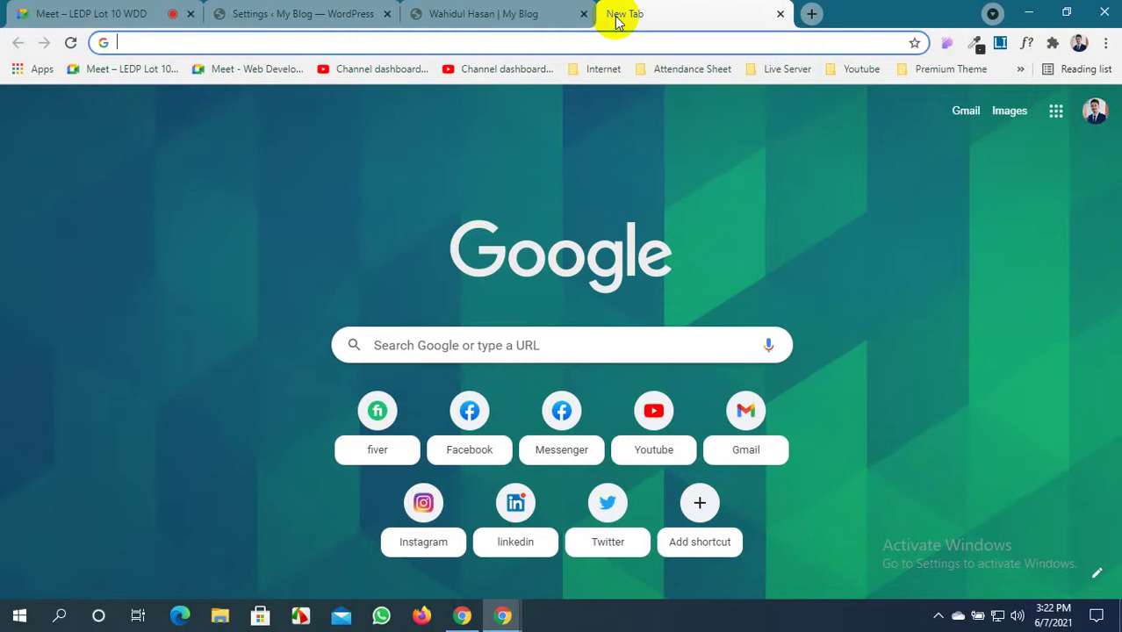
pyautogui.hotkey('ctrl', 'v')
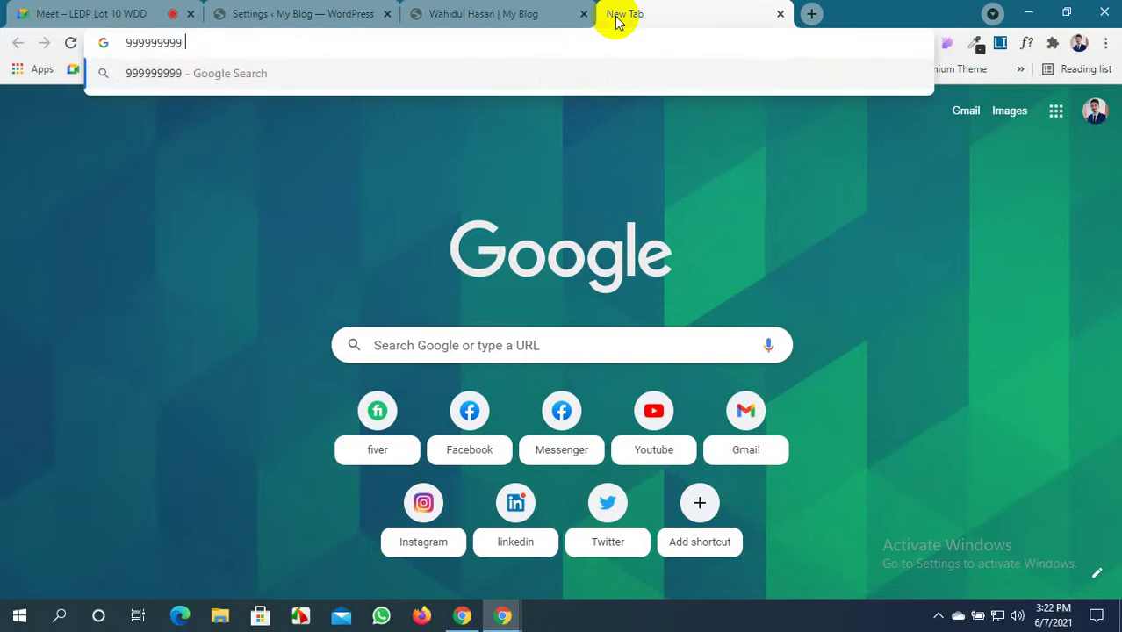
pyautogui.write('byte')
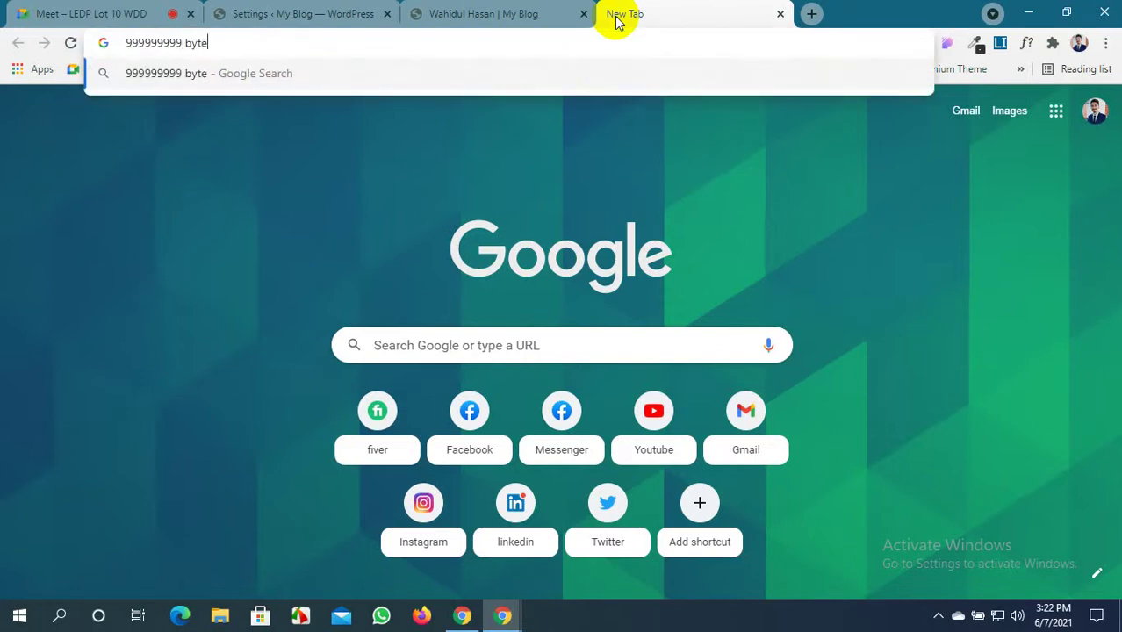
pyautogui.press('Return')
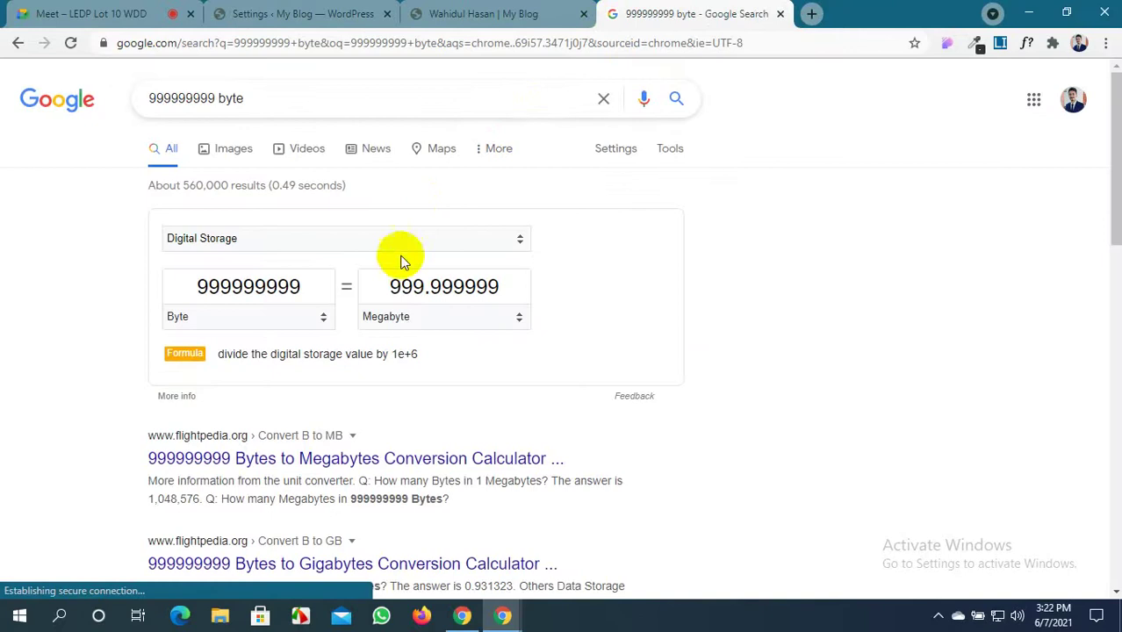
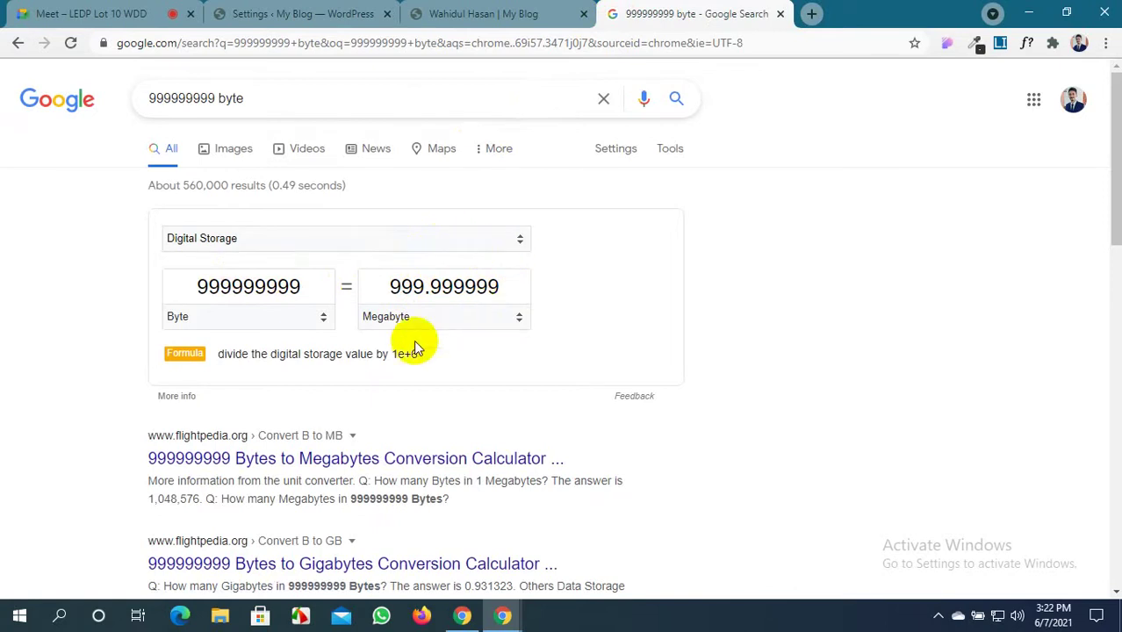
# Switch the storage converter to output bytes and convert 10 megabytes
pyautogui.scroll(-1, 326, 338)
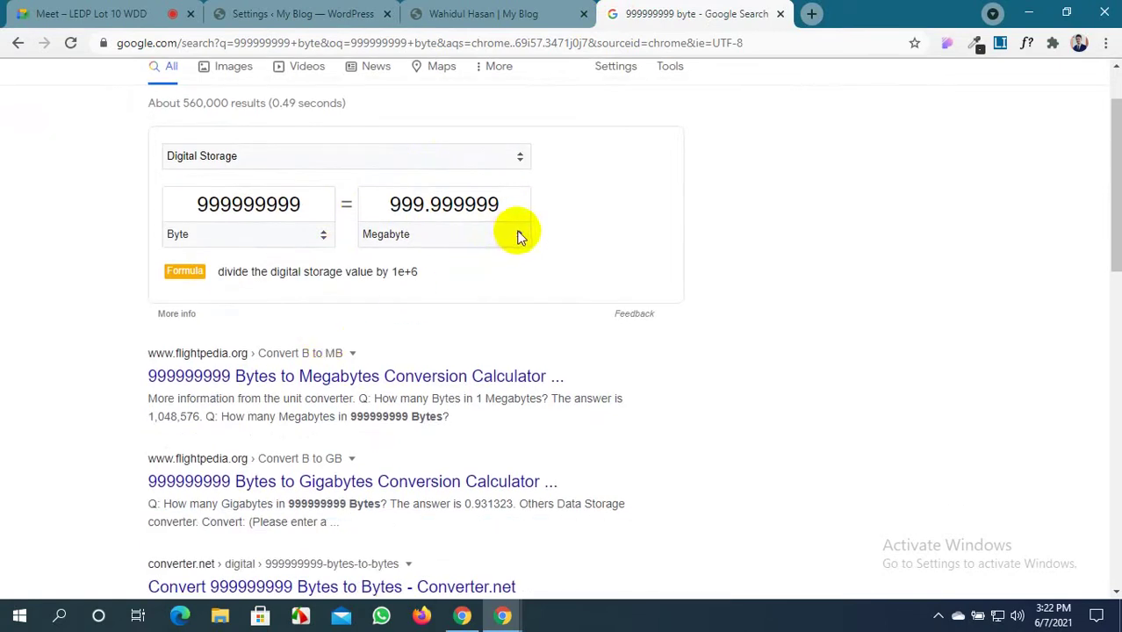
pyautogui.click(518, 235)
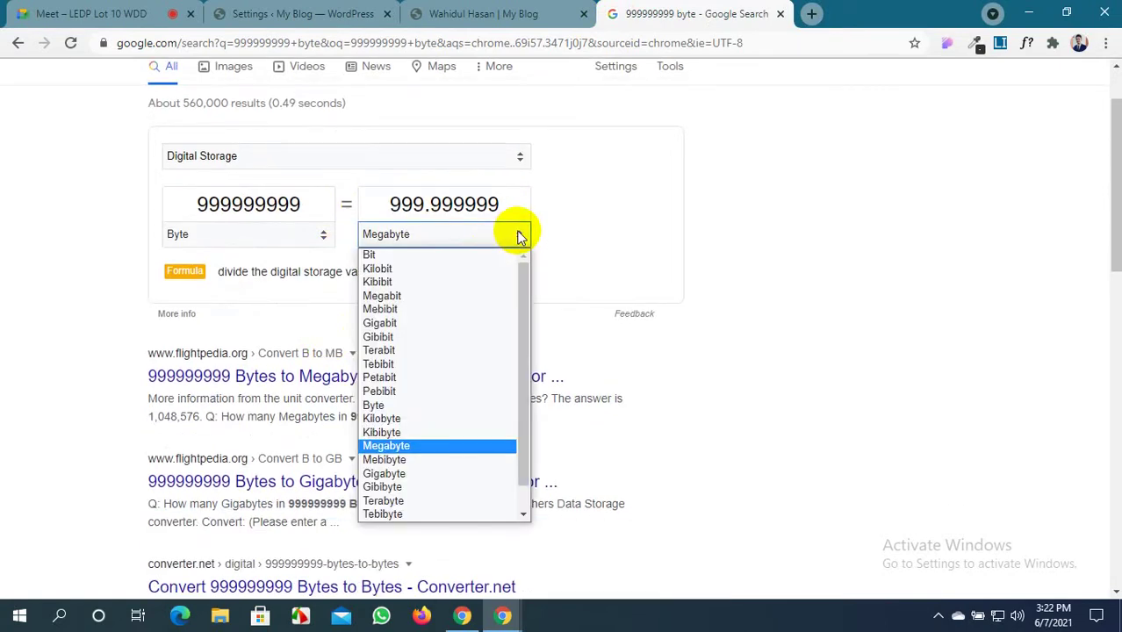
pyautogui.click(405, 405)
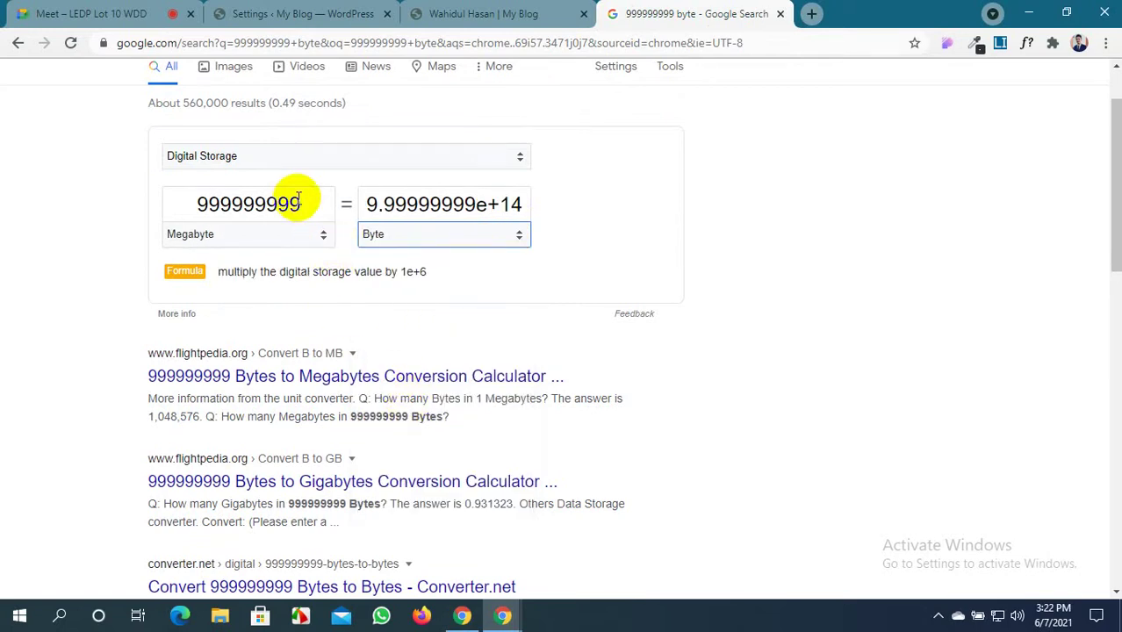
pyautogui.moveTo(298, 201); pyautogui.dragTo(191, 201)
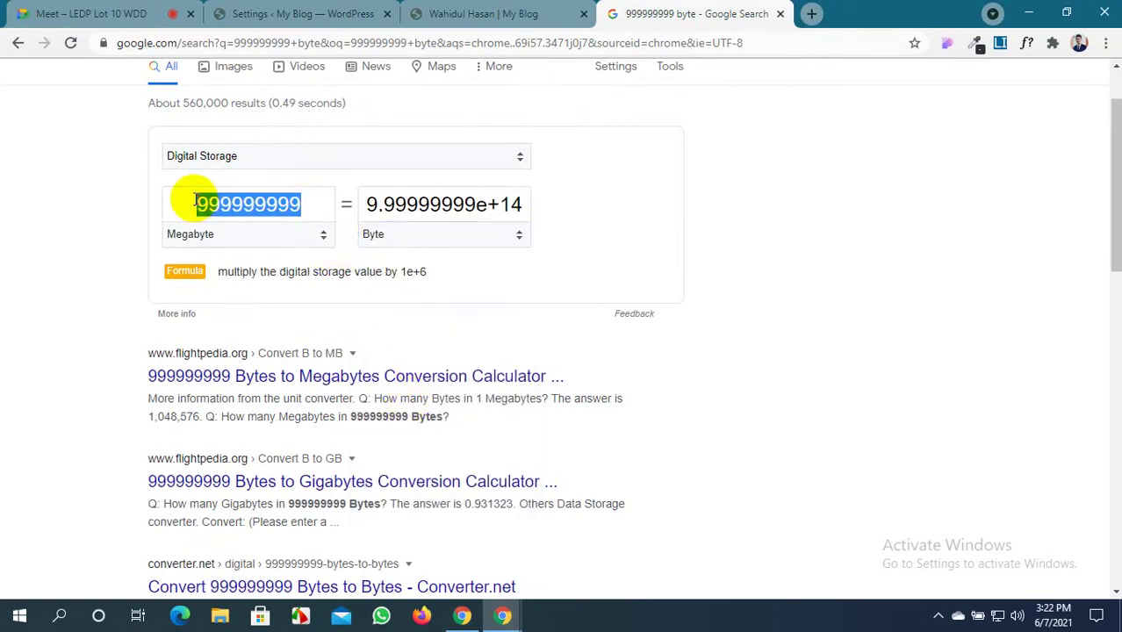
pyautogui.write('10')
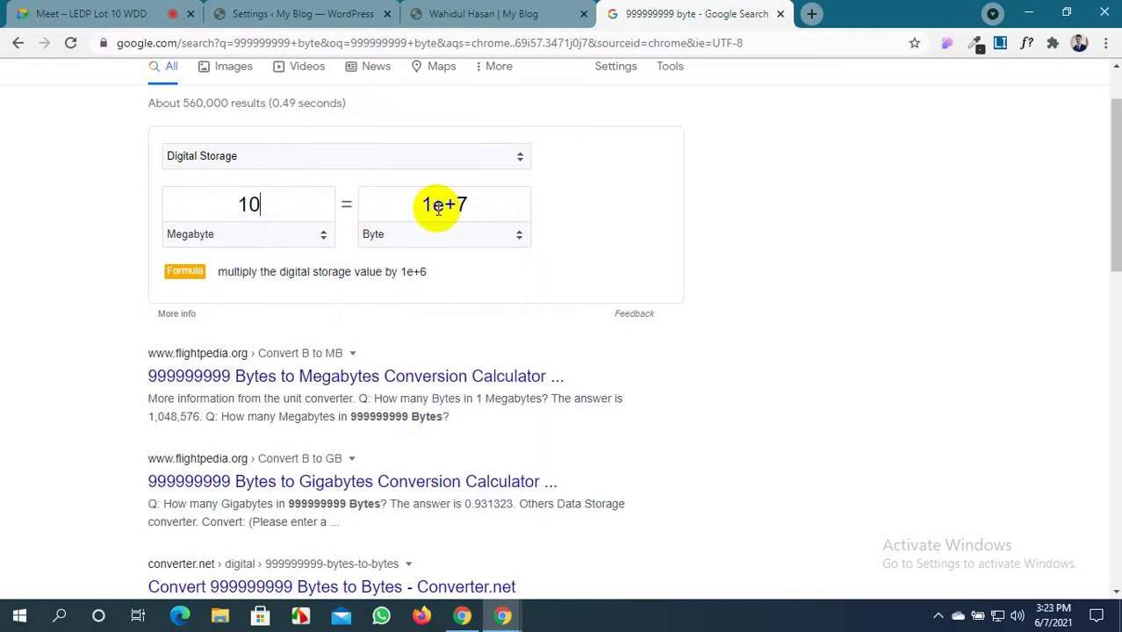
# Switch the converter back to megabyte output and convert 100000 bytes
pyautogui.click(505, 243)
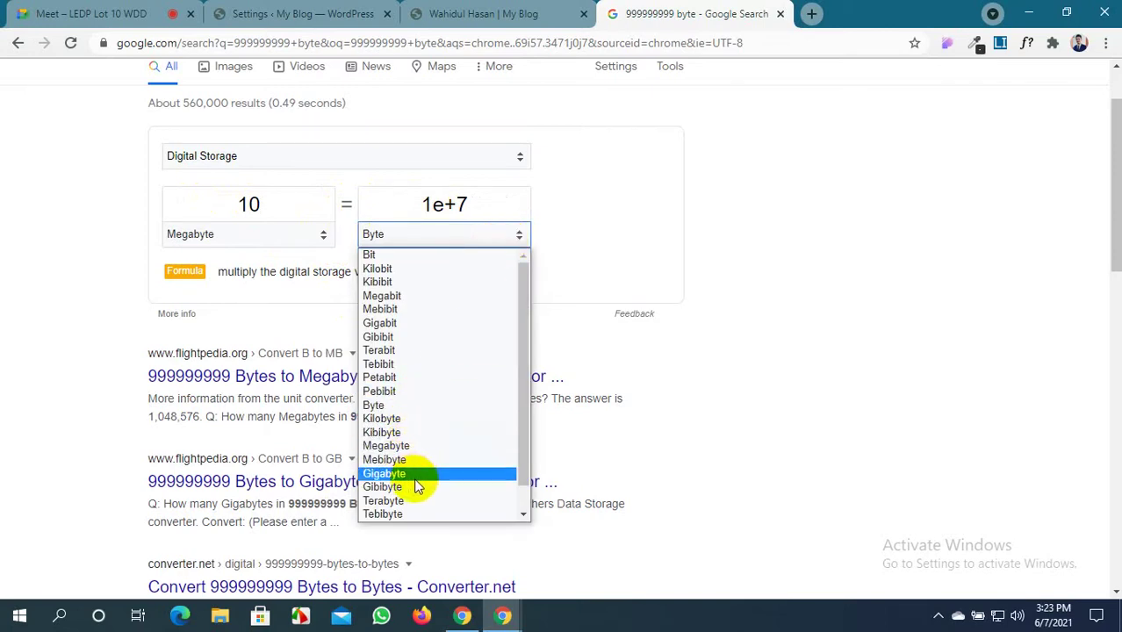
pyautogui.click(420, 446)
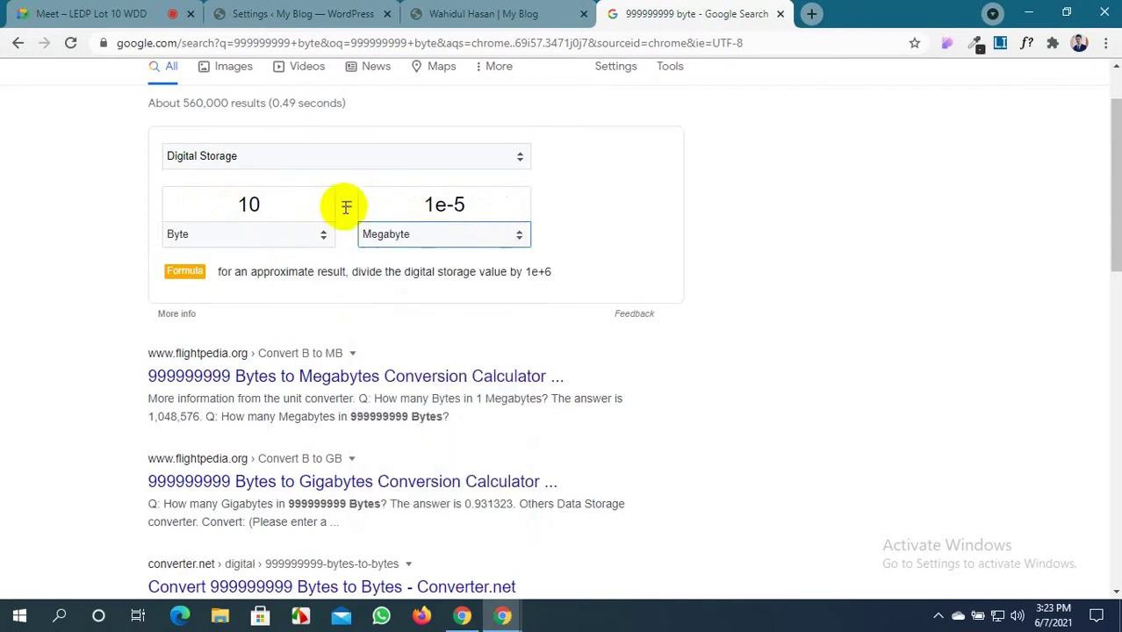
pyautogui.click(259, 203)
pyautogui.doubleClick(260, 204)
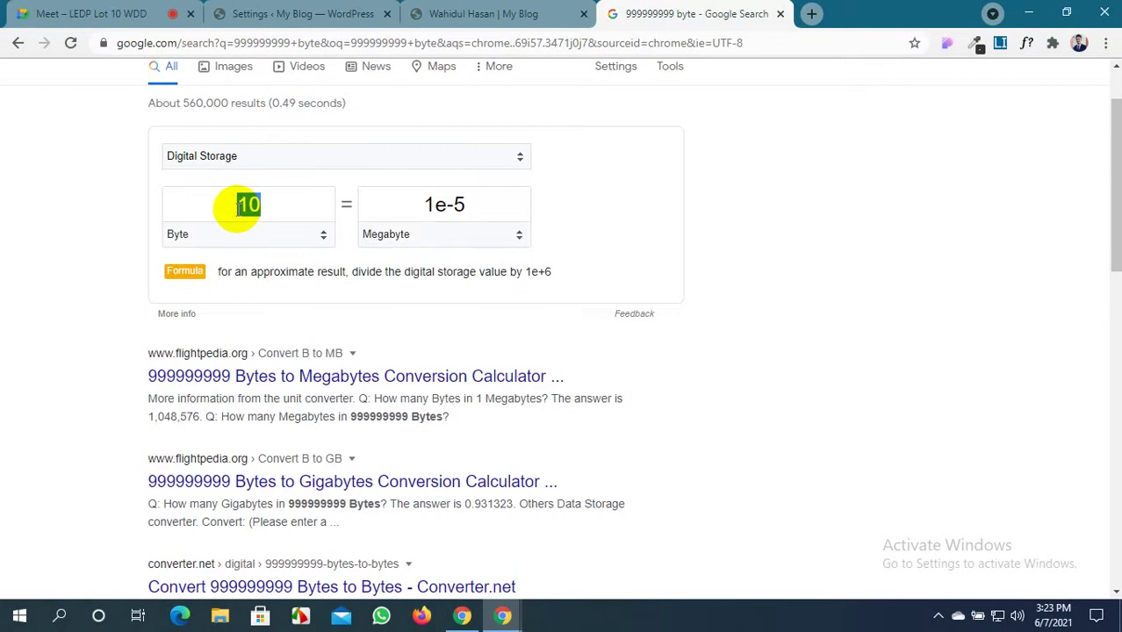
pyautogui.press('BackSpace')
pyautogui.write('1000')
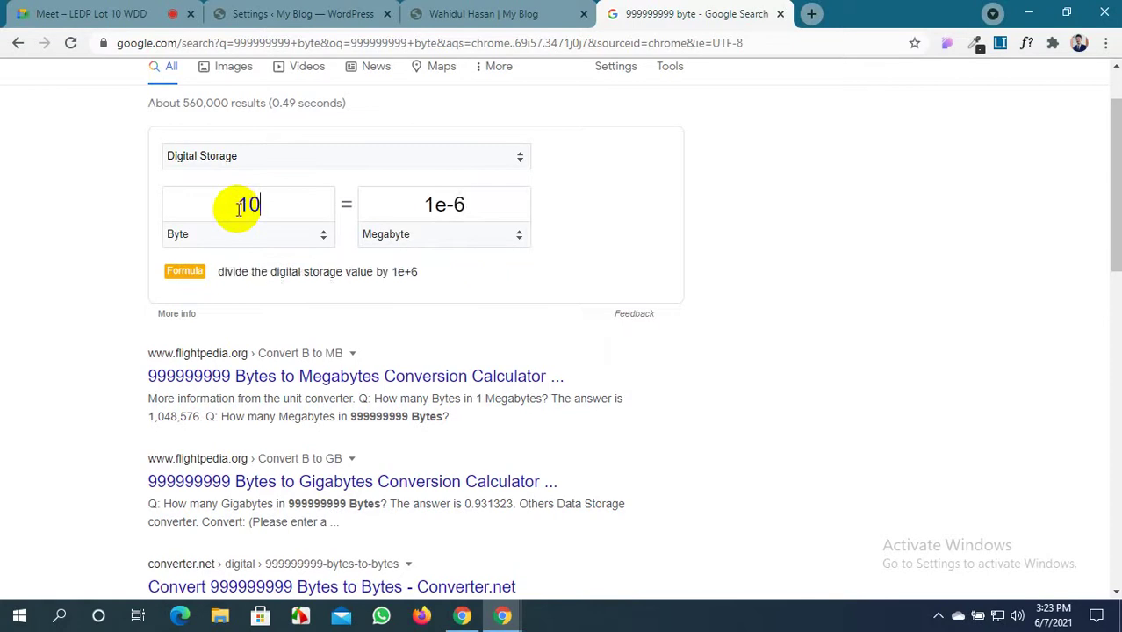
pyautogui.write('00')
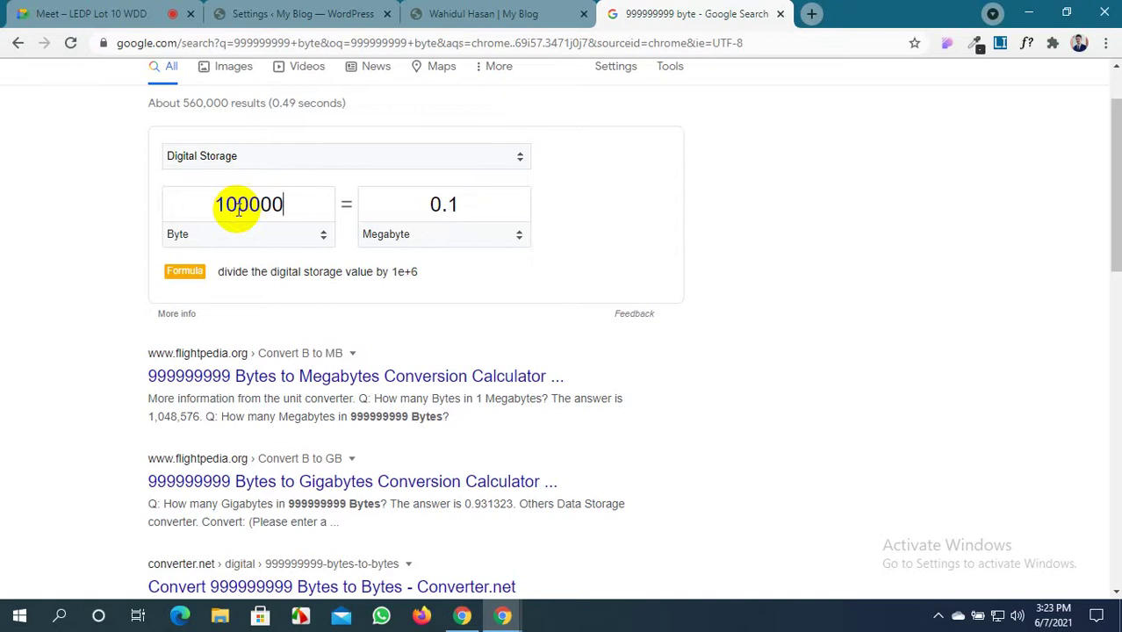
# Clear the byte value and convert 1000000 bytes to megabytes
pyautogui.press('BackSpace')
pyautogui.press('BackSpace')
pyautogui.press('BackSpace')
pyautogui.press('BackSpace')
pyautogui.press('BackSpace')
pyautogui.press('BackSpace')
pyautogui.write('1')
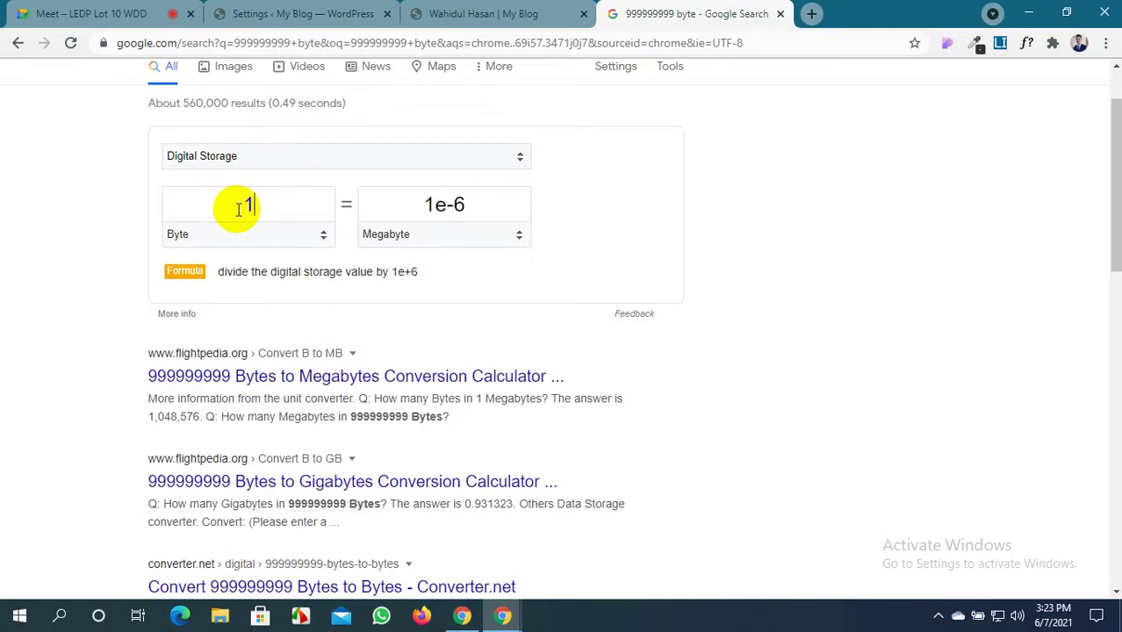
pyautogui.press('BackSpace')
pyautogui.write('100')
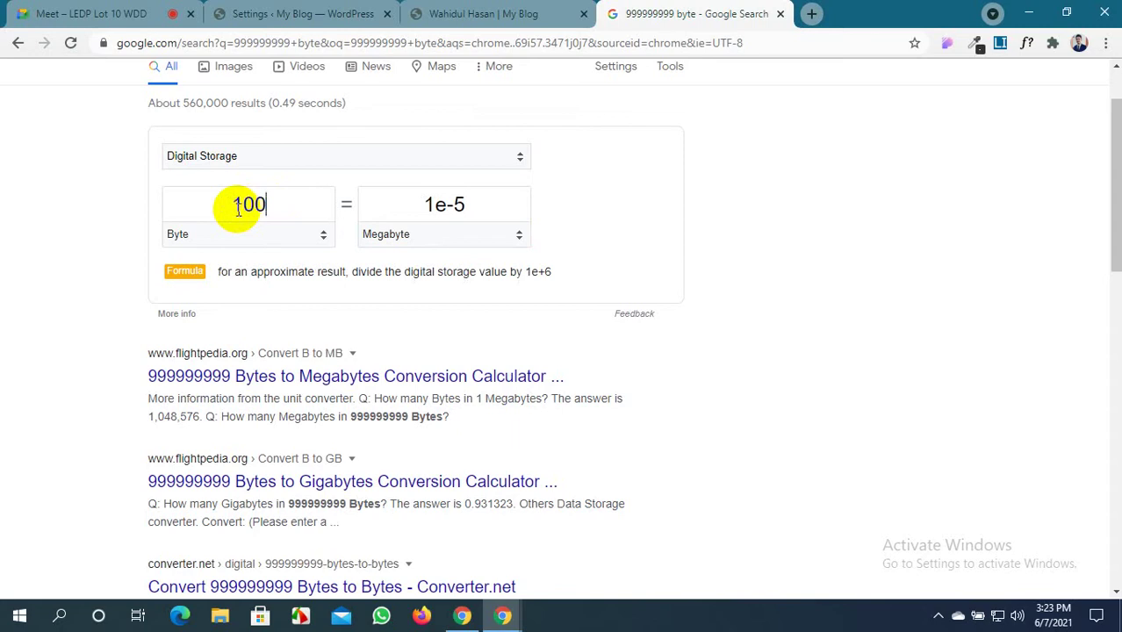
pyautogui.write('0000')
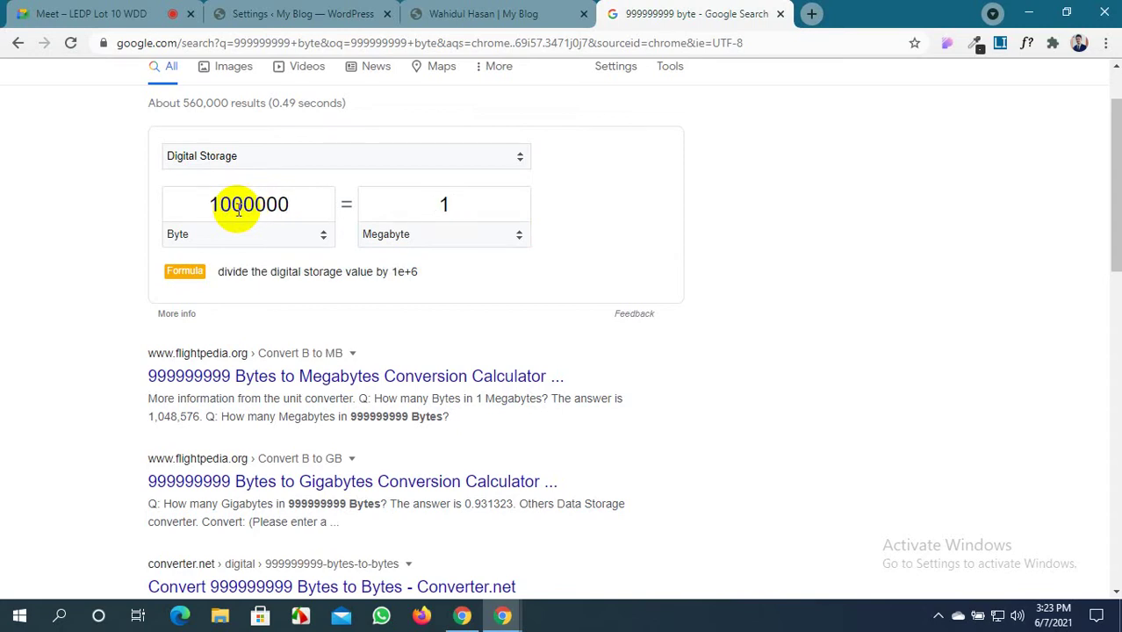
# Convert 9999999 bytes to megabytes and copy the byte value
pyautogui.doubleClick(234, 207)
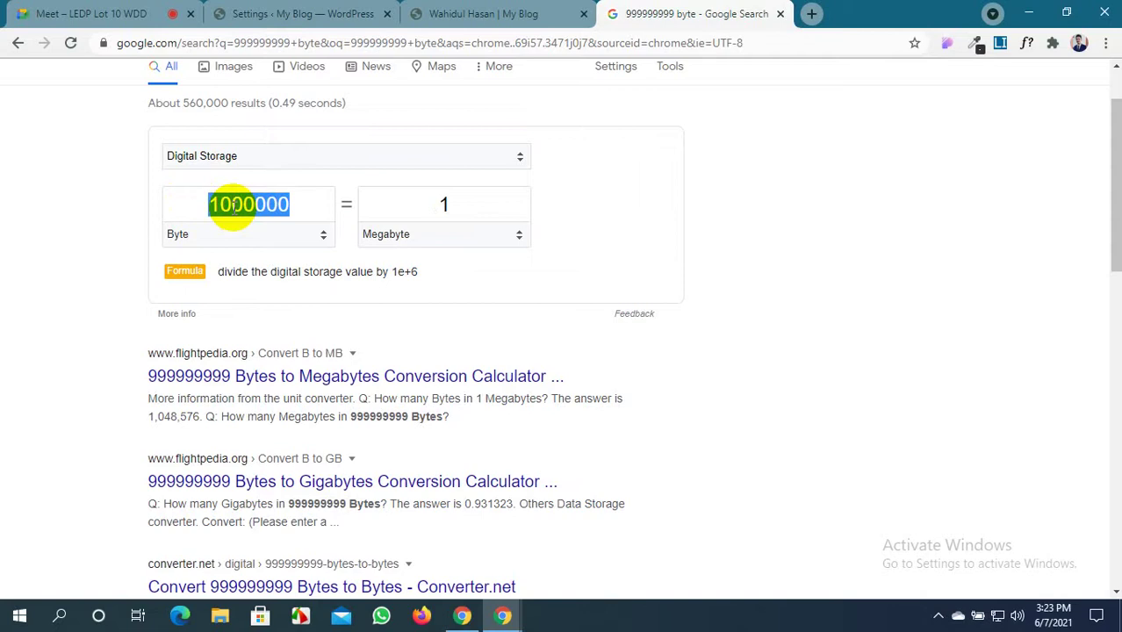
pyautogui.press('BackSpace')
pyautogui.write('9')
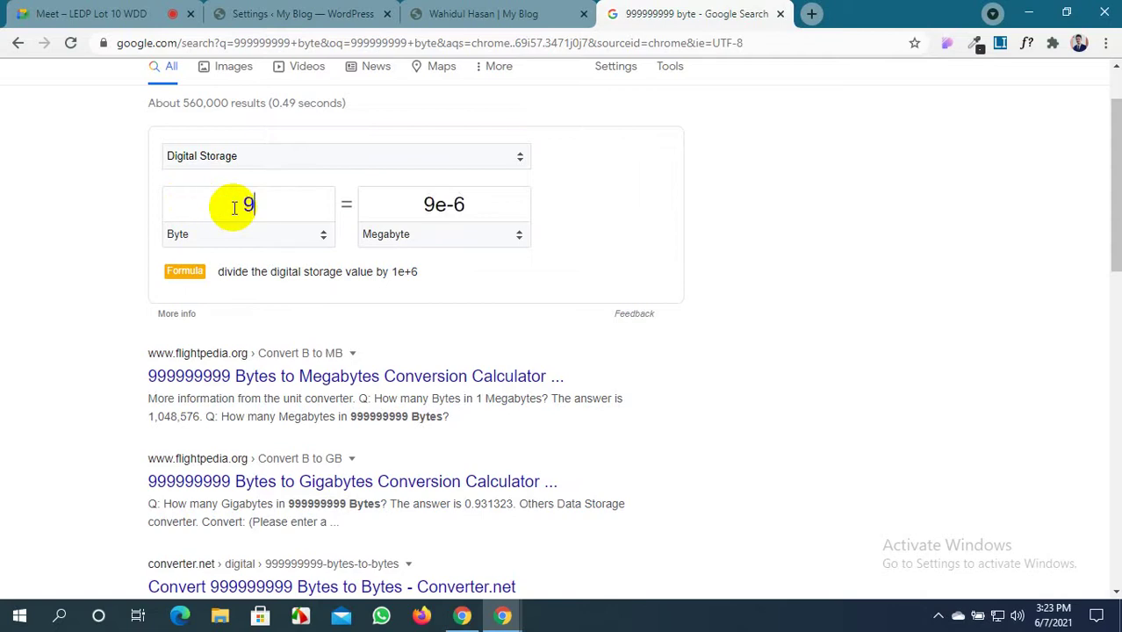
pyautogui.write('9999')
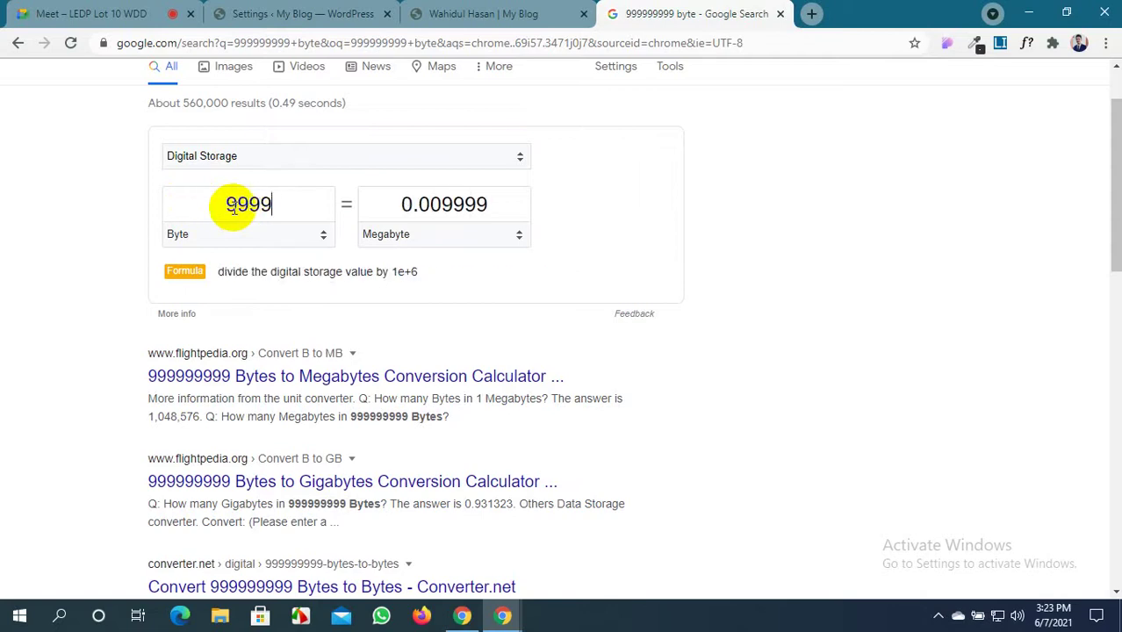
pyautogui.write('999')
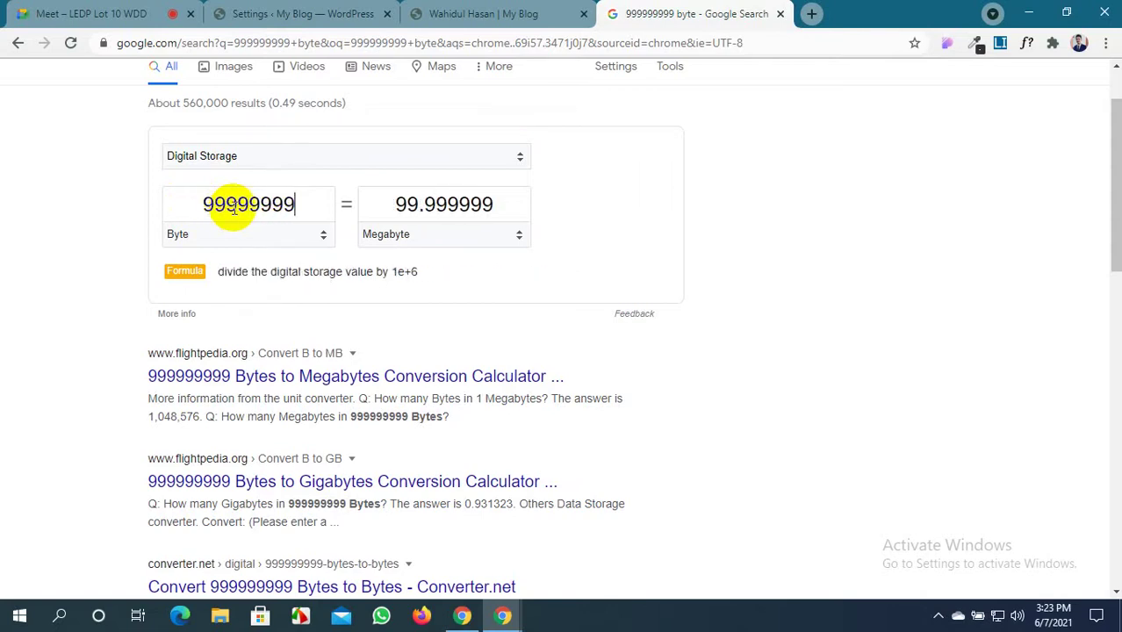
pyautogui.press('BackSpace')
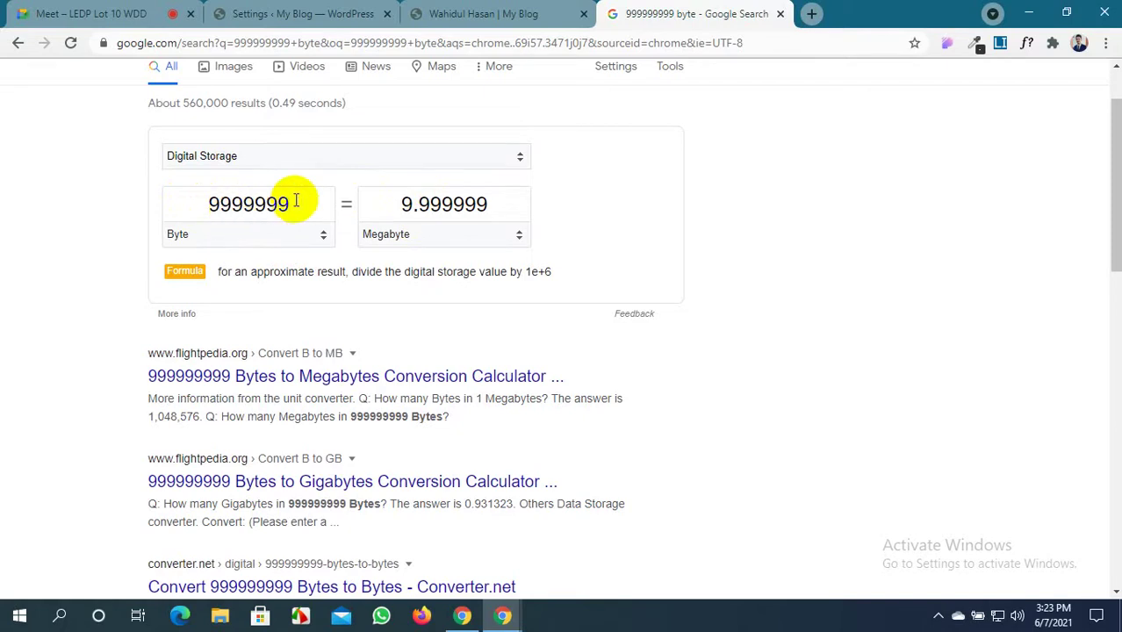
pyautogui.moveTo(296, 201); pyautogui.dragTo(187, 193)
pyautogui.hotkey('ctrl', 'c')
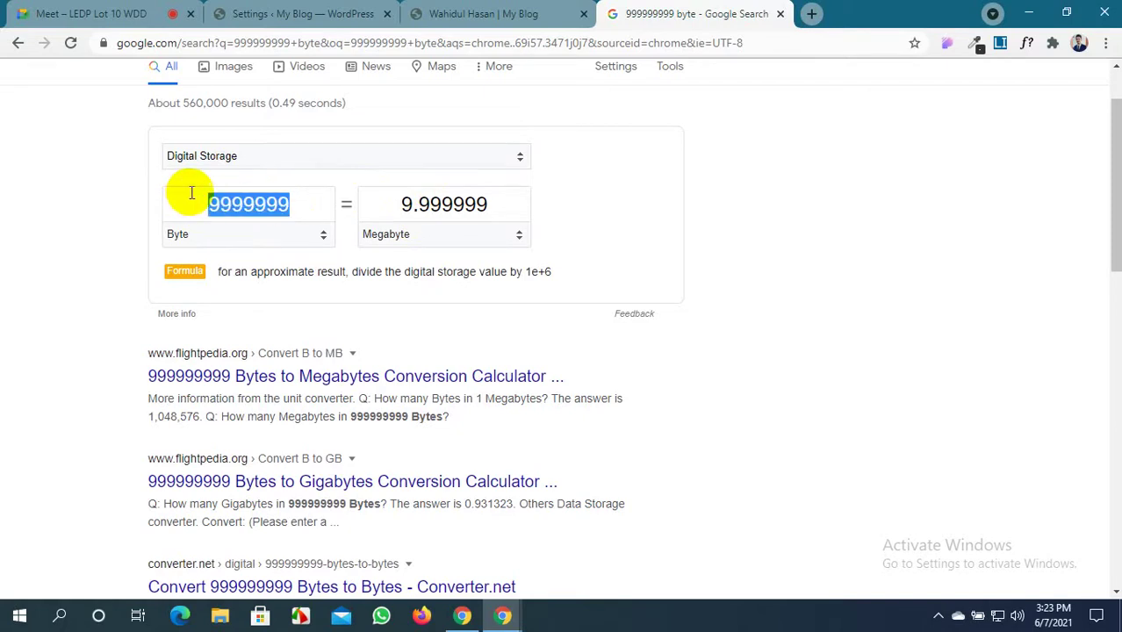
# Set the Profile Photo and Cover Photo Maximum File Size to 9999999 bytes in the Ultimate Member Uploads settings and save the changes
pyautogui.click(499, 9)
pyautogui.click(327, 13)
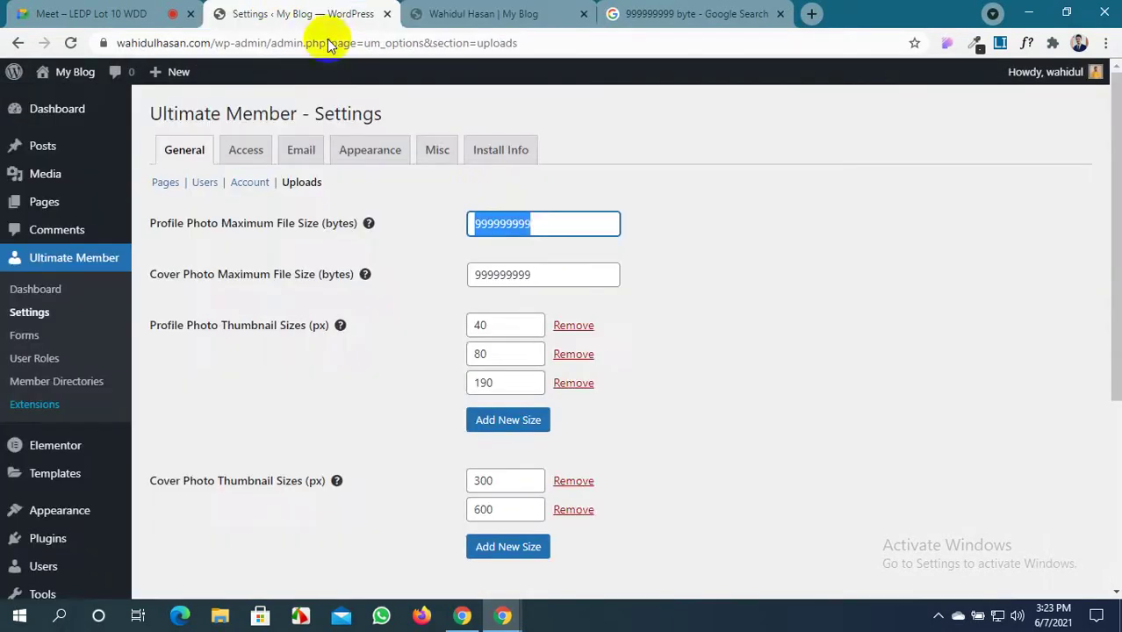
pyautogui.moveTo(539, 227); pyautogui.dragTo(465, 225)
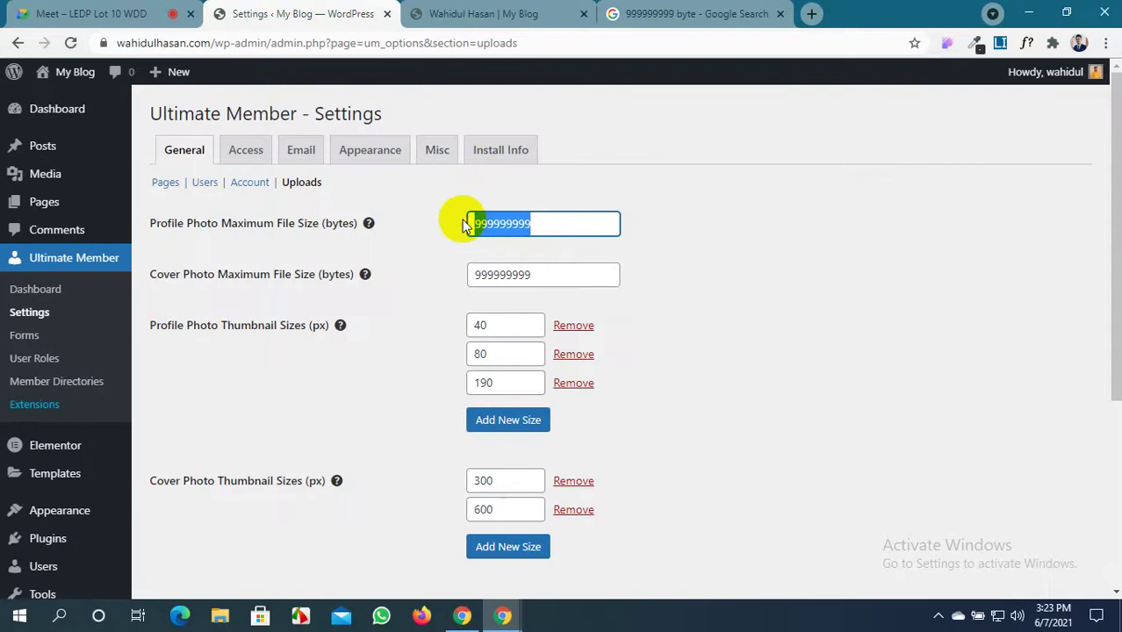
pyautogui.hotkey('ctrl', 'v')
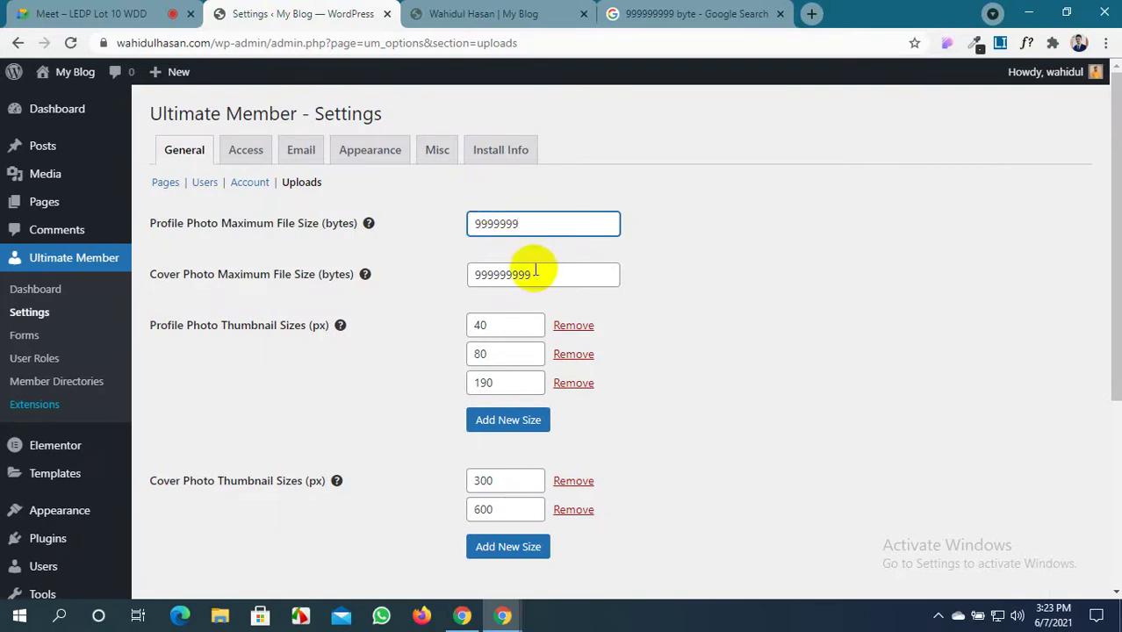
pyautogui.moveTo(545, 274); pyautogui.dragTo(472, 281)
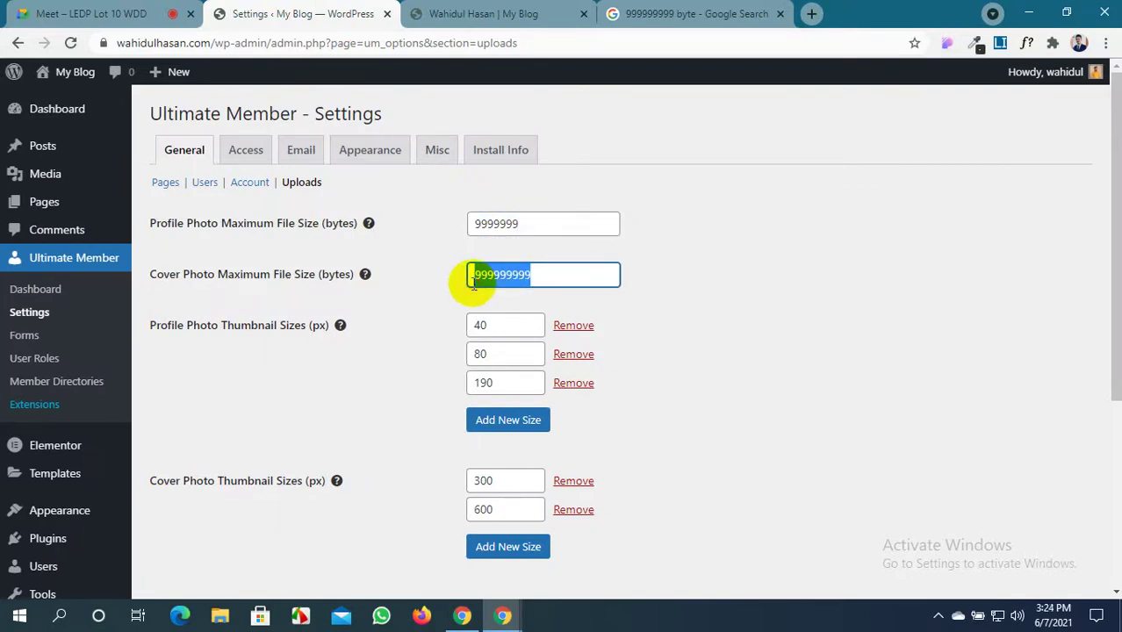
pyautogui.hotkey('ctrl', 'v')
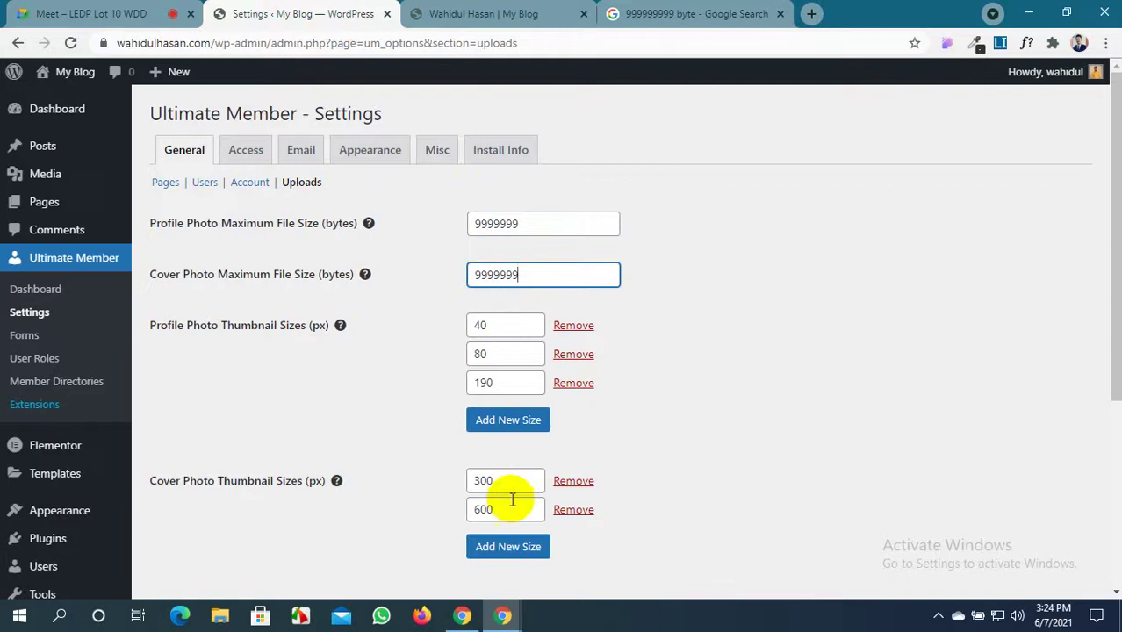
pyautogui.scroll(-3, 508, 499)
pyautogui.click(225, 512)
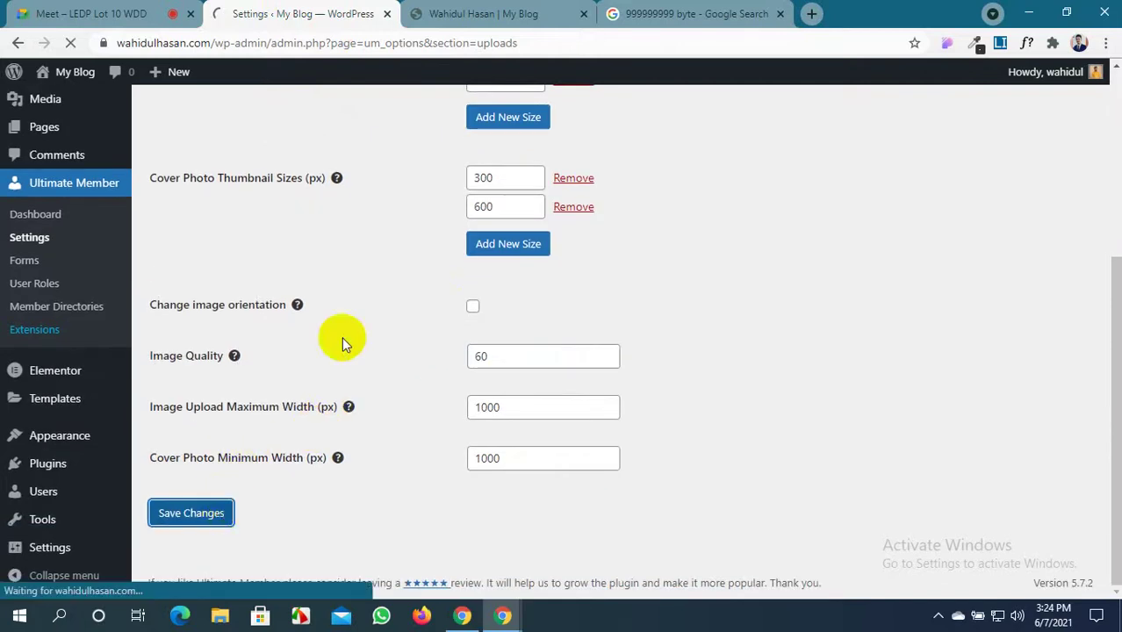
# Reload the front-end profile edit page, check the size limit in the profile photo upload dialog, and cancel the upload
pyautogui.click(552, 9)
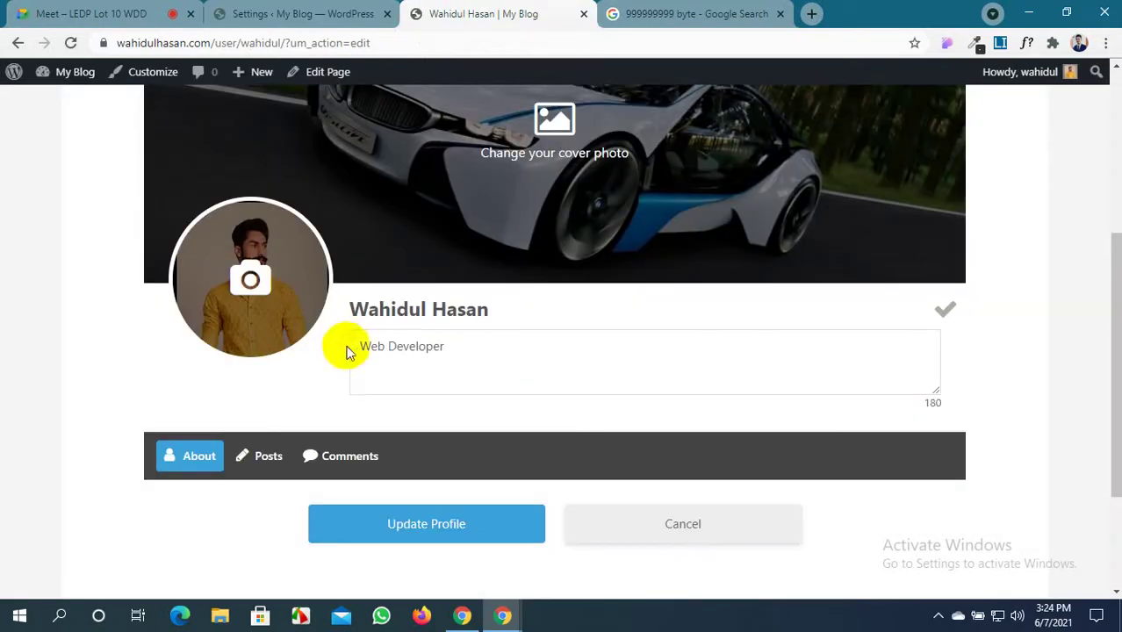
pyautogui.click(70, 42)
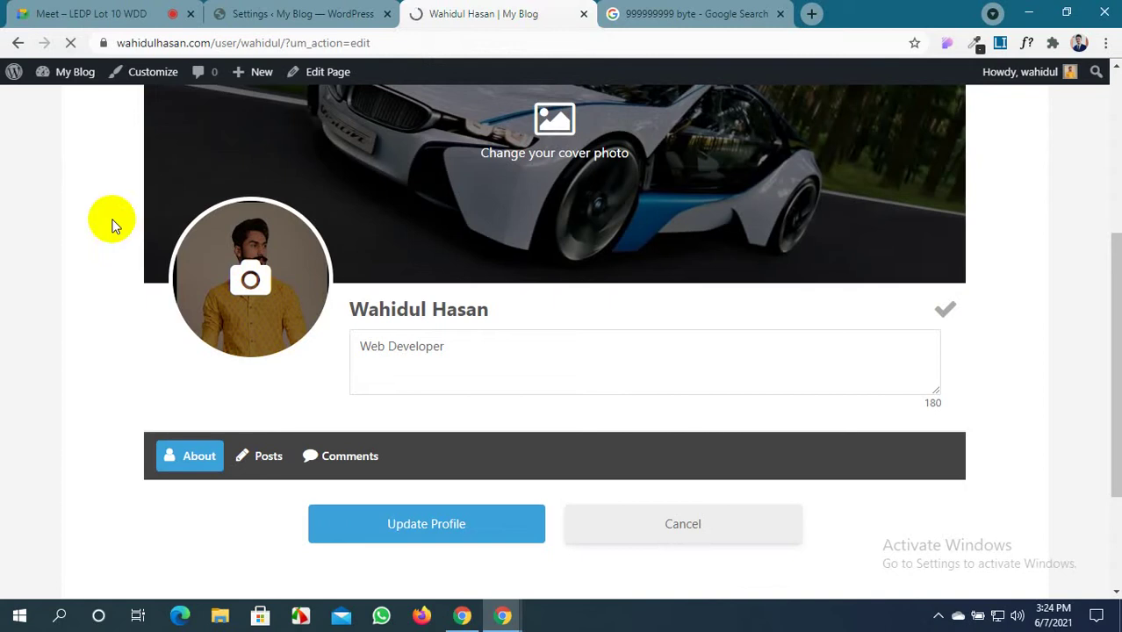
pyautogui.scroll(-2, 111, 220)
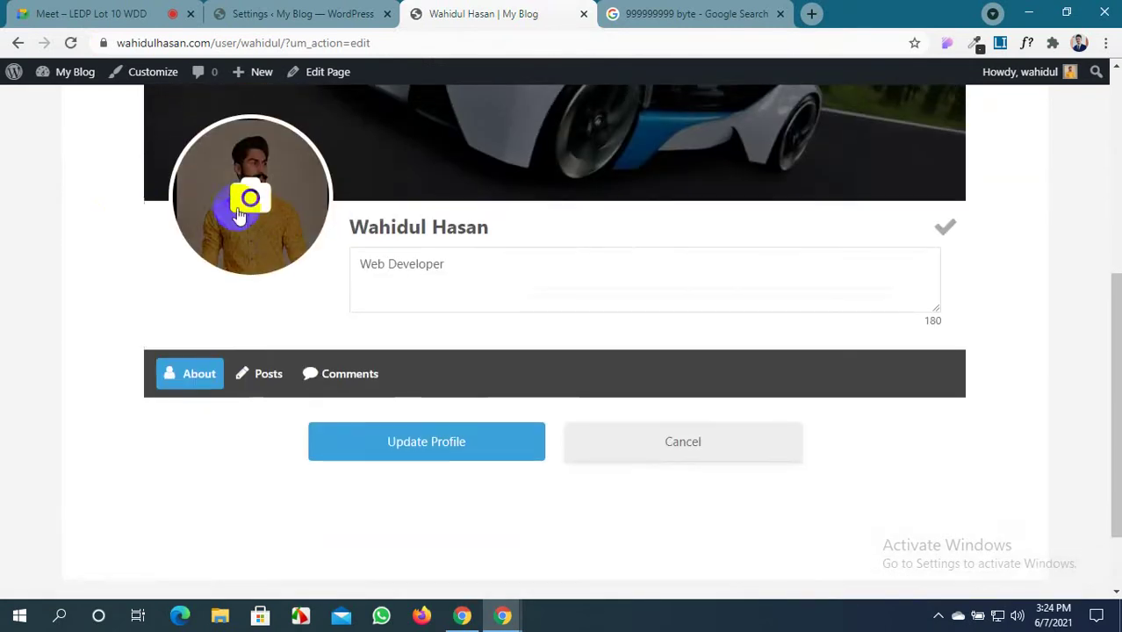
pyautogui.click(245, 203)
pyautogui.click(250, 260)
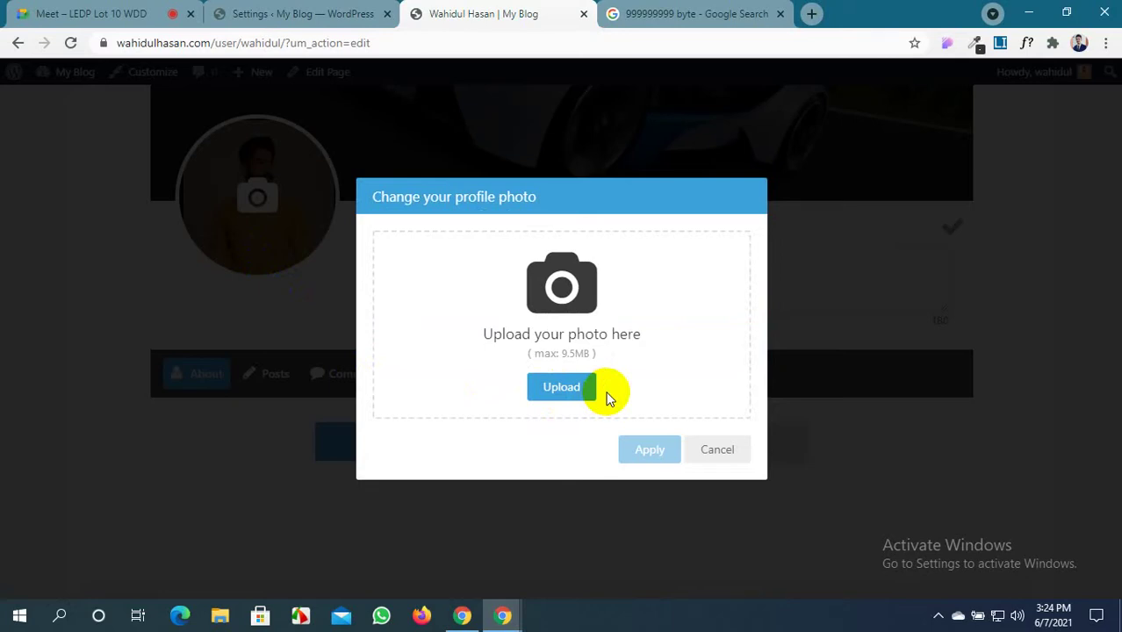
pyautogui.click(715, 450)
# Return to the Uploads settings, read the help for Profile Photo Thumbnail Sizes, and add a 200 px size
pyautogui.click(221, 9)
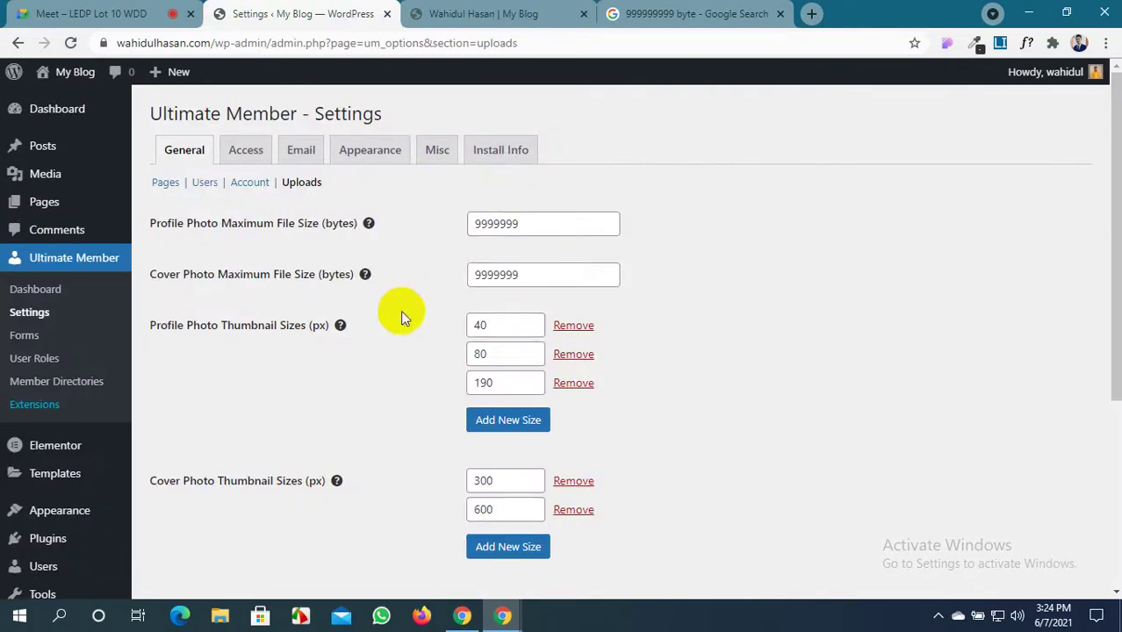
pyautogui.scroll(-1, 399, 316)
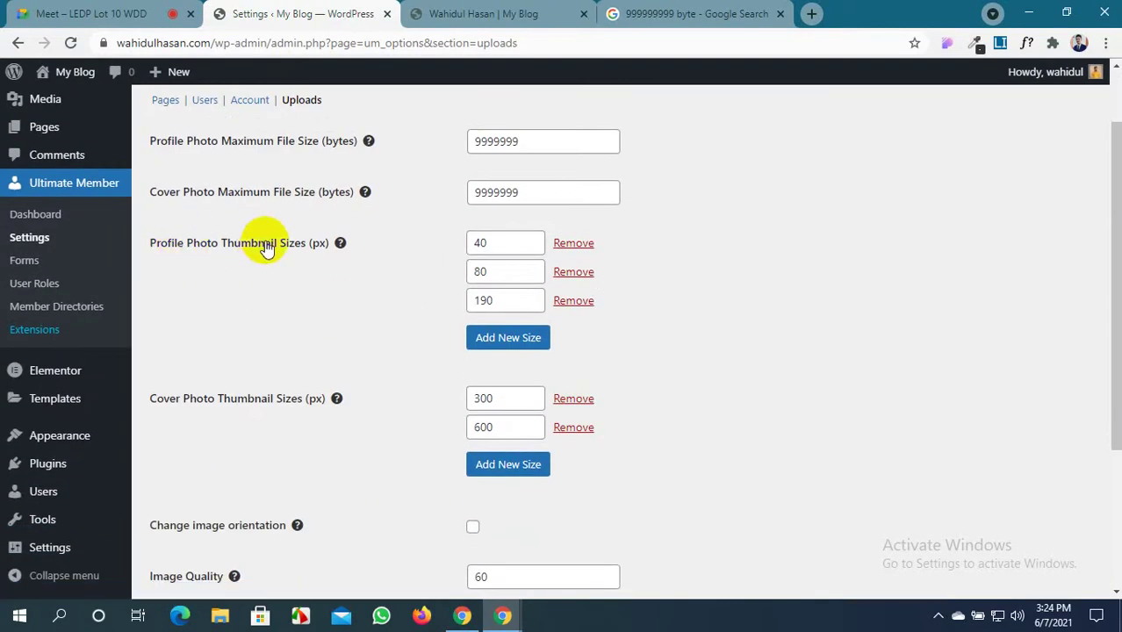
pyautogui.moveTo(499, 243); pyautogui.dragTo(470, 243)
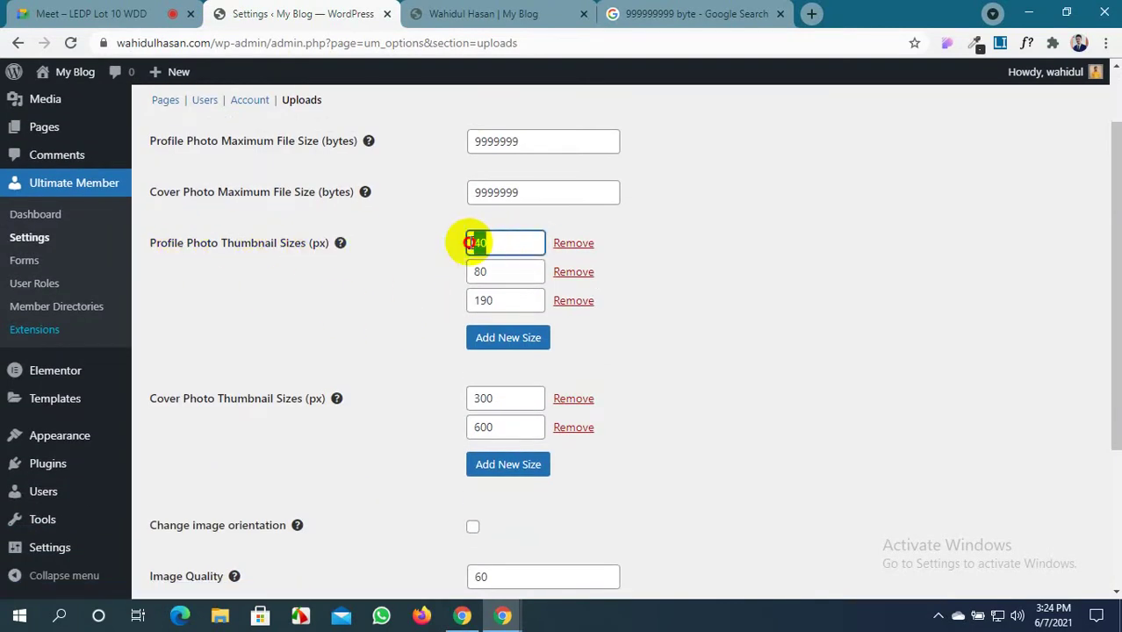
pyautogui.moveTo(341, 245)
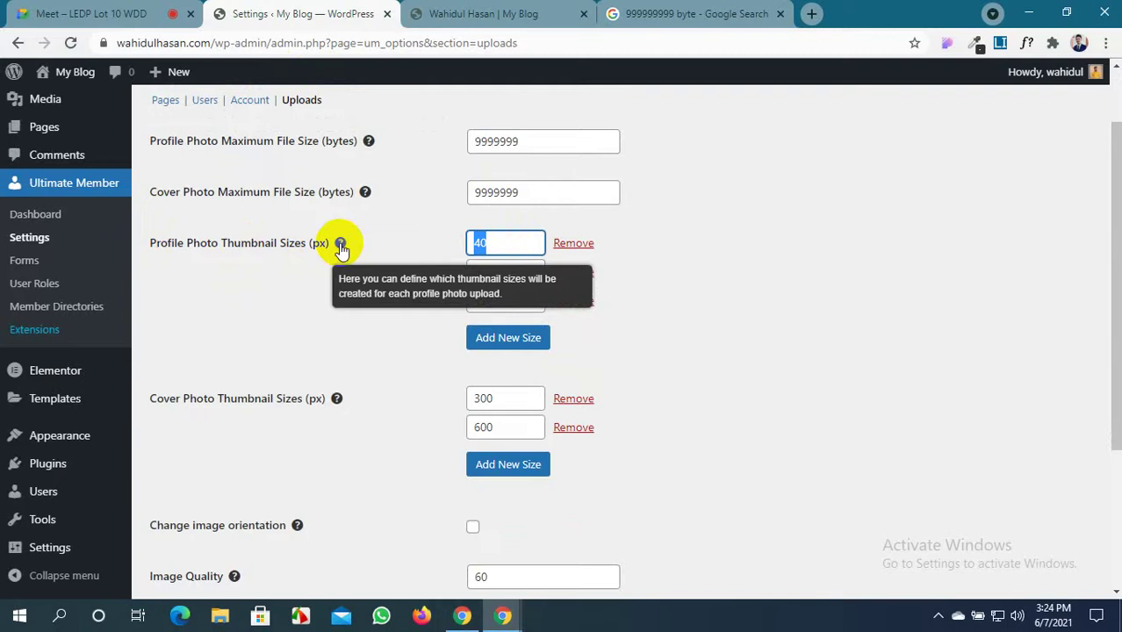
pyautogui.click(789, 288)
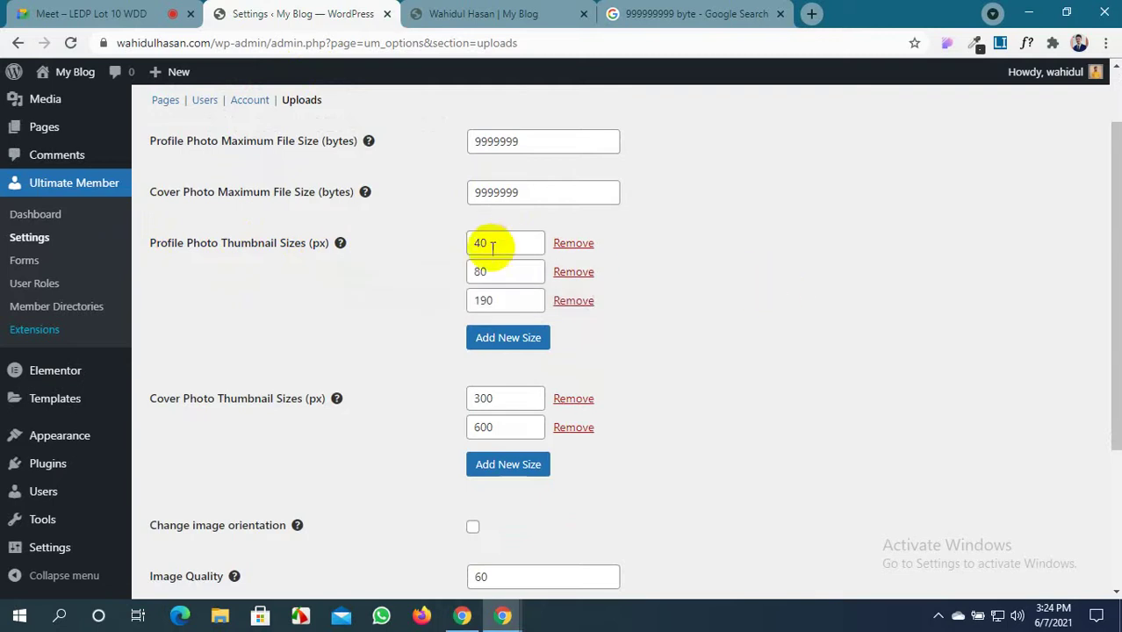
pyautogui.click(541, 345)
pyautogui.click(518, 331)
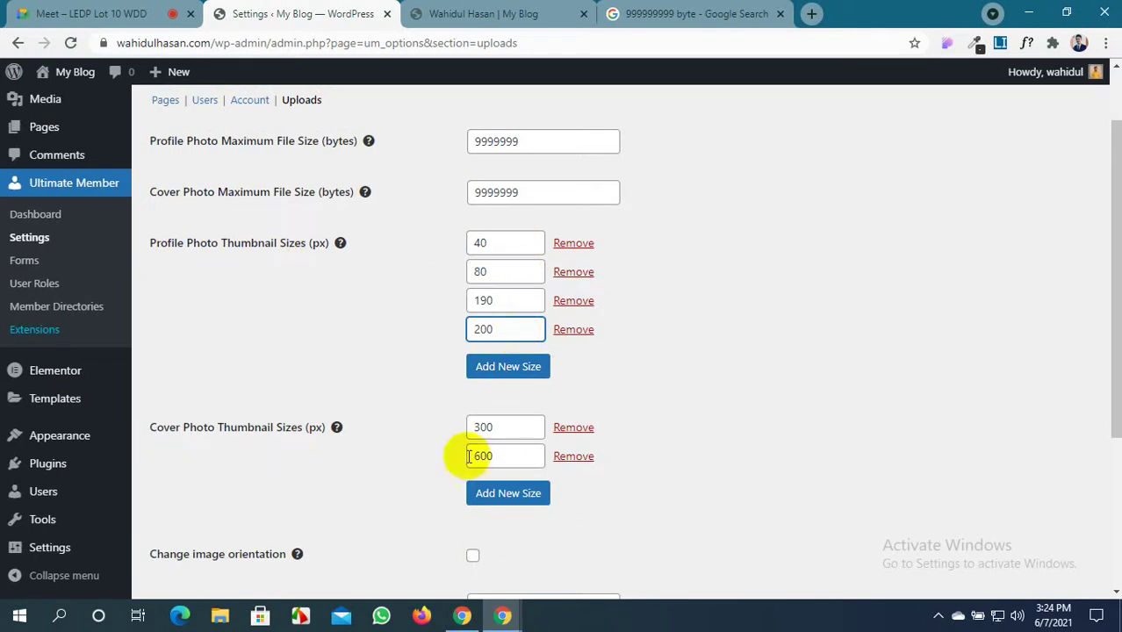
# Add a 230 px size to the Profile Photo Thumbnail Sizes
pyautogui.click(493, 366)
pyautogui.click(491, 362)
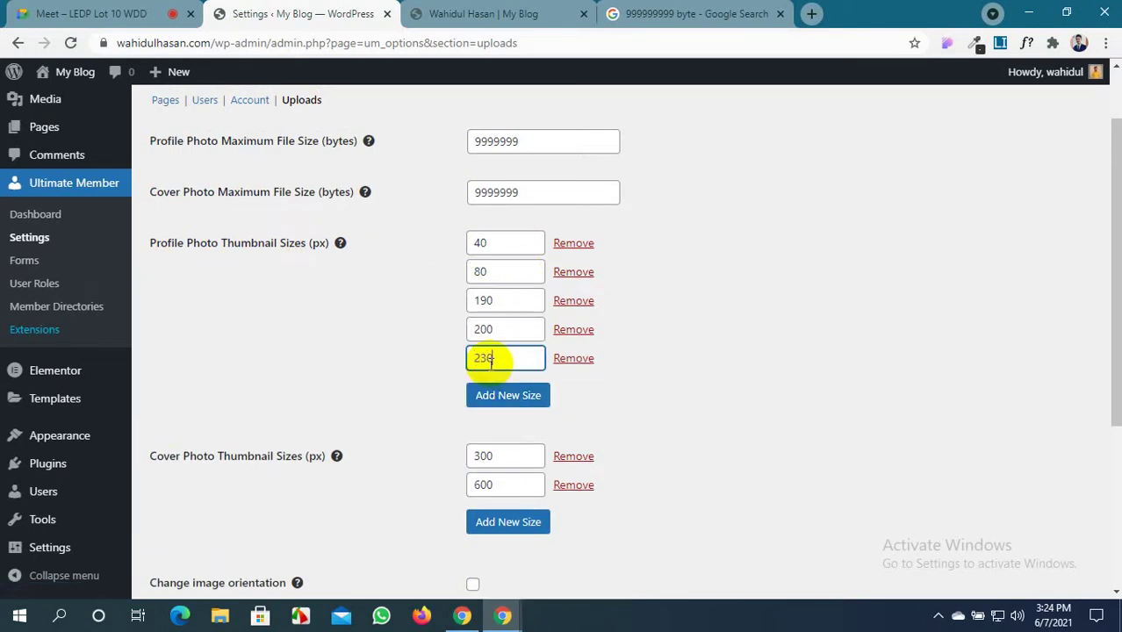
pyautogui.write('230')
# Change the second Cover Photo Thumbnail Size to 400 px and add 600 px and 800 px sizes
pyautogui.scroll(-1, 656, 395)
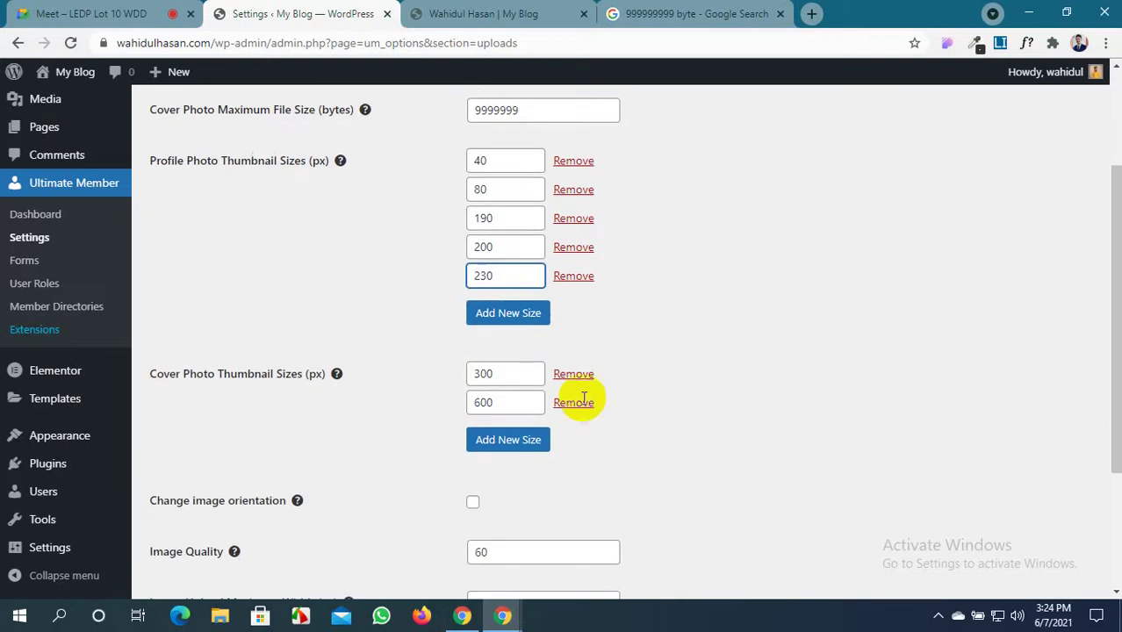
pyautogui.click(493, 440)
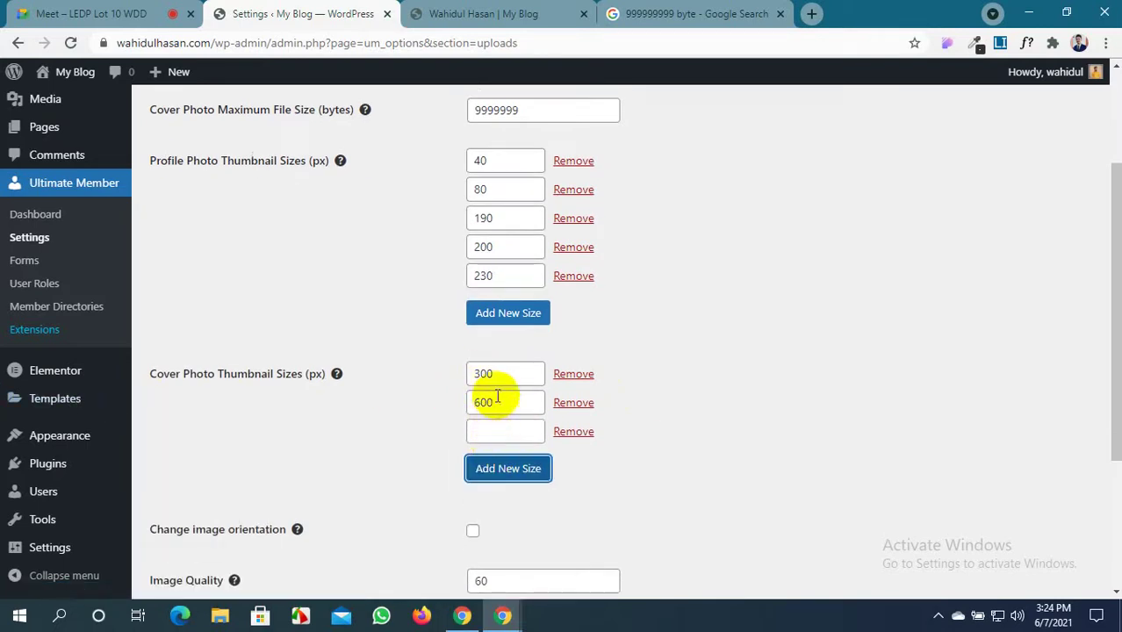
pyautogui.moveTo(497, 396); pyautogui.dragTo(455, 401)
pyautogui.write('400')
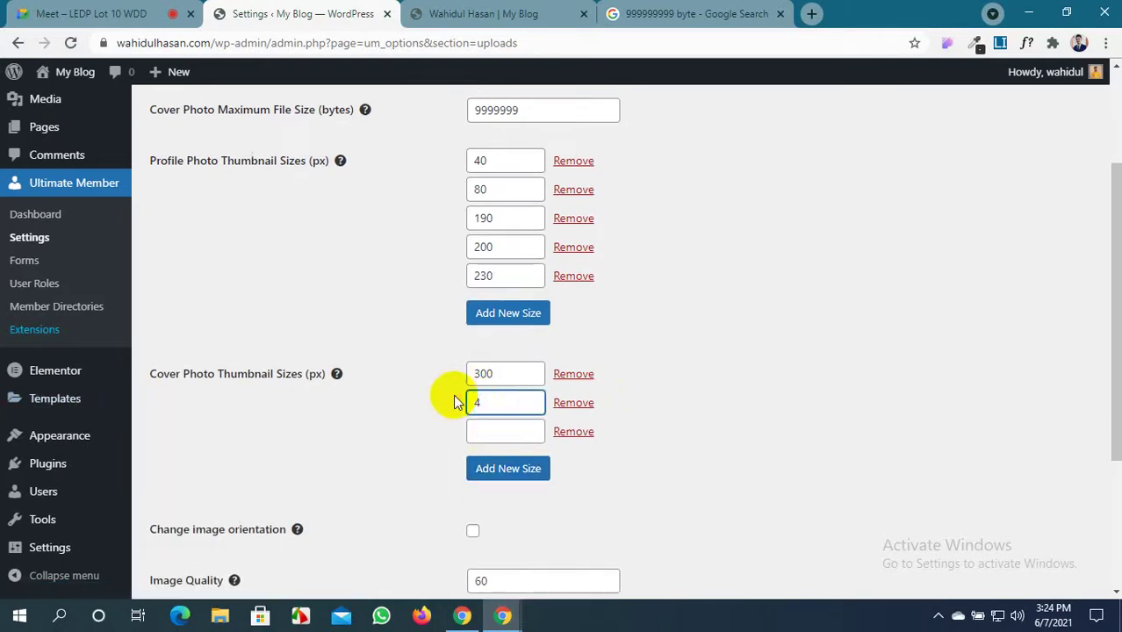
pyautogui.click(507, 428)
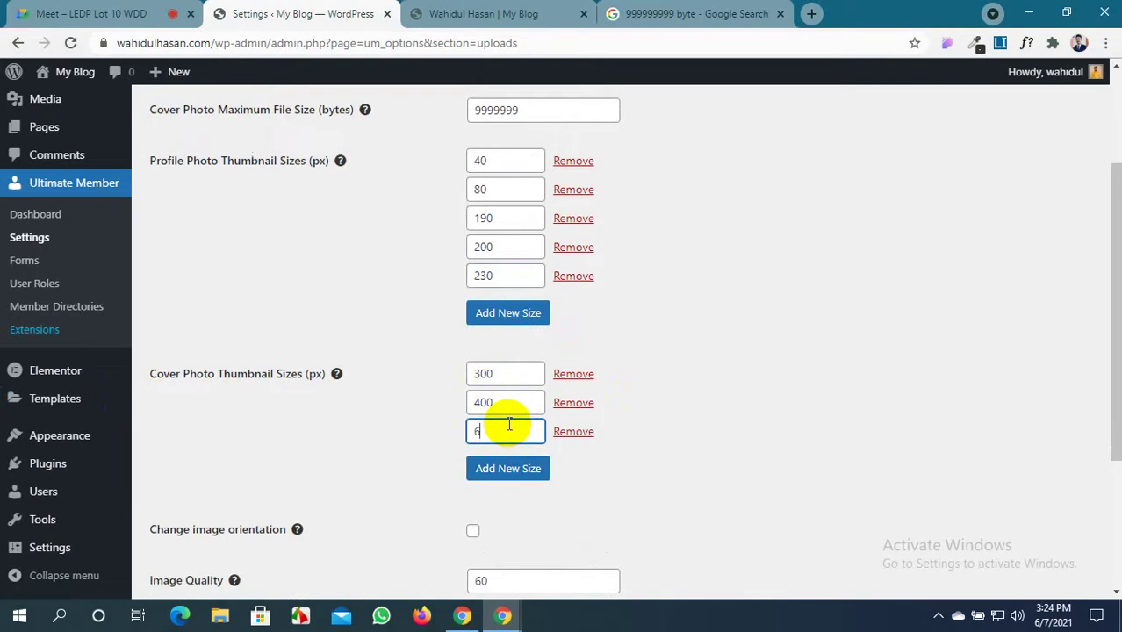
pyautogui.write('600')
pyautogui.click(508, 466)
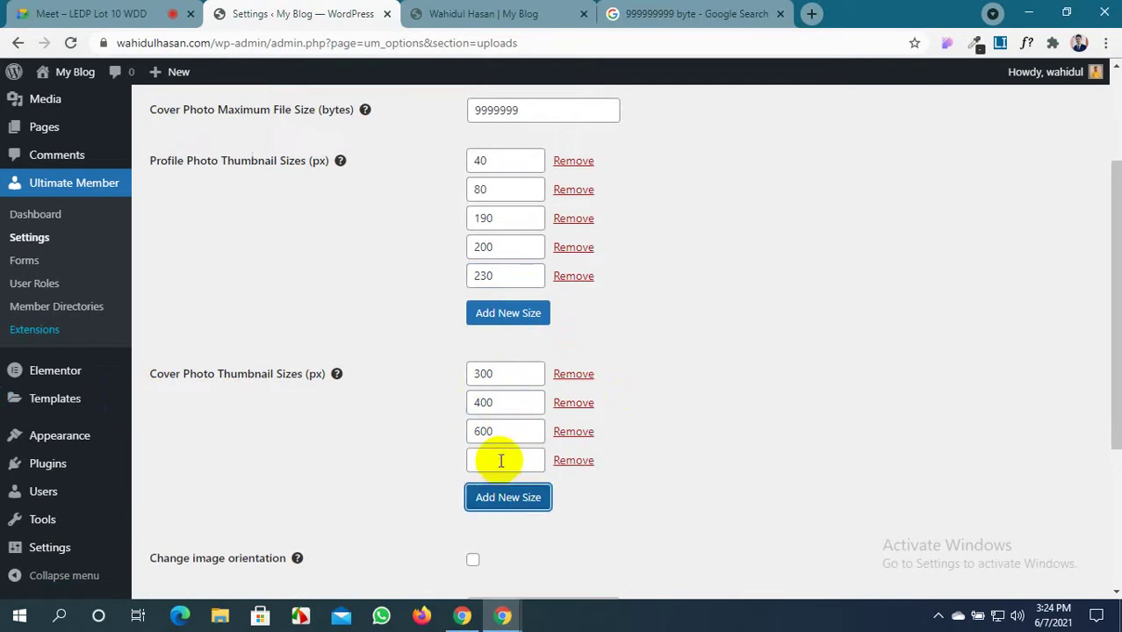
pyautogui.click(501, 461)
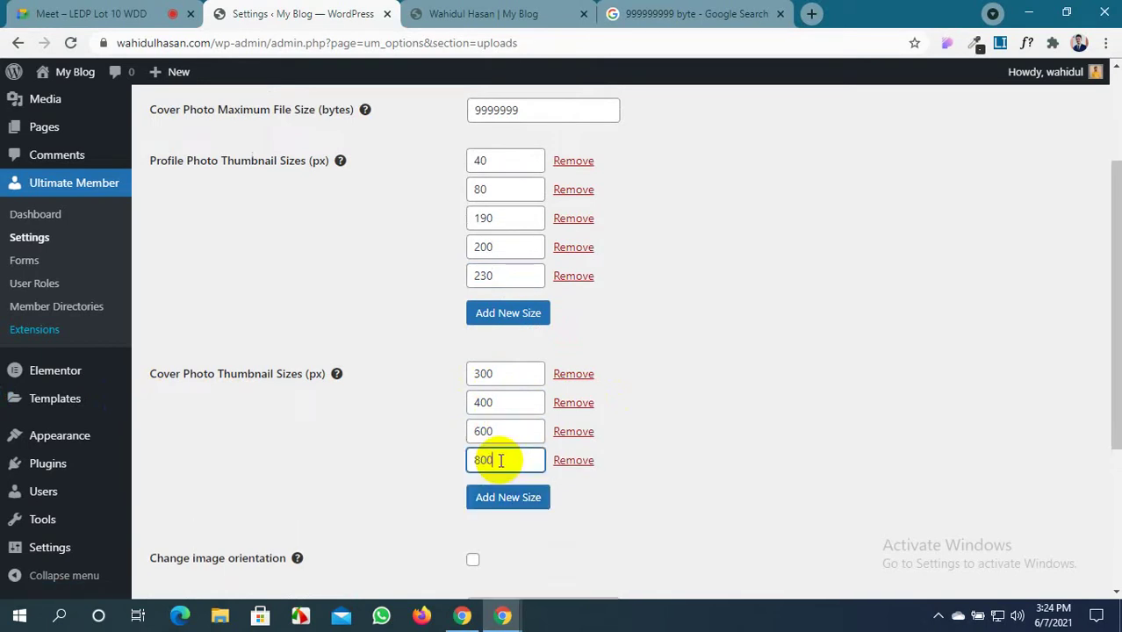
pyautogui.write('800')
# Enable Change image orientation, set the Cover Photo Minimum Width to 1200 px, and save the Uploads settings
pyautogui.scroll(-2, 501, 461)
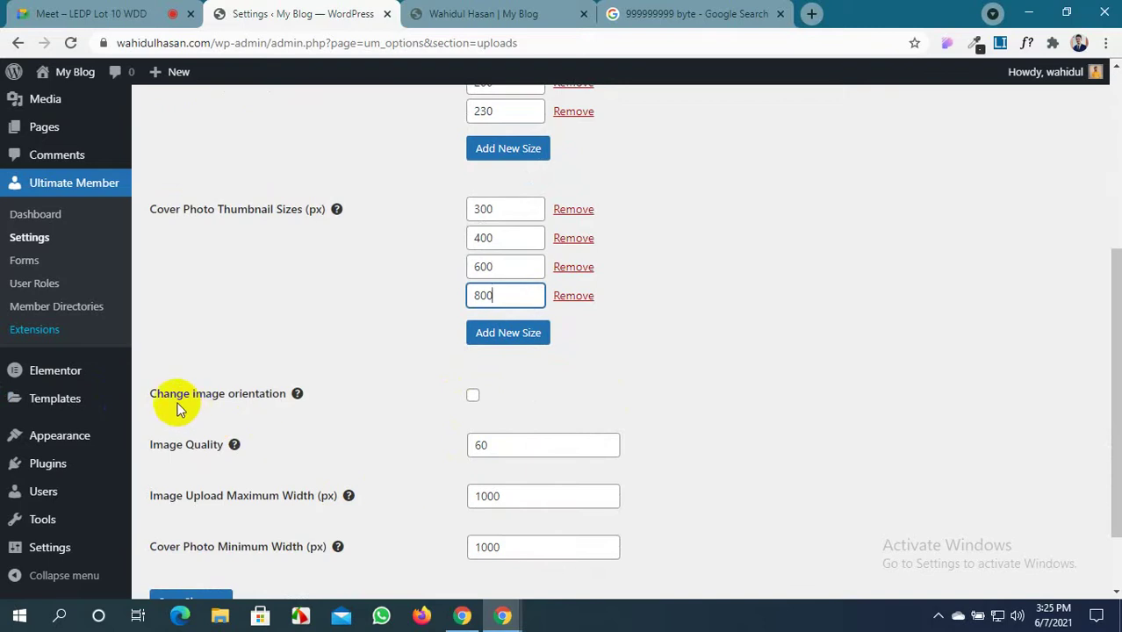
pyautogui.click(472, 396)
pyautogui.scroll(-2, 277, 413)
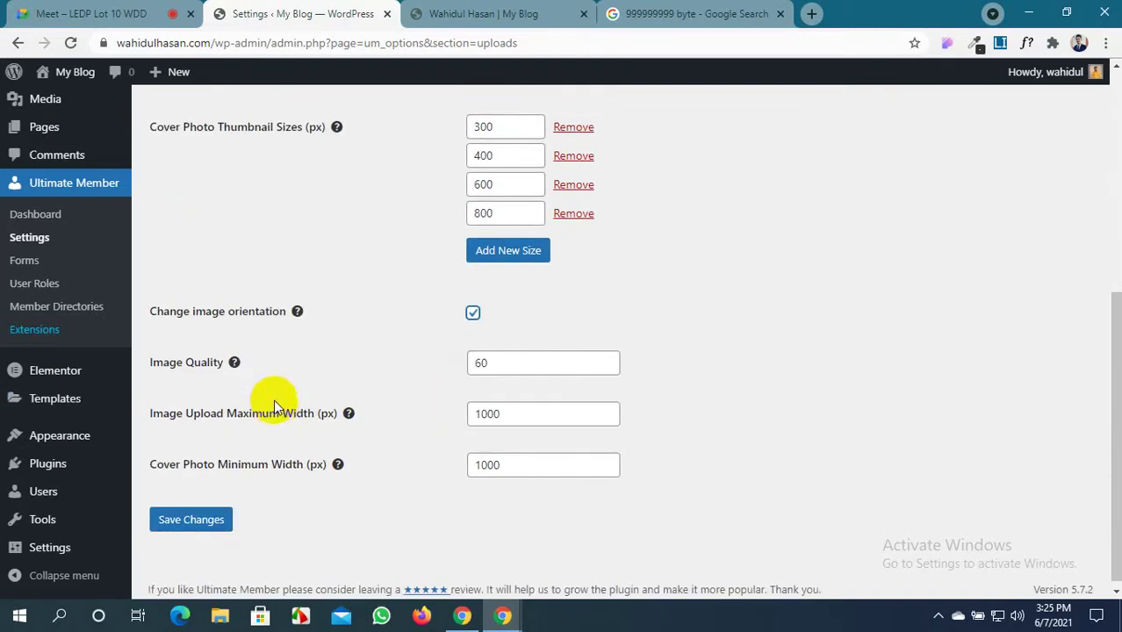
pyautogui.click(492, 363)
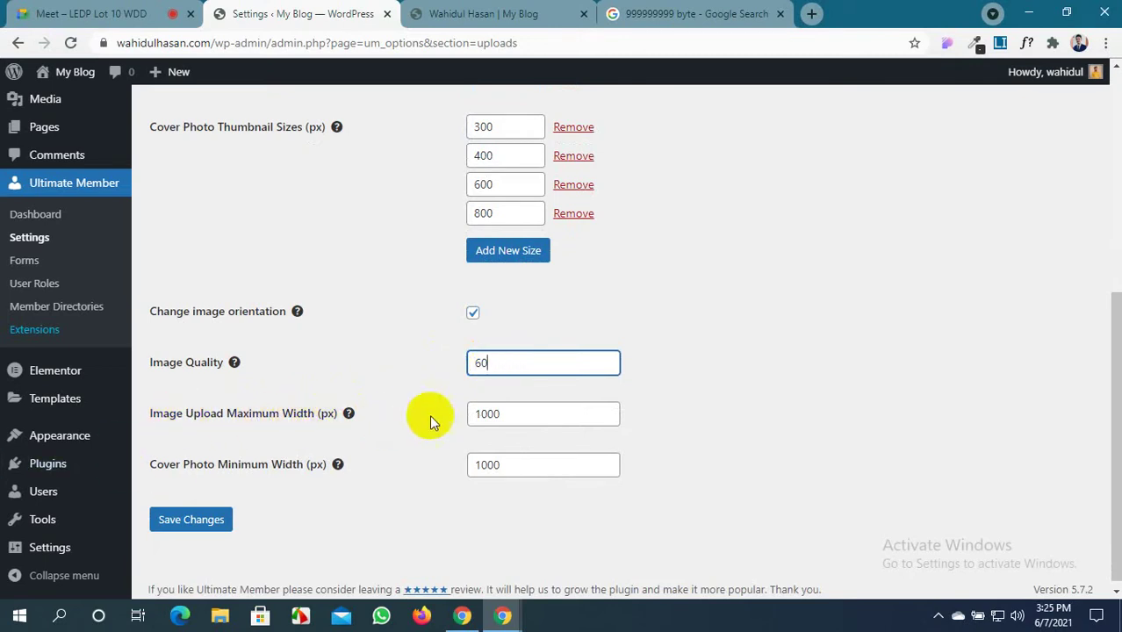
pyautogui.click(508, 414)
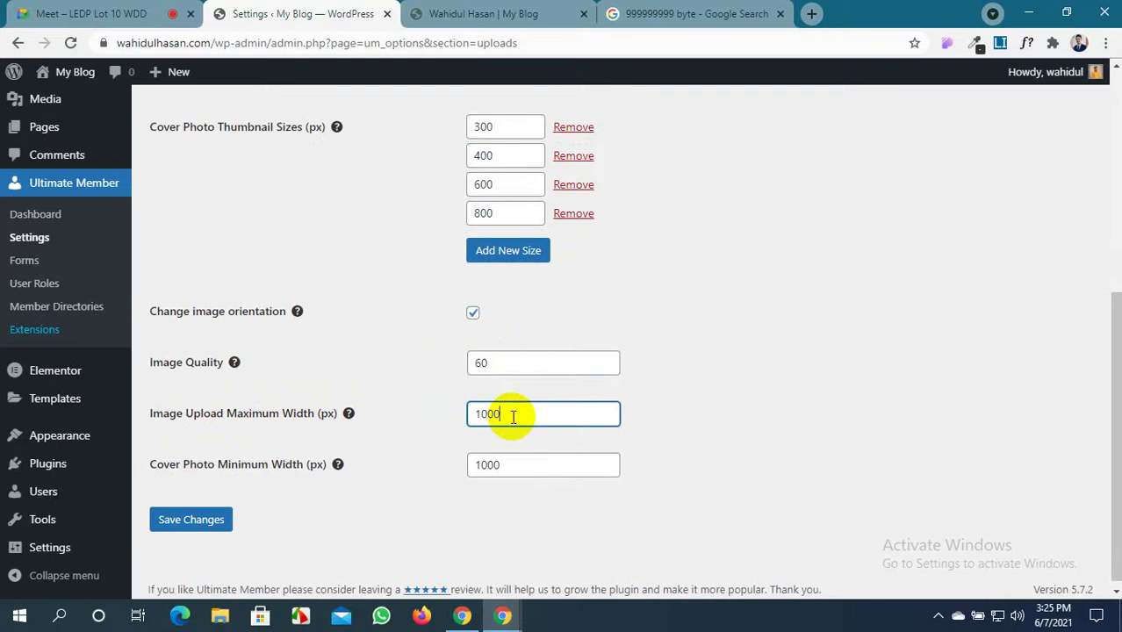
pyautogui.click(483, 465)
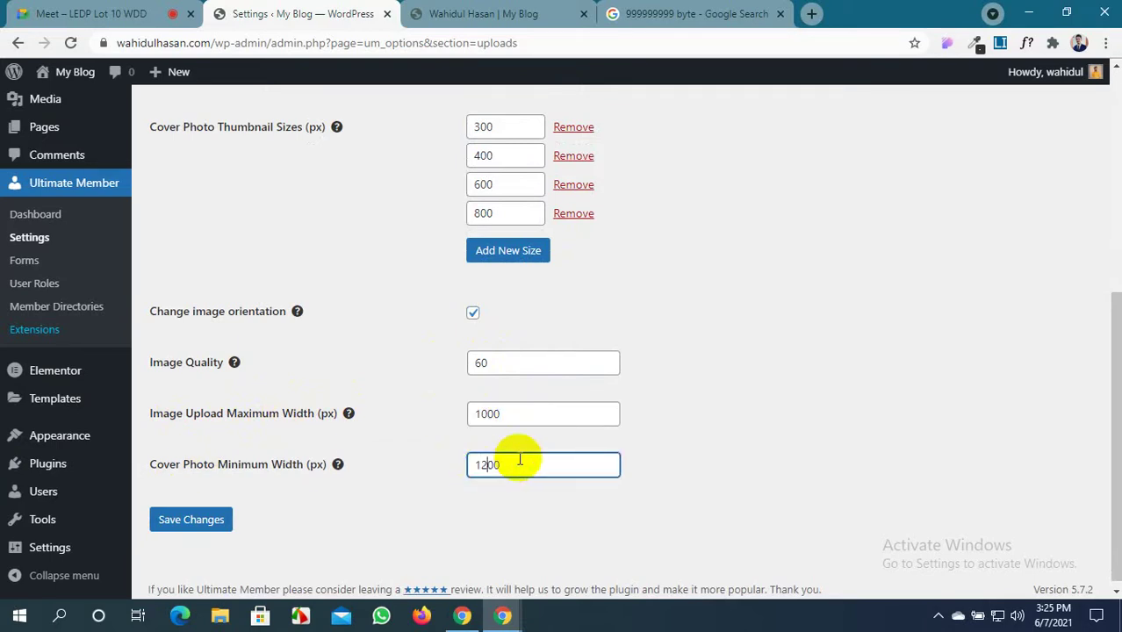
pyautogui.click(186, 523)
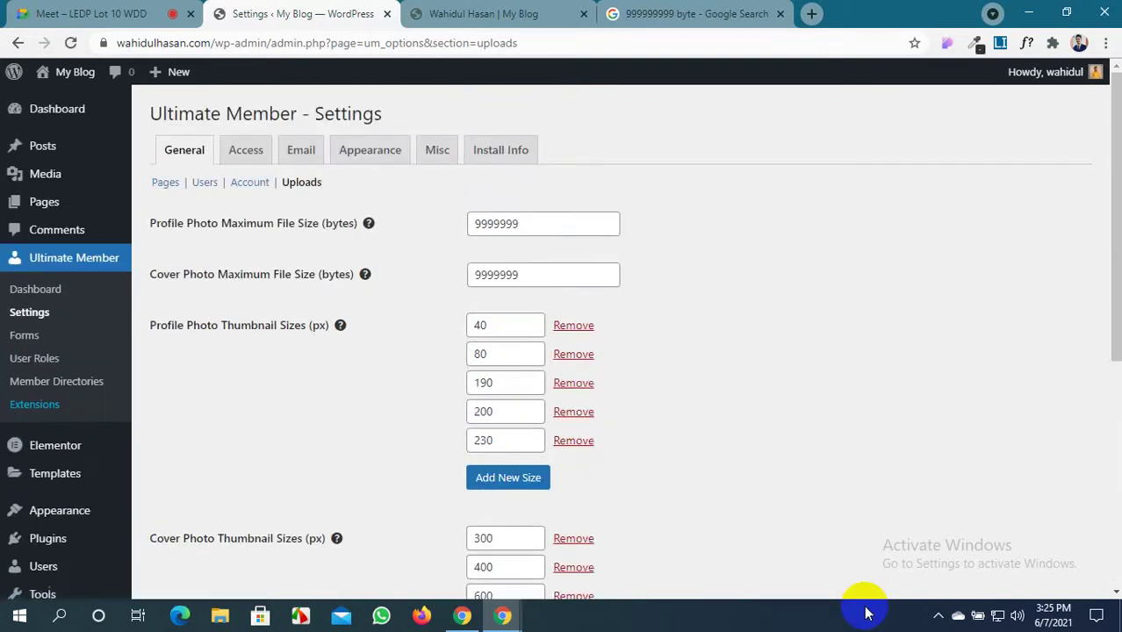
pyautogui.scroll(-5, 793, 511)
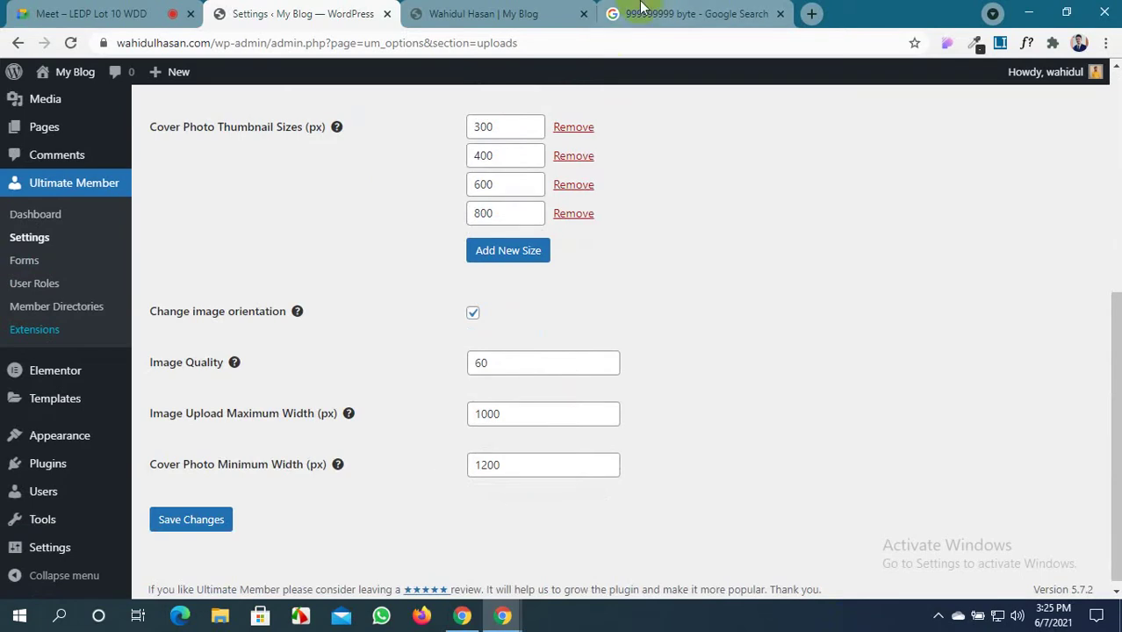
# On the front-end profile edit page, upload 191738.jpg from Documents as the new cover photo
pyautogui.click(491, 13)
pyautogui.scroll(3, 892, 191)
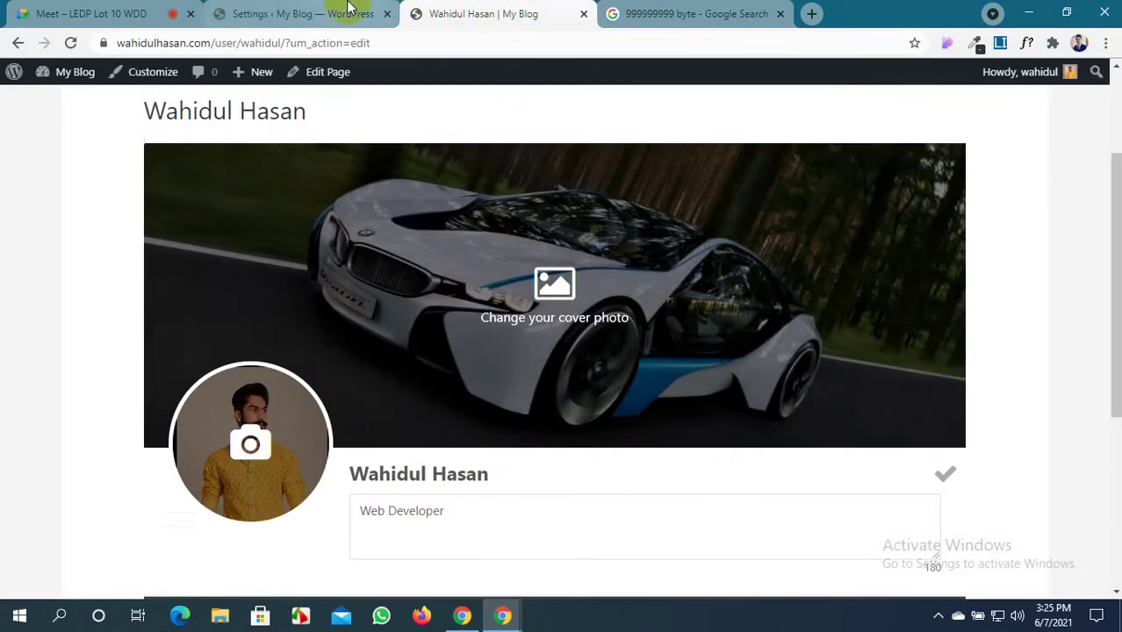
pyautogui.click(551, 314)
pyautogui.click(551, 360)
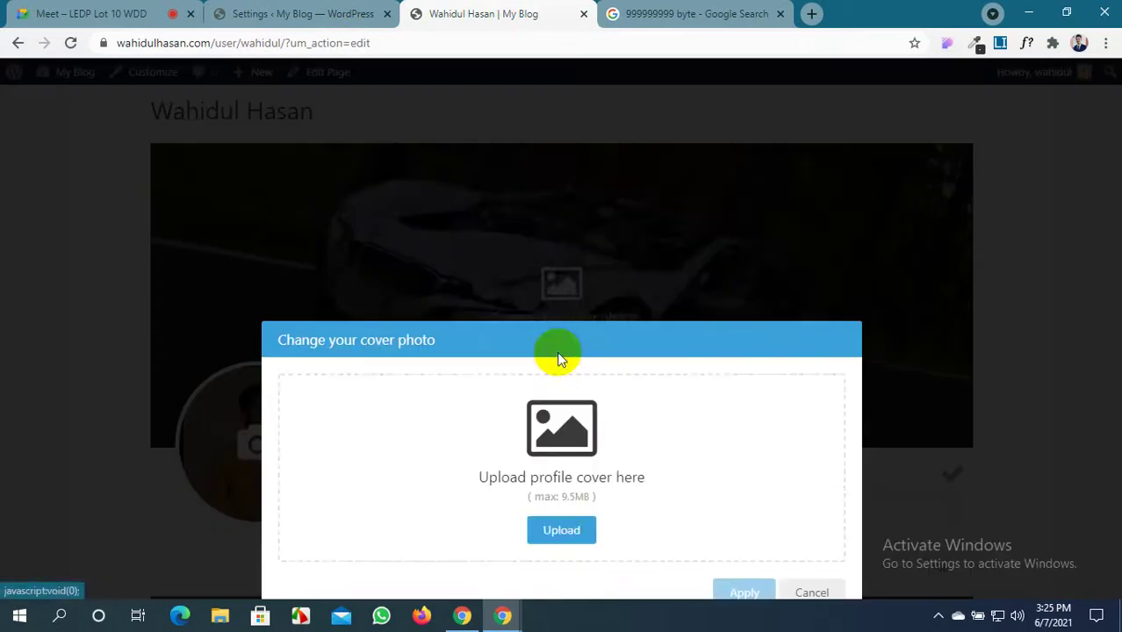
pyautogui.click(561, 387)
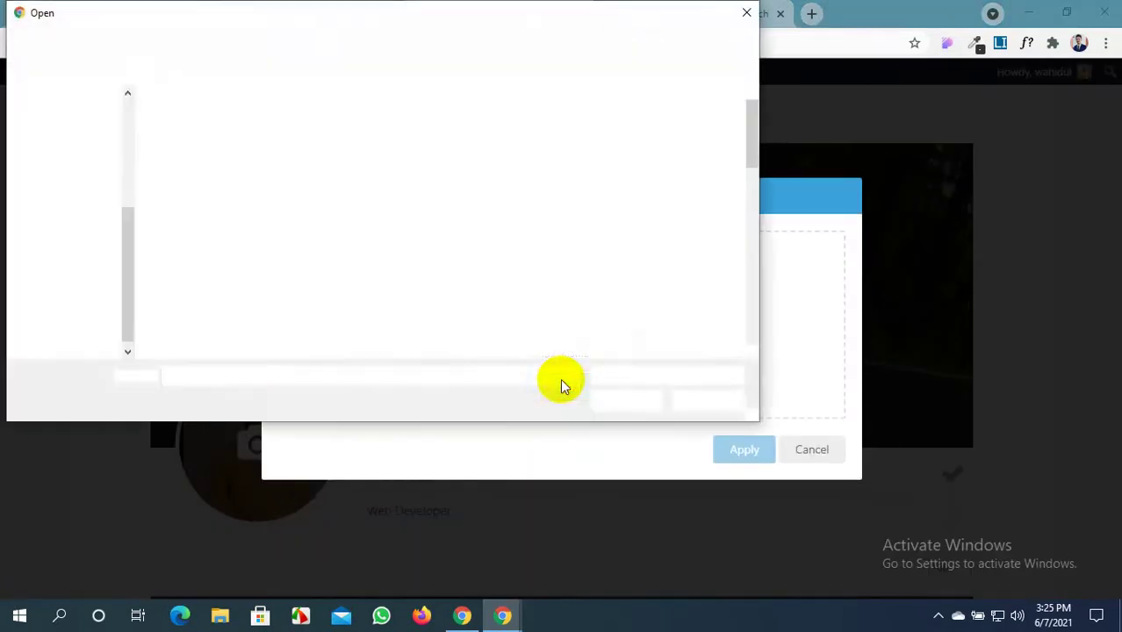
pyautogui.click(192, 148)
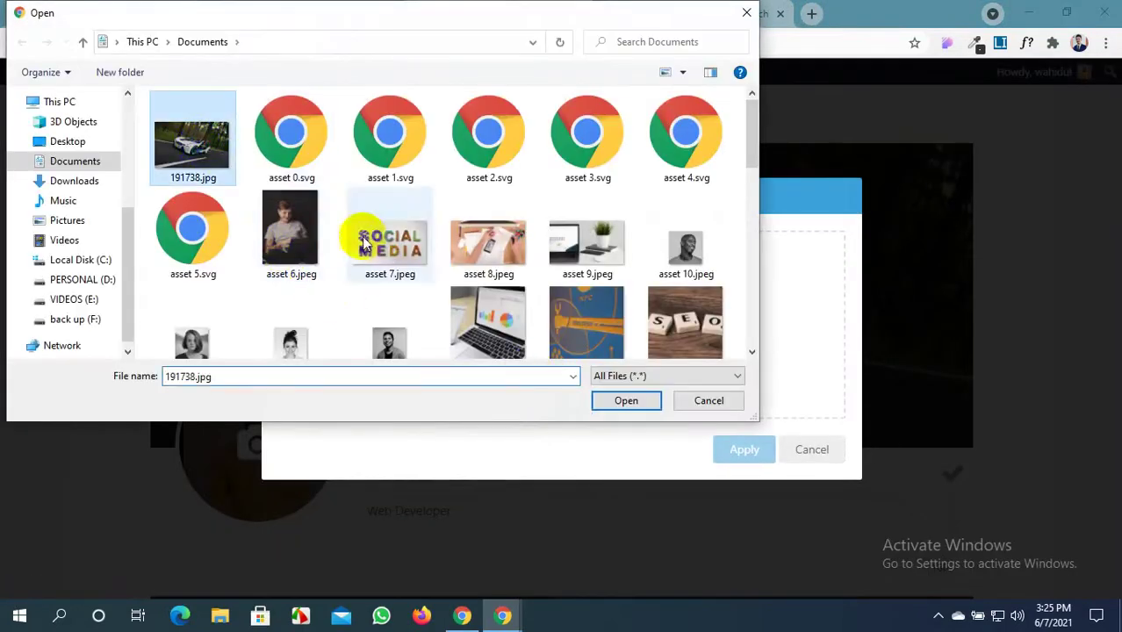
pyautogui.click(628, 401)
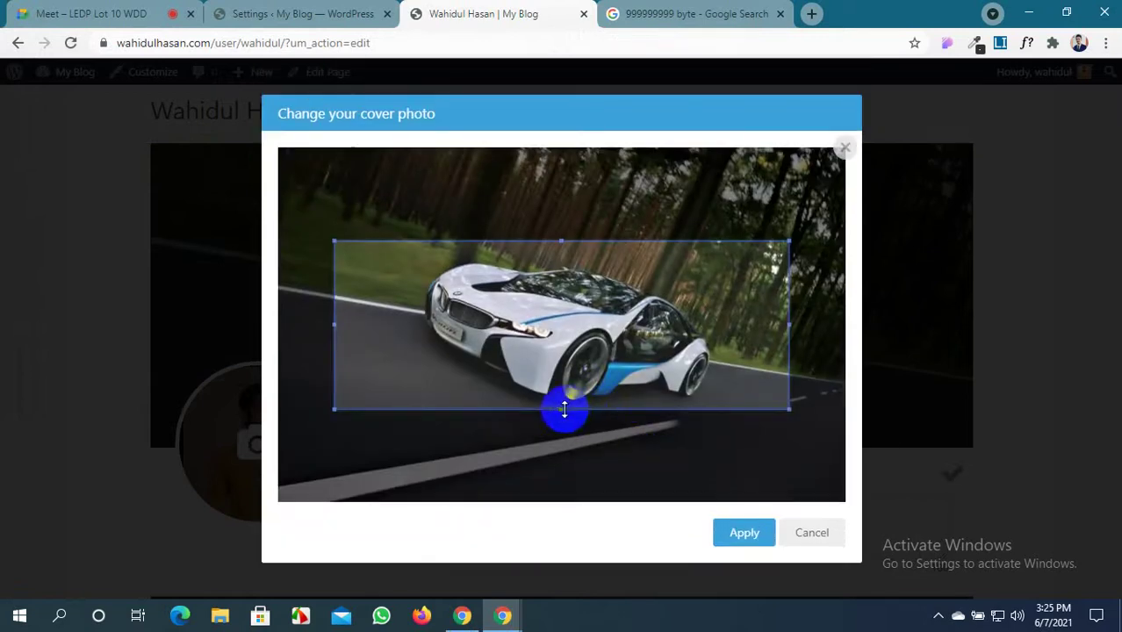
# Enlarge the cover photo crop to the full image width, center it on the car, apply it, and save the profile
pyautogui.moveTo(564, 408); pyautogui.dragTo(570, 478)
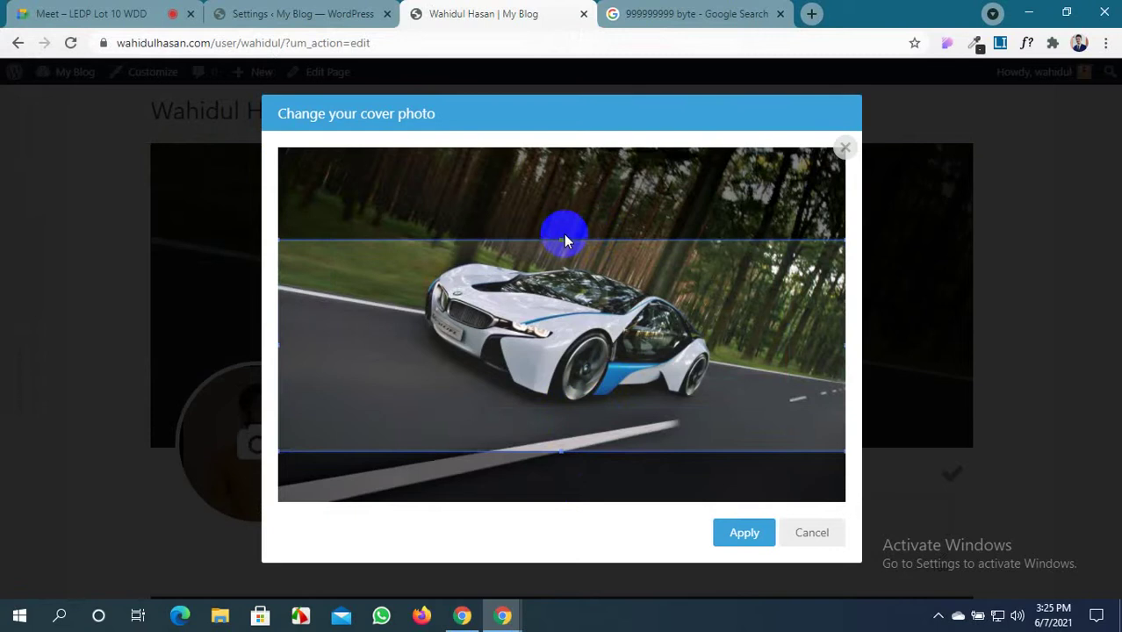
pyautogui.moveTo(557, 282); pyautogui.dragTo(558, 264)
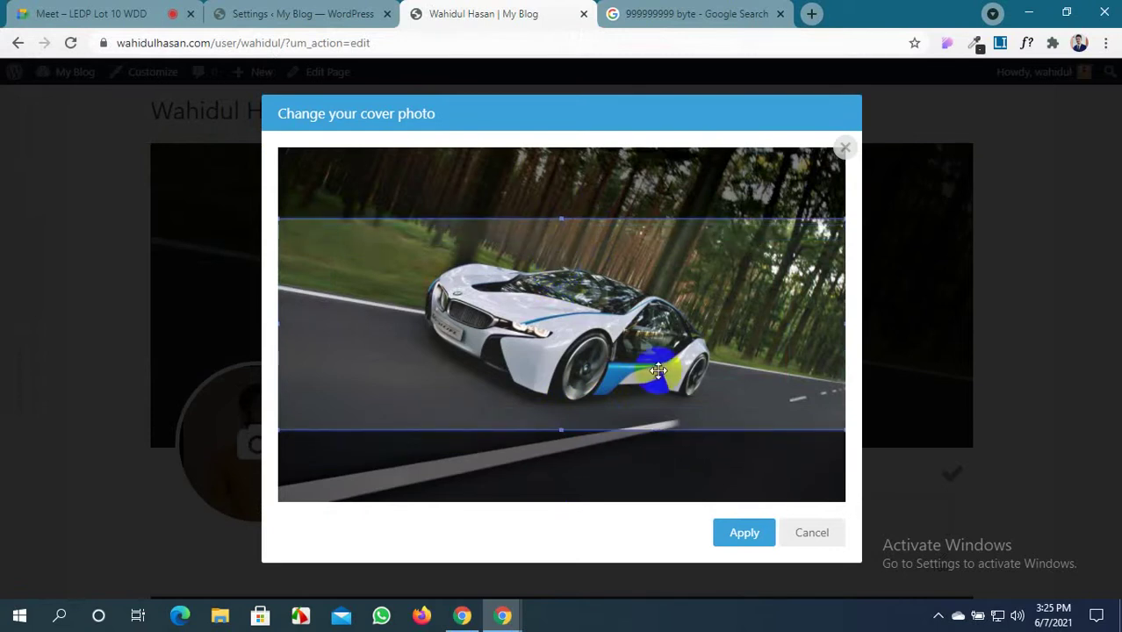
pyautogui.click(744, 531)
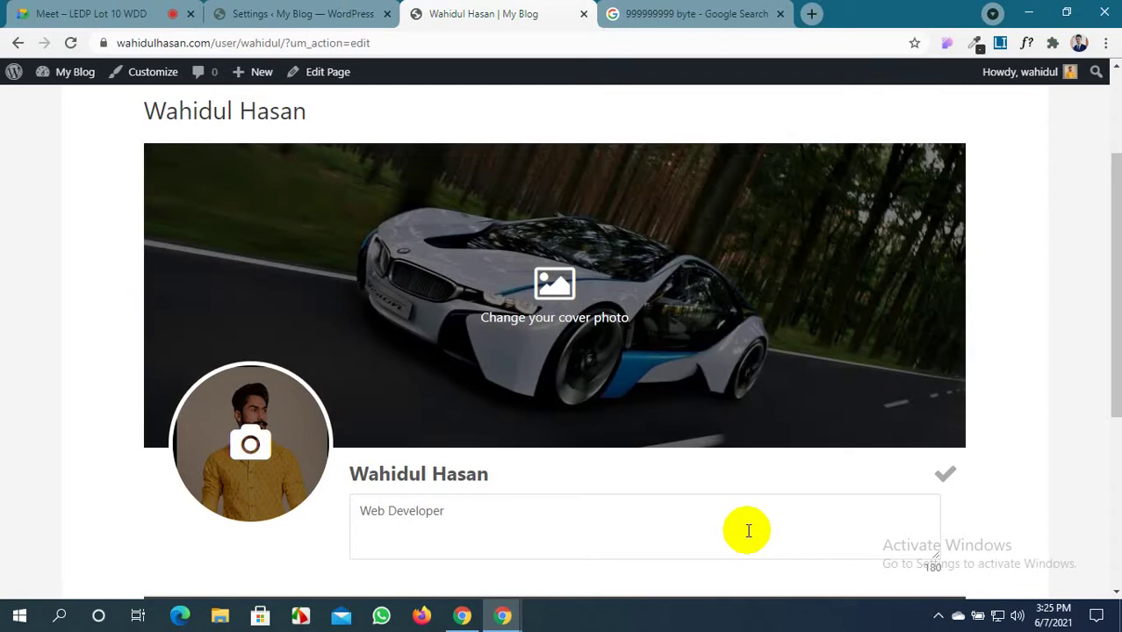
pyautogui.click(944, 474)
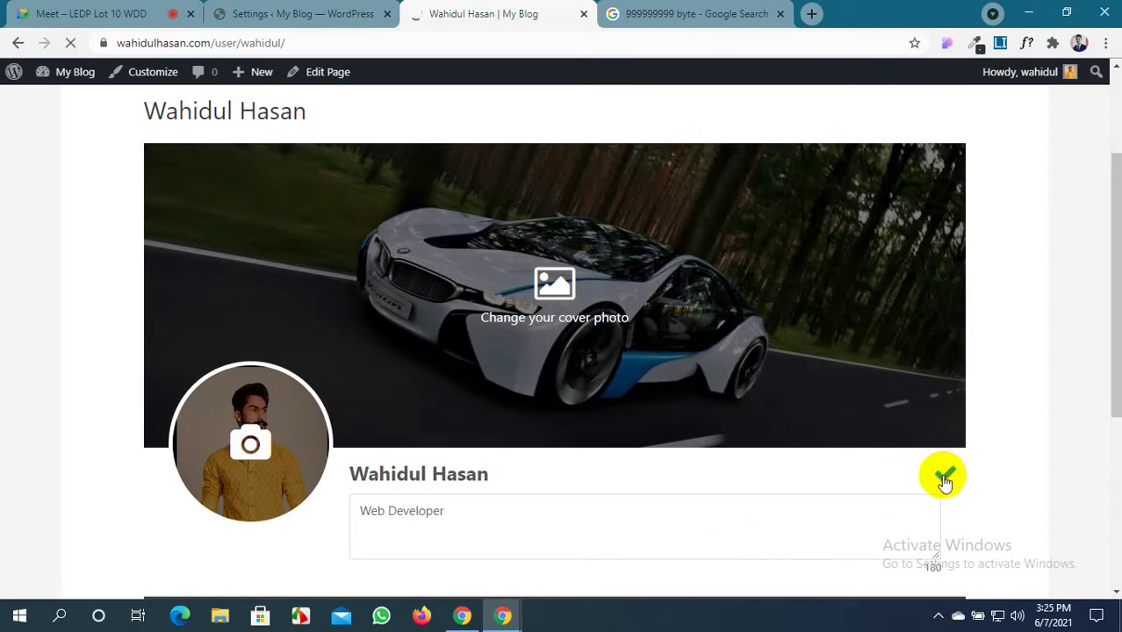
pyautogui.scroll(-5, 522, 376)
pyautogui.scroll(5, 522, 369)
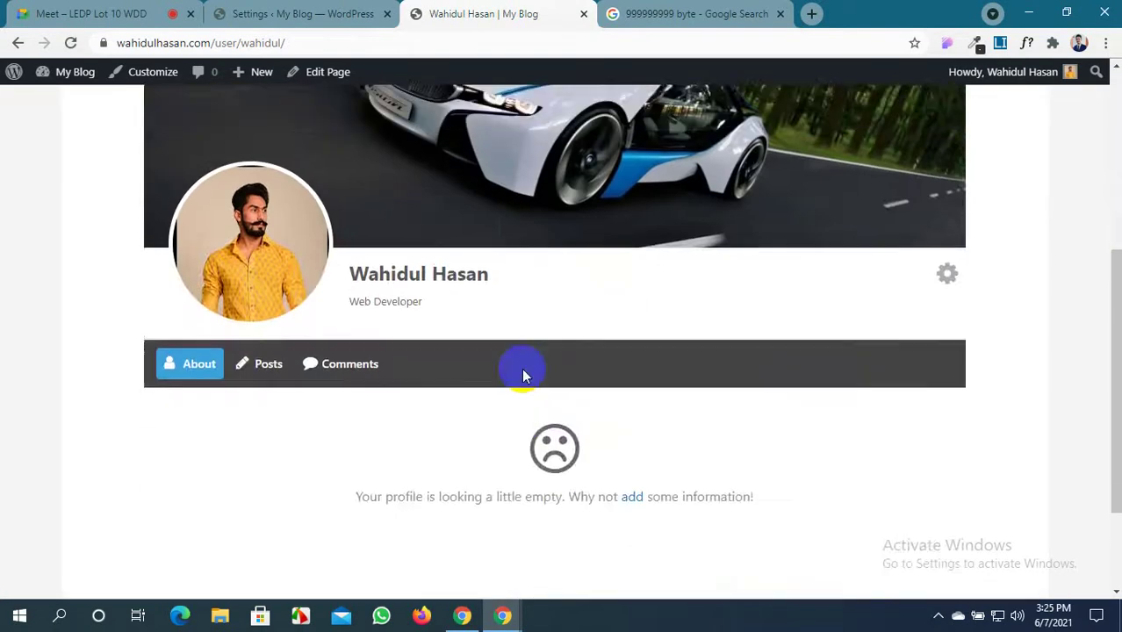
# Review the saved Uploads settings in the WordPress admin and open the Access settings to examine the Restriction Content options
pyautogui.click(294, 13)
pyautogui.scroll(1, 473, 369)
pyautogui.scroll(5, 512, 456)
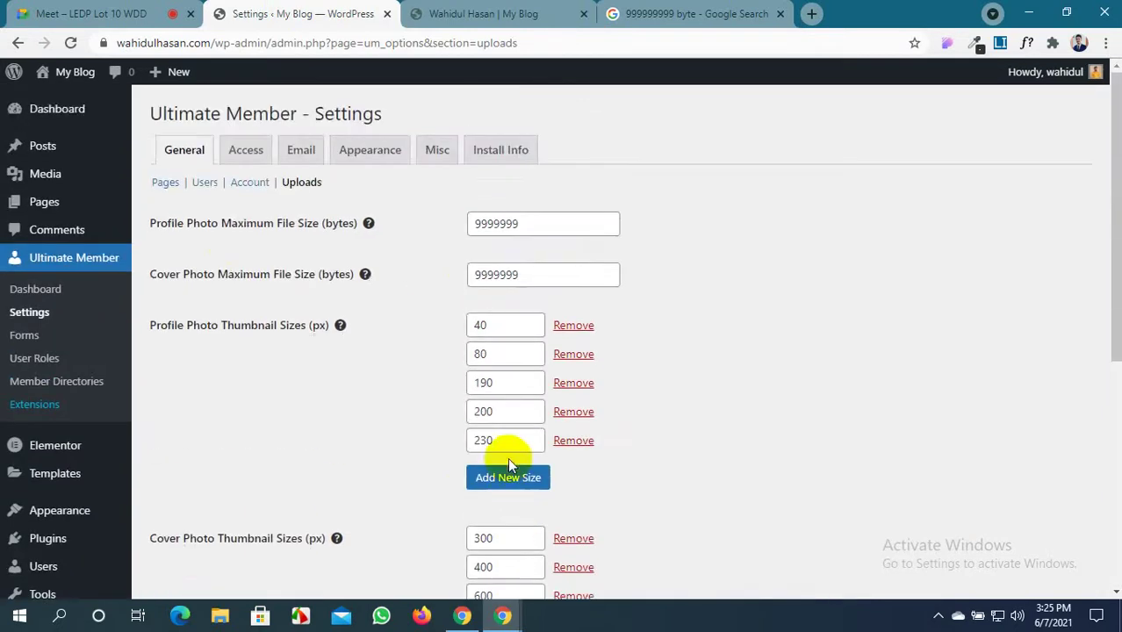
pyautogui.scroll(-4, 321, 393)
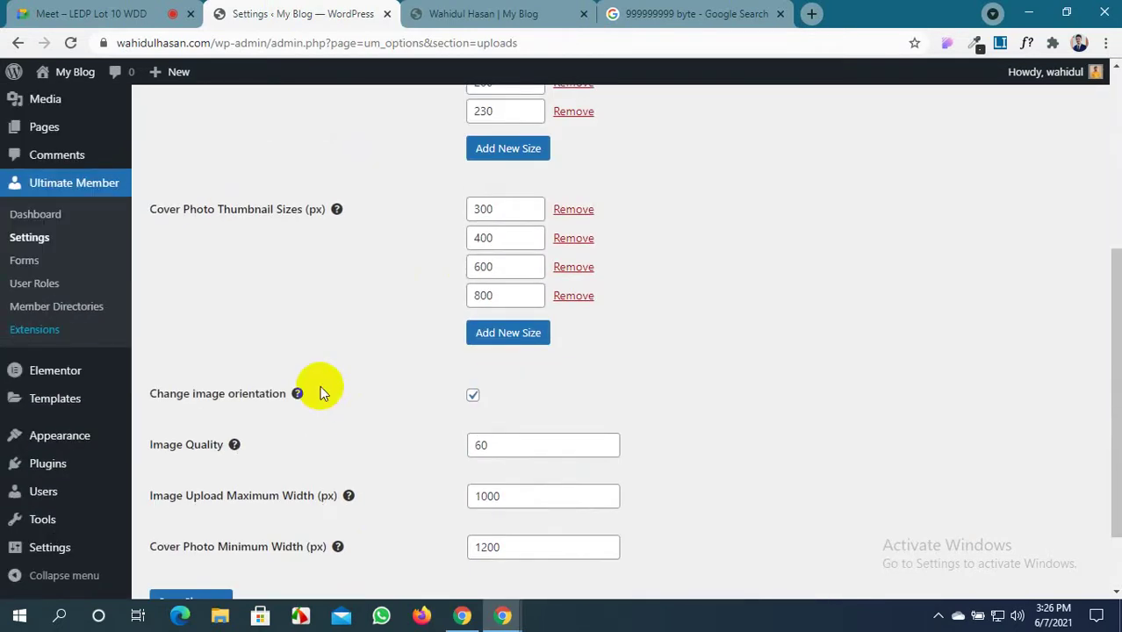
pyautogui.scroll(4, 276, 363)
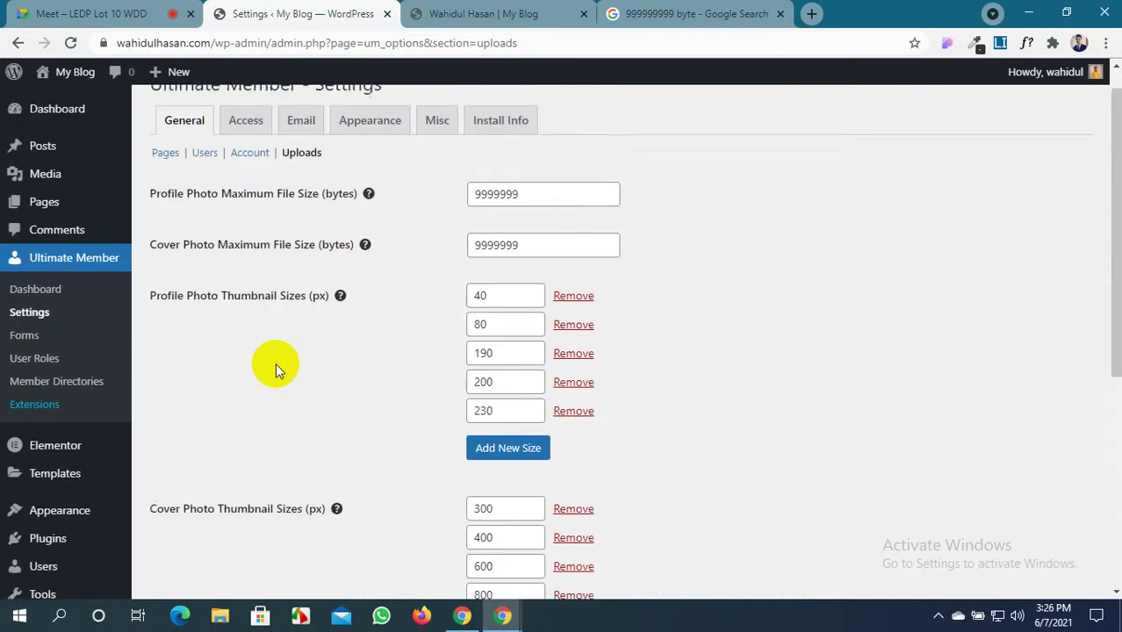
pyautogui.click(249, 152)
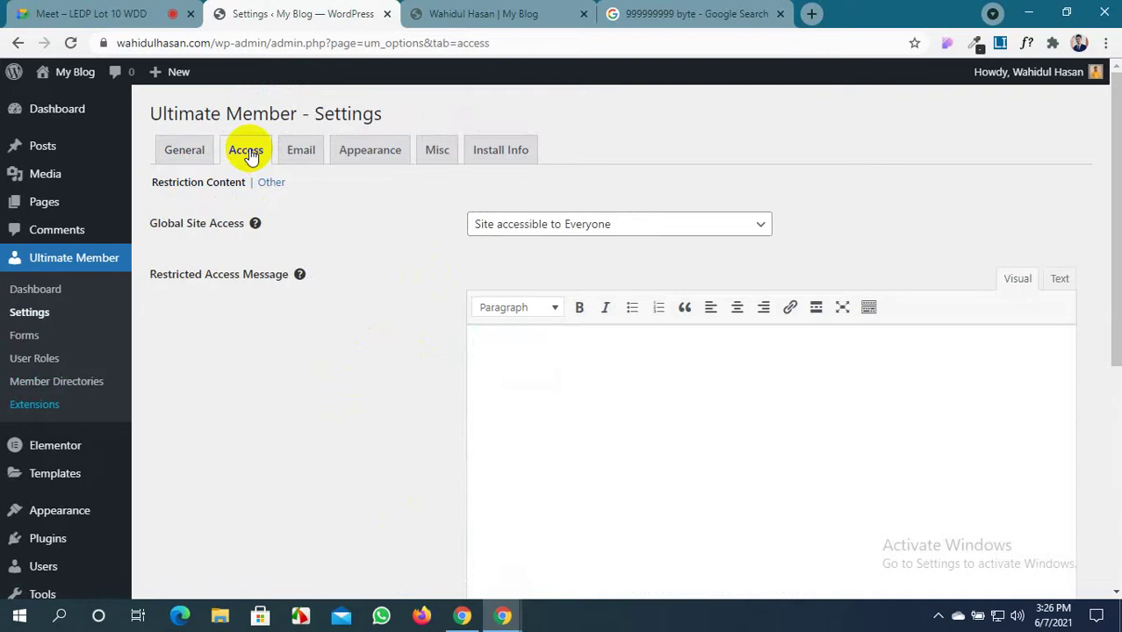
pyautogui.scroll(-5, 671, 296)
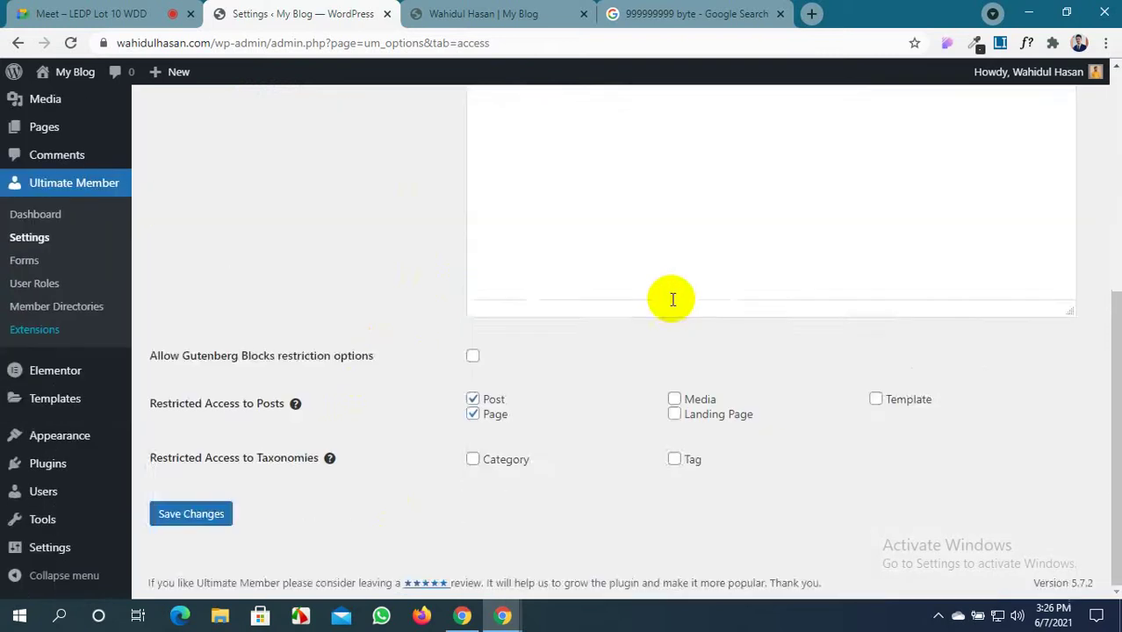
pyautogui.scroll(5, 671, 300)
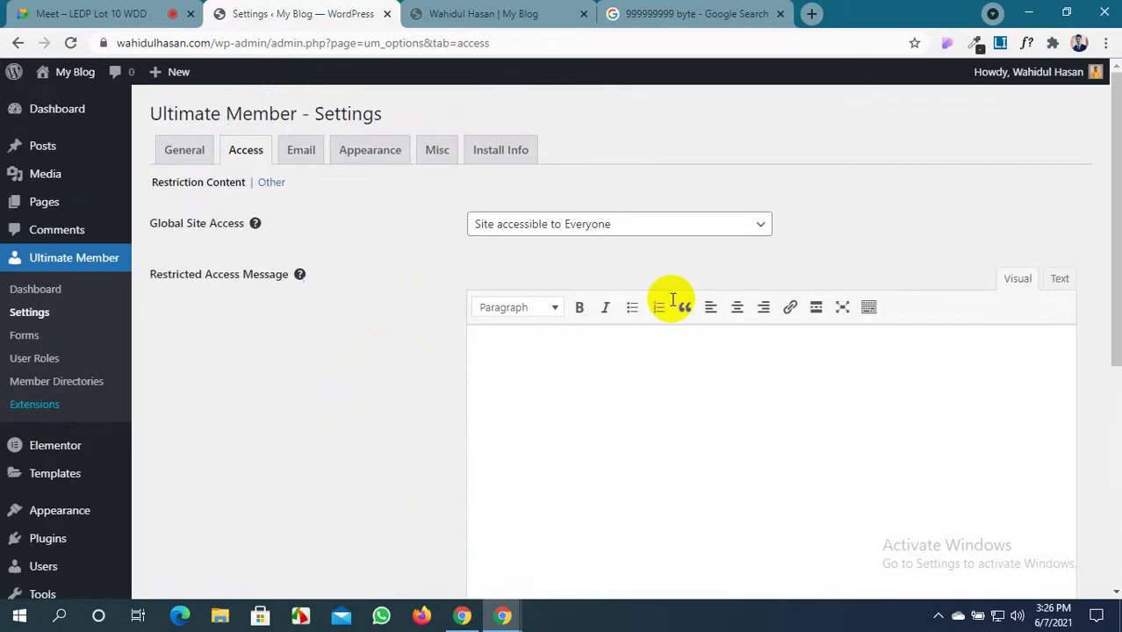
# Look through the site's Home page on the front end and open the About Us page
pyautogui.click(466, 10)
pyautogui.click(665, 120)
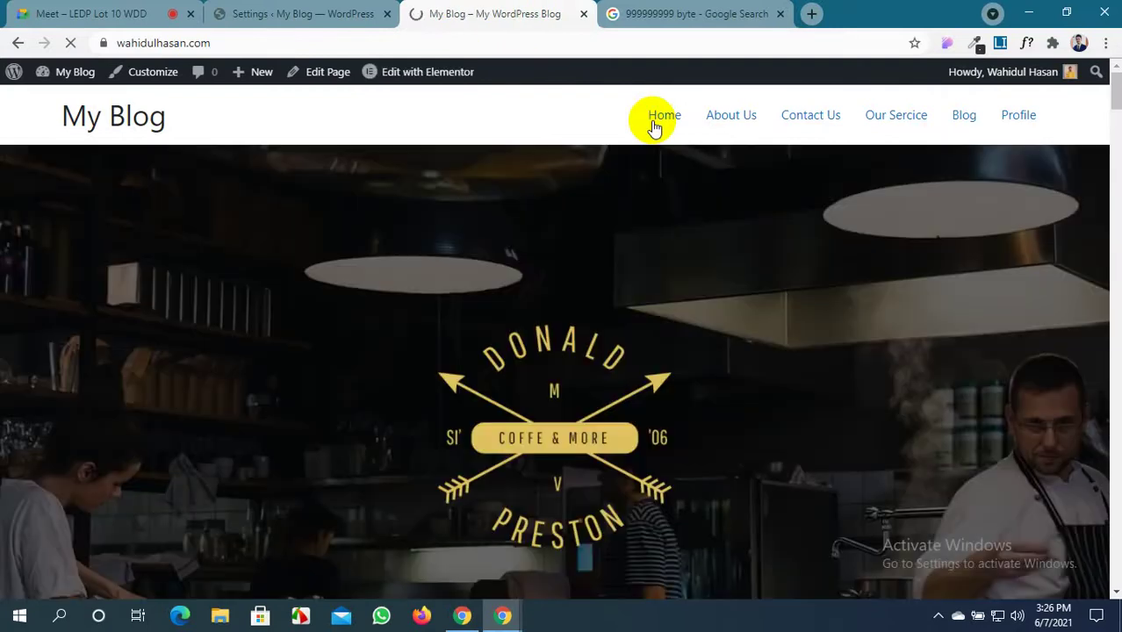
pyautogui.scroll(-20, 726, 453)
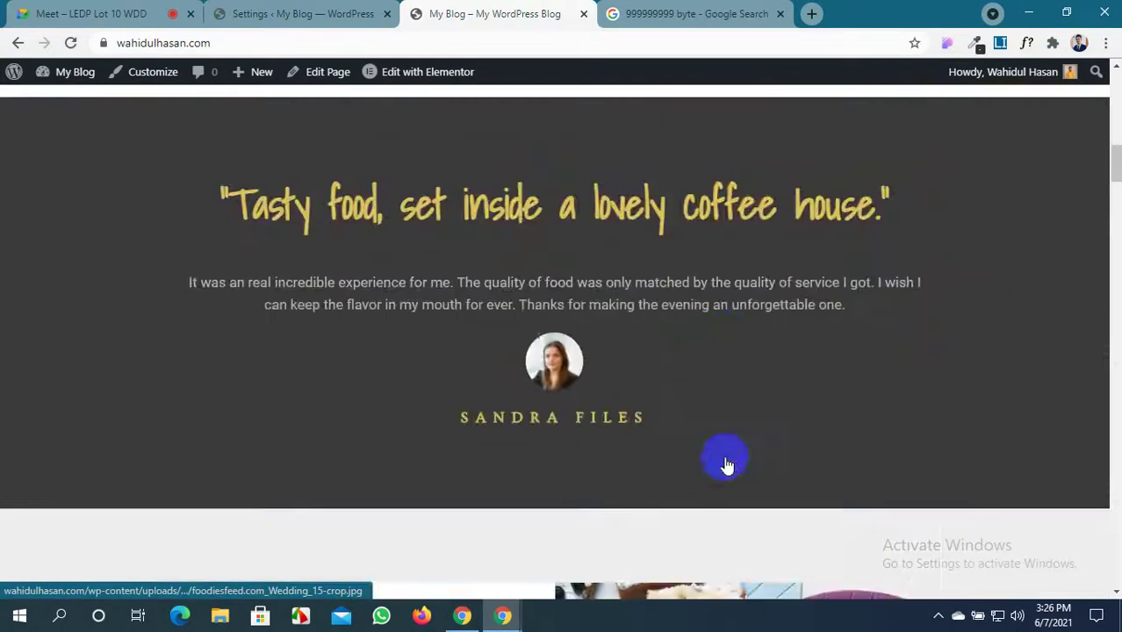
pyautogui.scroll(-6, 726, 453)
pyautogui.scroll(15, 729, 450)
pyautogui.scroll(-15, 728, 451)
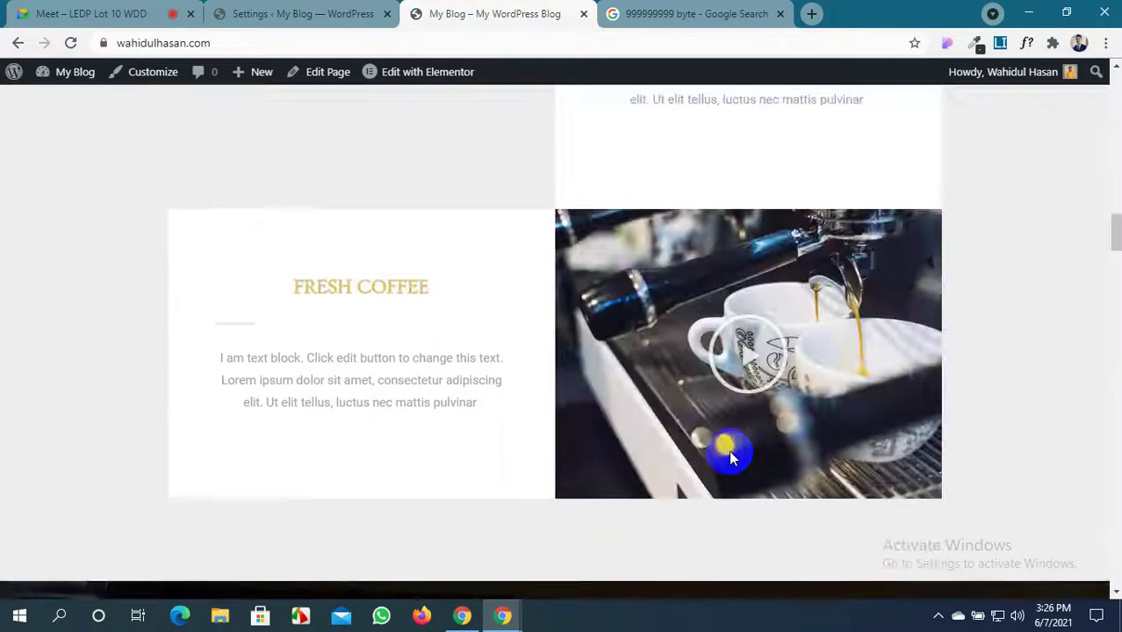
pyautogui.scroll(10, 729, 451)
pyautogui.scroll(10, 729, 456)
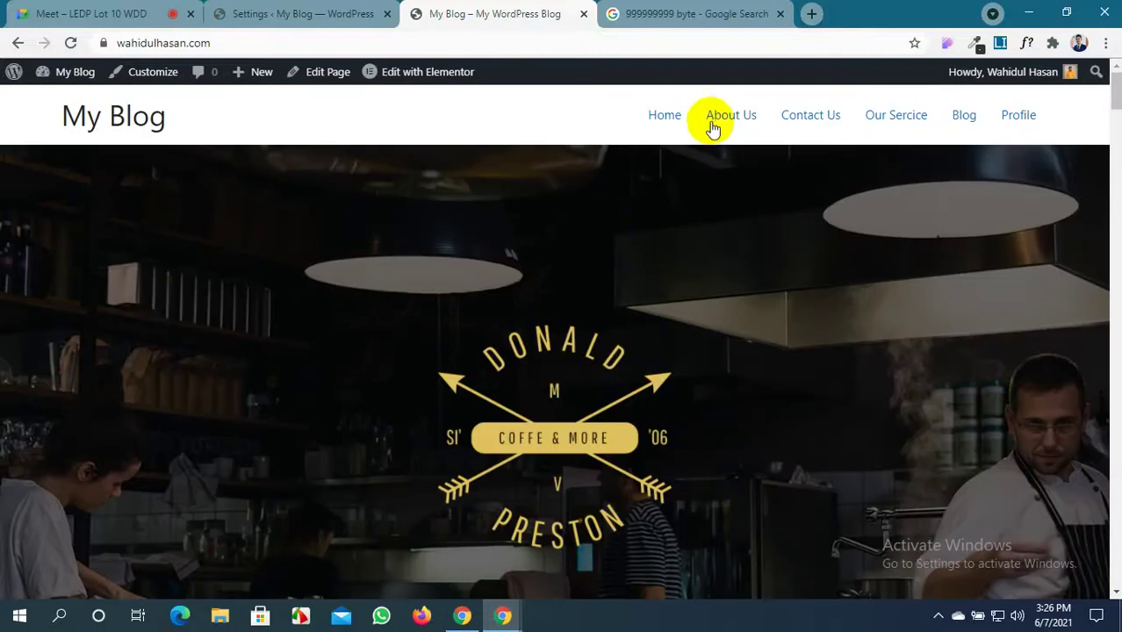
pyautogui.click(713, 123)
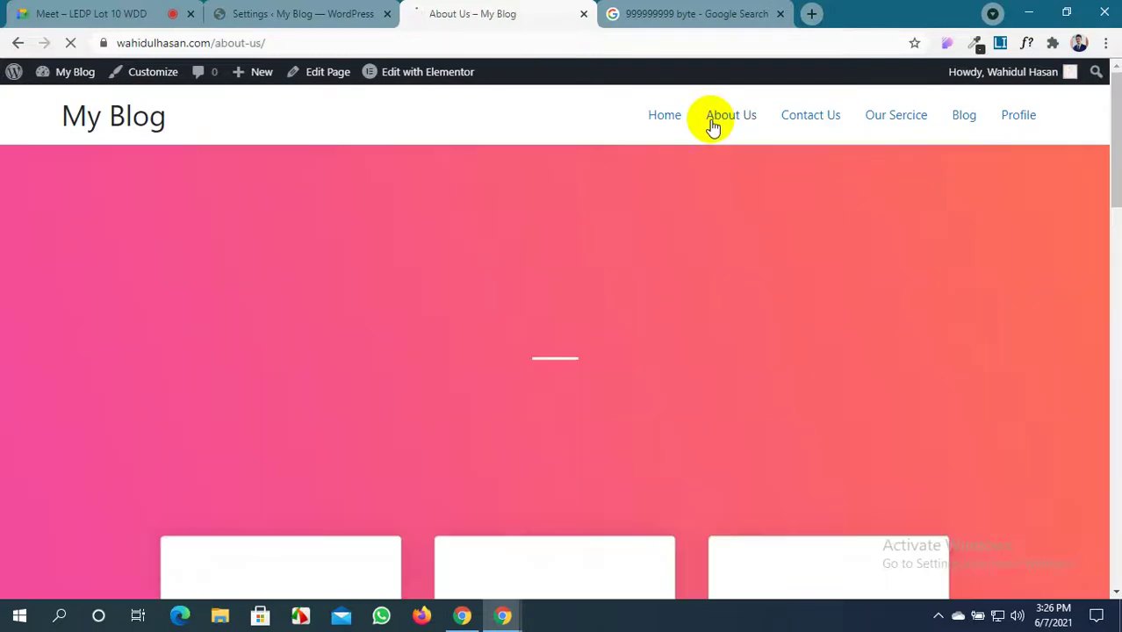
# Look through the front-end About Us page and open the Our Sercice page to view its content
pyautogui.scroll(-6, 703, 264)
pyautogui.scroll(6, 697, 294)
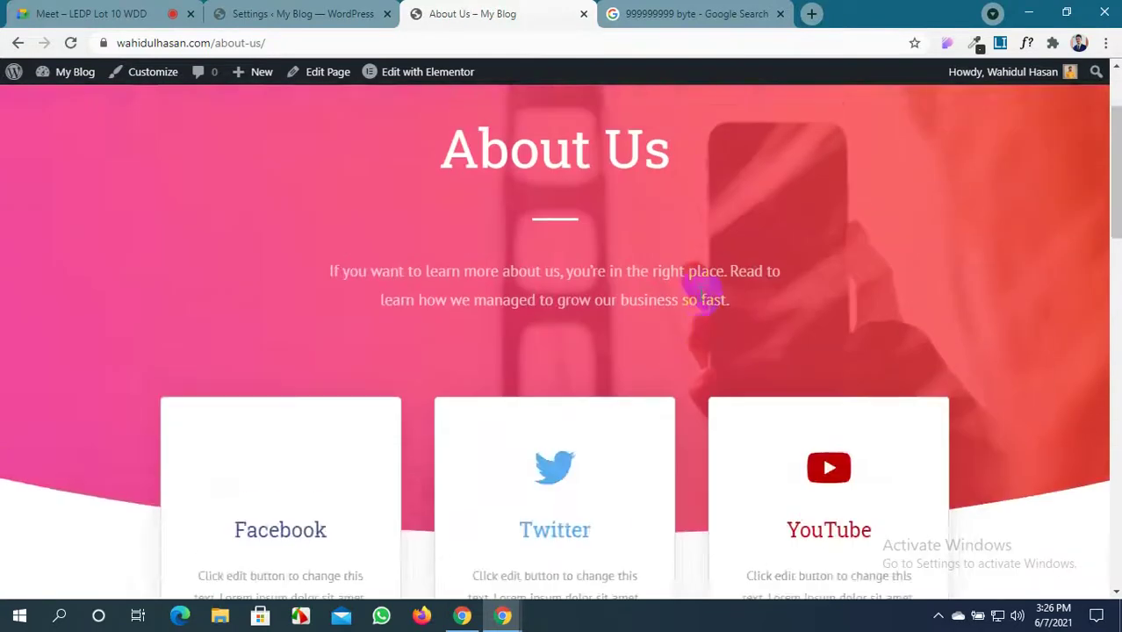
pyautogui.click(869, 123)
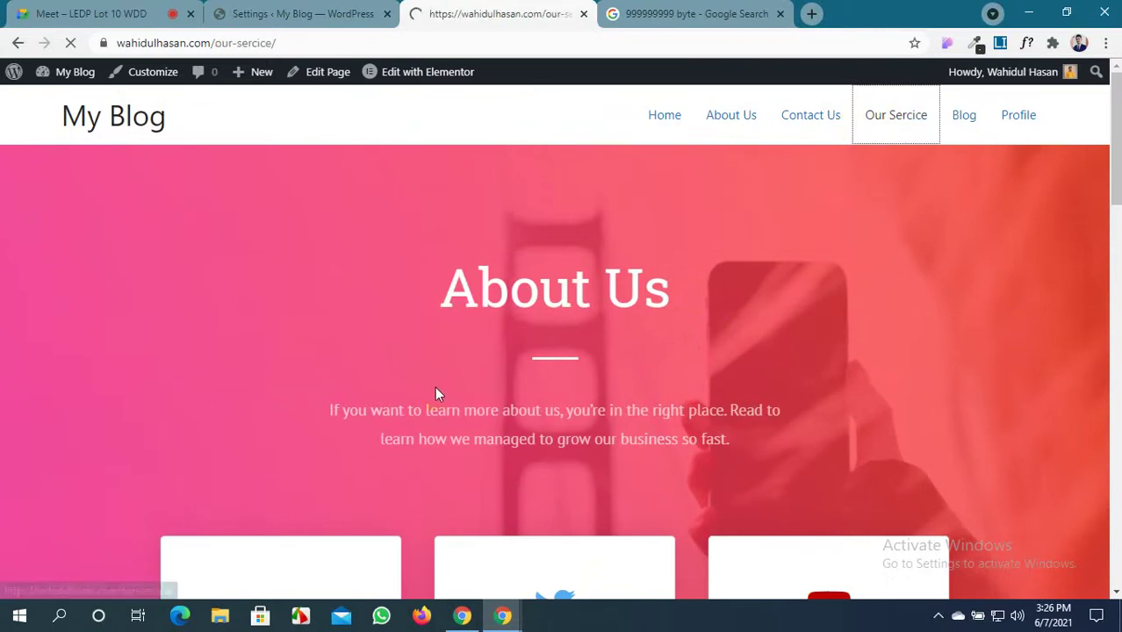
pyautogui.scroll(-12, 435, 386)
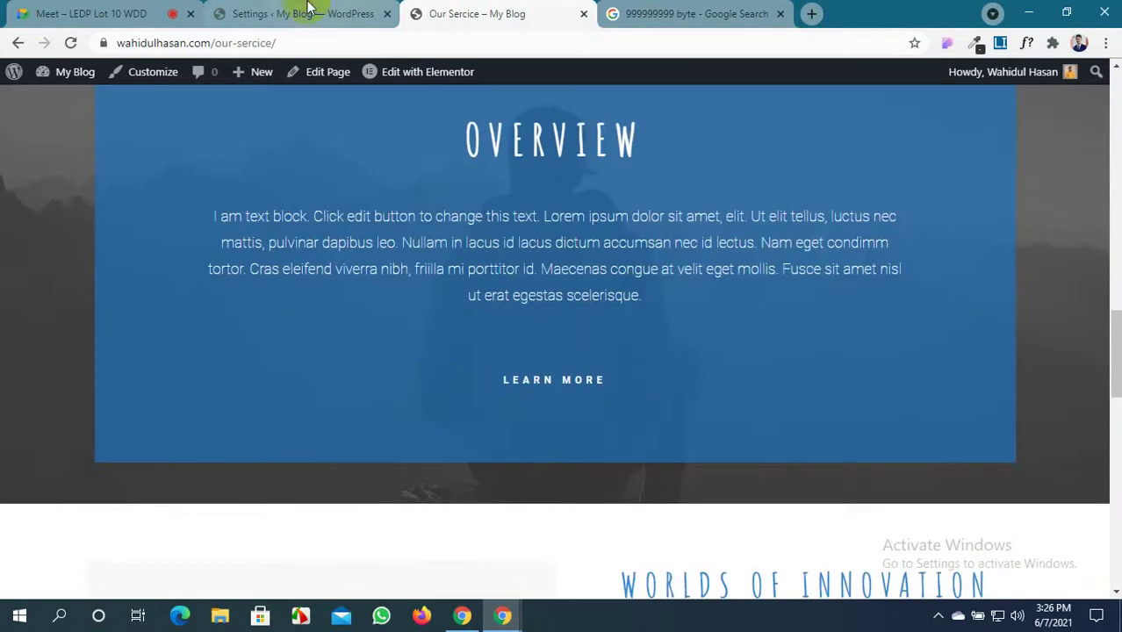
# In the Ultimate Member Access settings, set Global Site Access to "Site accessible to Logged In Users" and save the changes
pyautogui.click(307, 10)
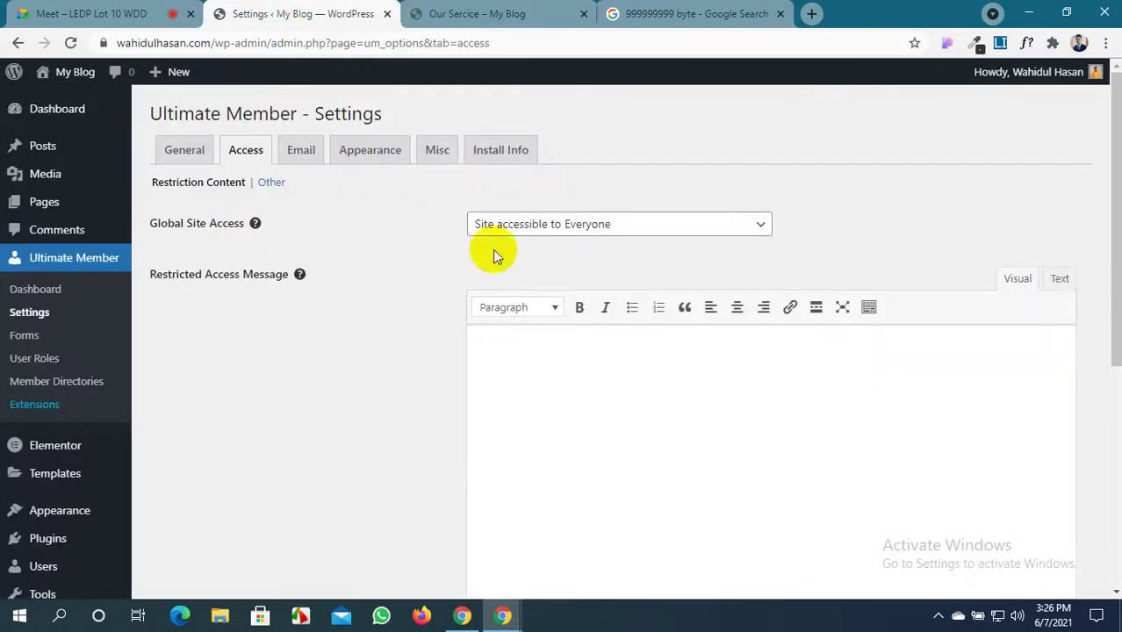
pyautogui.click(657, 230)
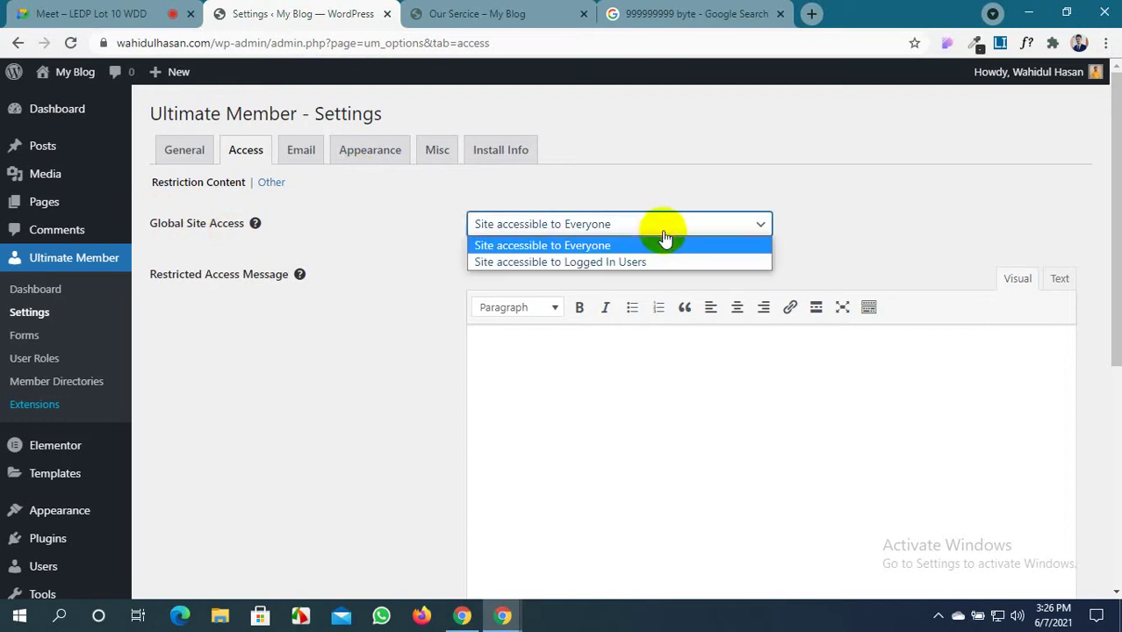
pyautogui.click(620, 263)
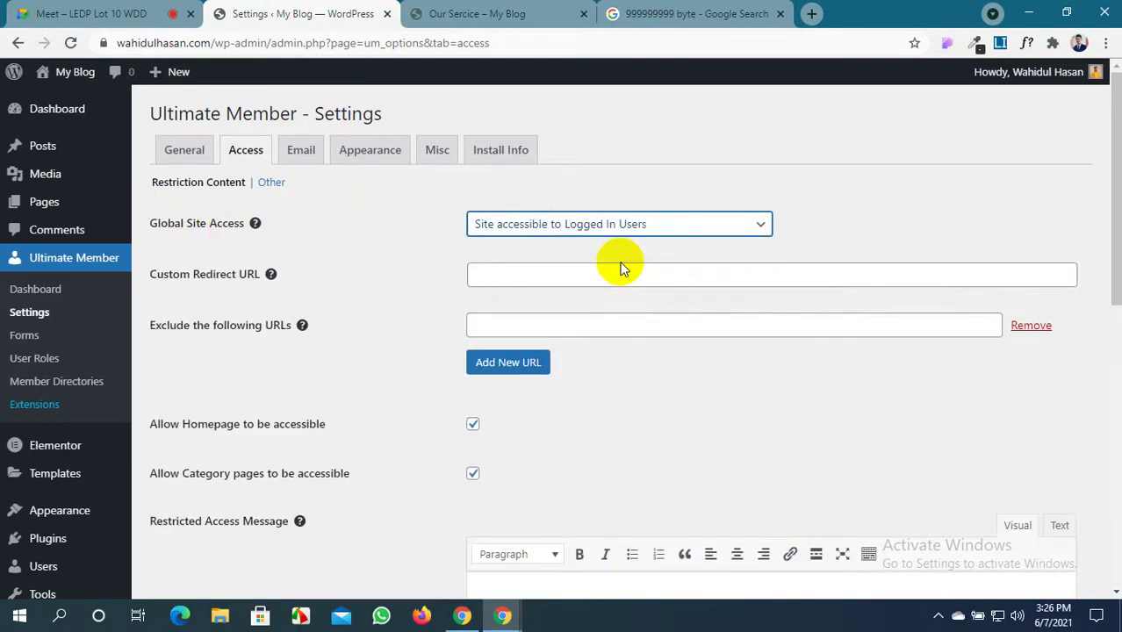
pyautogui.scroll(-5, 605, 280)
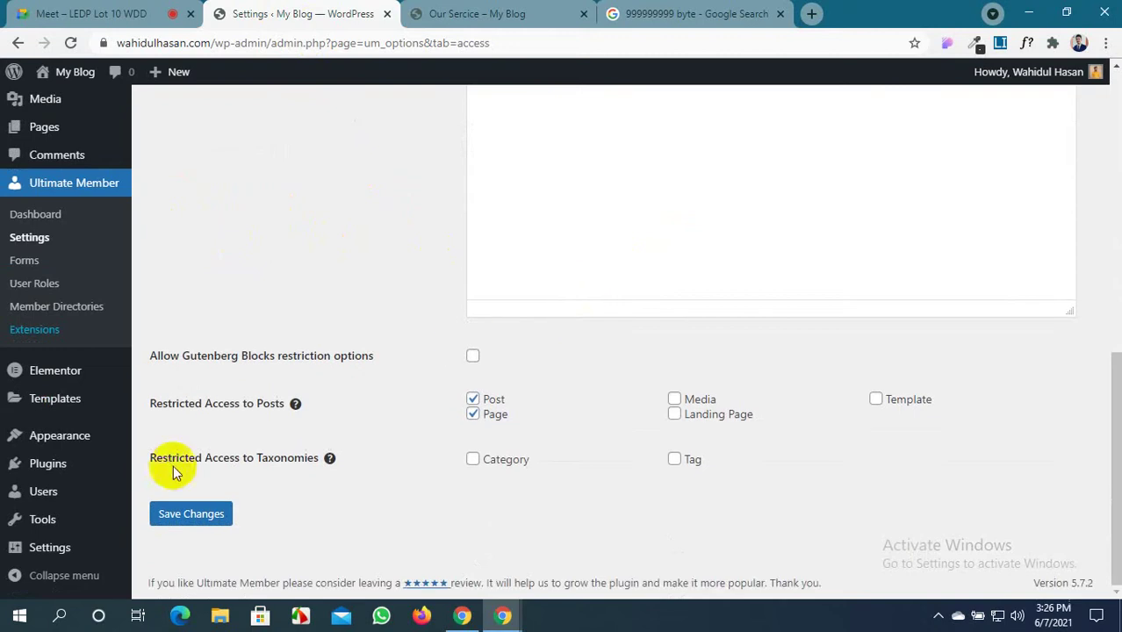
pyautogui.click(197, 525)
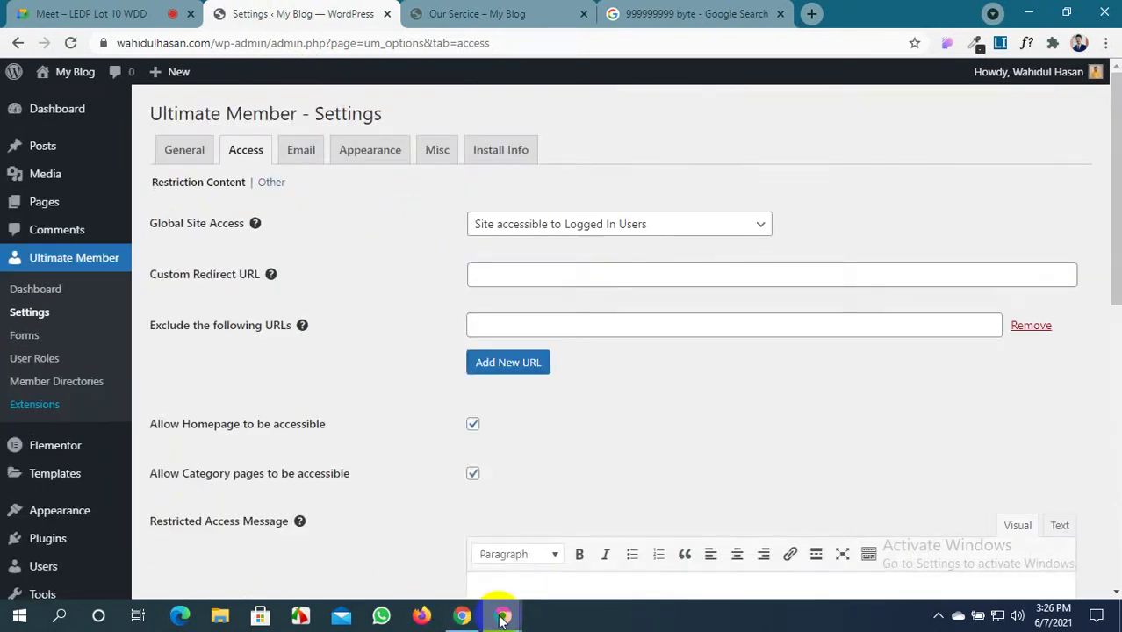
# Switch to the incognito window and check logged-out access to the About Us, Contact Us, Our Sercice, Blog and Login/Reg pages
pyautogui.moveTo(503, 615)
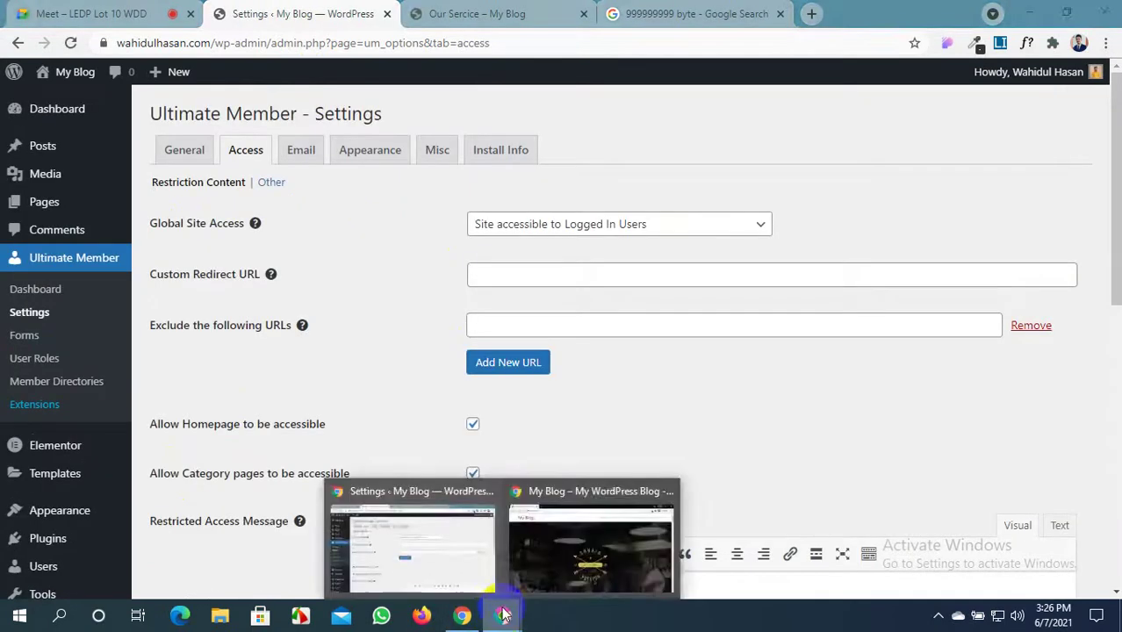
pyautogui.click(592, 551)
pyautogui.click(641, 91)
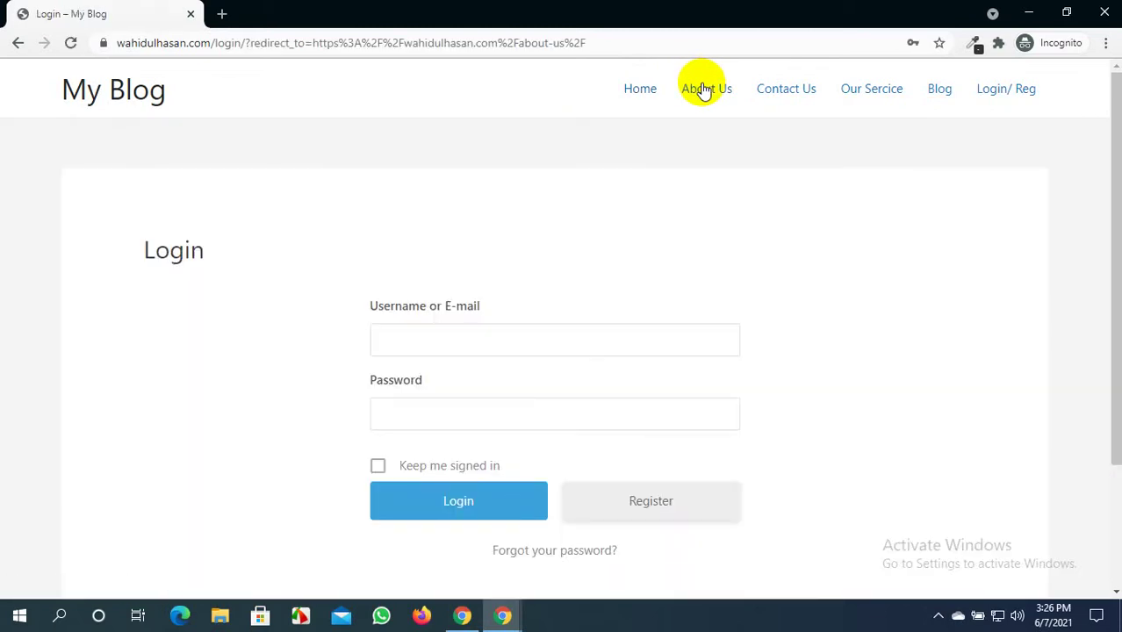
pyautogui.click(810, 95)
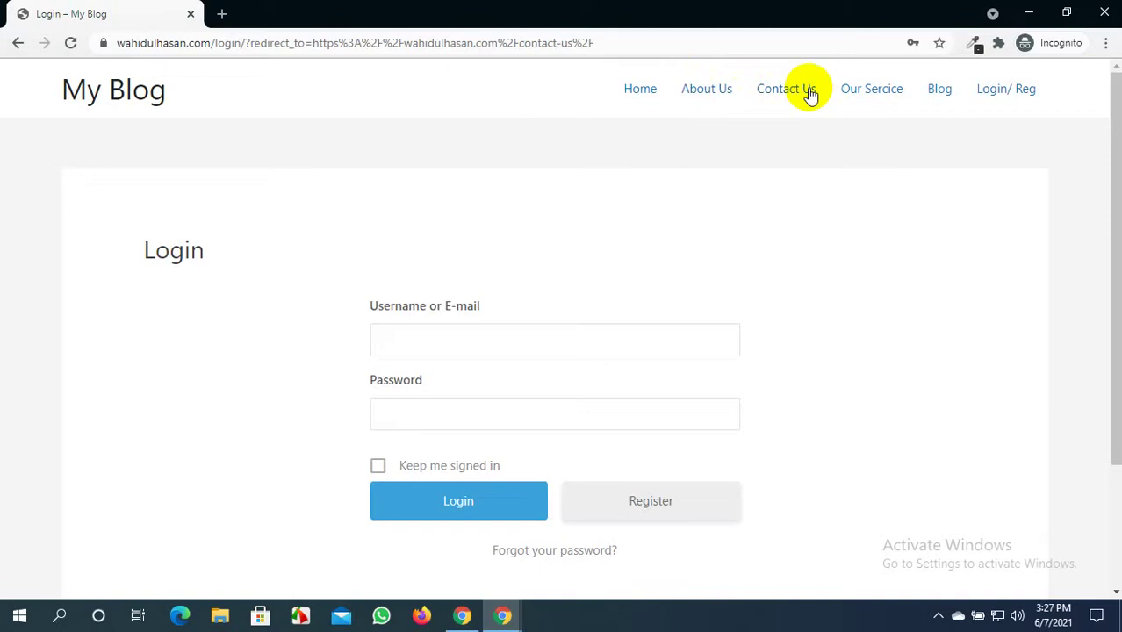
pyautogui.click(880, 94)
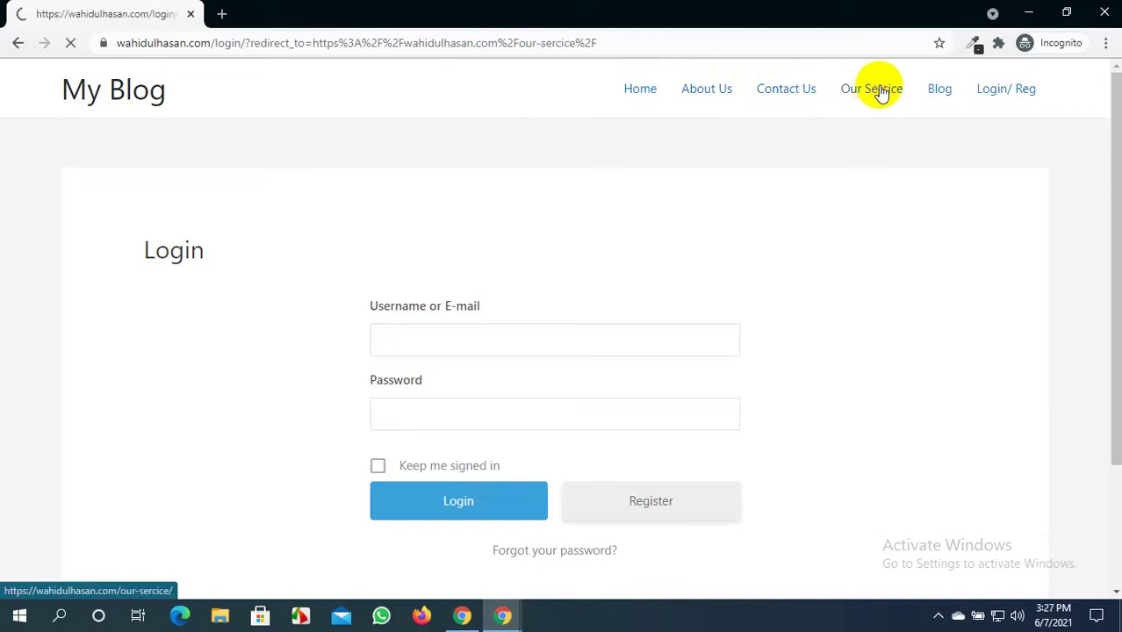
pyautogui.click(941, 93)
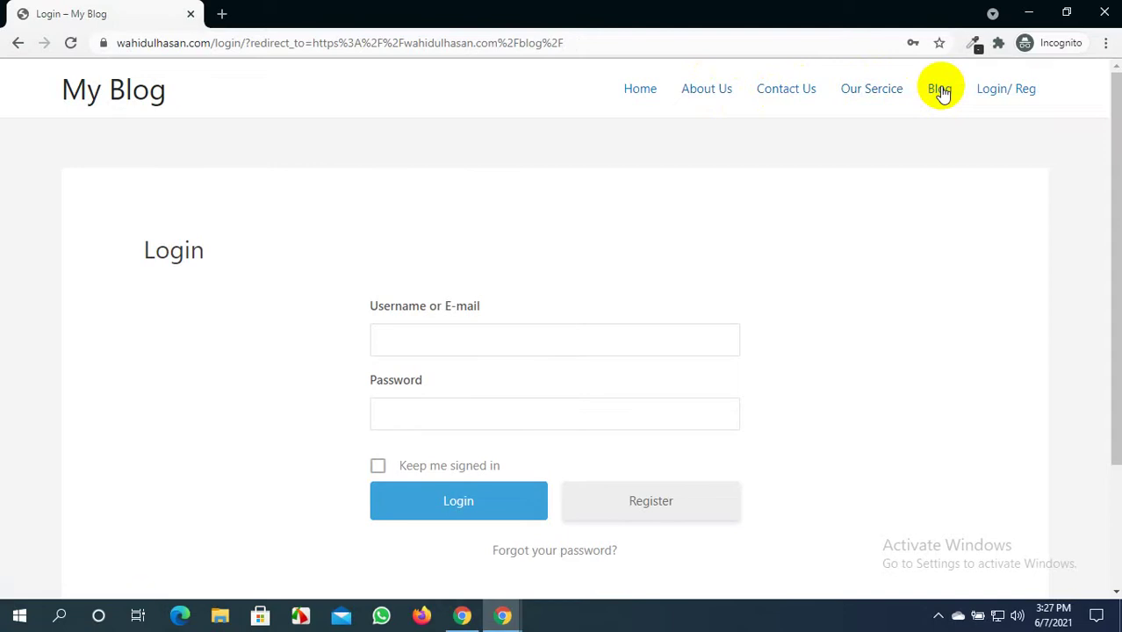
pyautogui.click(995, 93)
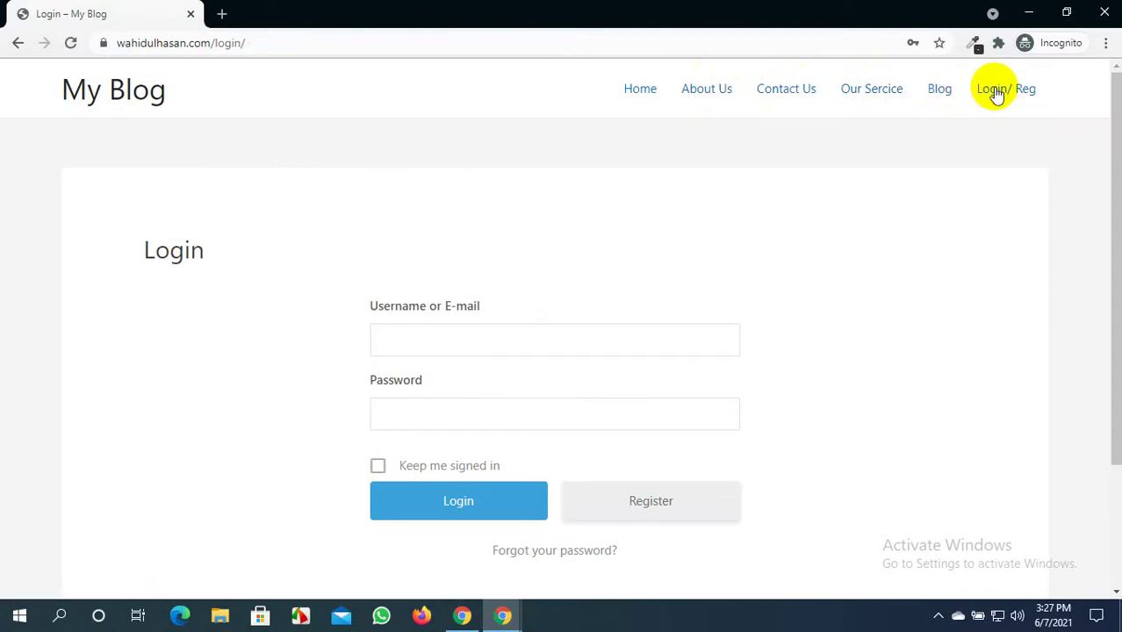
pyautogui.click(711, 93)
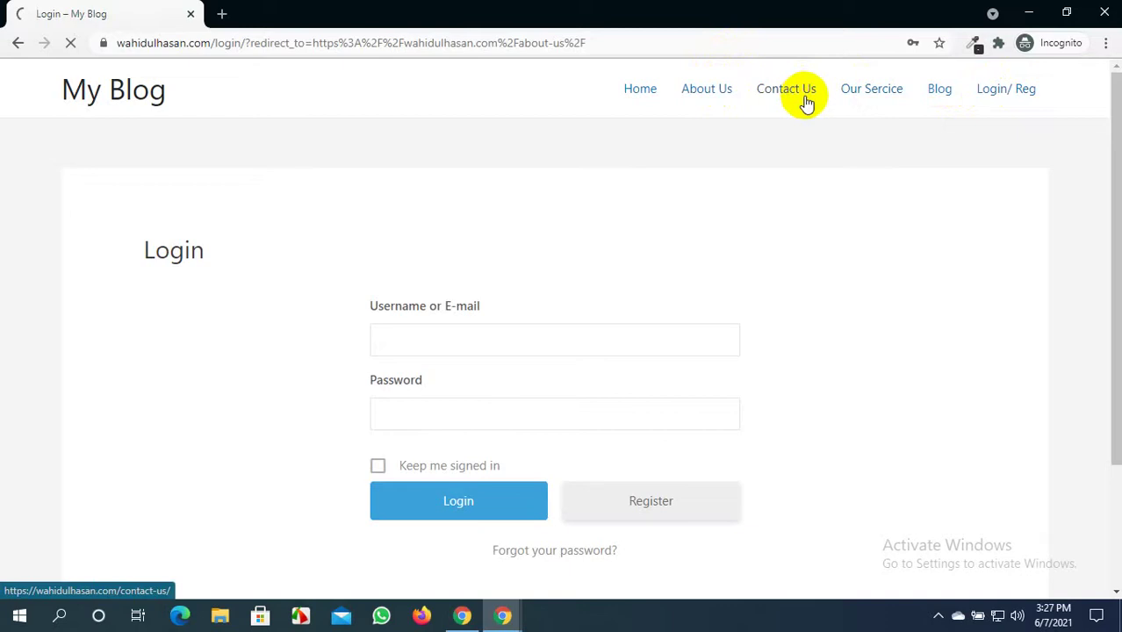
pyautogui.click(875, 103)
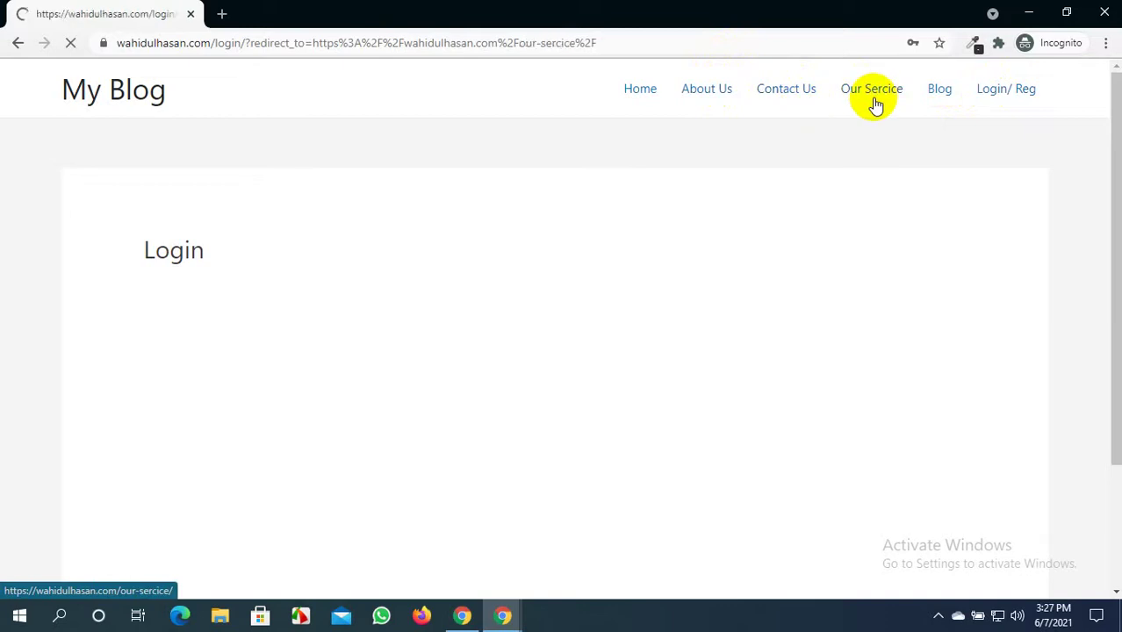
# Open the Home page in the incognito window and look through its content as a logged-out visitor
pyautogui.click(647, 92)
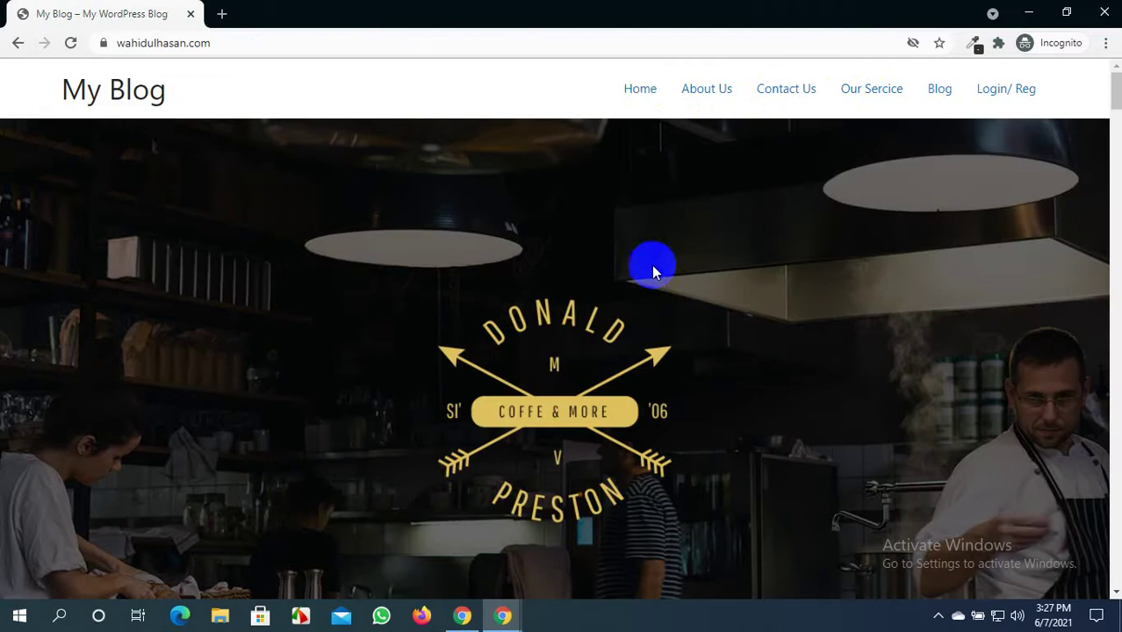
pyautogui.scroll(-3, 652, 265)
pyautogui.scroll(3, 655, 260)
pyautogui.scroll(-3, 632, 265)
pyautogui.scroll(-5, 625, 274)
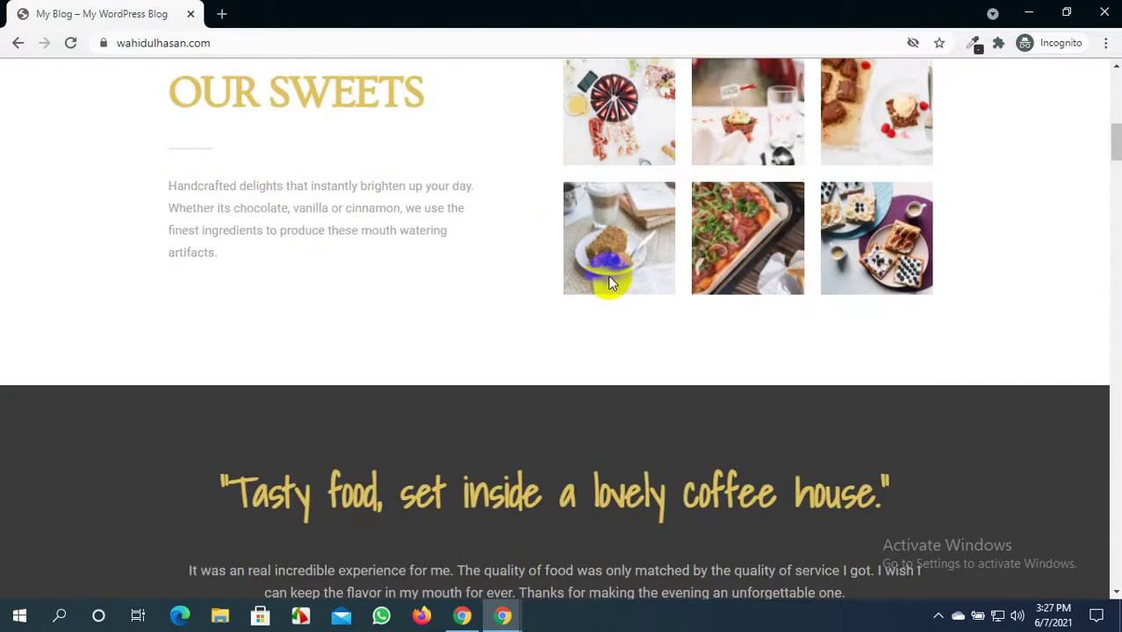
# Return to the Access settings, disable "Allow Homepage to be accessible", and save the changes
pyautogui.moveTo(496, 615)
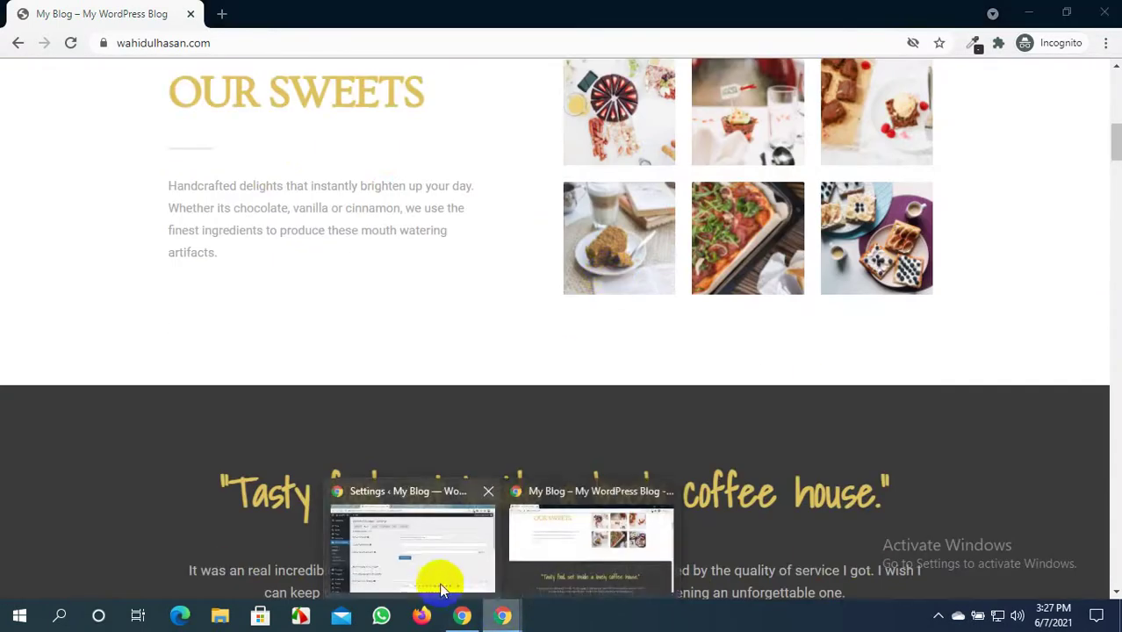
pyautogui.click(437, 575)
pyautogui.scroll(-6, 396, 441)
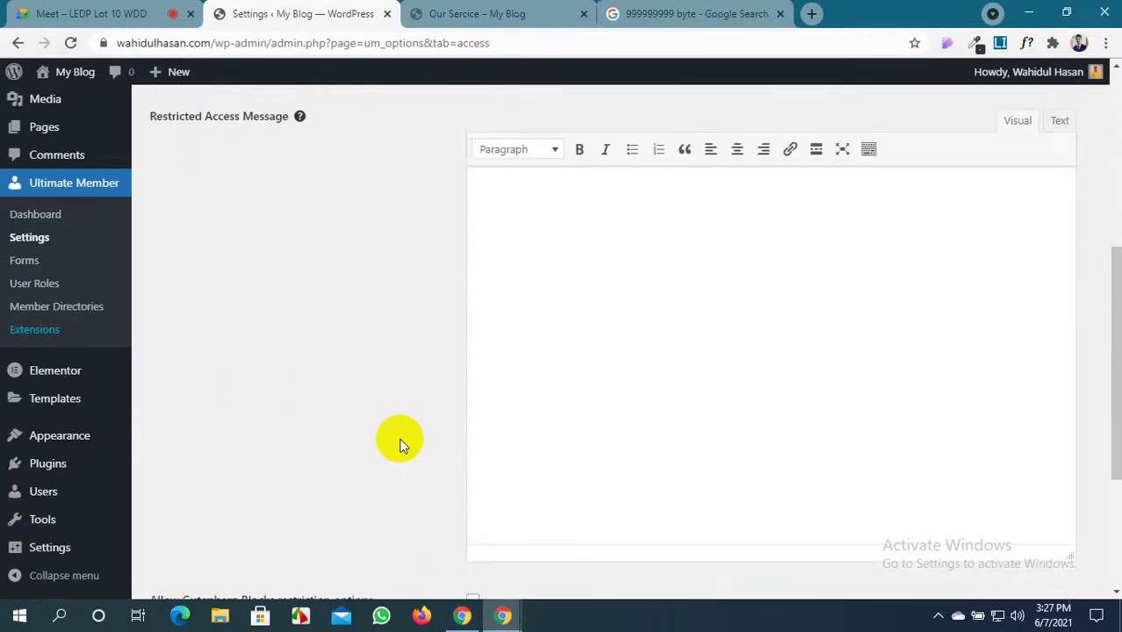
pyautogui.scroll(6, 399, 443)
pyautogui.scroll(-1, 400, 443)
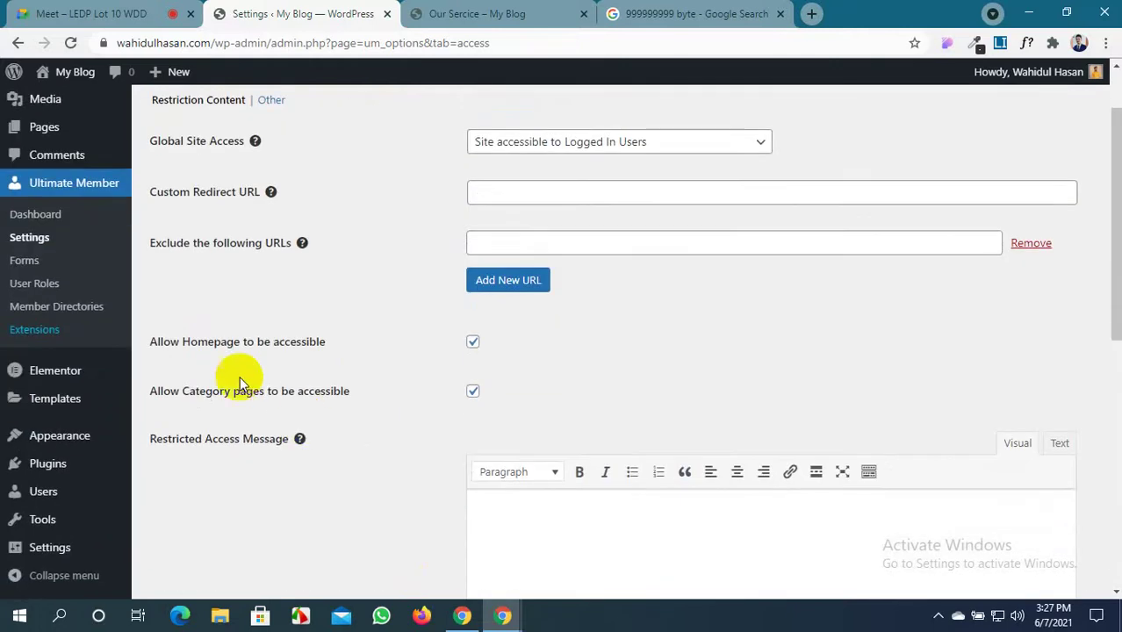
pyautogui.click(474, 344)
pyautogui.scroll(-6, 381, 438)
pyautogui.click(189, 515)
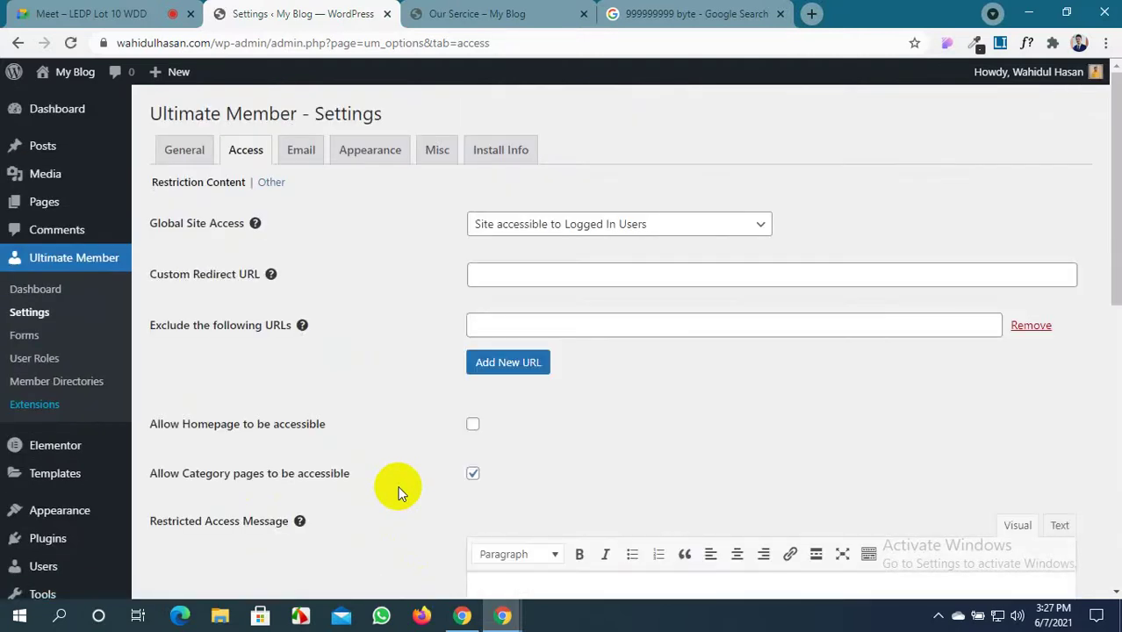
# Reload the Home page in the incognito window and check logged-out access to Home and the other menu pages
pyautogui.moveTo(502, 614)
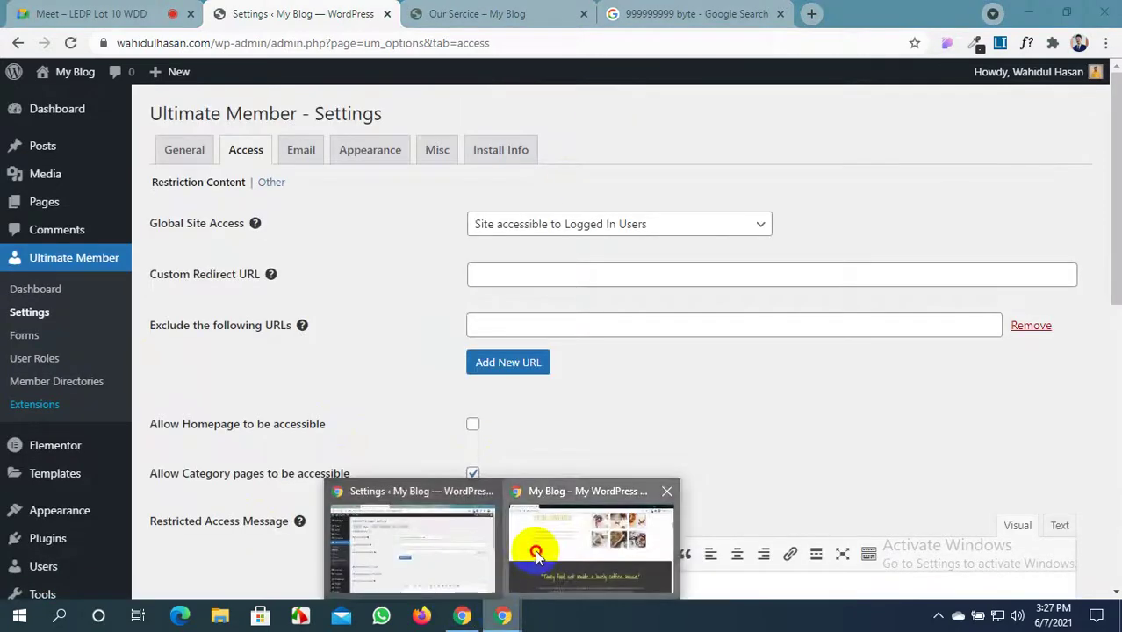
pyautogui.click(534, 546)
pyautogui.scroll(5, 402, 319)
pyautogui.click(70, 43)
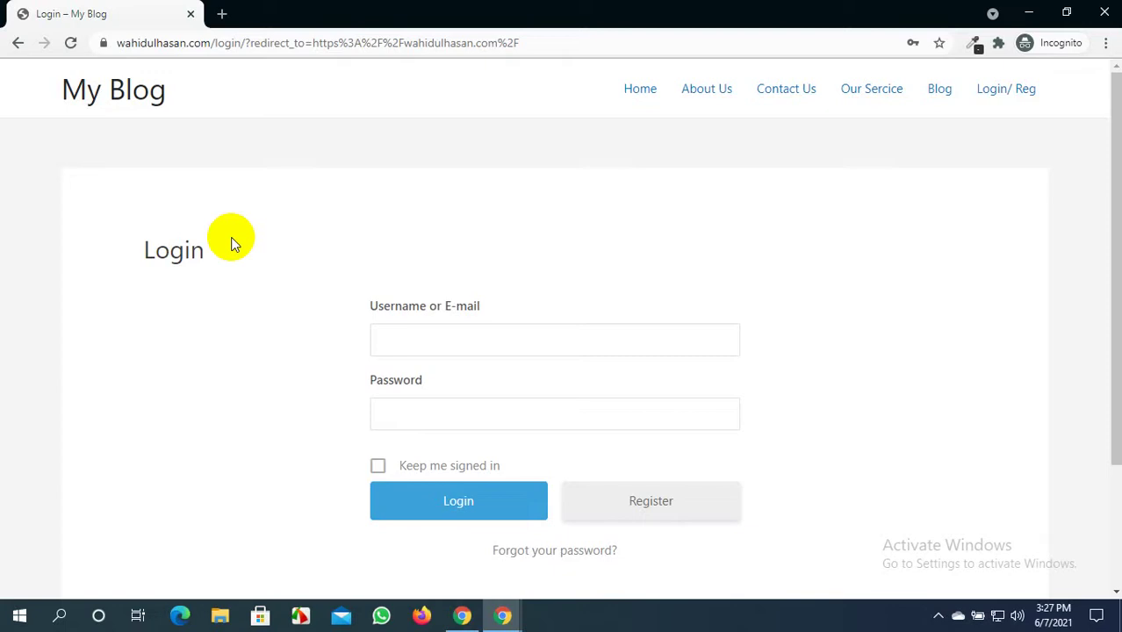
pyautogui.click(636, 90)
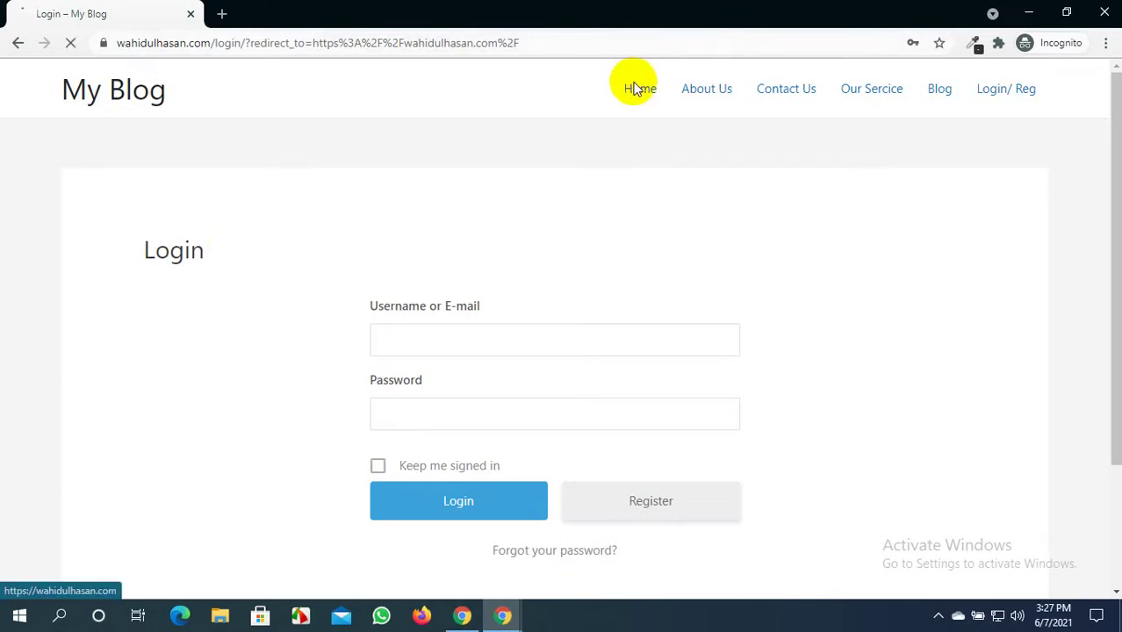
pyautogui.click(696, 96)
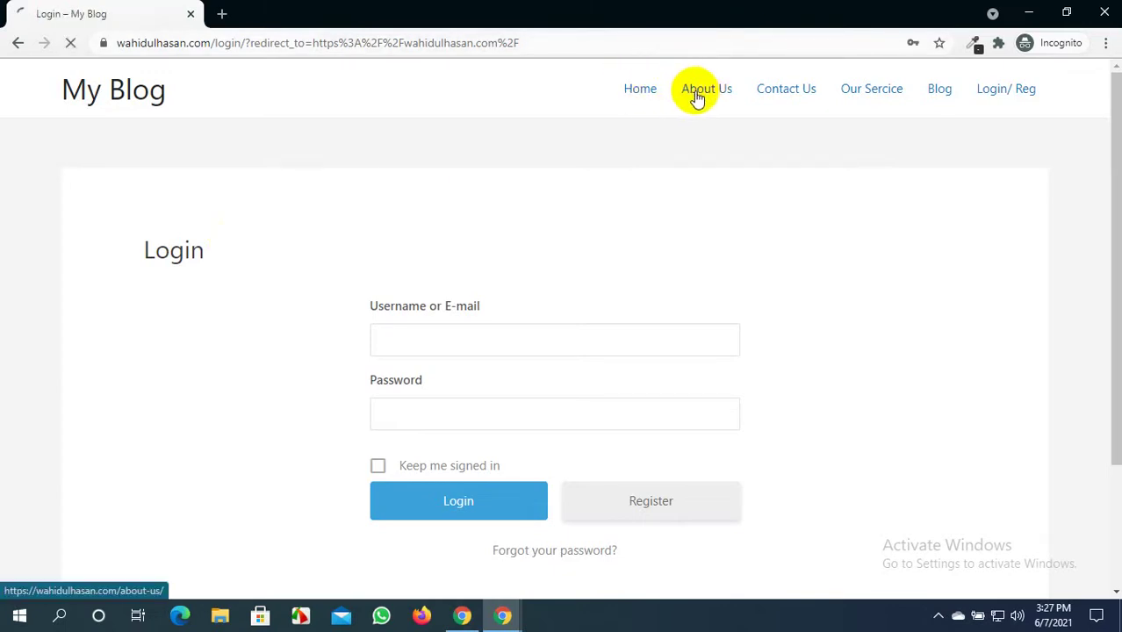
pyautogui.click(754, 107)
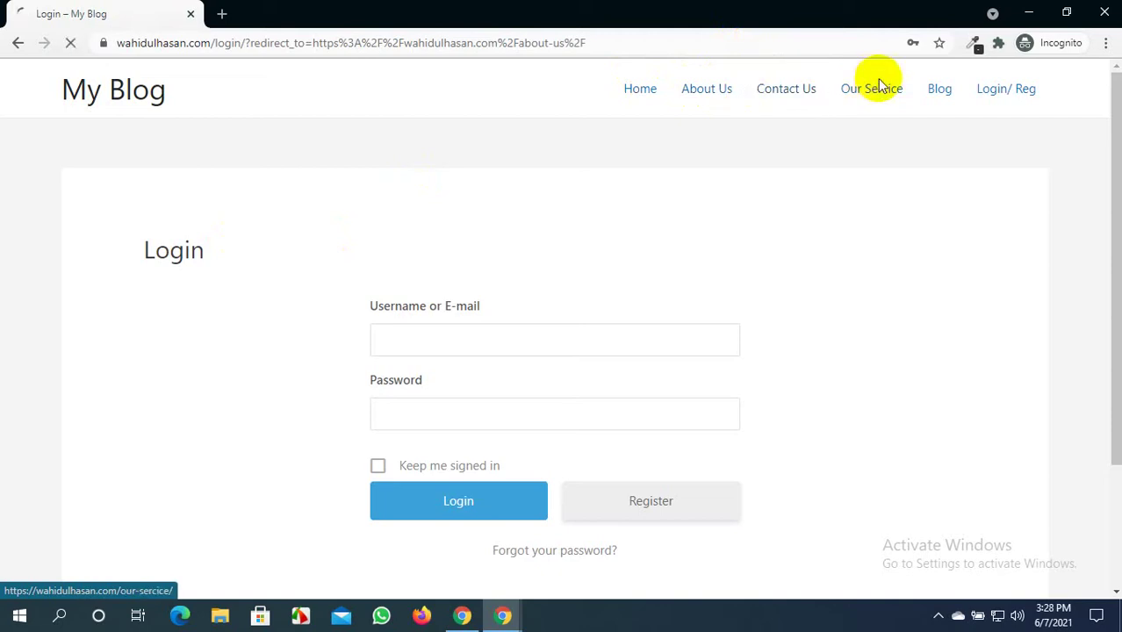
pyautogui.click(880, 87)
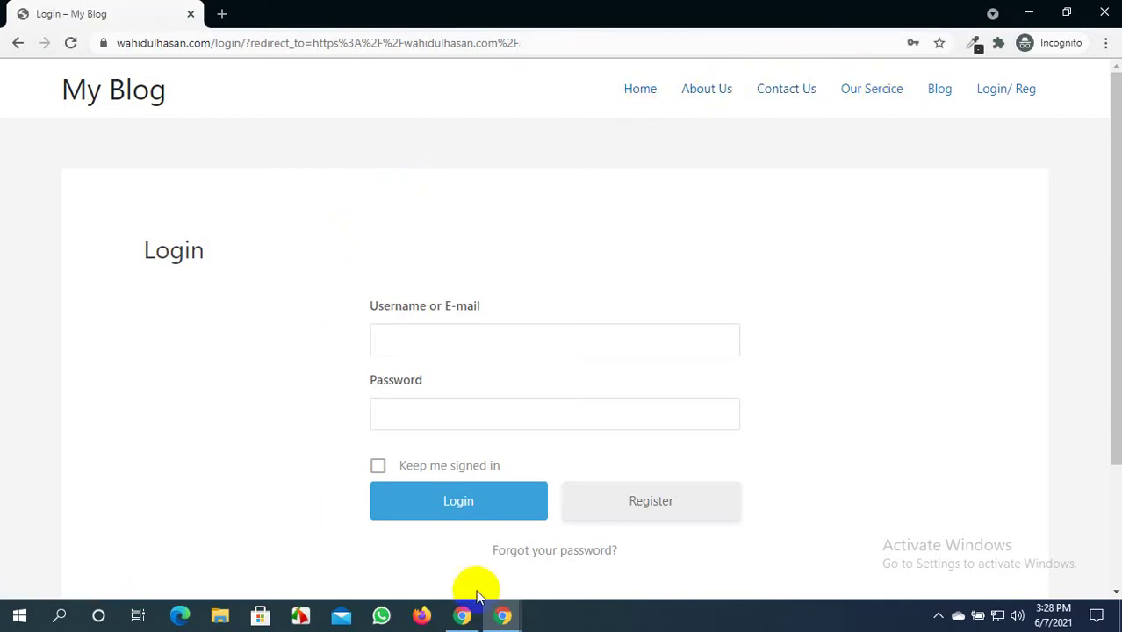
# Switch back to the Access settings and enable "Allow Homepage to be accessible"
pyautogui.click(493, 620)
pyautogui.click(444, 527)
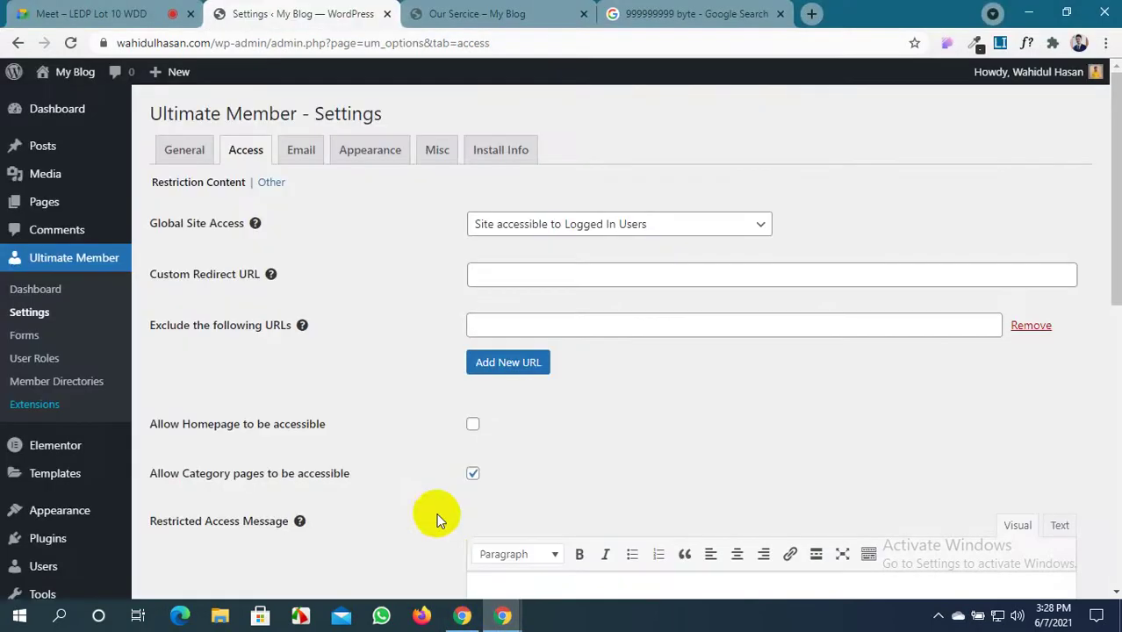
pyautogui.click(473, 426)
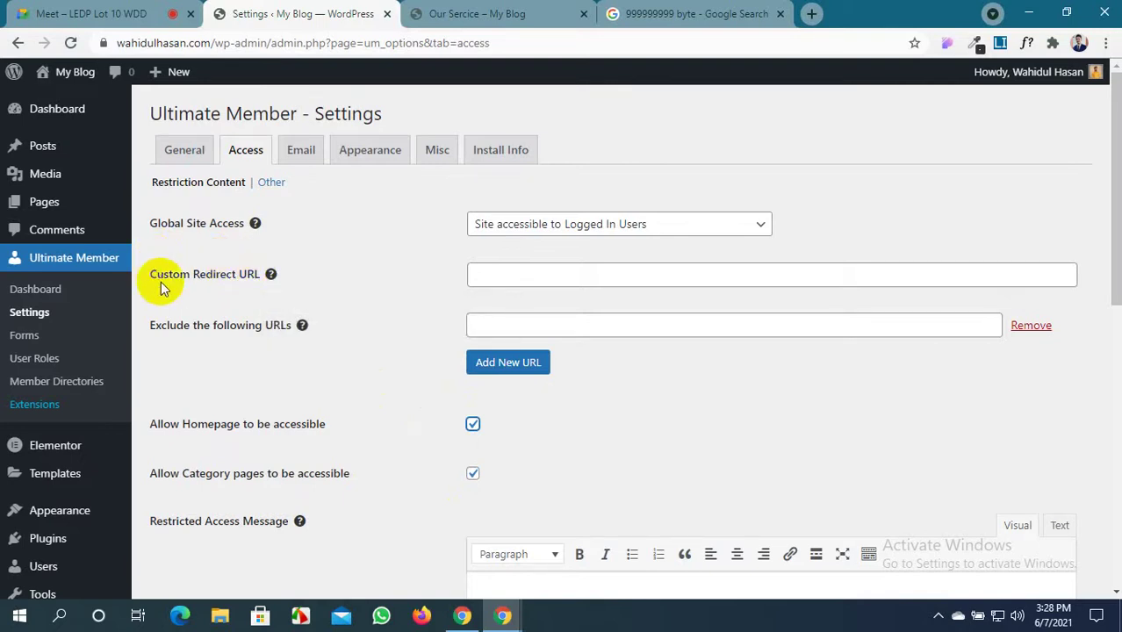
# Open the site's Contact Us page in the logged-in window and copy its full address
pyautogui.click(469, 13)
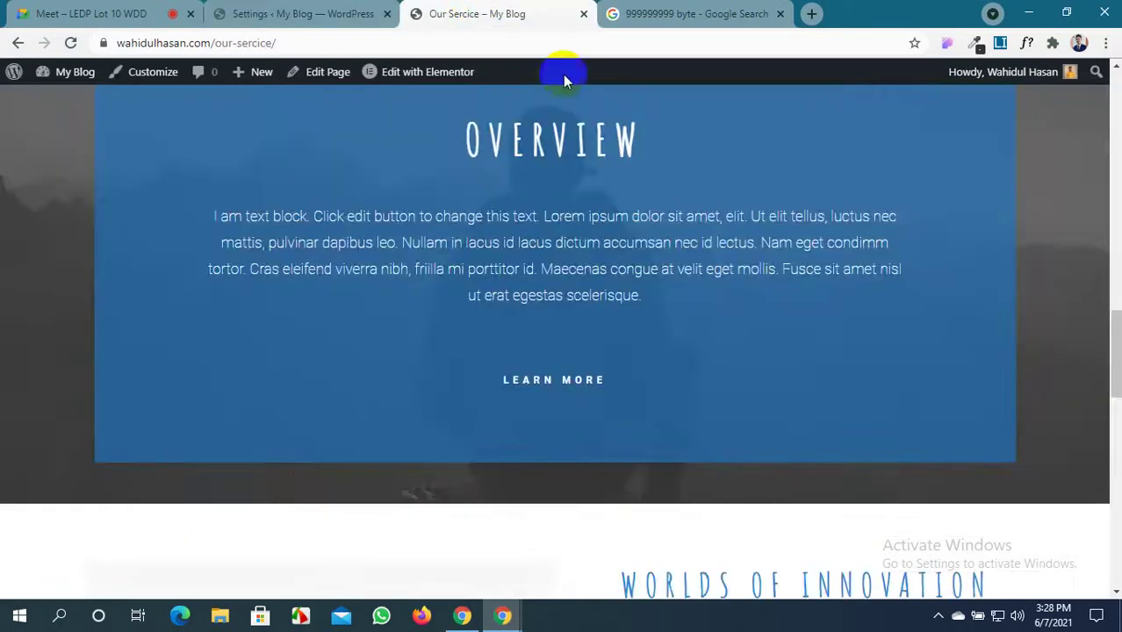
pyautogui.scroll(10, 651, 169)
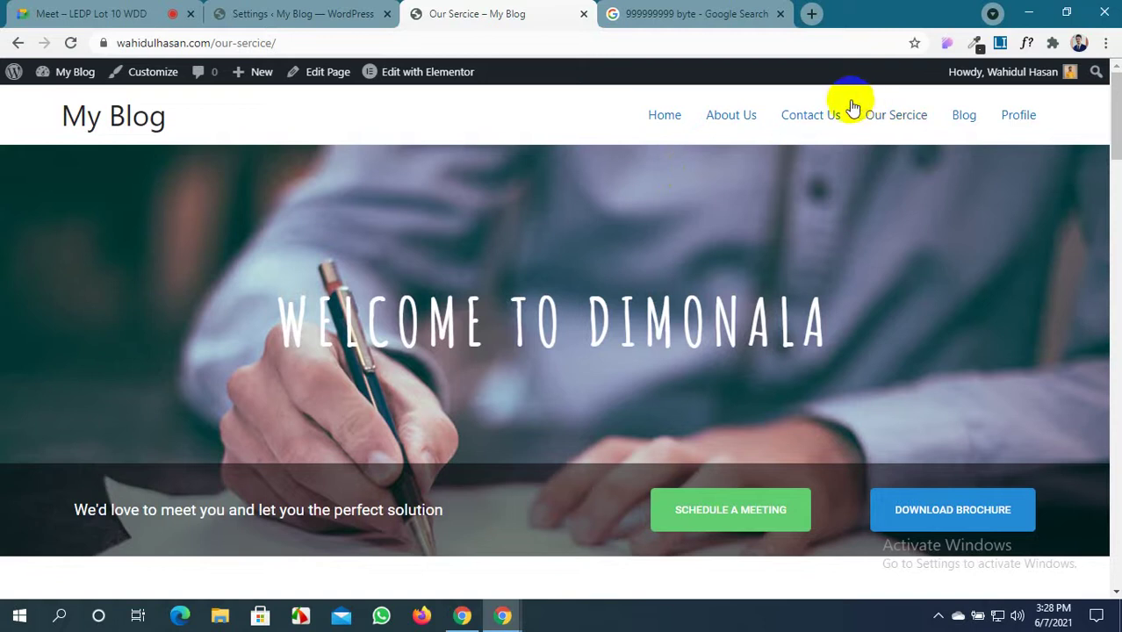
pyautogui.click(803, 117)
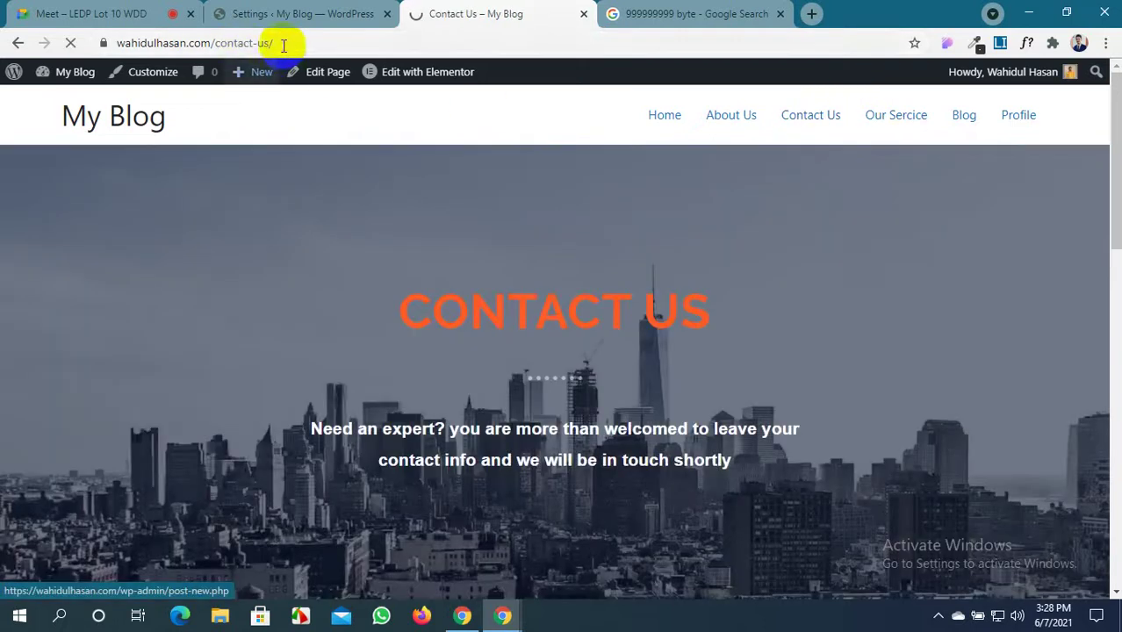
pyautogui.click(104, 42)
pyautogui.hotkey('ctrl', 'c')
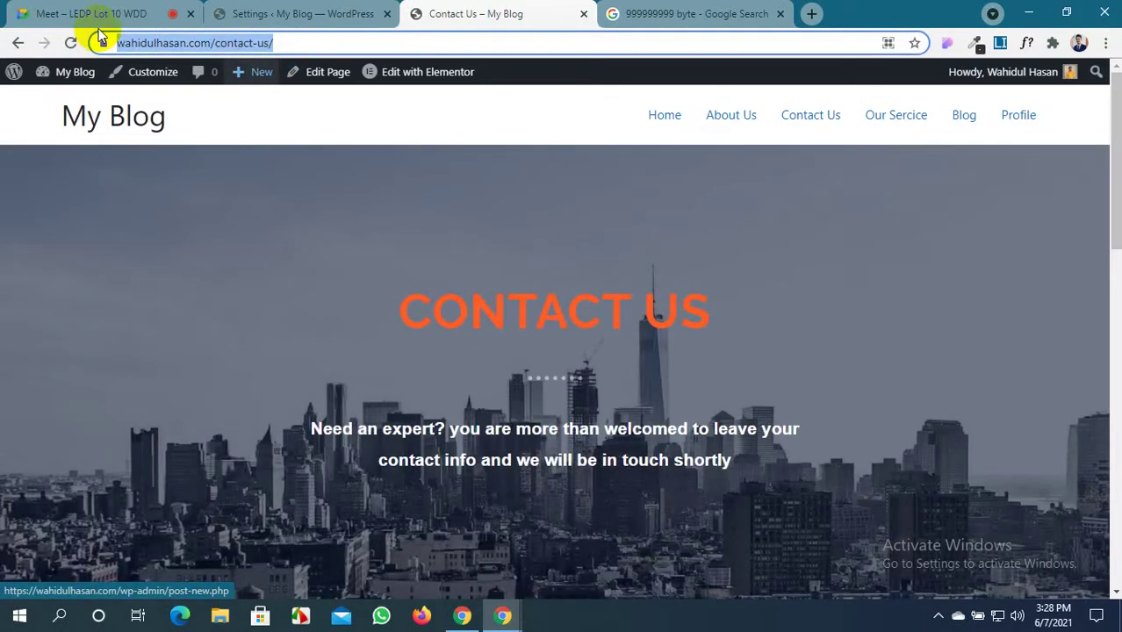
# Set the Custom Redirect URL in the Access settings to the copied /contact-us/ address and save the changes
pyautogui.click(255, 12)
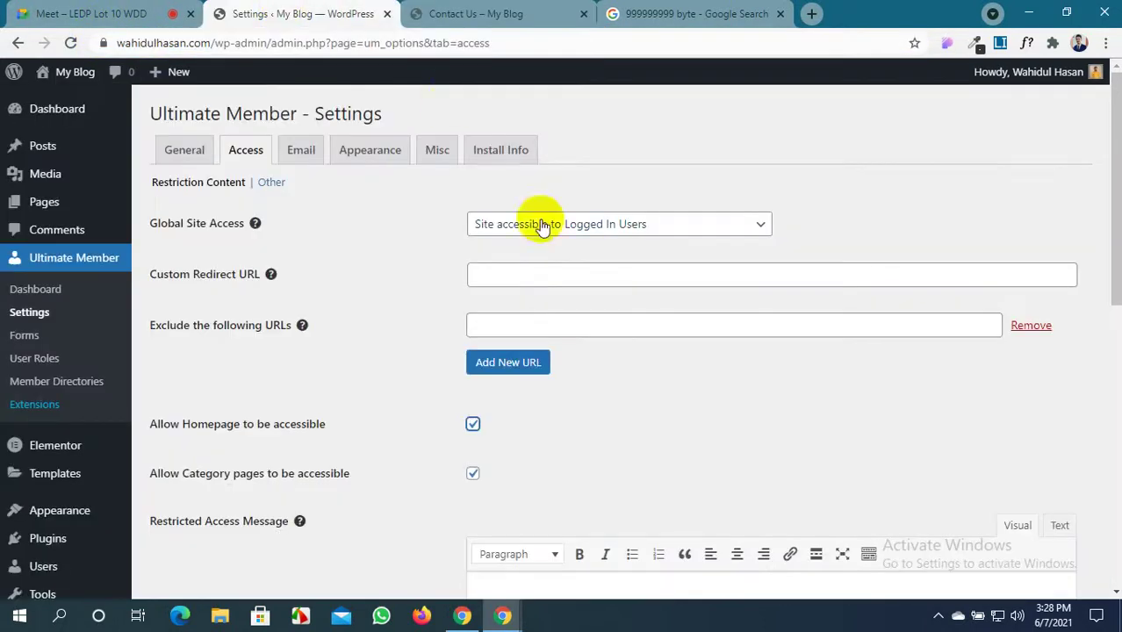
pyautogui.click(534, 274)
pyautogui.hotkey('ctrl', 'v')
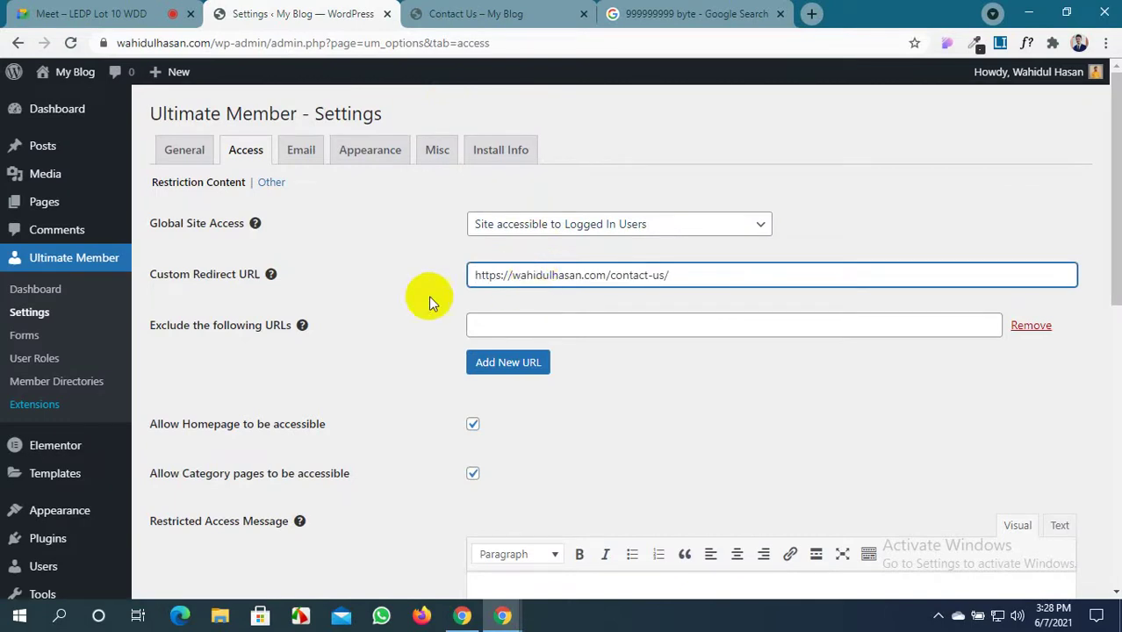
pyautogui.scroll(-10, 428, 295)
pyautogui.click(202, 519)
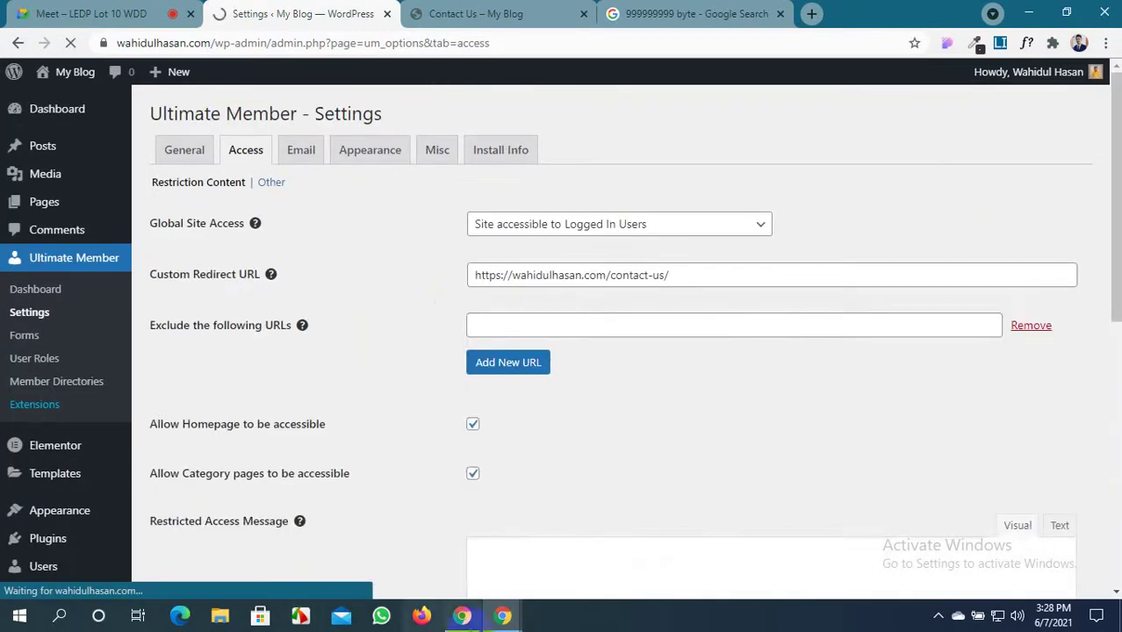
# Open Home, About Us, Contact Us and Our Sercice in the incognito window to check where logged-out visitors are sent
pyautogui.moveTo(502, 600)
pyautogui.click(551, 538)
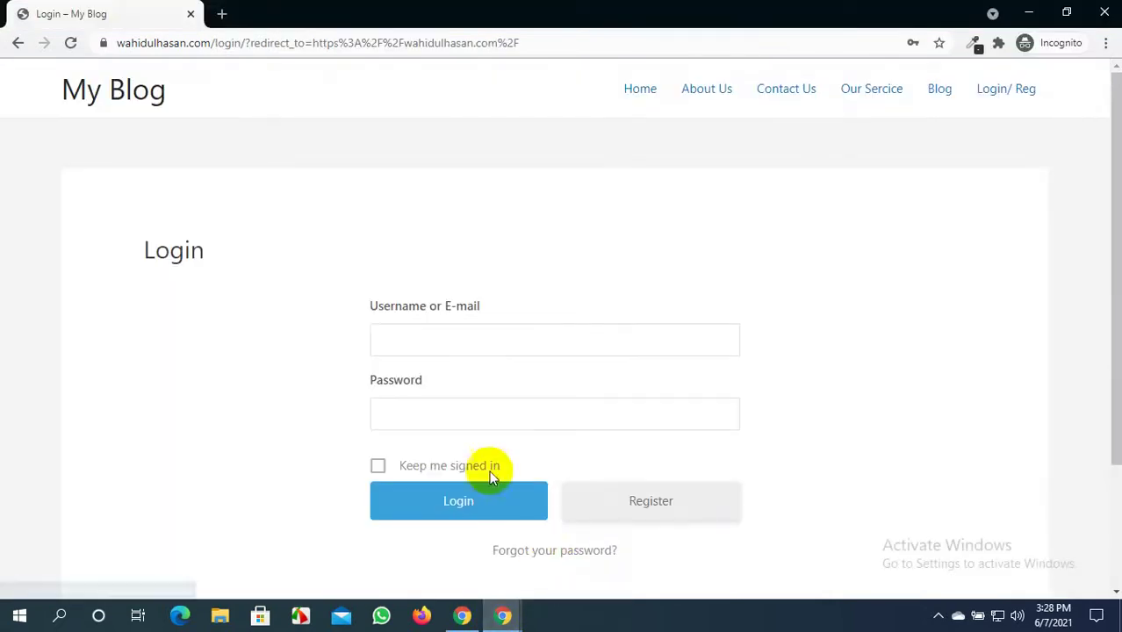
pyautogui.click(638, 92)
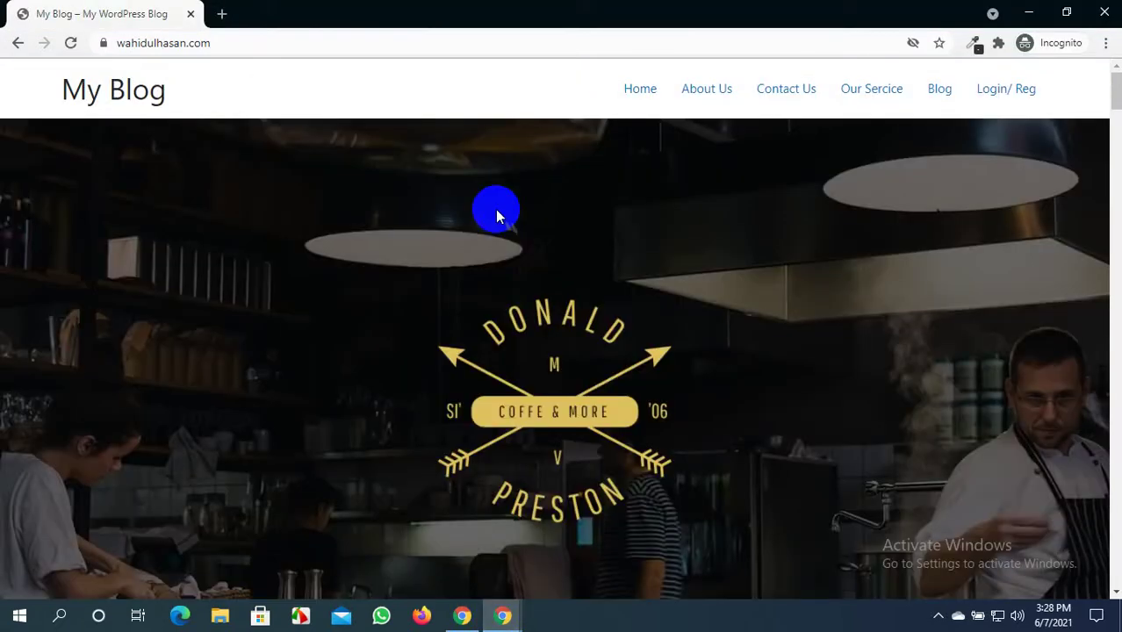
pyautogui.click(690, 93)
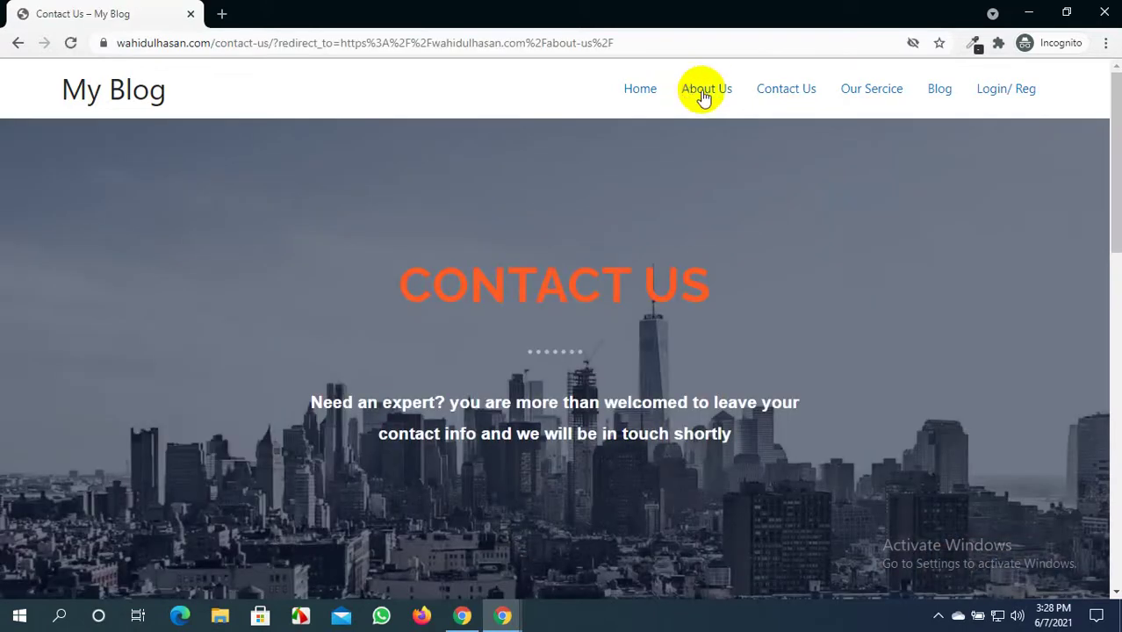
pyautogui.click(780, 91)
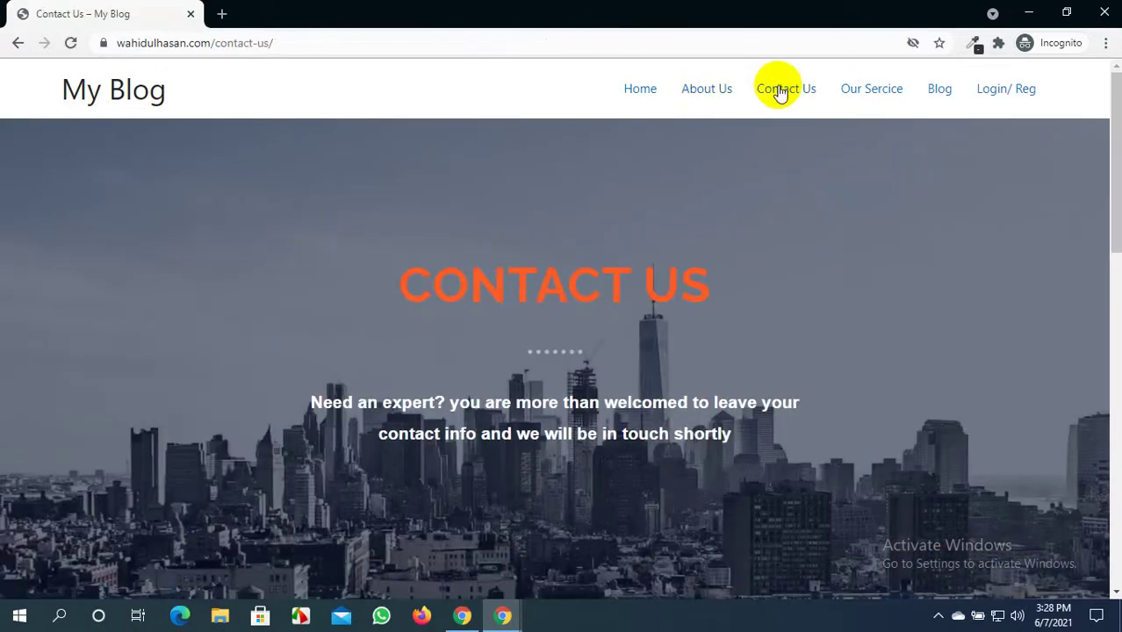
pyautogui.click(850, 91)
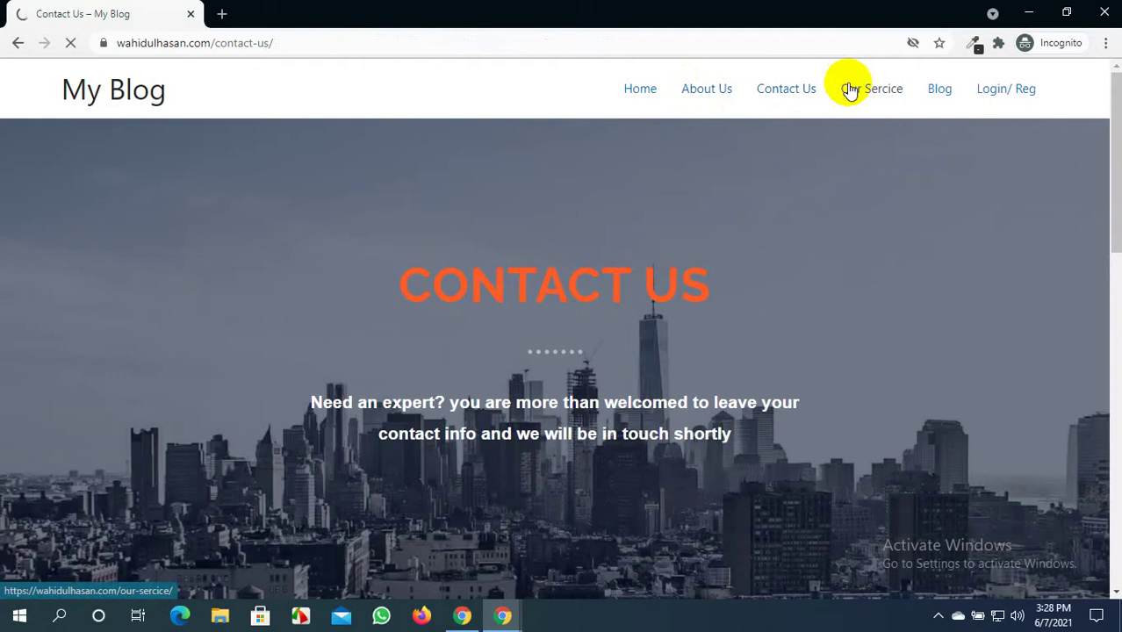
# Review the redirect setting in the admin window and recheck the About Us link as a logged-out visitor
pyautogui.moveTo(502, 613)
pyautogui.click(432, 525)
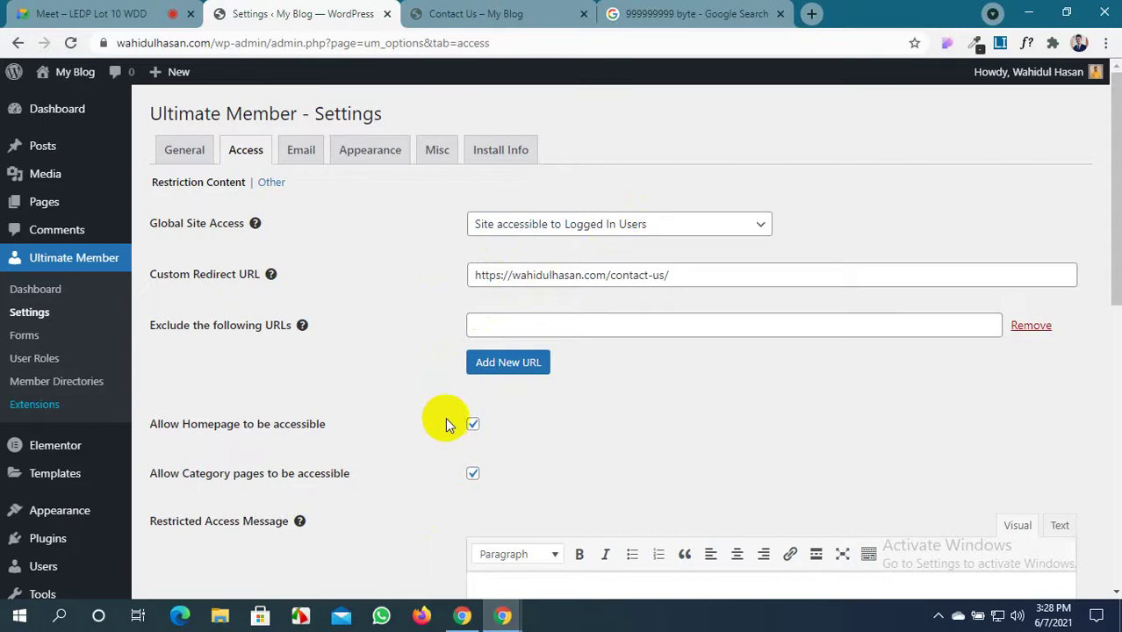
pyautogui.moveTo(518, 611)
pyautogui.click(579, 564)
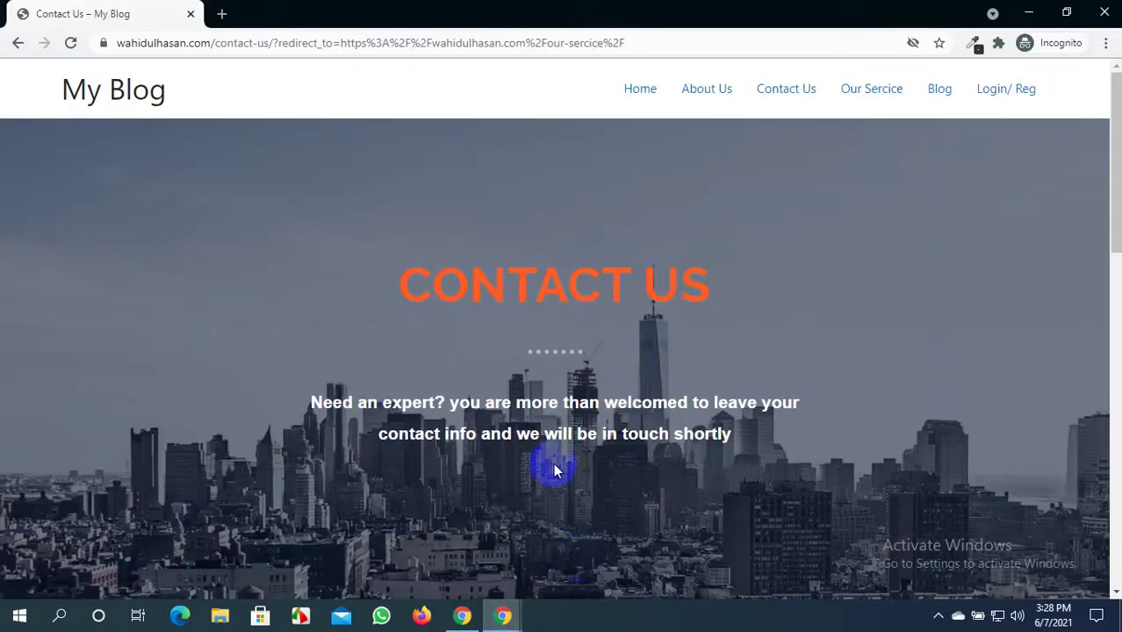
pyautogui.doubleClick(537, 401)
pyautogui.click(705, 91)
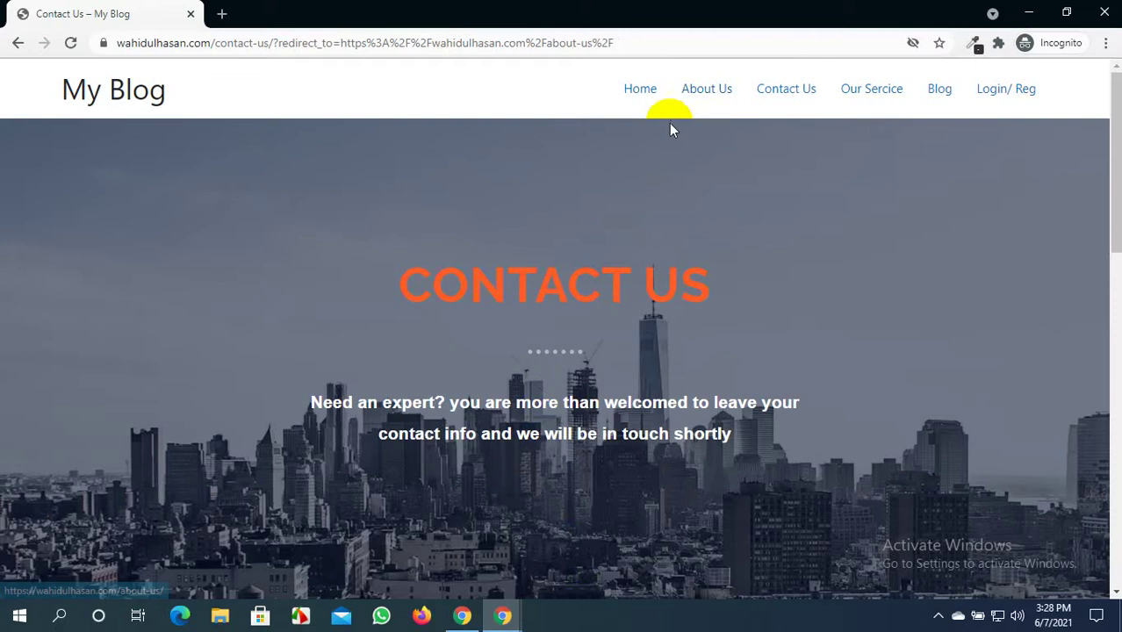
# Return to the Access settings, turn off "Allow Homepage to be accessible" with the custom redirect kept, and save the changes
pyautogui.click(502, 607)
pyautogui.click(443, 546)
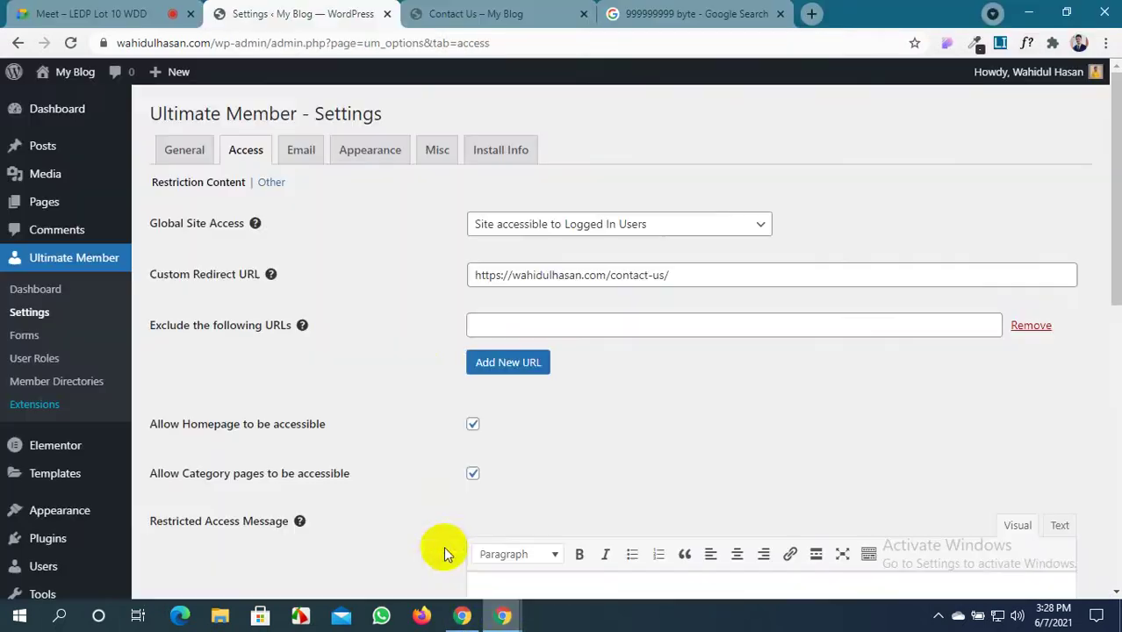
pyautogui.moveTo(676, 277); pyautogui.dragTo(462, 270)
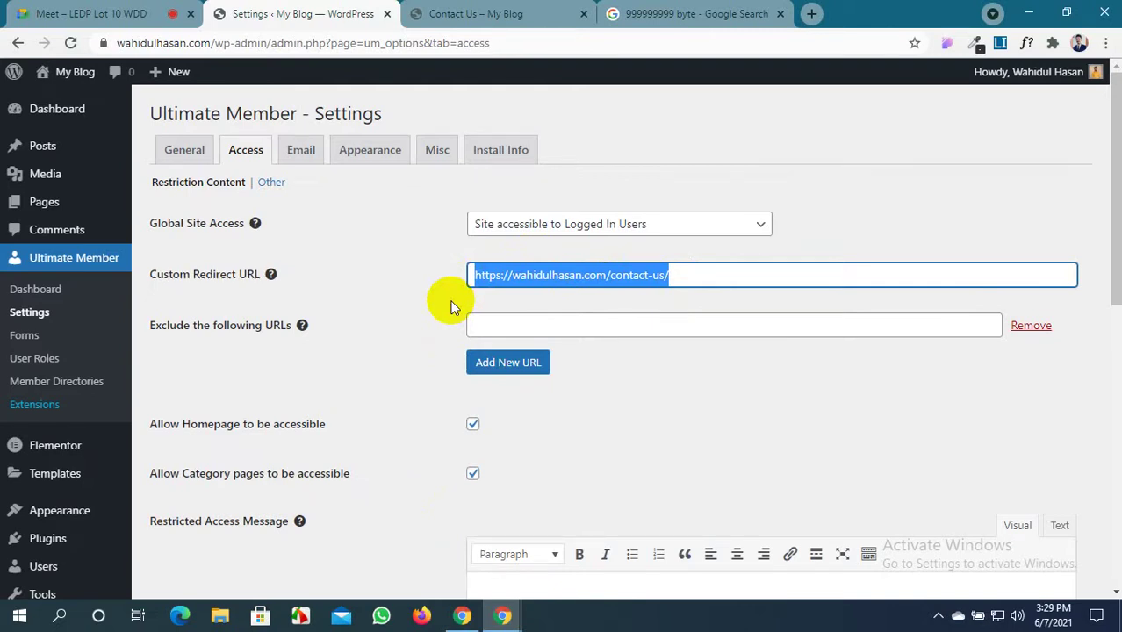
pyautogui.scroll(-7, 450, 303)
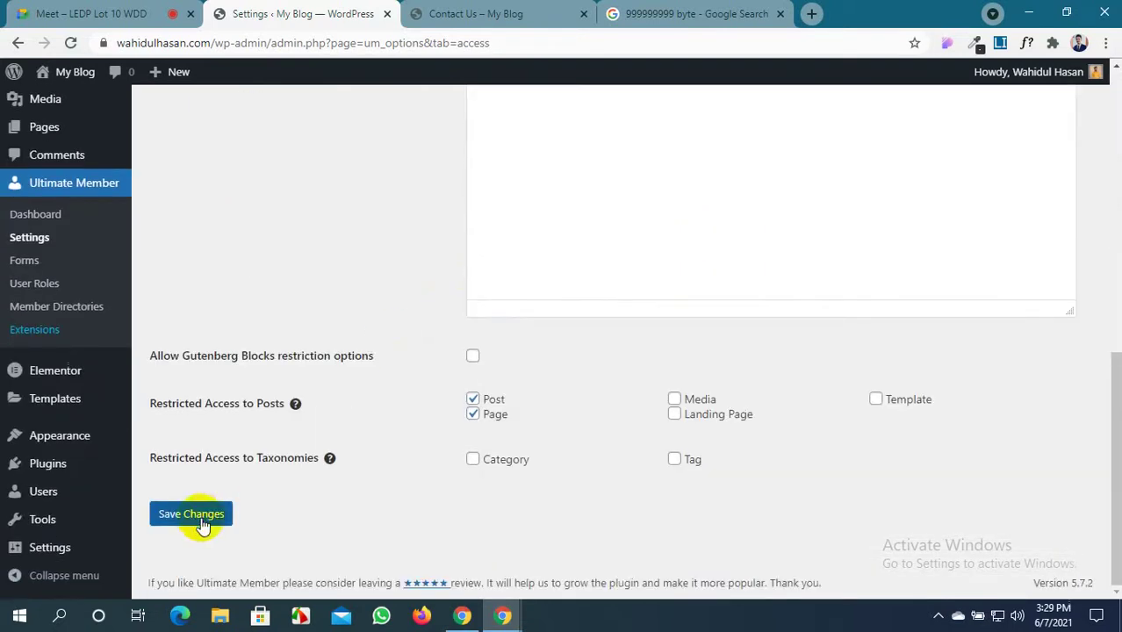
pyautogui.click(201, 521)
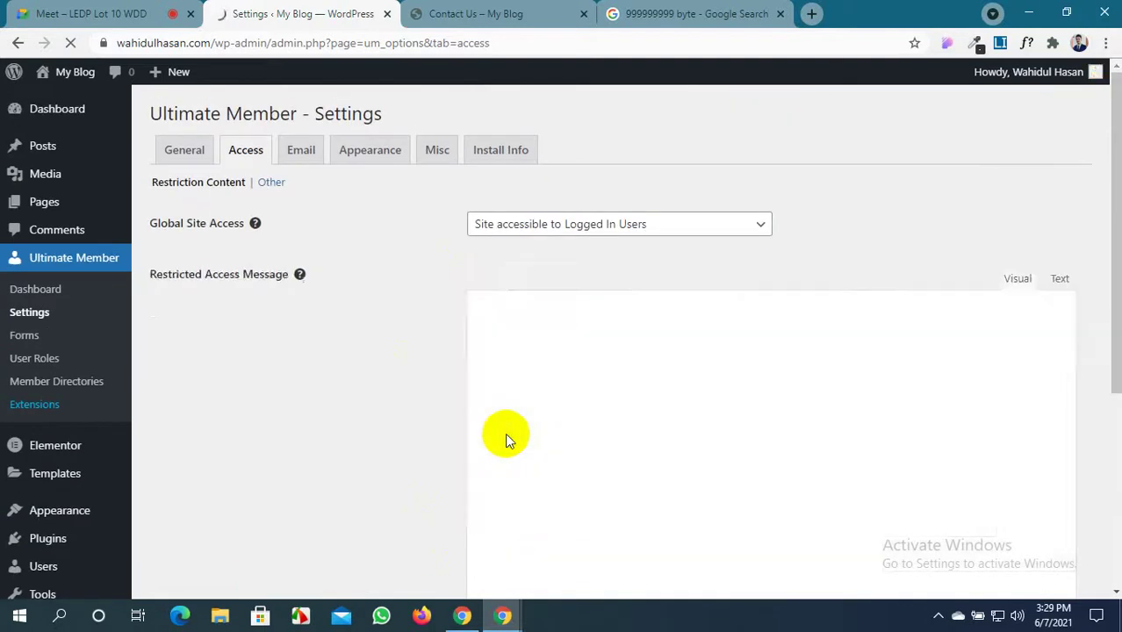
pyautogui.click(472, 424)
pyautogui.scroll(-1, 429, 444)
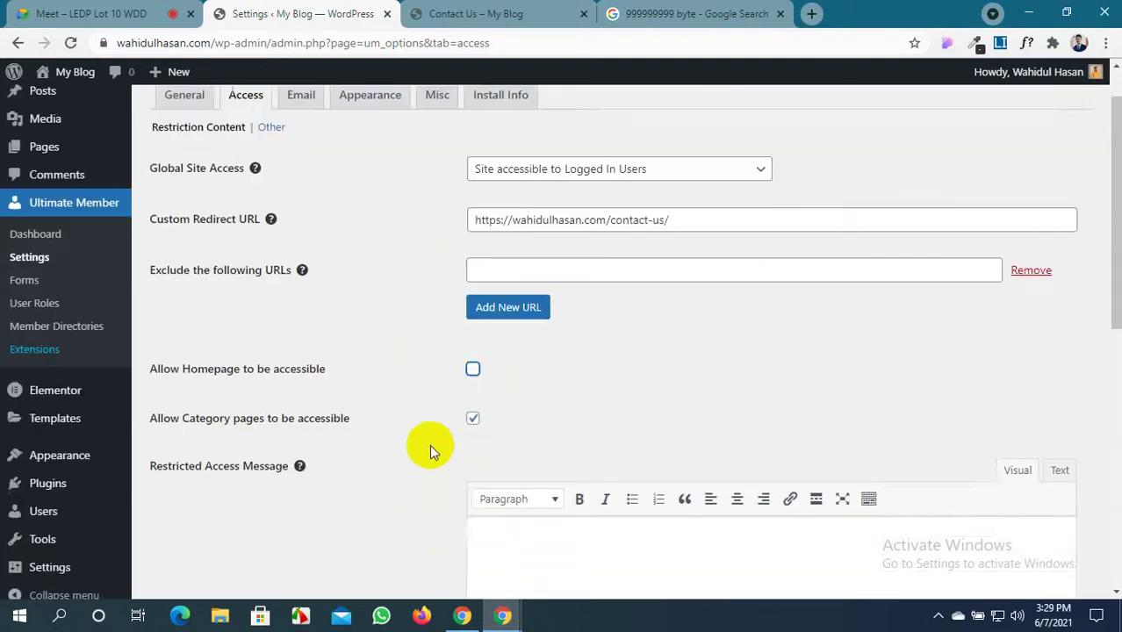
pyautogui.scroll(-5, 430, 444)
pyautogui.click(175, 513)
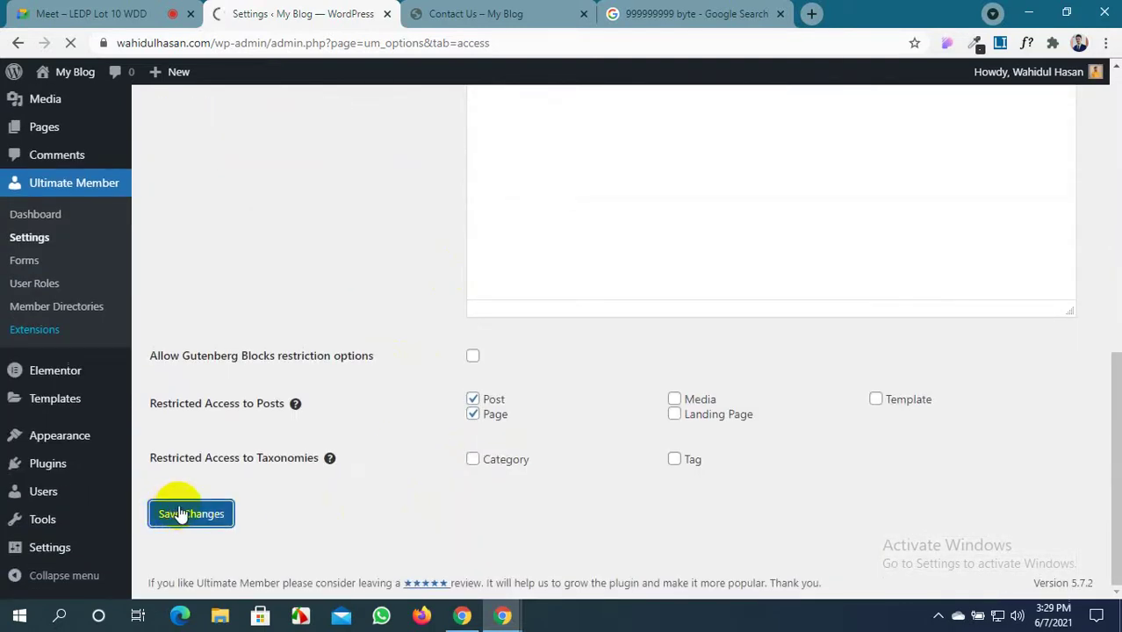
# Reload the incognito page and test Our Sercice, Blog, Login/ Reg, Home, About Us and Contact Us for logged-out redirects
pyautogui.scroll(-5, 458, 446)
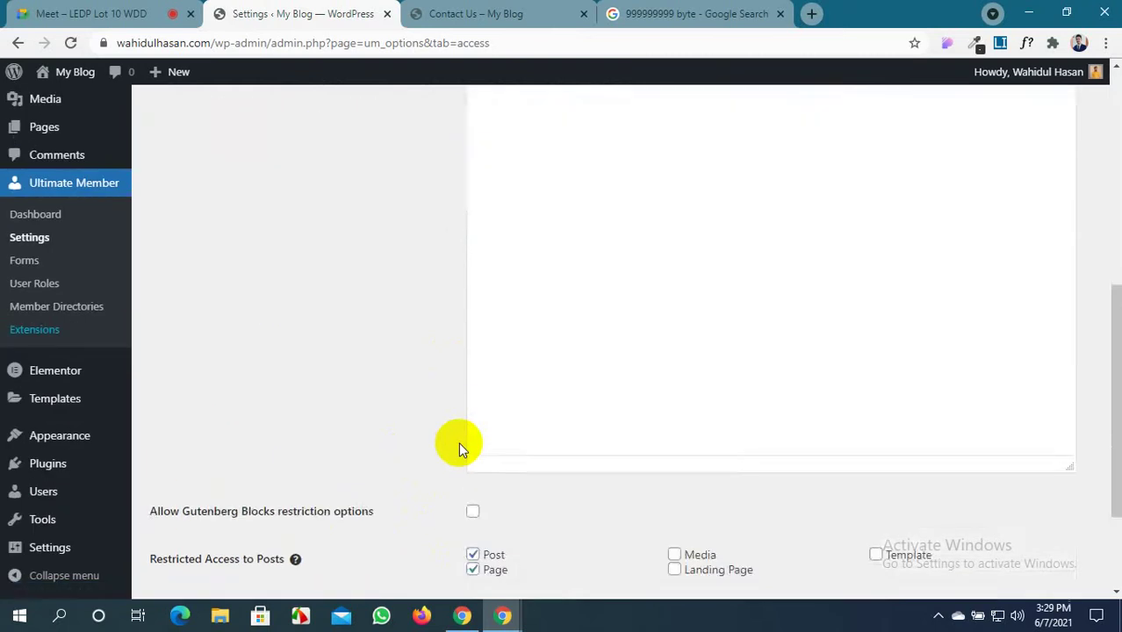
pyautogui.scroll(-10, 458, 442)
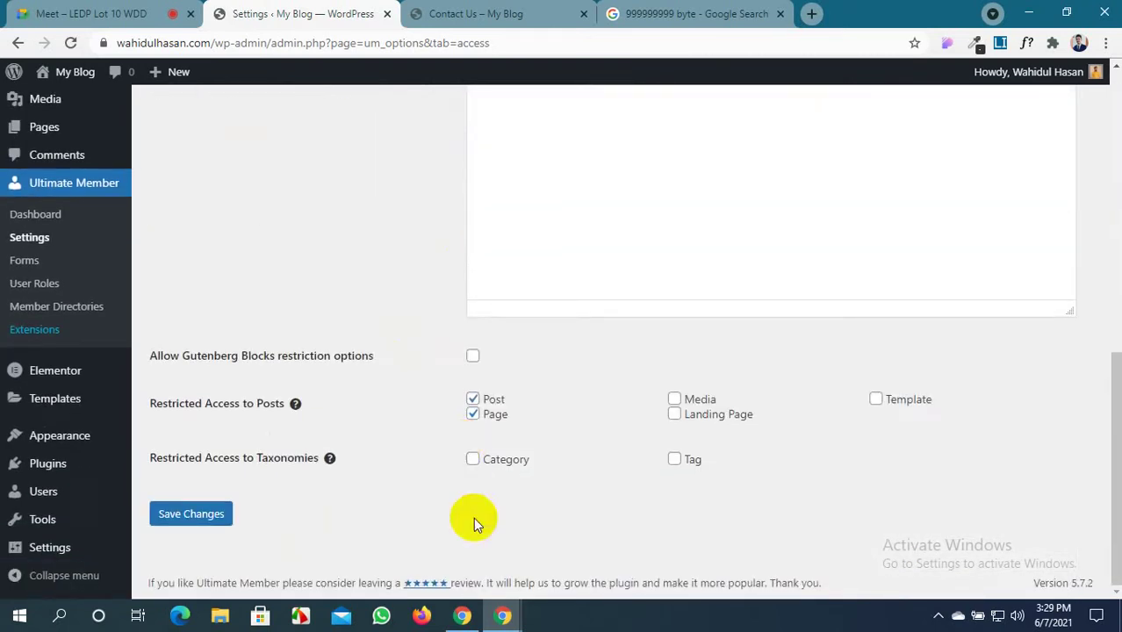
pyautogui.moveTo(502, 616)
pyautogui.click(546, 496)
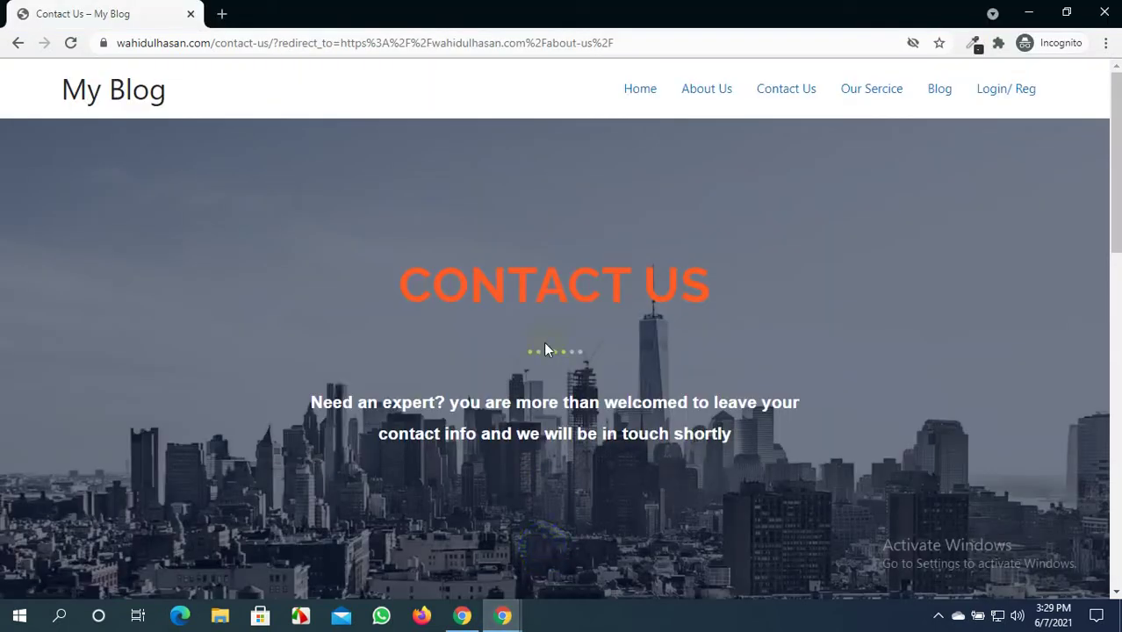
pyautogui.press('F5')
pyautogui.click(863, 99)
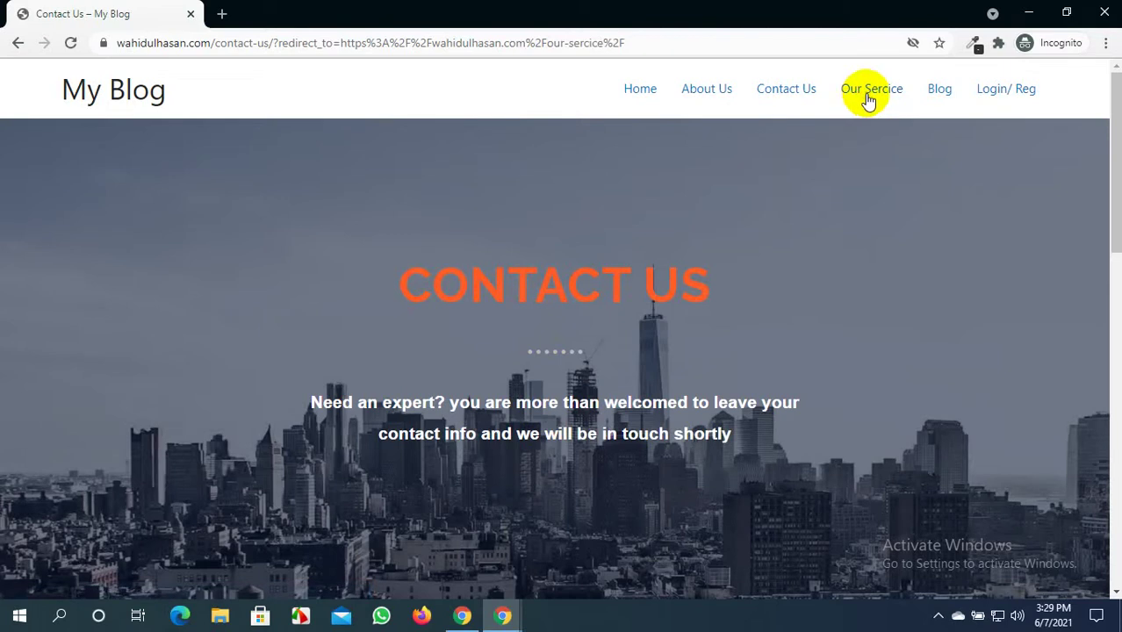
pyautogui.click(944, 101)
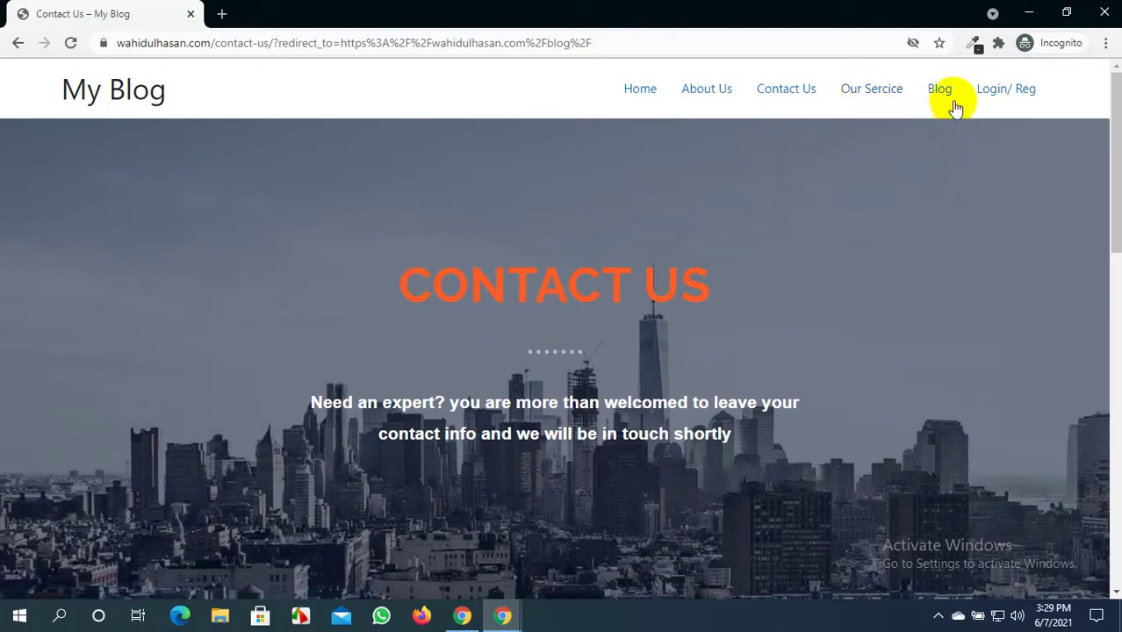
pyautogui.click(998, 88)
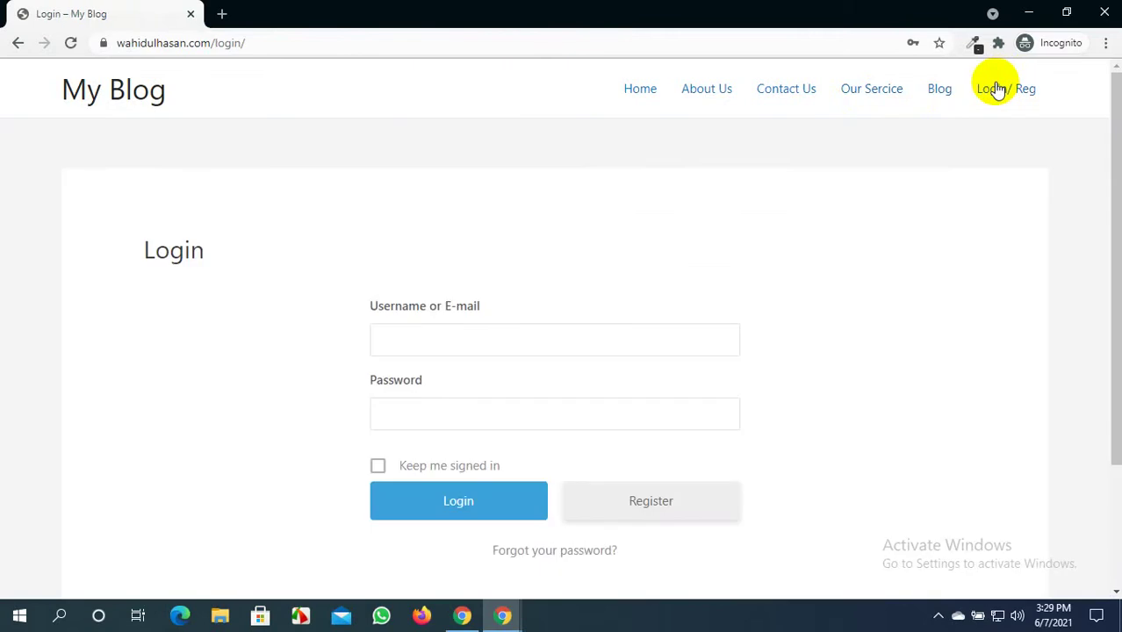
pyautogui.click(624, 98)
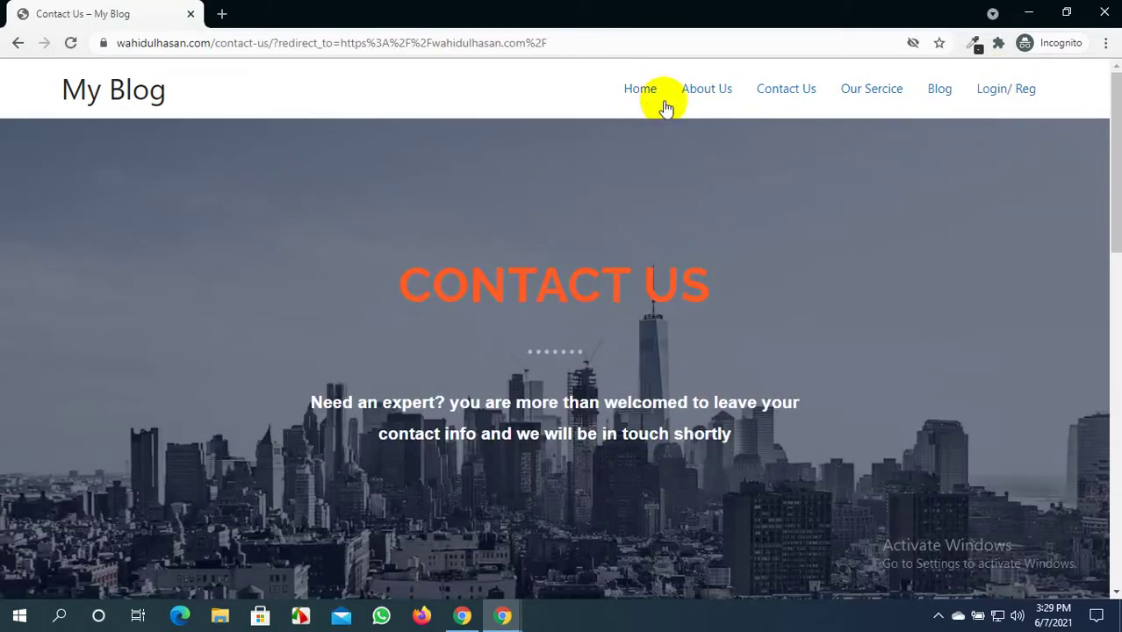
pyautogui.click(697, 96)
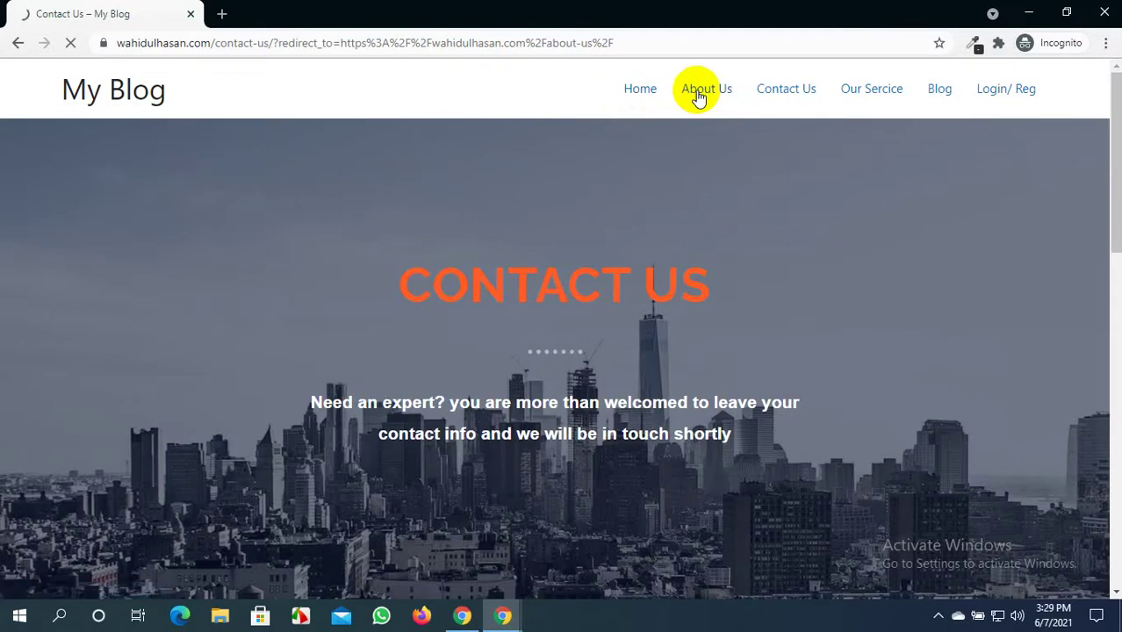
pyautogui.click(760, 105)
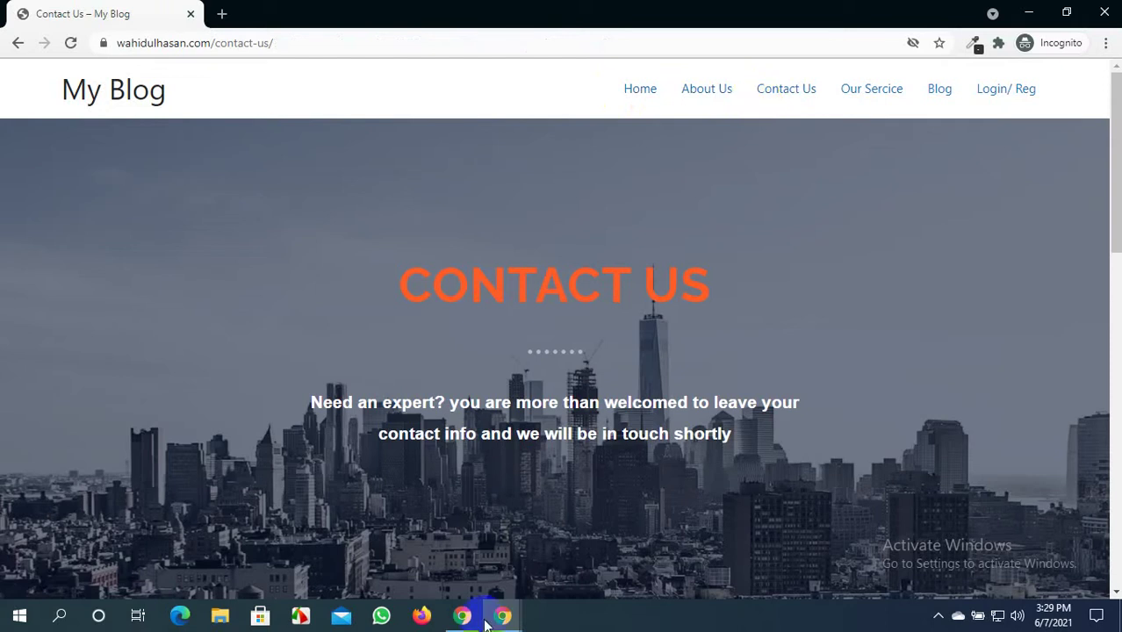
# Move the /contact-us/ address from Custom Redirect URL to "Exclude the following URLs" in the Access settings and save the changes
pyautogui.moveTo(503, 616)
pyautogui.click(435, 546)
pyautogui.scroll(10, 435, 546)
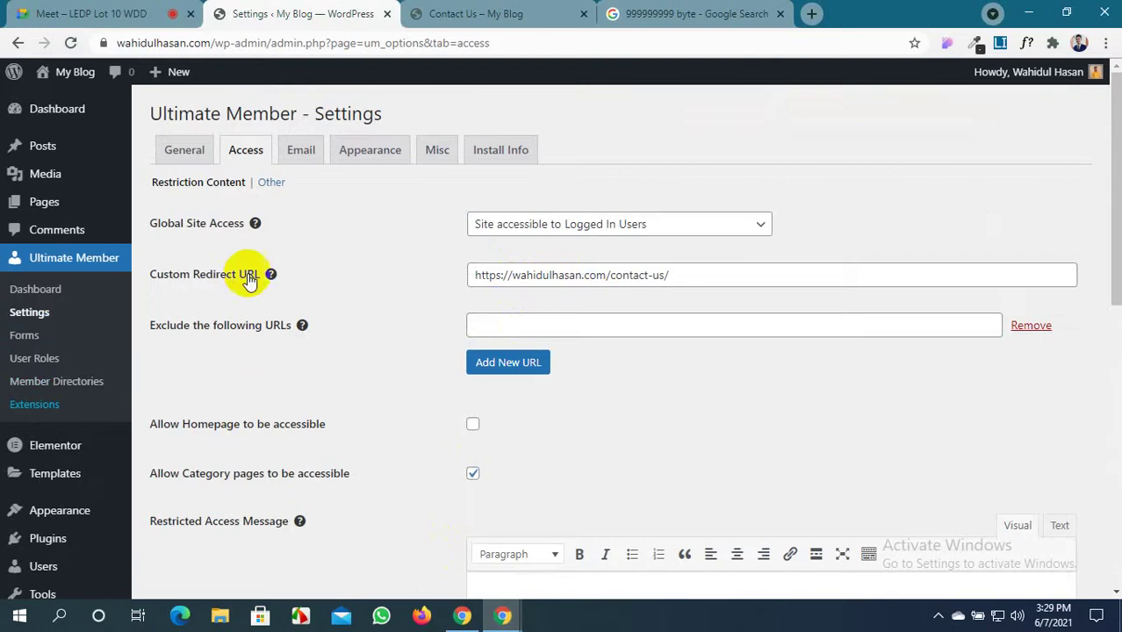
pyautogui.moveTo(693, 275); pyautogui.dragTo(474, 280)
pyautogui.hotkey('ctrl', 'c')
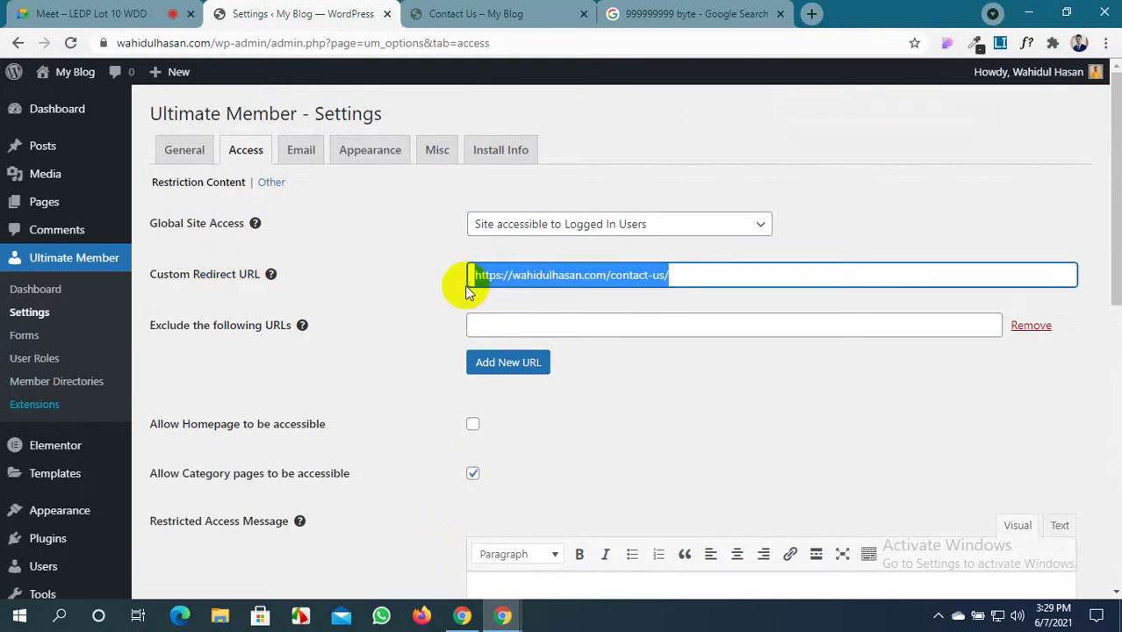
pyautogui.press('BackSpace')
pyautogui.click(497, 326)
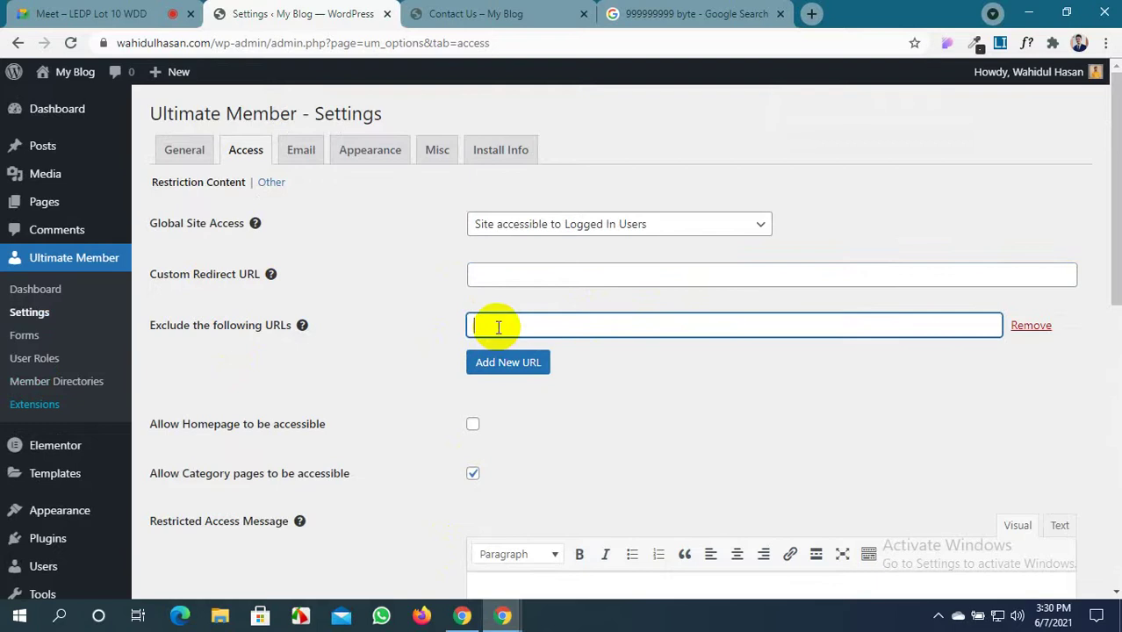
pyautogui.hotkey('ctrl', 'v')
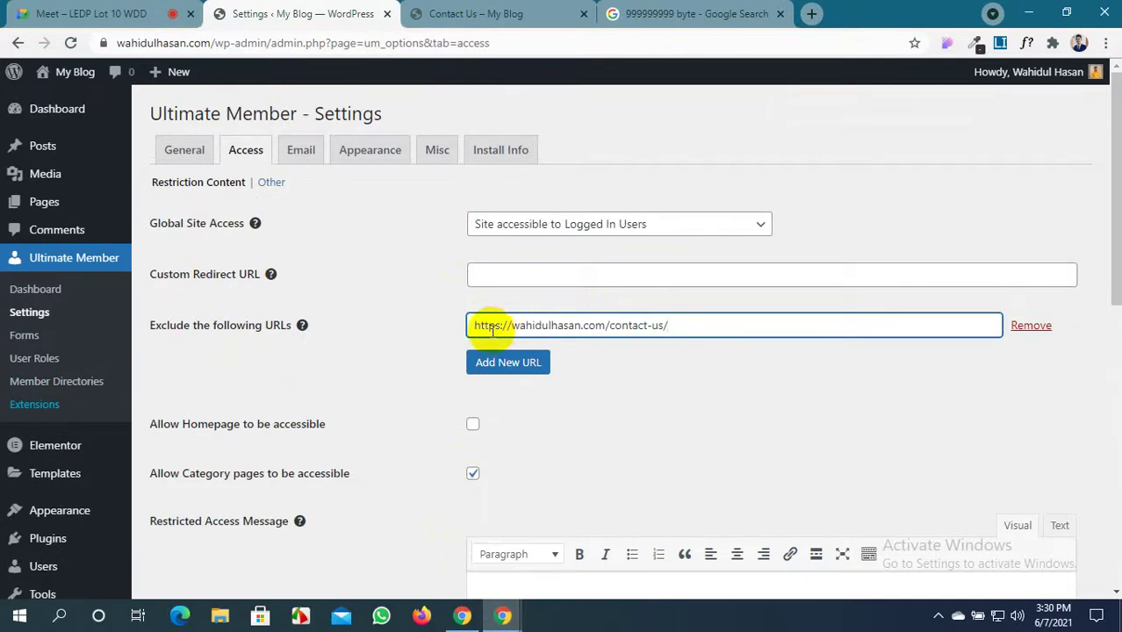
pyautogui.scroll(-7, 383, 378)
pyautogui.click(209, 514)
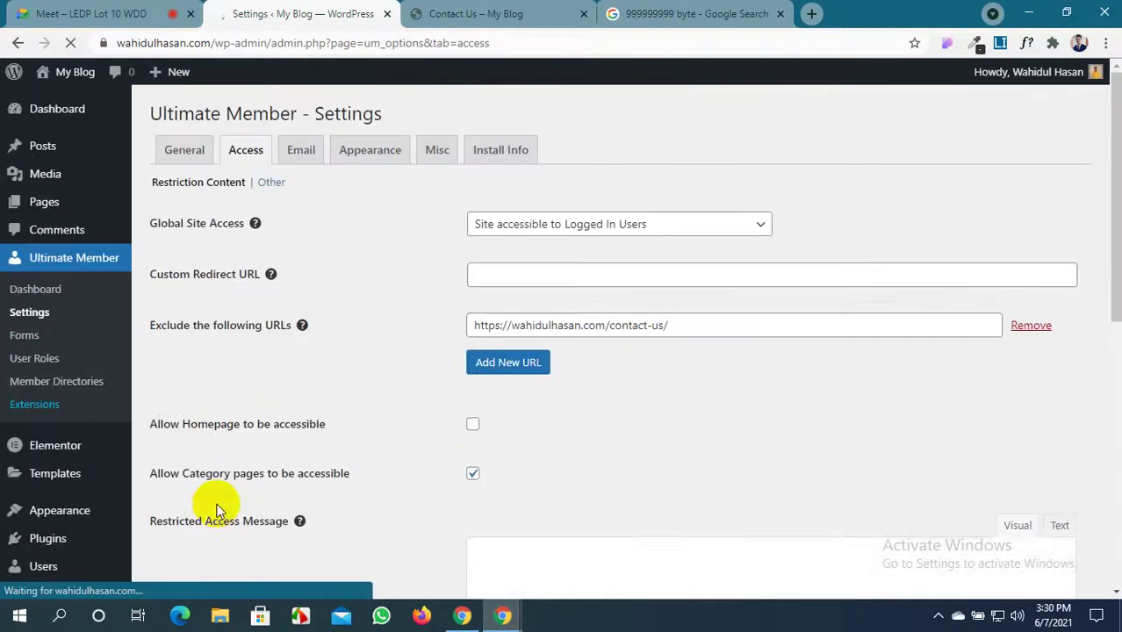
# Load the site's home page as a logged-in user, and test Home, About Us and Our Sercice in the incognito window
pyautogui.click(475, 14)
pyautogui.click(659, 121)
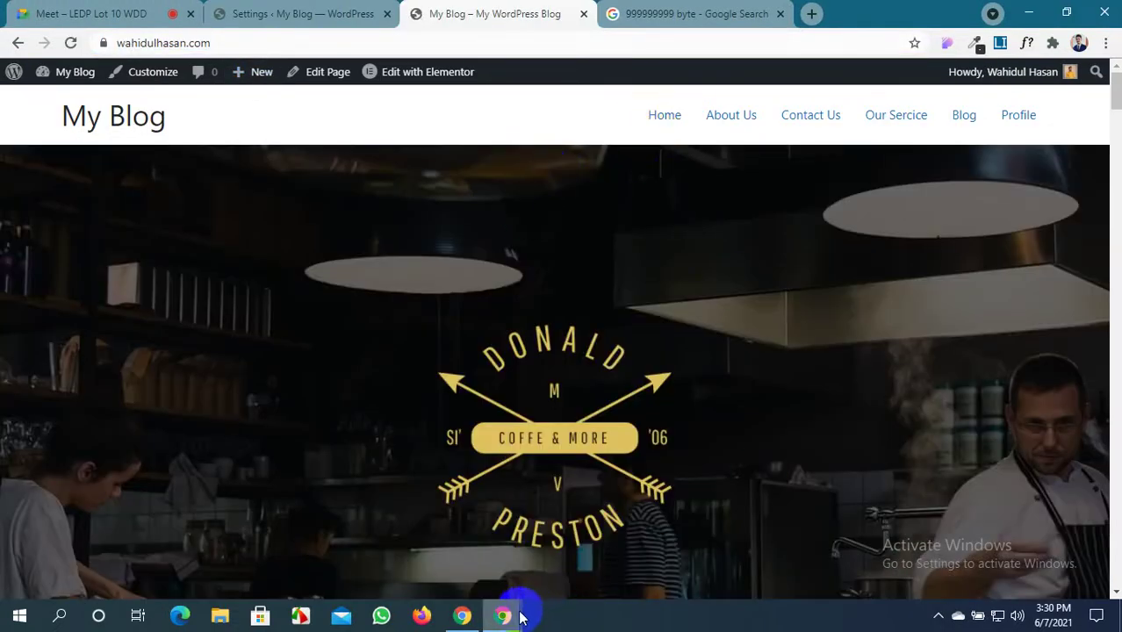
pyautogui.moveTo(503, 613)
pyautogui.click(601, 575)
pyautogui.click(631, 108)
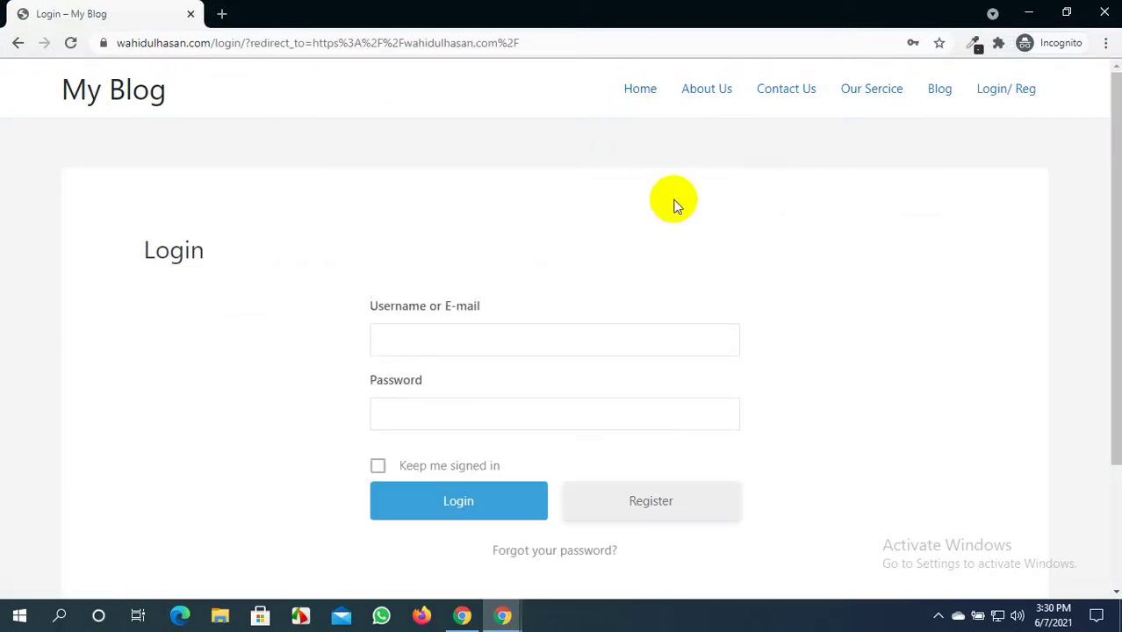
pyautogui.click(695, 91)
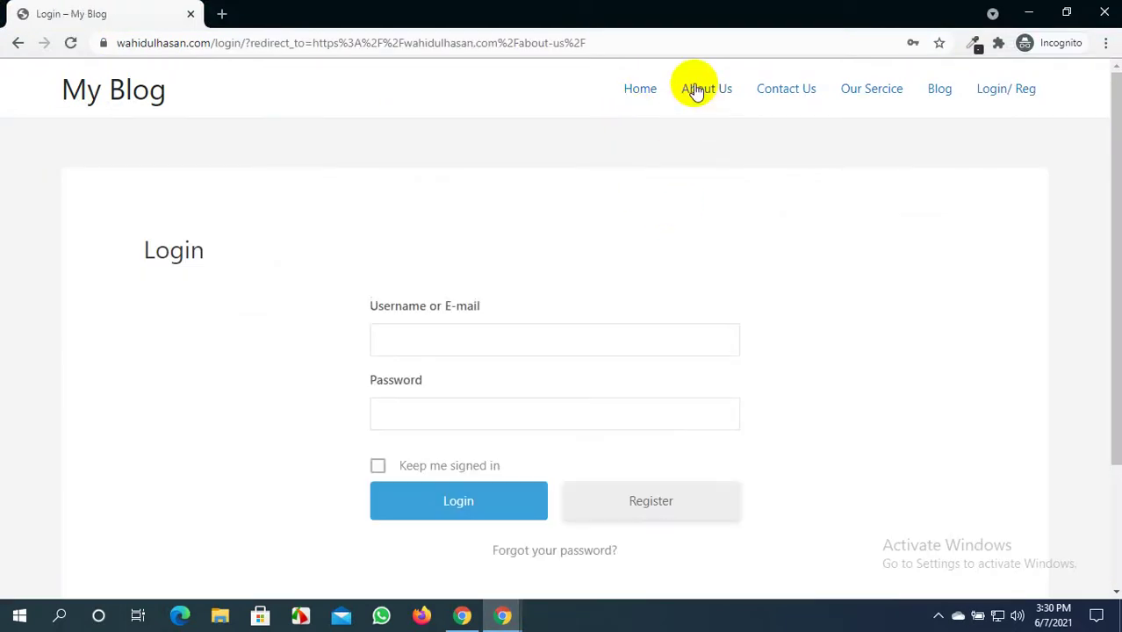
pyautogui.click(856, 94)
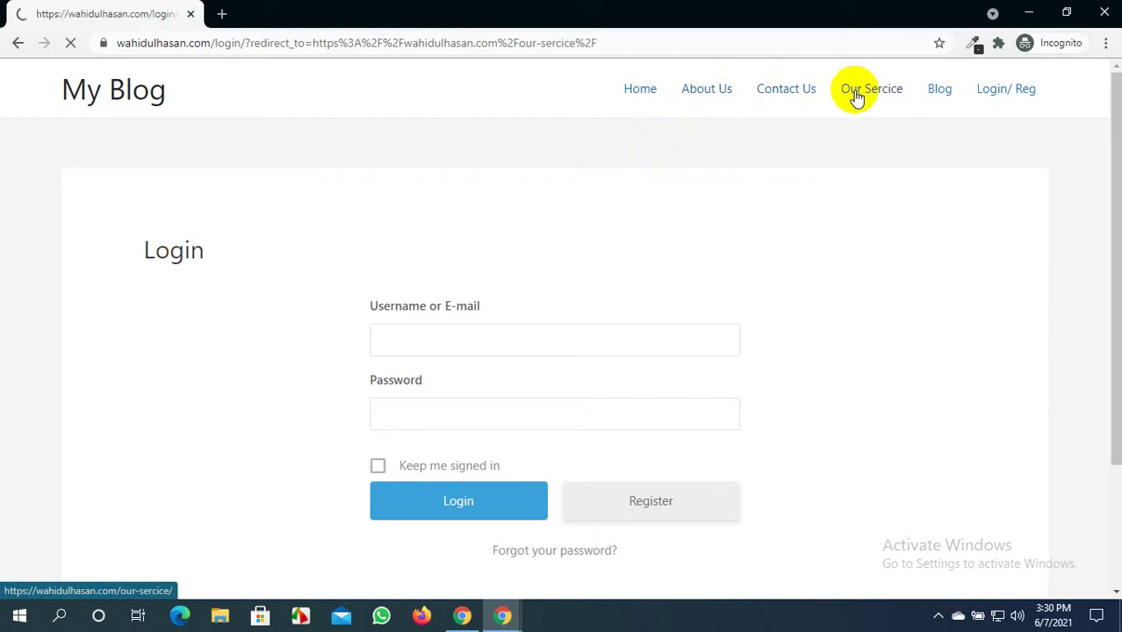
# Open the excluded Contact Us page as a logged-out visitor and look through it from header to footer
pyautogui.click(796, 92)
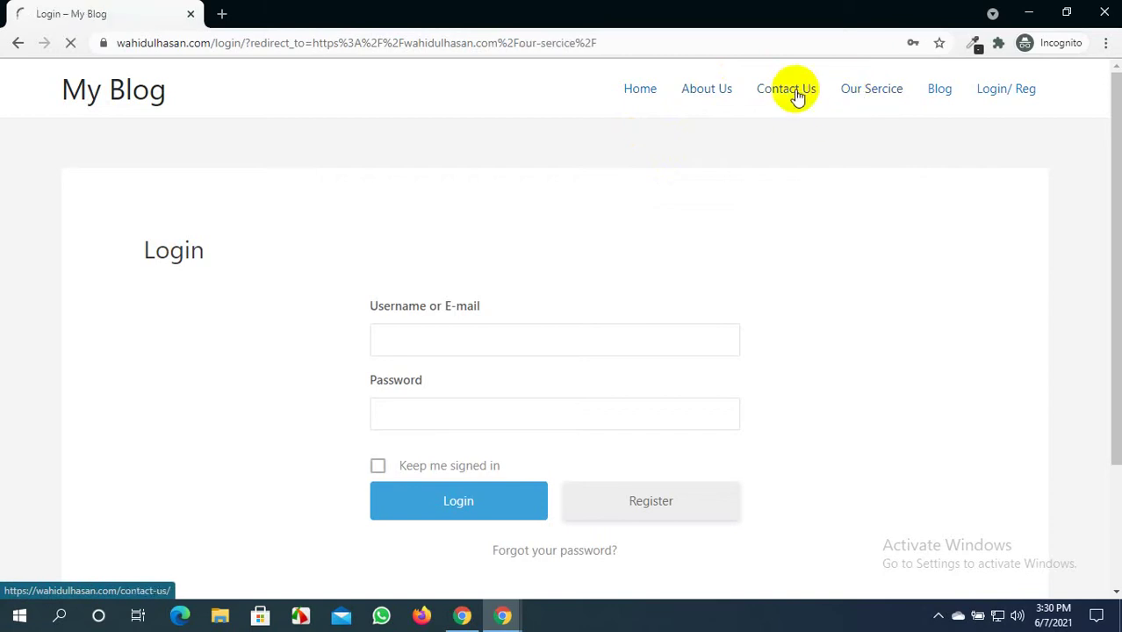
pyautogui.scroll(-5, 532, 470)
pyautogui.scroll(-8, 532, 464)
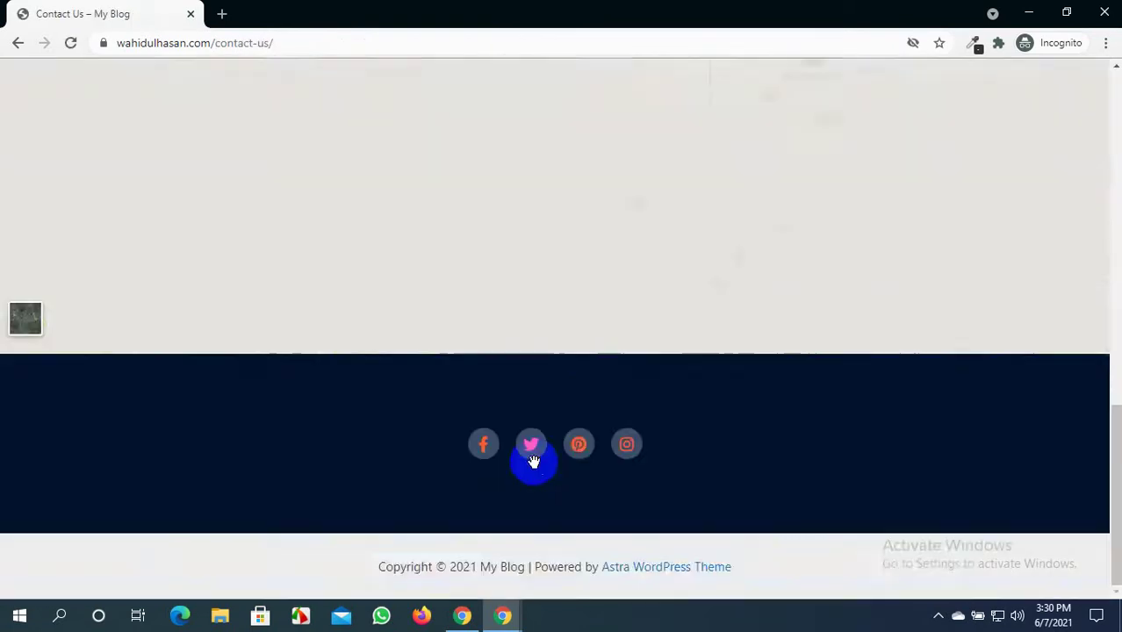
pyautogui.scroll(15, 563, 504)
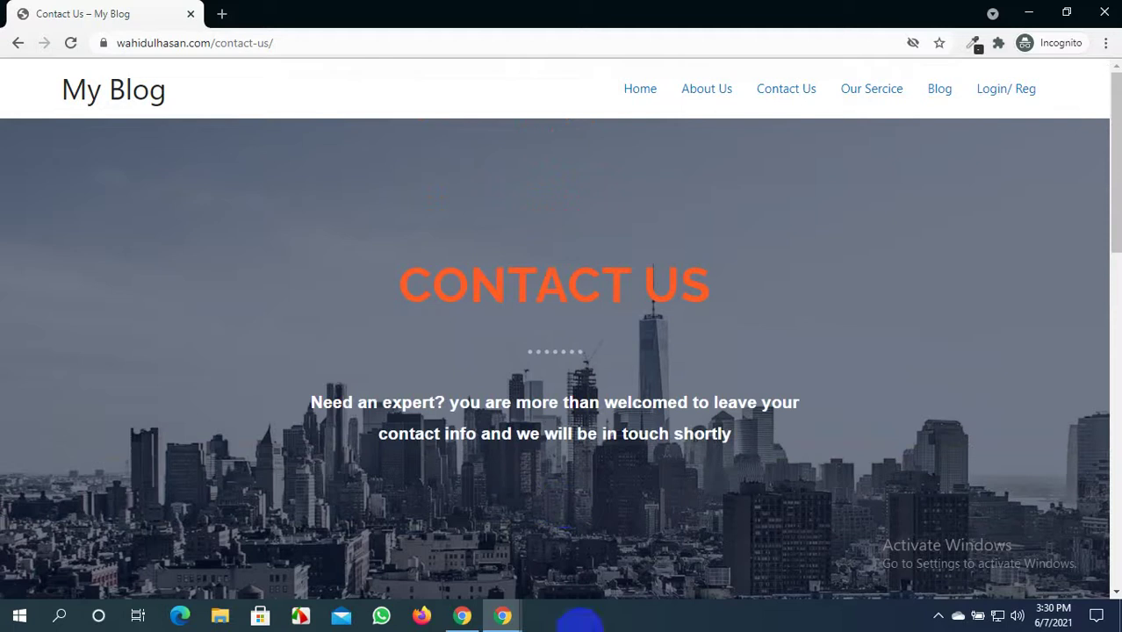
pyautogui.scroll(-15, 651, 451)
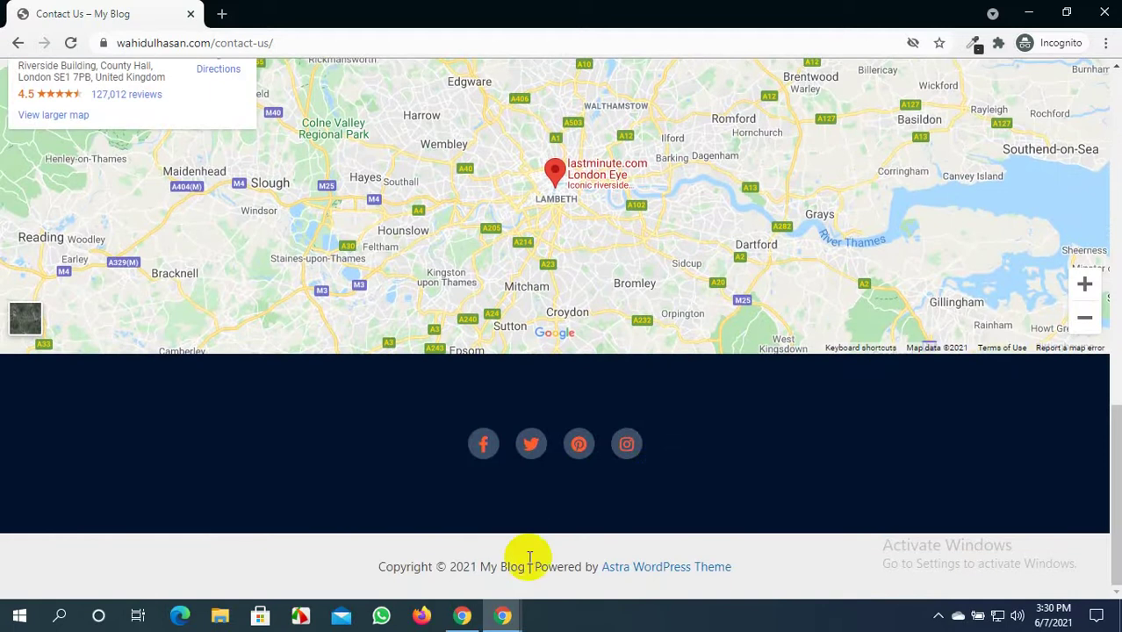
# Return to the Access settings, clear the excluded URL, turn on "Allow Homepage to be accessible", and save the changes
pyautogui.moveTo(502, 615)
pyautogui.click(435, 545)
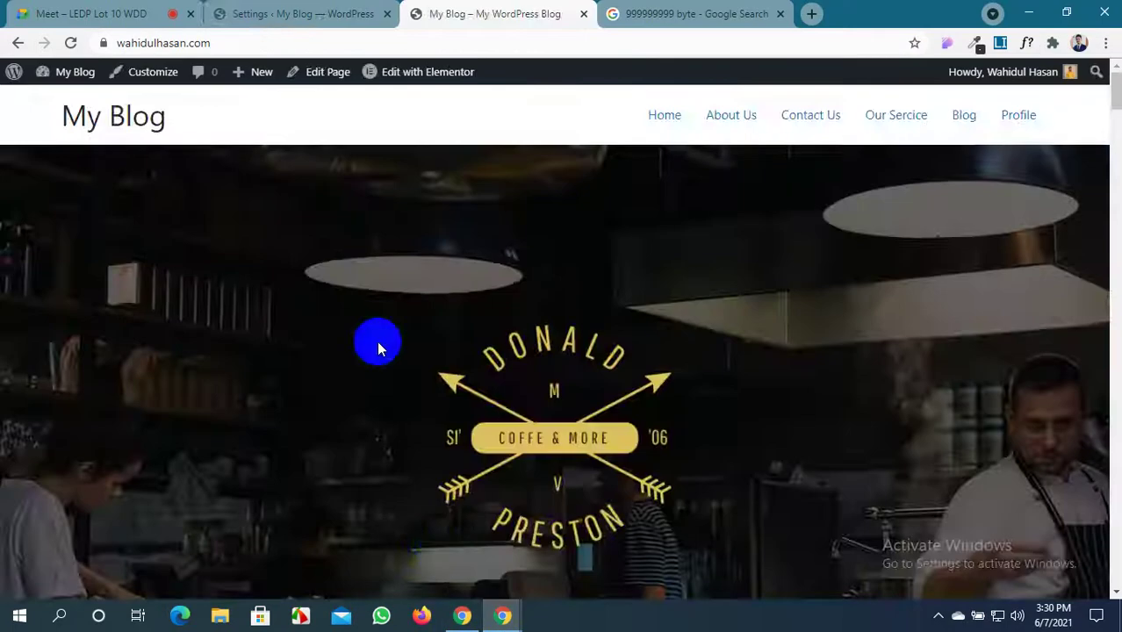
pyautogui.click(316, 13)
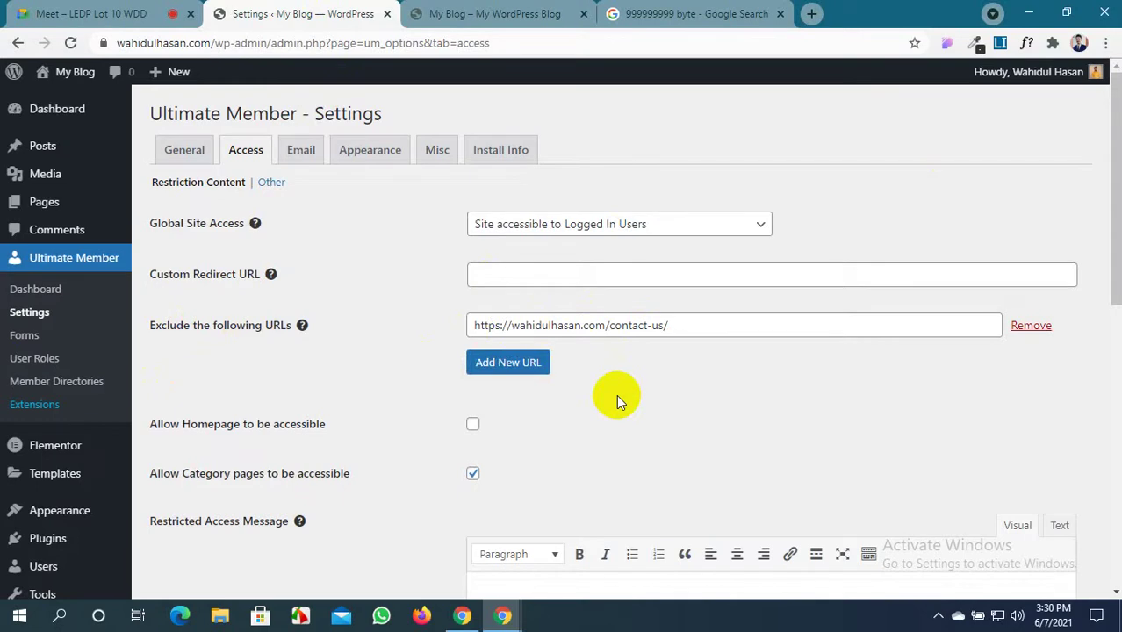
pyautogui.moveTo(668, 325); pyautogui.dragTo(252, 284)
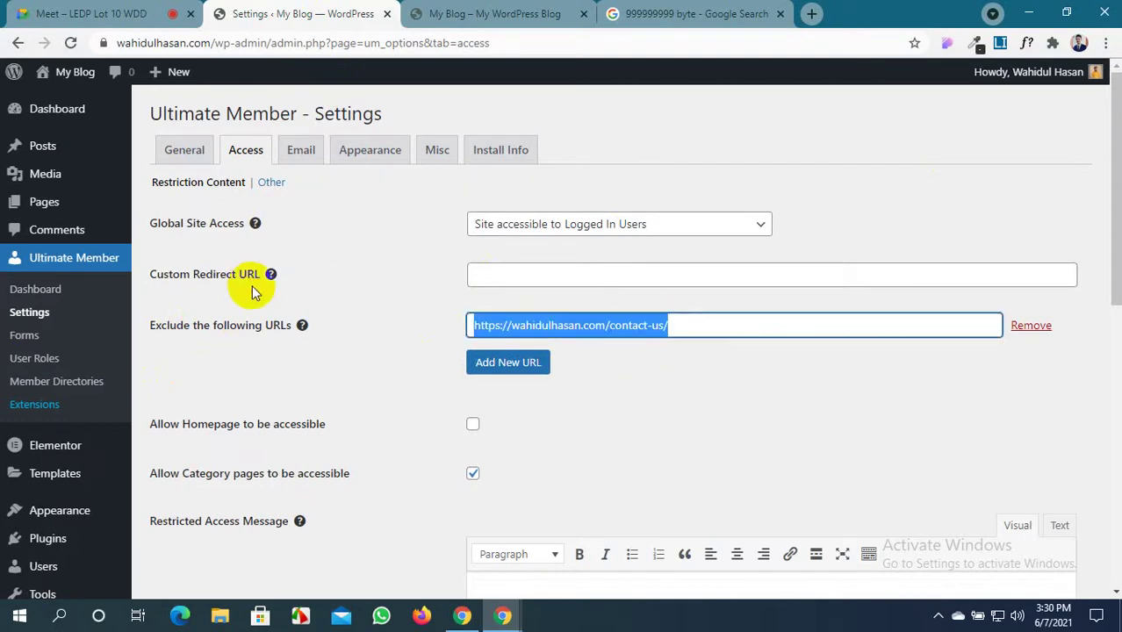
pyautogui.press('BackSpace')
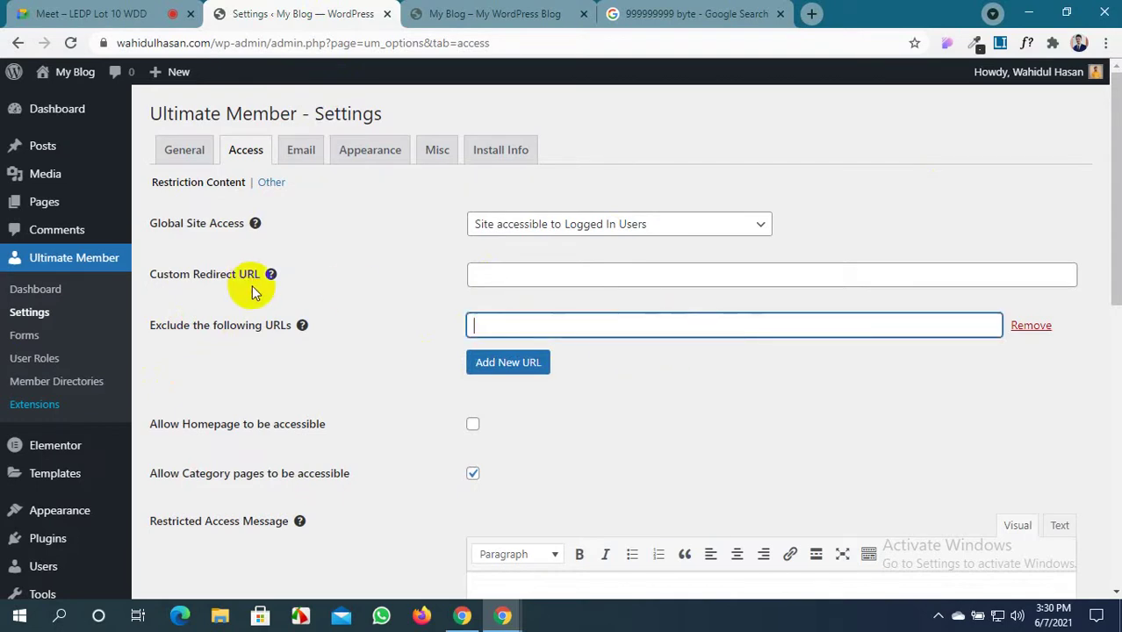
pyautogui.click(472, 424)
pyautogui.scroll(-7, 415, 451)
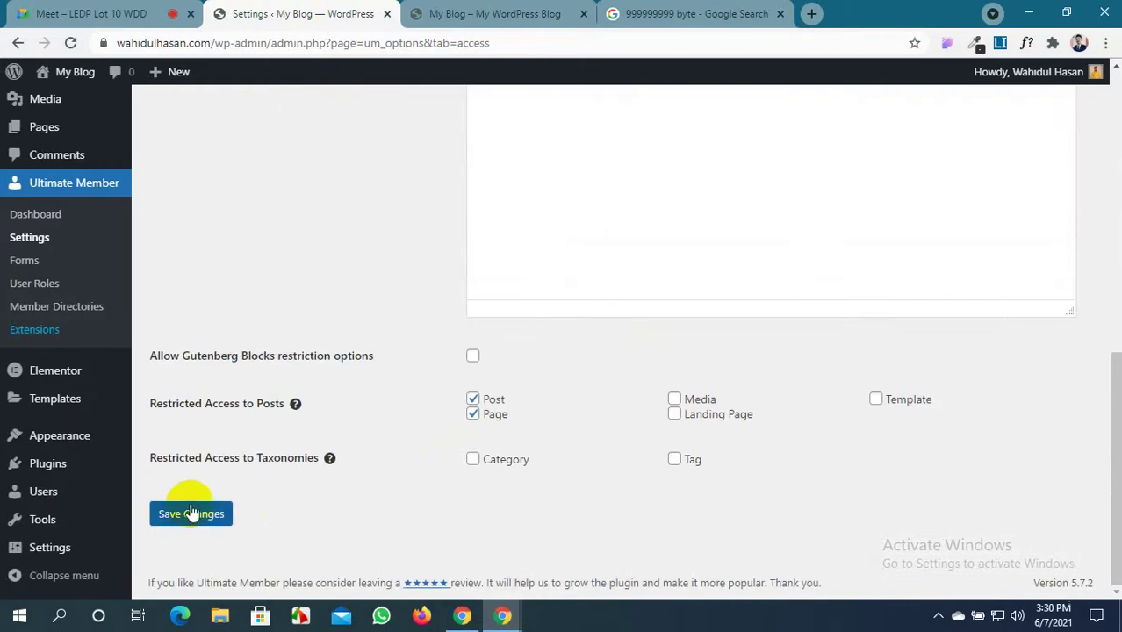
pyautogui.click(191, 515)
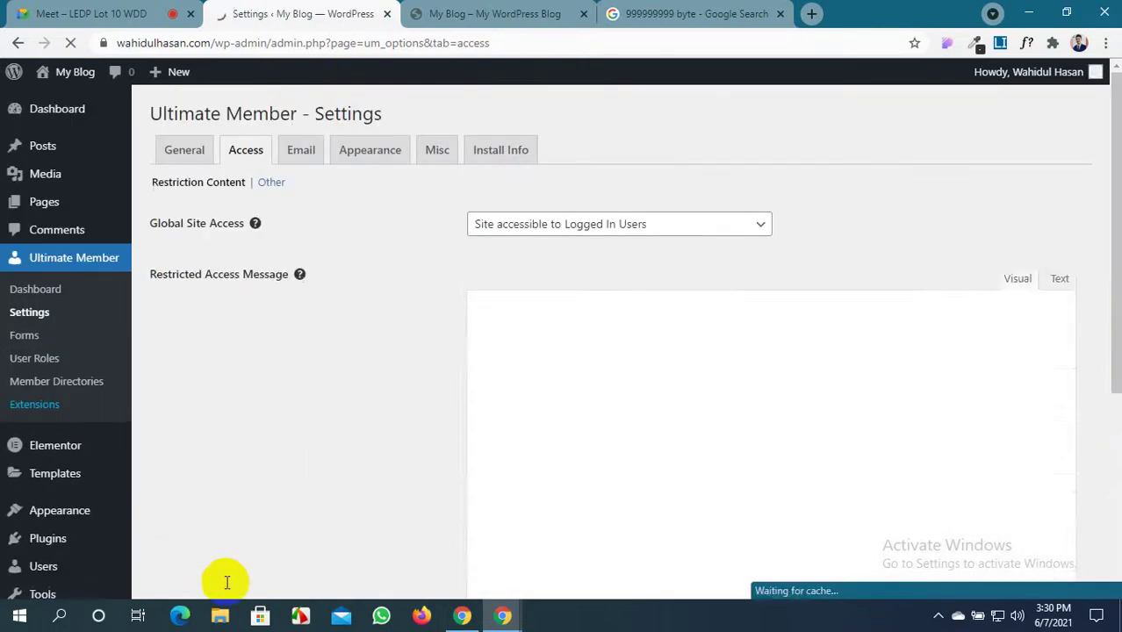
# Turn off "Allow Category pages to be accessible" in the Access settings
pyautogui.scroll(-3, 755, 466)
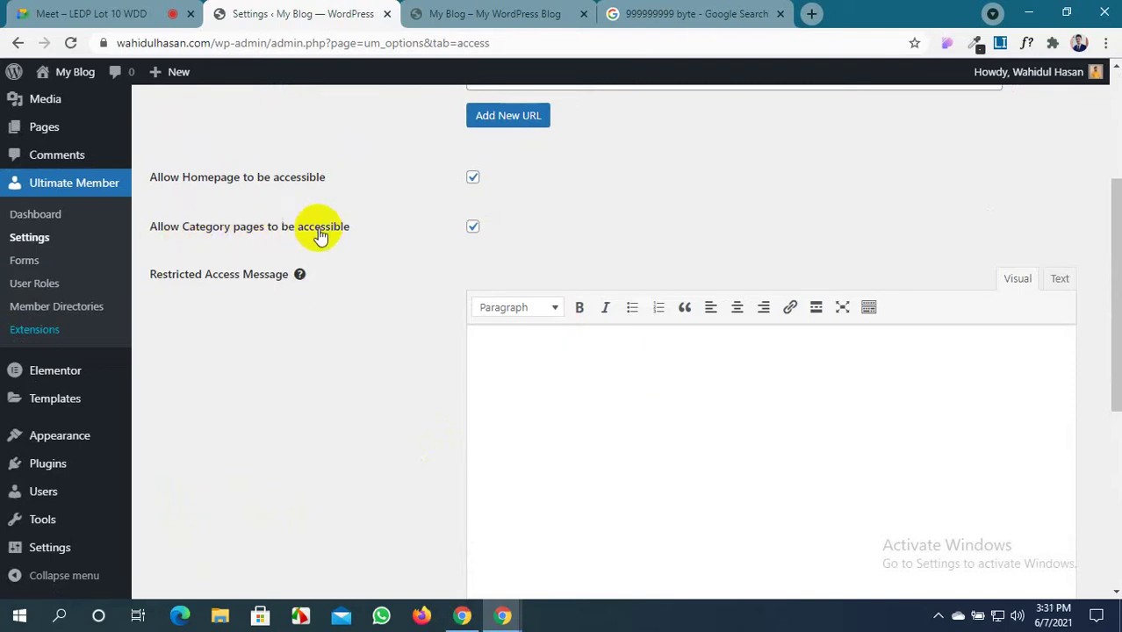
pyautogui.click(120, 8)
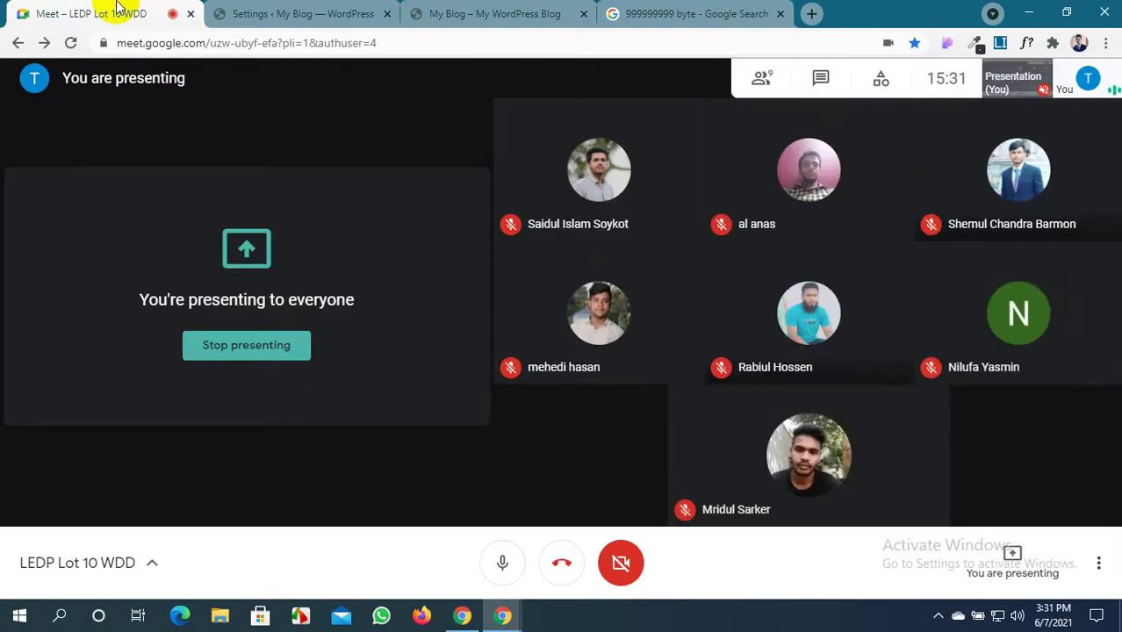
pyautogui.click(466, 13)
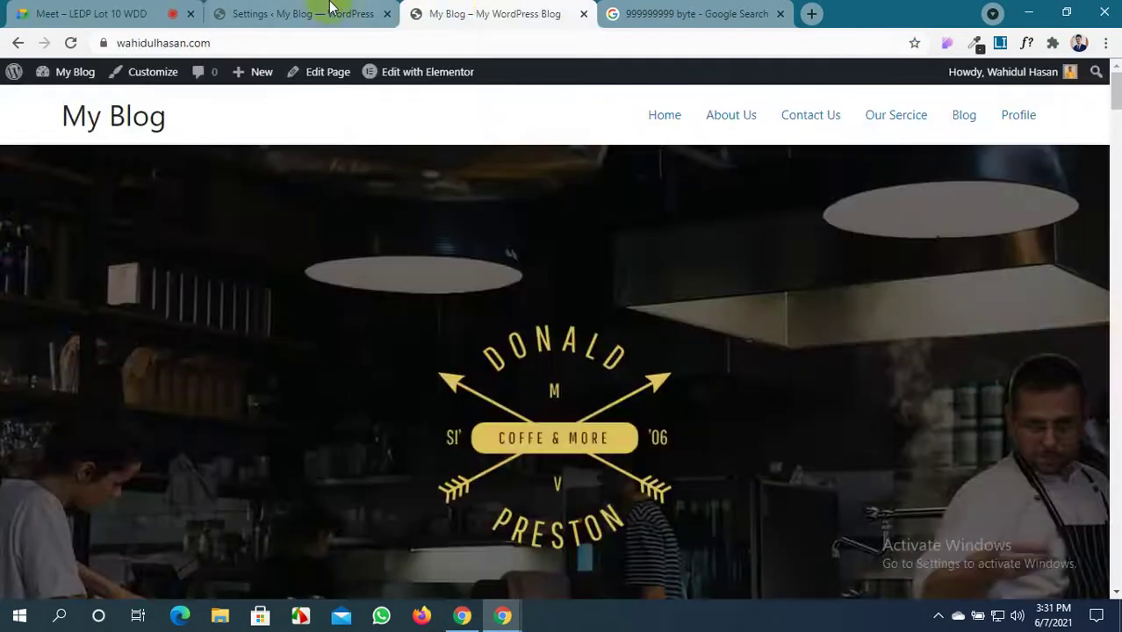
pyautogui.click(331, 11)
pyautogui.click(472, 227)
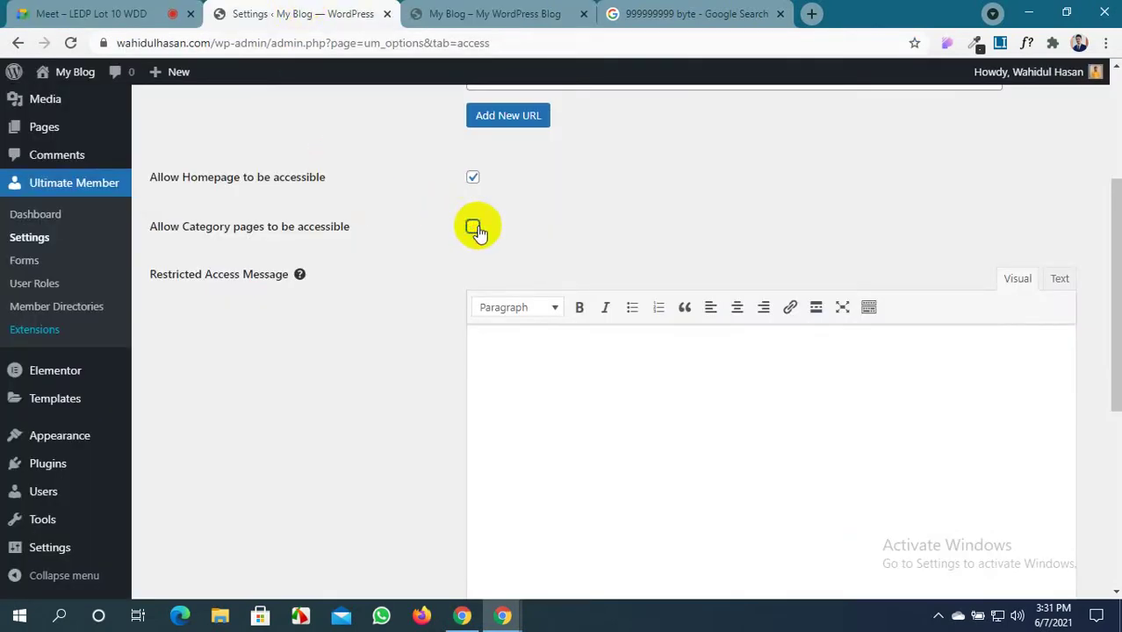
# Enter "This Page Is Restricted Please Login Frist" as the Restricted Access Message
pyautogui.scroll(-2, 430, 397)
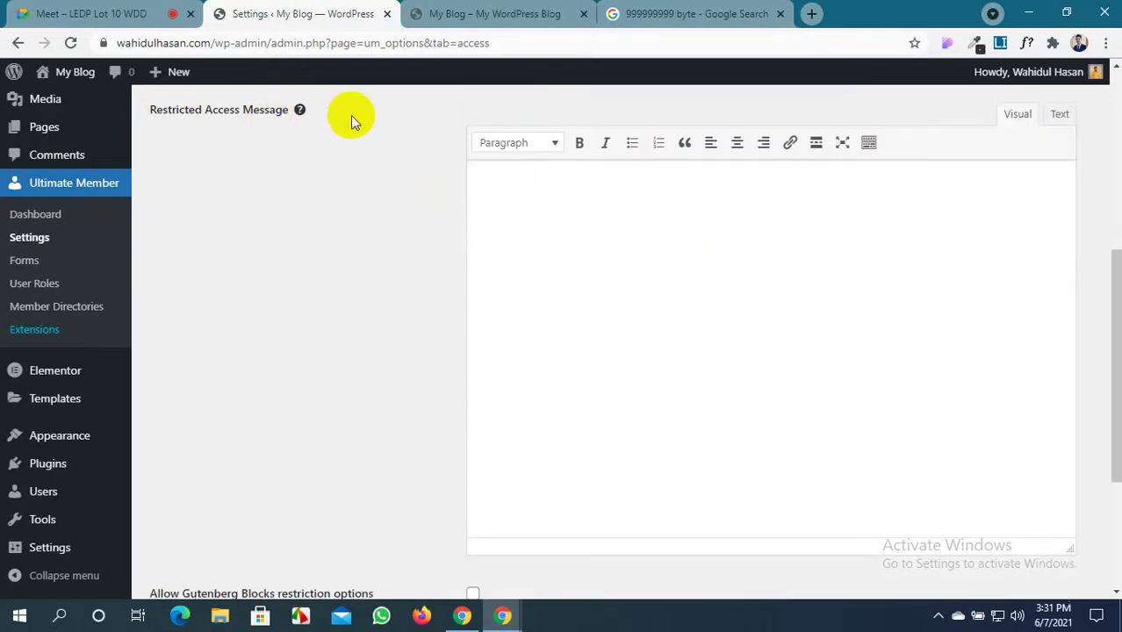
pyautogui.click(588, 193)
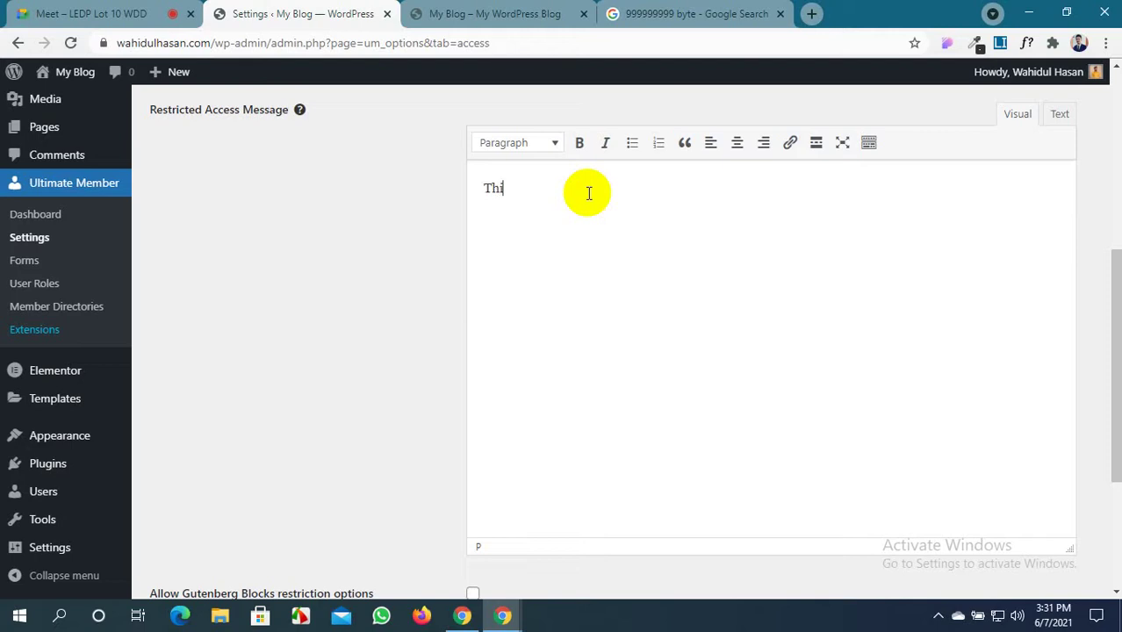
pyautogui.write('Page Is Restricted Please Log')
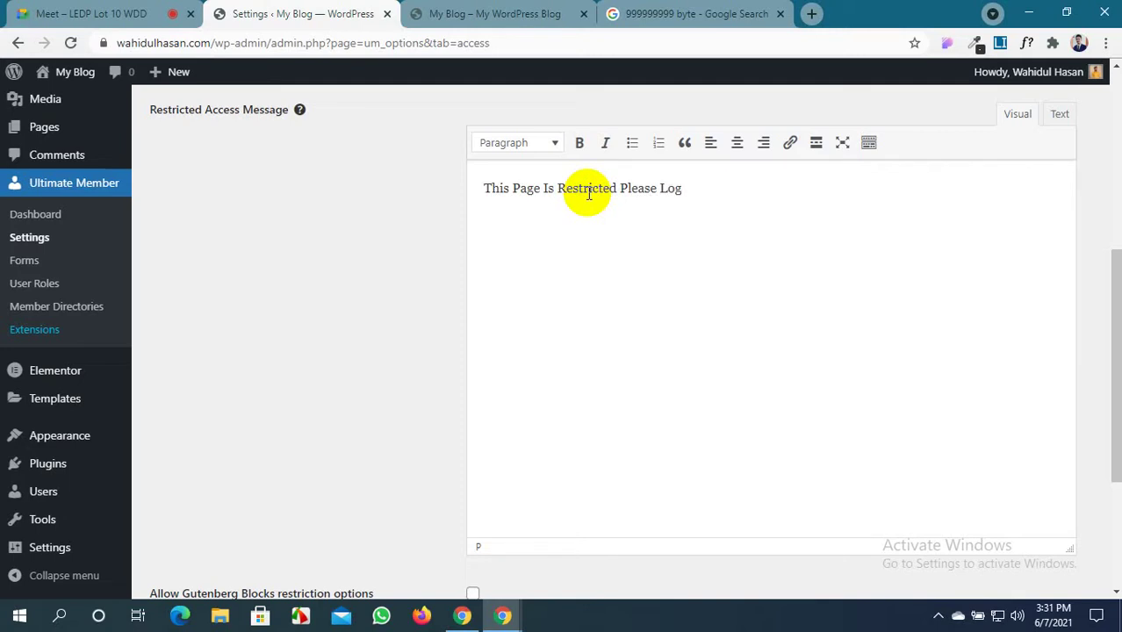
pyautogui.write('Frist')
pyautogui.click(609, 186)
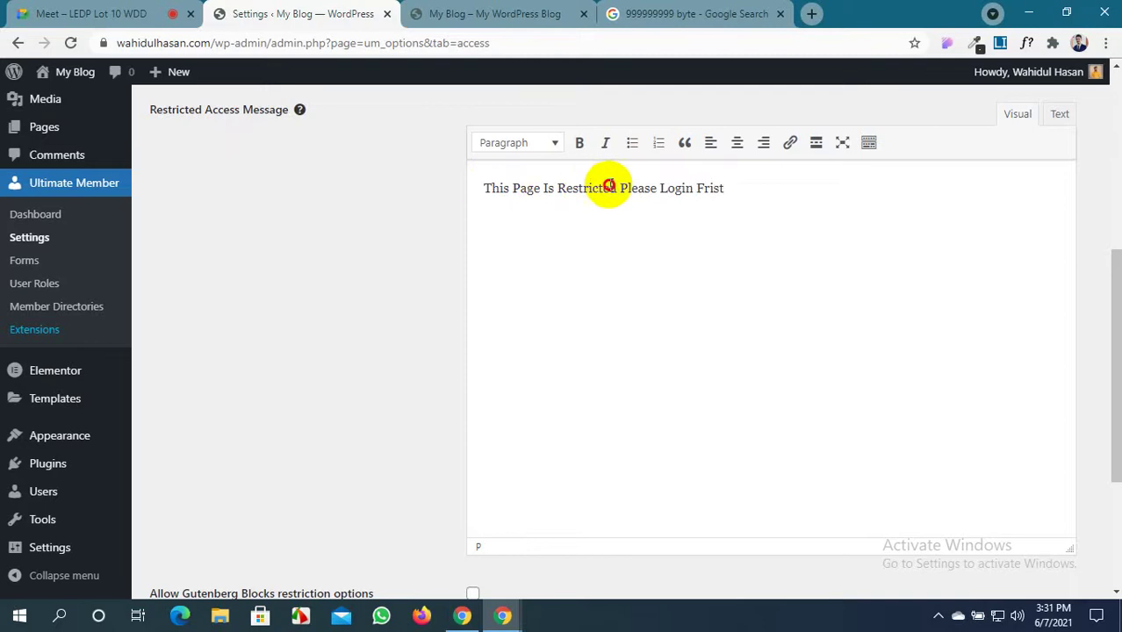
# Format the restricted access message as centred, bold Heading 2 text
pyautogui.moveTo(724, 187); pyautogui.dragTo(458, 195)
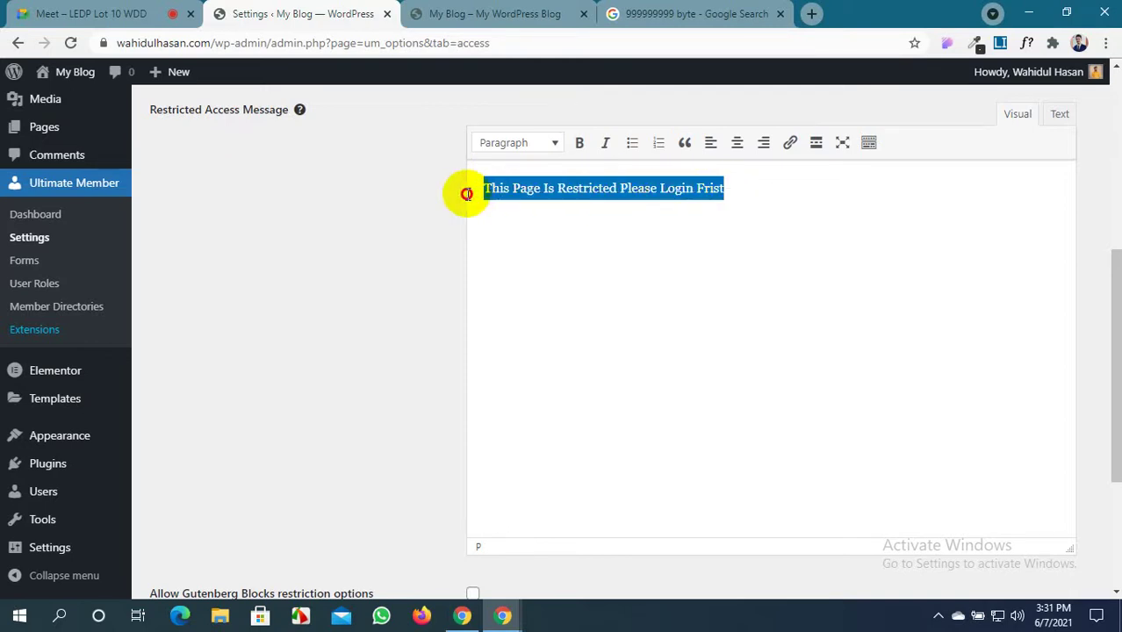
pyautogui.click(736, 143)
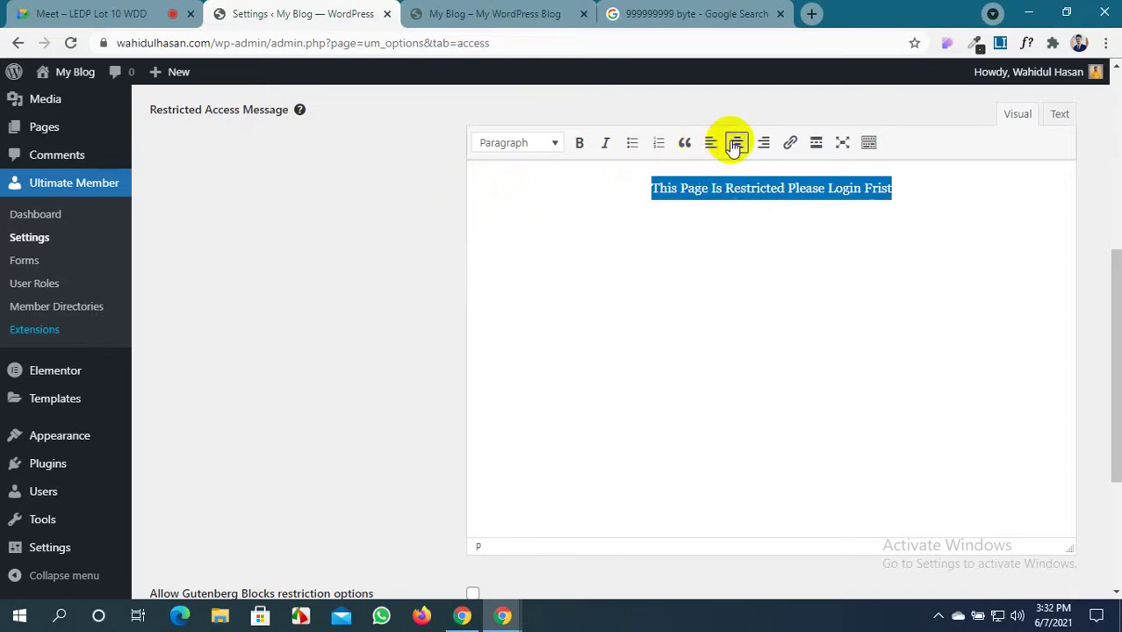
pyautogui.click(549, 145)
pyautogui.click(561, 237)
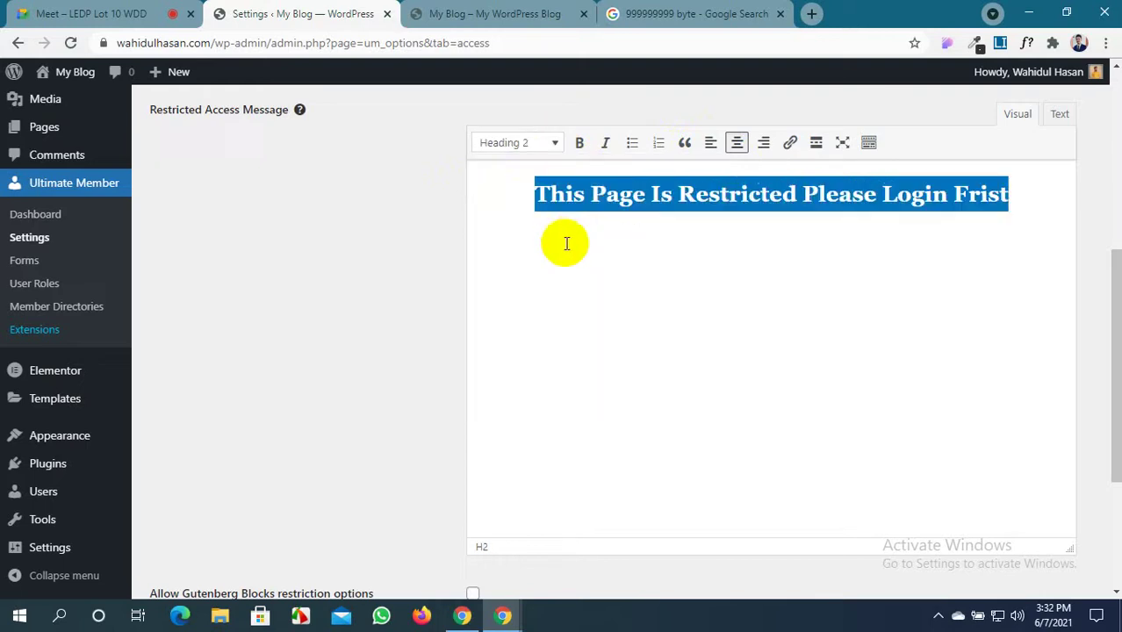
pyautogui.click(579, 143)
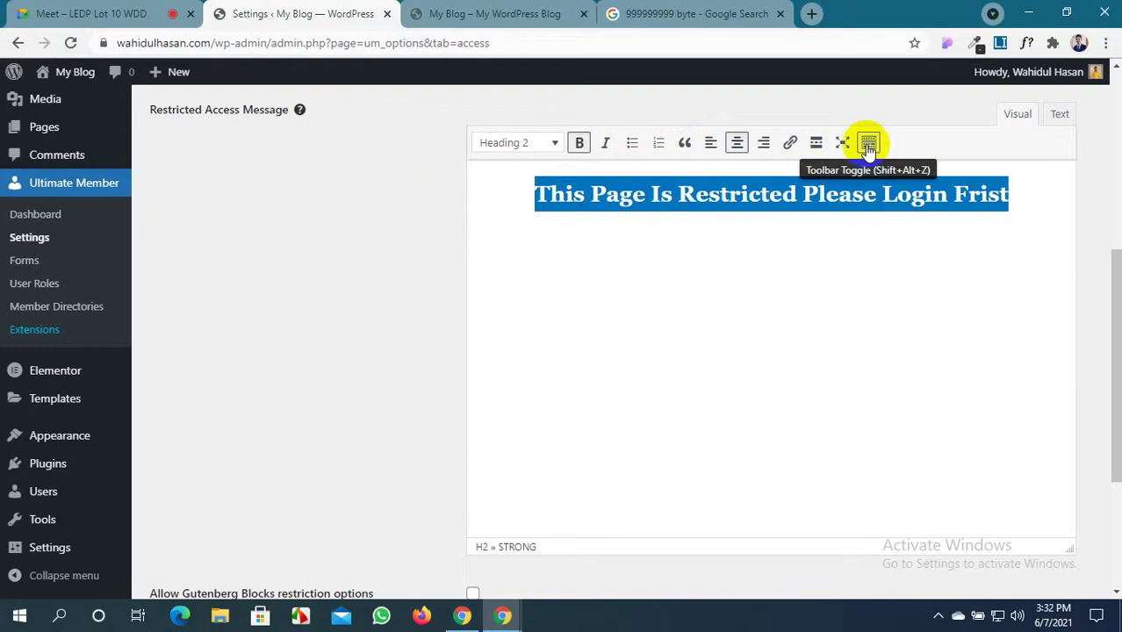
# Check the restricted access message's HTML source and return to the visual editor
pyautogui.click(1056, 115)
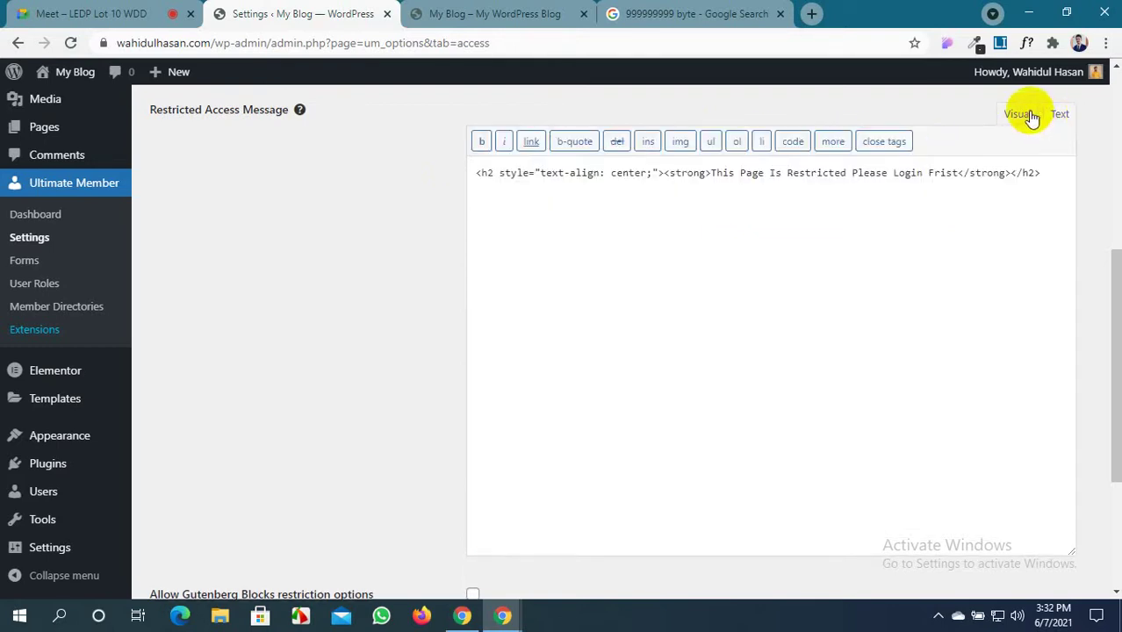
pyautogui.click(1019, 115)
pyautogui.scroll(-1, 816, 214)
pyautogui.scroll(1, 818, 208)
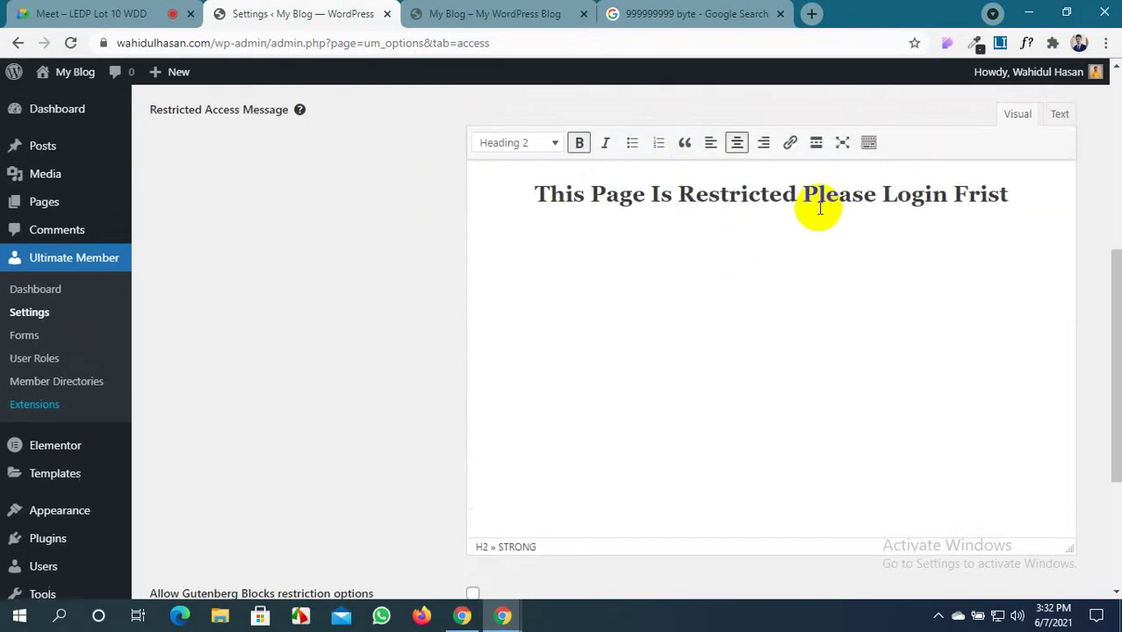
# Show the editor's additional formatting tools and colour the whole restricted access message red
pyautogui.click(867, 145)
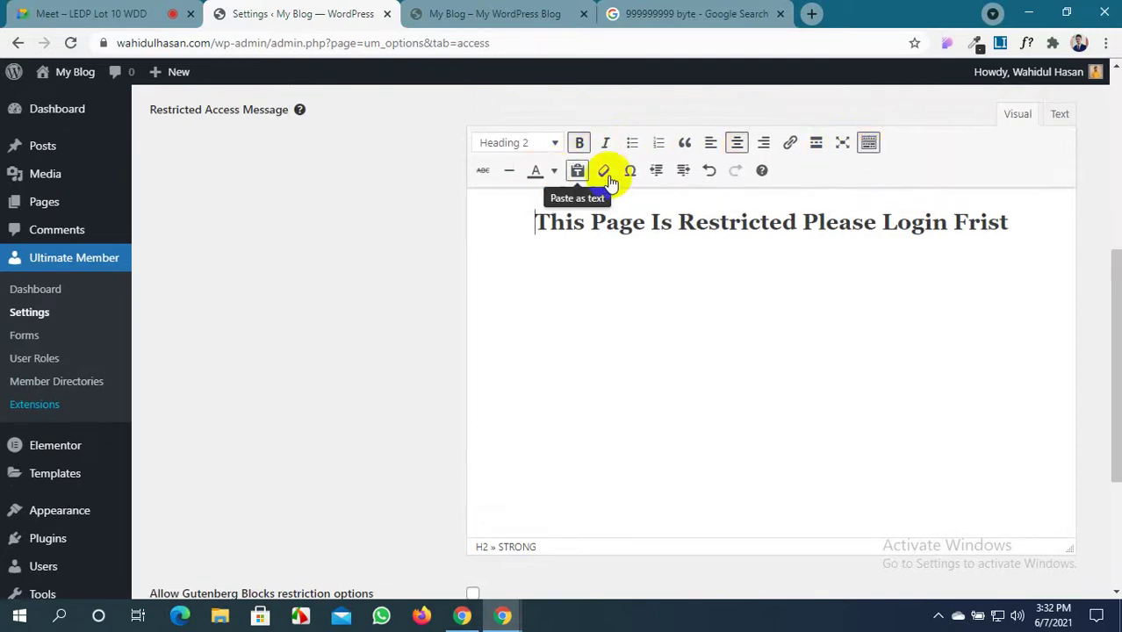
pyautogui.moveTo(1013, 226); pyautogui.dragTo(505, 223)
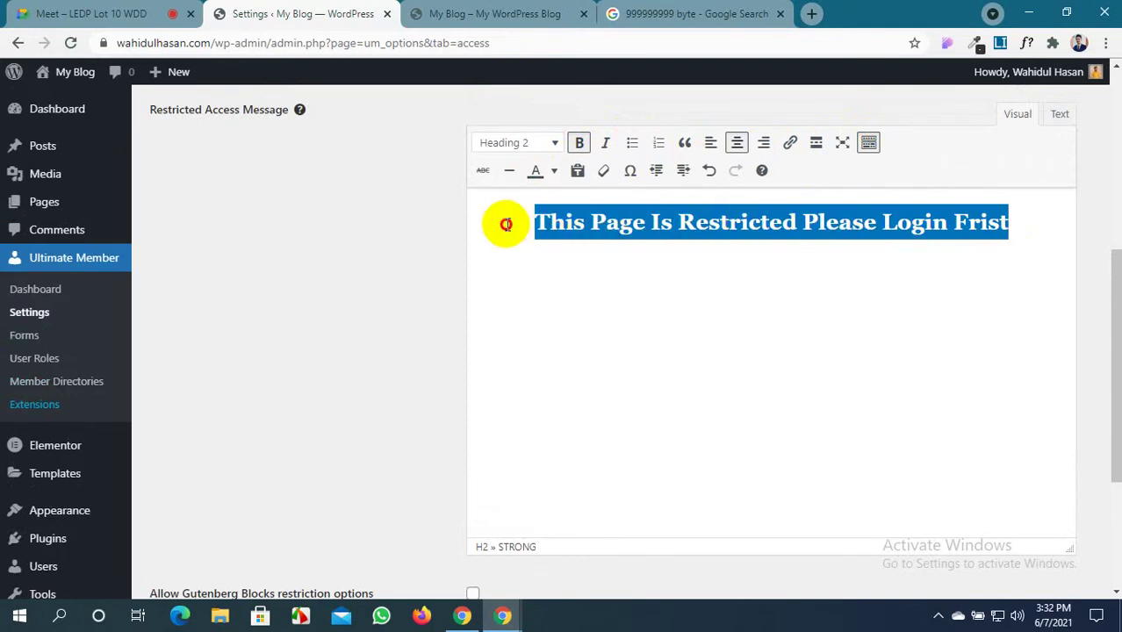
pyautogui.click(553, 176)
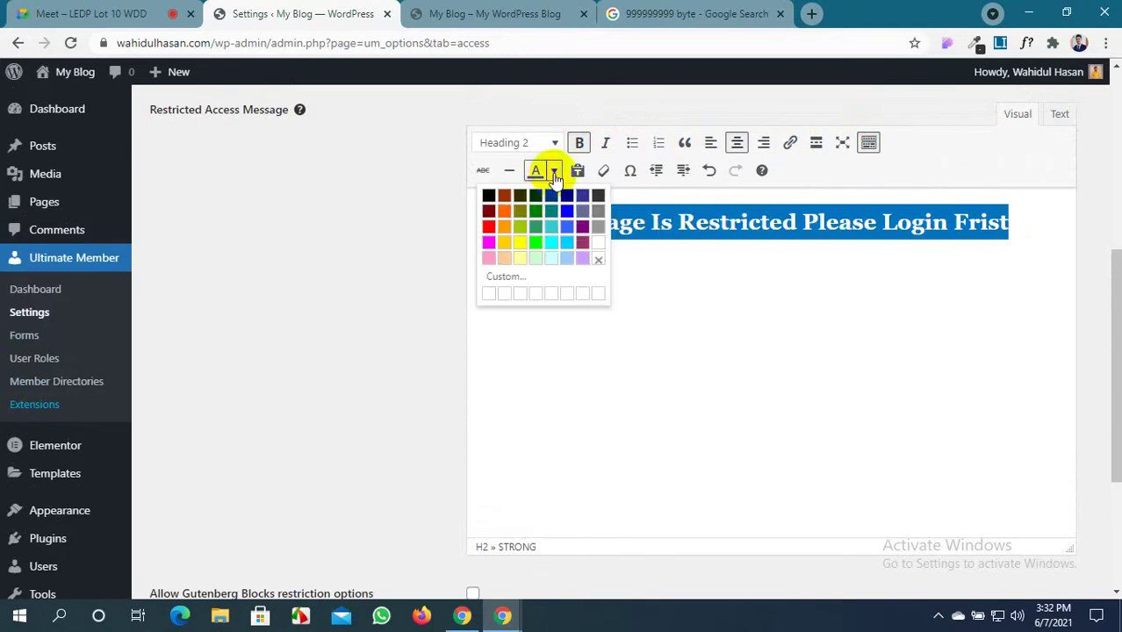
pyautogui.click(488, 227)
pyautogui.click(722, 319)
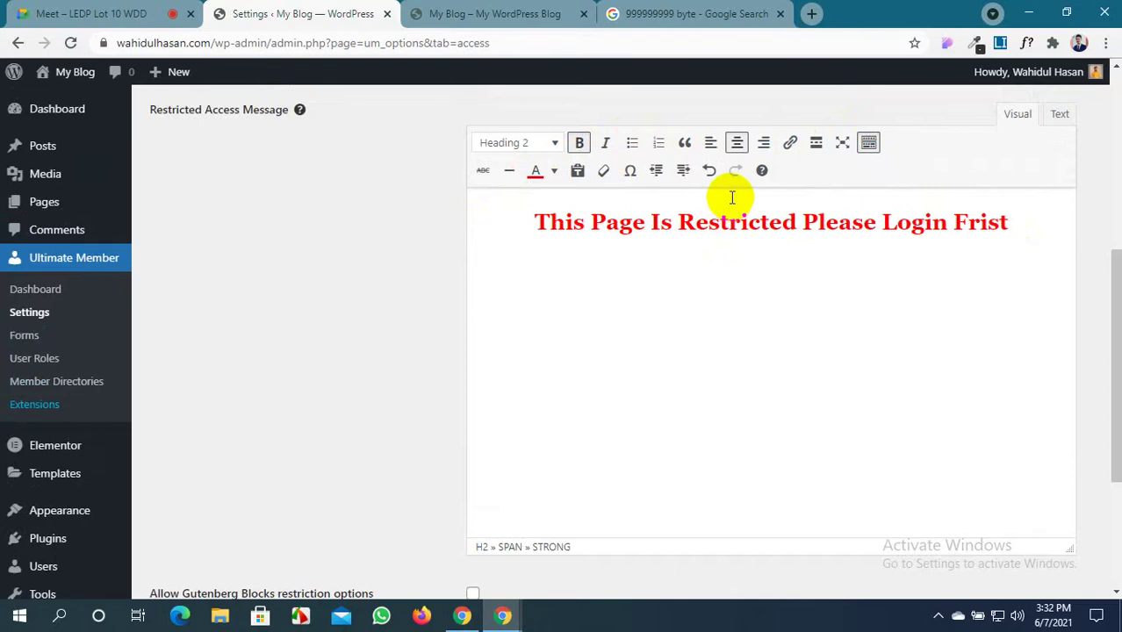
# Insert two blank lines above the restricted access message and save the Access settings
pyautogui.click(528, 222)
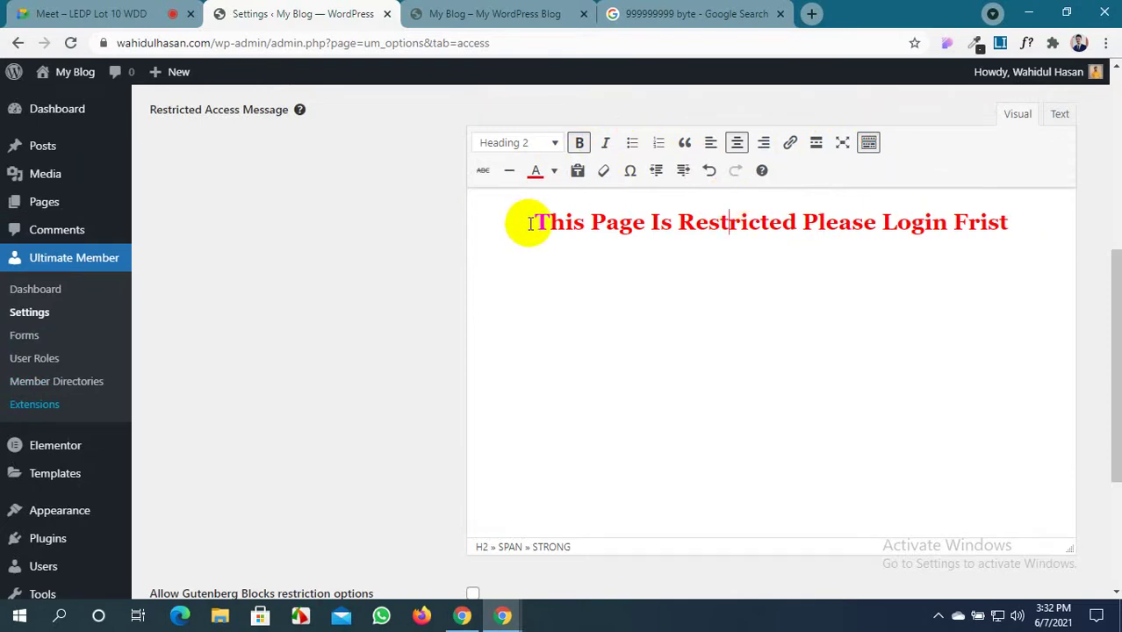
pyautogui.press('Return')
pyautogui.press('Return')
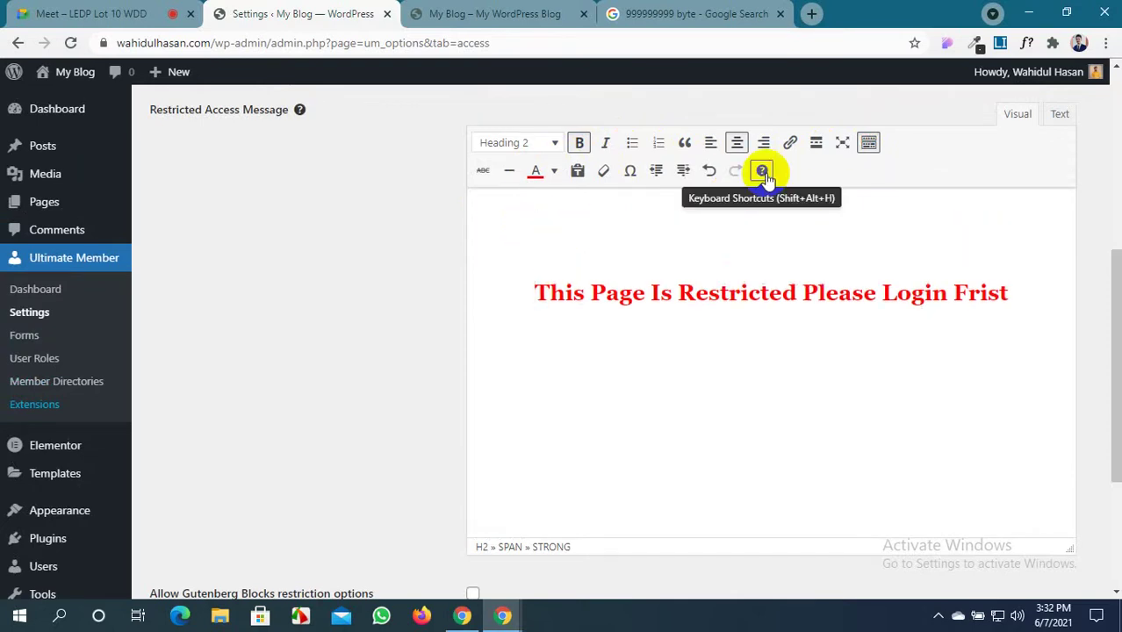
pyautogui.scroll(-3, 676, 249)
pyautogui.click(193, 514)
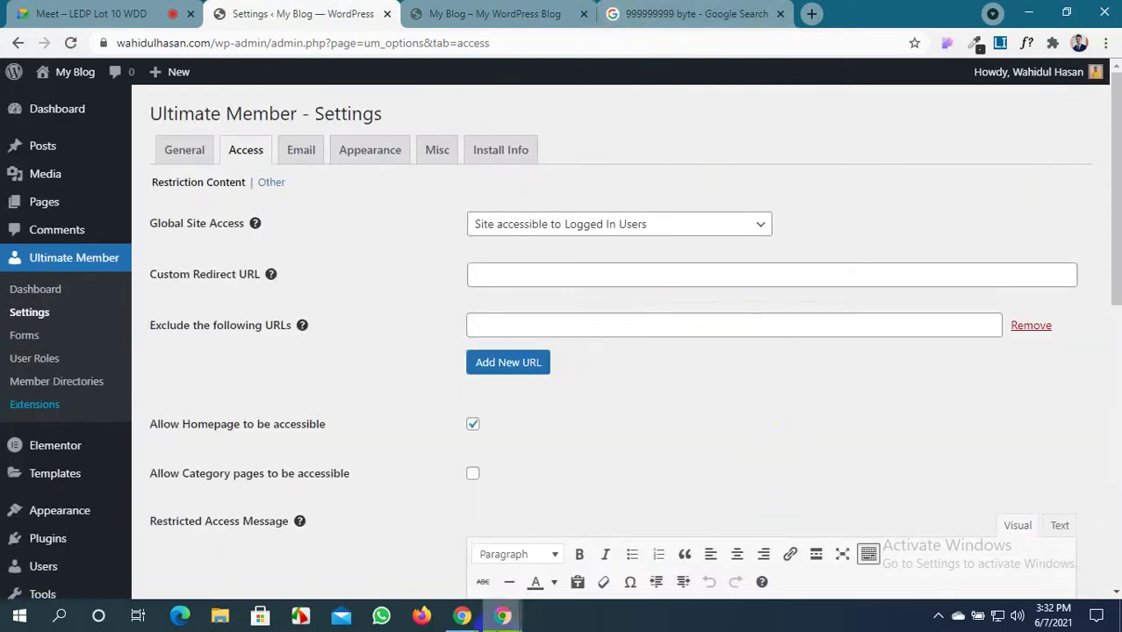
# Switch to the incognito window and check how the site's Home and About Us pages open for a logged-out visitor
pyautogui.moveTo(503, 617)
pyautogui.click(547, 567)
pyautogui.scroll(15, 596, 418)
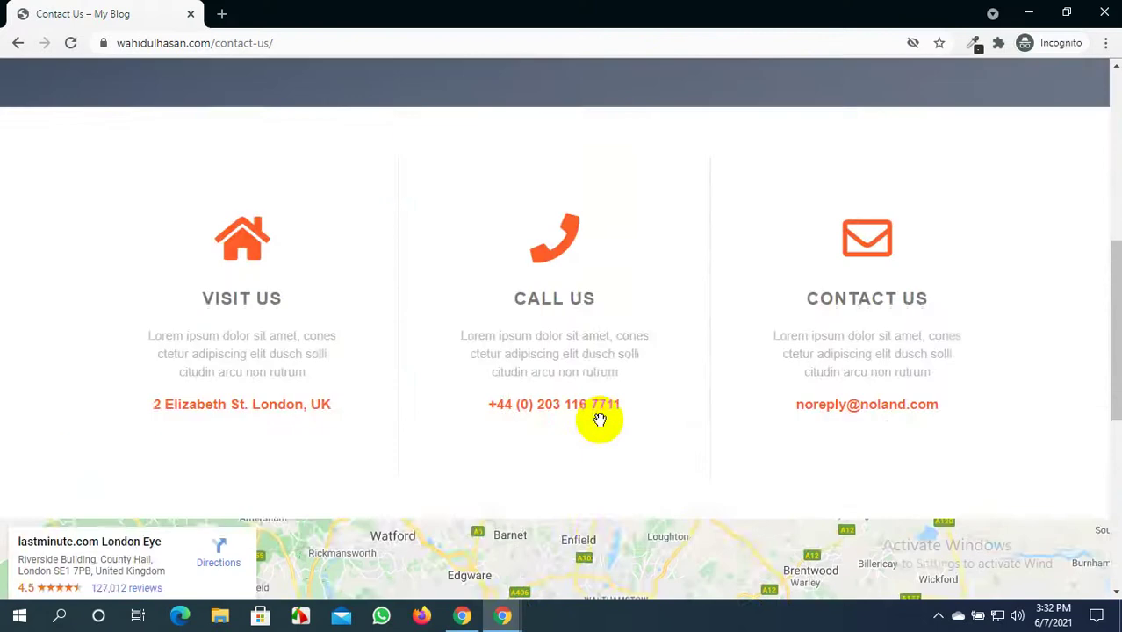
pyautogui.click(644, 92)
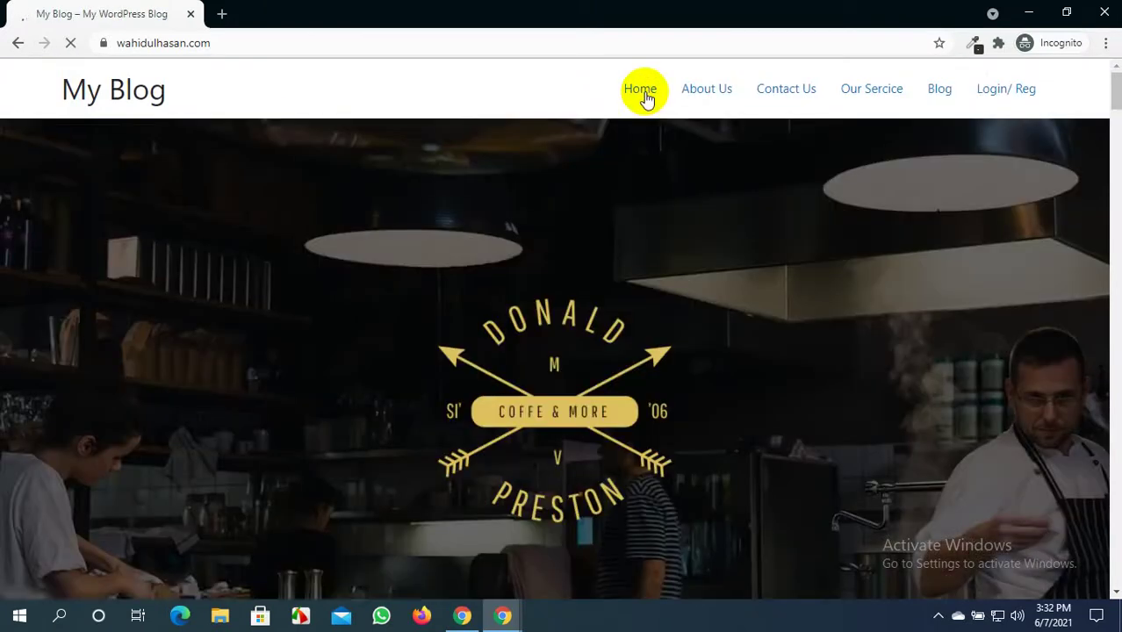
pyautogui.click(713, 93)
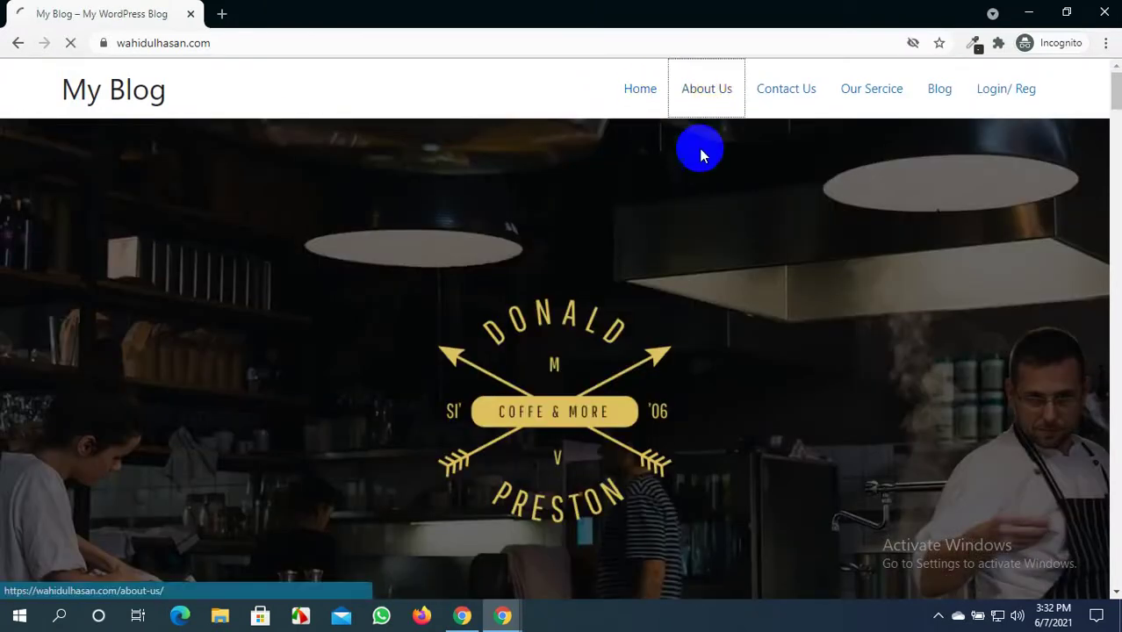
pyautogui.scroll(-1, 513, 492)
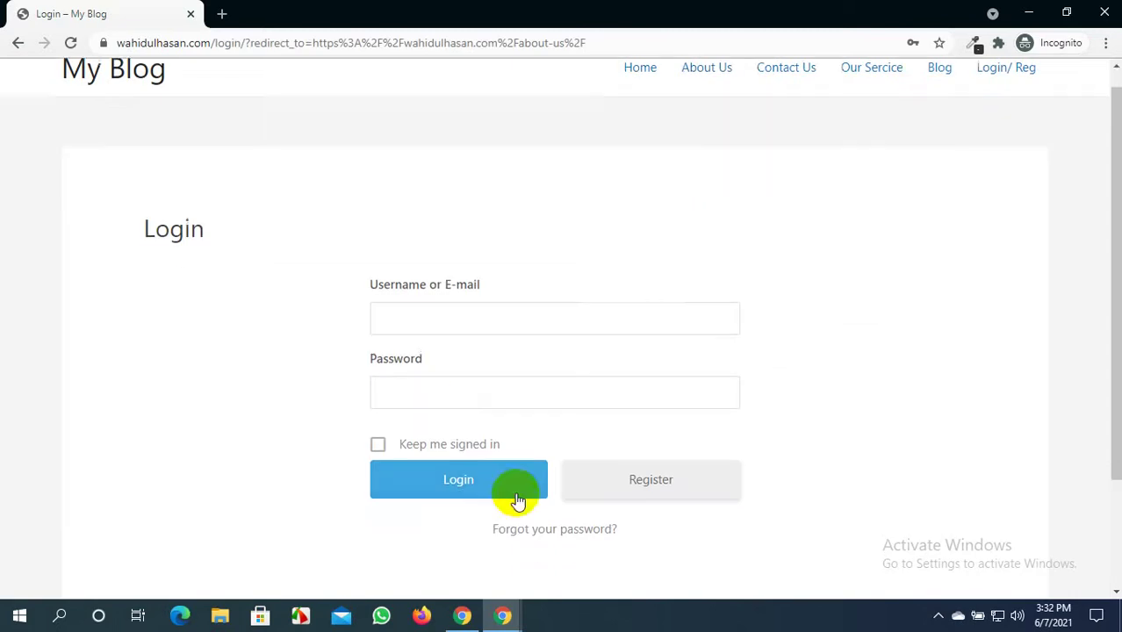
pyautogui.scroll(1, 518, 500)
# Check logged-out access to the site's Contact Us, Our Sercice and Blog pages
pyautogui.click(785, 95)
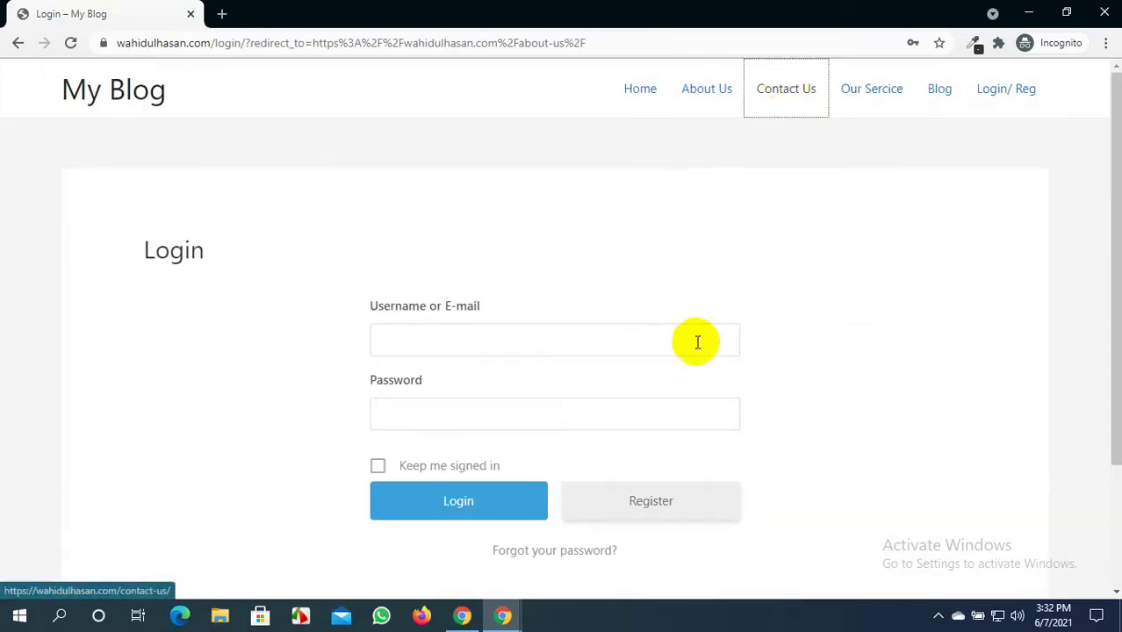
pyautogui.click(797, 91)
pyautogui.click(799, 91)
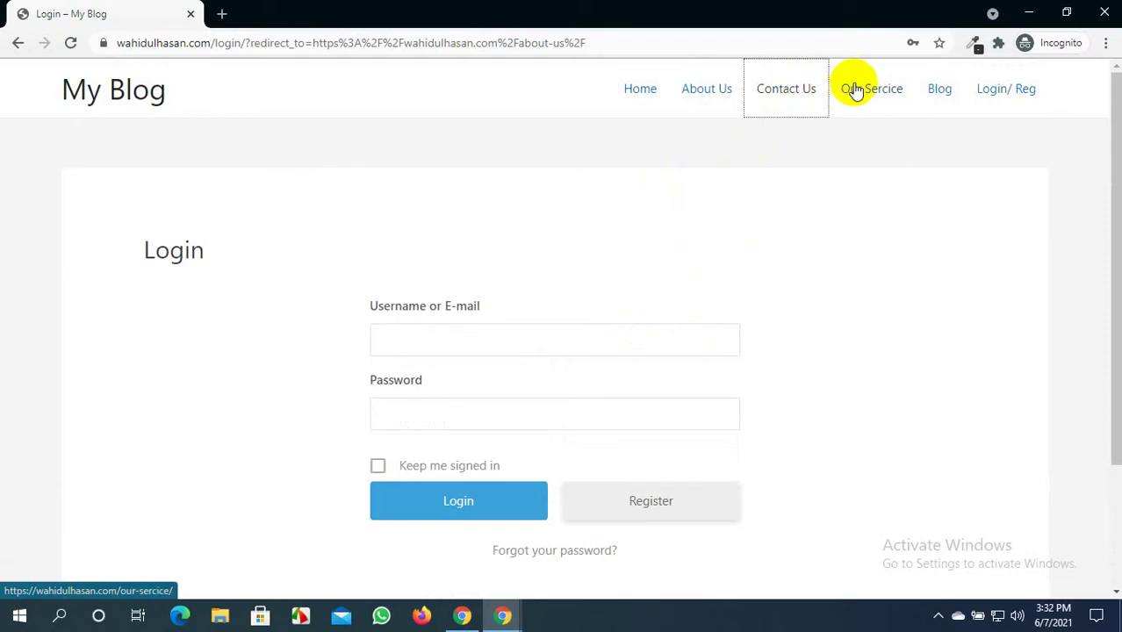
pyautogui.click(860, 91)
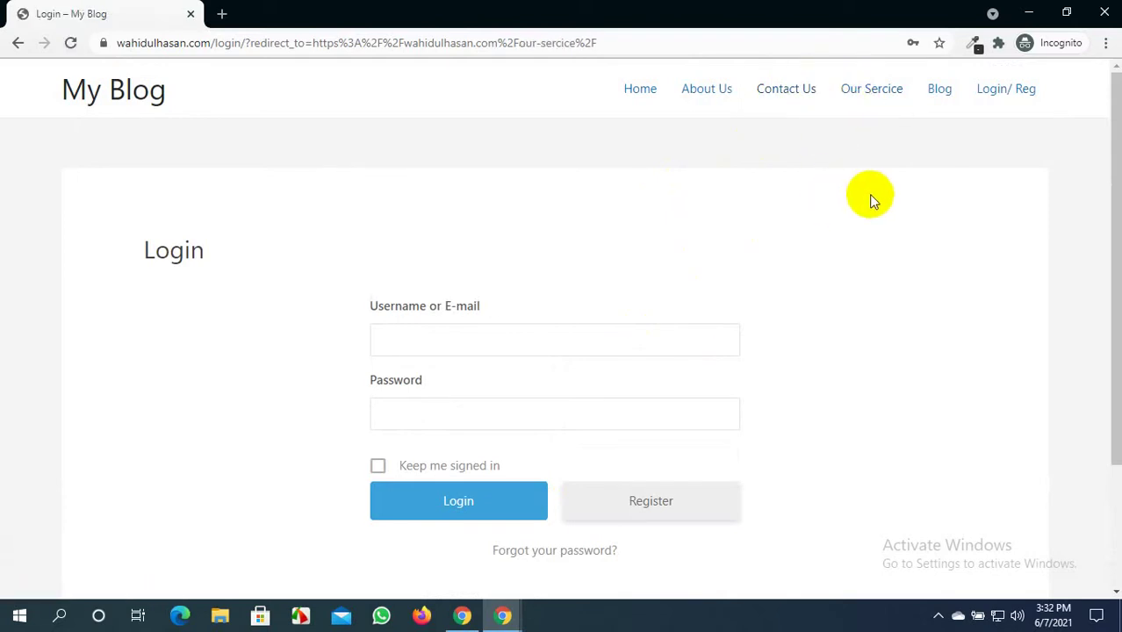
pyautogui.click(940, 96)
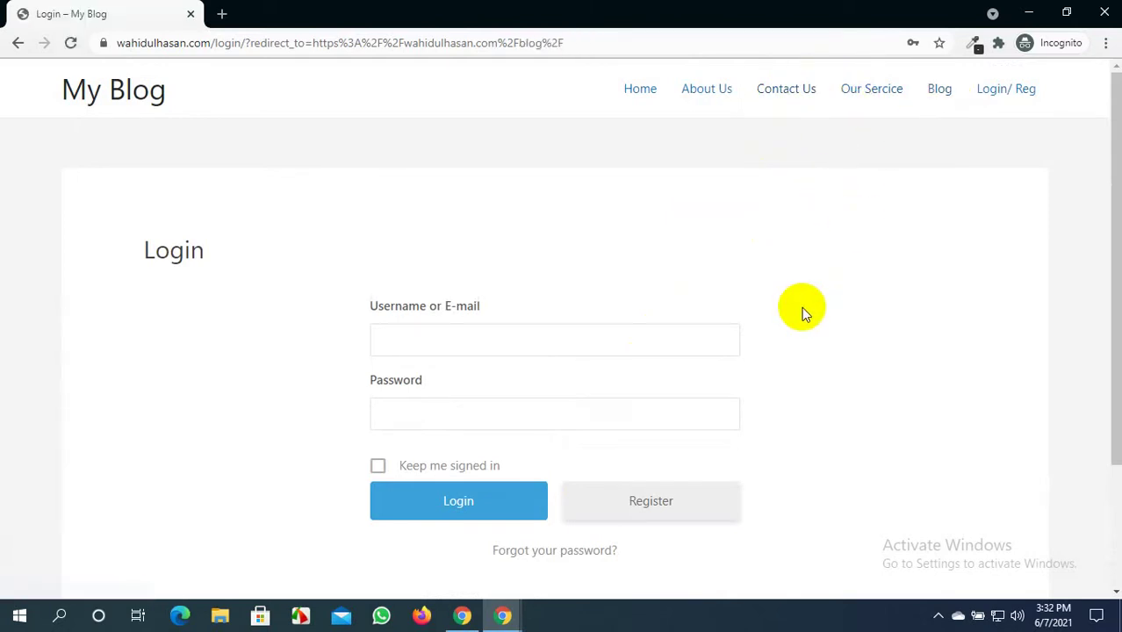
pyautogui.scroll(-1, 394, 361)
pyautogui.scroll(-1, 394, 361)
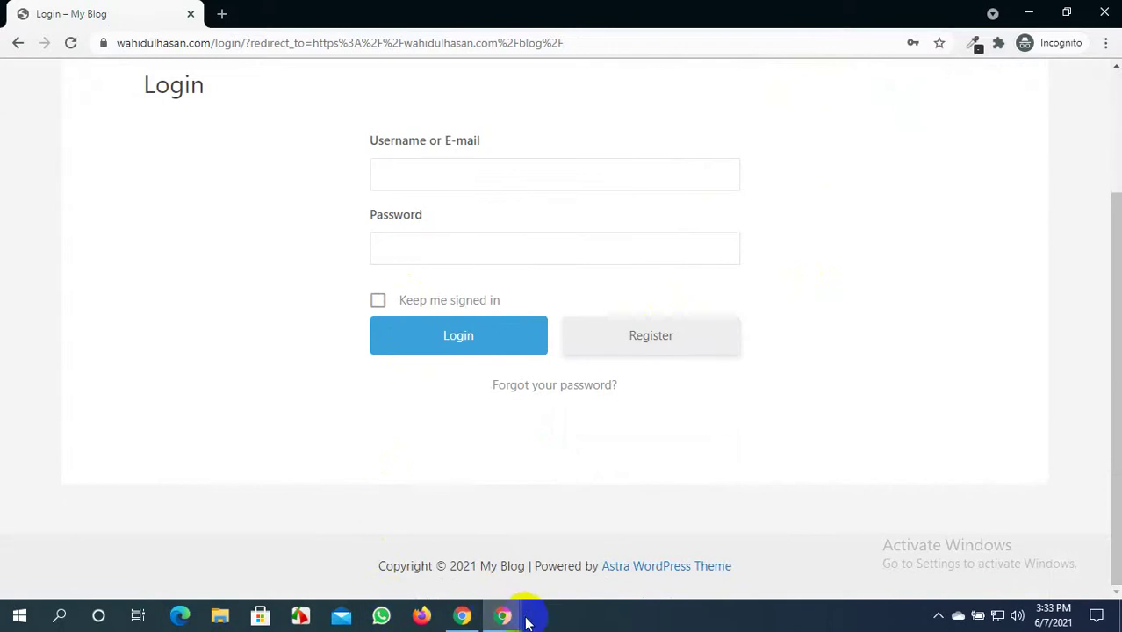
# Return to the Ultimate Member Access settings and enable Allow Gutenberg Blocks restriction options
pyautogui.moveTo(504, 619)
pyautogui.click(462, 540)
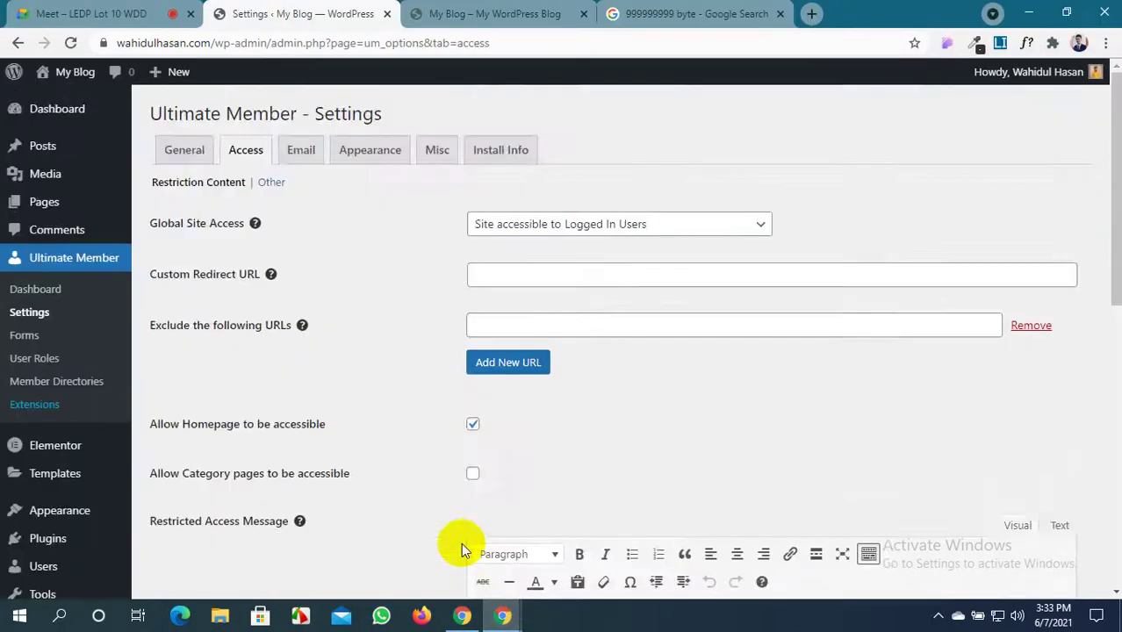
pyautogui.scroll(-5, 501, 361)
pyautogui.scroll(-1, 501, 360)
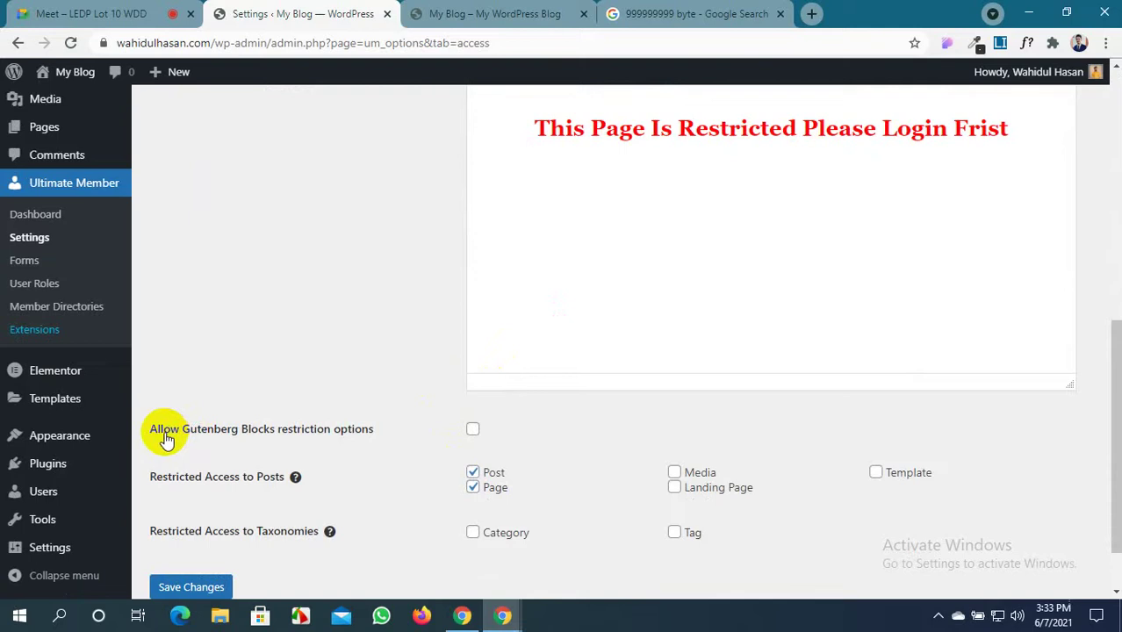
pyautogui.scroll(-1, 166, 439)
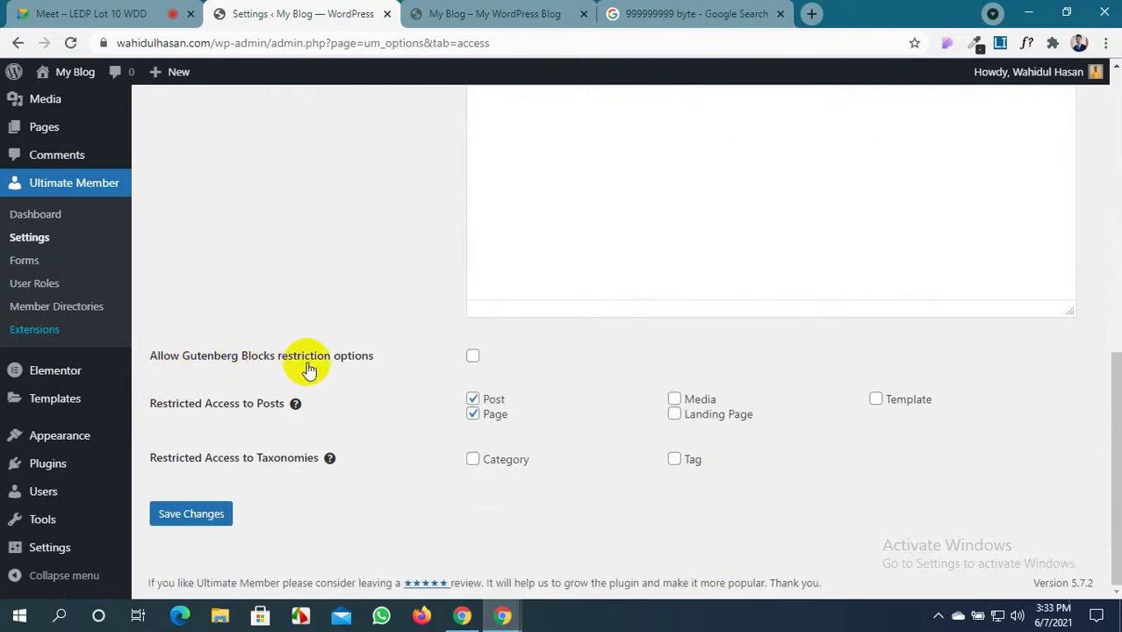
pyautogui.click(472, 355)
pyautogui.scroll(-1, 264, 395)
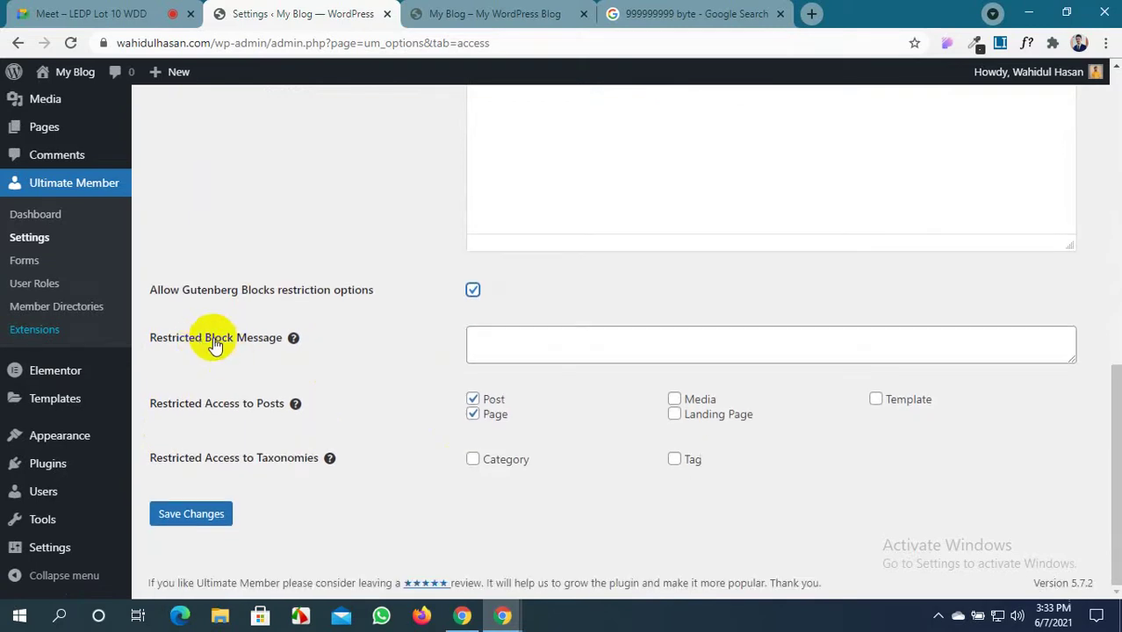
# Copy the restricted access message "This Page Is Restricted Please Login Frist" into Restricted Block Message and save the settings
pyautogui.scroll(5, 296, 346)
pyautogui.moveTo(1018, 320); pyautogui.dragTo(550, 321)
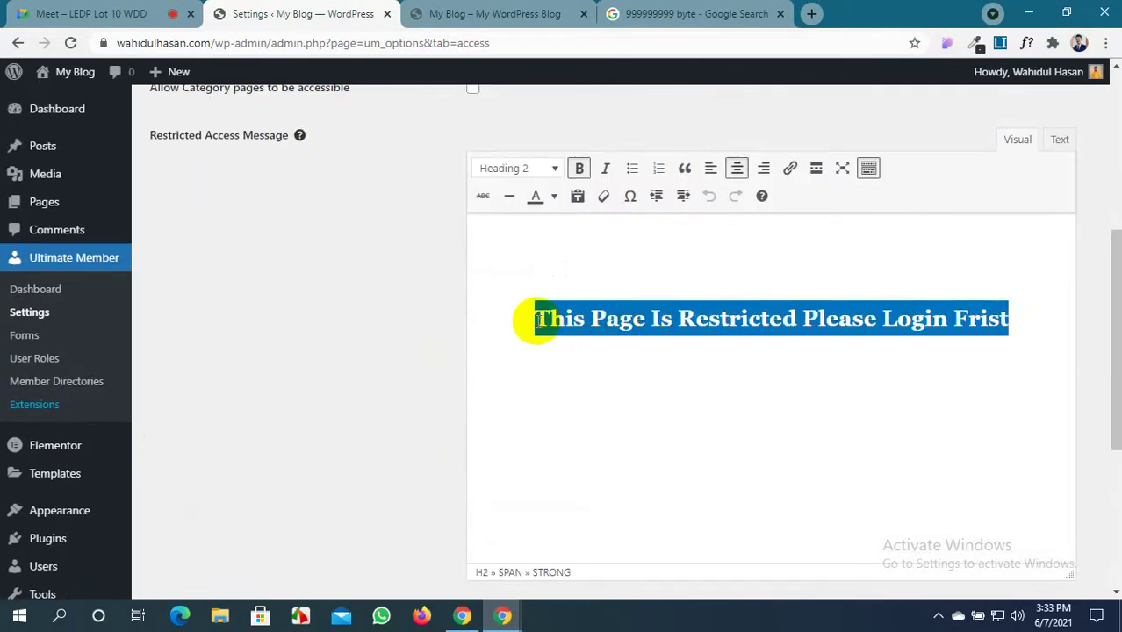
pyautogui.scroll(-2, 493, 412)
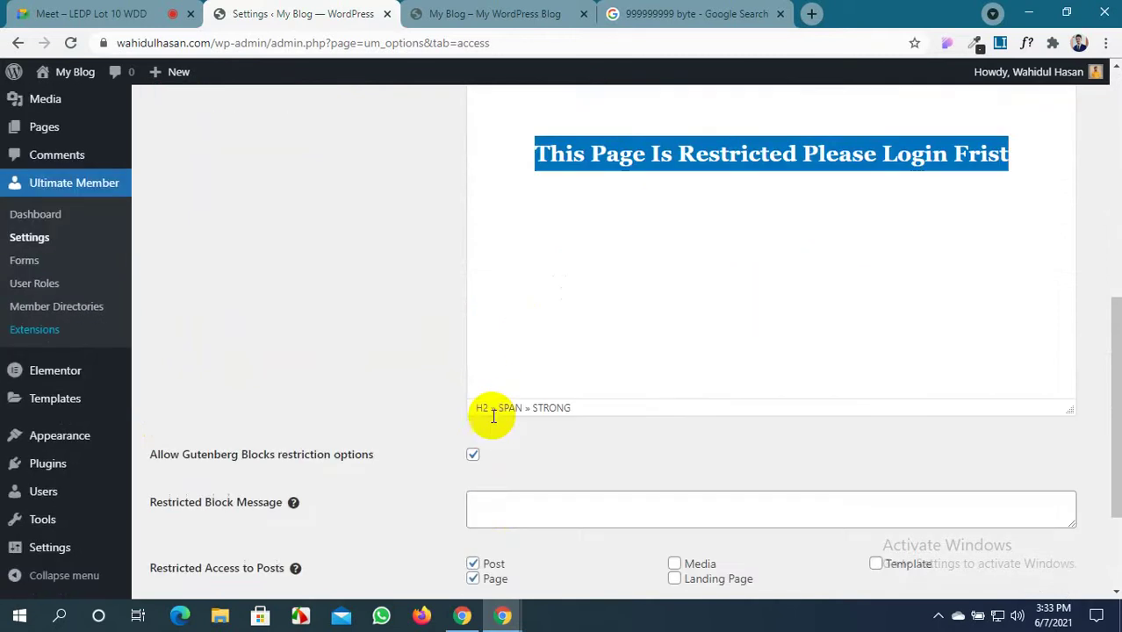
pyautogui.click(506, 506)
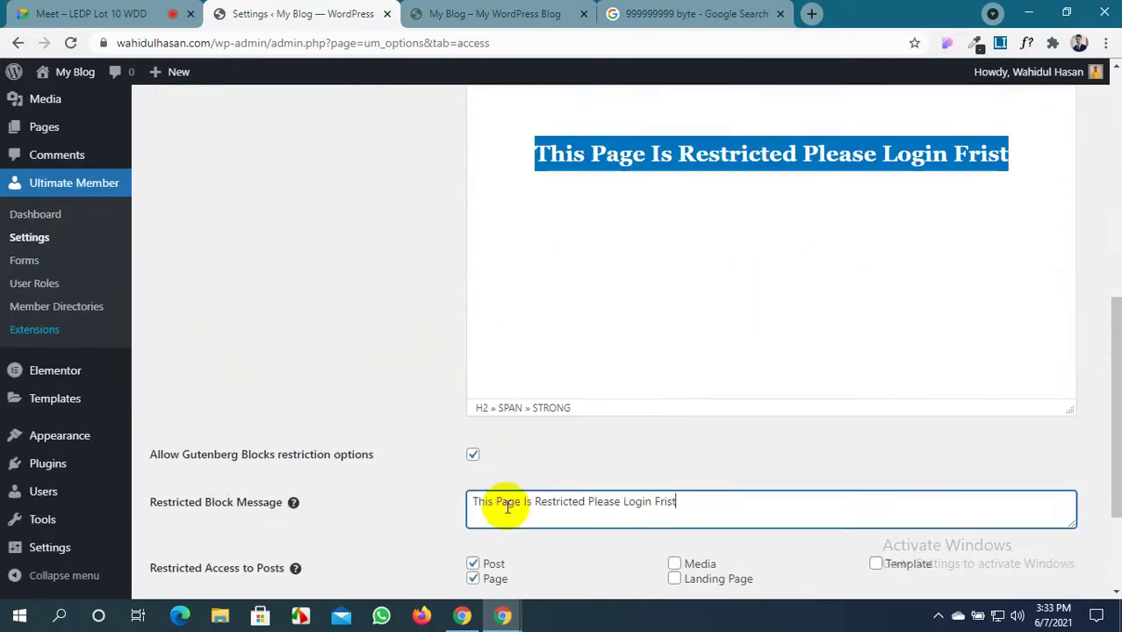
pyautogui.scroll(-2, 501, 508)
pyautogui.click(208, 516)
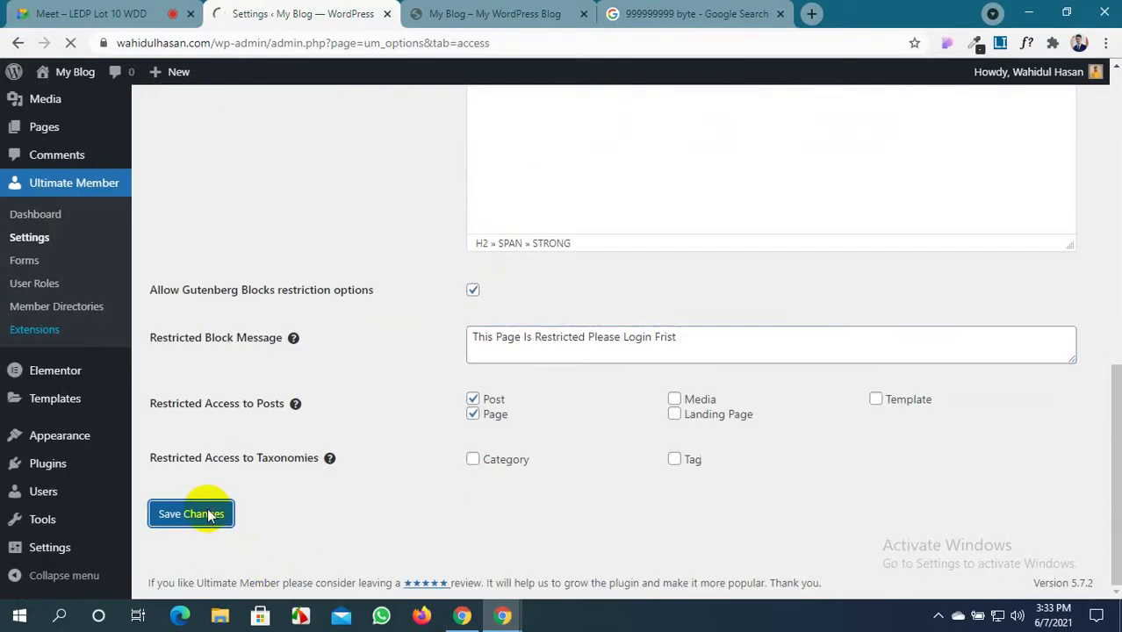
pyautogui.scroll(-7, 209, 516)
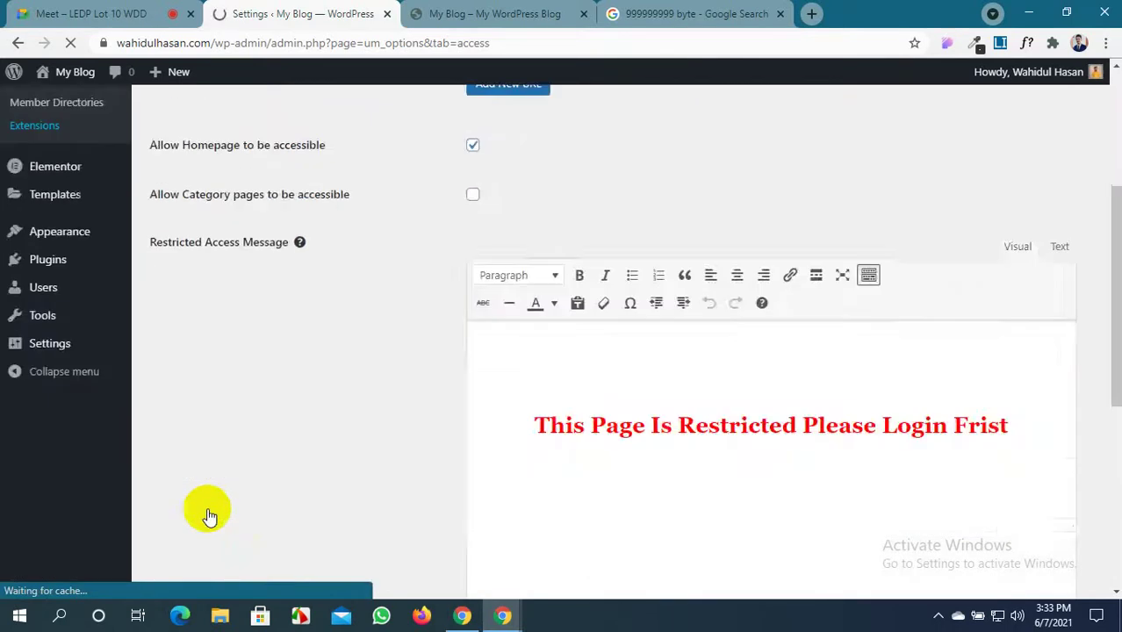
pyautogui.scroll(-2, 209, 516)
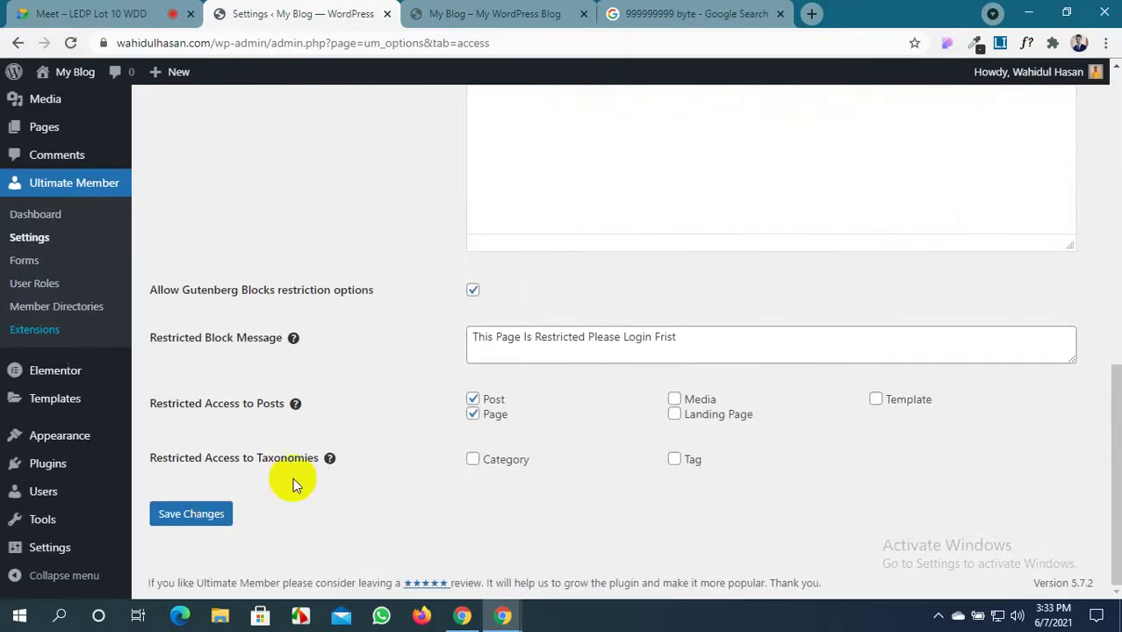
# Reopen the Blog page in the incognito window and examine what a logged-out visitor gets
pyautogui.click(522, 13)
pyautogui.click(309, 7)
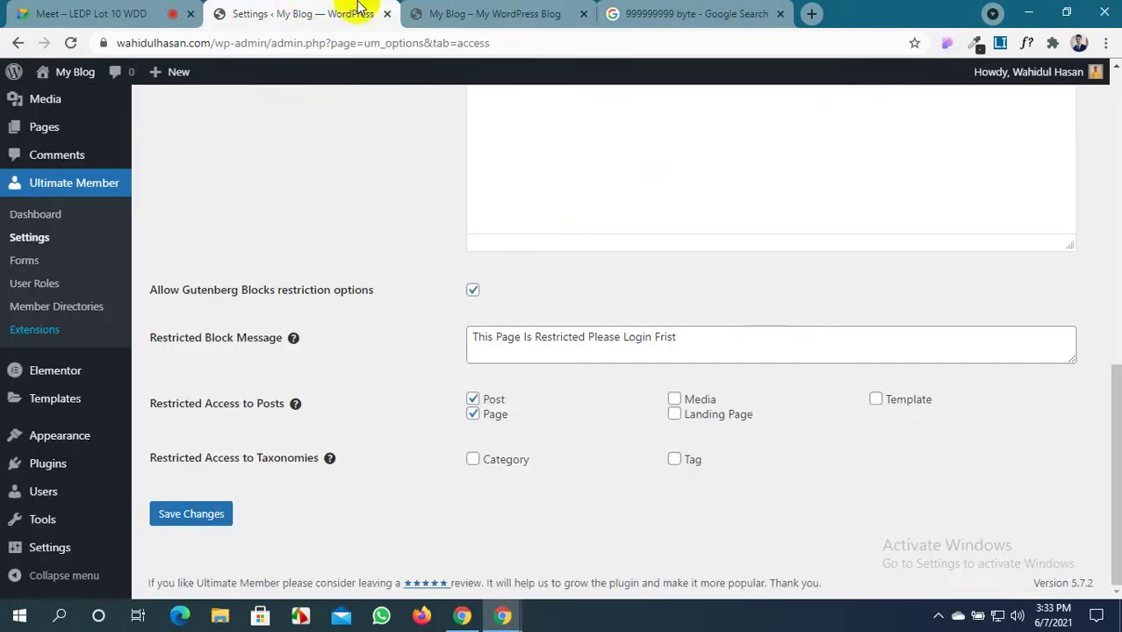
pyautogui.moveTo(505, 619)
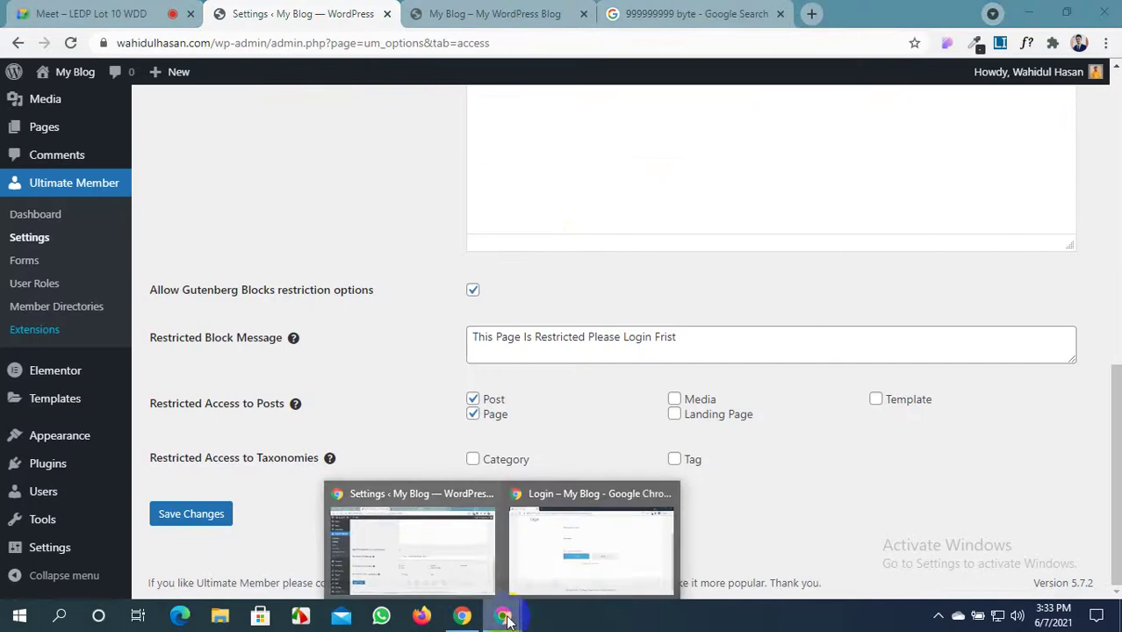
pyautogui.click(571, 555)
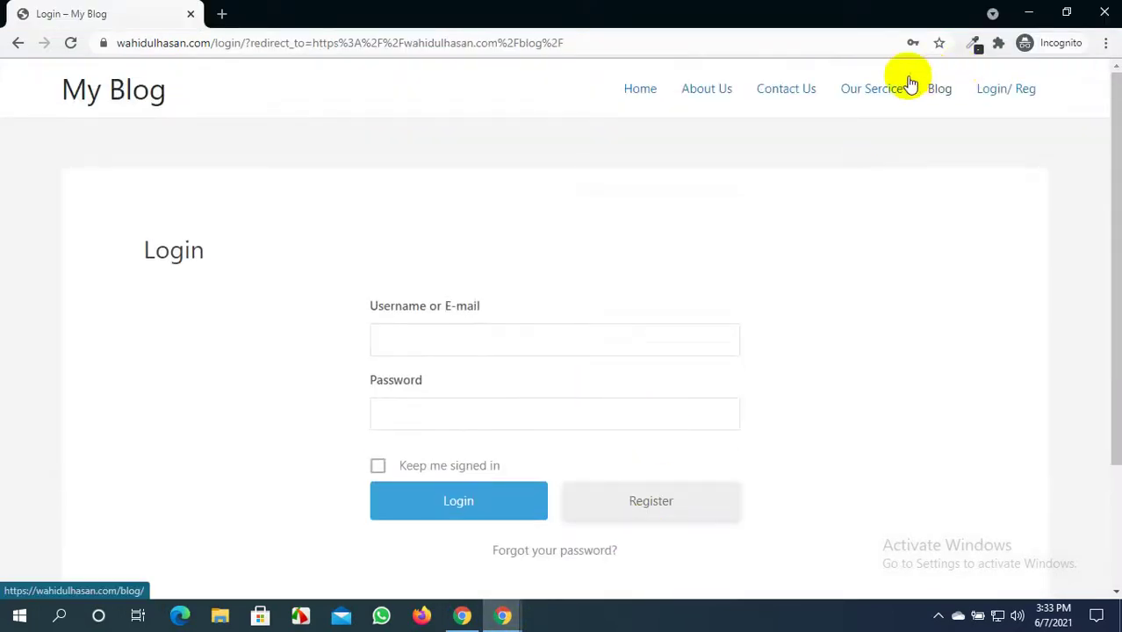
pyautogui.click(941, 91)
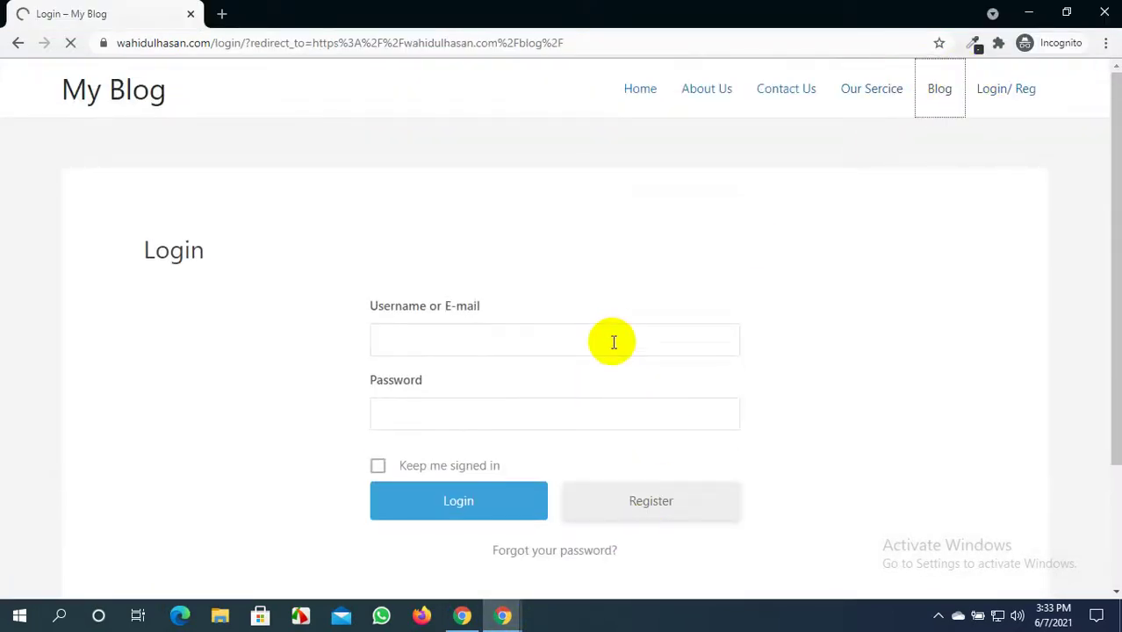
pyautogui.scroll(-2, 613, 342)
pyautogui.scroll(1, 614, 342)
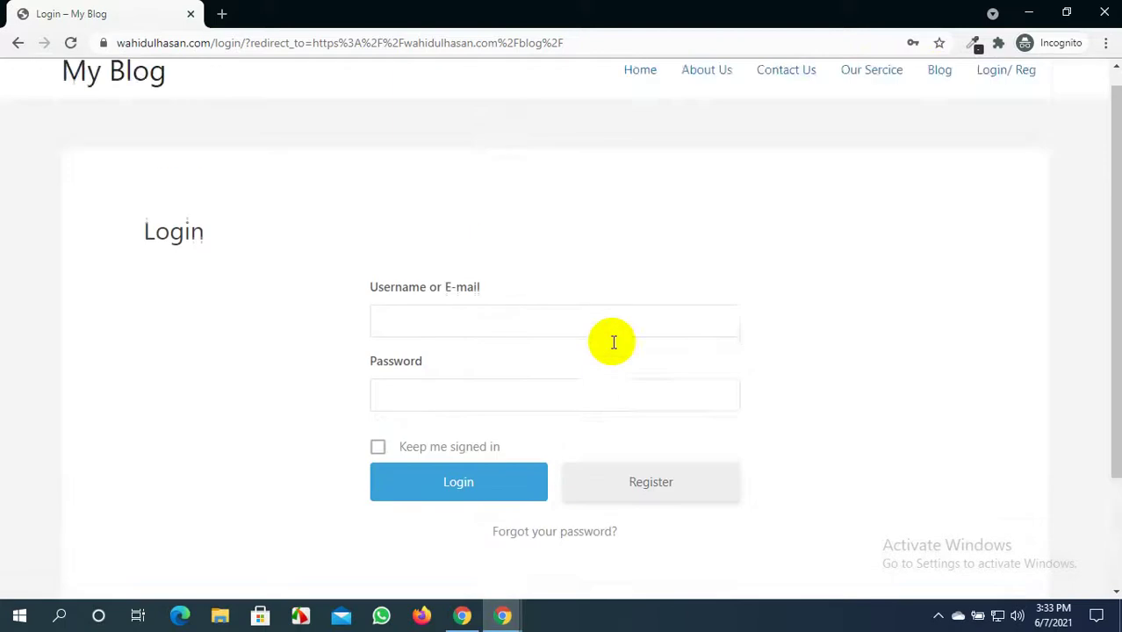
pyautogui.scroll(-2, 613, 342)
pyautogui.scroll(2, 614, 342)
pyautogui.scroll(-2, 614, 342)
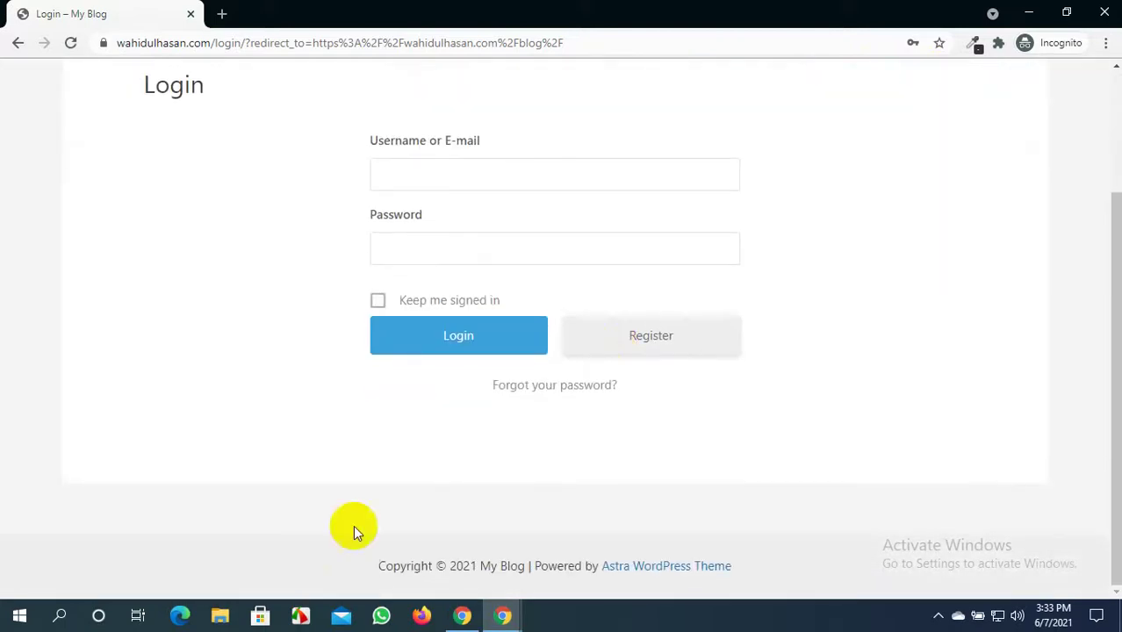
# Back in the Access settings, set Global Site Access to Site accessible to Everyone and save the change
pyautogui.moveTo(508, 610)
pyautogui.click(458, 568)
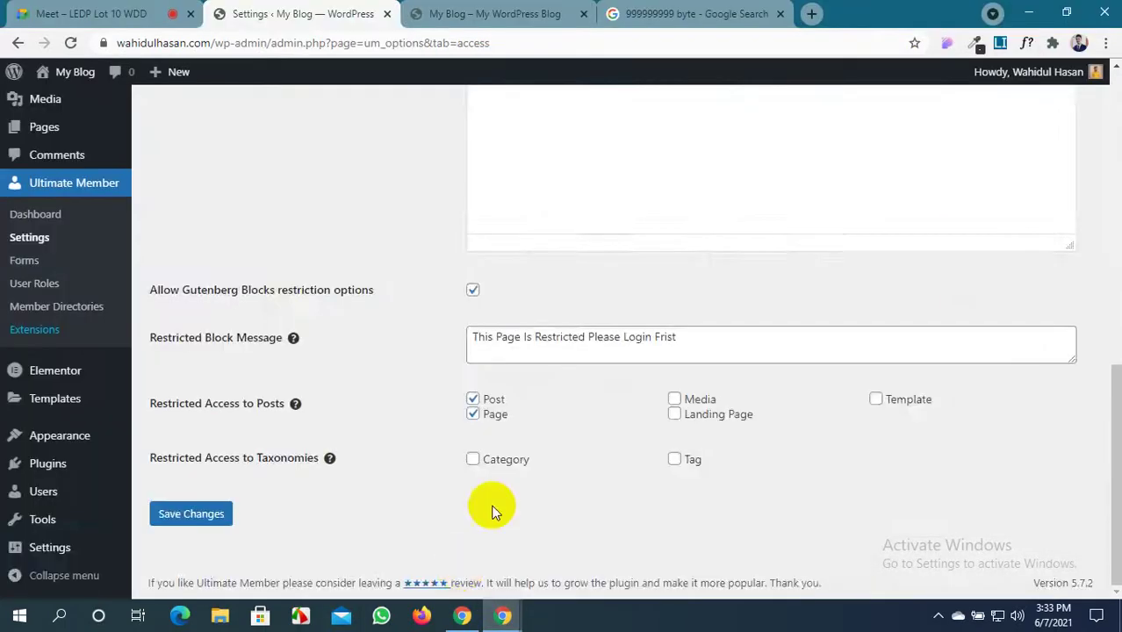
pyautogui.scroll(10, 500, 498)
pyautogui.scroll(1, 500, 497)
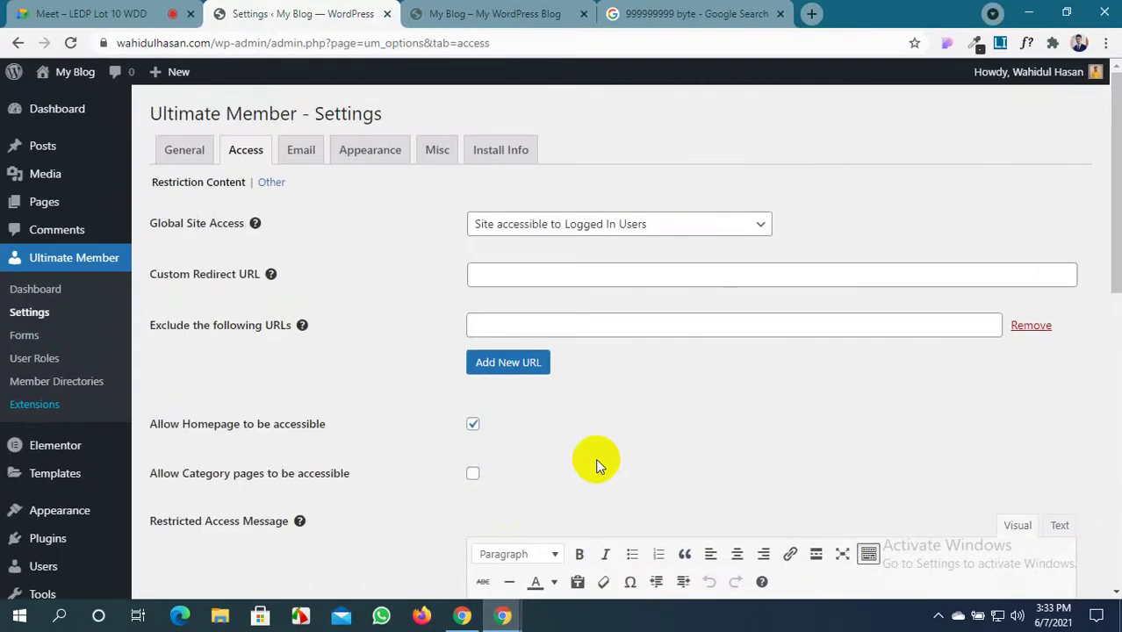
pyautogui.click(703, 228)
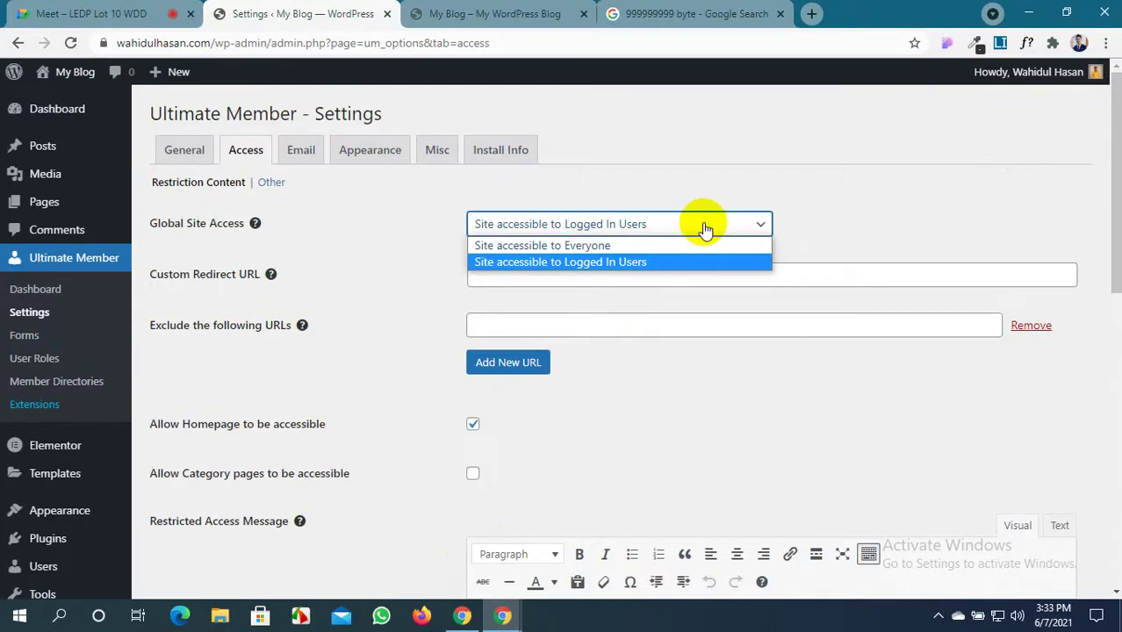
pyautogui.click(650, 246)
pyautogui.scroll(-7, 626, 250)
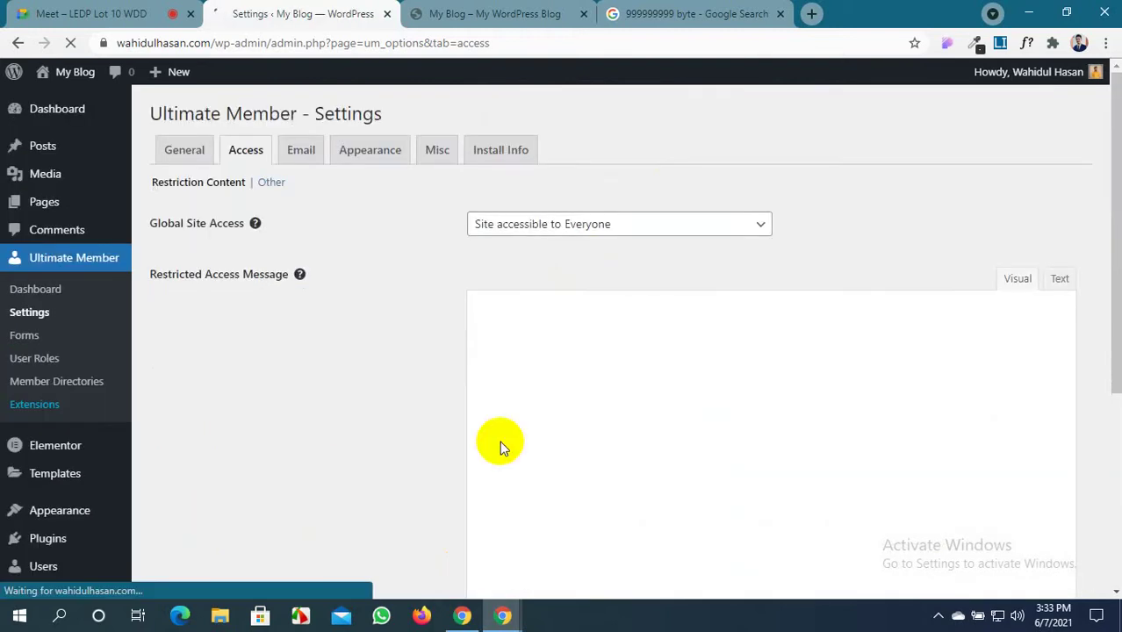
# Open the Add New post editor in a separate browser tab and switch to it
pyautogui.click(525, 11)
pyautogui.click(307, 14)
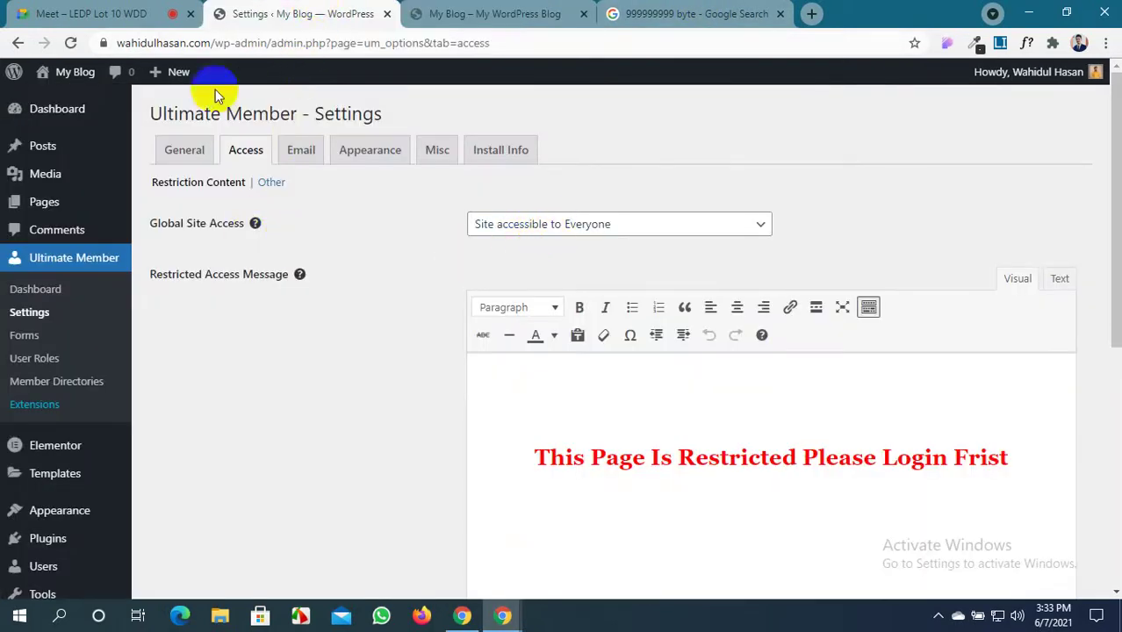
pyautogui.moveTo(45, 149)
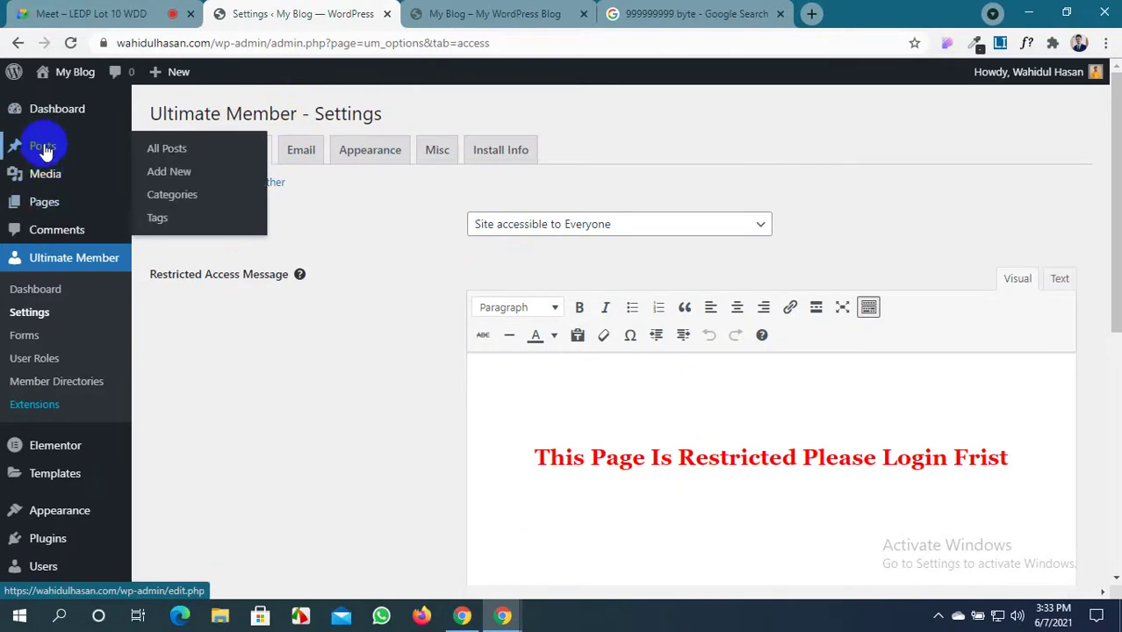
pyautogui.middleClick(175, 171)
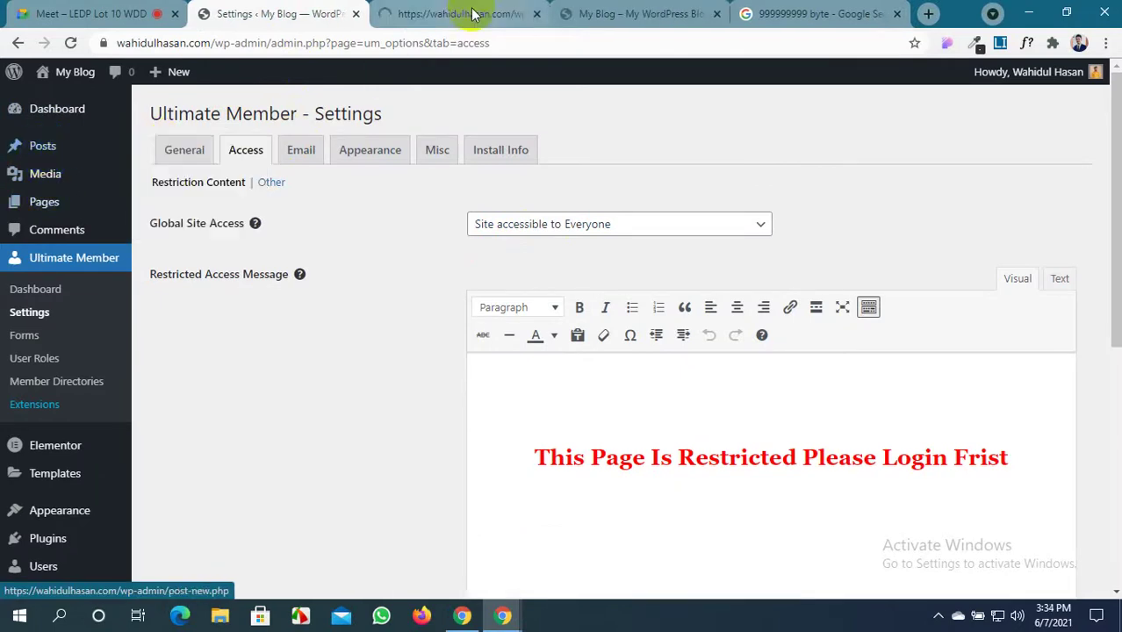
pyautogui.hotkey('ctrl', 'Tab')
# Open prothomalo.com in a new browser tab, open its lead article, and copy the headline "যাত্রী শতভাগ, আসন অর্ধেক, অসহায় অপেক্ষা তাঁদের"
pyautogui.middleClick(742, 11)
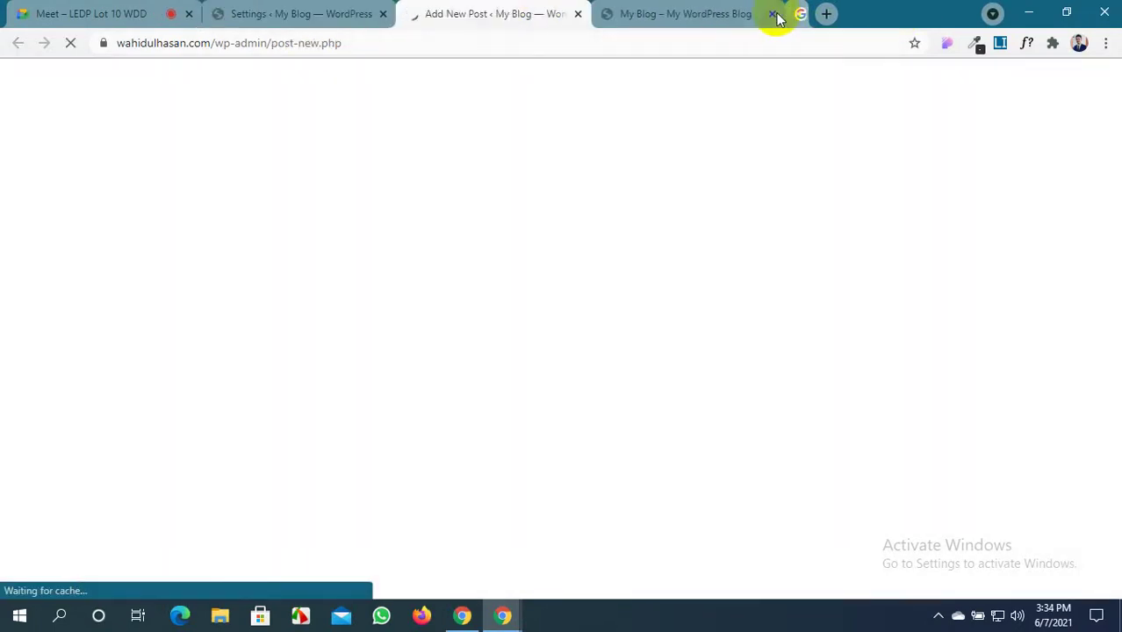
pyautogui.click(821, 14)
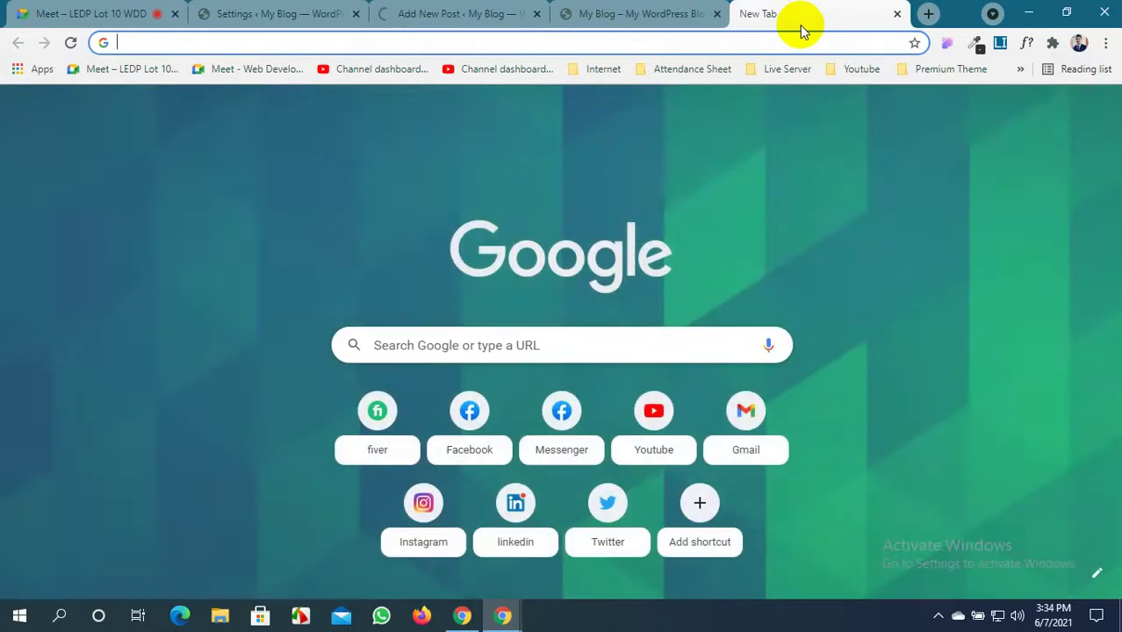
pyautogui.write('prothomalo.com')
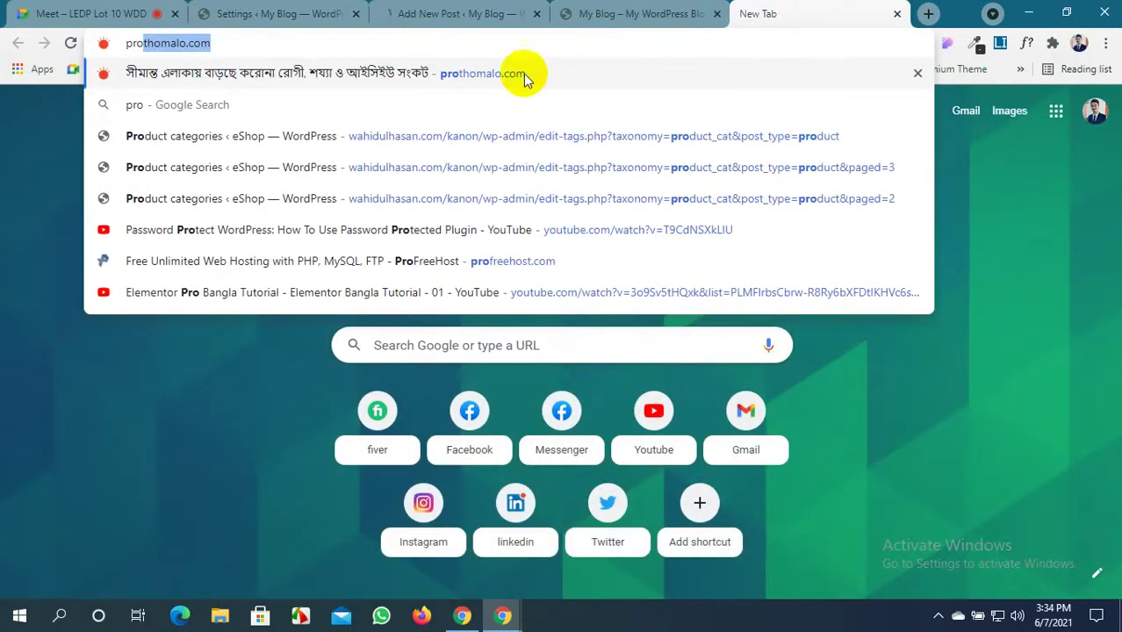
pyautogui.click(476, 72)
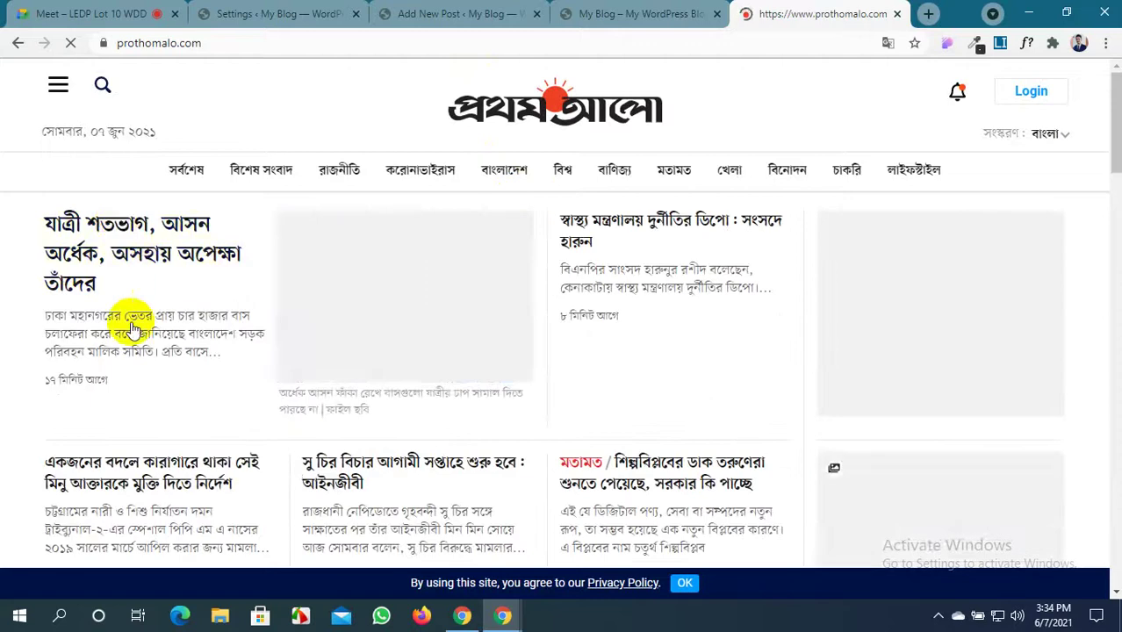
pyautogui.click(122, 227)
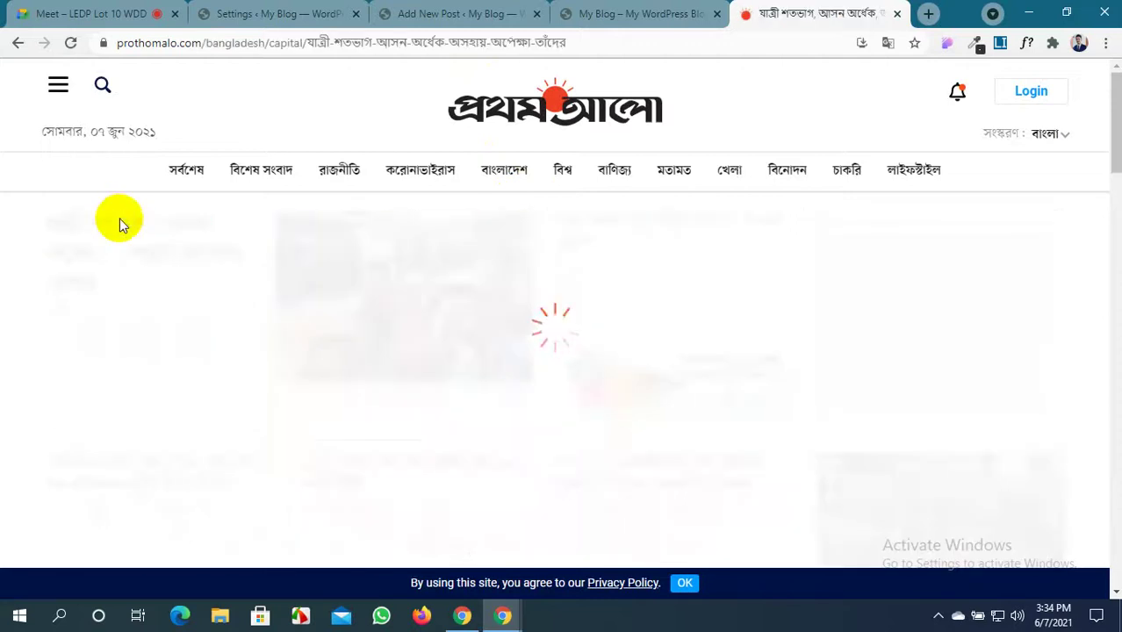
pyautogui.moveTo(302, 336); pyautogui.dragTo(112, 290)
pyautogui.hotkey('ctrl', 'c')
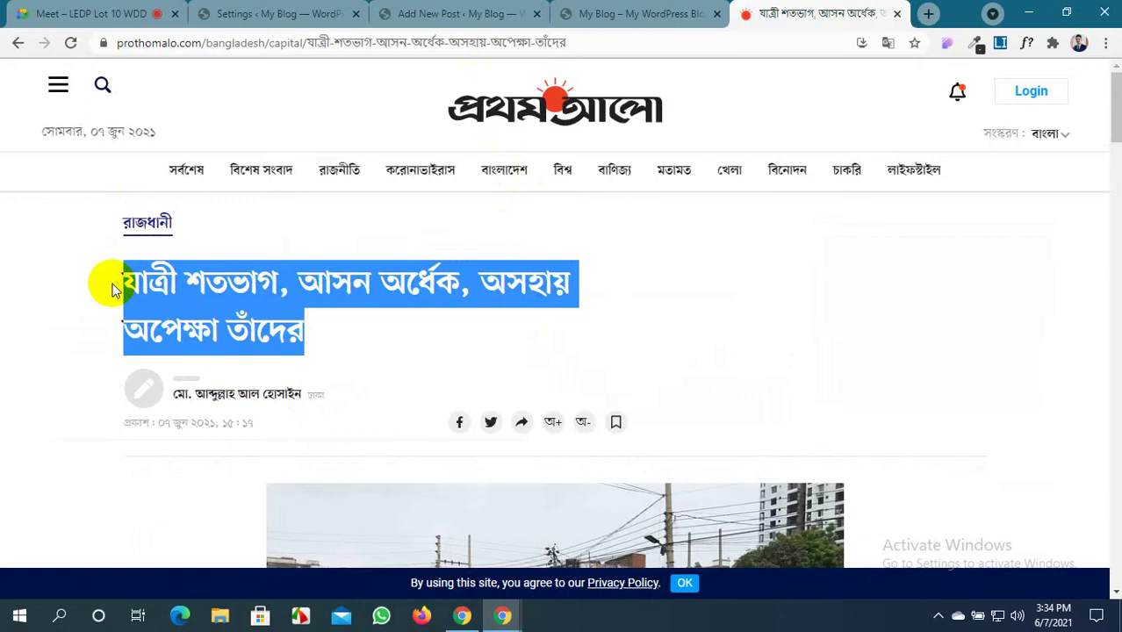
# Paste the copied headline into the title of the new post
pyautogui.click(276, 10)
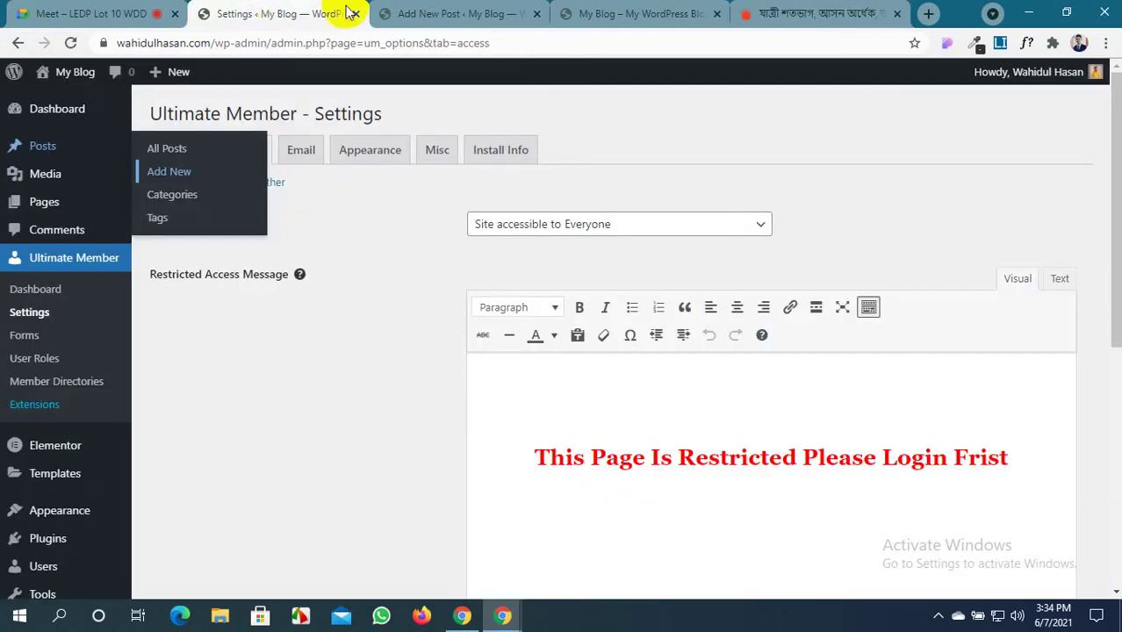
pyautogui.click(413, 13)
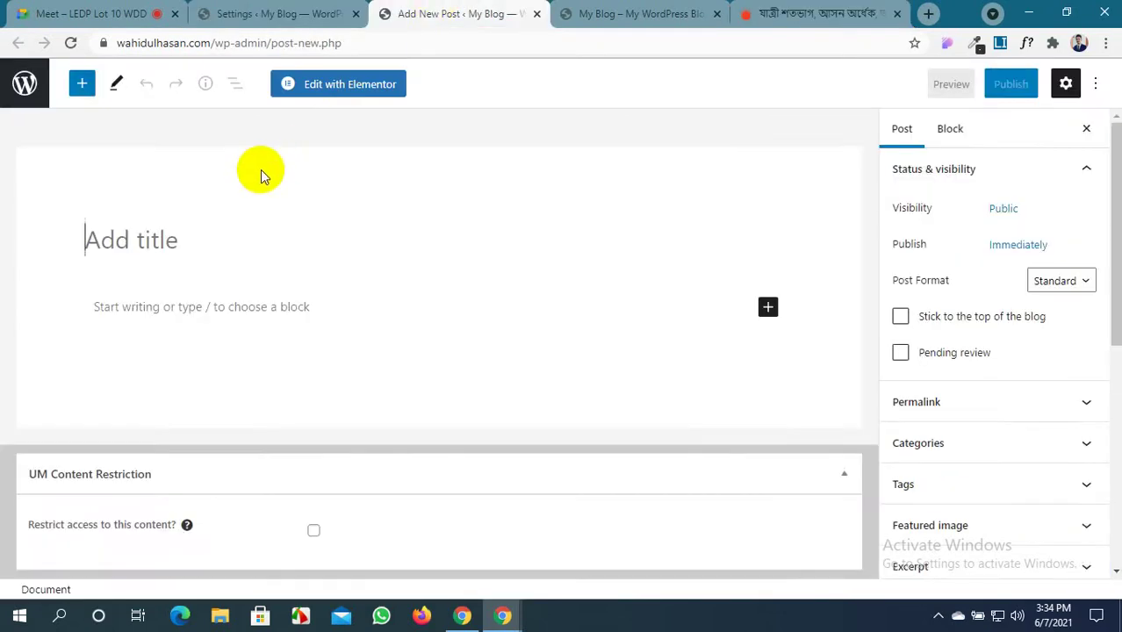
pyautogui.hotkey('ctrl', 'v')
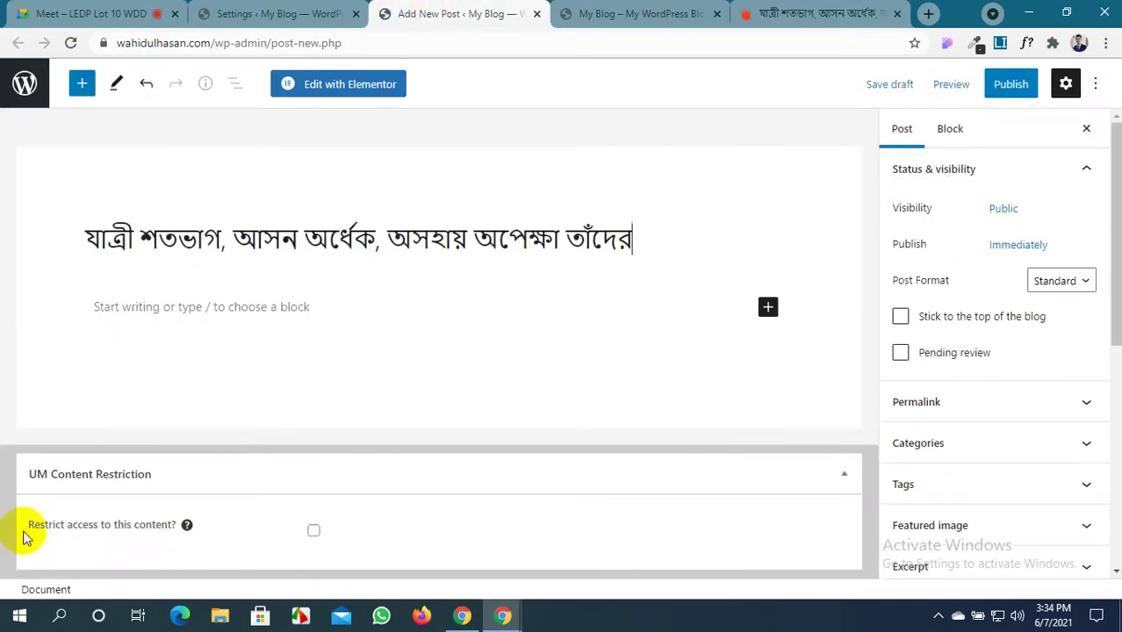
# In the Access settings, enable restriction for Media, Landing Page, Template, Category and Tag, and save the changes
pyautogui.click(268, 11)
pyautogui.scroll(-5, 518, 350)
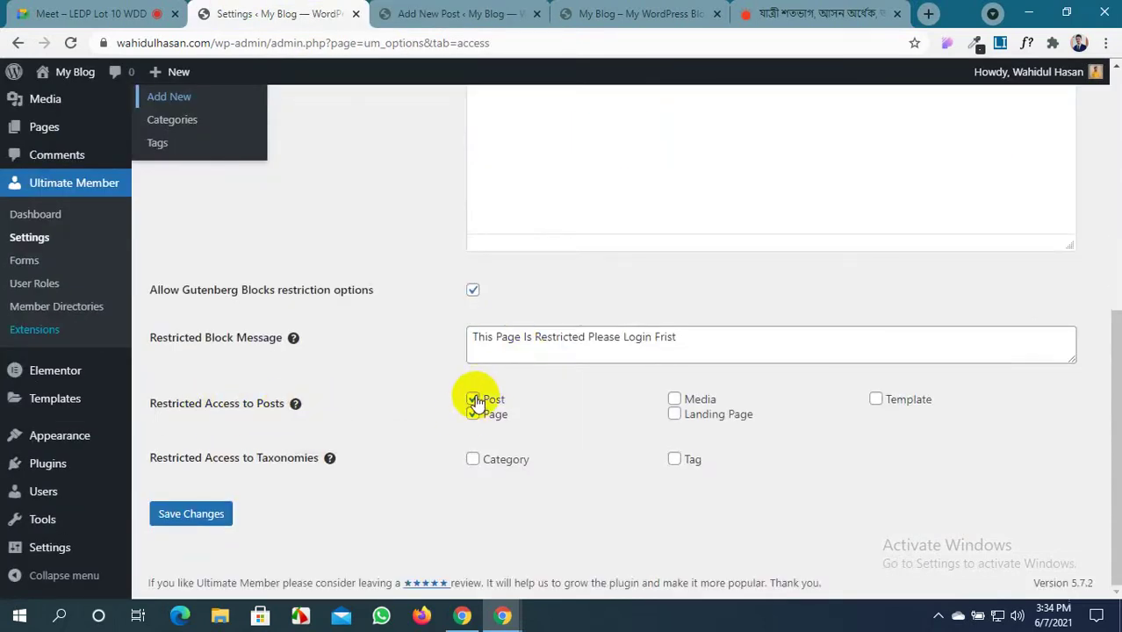
pyautogui.click(674, 400)
pyautogui.click(674, 414)
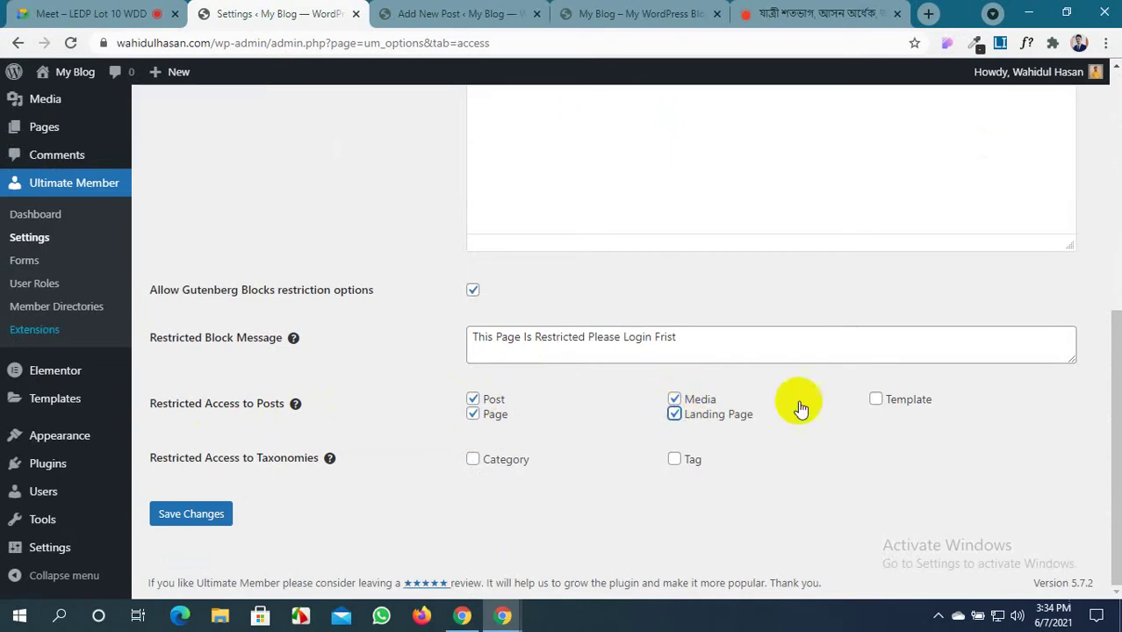
pyautogui.click(875, 399)
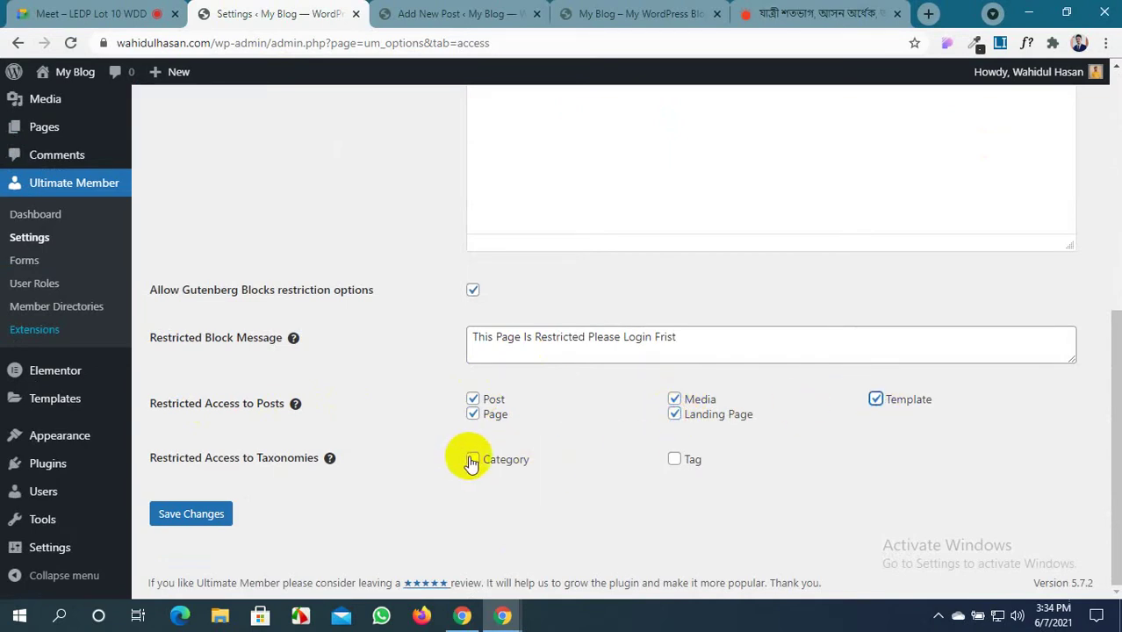
pyautogui.click(674, 459)
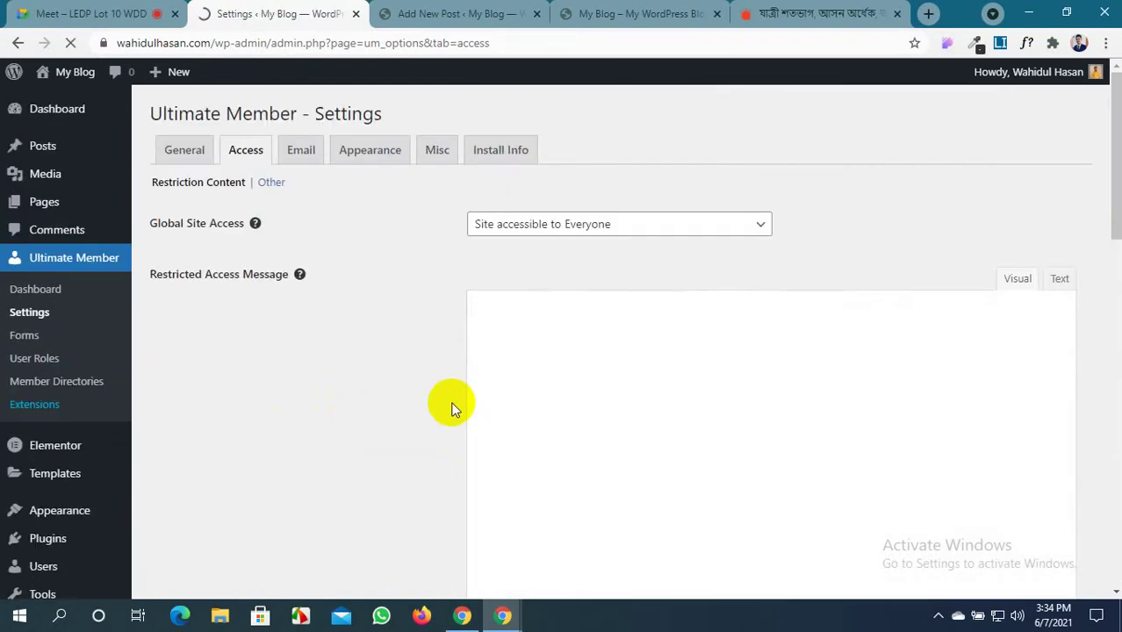
# Turn off Post under Restricted Access to Posts, save, and reload the new post editor, discarding its unsaved changes
pyautogui.scroll(-5, 447, 404)
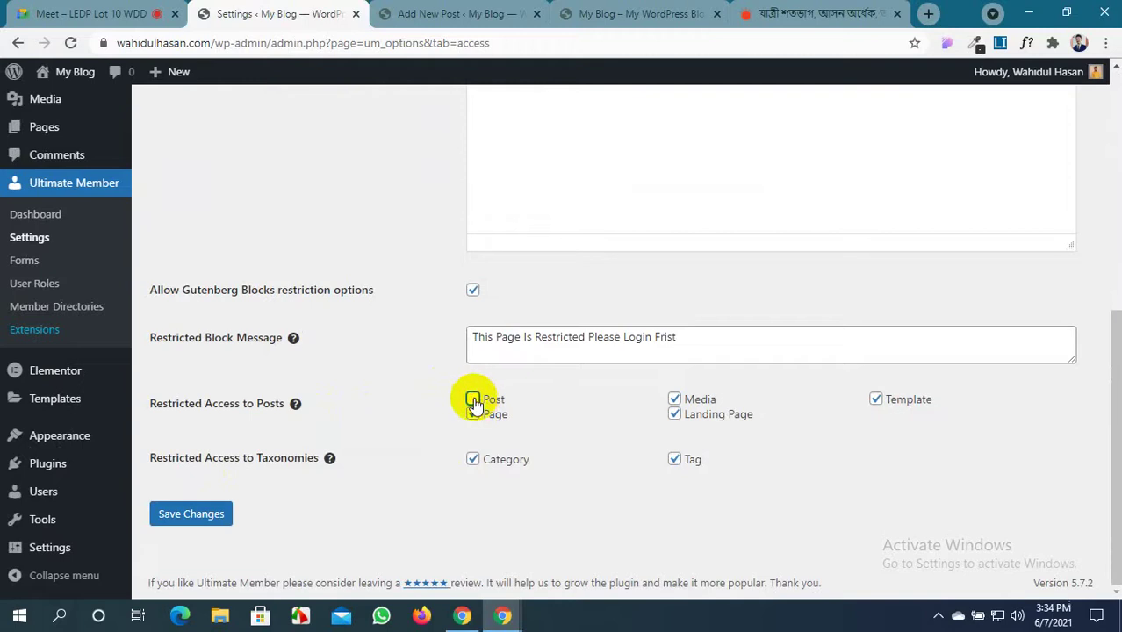
pyautogui.click(190, 513)
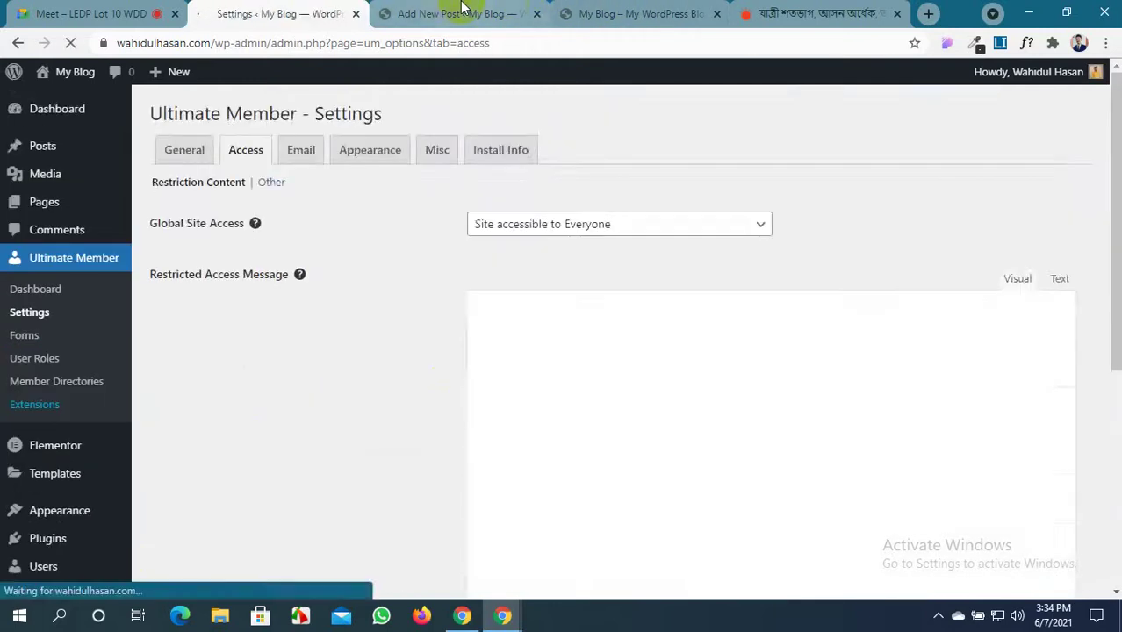
pyautogui.click(456, 13)
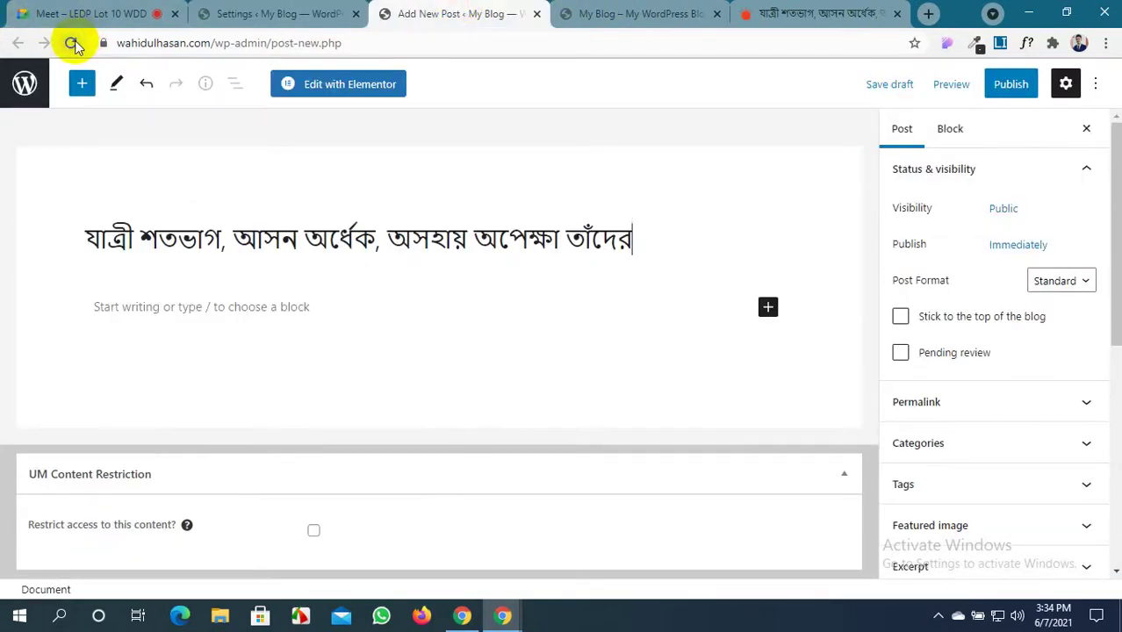
pyautogui.click(74, 43)
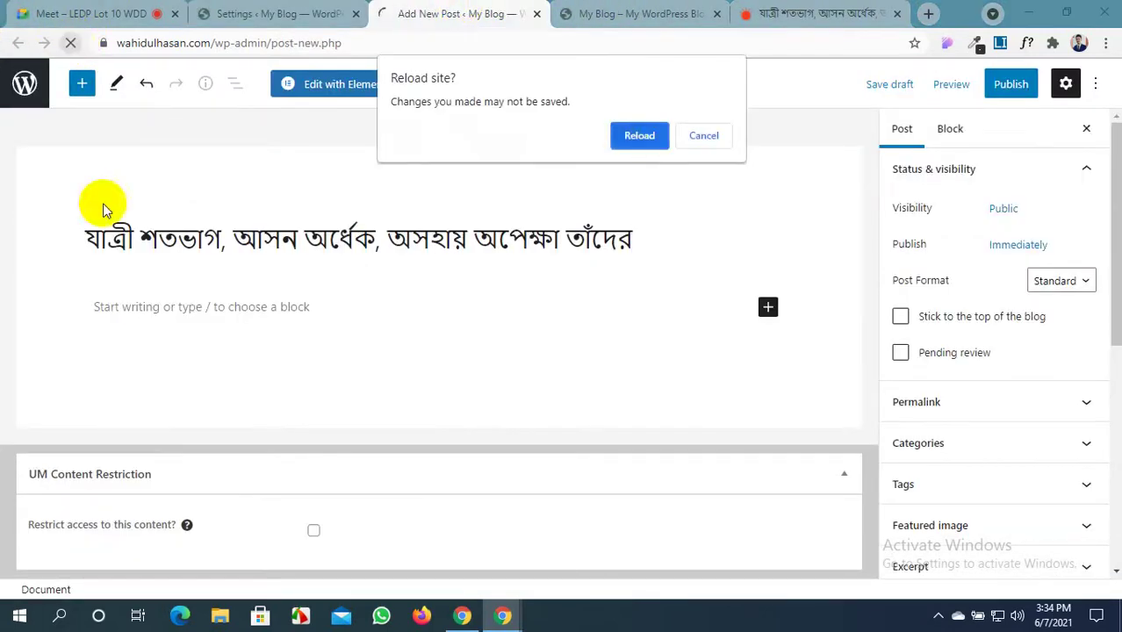
pyautogui.click(632, 139)
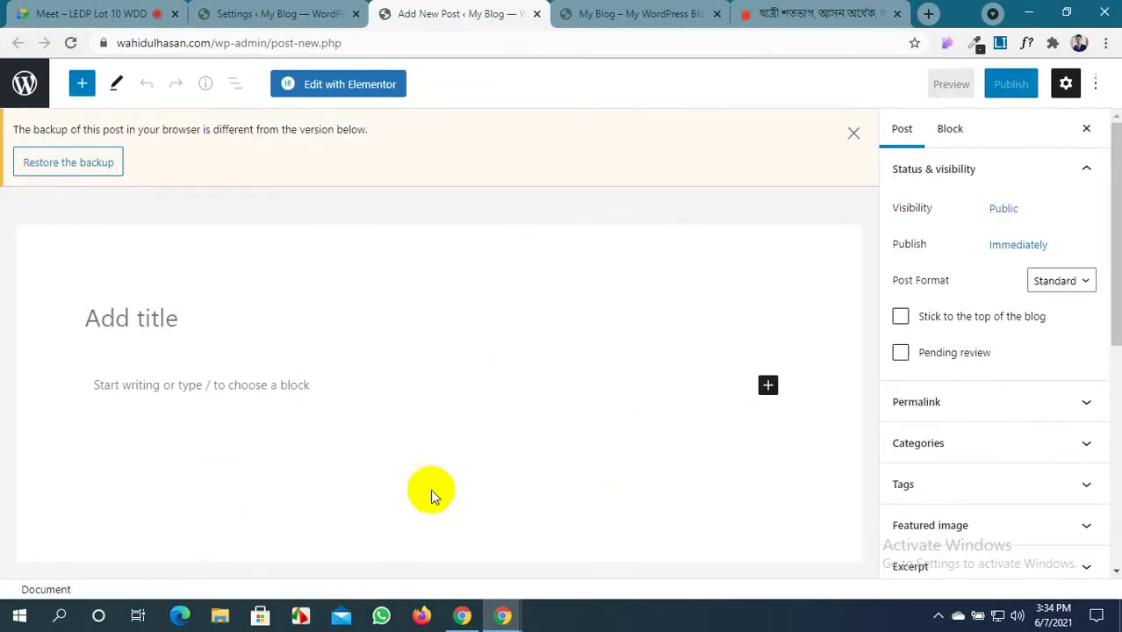
# Enable Post again under Restricted Access to Posts and save the Access settings
pyautogui.click(296, 13)
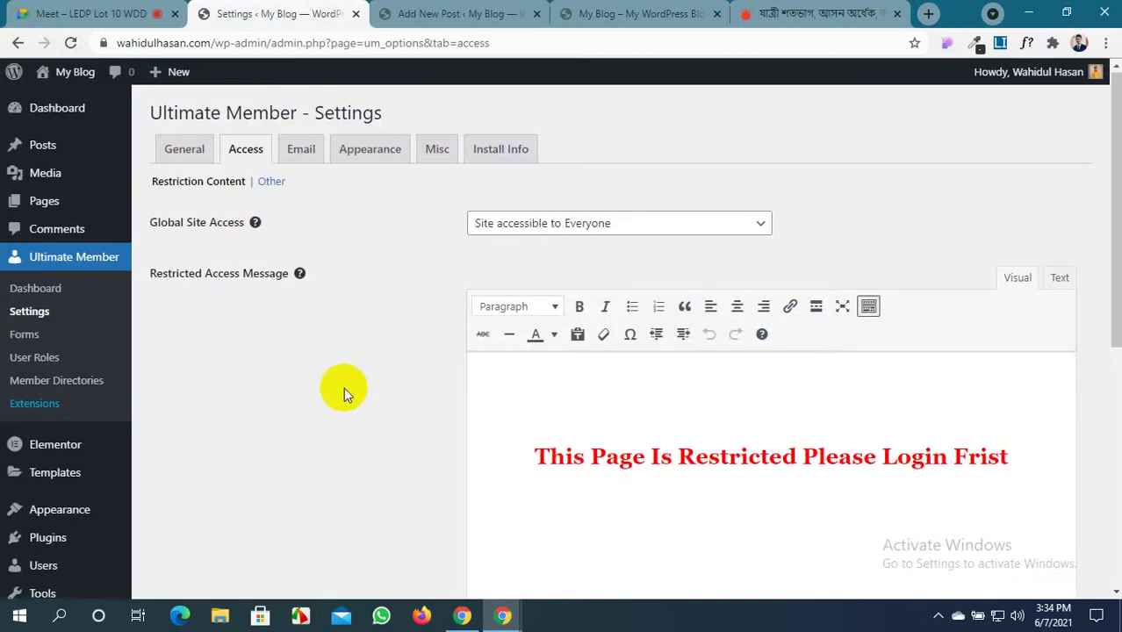
pyautogui.scroll(-5, 343, 387)
pyautogui.click(472, 400)
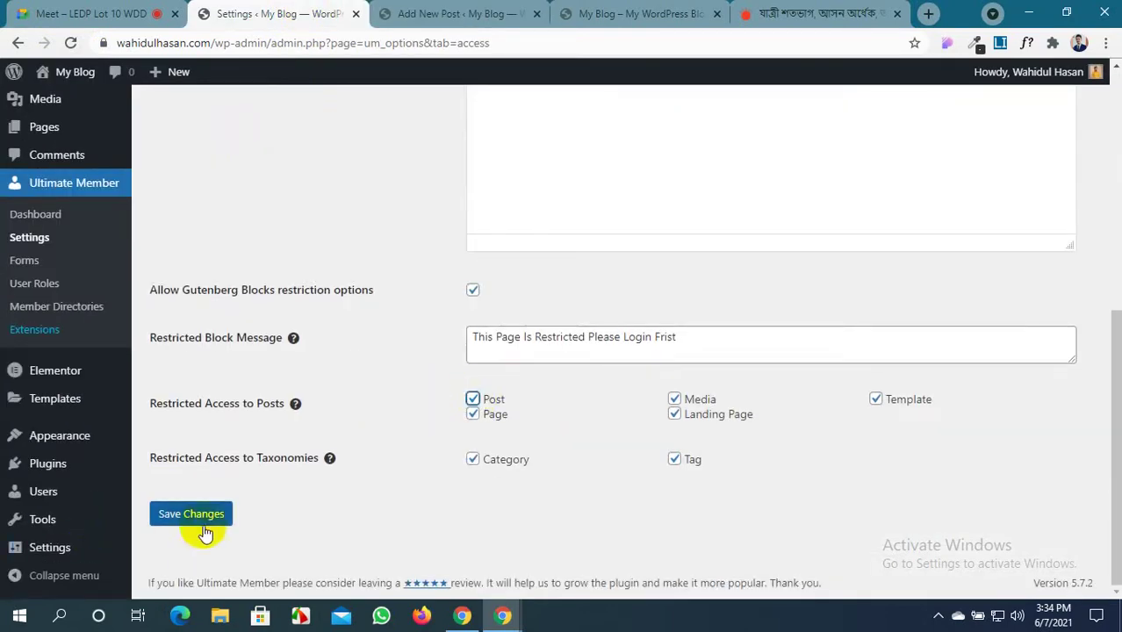
pyautogui.click(211, 516)
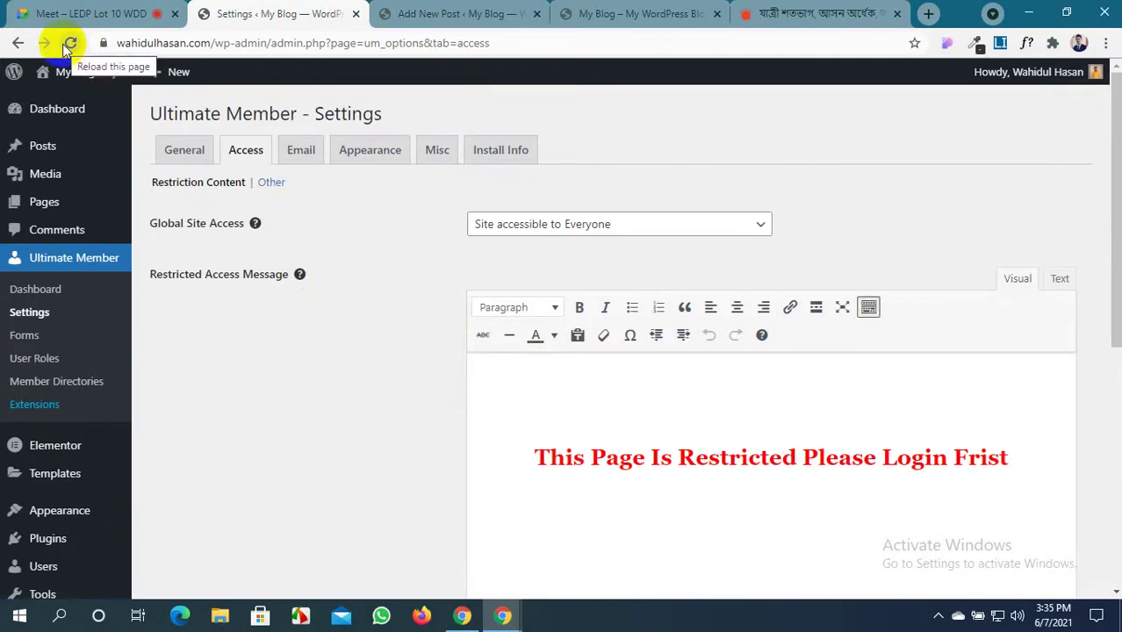
# Reload the new post editor and enter "যাত্রী শতভাগ, আসন অর্ধেক, অসহায় অপেক্ষা তাঁদের" as the post title
pyautogui.click(396, 13)
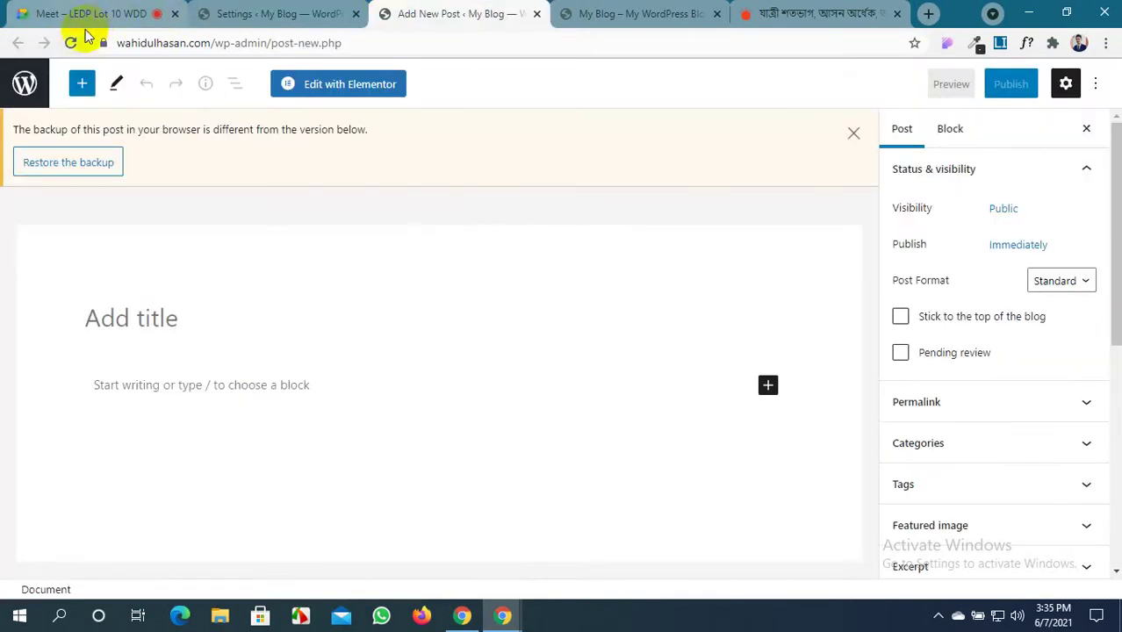
pyautogui.click(72, 42)
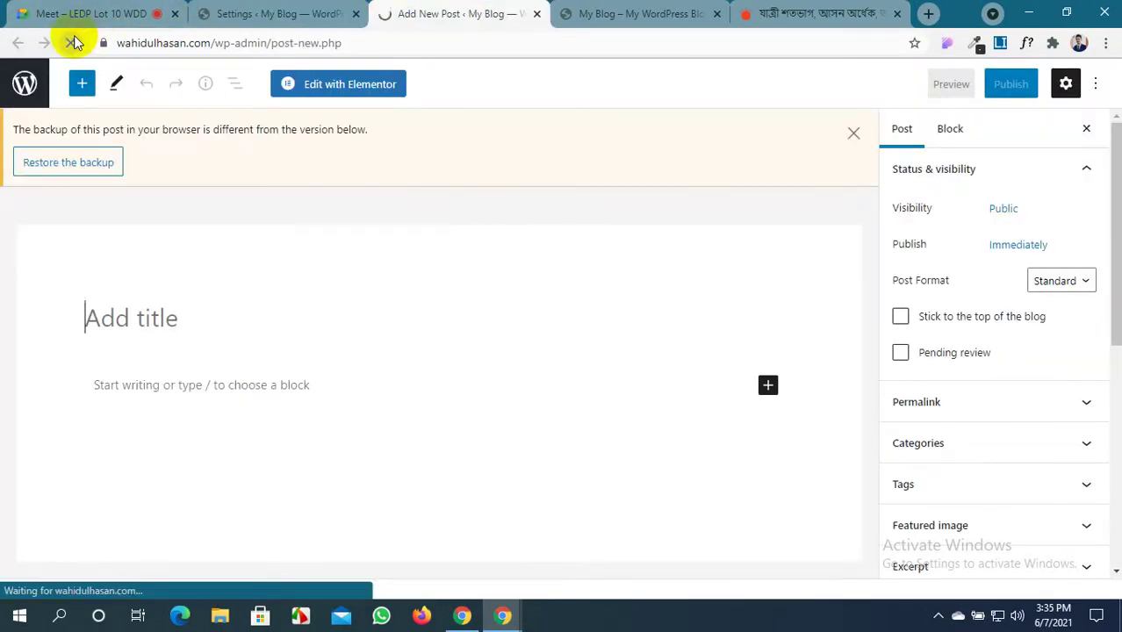
pyautogui.scroll(-1, 238, 470)
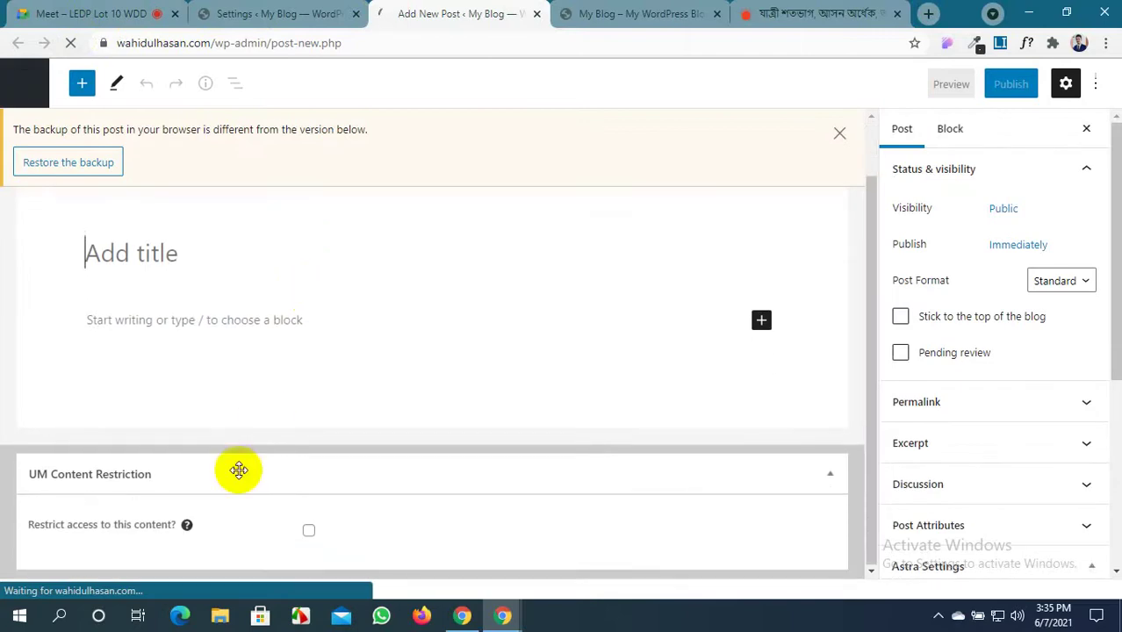
pyautogui.scroll(1, 227, 242)
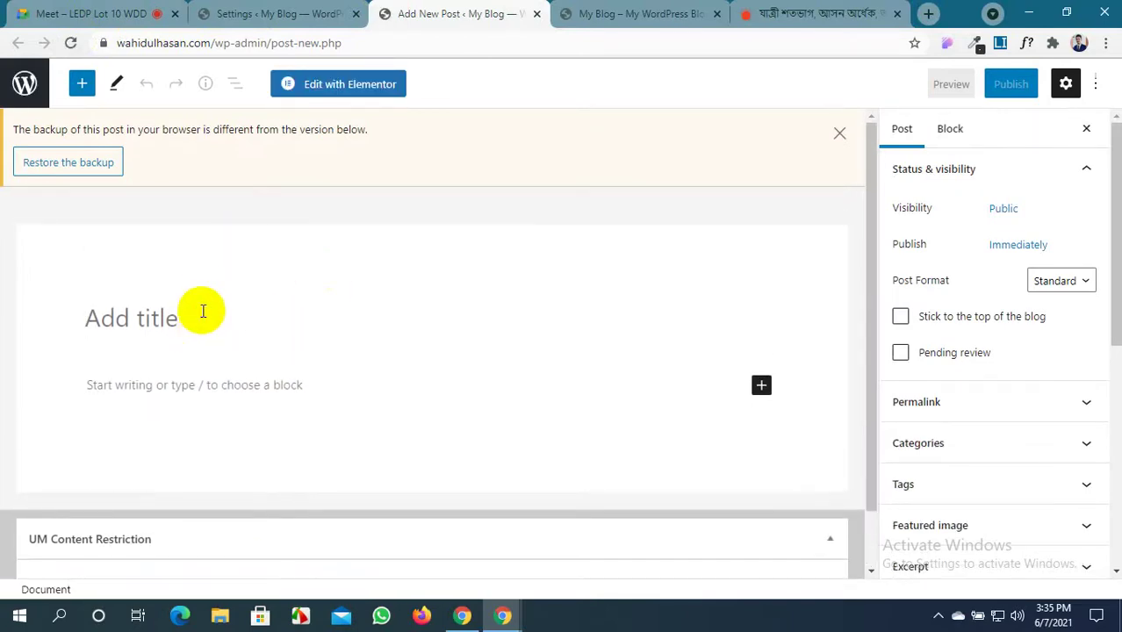
pyautogui.write('যাত্রী শতভাগ, আসন অর্ধেক, অসহায় অপেক্ষা তাঁদের')
# Save the first photo of the Prothom Alo article to the Desktop as a PNG image
pyautogui.click(772, 13)
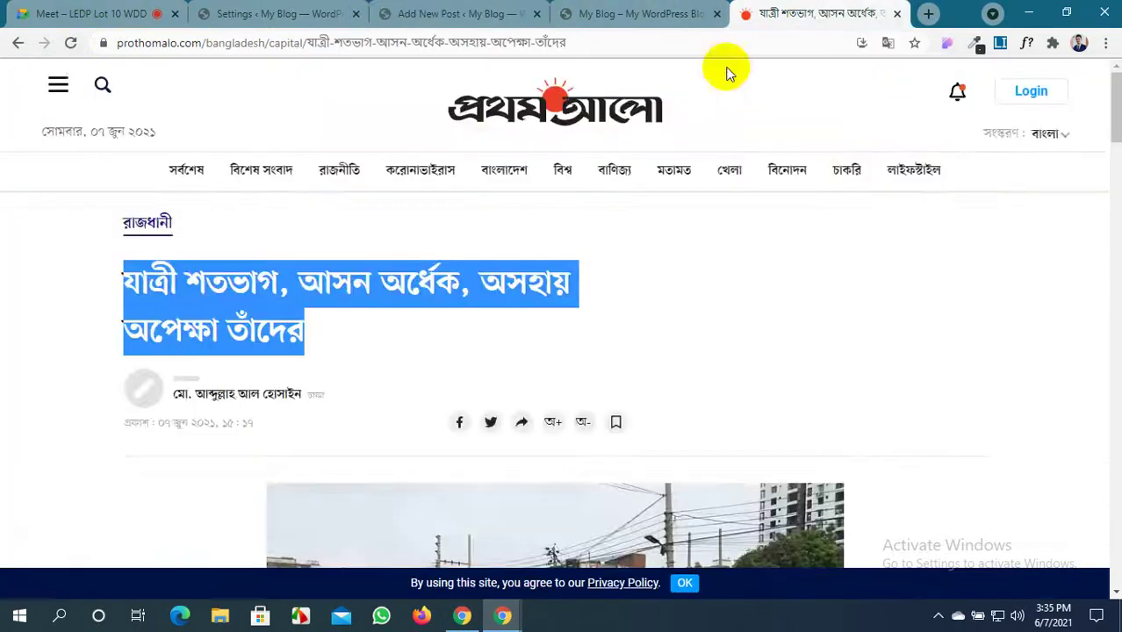
pyautogui.scroll(-5, 602, 377)
pyautogui.rightClick(545, 192)
pyautogui.click(610, 248)
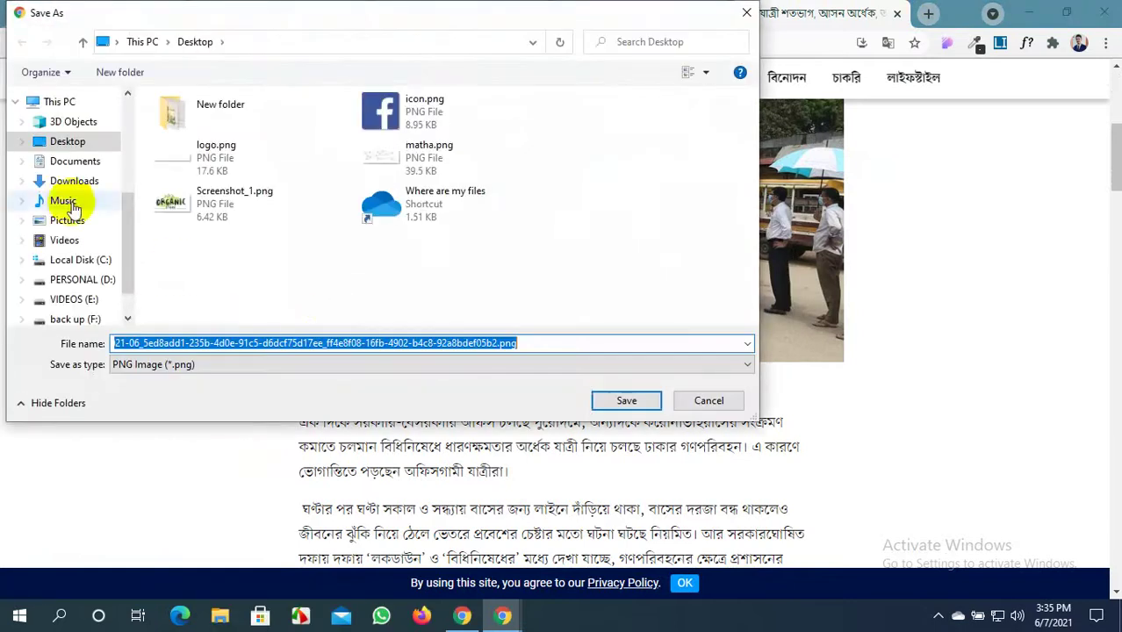
pyautogui.click(619, 401)
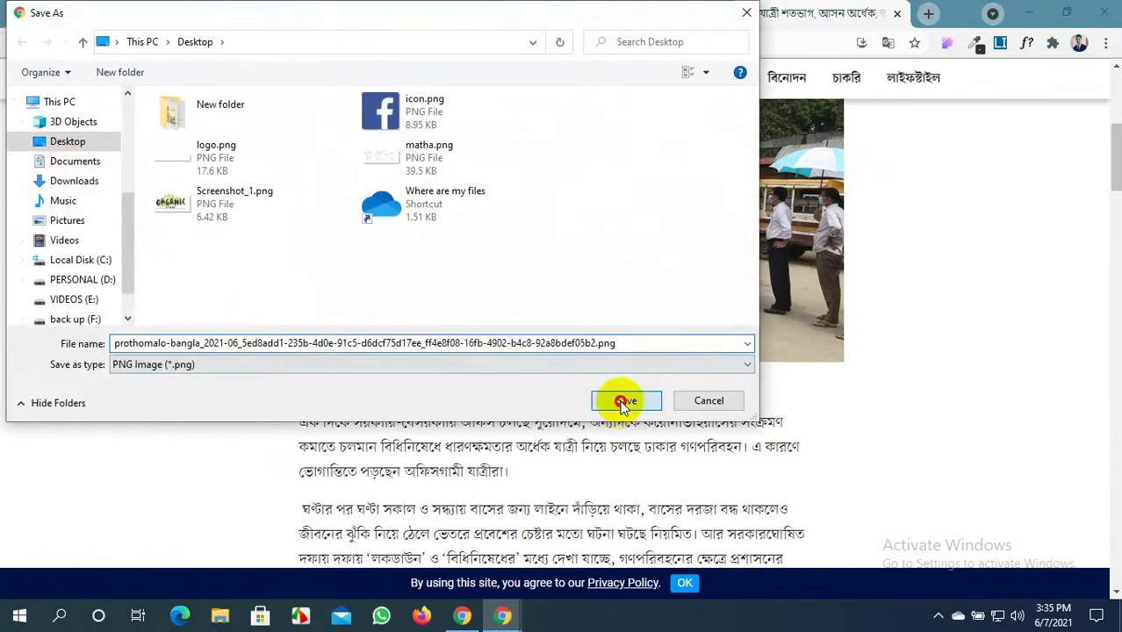
# Select the article's body paragraphs between the first and second photos for copying
pyautogui.scroll(-3, 620, 405)
pyautogui.scroll(2, 326, 180)
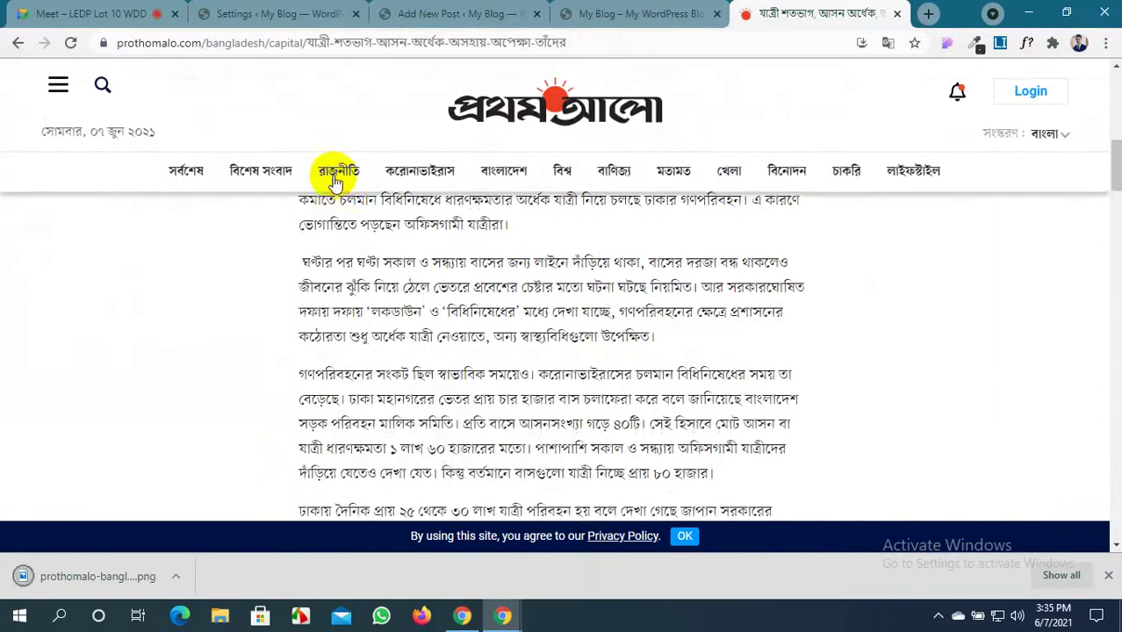
pyautogui.scroll(1, 314, 210)
pyautogui.moveTo(301, 340); pyautogui.dragTo(392, 462)
pyautogui.scroll(-5, 388, 455)
pyautogui.moveTo(399, 296); pyautogui.dragTo(408, 255)
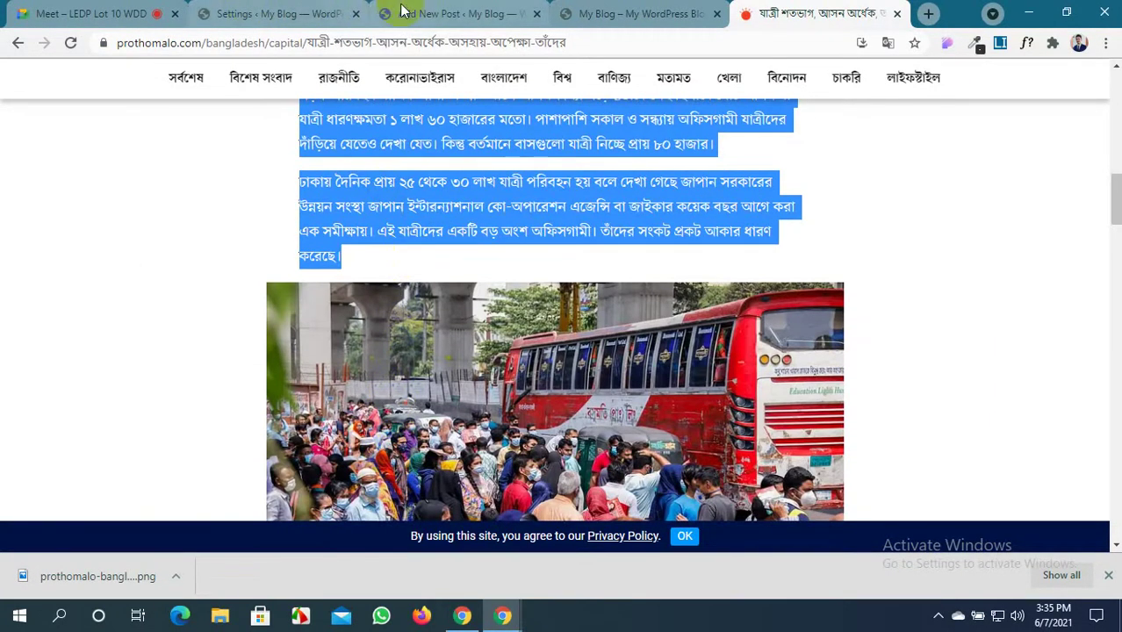
# Save the article's second photo, the crowd beside the red bus, to the Desktop as a JPEG image
pyautogui.scroll(-3, 476, 249)
pyautogui.rightClick(532, 204)
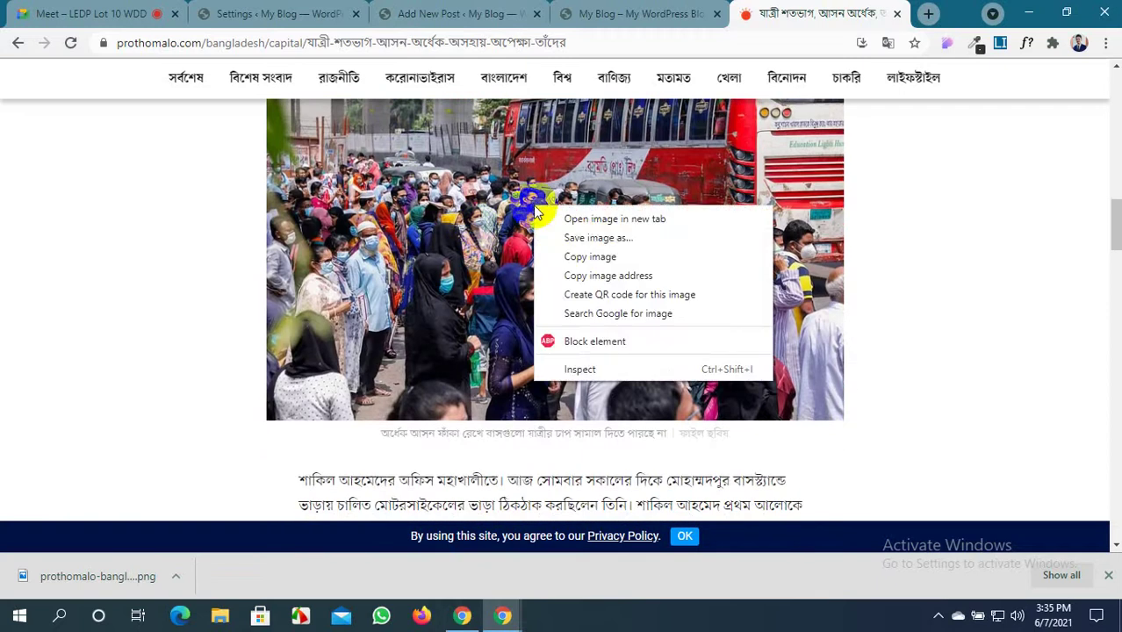
pyautogui.click(589, 240)
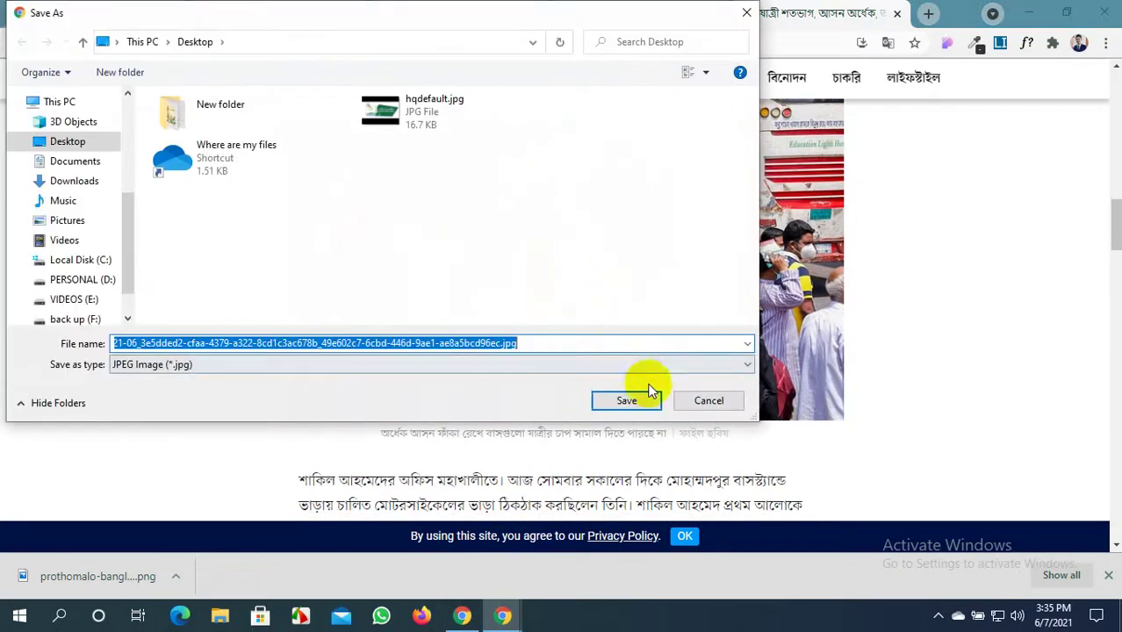
pyautogui.click(638, 403)
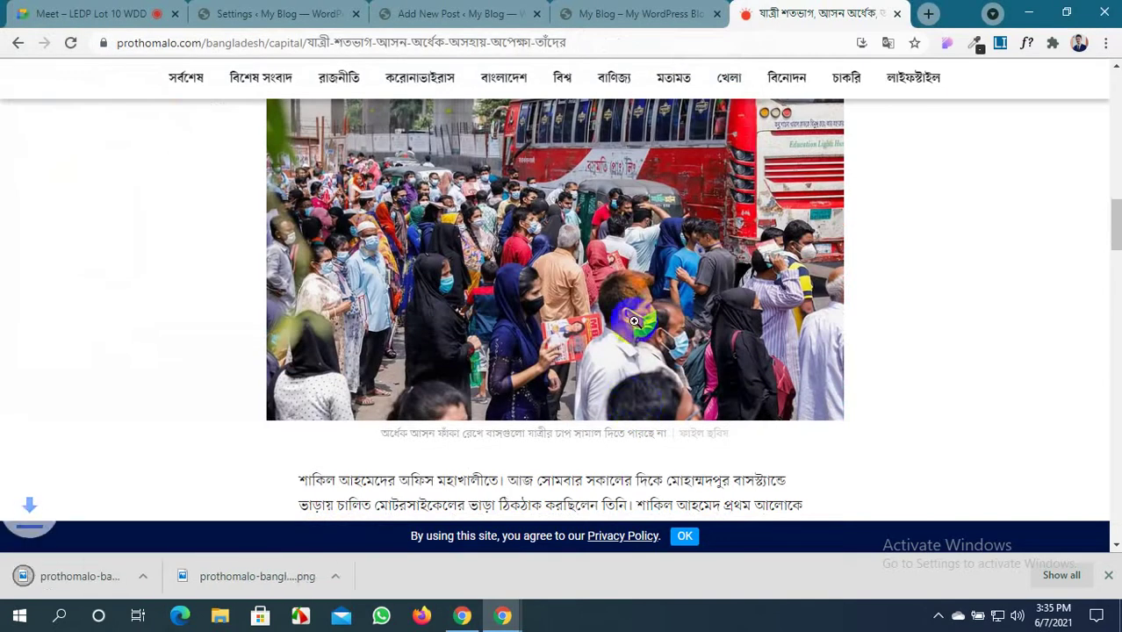
# In the new post, insert an image block below the title and upload the Prothom Alo crowd JPG from the Desktop
pyautogui.click(470, 11)
pyautogui.scroll(-1, 380, 296)
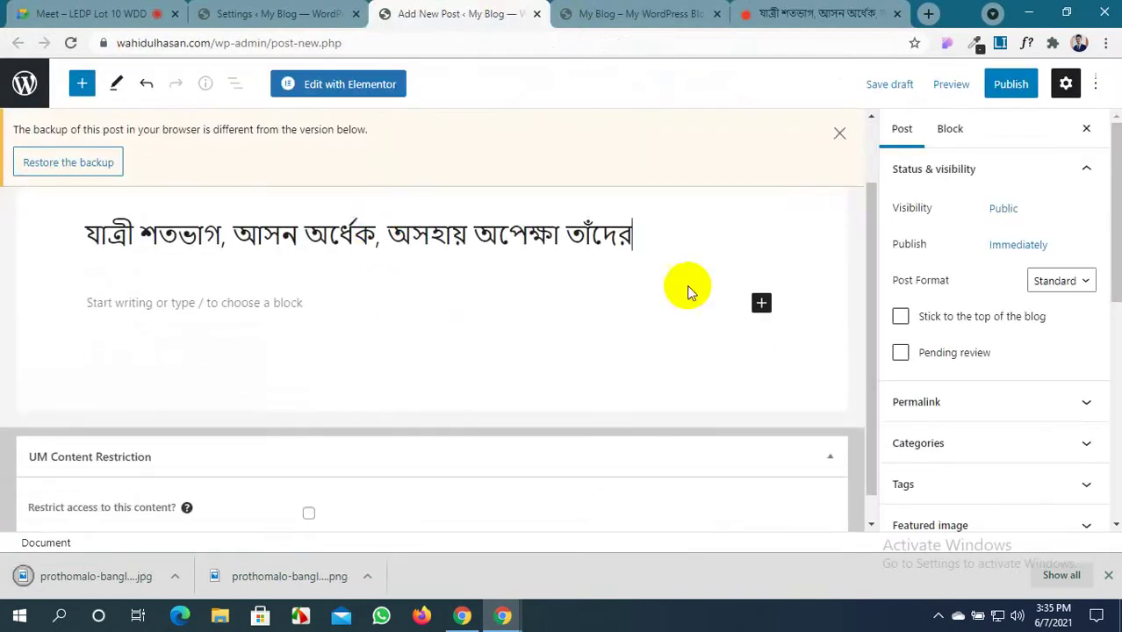
pyautogui.click(762, 303)
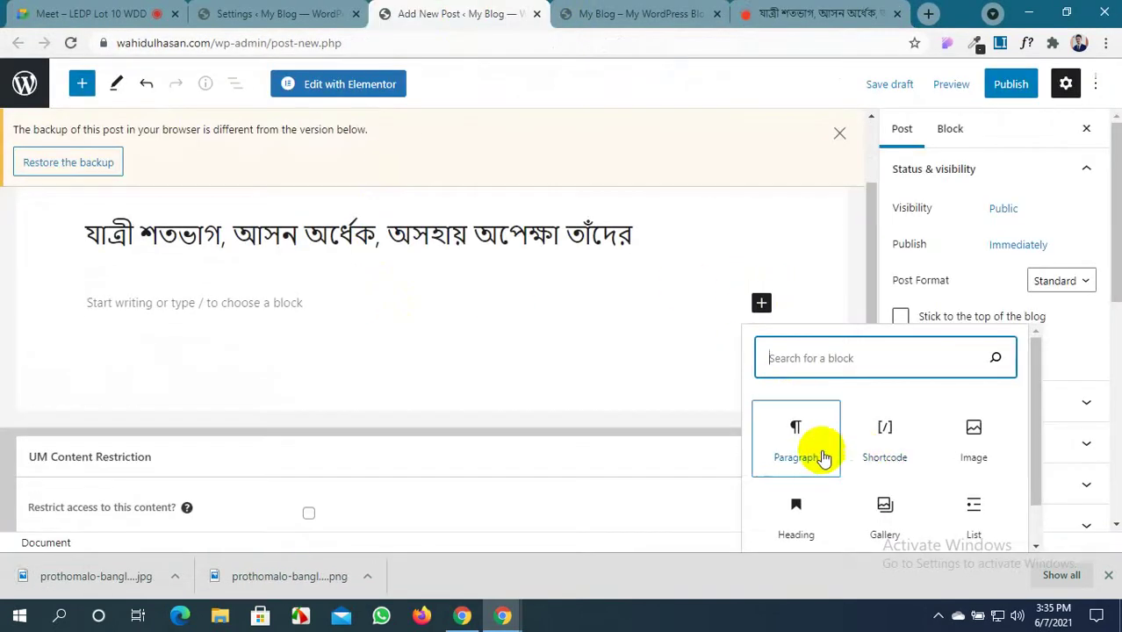
pyautogui.click(961, 439)
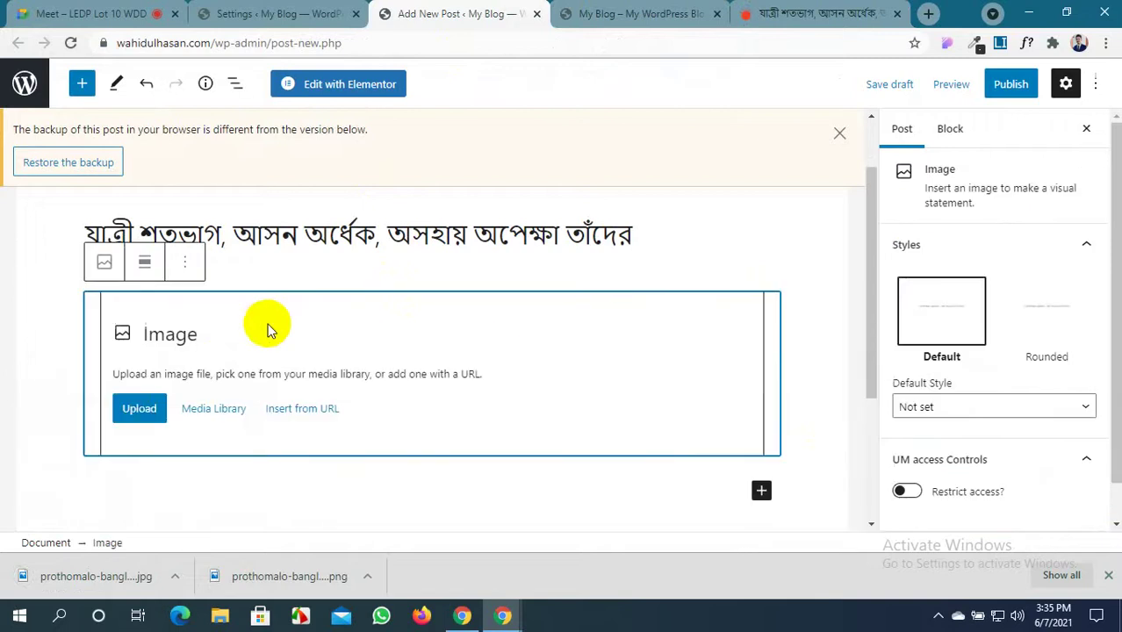
pyautogui.click(137, 404)
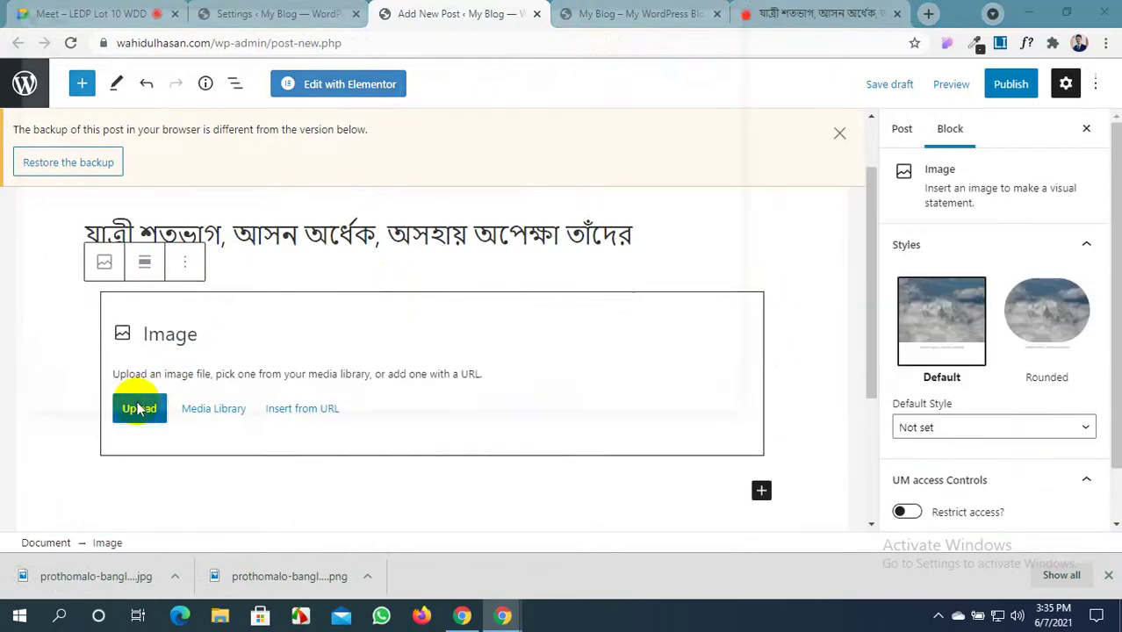
pyautogui.scroll(-5, 362, 313)
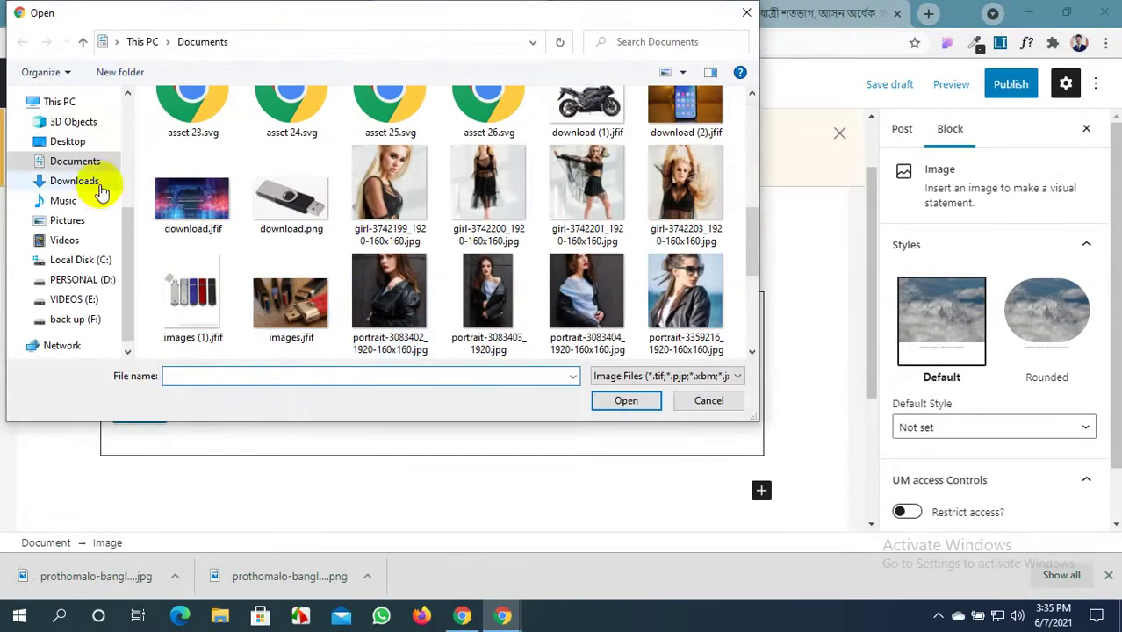
pyautogui.click(71, 142)
pyautogui.click(255, 249)
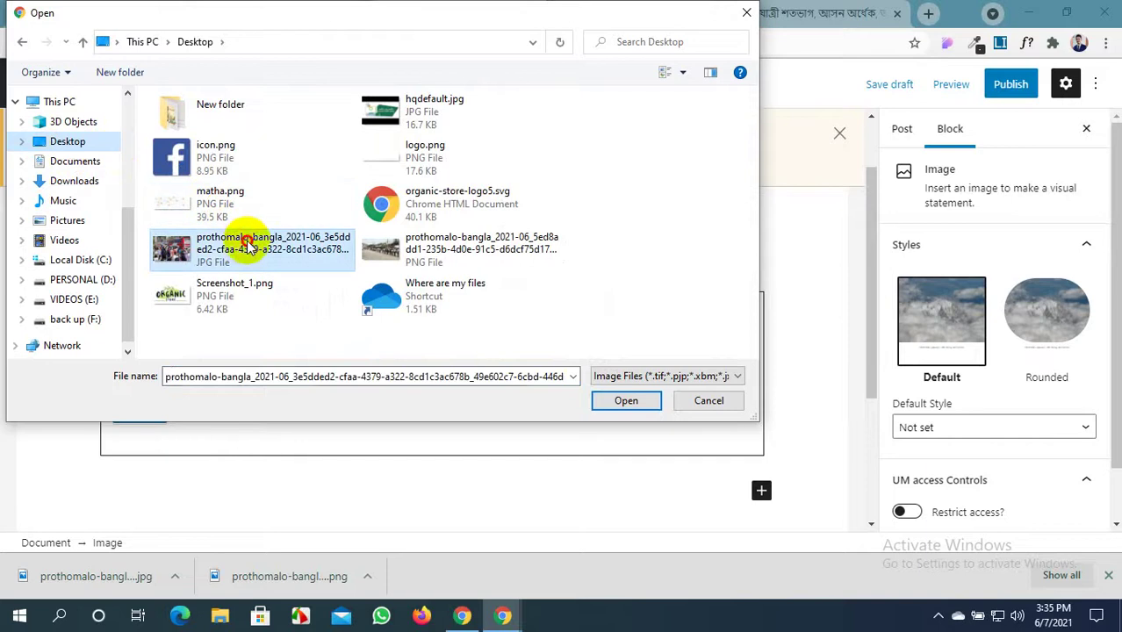
pyautogui.click(626, 400)
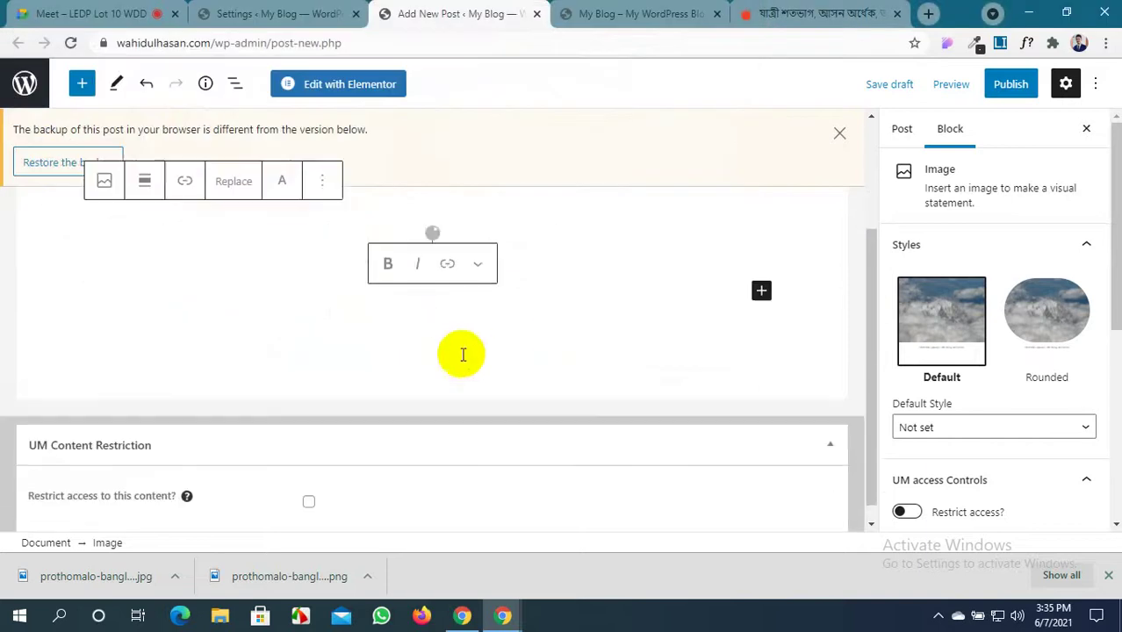
# Upload the Prothom Alo PNG from the Desktop and set it as the post's featured image
pyautogui.scroll(-4, 991, 377)
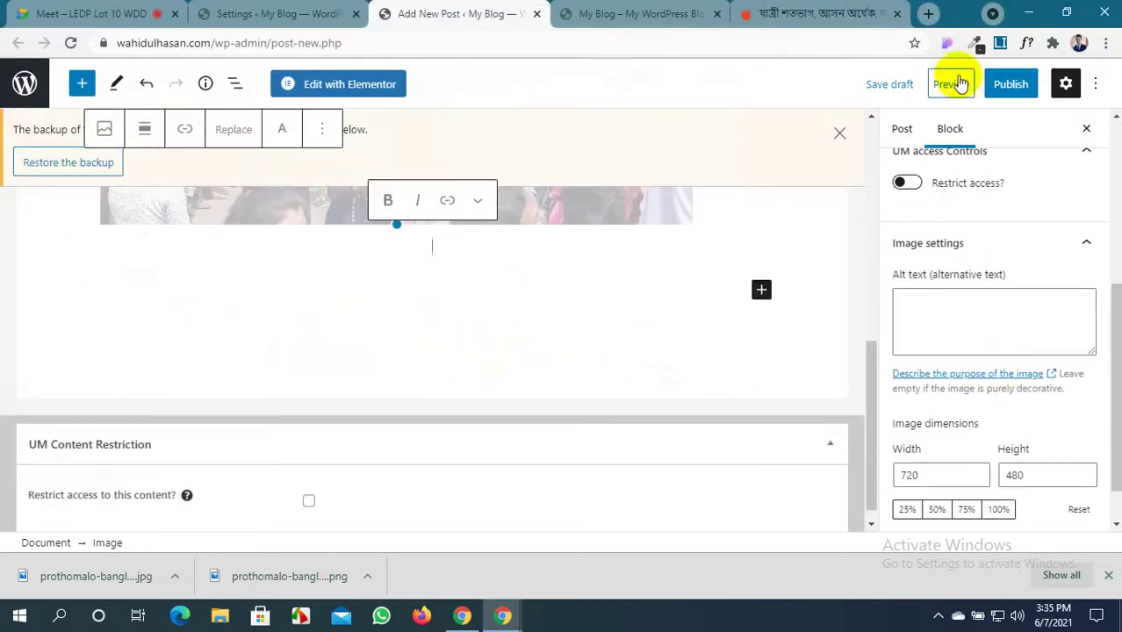
pyautogui.click(913, 127)
pyautogui.scroll(-3, 979, 333)
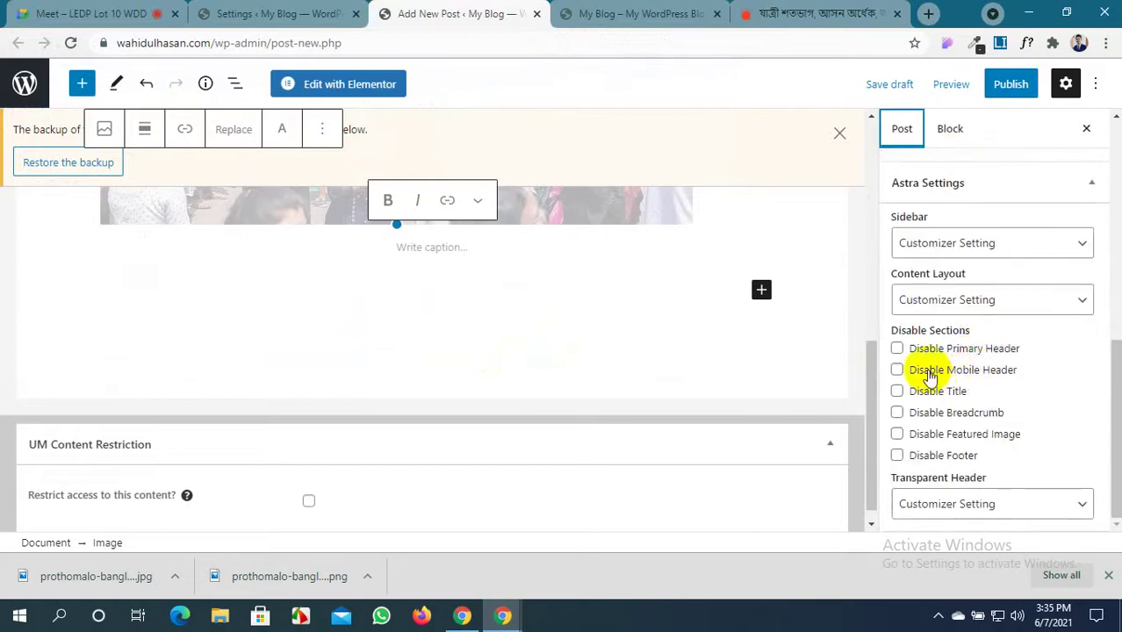
pyautogui.scroll(4, 928, 359)
pyautogui.scroll(-1, 929, 358)
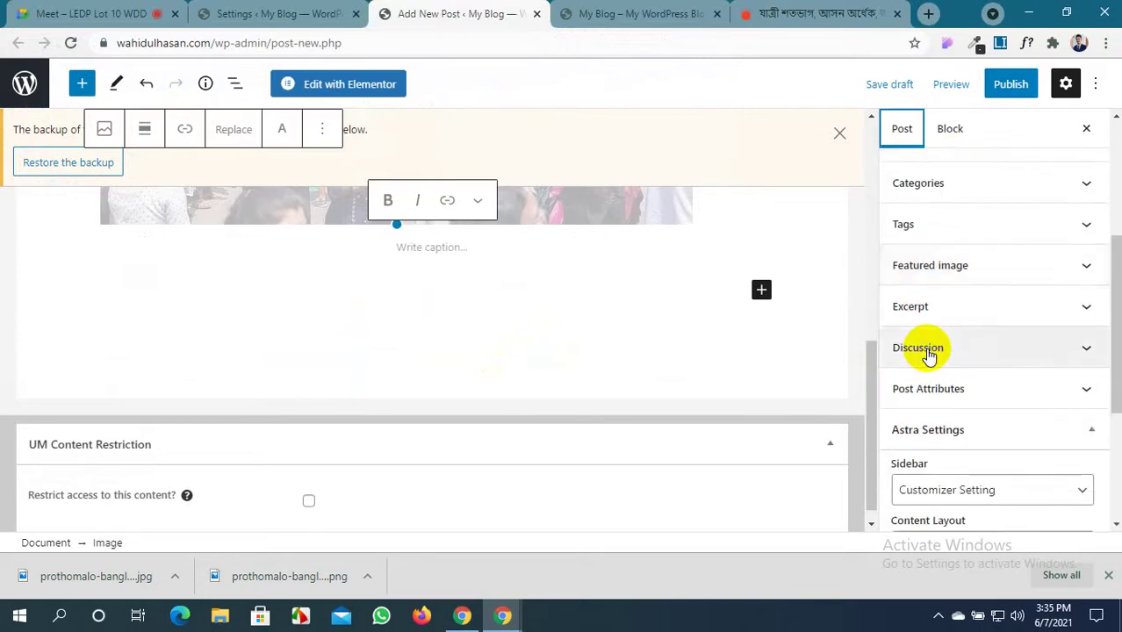
pyautogui.scroll(-3, 929, 358)
pyautogui.scroll(3, 926, 353)
pyautogui.click(967, 267)
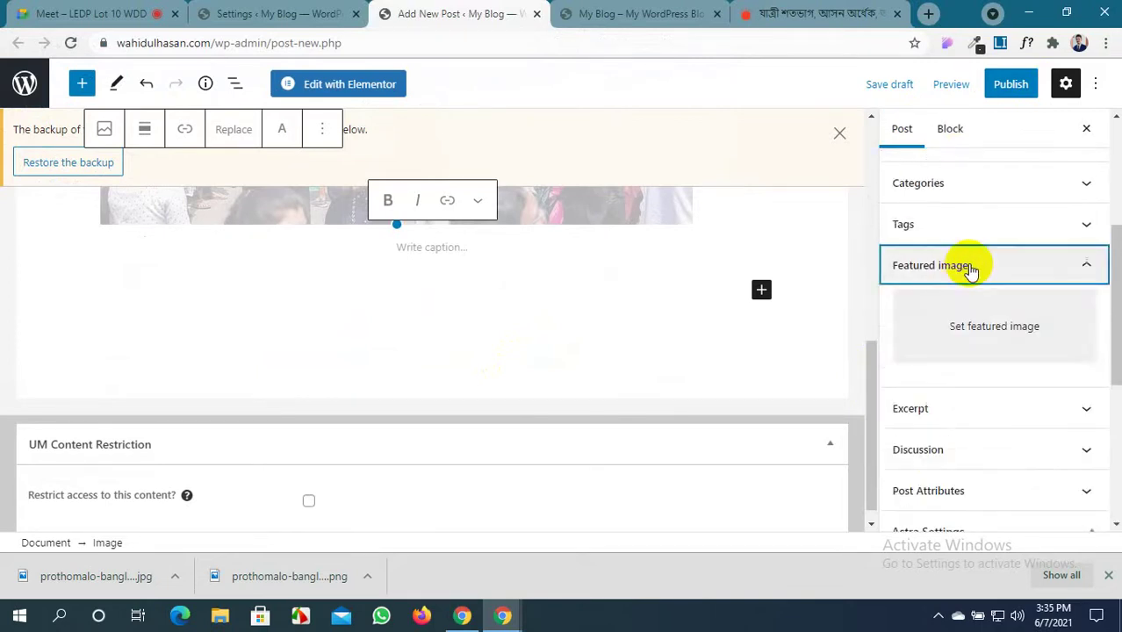
pyautogui.click(961, 328)
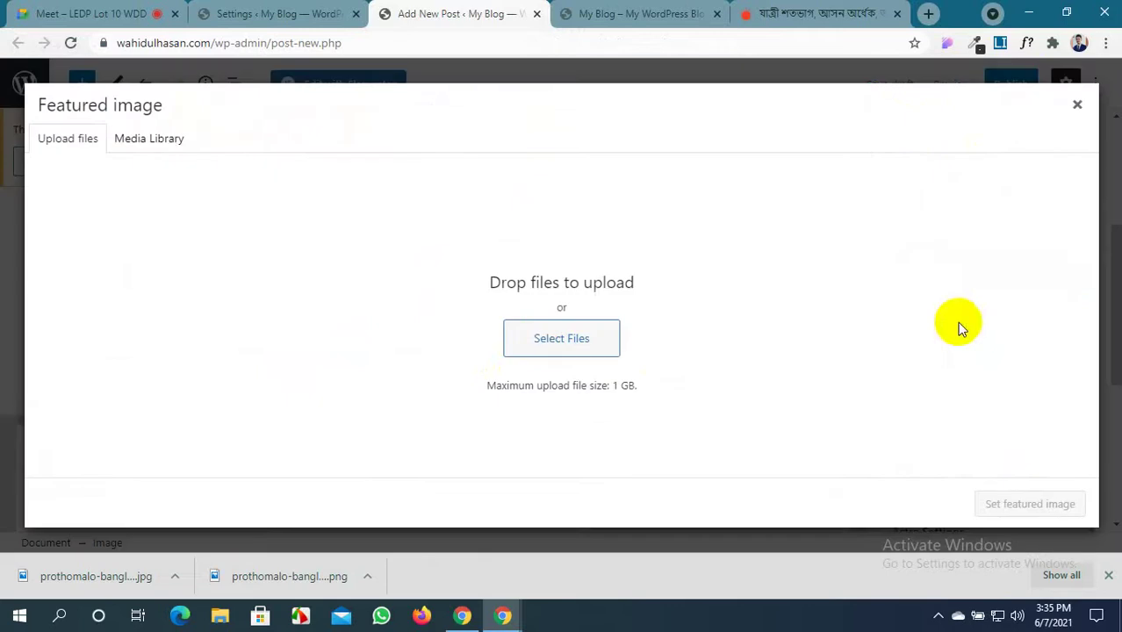
pyautogui.click(546, 346)
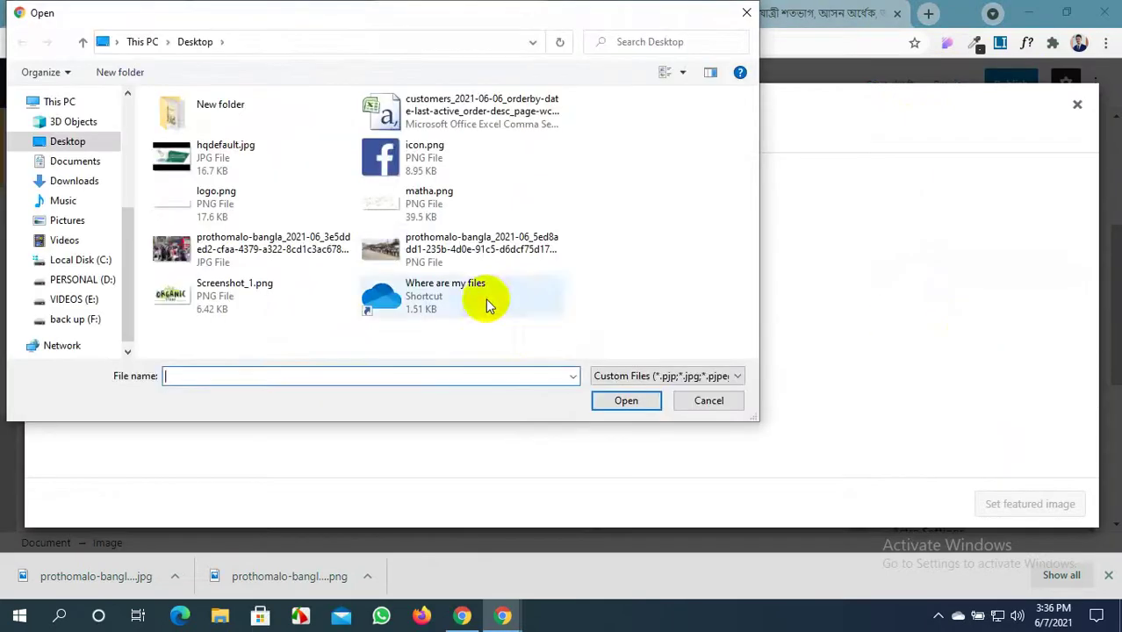
pyautogui.click(444, 263)
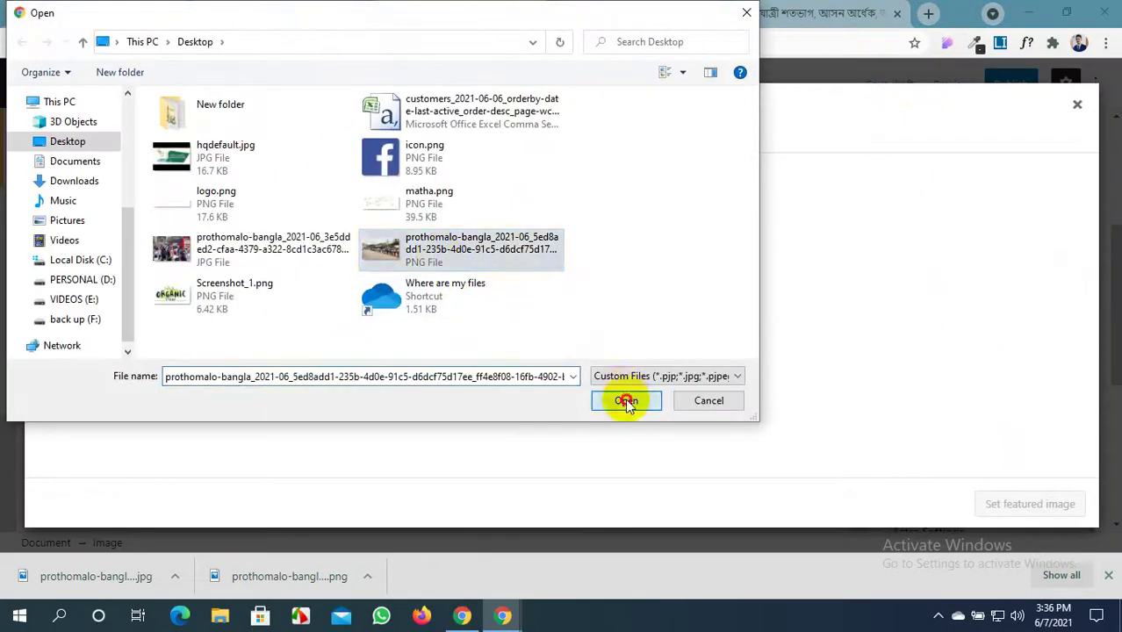
pyautogui.click(626, 401)
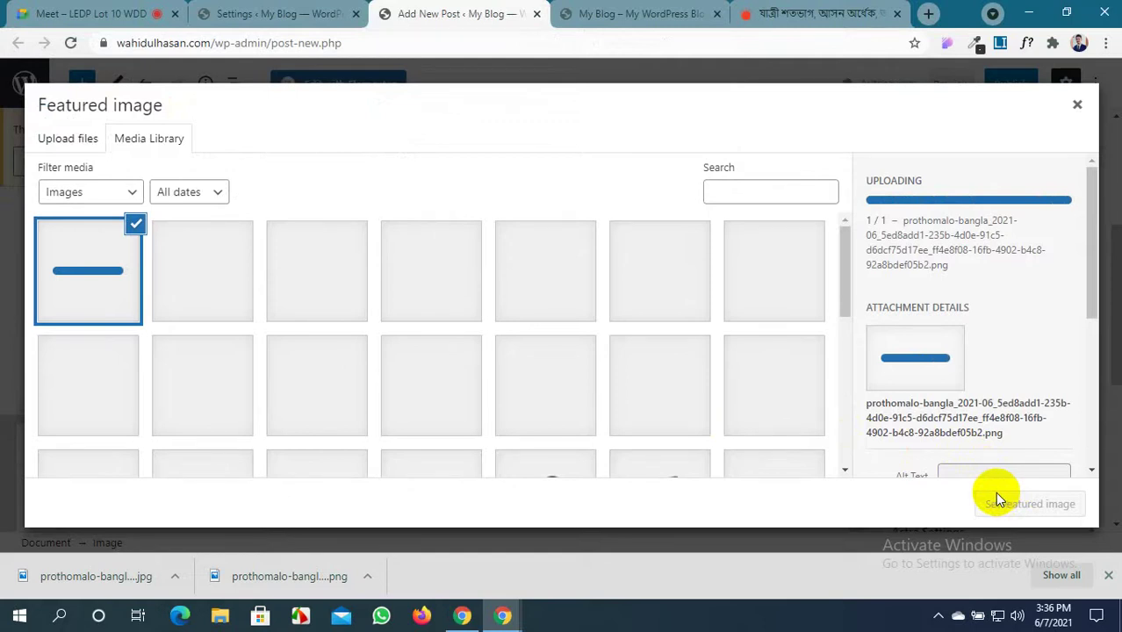
pyautogui.scroll(-3, 897, 381)
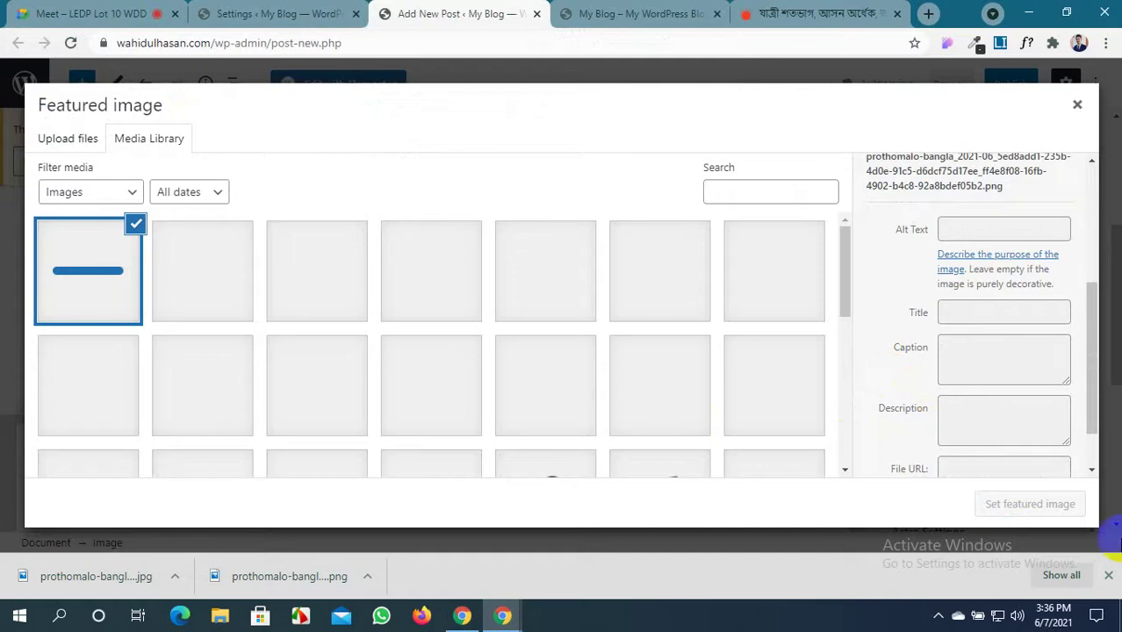
pyautogui.click(1110, 575)
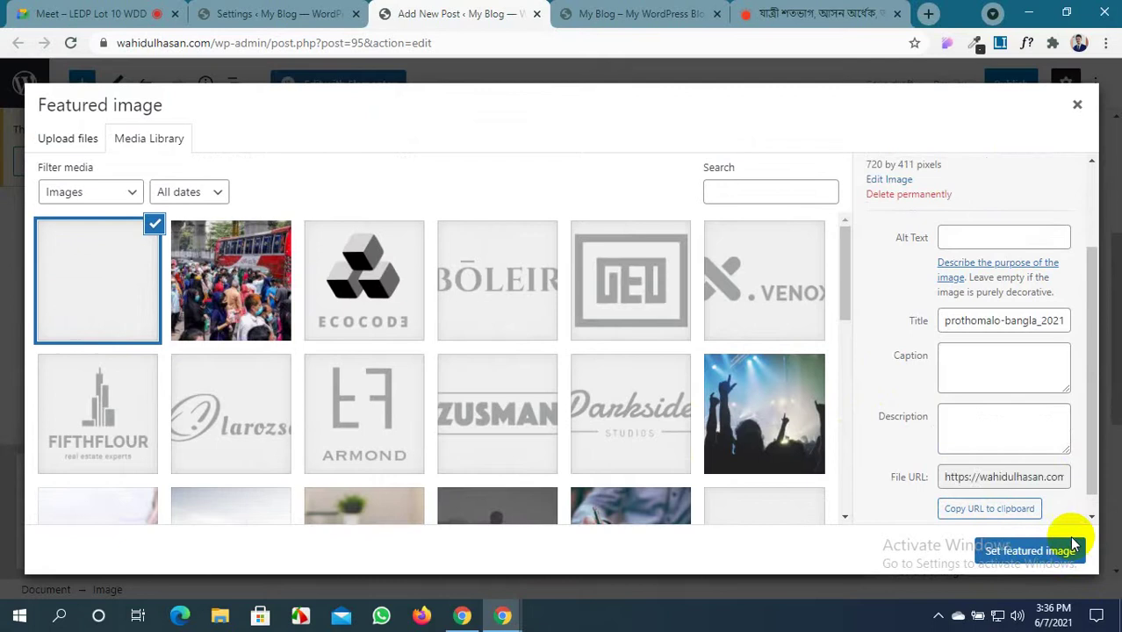
pyautogui.click(1001, 551)
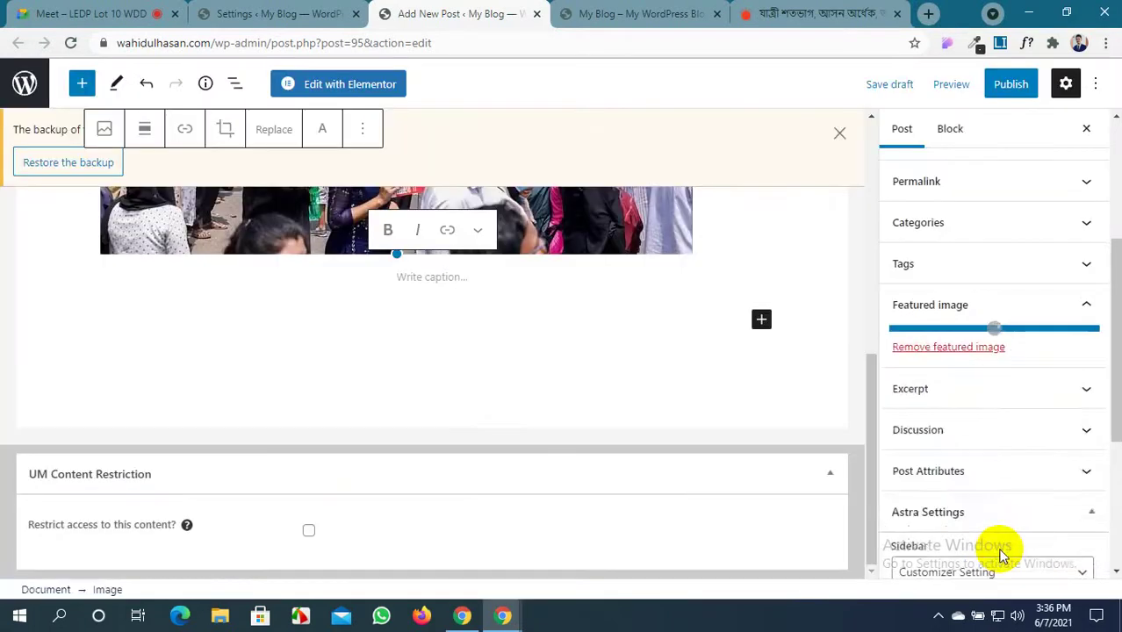
# Add the copied article paragraphs in a paragraph block below the image and publish the post
pyautogui.click(760, 318)
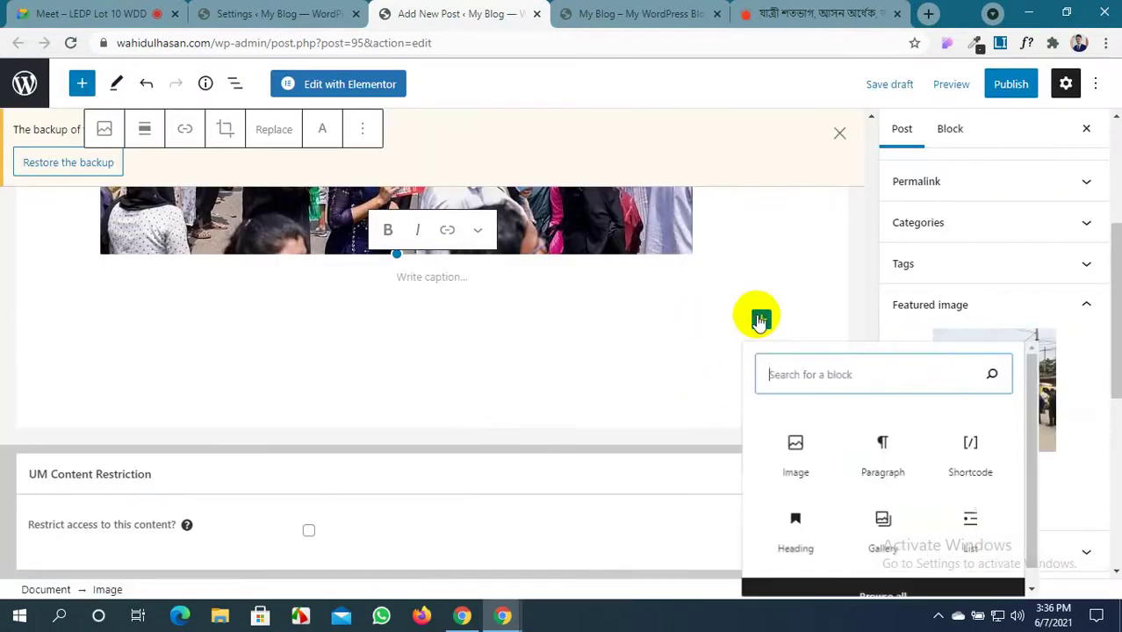
pyautogui.click(878, 443)
pyautogui.hotkey('ctrl', 'v')
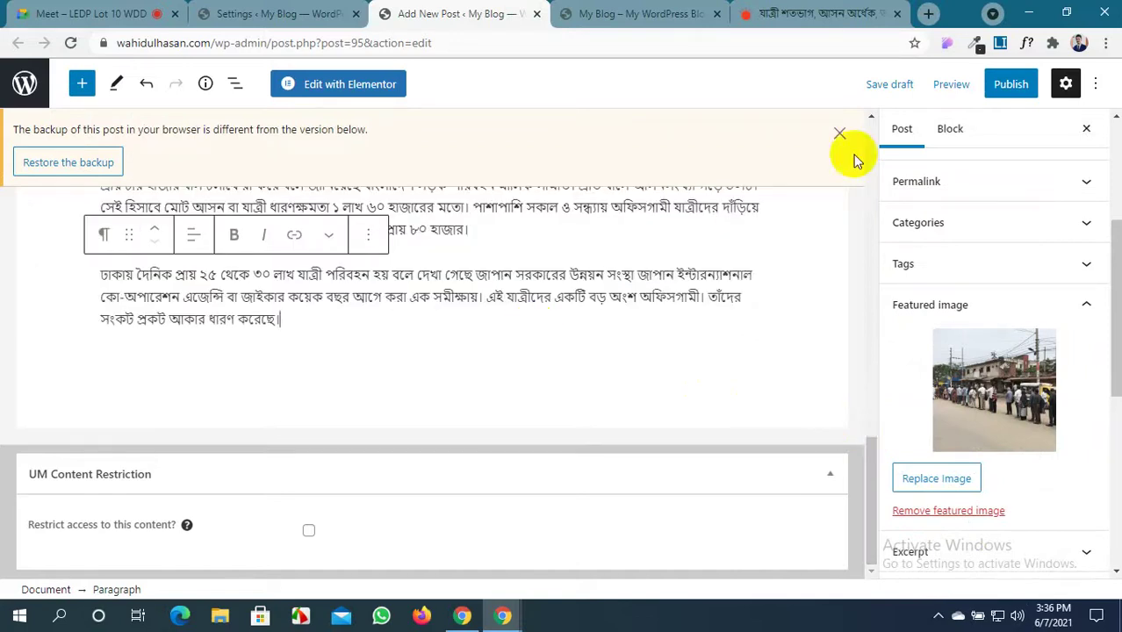
pyautogui.click(1009, 84)
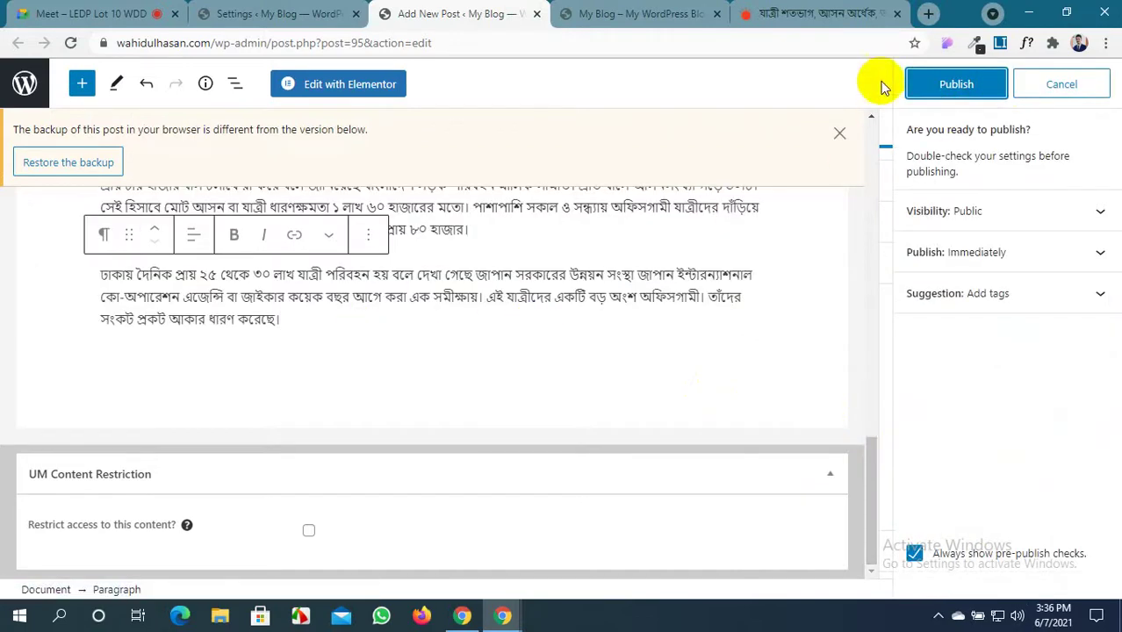
pyautogui.click(935, 84)
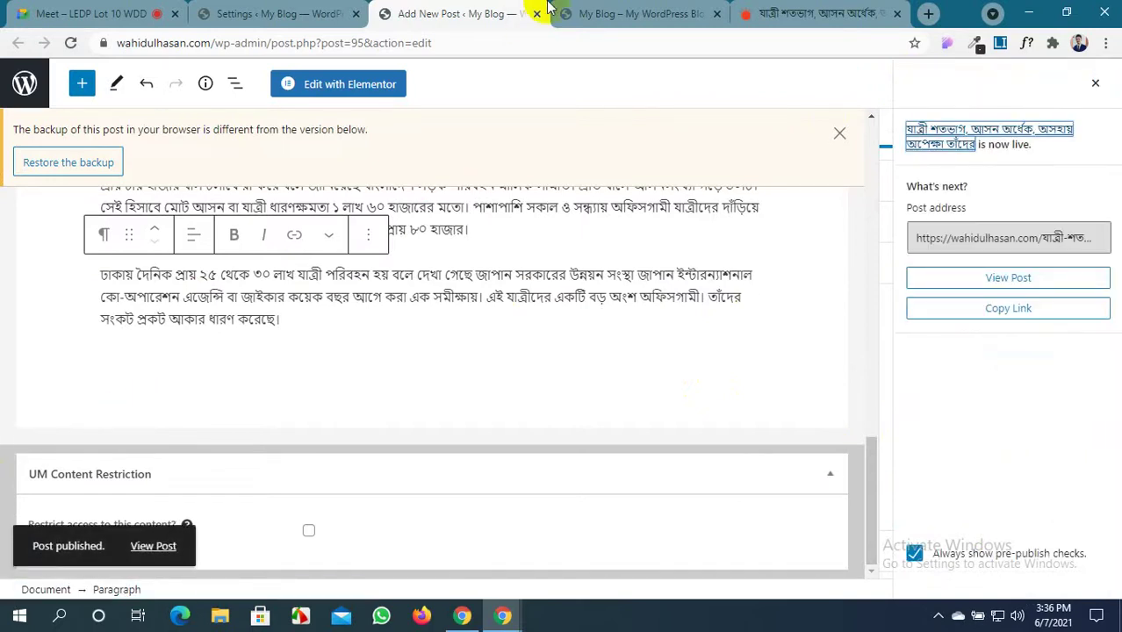
# Open the site's Blog page and check how the published post appears there
pyautogui.click(596, 14)
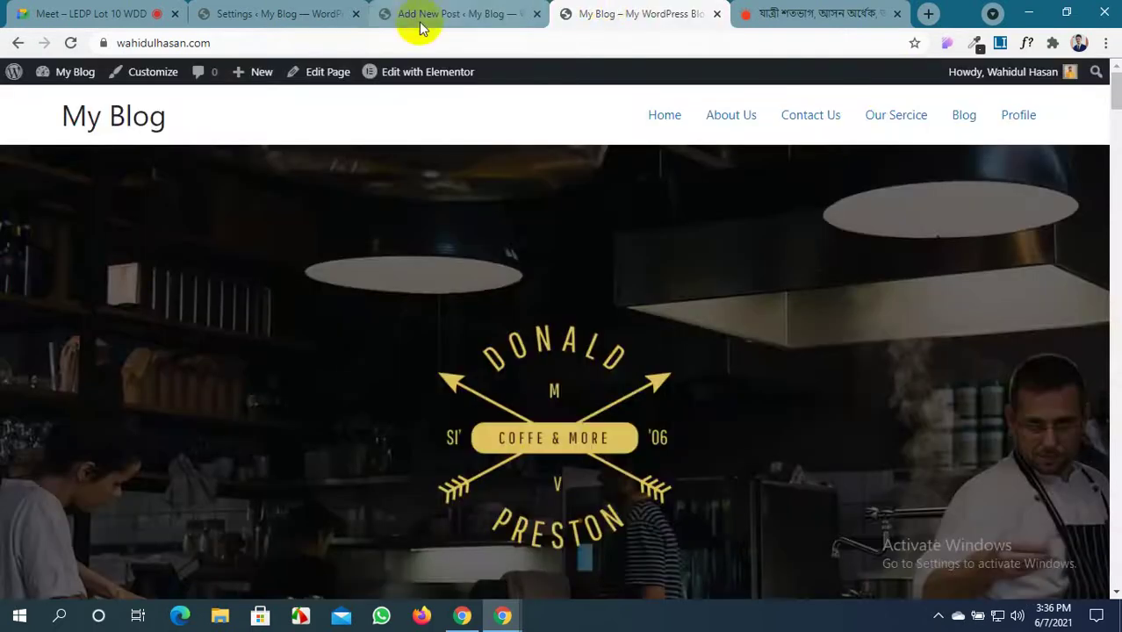
pyautogui.click(964, 116)
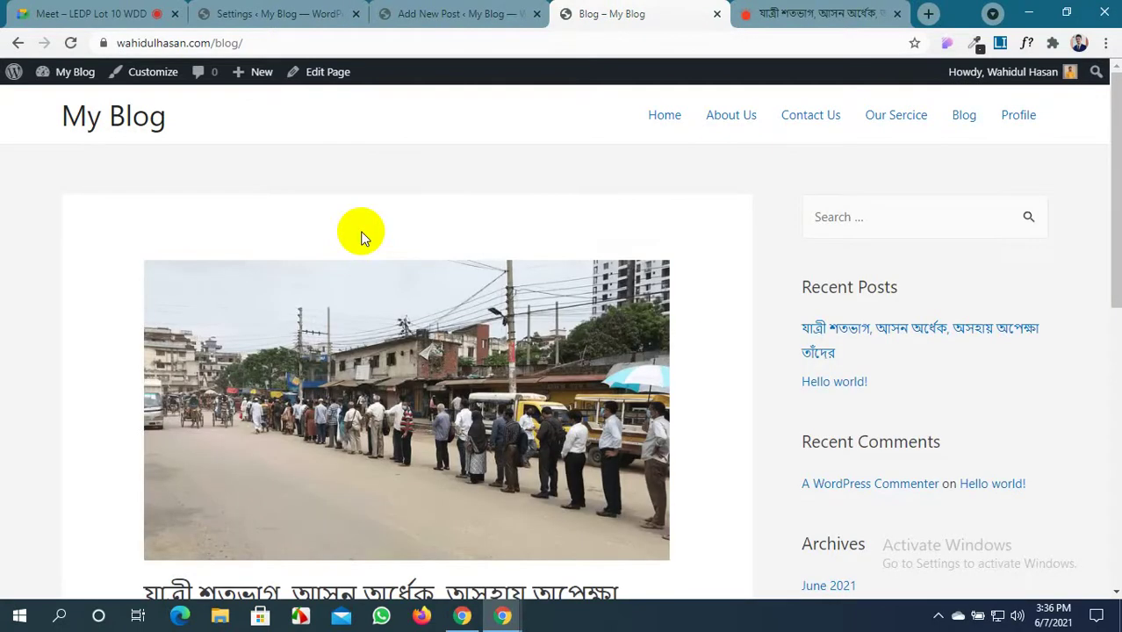
pyautogui.scroll(-3, 360, 237)
pyautogui.scroll(-4, 358, 235)
pyautogui.scroll(7, 358, 232)
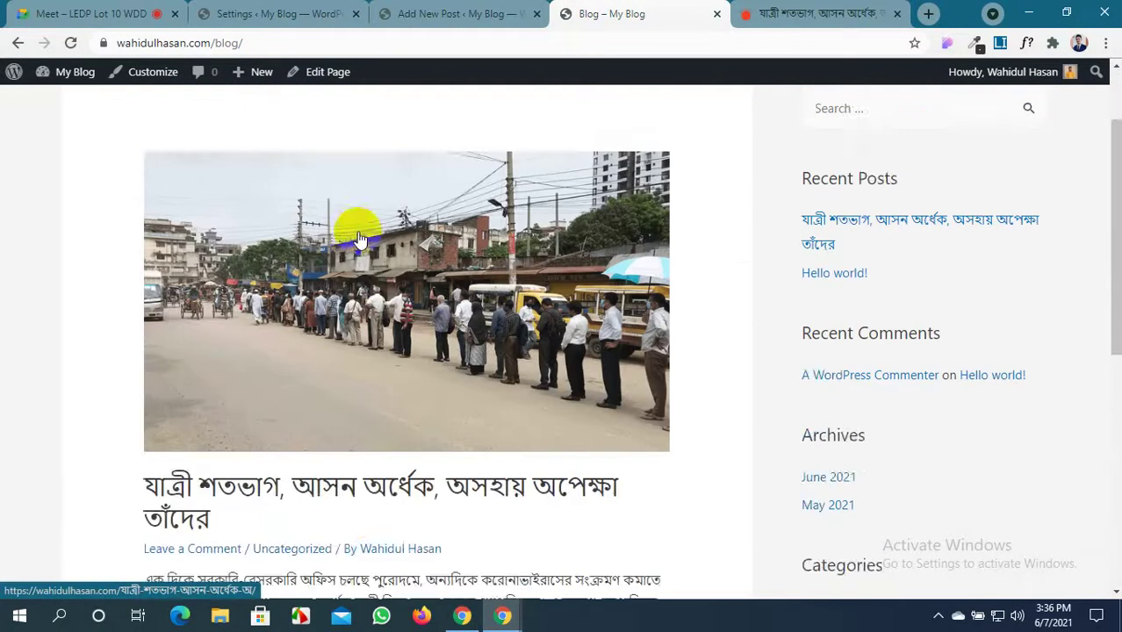
# Back in the post editor, enable UM content restriction for the post and allow access to "Logged in users"
pyautogui.hotkey('ctrl', 'shift', 'Tab')
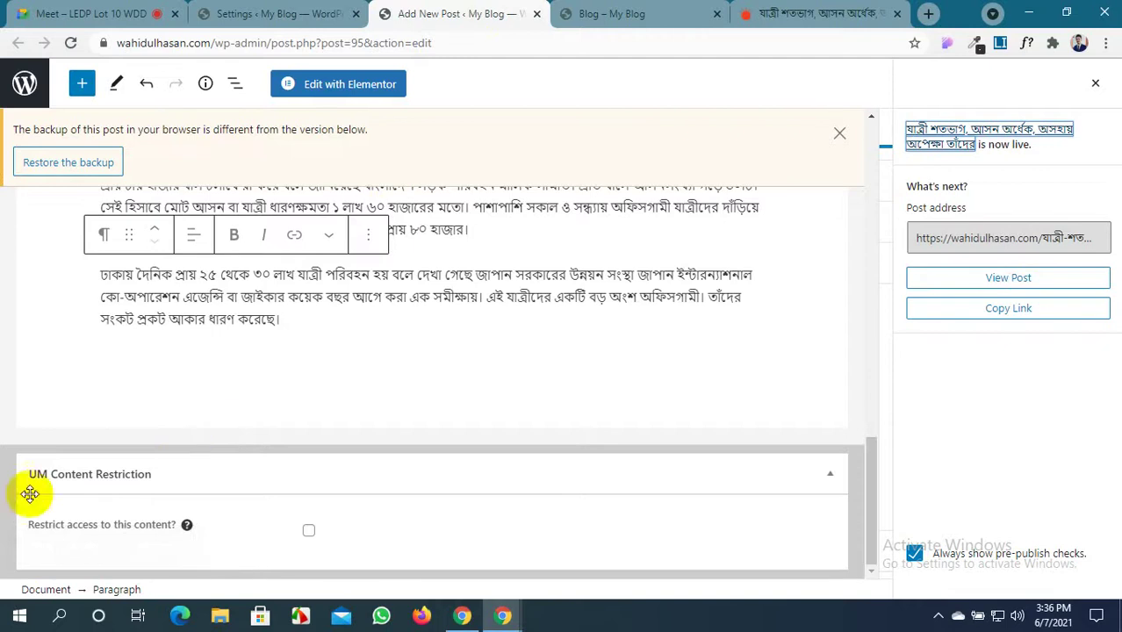
pyautogui.click(310, 533)
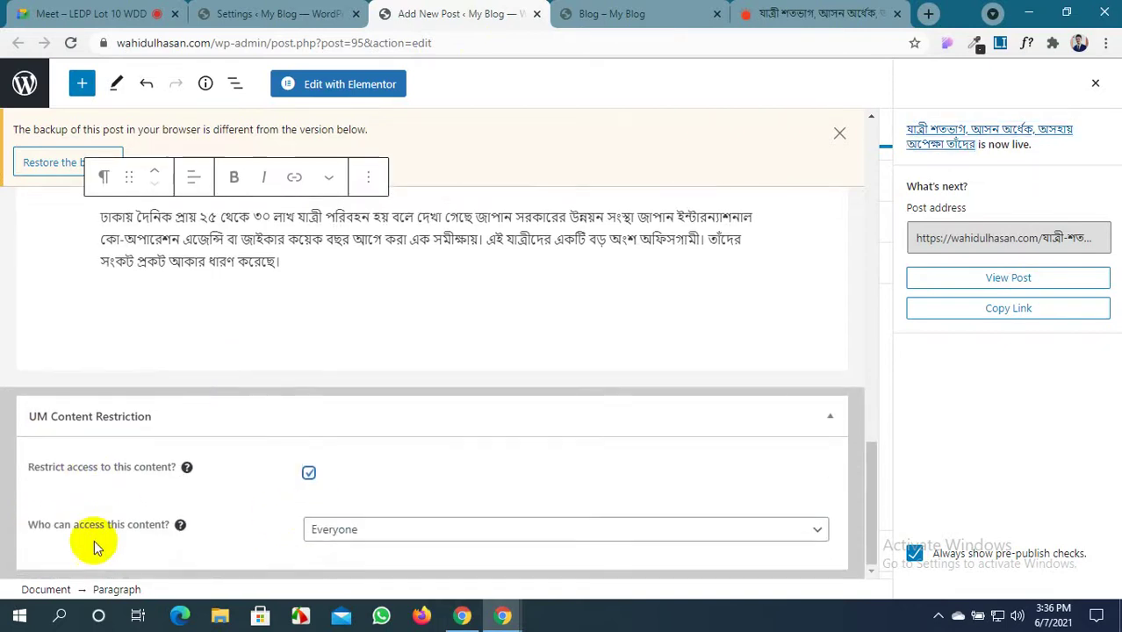
pyautogui.click(408, 536)
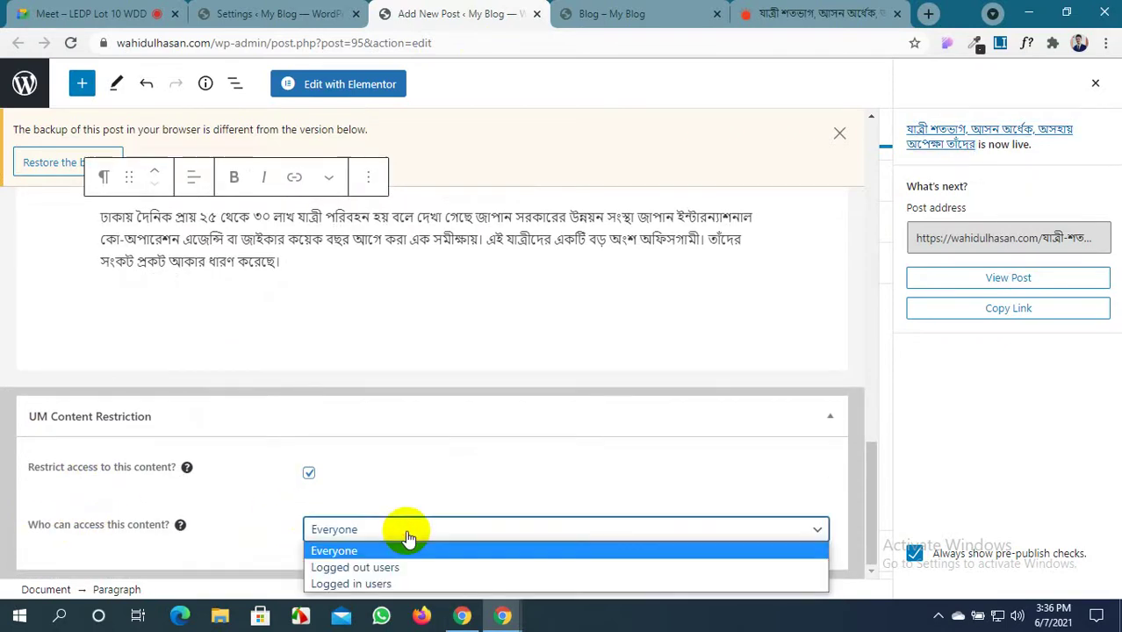
pyautogui.click(391, 584)
pyautogui.scroll(-3, 390, 590)
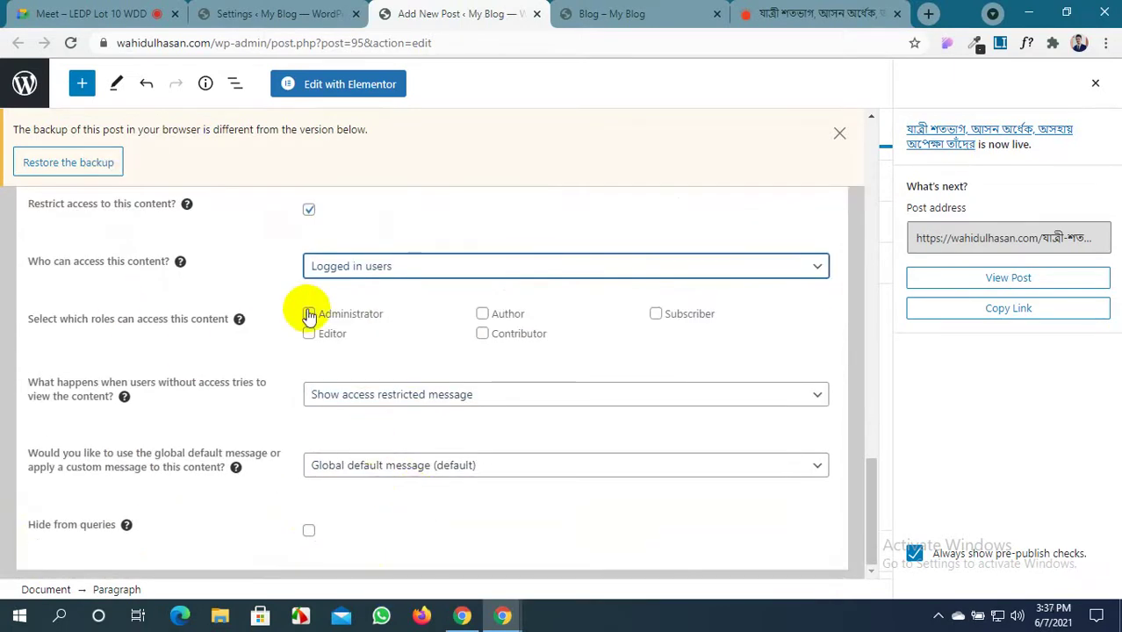
# Allow the Administrator, Author, Contributor and Subscriber roles to access the restricted post
pyautogui.click(309, 315)
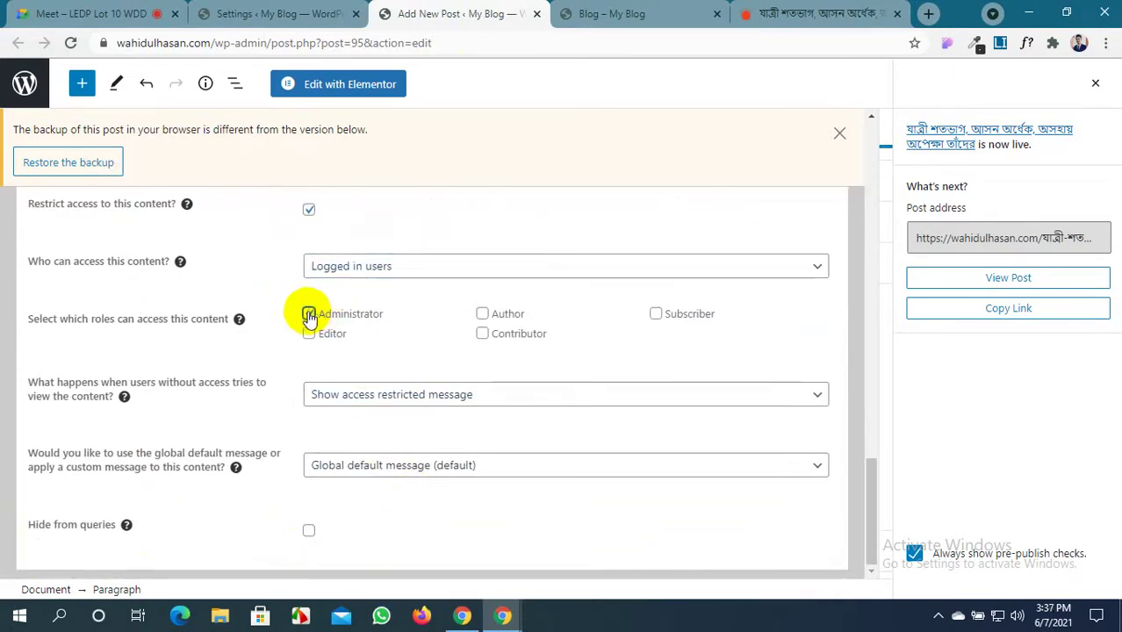
pyautogui.click(484, 314)
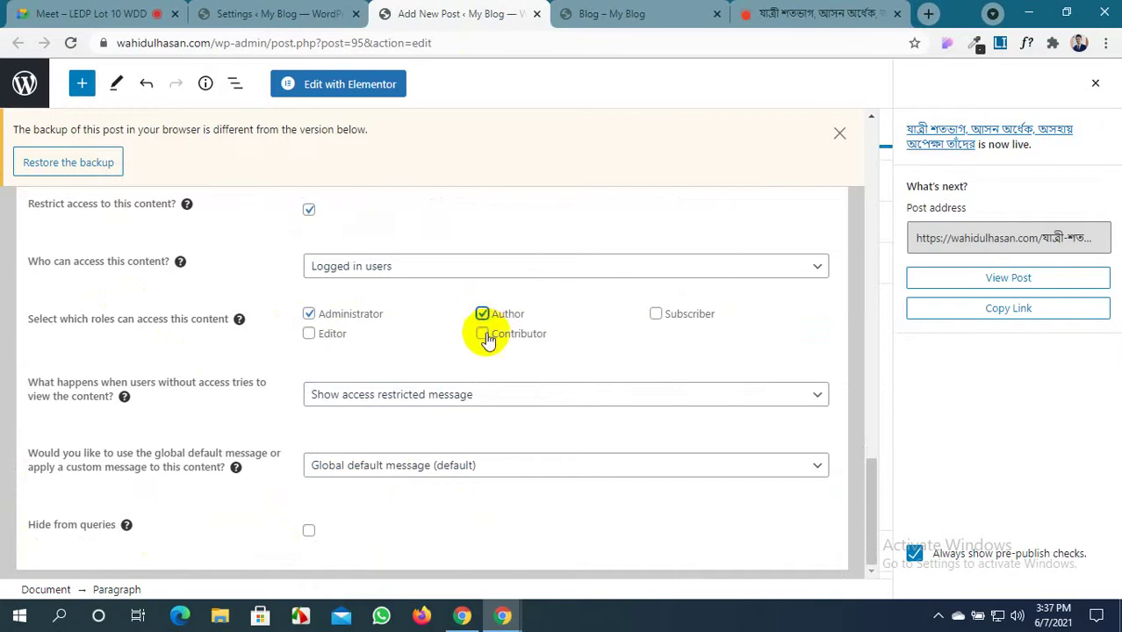
pyautogui.click(484, 334)
pyautogui.click(656, 314)
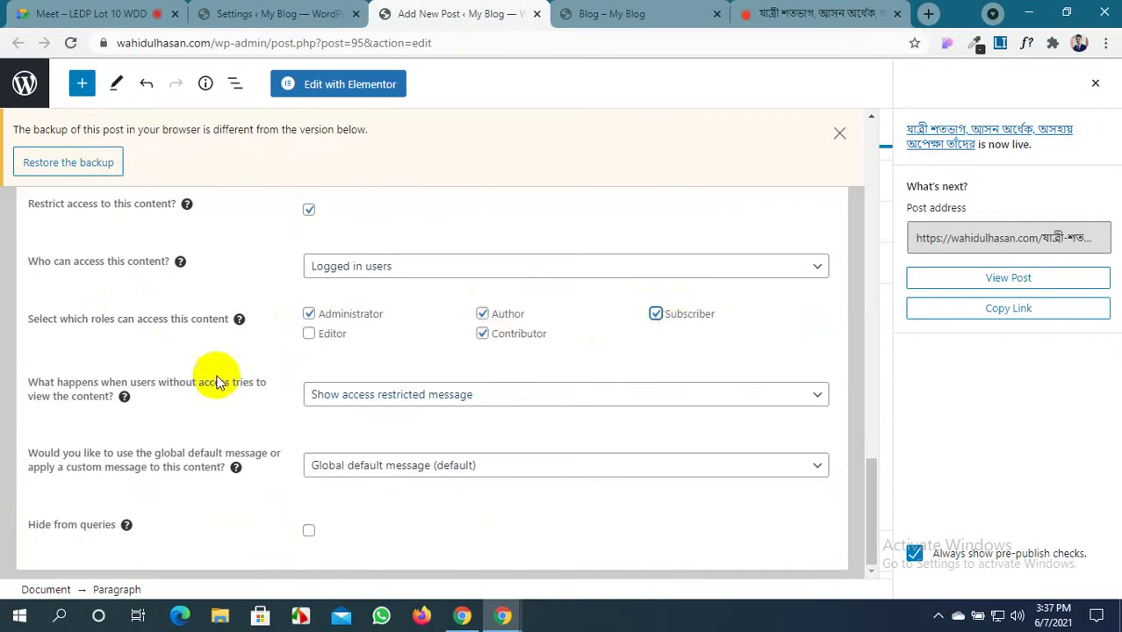
# Review the post's no-access behaviour and message options, comparing them with the global restricted access message in the Ultimate Member settings
pyautogui.click(508, 399)
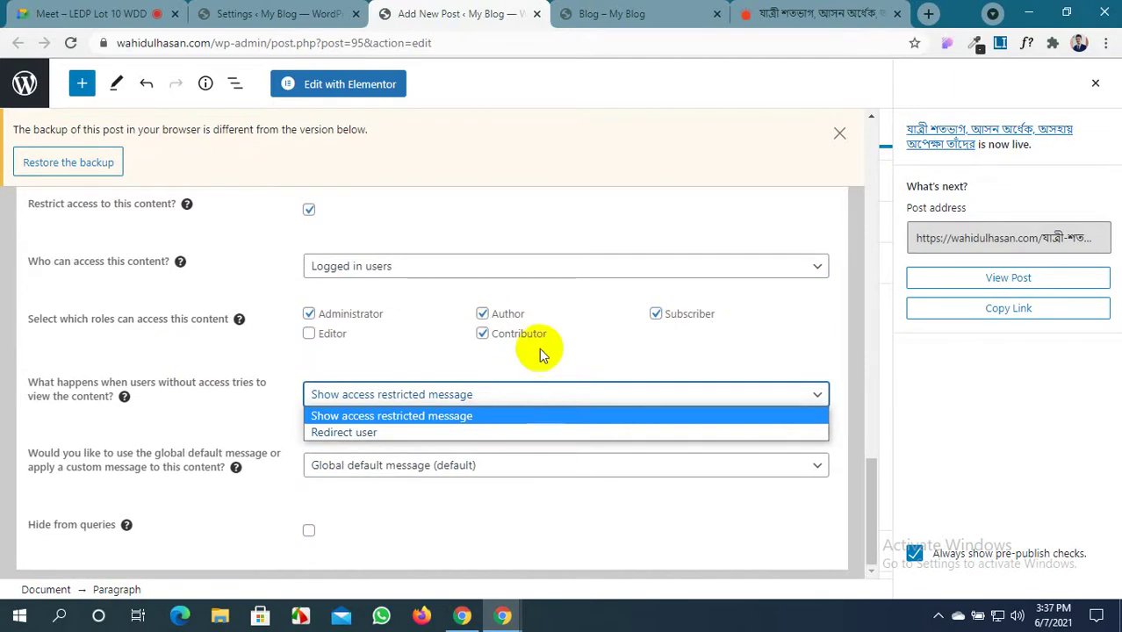
pyautogui.click(609, 342)
pyautogui.click(264, 13)
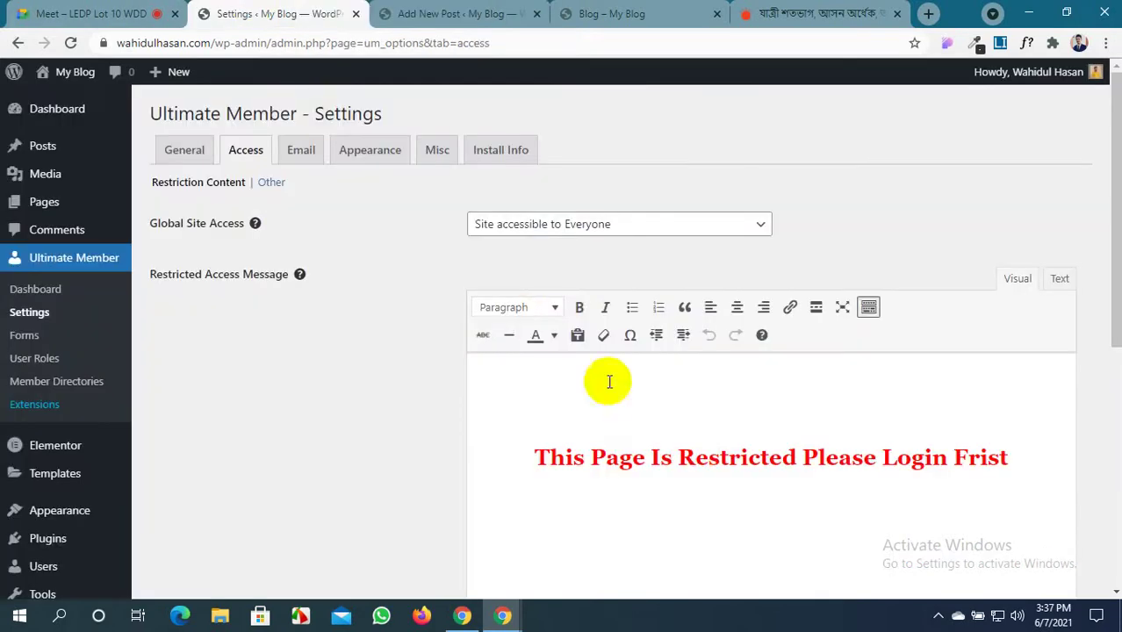
pyautogui.scroll(-5, 449, 463)
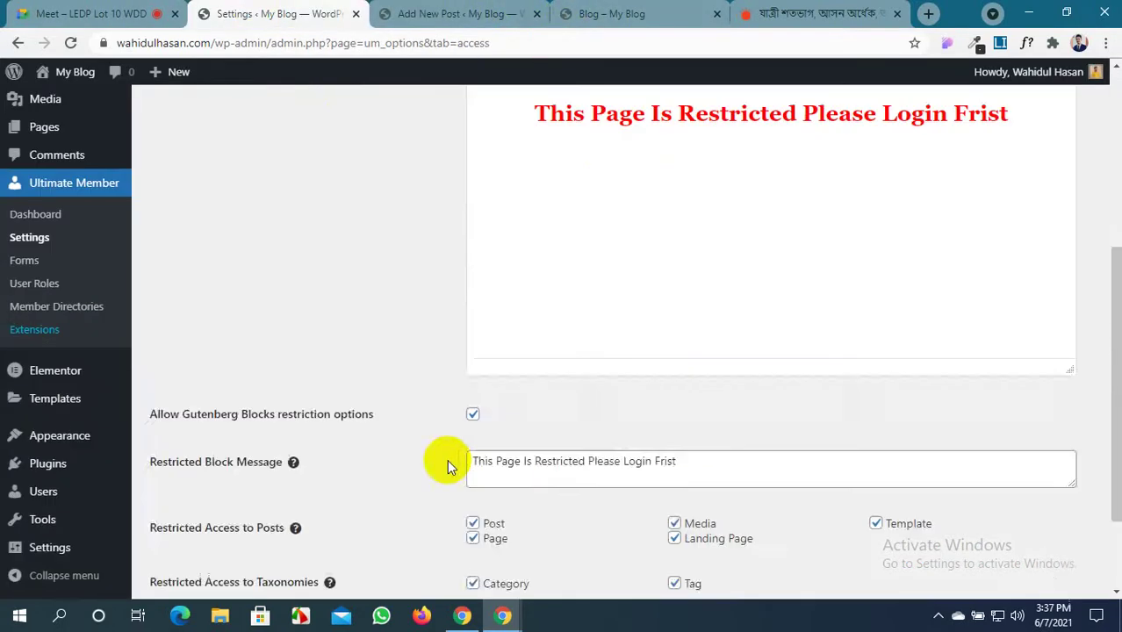
pyautogui.click(572, 14)
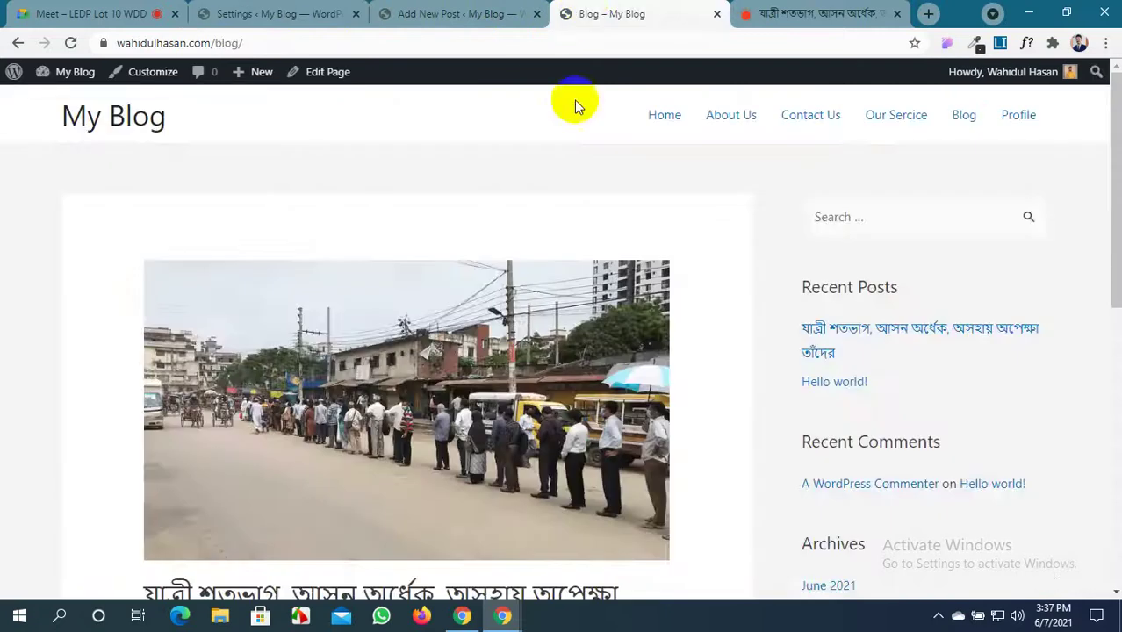
pyautogui.click(474, 13)
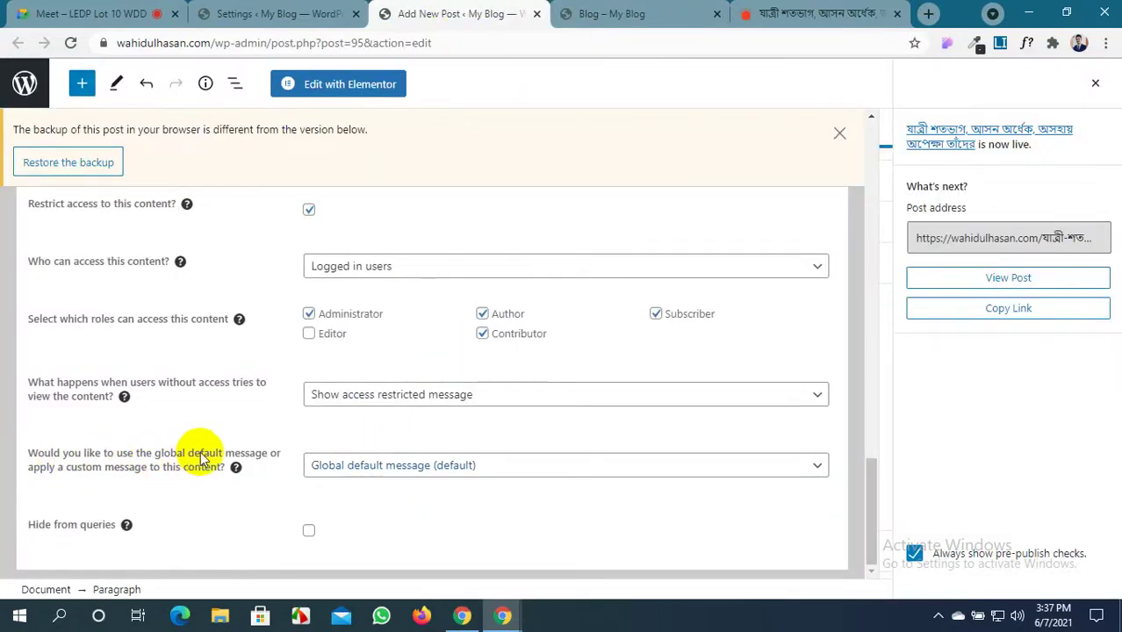
pyautogui.click(482, 469)
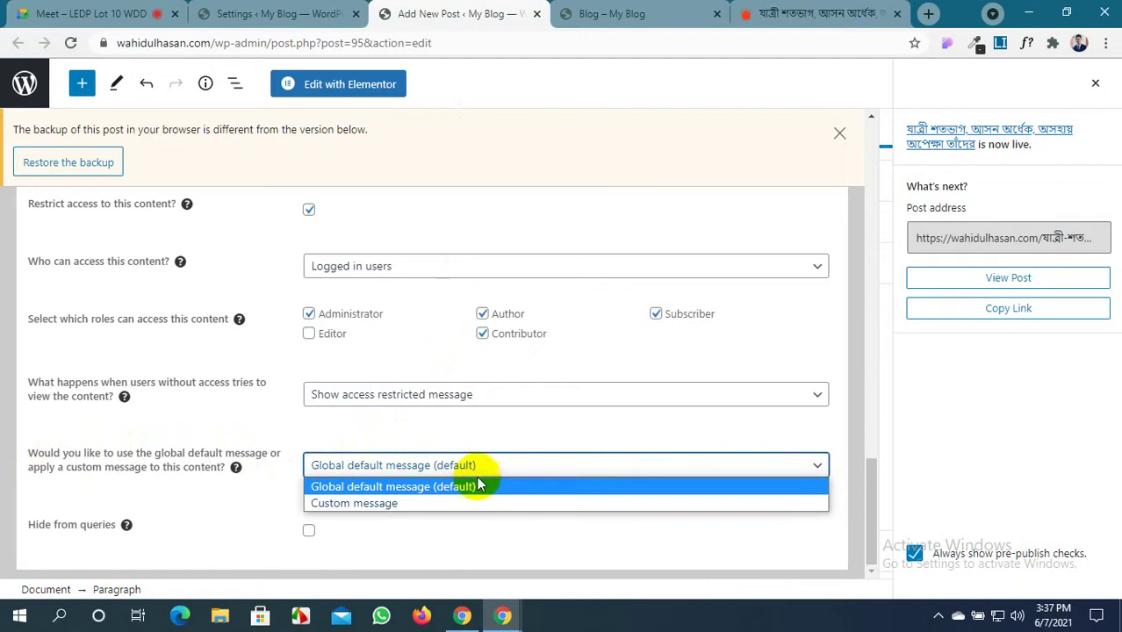
pyautogui.click(486, 553)
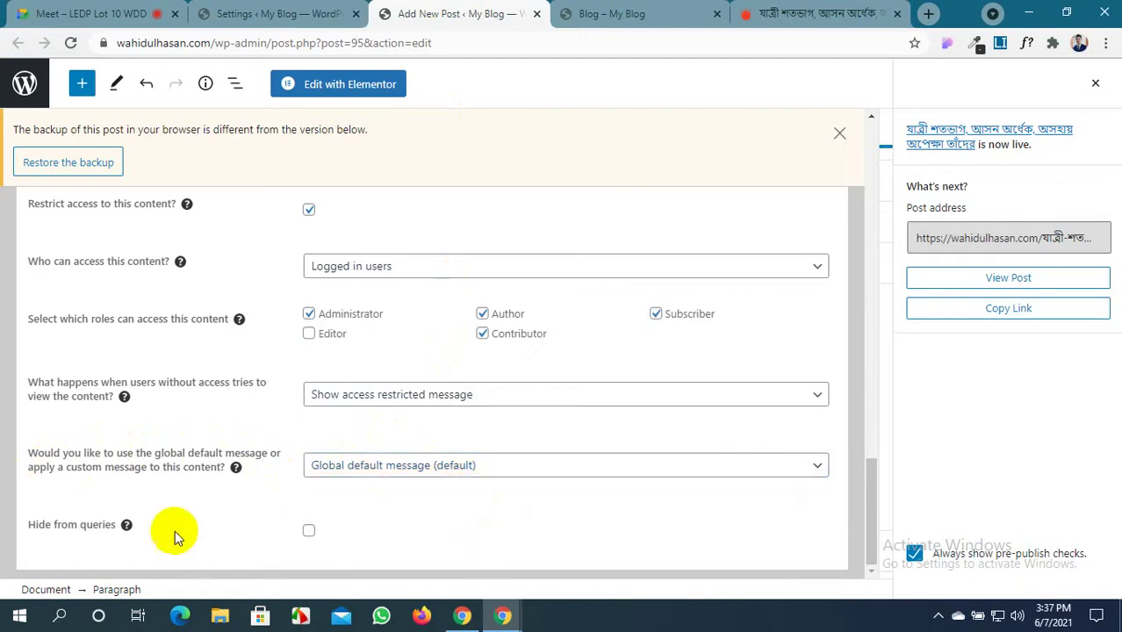
# Dismiss the post-publish summary and update the post with its content restriction settings
pyautogui.scroll(3, 200, 526)
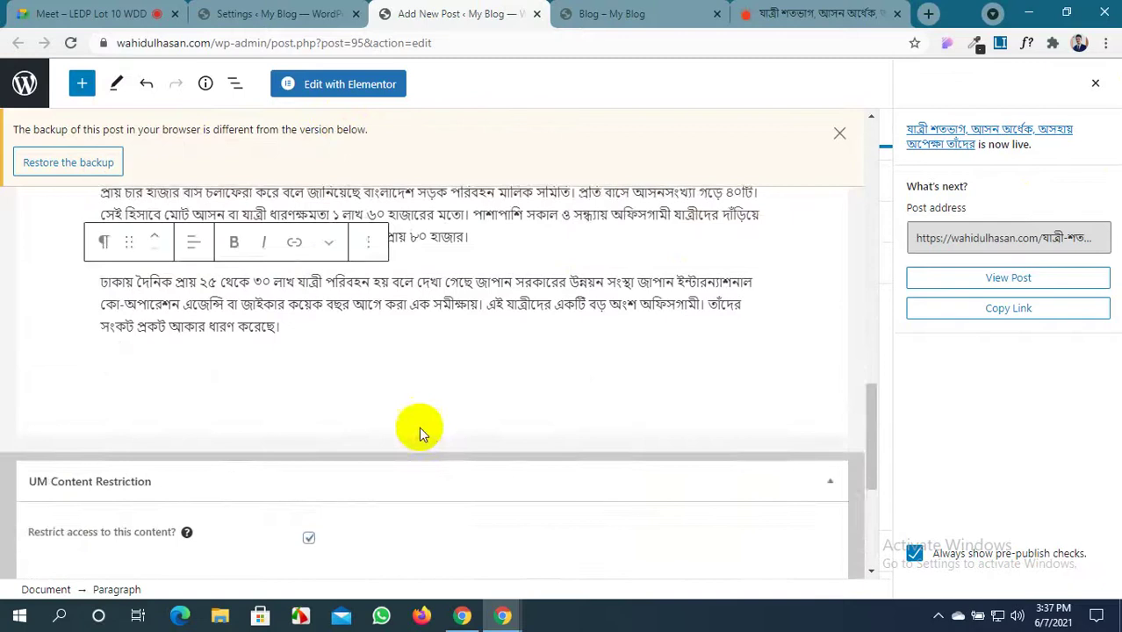
pyautogui.scroll(-4, 419, 426)
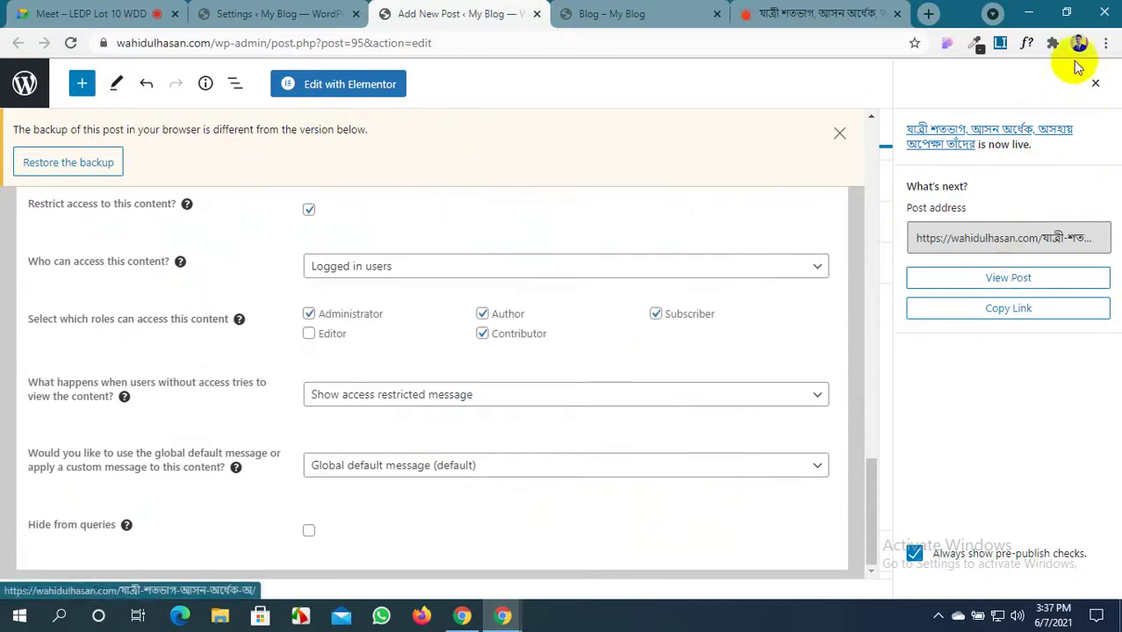
pyautogui.click(1094, 83)
pyautogui.click(1022, 87)
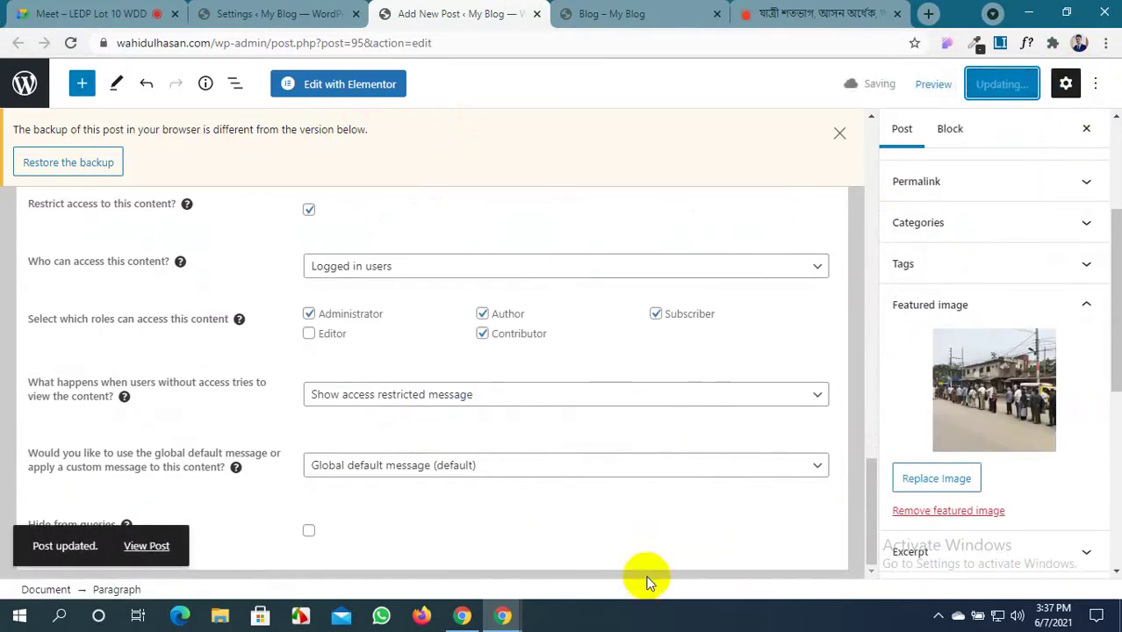
pyautogui.moveTo(503, 610)
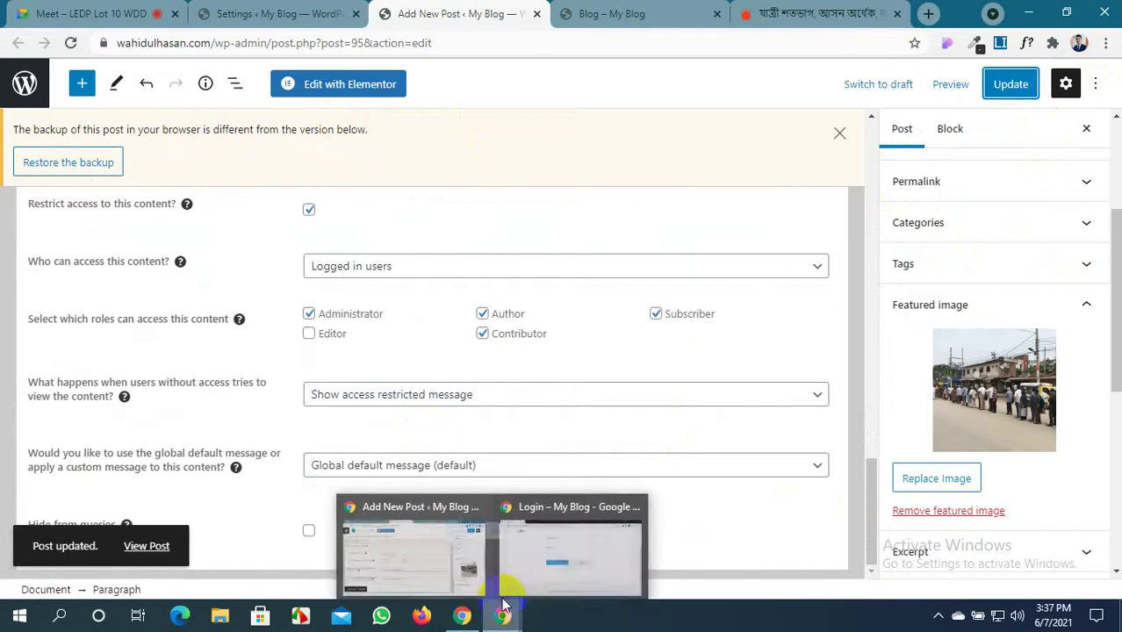
pyautogui.click(316, 12)
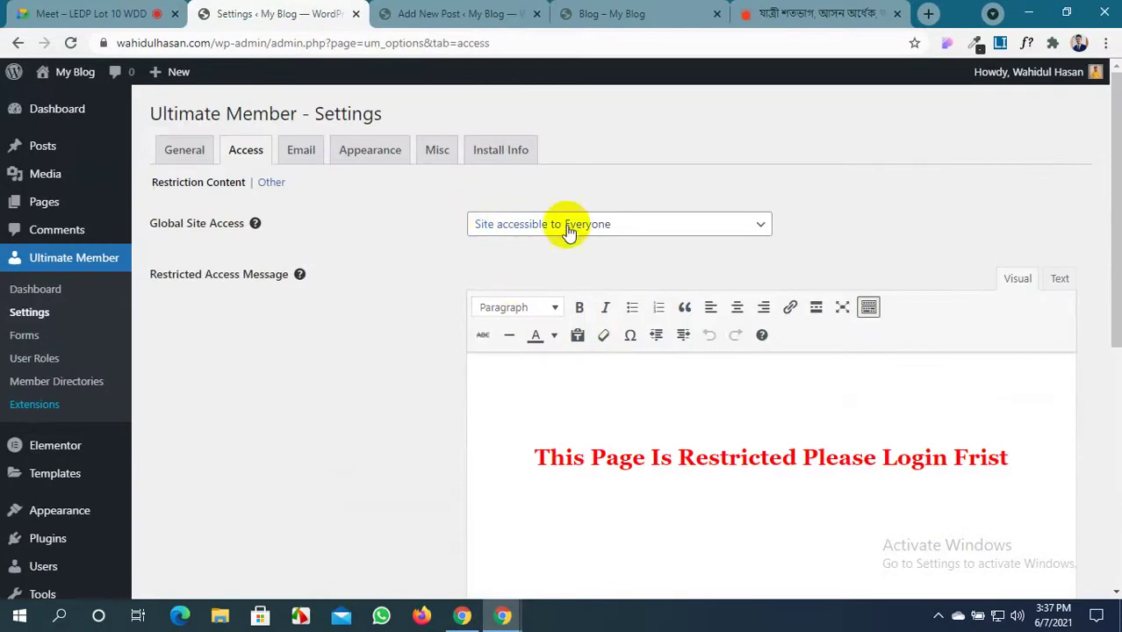
pyautogui.click(821, 13)
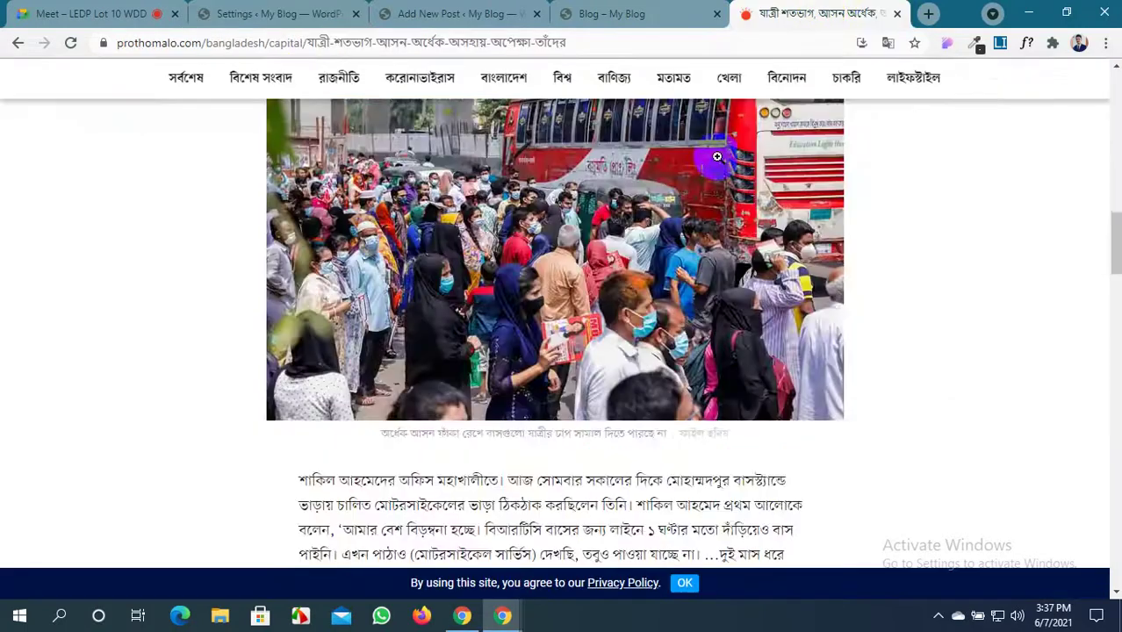
pyautogui.moveTo(713, 155); pyautogui.dragTo(572, 320)
pyautogui.click(626, 13)
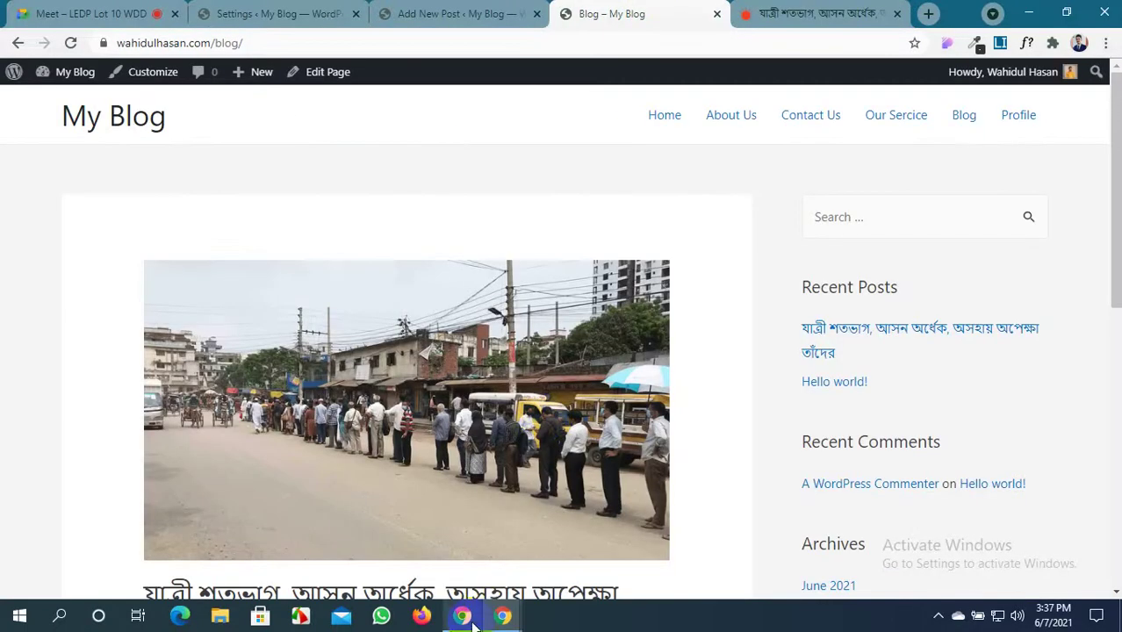
# Switch to the incognito window and visit the Our Sercice, Contact Us and Blog pages as a logged-out visitor
pyautogui.moveTo(502, 615)
pyautogui.click(587, 566)
pyautogui.scroll(2, 496, 261)
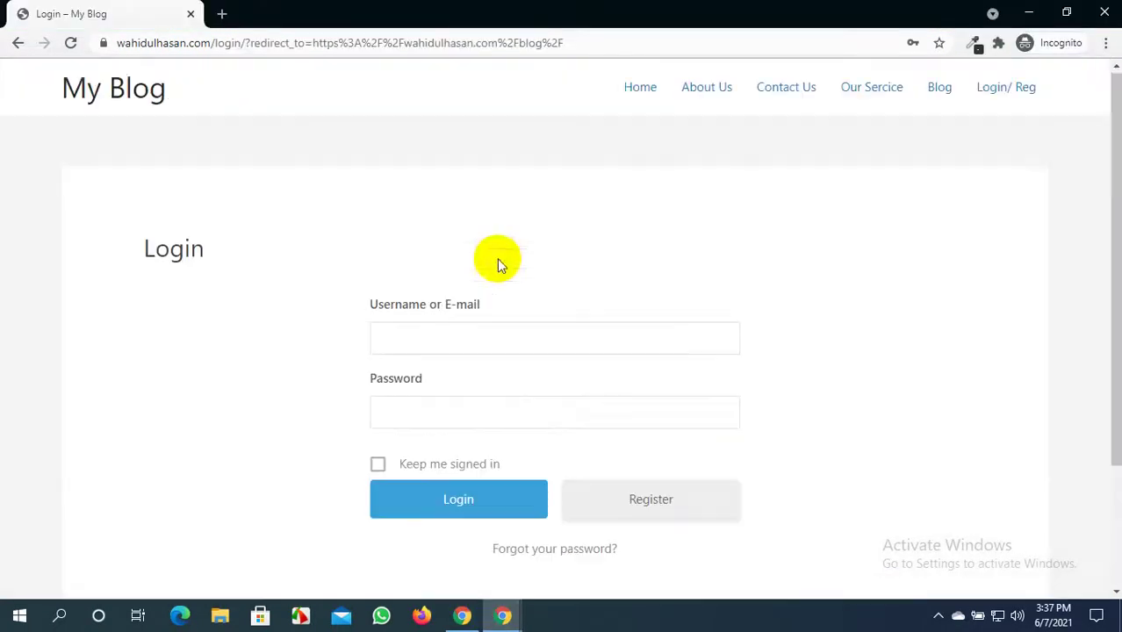
pyautogui.click(889, 91)
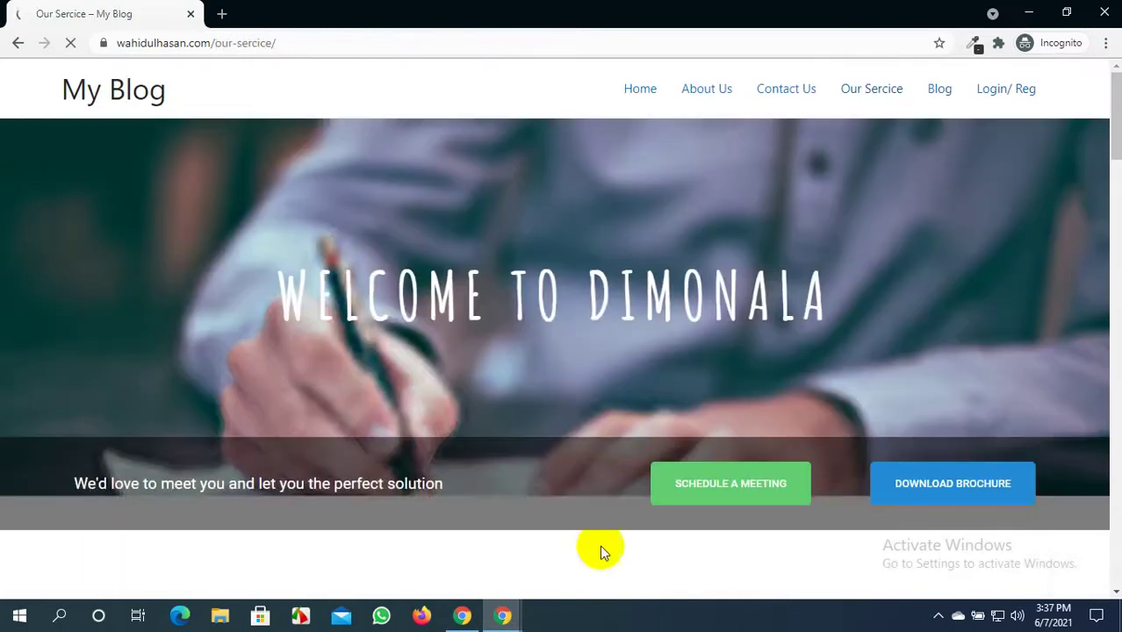
pyautogui.click(768, 104)
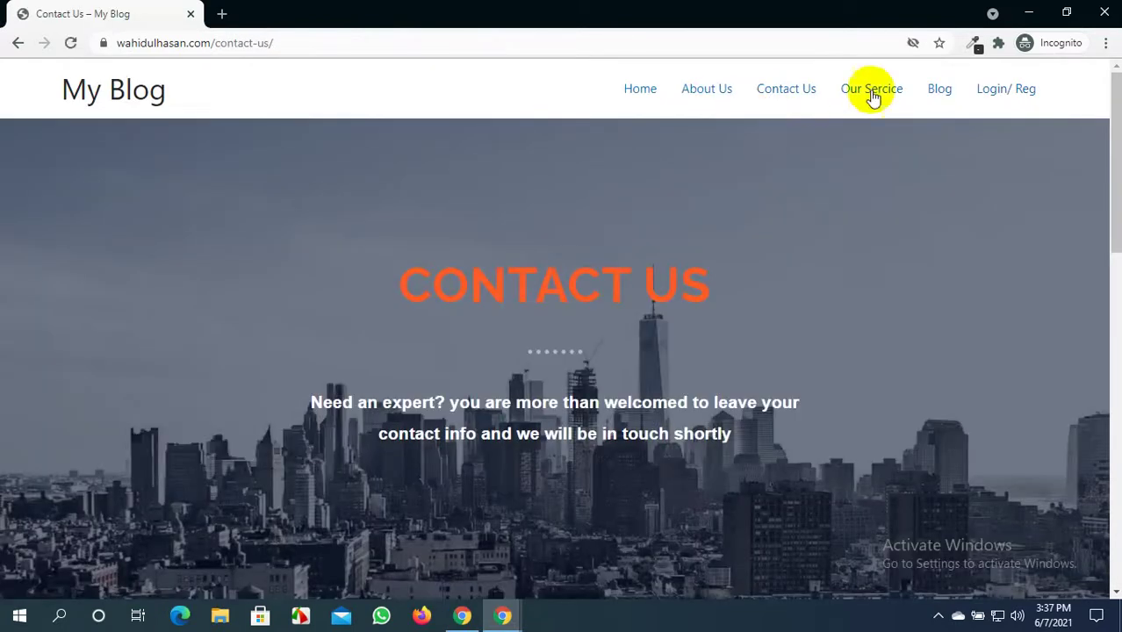
pyautogui.click(942, 95)
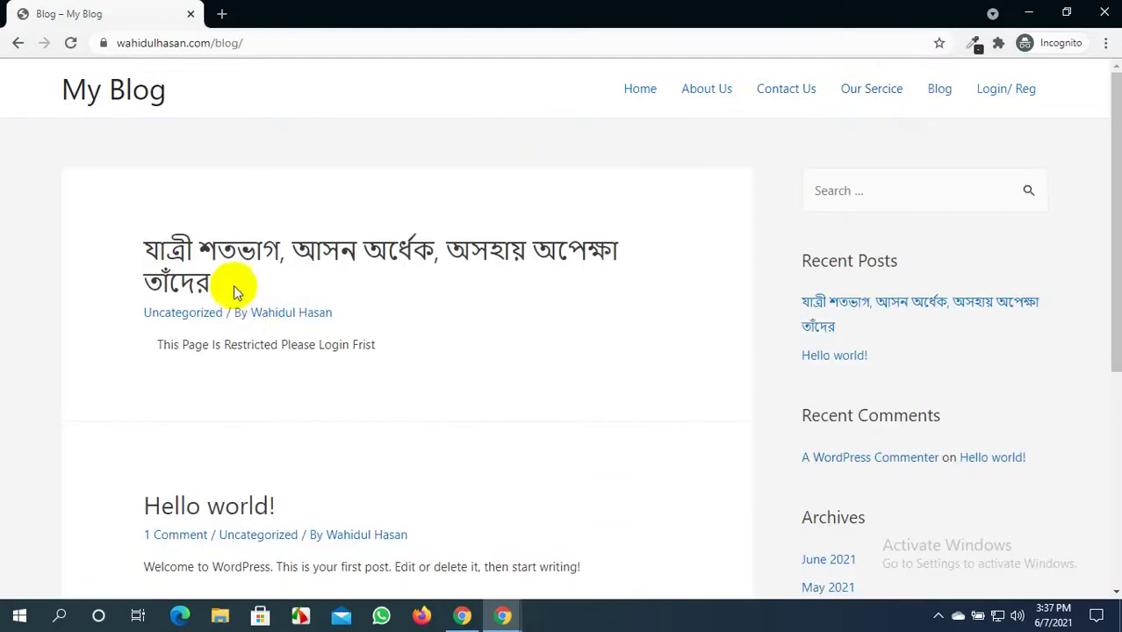
# Open the restricted Bengali post from the blog list and check what a logged-out visitor sees
pyautogui.click(298, 247)
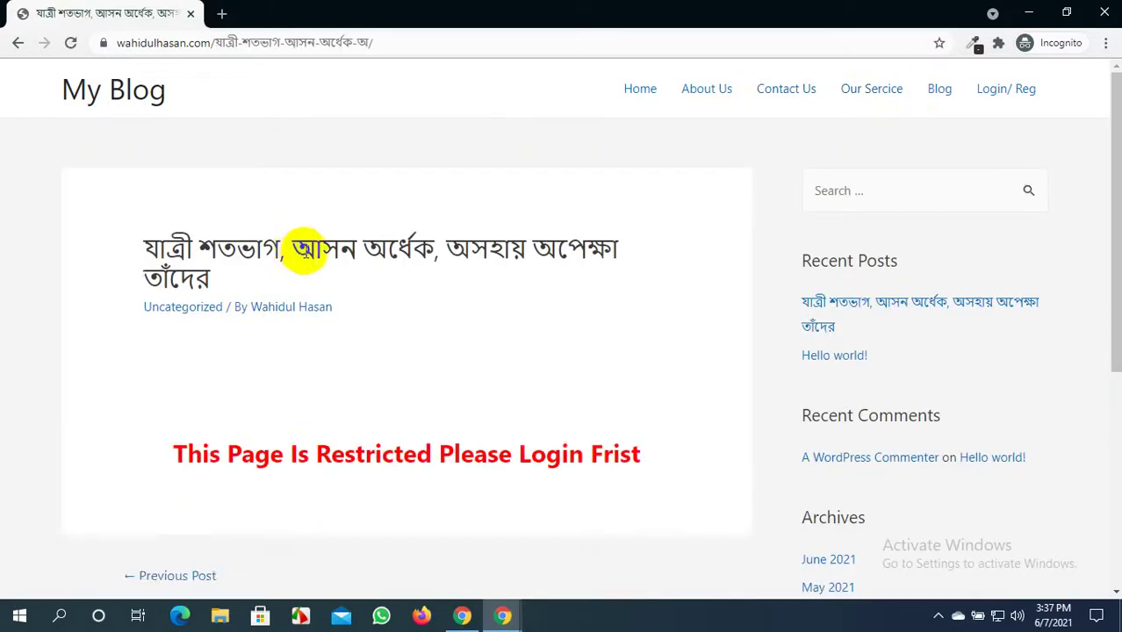
pyautogui.scroll(-2, 266, 473)
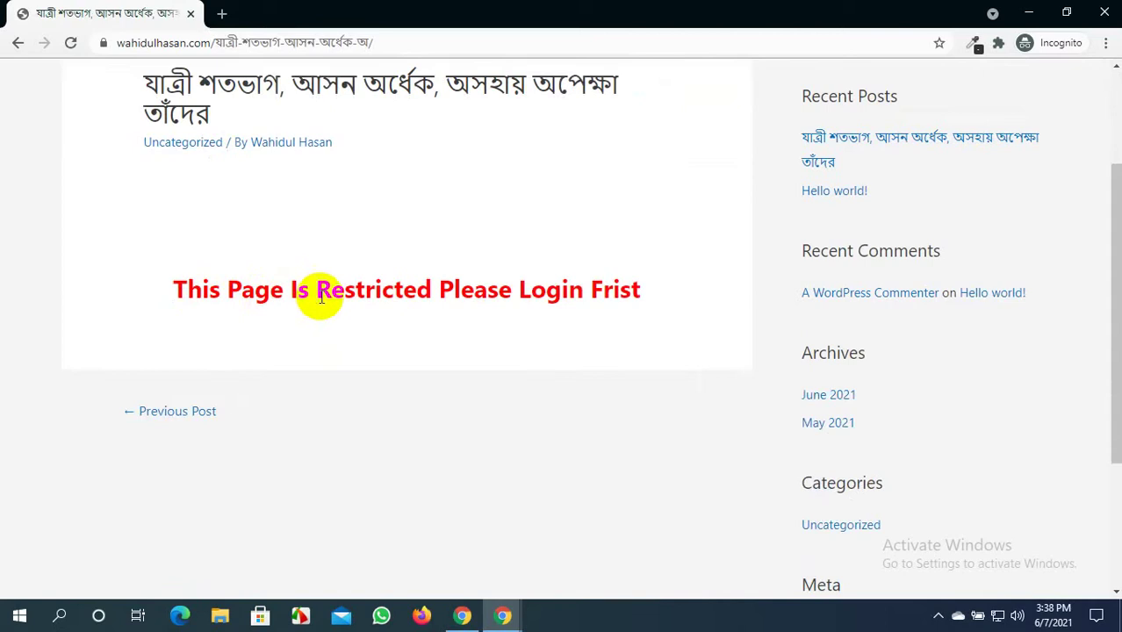
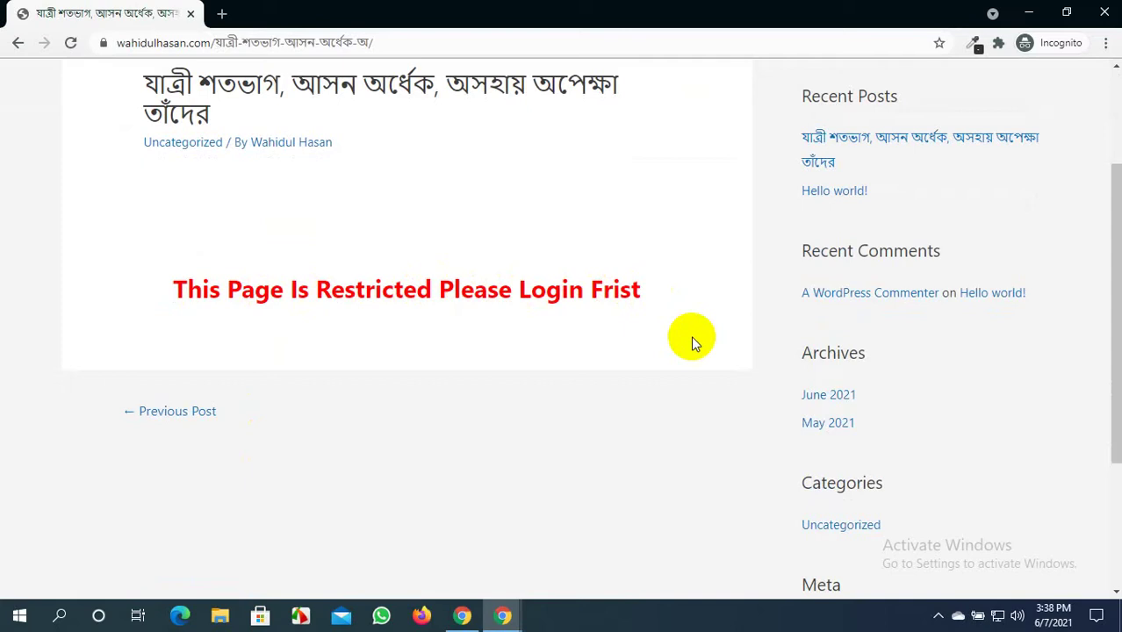
pyautogui.scroll(3, 689, 340)
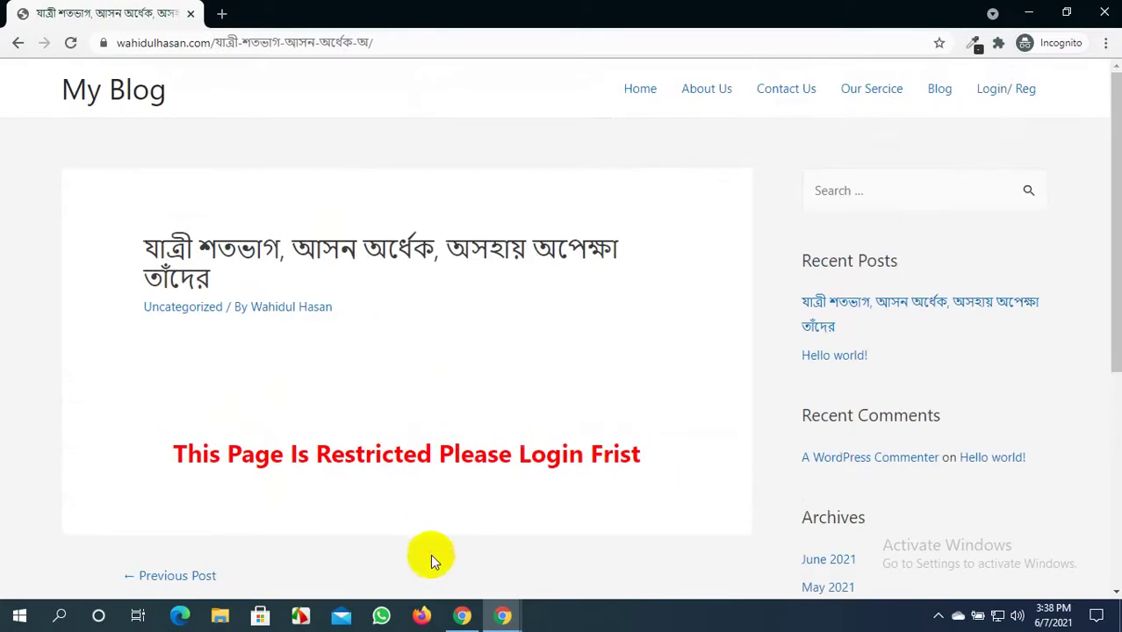
# Return to the logged-in browser window, open the same restricted post from the blog page and examine its full content
pyautogui.click(502, 615)
pyautogui.click(466, 570)
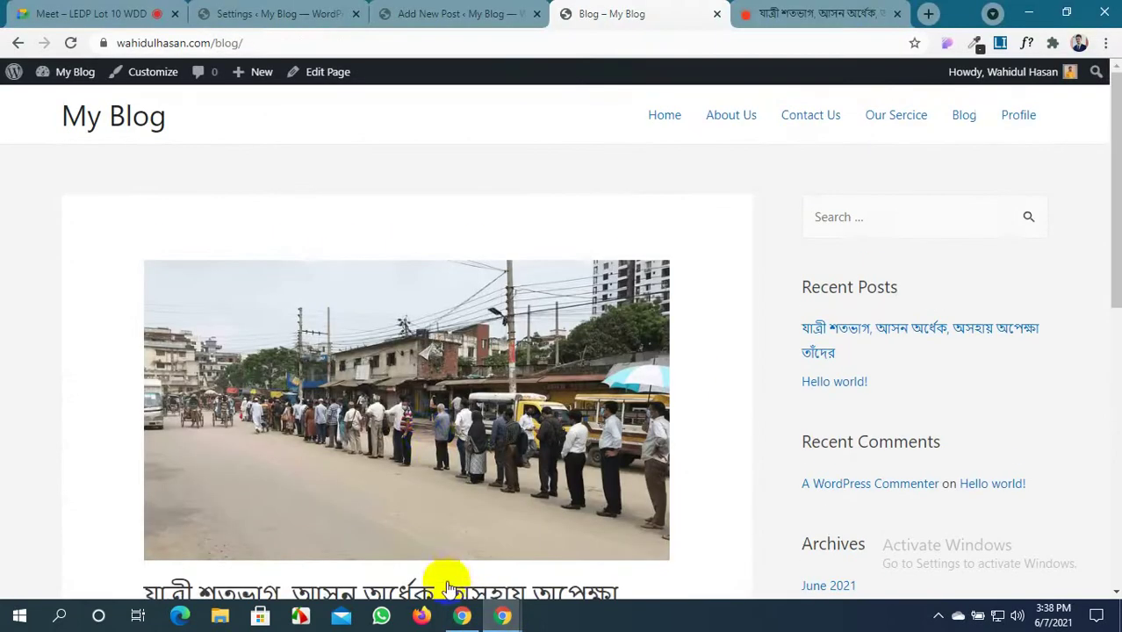
pyautogui.scroll(-5, 439, 421)
pyautogui.scroll(-2, 429, 433)
pyautogui.scroll(5, 428, 428)
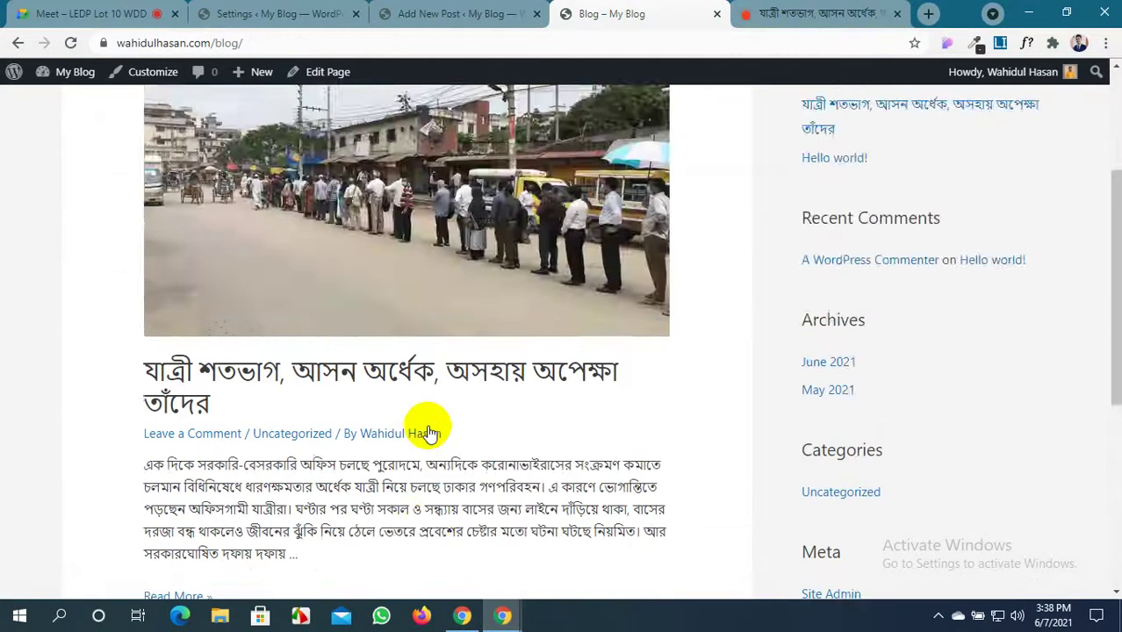
pyautogui.scroll(-2, 427, 428)
pyautogui.scroll(3, 428, 428)
pyautogui.click(433, 457)
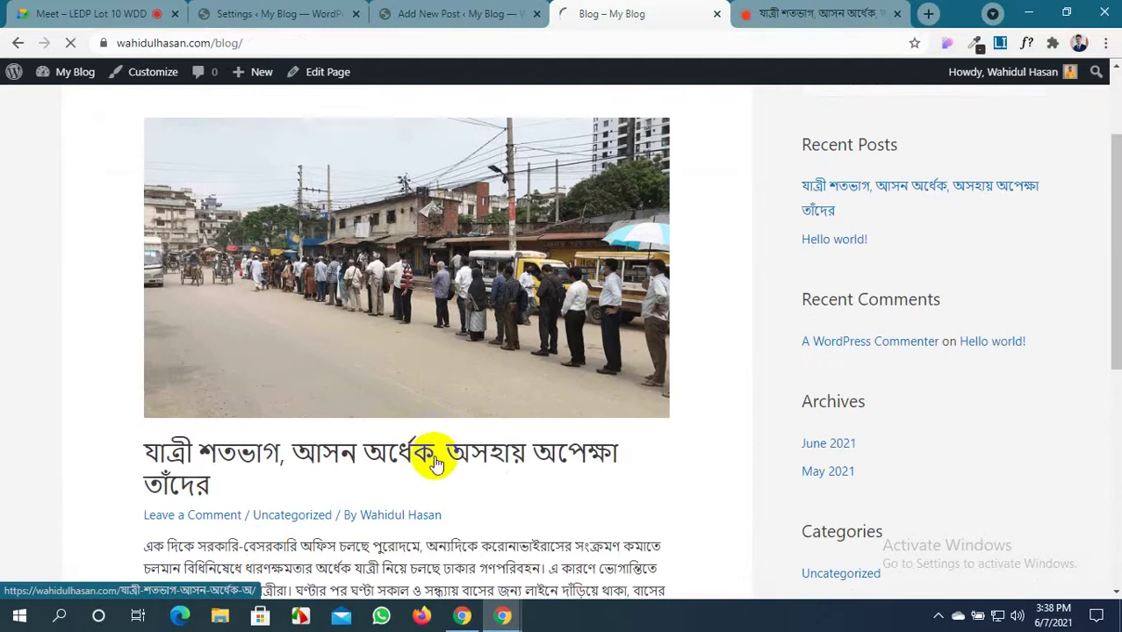
pyautogui.scroll(-20, 443, 460)
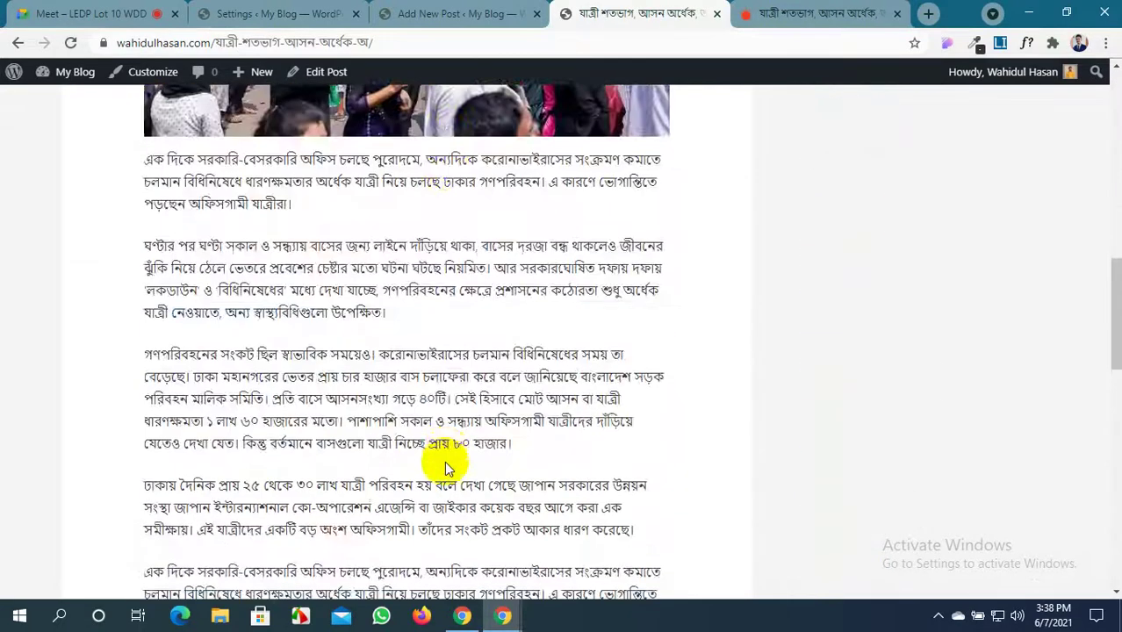
pyautogui.scroll(20, 449, 460)
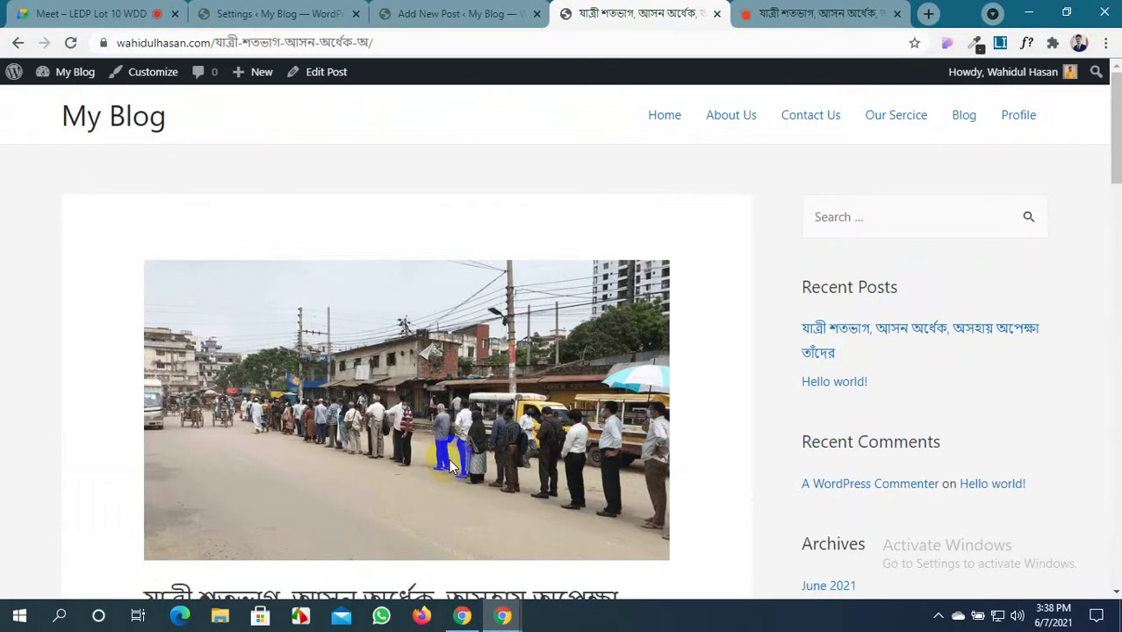
# Review Ultimate Member's Restriction Content settings and open the Other section of its access settings
pyautogui.click(437, 10)
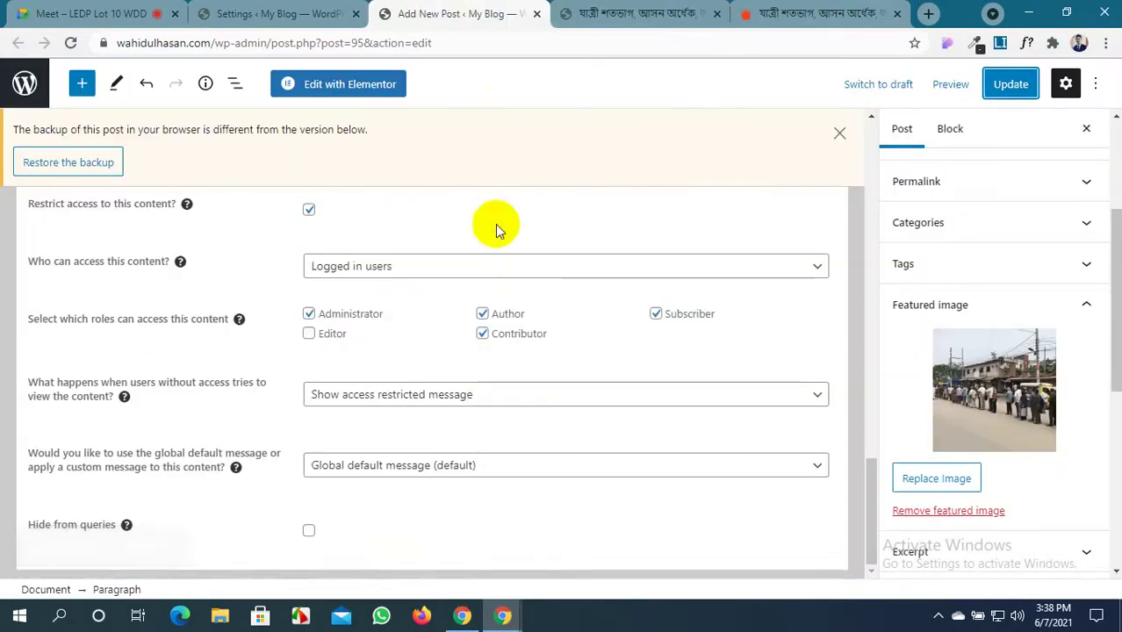
pyautogui.scroll(15, 494, 346)
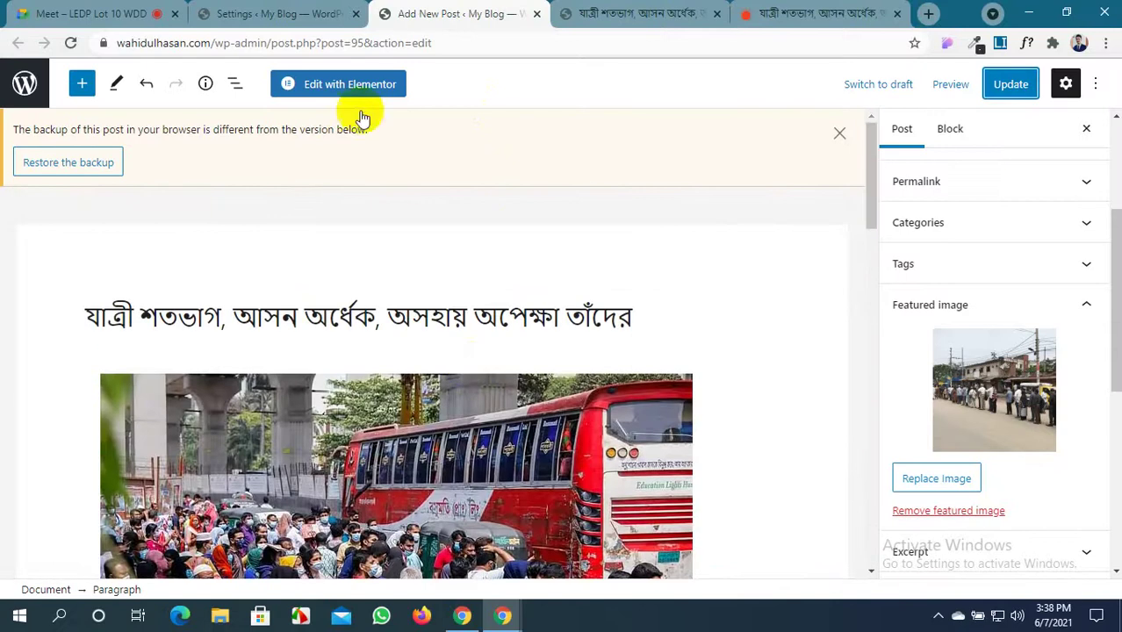
pyautogui.click(277, 14)
pyautogui.scroll(-5, 263, 326)
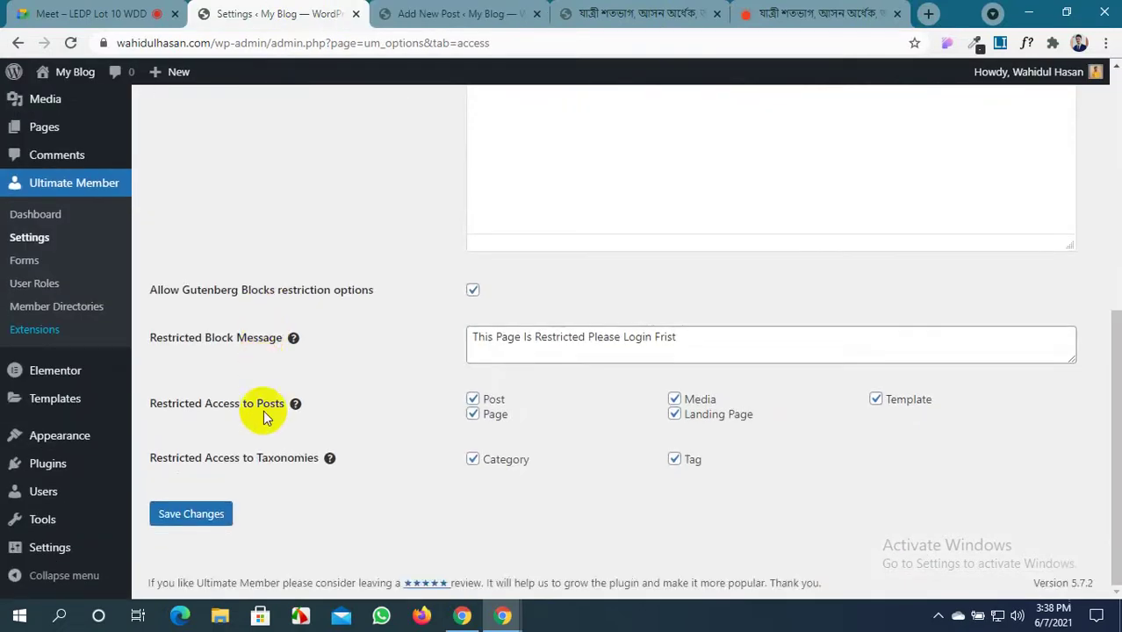
pyautogui.scroll(5, 288, 356)
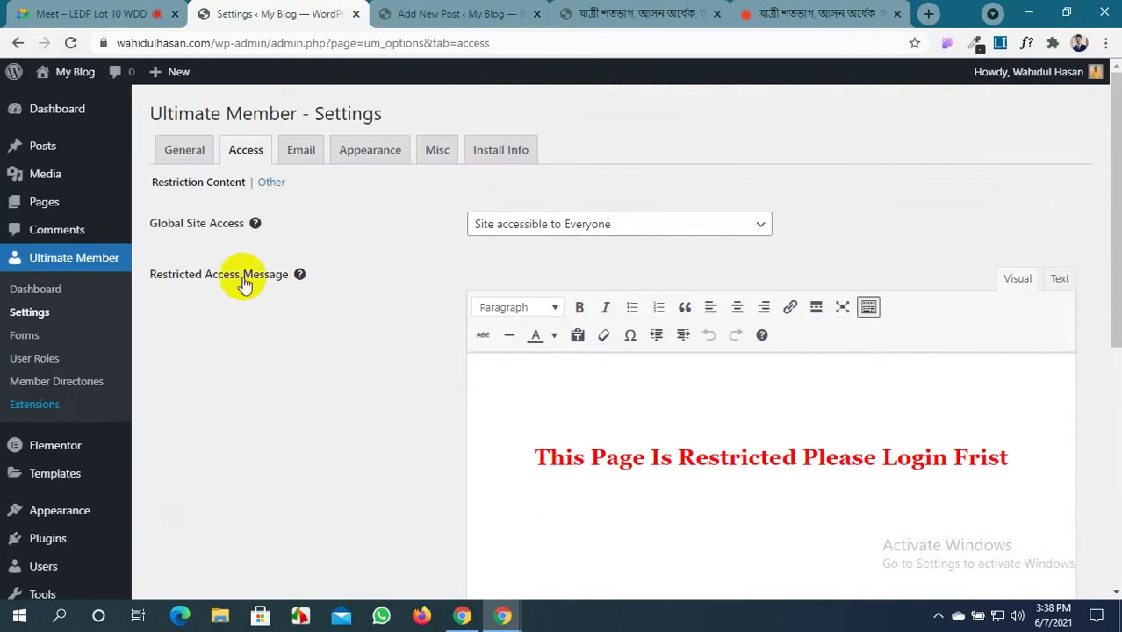
pyautogui.click(272, 182)
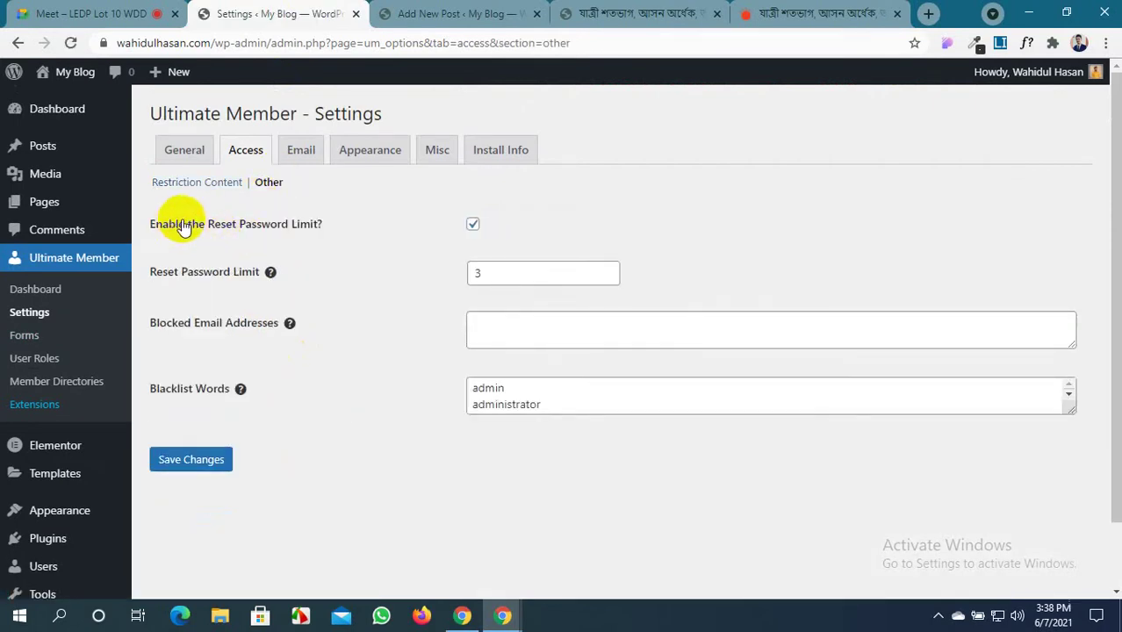
# Set the Reset Password Limit to 5 in the access settings
pyautogui.click(481, 273)
pyautogui.moveTo(481, 273); pyautogui.dragTo(469, 275)
pyautogui.write('5')
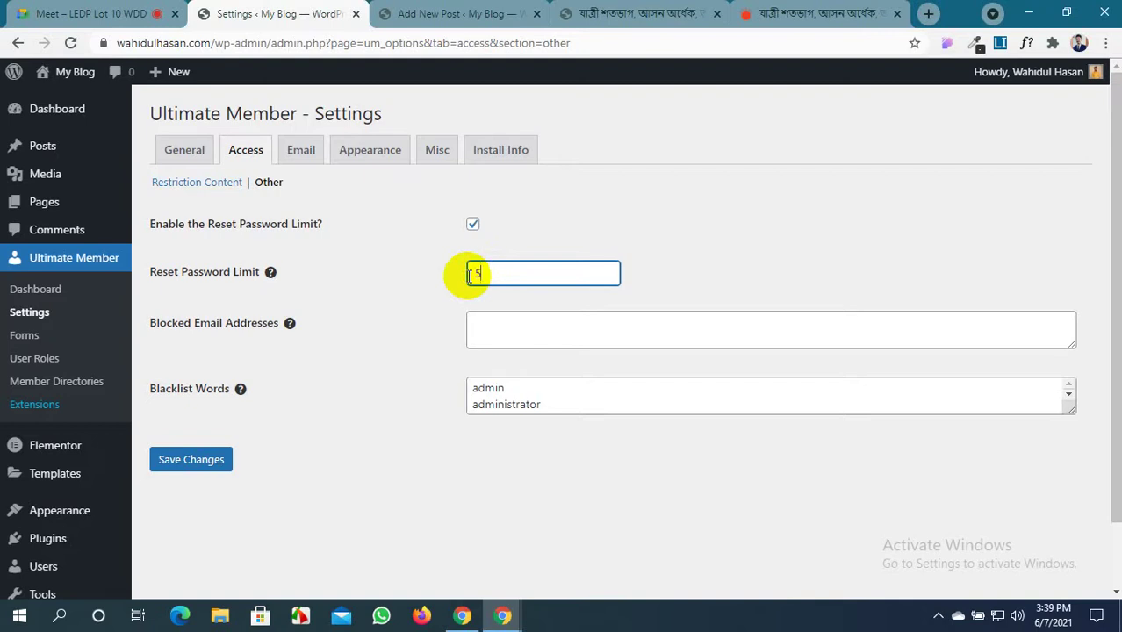
# Check the Google Meet call, close the duplicate Bengali post tab, and return to the Blocked Email Addresses setting
pyautogui.click(44, 13)
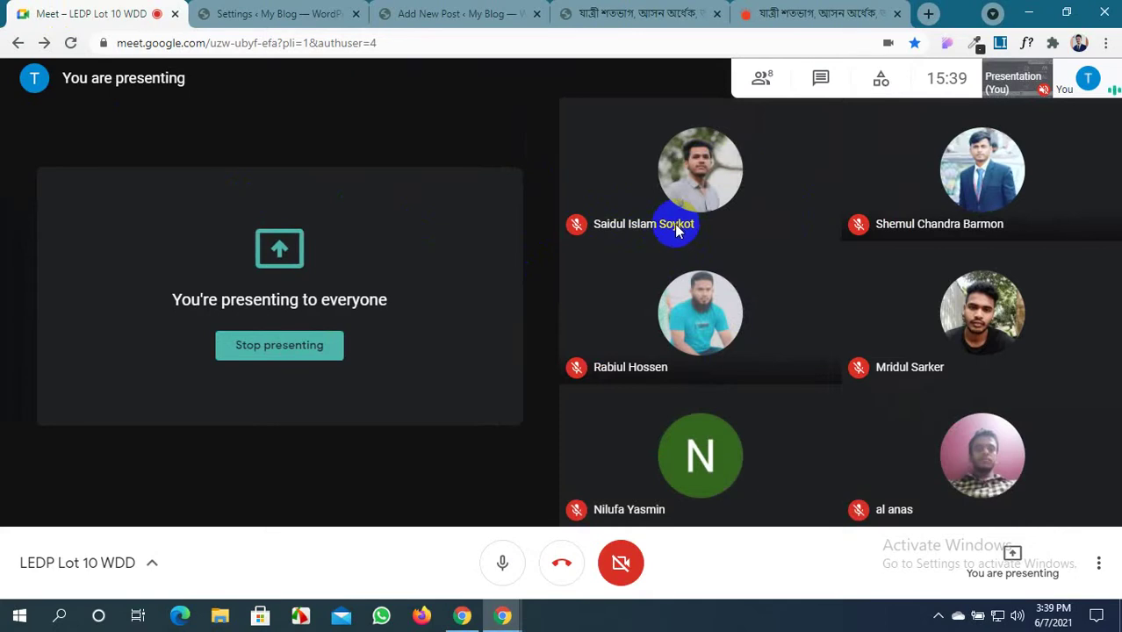
pyautogui.click(623, 13)
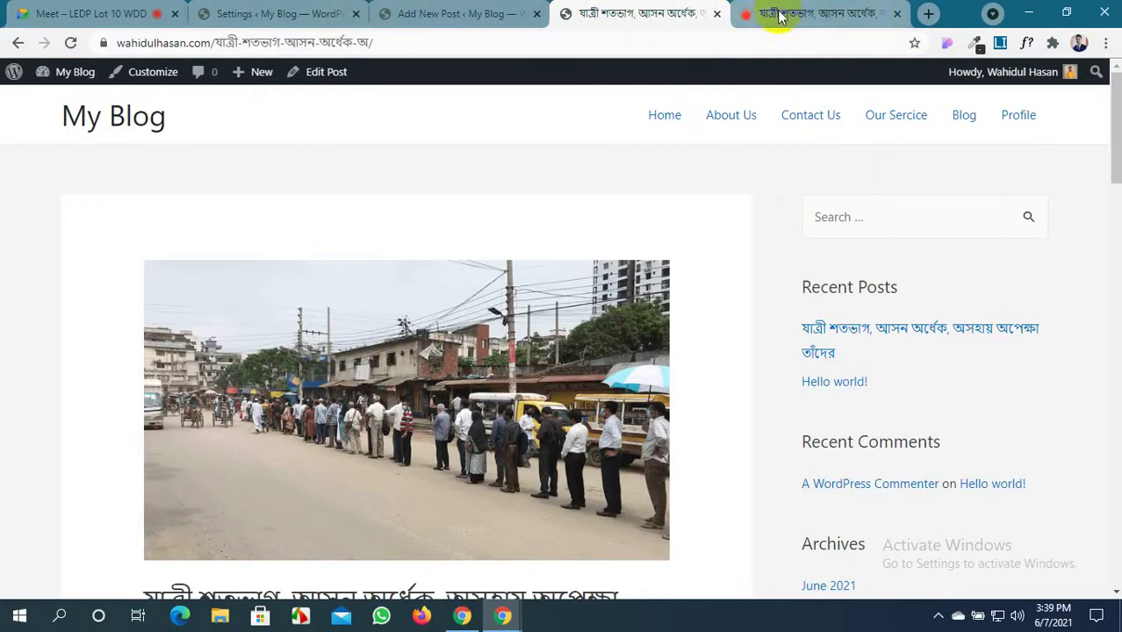
pyautogui.click(896, 13)
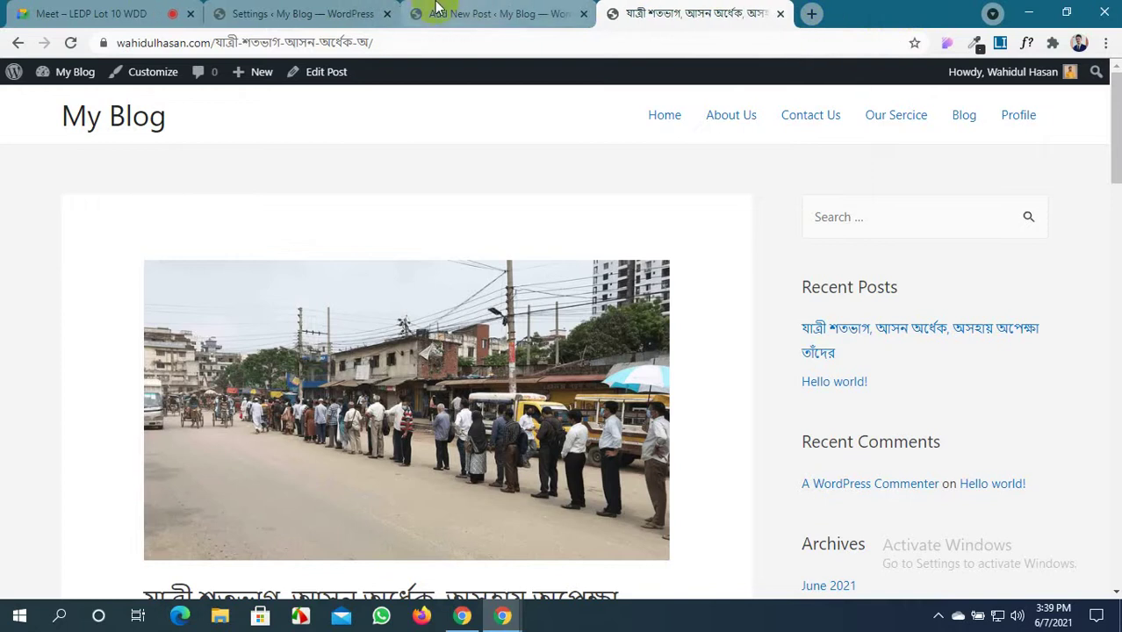
pyautogui.click(307, 13)
pyautogui.click(556, 329)
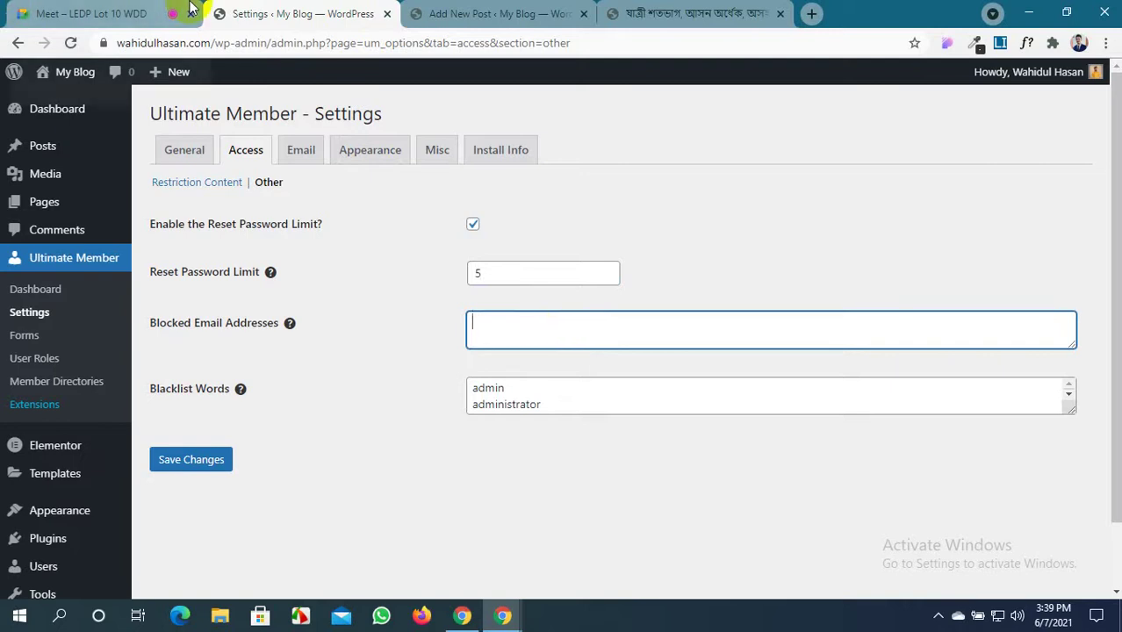
# Switch to the Google Meet call and open its chat to check for messages
pyautogui.click(157, 8)
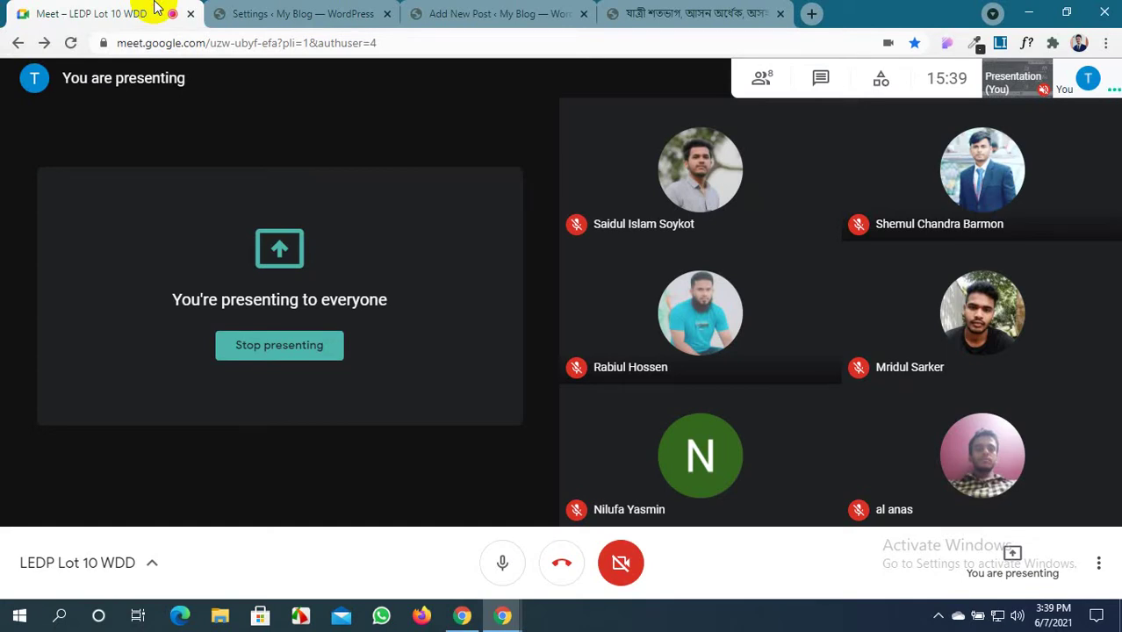
pyautogui.click(818, 86)
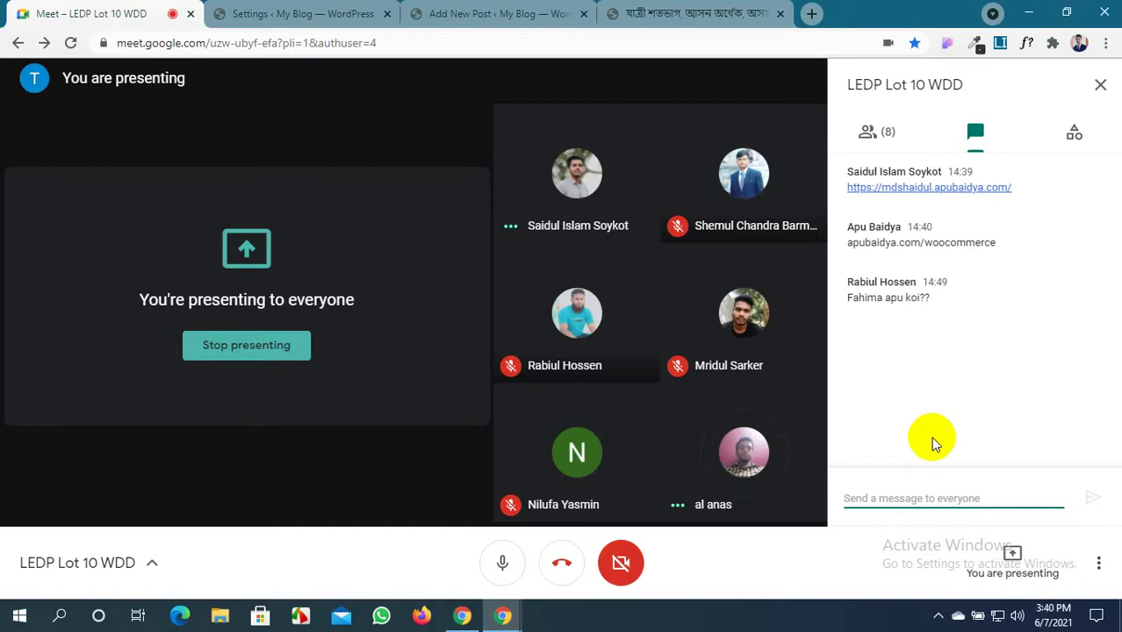
# Return to the Ultimate Member settings and add Editor and Athor on separate lines after administrator in the Blacklist Words
pyautogui.click(233, 9)
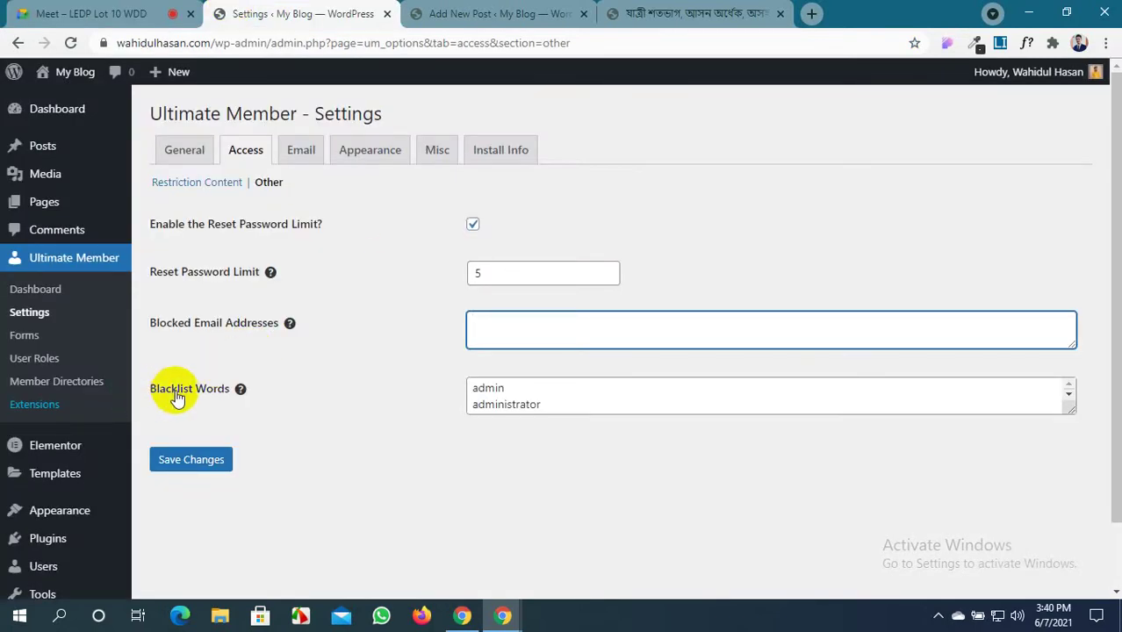
pyautogui.click(529, 401)
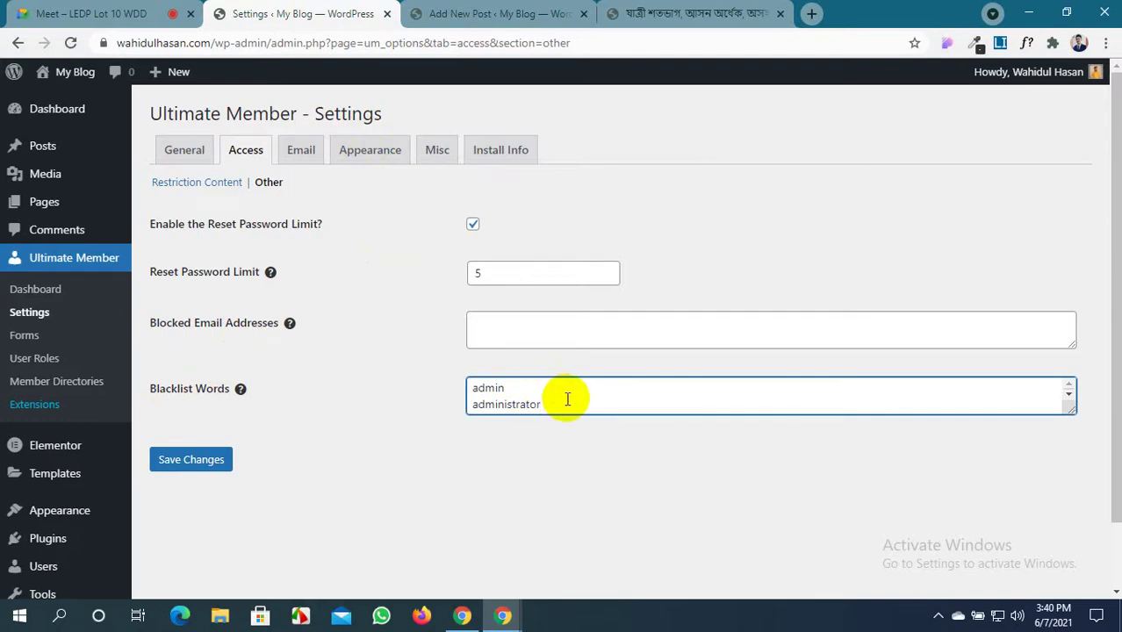
pyautogui.press('Return')
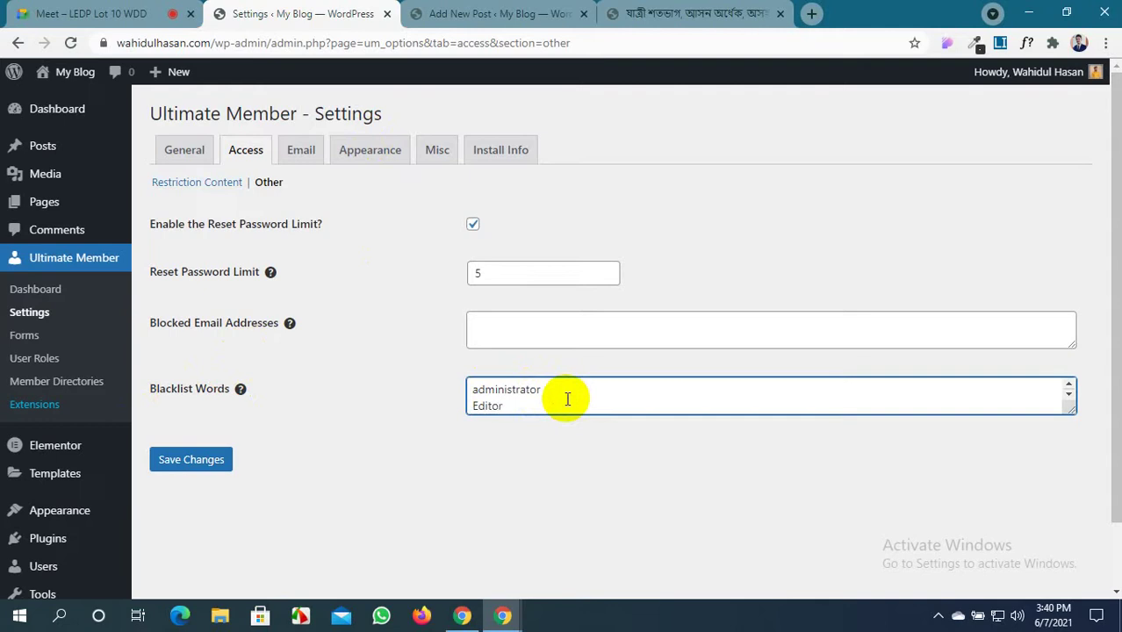
pyautogui.write('Editor')
pyautogui.press('Return')
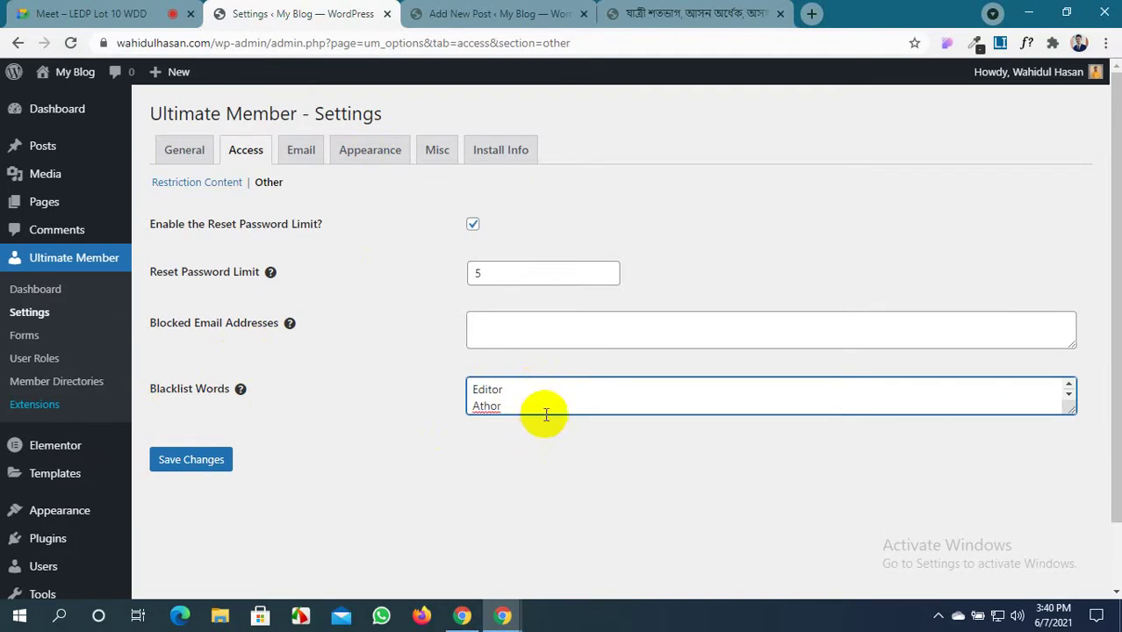
# Review the full list of Blacklist Words from the first entry to the last
pyautogui.scroll(3, 553, 400)
pyautogui.scroll(-1, 556, 402)
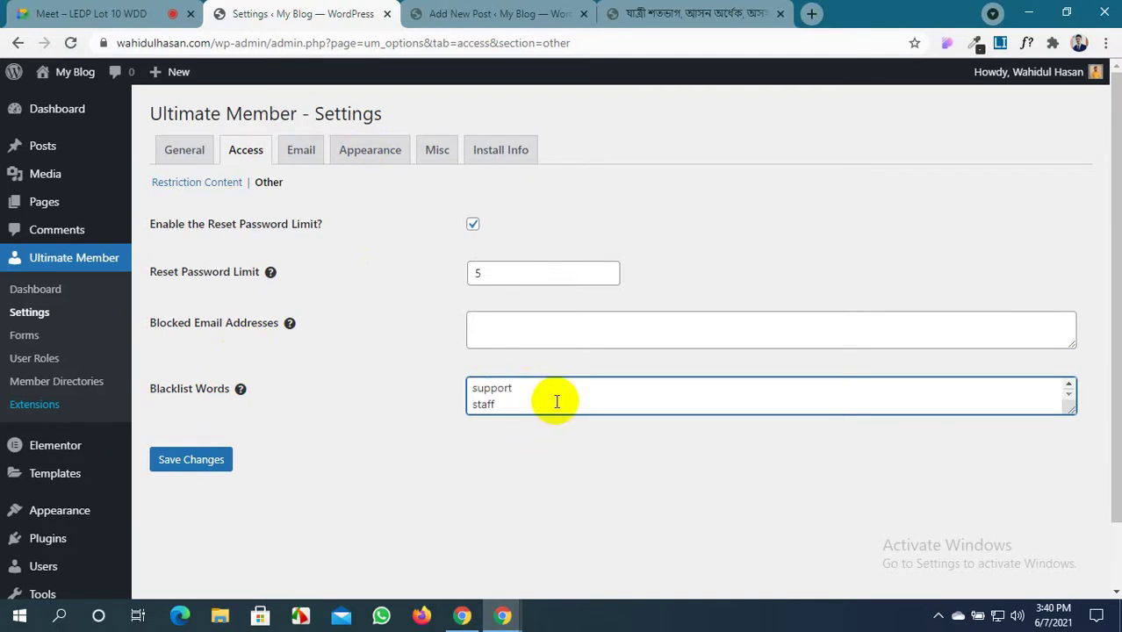
pyautogui.scroll(-2, 557, 402)
pyautogui.scroll(2, 555, 404)
pyautogui.scroll(-1, 556, 403)
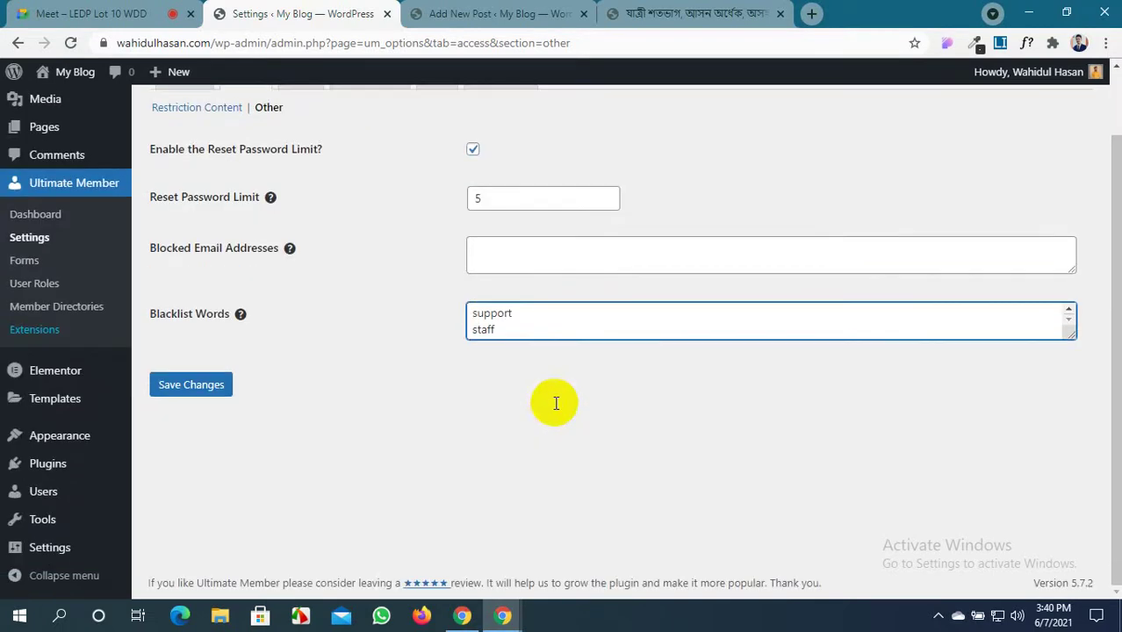
pyautogui.scroll(2, 571, 317)
pyautogui.scroll(-2, 572, 318)
pyautogui.scroll(2, 572, 319)
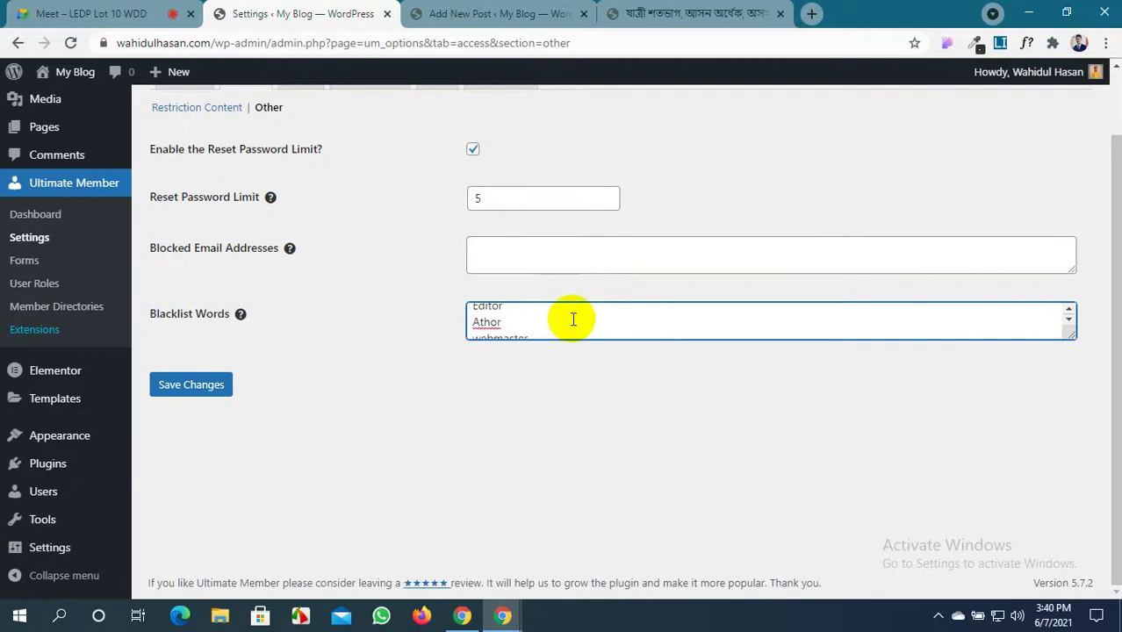
pyautogui.scroll(-2, 572, 319)
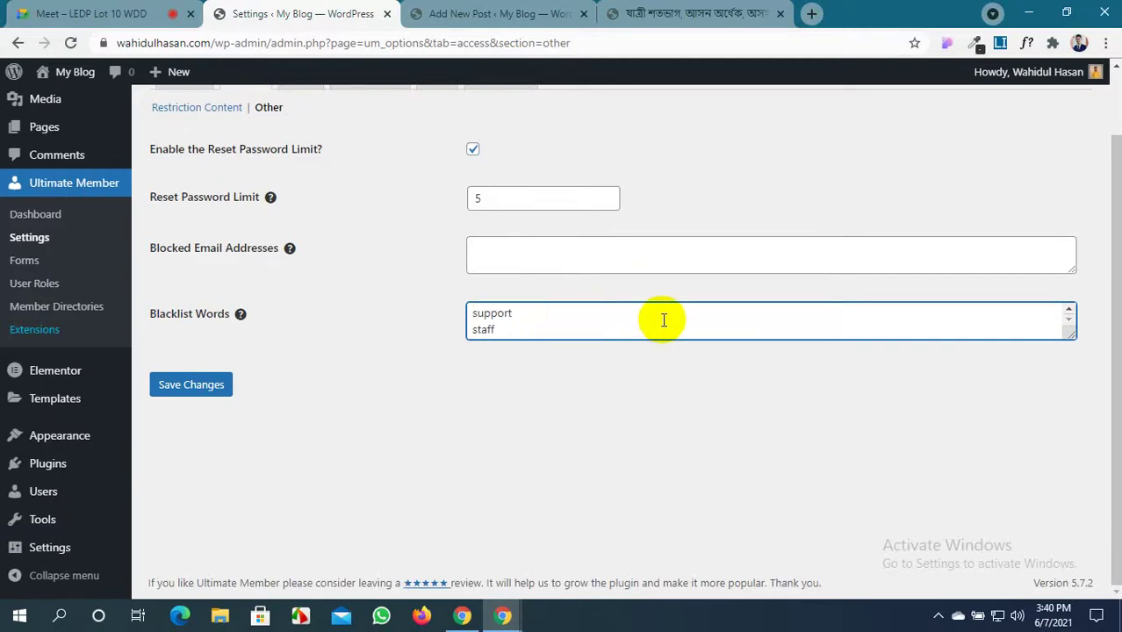
pyautogui.click(1067, 311)
pyautogui.click(1067, 311)
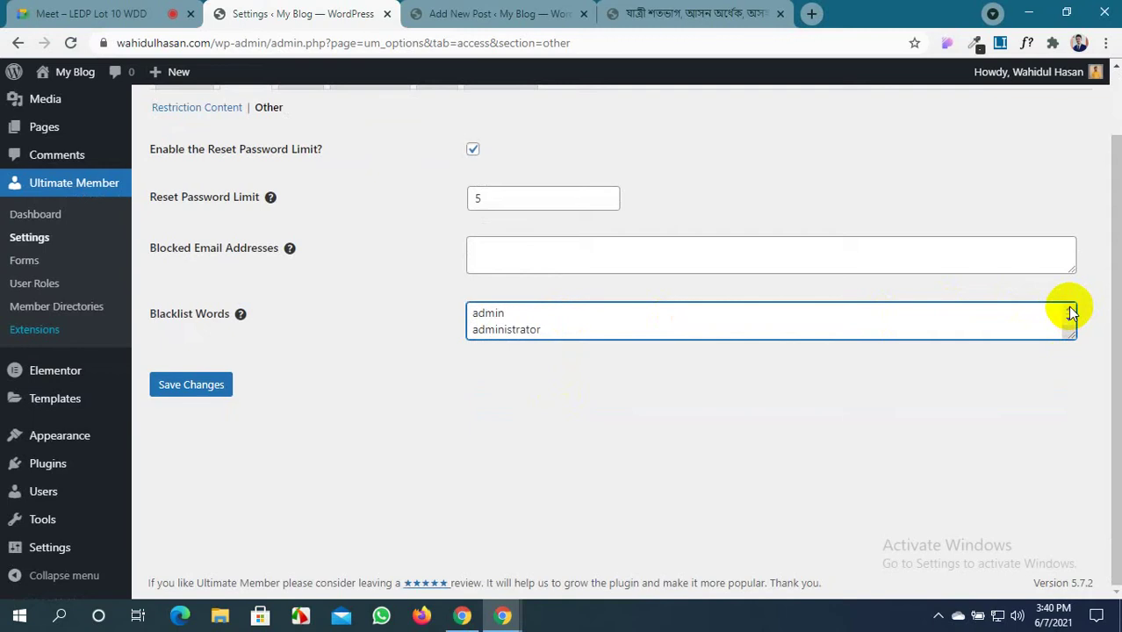
pyautogui.click(1069, 324)
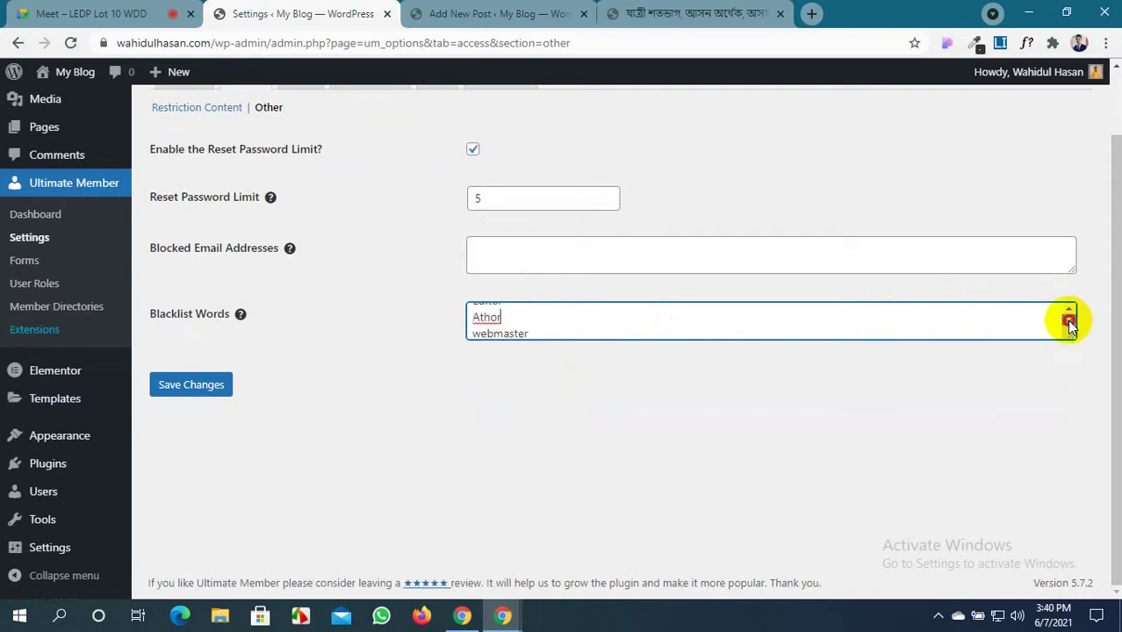
pyautogui.click(1069, 324)
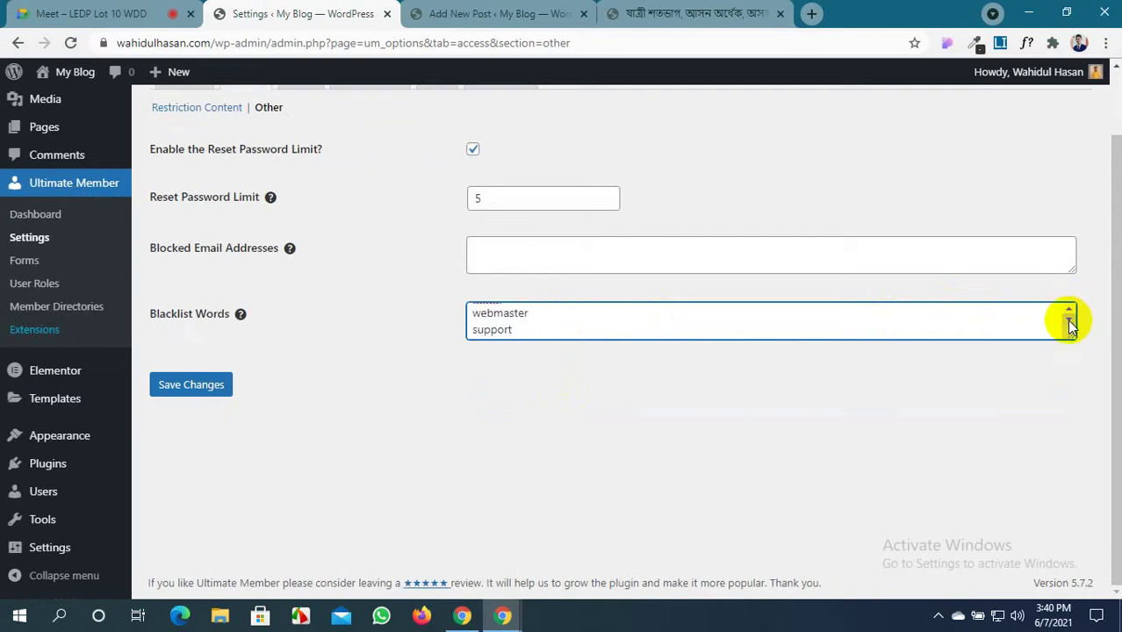
# Save the access settings and close the leftover post editor tab
pyautogui.click(181, 386)
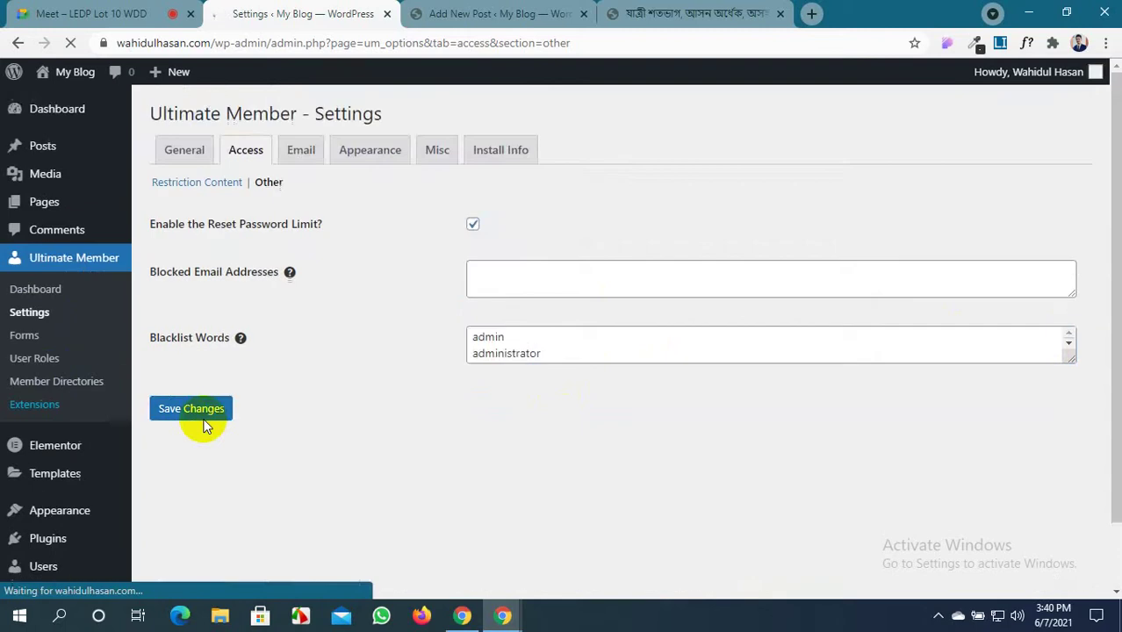
pyautogui.click(535, 9)
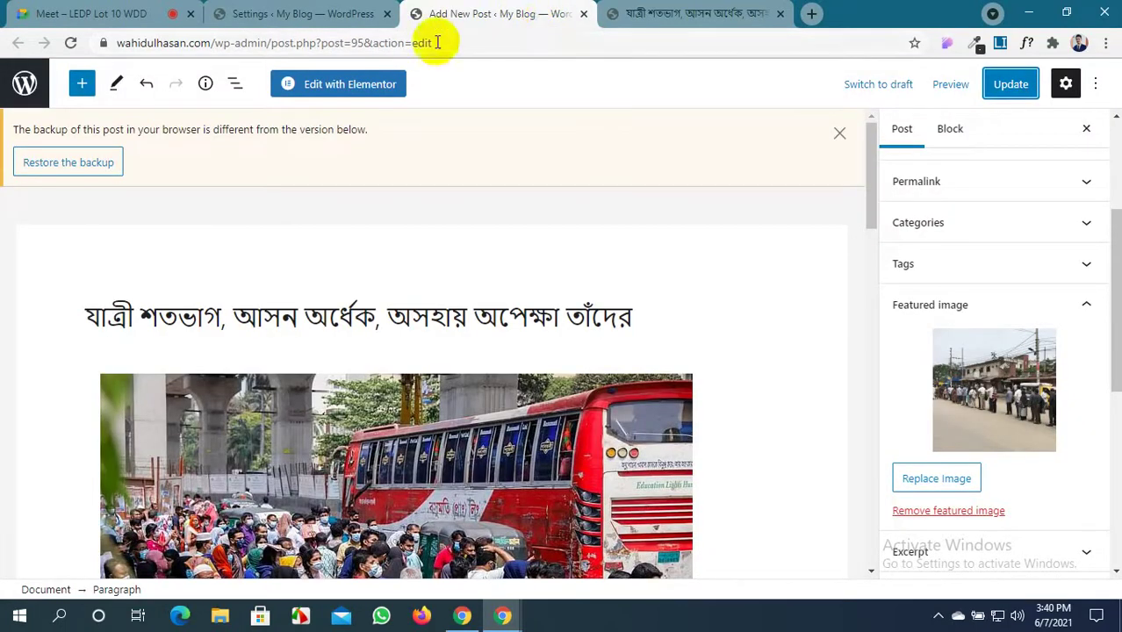
pyautogui.click(583, 13)
pyautogui.click(347, 14)
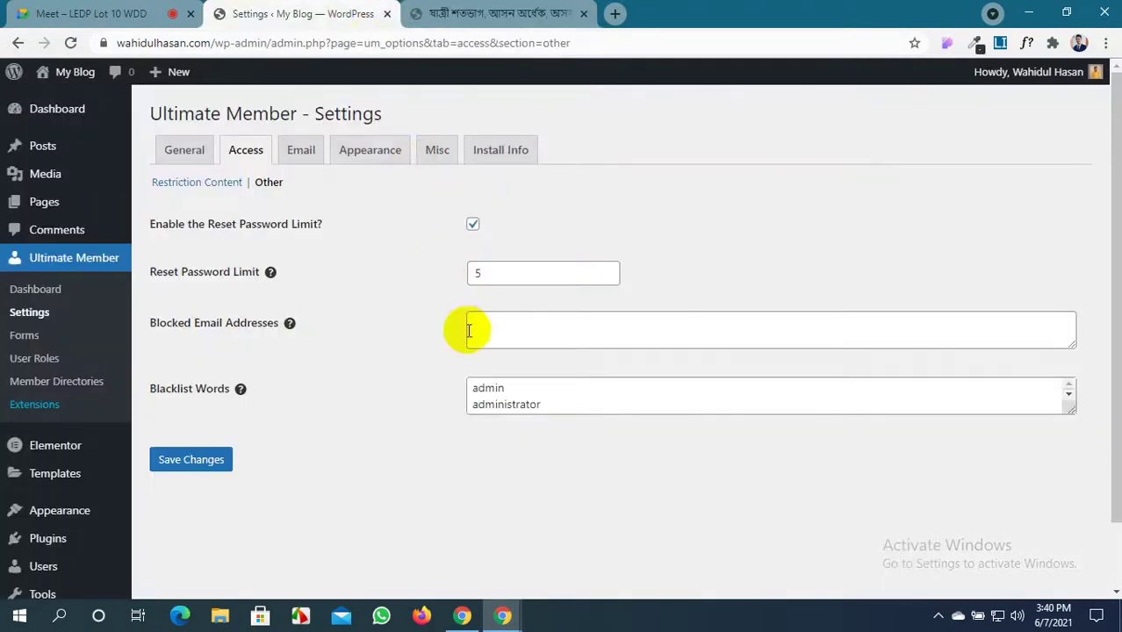
pyautogui.scroll(-1, 457, 333)
pyautogui.click(169, 387)
pyautogui.scroll(1, 422, 472)
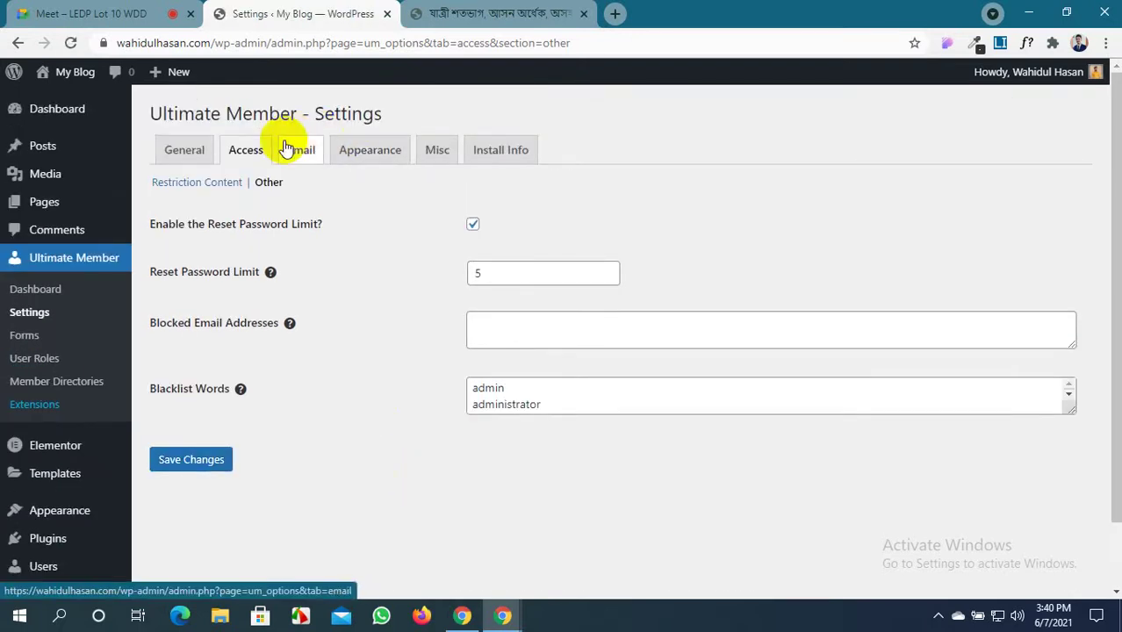
# Open the Appearance settings and choose Default Template as the Profile Default Template
pyautogui.click(369, 155)
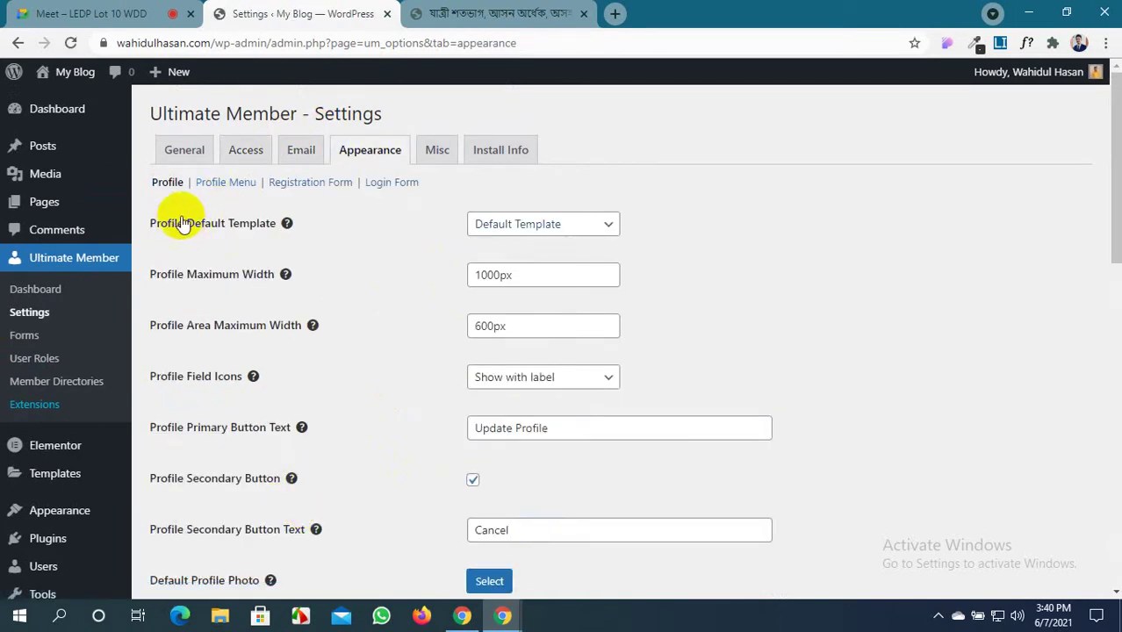
pyautogui.click(562, 230)
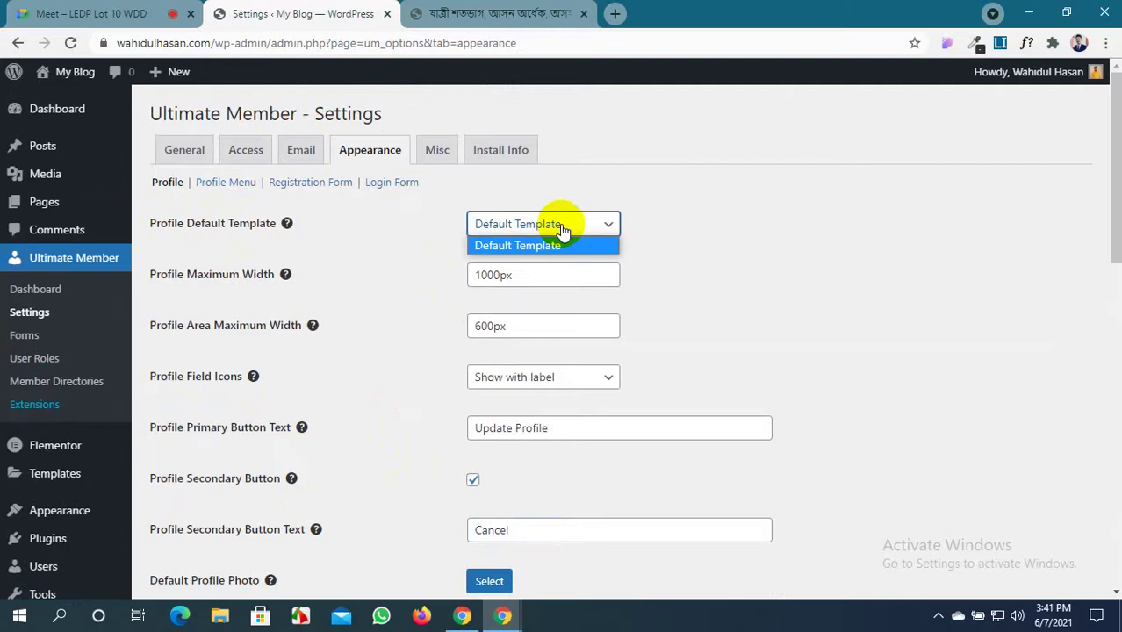
pyautogui.click(518, 244)
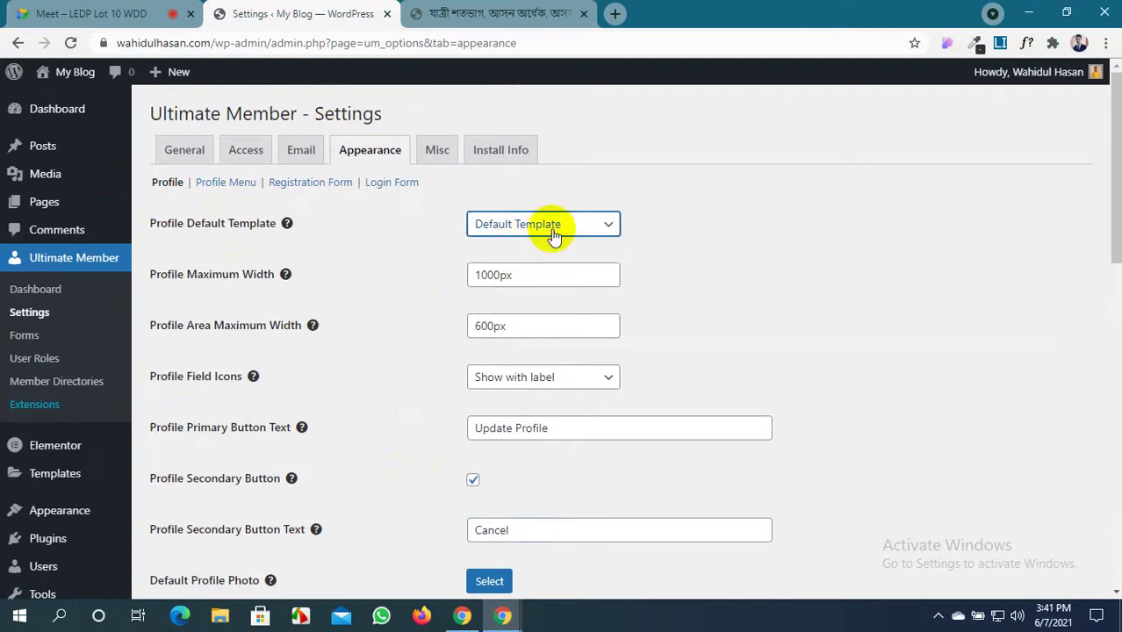
# Open the Profile page on the live site and examine its template layout and width against the Appearance settings
pyautogui.click(518, 13)
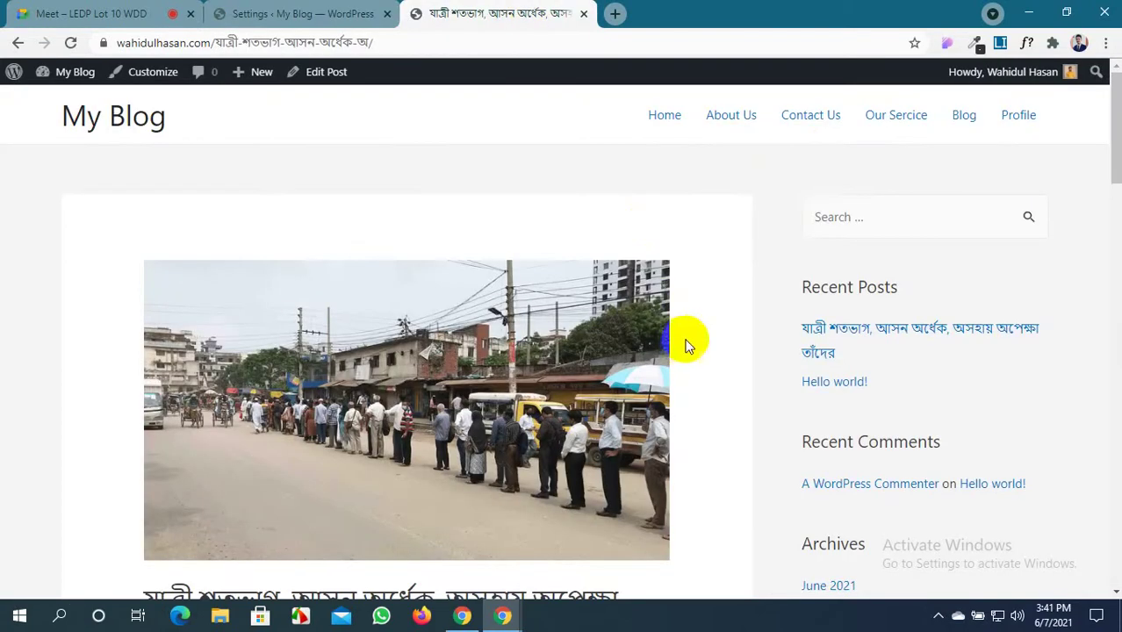
pyautogui.click(1014, 115)
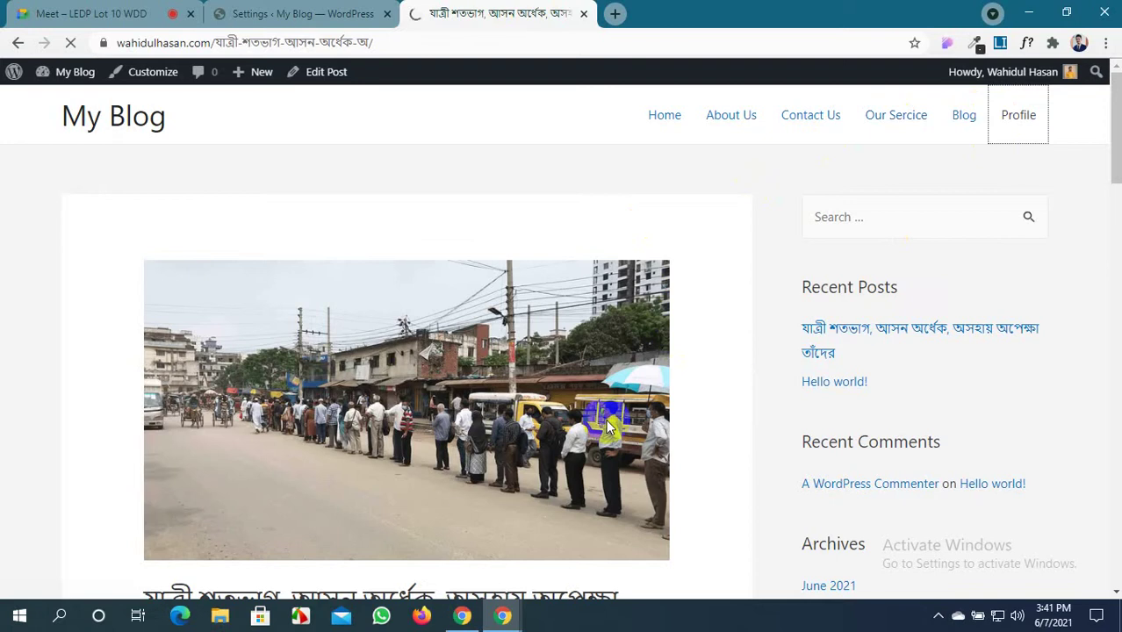
pyautogui.scroll(-5, 596, 290)
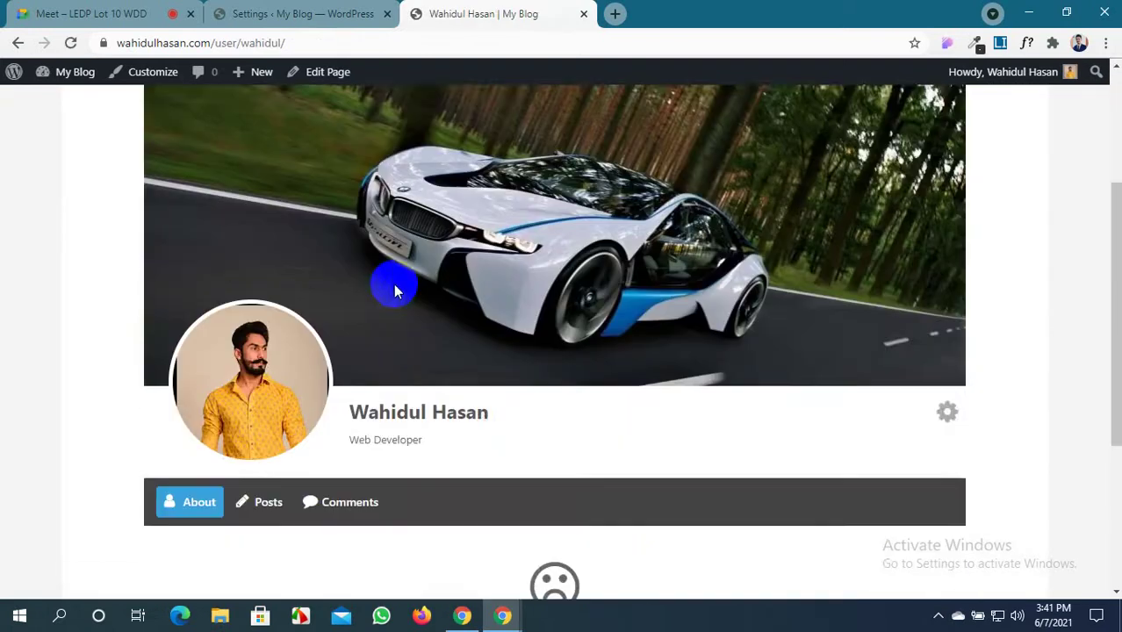
pyautogui.scroll(5, 428, 370)
pyautogui.scroll(-5, 429, 369)
pyautogui.scroll(5, 430, 369)
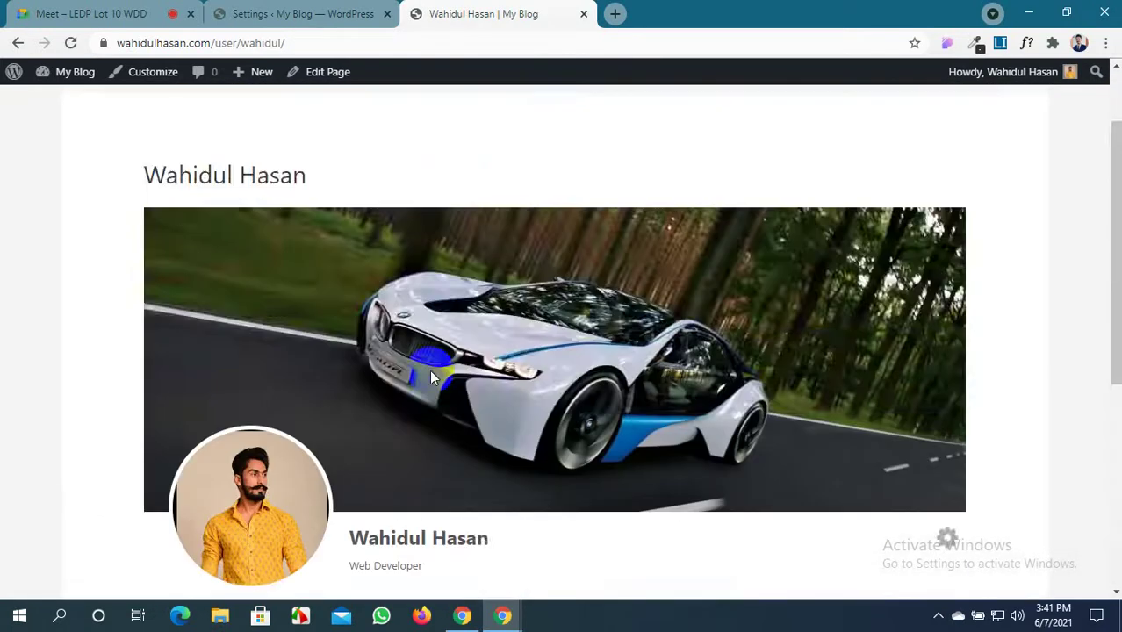
pyautogui.scroll(-4, 431, 370)
pyautogui.scroll(3, 432, 369)
pyautogui.click(368, 14)
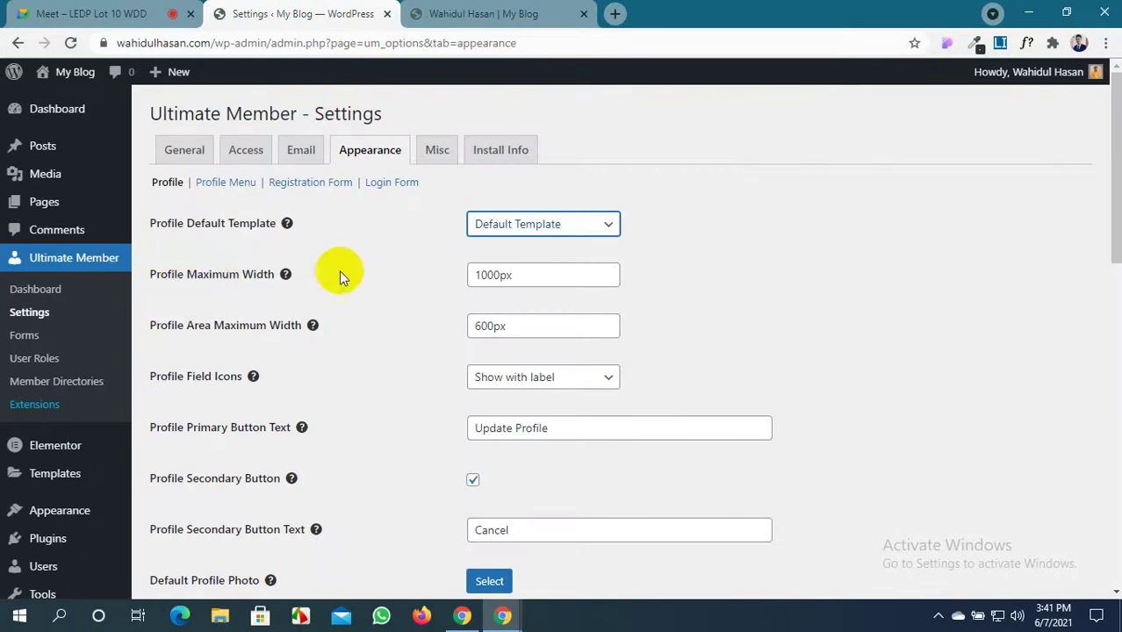
pyautogui.click(456, 13)
pyautogui.scroll(2, 519, 300)
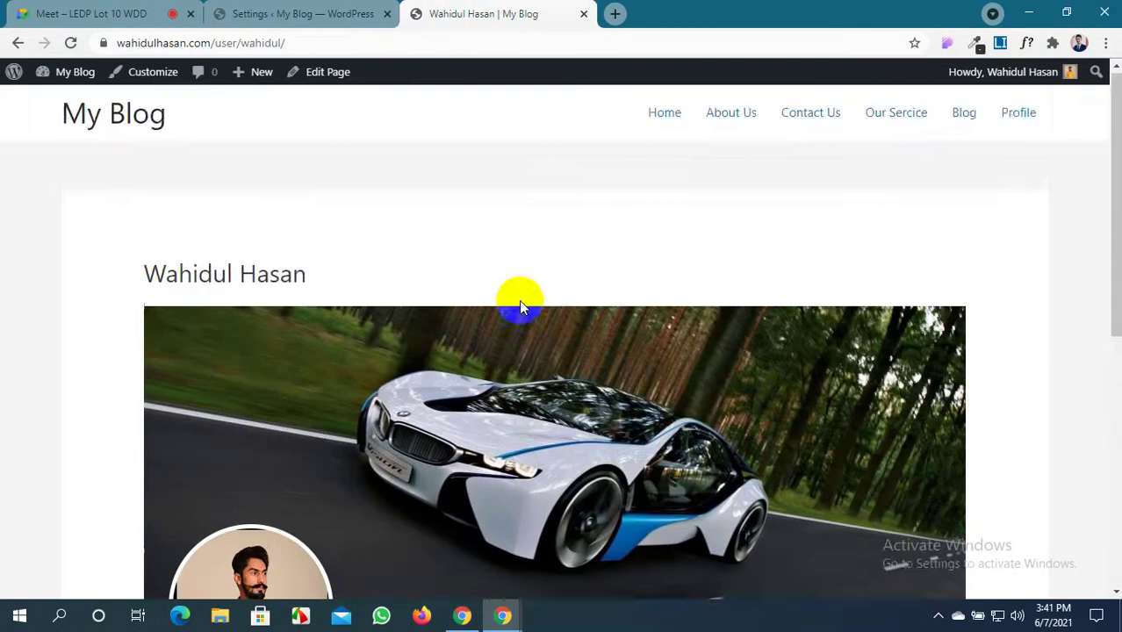
pyautogui.scroll(-4, 519, 300)
pyautogui.scroll(2, 364, 201)
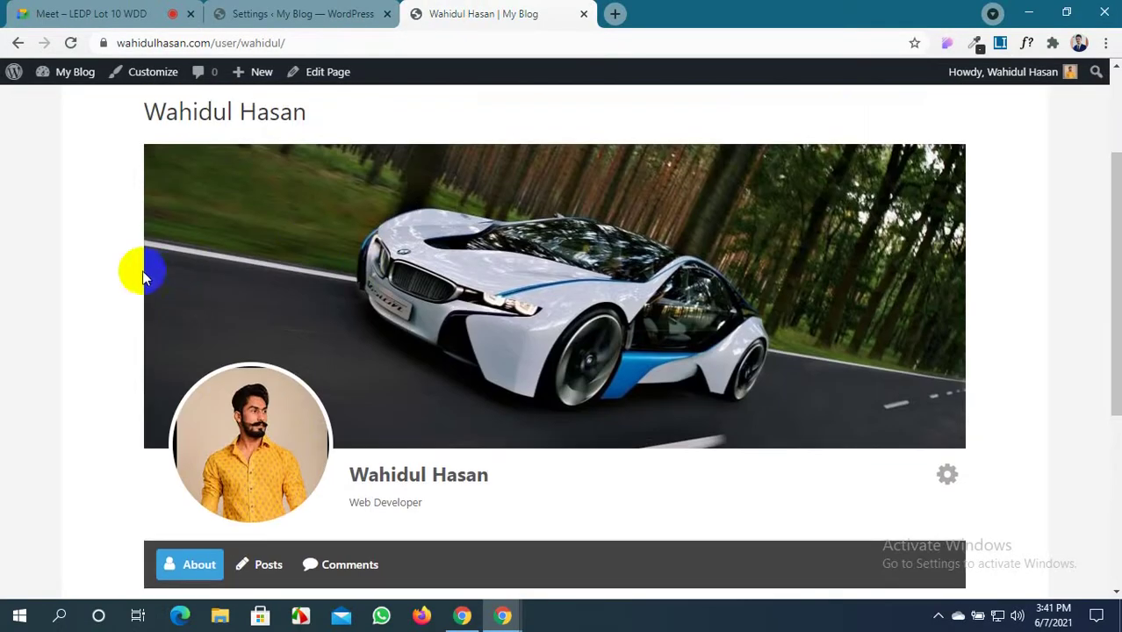
# Return to the Appearance settings and set the Profile Maximum Width to 1200px
pyautogui.click(306, 13)
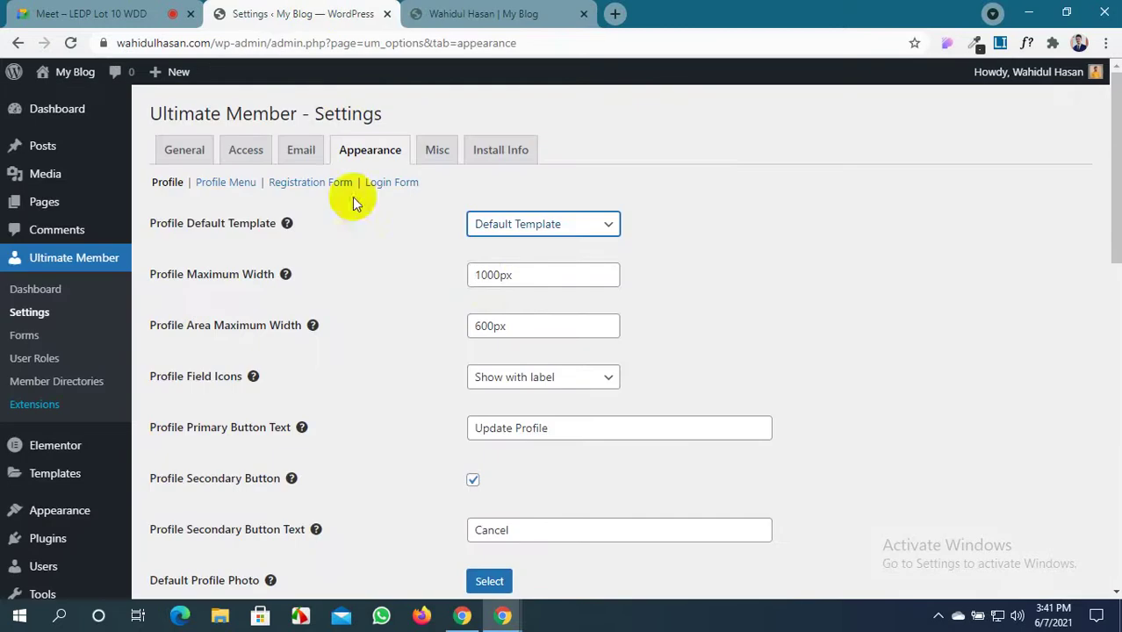
pyautogui.click(485, 274)
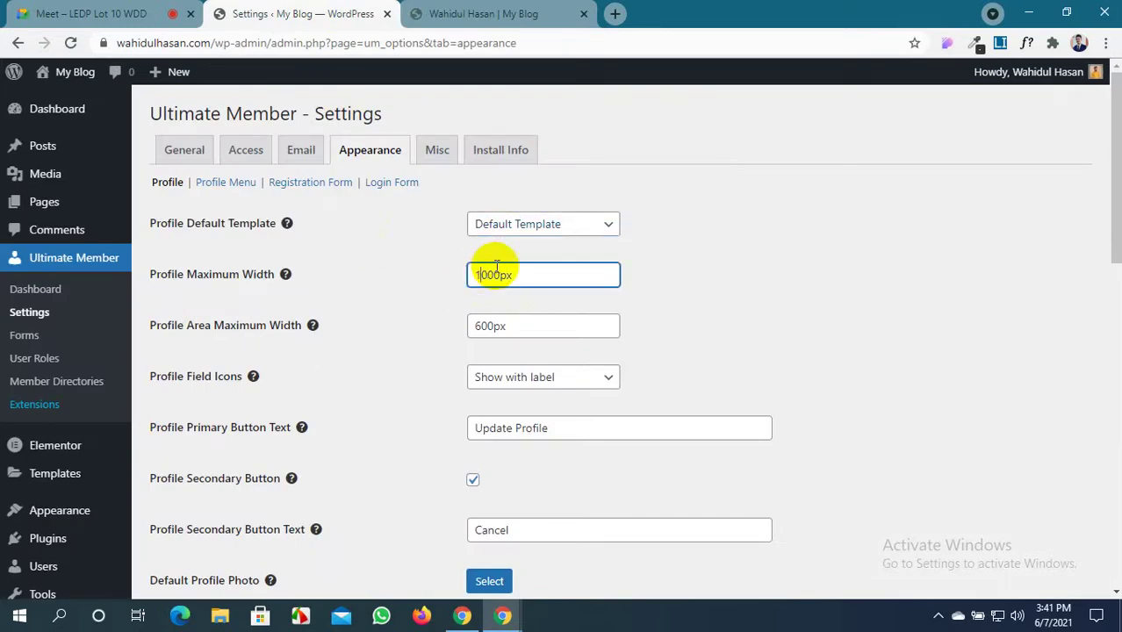
pyautogui.press('Delete')
pyautogui.write('2')
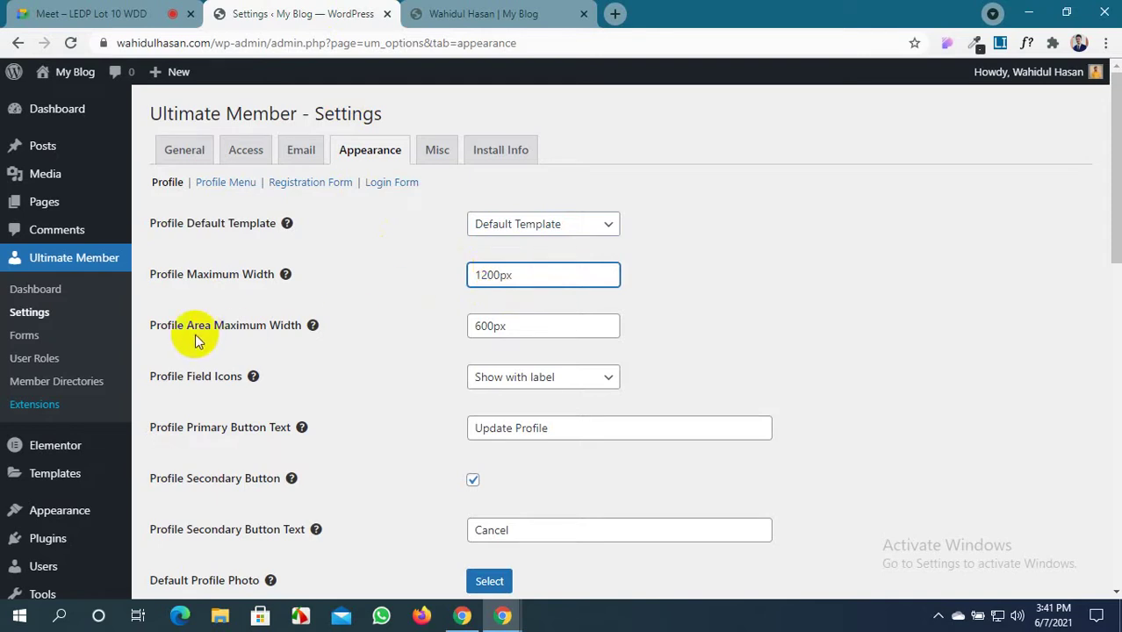
# Save the Appearance settings and reload the live profile page to check the new profile width
pyautogui.scroll(-10, 361, 450)
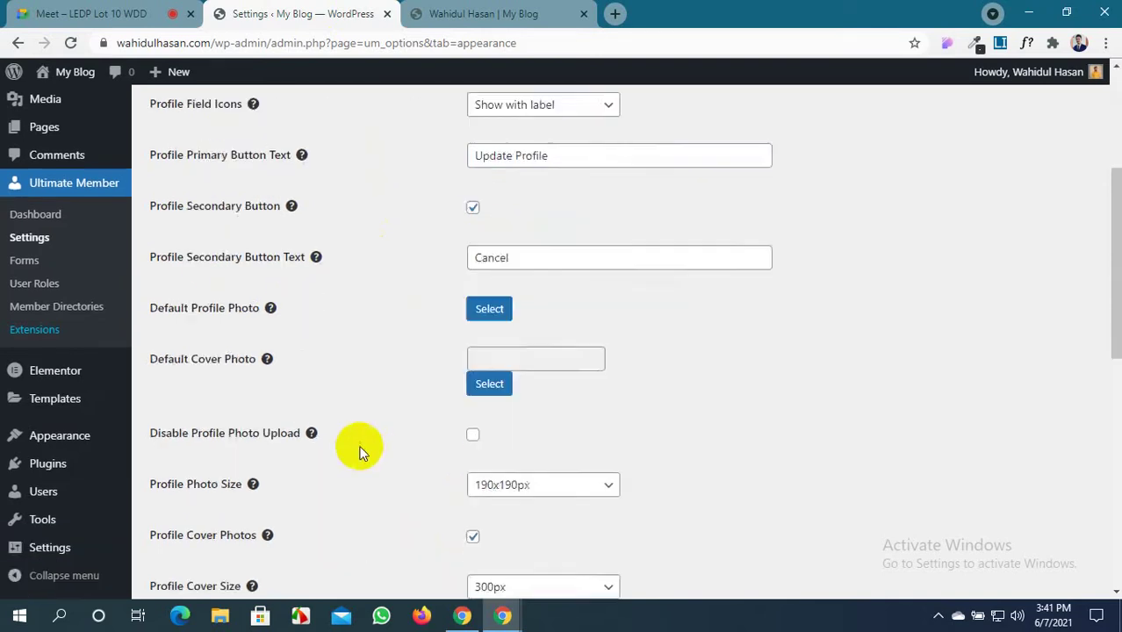
pyautogui.click(195, 515)
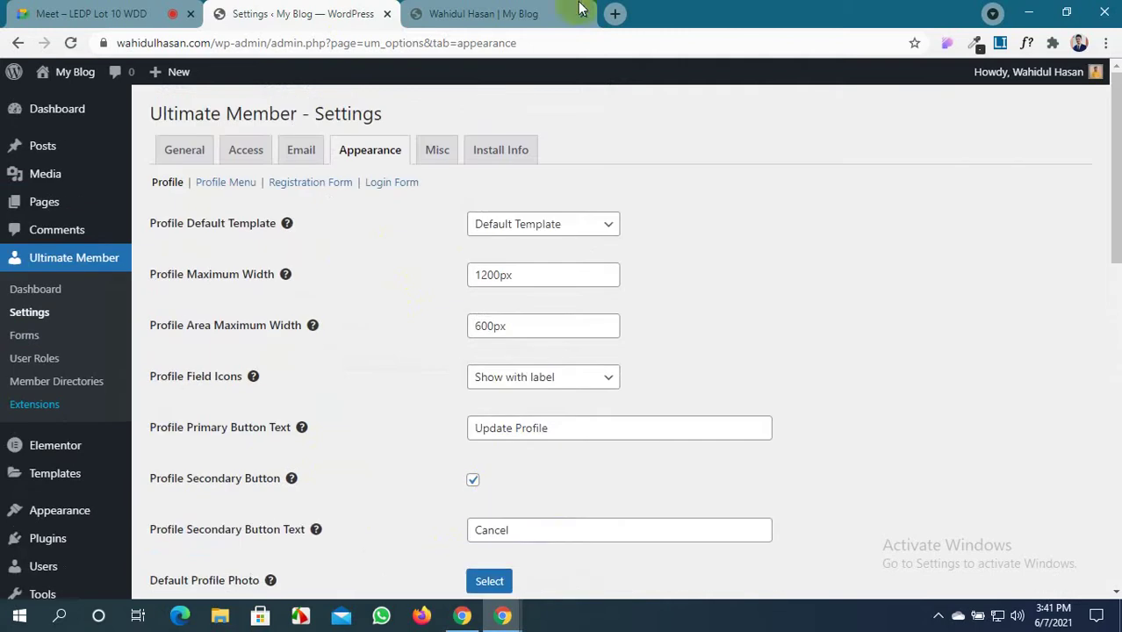
pyautogui.click(483, 14)
pyautogui.click(71, 42)
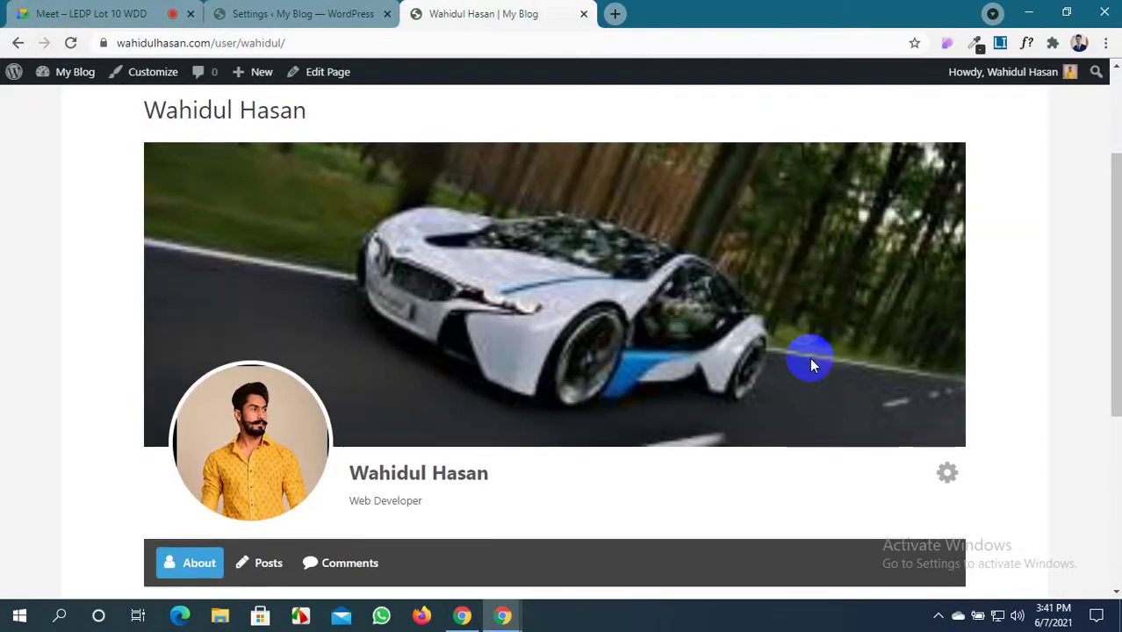
pyautogui.scroll(-4, 808, 360)
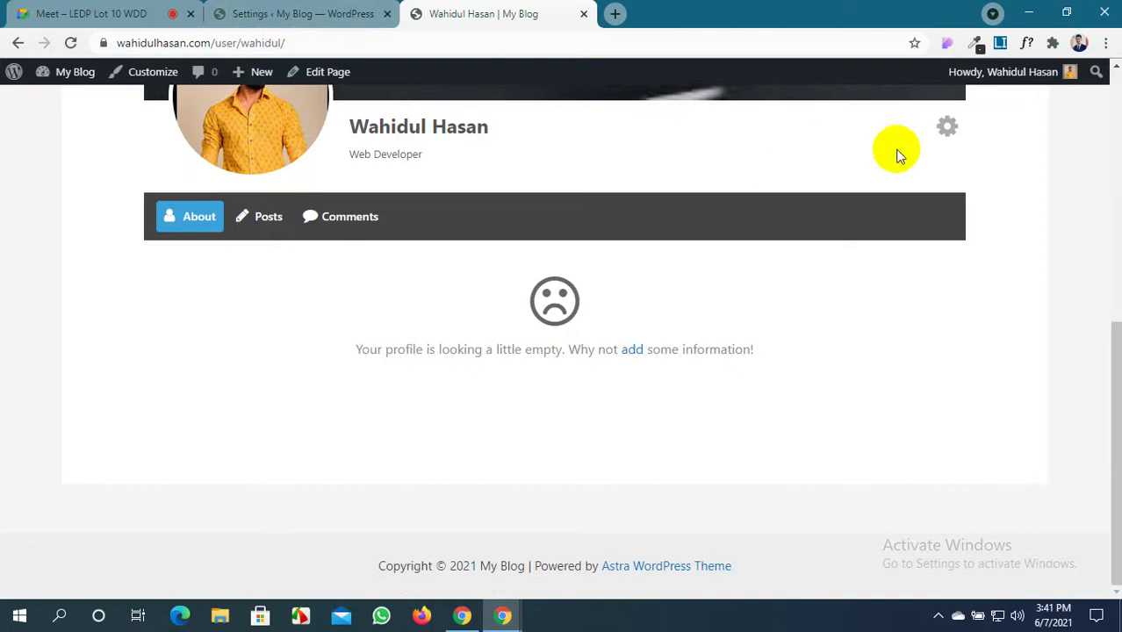
# Open the live profile in edit mode and compare its layout with the Profile Area Maximum Width setting
pyautogui.click(947, 127)
pyautogui.click(943, 156)
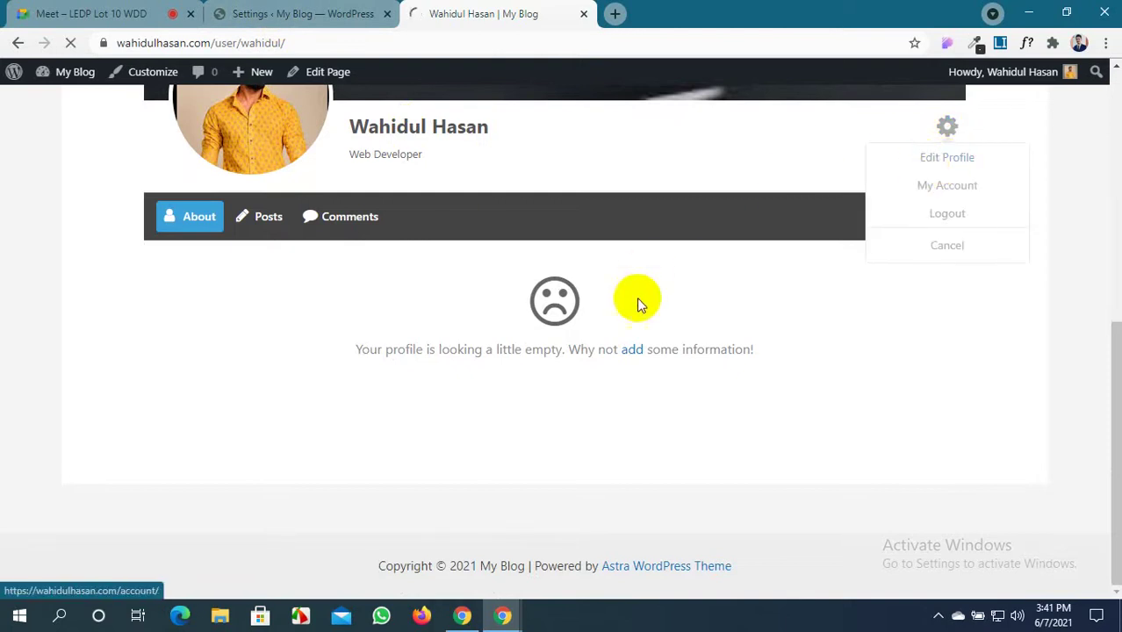
pyautogui.scroll(-5, 632, 315)
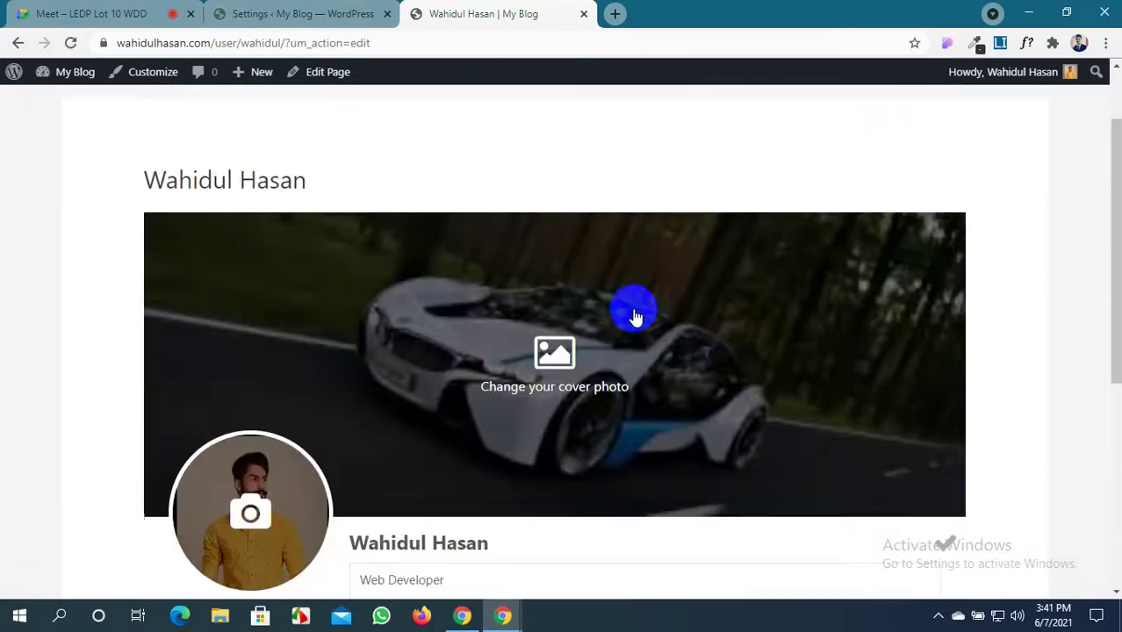
pyautogui.scroll(3, 632, 314)
pyautogui.click(320, 12)
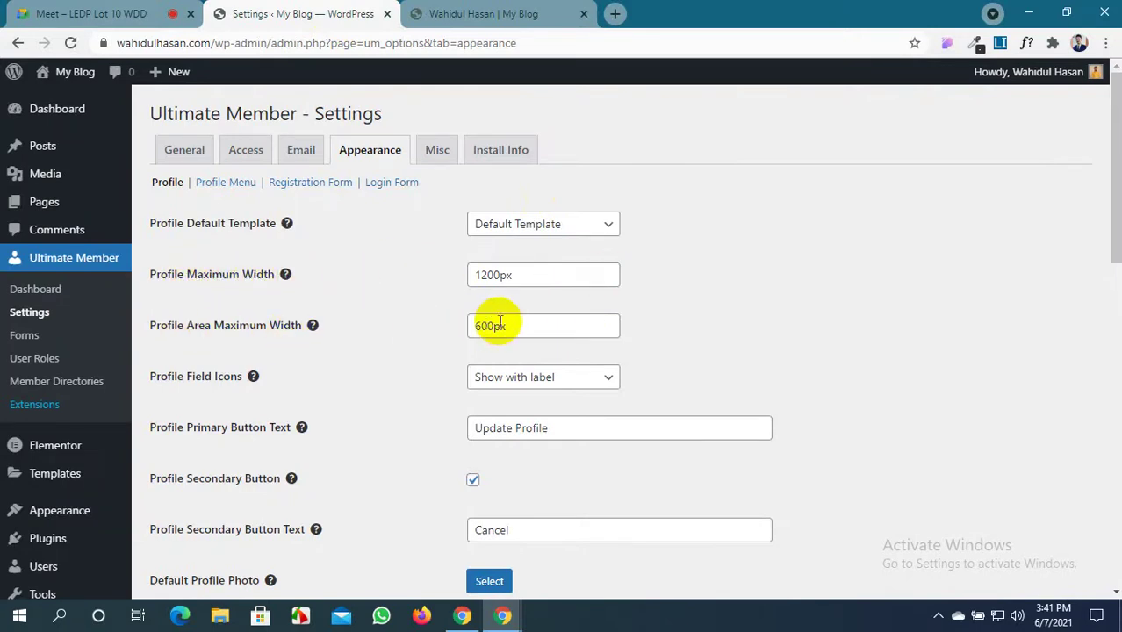
# Review the live profile's edit form and submit it as is to update the profile
pyautogui.click(518, 10)
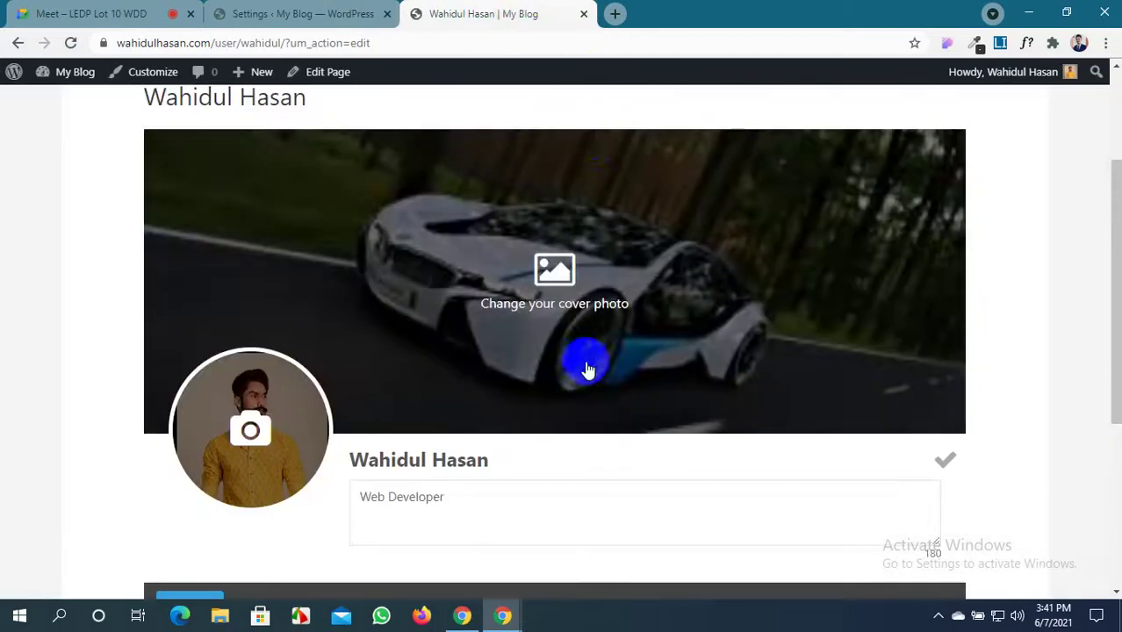
pyautogui.scroll(-4, 586, 366)
pyautogui.scroll(2, 875, 344)
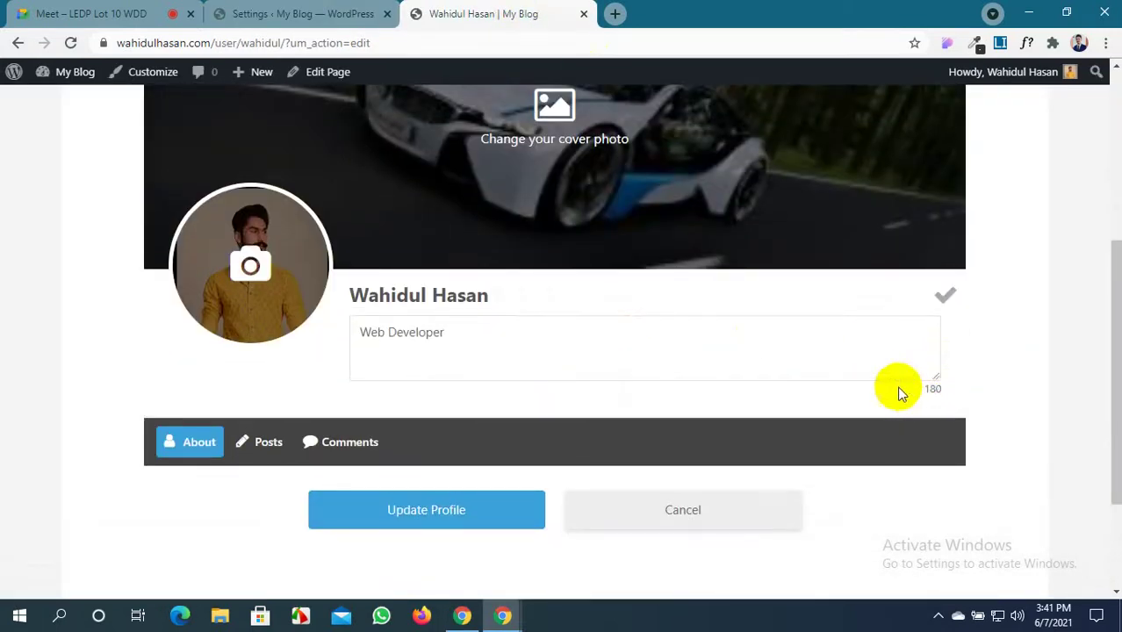
pyautogui.scroll(3, 897, 390)
pyautogui.scroll(-4, 896, 386)
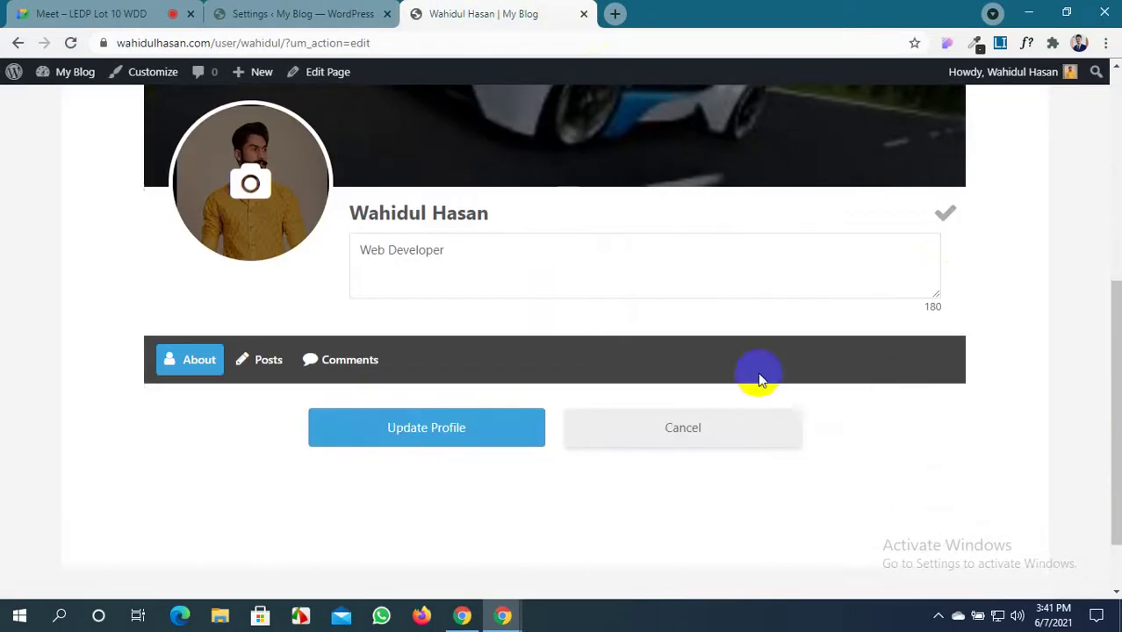
pyautogui.click(428, 426)
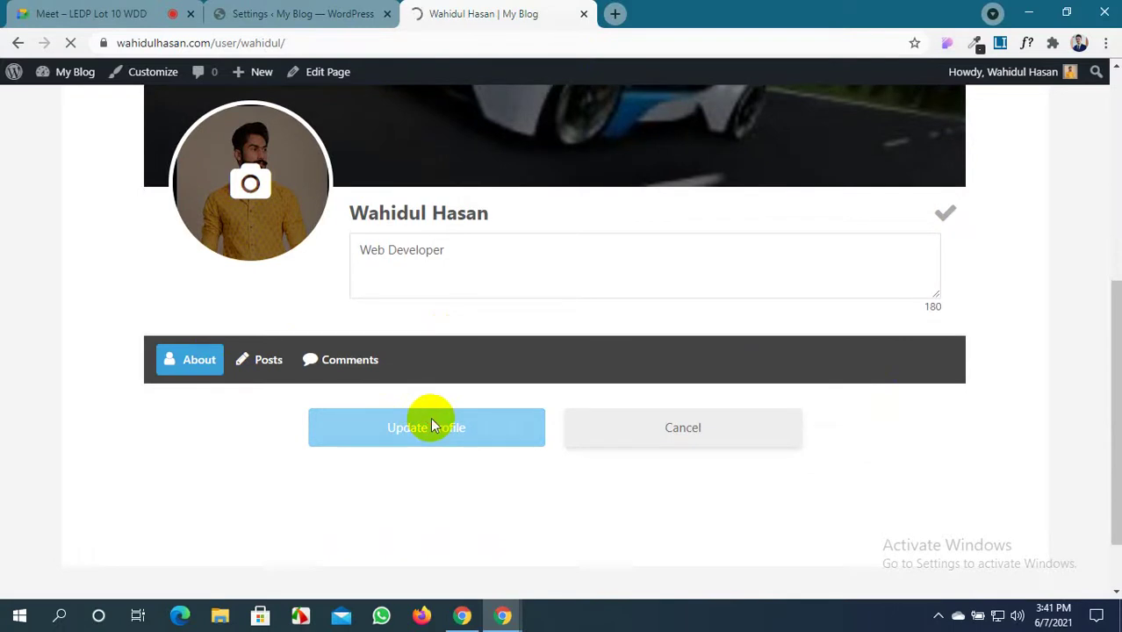
pyautogui.scroll(-5, 956, 381)
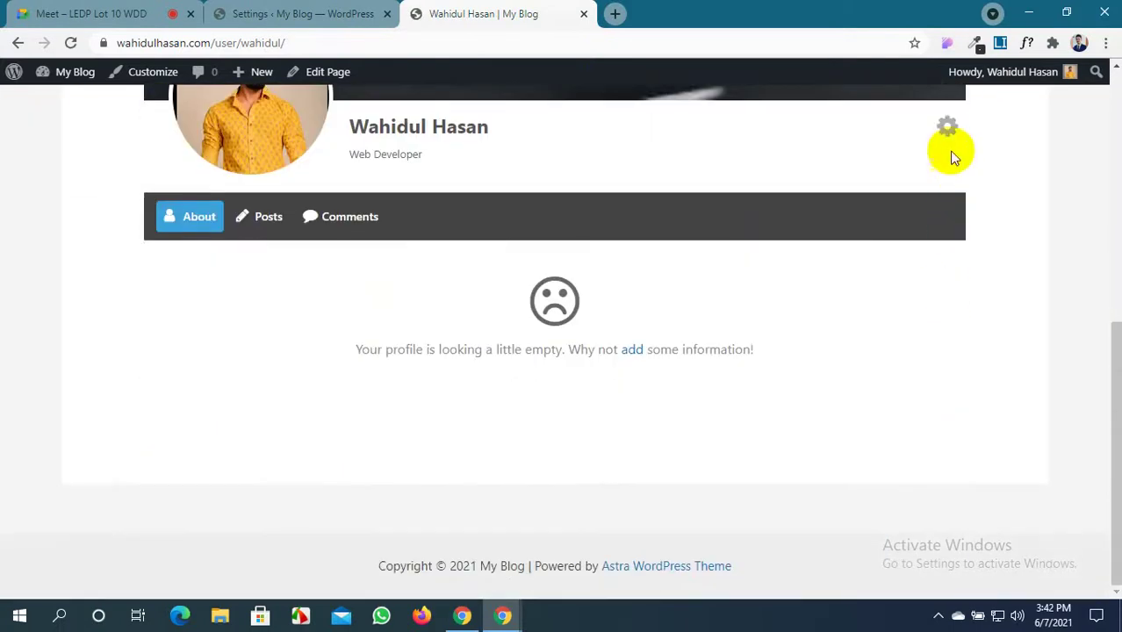
# Open the My Account page from the live profile and examine the account form's fields and width
pyautogui.click(944, 129)
pyautogui.click(929, 181)
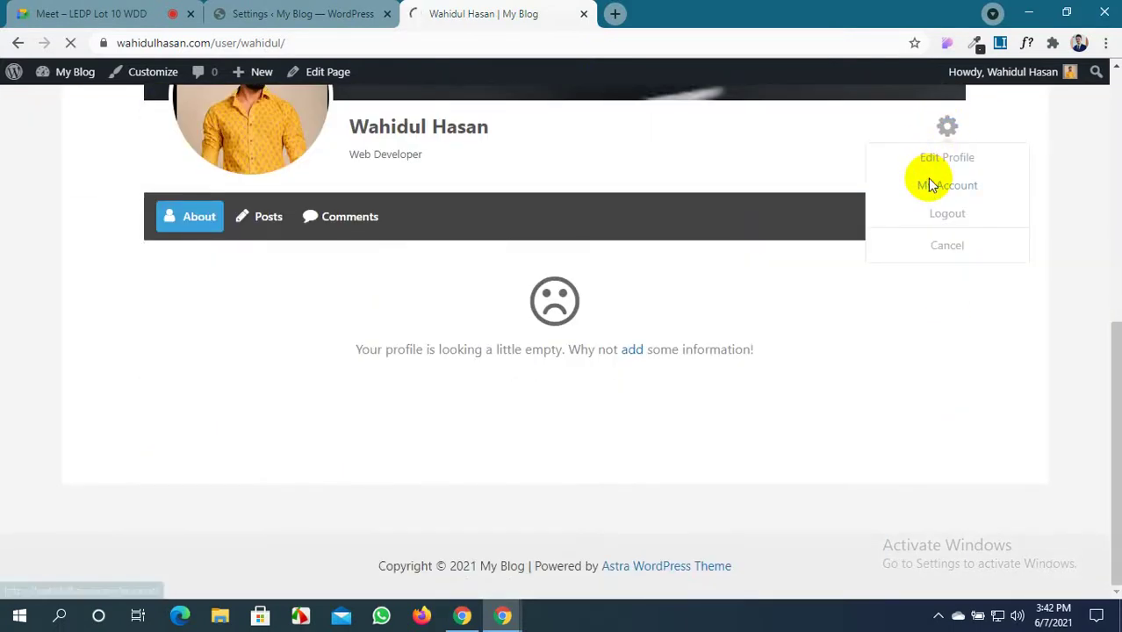
pyautogui.scroll(-4, 438, 376)
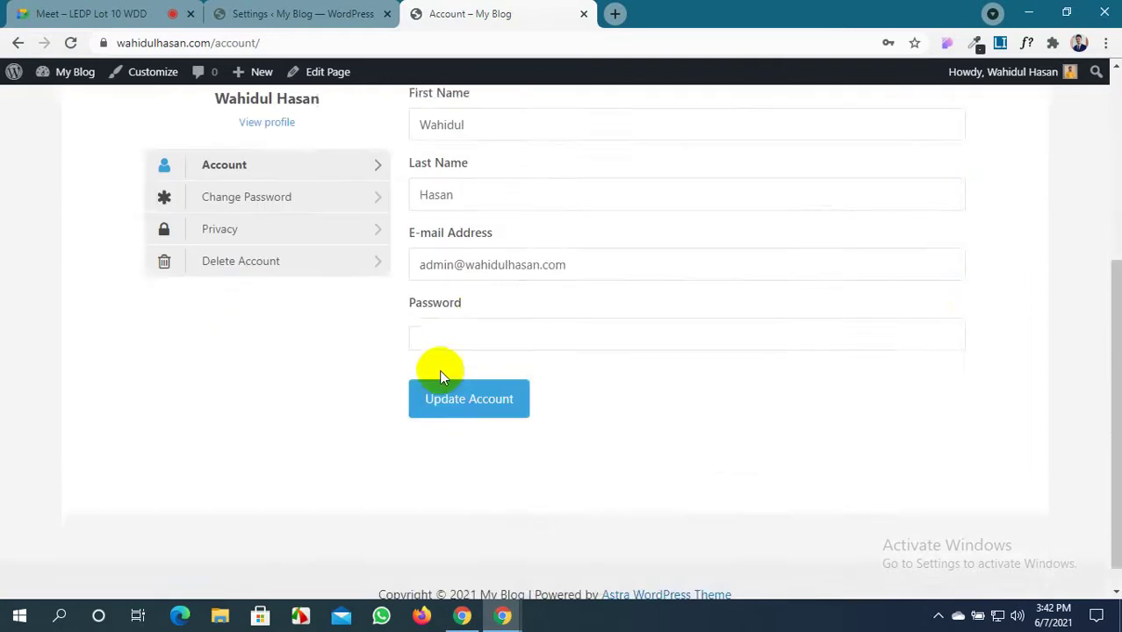
pyautogui.scroll(2, 483, 400)
pyautogui.scroll(-2, 483, 404)
pyautogui.click(469, 399)
# Set the Profile Area Maximum Width to 1000px and save the Appearance settings
pyautogui.click(303, 13)
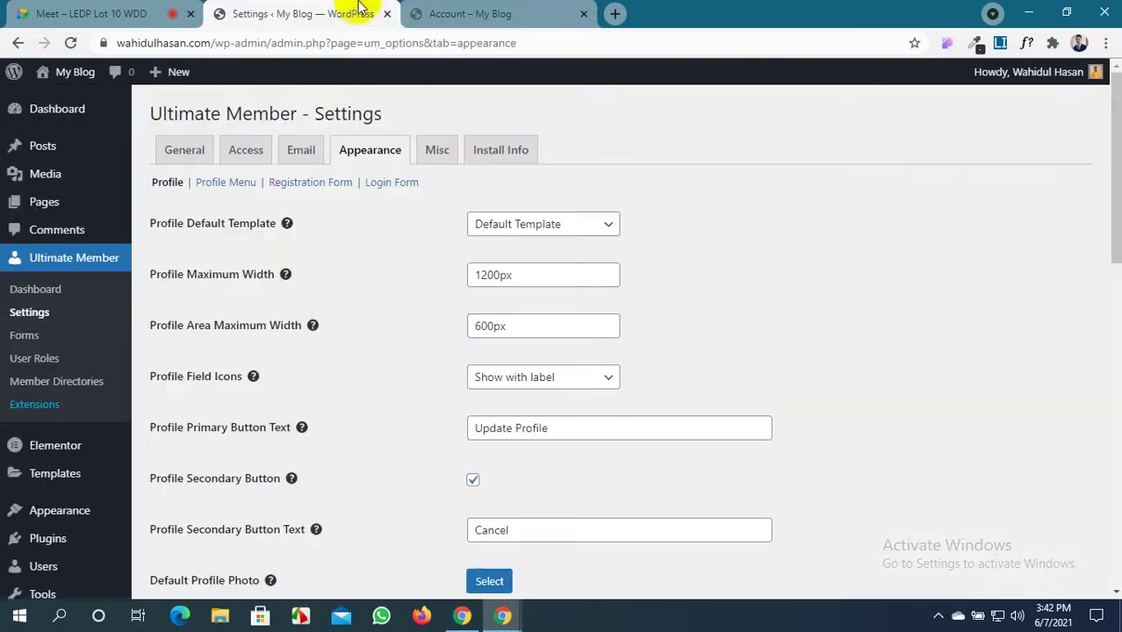
pyautogui.click(481, 325)
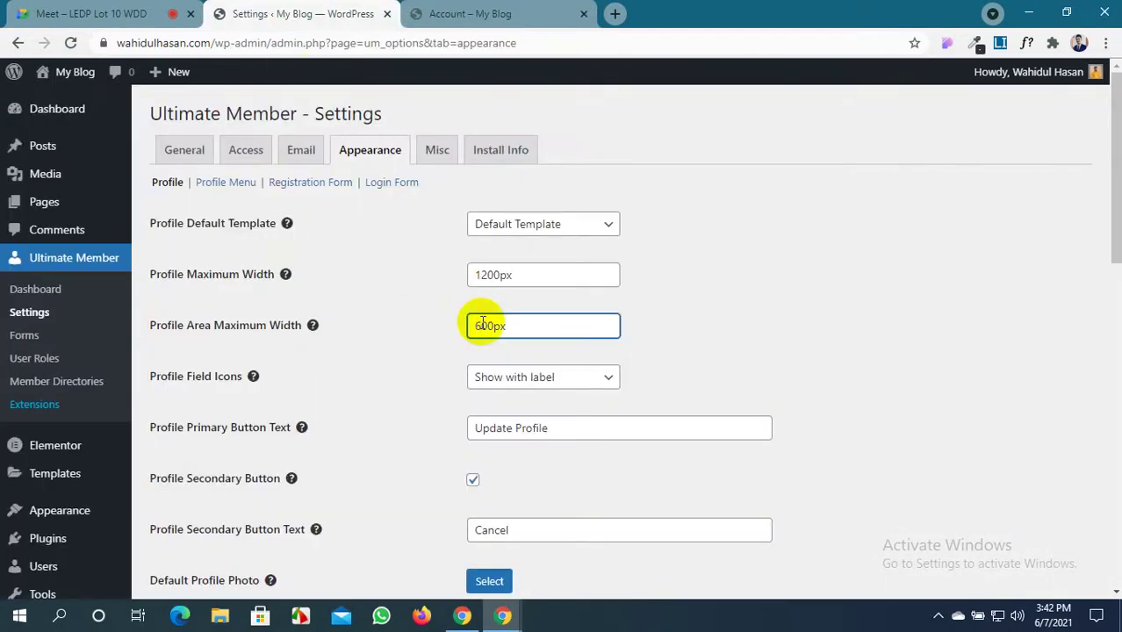
pyautogui.press('BackSpace')
pyautogui.scroll(-3, 369, 392)
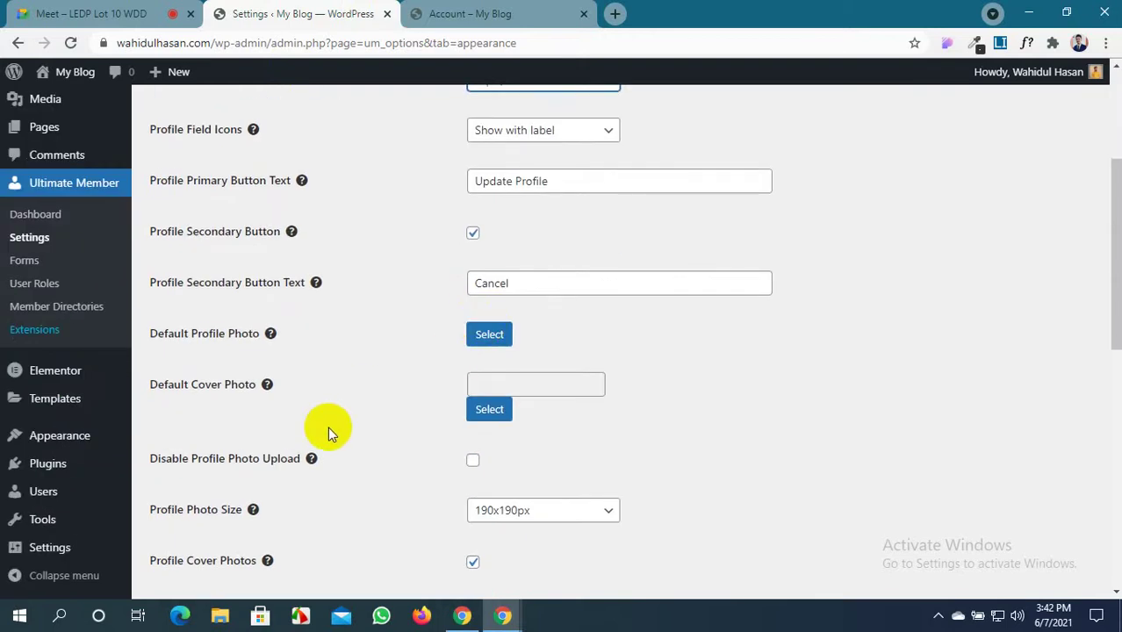
pyautogui.scroll(2, 328, 427)
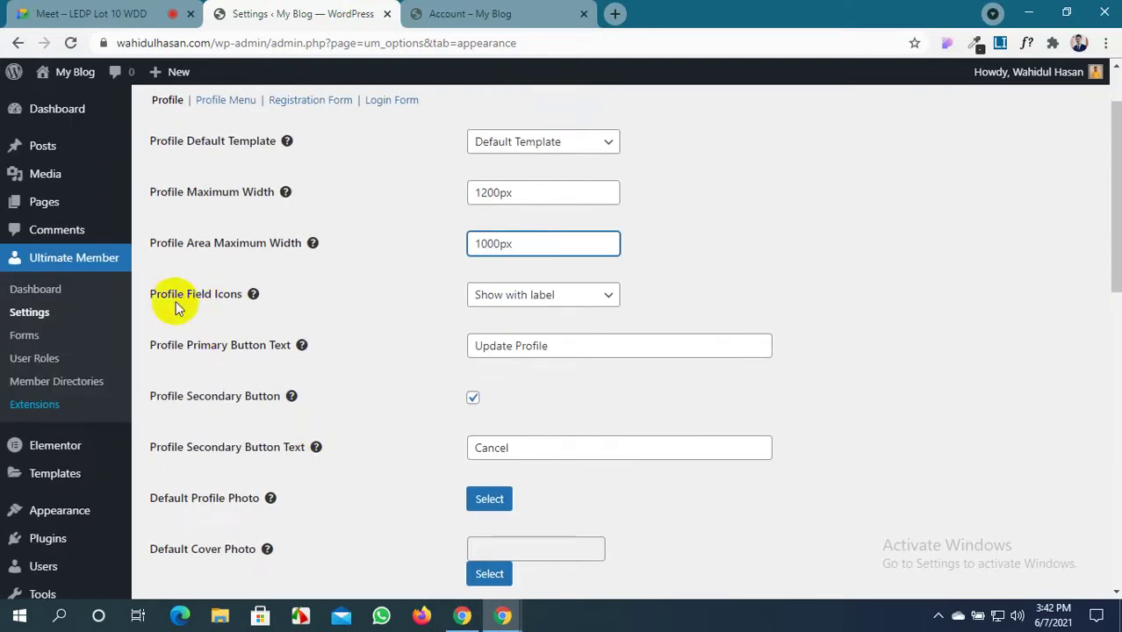
pyautogui.click(492, 14)
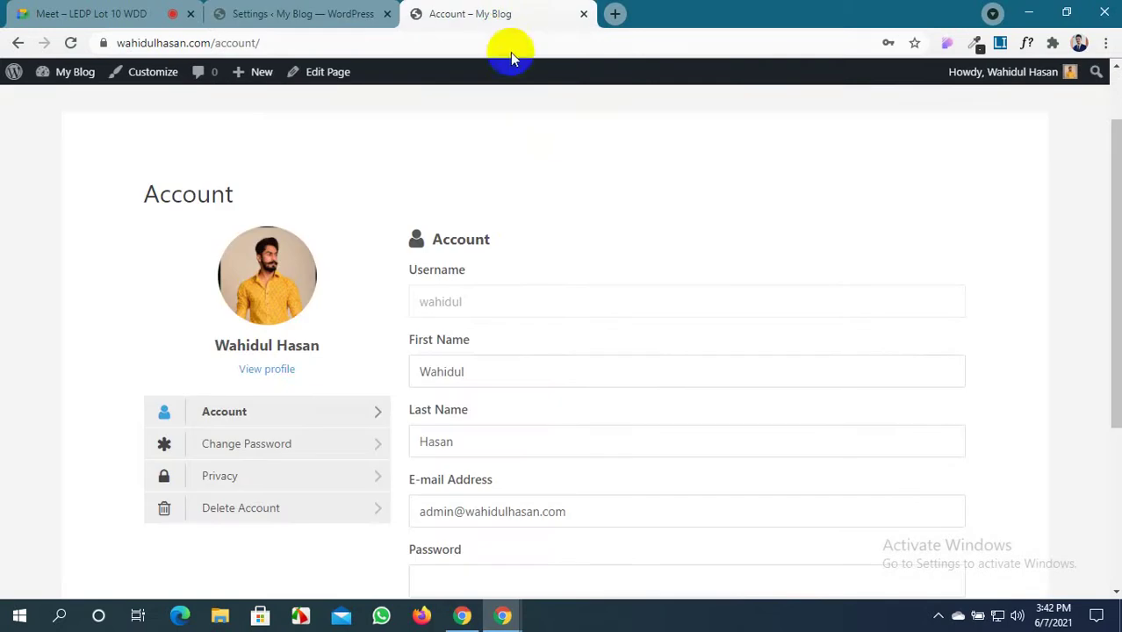
pyautogui.click(355, 17)
pyautogui.scroll(-3, 361, 529)
pyautogui.scroll(-8, 253, 538)
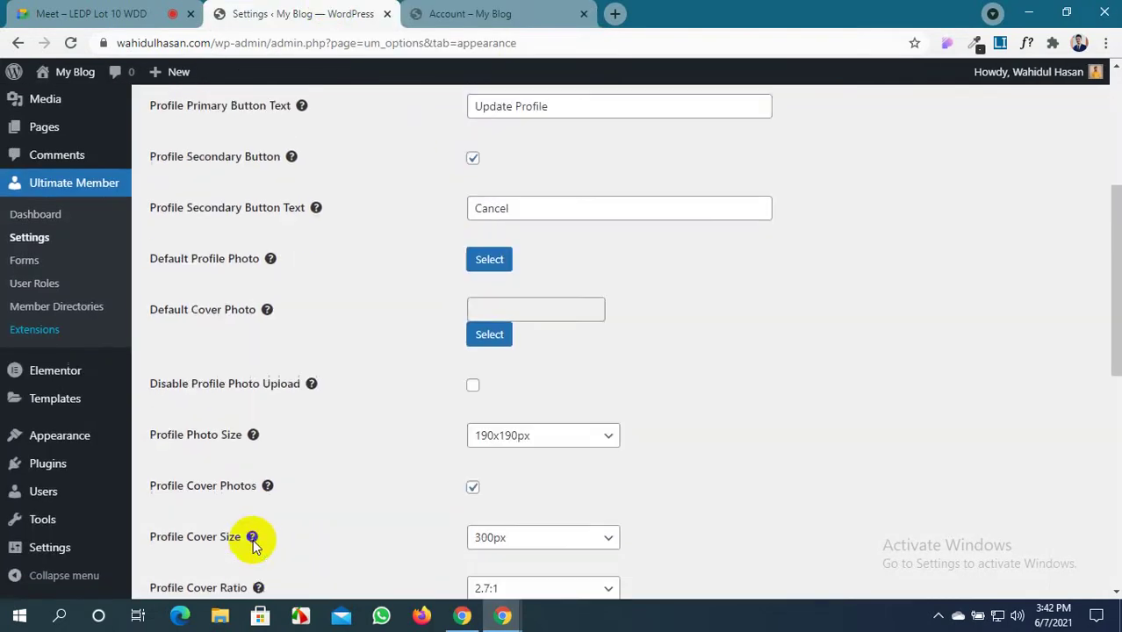
pyautogui.click(221, 515)
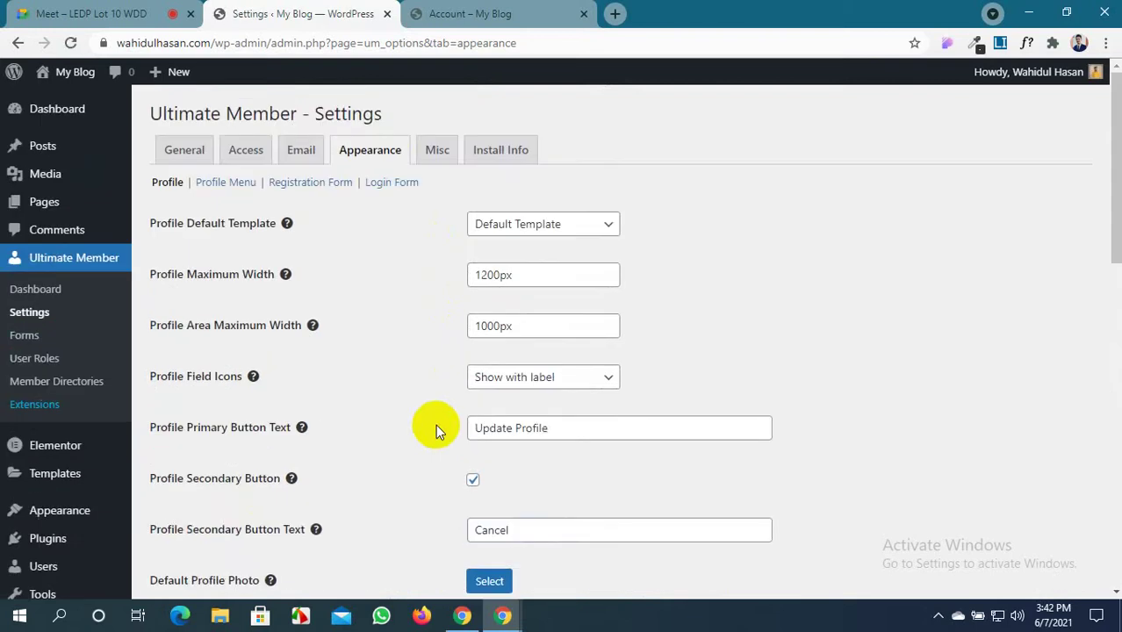
# Examine the icon and field labels on the live account page against the Profile Field Icons setting
pyautogui.click(472, 13)
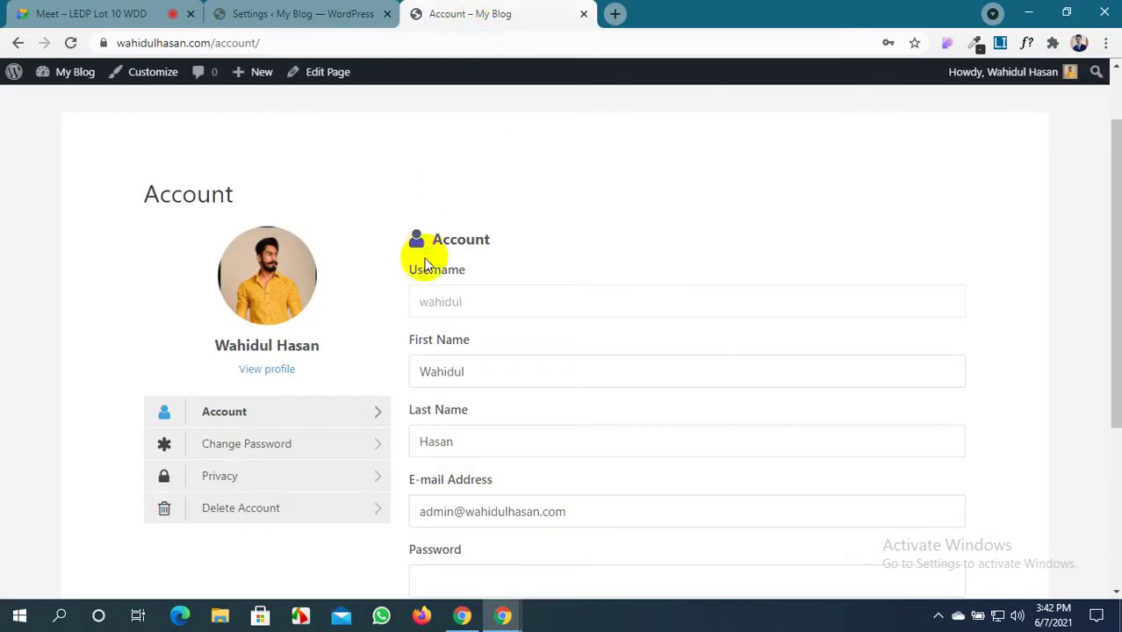
pyautogui.click(427, 244)
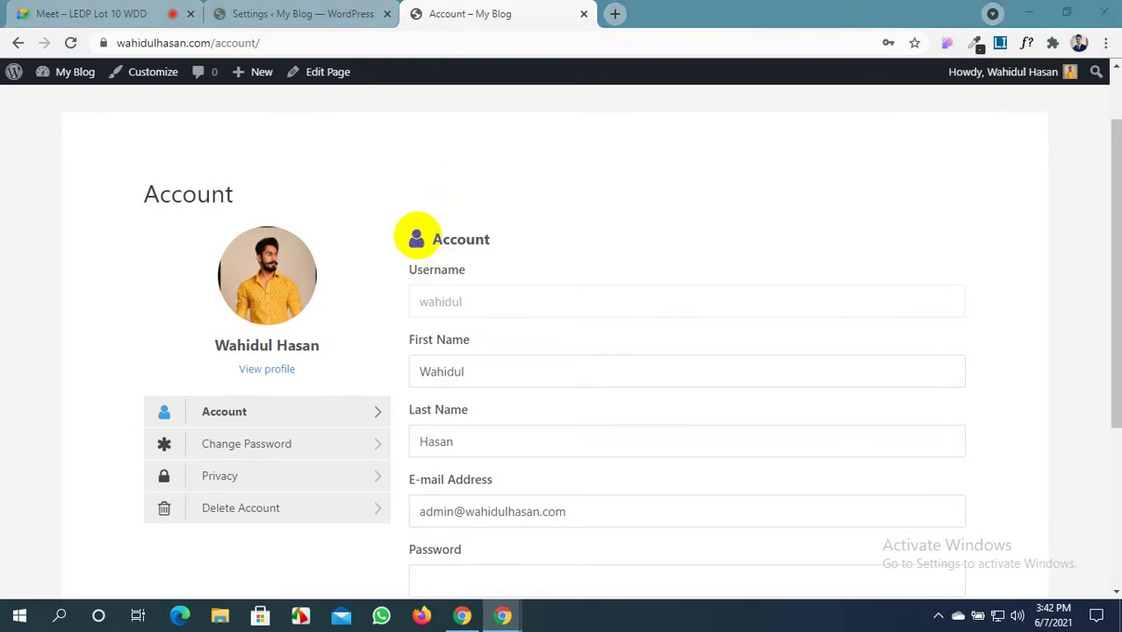
pyautogui.click(412, 235)
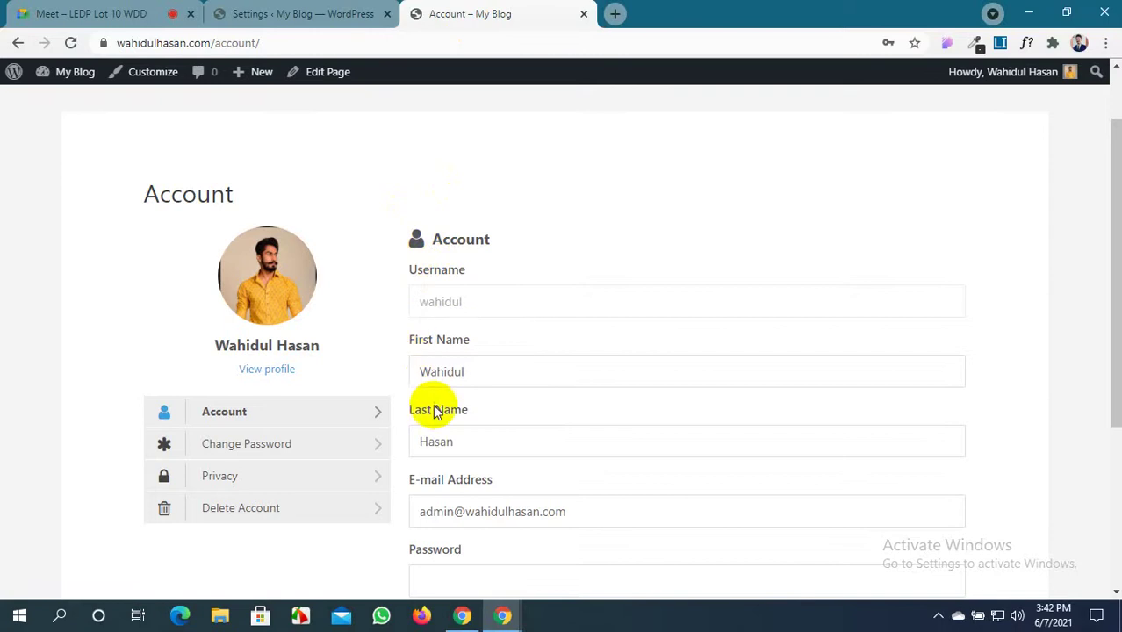
pyautogui.scroll(-2, 402, 408)
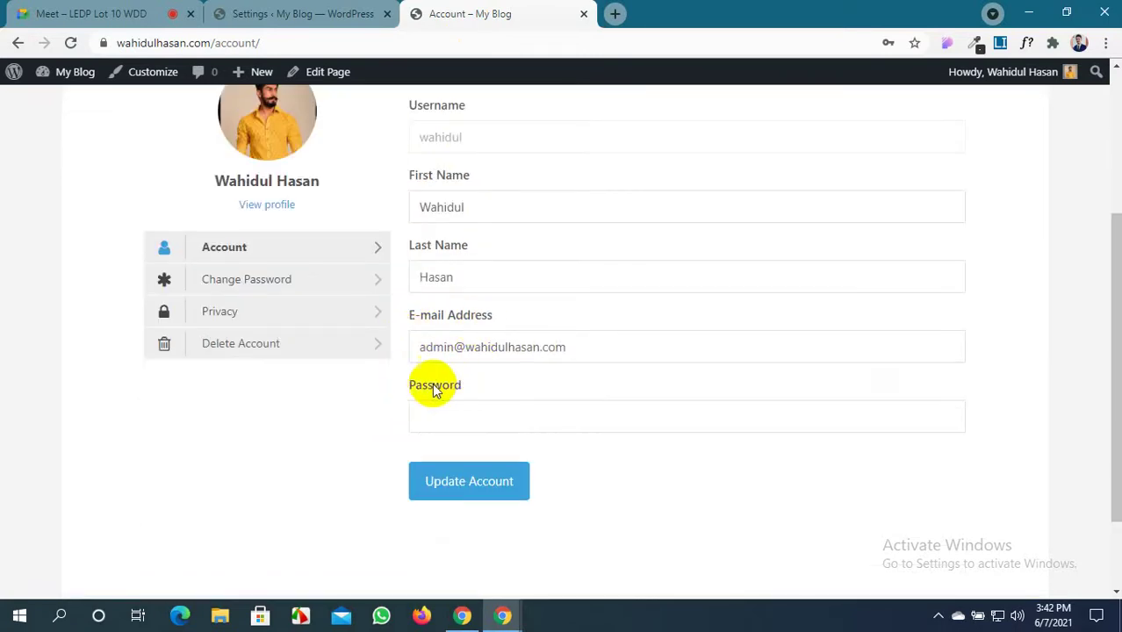
pyautogui.scroll(1, 392, 407)
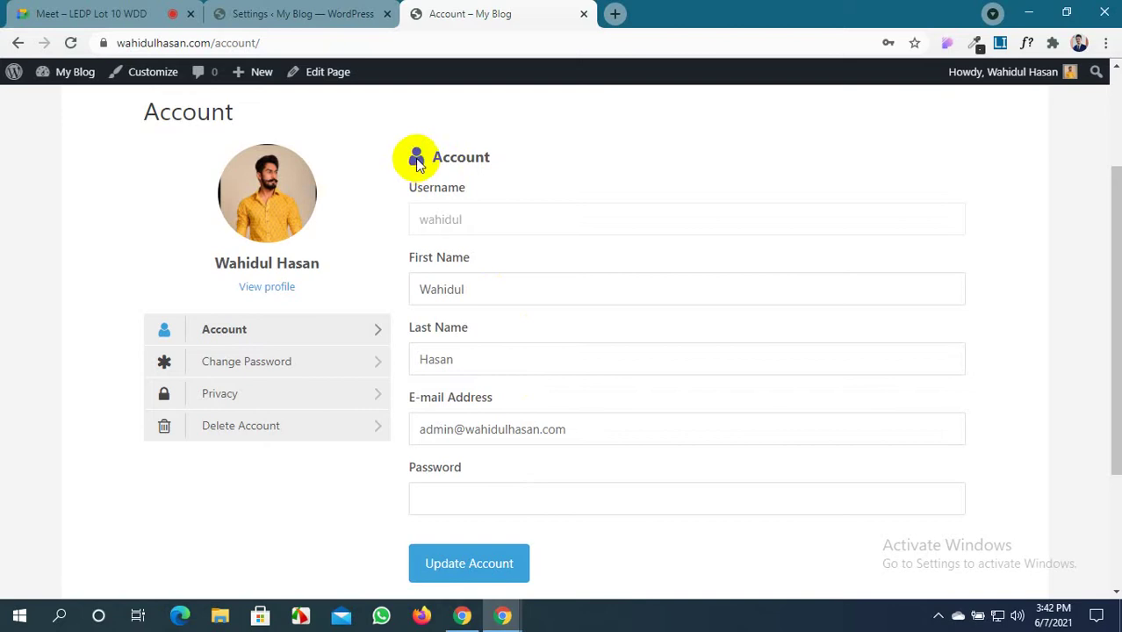
pyautogui.hotkey('ctrl', 'shift', 'Tab')
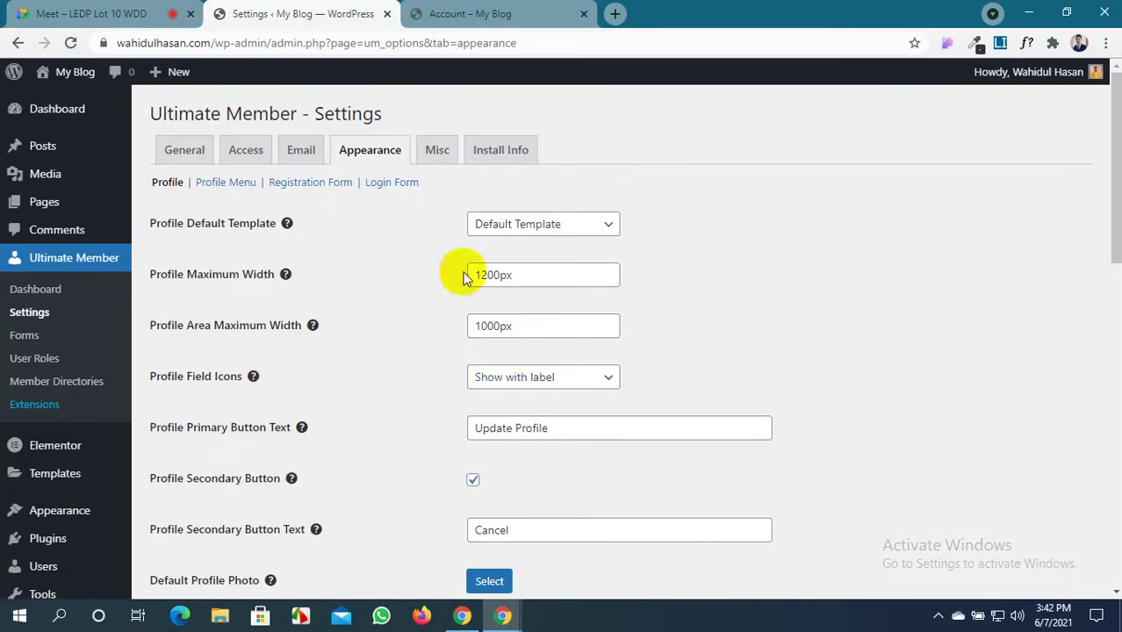
pyautogui.click(448, 13)
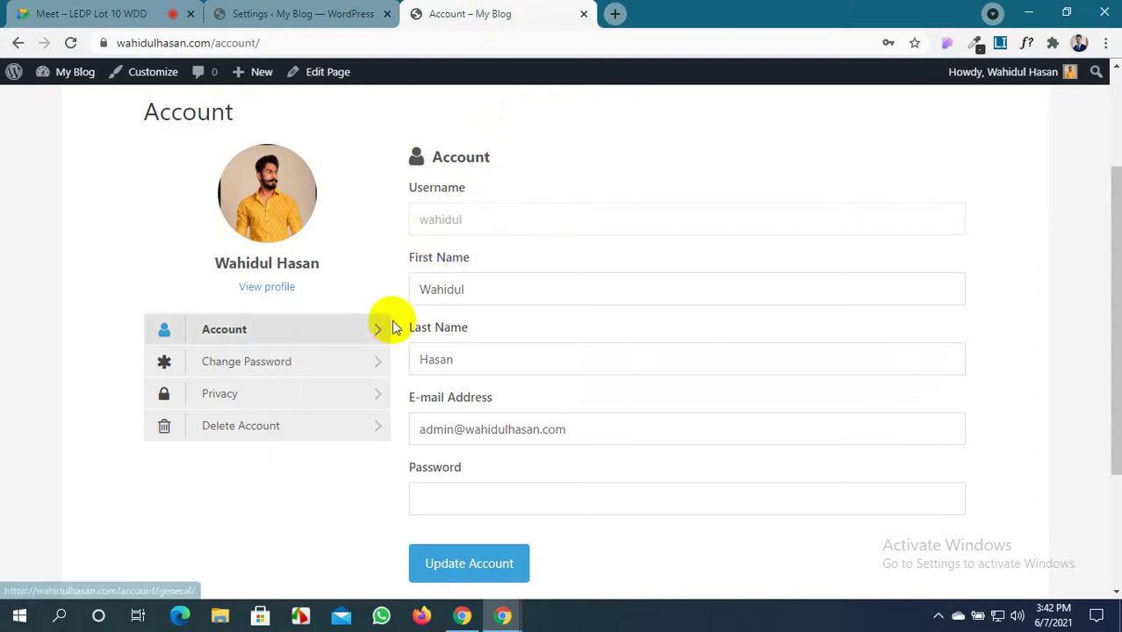
# Try Show inside text field for the Profile Field Icons and check where icons would sit in the account form
pyautogui.click(343, 13)
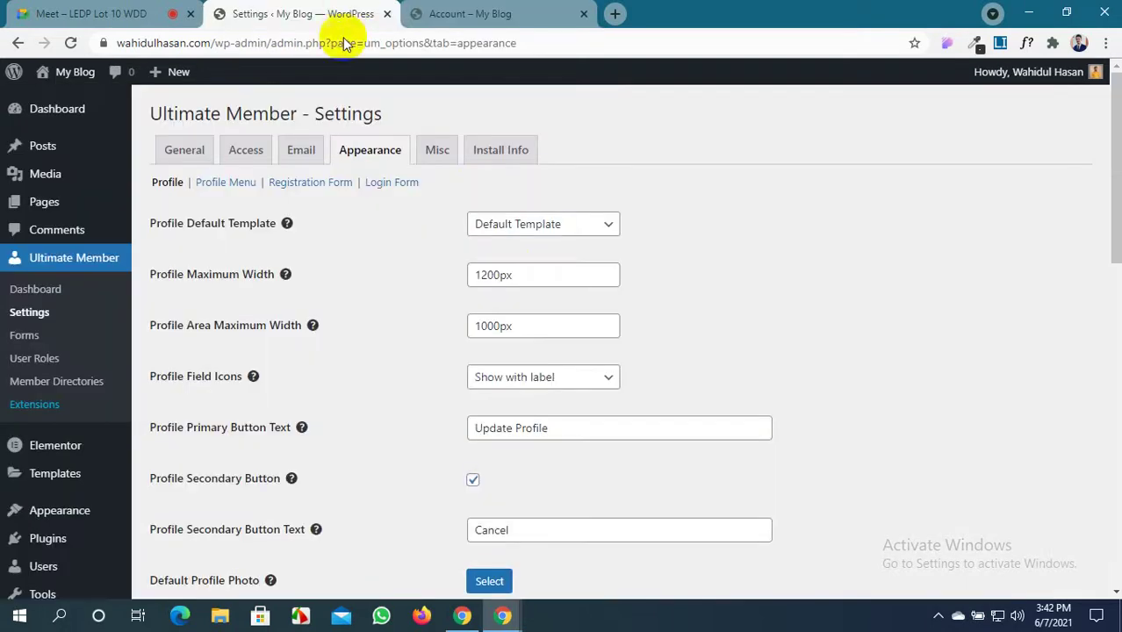
pyautogui.click(542, 377)
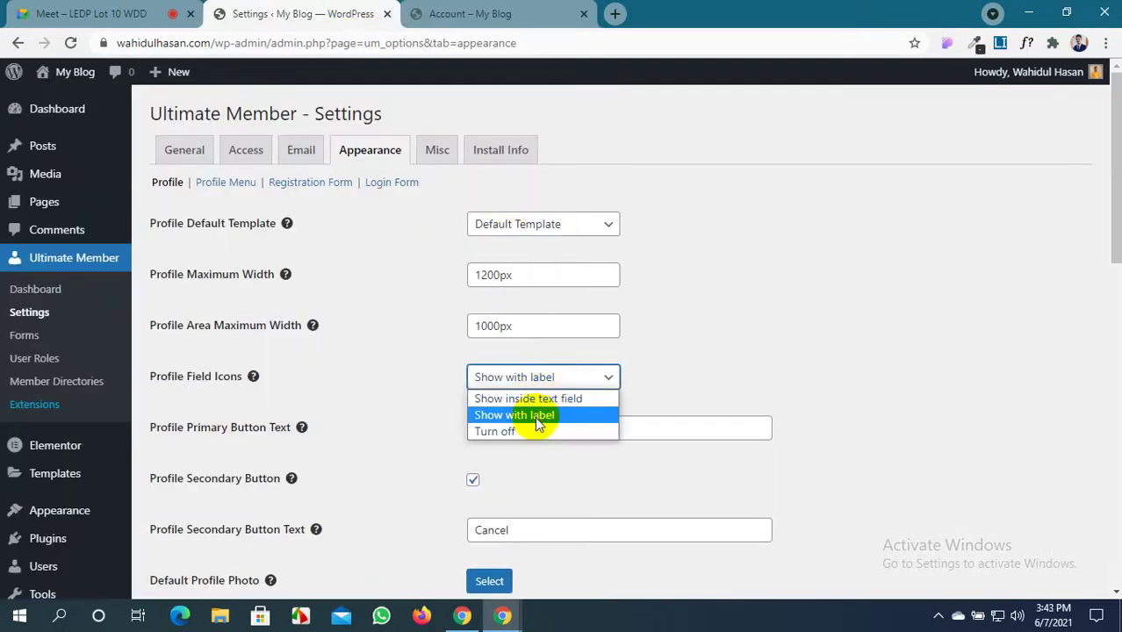
pyautogui.click(531, 399)
pyautogui.click(466, 14)
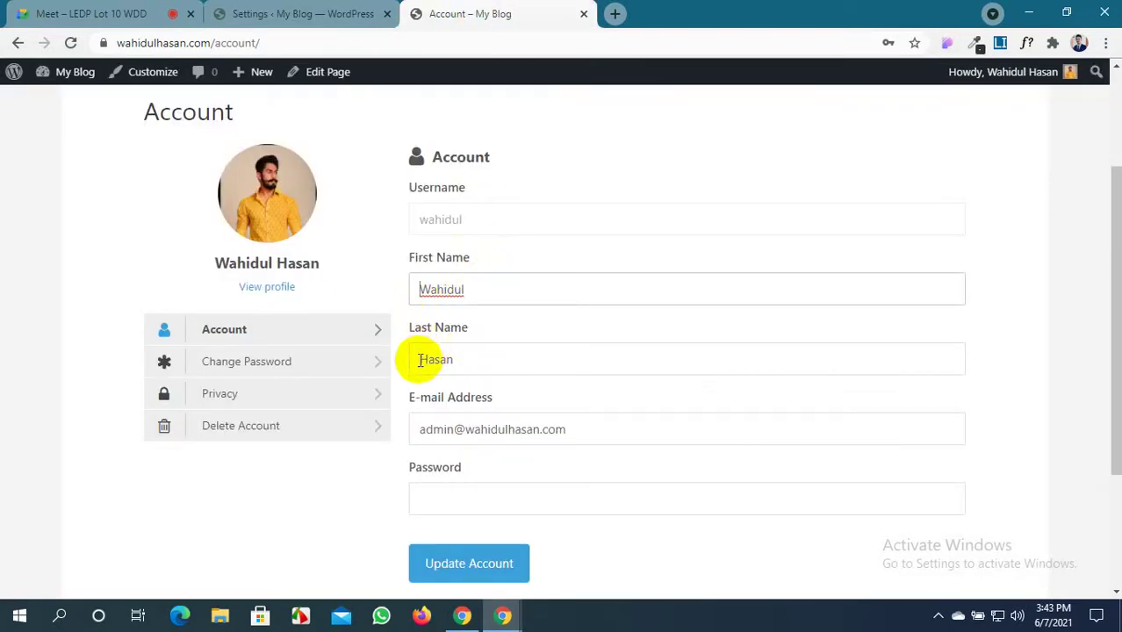
pyautogui.click(418, 428)
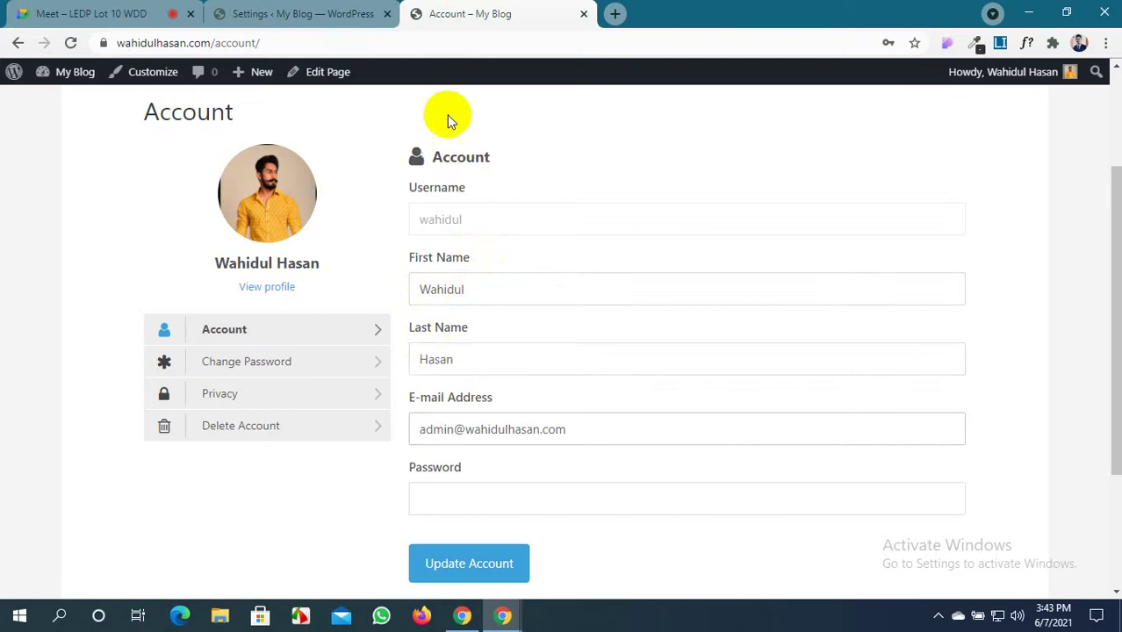
# Return to the Appearance settings and set the Profile Field Icons back to Show with label
pyautogui.click(308, 14)
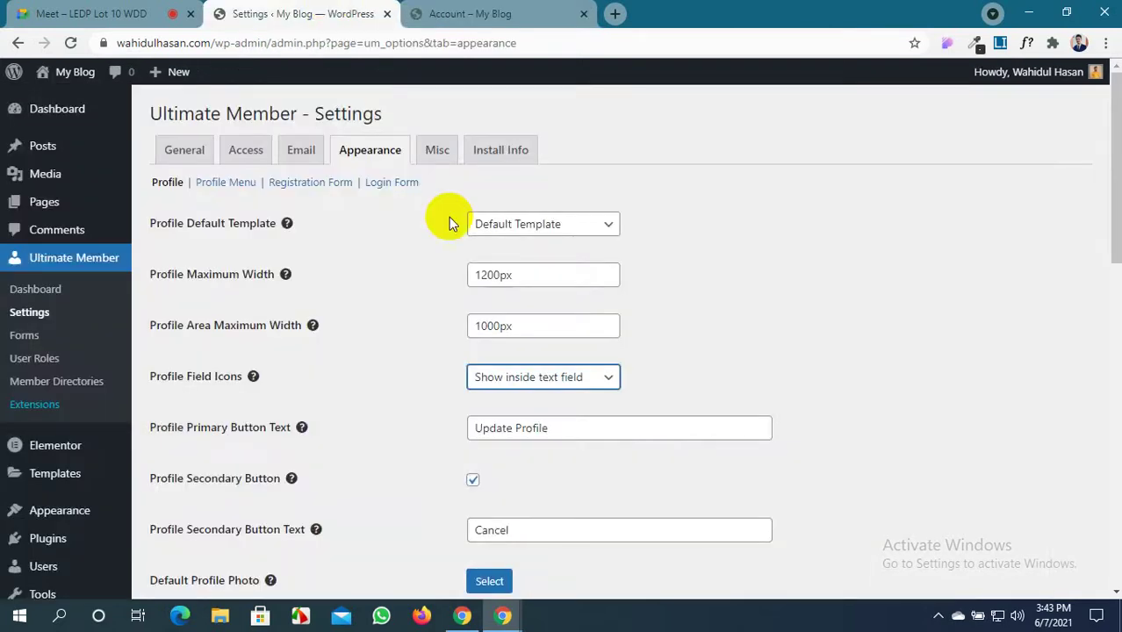
pyautogui.click(551, 373)
pyautogui.click(538, 414)
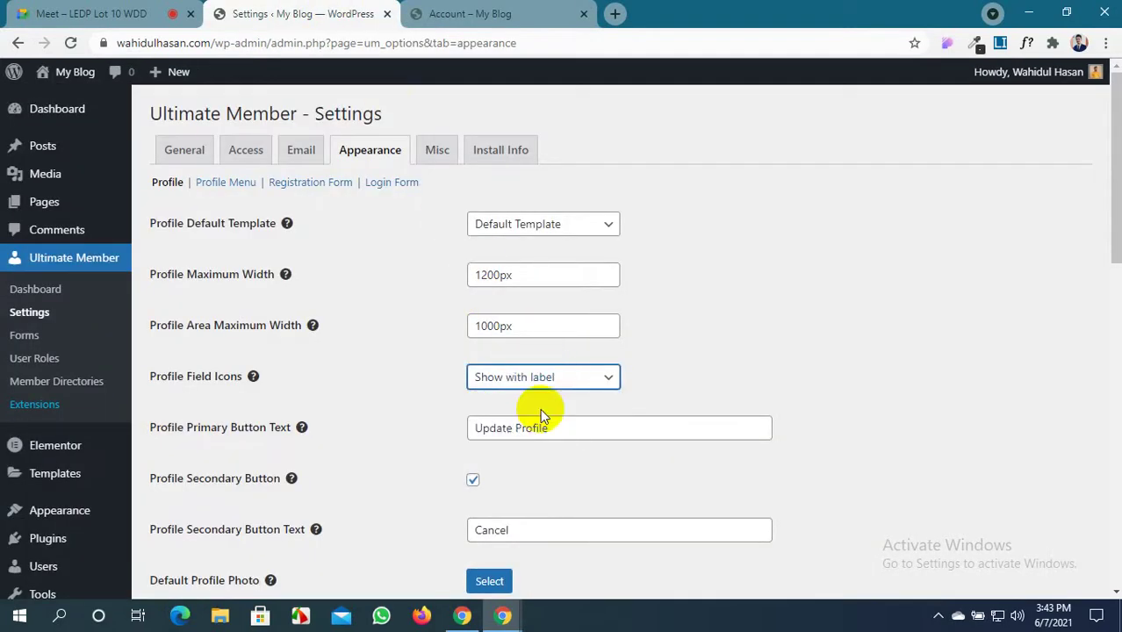
# Save the Appearance settings and check the update button's text on the live account page
pyautogui.scroll(-3, 518, 413)
pyautogui.scroll(-8, 500, 417)
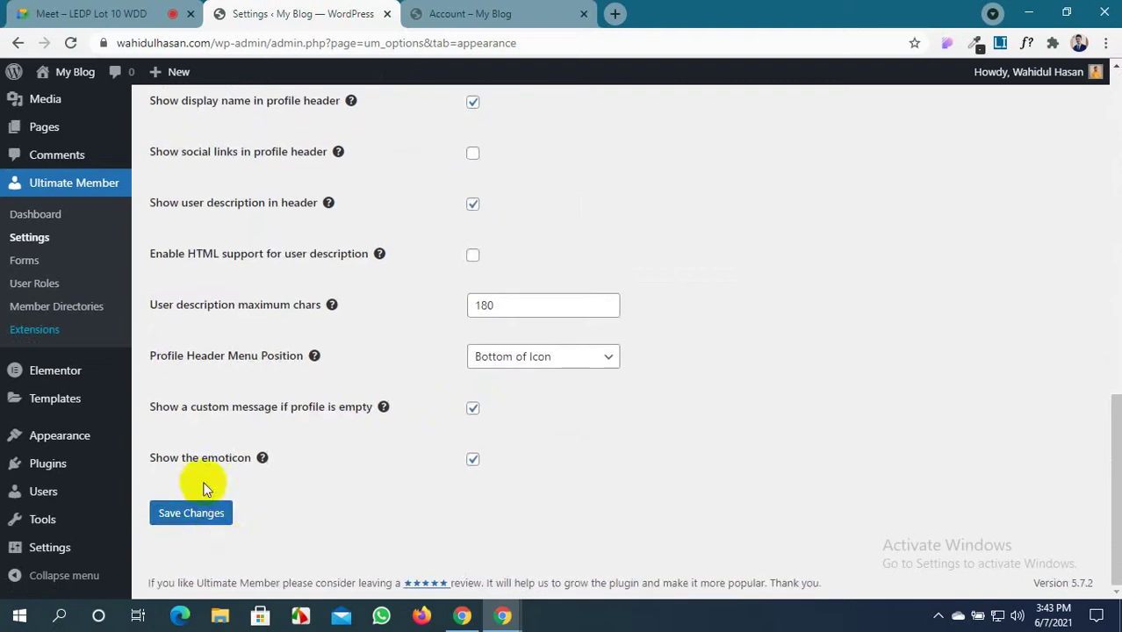
pyautogui.scroll(3, 694, 342)
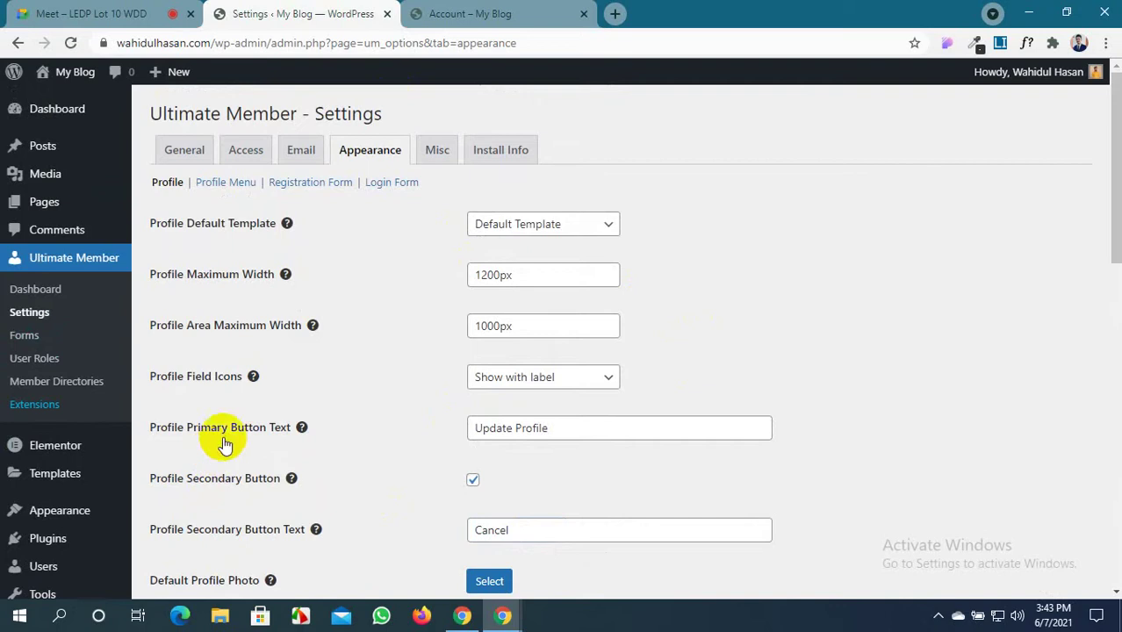
pyautogui.click(429, 7)
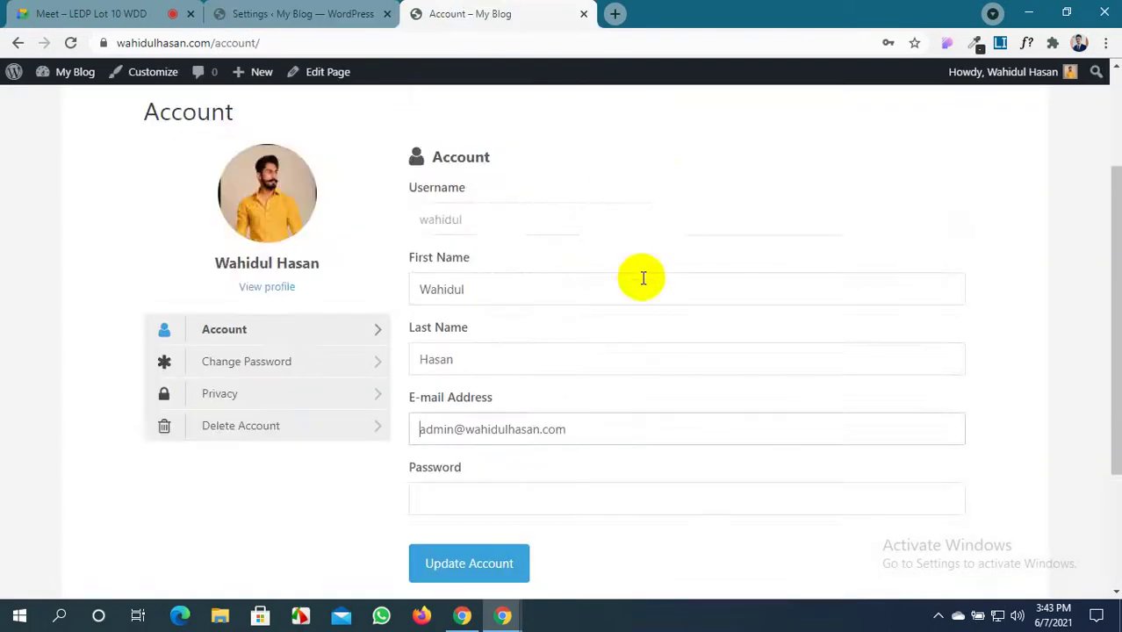
pyautogui.scroll(-2, 614, 289)
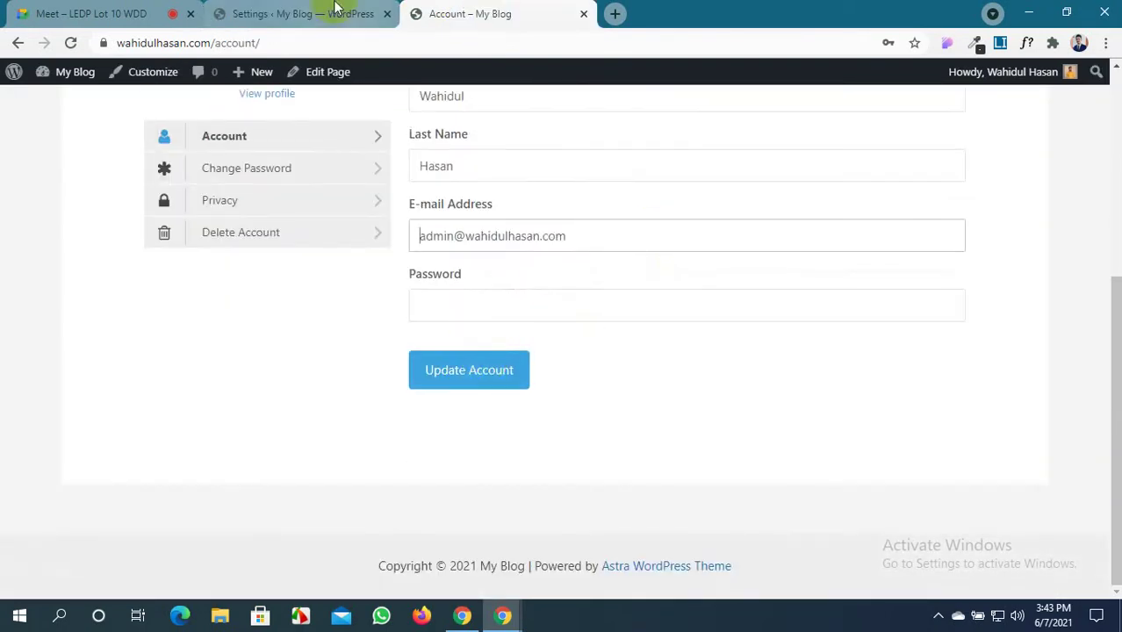
# Set the Profile Primary Button Text to "Update Your Profile" and save the Appearance settings
pyautogui.click(307, 14)
pyautogui.click(518, 430)
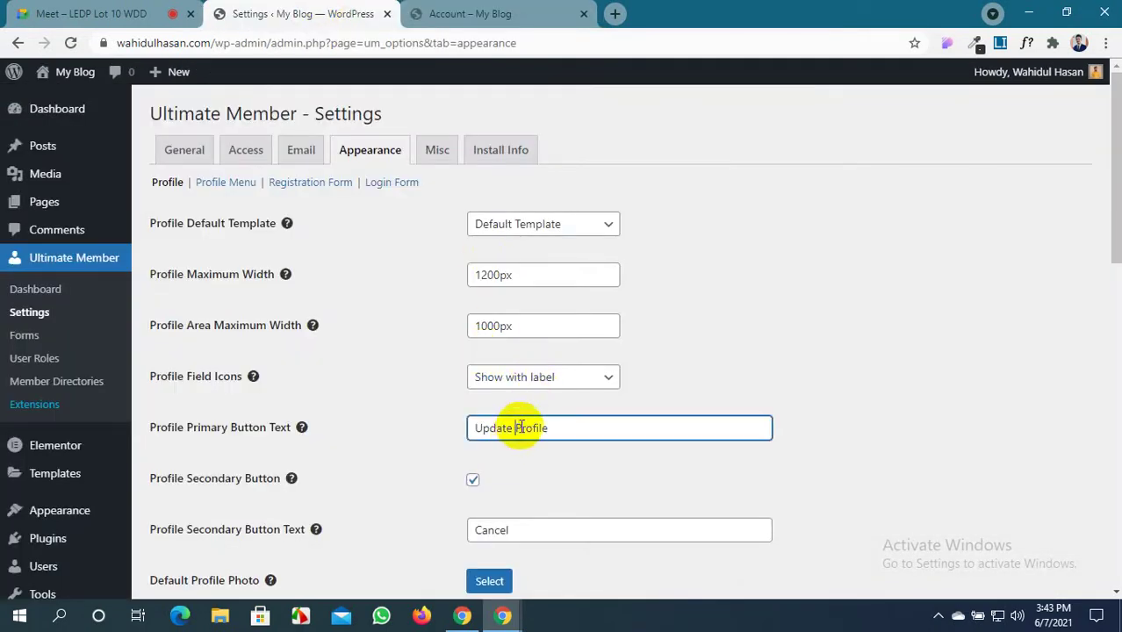
pyautogui.write('Your')
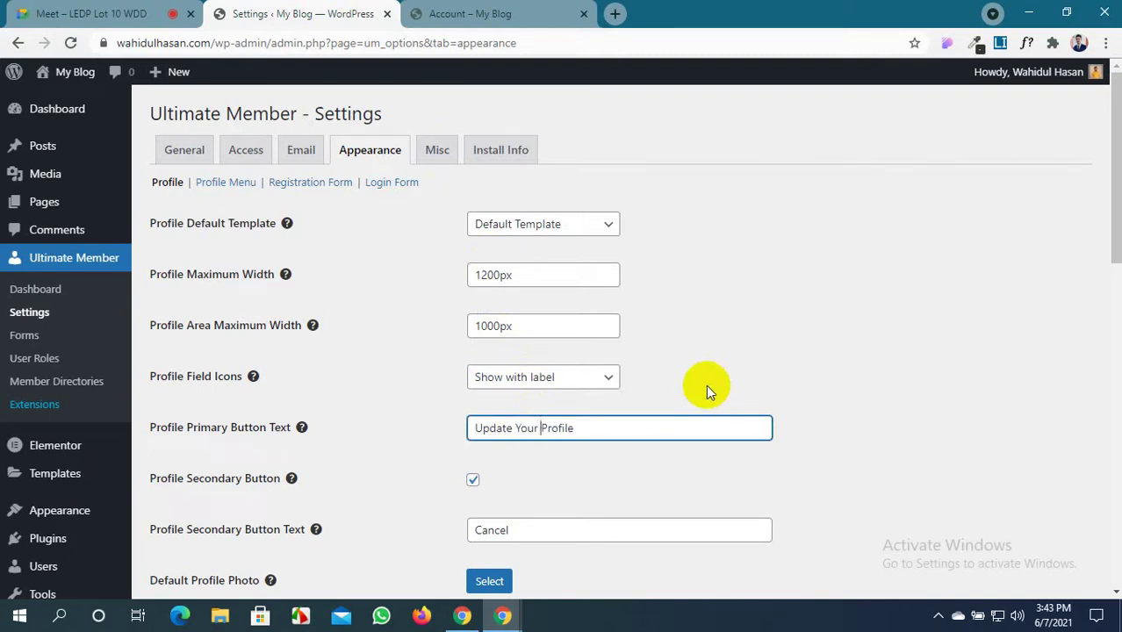
pyautogui.scroll(-8, 563, 426)
pyautogui.scroll(-2, 529, 436)
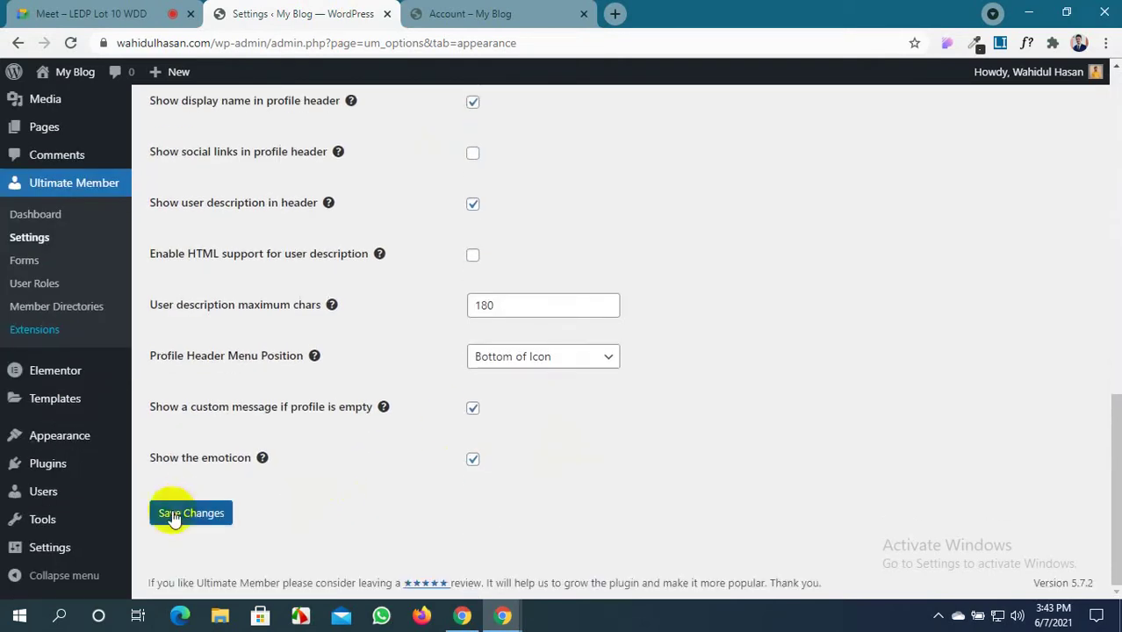
# Open the live profile from the account page in edit mode to check the primary button's text
pyautogui.click(480, 10)
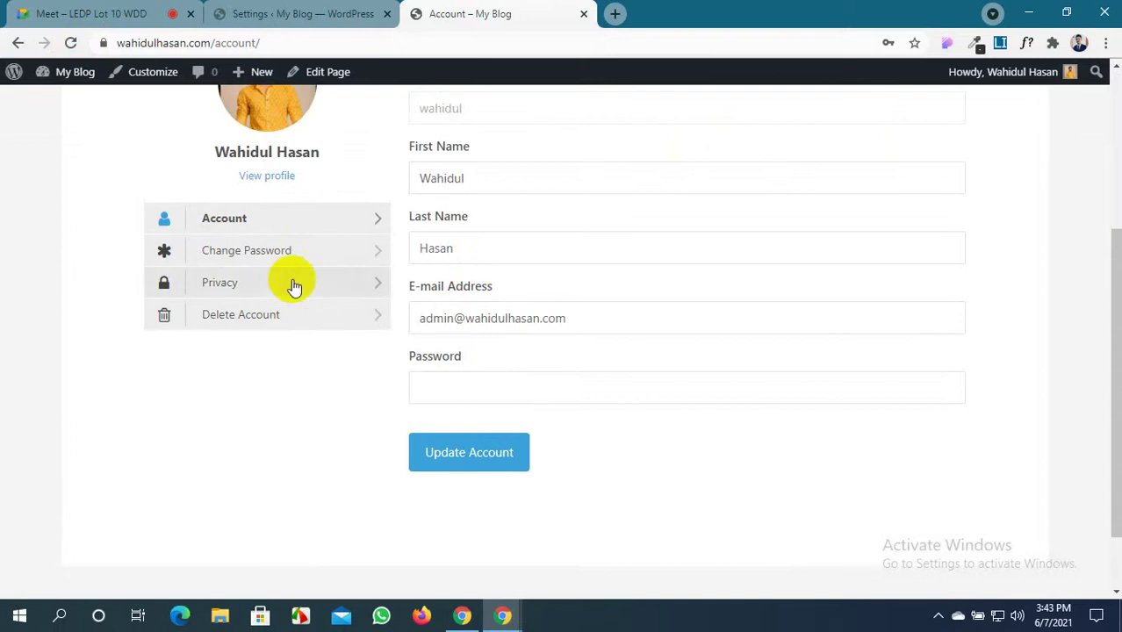
pyautogui.scroll(3, 291, 280)
pyautogui.scroll(-2, 303, 347)
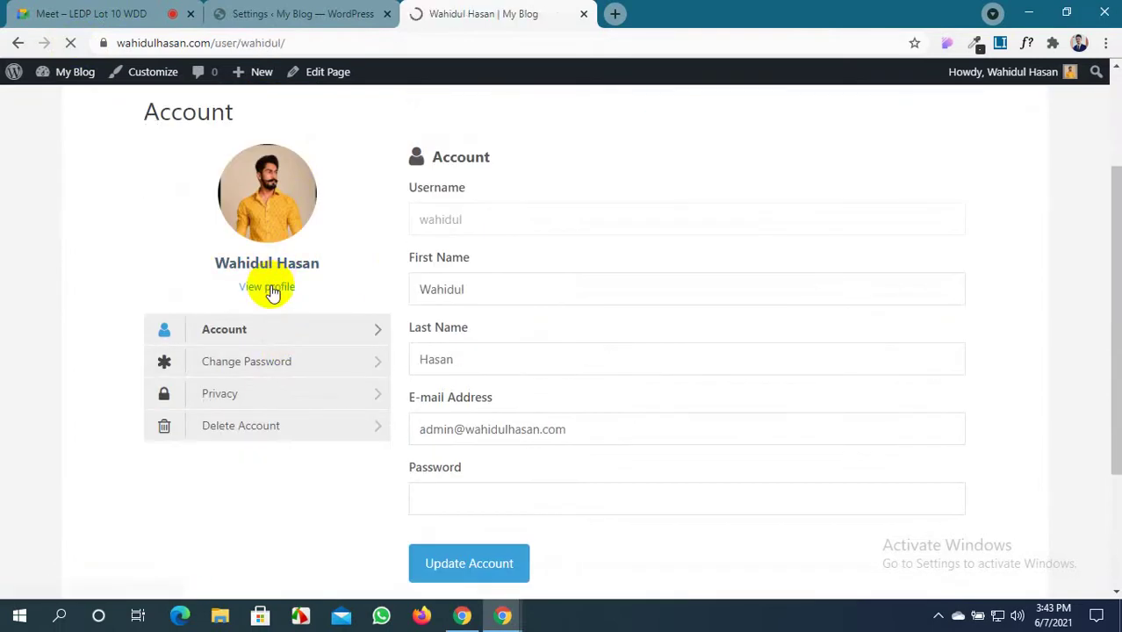
pyautogui.scroll(-5, 269, 286)
pyautogui.scroll(-1, 269, 286)
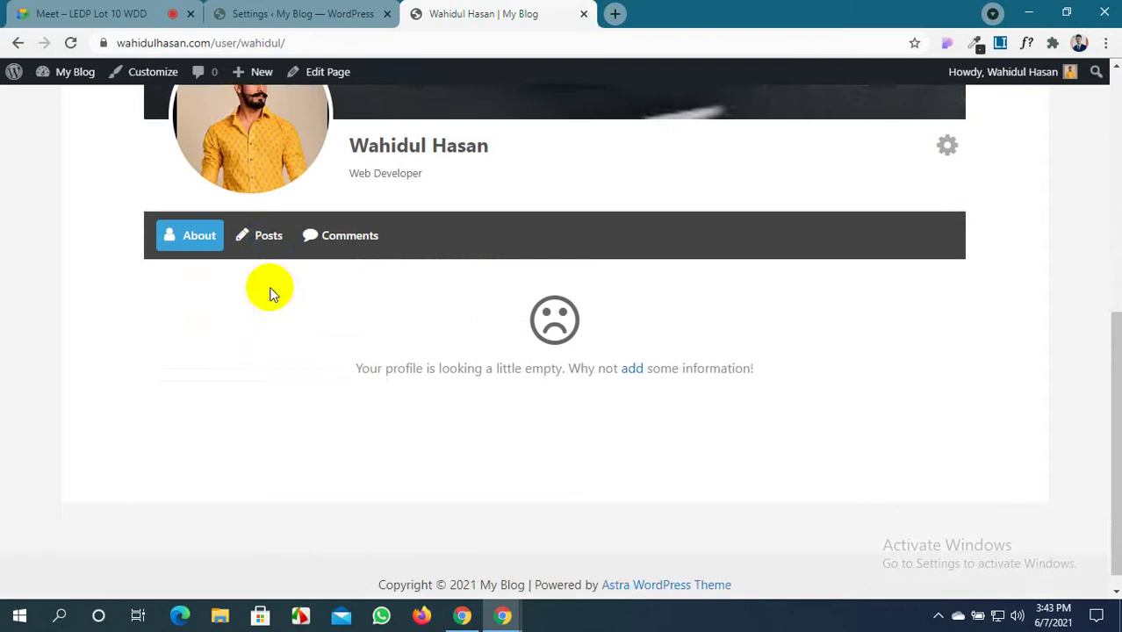
pyautogui.click(949, 149)
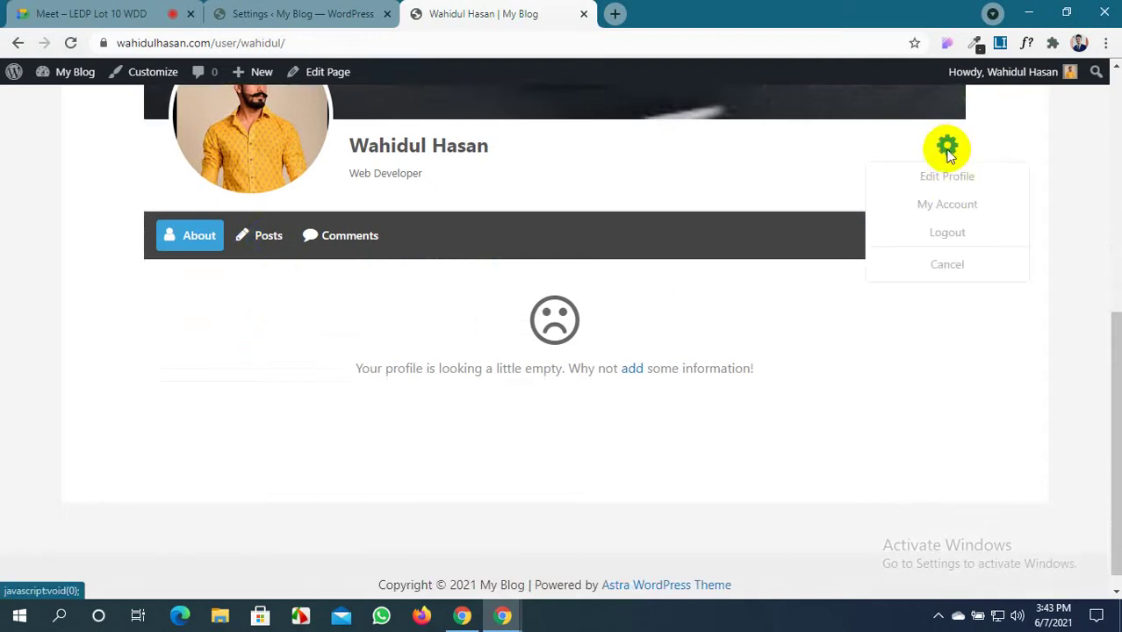
pyautogui.click(949, 177)
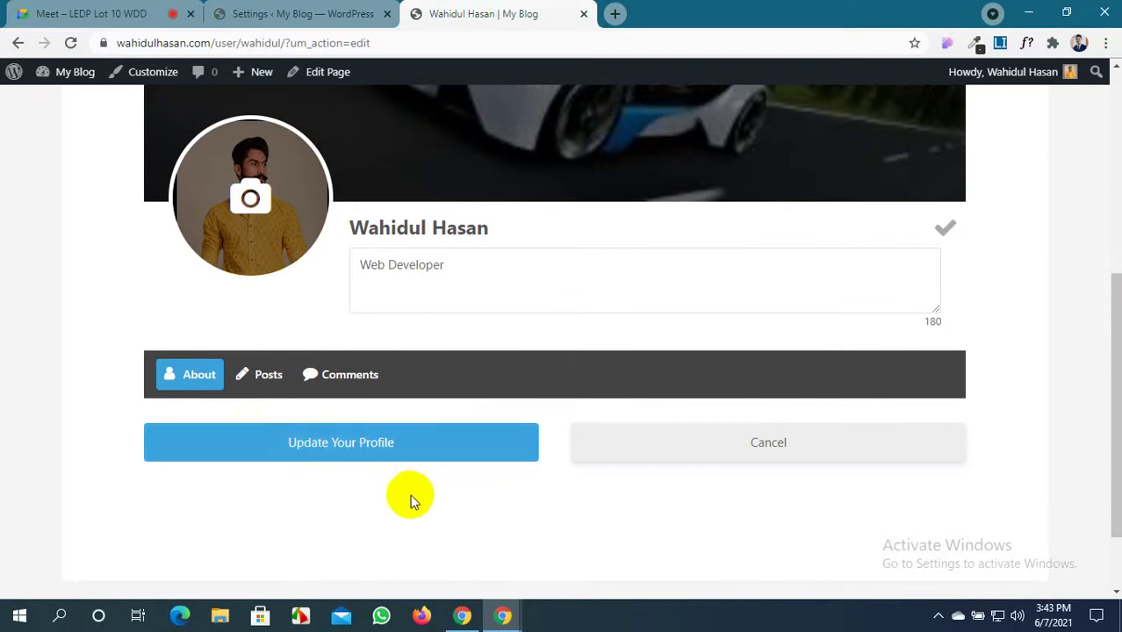
# Compare the primary and secondary button settings with the two buttons on the profile edit page
pyautogui.click(303, 13)
pyautogui.scroll(-1, 409, 412)
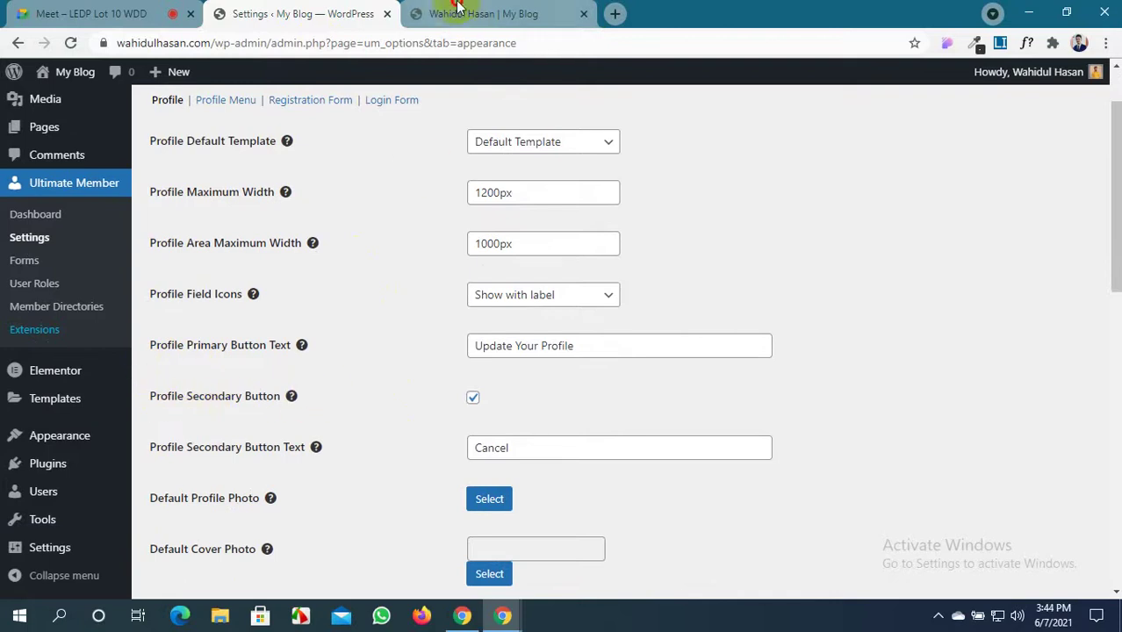
pyautogui.click(483, 14)
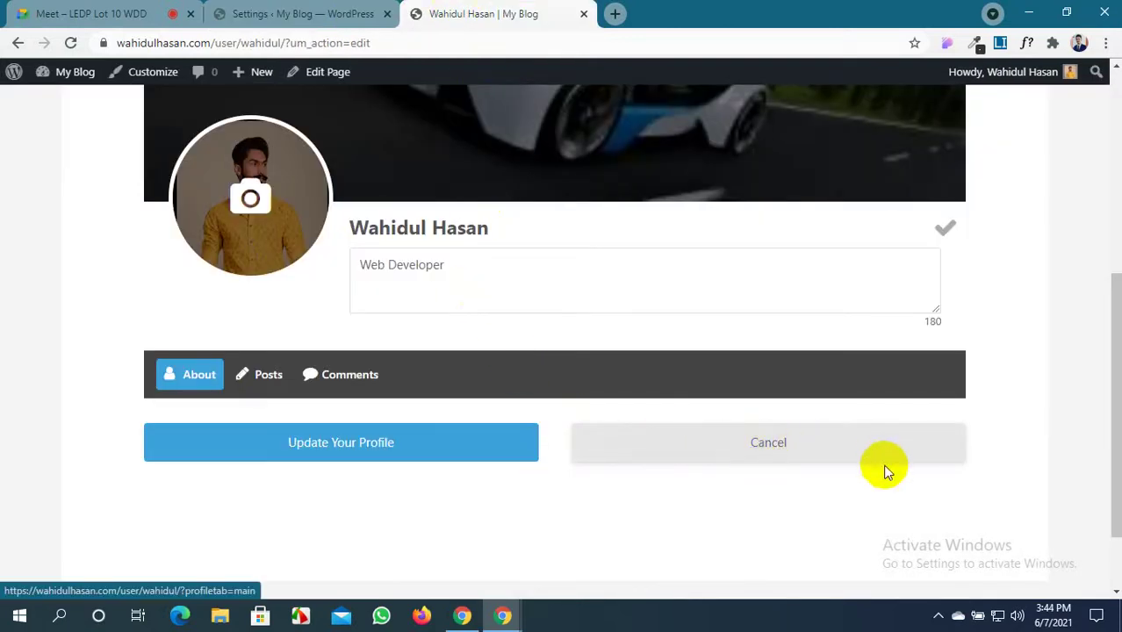
pyautogui.click(263, 13)
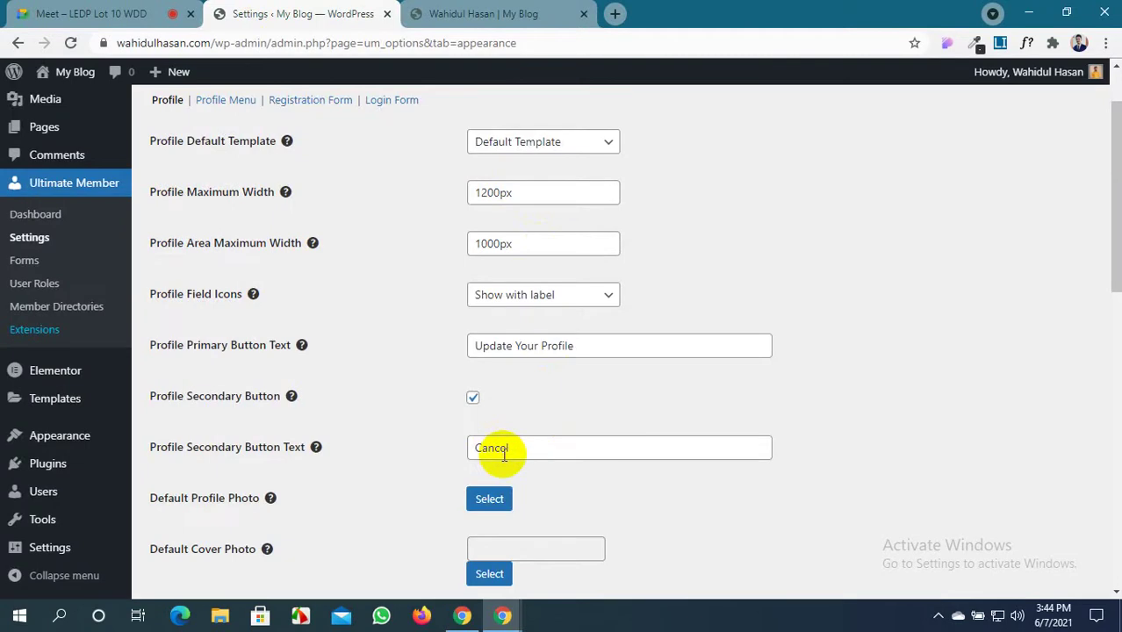
# Browse the media library for a Default Profile Photo and close it without selecting an image
pyautogui.scroll(-2, 401, 403)
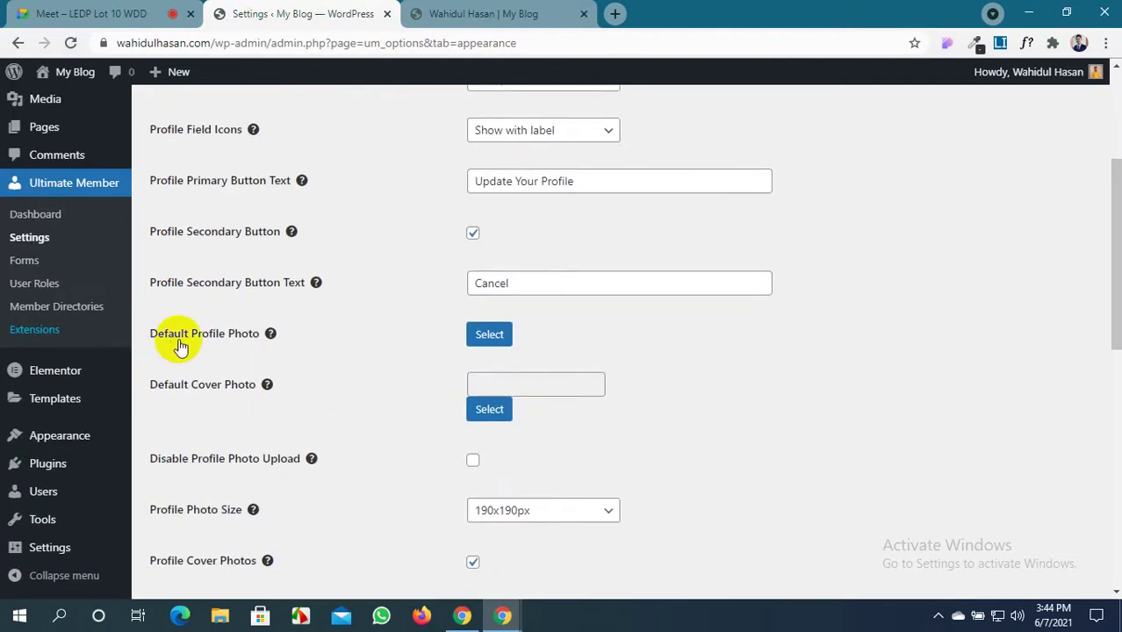
pyautogui.click(489, 334)
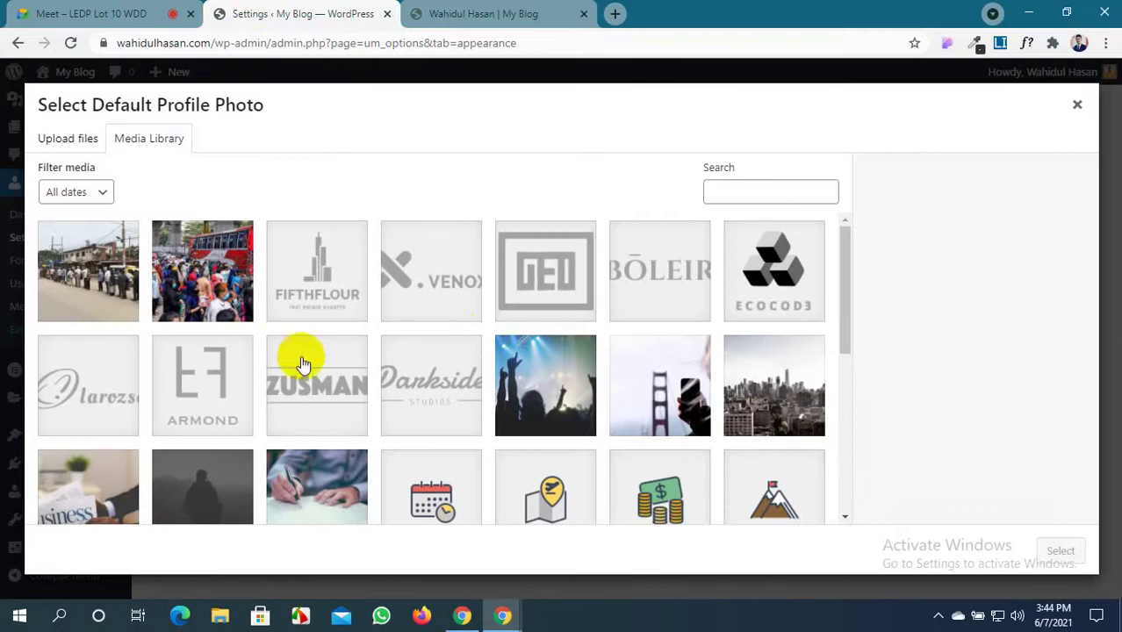
pyautogui.scroll(-3, 298, 360)
pyautogui.scroll(2, 300, 360)
pyautogui.scroll(-5, 301, 364)
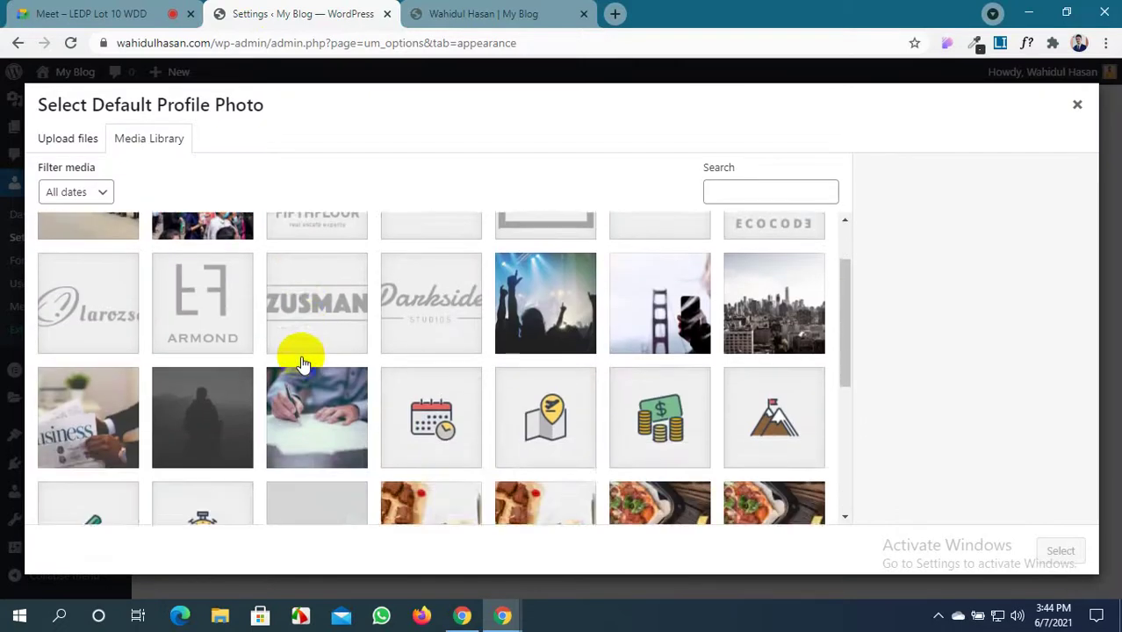
pyautogui.scroll(10, 301, 369)
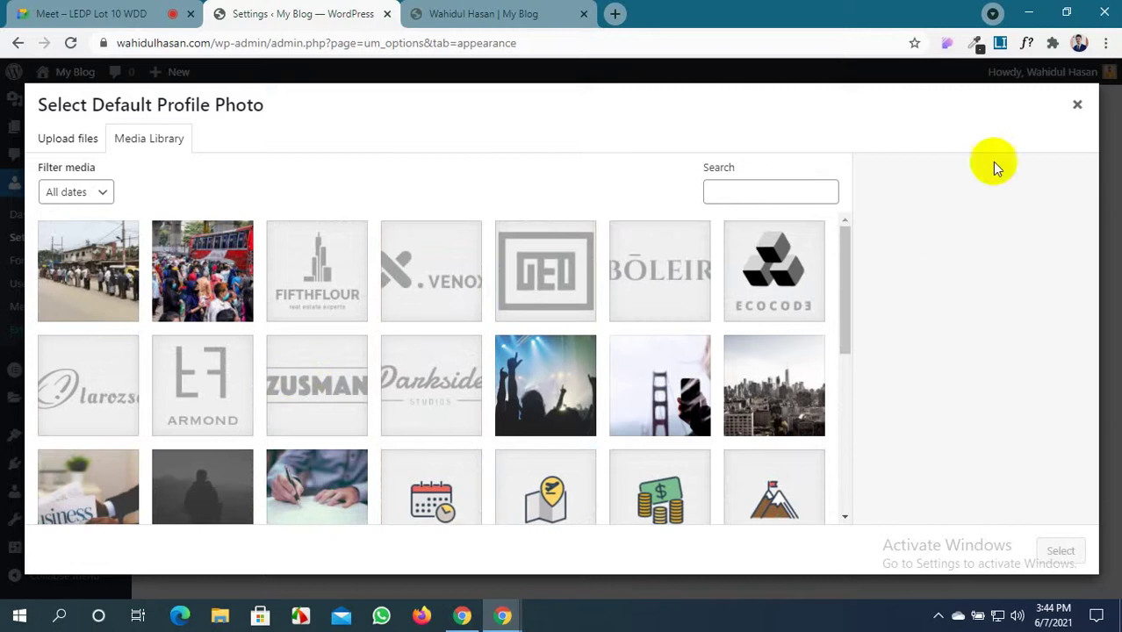
pyautogui.click(1078, 106)
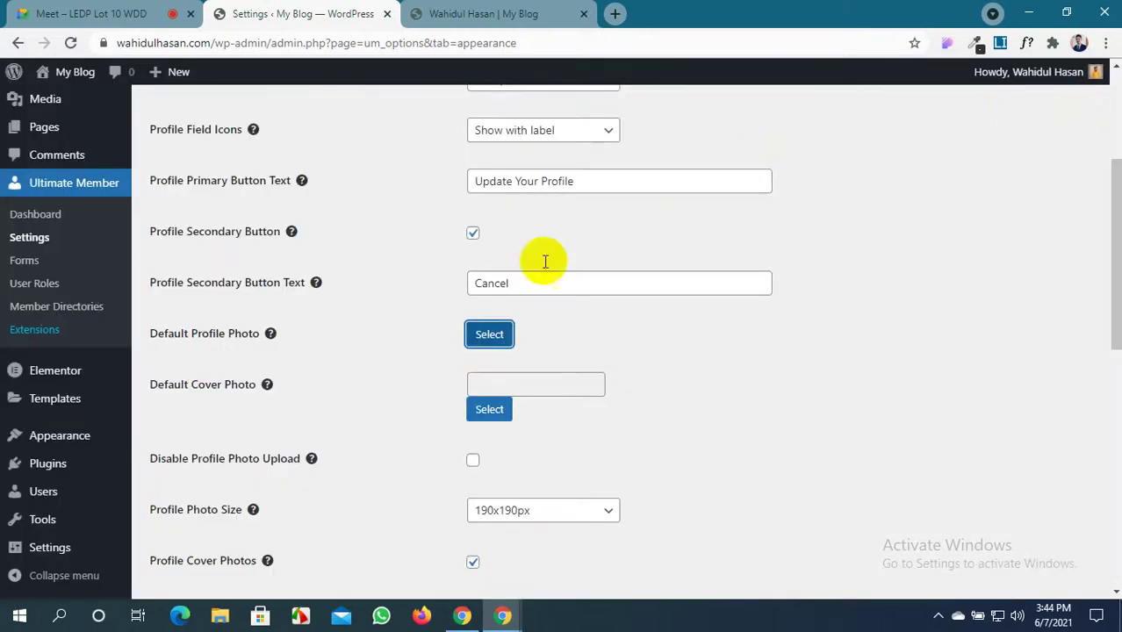
# Review the photo upload options and set the Profile Photo Size to 200x200px
pyautogui.scroll(-2, 400, 368)
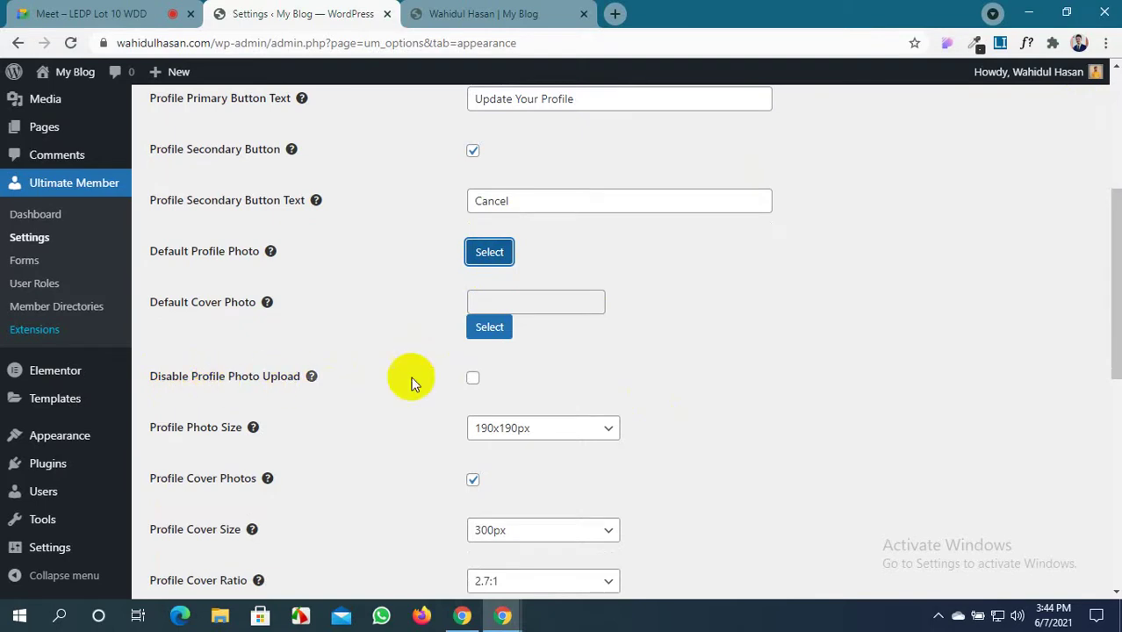
pyautogui.scroll(-2, 299, 450)
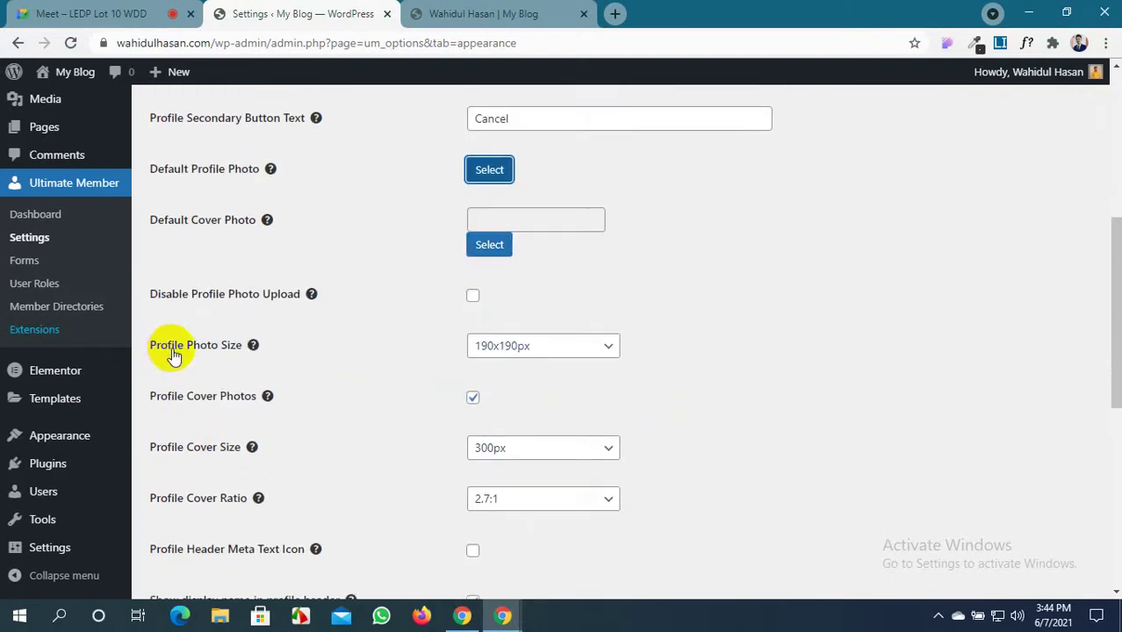
pyautogui.click(571, 351)
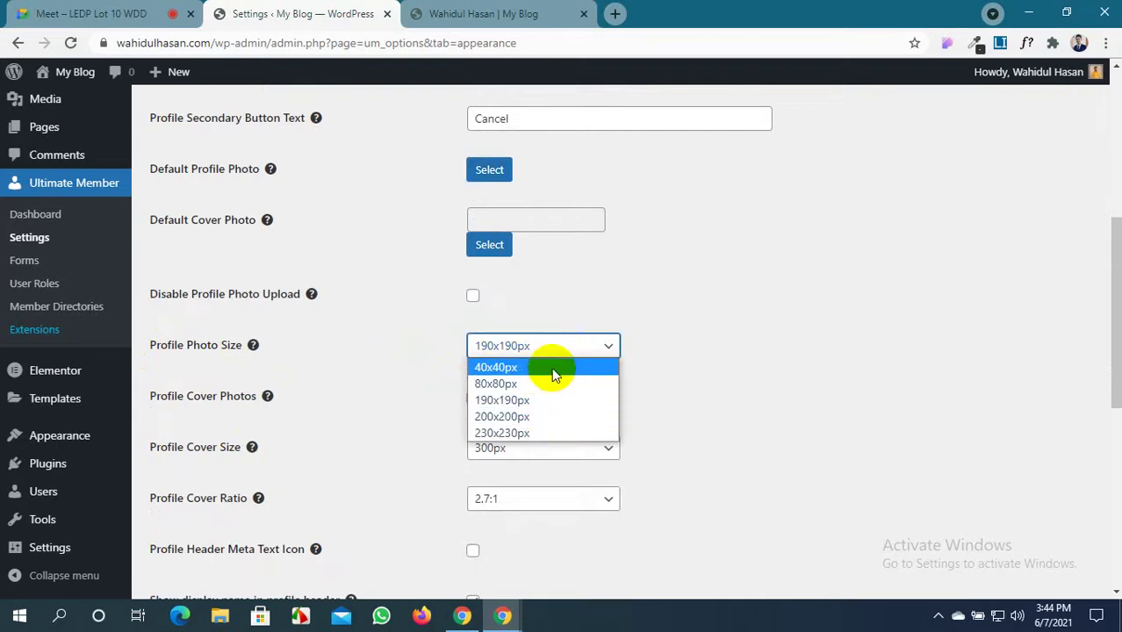
pyautogui.scroll(5, 222, 332)
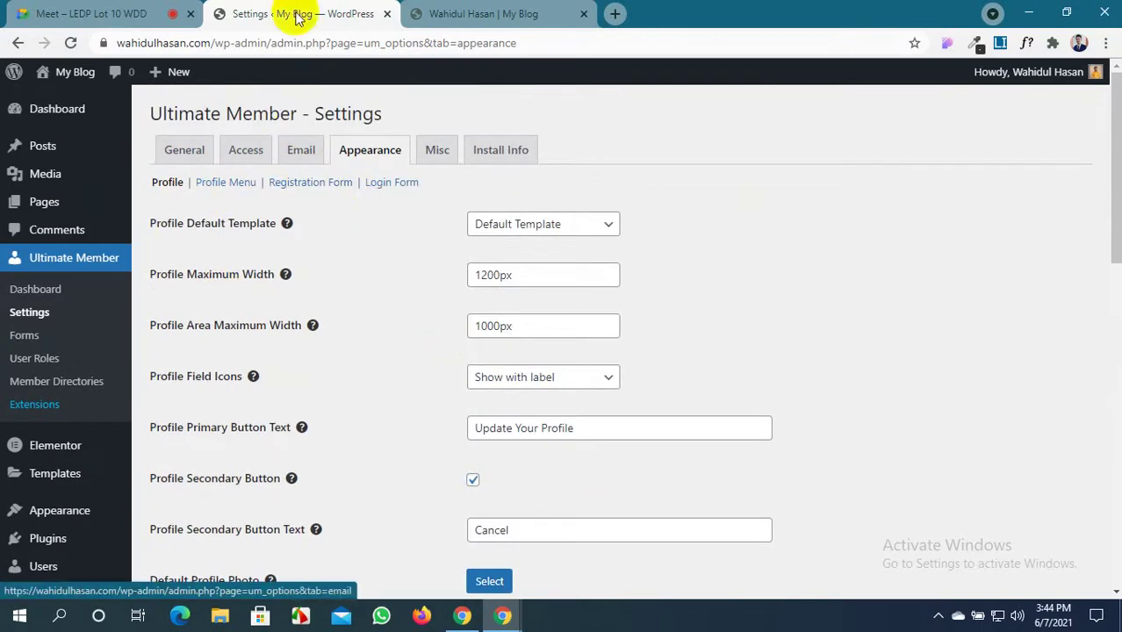
pyautogui.click(457, 16)
pyautogui.click(359, 12)
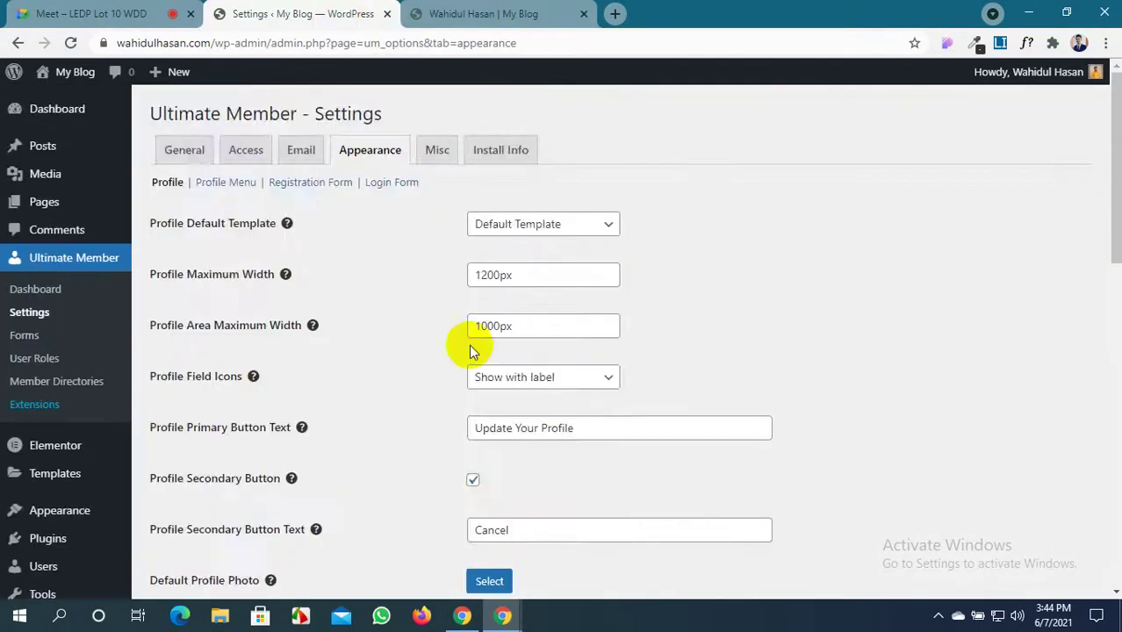
pyautogui.scroll(-4, 519, 464)
pyautogui.click(519, 427)
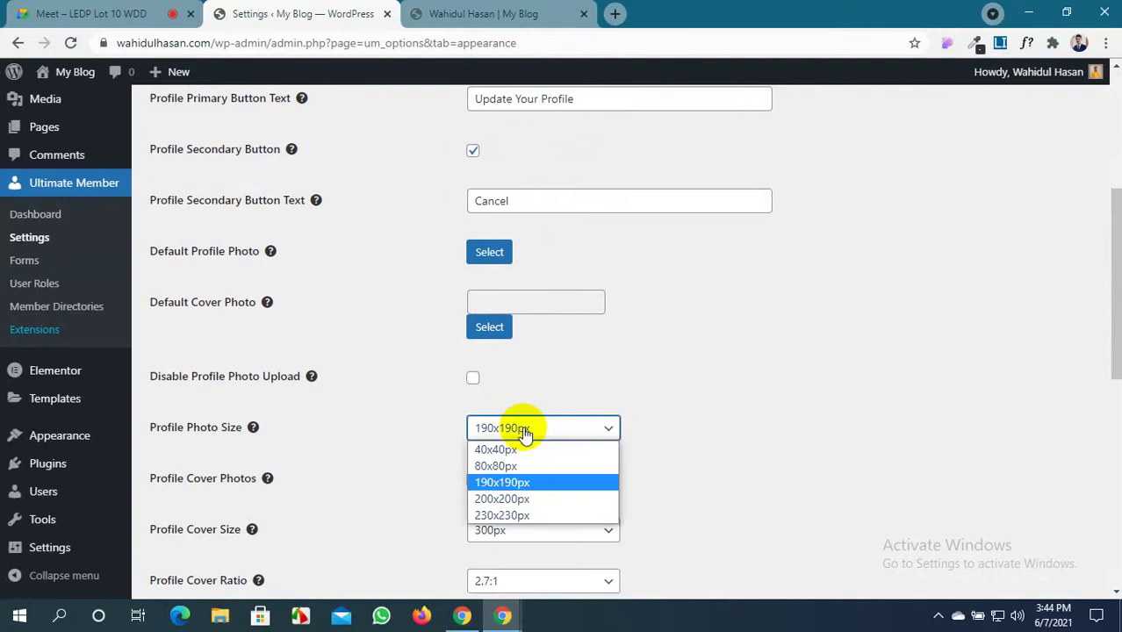
pyautogui.click(524, 501)
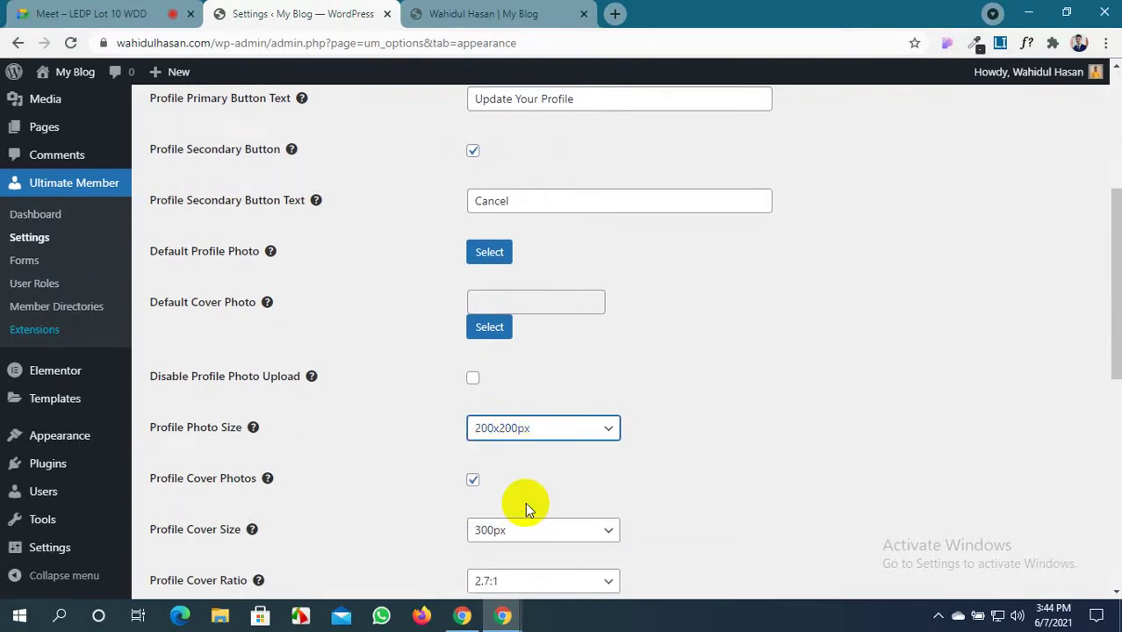
# Set the Profile Cover Size to 600px with Profile Cover Photos left enabled
pyautogui.scroll(-1, 267, 468)
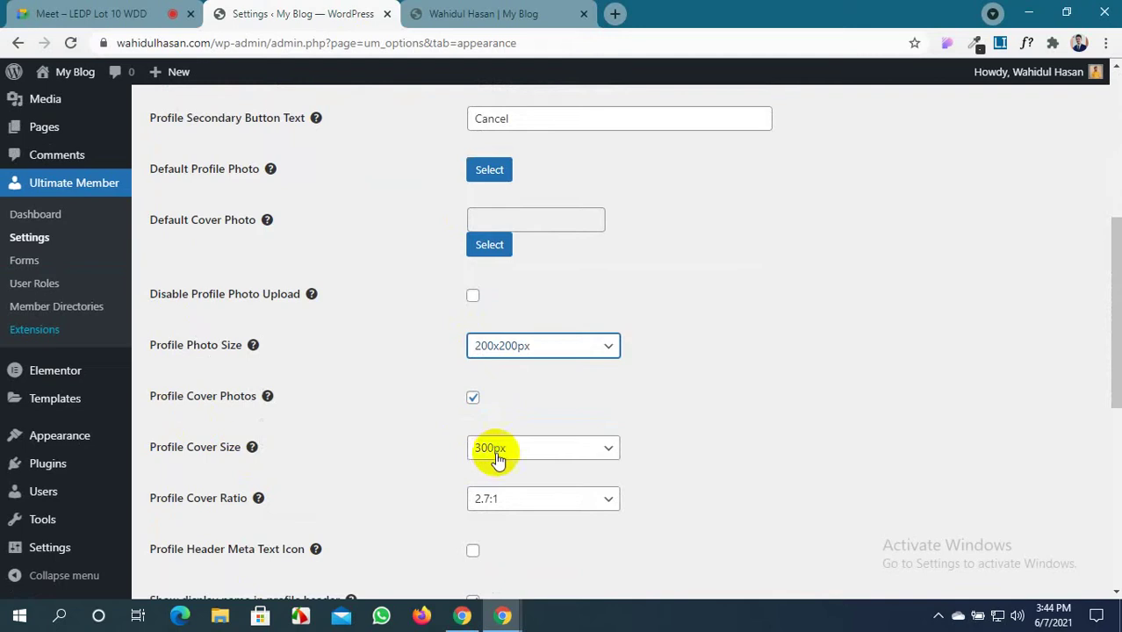
pyautogui.click(538, 450)
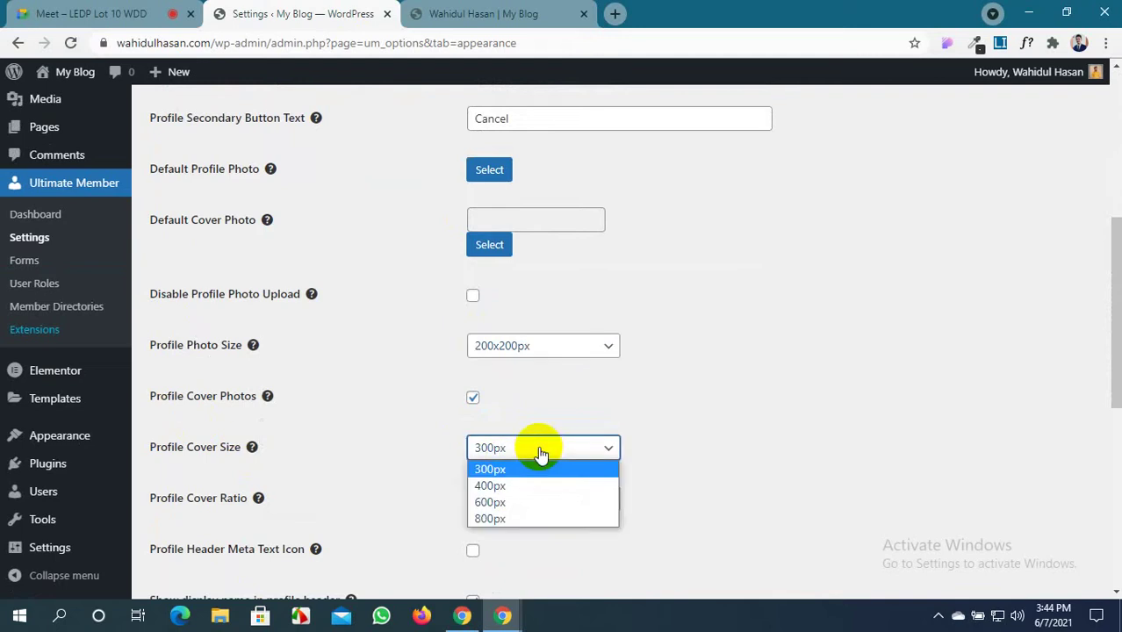
pyautogui.click(518, 505)
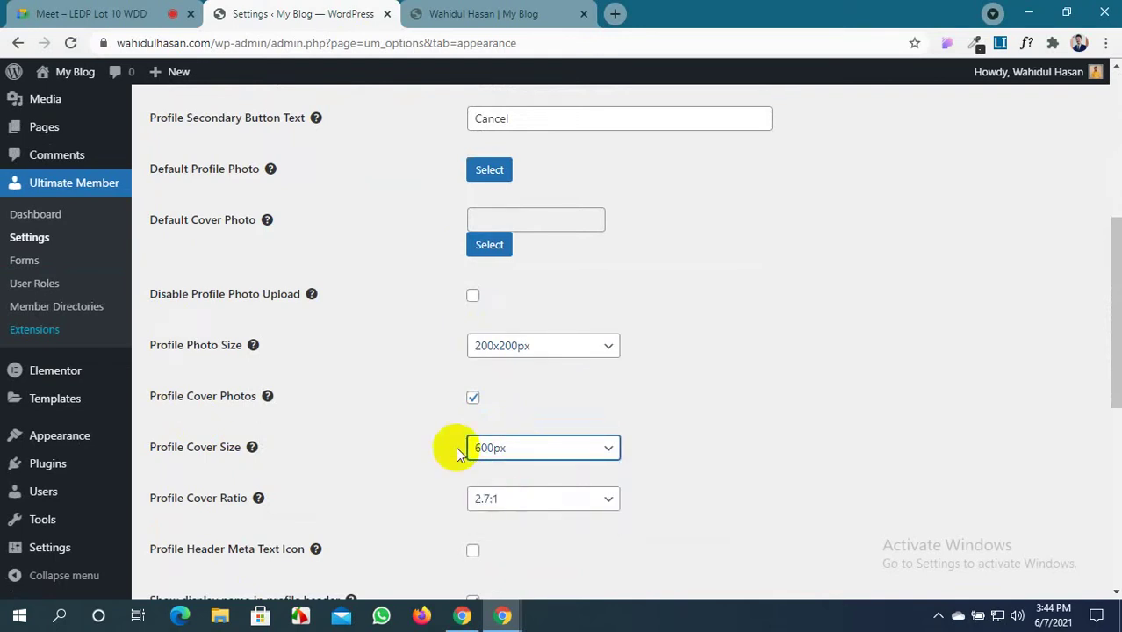
# Choose 2.7:1 as the Profile Cover Ratio and save the Appearance settings
pyautogui.scroll(-1, 448, 443)
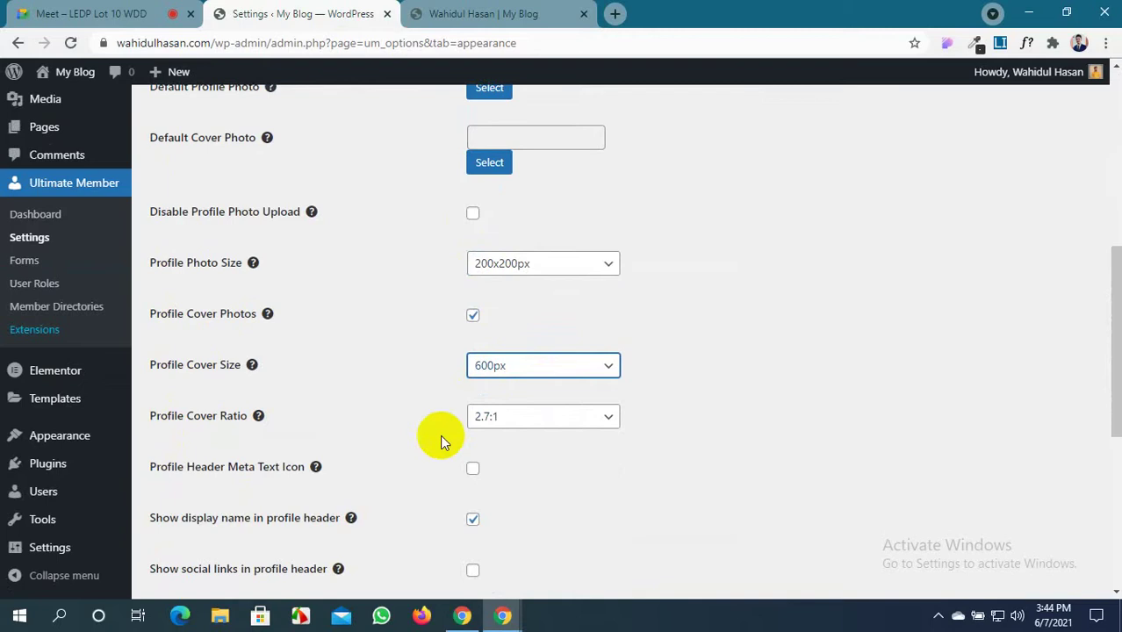
pyautogui.click(548, 420)
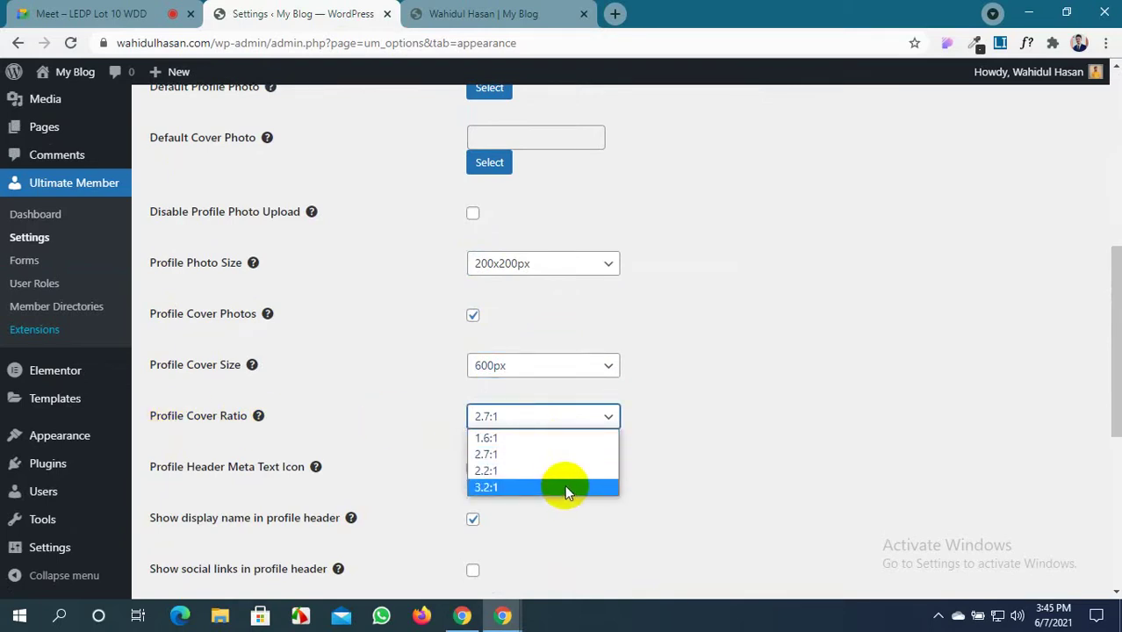
pyautogui.click(570, 454)
pyautogui.moveTo(319, 467)
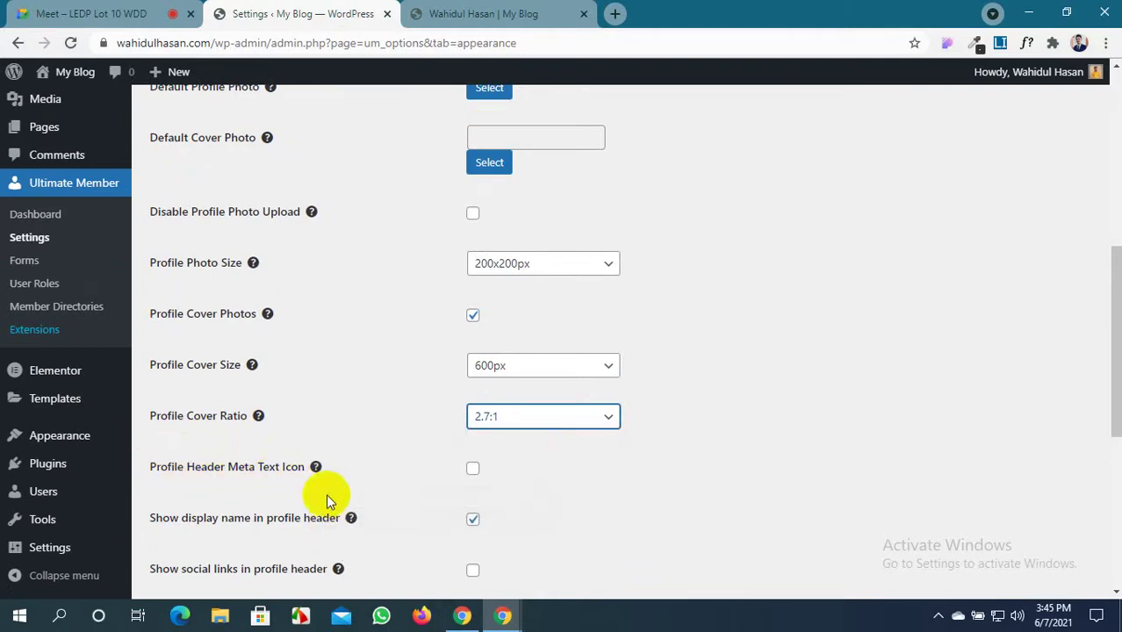
pyautogui.scroll(-5, 326, 493)
pyautogui.click(180, 516)
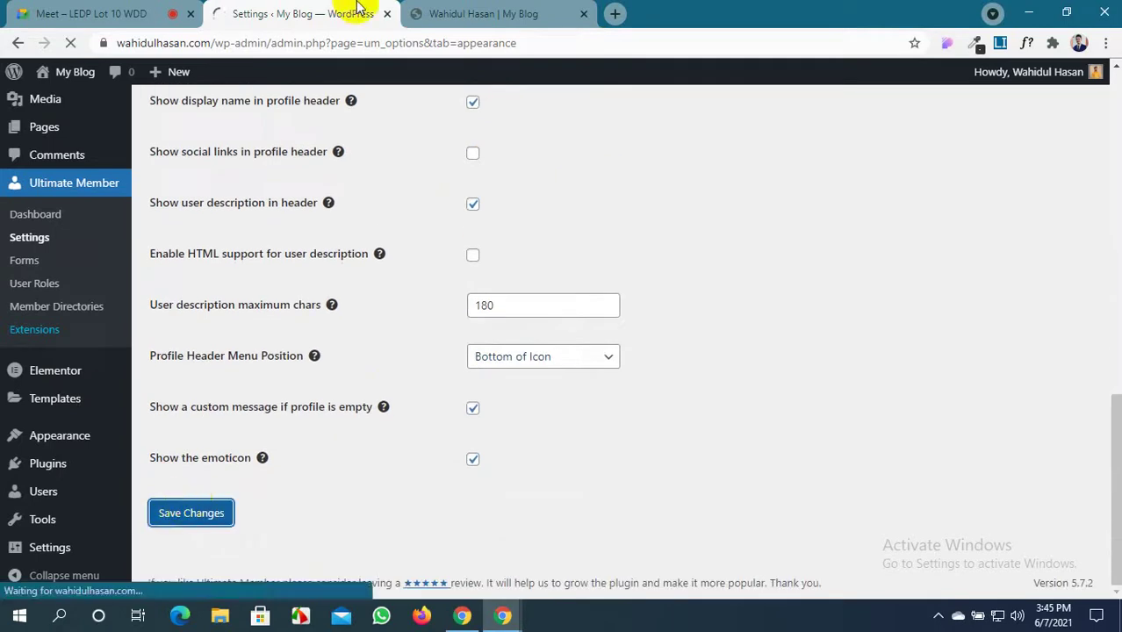
# Submit the profile update on the blog's user profile page and review the resulting cover, photo and header
pyautogui.click(480, 14)
pyautogui.scroll(1, 365, 306)
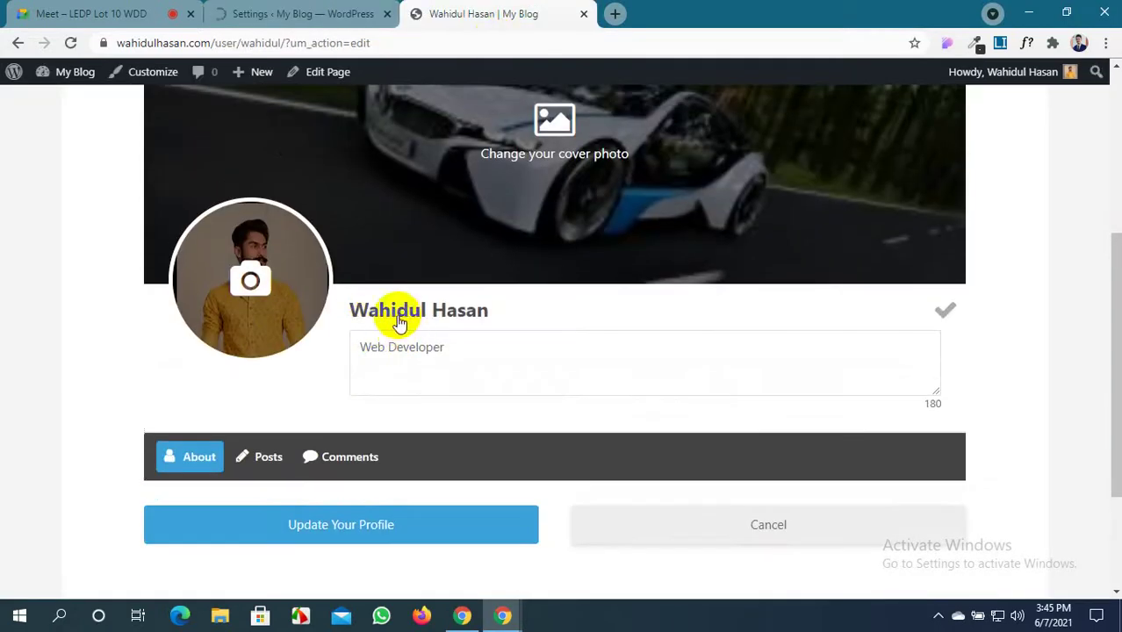
pyautogui.scroll(2, 391, 352)
pyautogui.scroll(3, 316, 316)
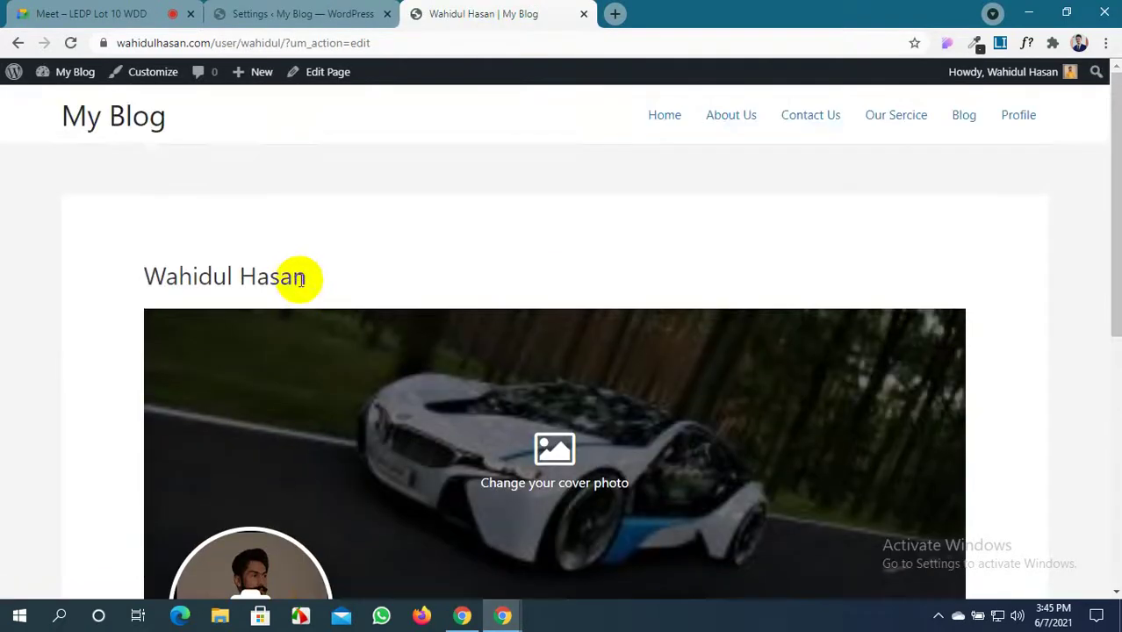
pyautogui.scroll(-3, 575, 368)
pyautogui.scroll(2, 902, 318)
pyautogui.scroll(-4, 366, 470)
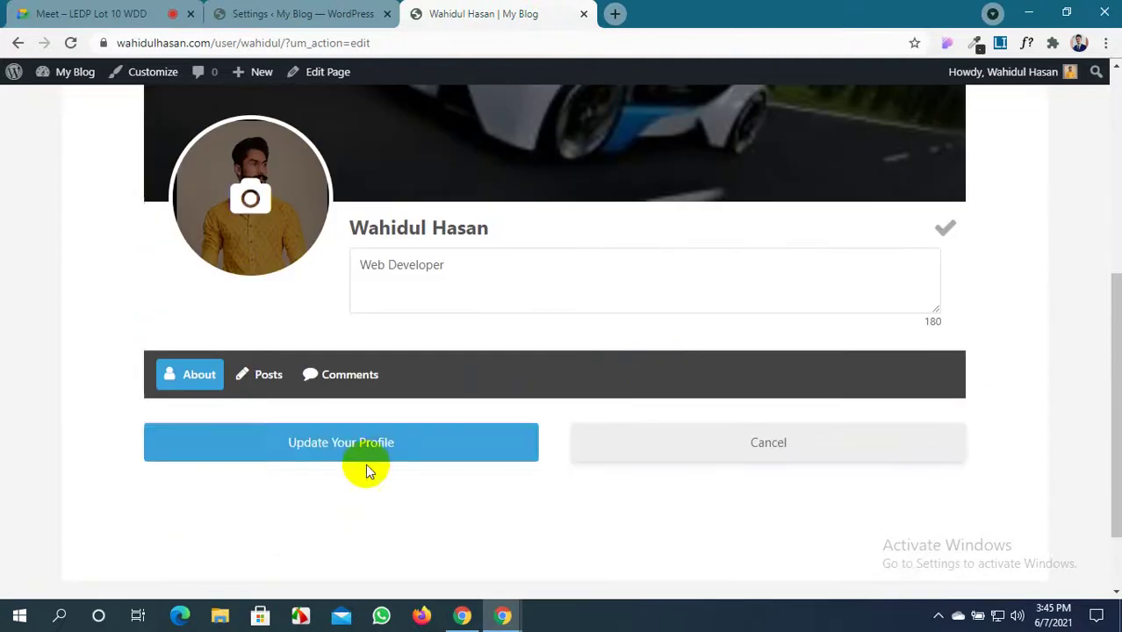
pyautogui.click(367, 465)
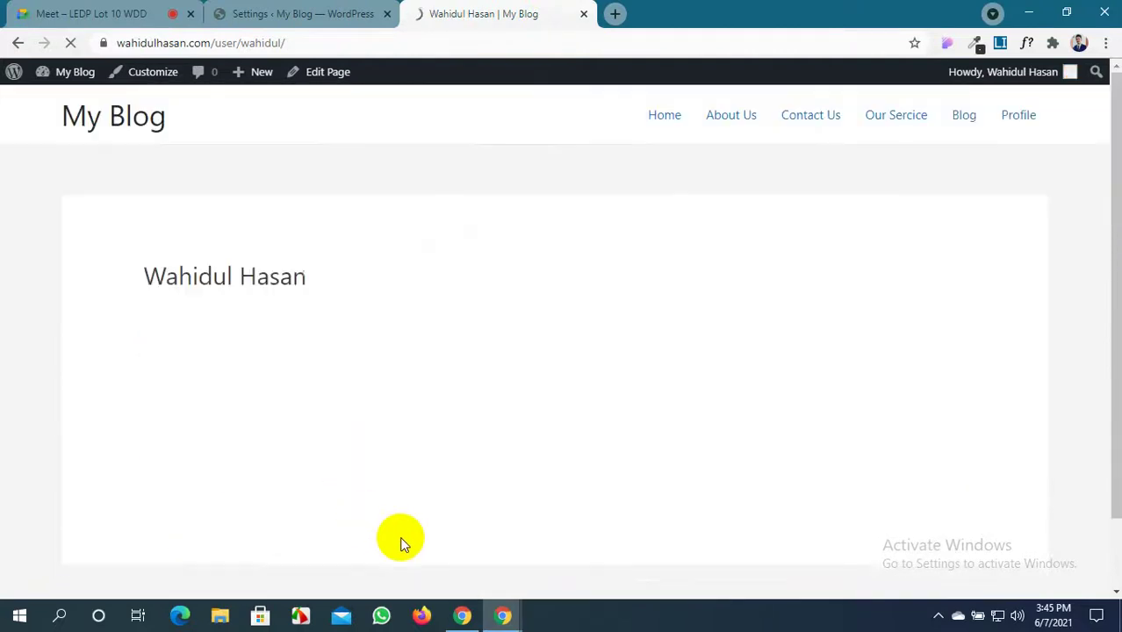
pyautogui.scroll(-2, 364, 396)
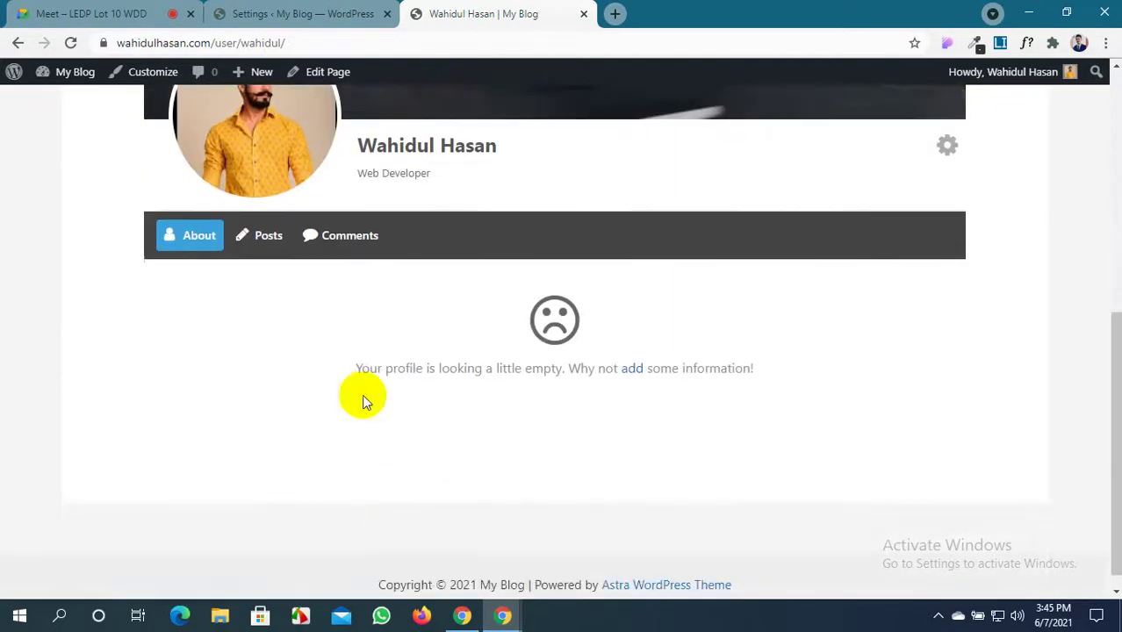
pyautogui.scroll(2, 364, 325)
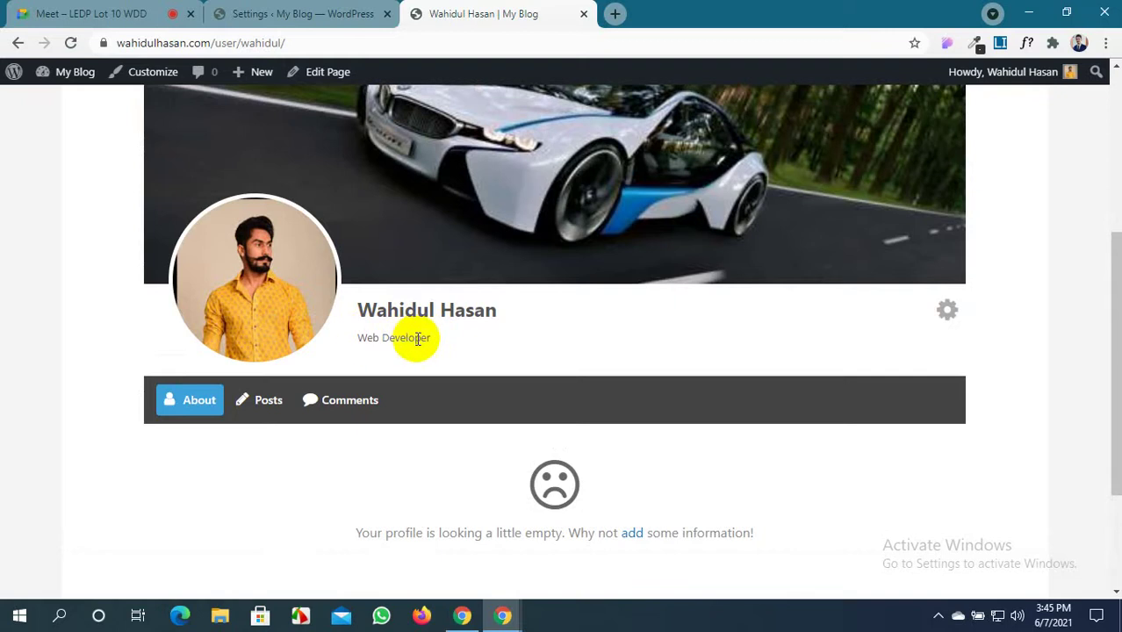
# Enable Profile Header Meta Text Icon in the Ultimate Member Appearance settings, save, and check the profile page
pyautogui.click(303, 14)
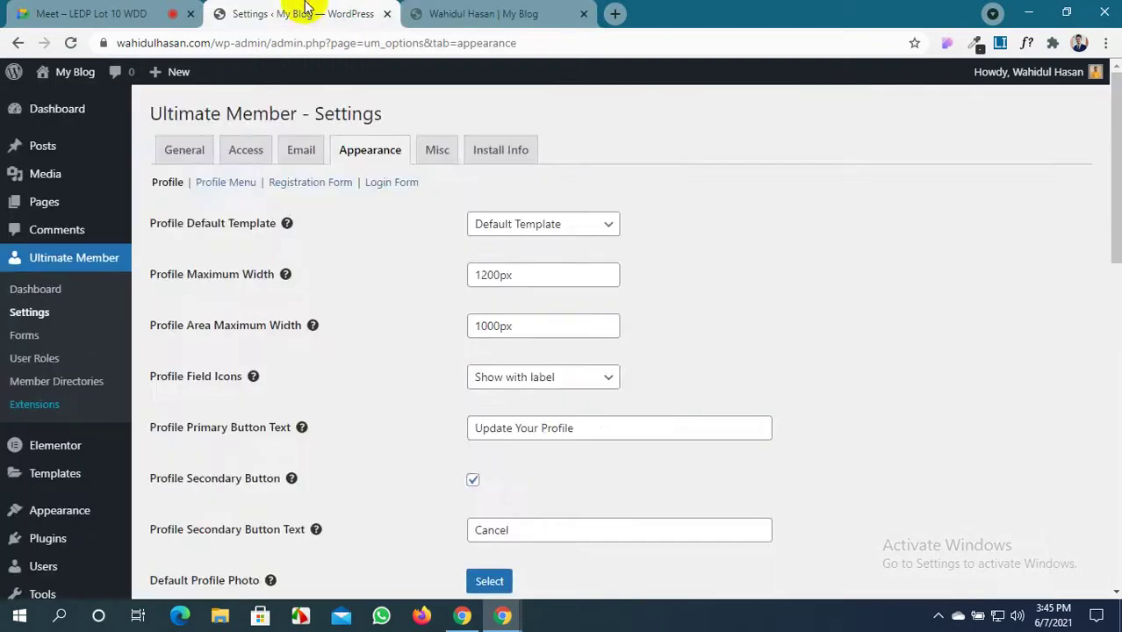
pyautogui.scroll(-4, 540, 392)
pyautogui.scroll(-3, 539, 392)
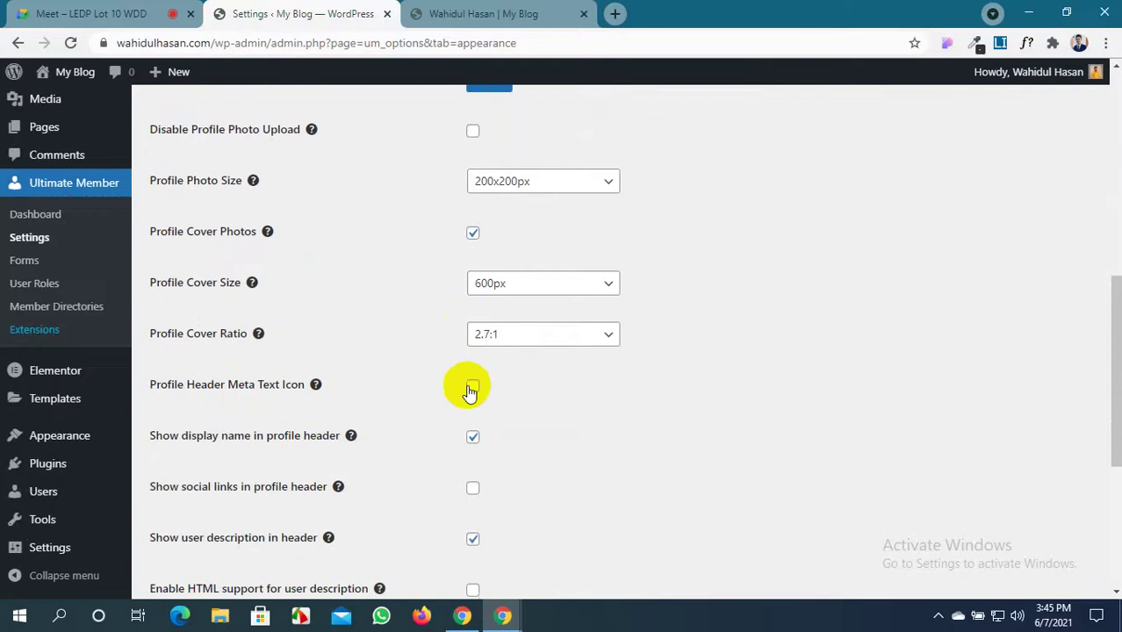
pyautogui.click(473, 388)
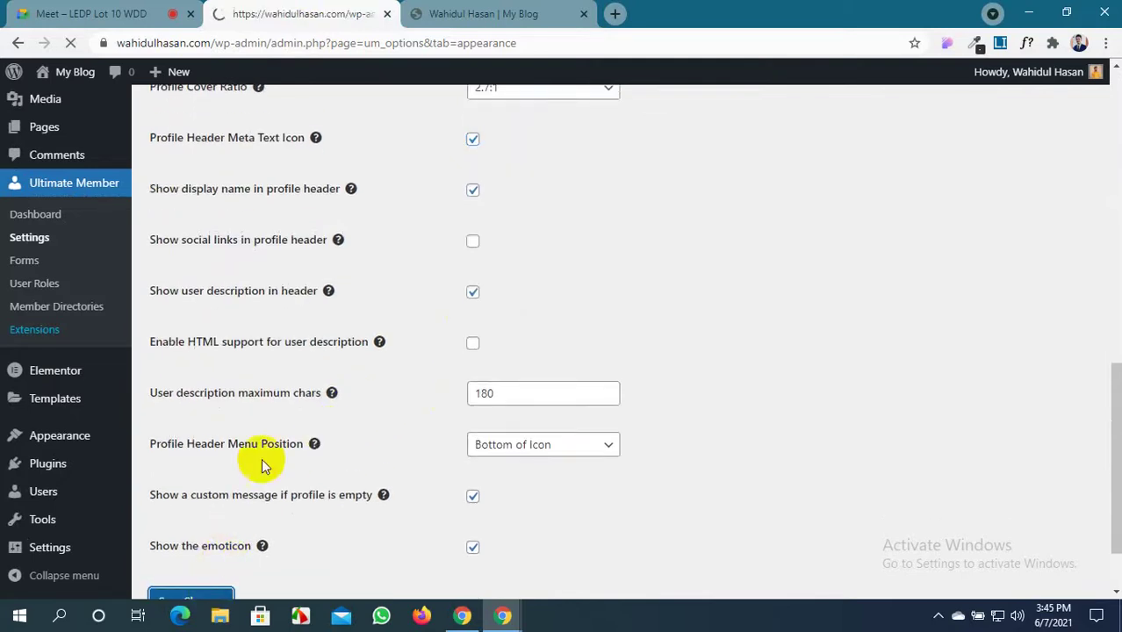
pyautogui.click(474, 14)
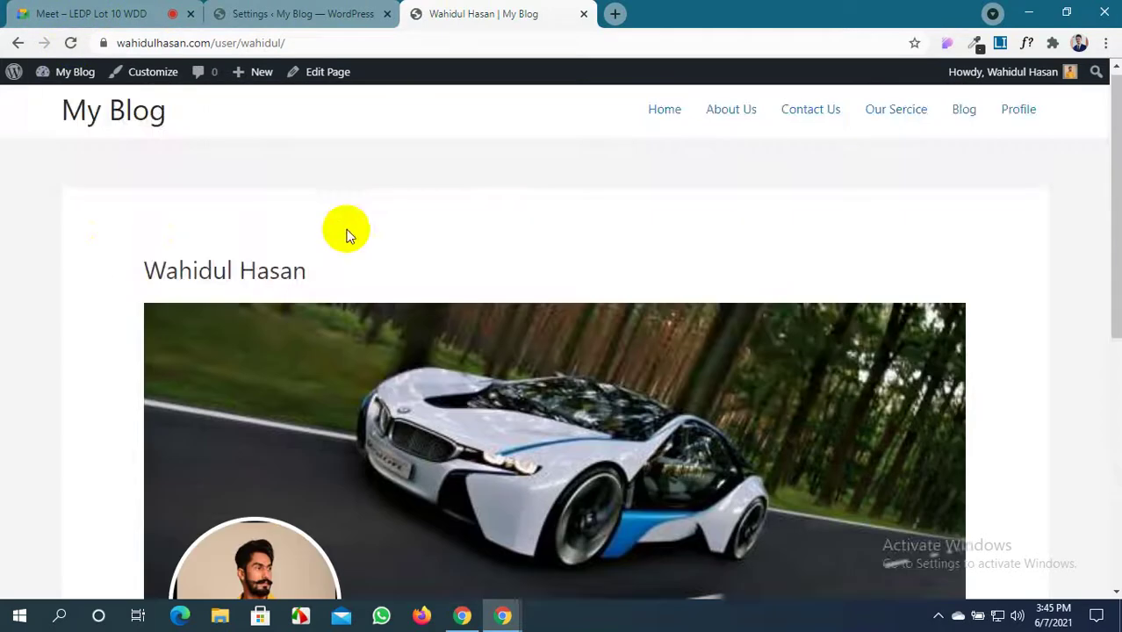
# Enable social links in the profile header and HTML support for the user description, and save the settings
pyautogui.click(349, 11)
pyautogui.scroll(-10, 470, 356)
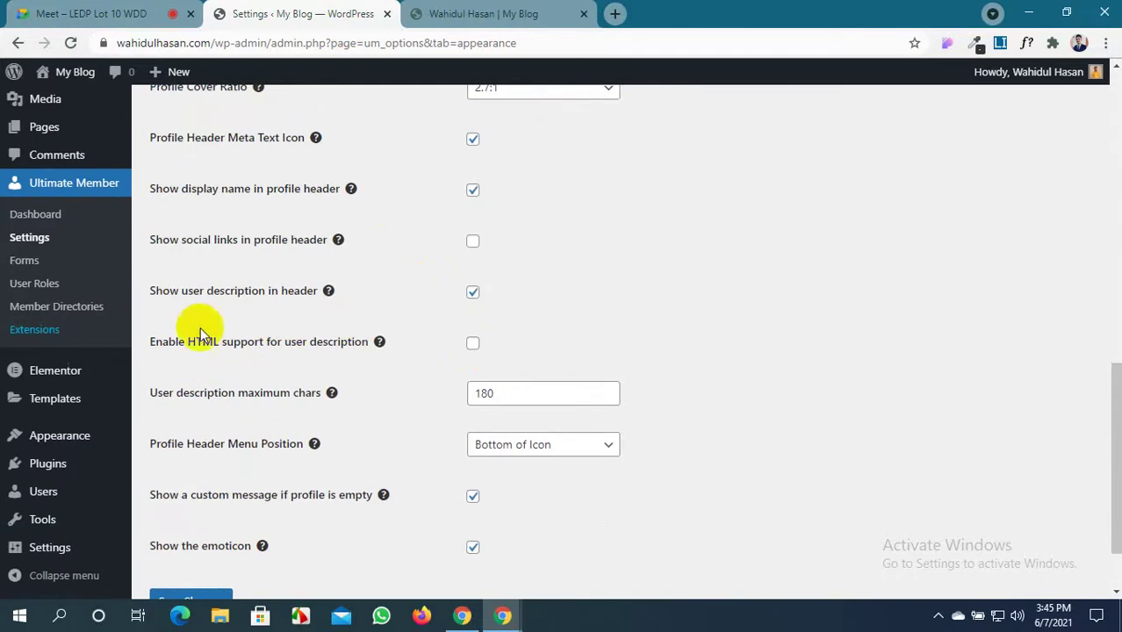
pyautogui.scroll(1, 198, 329)
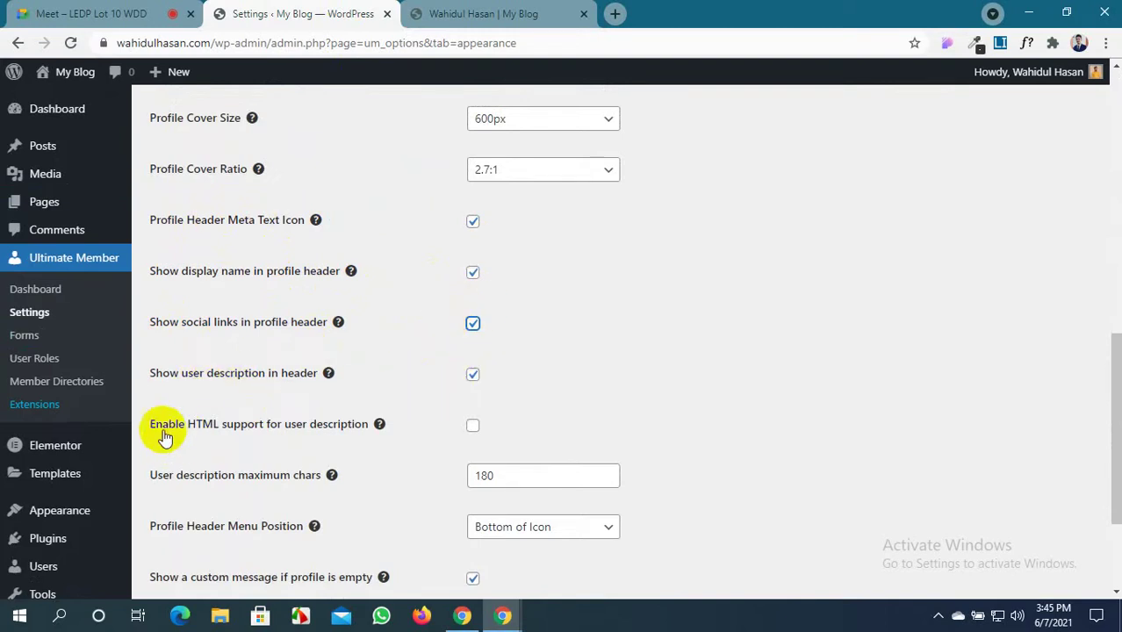
pyautogui.click(473, 426)
pyautogui.scroll(-3, 438, 452)
pyautogui.click(218, 513)
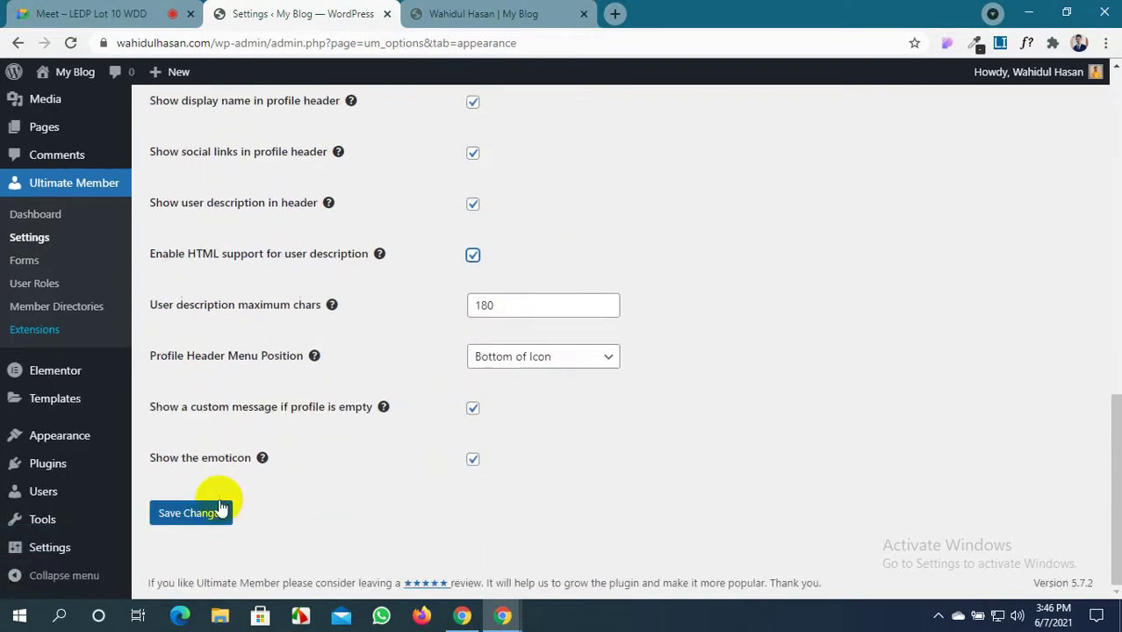
# Open the user profile for editing and insert an opening <a> tag before Web Developer in the description
pyautogui.click(483, 13)
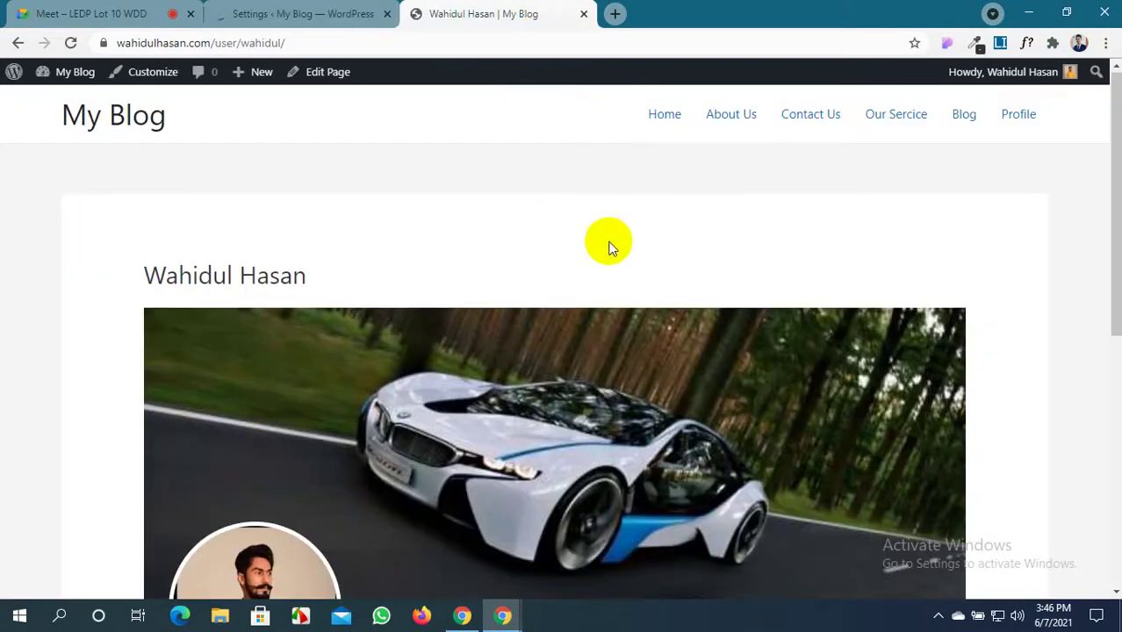
pyautogui.scroll(-5, 548, 327)
pyautogui.scroll(3, 548, 327)
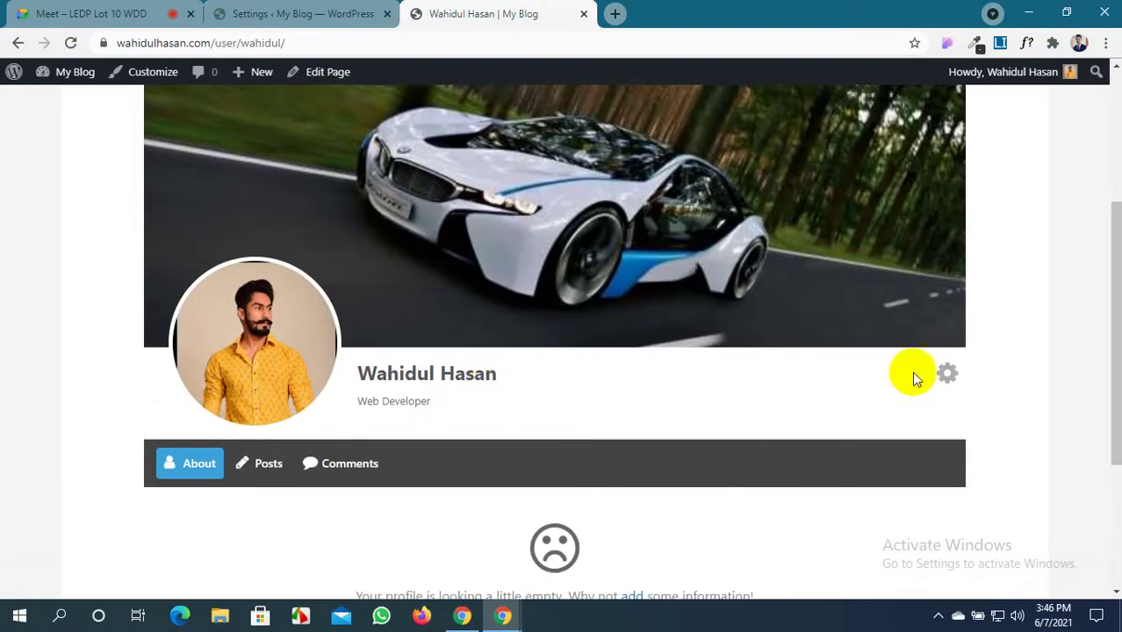
pyautogui.click(945, 373)
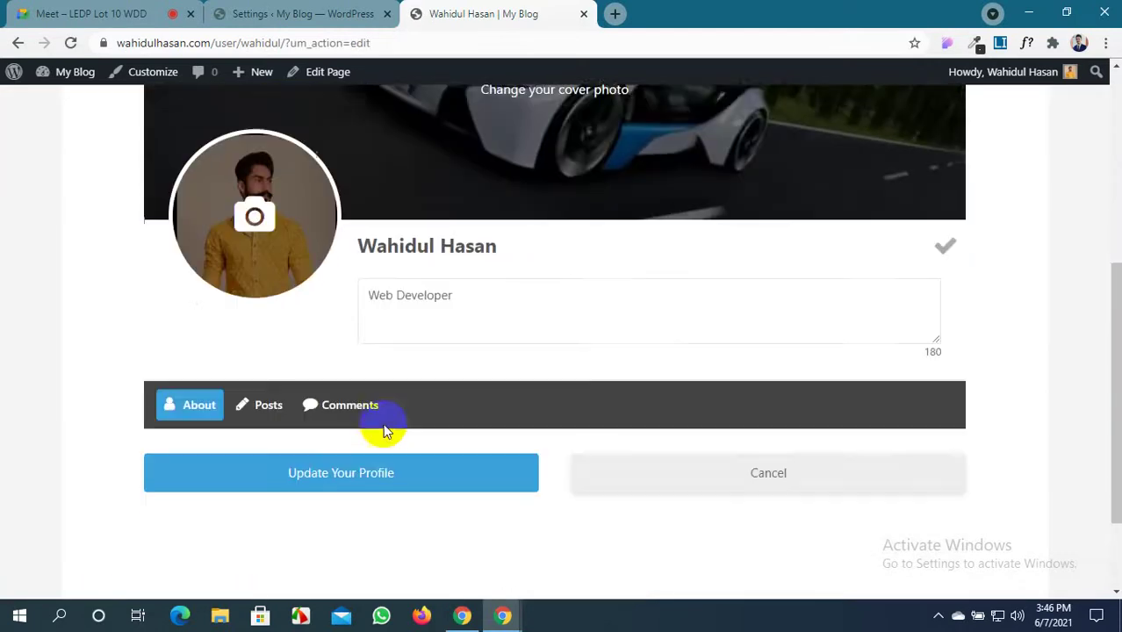
pyautogui.click(364, 275)
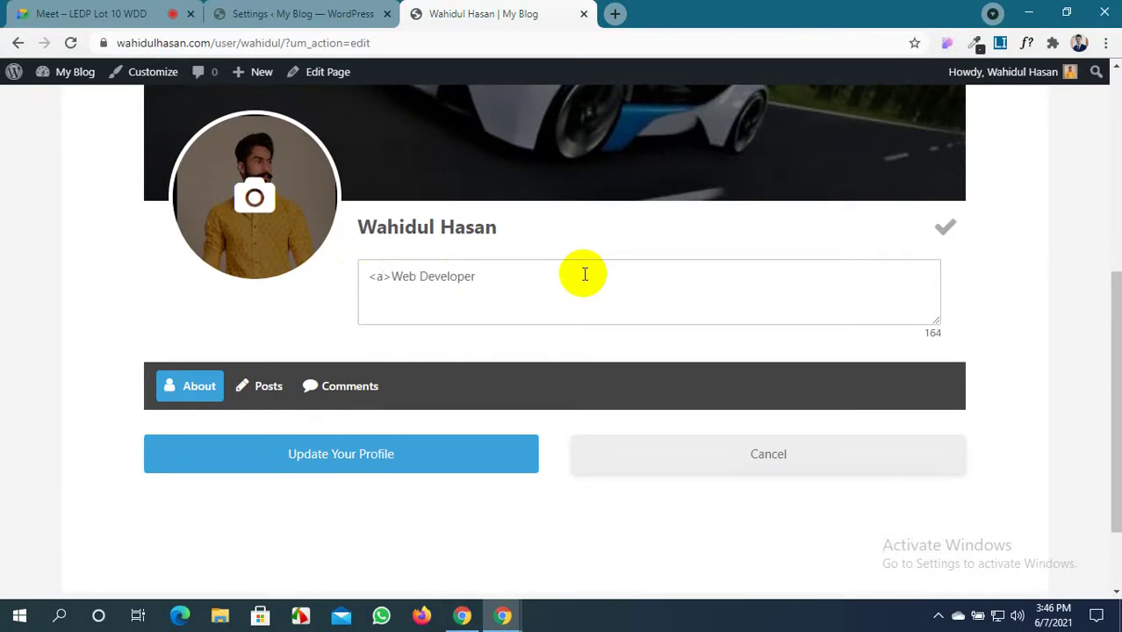
# Check the HTML support setting, and complete the profile description as <a href="">Web Developer</a>
pyautogui.click(303, 13)
pyautogui.scroll(-4, 461, 491)
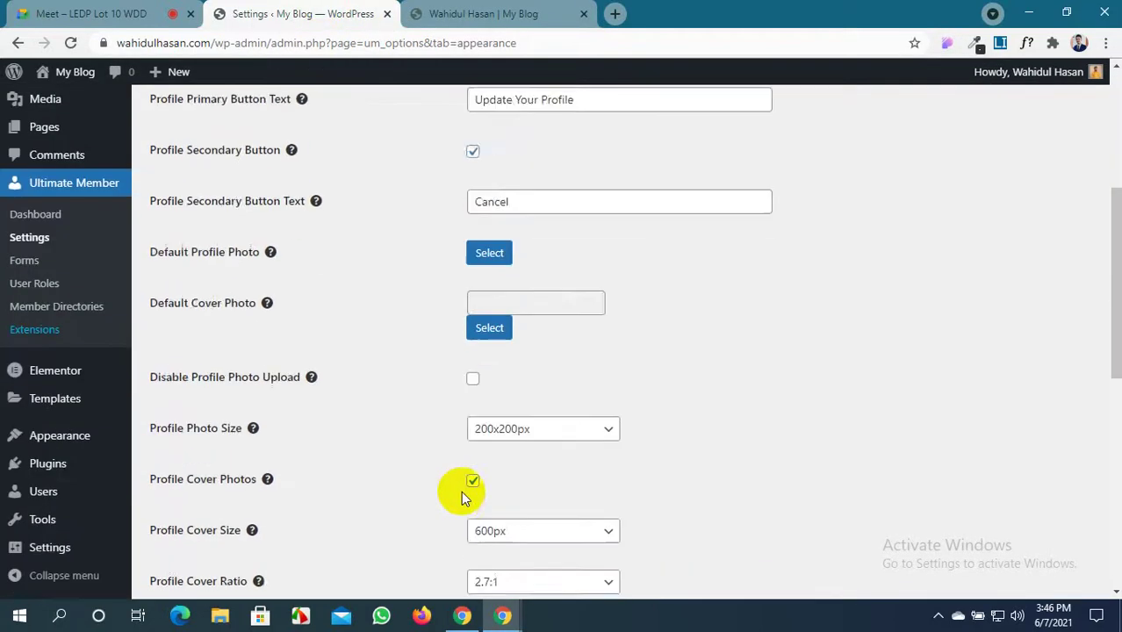
pyautogui.scroll(-6, 461, 491)
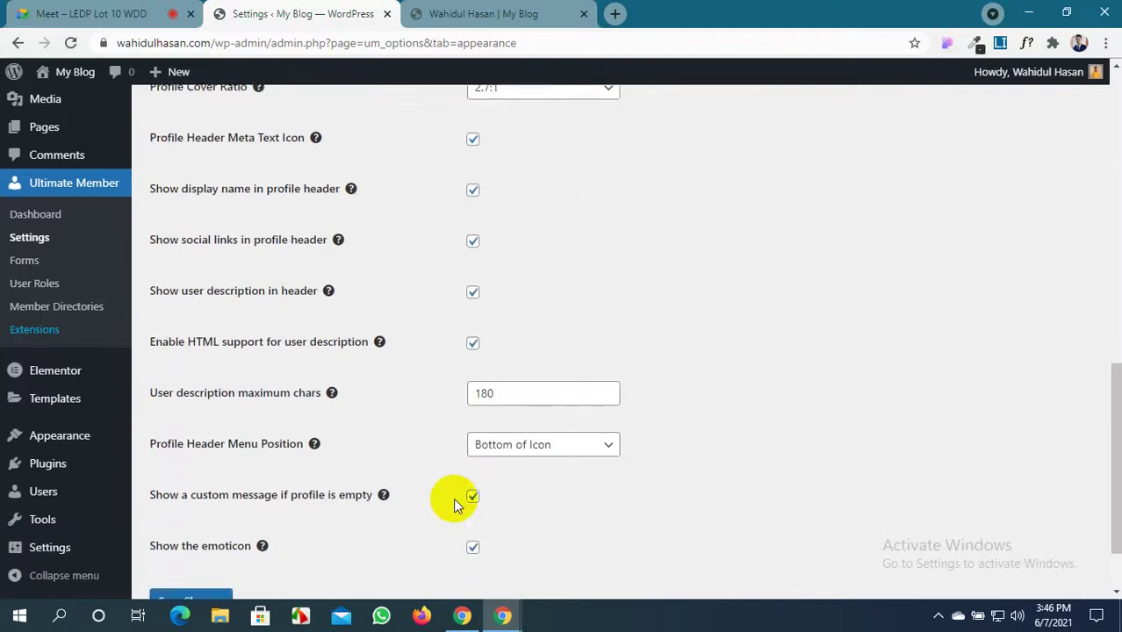
pyautogui.scroll(1, 452, 497)
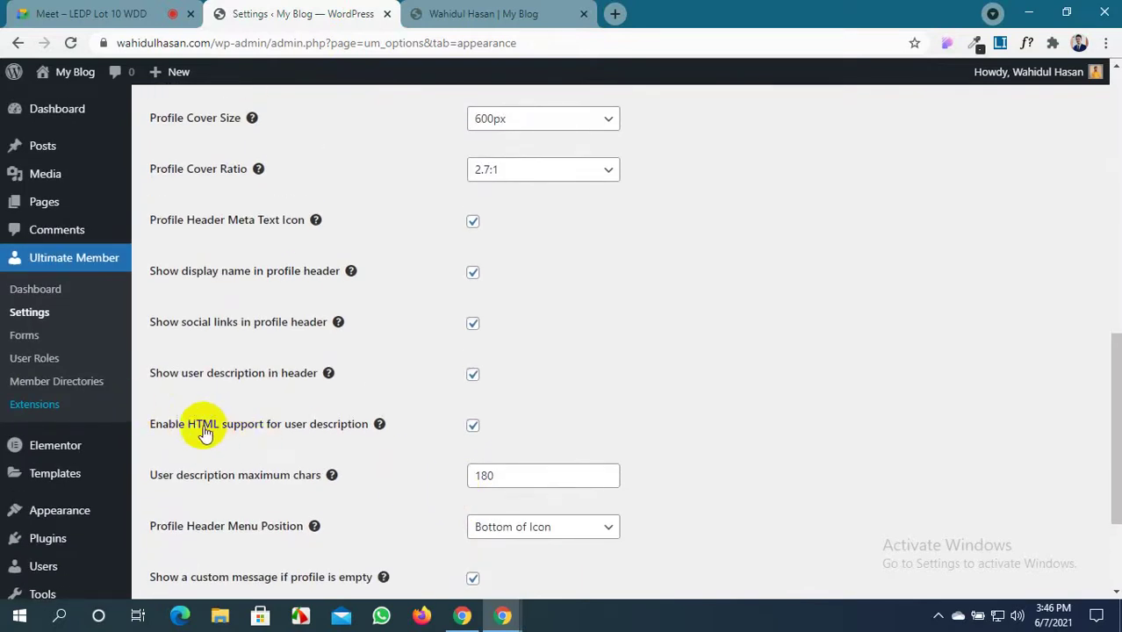
pyautogui.click(481, 14)
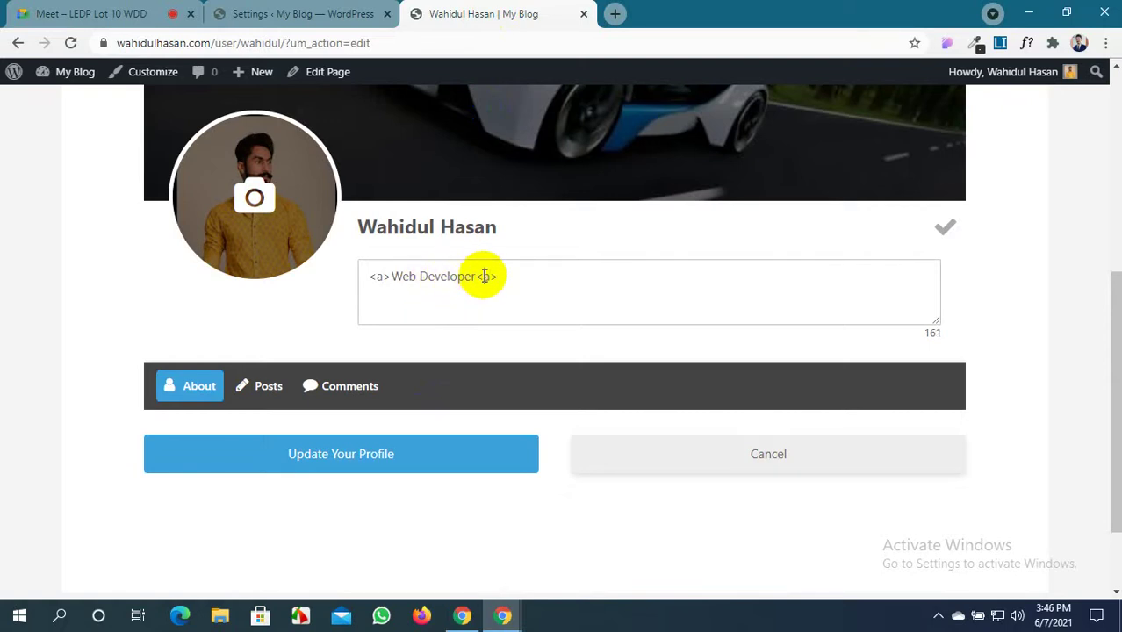
pyautogui.click(376, 271)
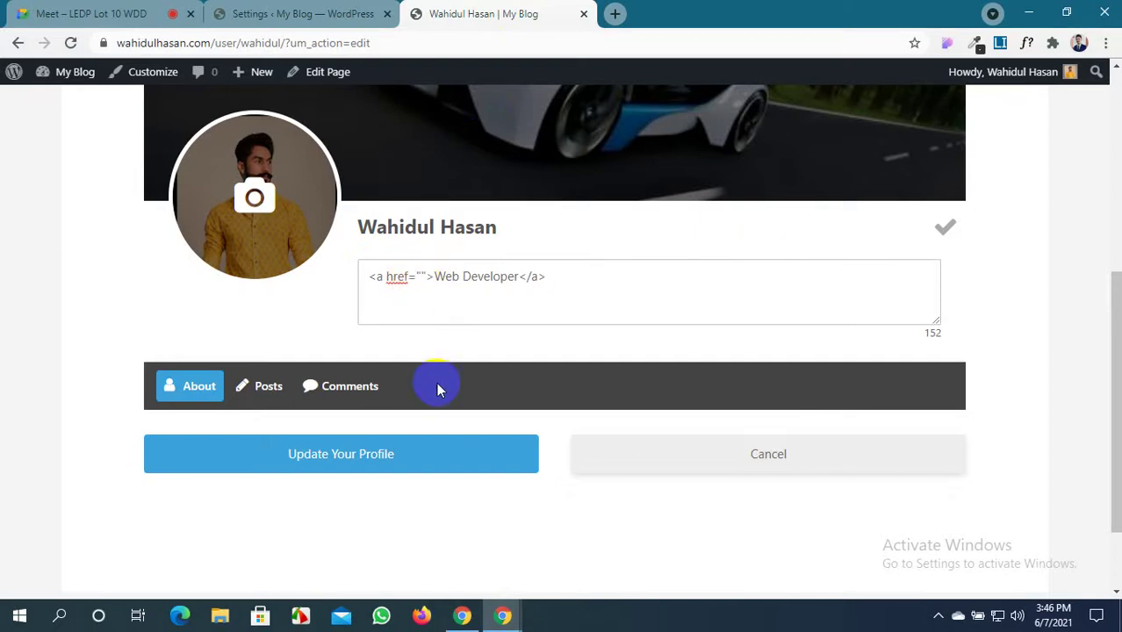
# Open Facebook in a new browser tab, go to the own profile and copy its web address
pyautogui.click(616, 13)
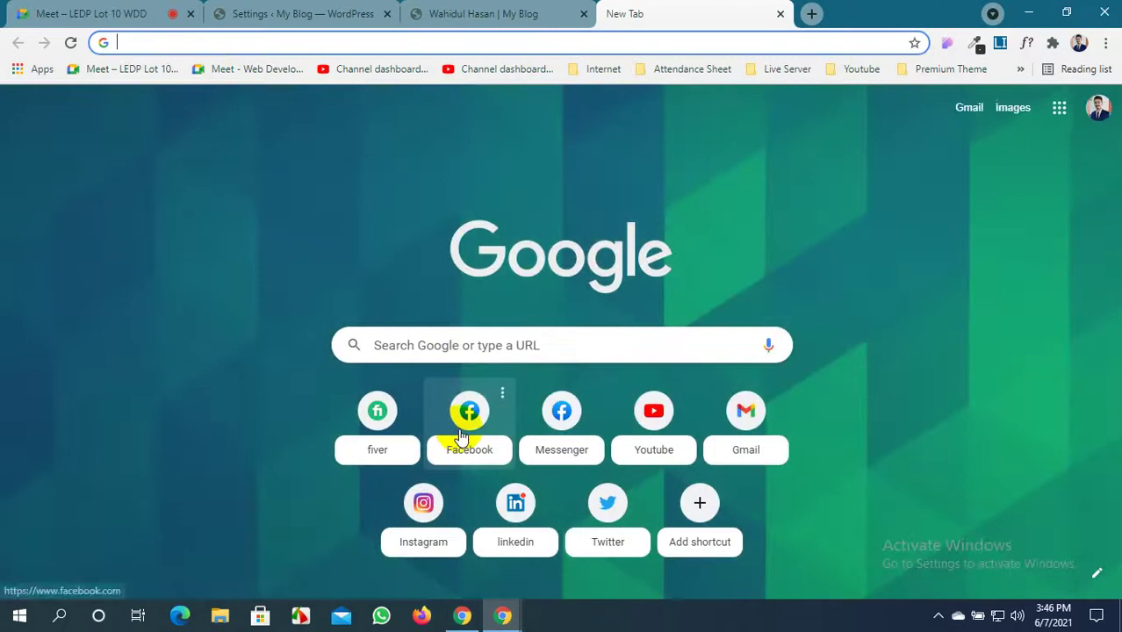
pyautogui.click(459, 428)
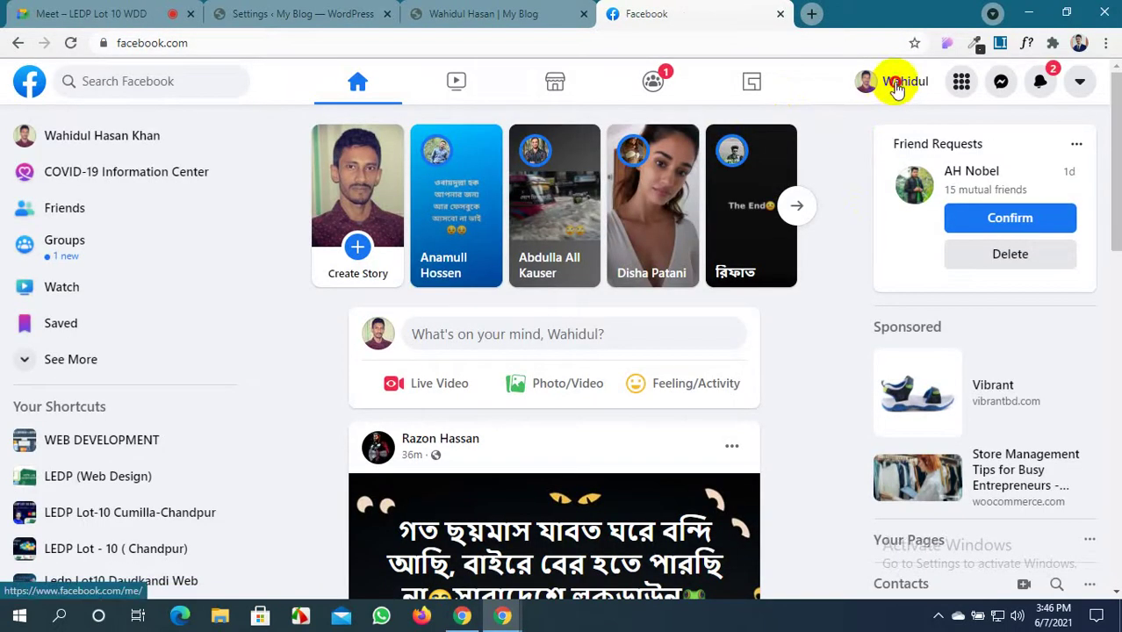
pyautogui.click(895, 88)
pyautogui.click(220, 42)
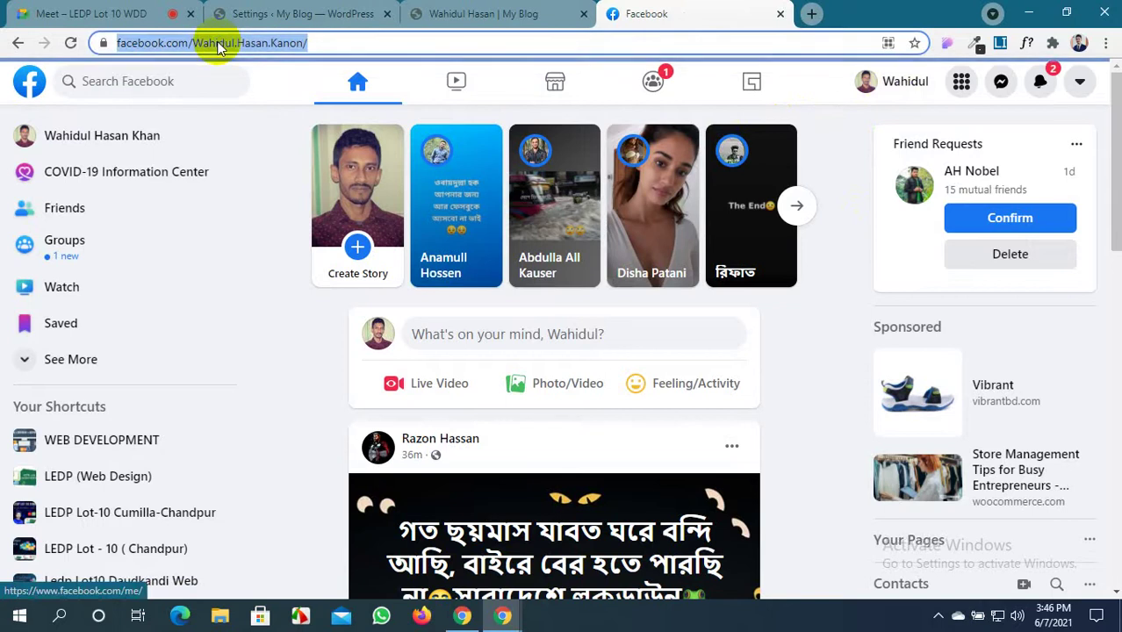
# Paste the Facebook profile address into the href of the Web Developer description and update the profile
pyautogui.click(463, 13)
pyautogui.click(337, 14)
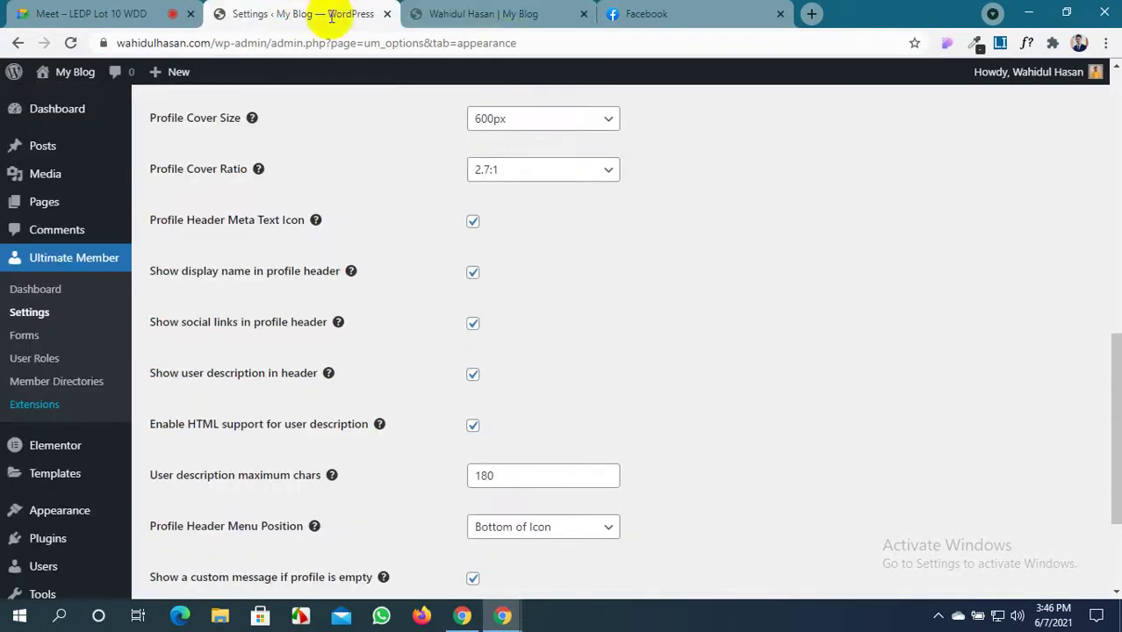
pyautogui.click(520, 9)
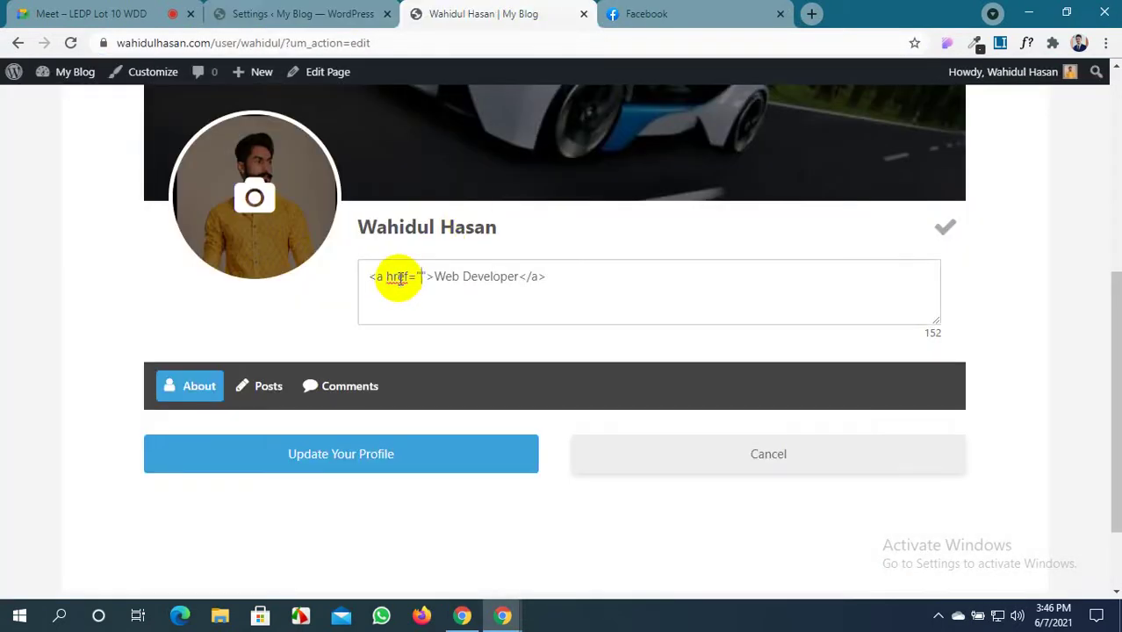
pyautogui.write('https://www.facebook.com/Wahidul.Hasan.Kanon/')
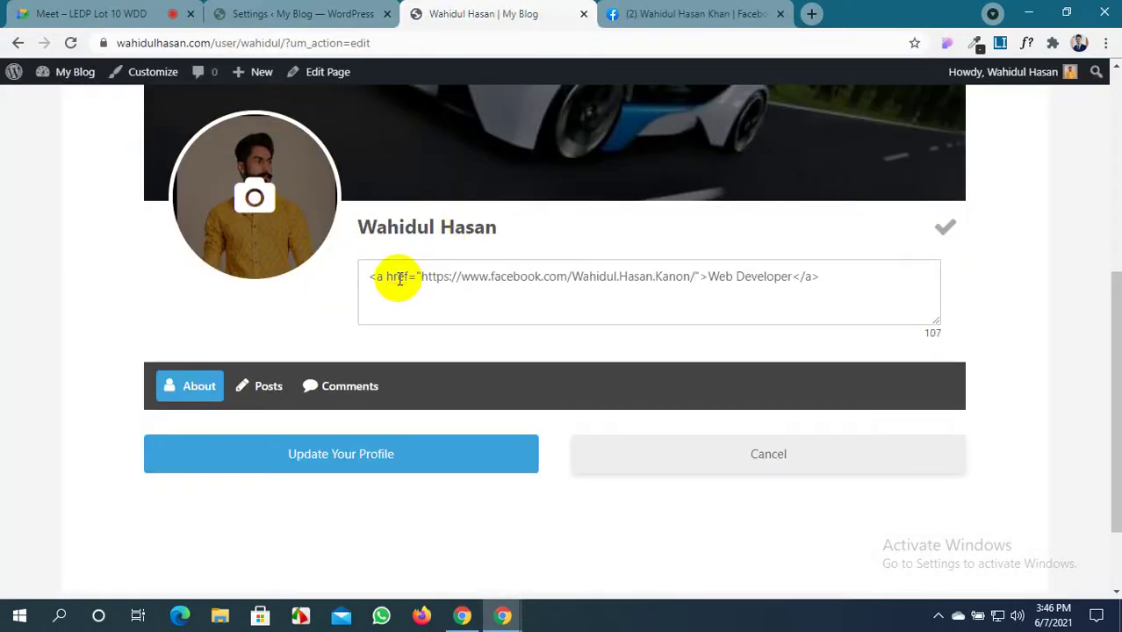
pyautogui.click(446, 447)
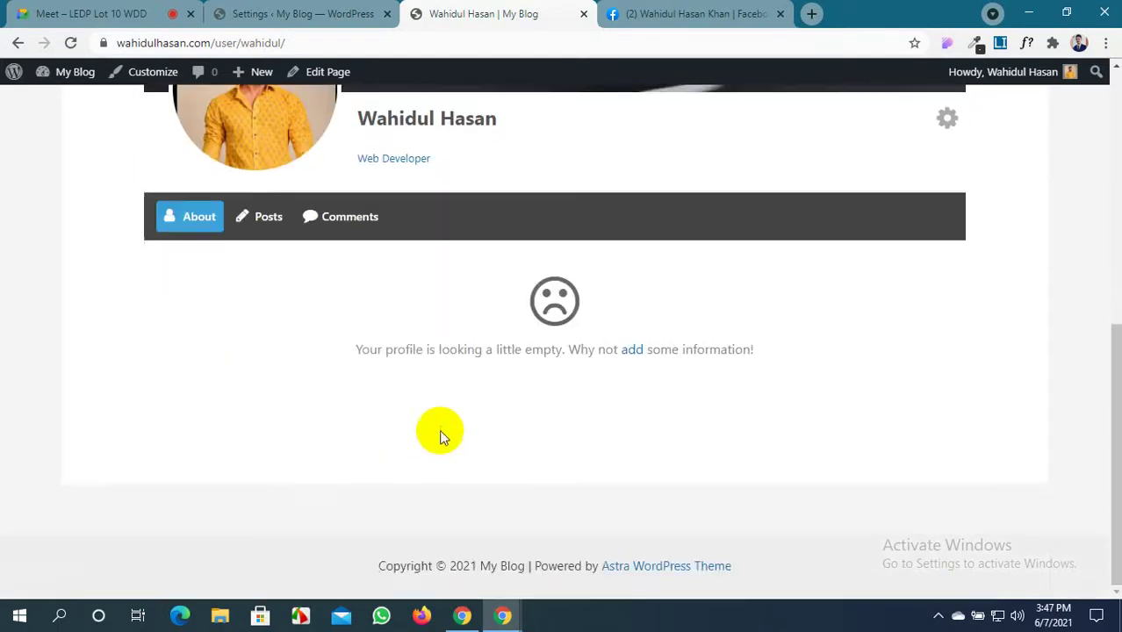
# Test the Web Developer link in the profile header and return from Facebook to the blog profile
pyautogui.click(409, 162)
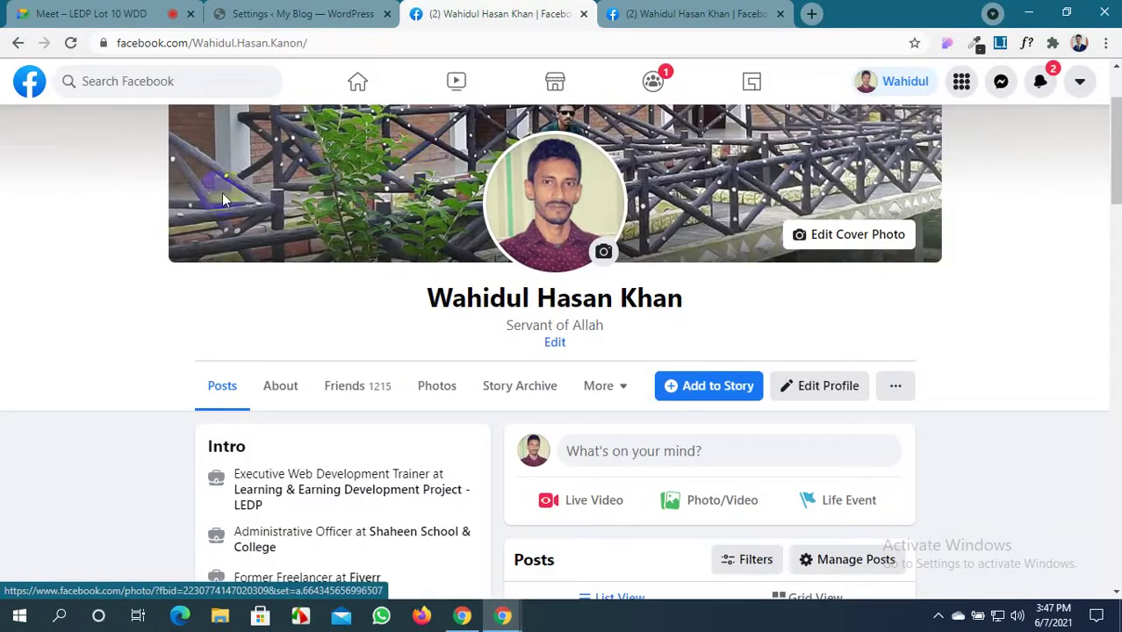
pyautogui.click(282, 13)
pyautogui.hotkey('ctrl', 'Tab')
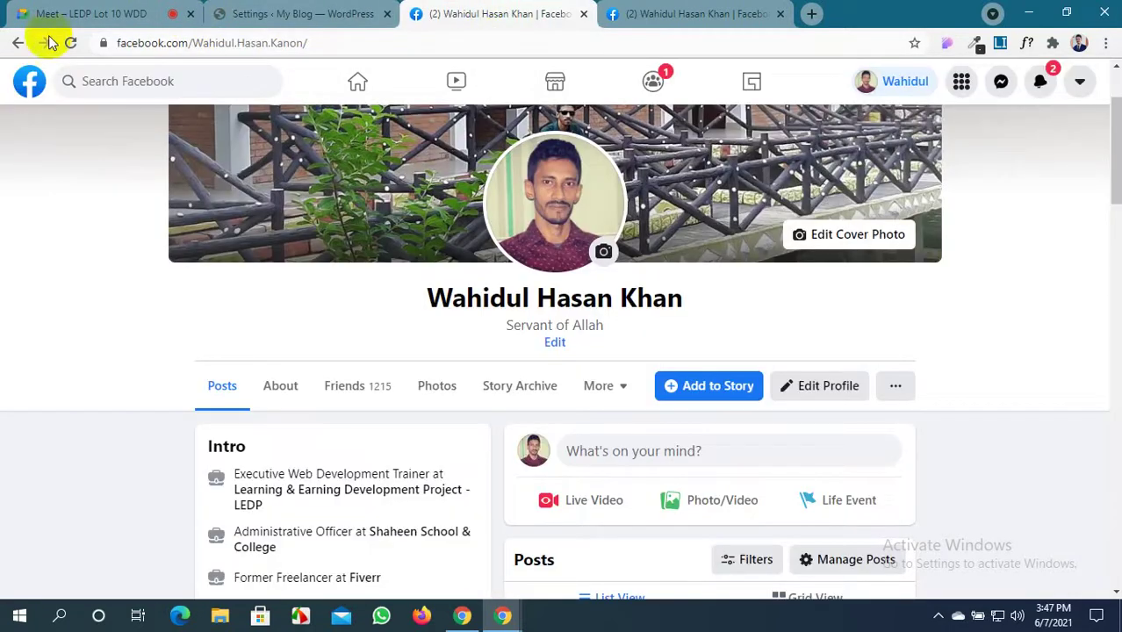
pyautogui.click(17, 43)
pyautogui.click(22, 13)
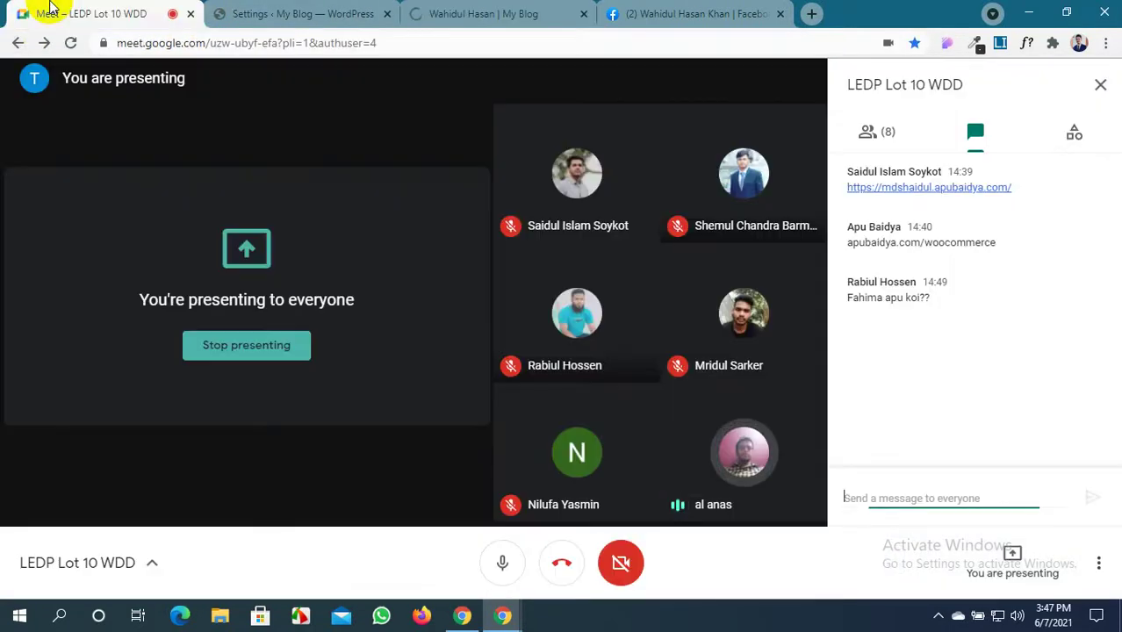
# Review the profile cover, header and user description options in the Ultimate Member Appearance settings
pyautogui.click(263, 8)
pyautogui.scroll(-2, 493, 463)
pyautogui.scroll(3, 505, 448)
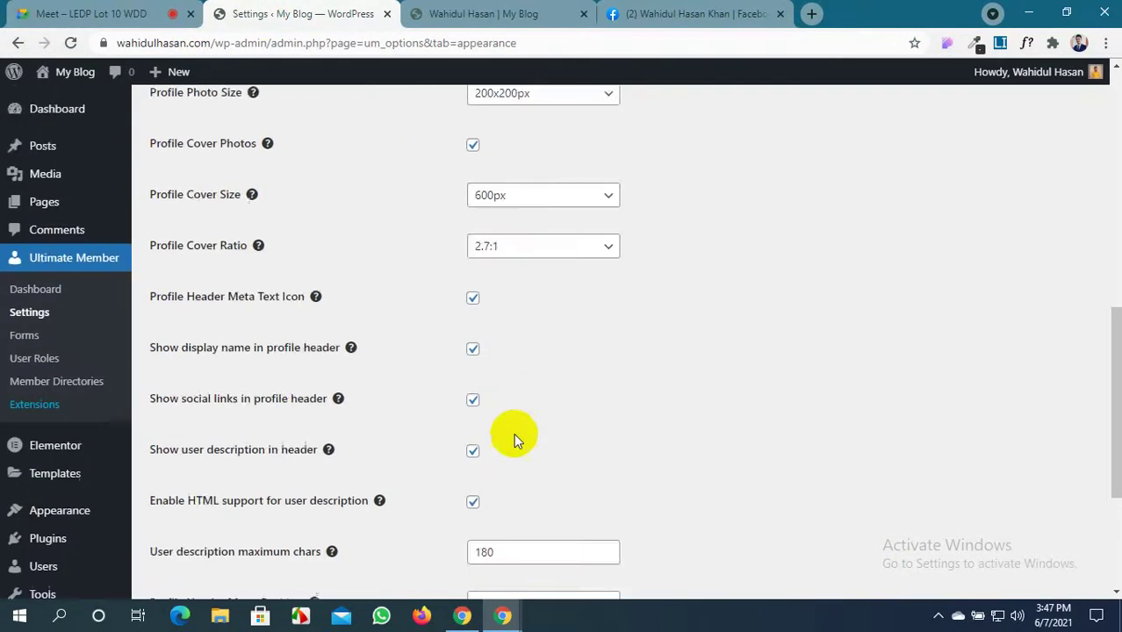
pyautogui.scroll(3, 514, 438)
pyautogui.scroll(-2, 514, 438)
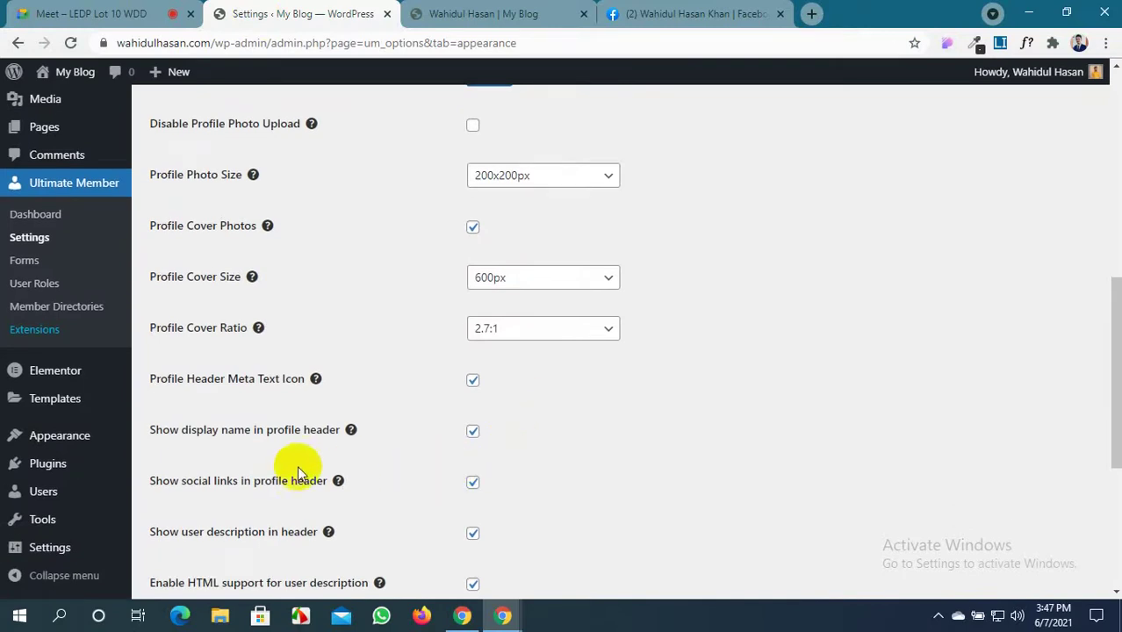
pyautogui.scroll(-1, 263, 458)
pyautogui.scroll(-1, 429, 448)
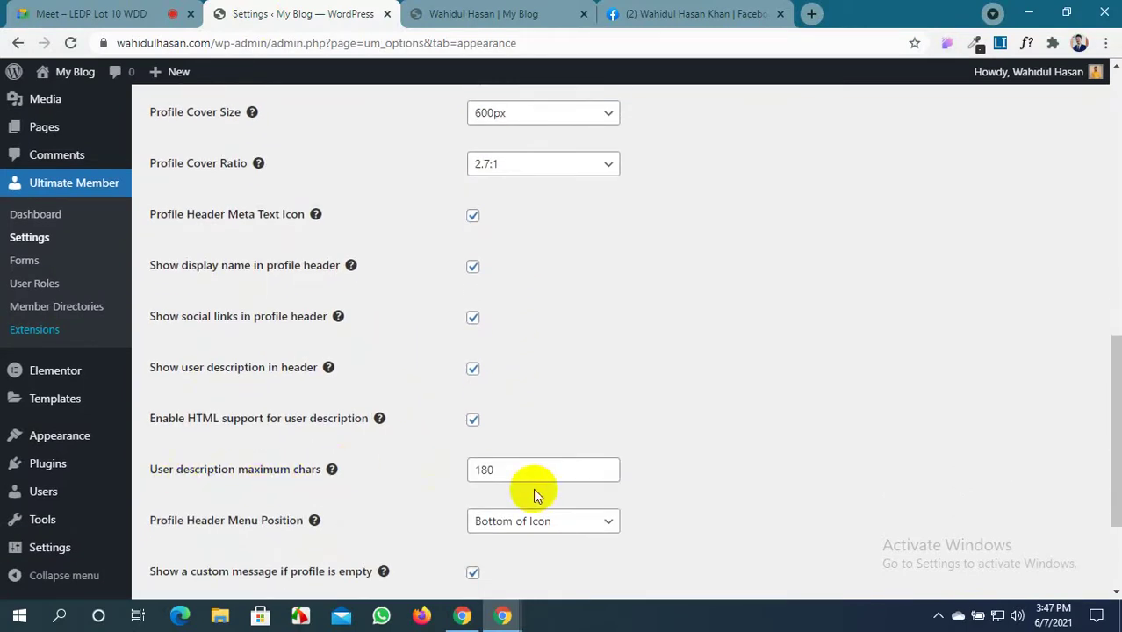
# Compare the description length, header menu position, empty-profile message and emoticon settings with the live blog profile
pyautogui.click(511, 469)
pyautogui.click(517, 11)
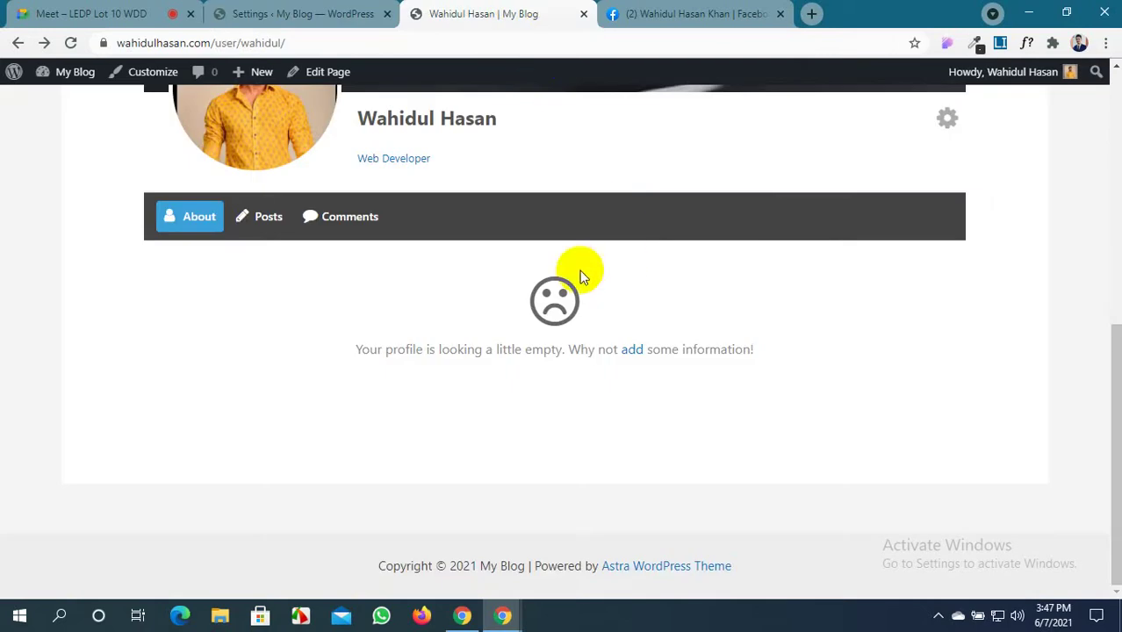
pyautogui.click(288, 10)
pyautogui.scroll(-2, 463, 443)
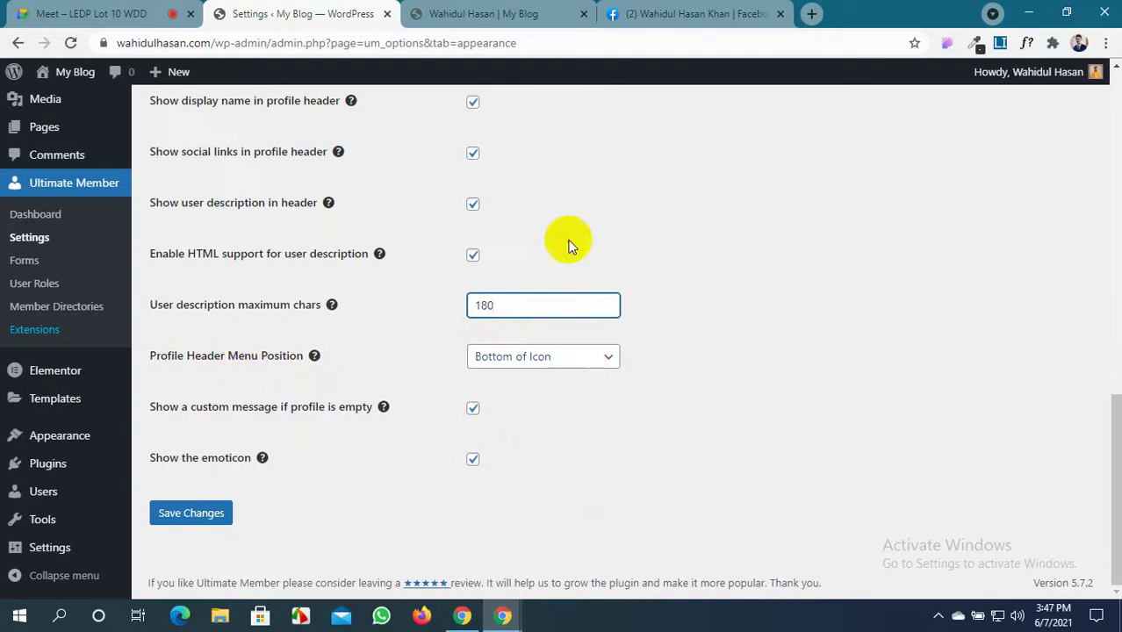
pyautogui.click(503, 15)
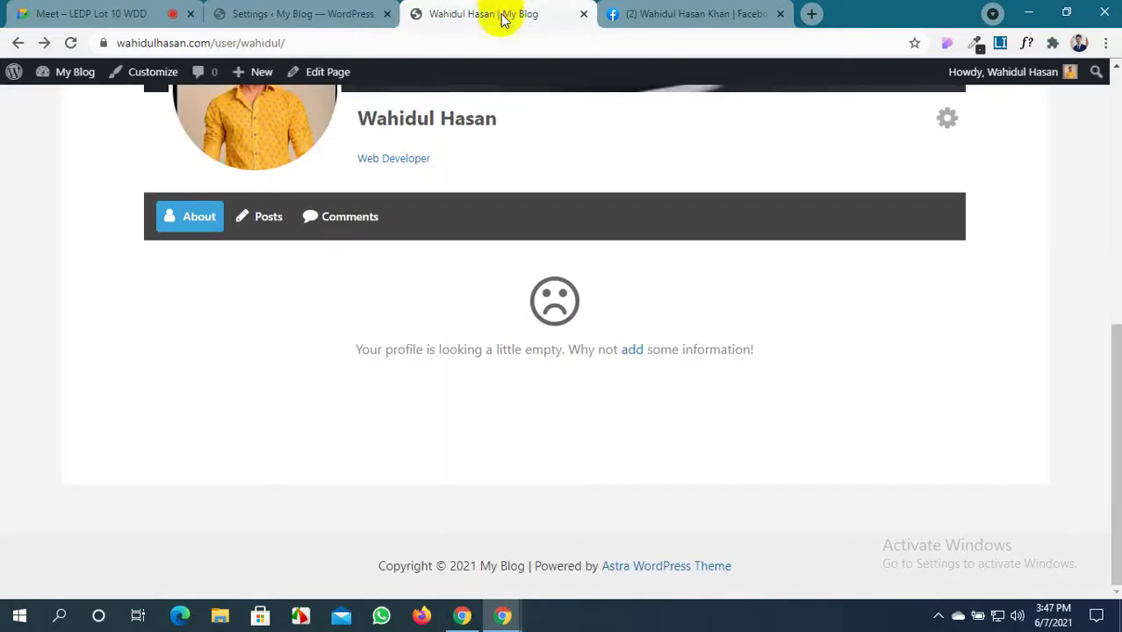
pyautogui.click(307, 13)
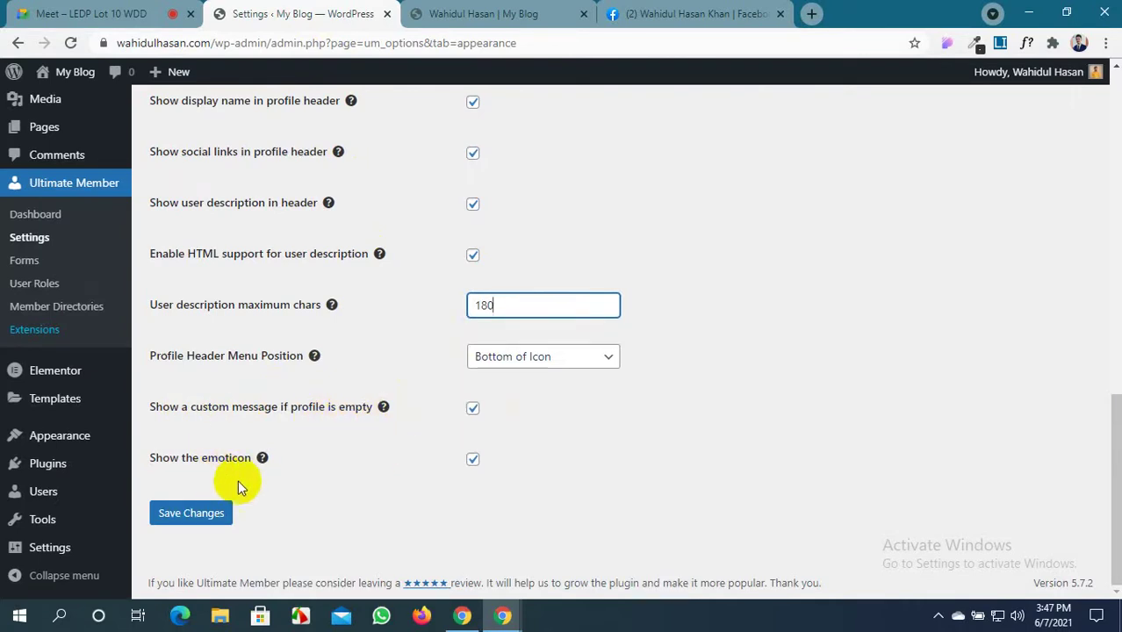
pyautogui.click(496, 14)
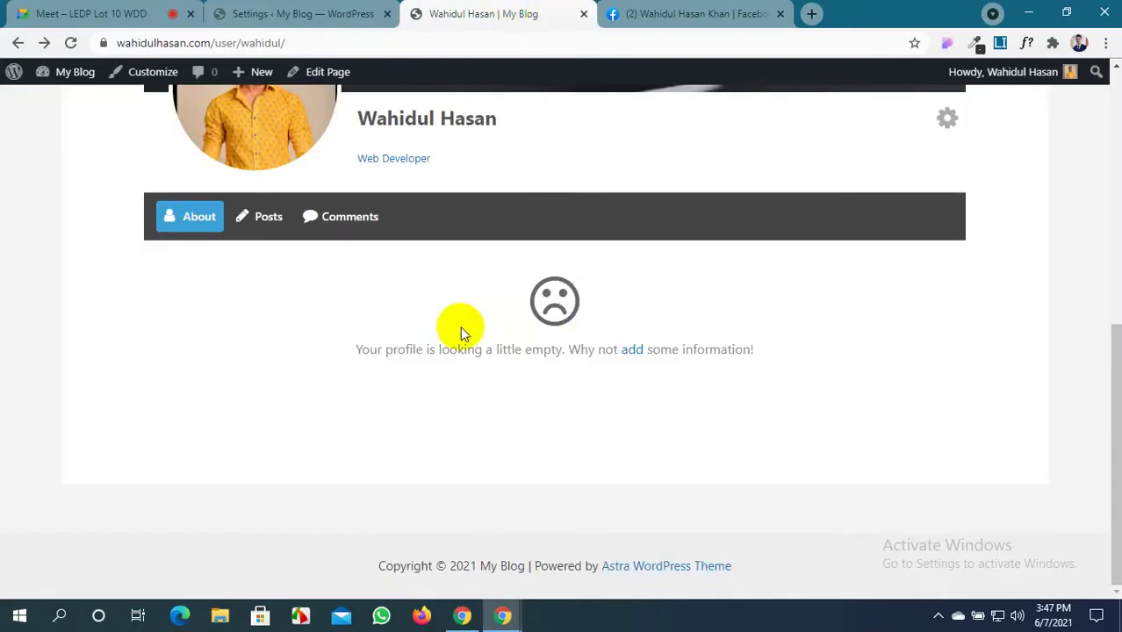
pyautogui.moveTo(577, 309); pyautogui.dragTo(531, 301)
pyautogui.click(337, 13)
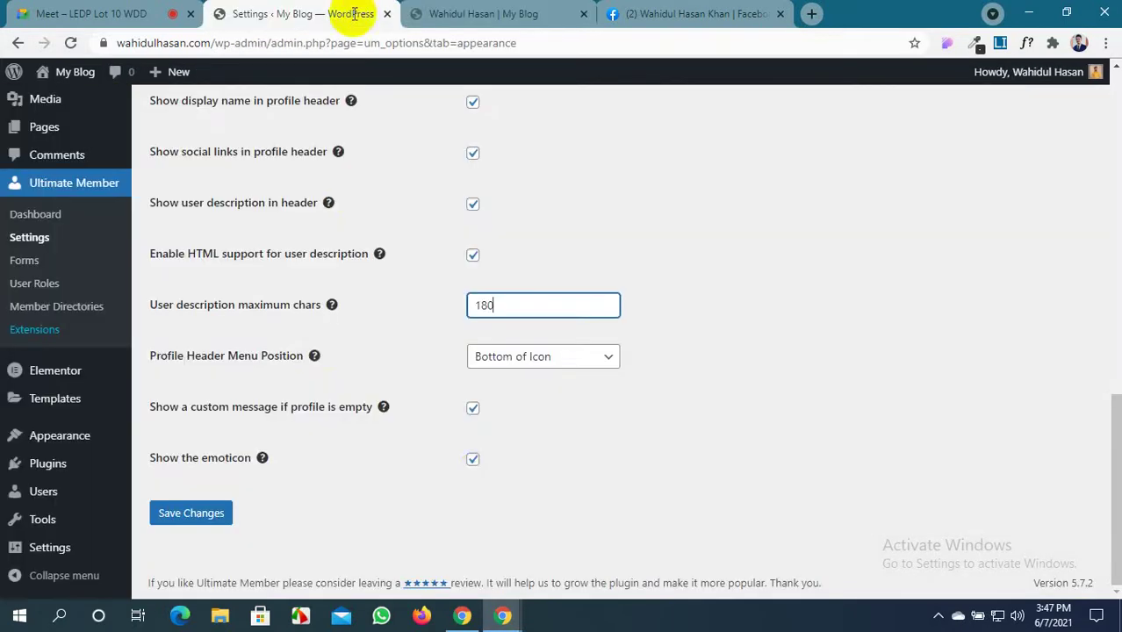
# Turn off the emoticon for empty profiles, save the Appearance settings and return to the blog profile
pyautogui.click(474, 461)
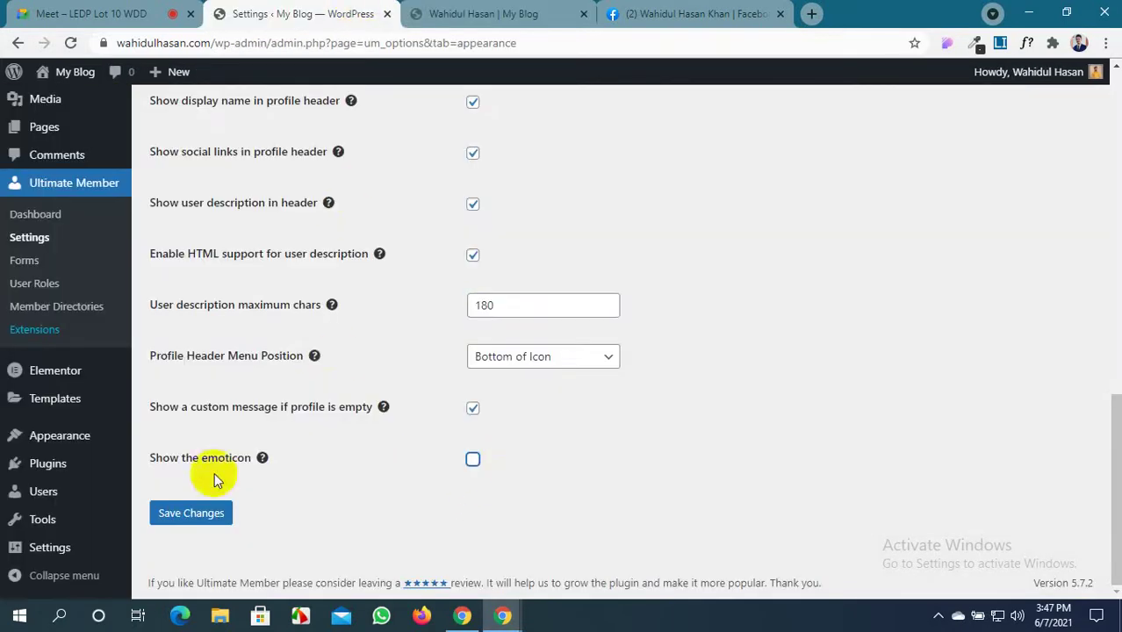
pyautogui.click(174, 516)
pyautogui.click(516, 12)
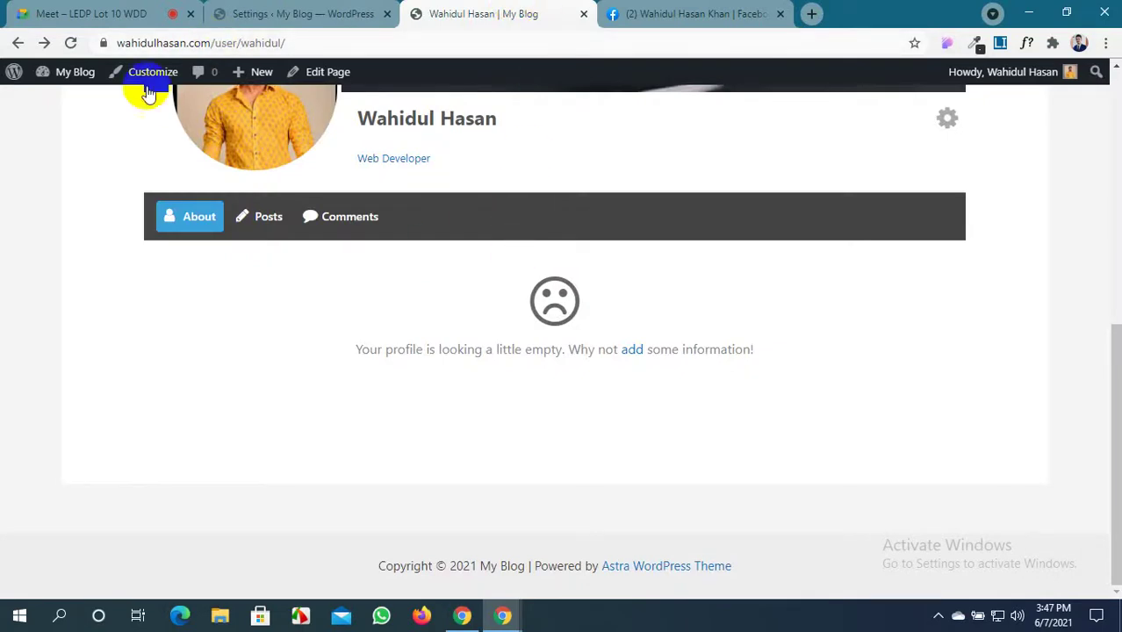
# Switch to the Google Meet call, toggle the microphone and go back to the blog settings
pyautogui.click(84, 13)
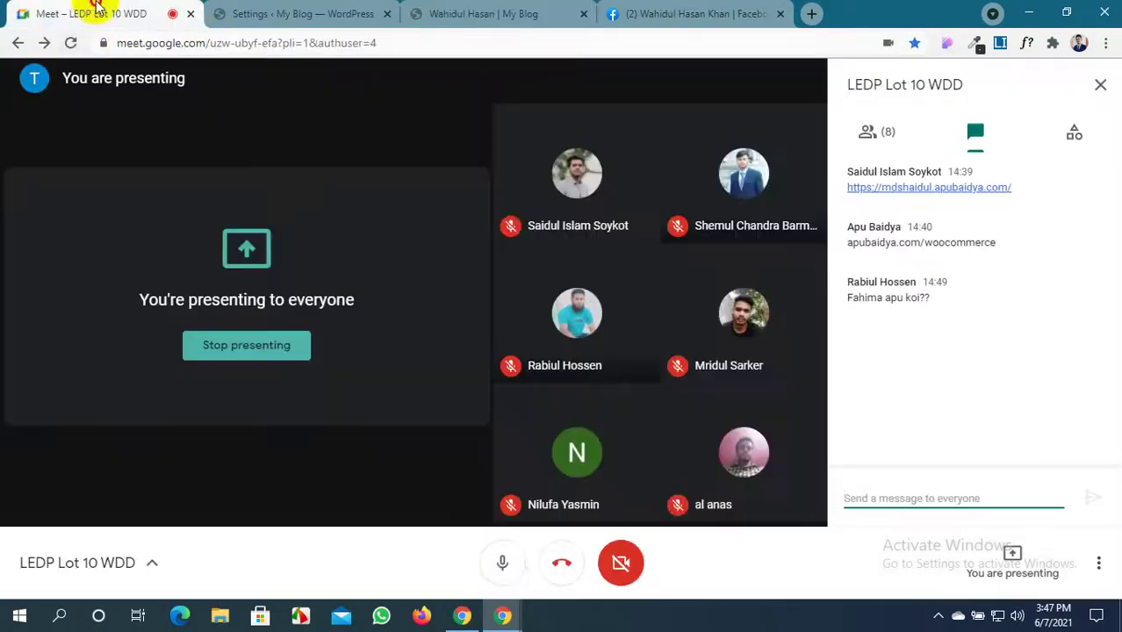
pyautogui.click(503, 571)
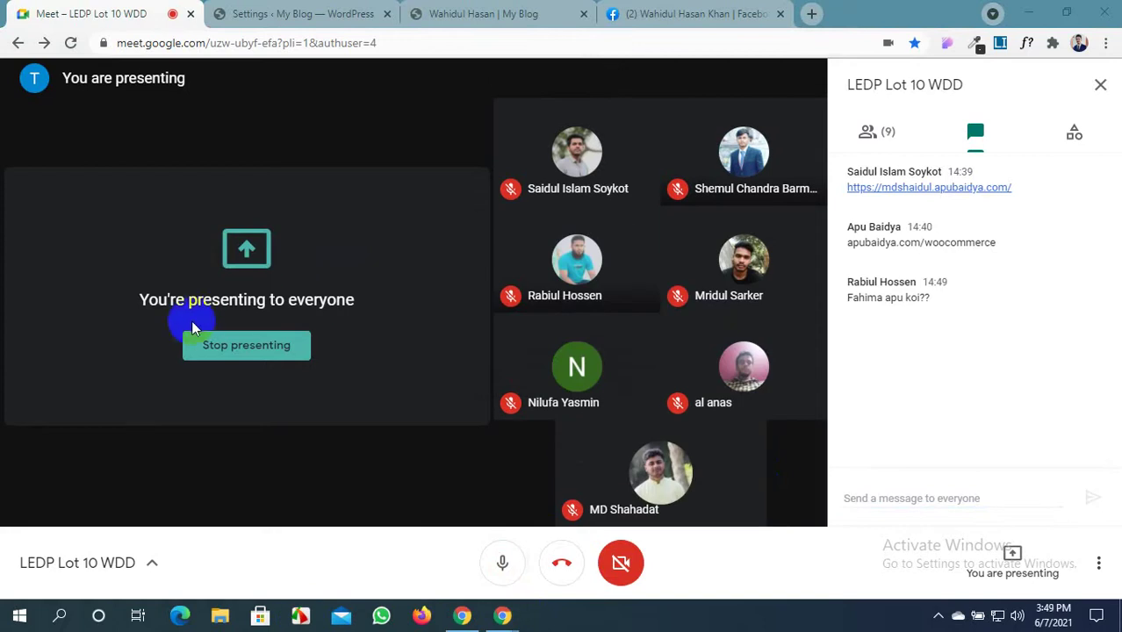
pyautogui.click(303, 13)
# Reload the blog profile to check how the empty-profile message is displayed with the emoticon turned off
pyautogui.click(483, 13)
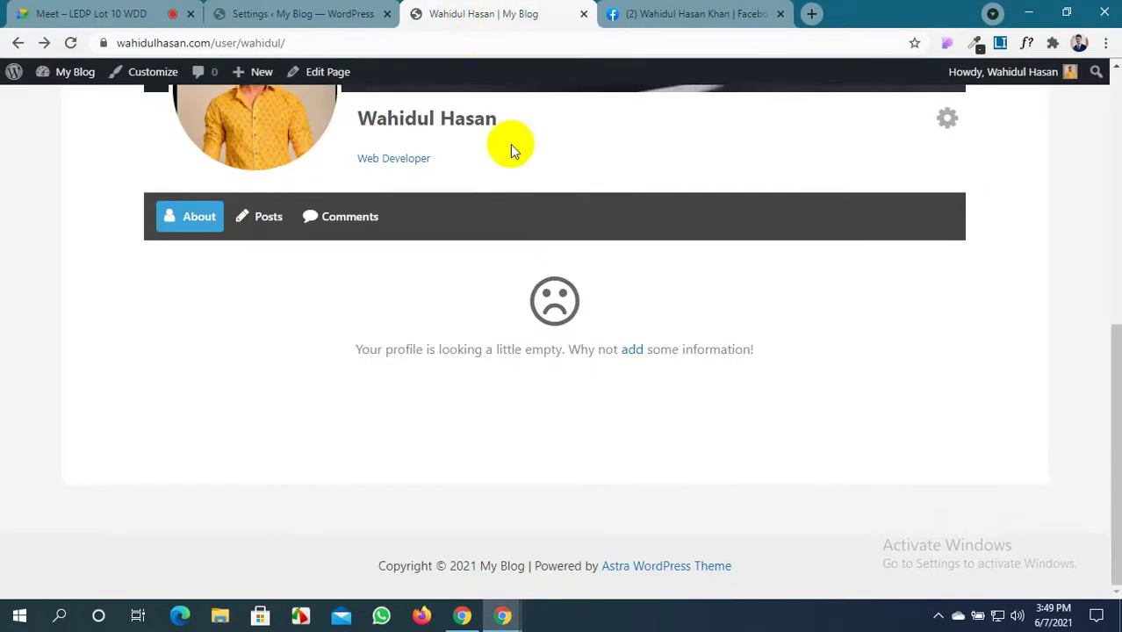
pyautogui.scroll(1, 533, 268)
pyautogui.click(351, 13)
pyautogui.click(430, 13)
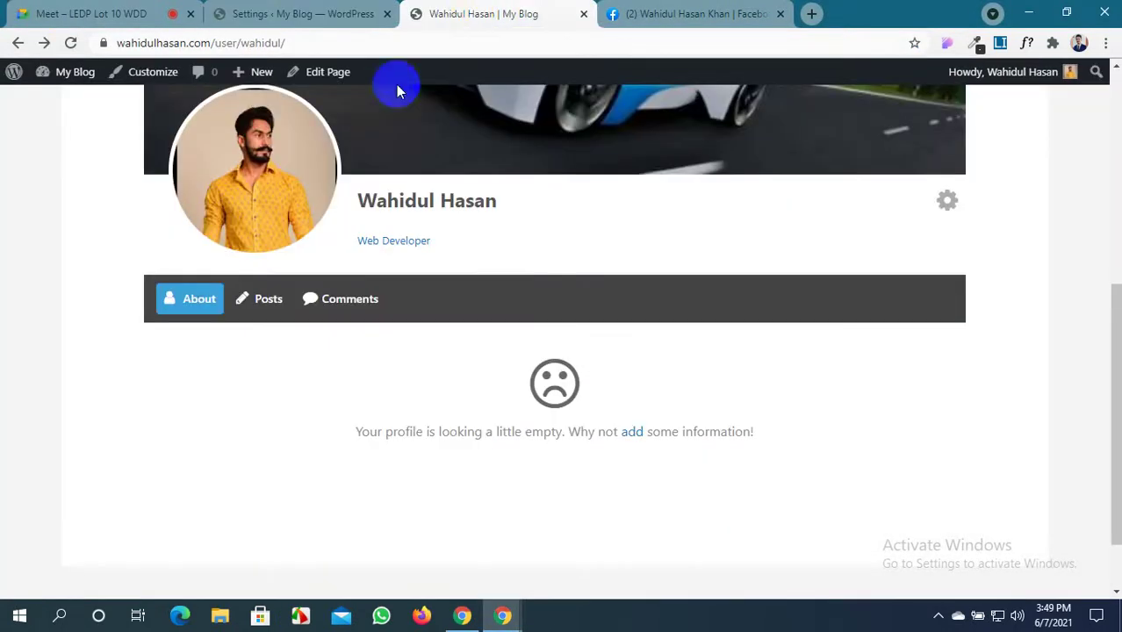
pyautogui.click(70, 42)
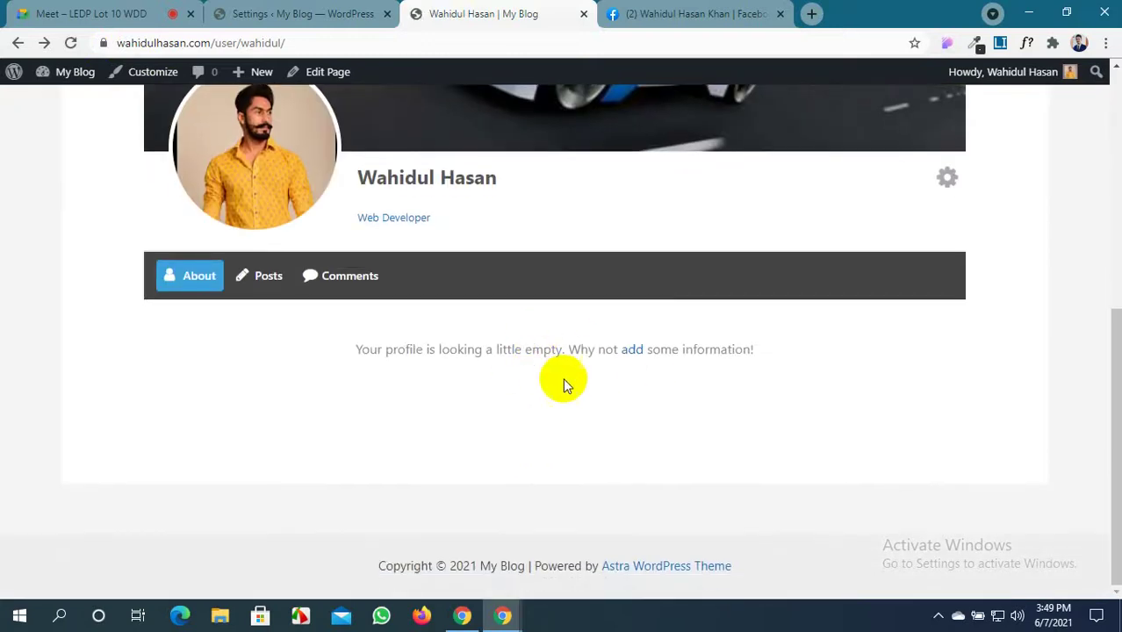
# Turn the empty-profile emoticon back on in the Ultimate Member Appearance settings and save the changes
pyautogui.click(303, 13)
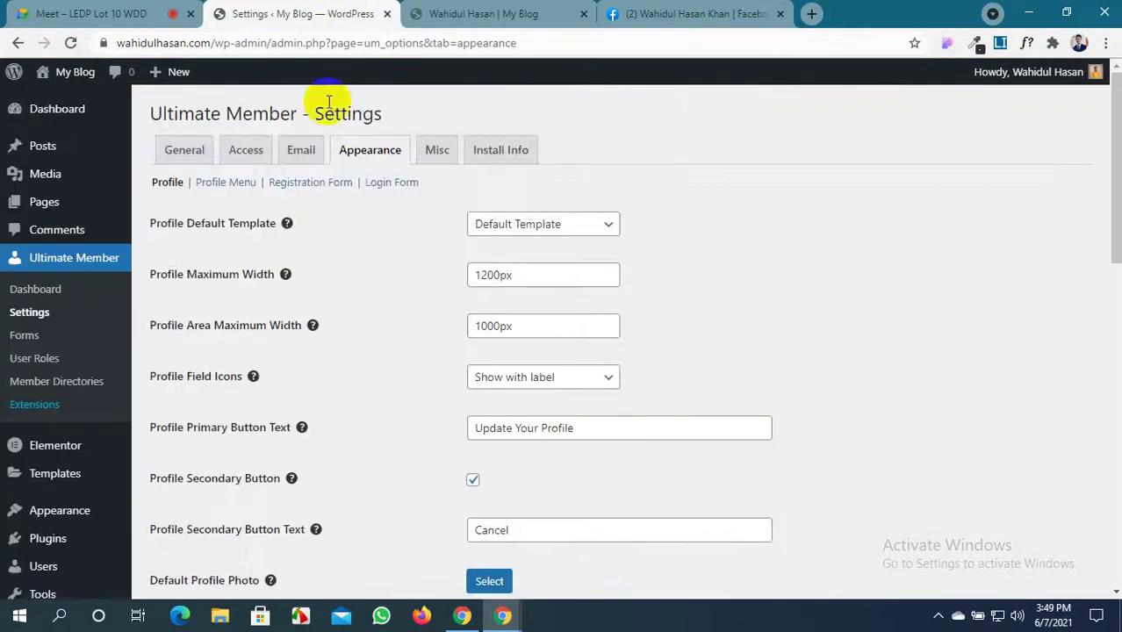
pyautogui.scroll(-3, 390, 231)
pyautogui.scroll(-6, 390, 231)
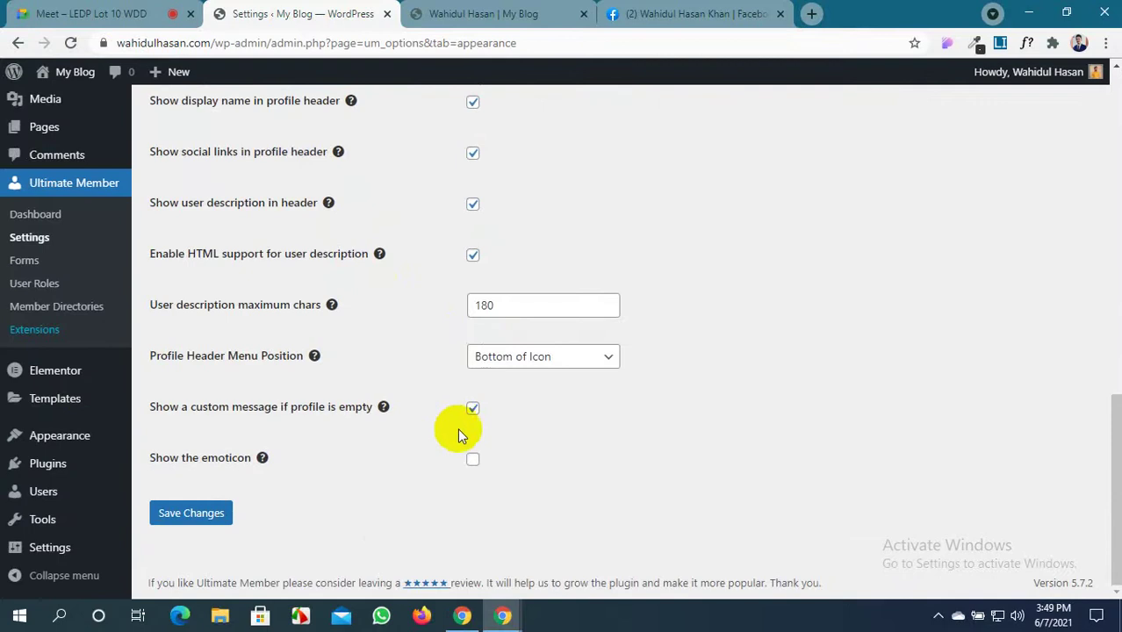
pyautogui.click(471, 459)
pyautogui.click(226, 525)
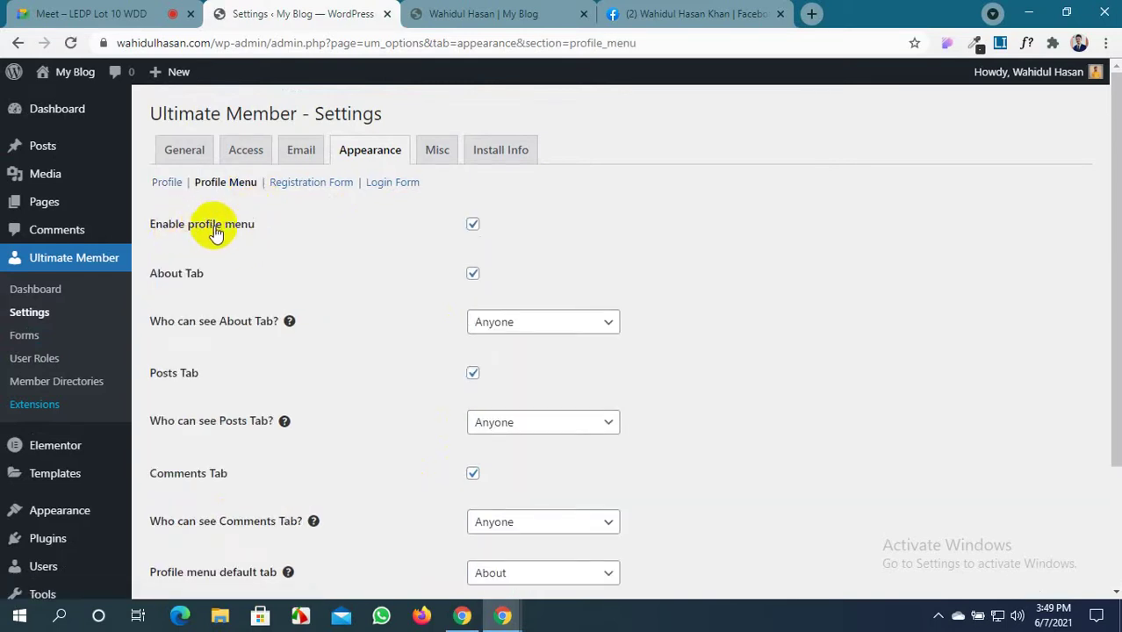
# Disable the profile menu in the Profile Menu appearance settings, save the changes and return to the blog profile
pyautogui.click(473, 226)
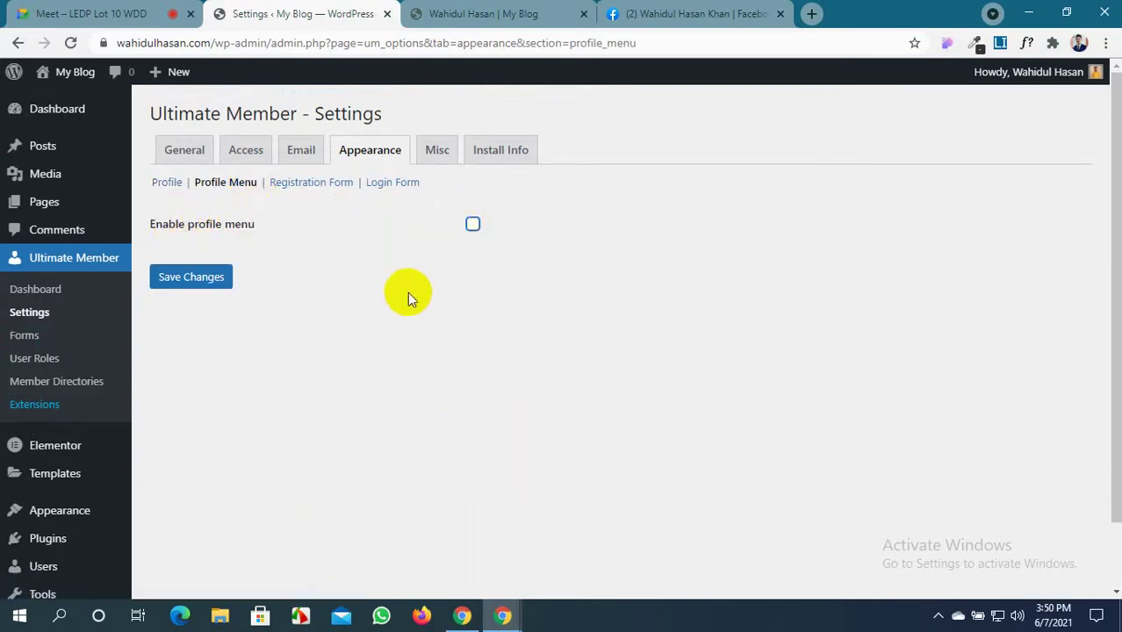
pyautogui.click(216, 279)
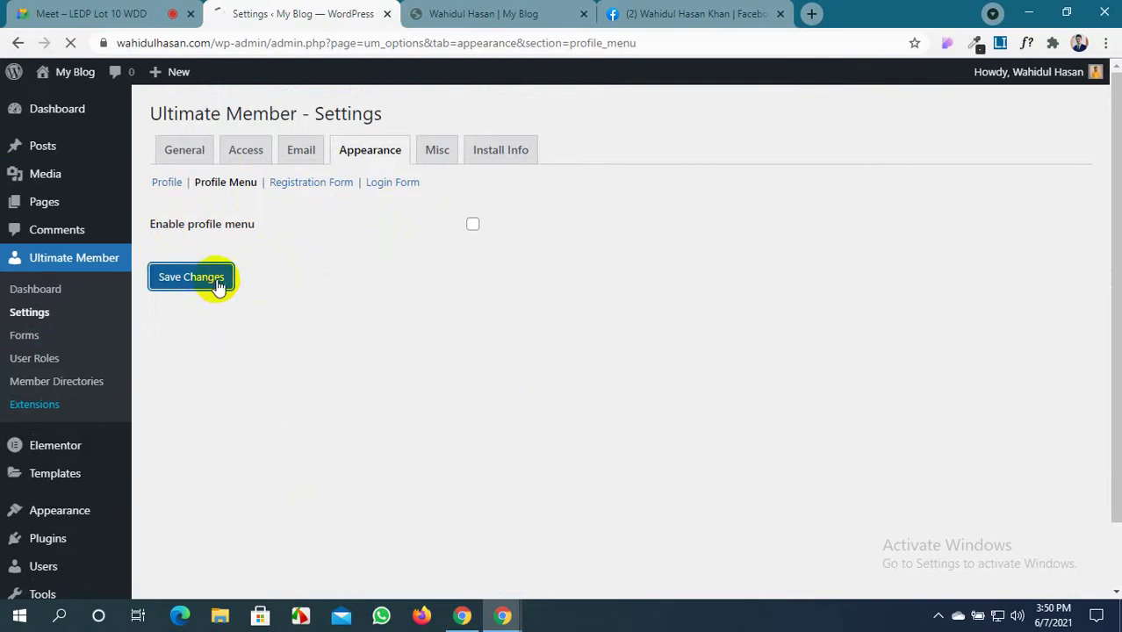
pyautogui.click(478, 10)
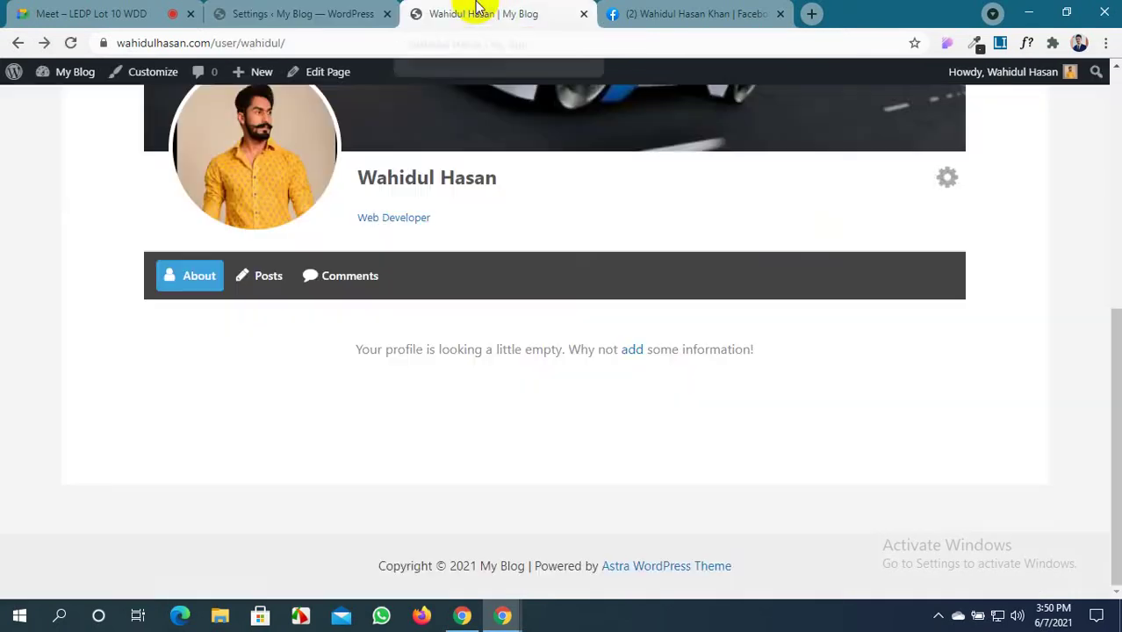
# Open the profile for editing, update it without changes and inspect the area below the header for the menu
pyautogui.click(952, 191)
pyautogui.click(946, 209)
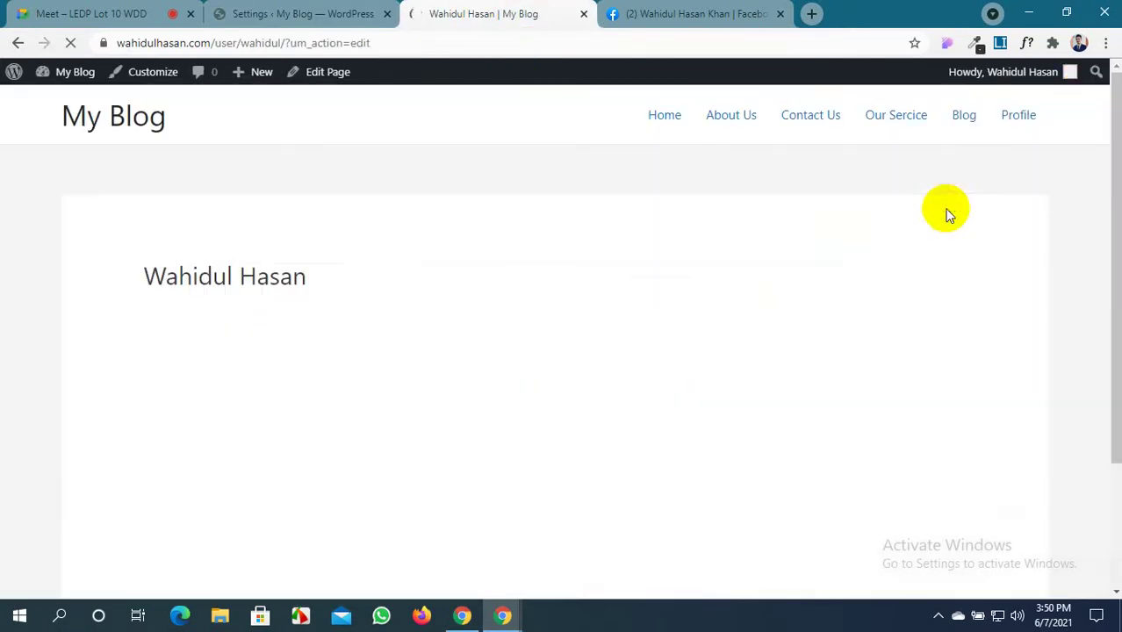
pyautogui.scroll(-5, 708, 293)
pyautogui.scroll(1, 904, 277)
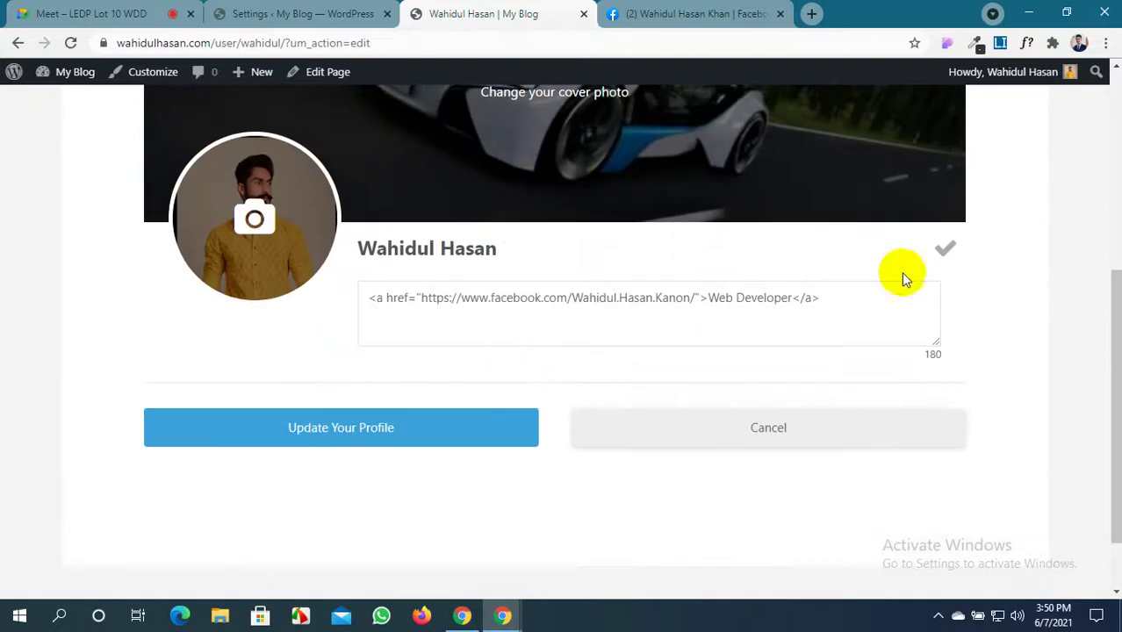
pyautogui.scroll(4, 910, 326)
pyautogui.scroll(-5, 942, 451)
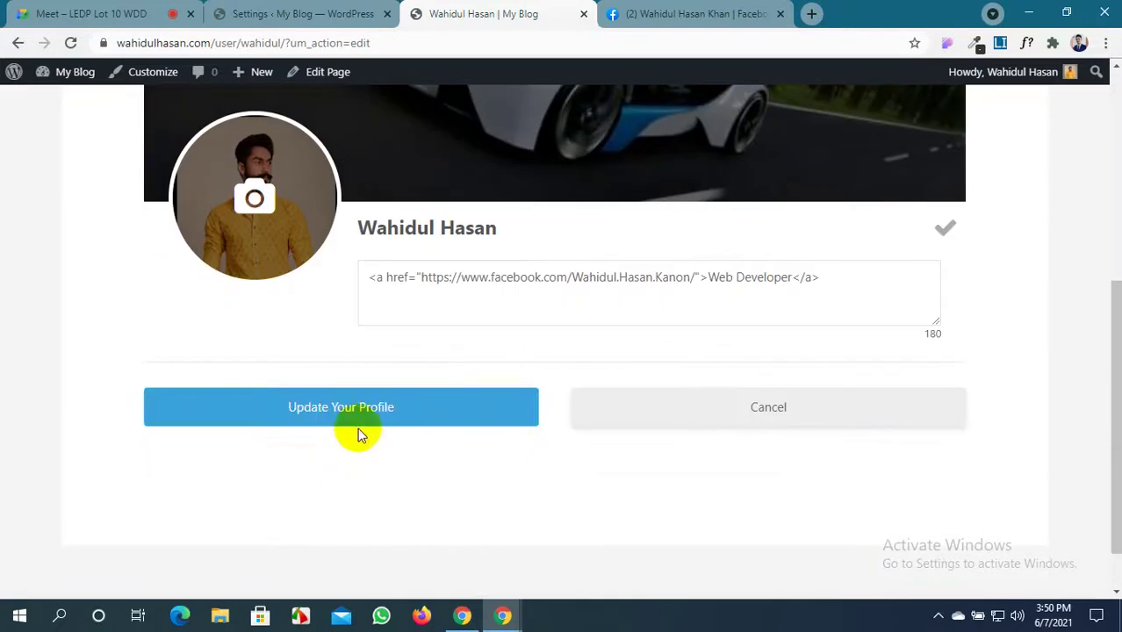
pyautogui.click(367, 405)
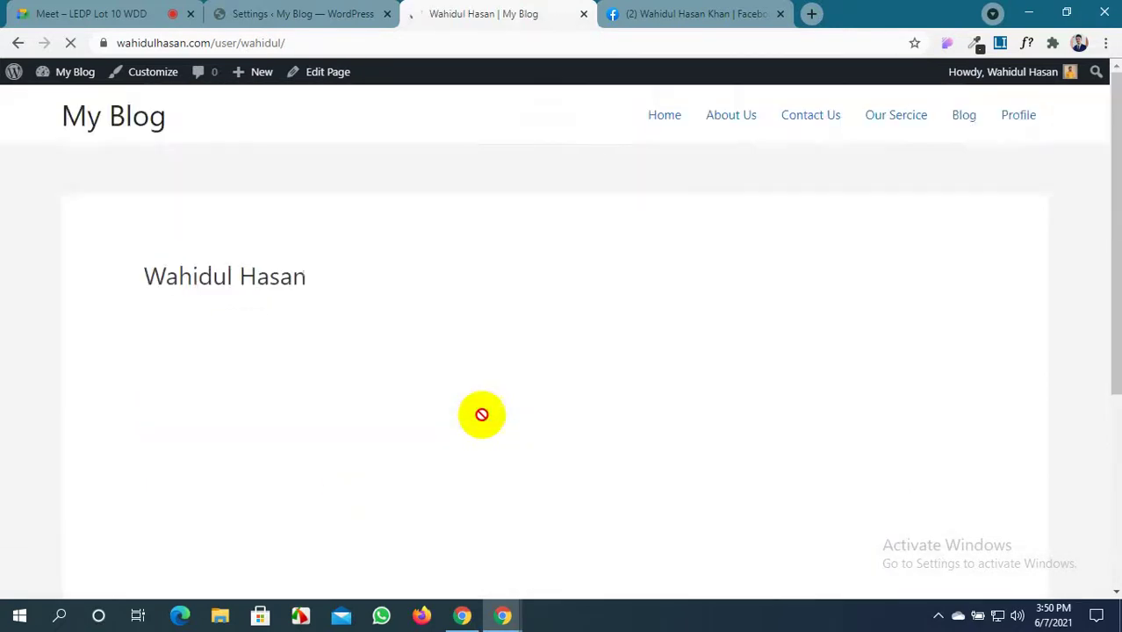
pyautogui.scroll(-4, 601, 411)
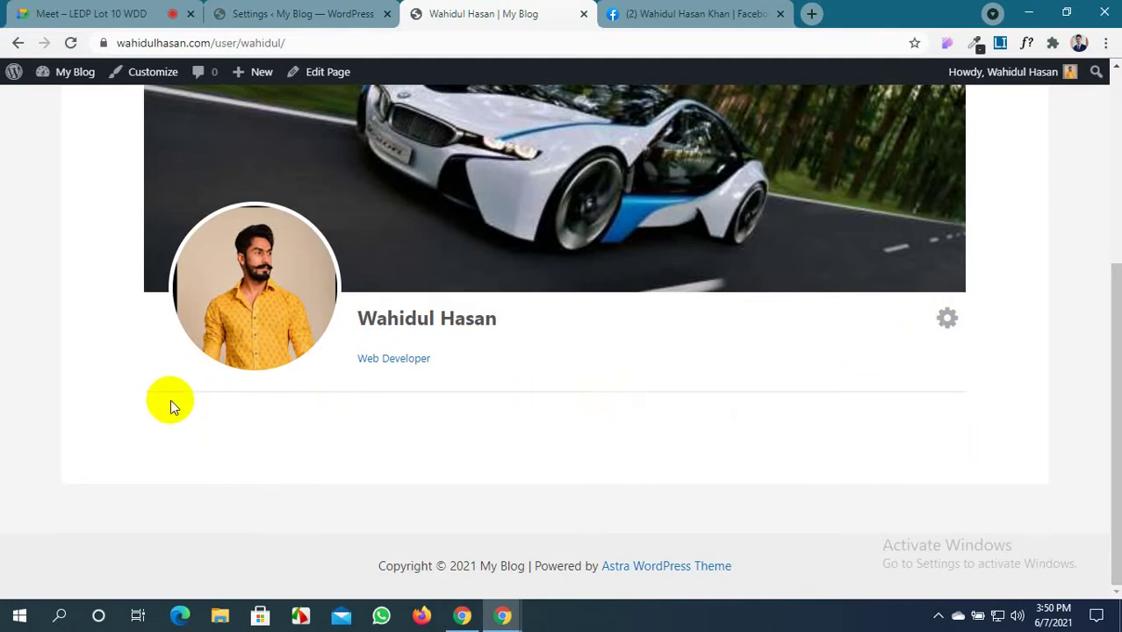
pyautogui.moveTo(171, 400)
pyautogui.mouseDown()
pyautogui.moveTo(466, 446)
pyautogui.moveTo(945, 442)
pyautogui.mouseUp()
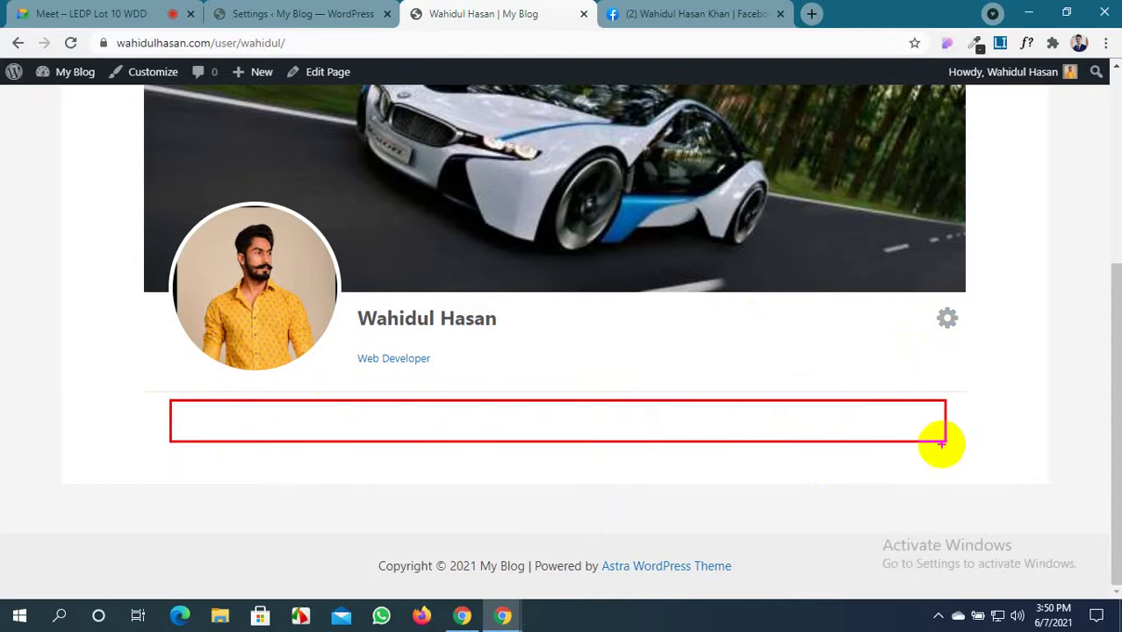
# Re-enable the profile menu with its About, Posts and Comments tabs and save the changes
pyautogui.click(334, 13)
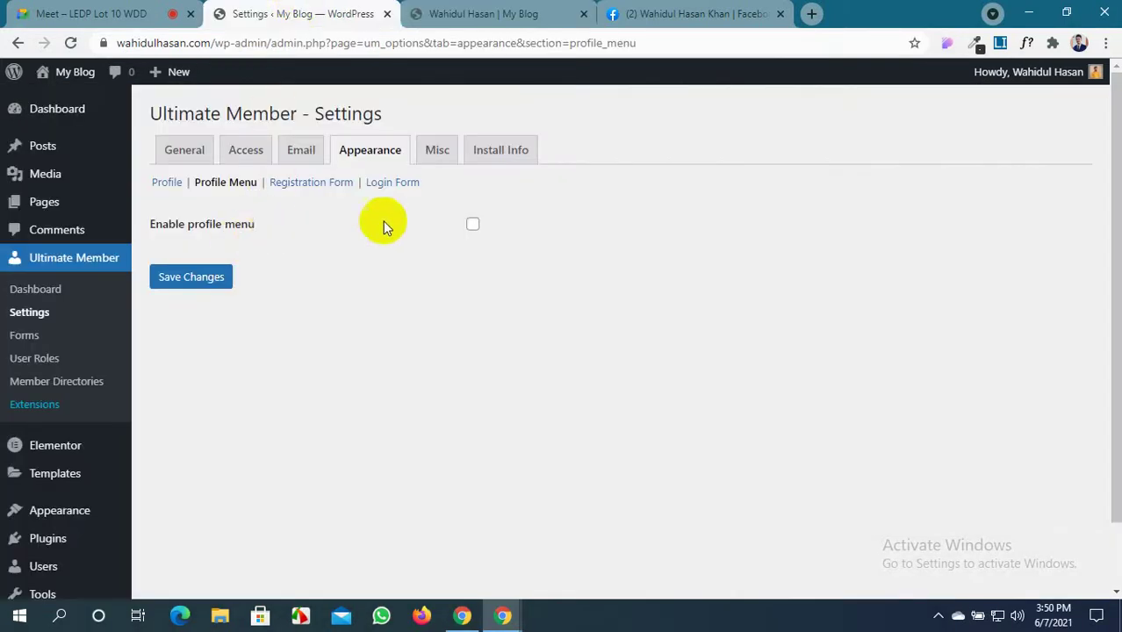
pyautogui.click(472, 224)
pyautogui.scroll(-1, 172, 282)
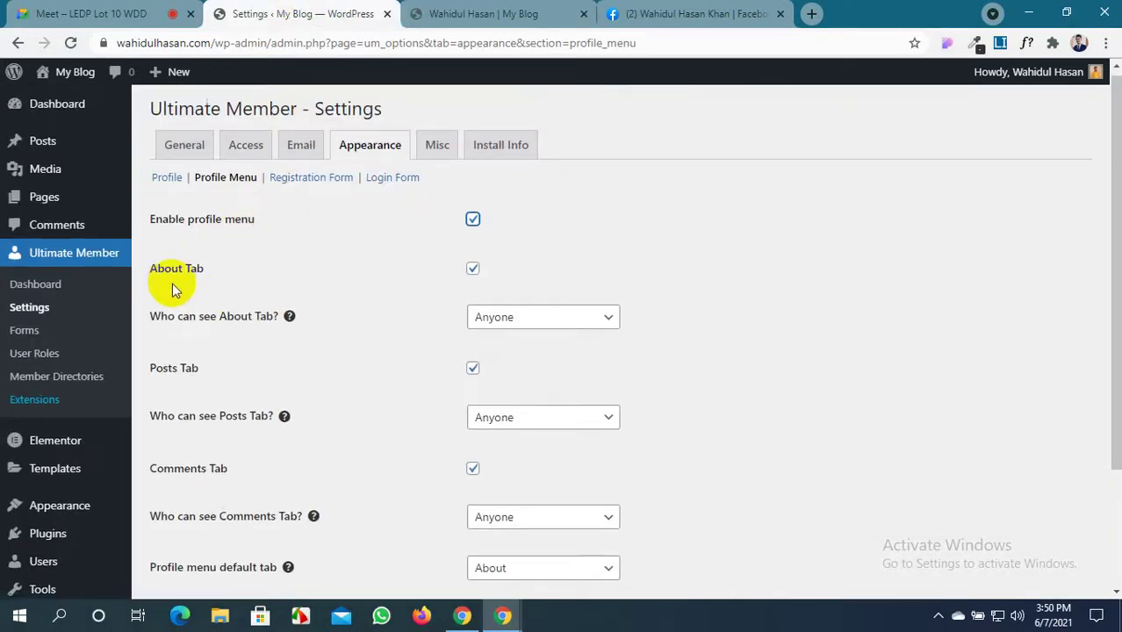
pyautogui.scroll(-1, 172, 283)
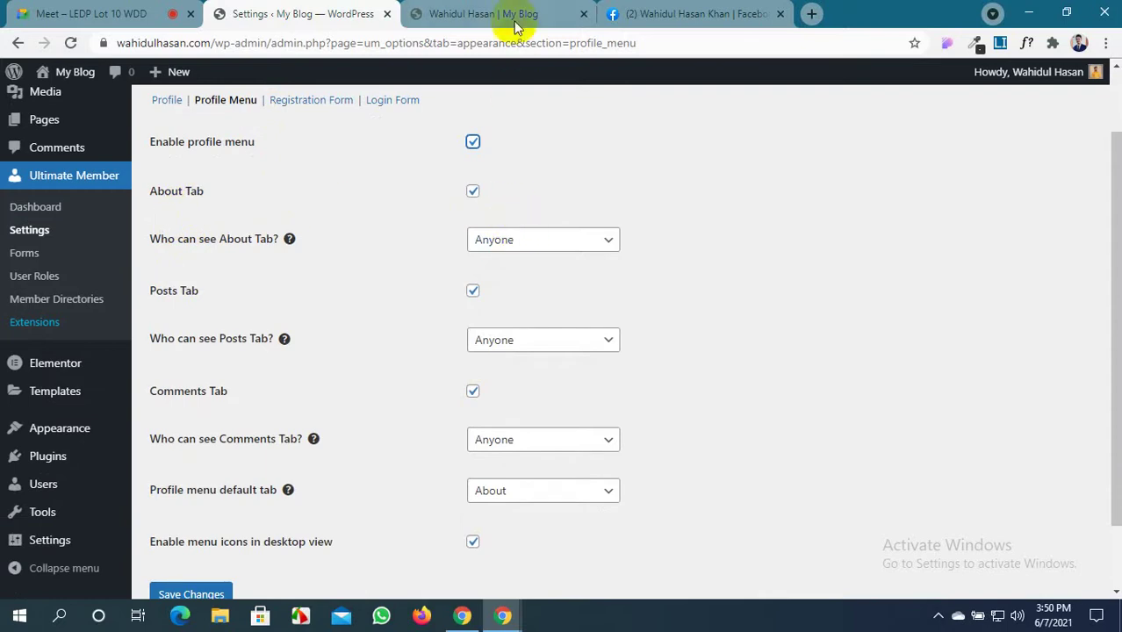
pyautogui.scroll(-1, 263, 439)
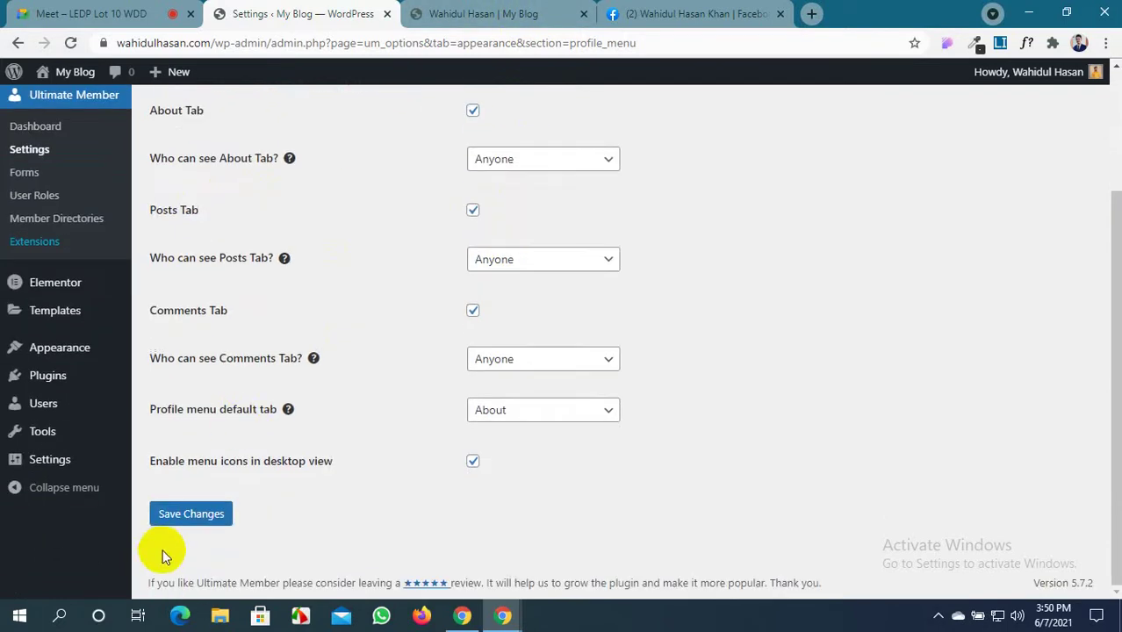
pyautogui.click(180, 513)
# Reload the blog profile and open its About section to check the profile menu
pyautogui.click(497, 9)
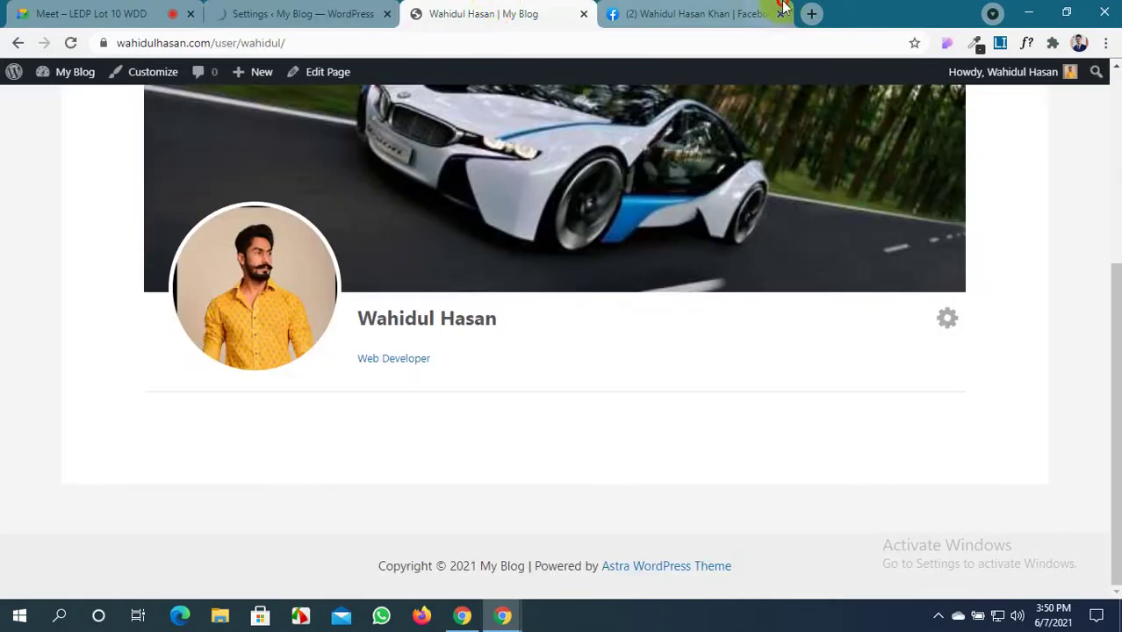
pyautogui.click(667, 13)
pyautogui.click(505, 7)
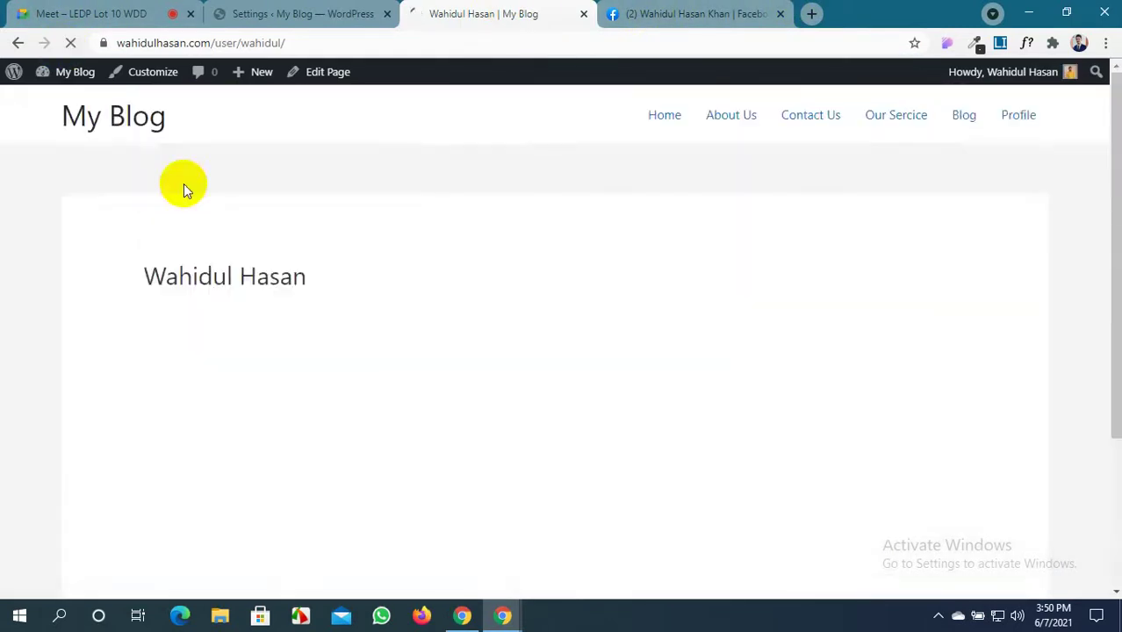
pyautogui.scroll(-2, 185, 193)
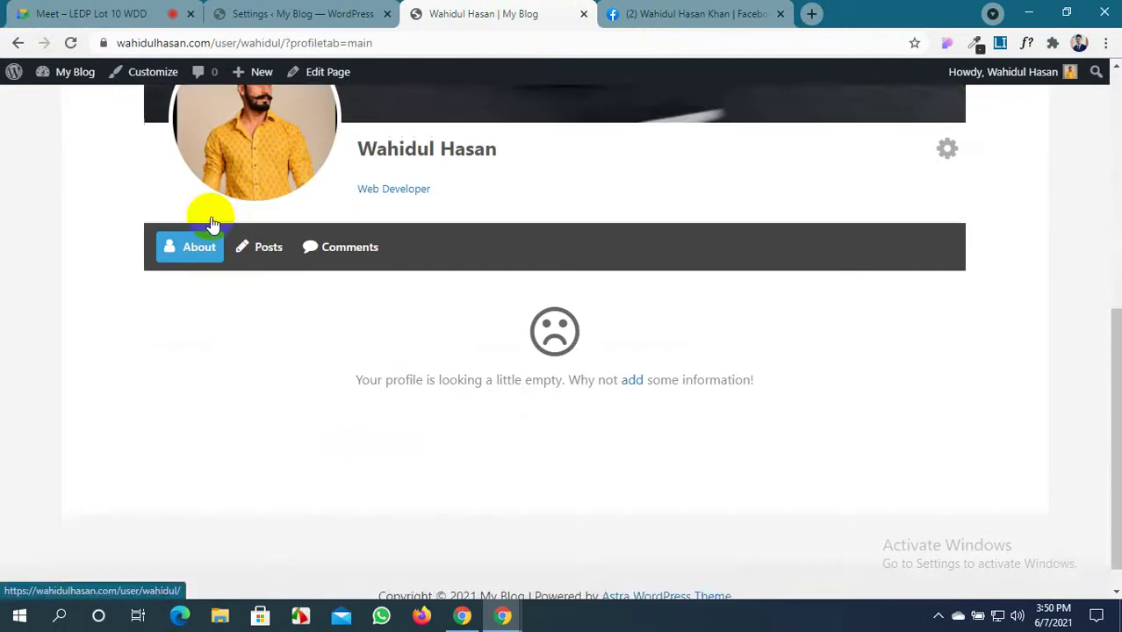
# Compare the Profile Menu visibility settings with the blog profile and open the profile's Posts section
pyautogui.click(264, 13)
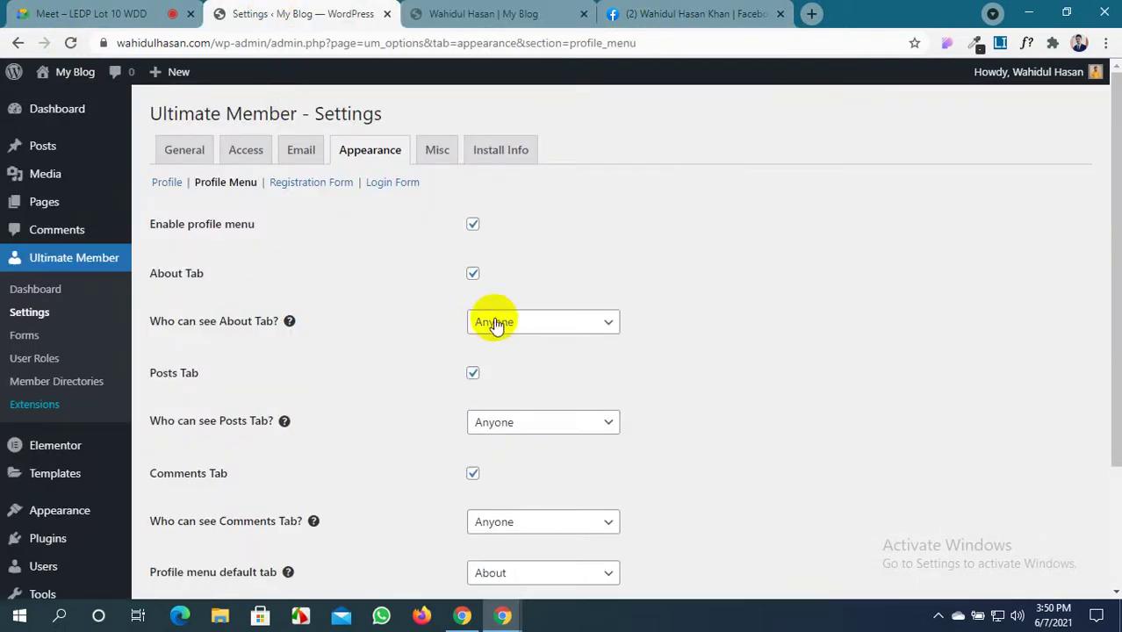
pyautogui.click(496, 13)
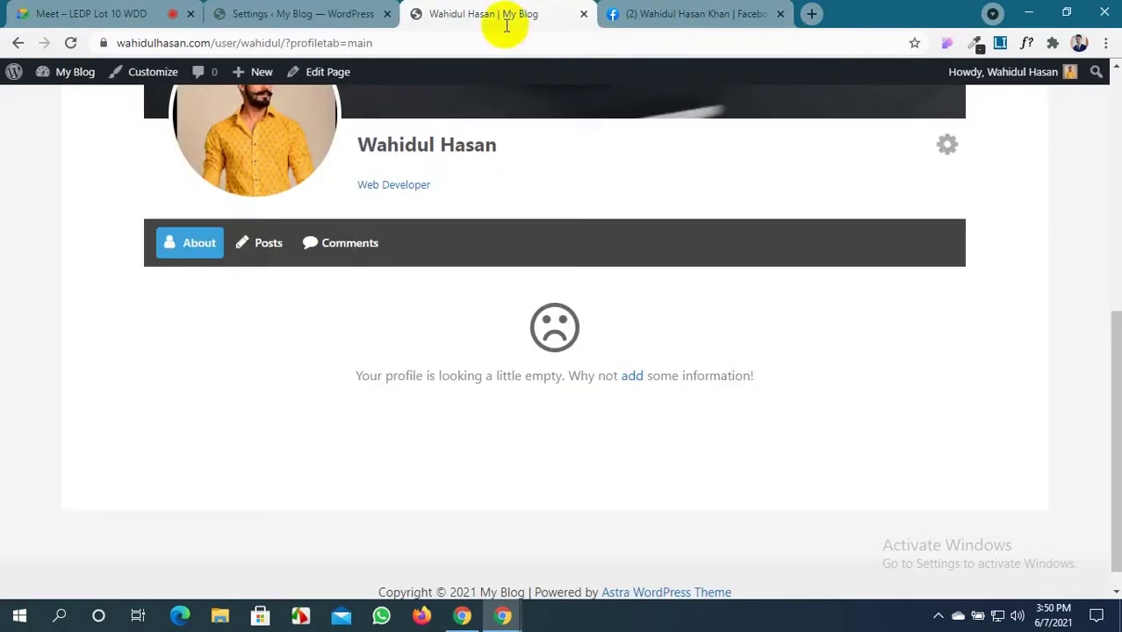
pyautogui.click(264, 246)
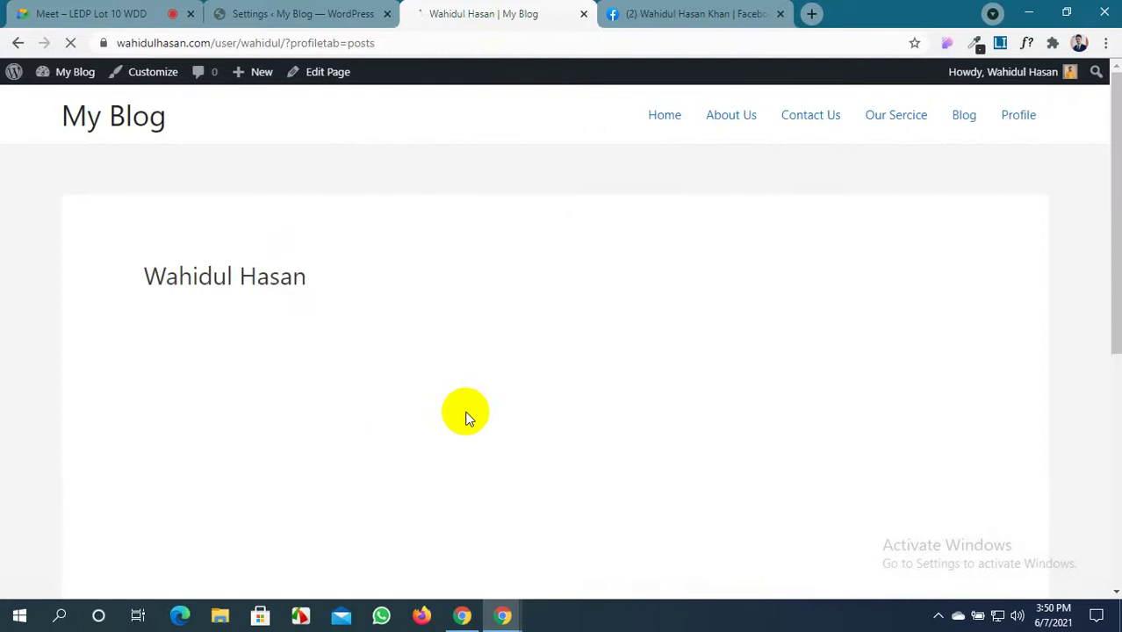
# Review the posts listed in the profile's Posts section, including their images, categories and comment links
pyautogui.scroll(-3, 458, 421)
pyautogui.scroll(-1, 307, 386)
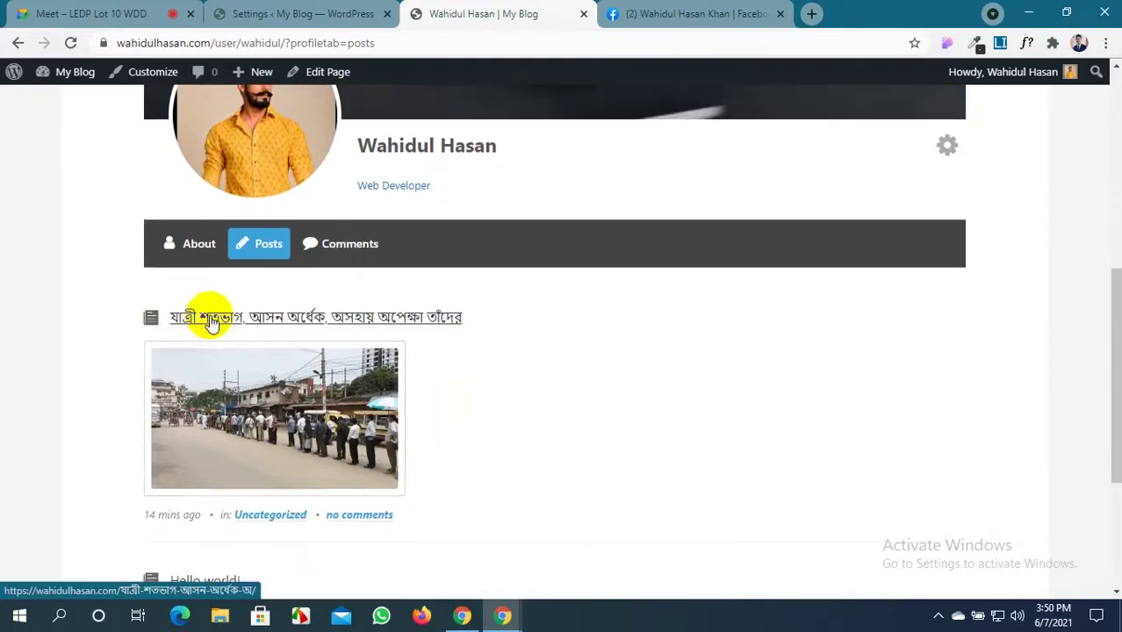
pyautogui.scroll(-2, 228, 311)
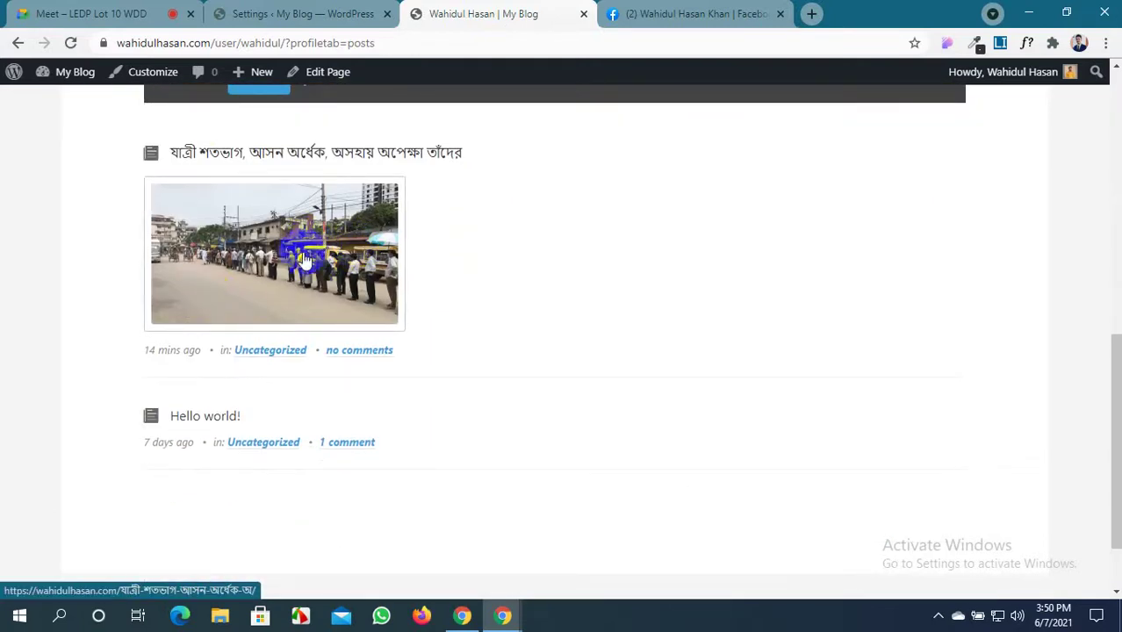
pyautogui.scroll(1, 343, 426)
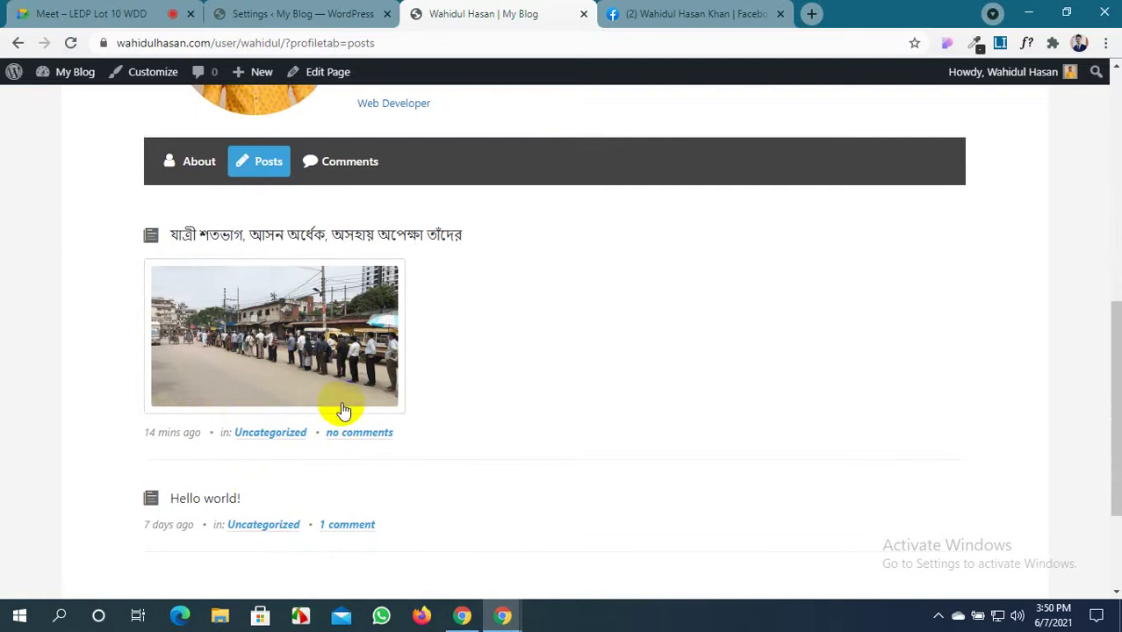
# Restrict who can see the Posts tab to Owner and specific roles, allow the Administrator role, and save the changes
pyautogui.click(355, 5)
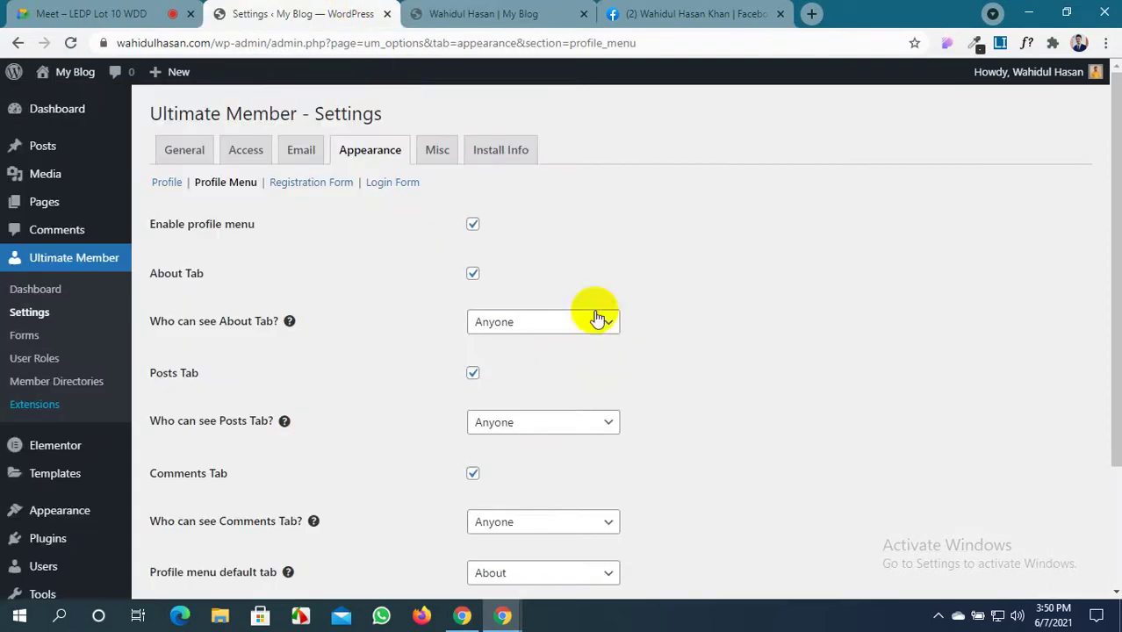
pyautogui.click(551, 422)
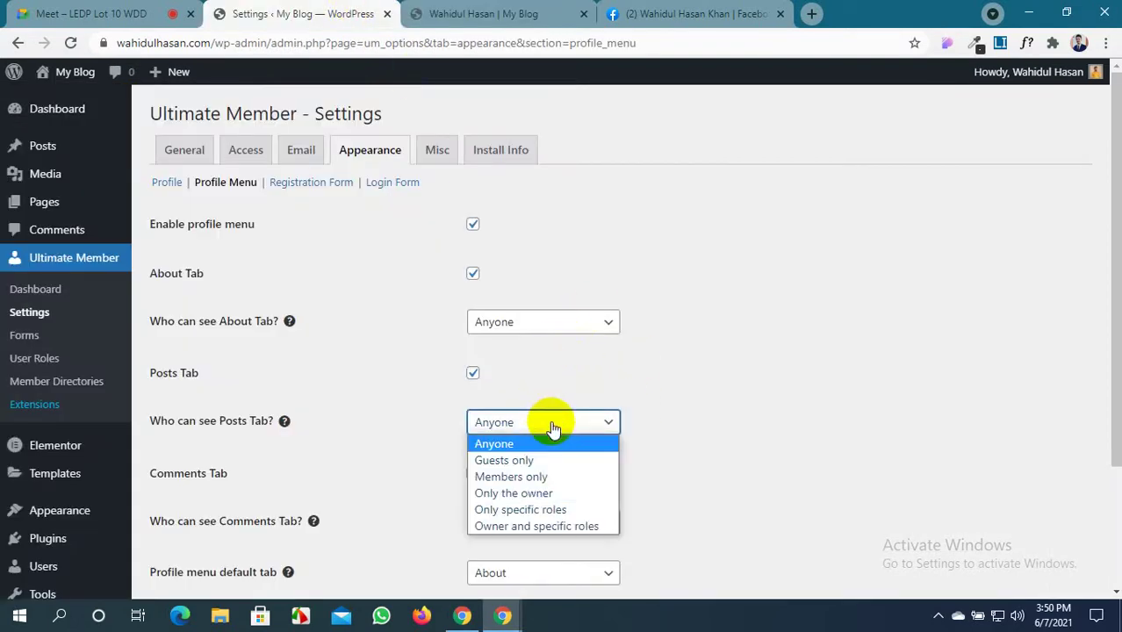
pyautogui.click(534, 526)
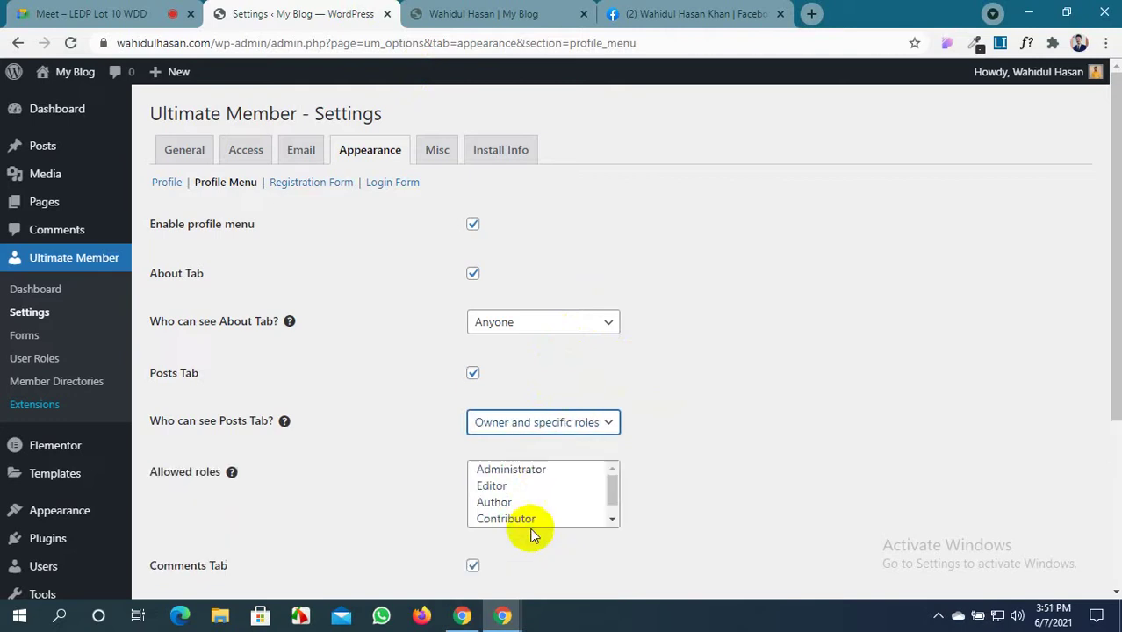
pyautogui.click(542, 470)
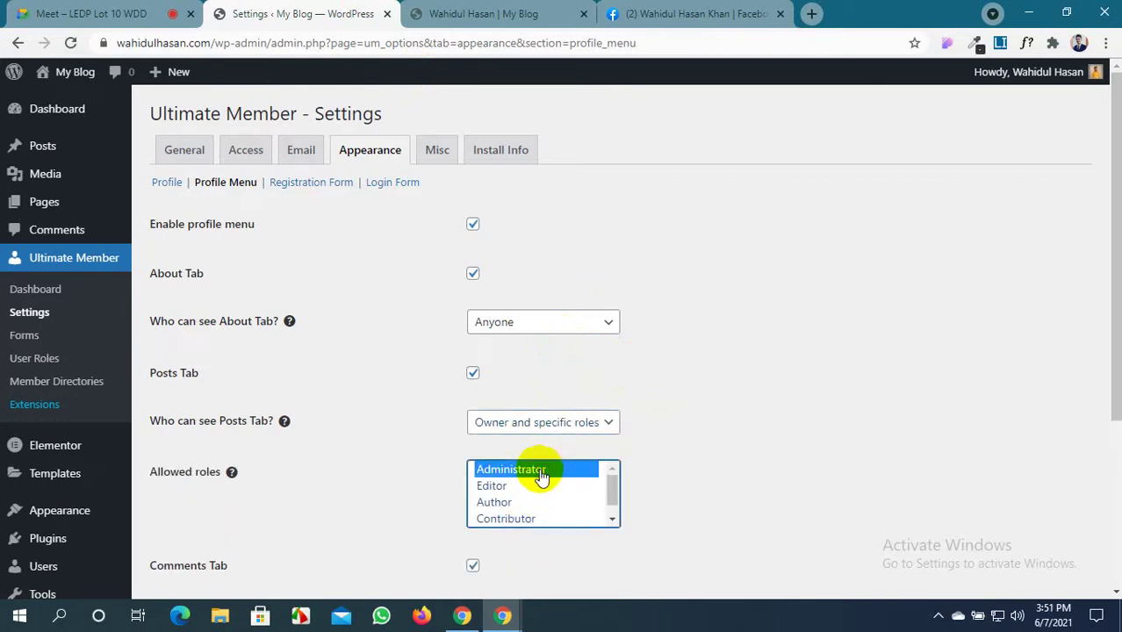
pyautogui.scroll(-1, 645, 274)
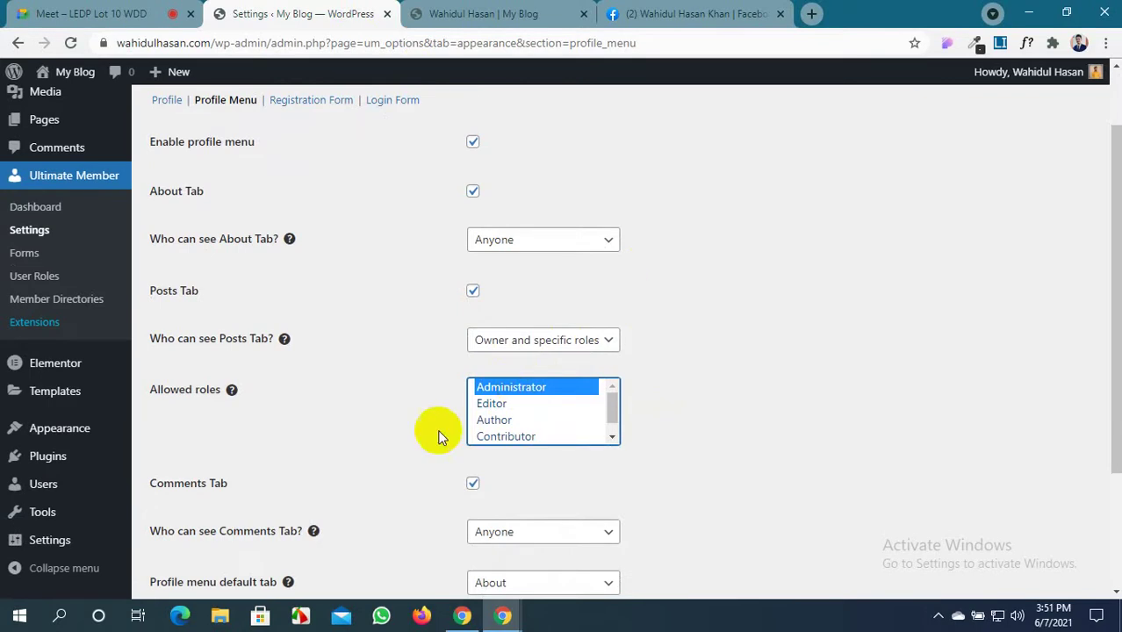
pyautogui.scroll(-2, 352, 474)
pyautogui.click(215, 515)
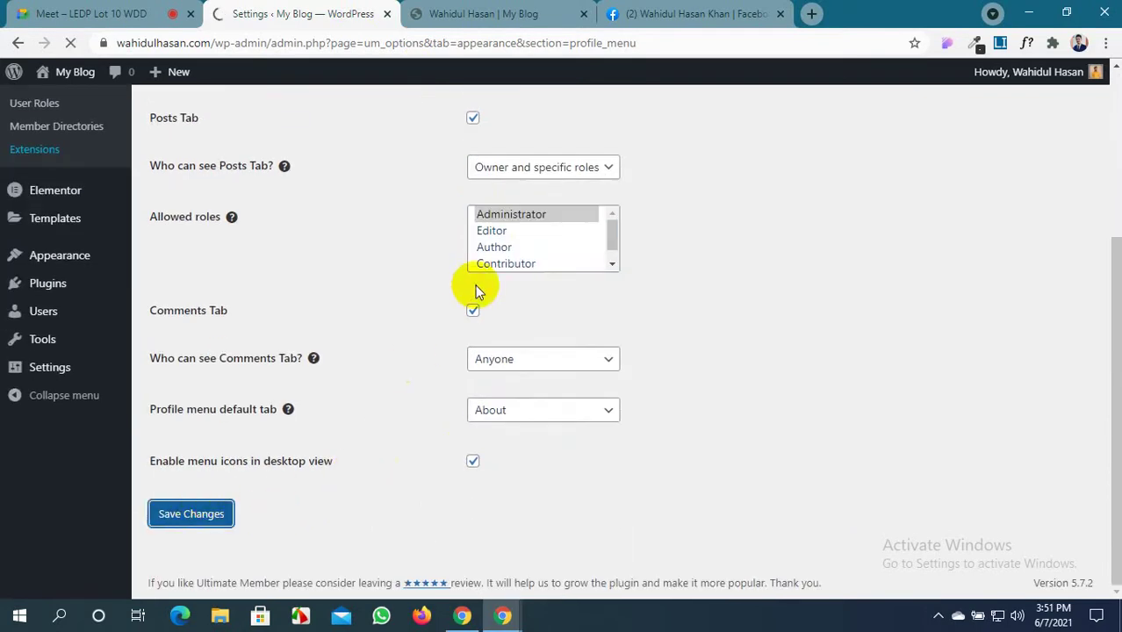
pyautogui.scroll(-3, 478, 290)
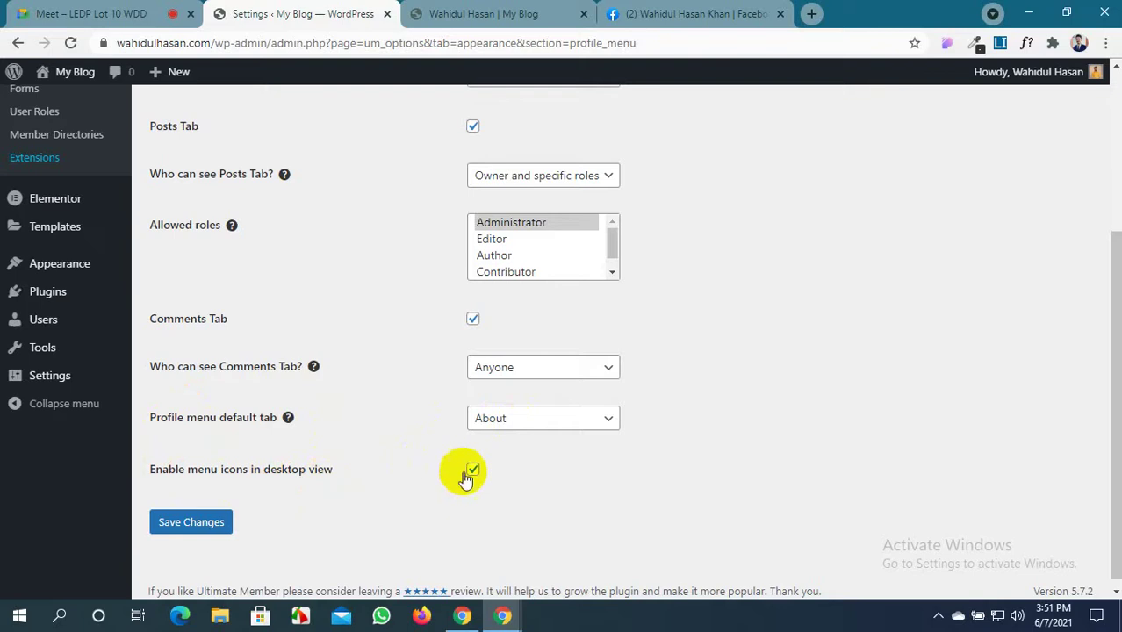
pyautogui.click(182, 522)
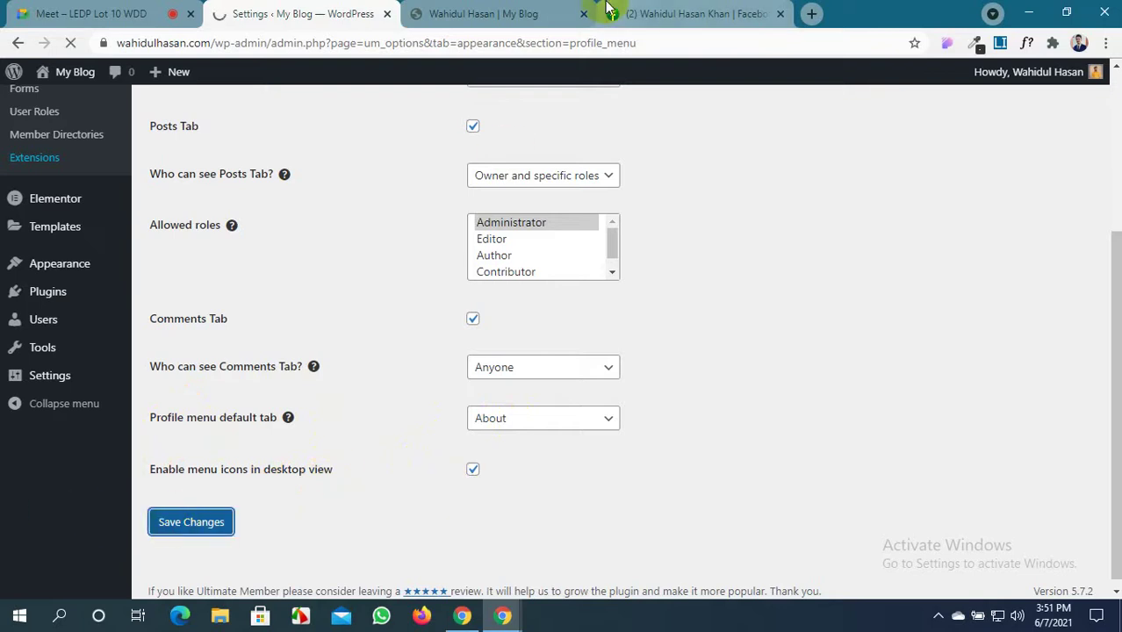
# Check the profile menu on the blog profile and open the Registration Form appearance settings
pyautogui.click(527, 10)
pyautogui.scroll(4, 525, 106)
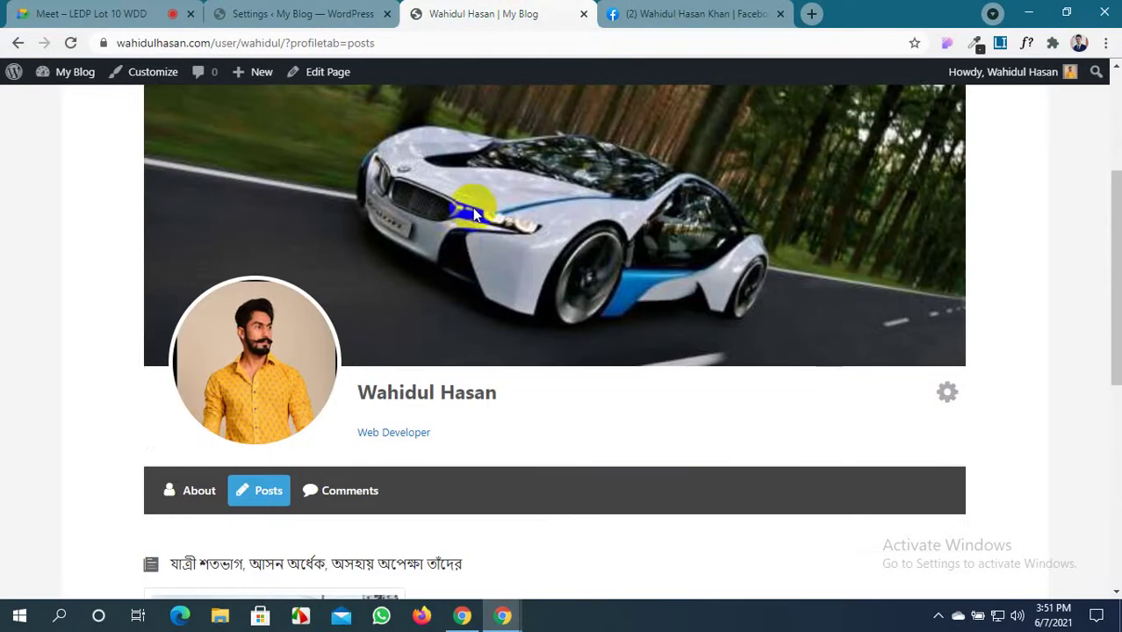
pyautogui.click(301, 13)
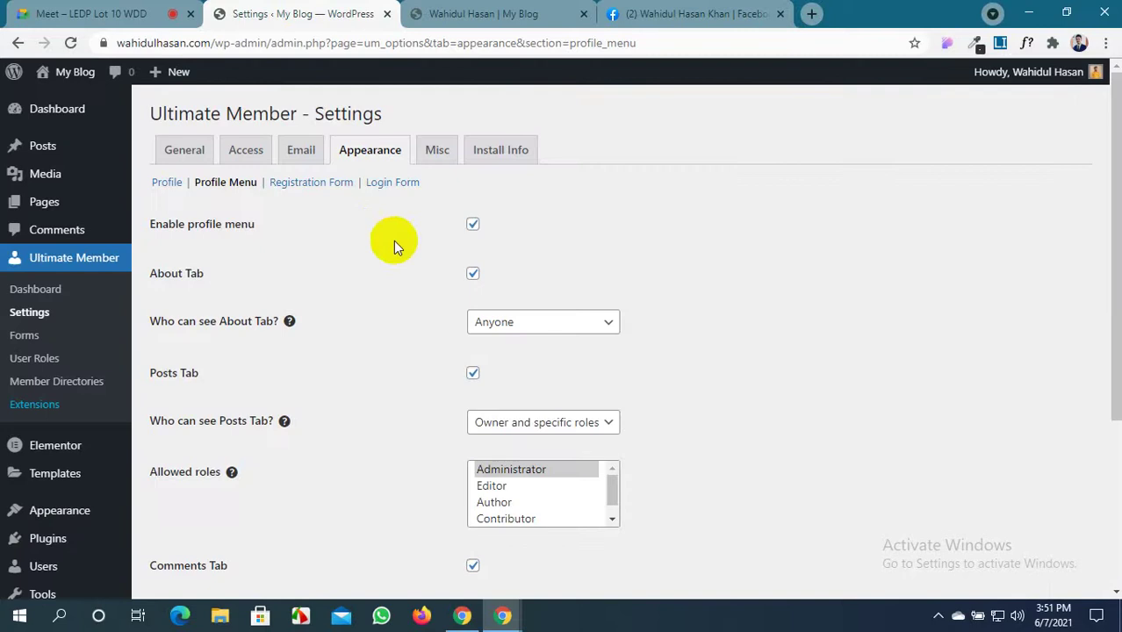
pyautogui.click(293, 184)
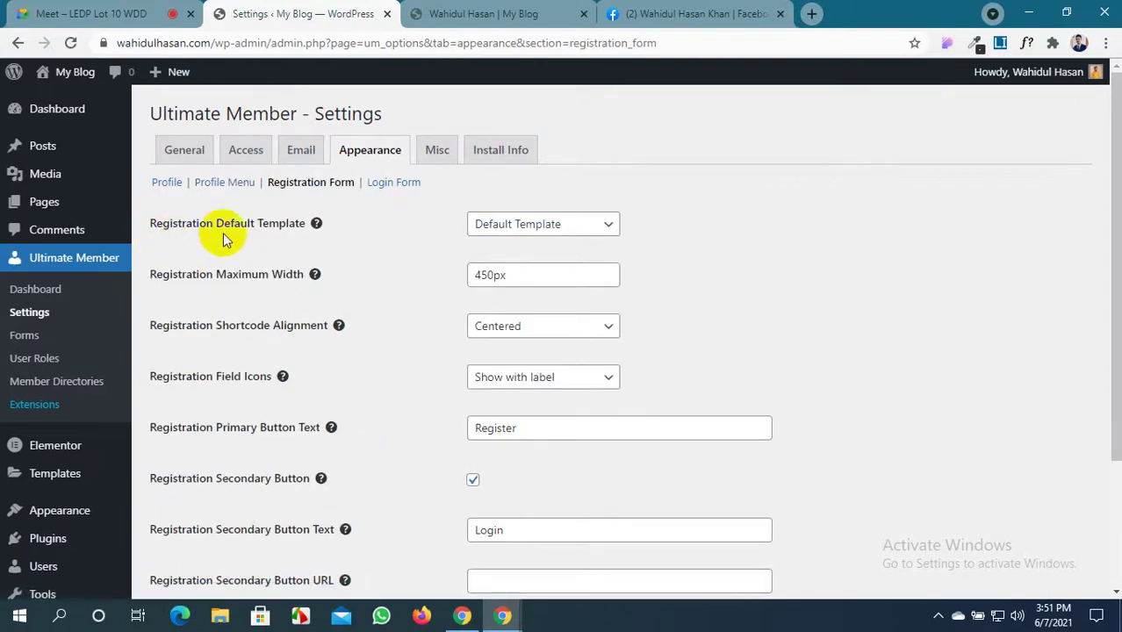
# Switch to the incognito window and open the blog's registration page by way of its login page
pyautogui.click(492, 14)
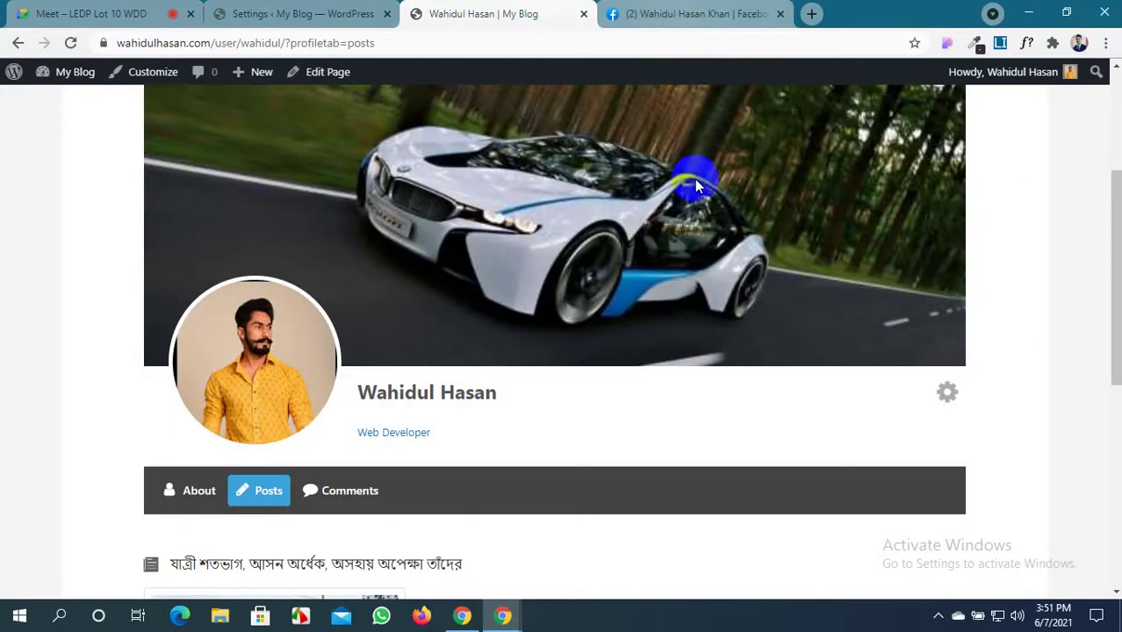
pyautogui.moveTo(502, 615)
pyautogui.moveTo(543, 575)
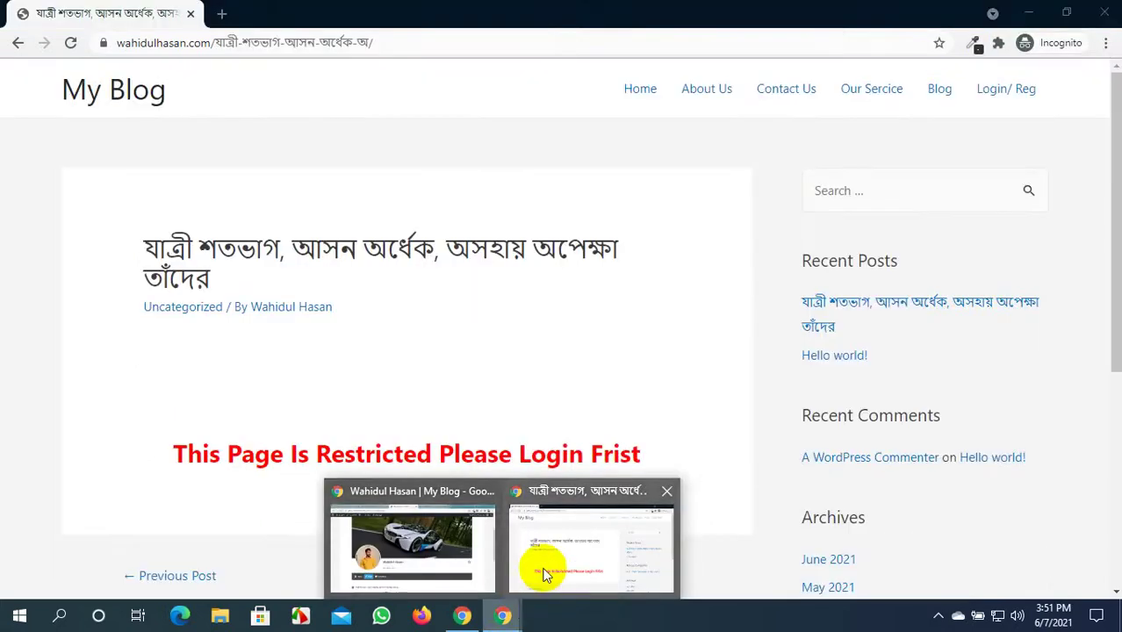
pyautogui.click(534, 502)
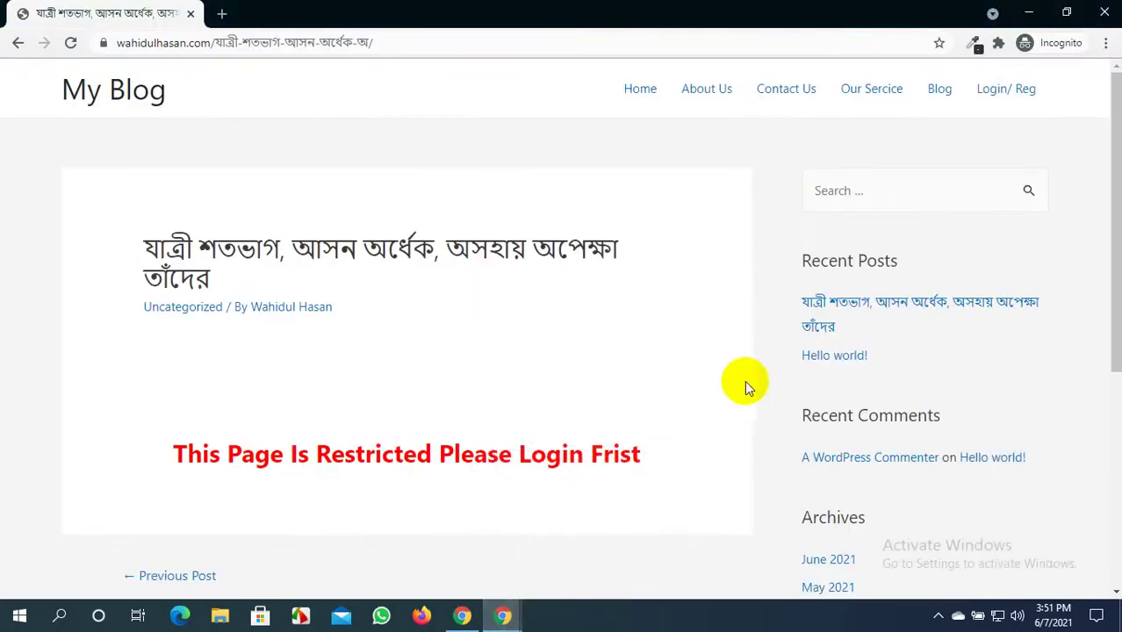
pyautogui.click(1018, 90)
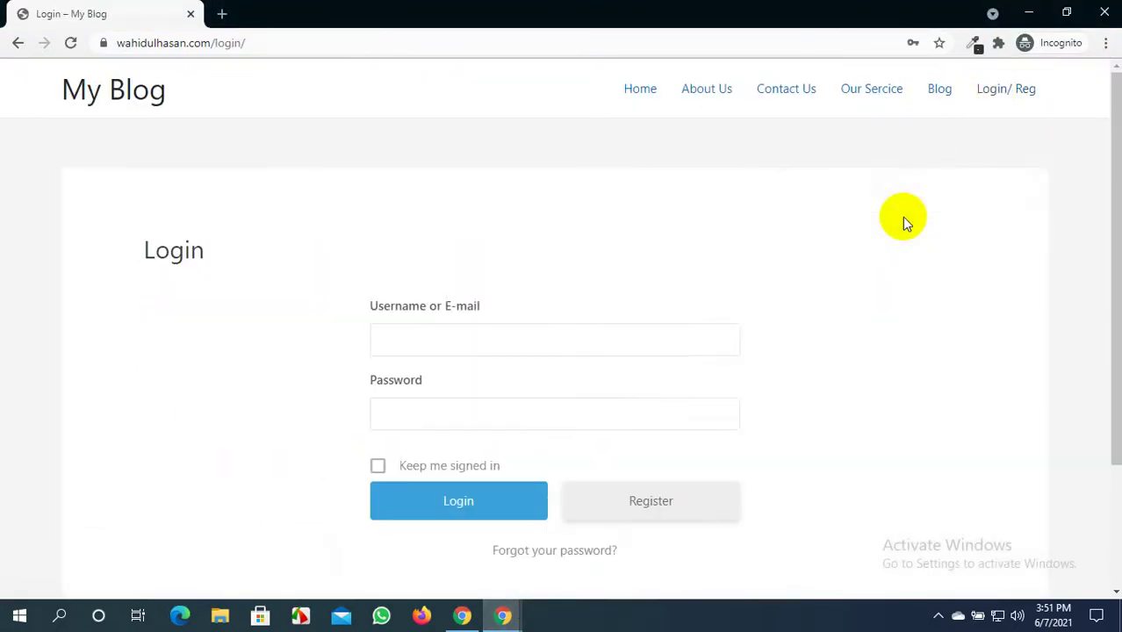
pyautogui.scroll(-1, 571, 353)
pyautogui.click(603, 430)
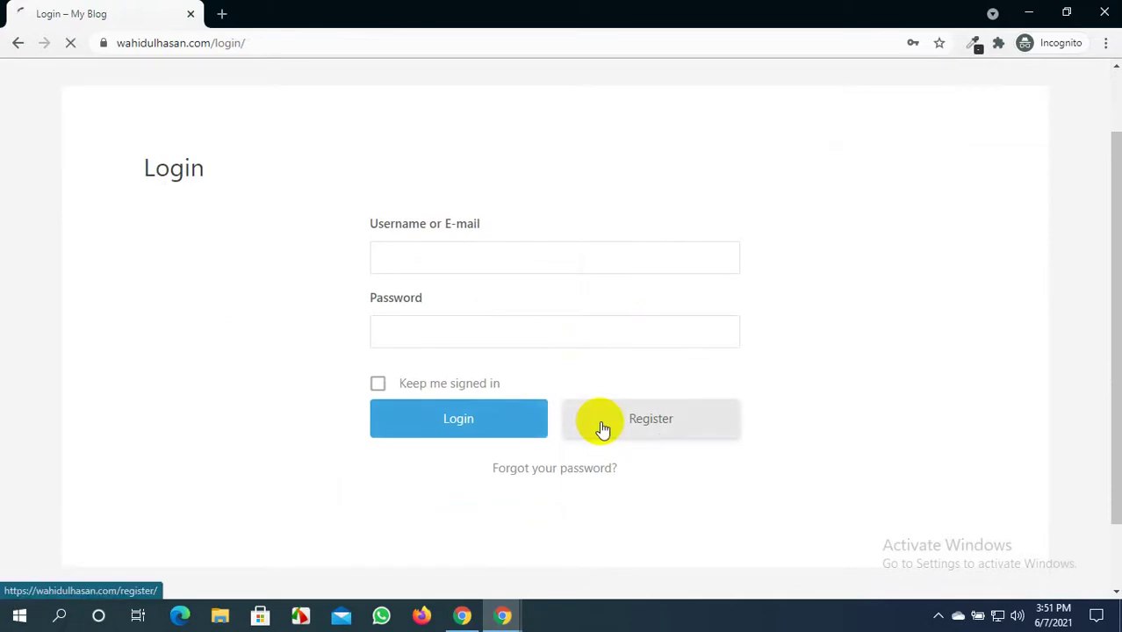
# Examine the registration form's width, fields and buttons, and hide the screen-sharing notice
pyautogui.scroll(-2, 570, 290)
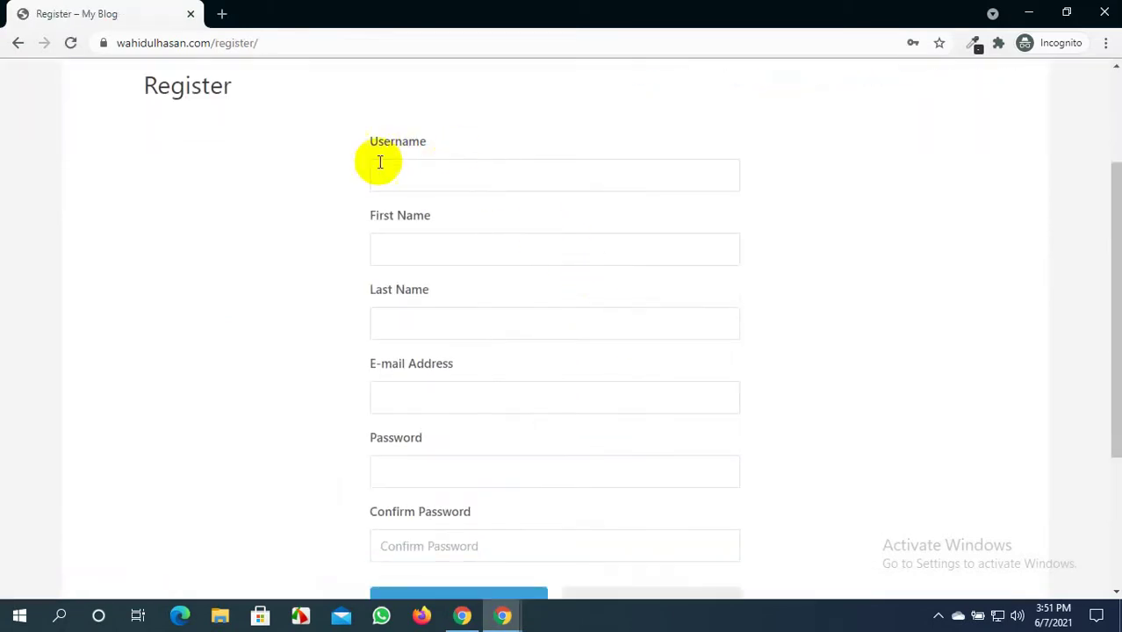
pyautogui.scroll(-1, 611, 380)
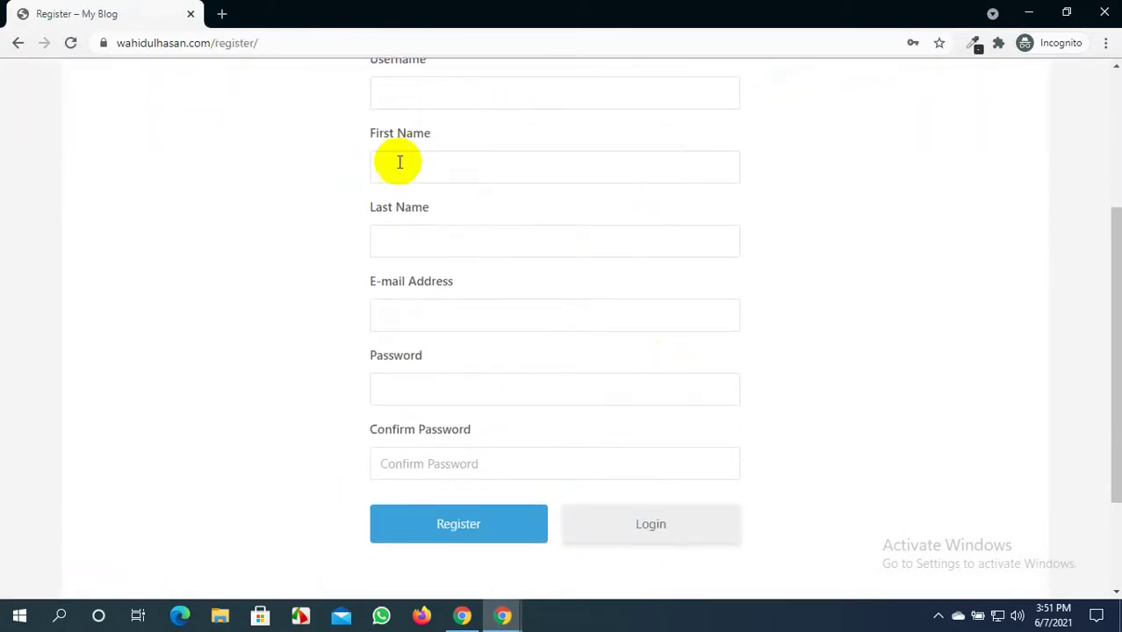
pyautogui.scroll(2, 386, 176)
pyautogui.scroll(-3, 658, 296)
pyautogui.scroll(4, 660, 299)
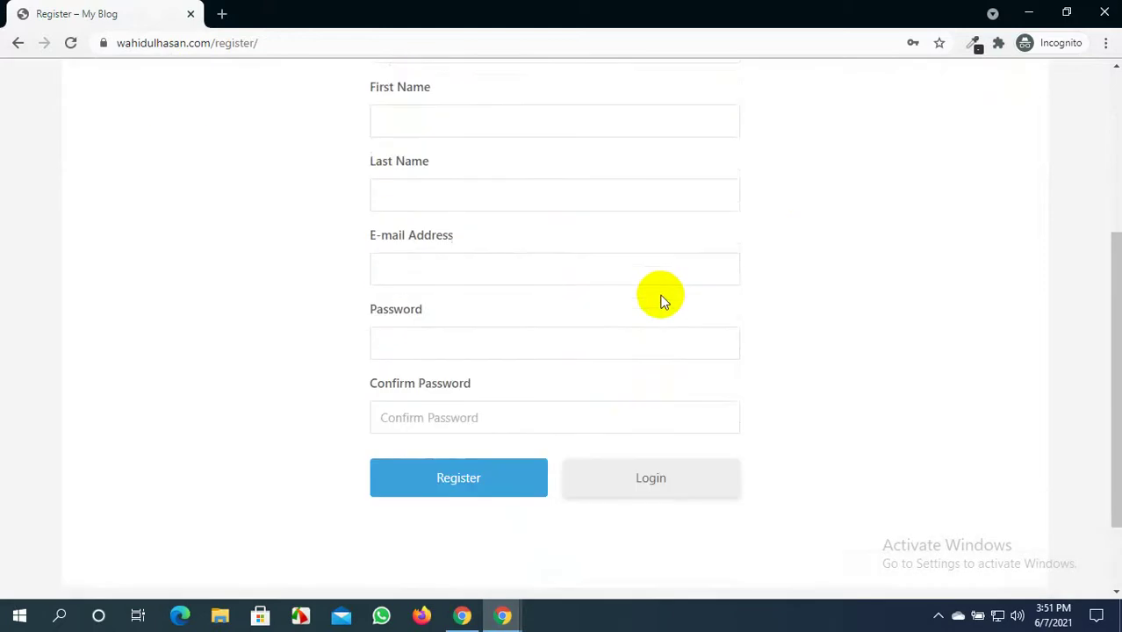
pyautogui.scroll(-4, 660, 299)
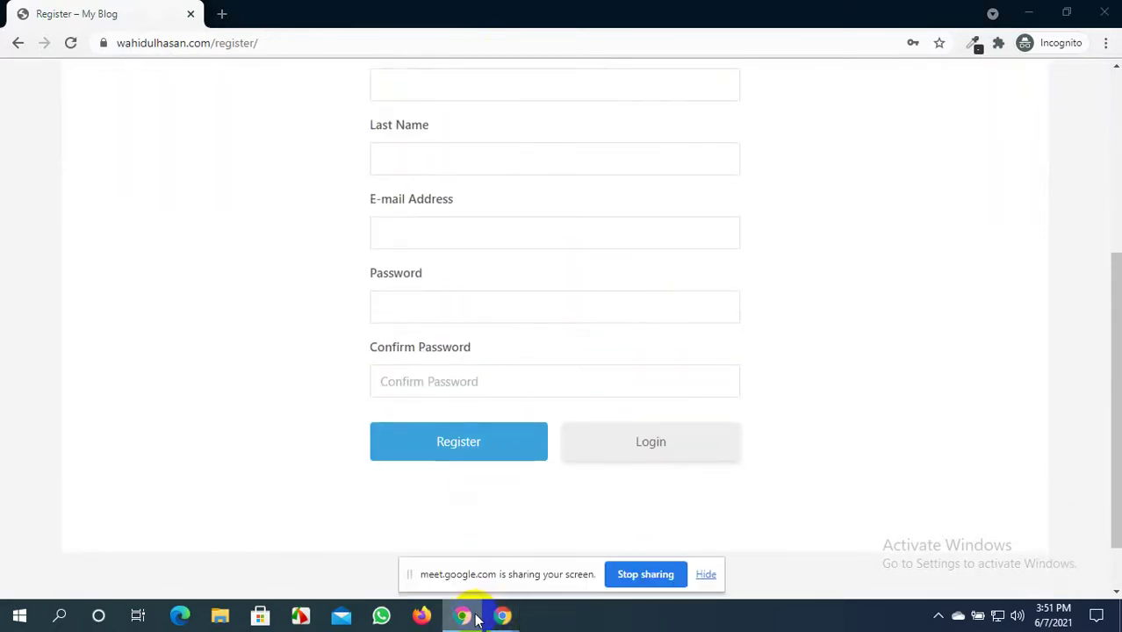
pyautogui.click(704, 575)
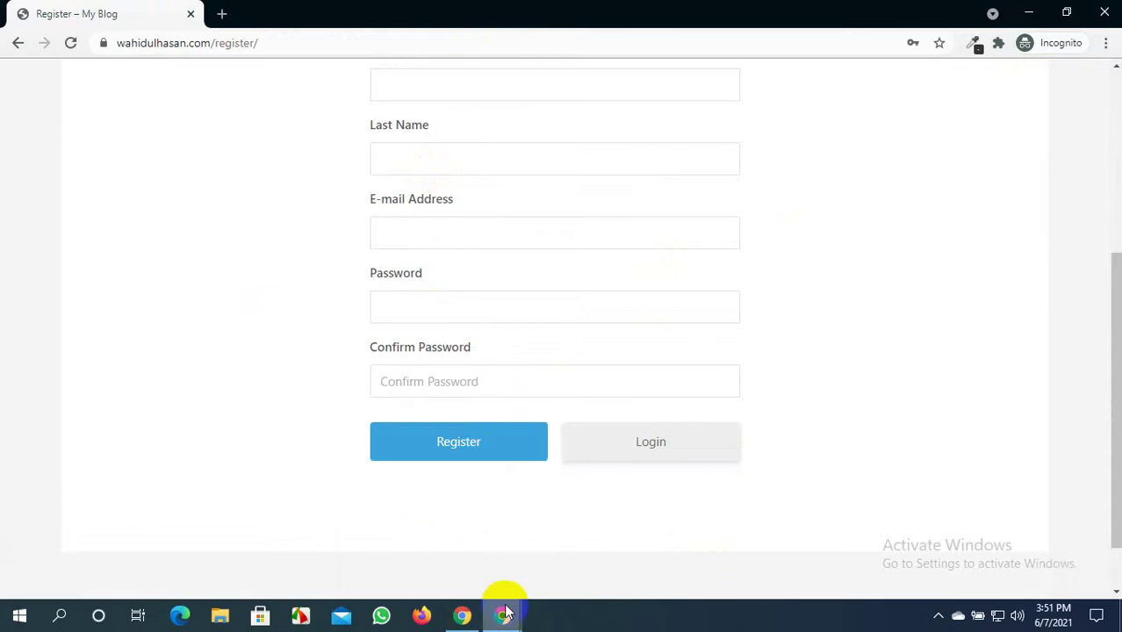
# Set the Registration Maximum Width to 1000px in the Ultimate Member settings and save the changes
pyautogui.click(518, 617)
pyautogui.click(403, 520)
pyautogui.click(291, 13)
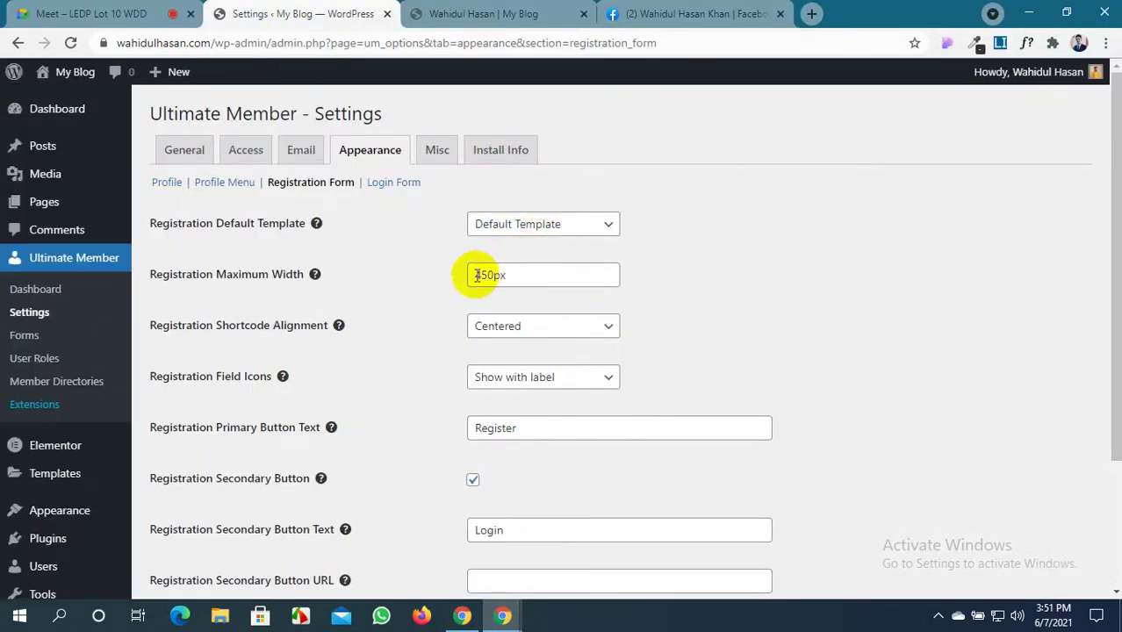
pyautogui.moveTo(492, 275); pyautogui.dragTo(476, 277)
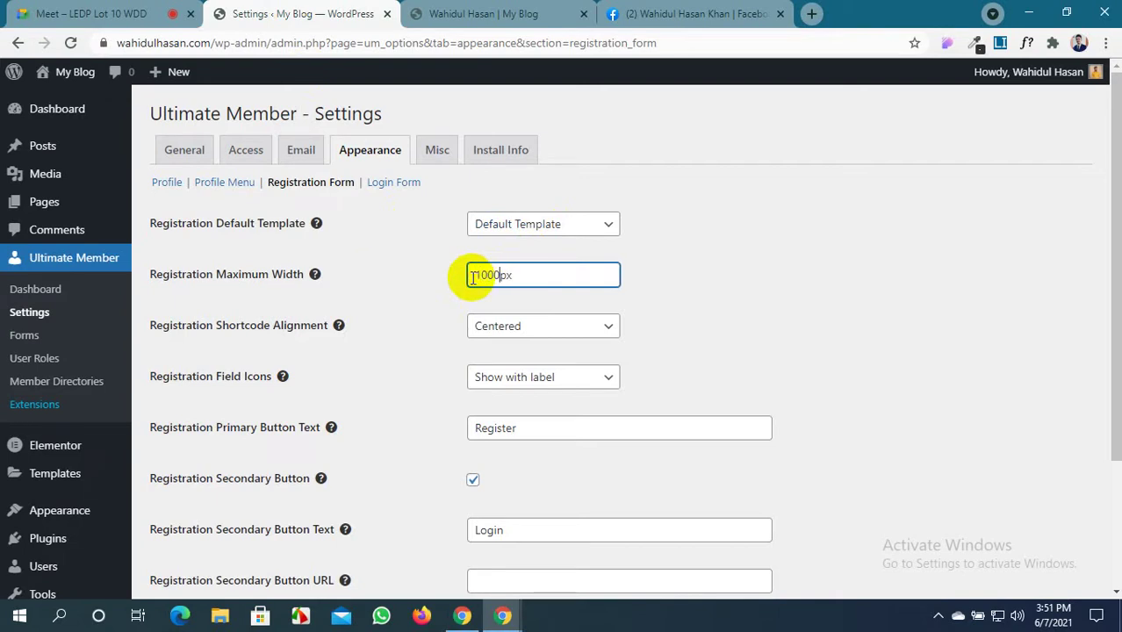
pyautogui.write('1000')
pyautogui.scroll(-2, 474, 279)
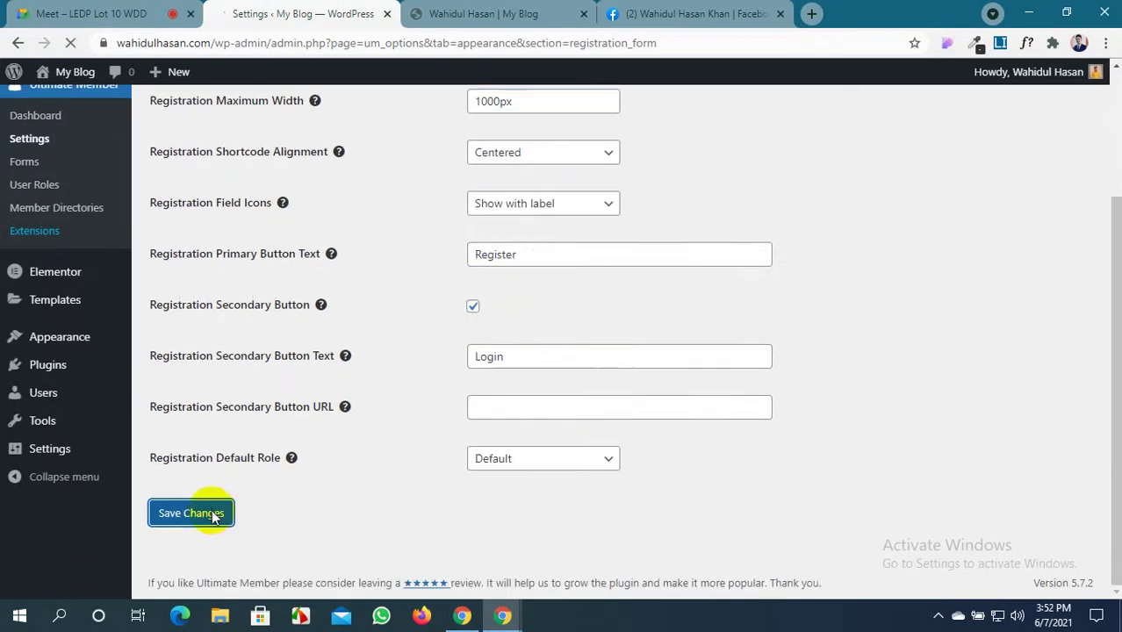
pyautogui.click(194, 512)
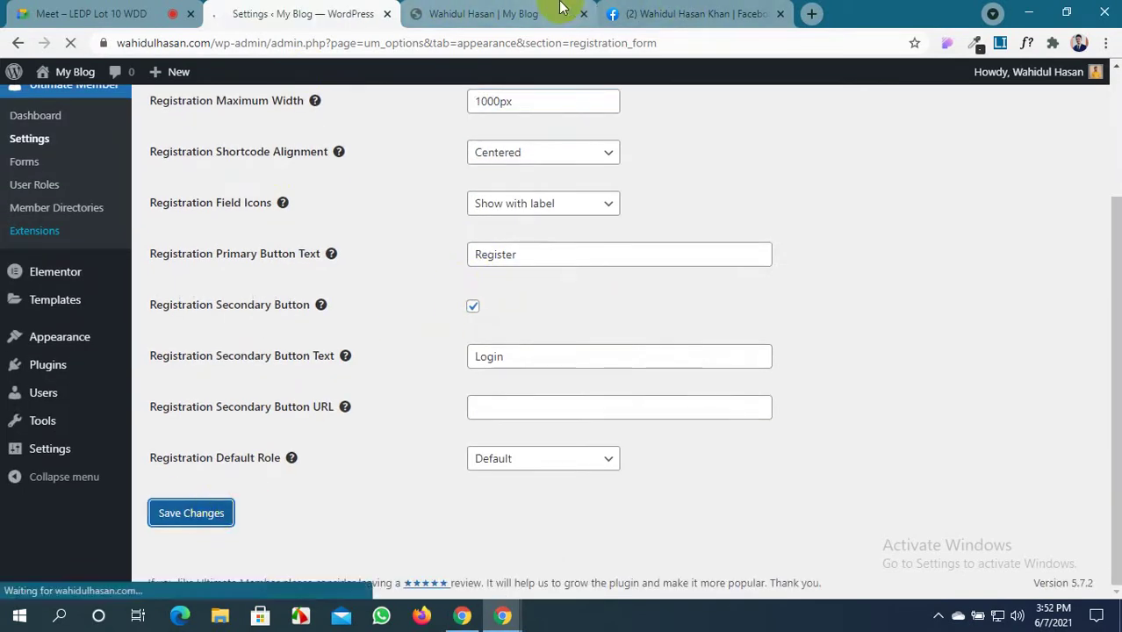
# Reload the registration page in the incognito window and inspect the form's width from top to bottom
pyautogui.click(505, 612)
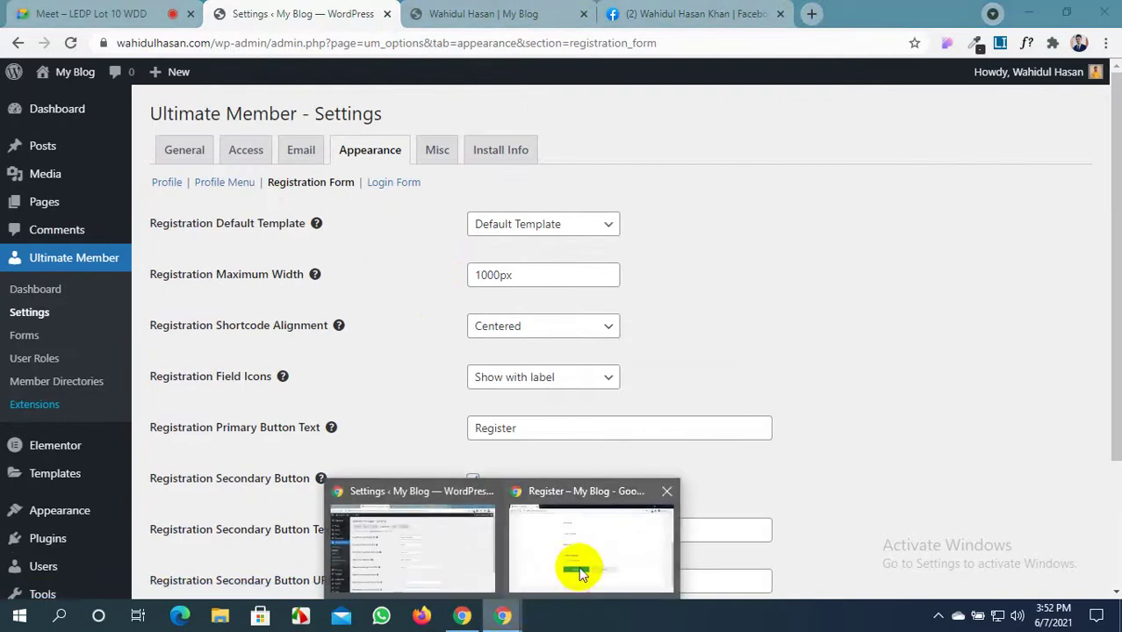
pyautogui.click(579, 566)
pyautogui.click(72, 45)
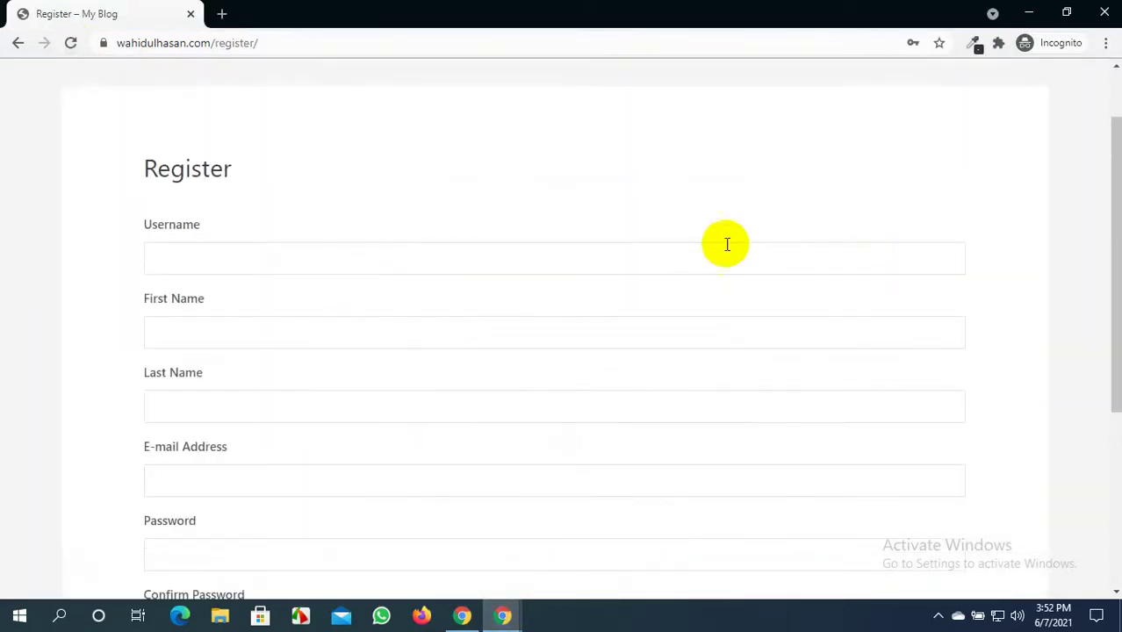
pyautogui.scroll(-4, 246, 316)
pyautogui.scroll(5, 233, 327)
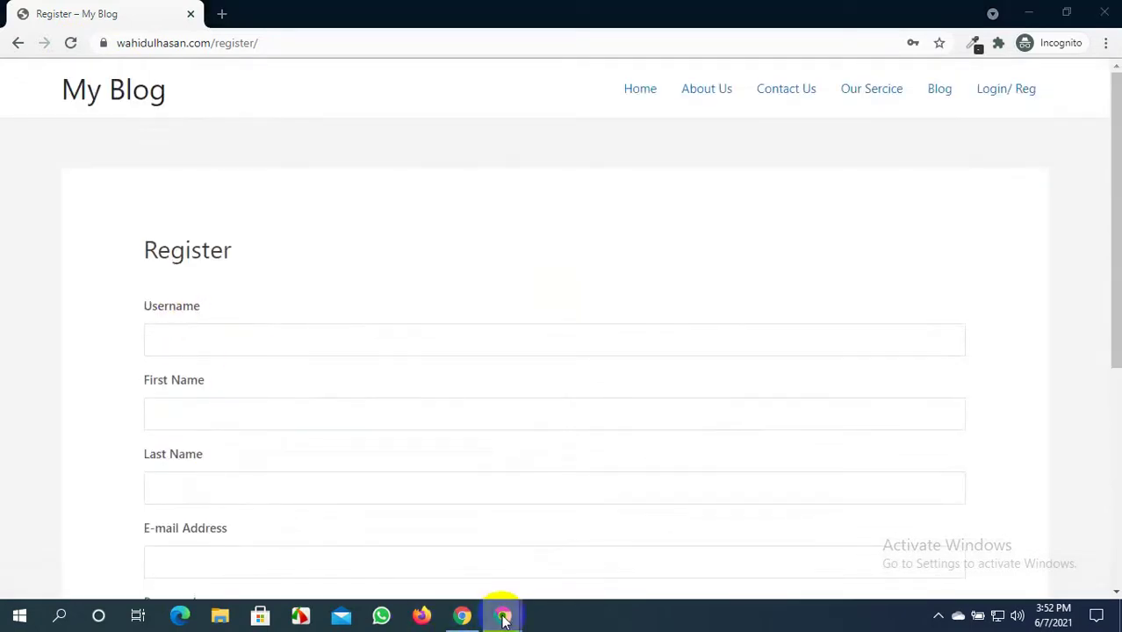
# Set the Registration Maximum Width to 800px and save the Registration Form settings
pyautogui.moveTo(502, 614)
pyautogui.click(446, 566)
pyautogui.click(481, 276)
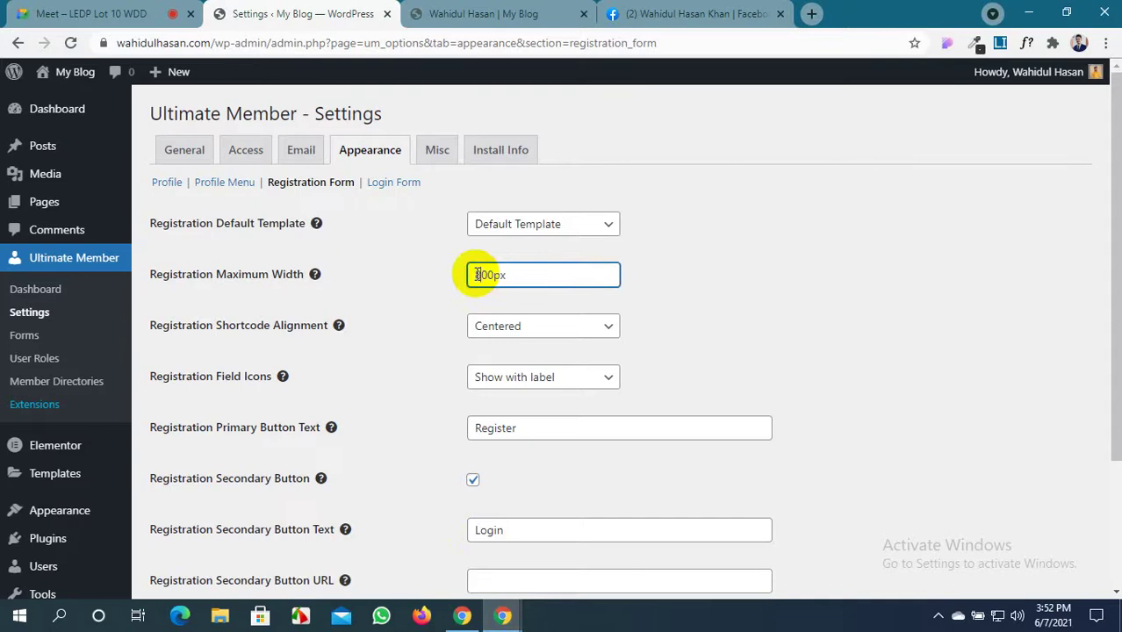
pyautogui.scroll(-2, 475, 275)
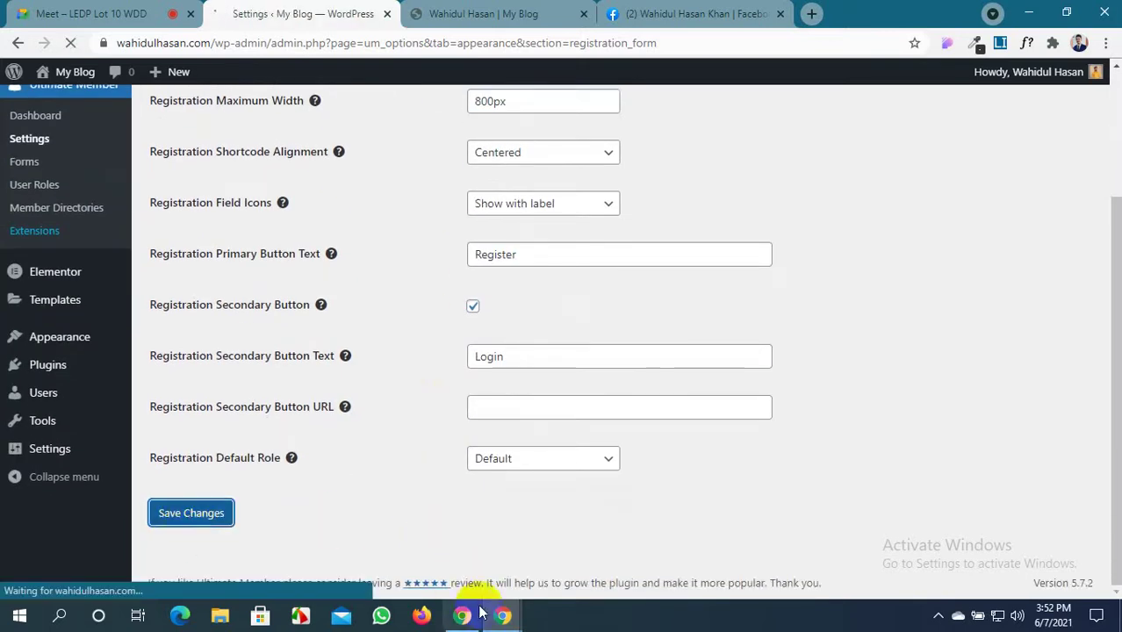
# Reload the incognito registration page to check the form against the 800px maximum width
pyautogui.moveTo(507, 616)
pyautogui.click(575, 556)
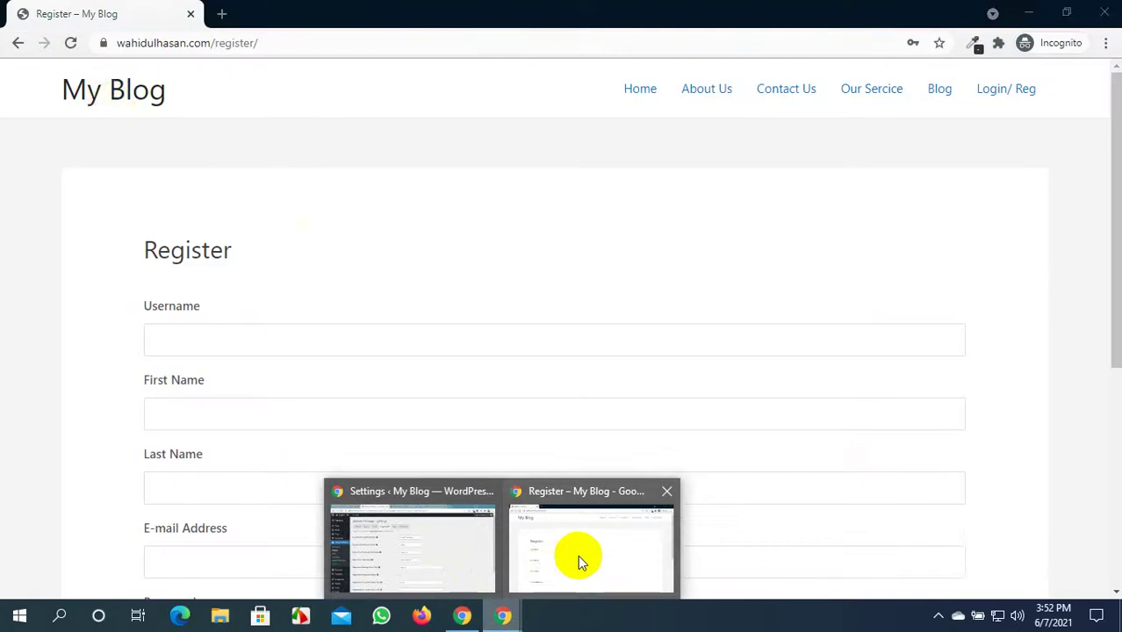
pyautogui.click(72, 44)
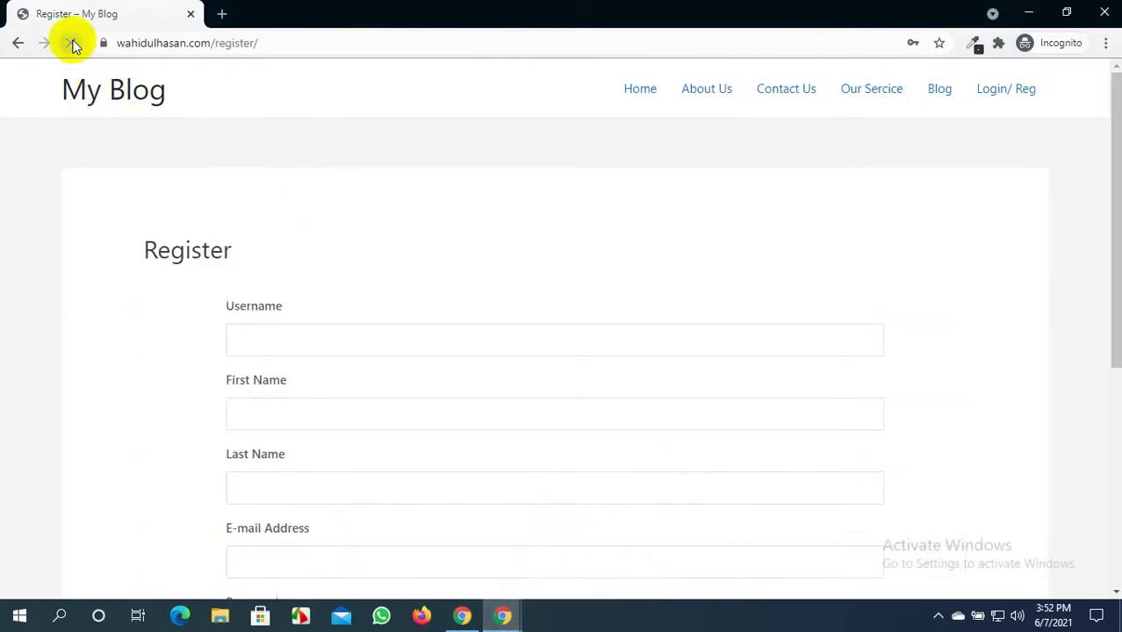
# Look over the registration form's input fields and its two buttons on the incognito page
pyautogui.scroll(-3, 492, 418)
pyautogui.scroll(-1, 496, 419)
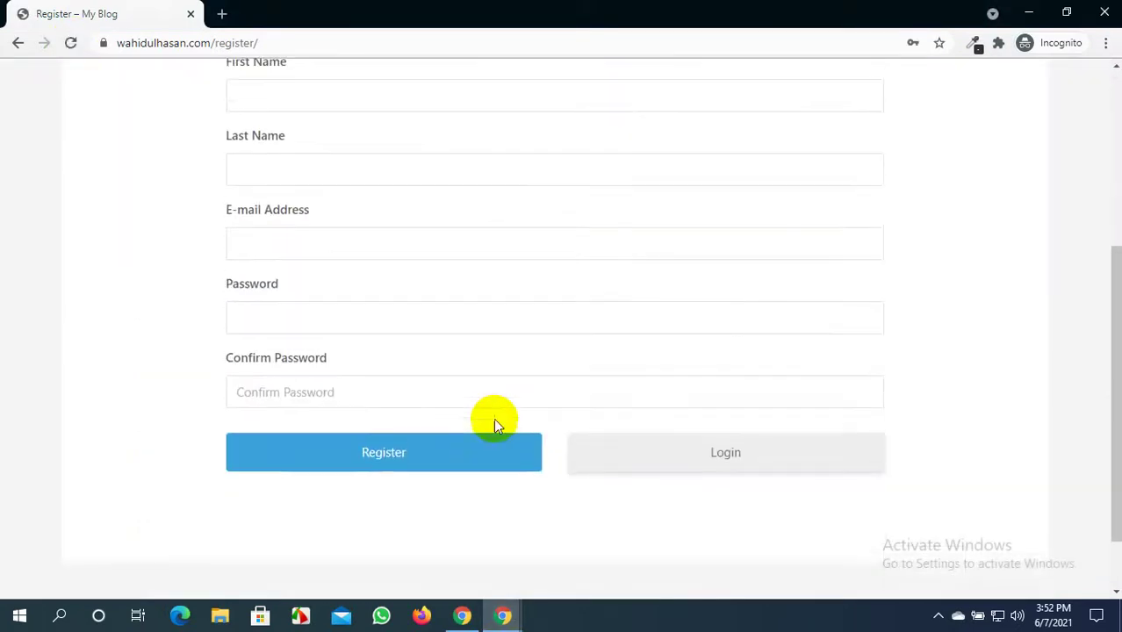
pyautogui.scroll(4, 493, 417)
pyautogui.scroll(-5, 493, 418)
pyautogui.scroll(5, 493, 418)
pyautogui.scroll(-5, 494, 418)
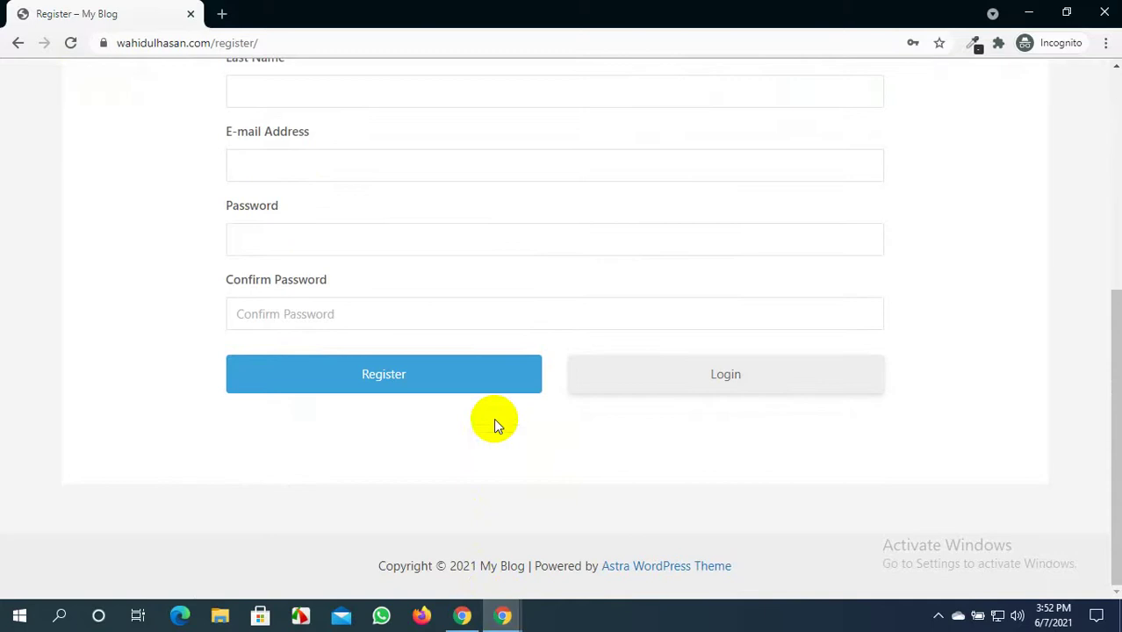
# Go back to the Registration Form settings and view the choices for Registration Shortcode Alignment
pyautogui.moveTo(503, 614)
pyautogui.click(412, 540)
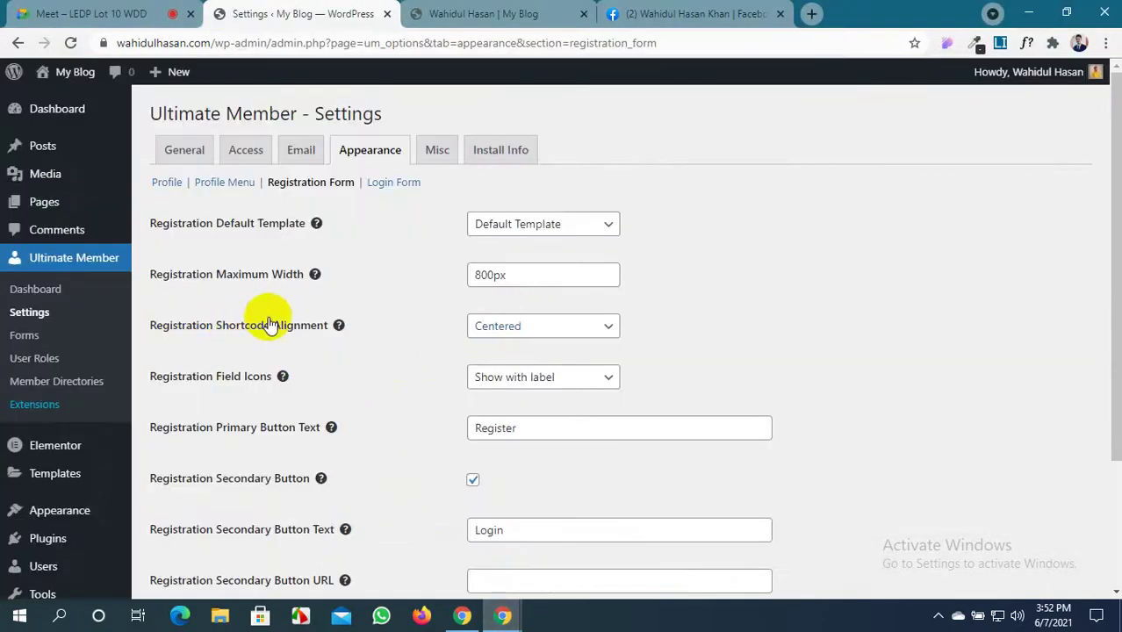
pyautogui.click(564, 335)
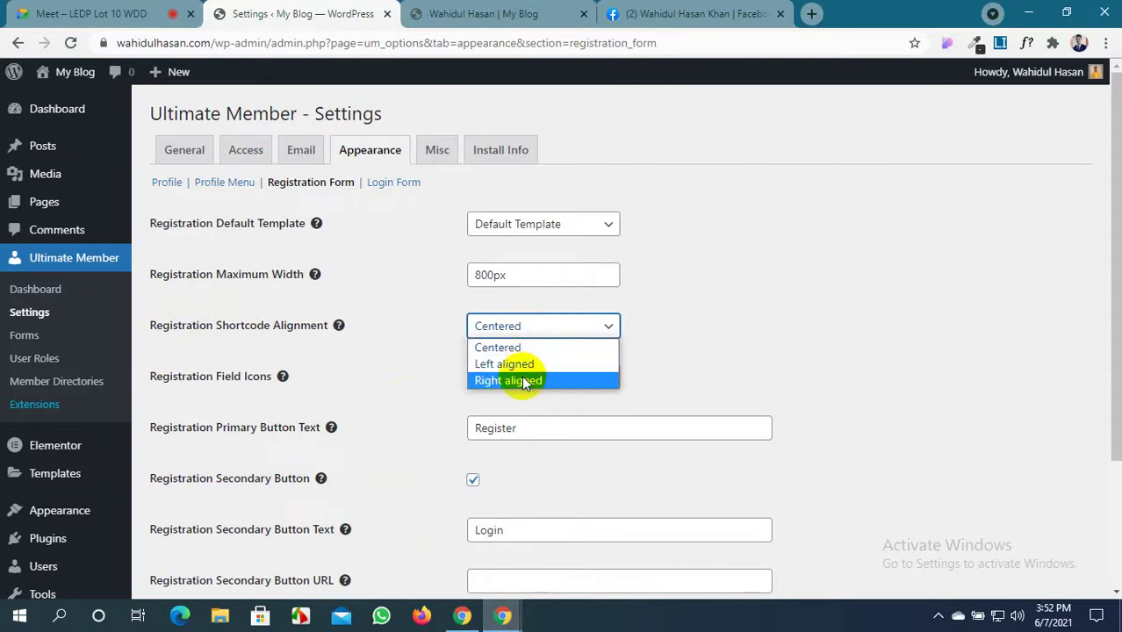
pyautogui.click(427, 373)
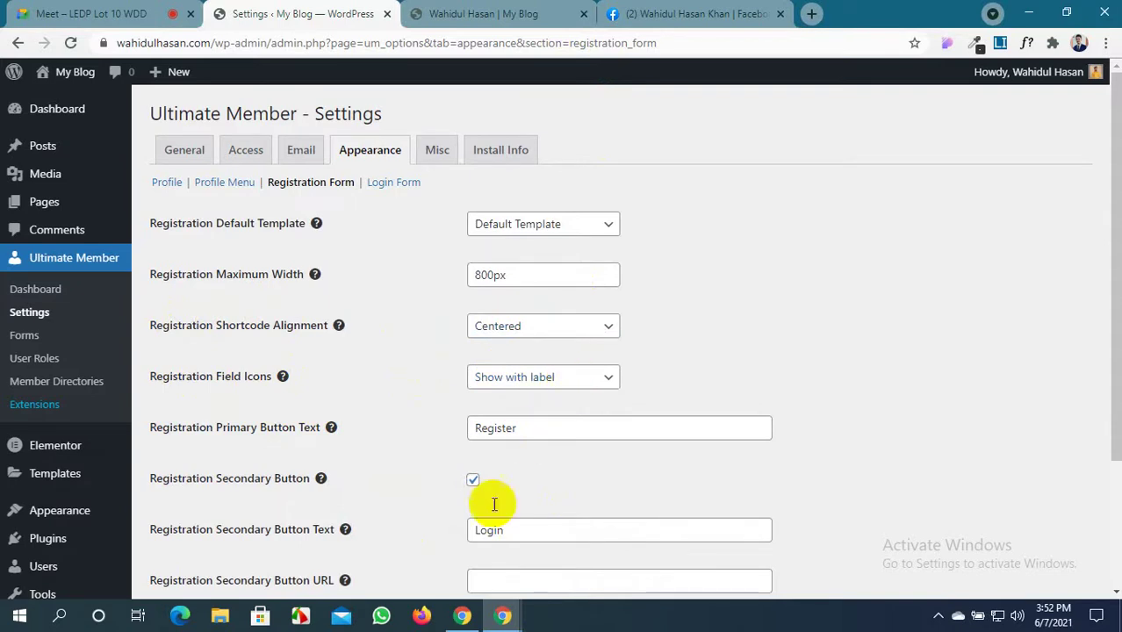
# Examine how the fields, labels and buttons are aligned on the incognito registration page
pyautogui.moveTo(531, 601)
pyautogui.click(568, 545)
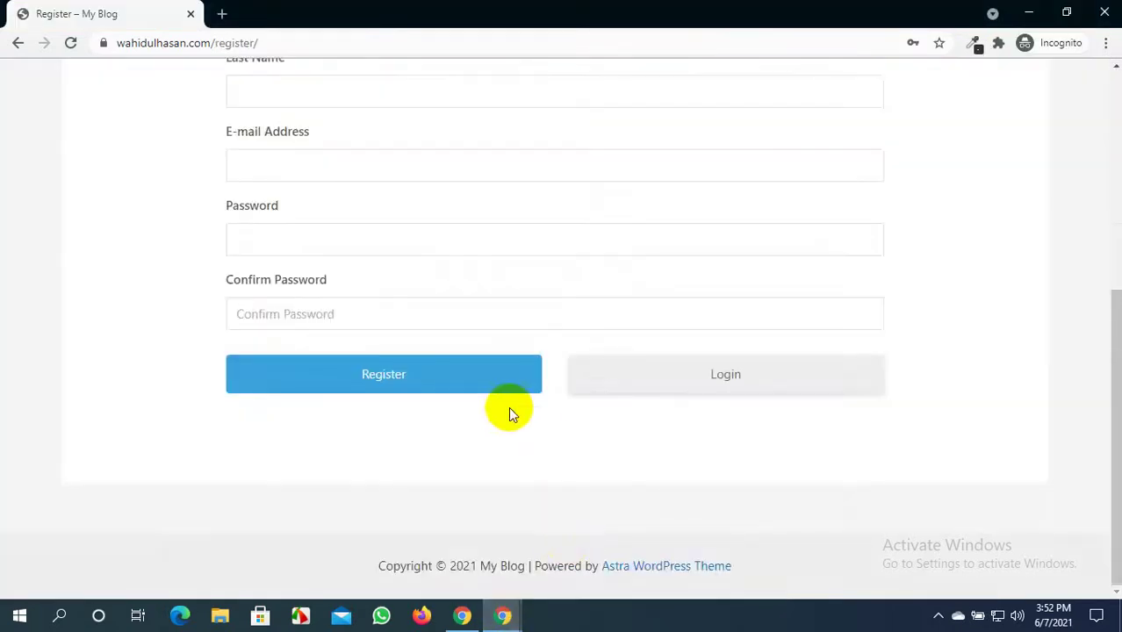
pyautogui.scroll(5, 508, 412)
pyautogui.scroll(-4, 230, 330)
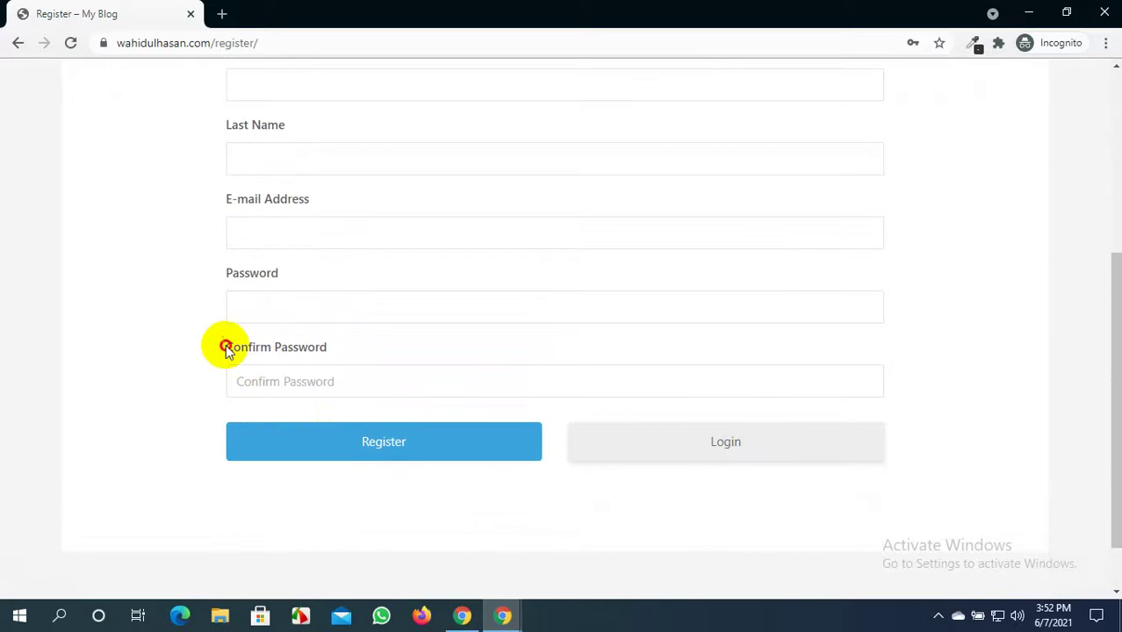
pyautogui.click(226, 348)
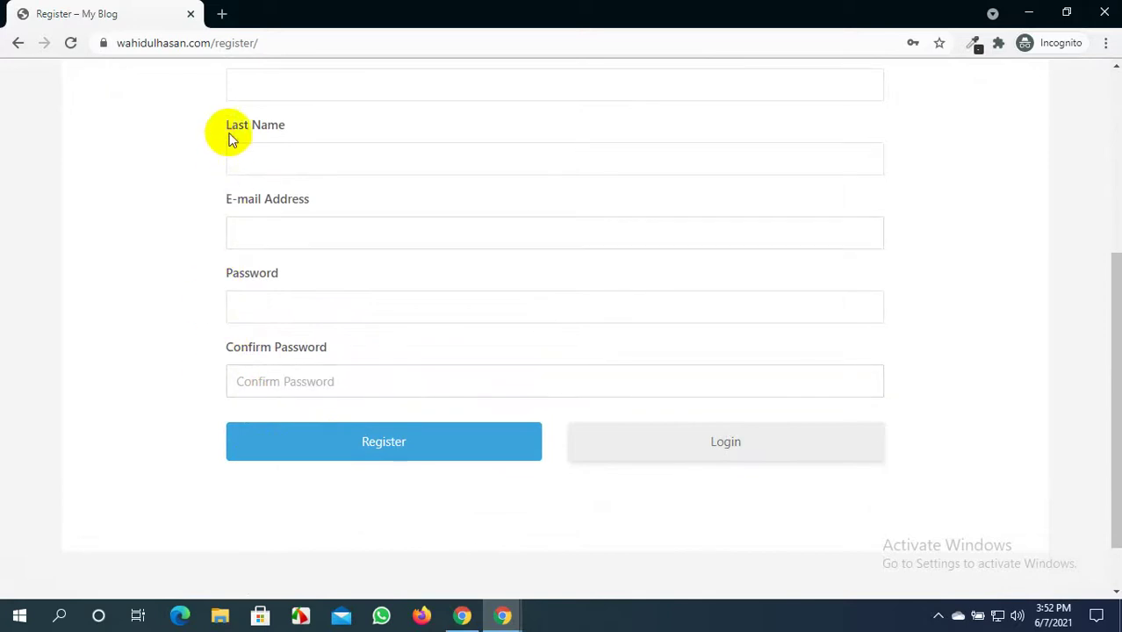
pyautogui.scroll(2, 226, 155)
pyautogui.click(224, 180)
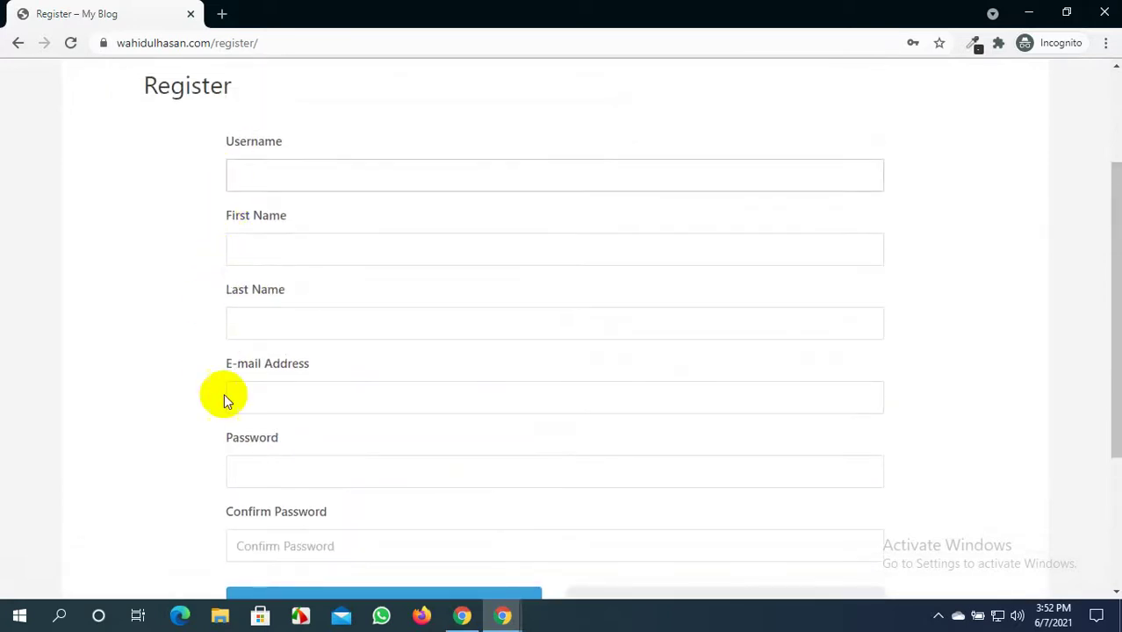
pyautogui.scroll(-1, 230, 462)
pyautogui.scroll(1, 224, 264)
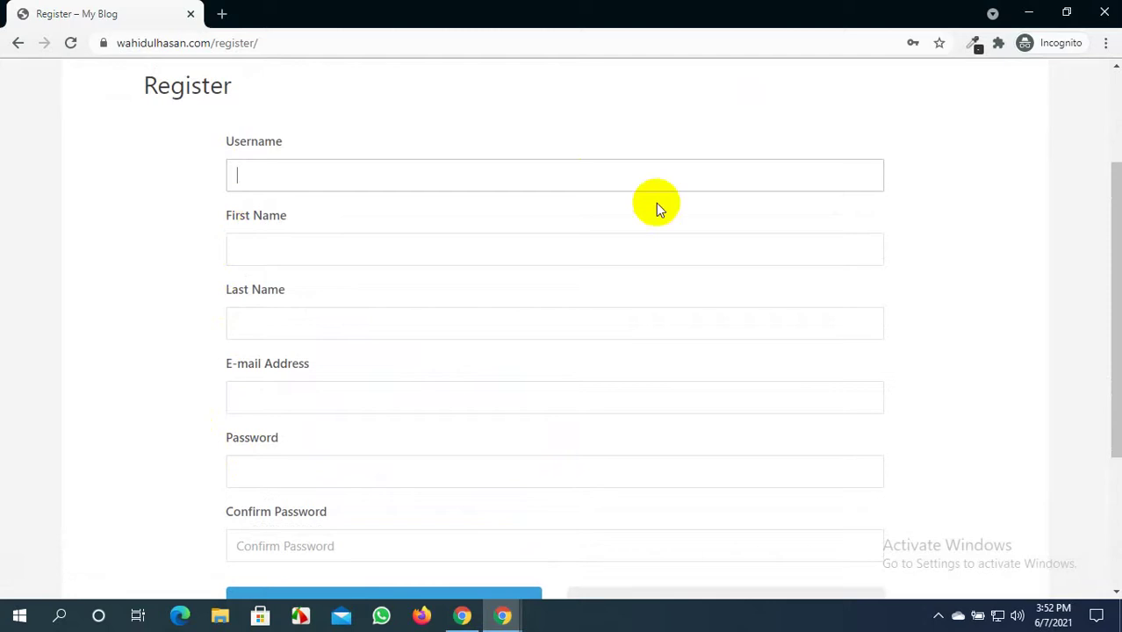
pyautogui.scroll(-1, 473, 344)
pyautogui.scroll(-3, 475, 344)
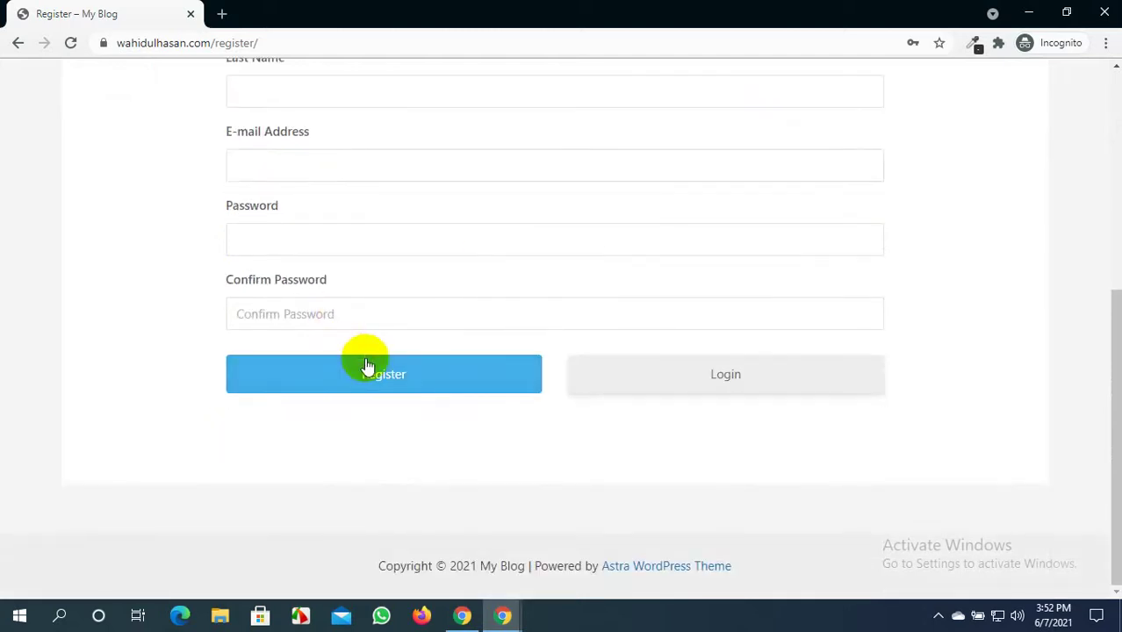
# In the Registration Form settings, set the primary button text to "Register Now" and the secondary button text to "Login Now"
pyautogui.click(505, 613)
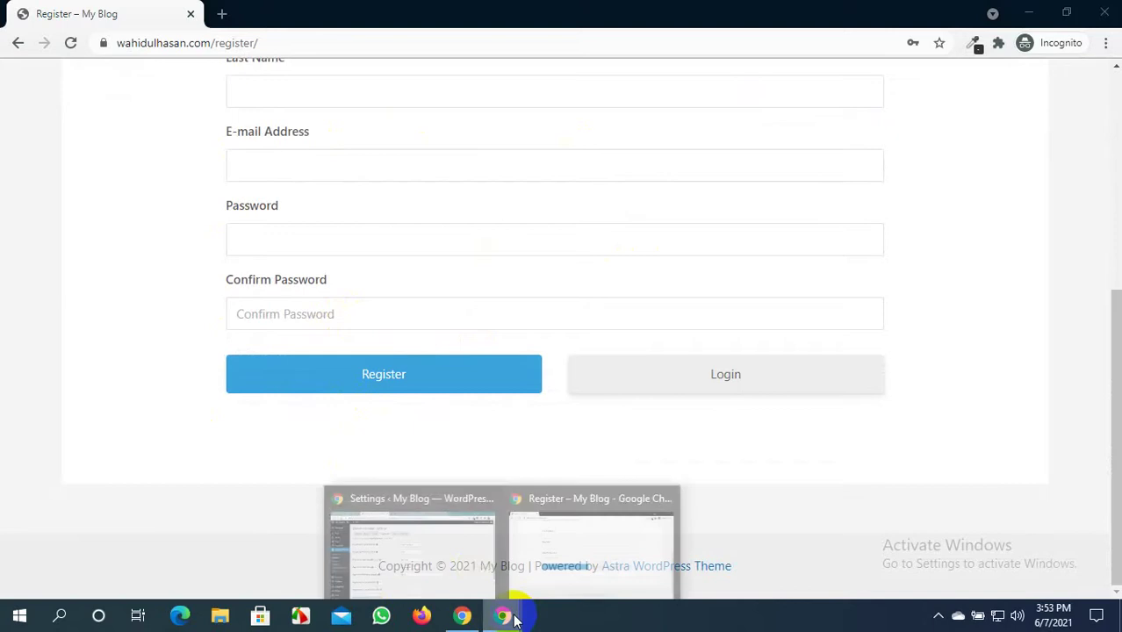
pyautogui.click(487, 566)
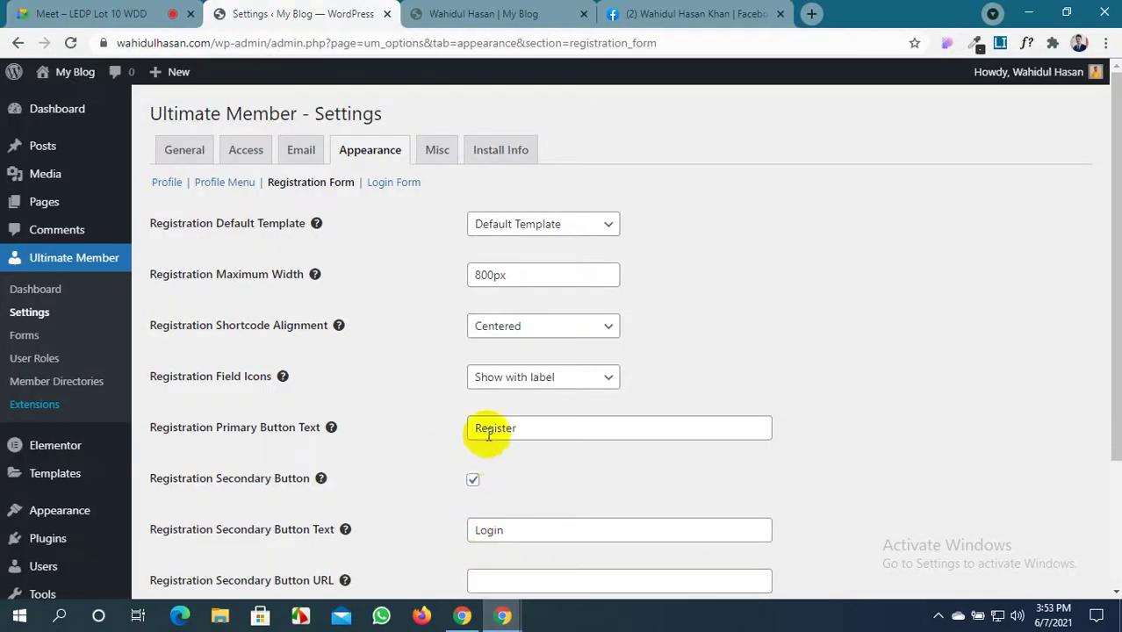
pyautogui.scroll(-1, 489, 435)
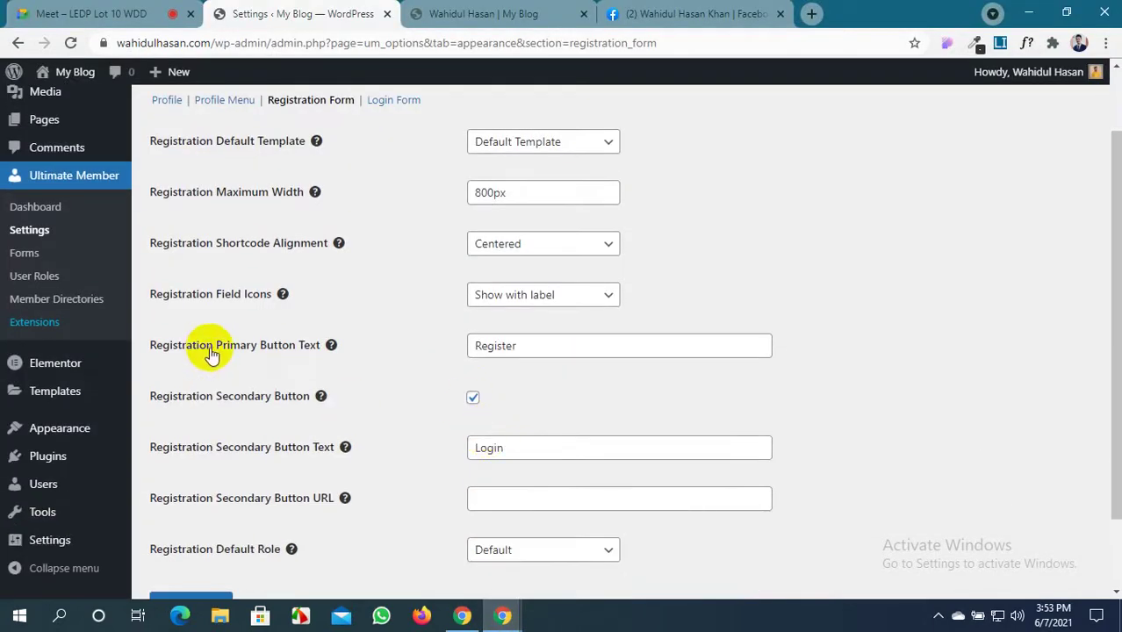
pyautogui.click(532, 347)
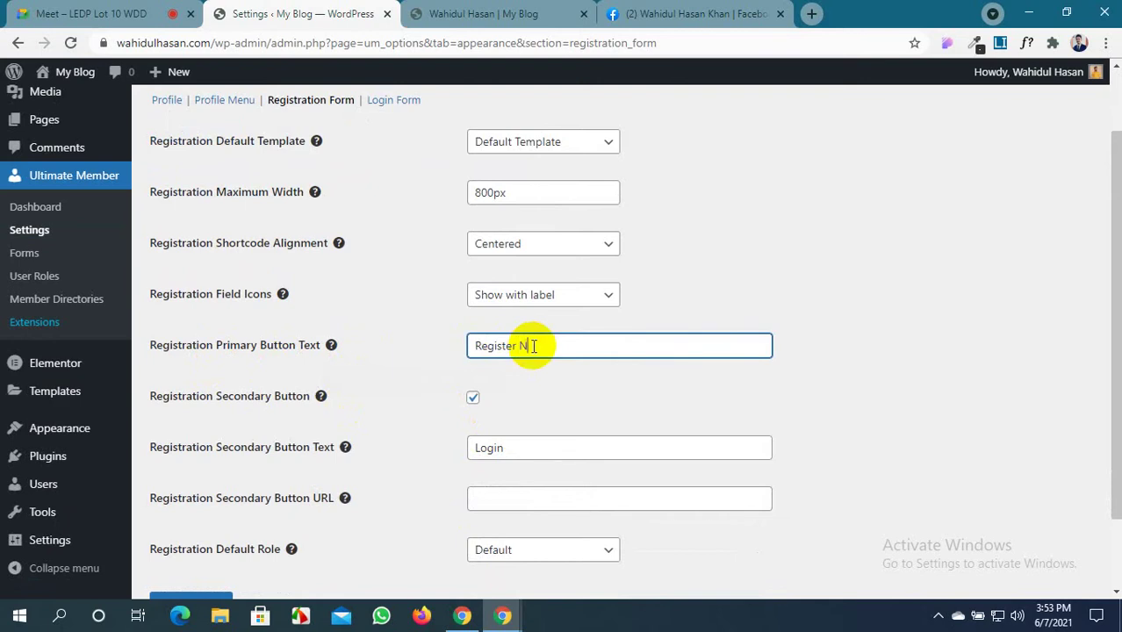
pyautogui.click(532, 448)
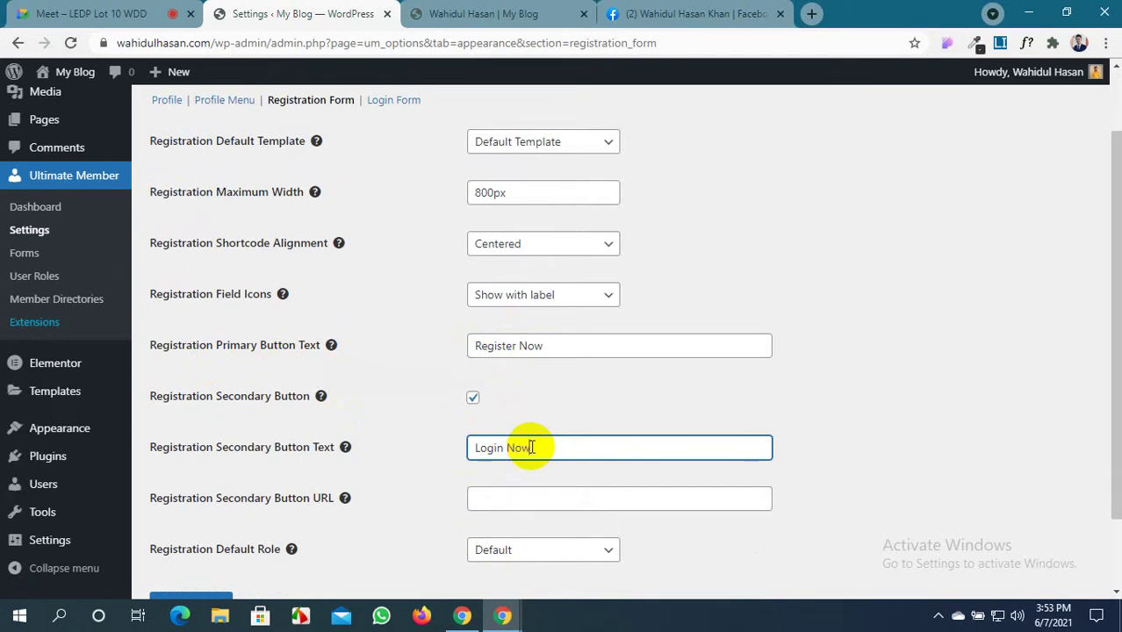
pyautogui.scroll(-2, 290, 497)
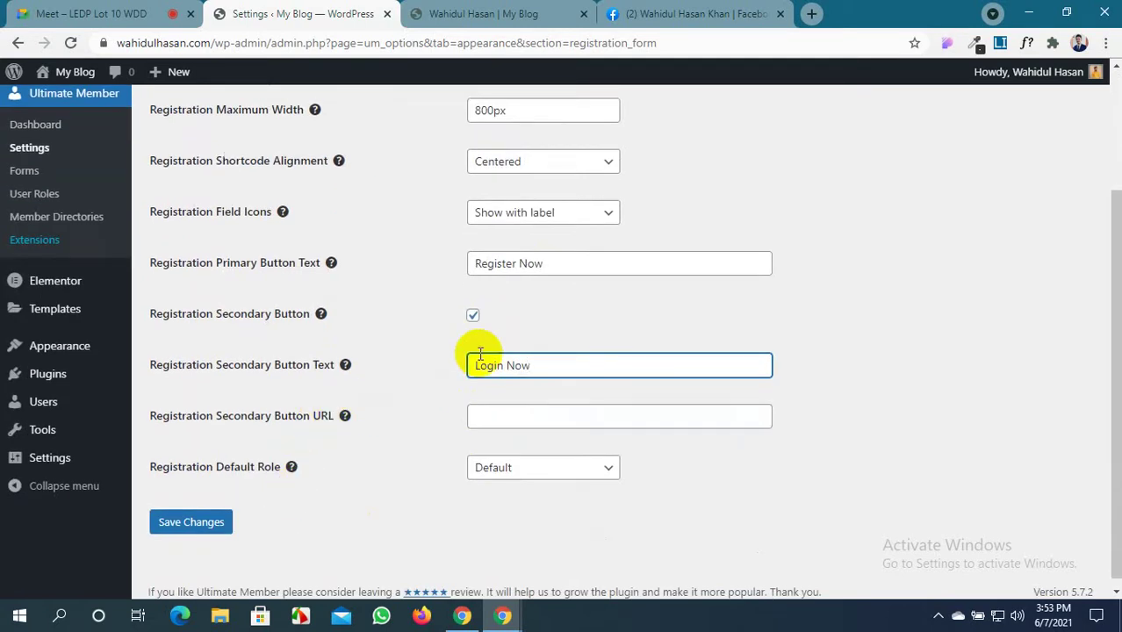
# Set the Registration Default Role to Subscriber and save the Registration Form settings
pyautogui.click(587, 466)
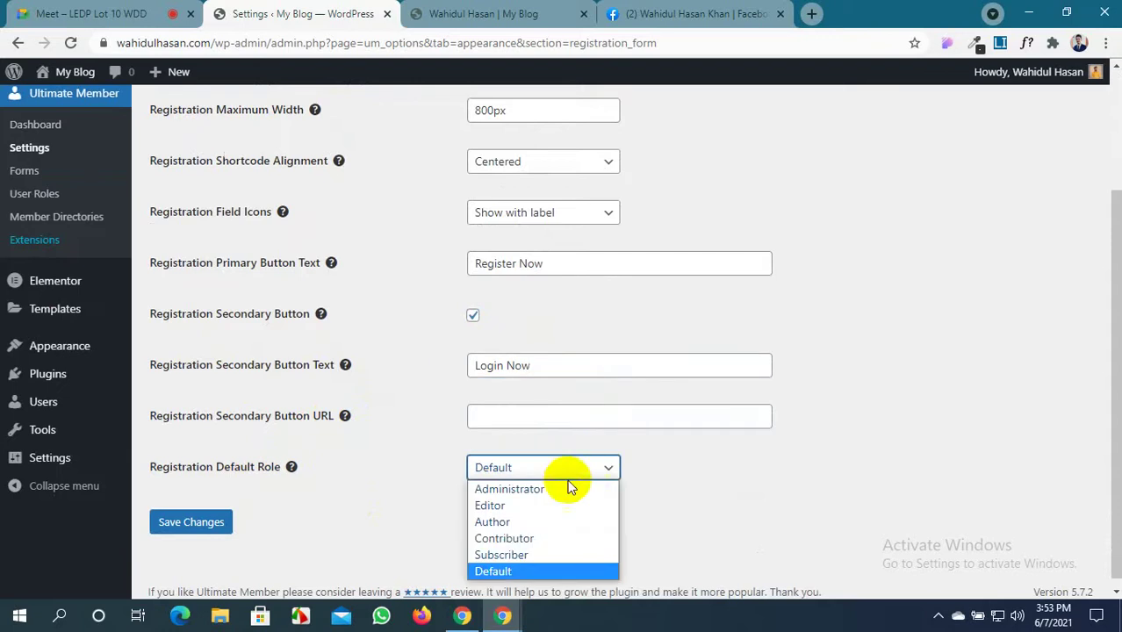
pyautogui.click(539, 555)
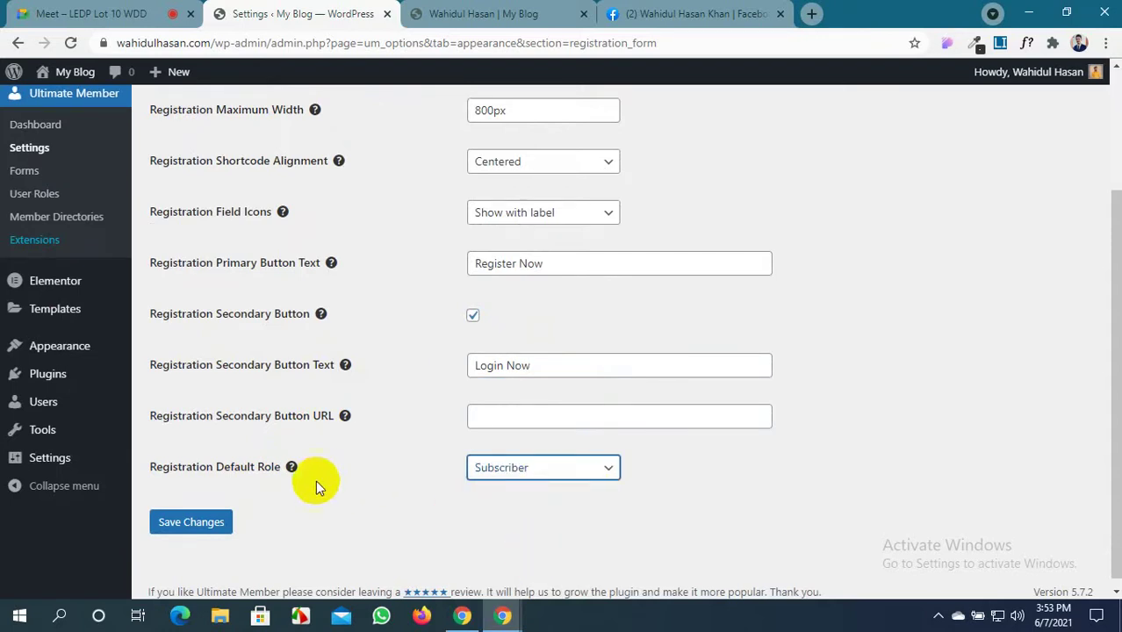
pyautogui.click(220, 530)
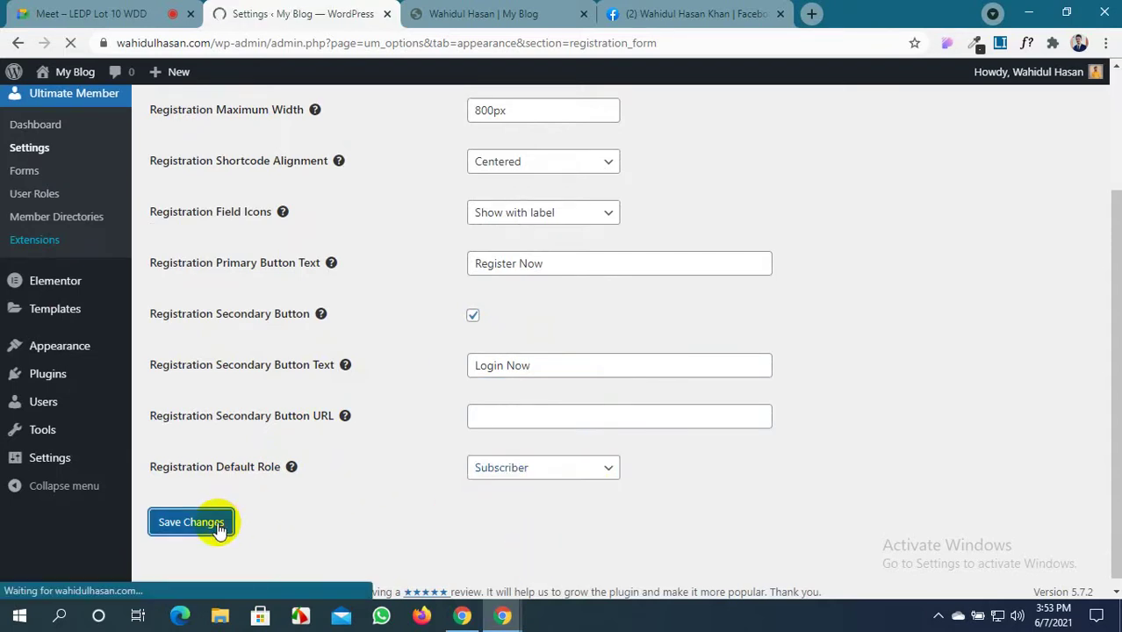
pyautogui.scroll(-2, 408, 399)
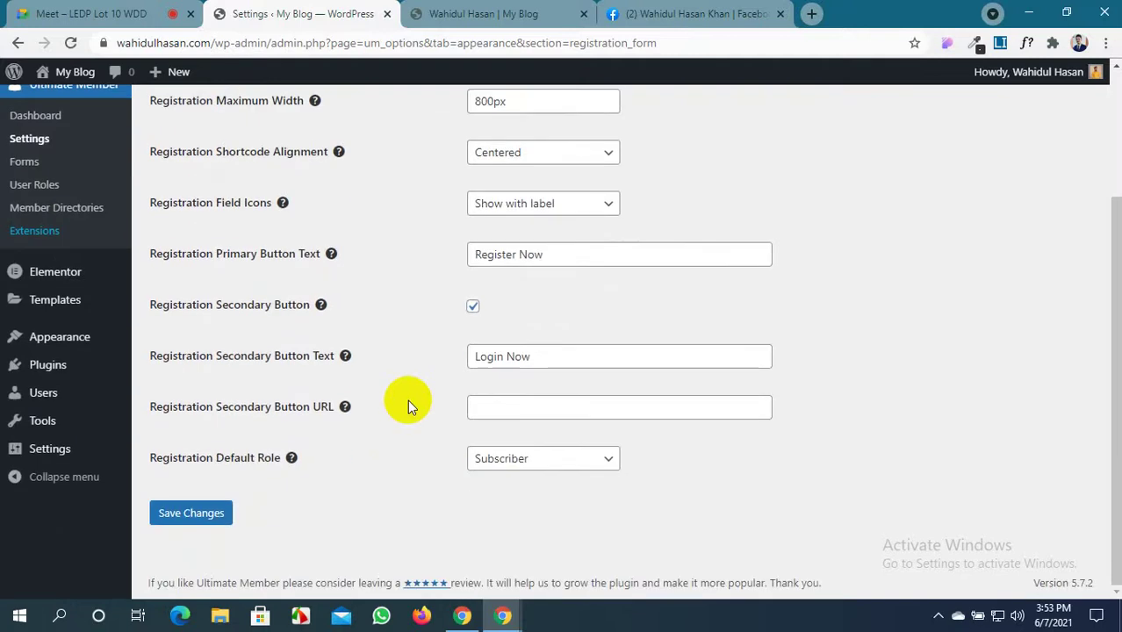
# Reload the incognito registration page and check the labels of its two buttons
pyautogui.click(470, 12)
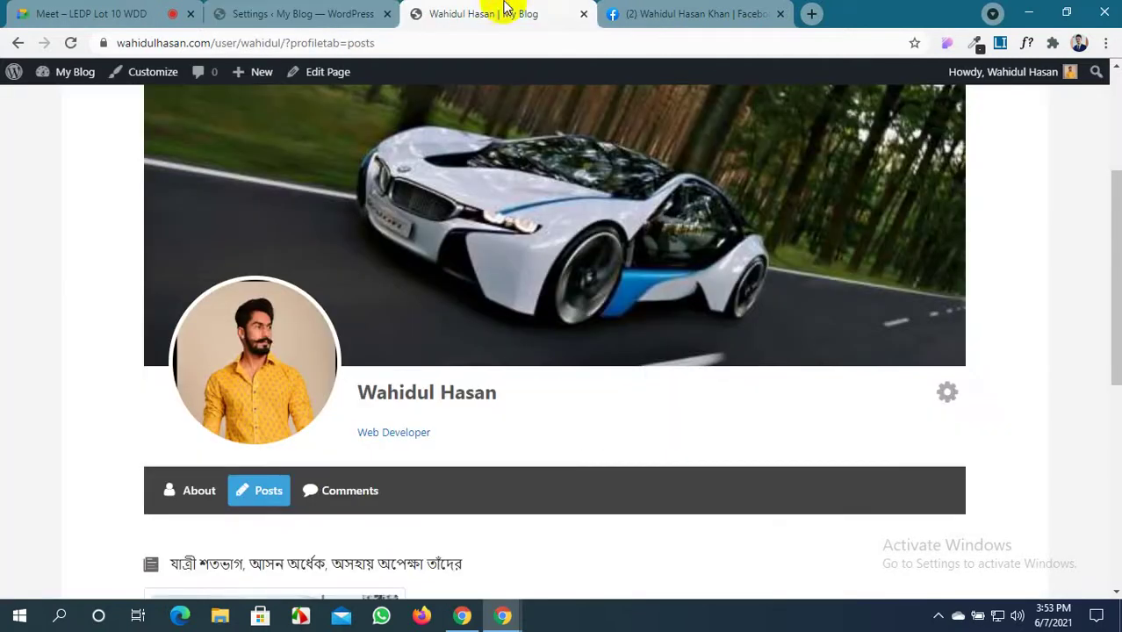
pyautogui.moveTo(504, 614)
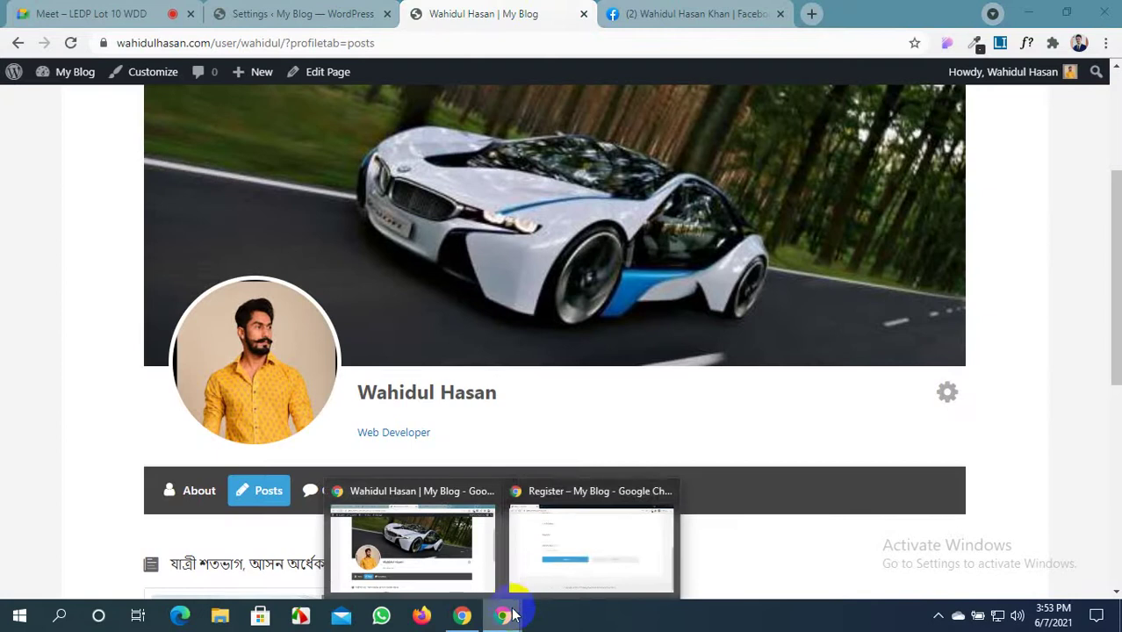
pyautogui.click(580, 544)
pyautogui.click(72, 43)
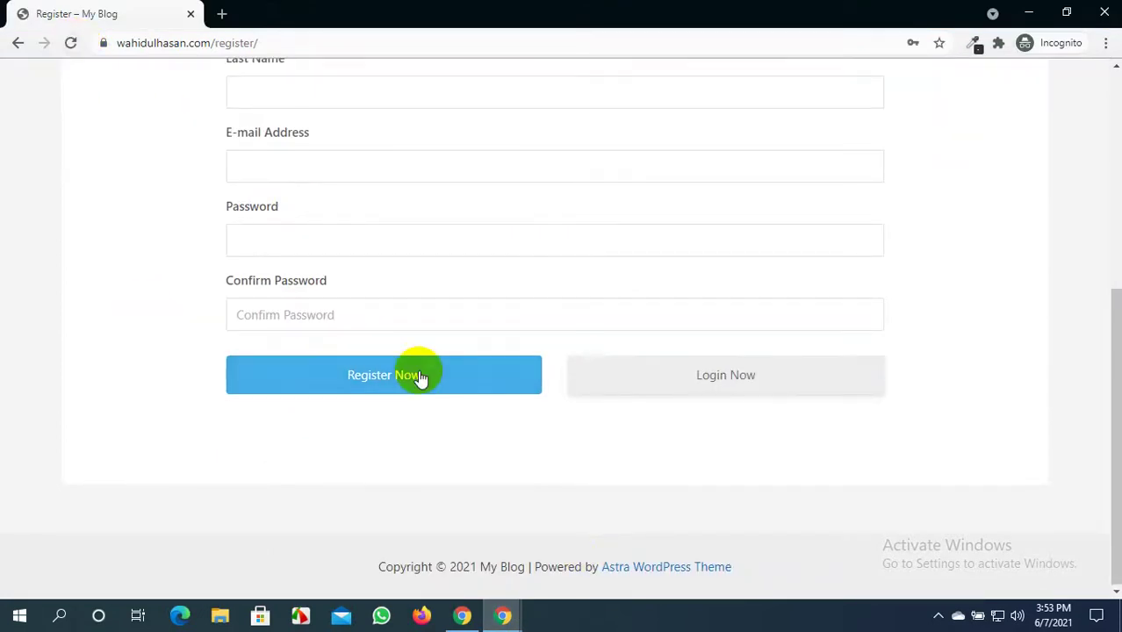
pyautogui.scroll(5, 714, 381)
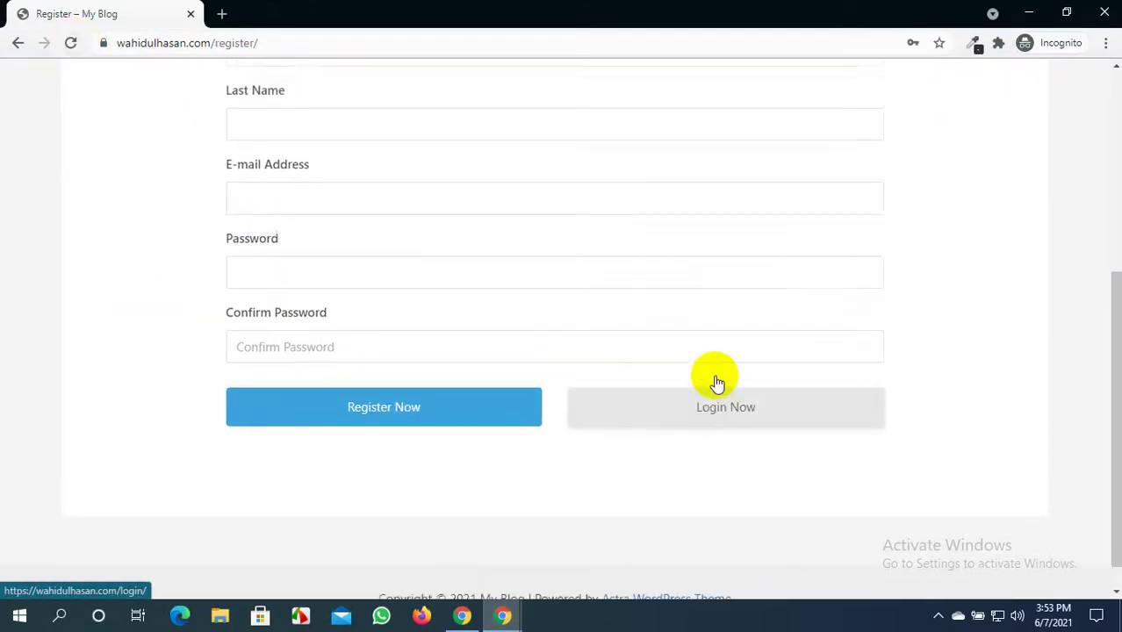
# Return to the Ultimate Member settings and open the Login Form appearance section
pyautogui.click(506, 617)
pyautogui.click(377, 542)
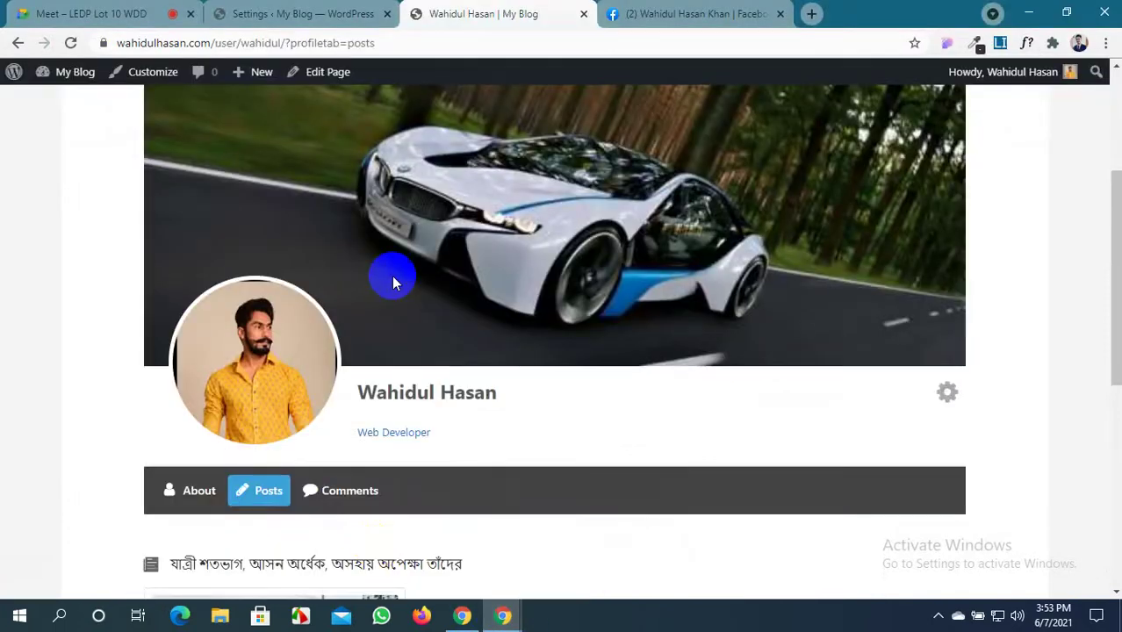
pyautogui.click(367, 13)
pyautogui.scroll(3, 444, 305)
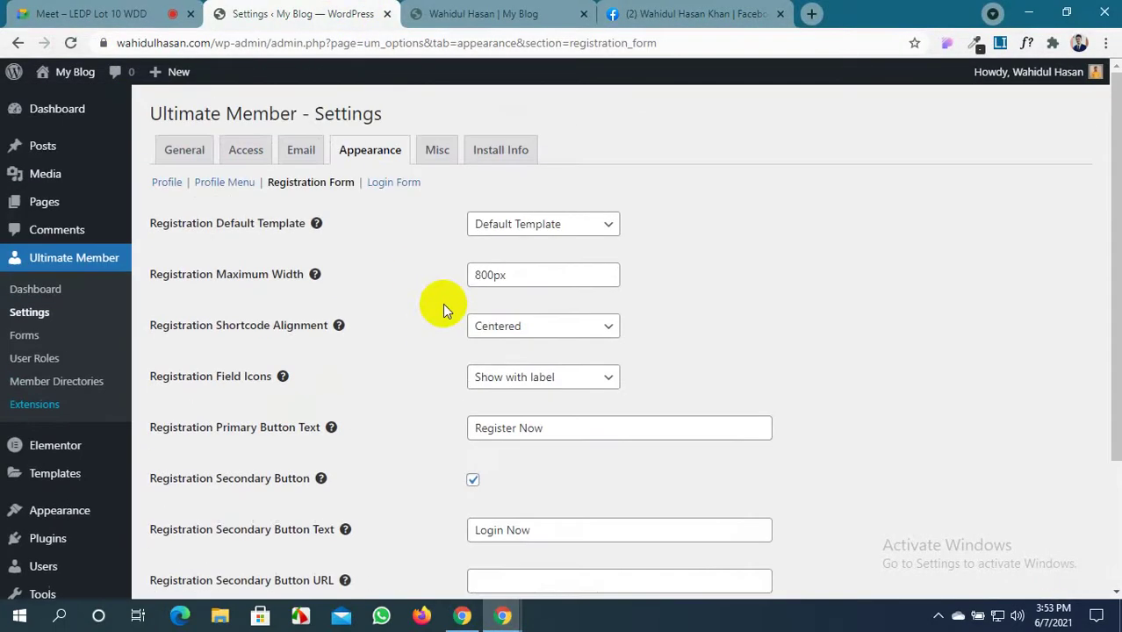
pyautogui.click(393, 183)
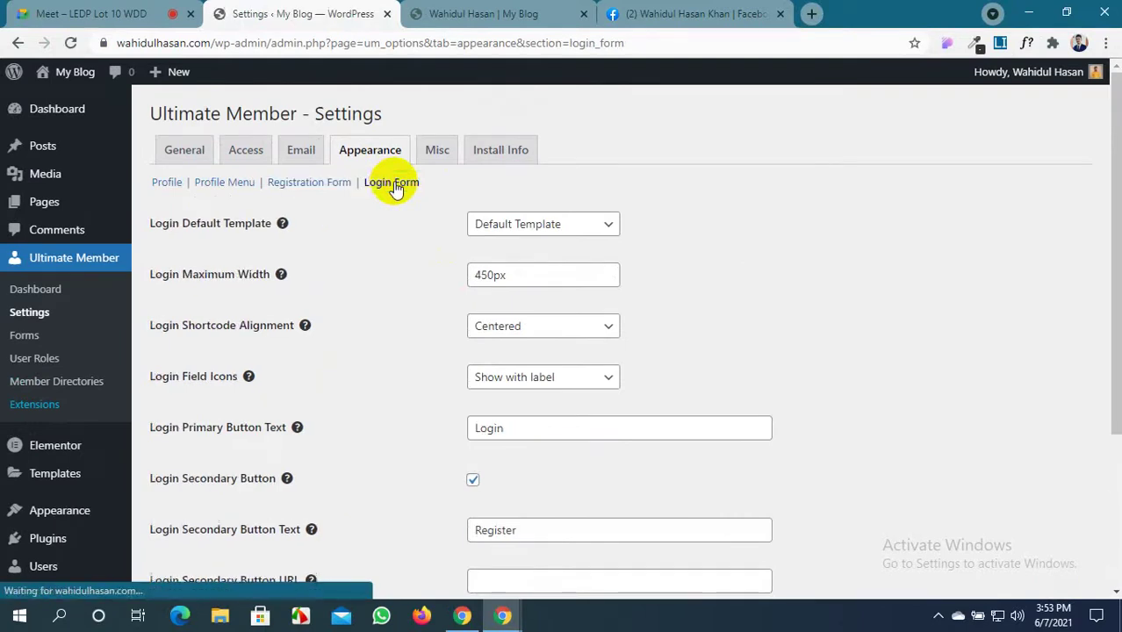
# Open the login page from the incognito registration form and inspect its width and buttons
pyautogui.click(503, 616)
pyautogui.scroll(-5, 618, 415)
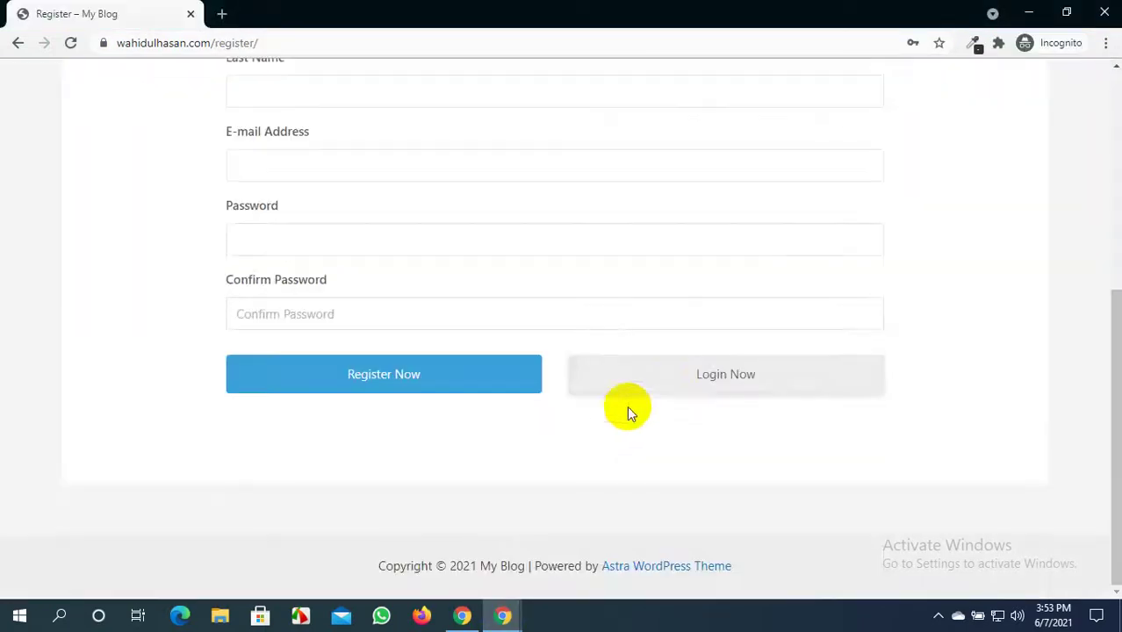
pyautogui.click(672, 377)
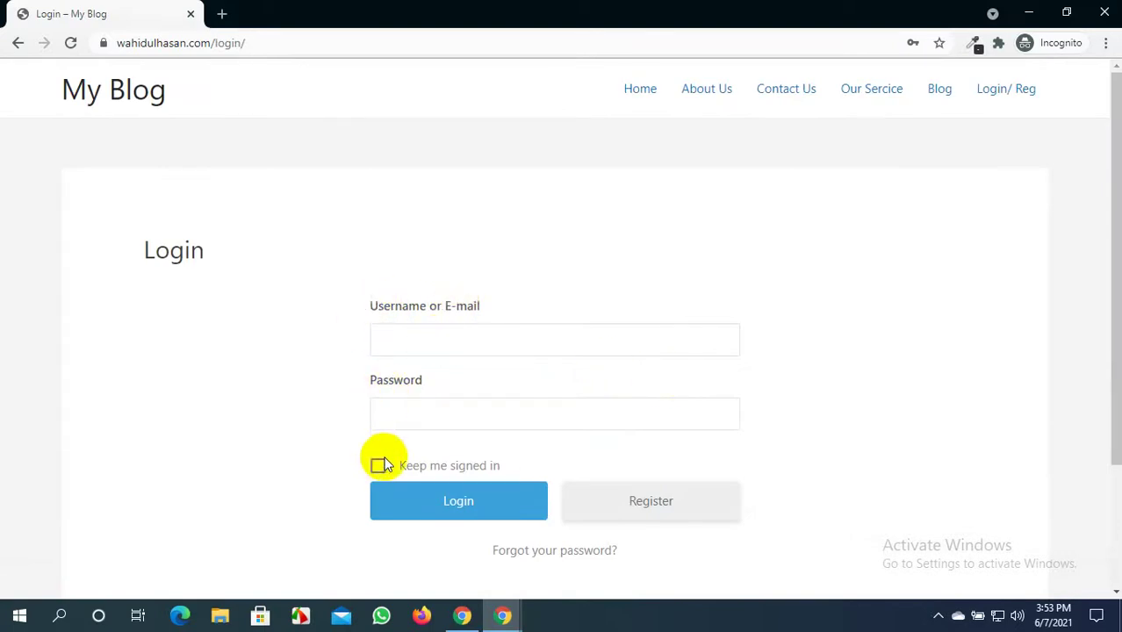
pyautogui.scroll(-1, 391, 452)
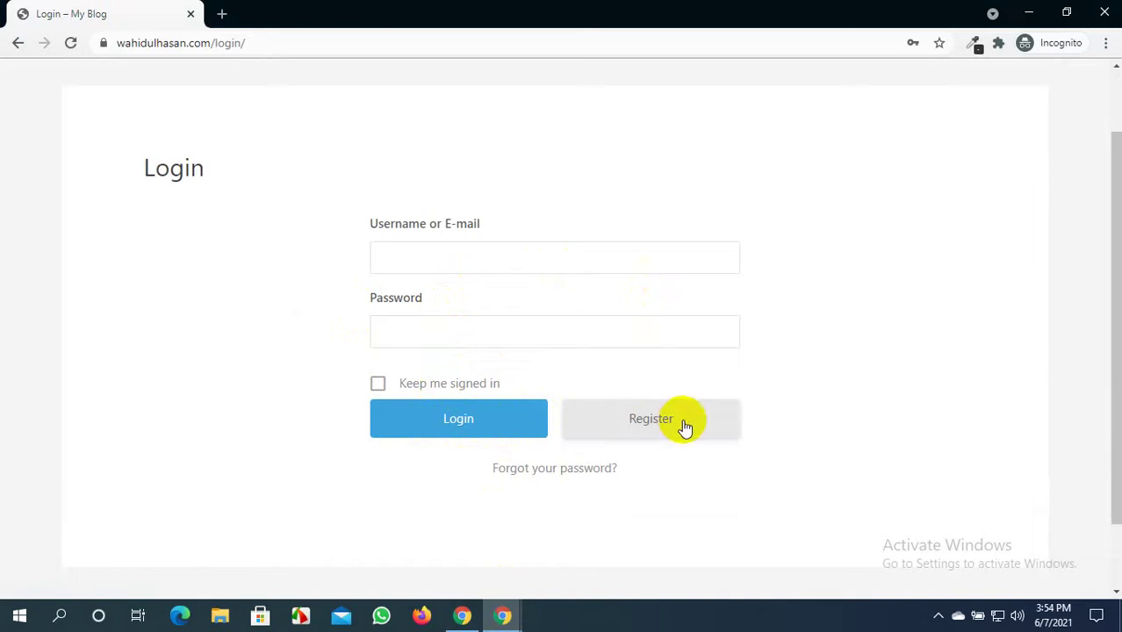
# In the Login Form settings, set the maximum width to 650px and the primary and secondary button texts to "Login Now" and "Register Now"
pyautogui.click(501, 618)
pyautogui.click(467, 565)
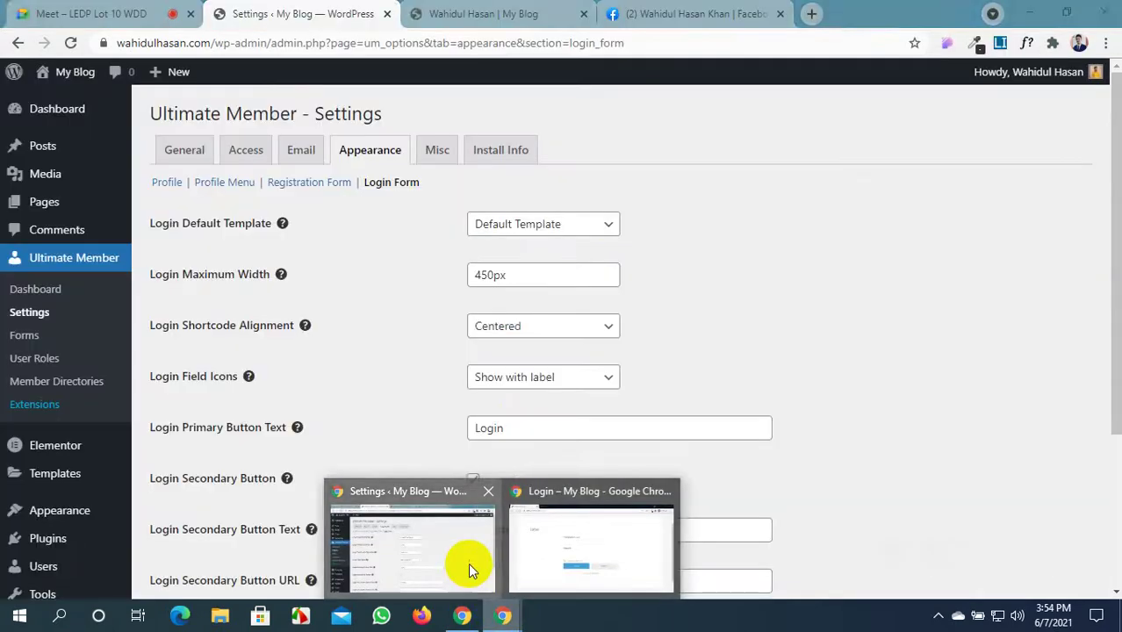
pyautogui.click(479, 275)
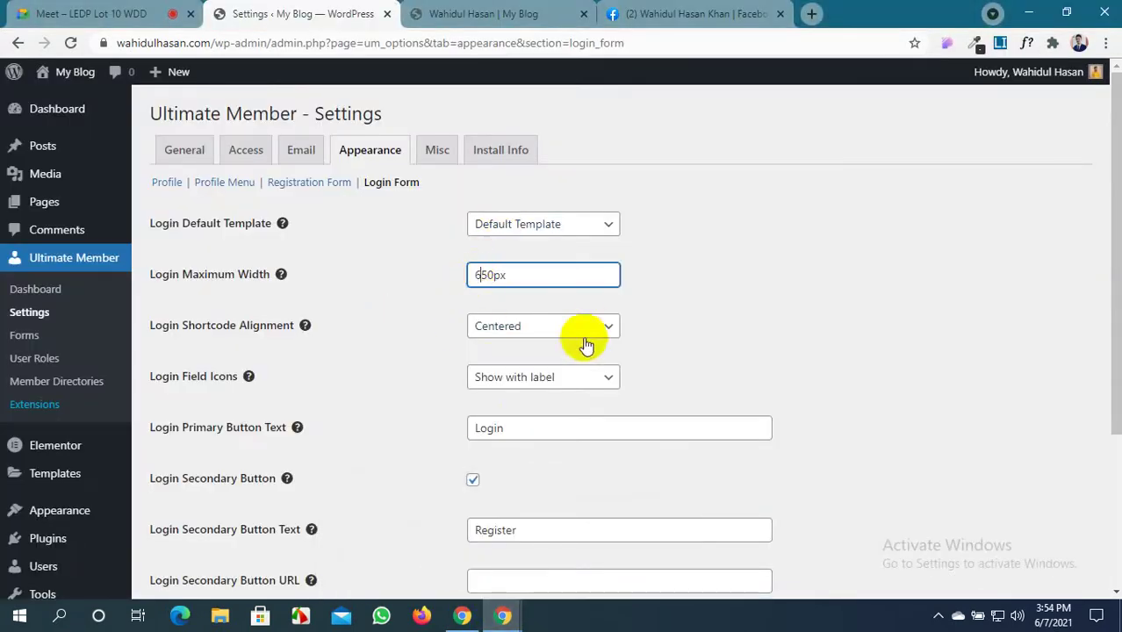
pyautogui.click(509, 432)
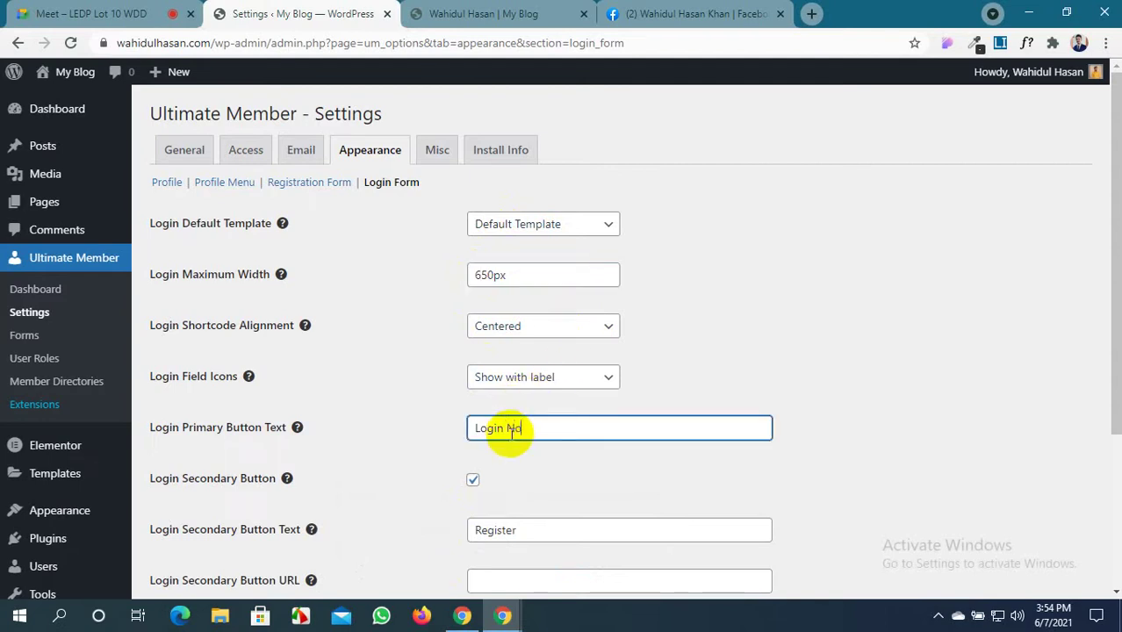
pyautogui.click(541, 524)
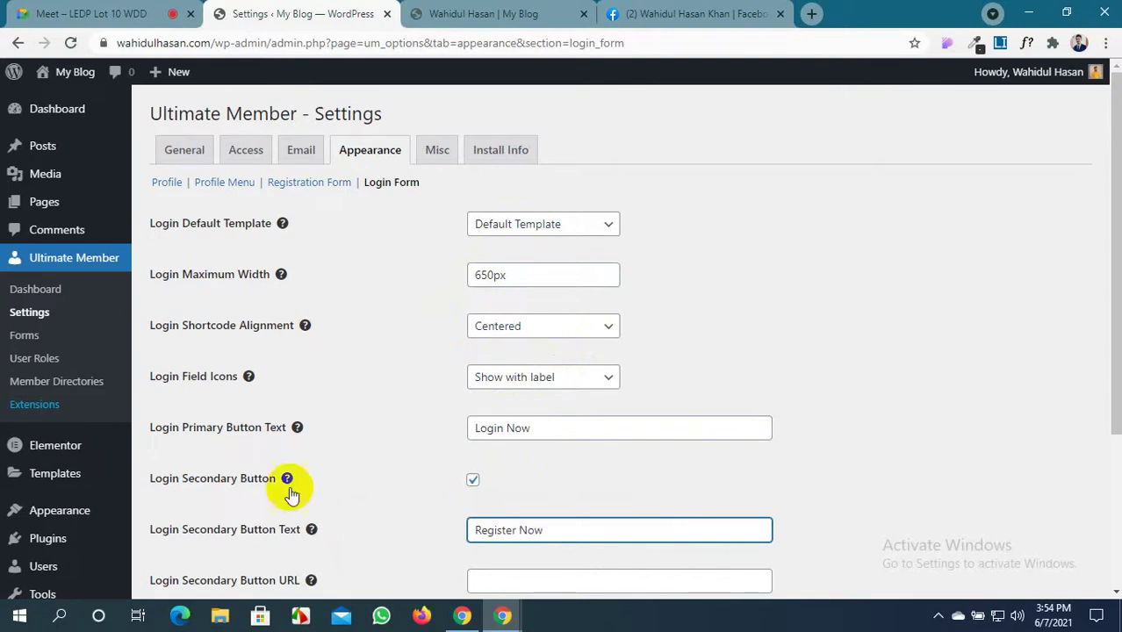
# Disable the Login Forgot Password Link and the Show "Remember Me" option, and save the Login Form settings
pyautogui.scroll(-2, 288, 485)
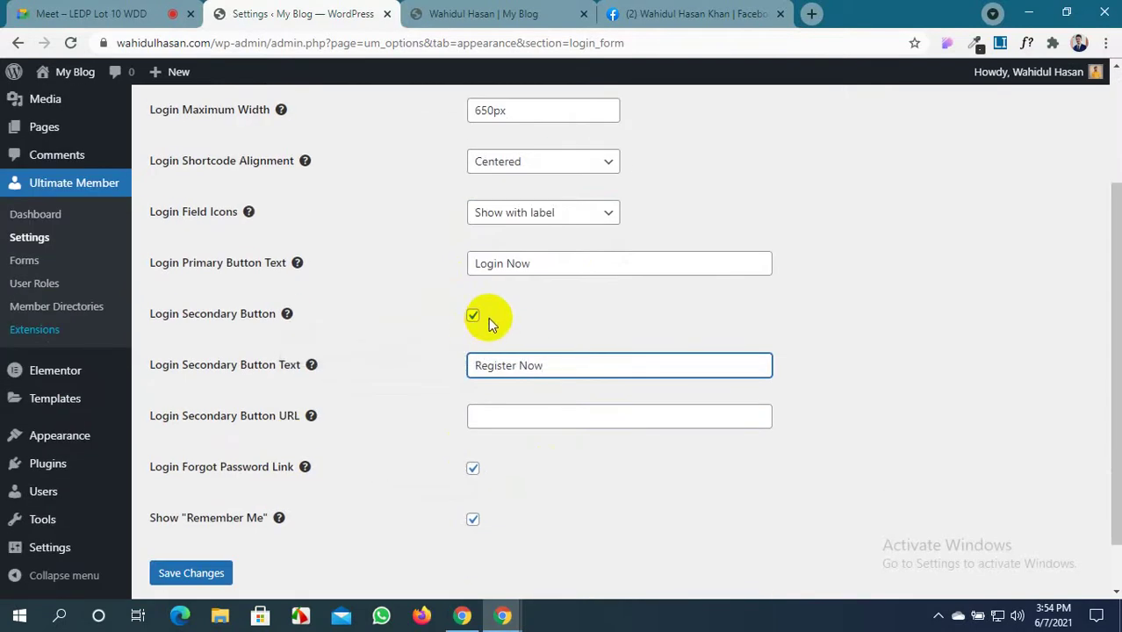
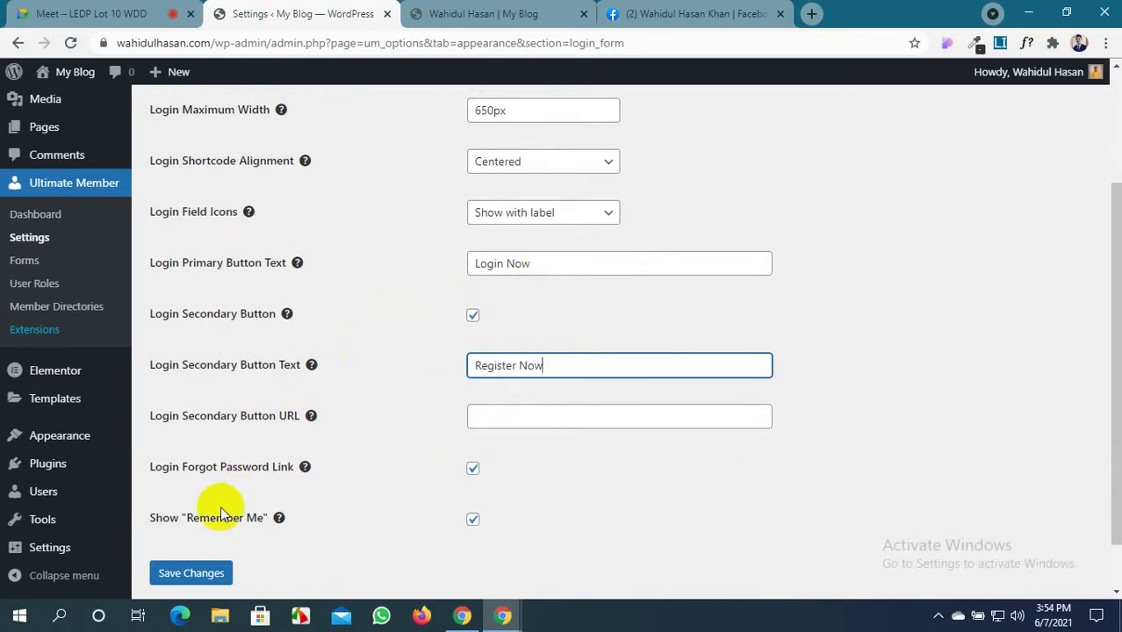
pyautogui.click(471, 469)
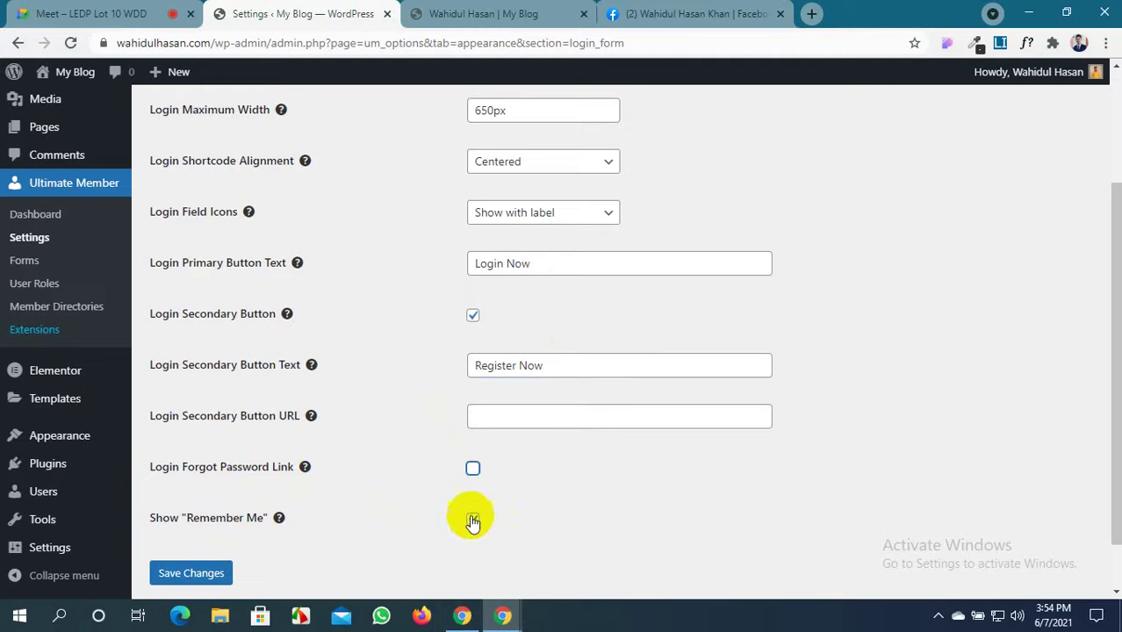
pyautogui.click(472, 519)
pyautogui.click(195, 572)
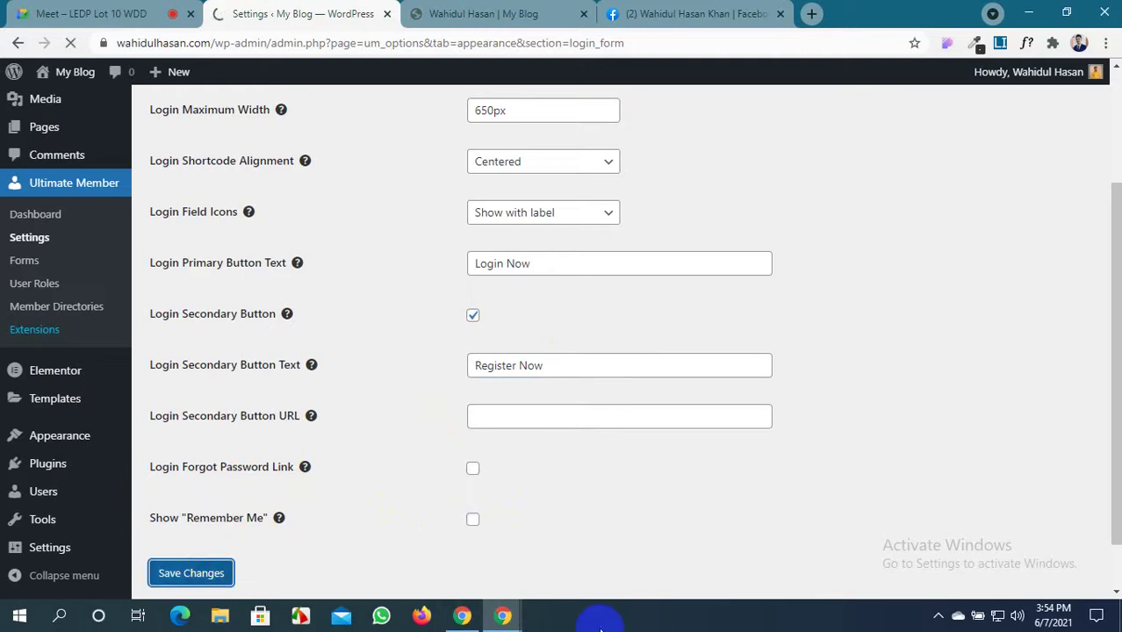
# Reload the incognito login page and check its width, button labels and remaining options
pyautogui.moveTo(509, 620)
pyautogui.click(591, 549)
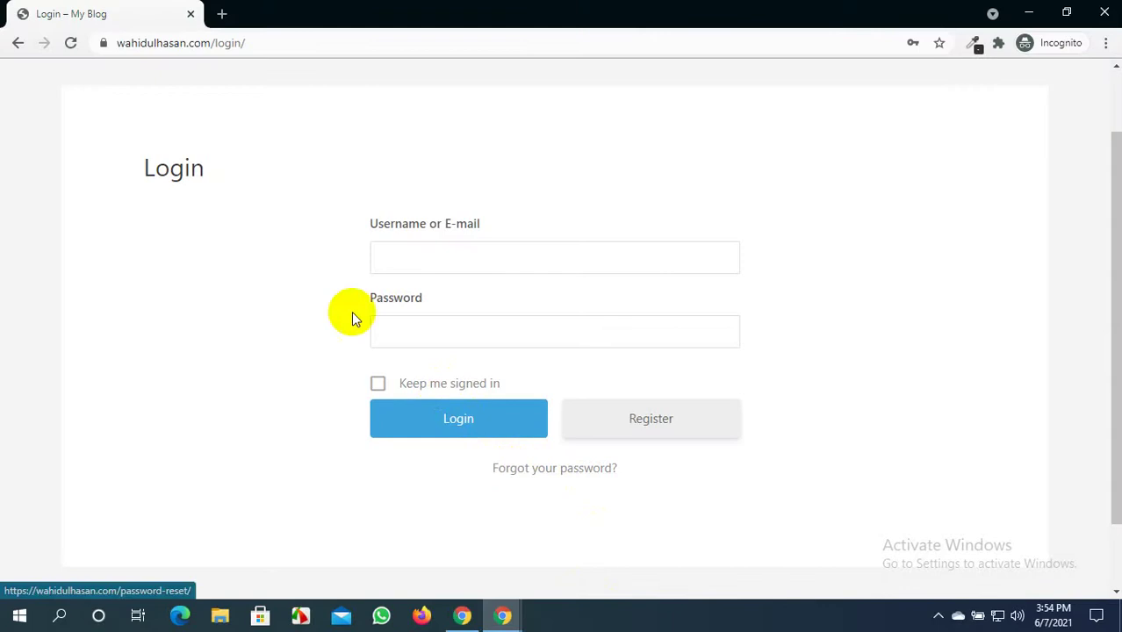
pyautogui.click(70, 43)
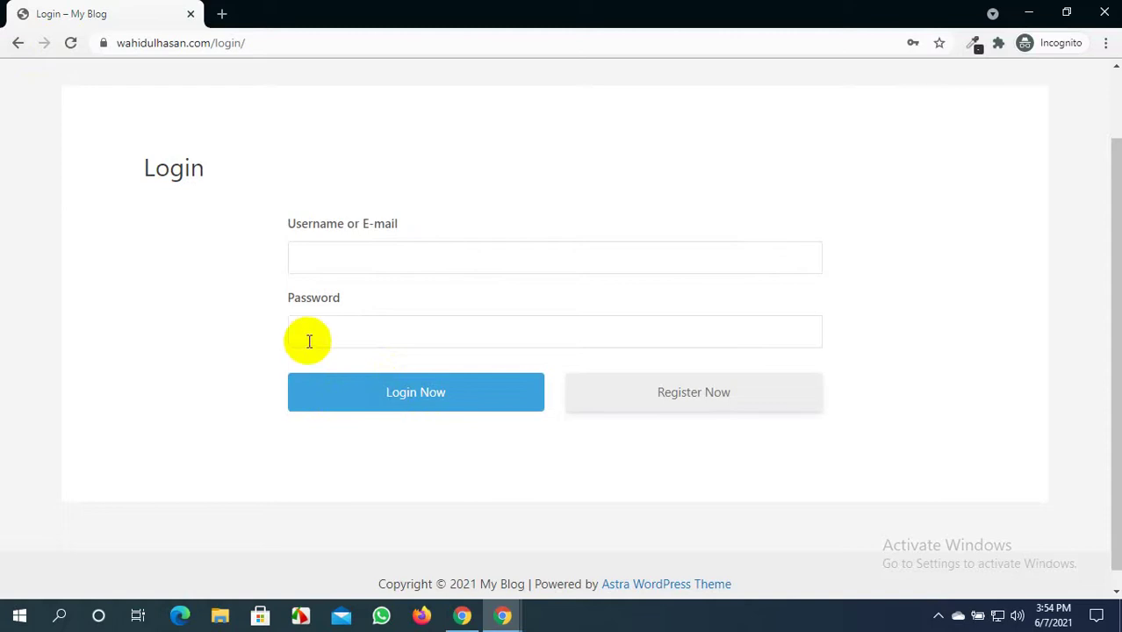
# Return to the Login Form settings, re-enable the Forgot Password Link and Show "Remember Me", and save the changes
pyautogui.click(502, 615)
pyautogui.click(465, 564)
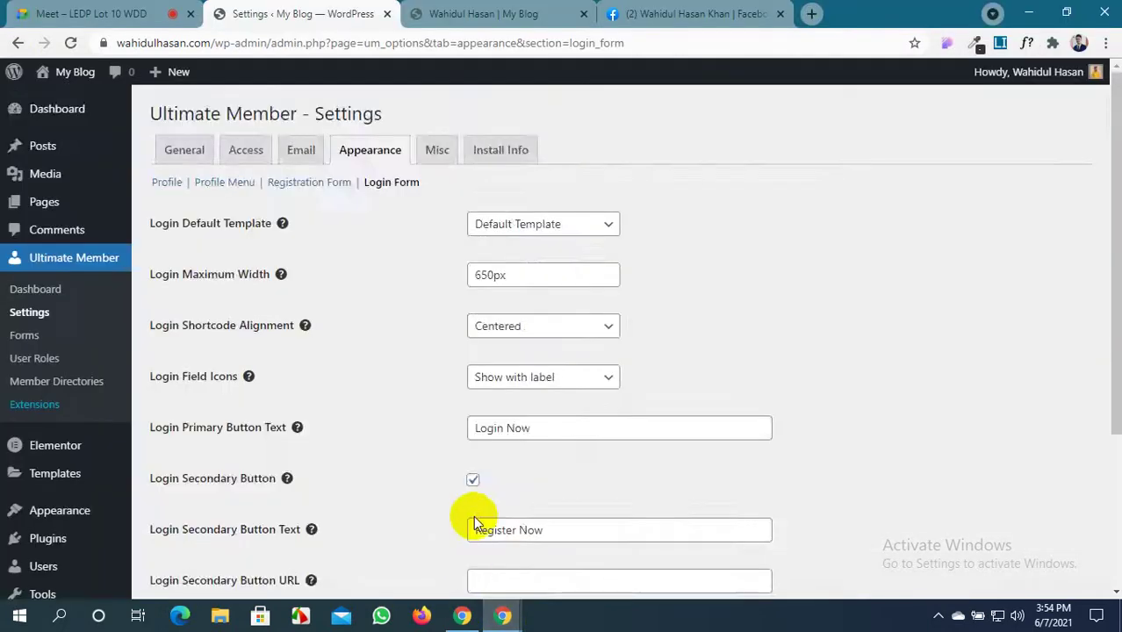
pyautogui.scroll(-3, 478, 518)
pyautogui.click(472, 409)
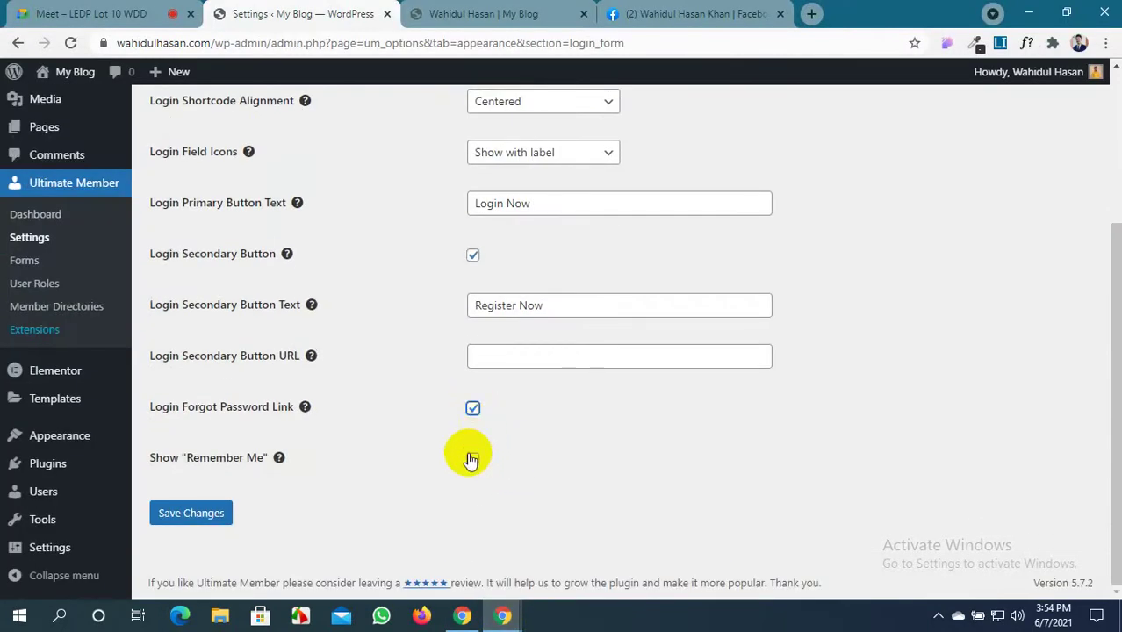
pyautogui.click(472, 458)
pyautogui.click(191, 512)
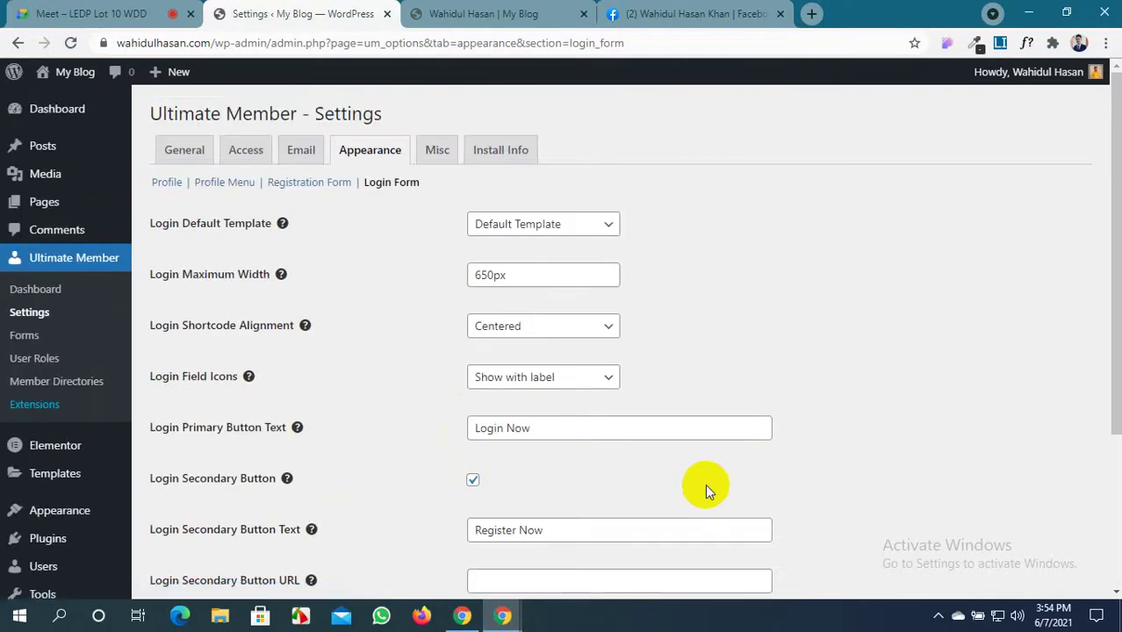
pyautogui.scroll(-3, 651, 435)
pyautogui.scroll(3, 651, 435)
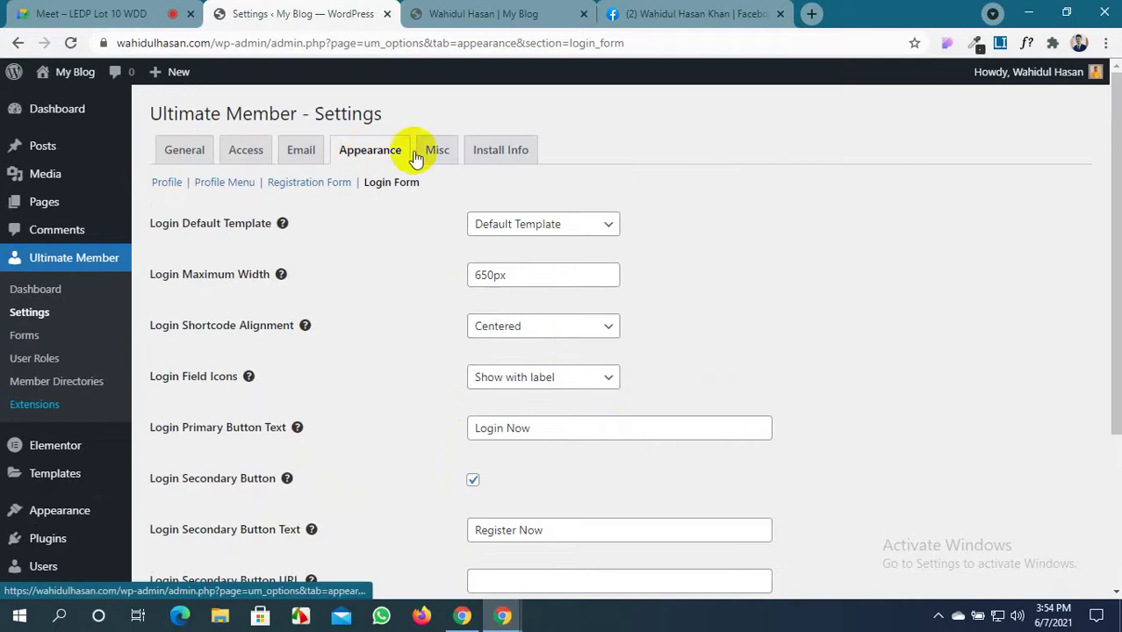
# Open the Misc settings, enable the asterisk for required fields, and review the User Profile Title and meta description templates
pyautogui.click(450, 156)
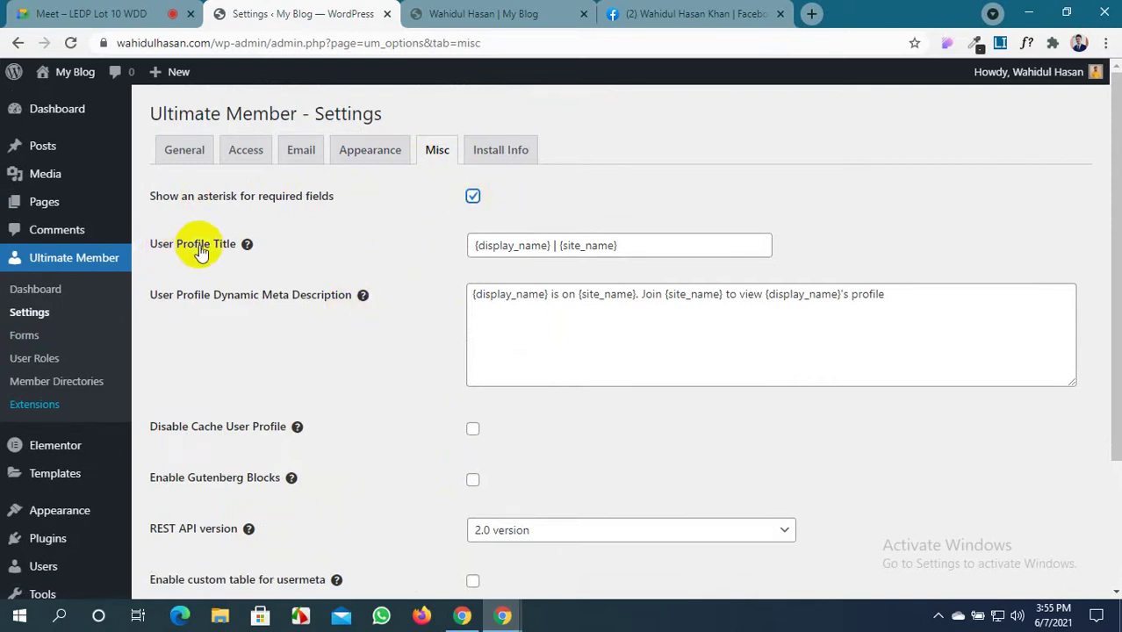
pyautogui.click(510, 247)
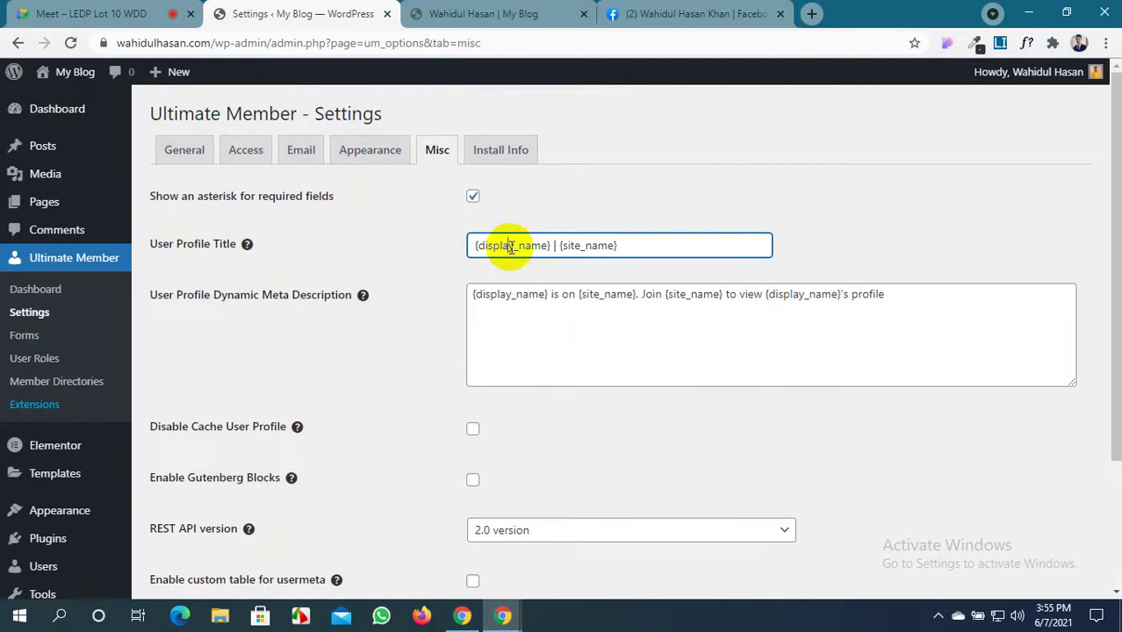
pyautogui.click(569, 246)
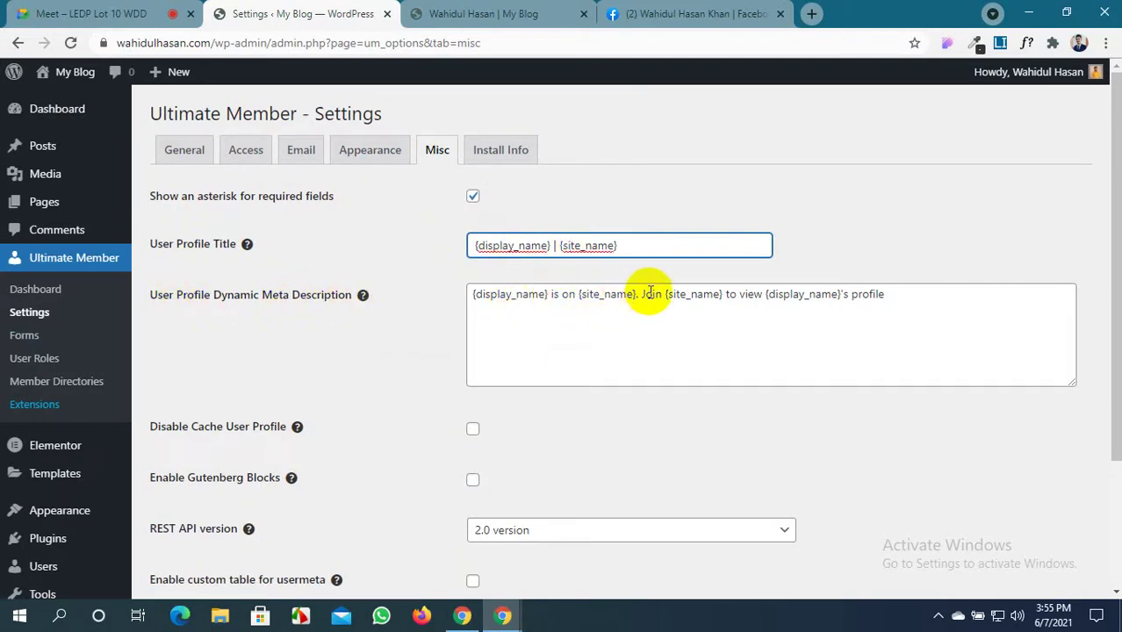
pyautogui.scroll(-3, 856, 307)
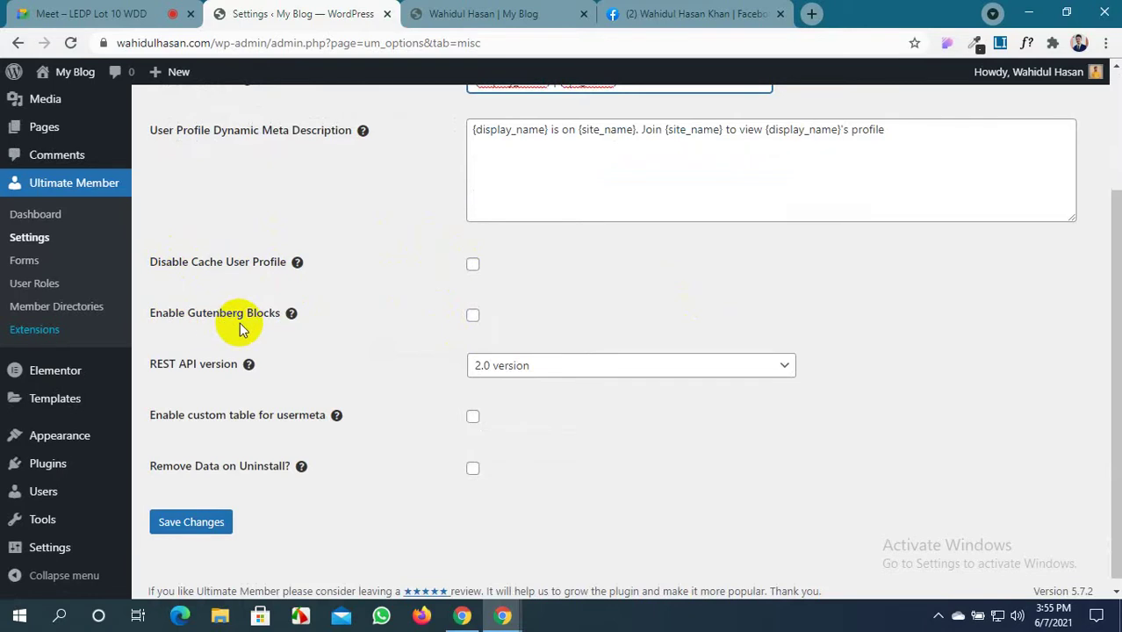
# Enable Gutenberg Blocks and select 2.0 version as the REST API version
pyautogui.click(472, 317)
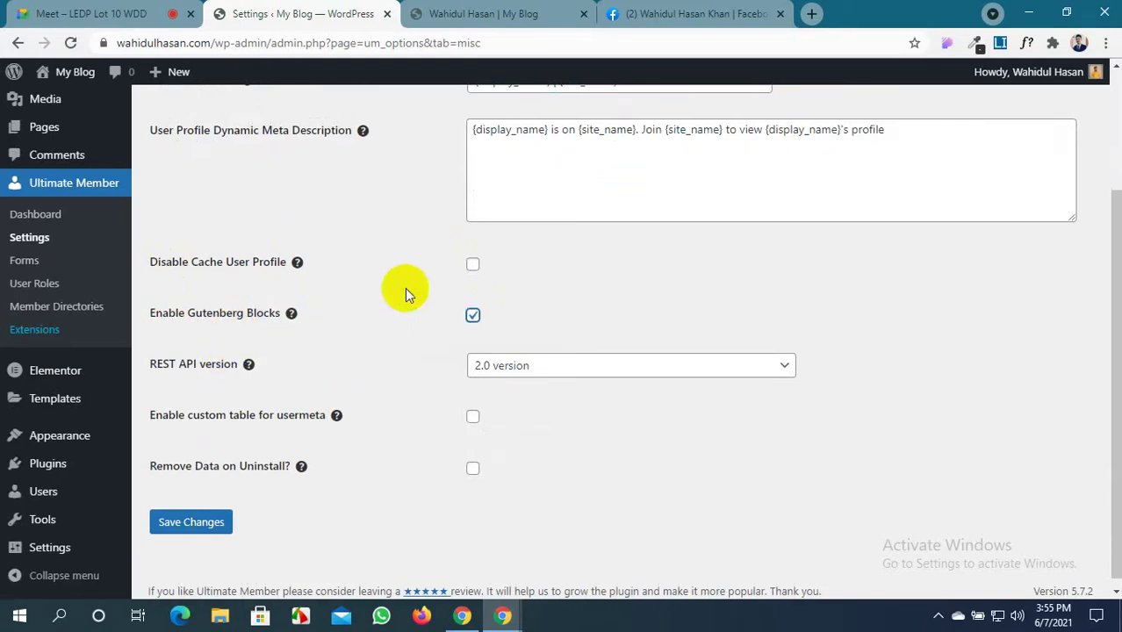
pyautogui.click(619, 367)
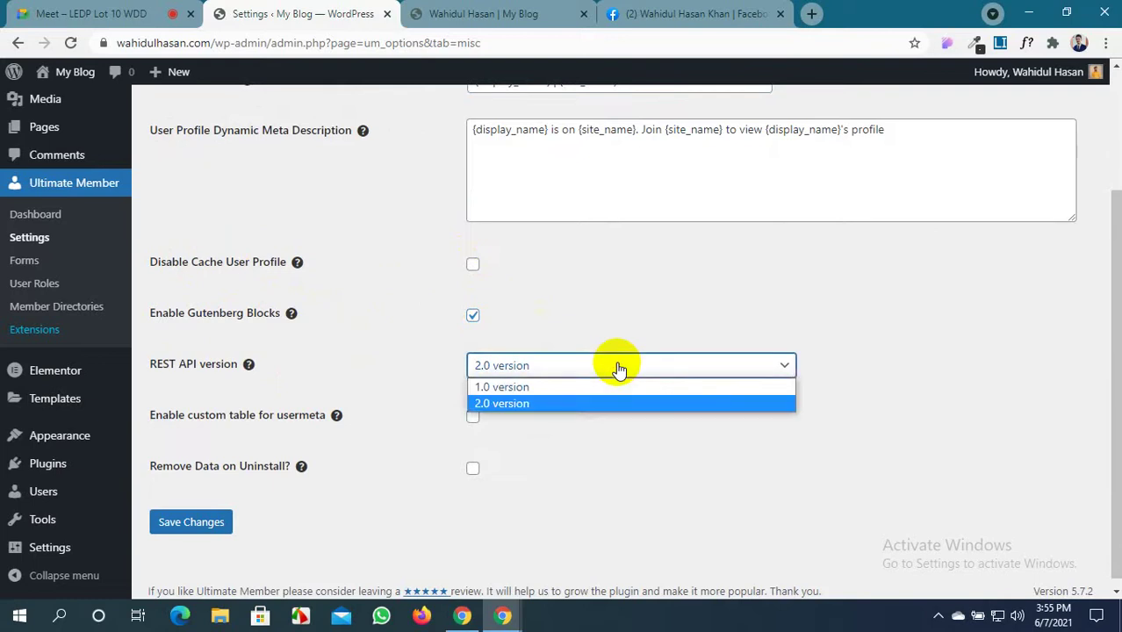
pyautogui.click(595, 405)
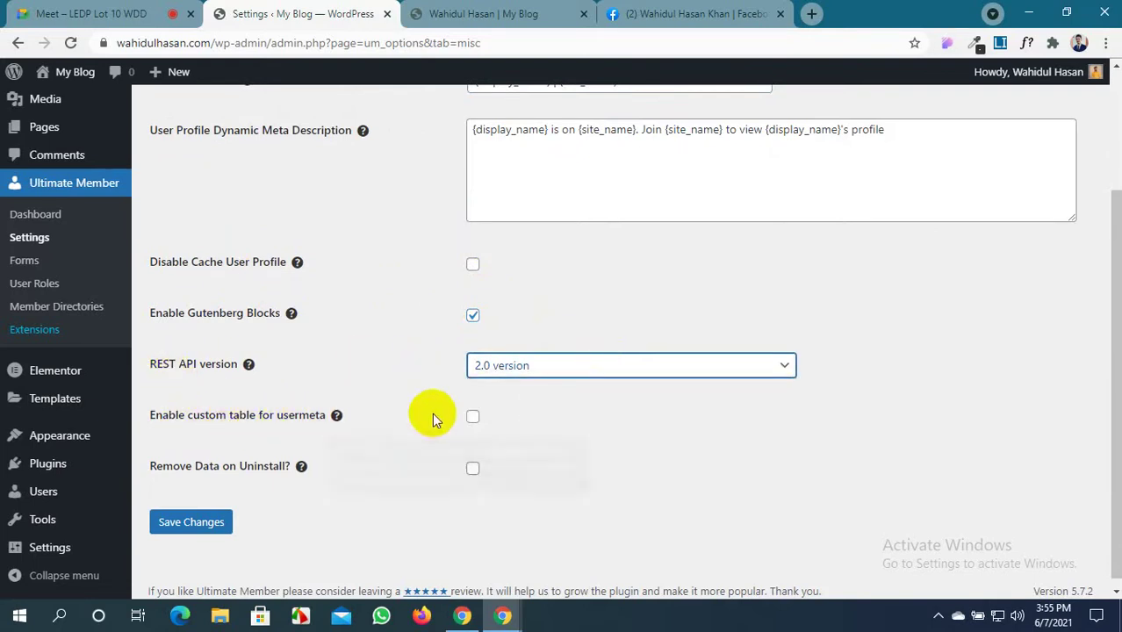
# Enable the custom table for usermeta, run its update process, and save the Misc settings
pyautogui.click(473, 416)
pyautogui.scroll(-3, 342, 439)
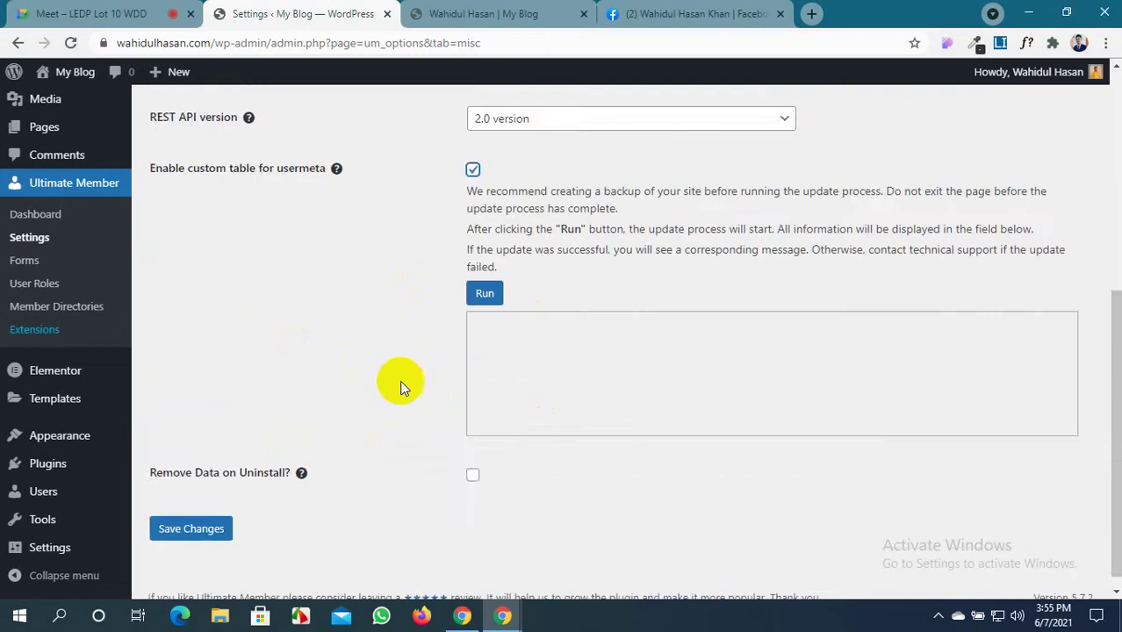
pyautogui.click(484, 294)
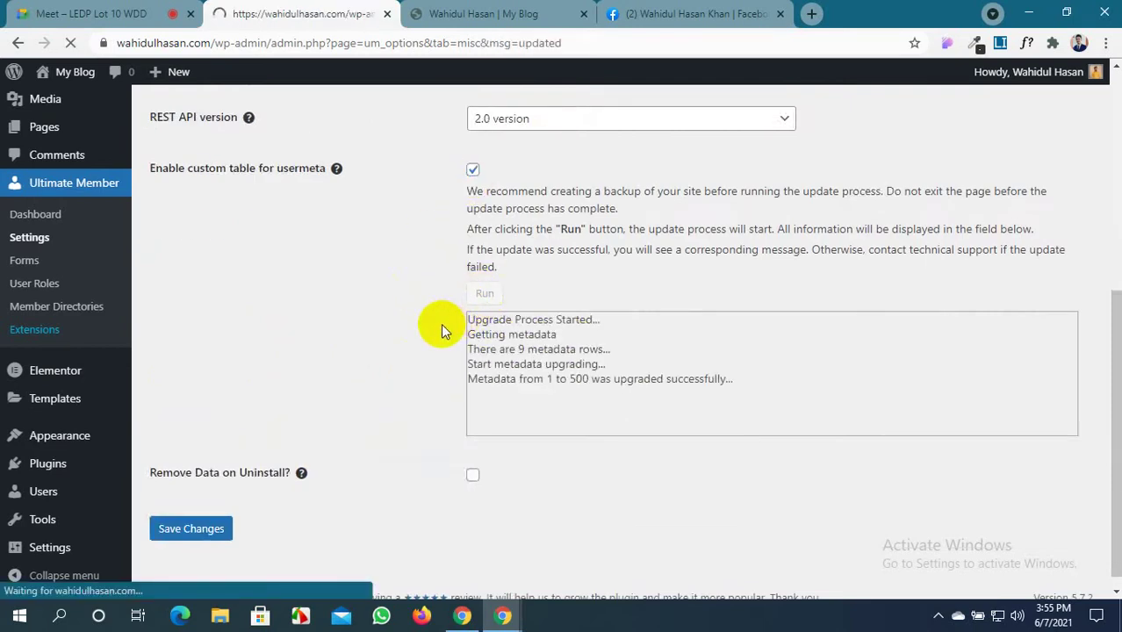
pyautogui.scroll(-3, 440, 328)
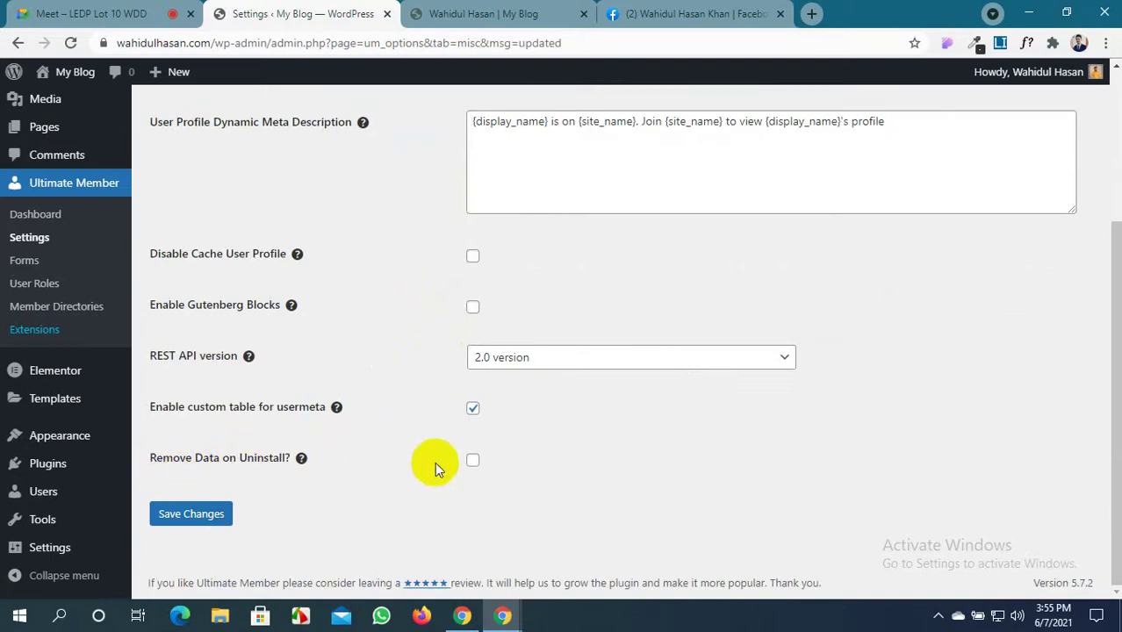
pyautogui.click(205, 512)
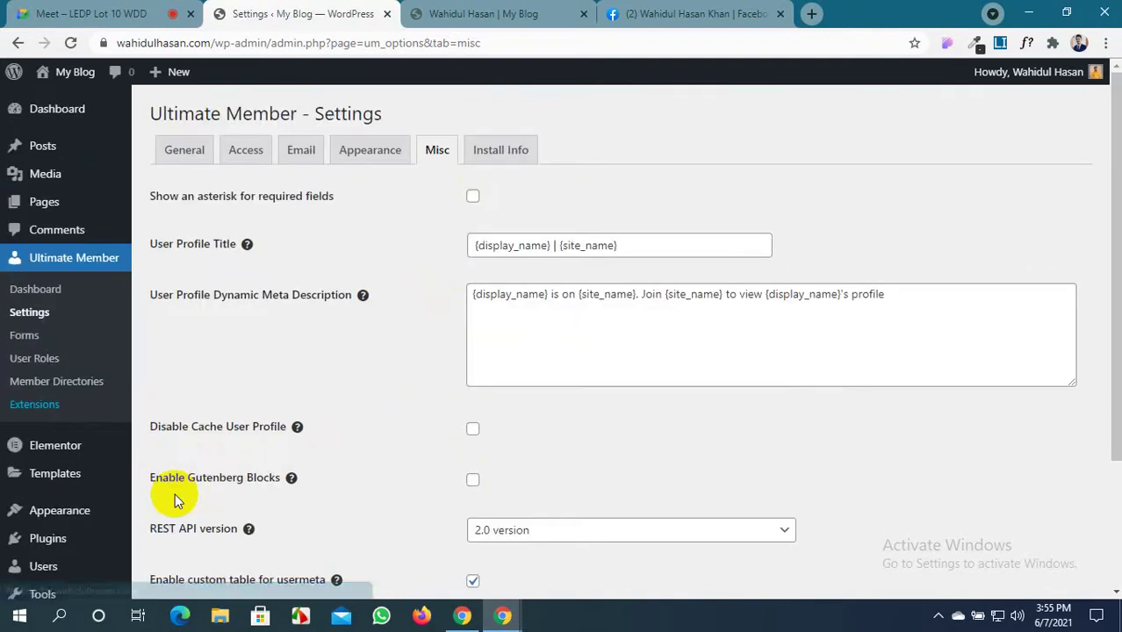
pyautogui.scroll(-2, 175, 499)
pyautogui.scroll(2, 175, 493)
# Open the Install Info report and examine its site, WordPress, Ultimate Member, web server and active plugin sections
pyautogui.click(489, 153)
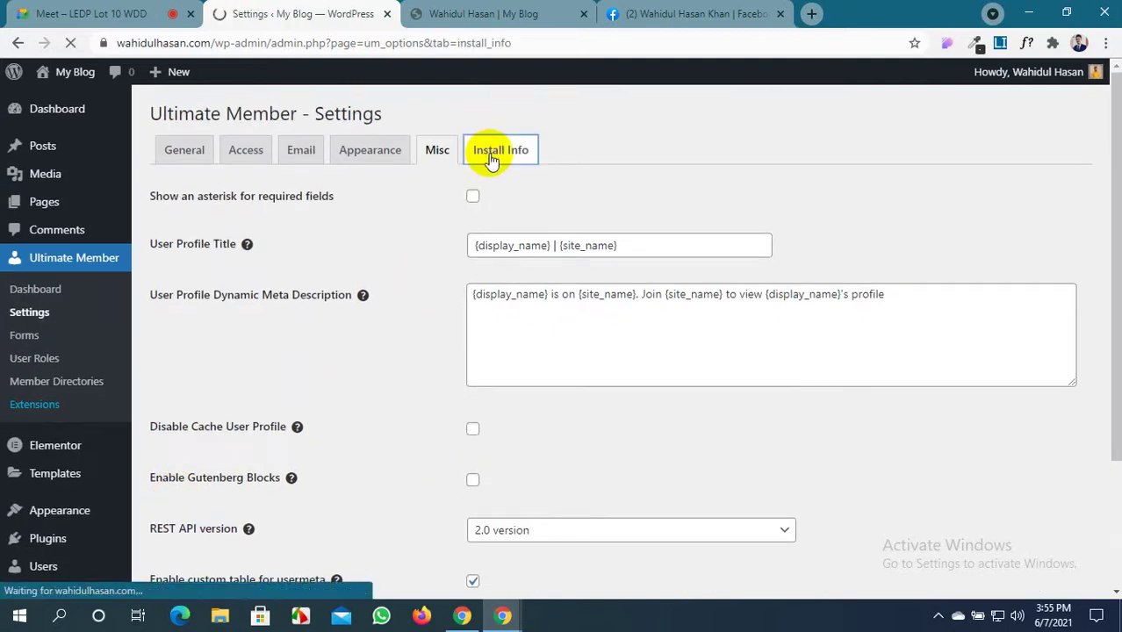
pyautogui.scroll(-3, 303, 244)
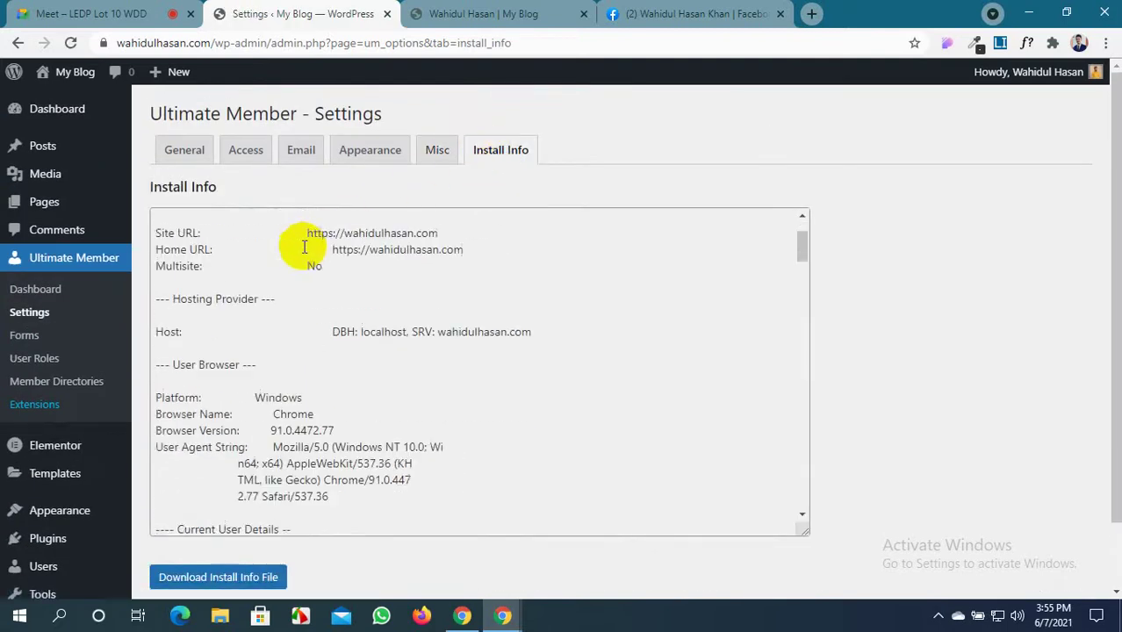
pyautogui.scroll(1, 294, 251)
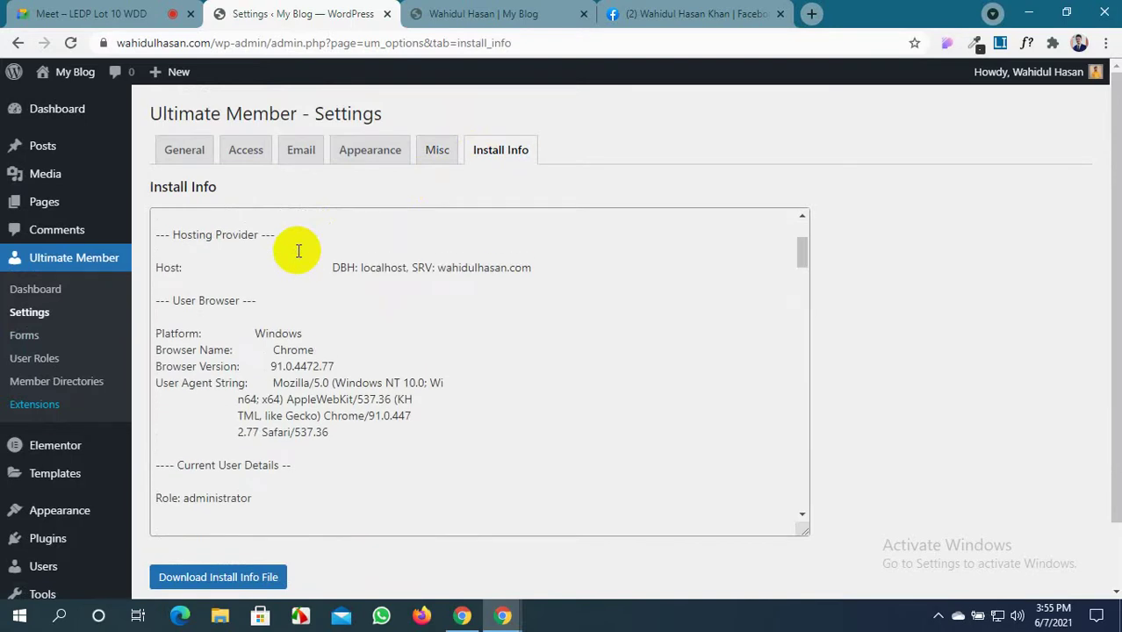
pyautogui.scroll(-4, 267, 287)
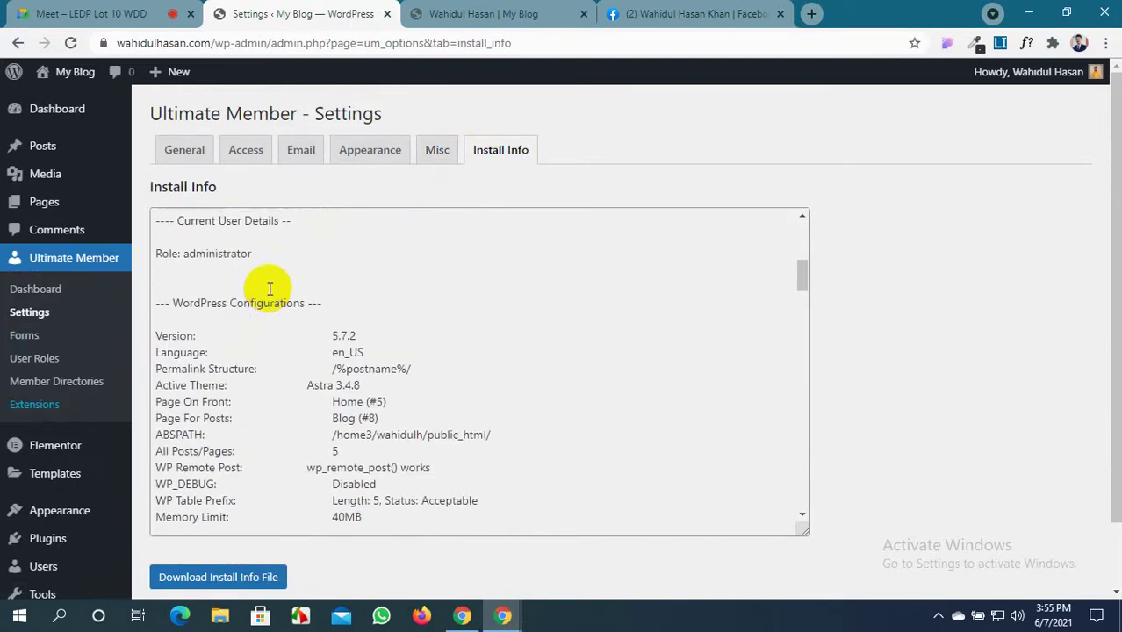
pyautogui.scroll(-1, 268, 287)
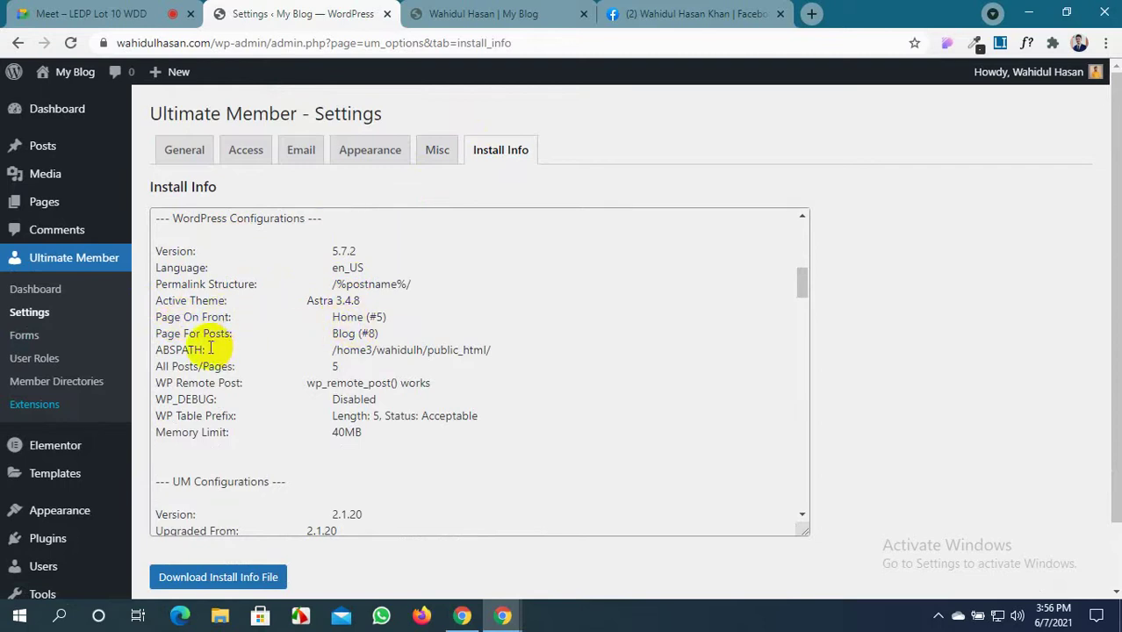
pyautogui.scroll(-2, 202, 358)
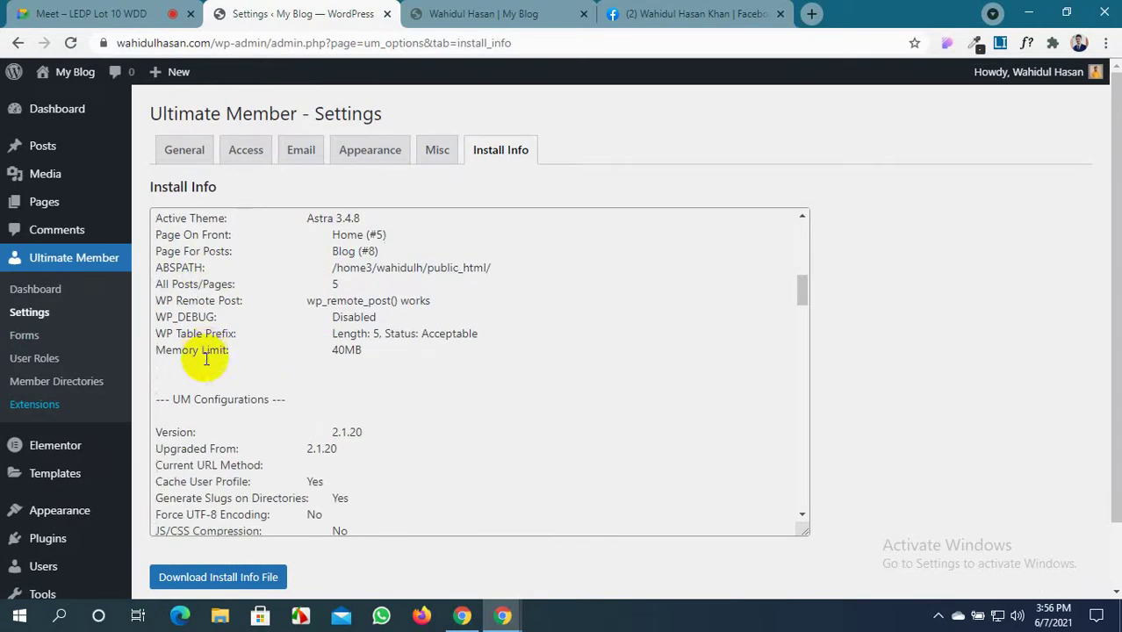
pyautogui.scroll(-1, 205, 358)
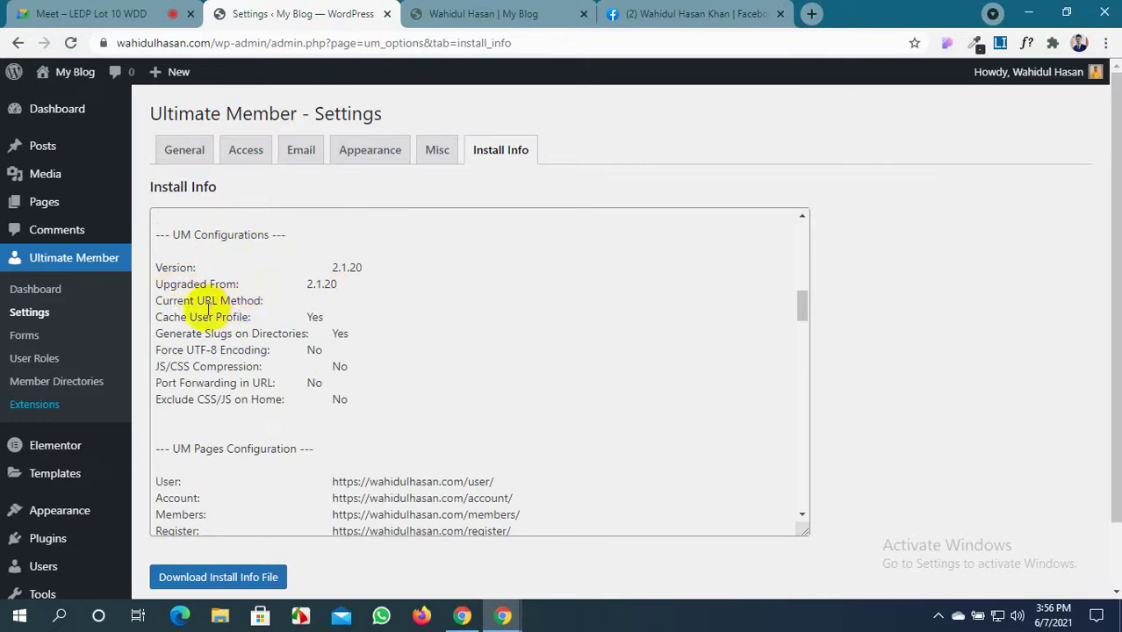
pyautogui.scroll(-2, 300, 312)
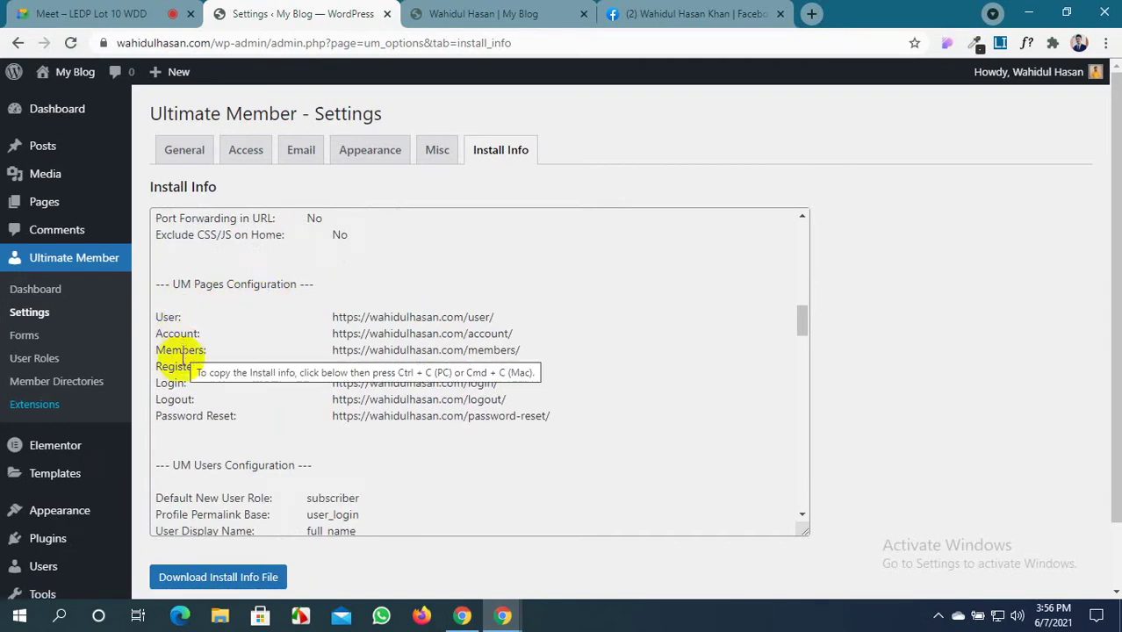
pyautogui.scroll(-1, 179, 369)
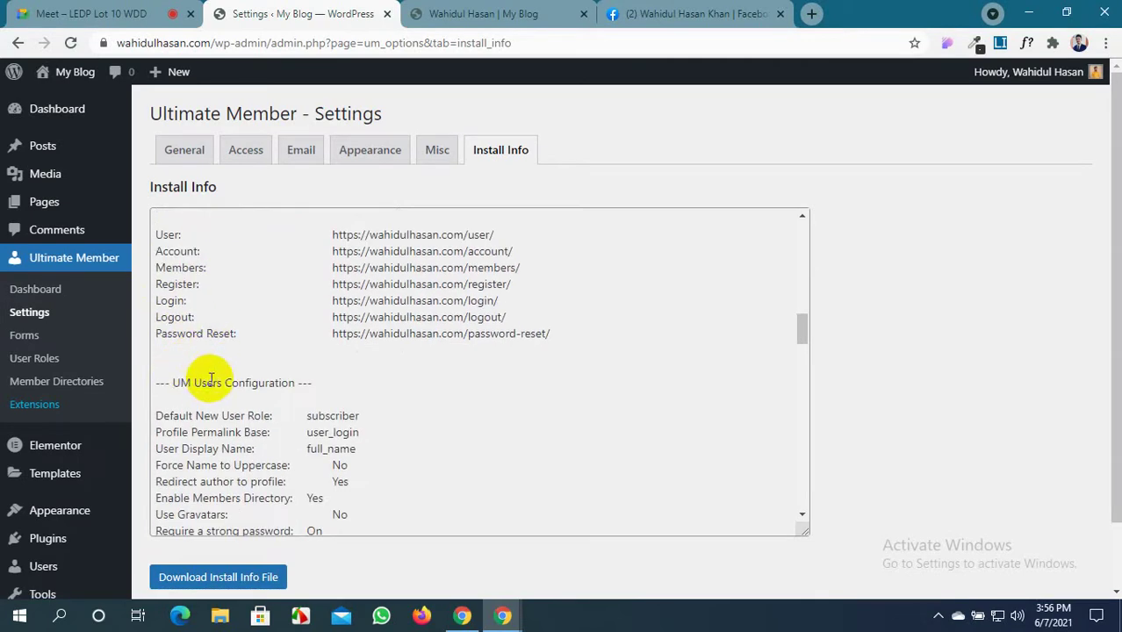
pyautogui.scroll(-1, 250, 383)
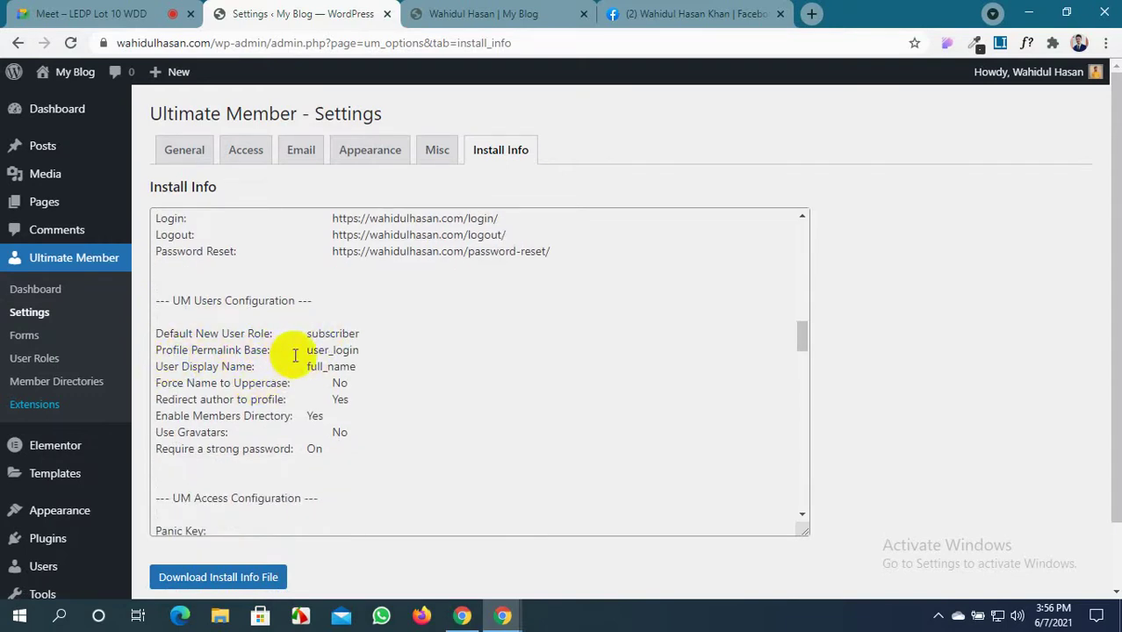
pyautogui.scroll(-2, 221, 370)
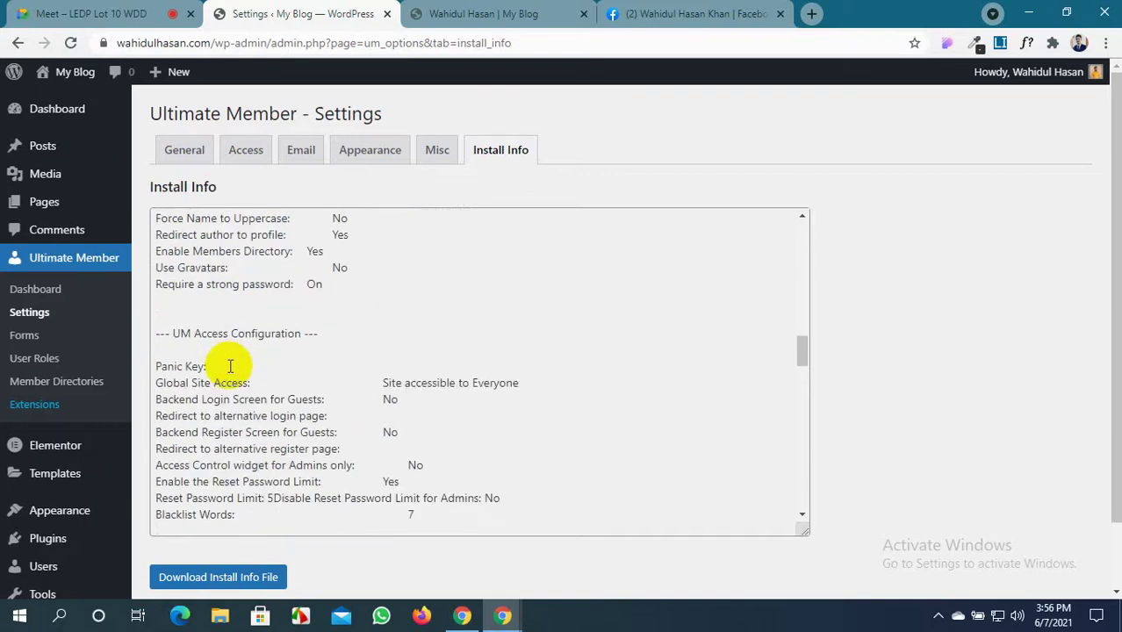
pyautogui.scroll(-10, 230, 366)
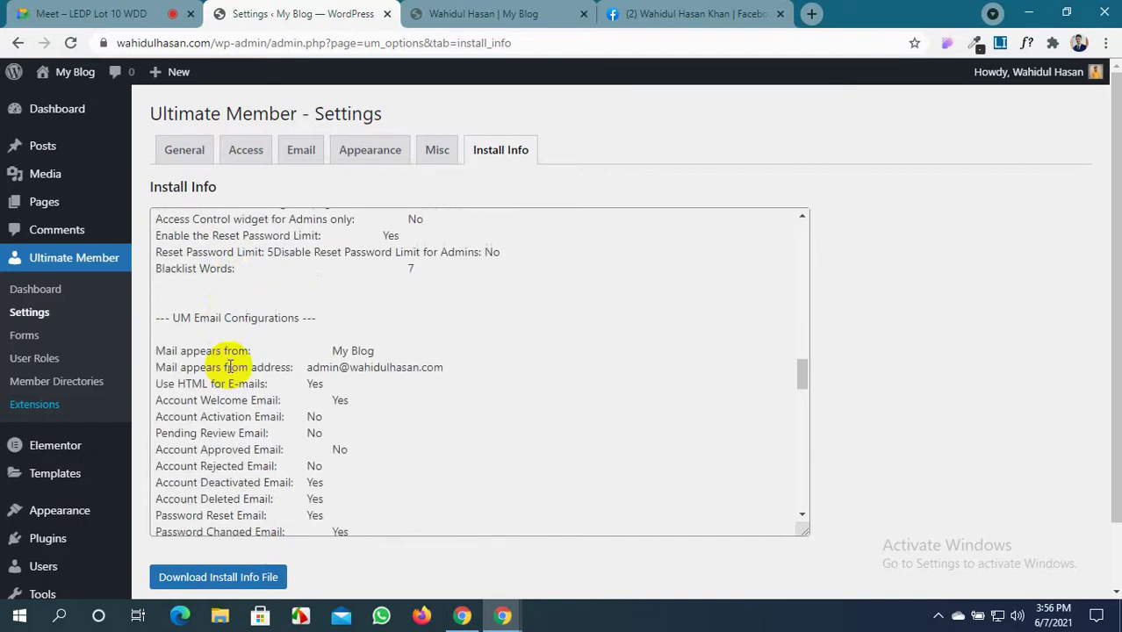
pyautogui.scroll(-10, 230, 366)
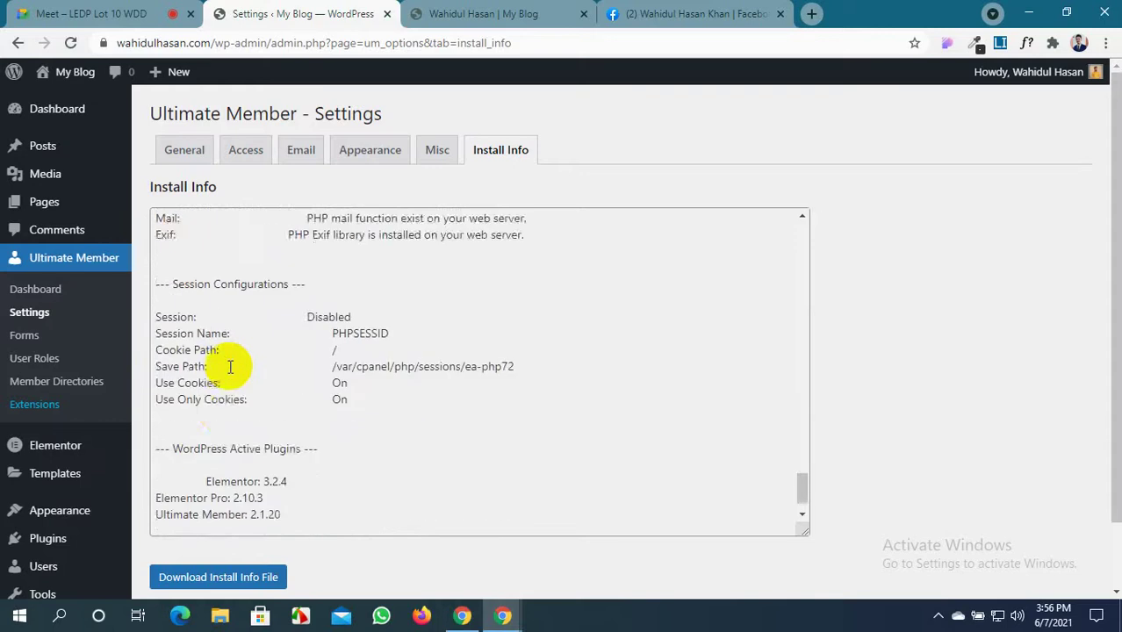
pyautogui.scroll(3, 223, 372)
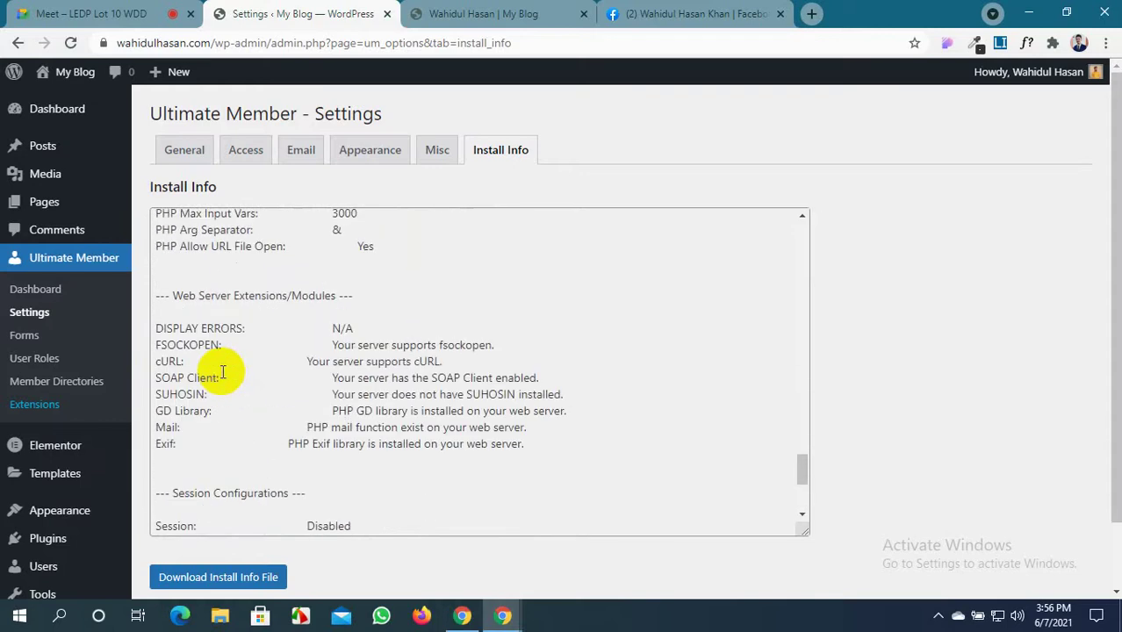
# Review the PHP, session and active plugin details, and download the install info file to the Desktop as ultimatemember-install-info.txt
pyautogui.scroll(3, 223, 372)
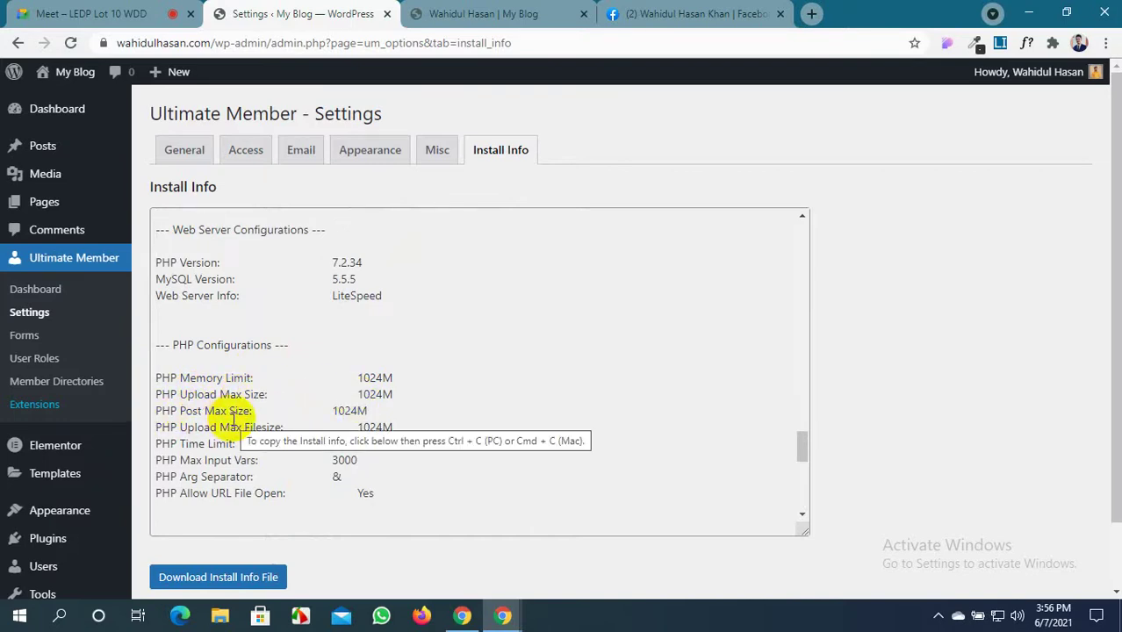
pyautogui.scroll(-2, 351, 409)
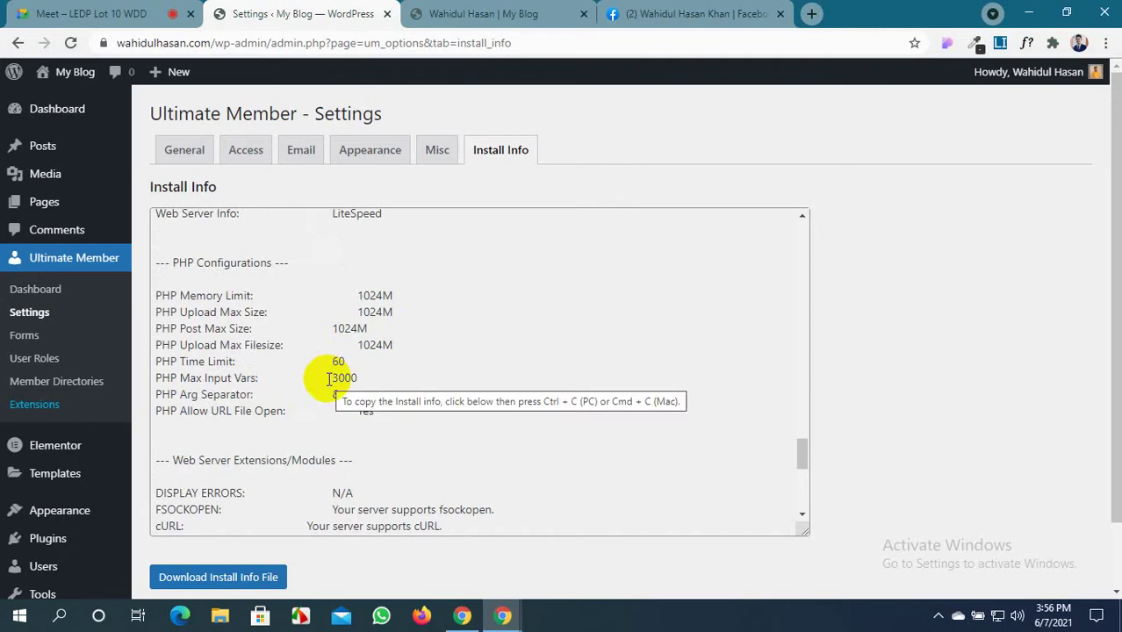
pyautogui.scroll(-8, 328, 379)
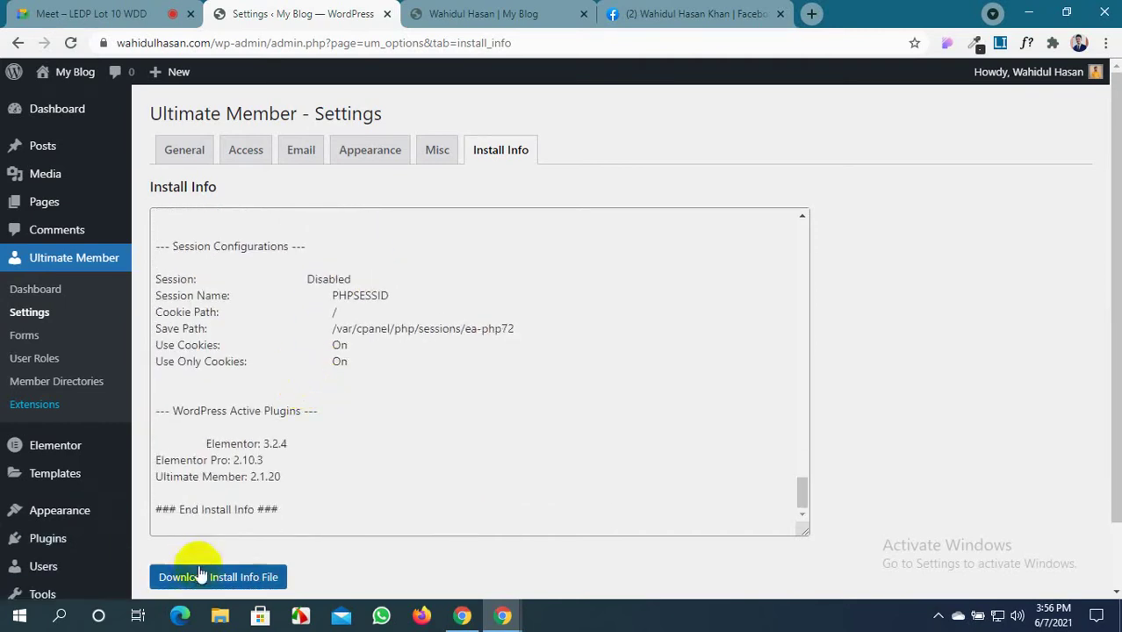
pyautogui.scroll(-2, 200, 572)
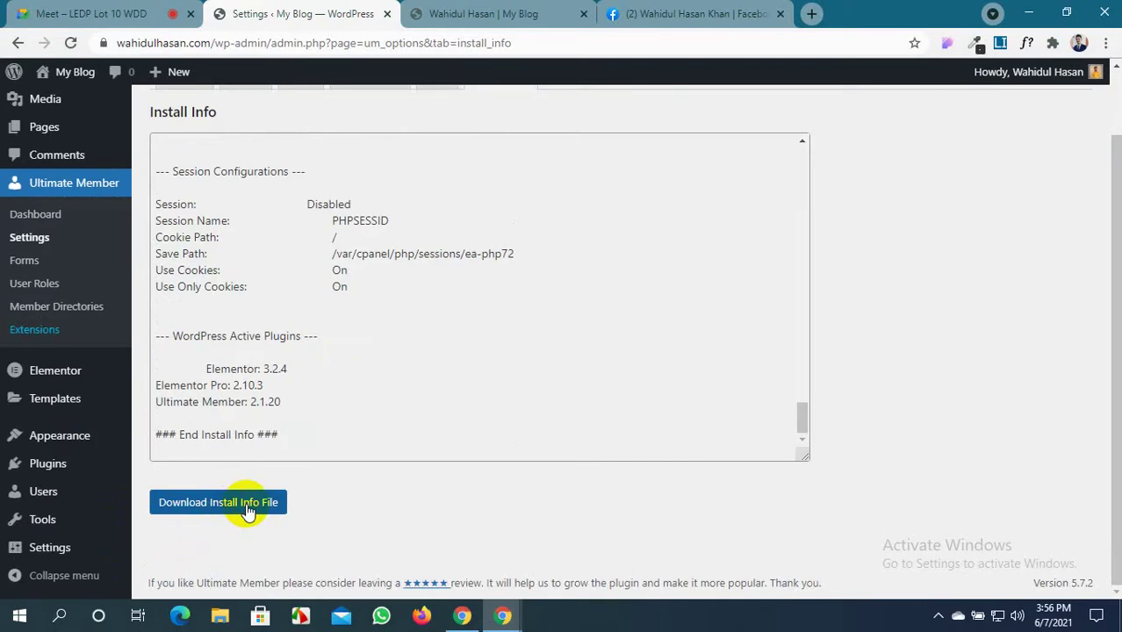
pyautogui.click(248, 508)
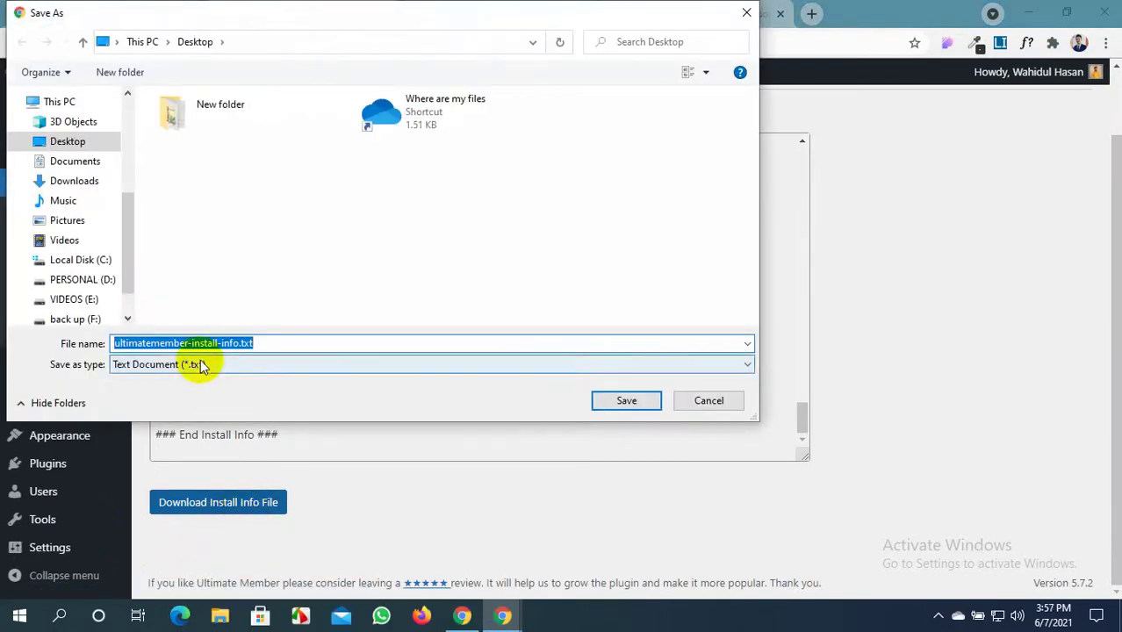
pyautogui.click(74, 141)
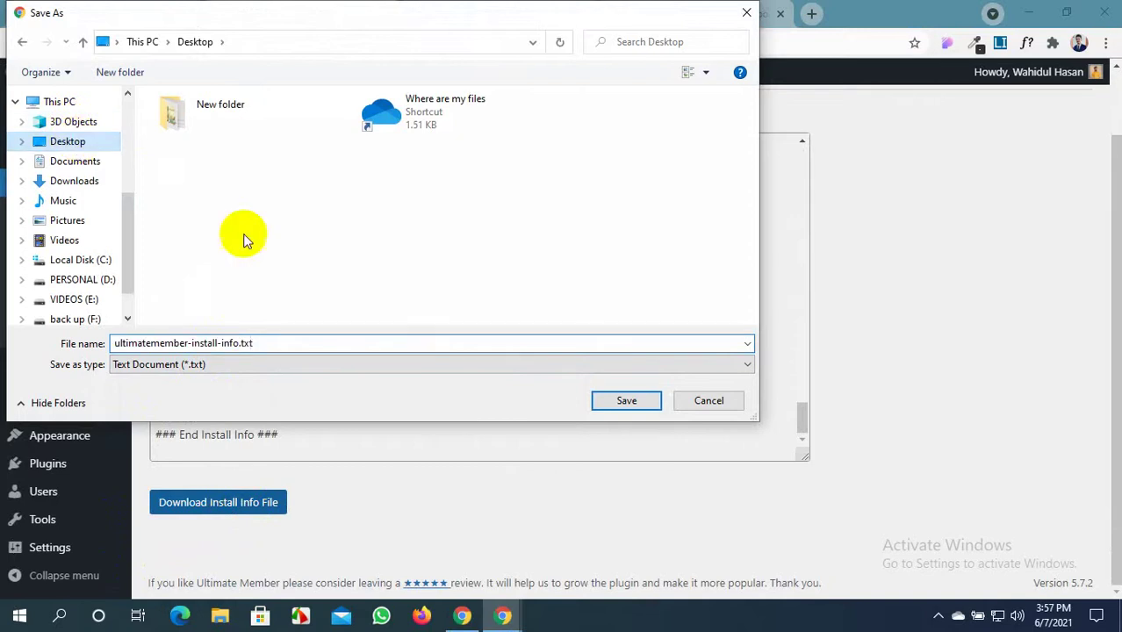
pyautogui.click(622, 400)
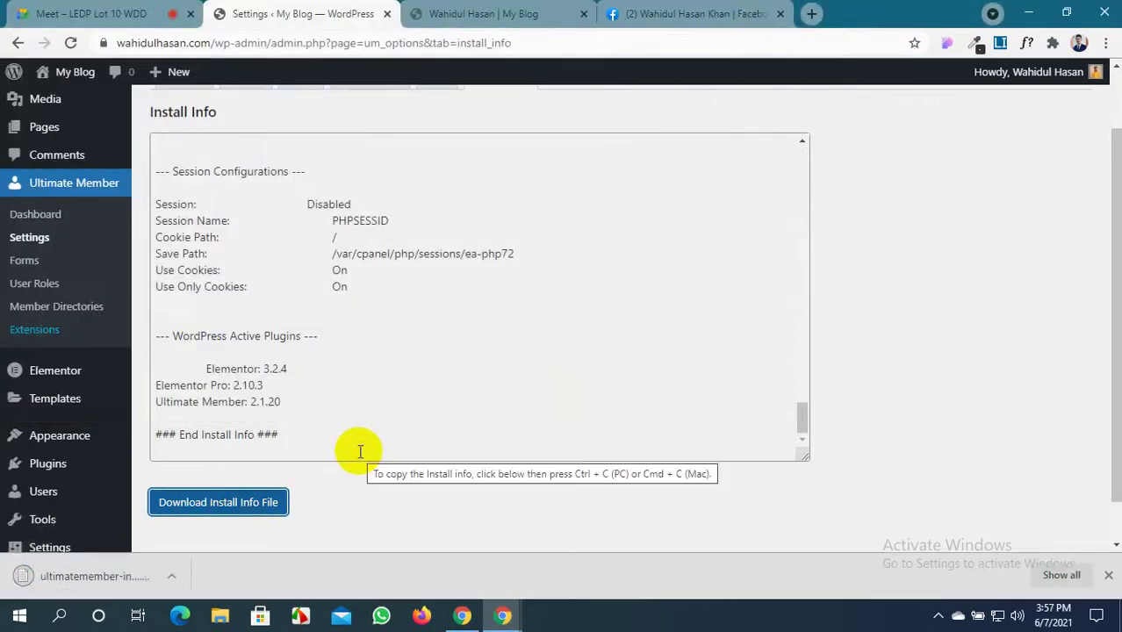
pyautogui.scroll(15, 360, 451)
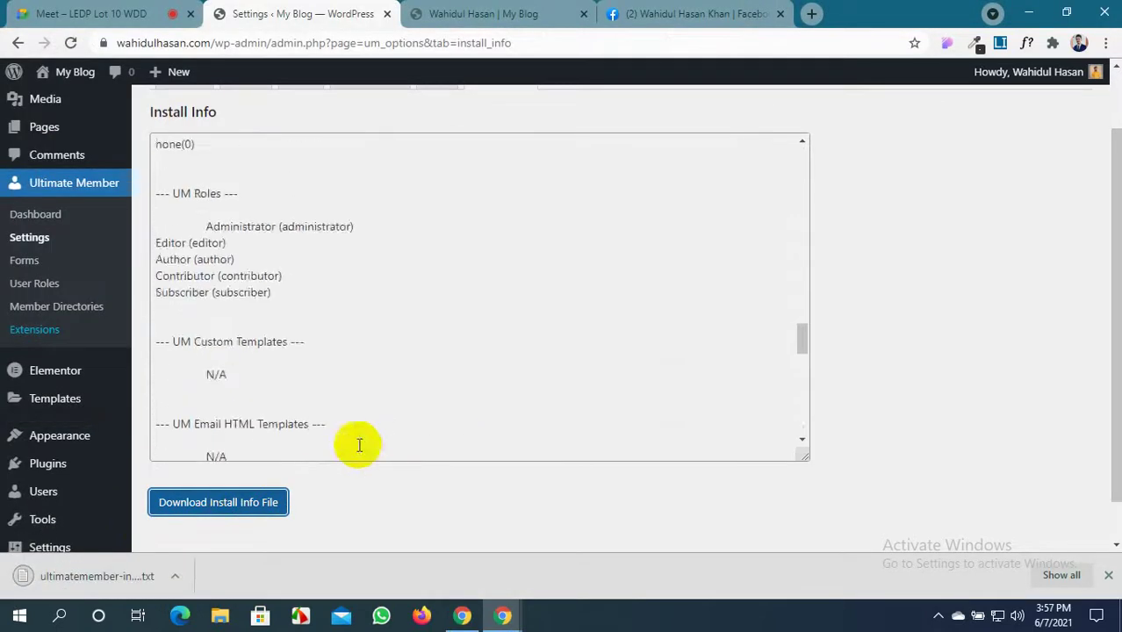
pyautogui.scroll(1, 998, 379)
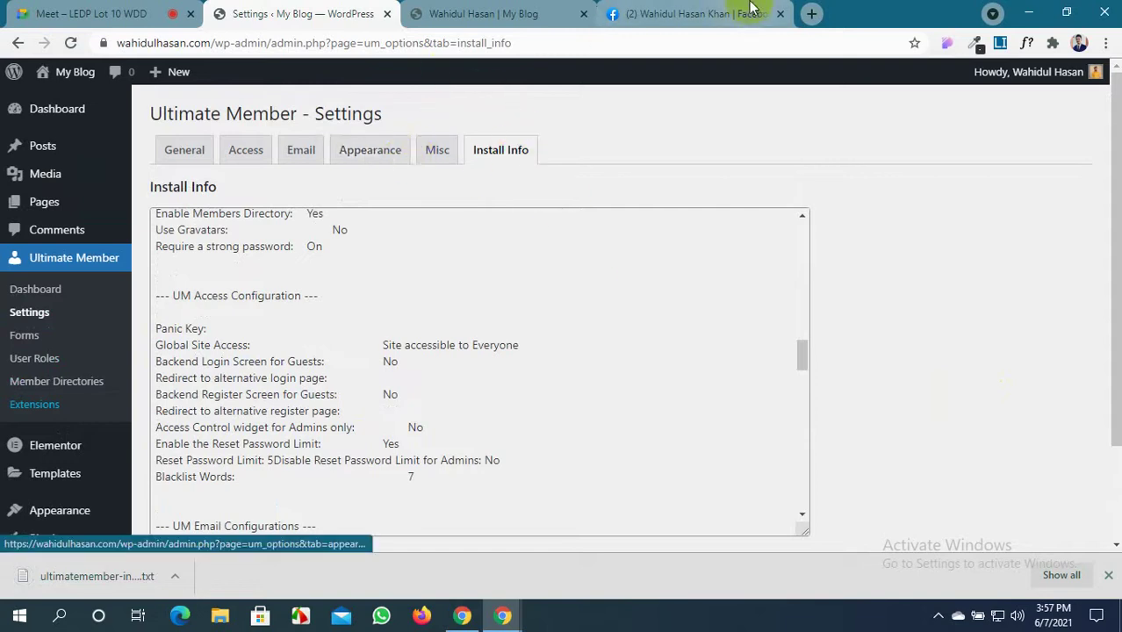
pyautogui.click(702, 13)
pyautogui.click(465, 13)
pyautogui.click(343, 9)
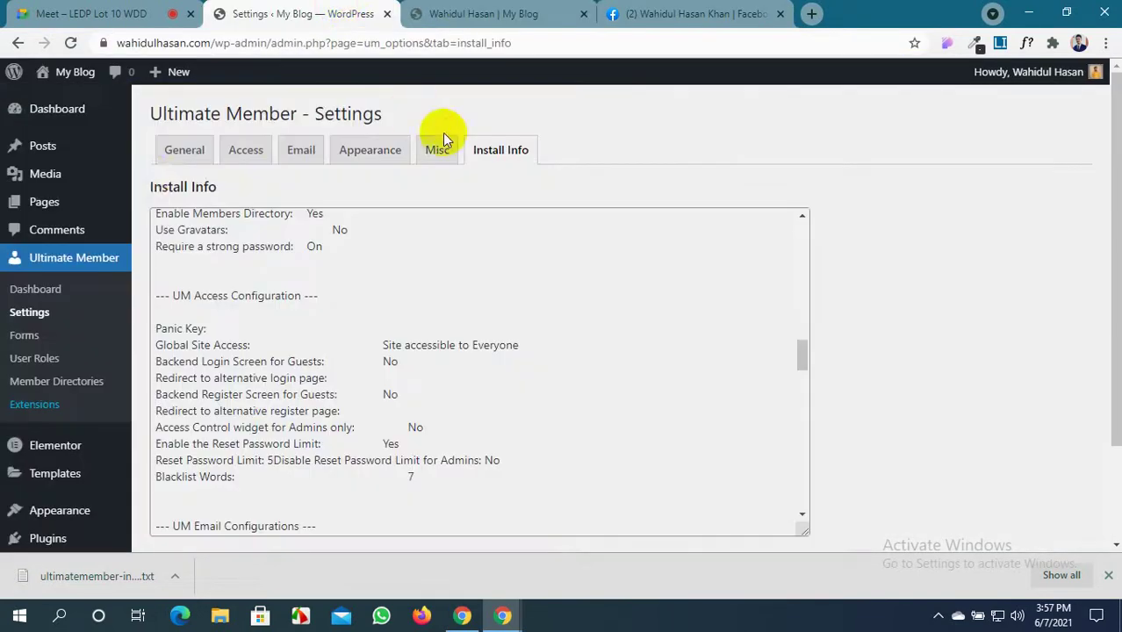
pyautogui.moveTo(63, 120)
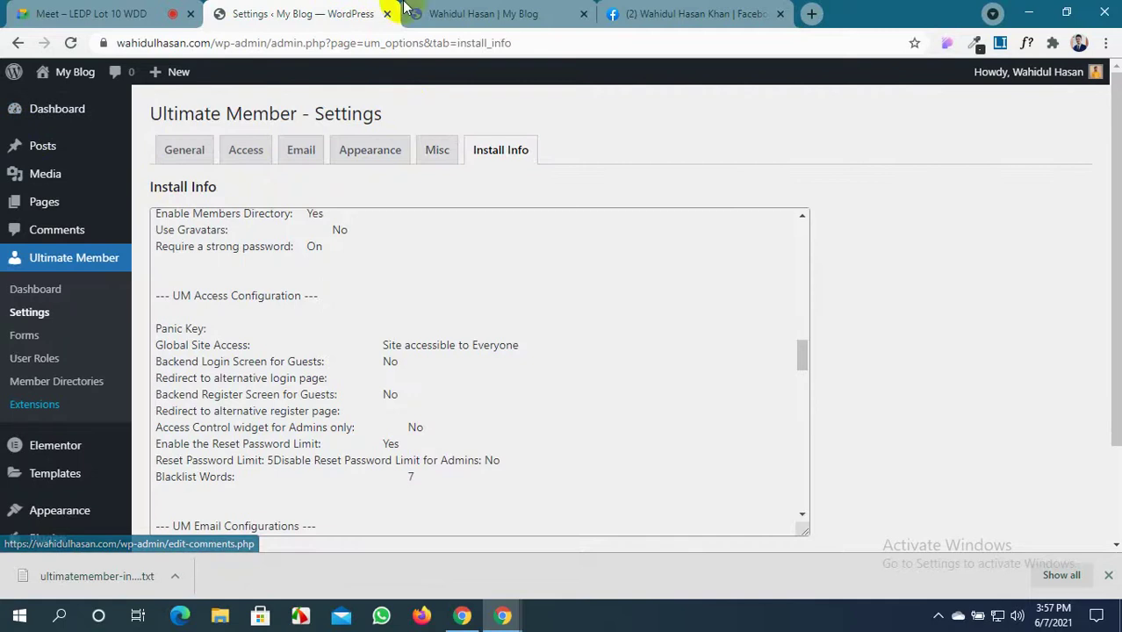
pyautogui.click(478, 13)
pyautogui.click(694, 10)
pyautogui.click(526, 11)
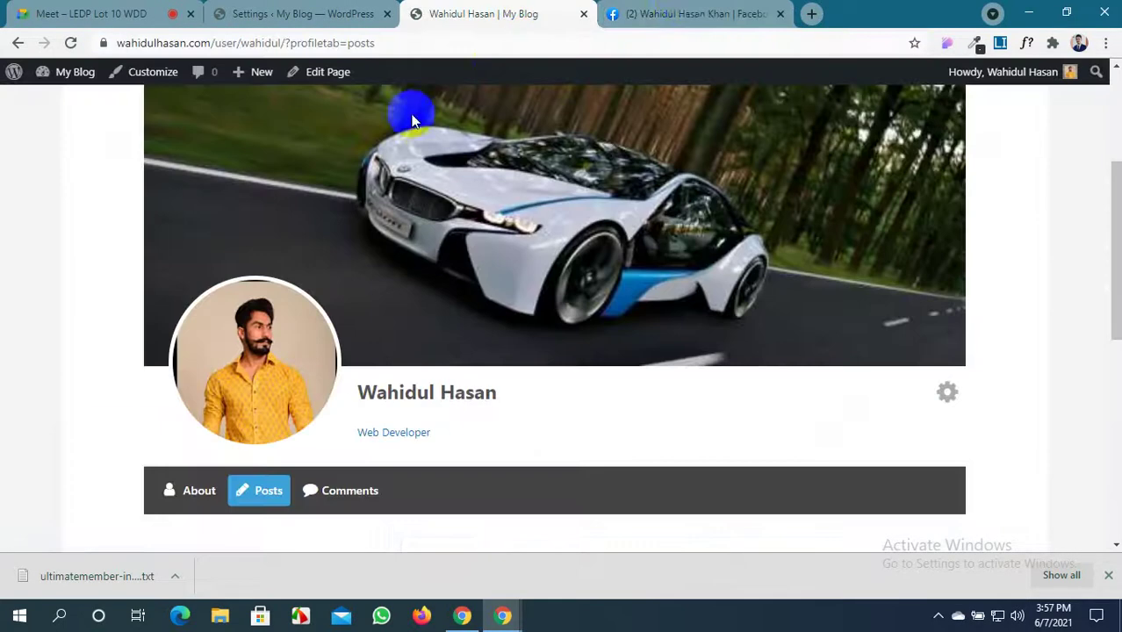
pyautogui.click(645, 10)
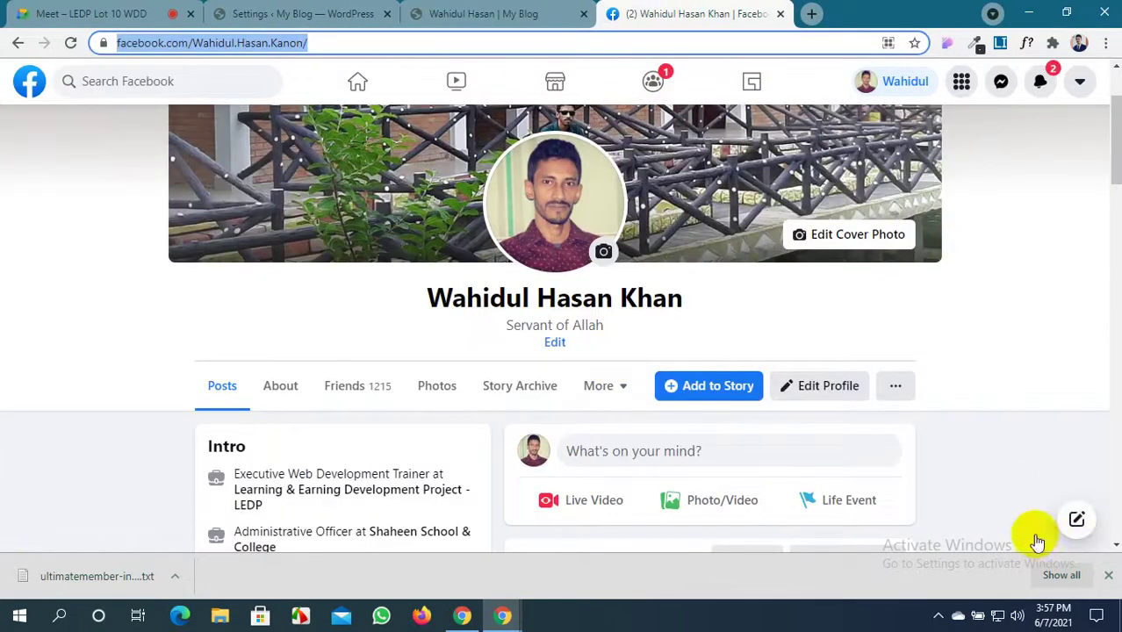
pyautogui.click(1108, 575)
pyautogui.click(566, 8)
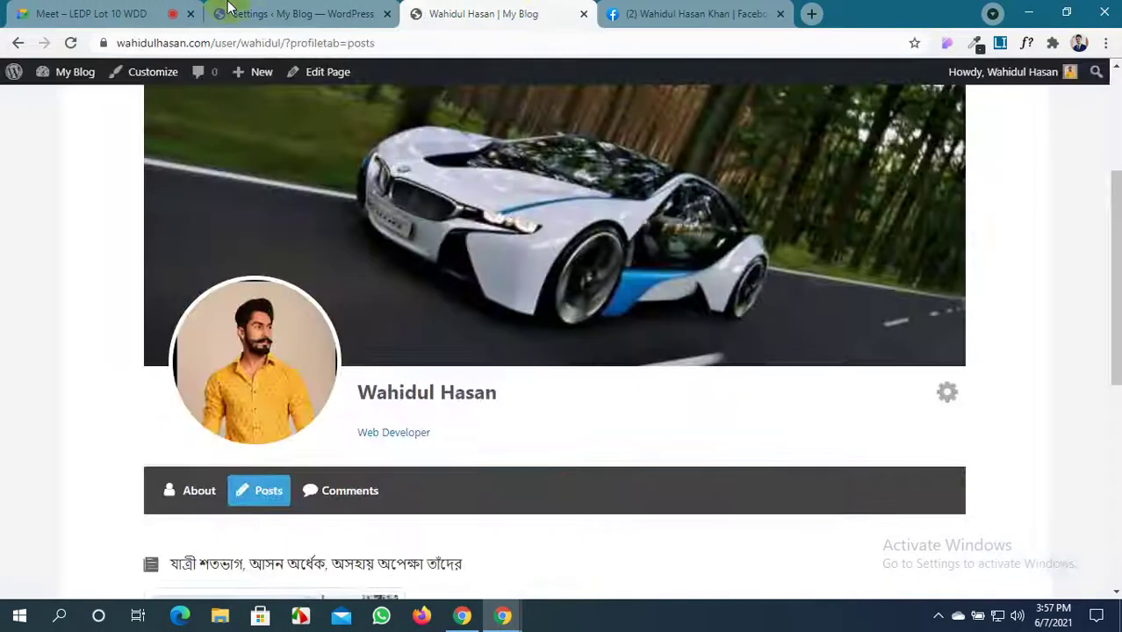
pyautogui.click(163, 12)
pyautogui.click(288, 12)
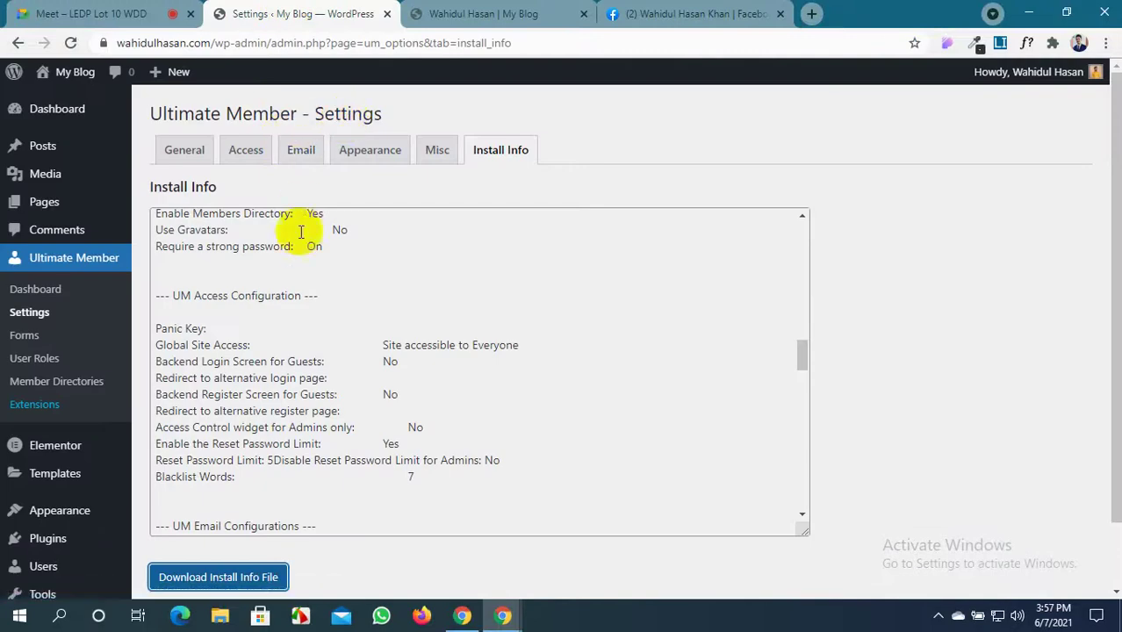
pyautogui.scroll(10, 290, 263)
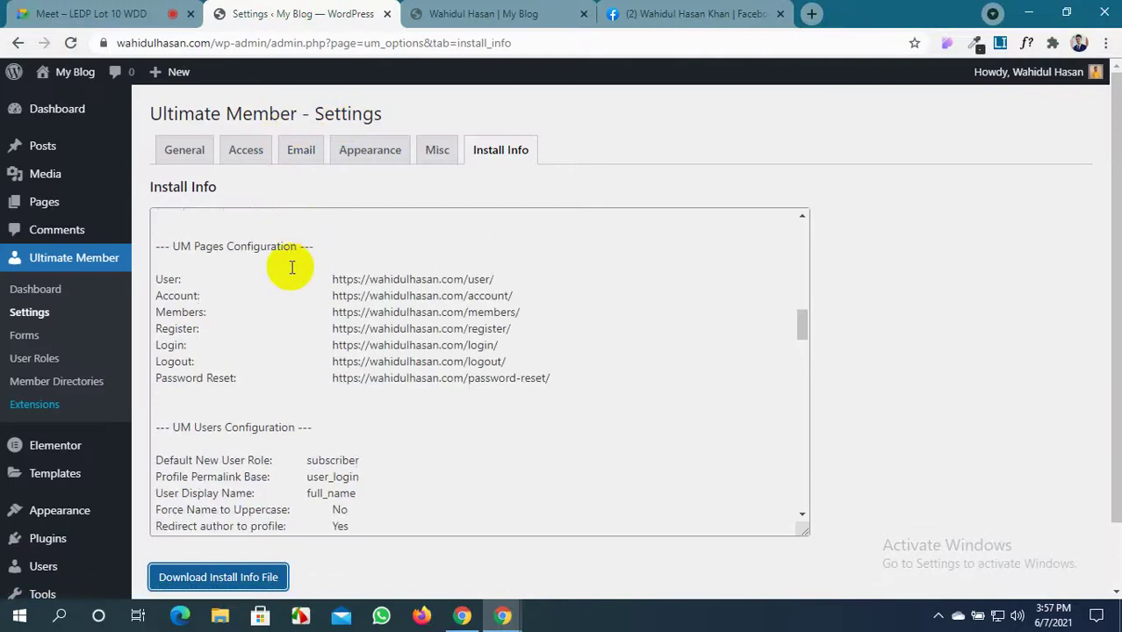
# Open the Email settings, enable the Account Activation Email, review its message body, and save the changes
pyautogui.click(303, 154)
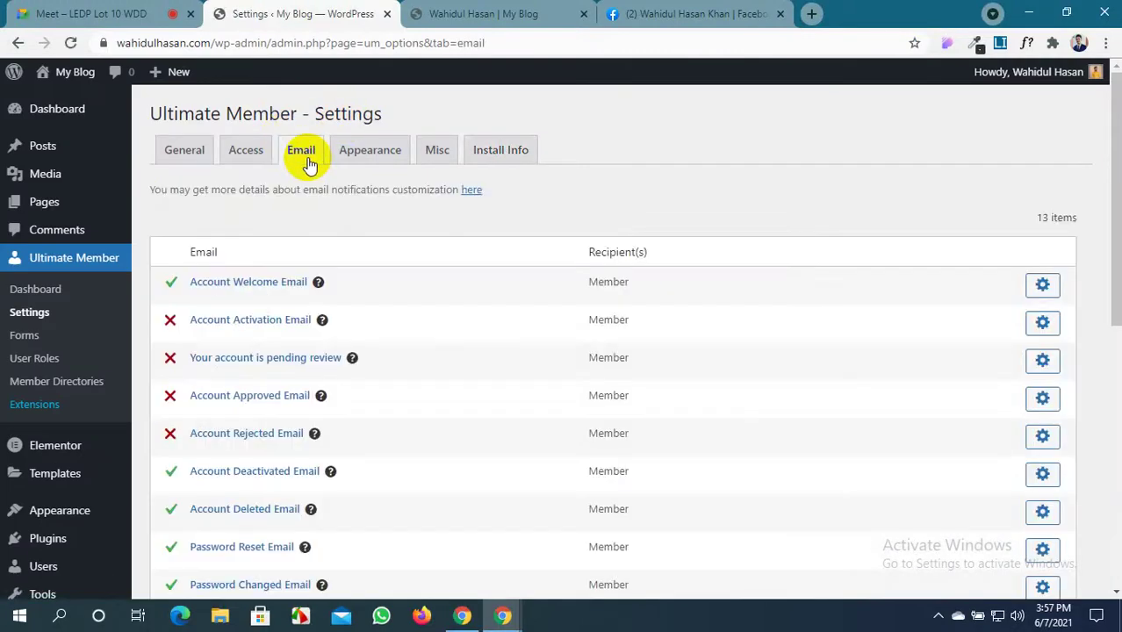
pyautogui.scroll(-1, 274, 338)
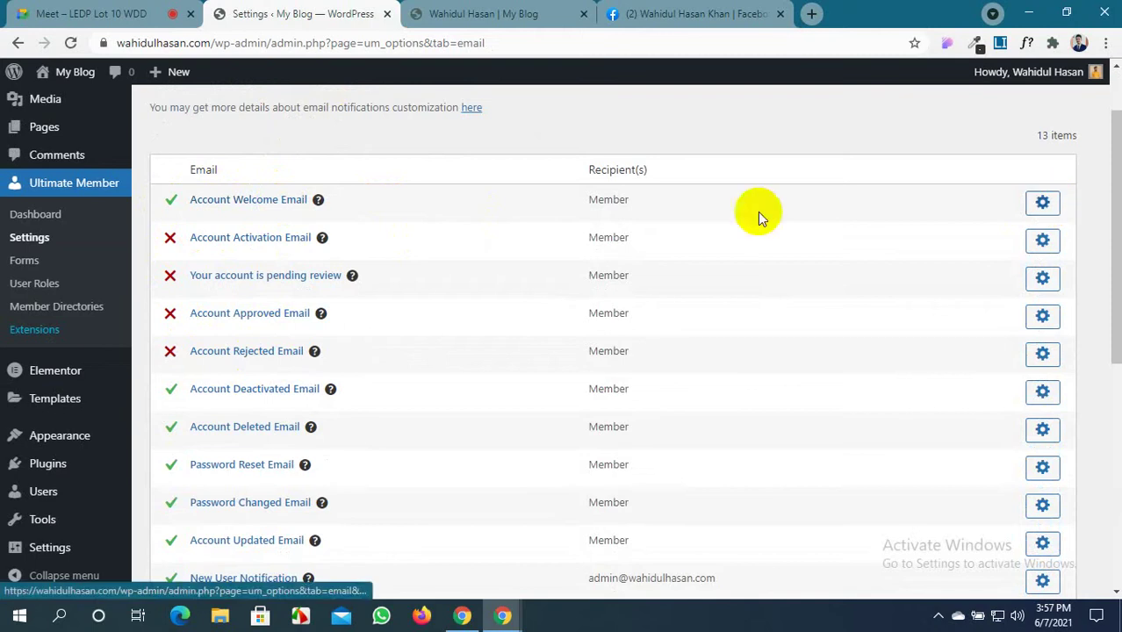
pyautogui.click(1042, 240)
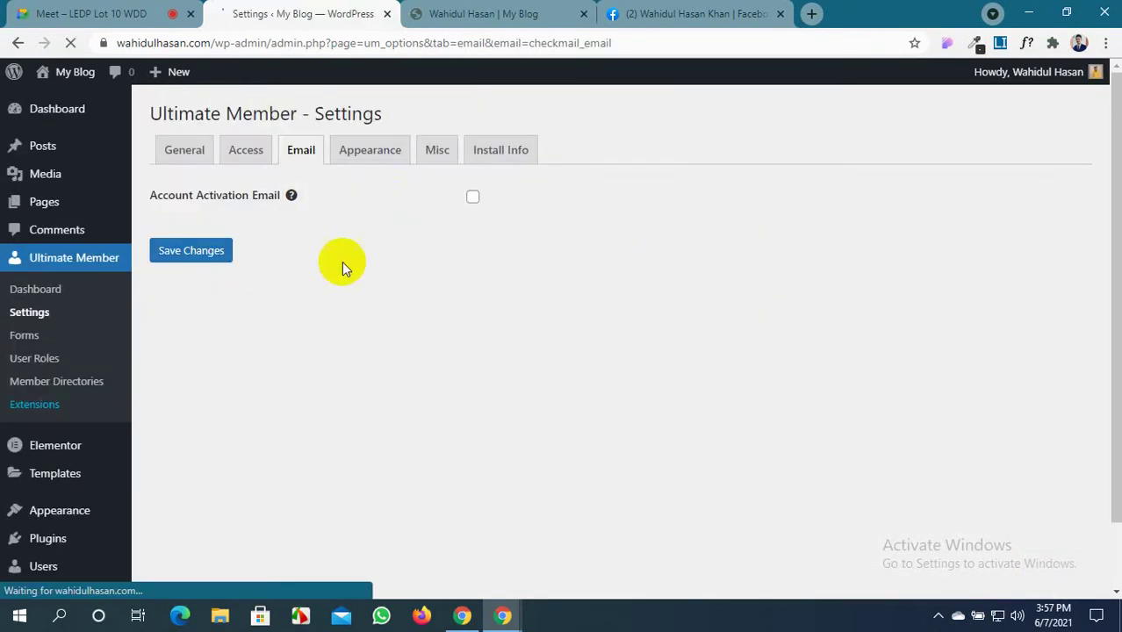
pyautogui.click(472, 196)
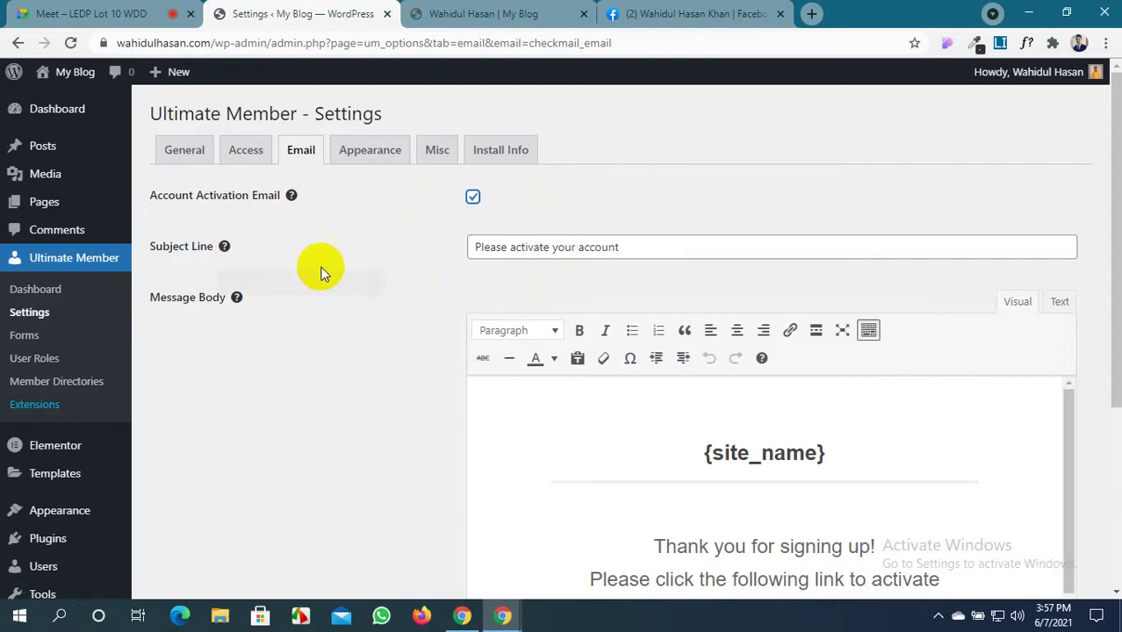
pyautogui.scroll(-2, 576, 326)
pyautogui.scroll(-2, 576, 319)
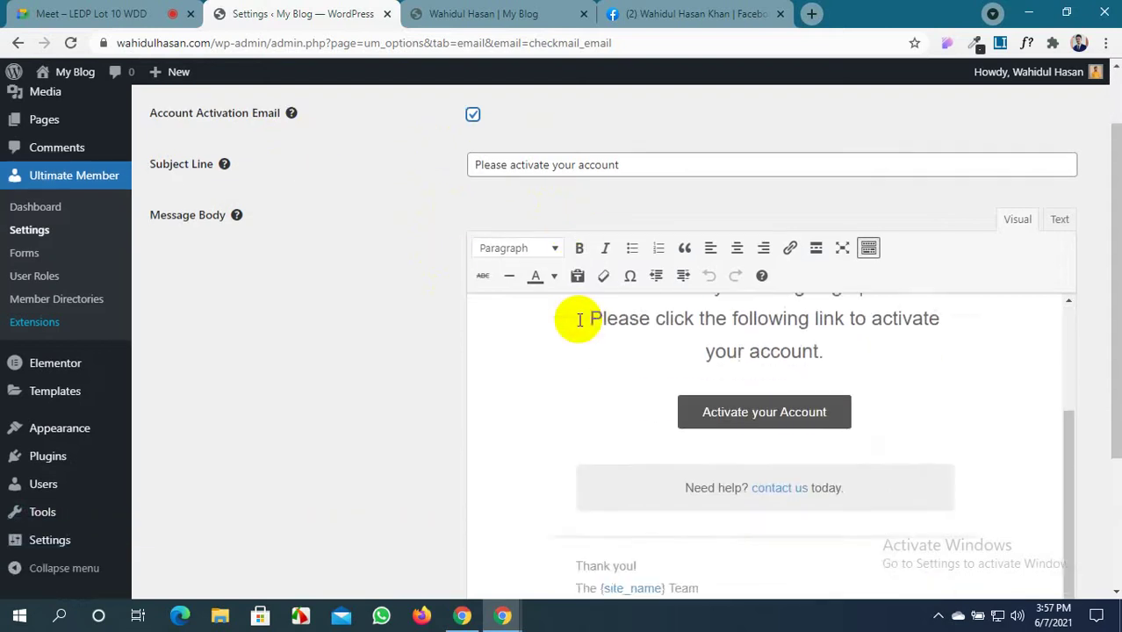
pyautogui.scroll(-3, 374, 324)
pyautogui.click(178, 516)
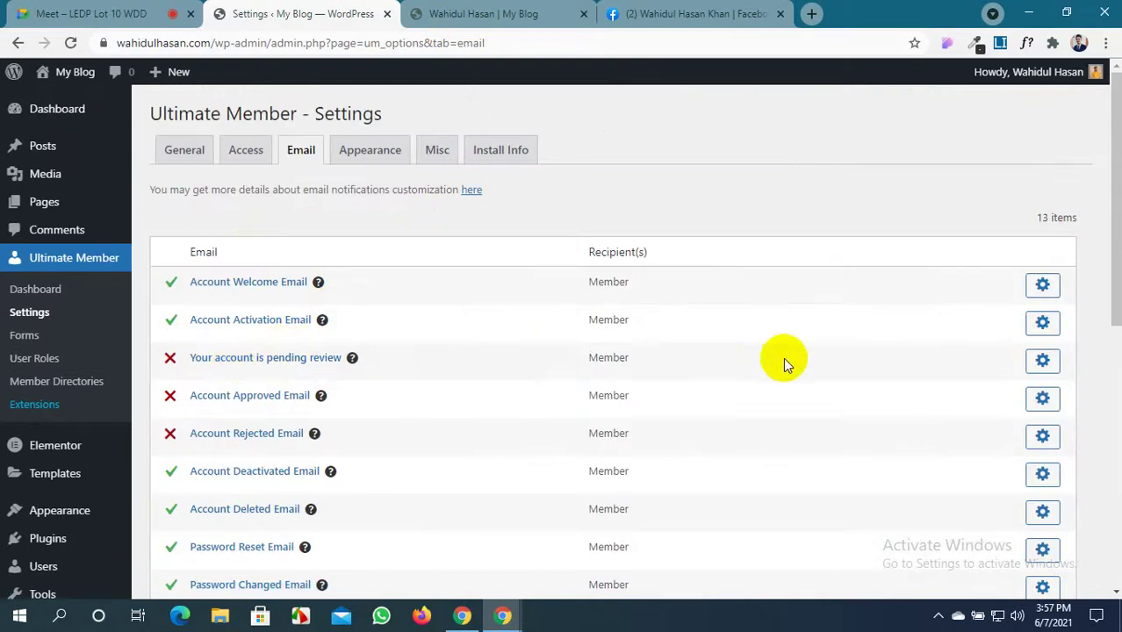
# Enable the "Your account is pending review" email for members and save the changes
pyautogui.click(1041, 360)
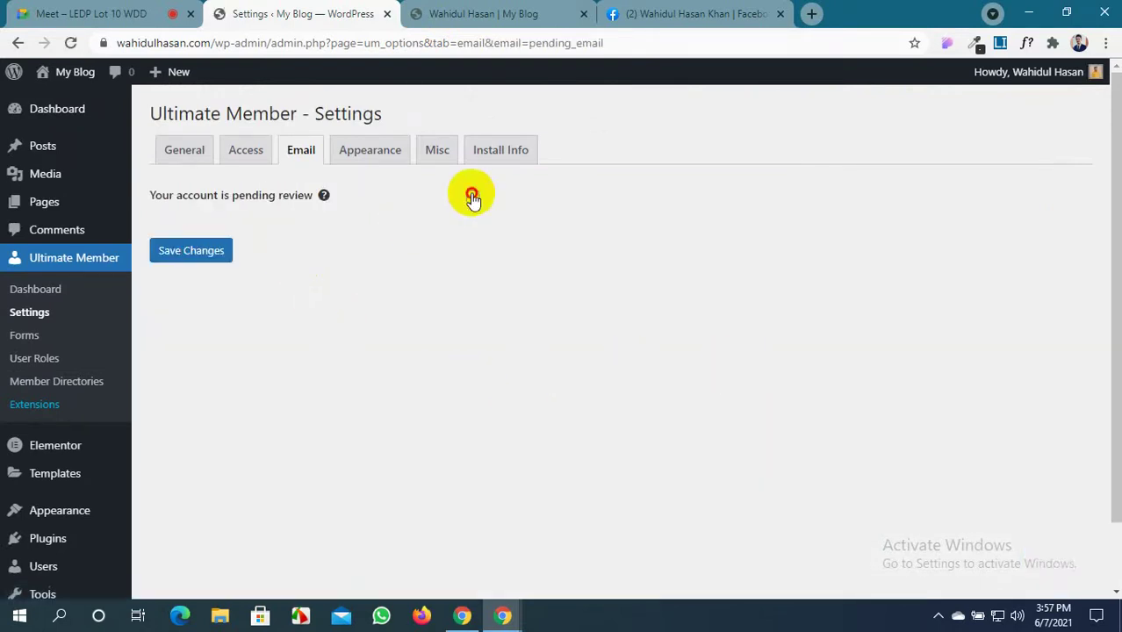
pyautogui.click(472, 196)
pyautogui.scroll(-3, 306, 384)
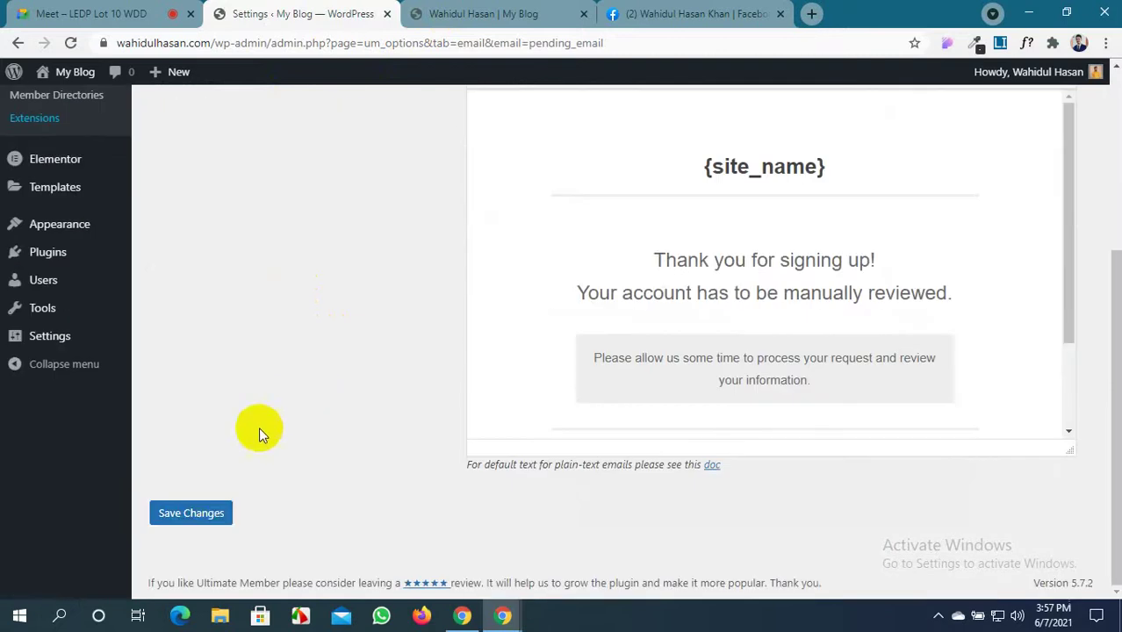
pyautogui.click(217, 513)
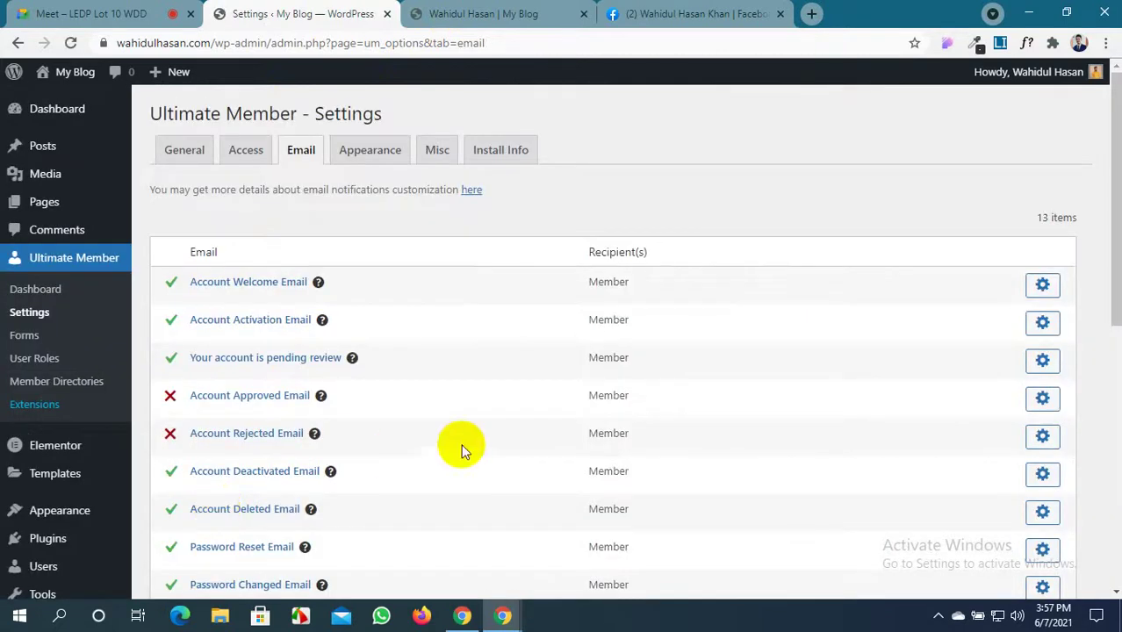
pyautogui.scroll(-3, 460, 444)
pyautogui.click(693, 14)
pyautogui.click(544, 13)
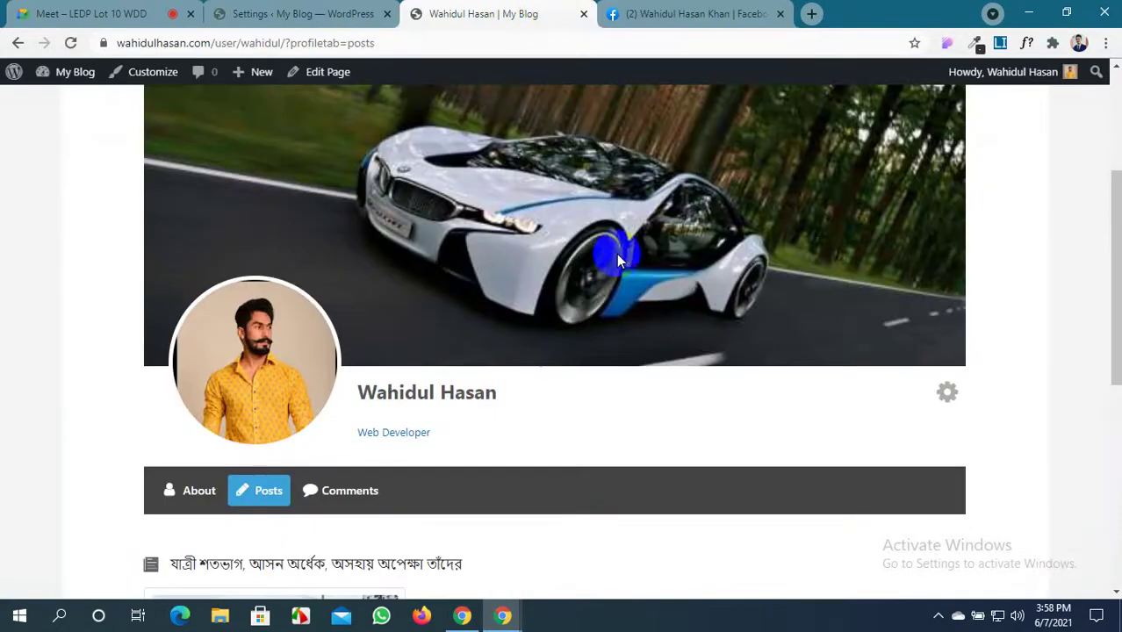
pyautogui.click(364, 12)
pyautogui.scroll(1, 263, 264)
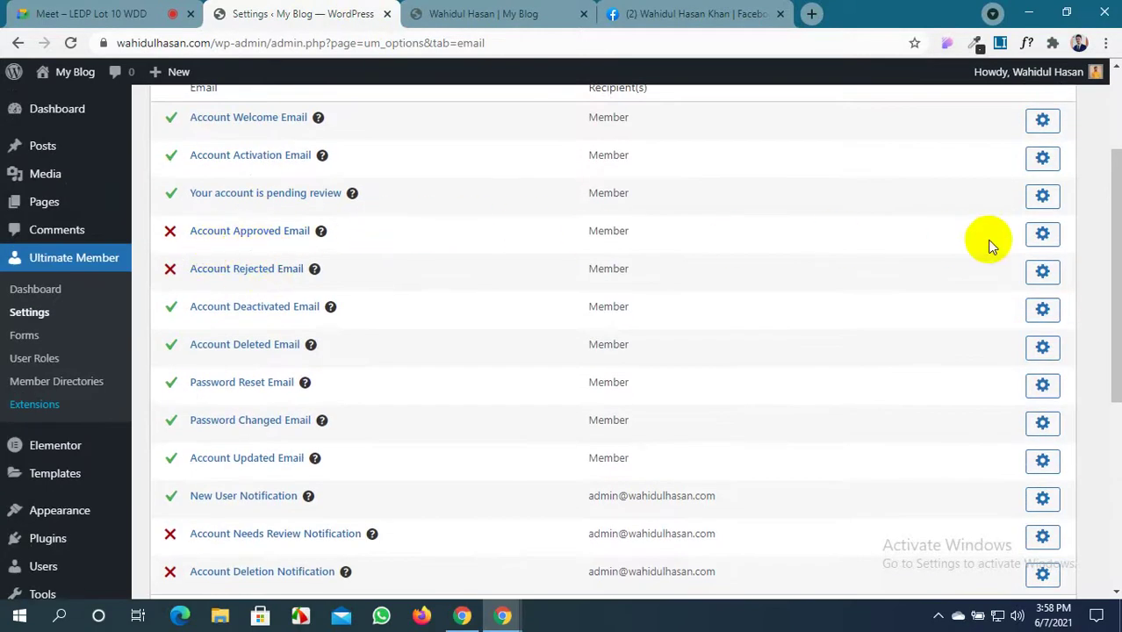
# Enable the Account Approved Email for members and save the changes
pyautogui.click(1045, 235)
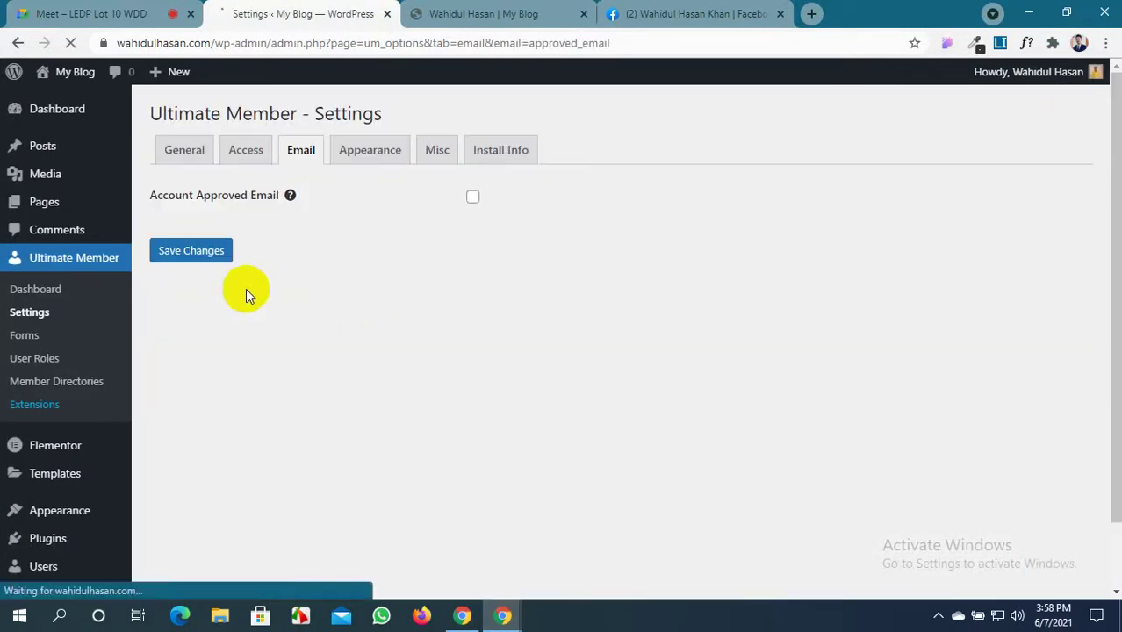
pyautogui.click(472, 196)
pyautogui.scroll(-5, 233, 364)
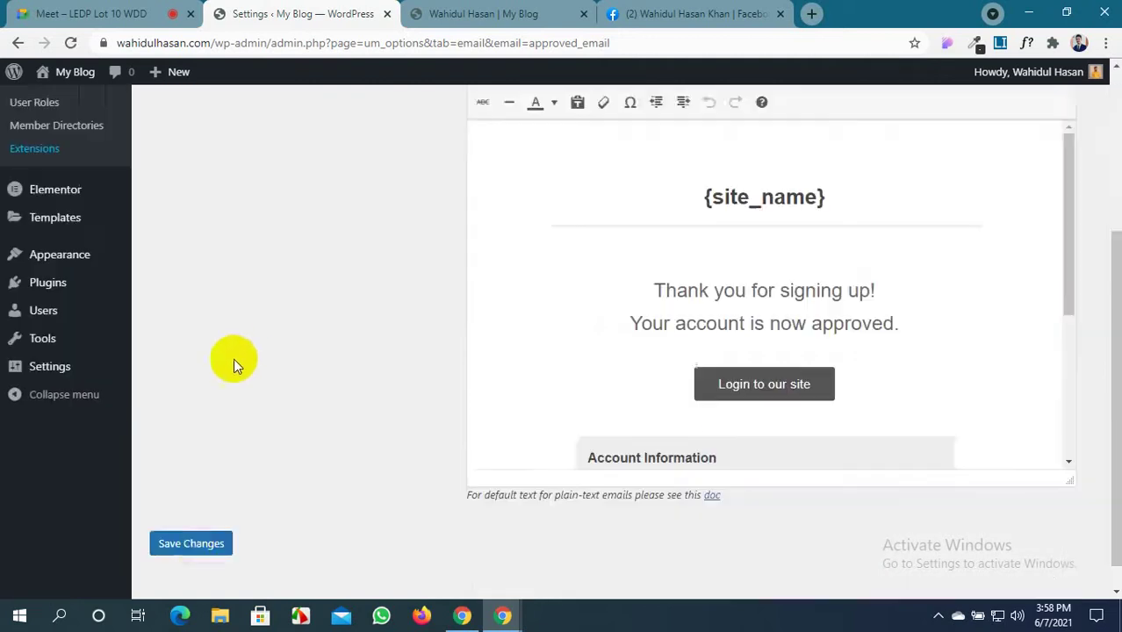
pyautogui.click(198, 518)
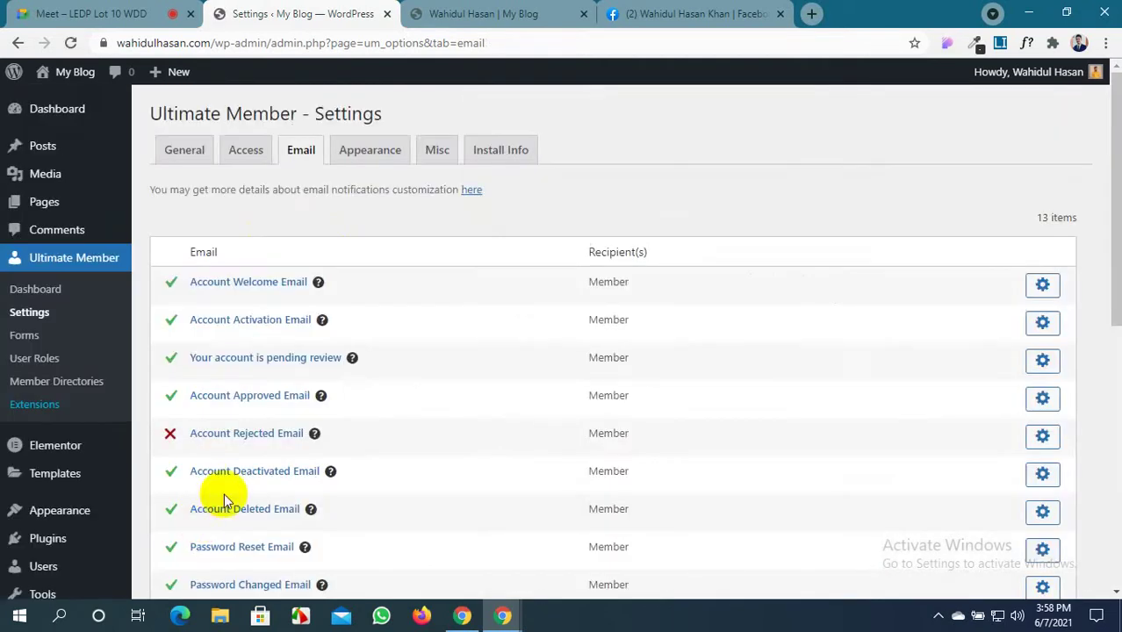
pyautogui.scroll(-5, 384, 400)
pyautogui.scroll(5, 384, 400)
pyautogui.click(482, 13)
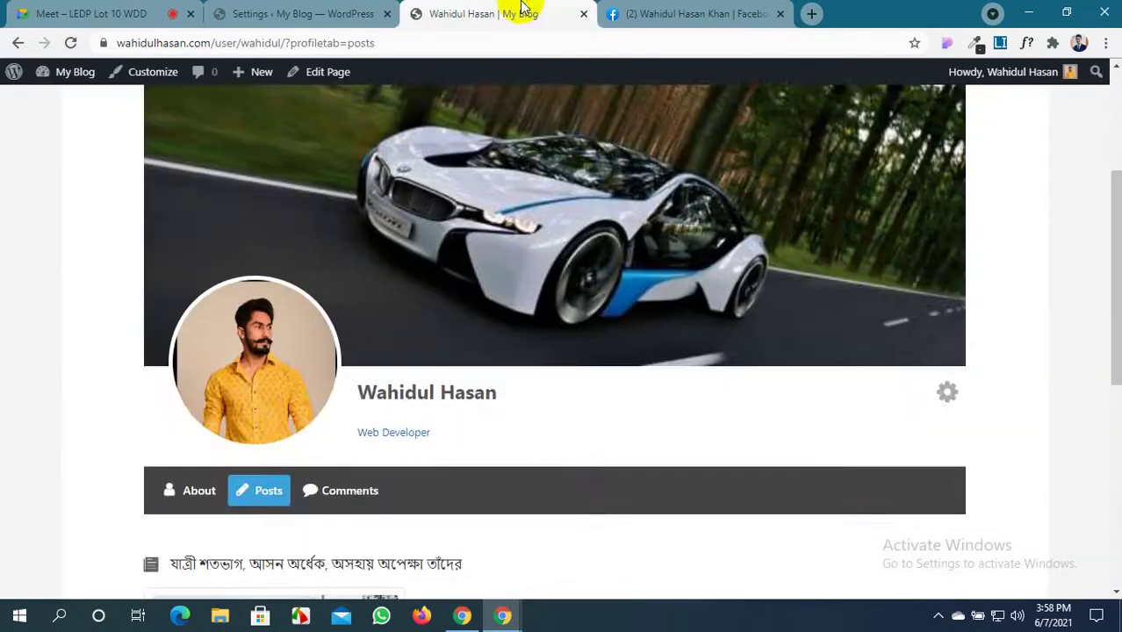
pyautogui.scroll(2, 435, 204)
pyautogui.scroll(2, 435, 205)
# Look over the Facebook profile page, close it, and return to the Ultimate Member email settings
pyautogui.click(667, 14)
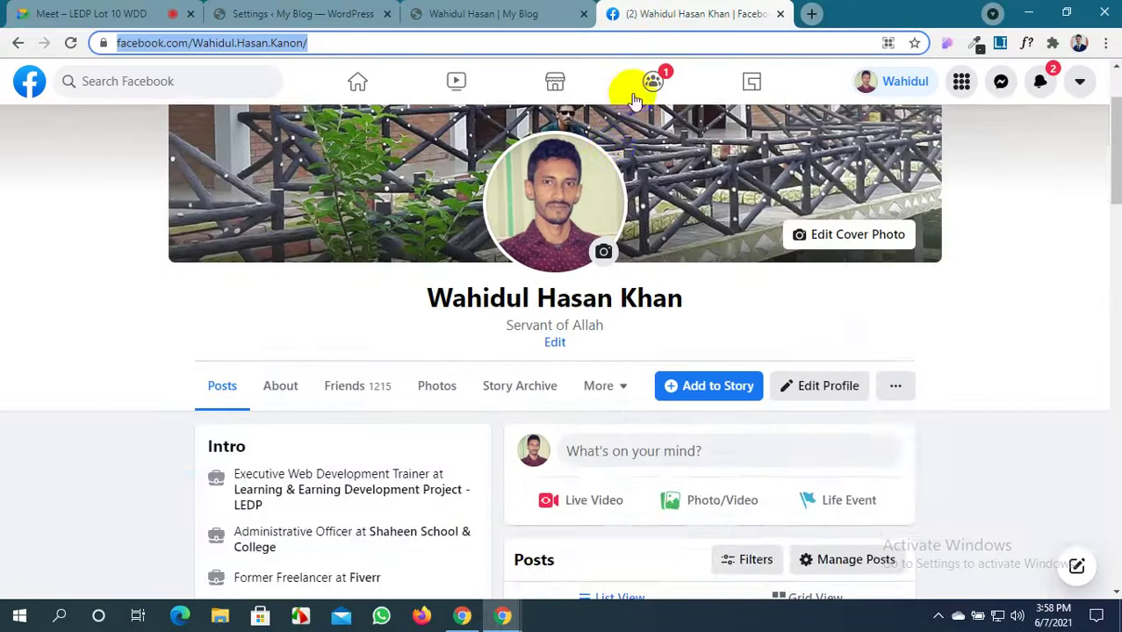
pyautogui.scroll(-1, 613, 276)
pyautogui.scroll(2, 612, 274)
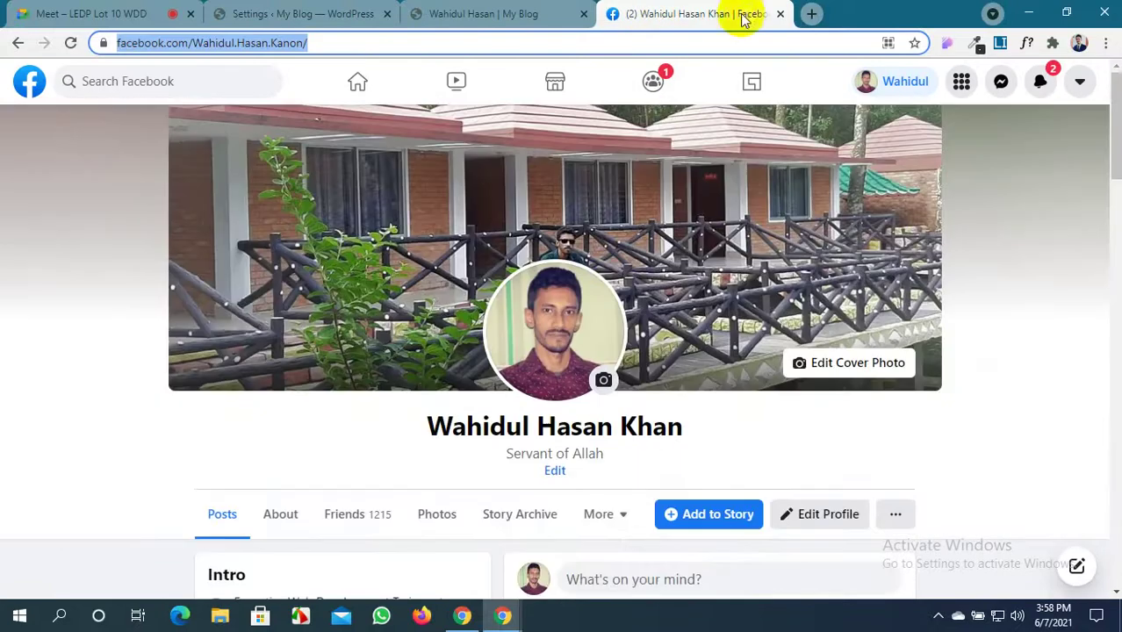
pyautogui.click(779, 13)
pyautogui.click(351, 13)
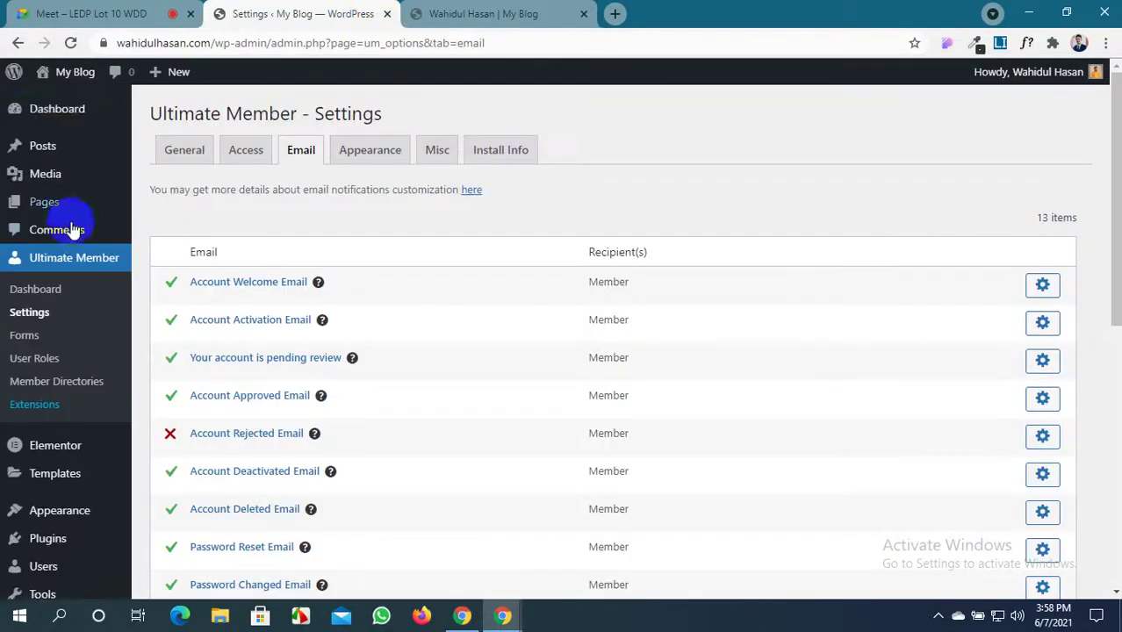
pyautogui.moveTo(53, 127)
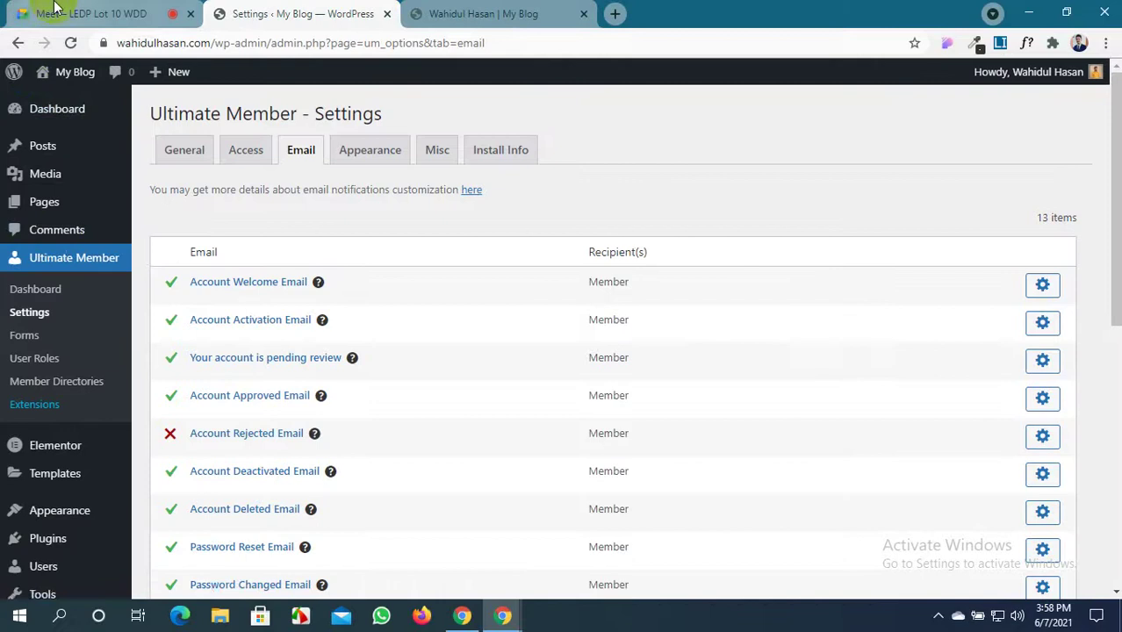
# Switch to the blog's front end and open its Home page
pyautogui.click(88, 13)
pyautogui.click(465, 13)
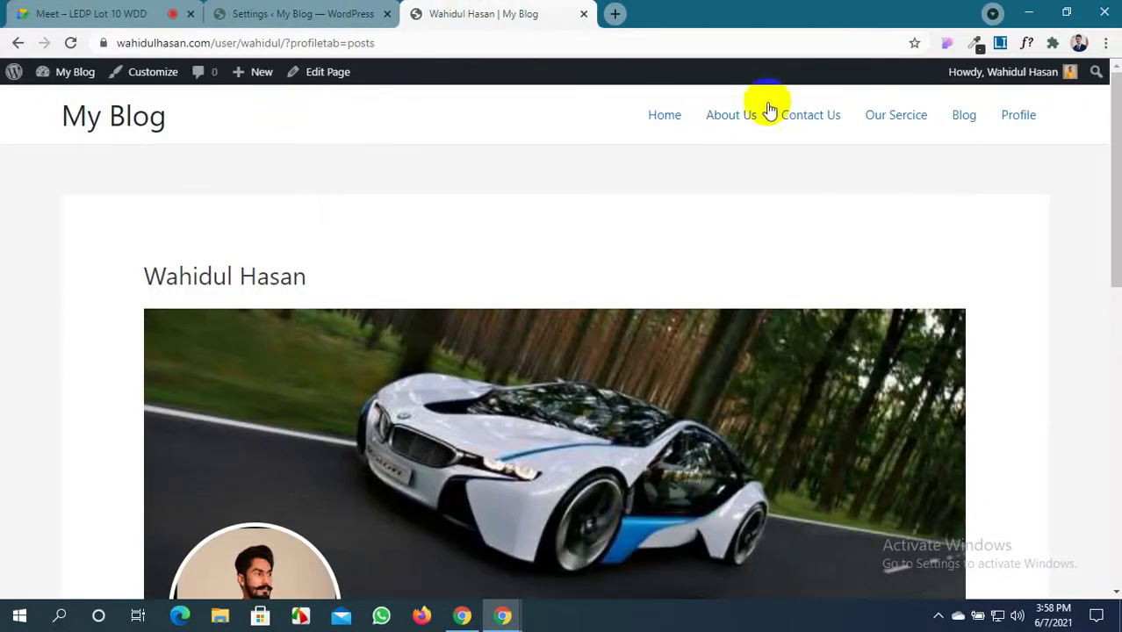
pyautogui.click(669, 115)
# In Ultimate Member's Access settings, set Global Site Access to "Site accessible to Logged In Users" and save the changes
pyautogui.click(328, 10)
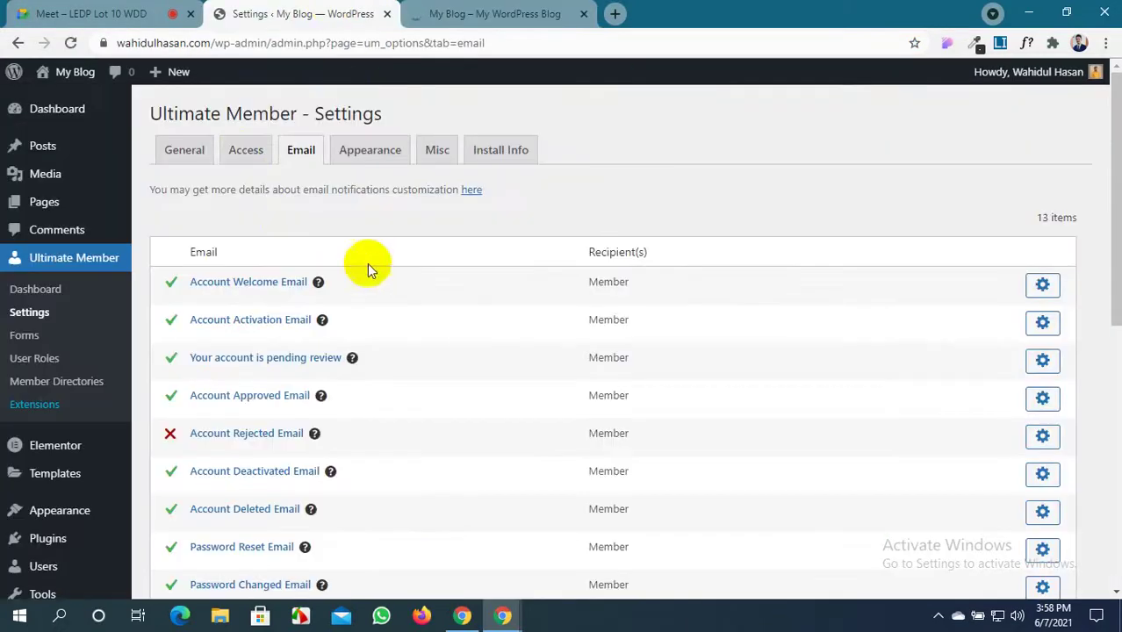
pyautogui.click(243, 151)
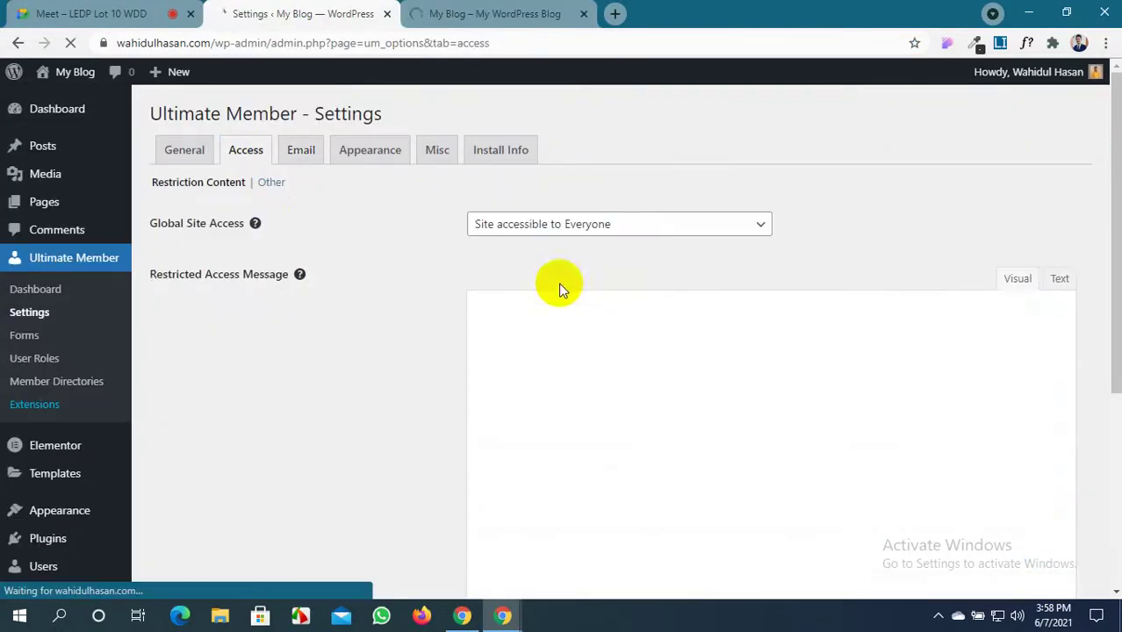
pyautogui.click(609, 230)
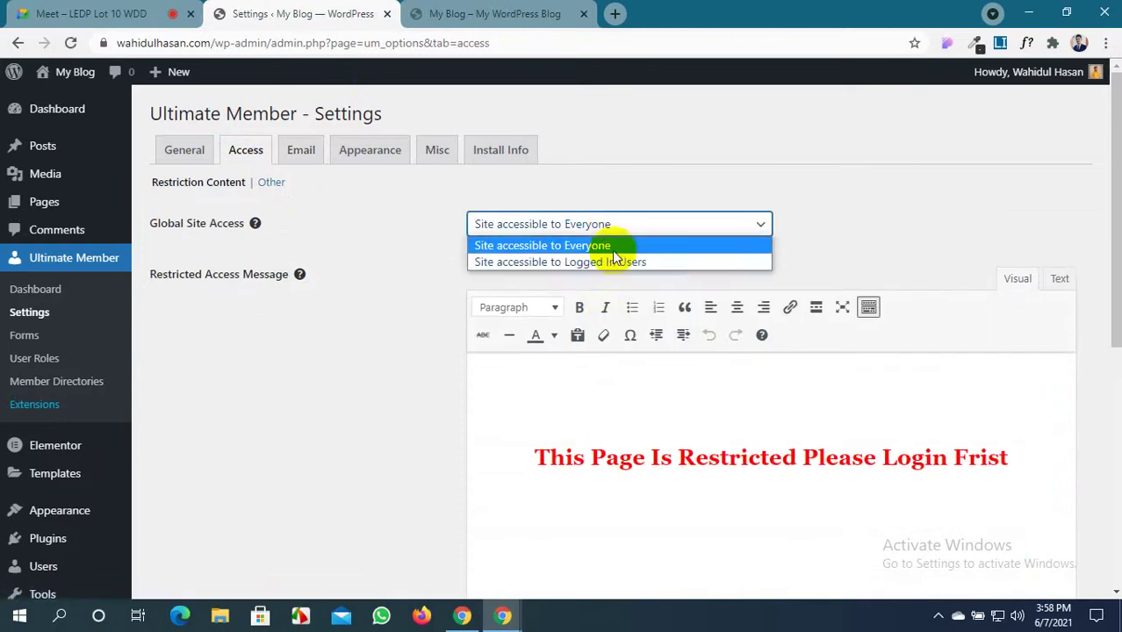
pyautogui.click(609, 262)
pyautogui.scroll(-10, 243, 418)
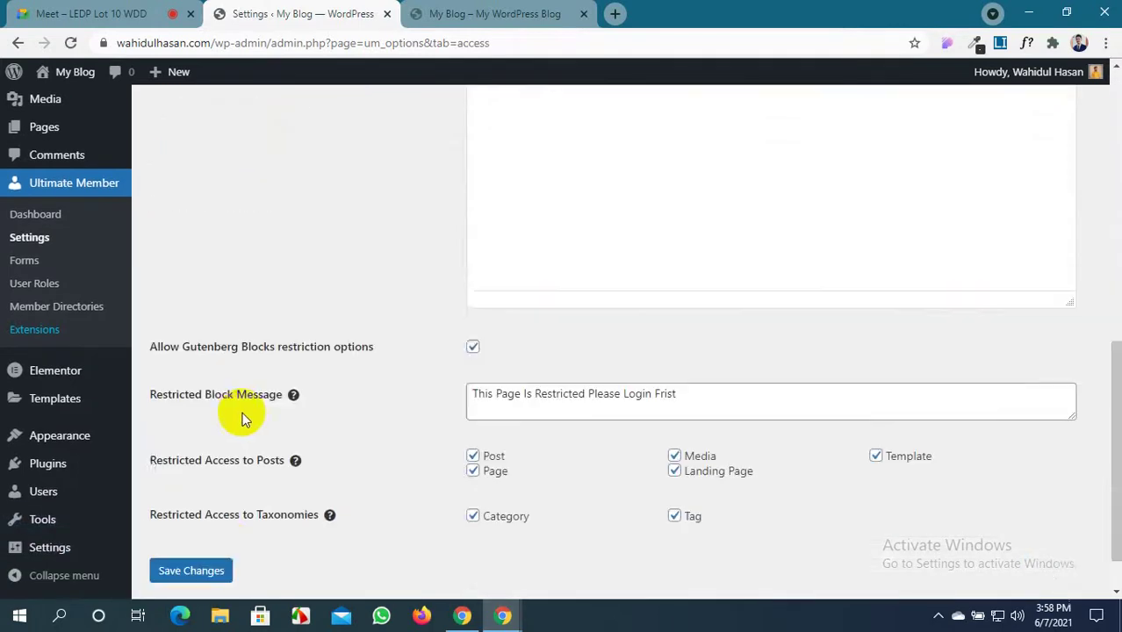
pyautogui.click(191, 515)
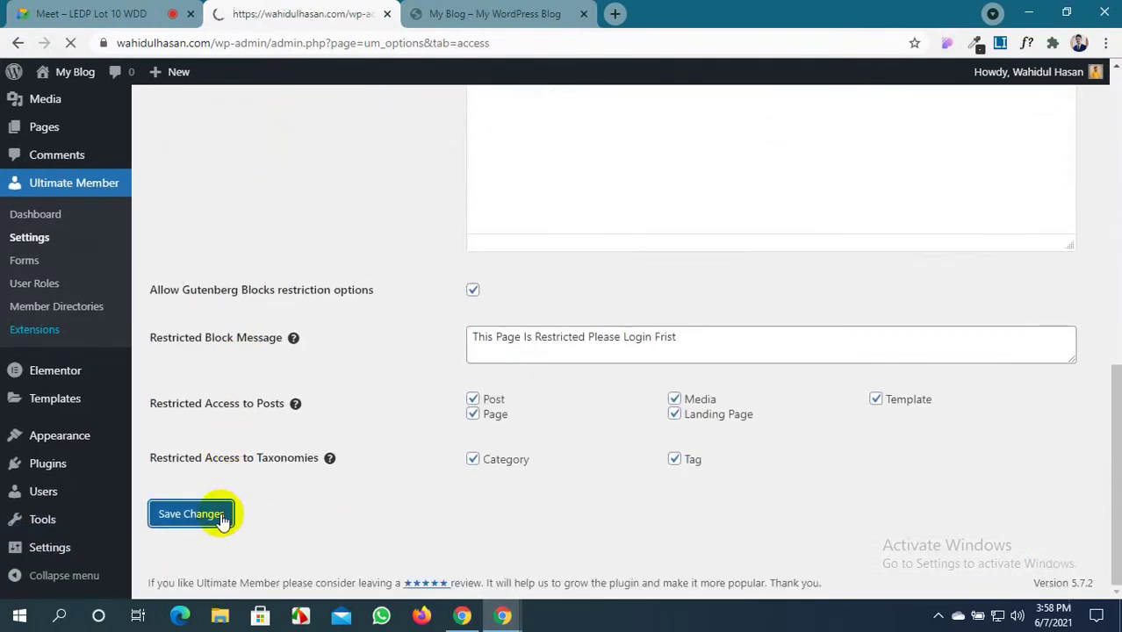
pyautogui.scroll(-4, 571, 456)
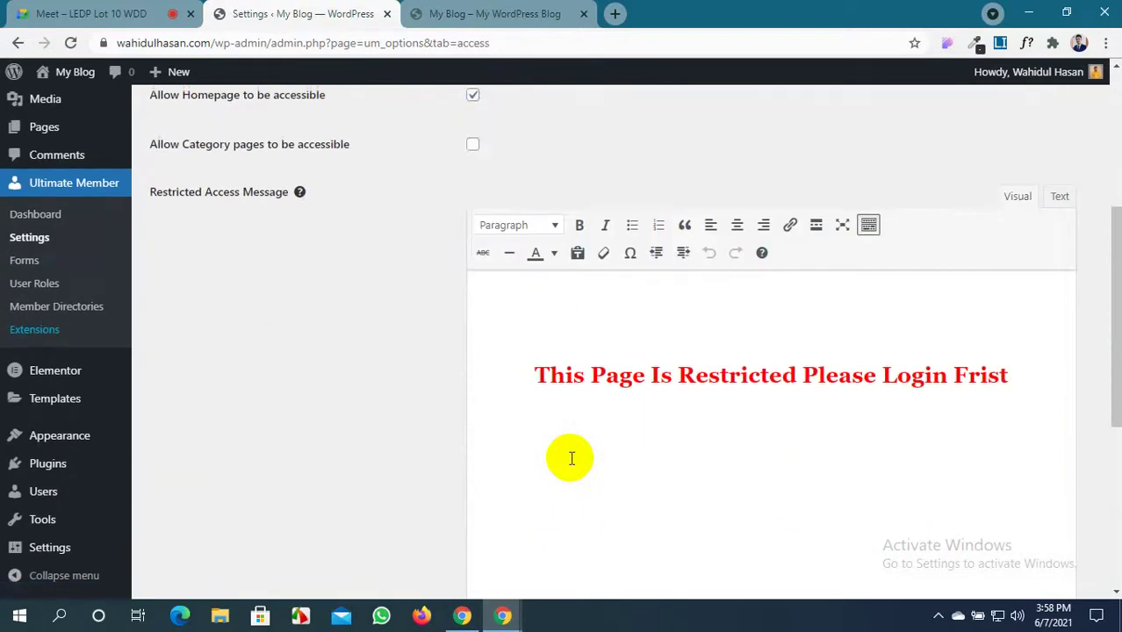
pyautogui.scroll(1, 572, 455)
# Copy the blog's home page address and send it to everyone in the Google Meet chat
pyautogui.click(560, 7)
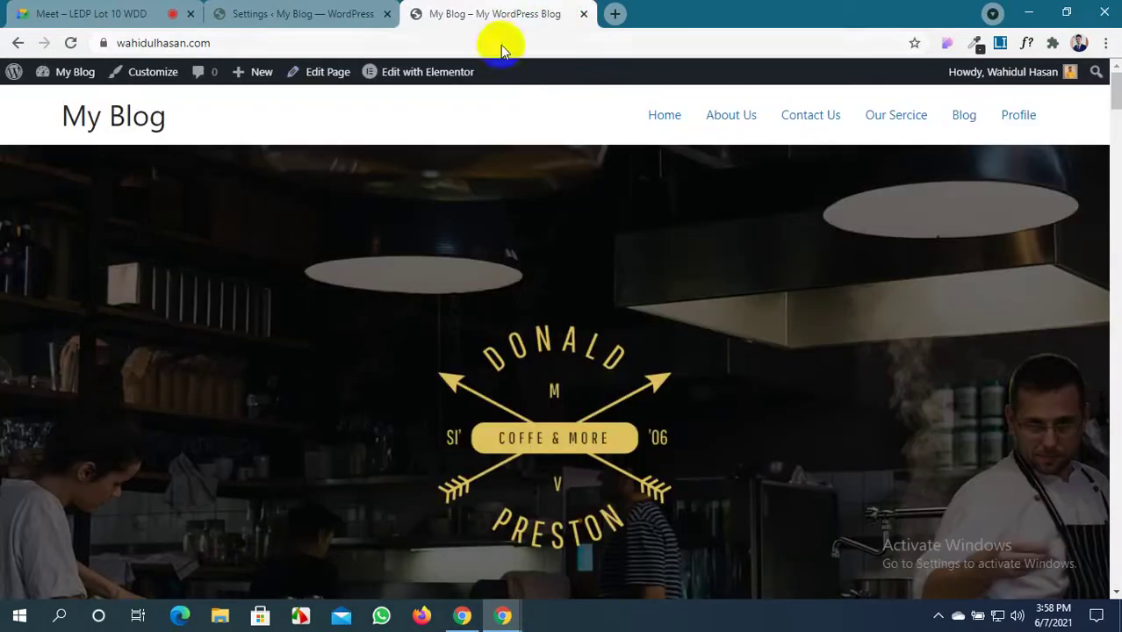
pyautogui.click(201, 44)
pyautogui.moveTo(201, 44); pyautogui.dragTo(92, 41)
pyautogui.hotkey('ctrl', 'c')
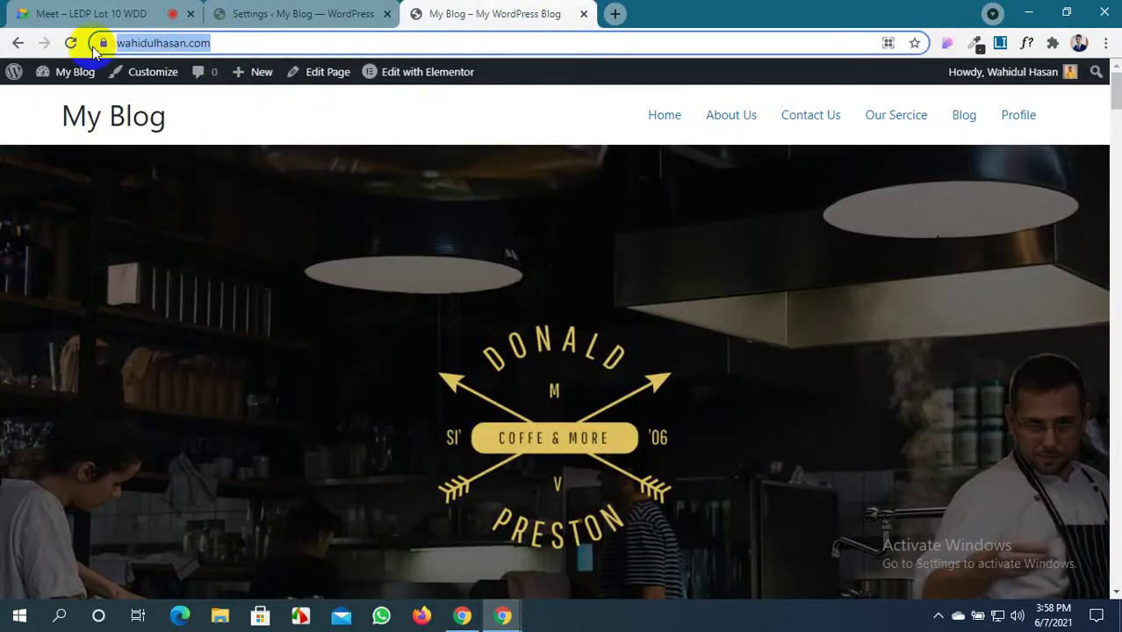
pyautogui.click(88, 14)
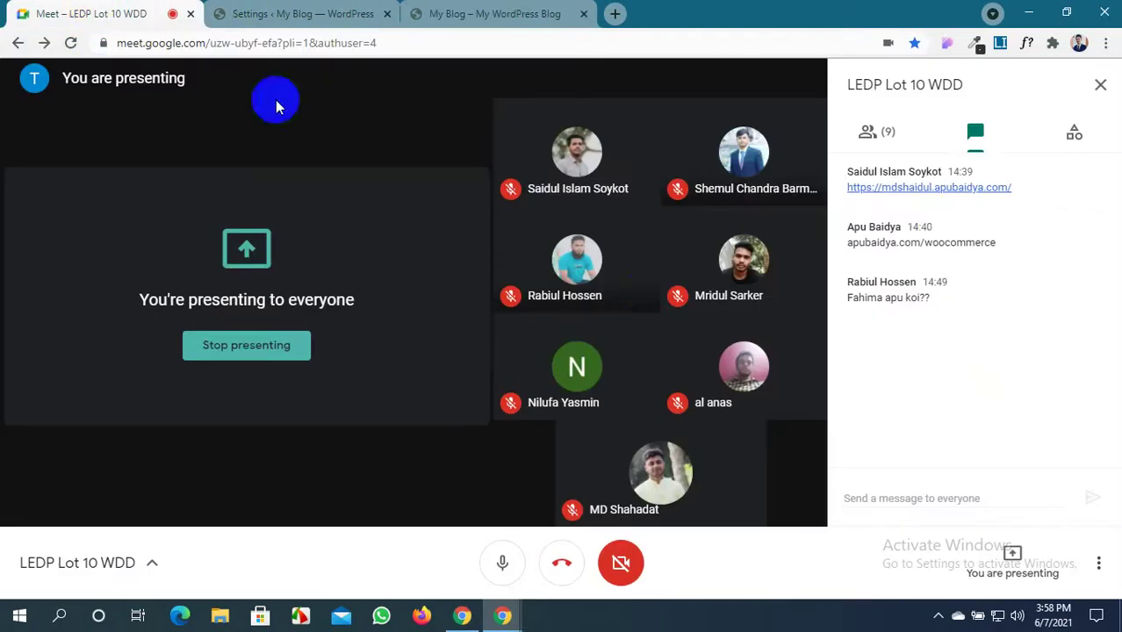
pyautogui.click(906, 136)
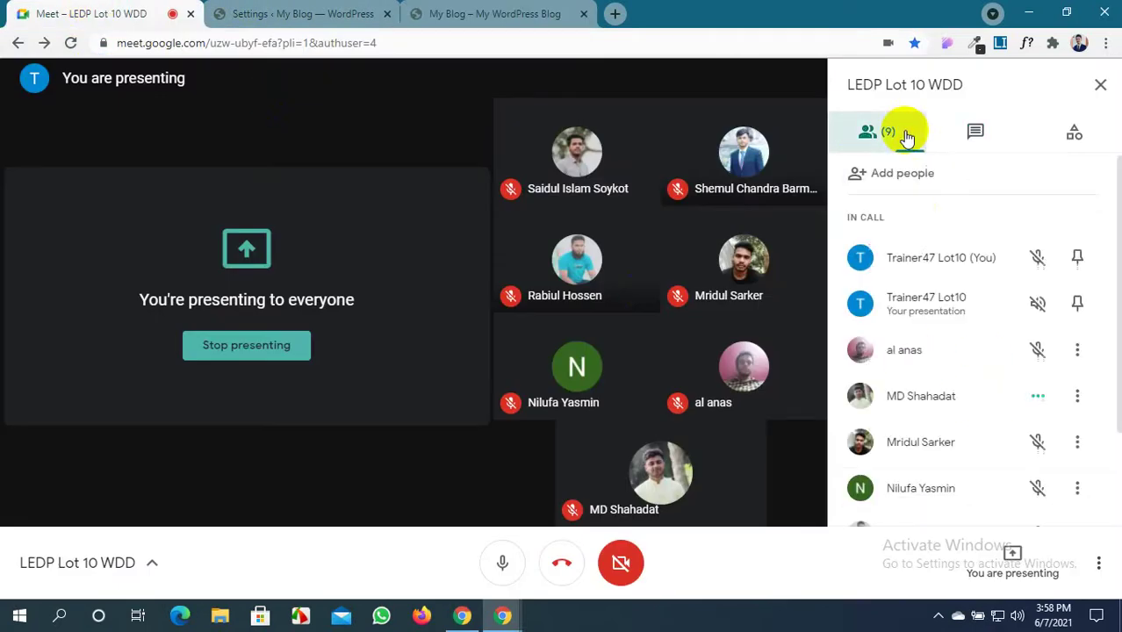
pyautogui.click(975, 135)
pyautogui.hotkey('ctrl', 'v')
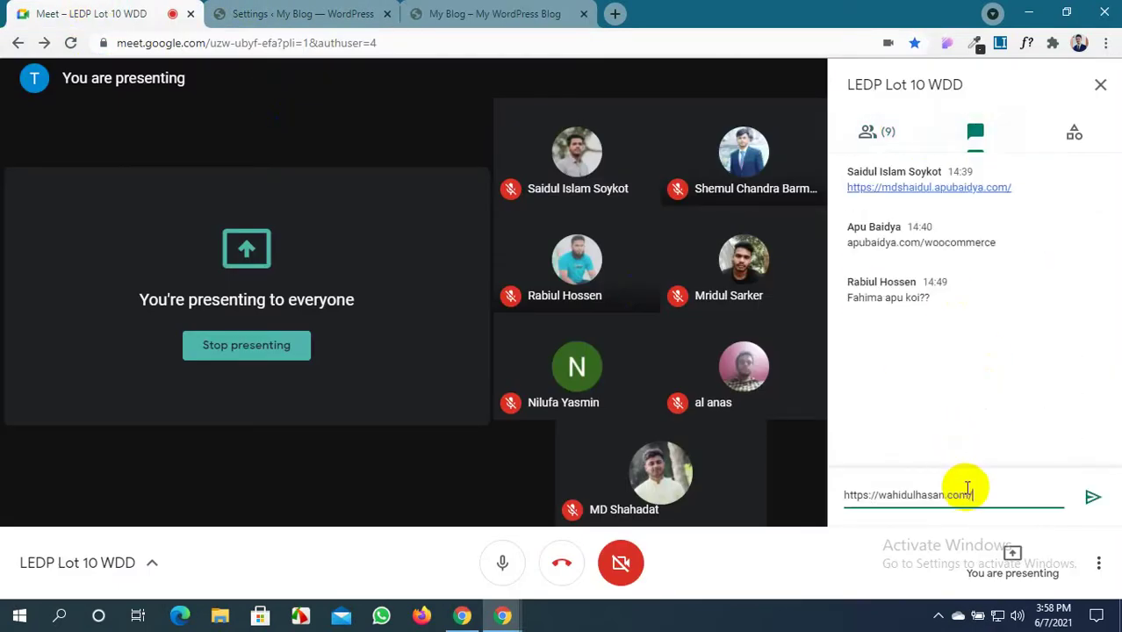
pyautogui.press('Return')
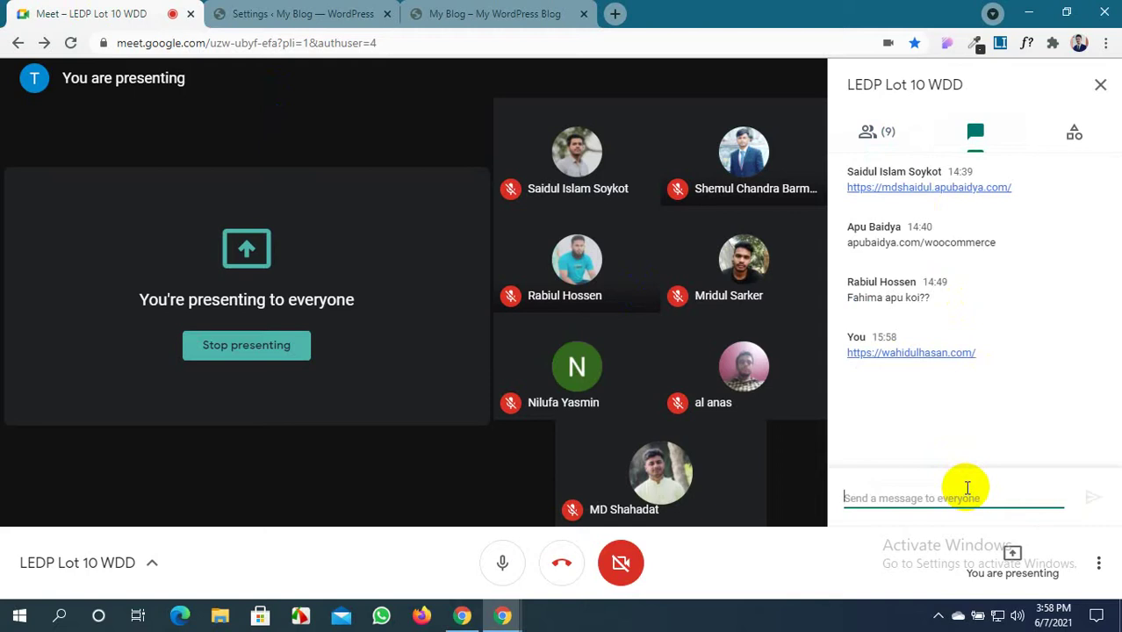
# Look over the Restriction Content options in Ultimate Member's Access settings, and return to the Google Meet call
pyautogui.click(466, 10)
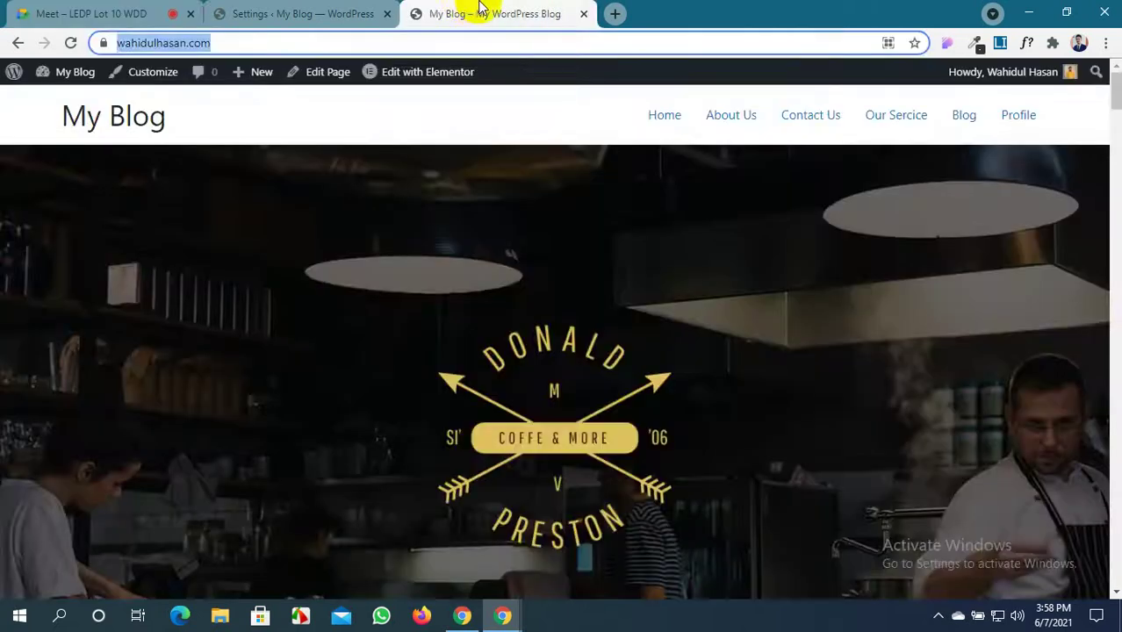
pyautogui.click(325, 13)
pyautogui.scroll(3, 363, 423)
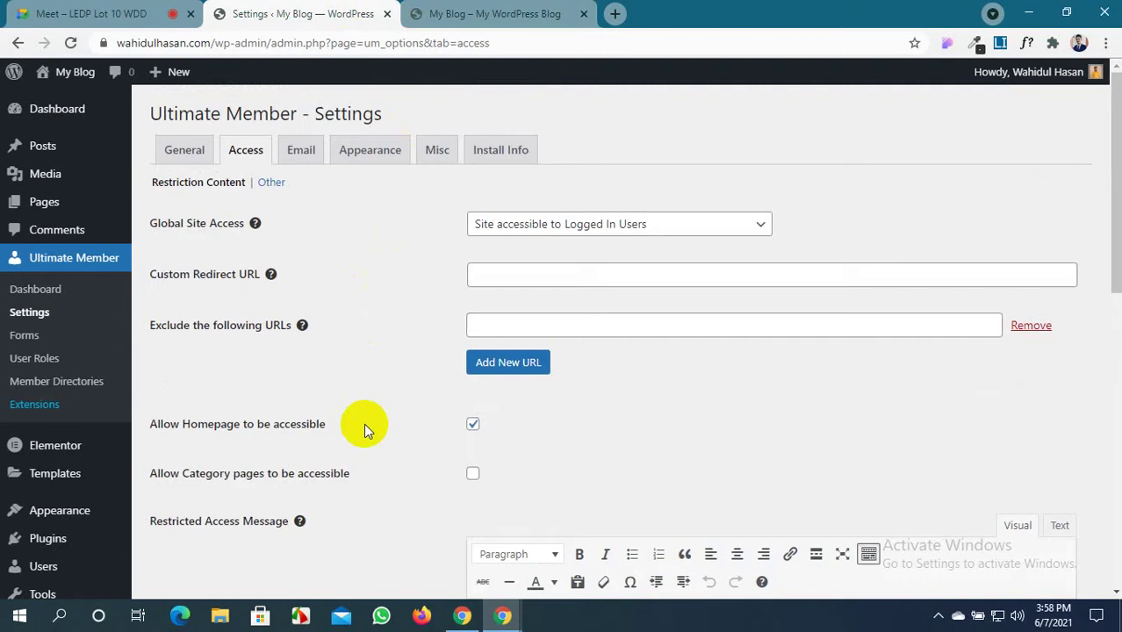
pyautogui.scroll(-2, 364, 423)
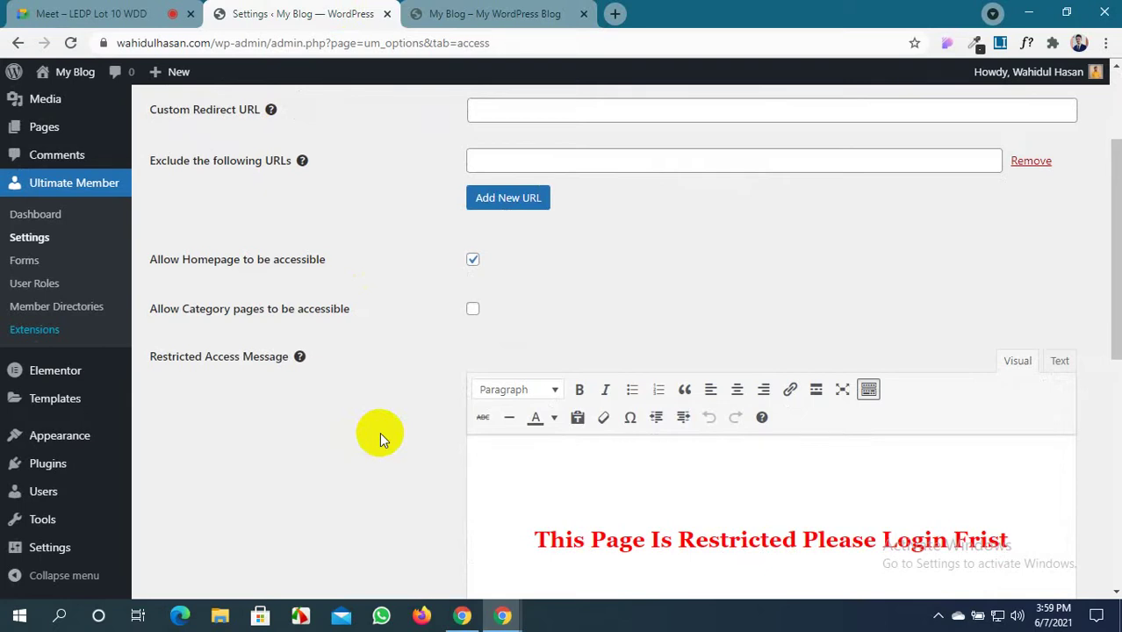
pyautogui.click(60, 12)
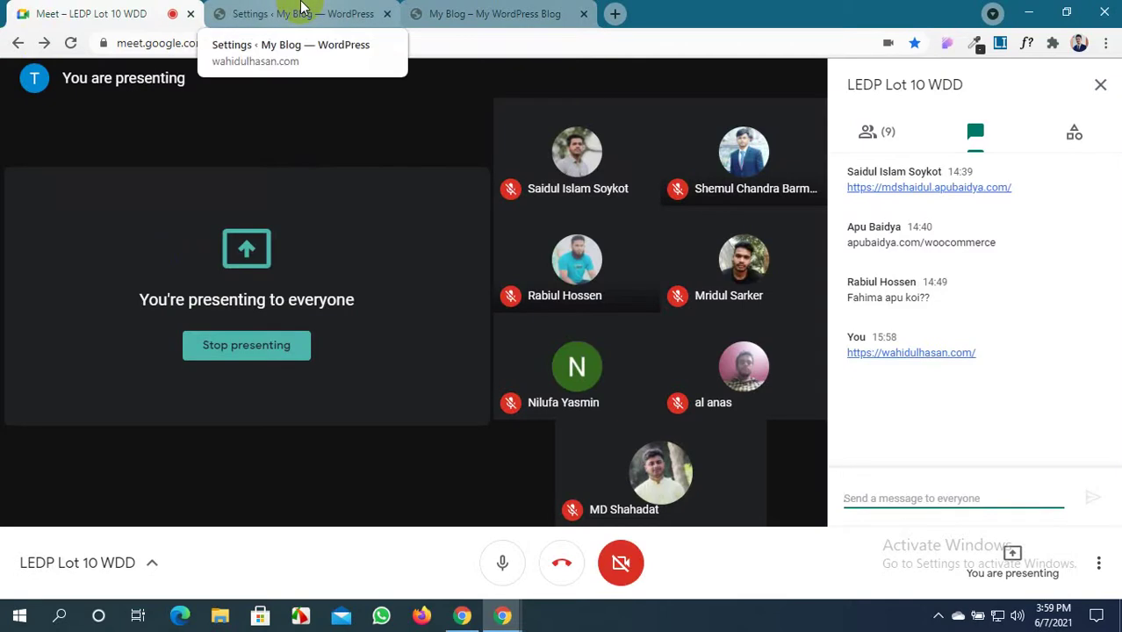